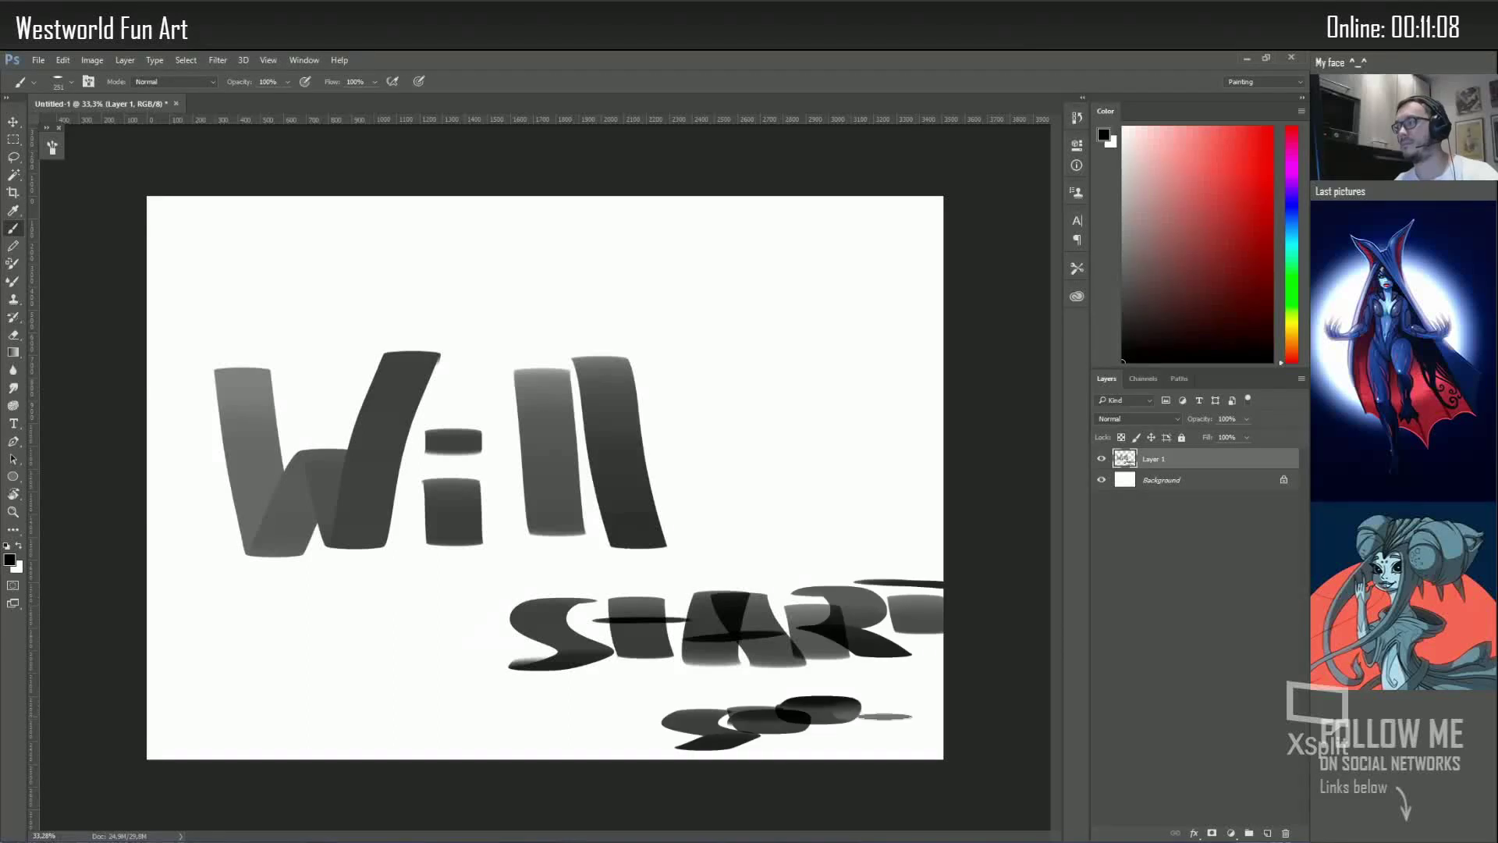
Set the brush size to 70 and paint broad strokes across the thumbnail sheet
key(Delete)
right_click(408, 398)
click(484, 468)
mouse_move(267, 380)
mouse_down()
mouse_move(476, 382)
mouse_move(746, 341)
mouse_up()
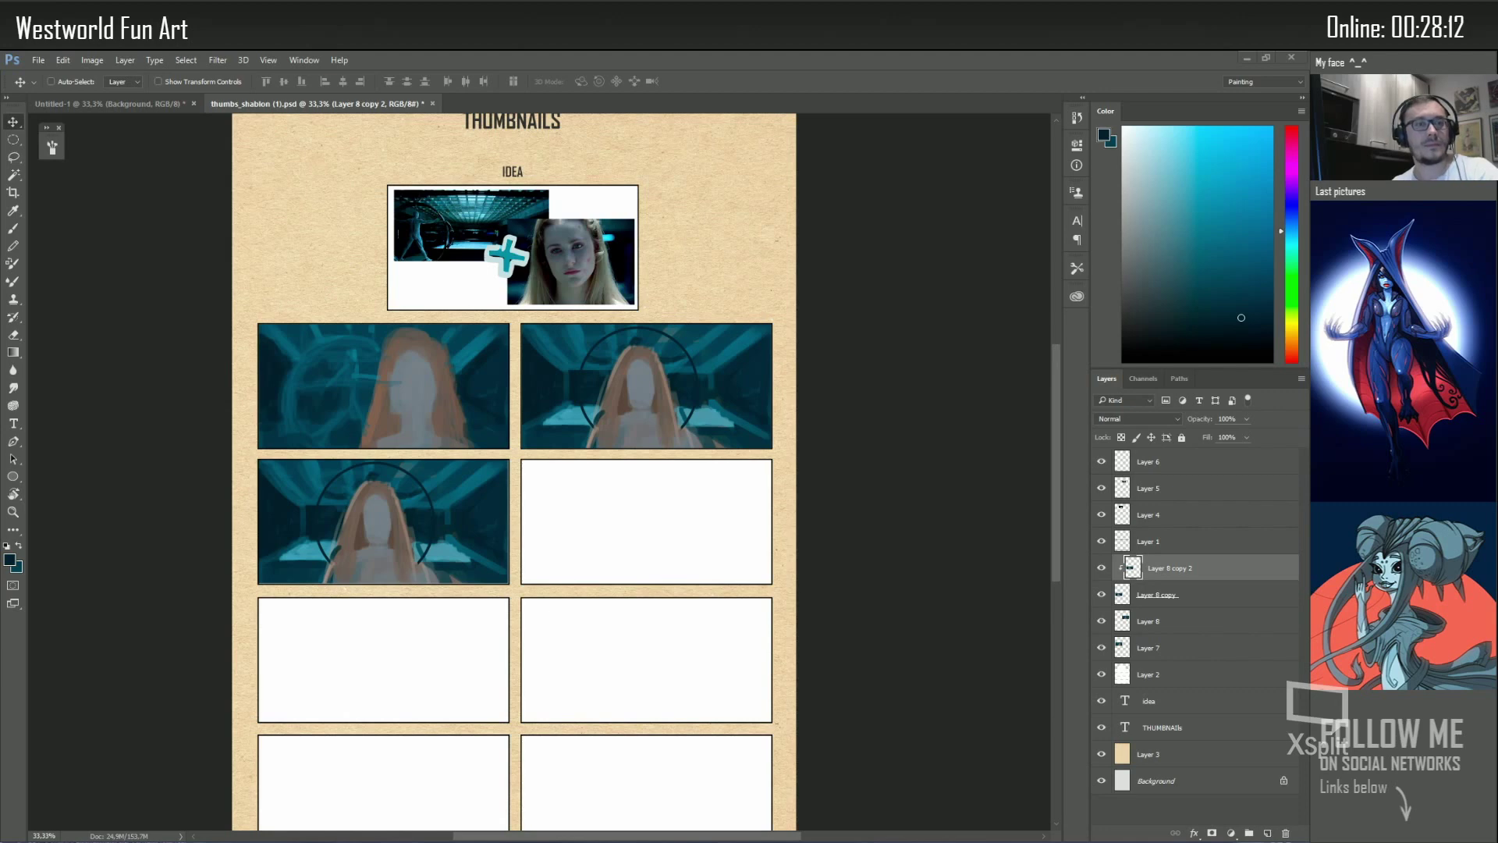
Paint over the third thumbnail in dark and light teal strokes, covering the light table strip
key(b)
drag(328, 519, 436, 521)
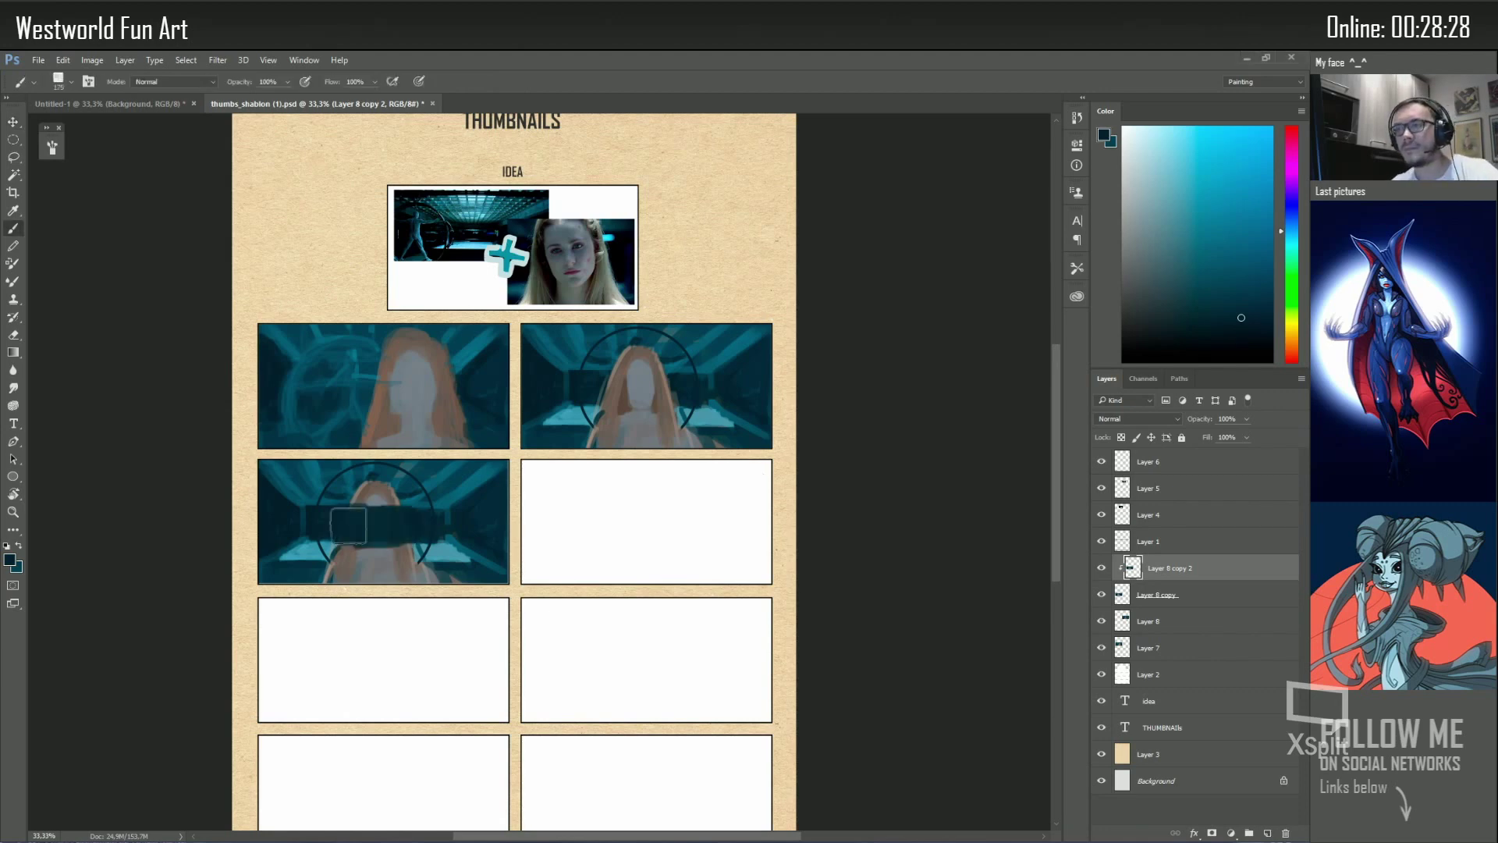
alt+click(308, 573)
drag(293, 550, 462, 550)
drag(289, 563, 492, 563)
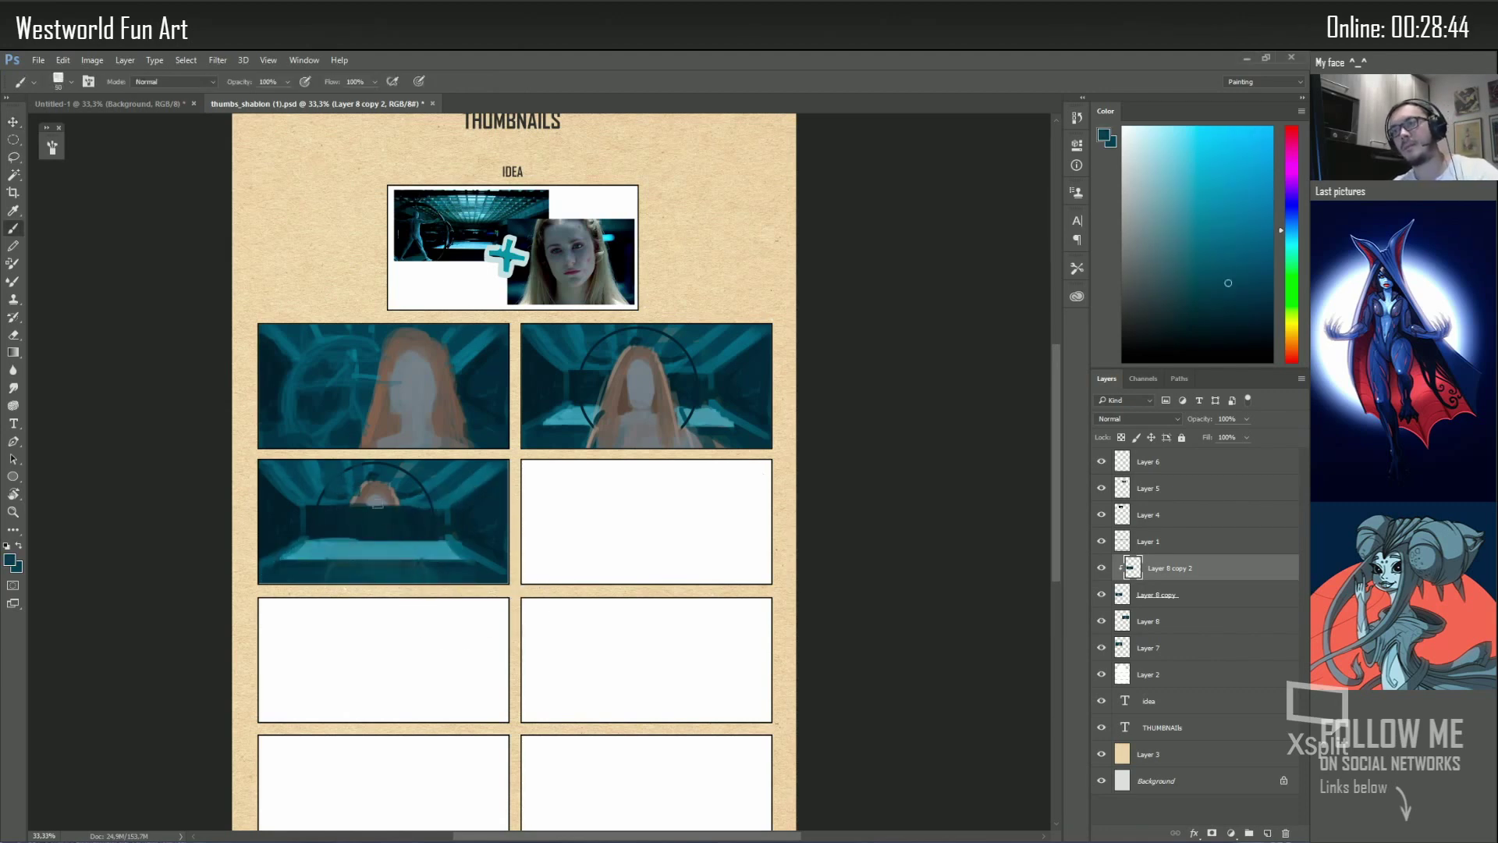
alt+click(333, 565)
drag(374, 462, 351, 518)
drag(445, 540, 324, 547)
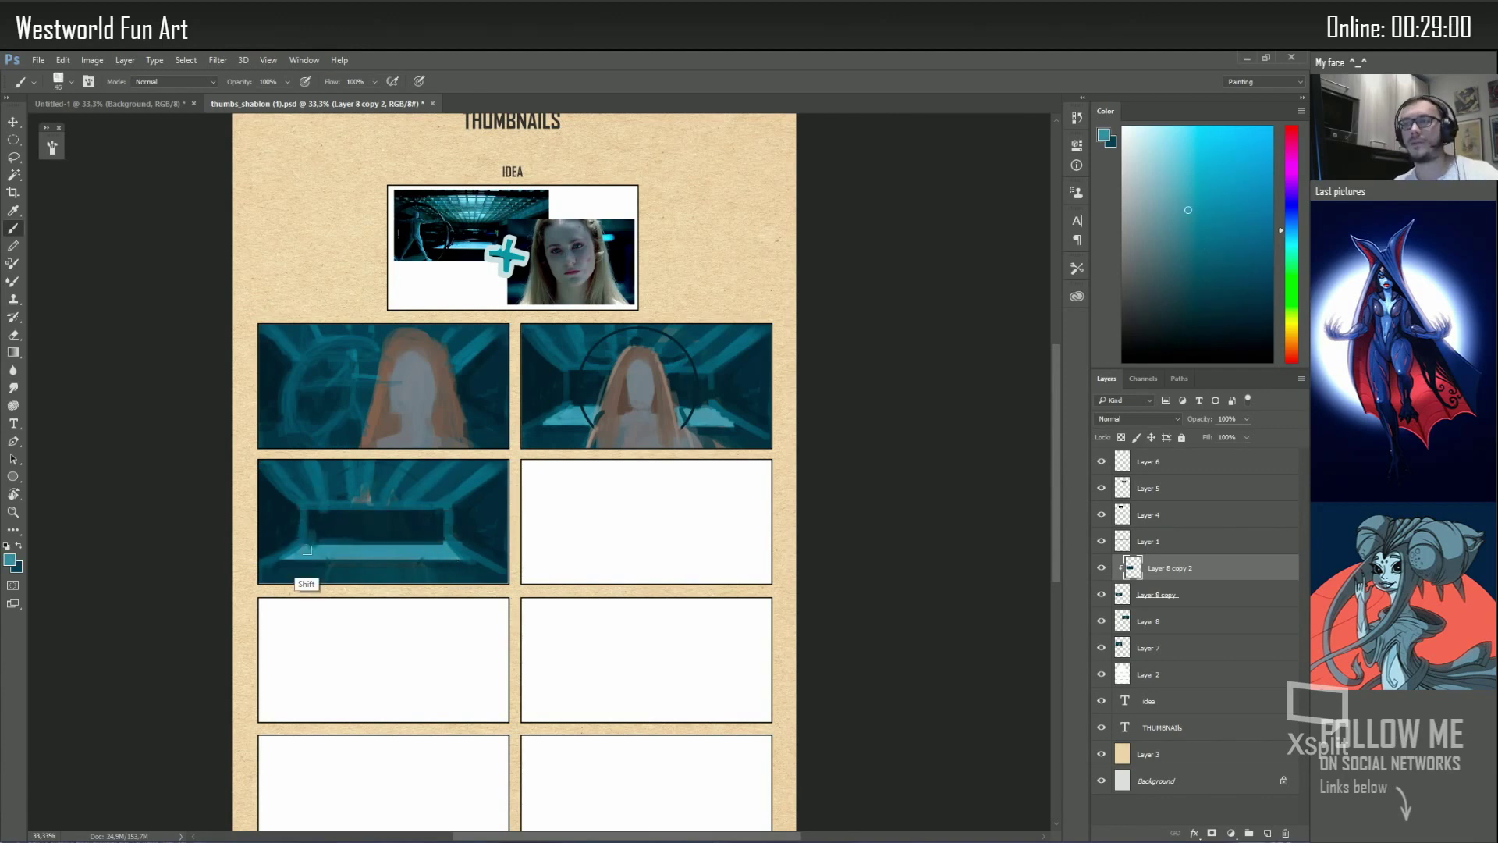
Make a dark teal ring on a new layer from a filled, contracted circular selection
key(m)
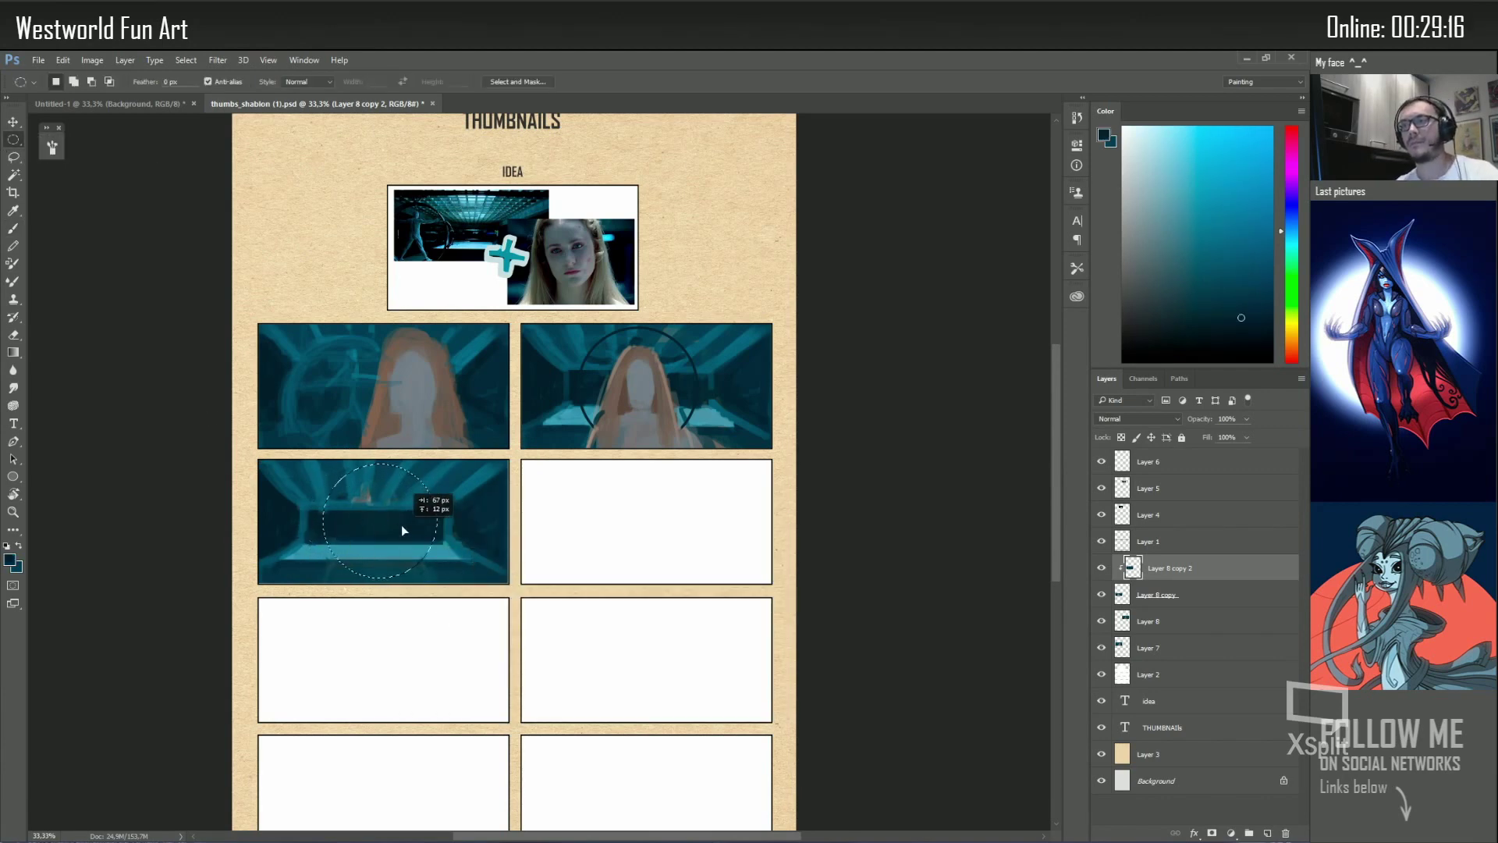
drag(319, 462, 434, 578)
key(ctrl+shift+alt+n)
key(alt+BackSpace)
key(Return)
key(Delete)
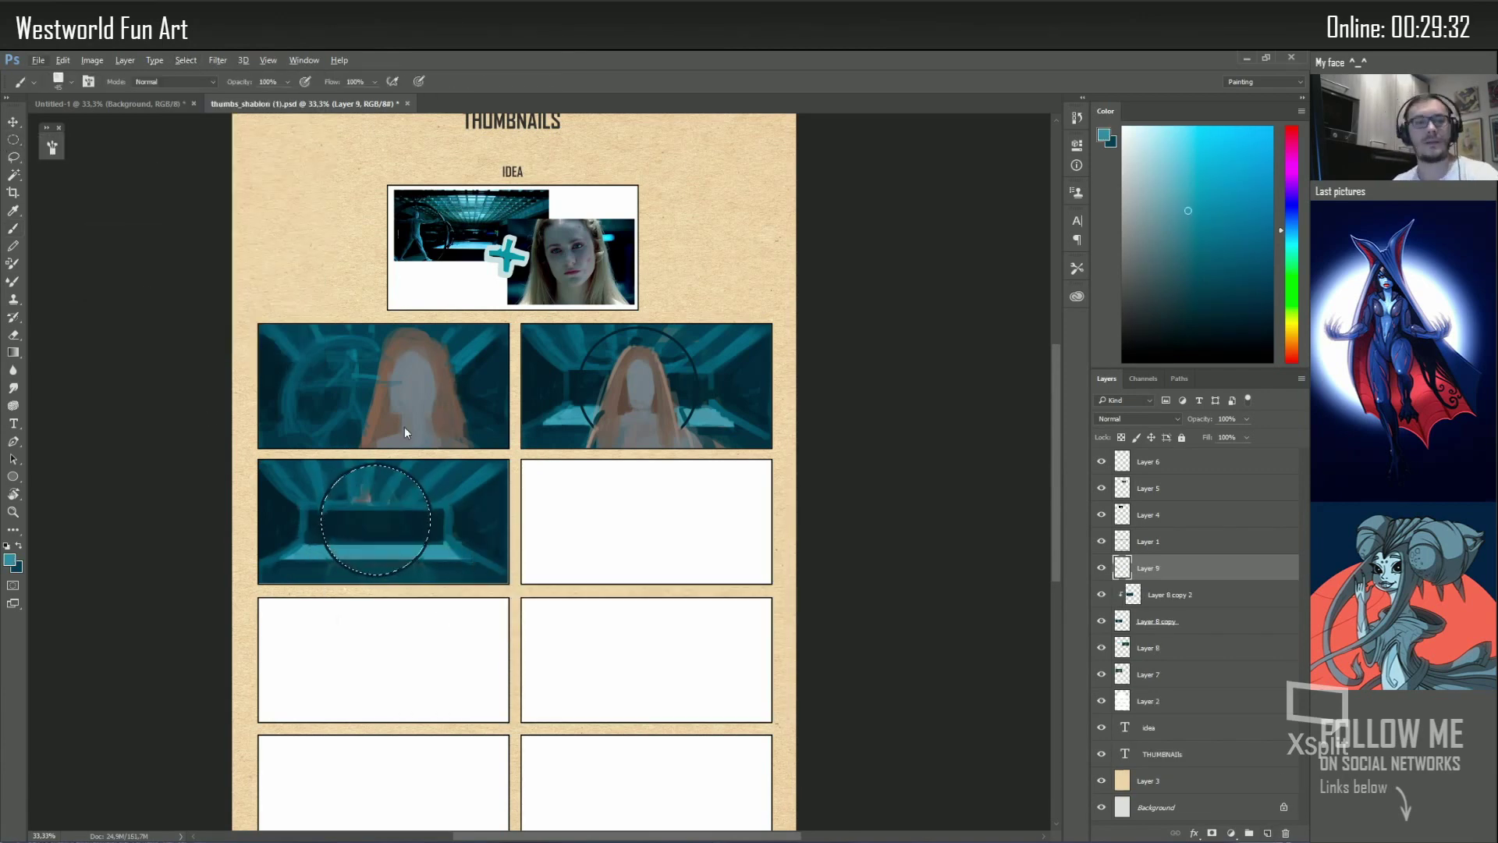
Paint a light teal figure with raised arms inside the ring
key(b)
alt+click(371, 479)
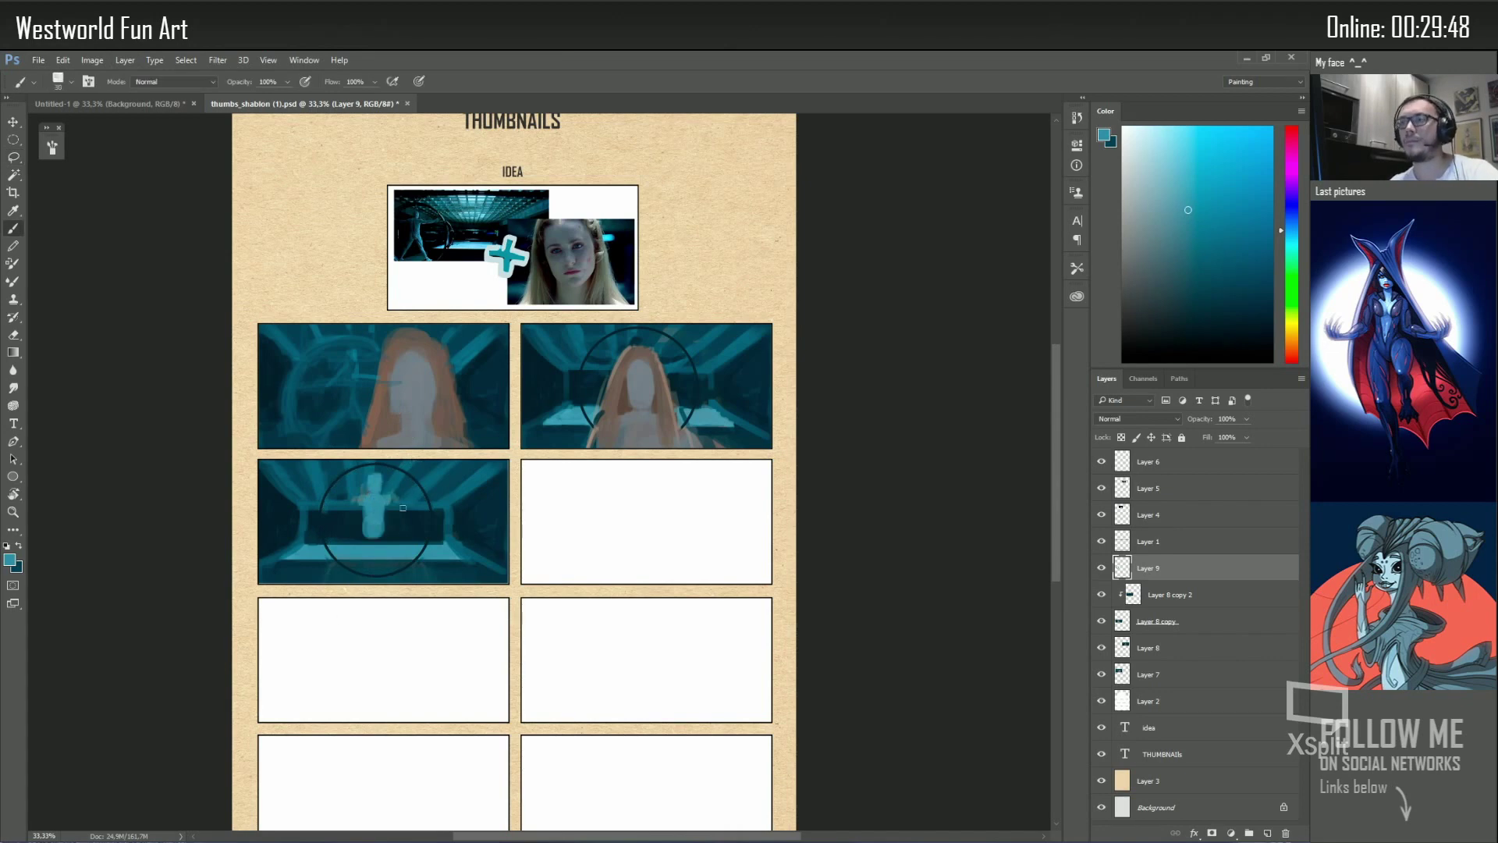
drag(333, 500, 394, 500)
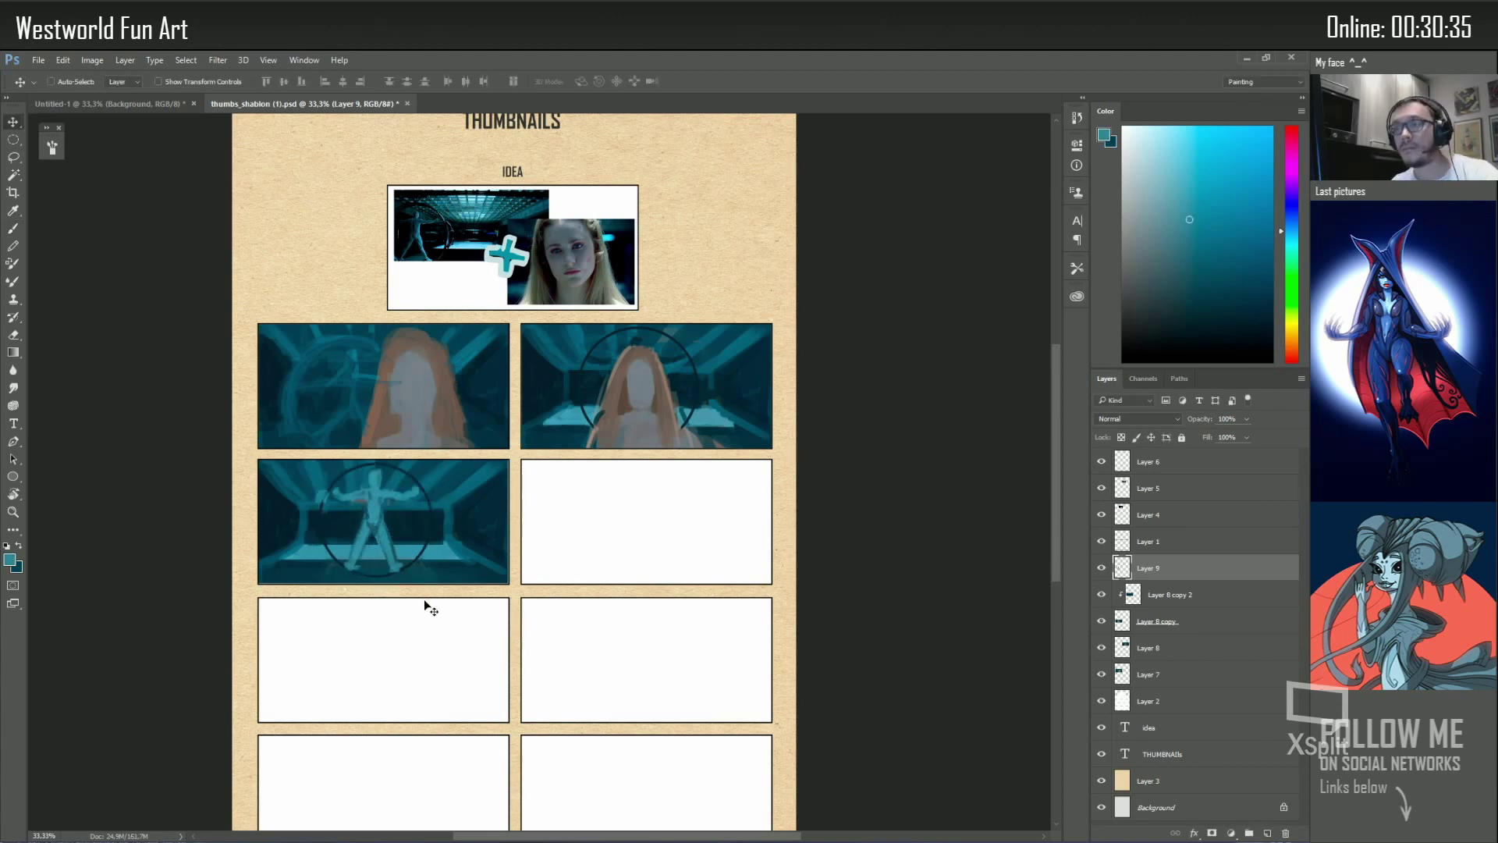
ctrl+click(624, 374)
Lasso-copy the woman from the second thumbnail onto her own layer above the ring, then hide it
key(l)
drag(628, 347, 690, 434)
key(ctrl+c)
key(m)
click(1183, 595)
key(ctrl+v)
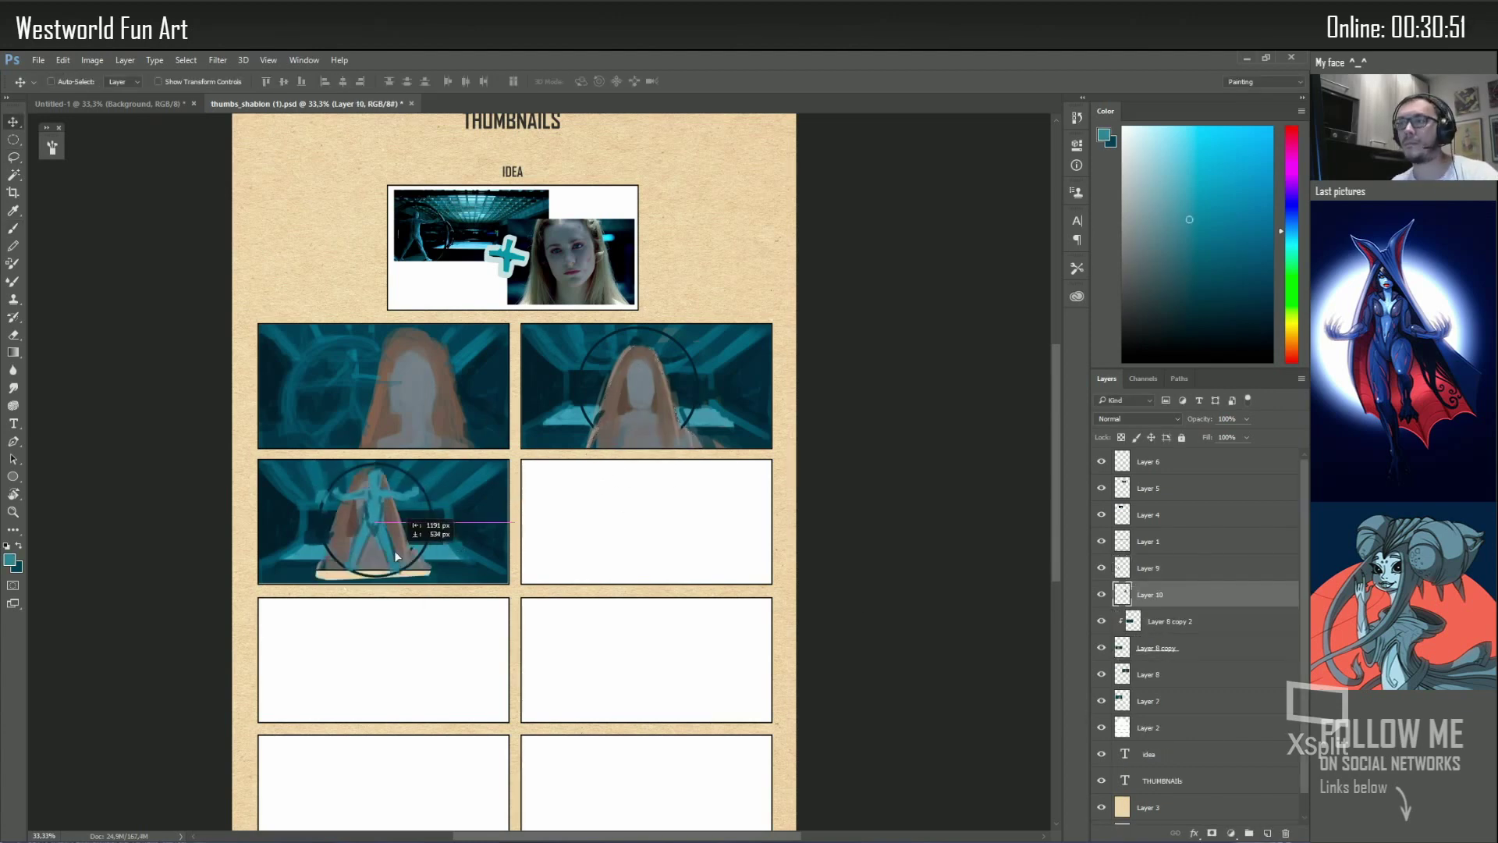
drag(1183, 609, 1162, 574)
click(1102, 568)
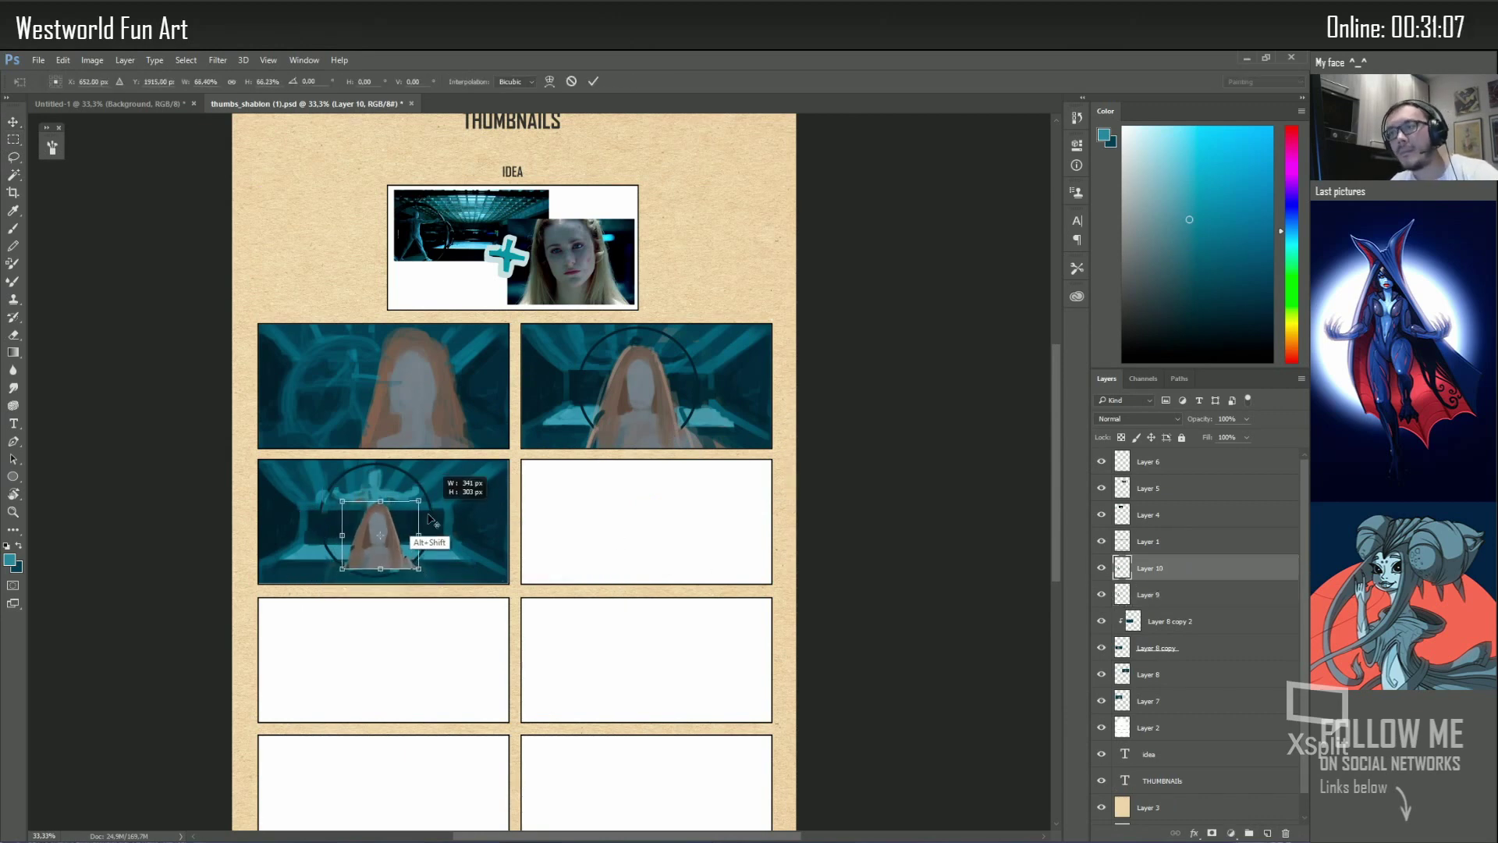
Place a copy of the ringed scene in the fourth thumbnail, stretch it to fit, and clip it to the frame
key(v)
ctrl+click(460, 532)
drag(460, 533, 772, 521)
key(ctrl+t)
key(Return)
key(b)
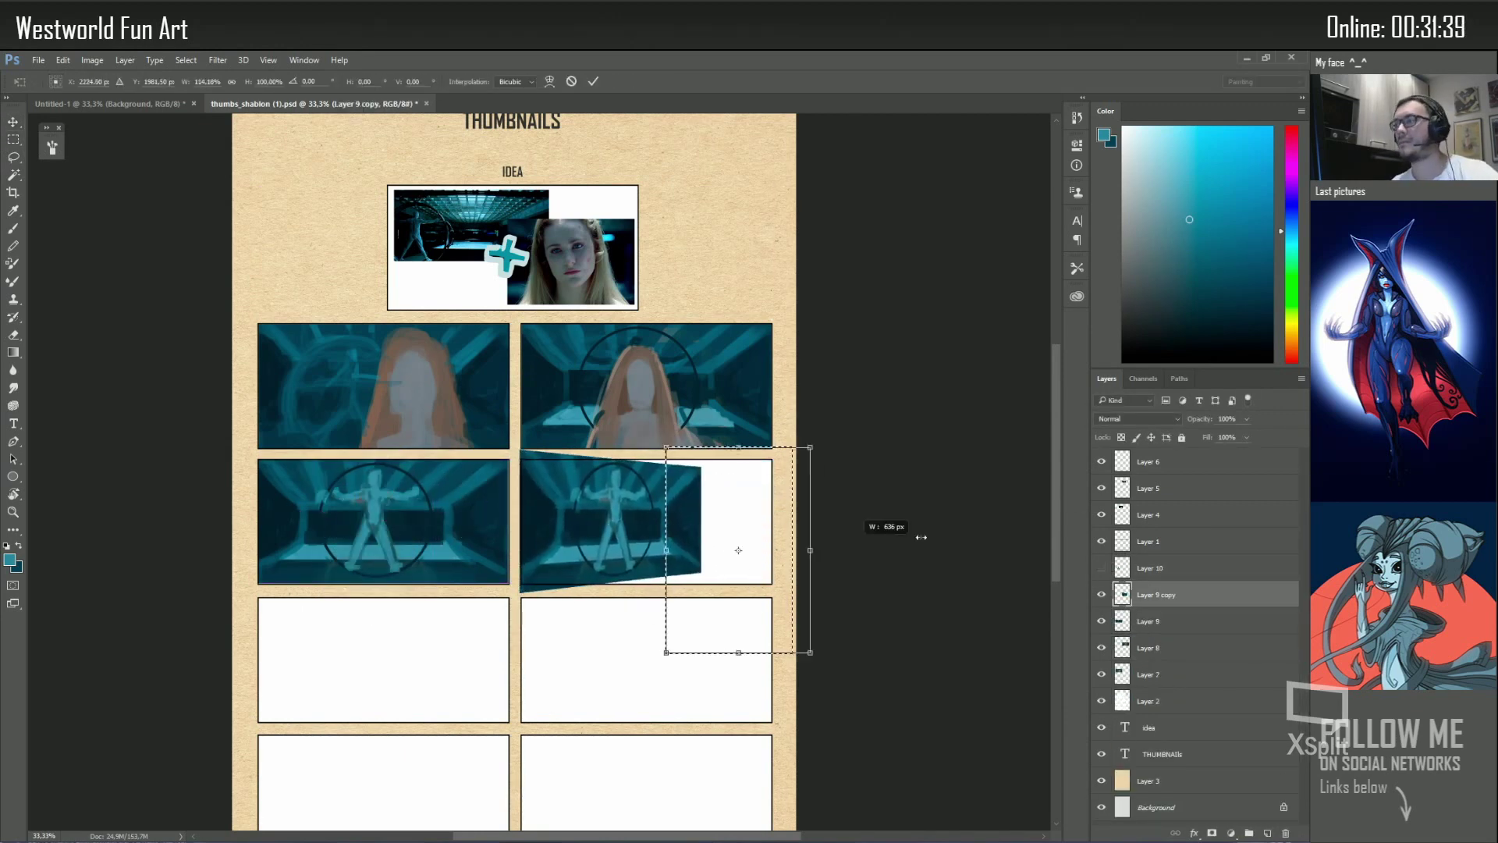
scroll(870, 525, right, 2)
click(1102, 621)
key(ctrl+j)
key(ctrl+alt+g)
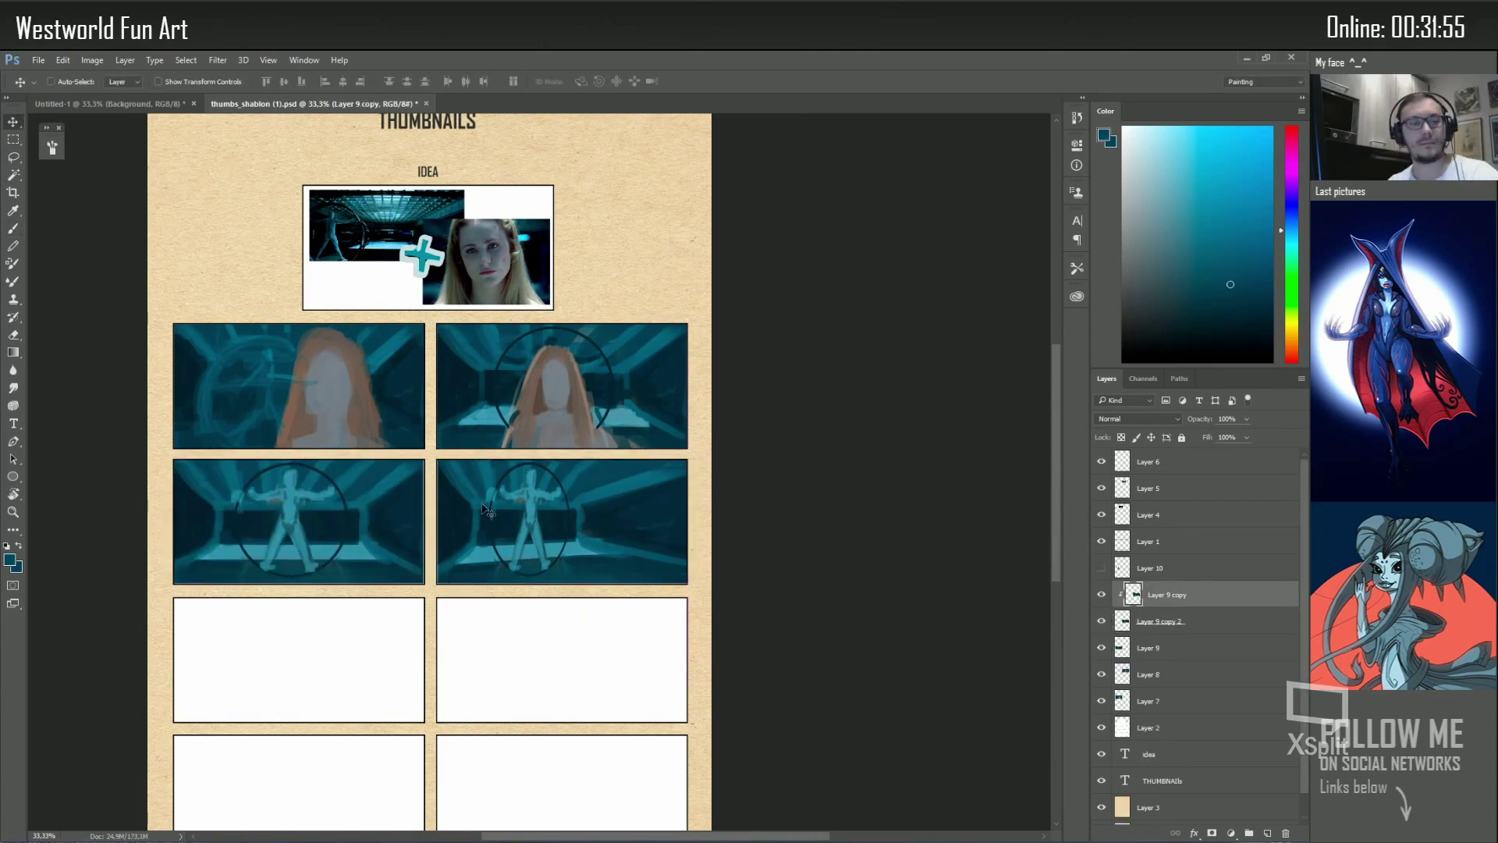
Try a darker teal stroke over the panel-four figure, undo it, and add an empty layer
alt+click(556, 523)
drag(572, 519, 510, 535)
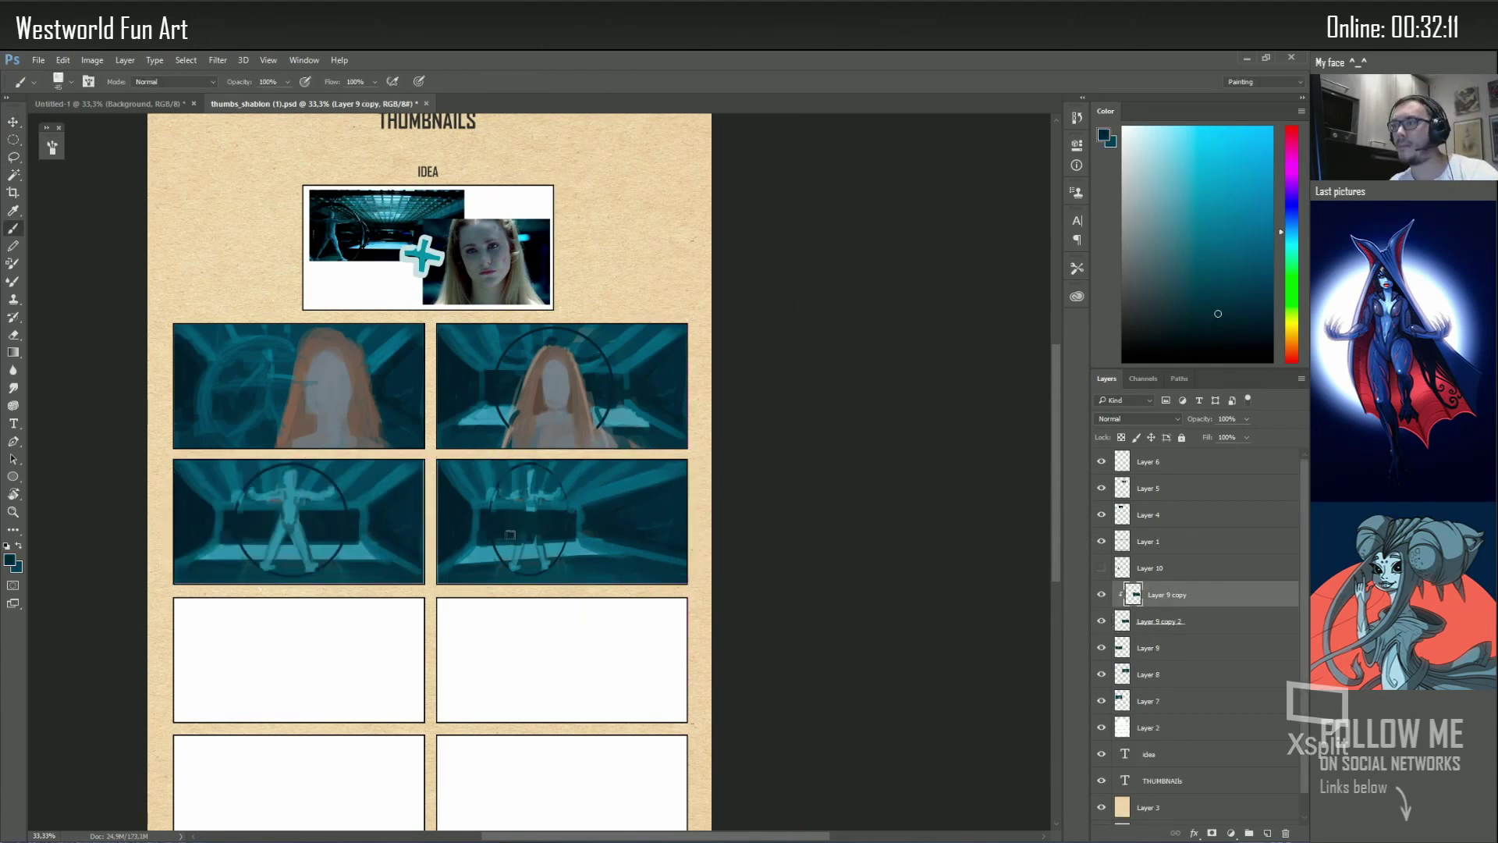
key(ctrl+z)
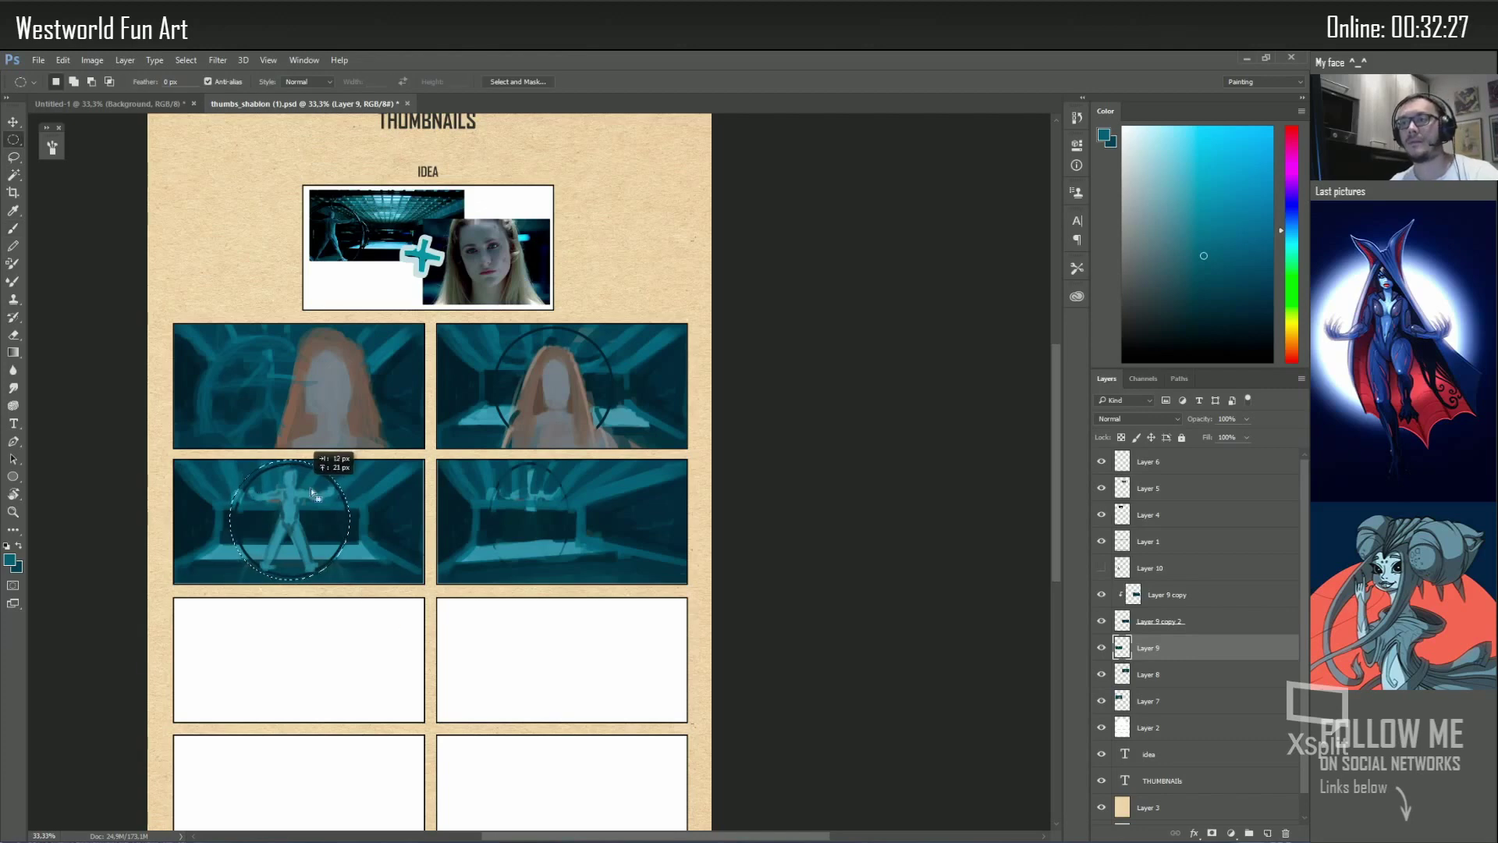
key(ctrl+shift+alt+n)
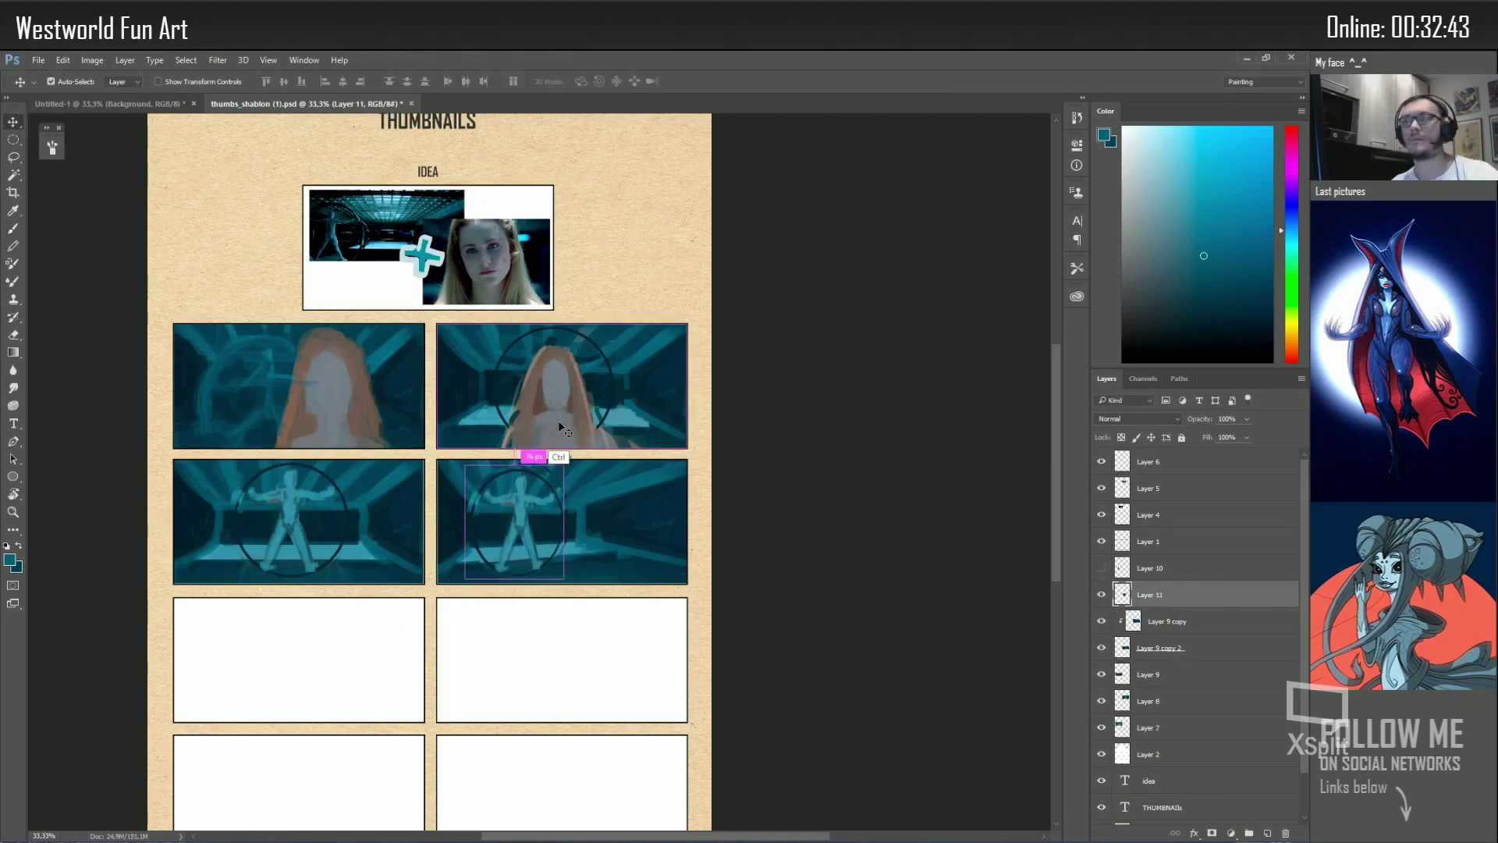
Copy the woman into the fourth thumbnail, scaled large and shifted left in the foreground
ctrl+click(554, 367)
key(l)
mouse_move(554, 367)
mouse_down()
mouse_move(555, 437)
mouse_move(590, 454)
mouse_move(560, 579)
mouse_move(467, 592)
mouse_up()
key(ctrl+j)
key(ctrl+t)
key(Return)
key(e)
drag(613, 519, 597, 511)
Bring the lower rows of empty panels into view and select them
key(m)
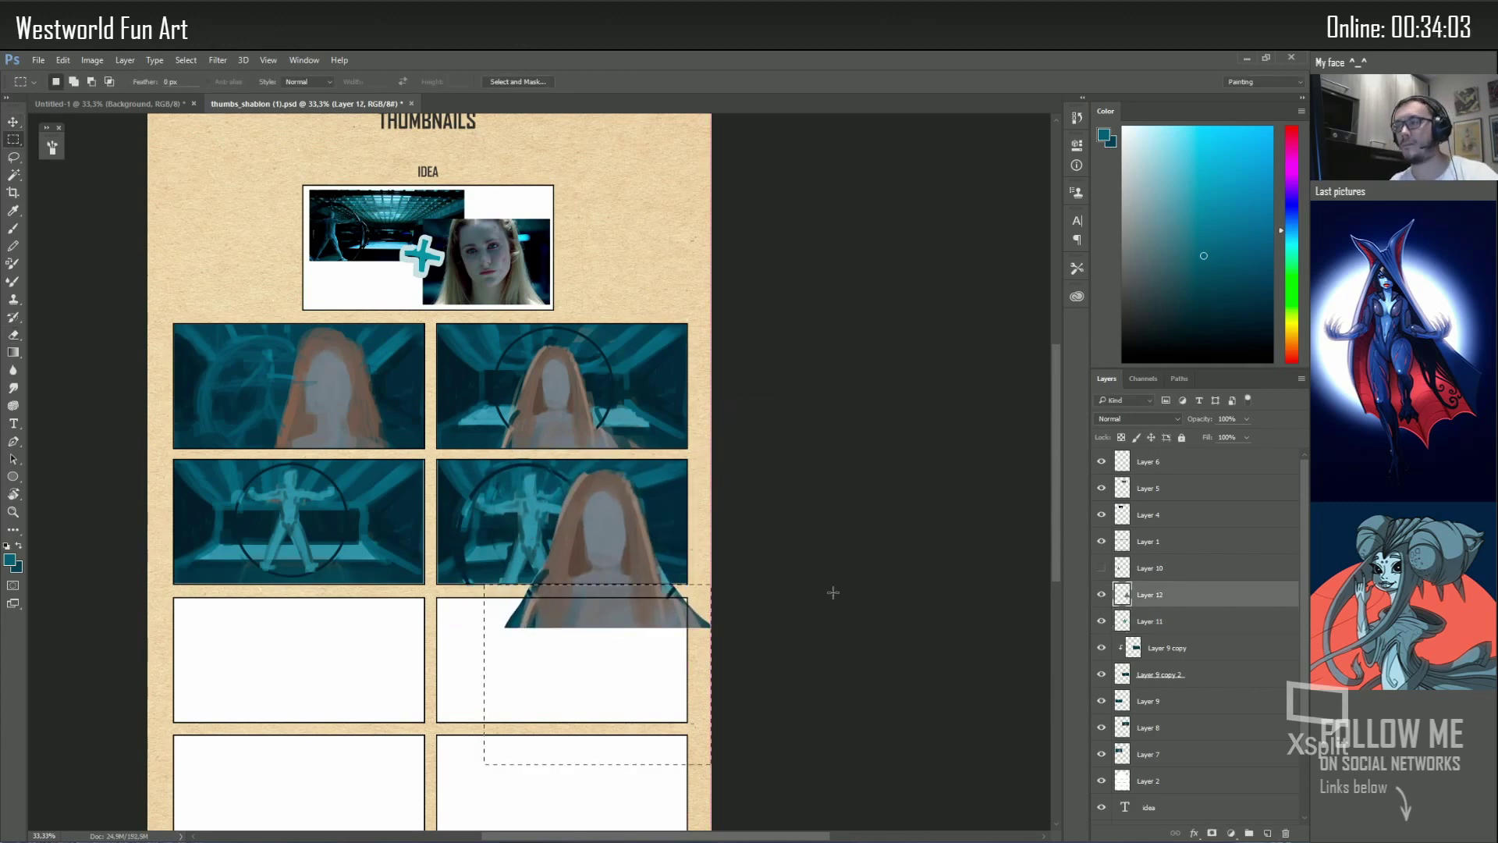
key(v)
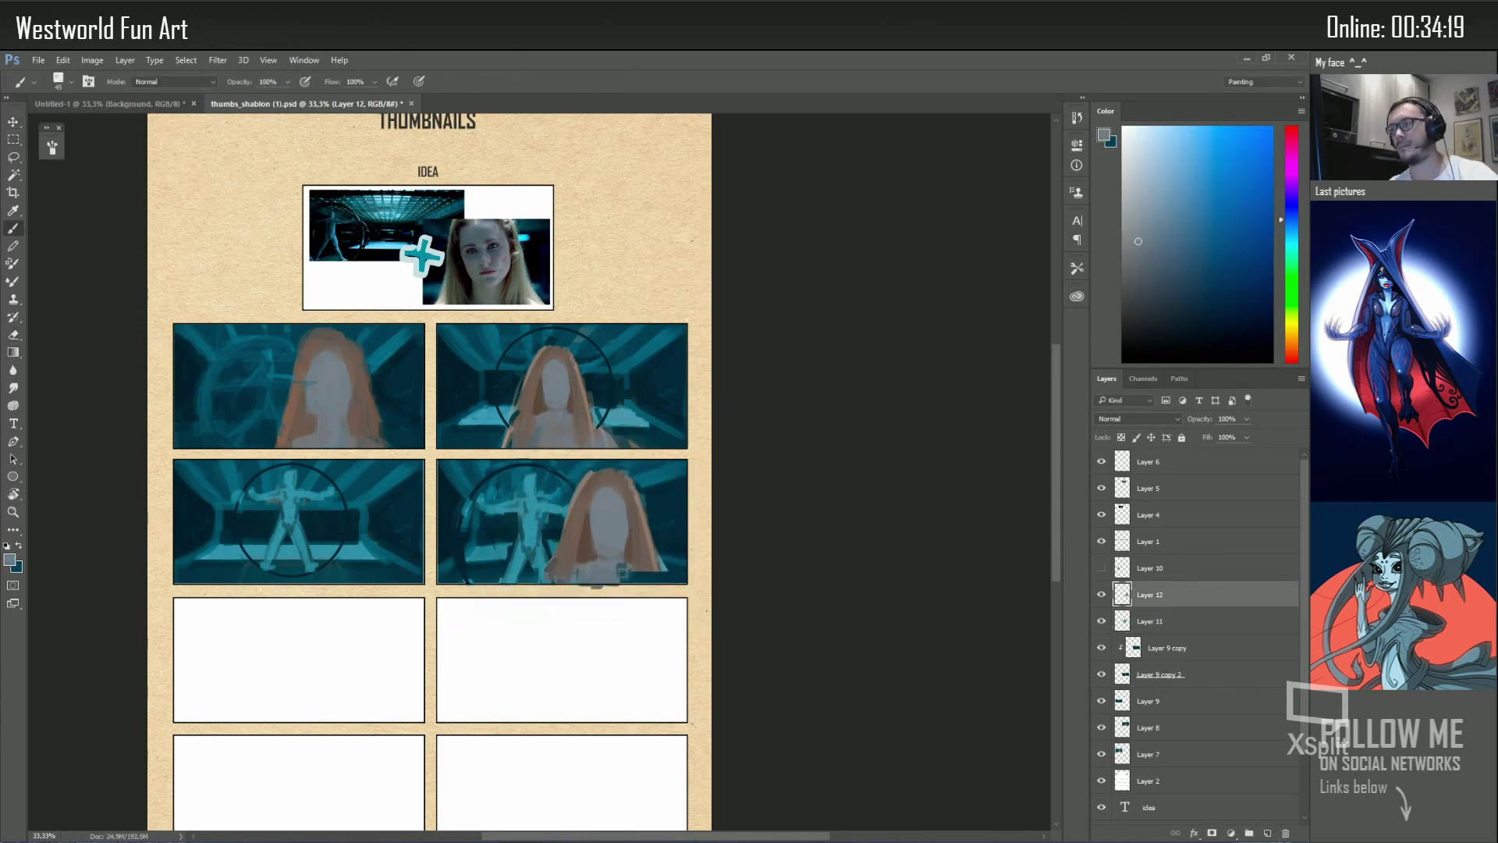
drag(507, 593, 533, 438)
key(m)
drag(190, 438, 738, 741)
Merge the frame layers, redraw the bottom as two tall panels, and fill the left one dark teal
ctrl+click(1147, 541)
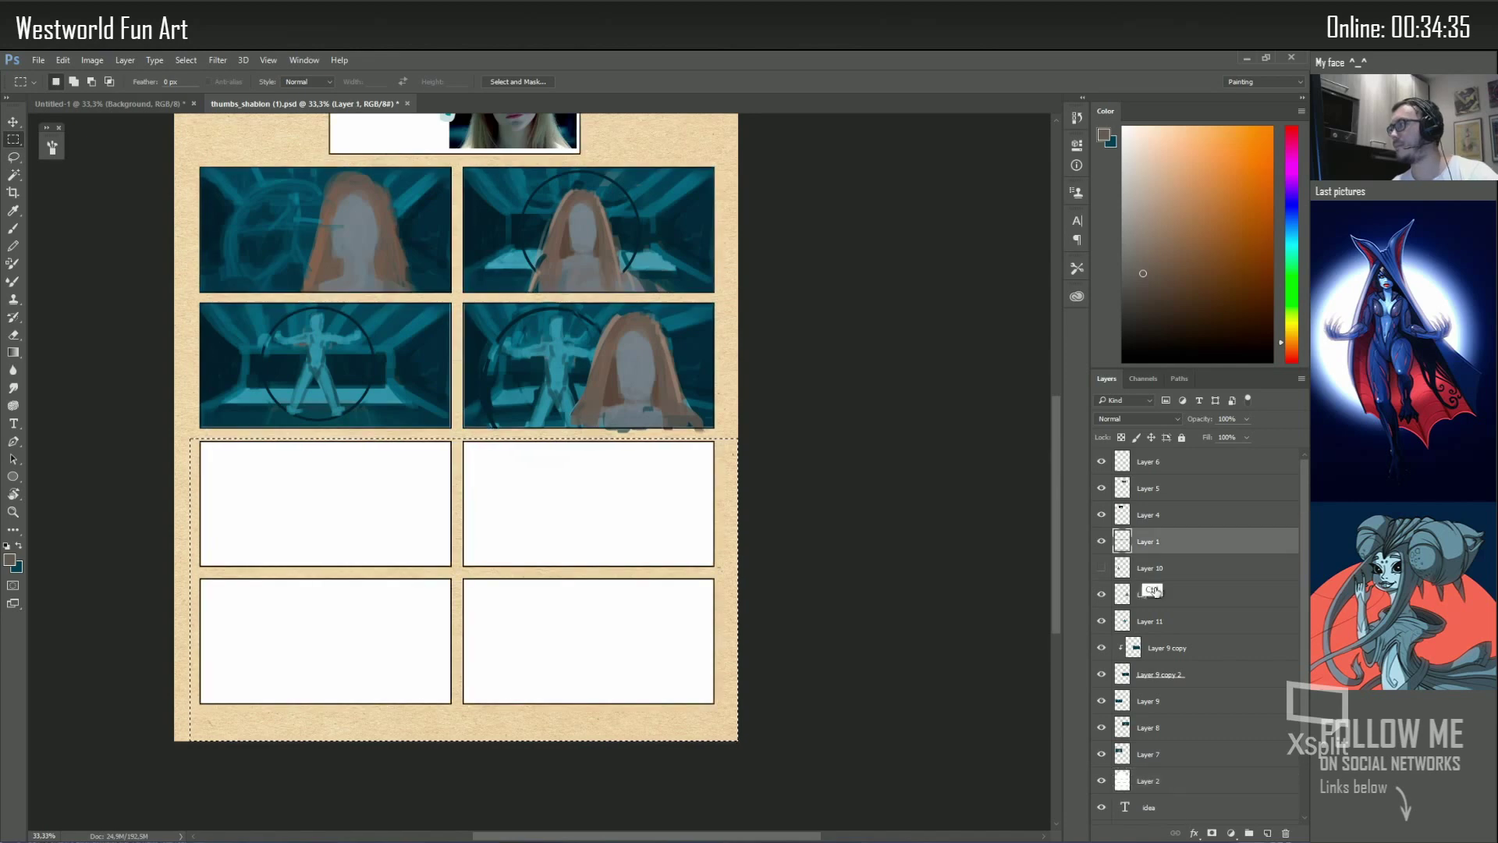
key(ctrl+e)
key(ctrl+t)
mouse_move(288, 458)
mouse_down()
mouse_move(585, 582)
mouse_move(601, 562)
mouse_up()
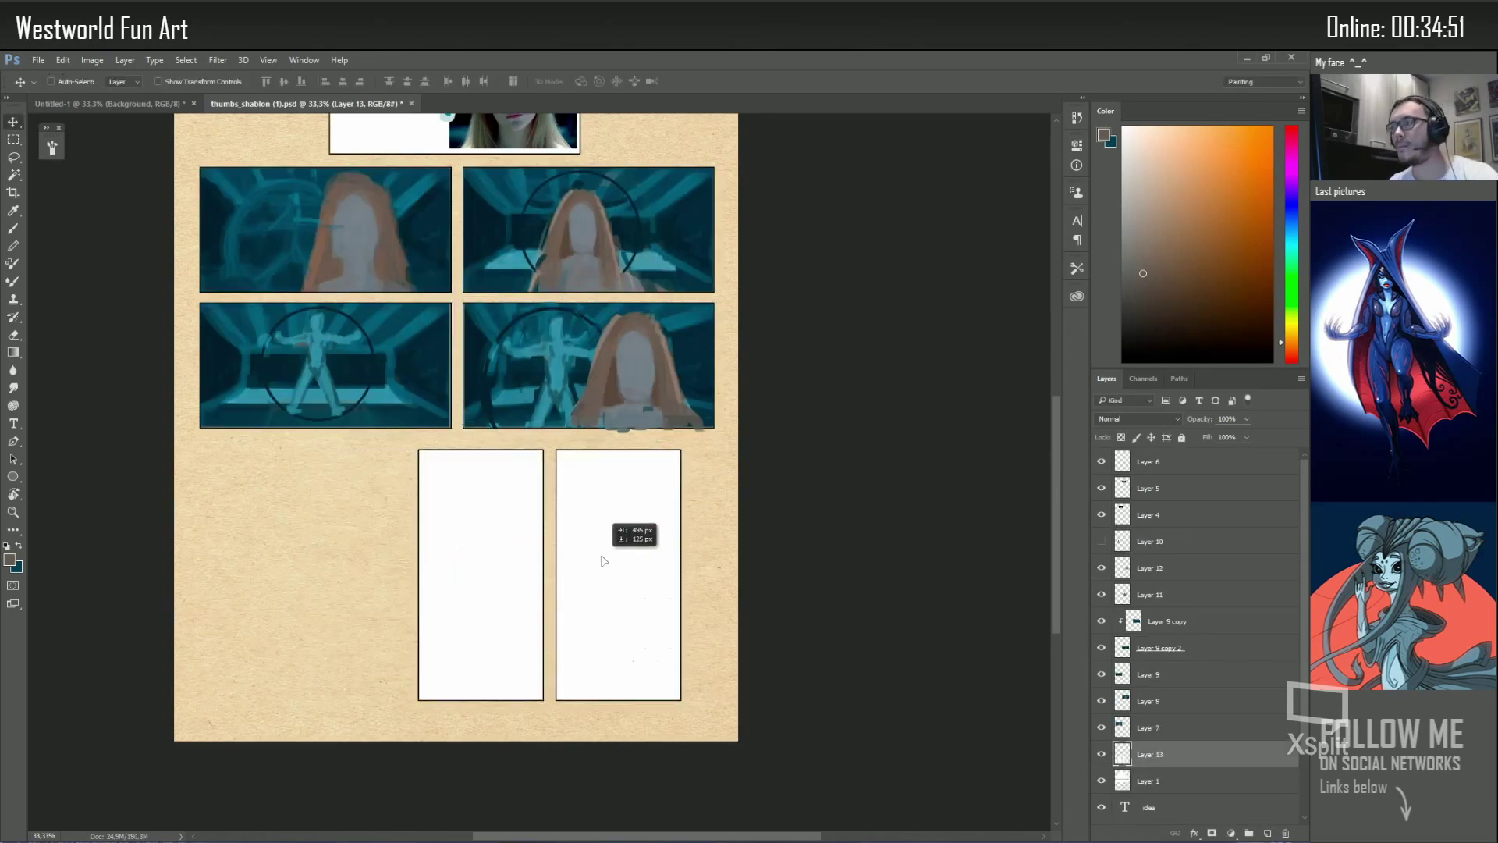
key(Return)
key(b)
drag(588, 254, 439, 247)
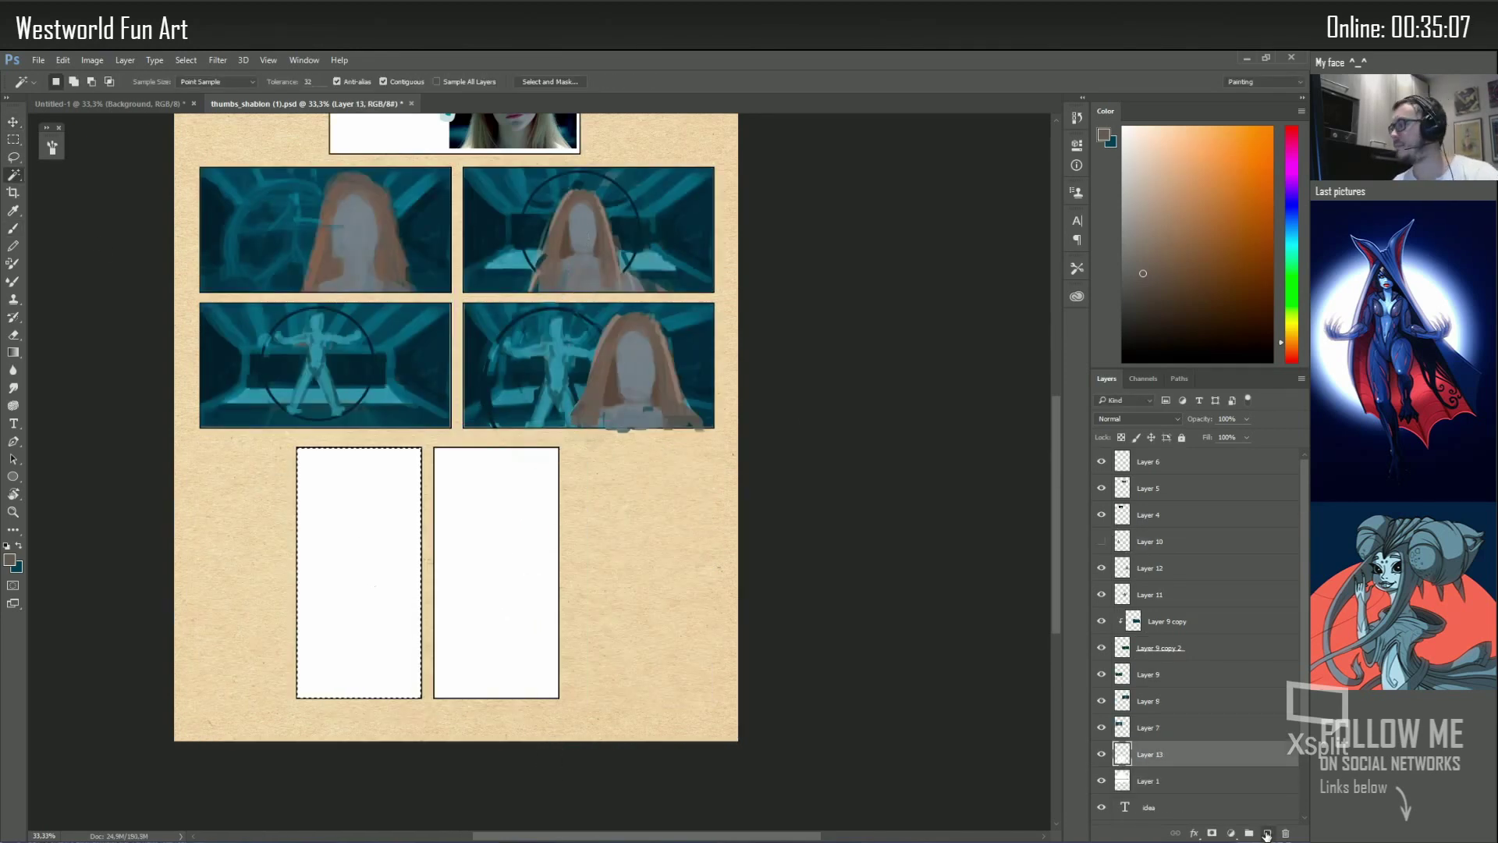
alt+click(478, 257)
key(alt+BackSpace)
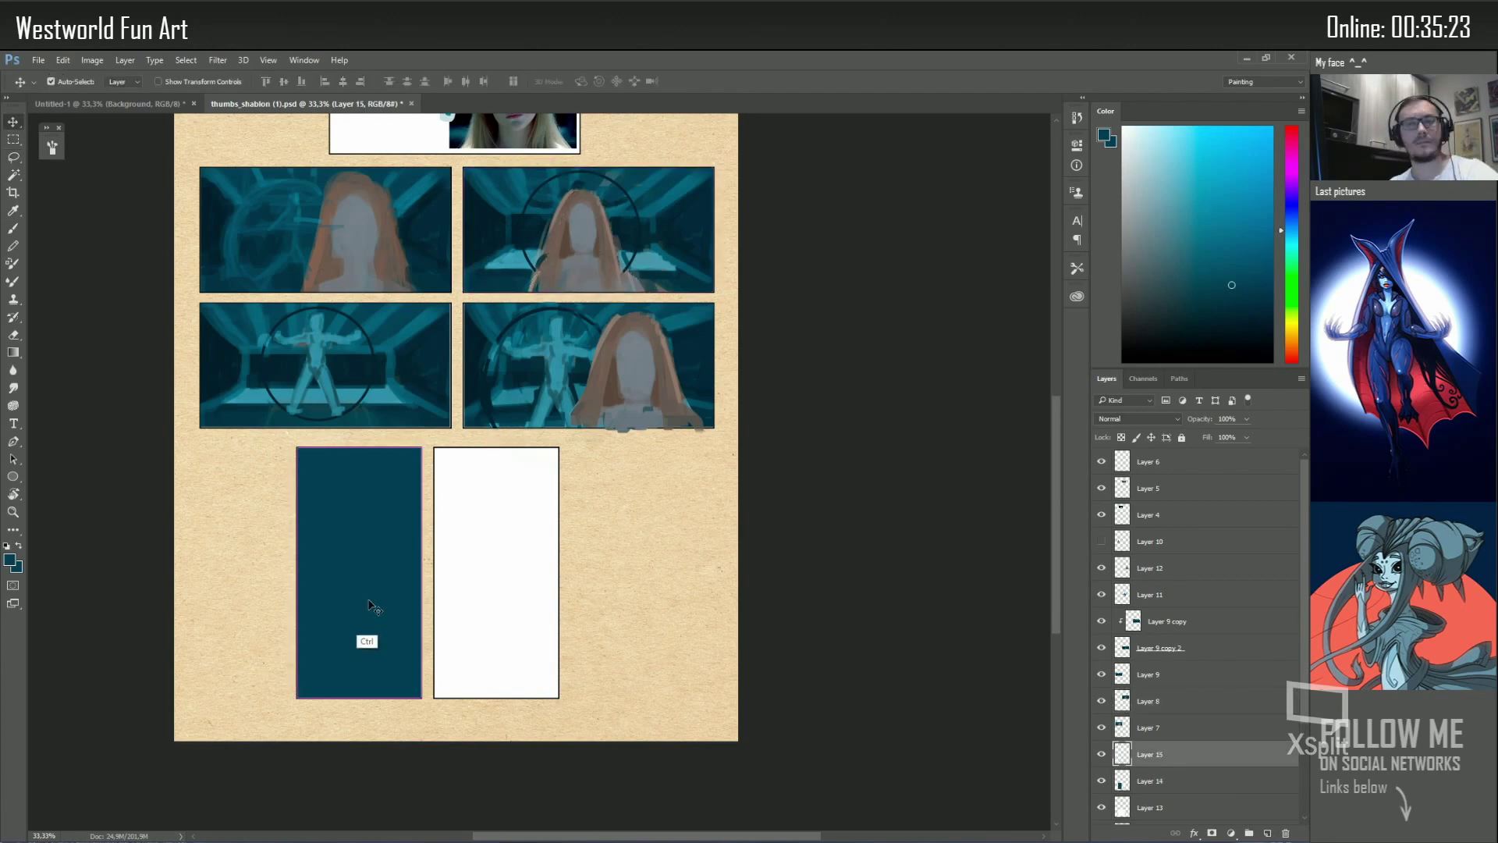
Paste the woman into the left tall panel and shrink her to a small figure
key(ctrl+v)
key(ctrl+t)
drag(421, 561, 394, 569)
key(Return)
key(e)
scroll(453, 498, up, 2)
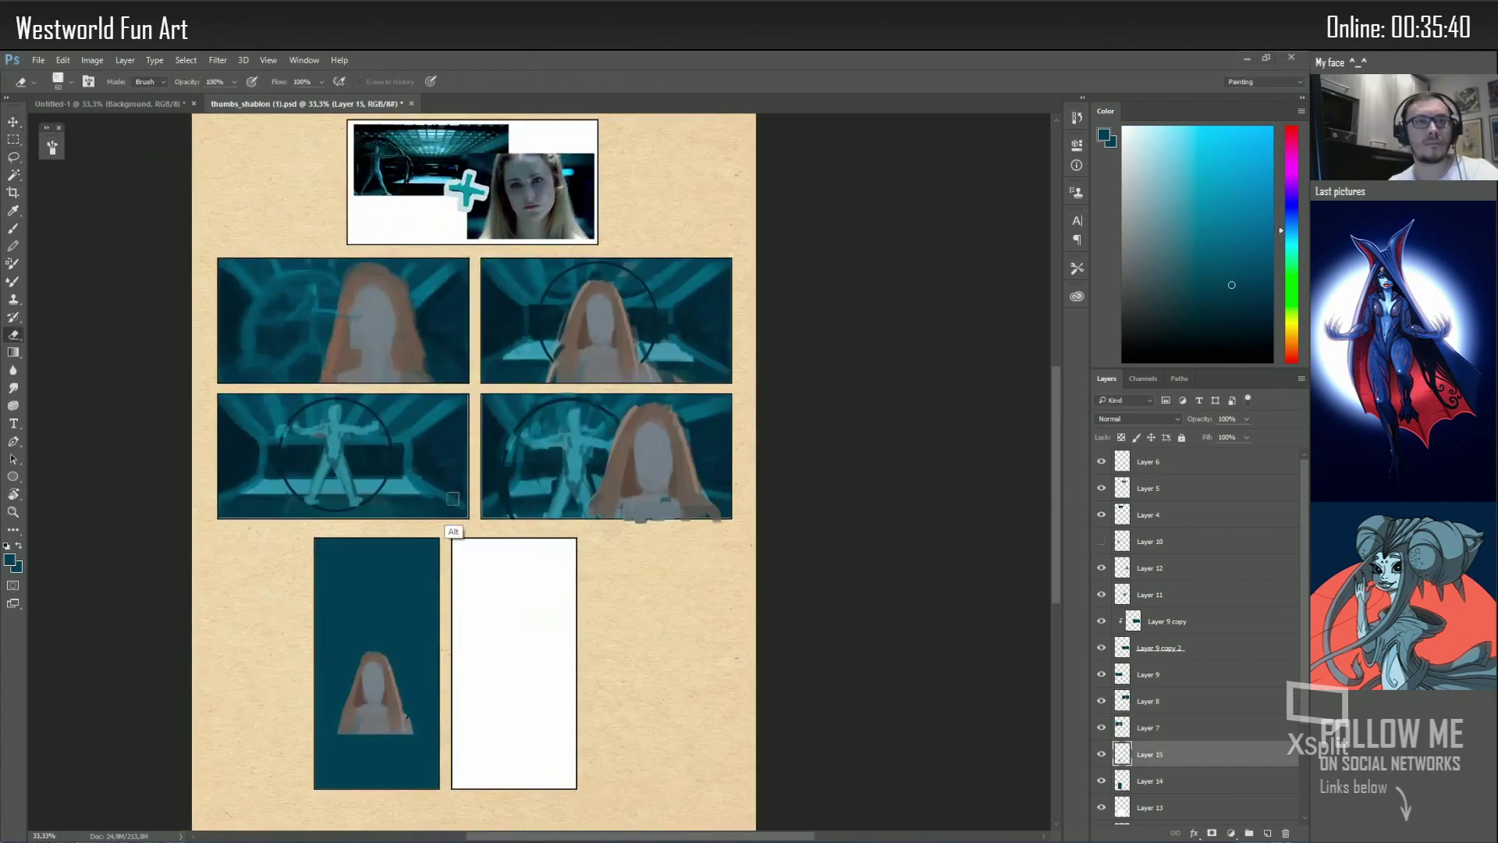
key(ctrl+r)
key(ctrl+t)
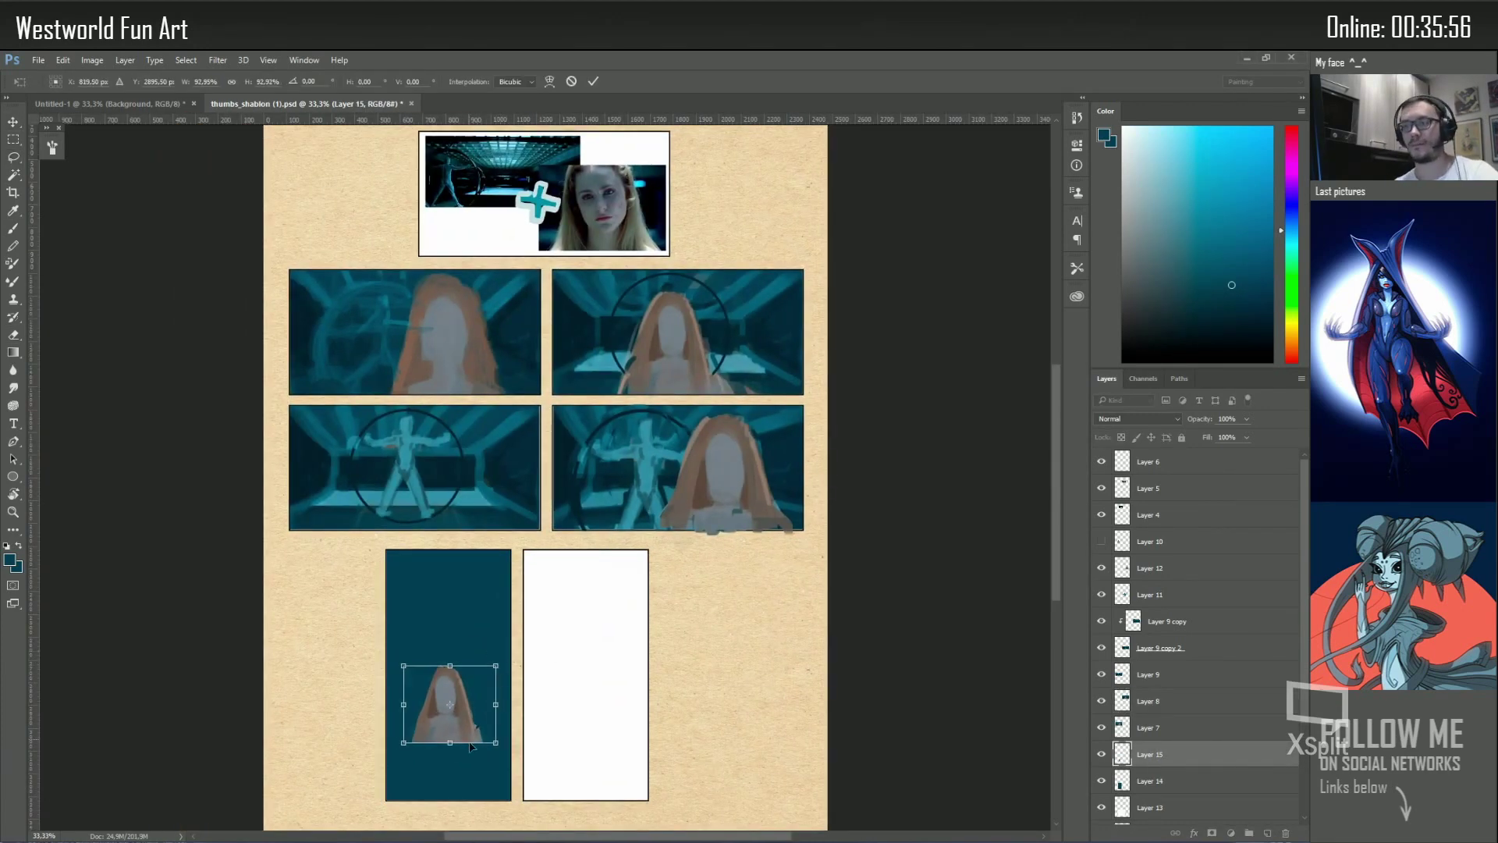
drag(496, 665, 477, 644)
key(Return)
key(b)
alt+click(437, 706)
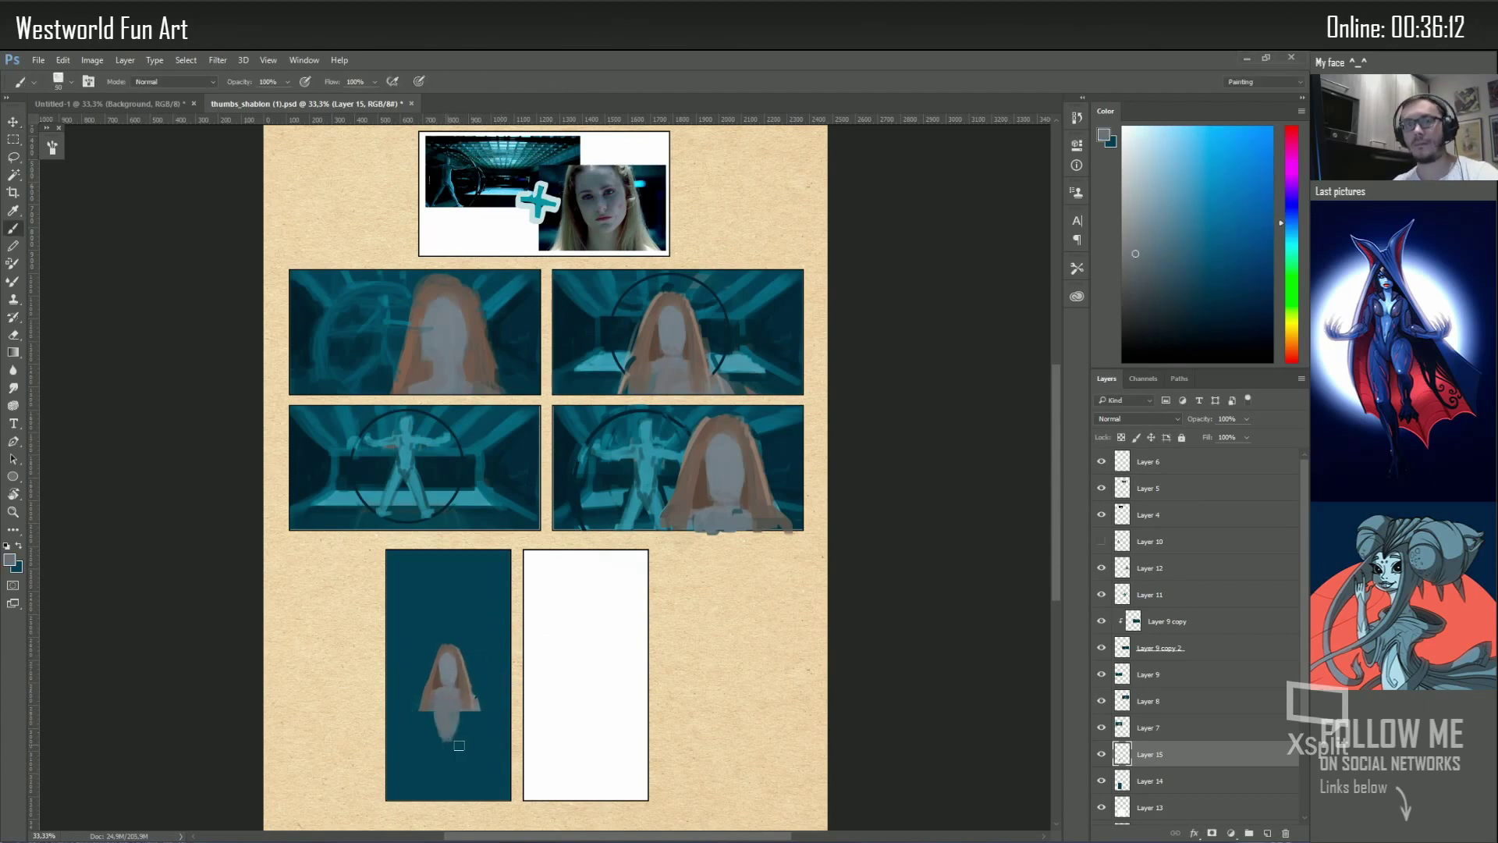
Paint the woman's pale grey body and legs with sampled tones, nudging the figure lower
mouse_move(479, 715)
mouse_down()
mouse_move(477, 758)
mouse_move(427, 742)
mouse_up()
key(bracketleft)
alt+click(439, 744)
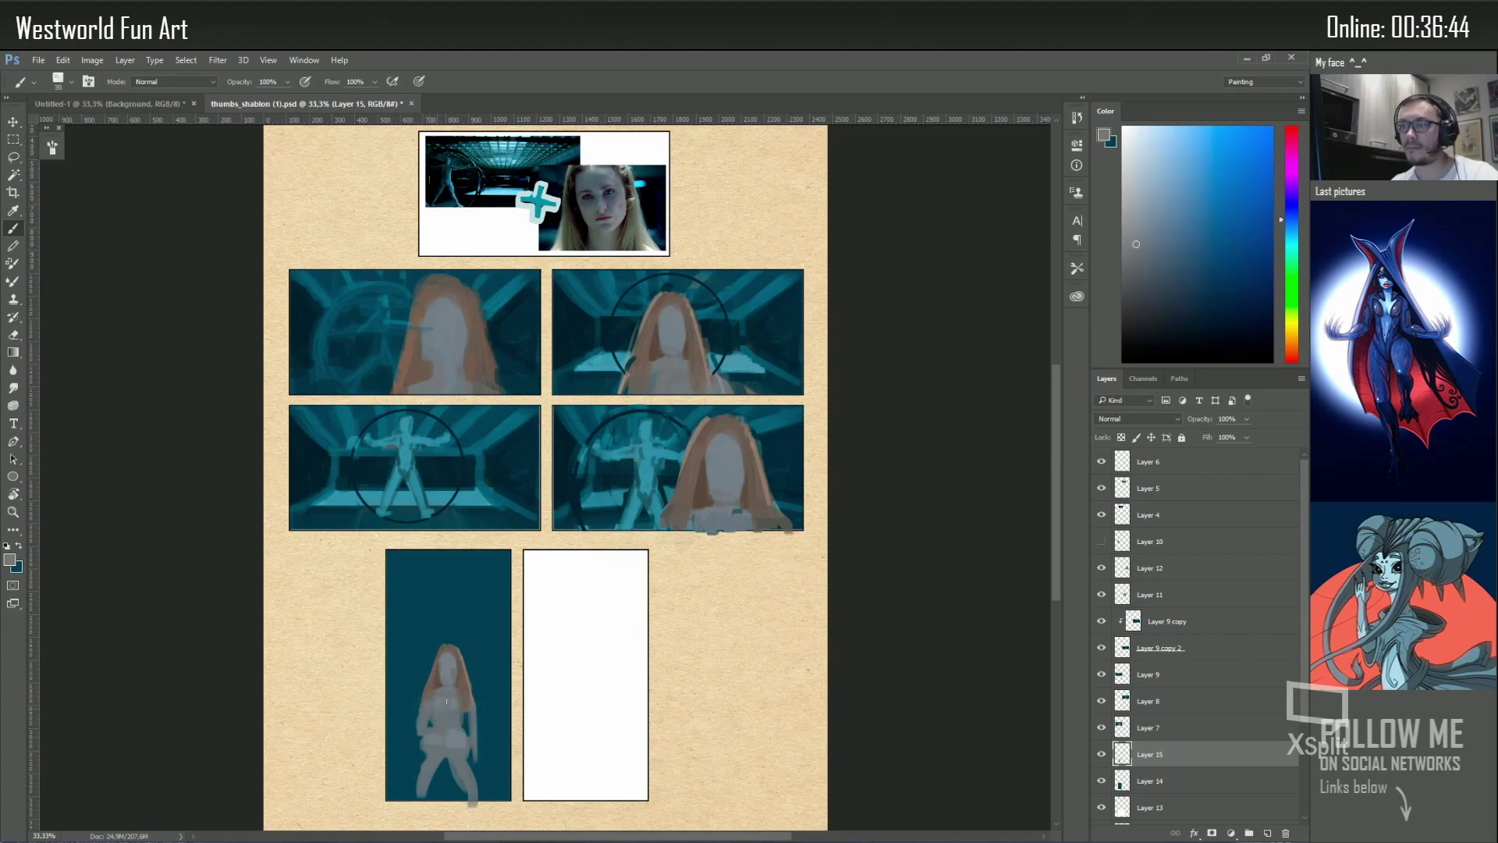
alt+click(440, 722)
key(bracketleft)
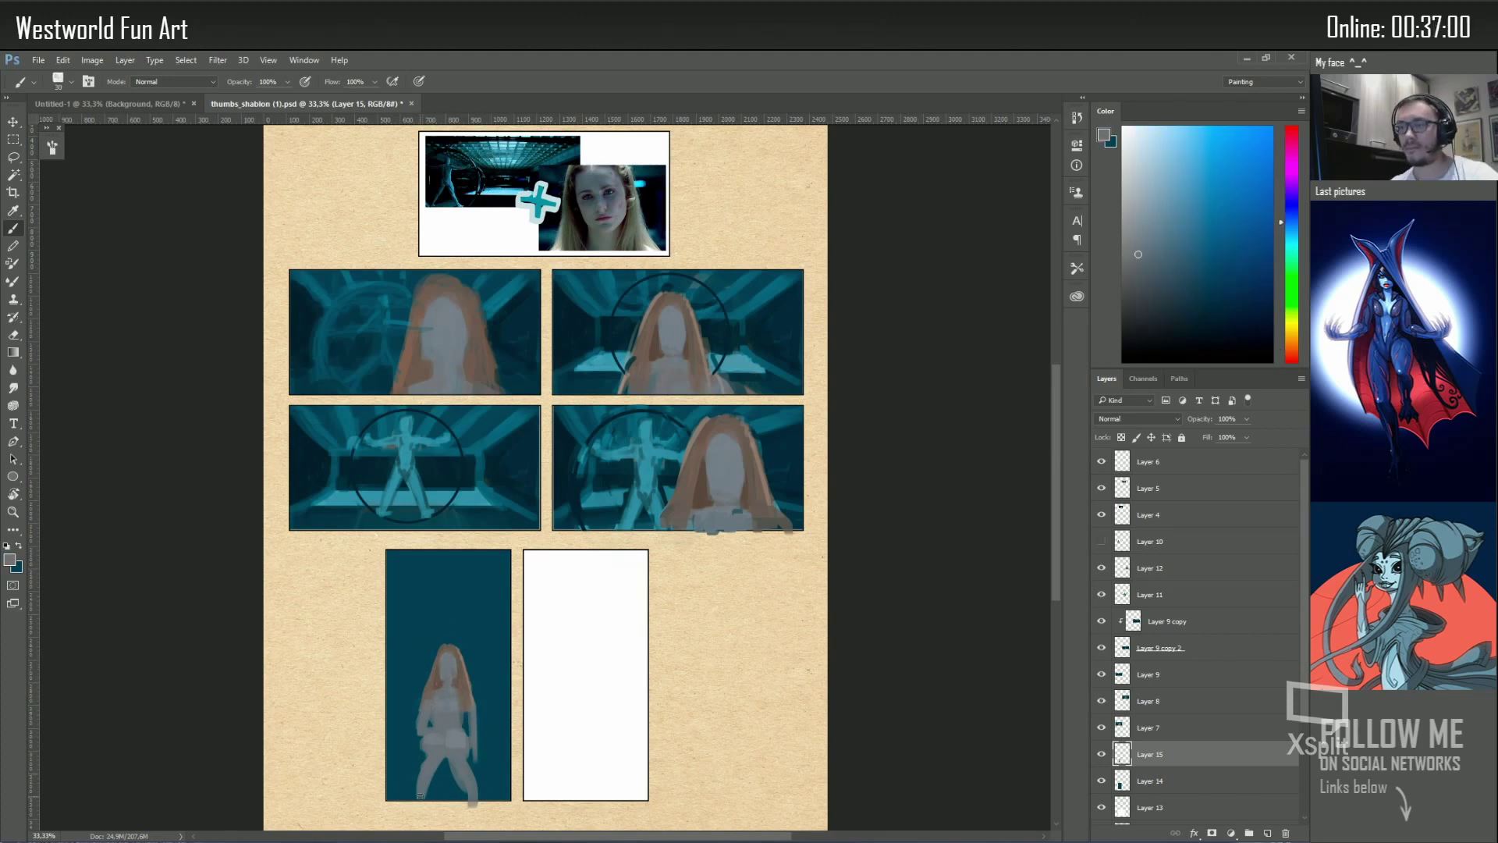
alt+click(436, 736)
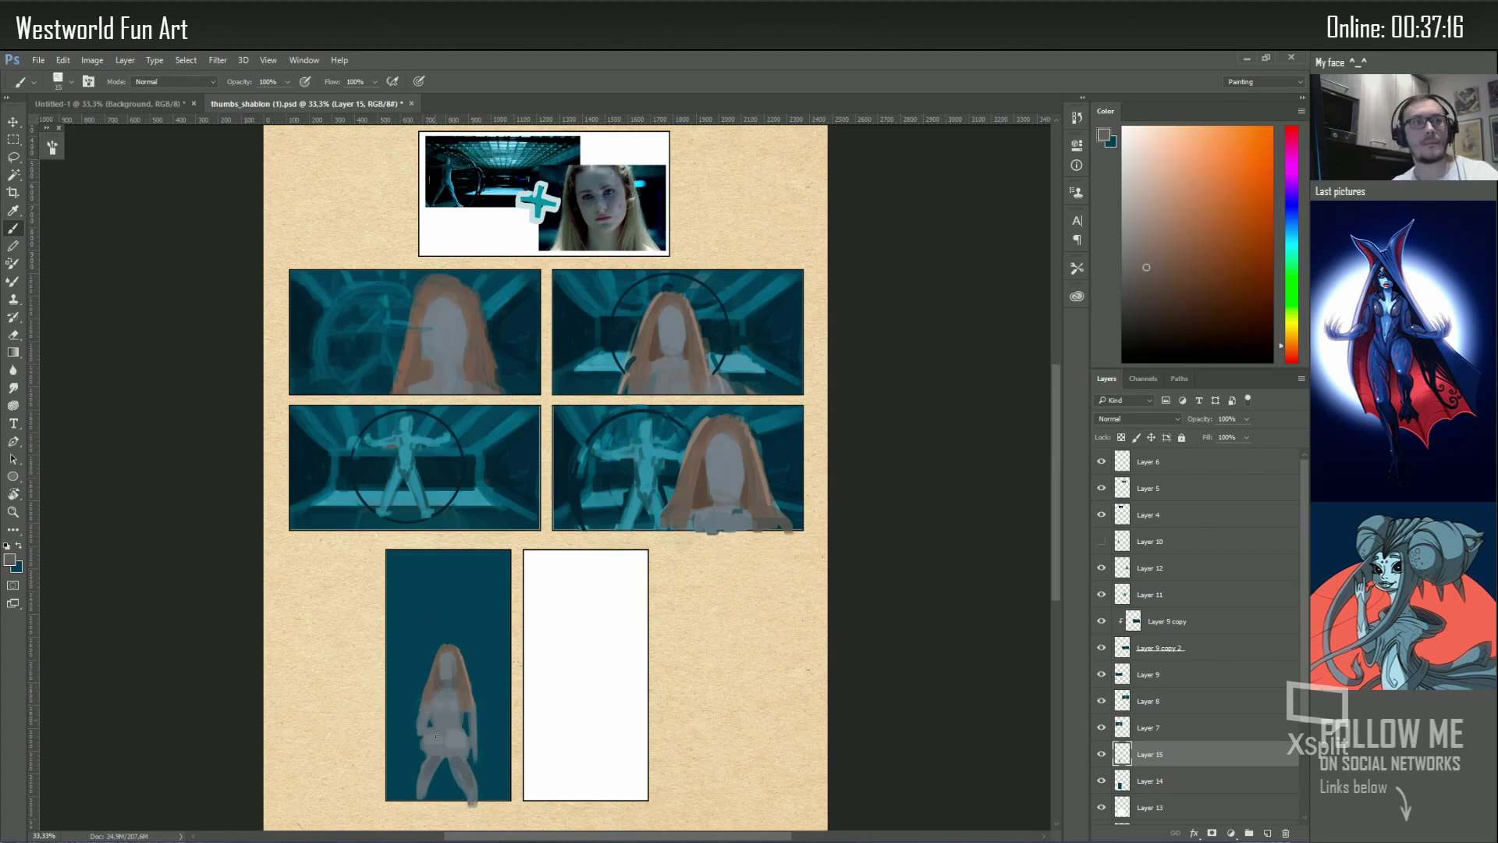
drag(450, 749, 451, 773)
key(e)
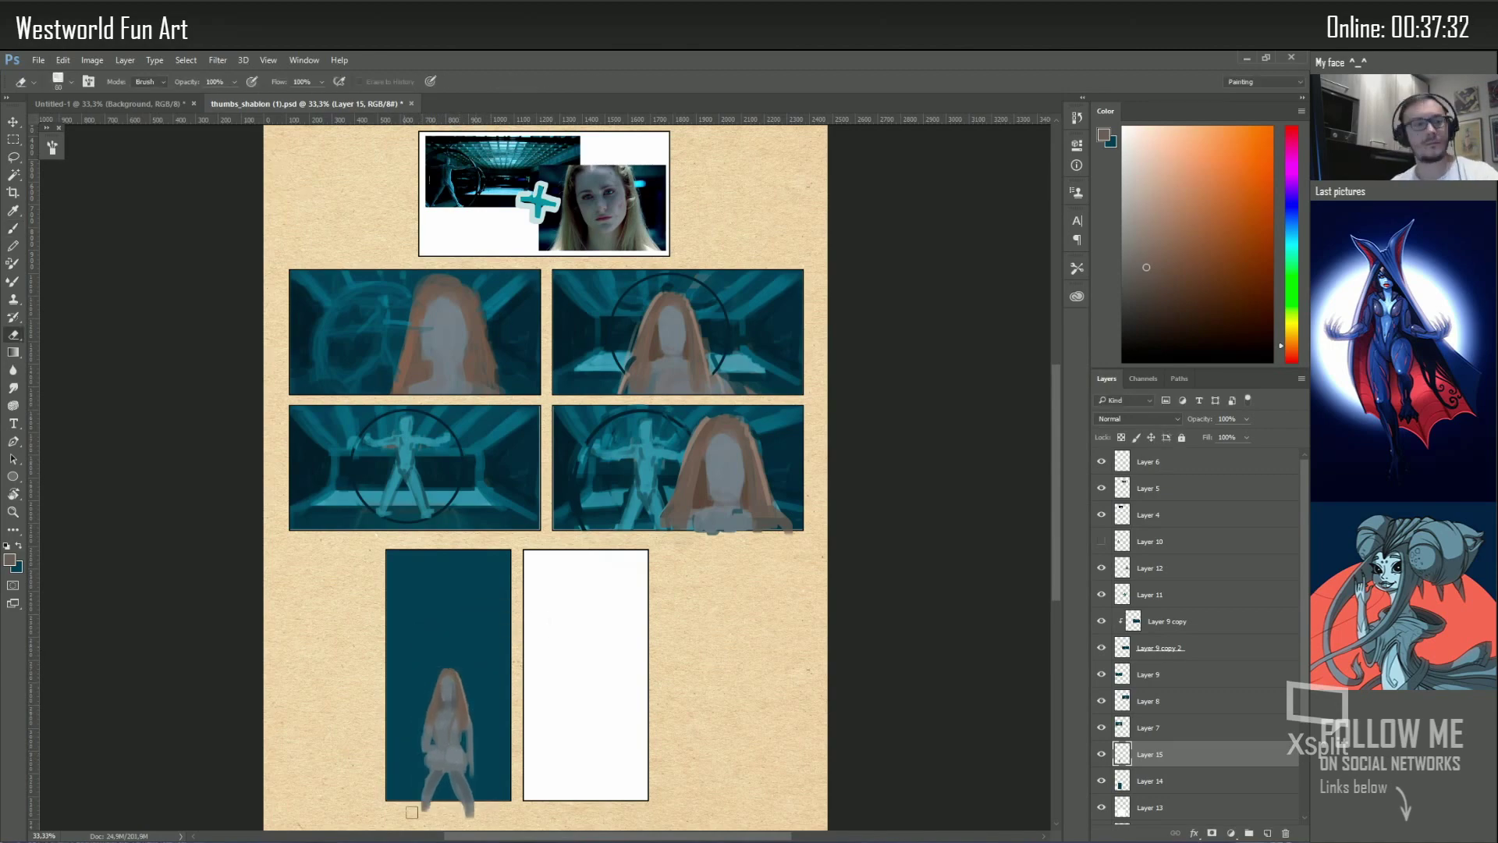
ctrl+click(505, 692)
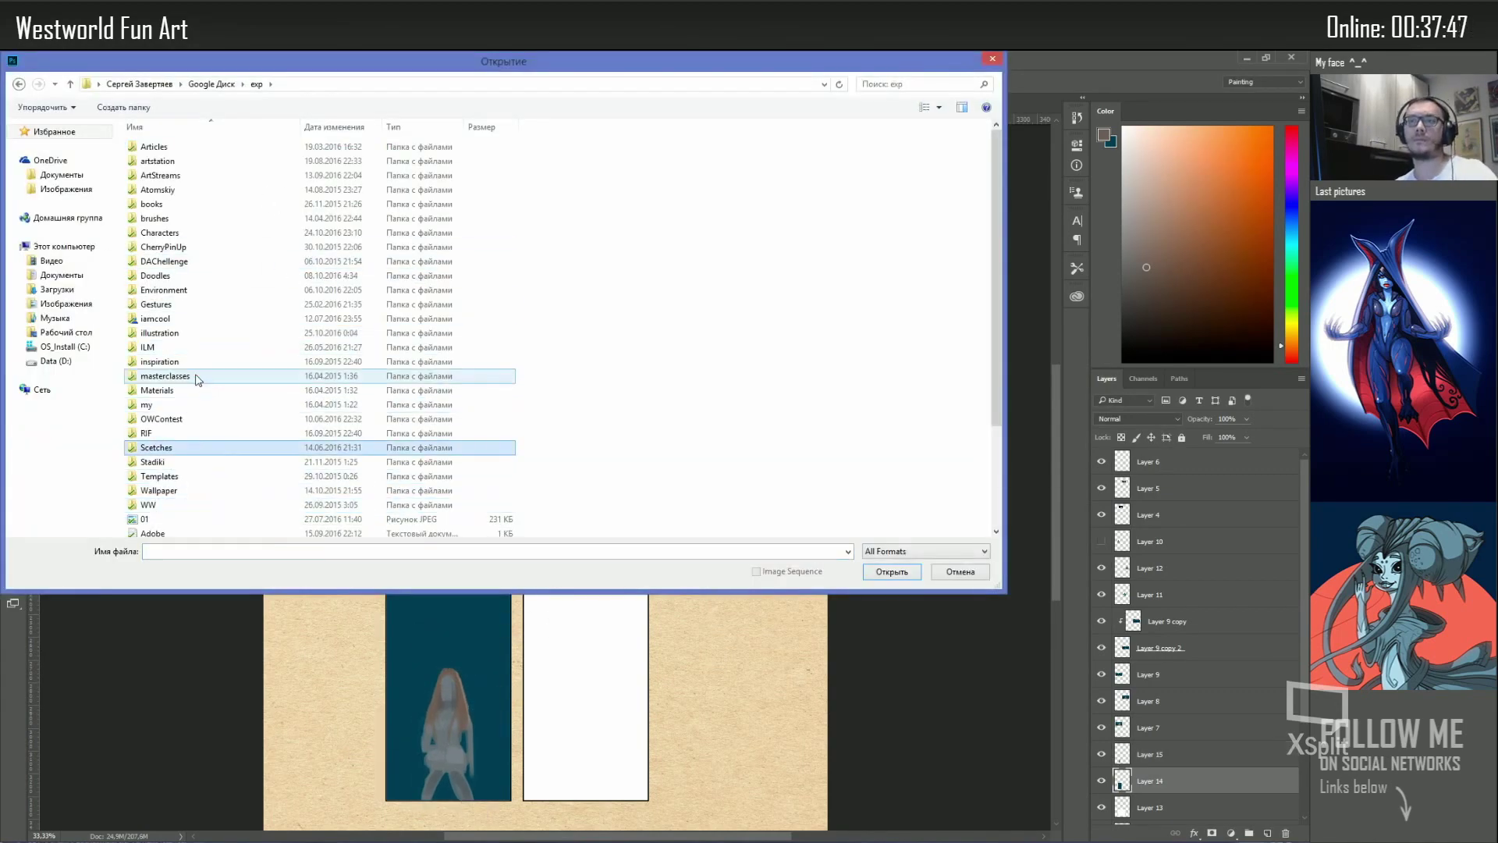
Bring the Perspective Lines layer from perspective_guide_lines_ver.1.1.psd into thumbs_shablon, clipped to the tall panel
double_click(190, 377)
double_click(388, 161)
click(1162, 487)
click(304, 60)
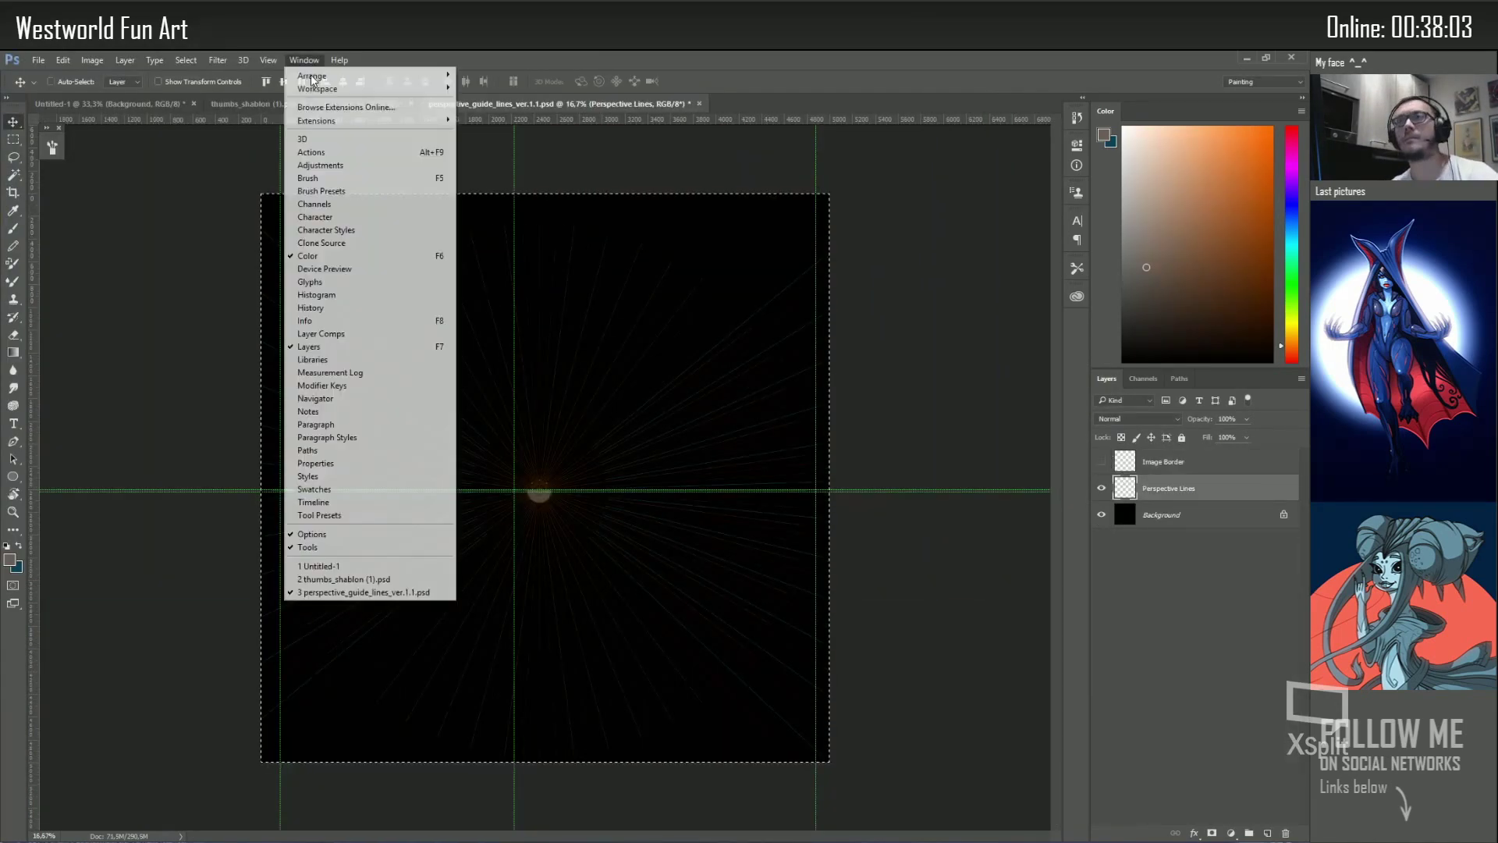
click(351, 575)
key(ctrl+alt+g)
Set the lines to Screen at 50% opacity with a Stroke effect, then merge them down
click(1138, 419)
click(1134, 589)
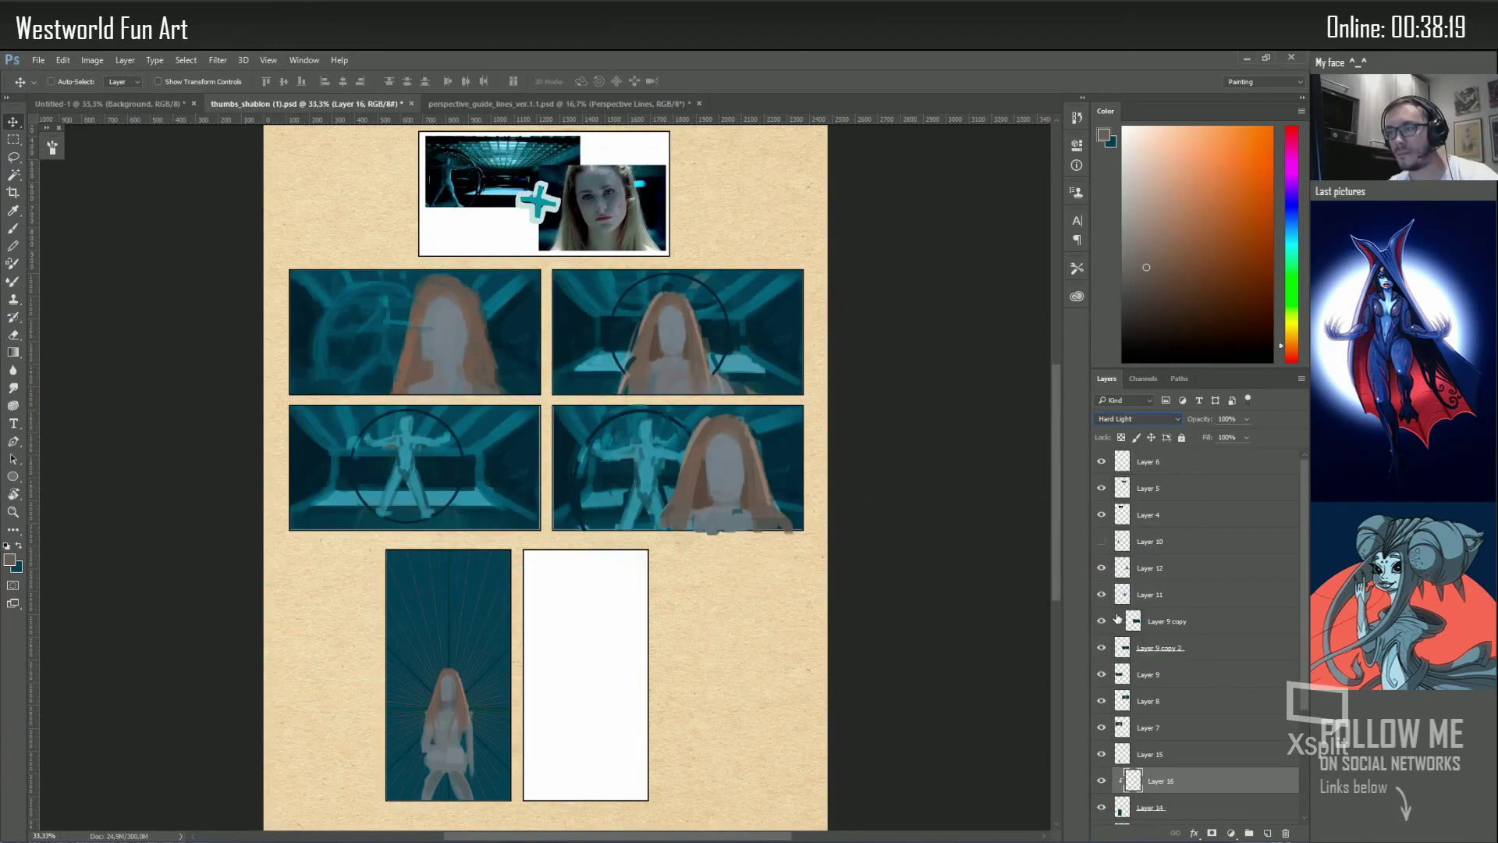
click(1138, 419)
click(1105, 512)
key(5)
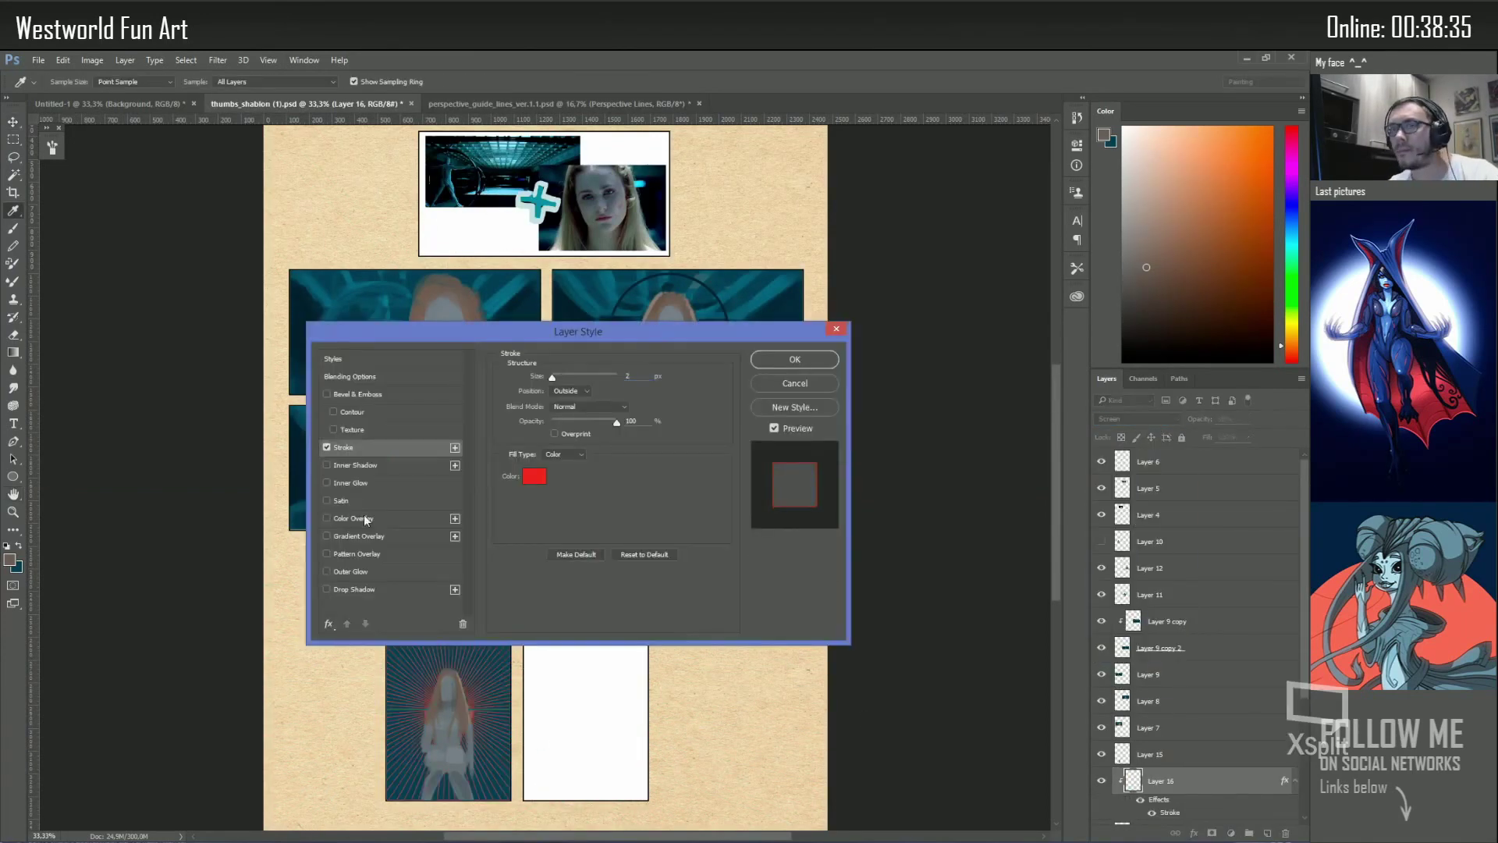
click(789, 355)
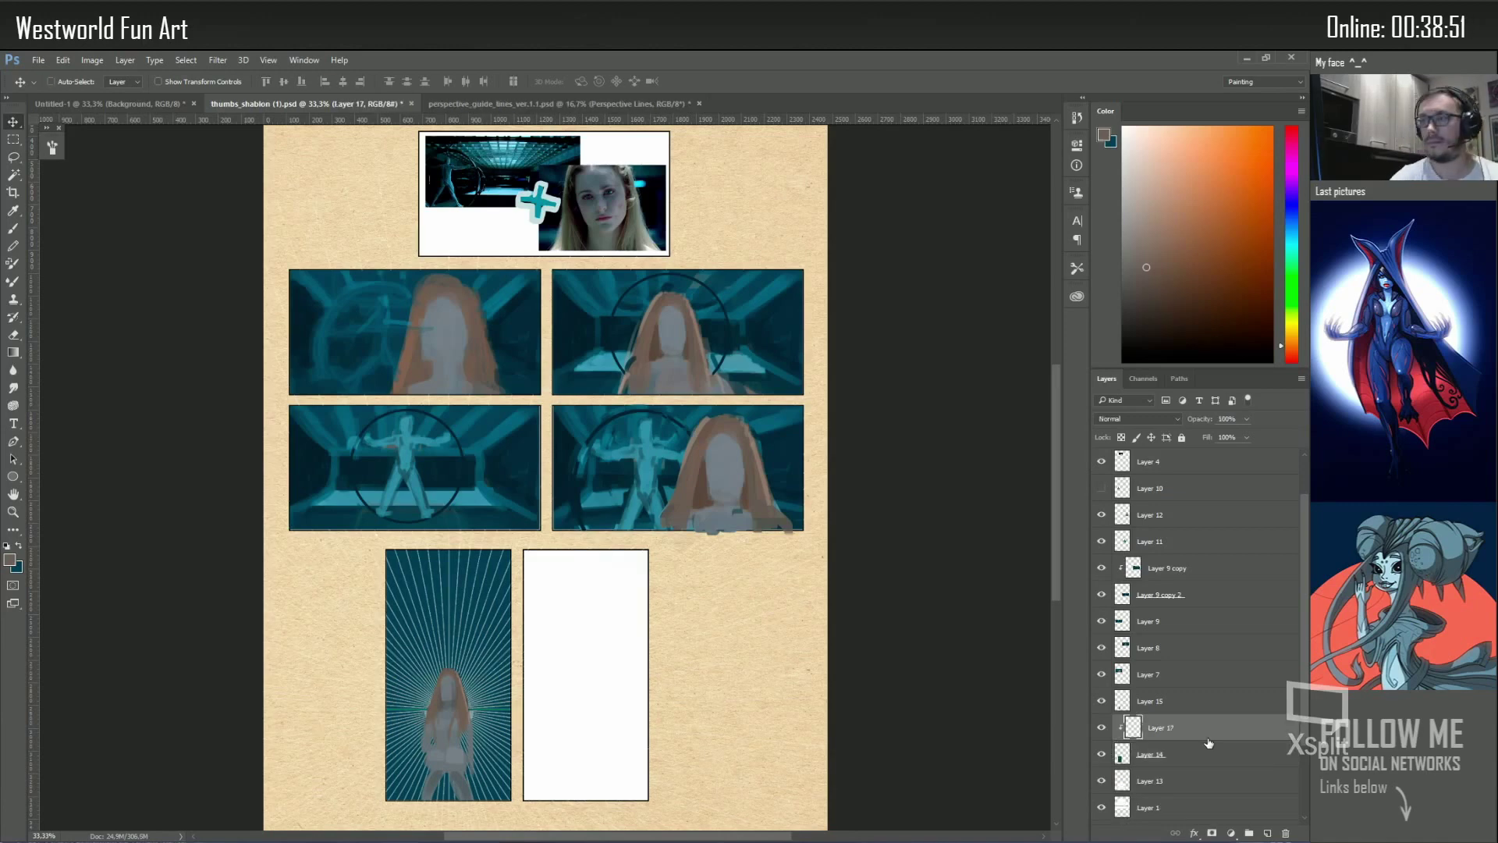
ctrl+click(1268, 833)
key(ctrl+e)
Cut a dark teal halo ring over the tall panel from a contracted circular selection
key(b)
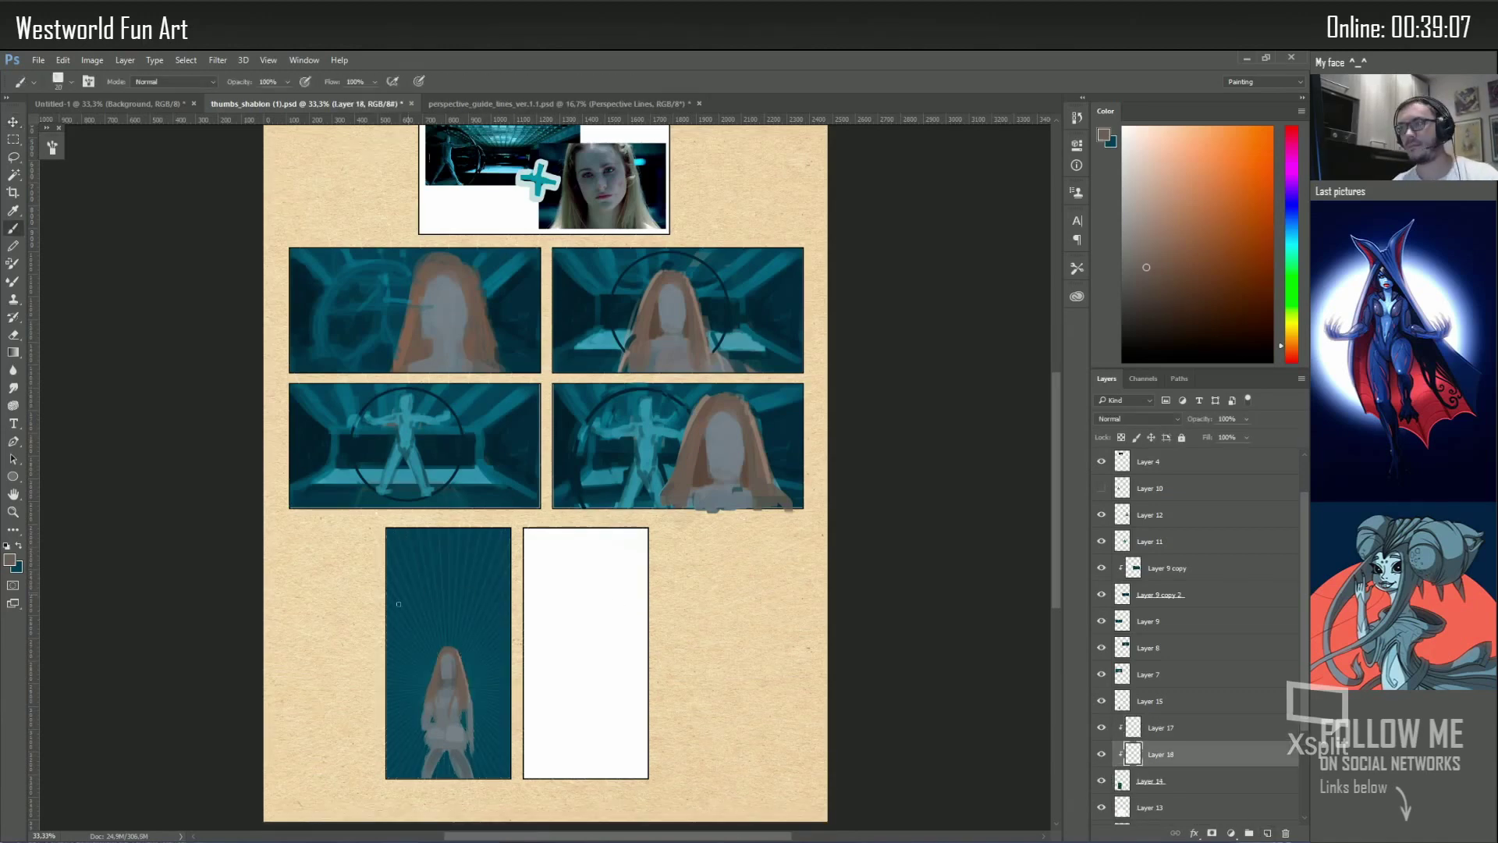
alt+click(426, 602)
key(m)
drag(355, 550, 545, 740)
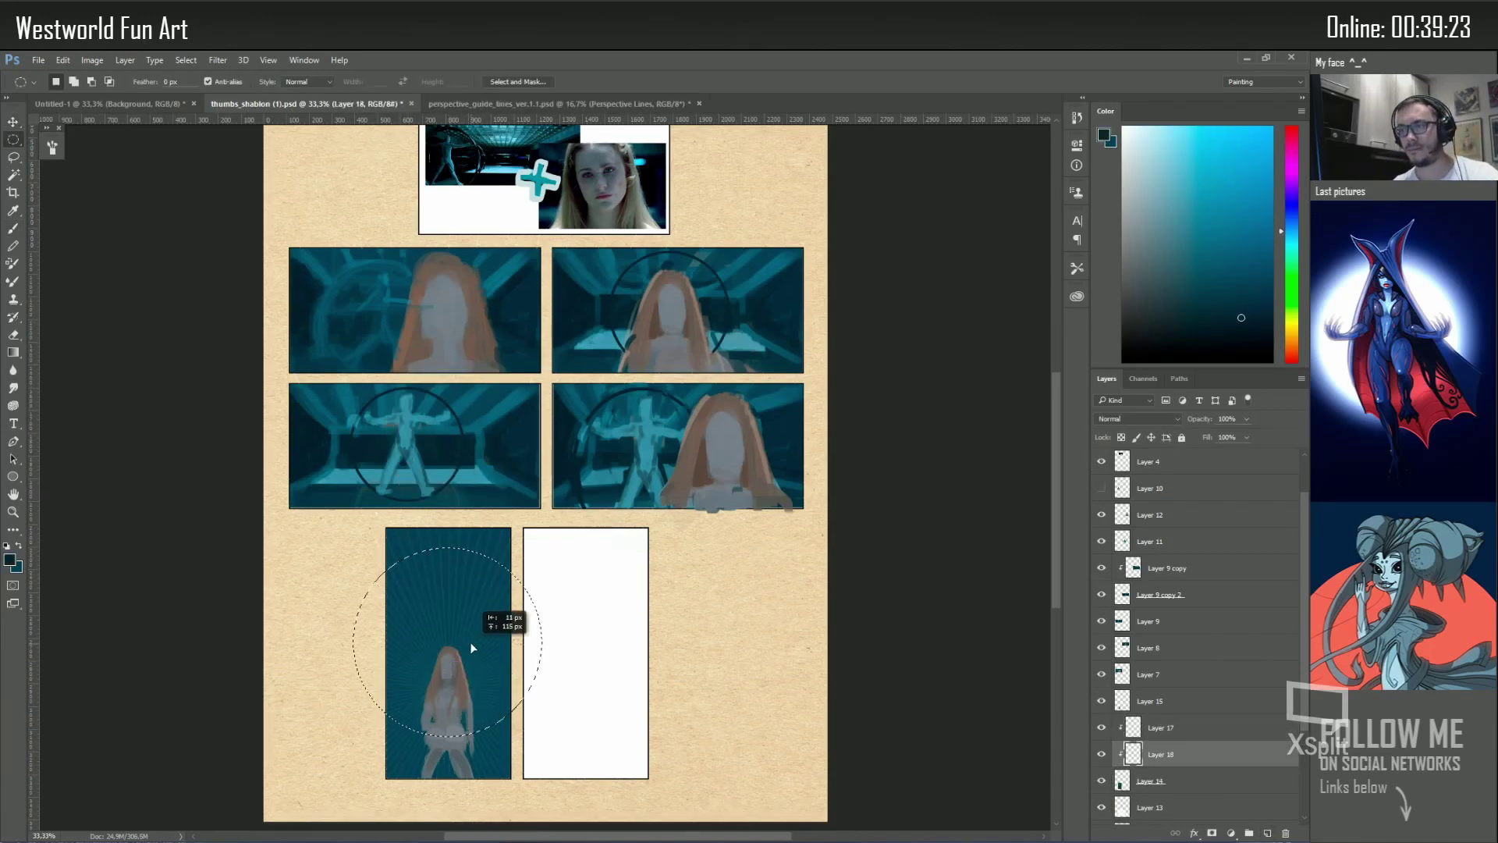
key(Return)
key(Delete)
key(ctrl+d)
key(b)
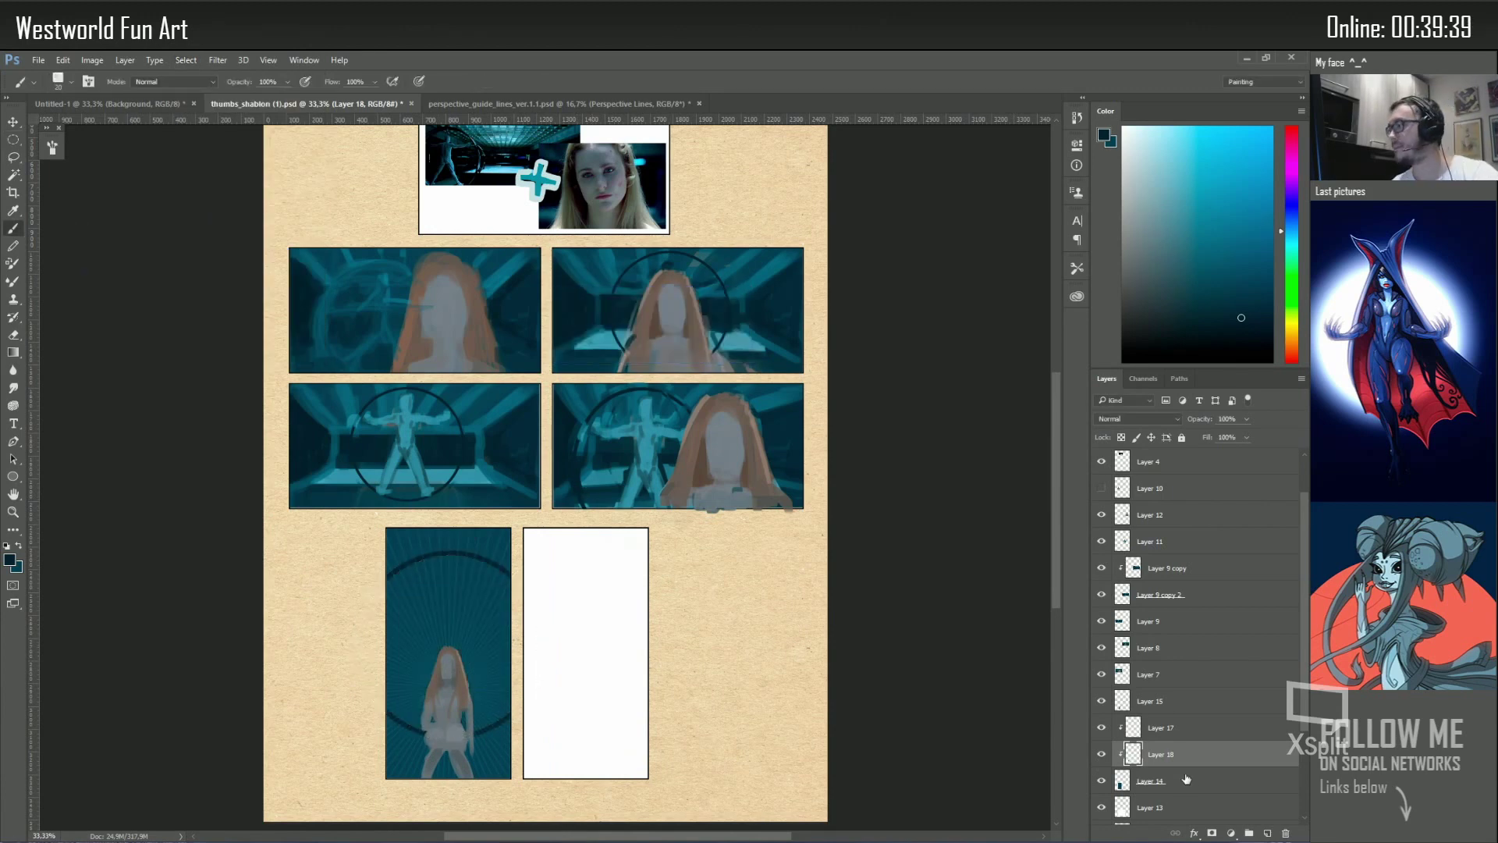
Paste the Vitruvian figure onto a new layer and scale it down around its centre
key(ctrl+v)
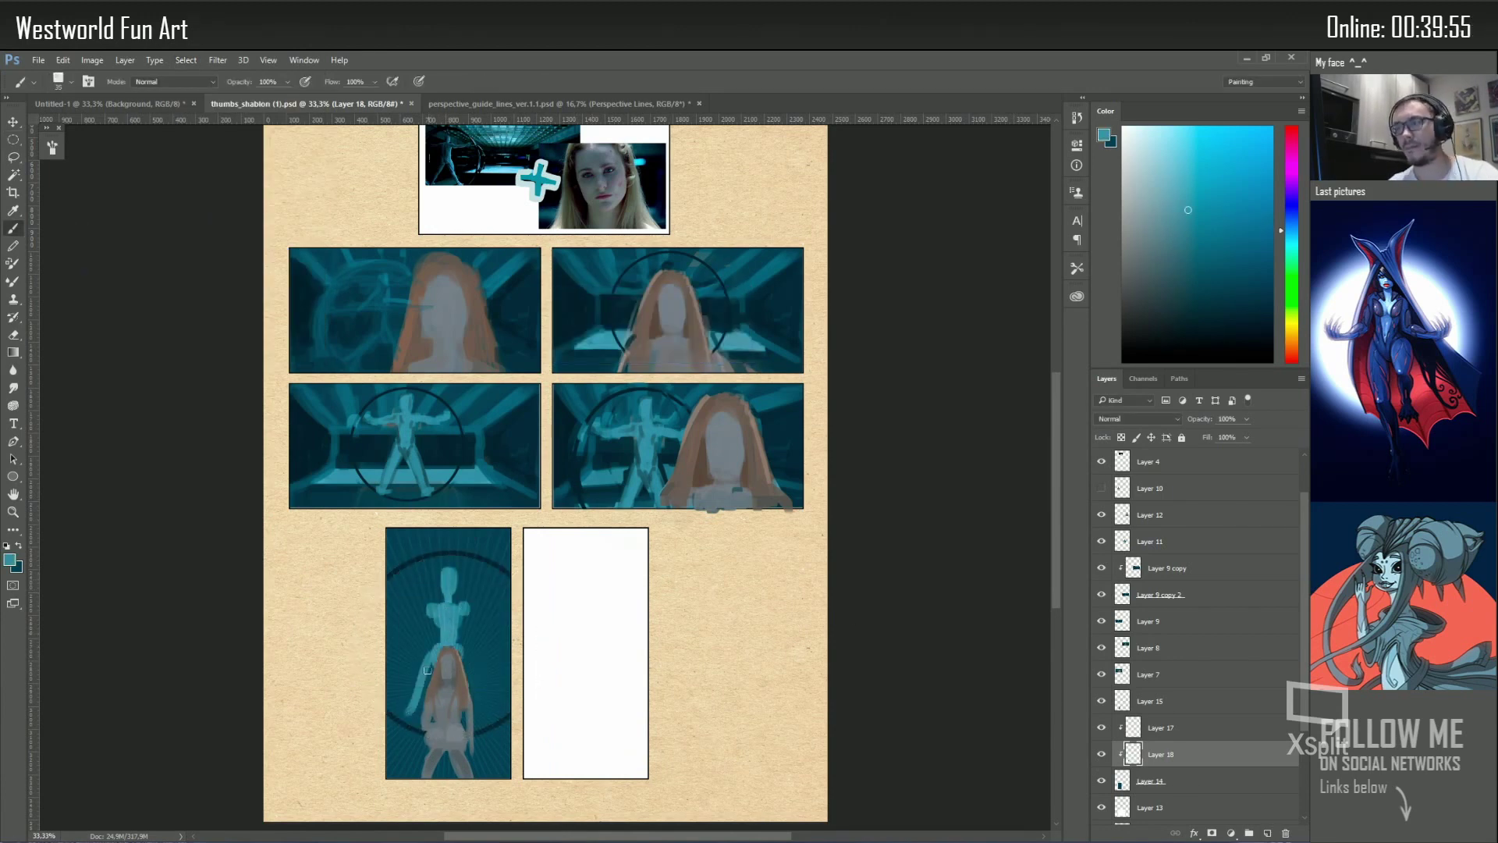
key(ctrl+t)
drag(502, 658, 474, 579)
key(Return)
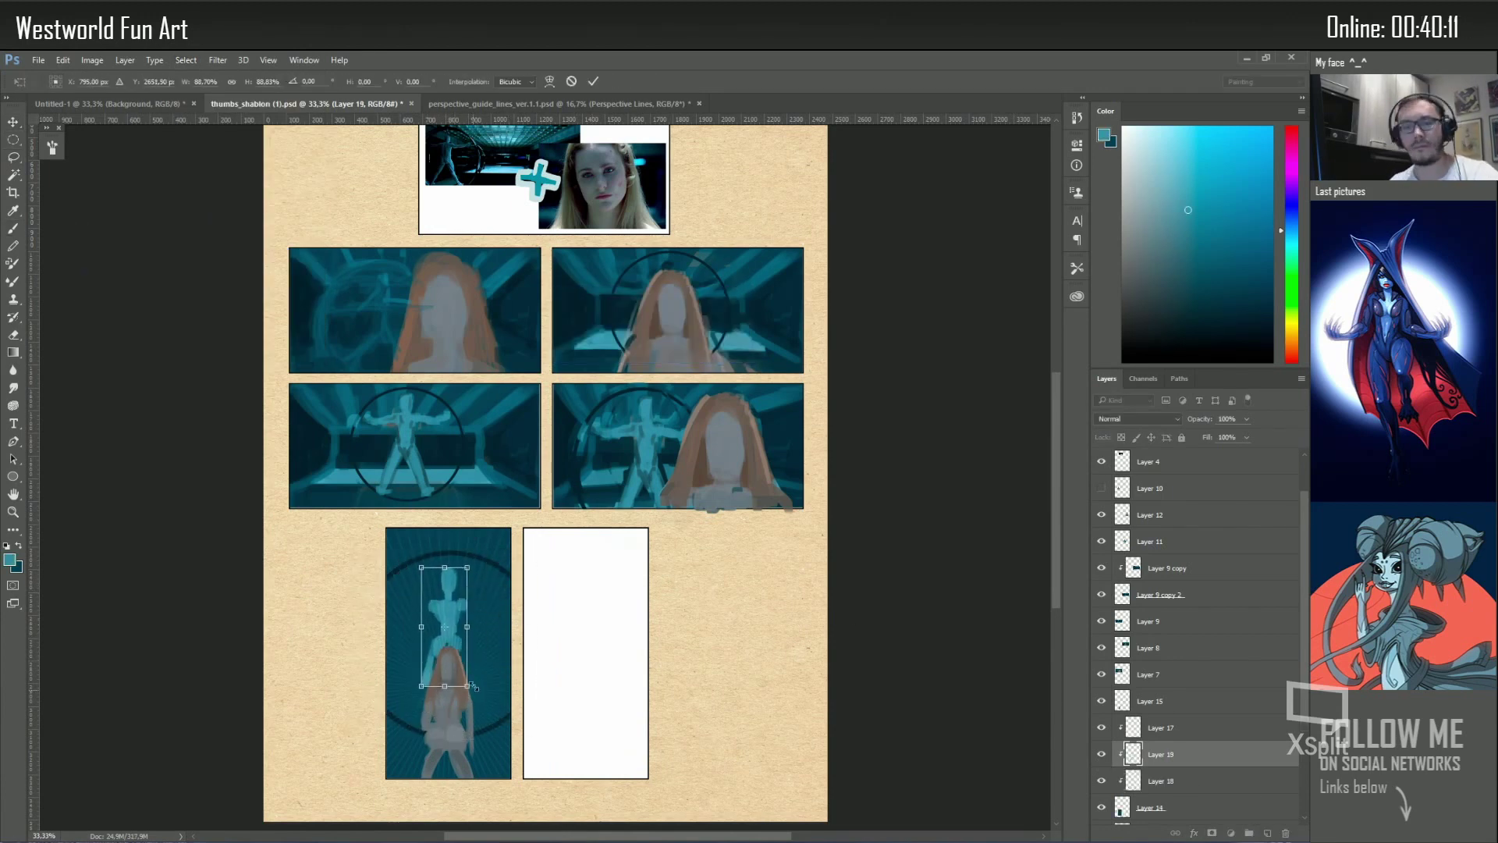
key(b)
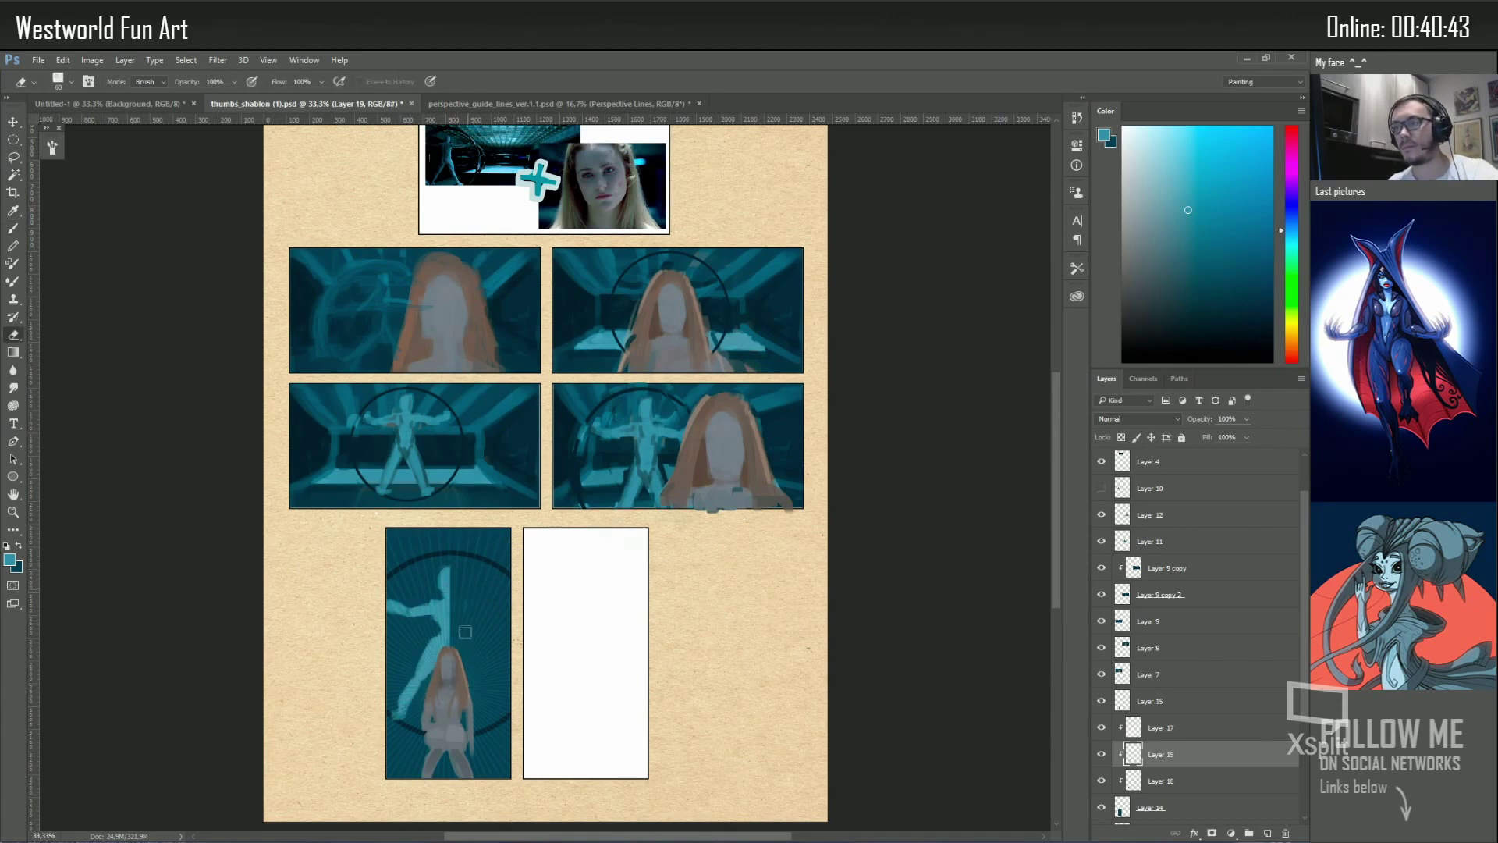
Move the figure copy within the panel and enlarge the figure layers to about 112%
key(v)
mouse_move(444, 578)
mouse_down()
mouse_move(477, 759)
mouse_move(462, 607)
mouse_up()
key(ctrl+t)
drag(558, 562, 570, 551)
key(Return)
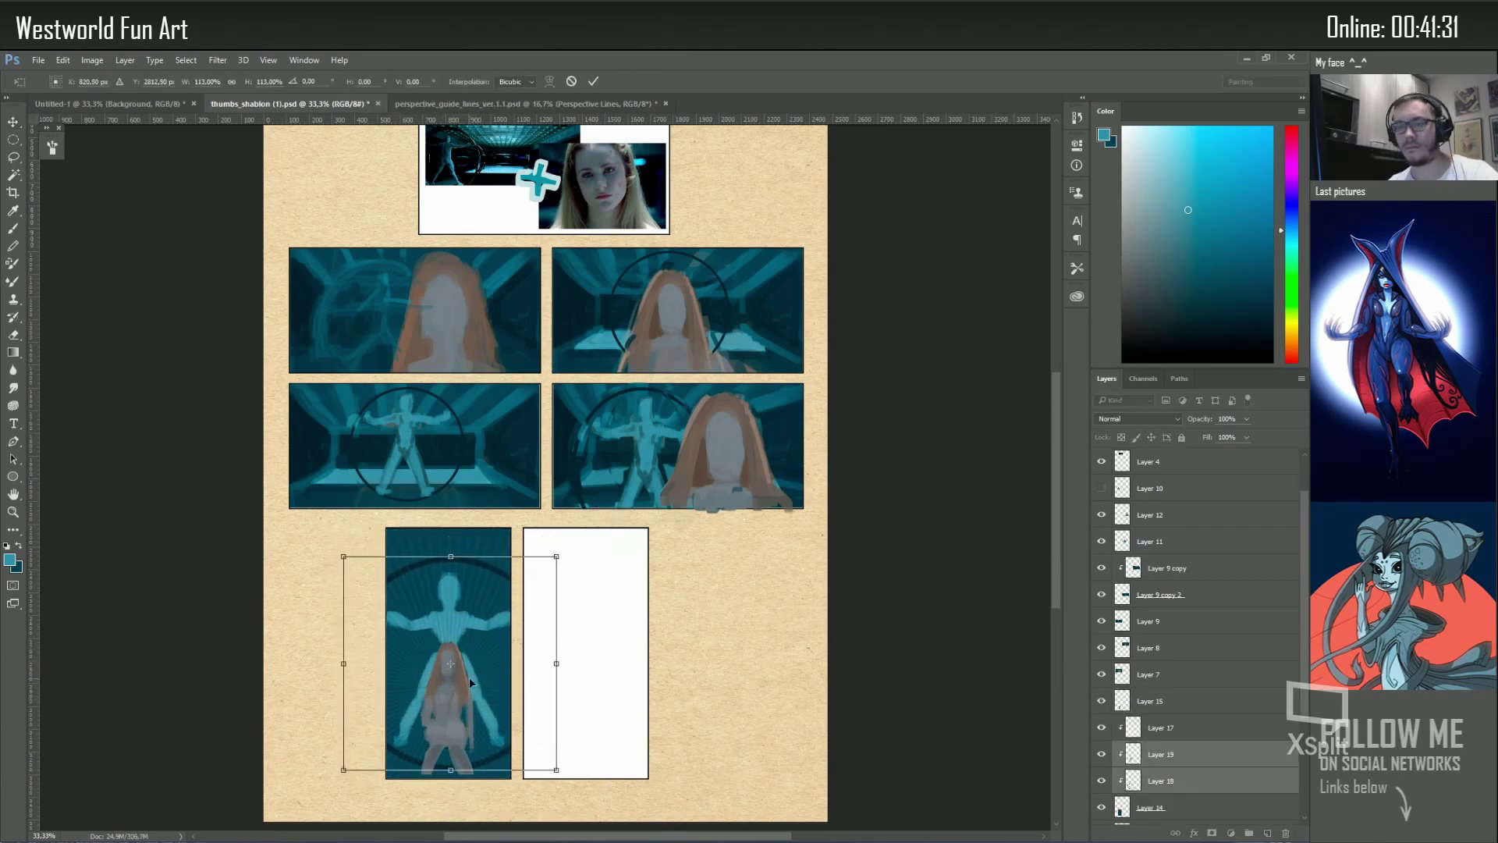
Clip Layer 15 into the panel and add a clipped painting layer with light teal, brush size 10
ctrl+click(469, 676)
key(b)
alt+click(462, 734)
alt+click(462, 734)
key(ctrl+alt+g)
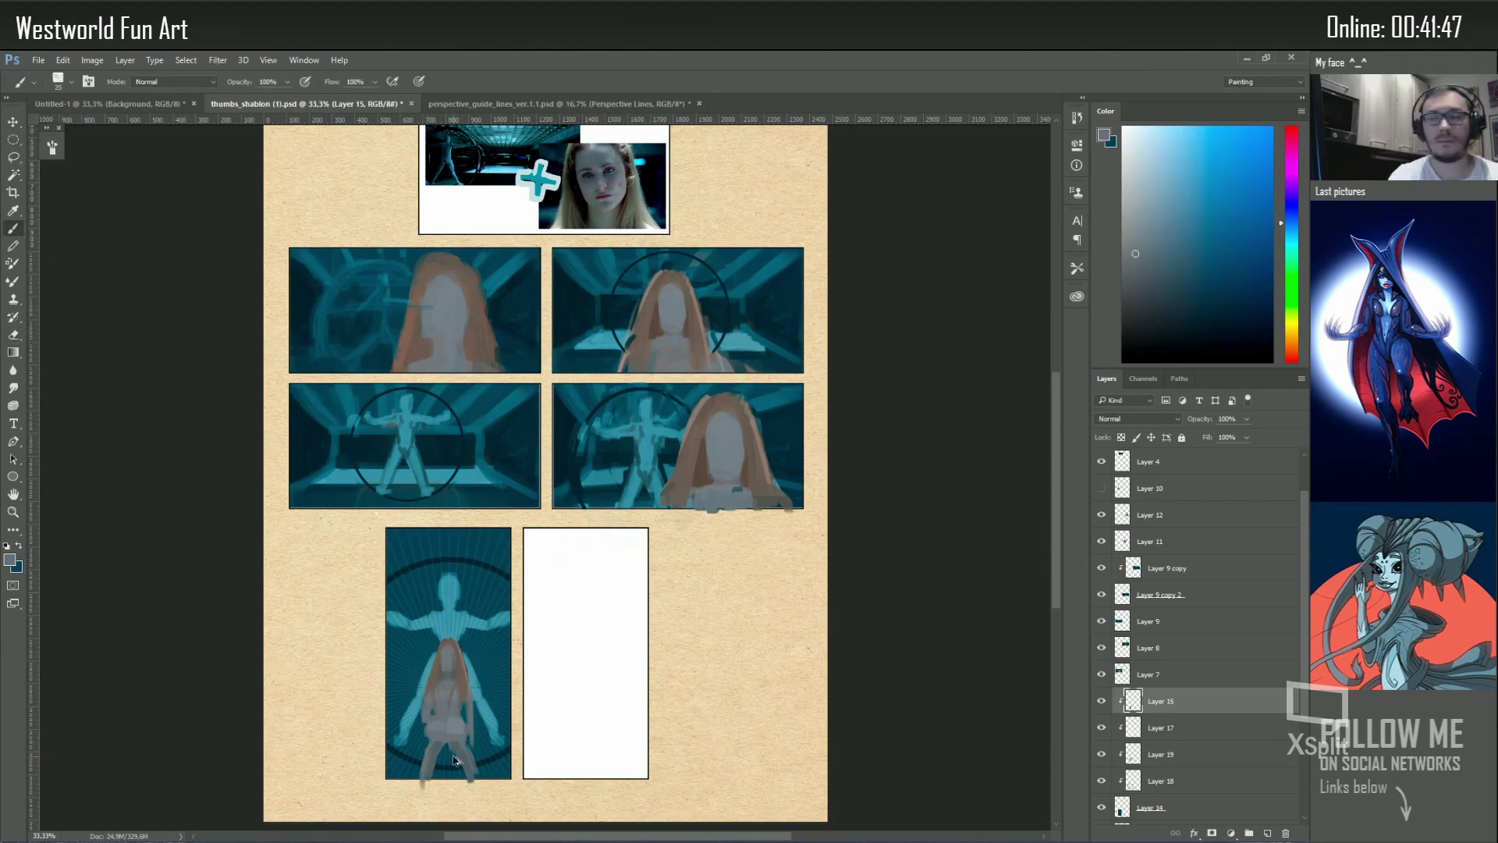
key(ctrl+shift+alt+n)
alt+click(429, 539)
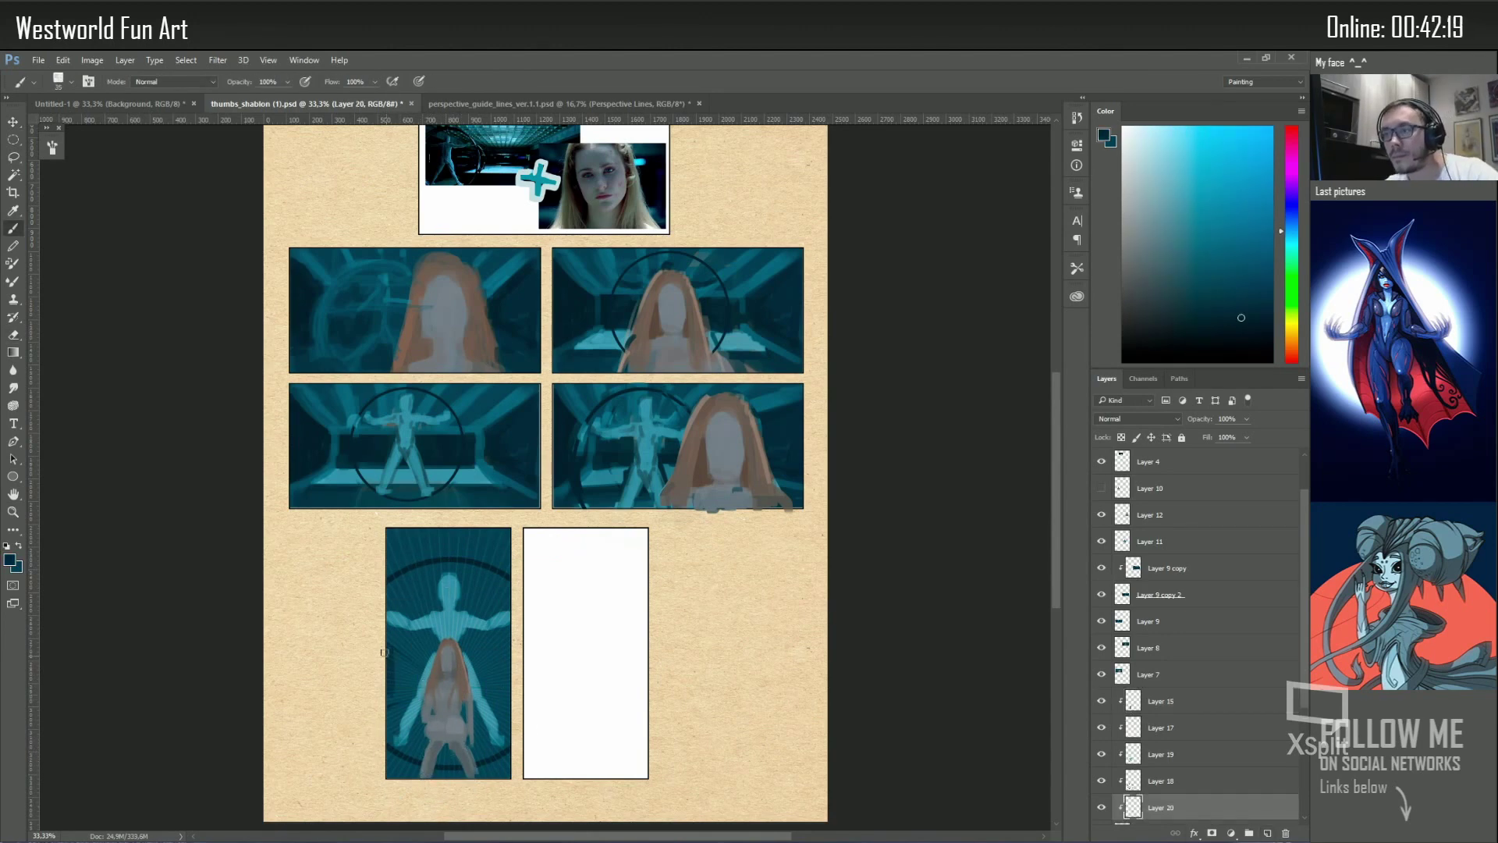
alt+click(427, 401)
key(bracketleft)
key(bracketleft)
key(bracketleft)
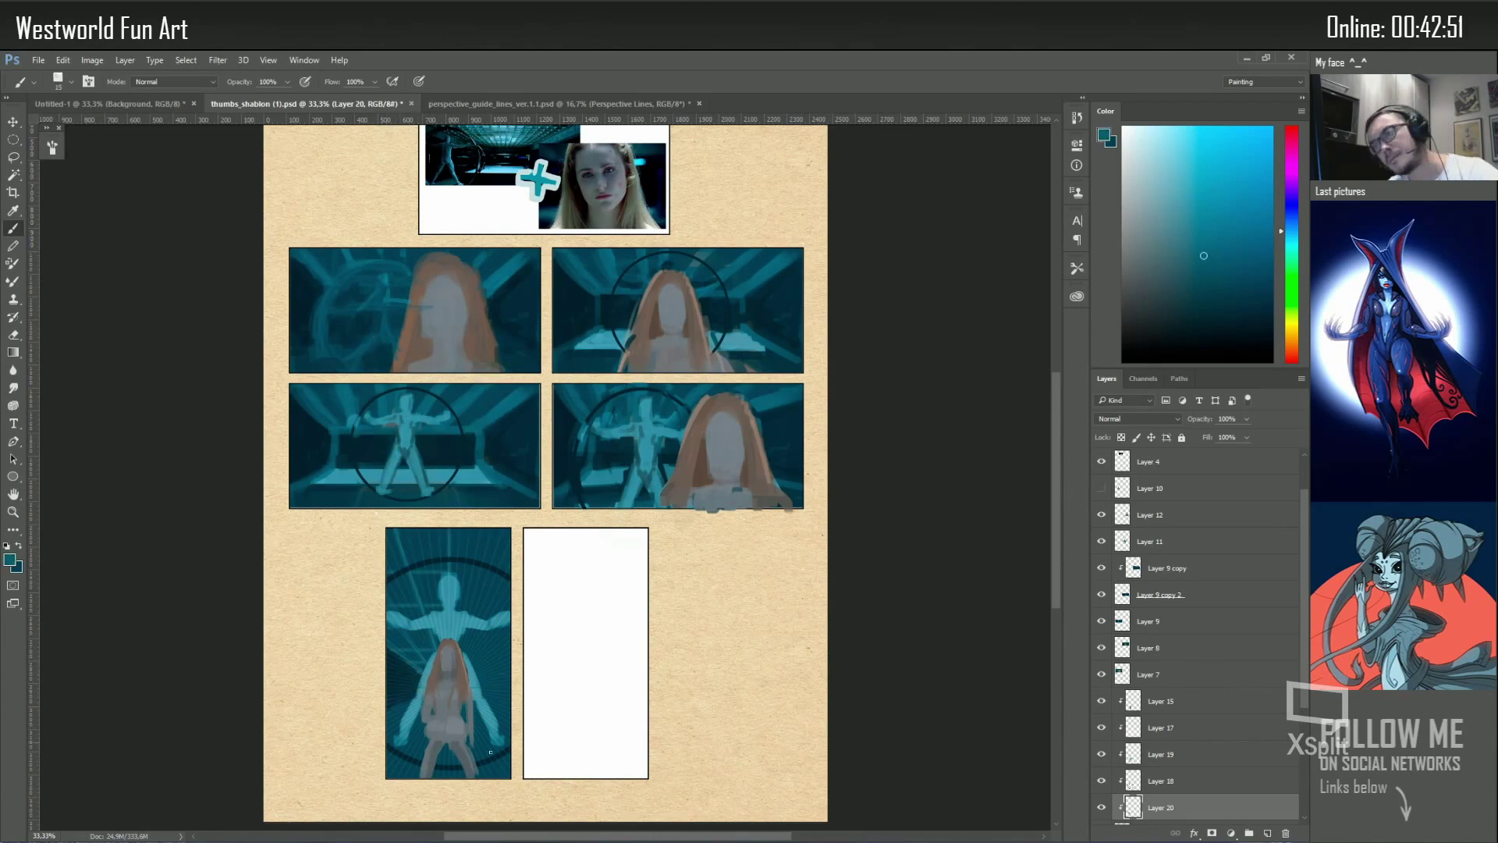
Transform the panel artwork and reposition the figure layers, including Layer 18, in the tall panel
click(62, 60)
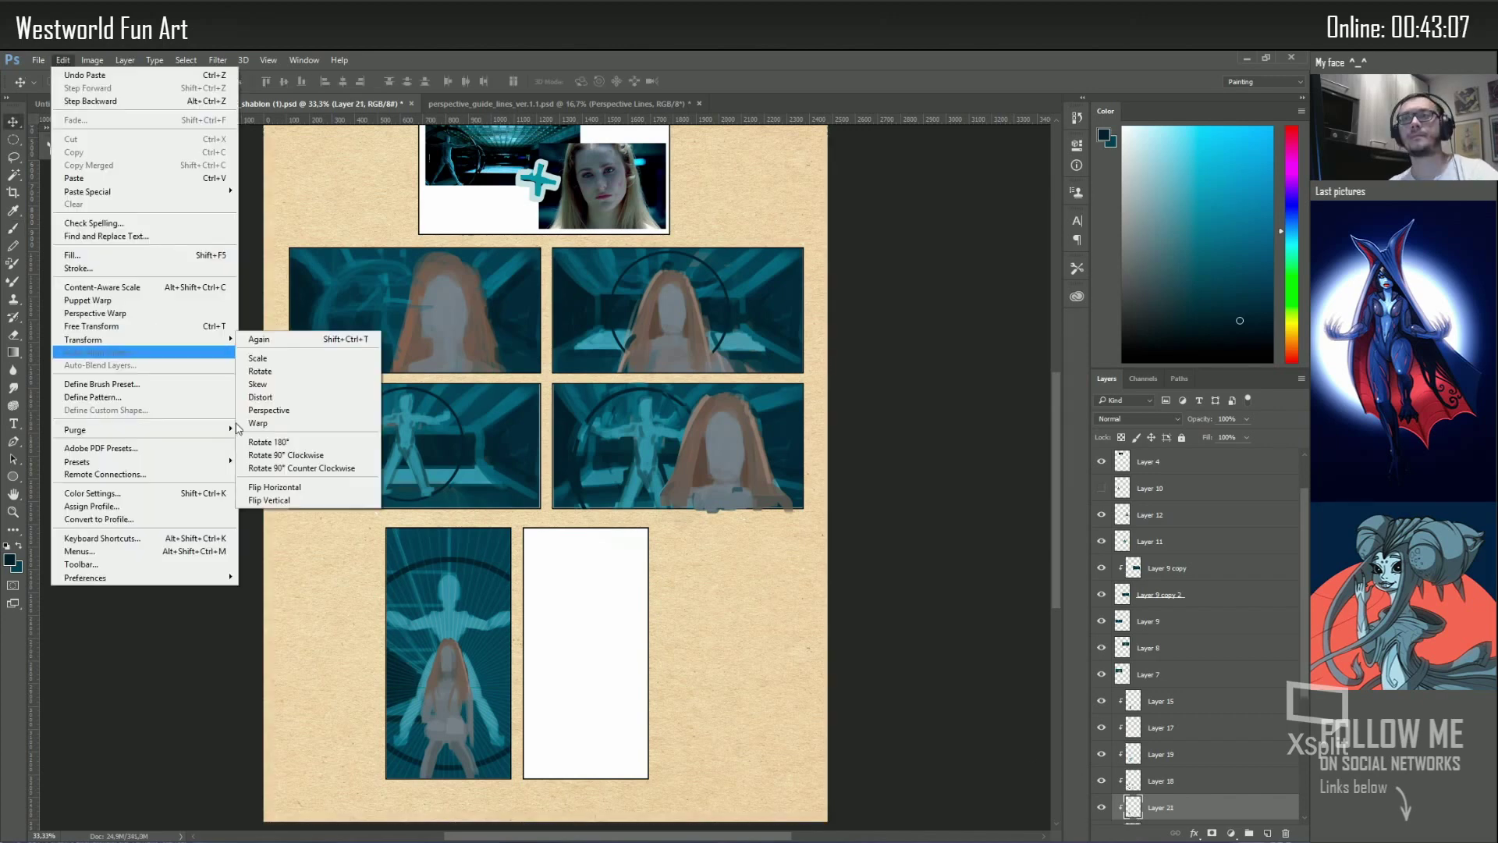
click(1162, 700)
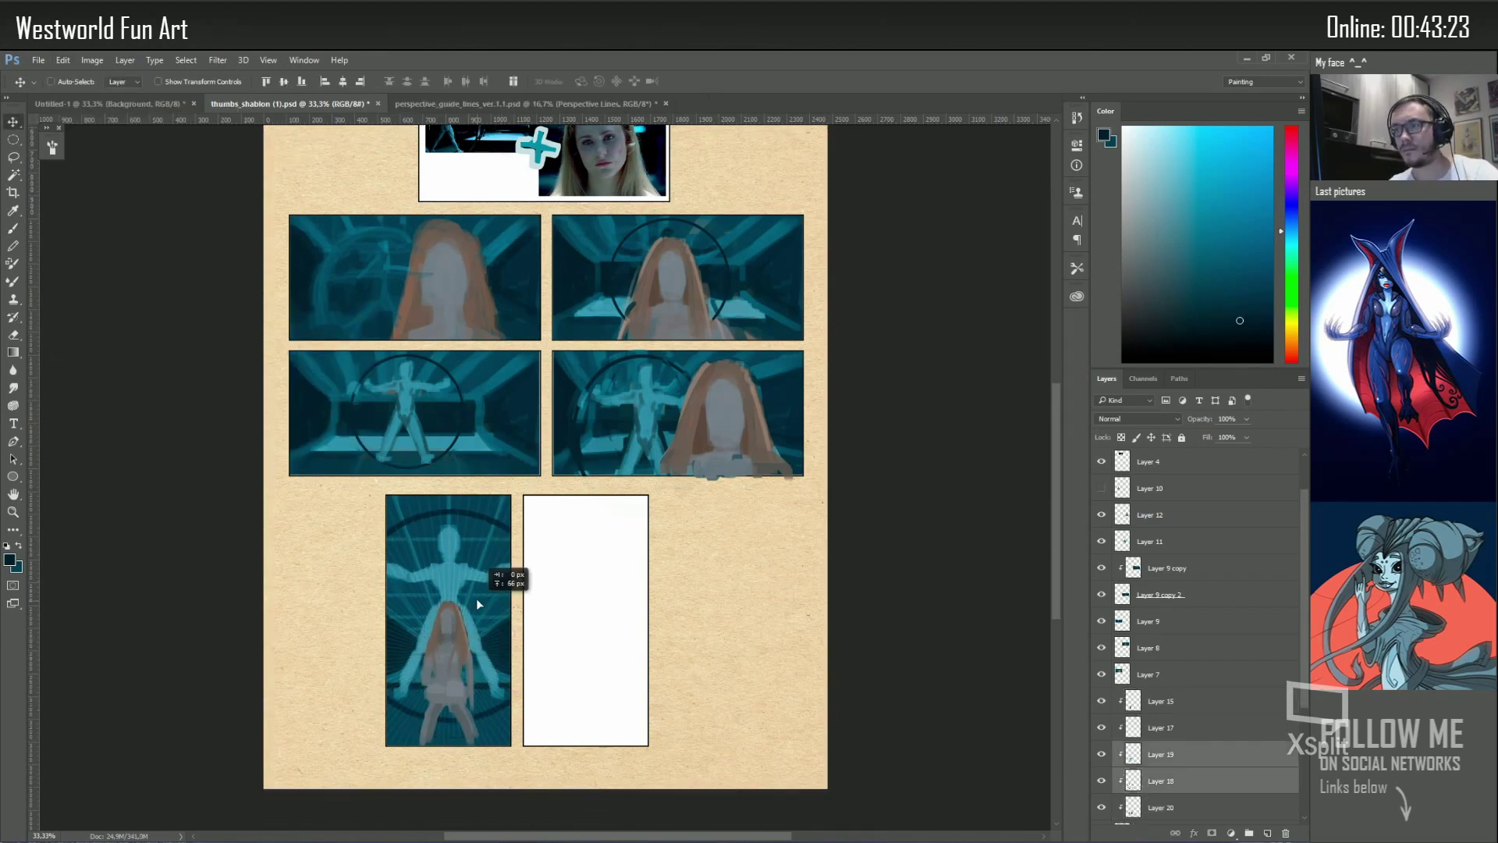
click(1147, 807)
key(b)
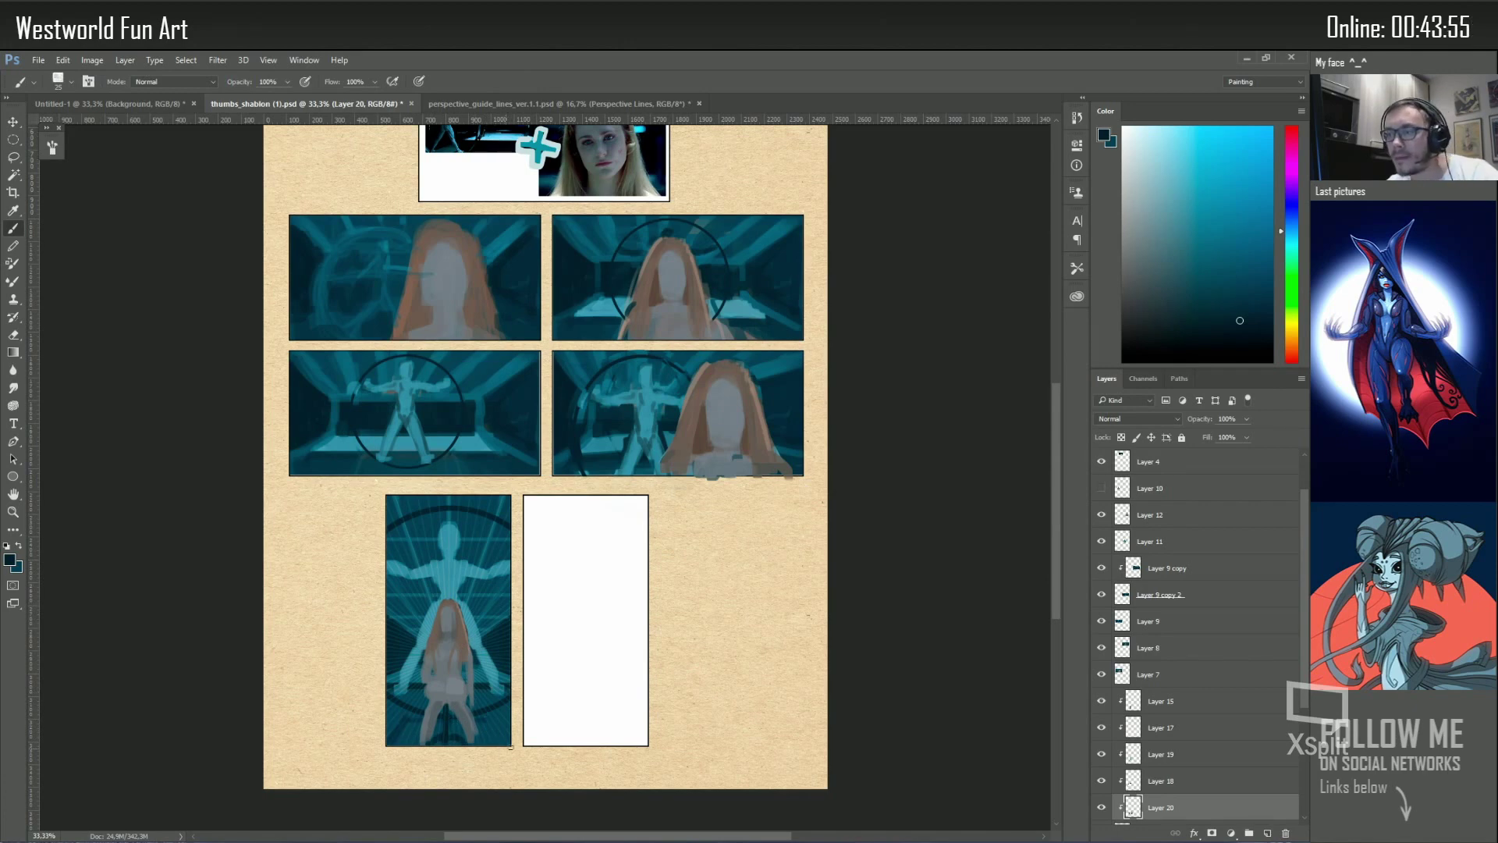
key(v)
click(1161, 754)
shift+click(1162, 780)
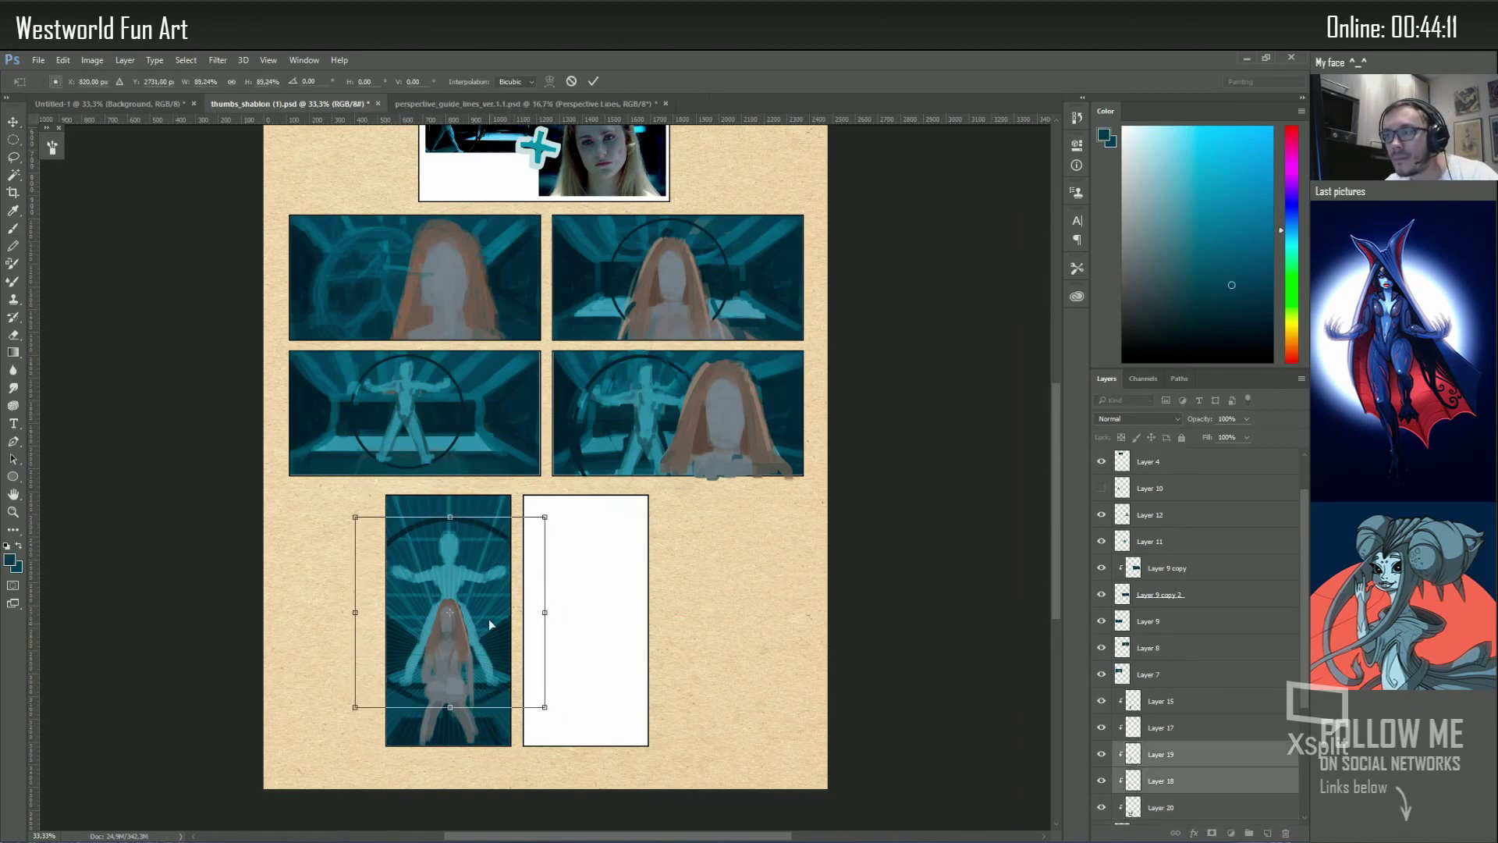
drag(492, 618, 494, 642)
key(b)
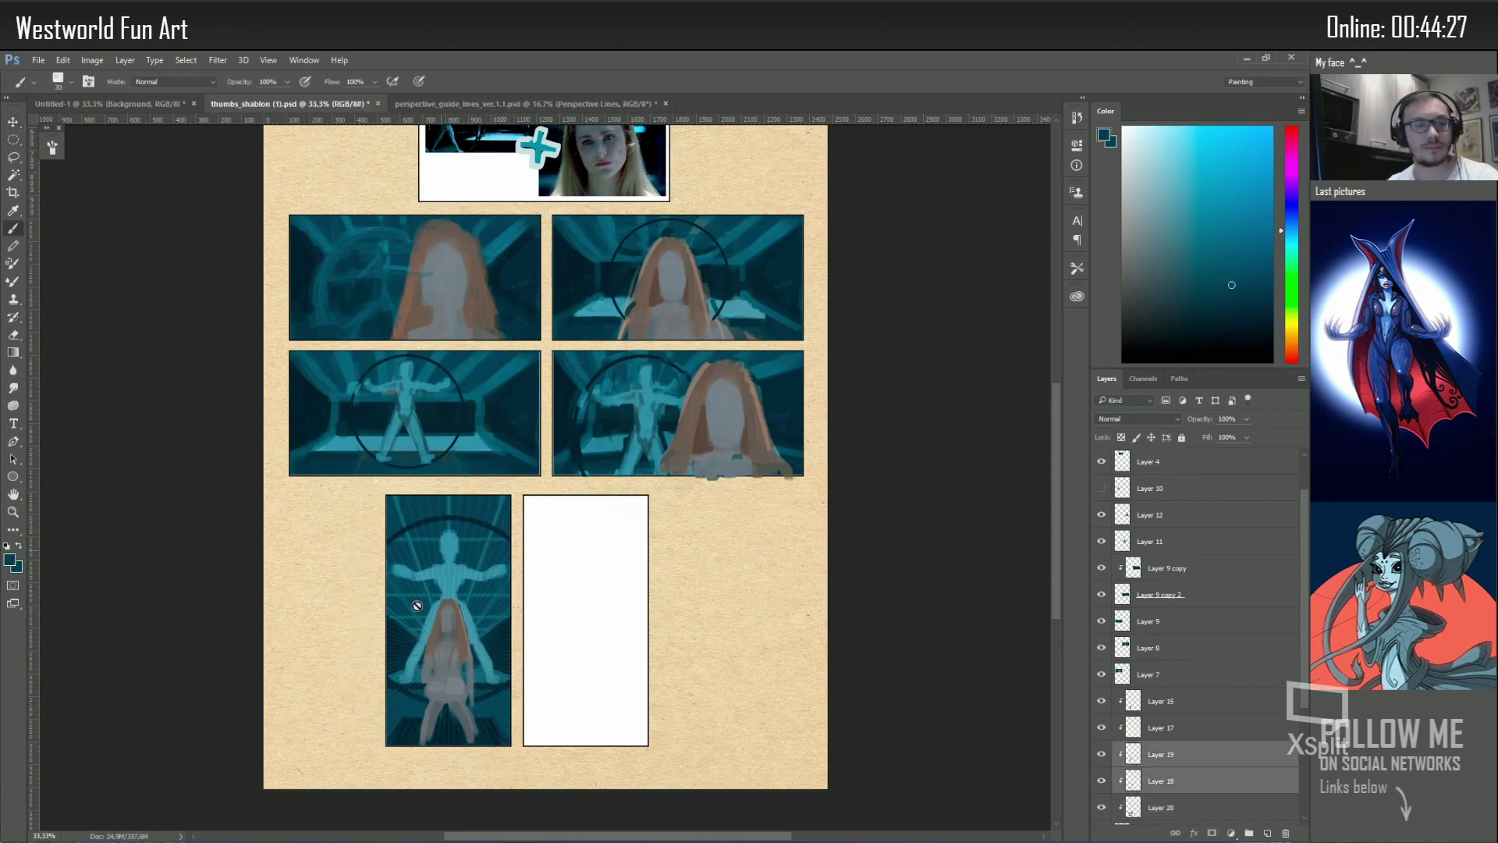
Add a clipped layer above Layer 20 and touch up Layers 15 and 19 in very dark teal
click(1162, 807)
scroll(1202, 702, down, 1)
click(1265, 833)
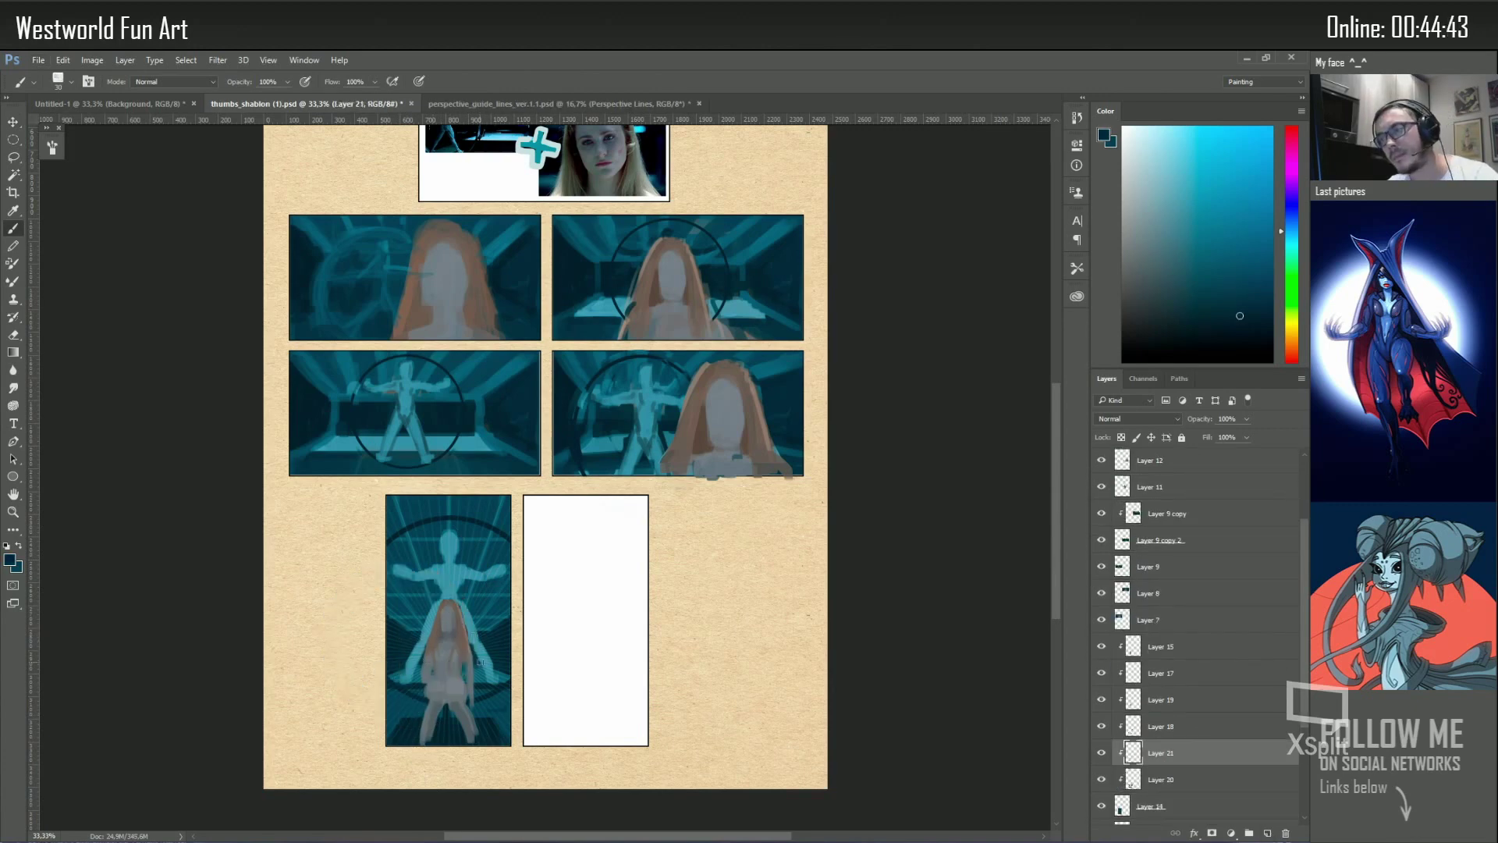
alt+click(402, 741)
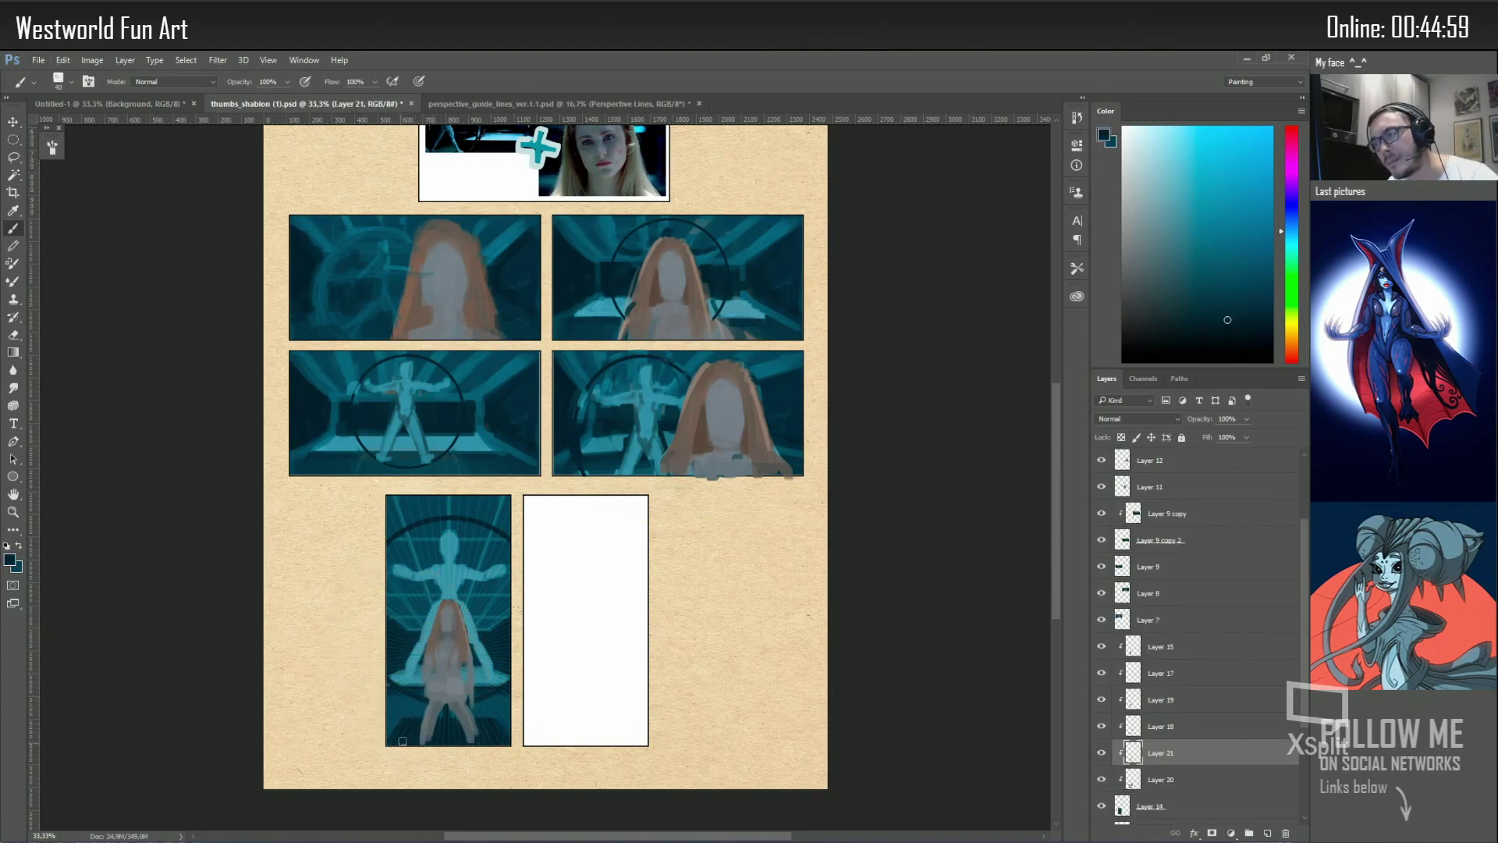
ctrl+click(454, 595)
key(e)
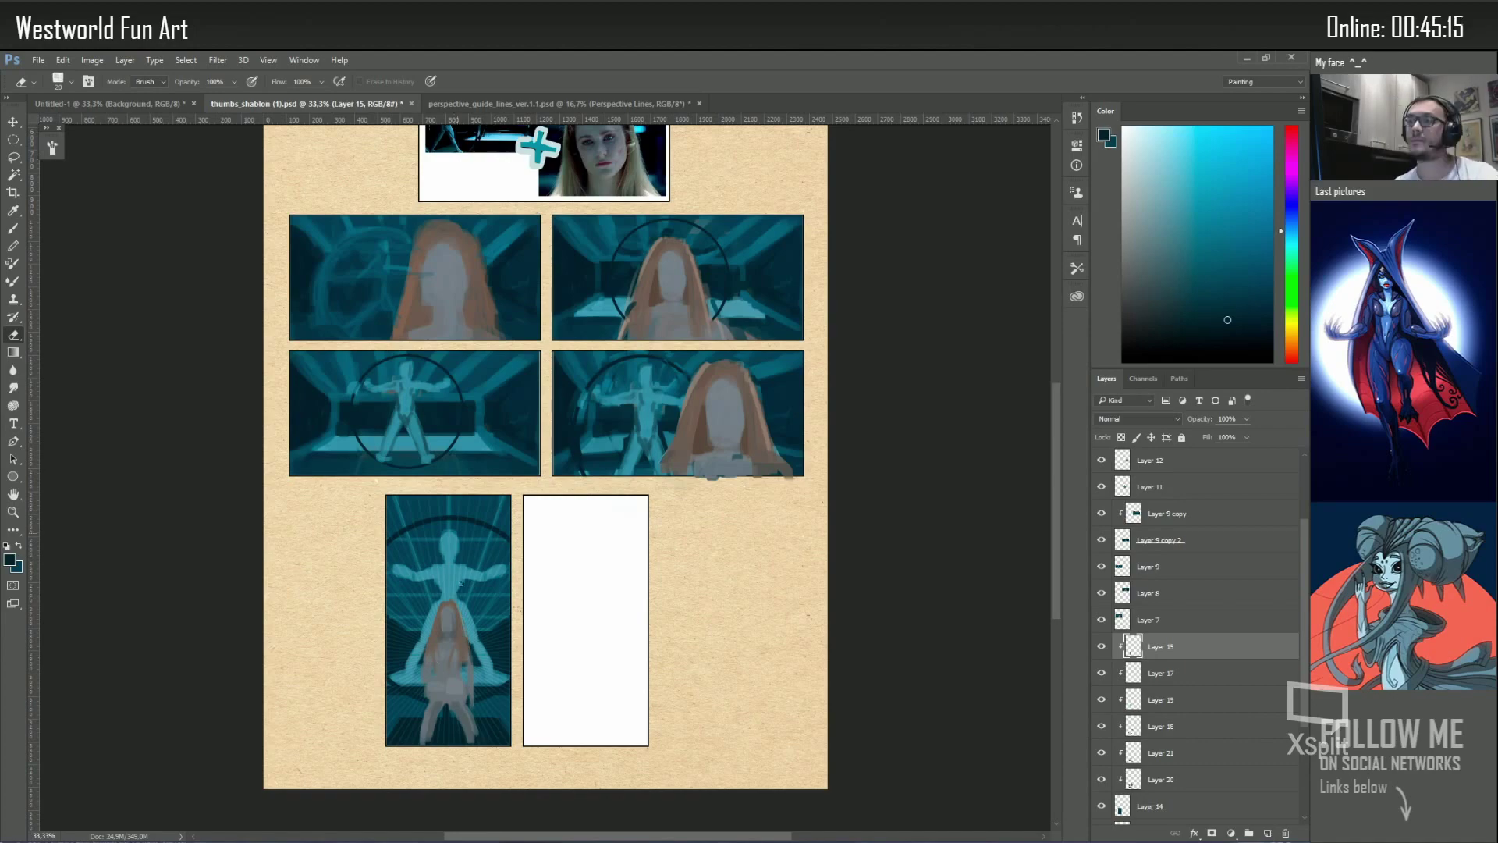
ctrl+click(457, 562)
key(b)
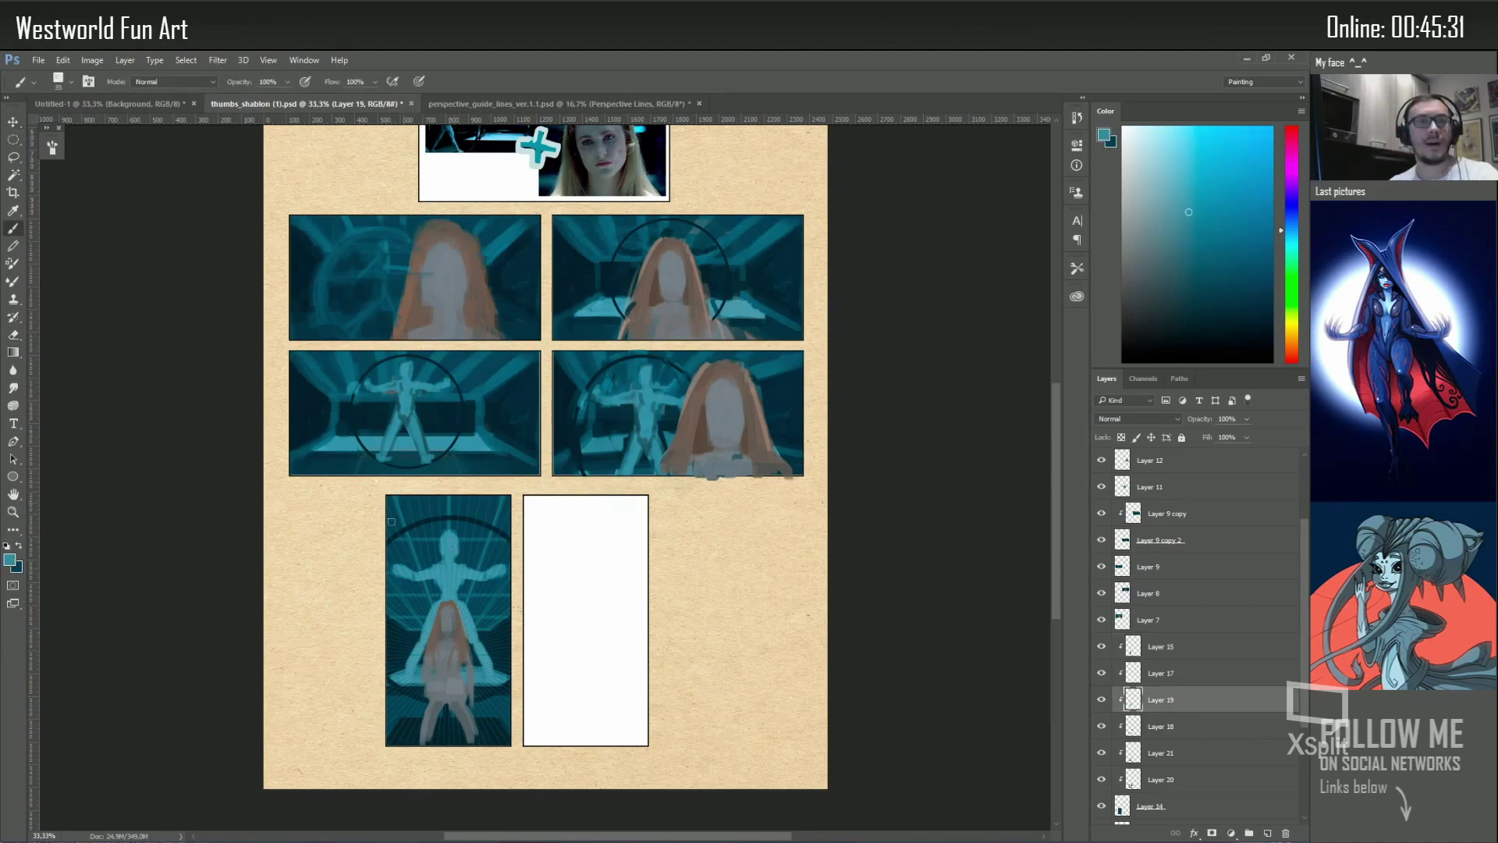
Sample a slightly different teal, hide Layer 17, and check the tall panel up close
scroll(437, 547, down, 3)
scroll(503, 585, up, 3)
scroll(570, 580, up, 1)
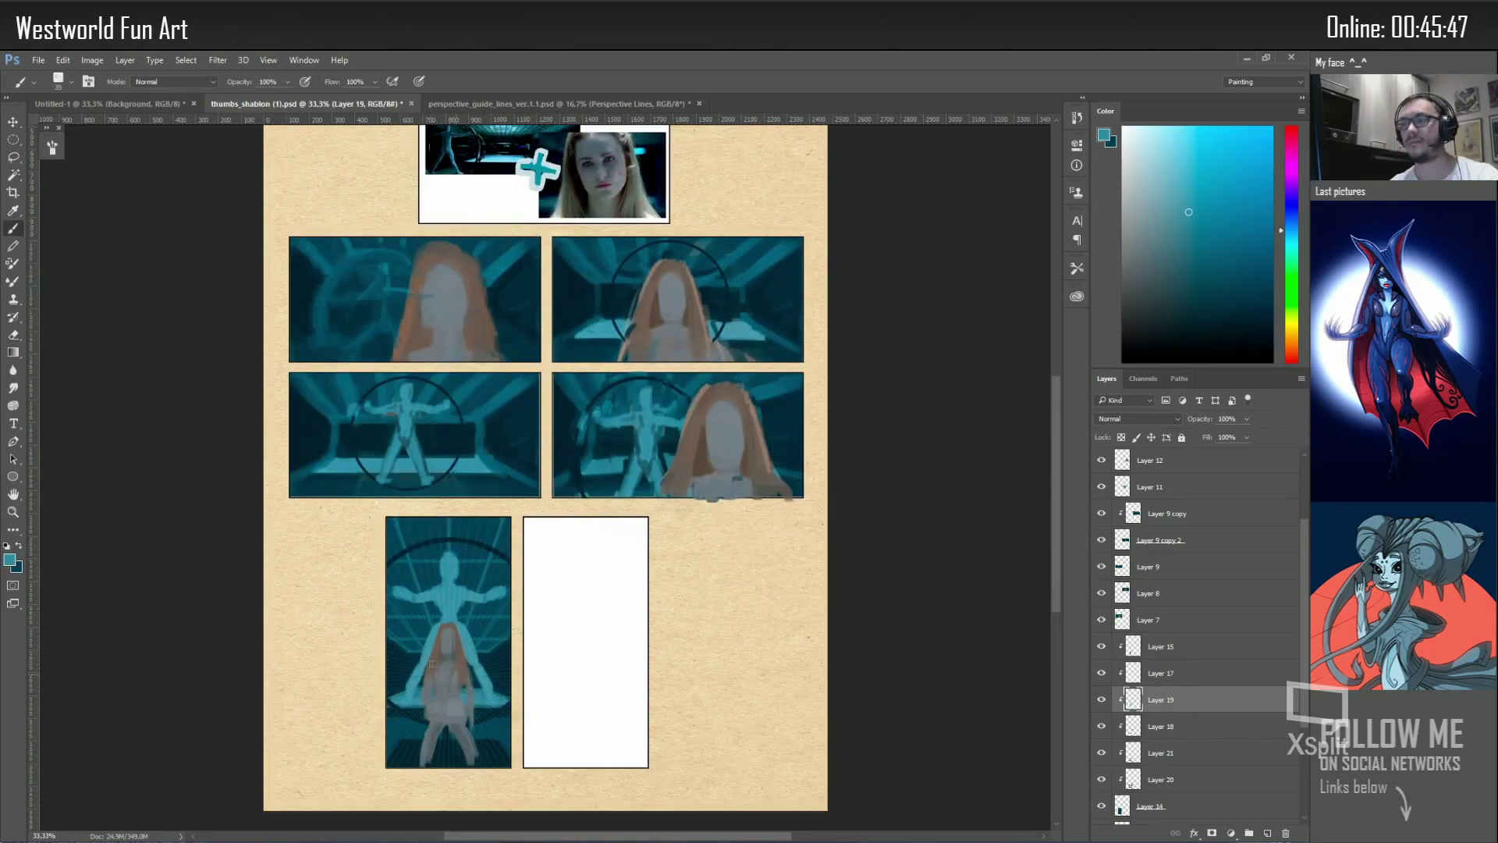
alt+click(410, 637)
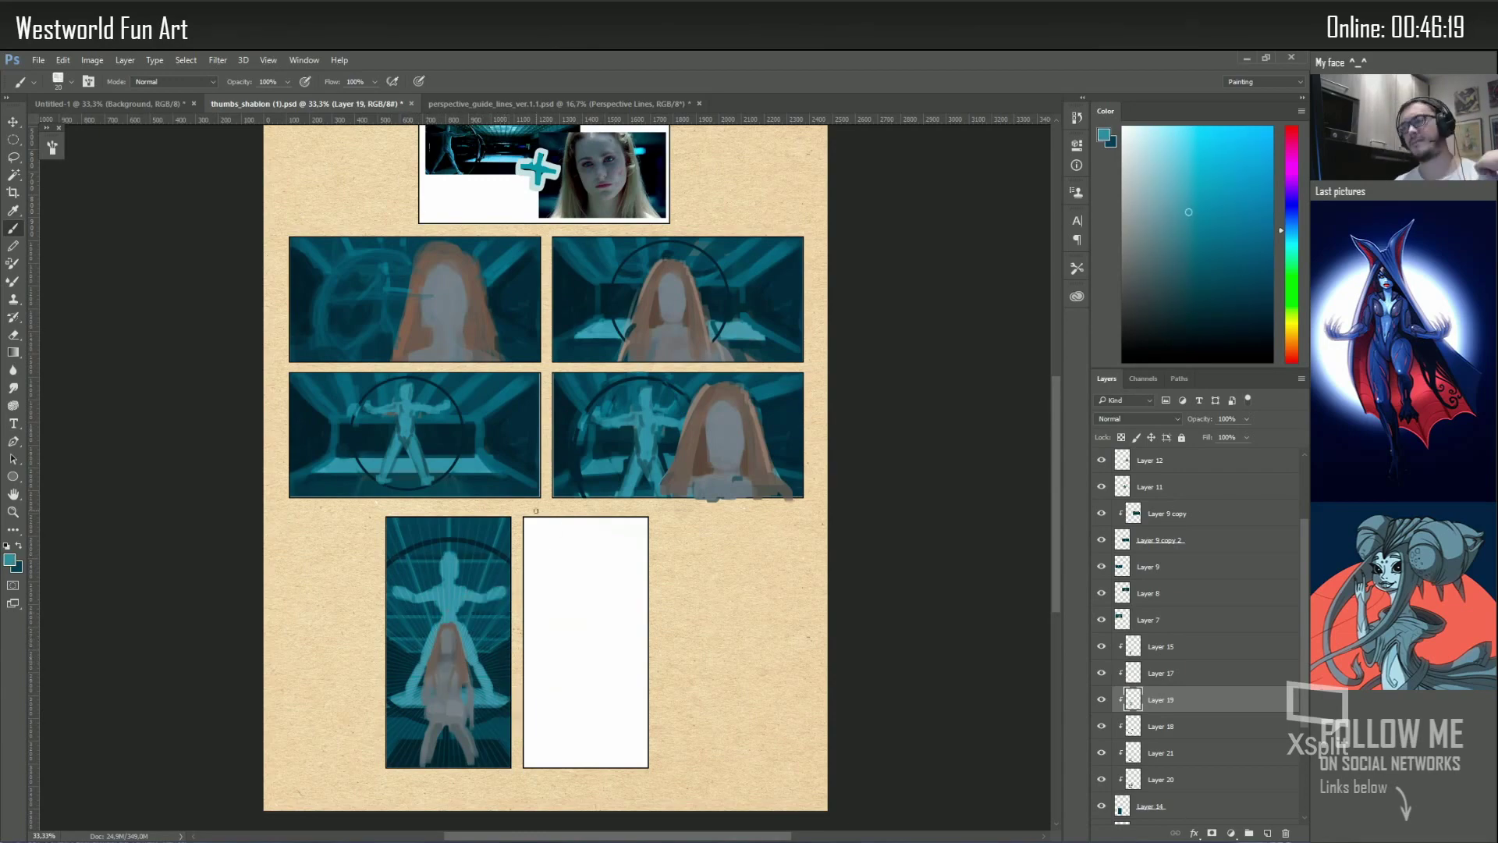
click(1102, 672)
key(z)
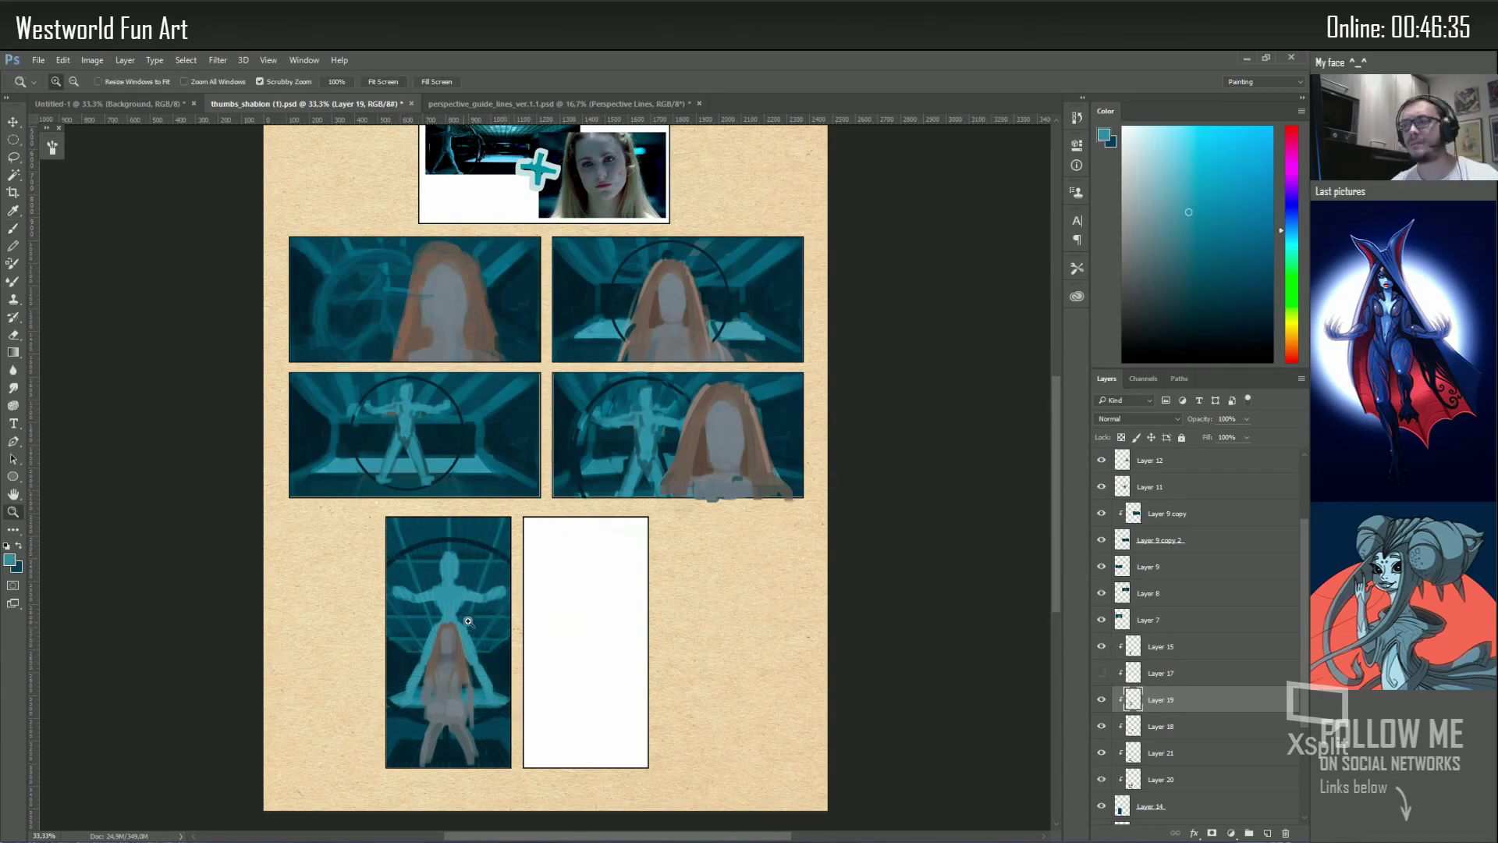
click(493, 577)
key(ctrl+minus)
key(b)
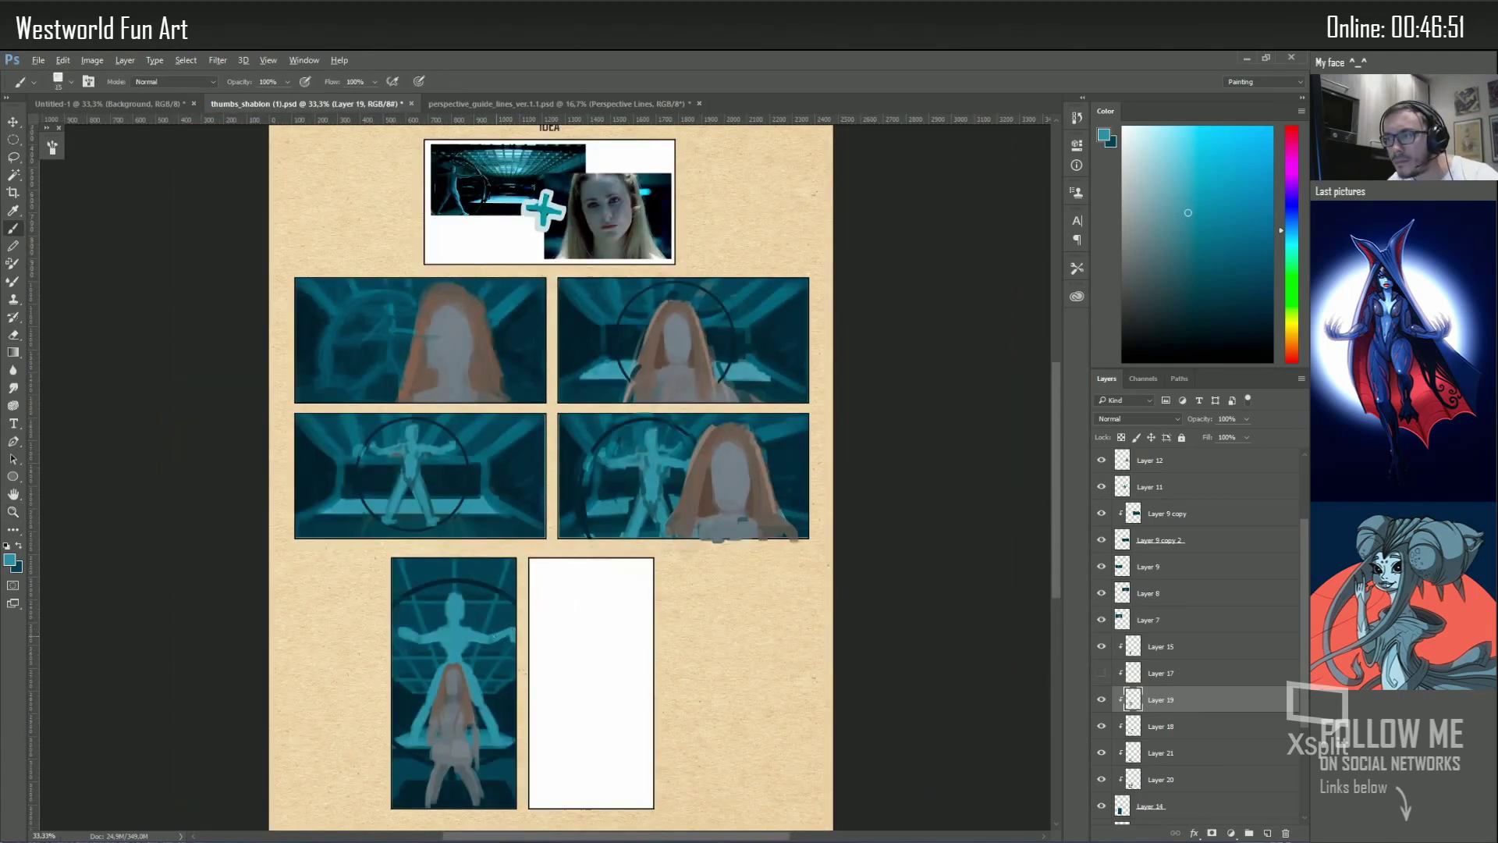
Save the thumbnail sheet as thumbnails.psd
key(ctrl+Tab)
key(ctrl+w)
key(n)
key(ctrl+shift+s)
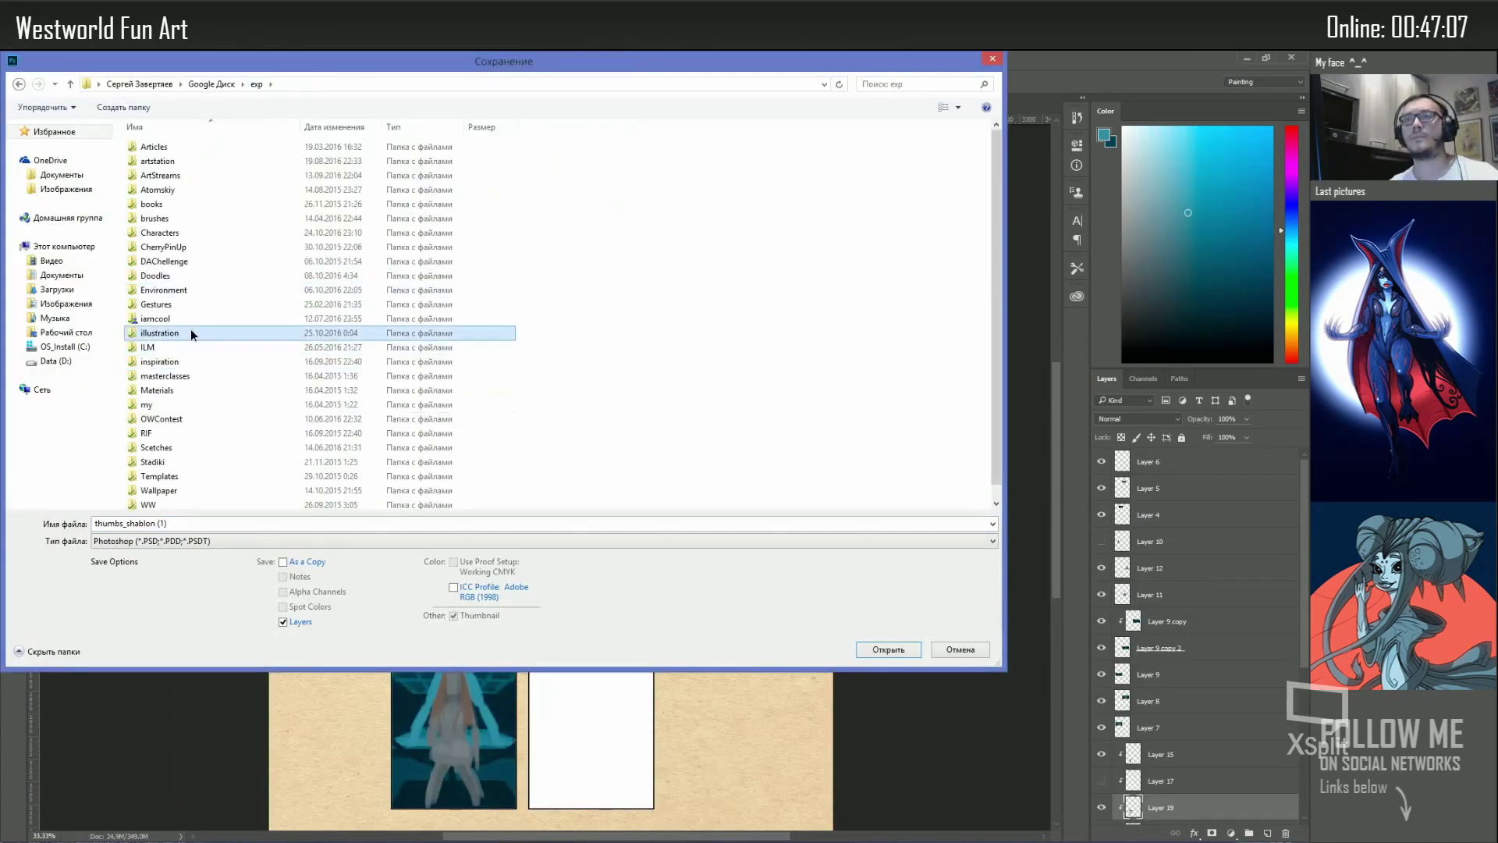
double_click(190, 330)
text(thumbnails)
key(Return)
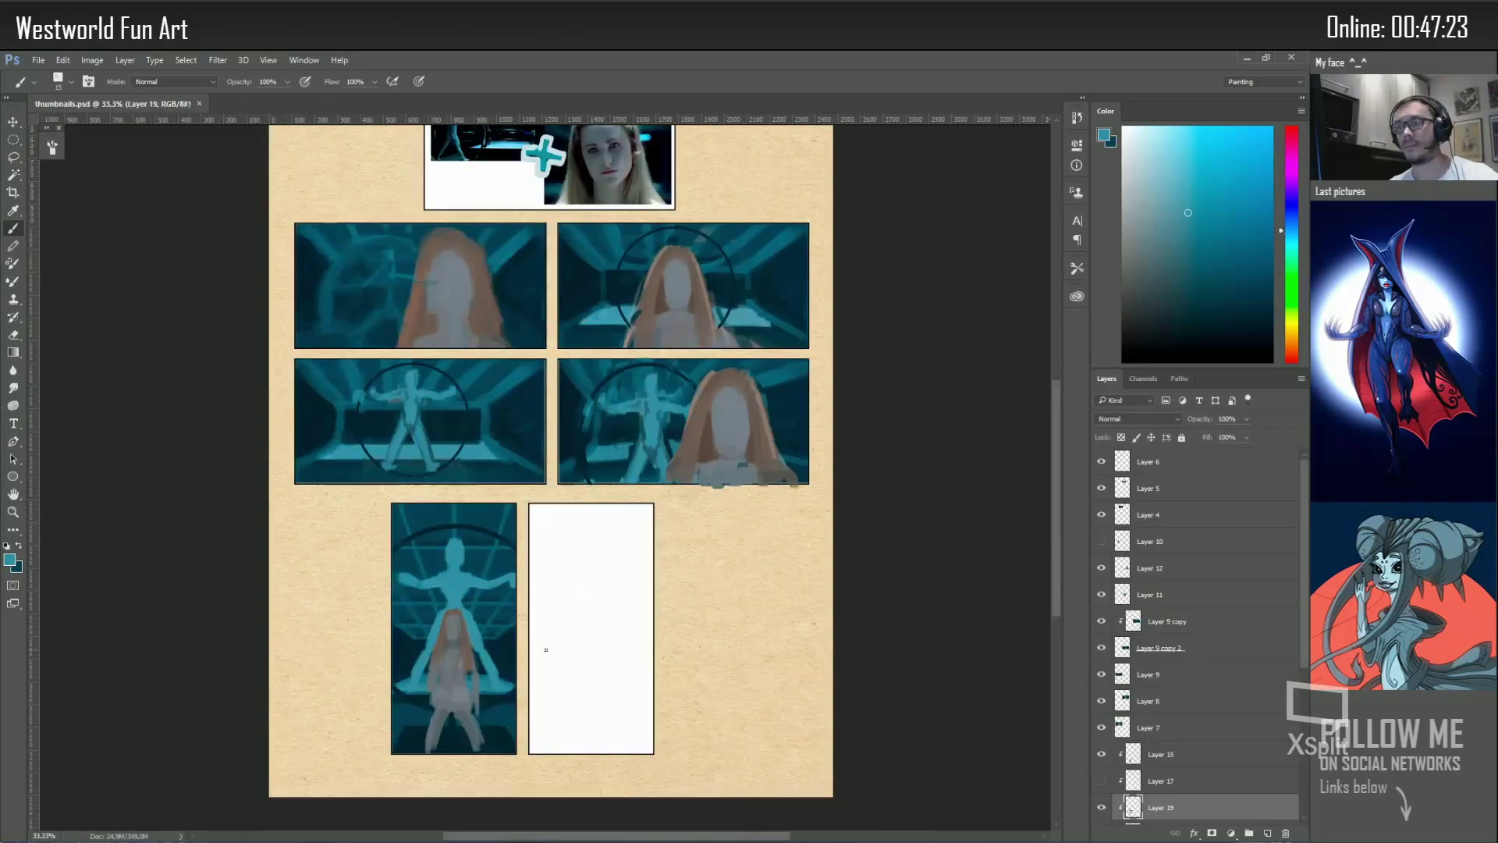
Nudge the panel background upward and paint blue-grey highlights on the figure's legs
key(ctrl+t)
drag(484, 593, 484, 577)
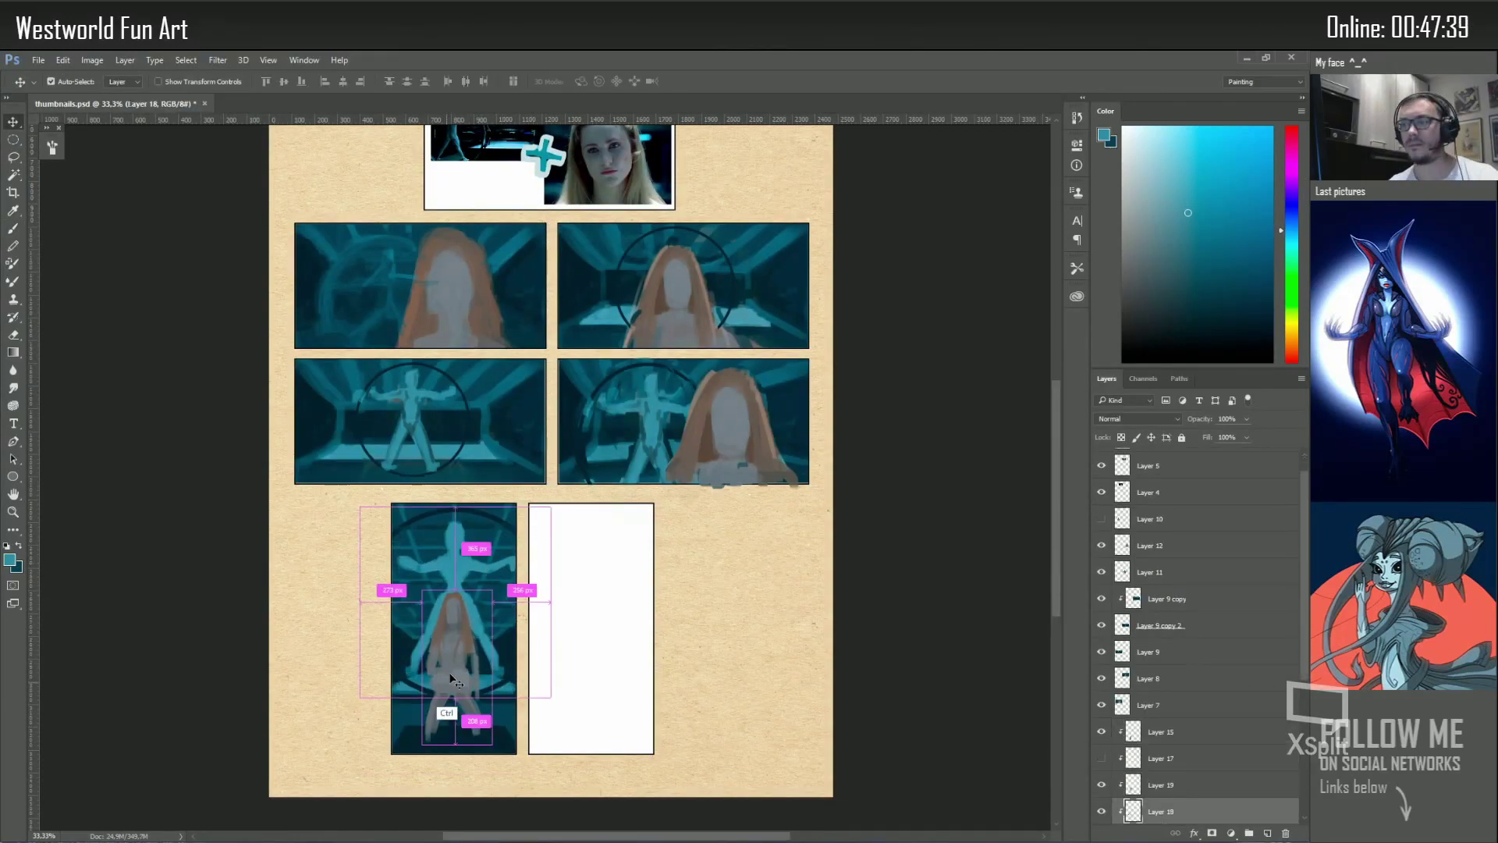
key(Return)
key(b)
alt+click(433, 724)
drag(473, 747, 478, 722)
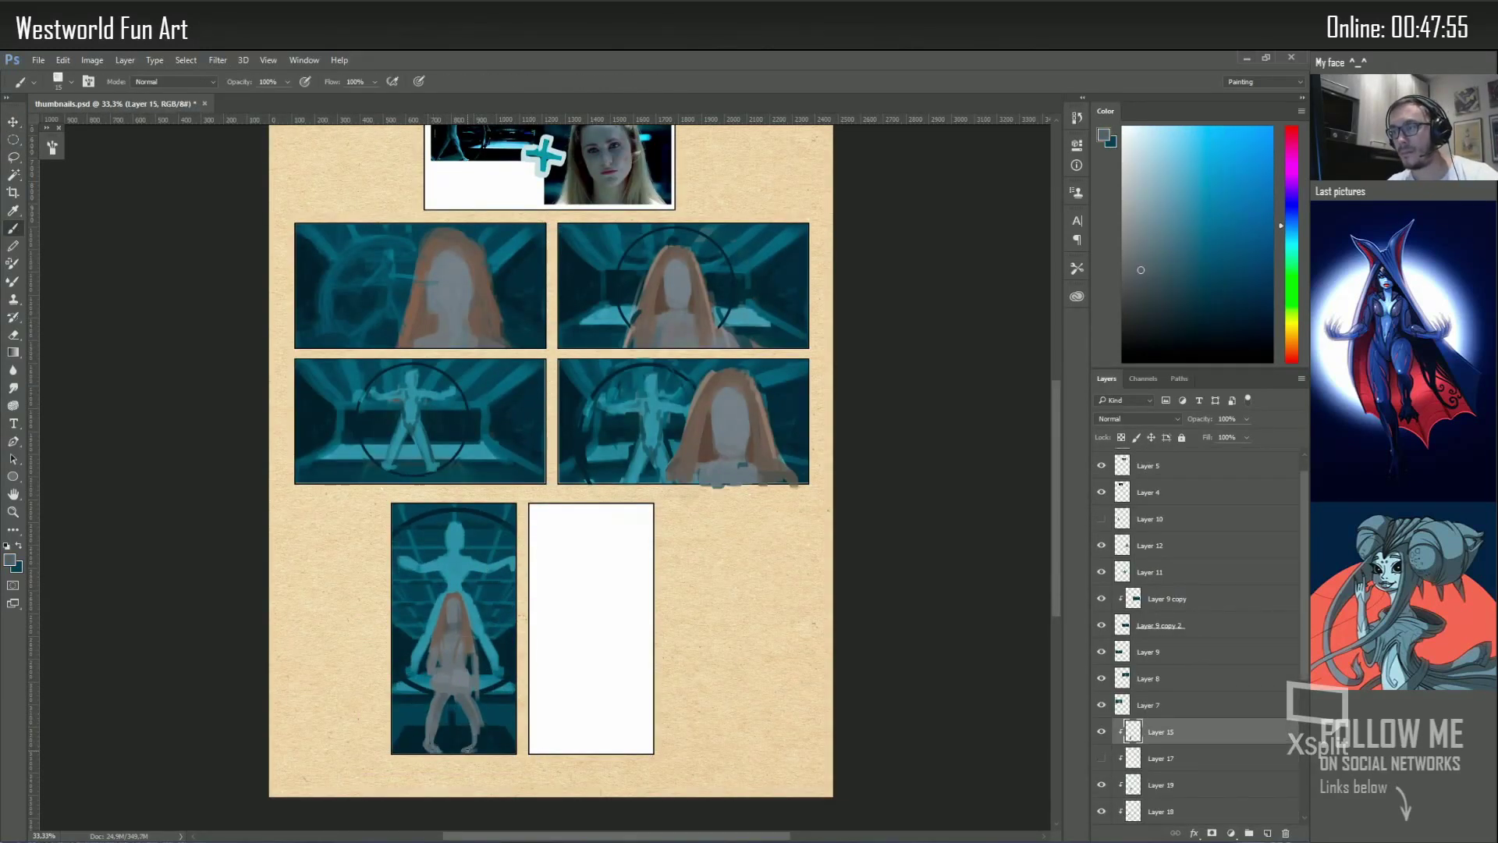
alt+click(450, 721)
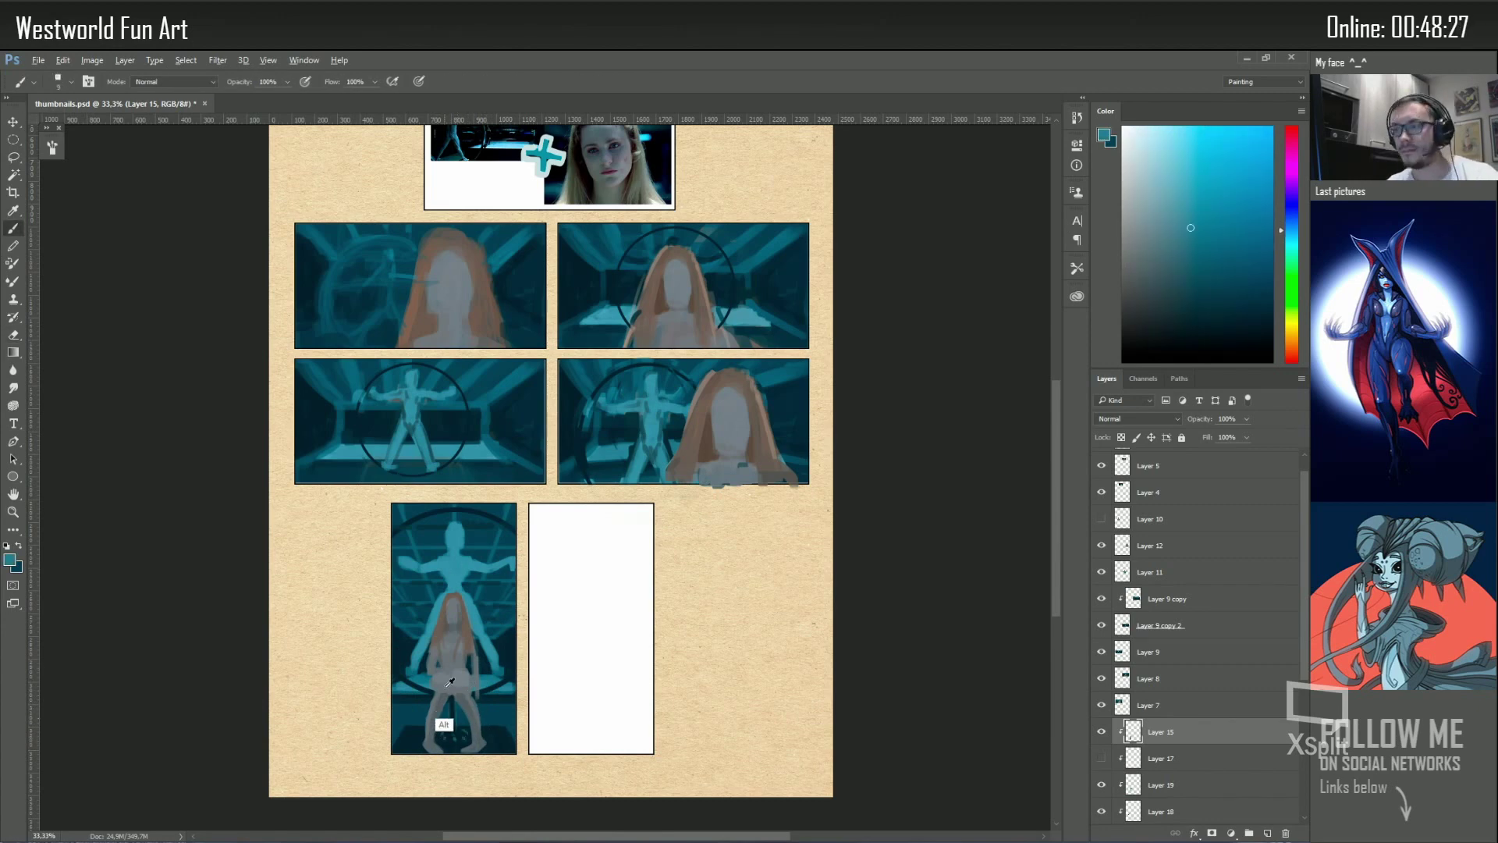
alt+click(445, 724)
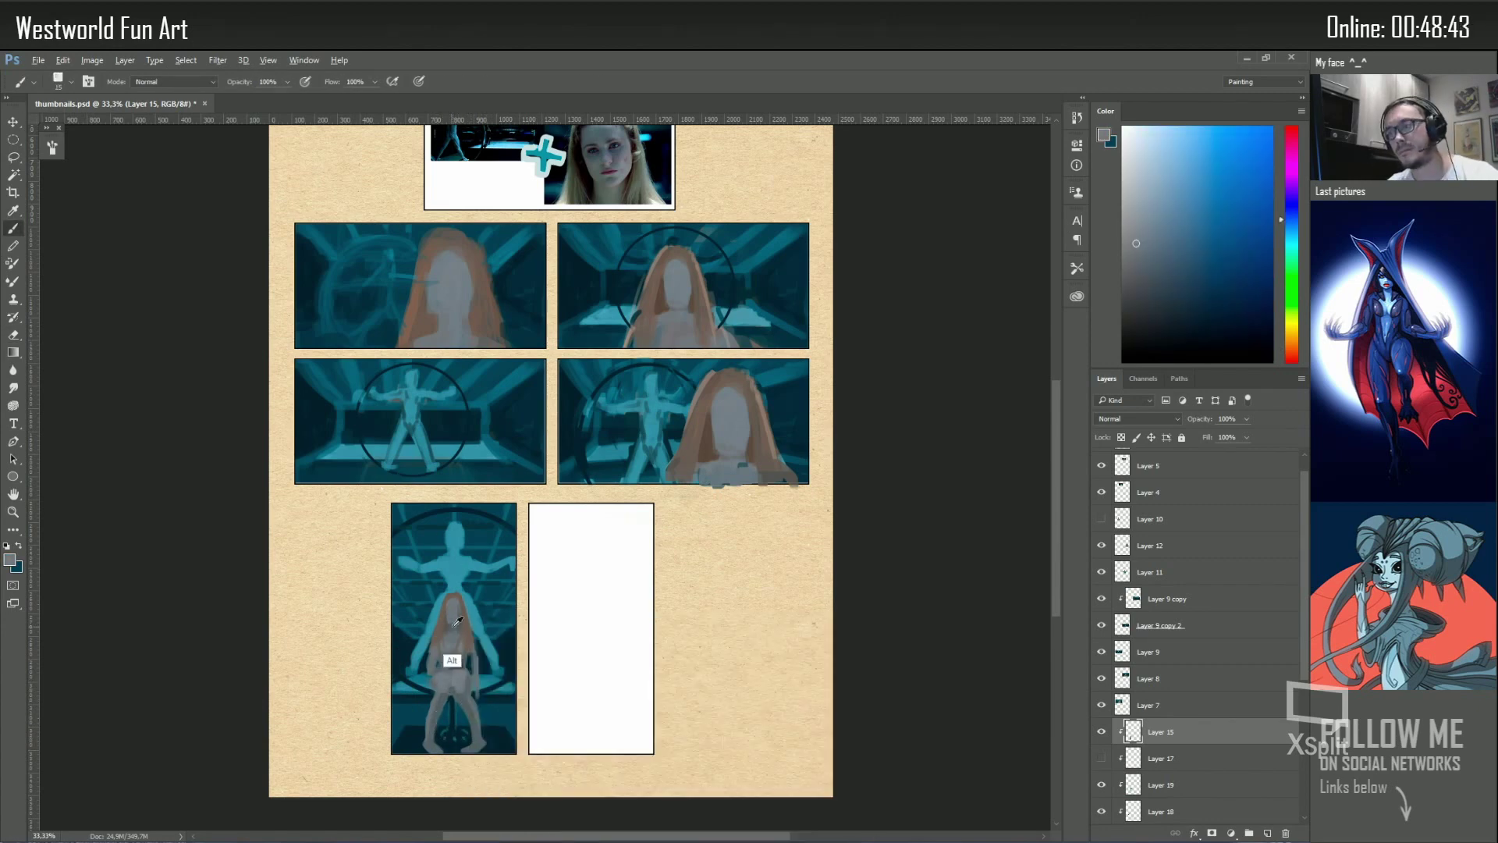
Sample the woman's skin tone, copy her head area to its own layer, and reshape it
alt+click(451, 600)
key(bracketleft)
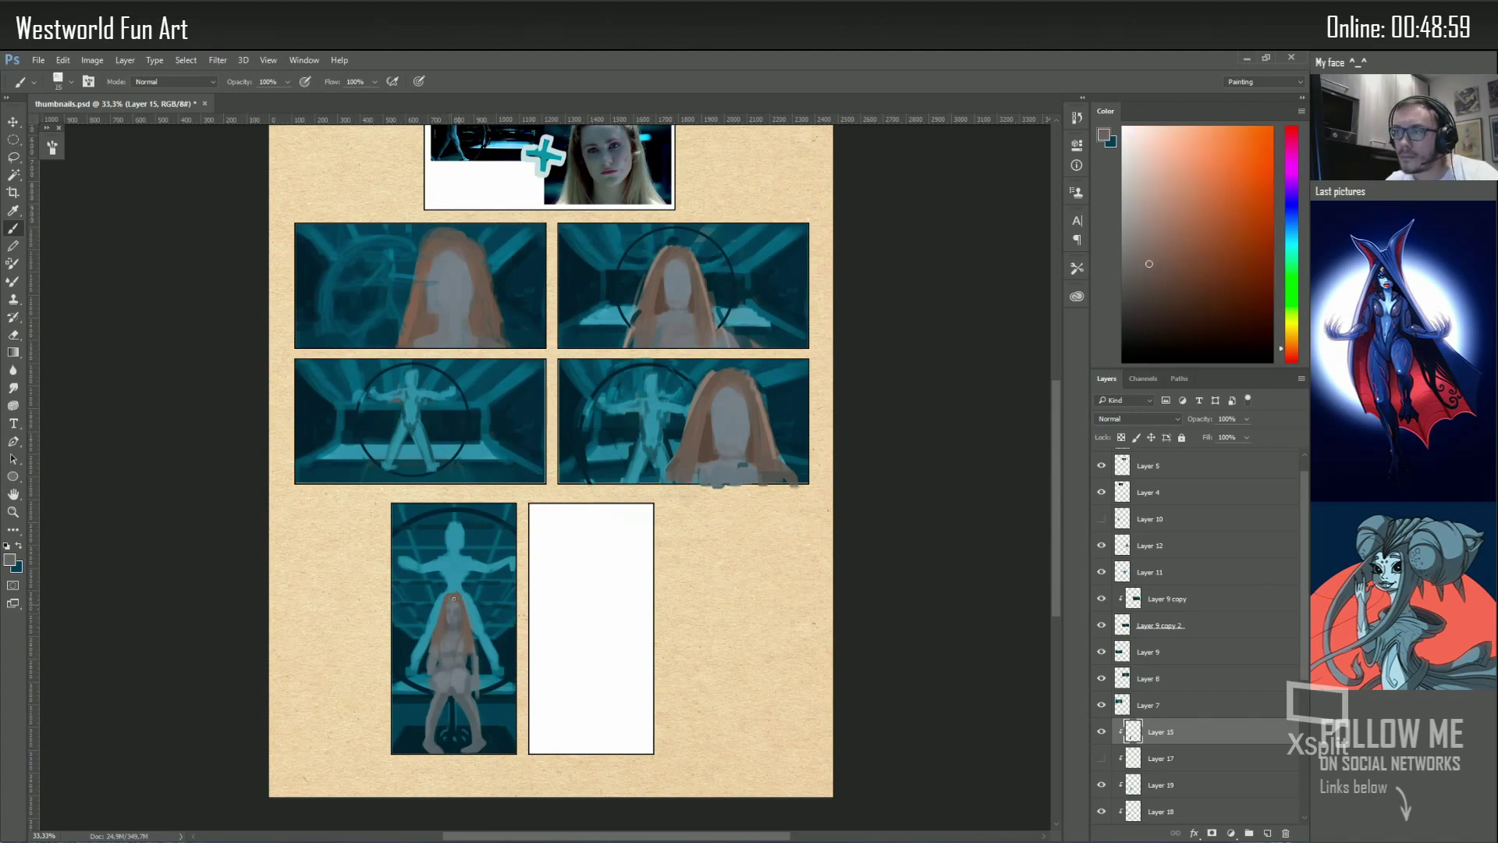
alt+click(454, 598)
key(m)
drag(436, 587, 478, 643)
key(ctrl+j)
scroll(457, 616, up, 2)
key(ctrl+t)
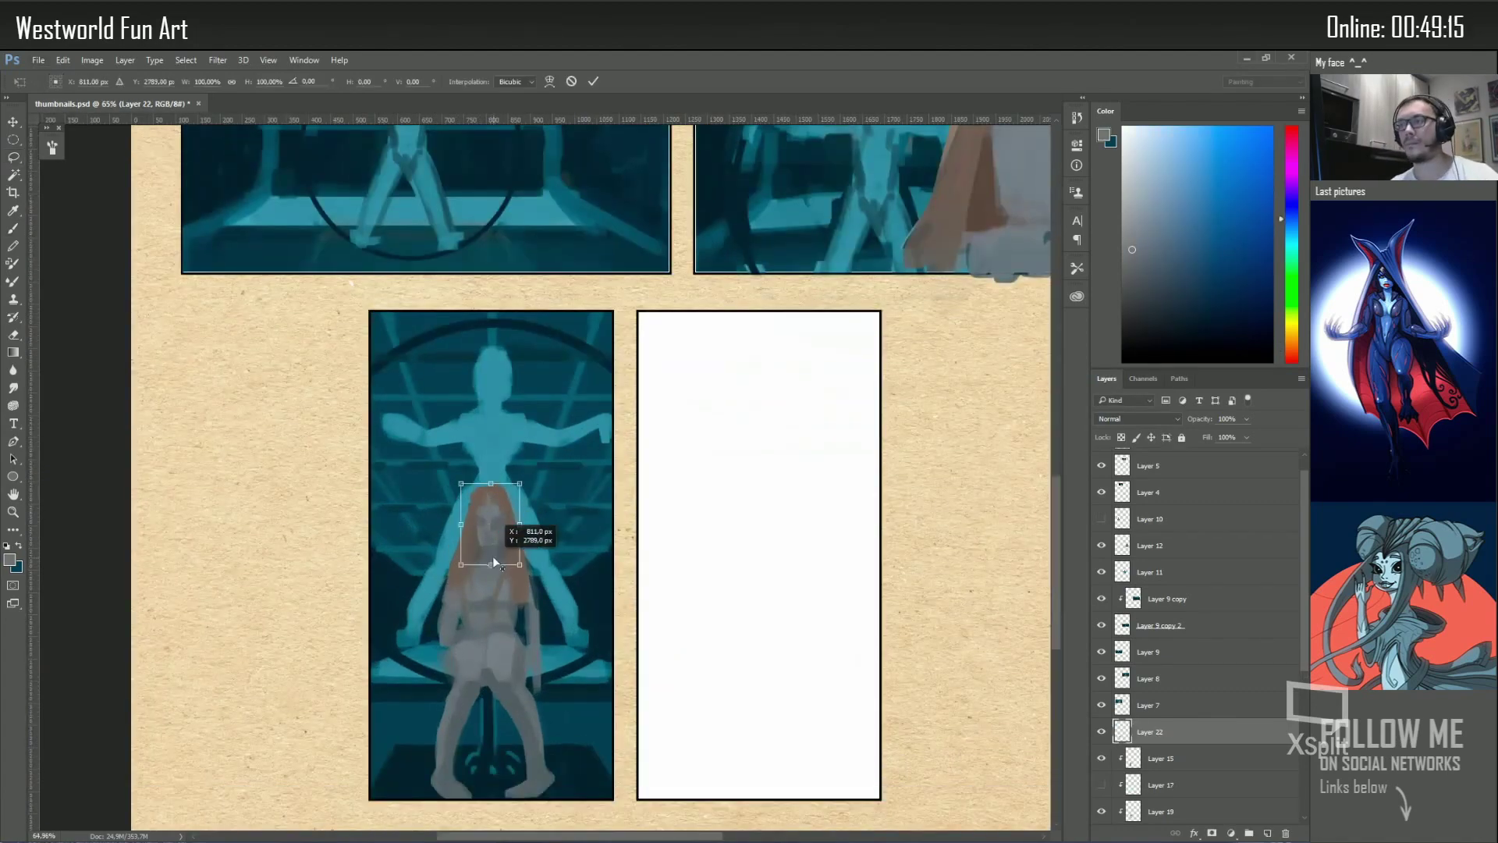
key(Return)
Paint the woman's long orange hair using brownish tones sampled from the painting
key(b)
alt+click(488, 506)
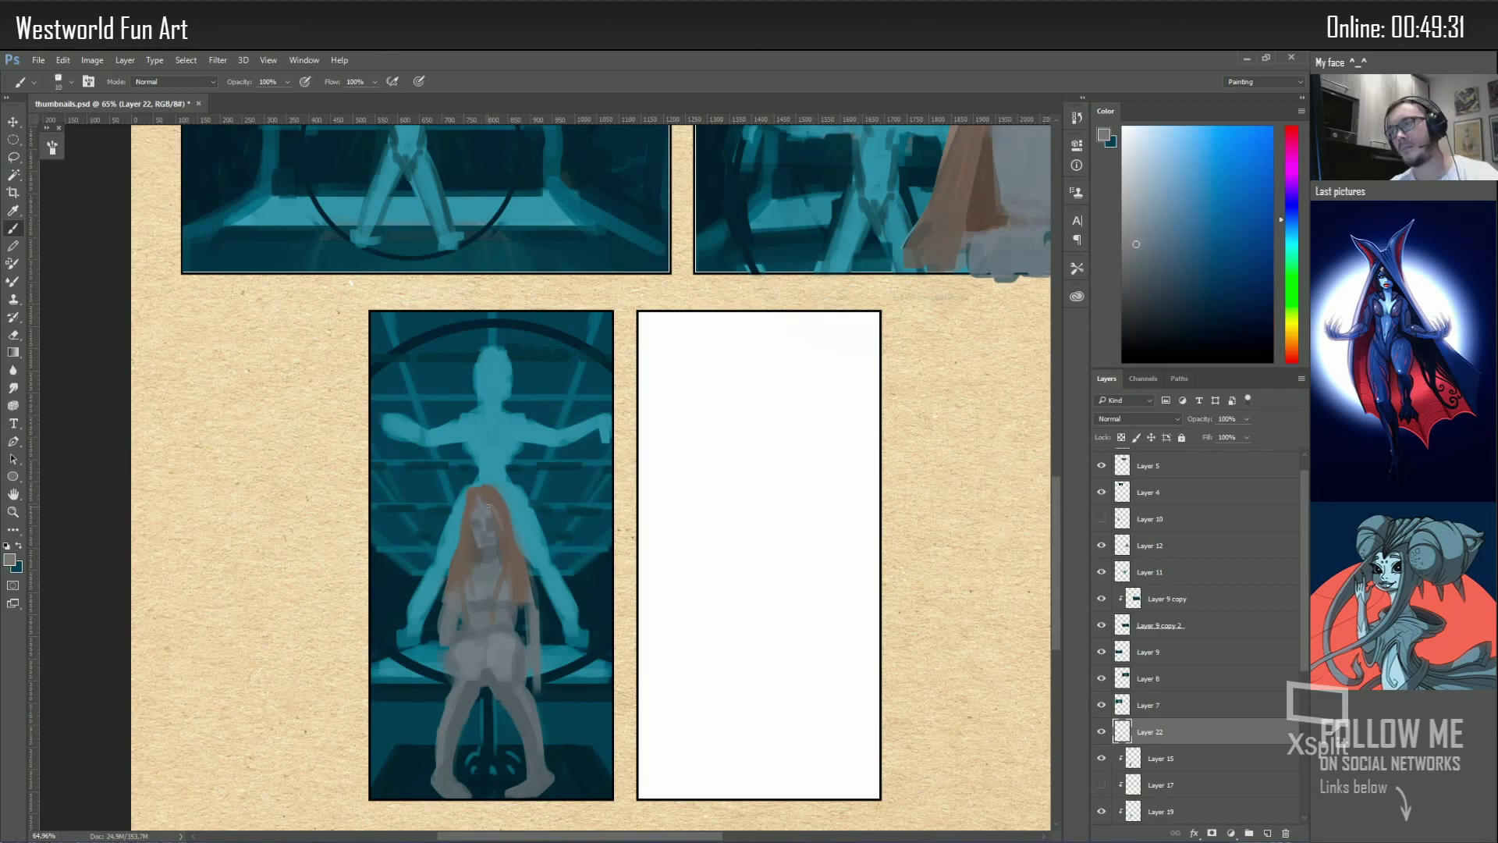
alt+click(468, 585)
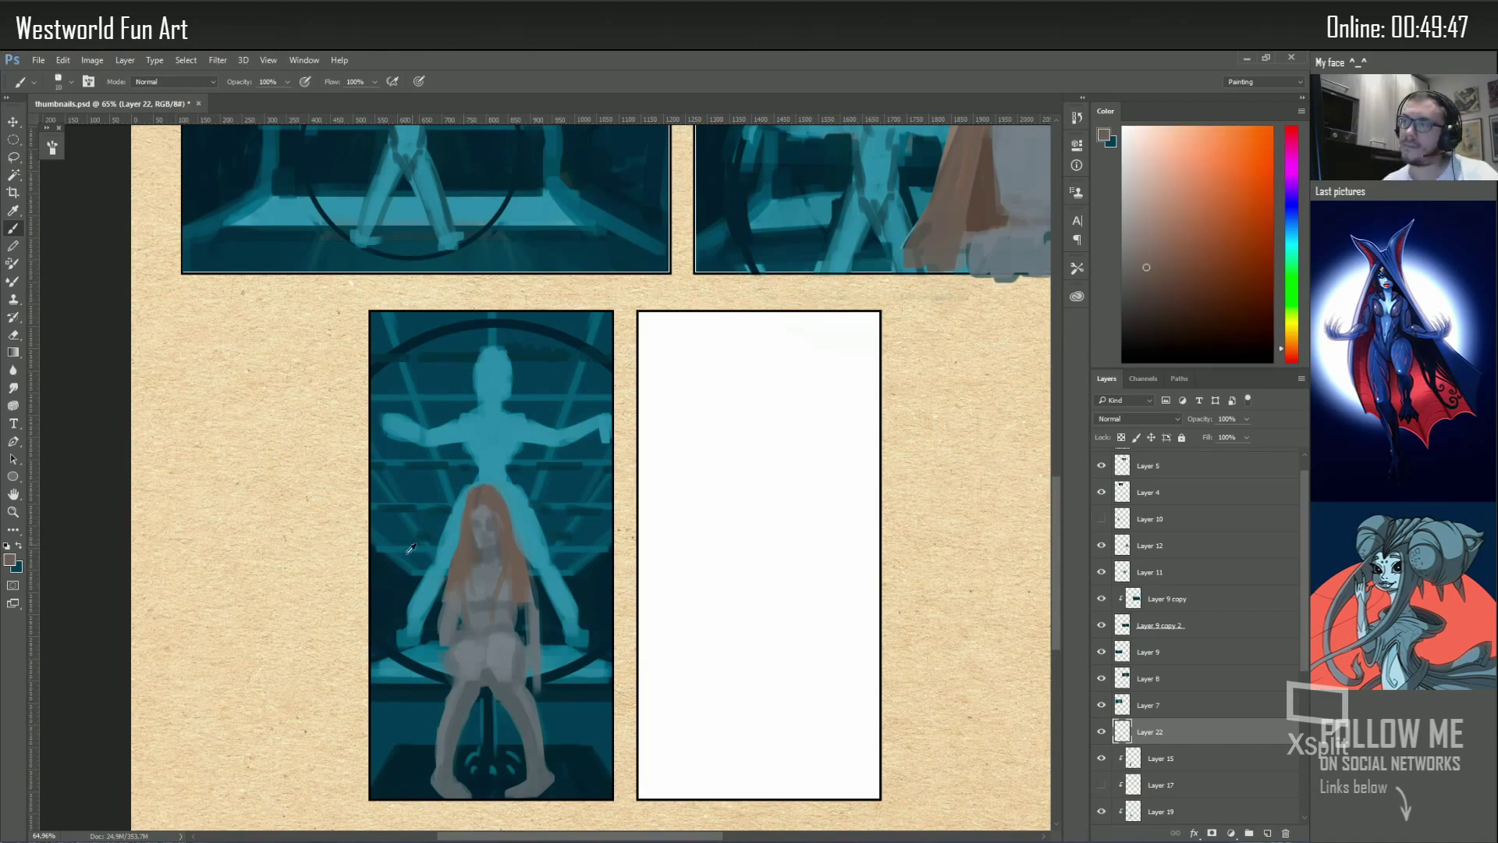
scroll(411, 548, down, 3)
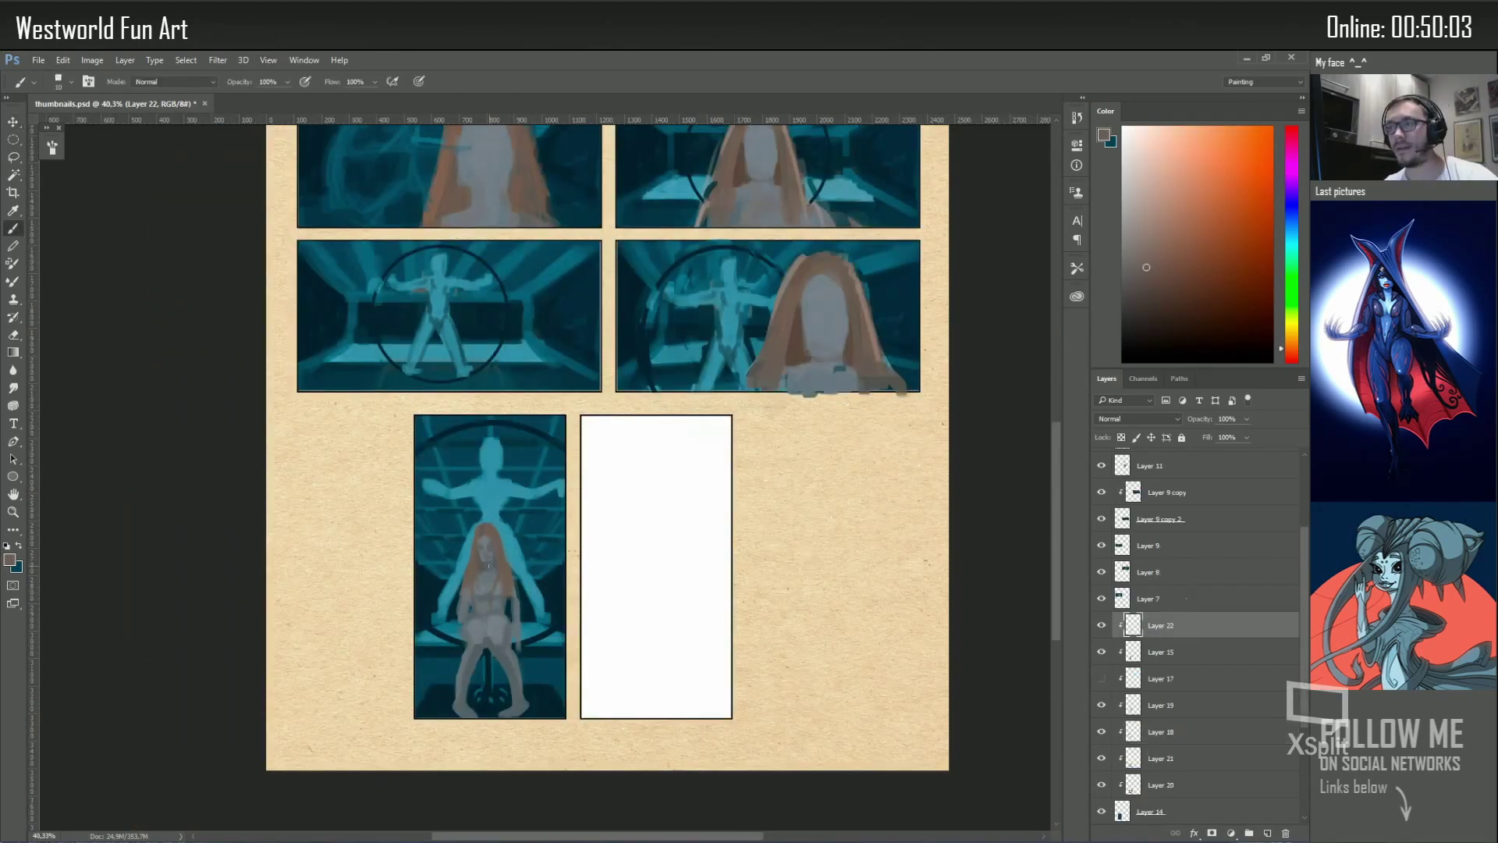
Select Layers 15, 19 and 18, then work on Layer 19 with a larger dark-teal brush
ctrl+click(1249, 651)
ctrl+click(1249, 705)
ctrl+click(1248, 731)
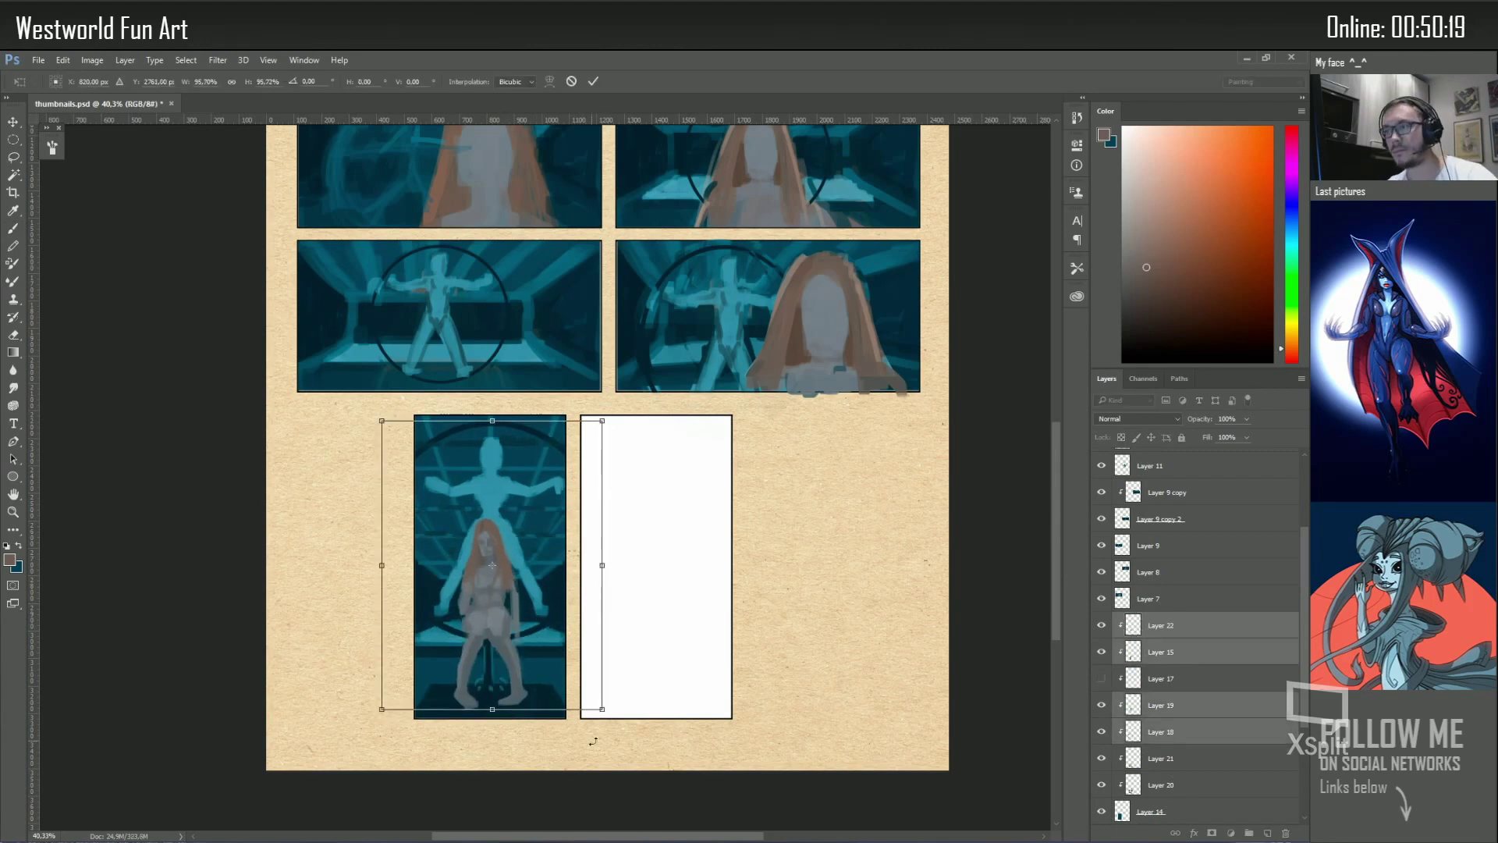
click(1254, 704)
alt+click(485, 685)
key(bracketright)
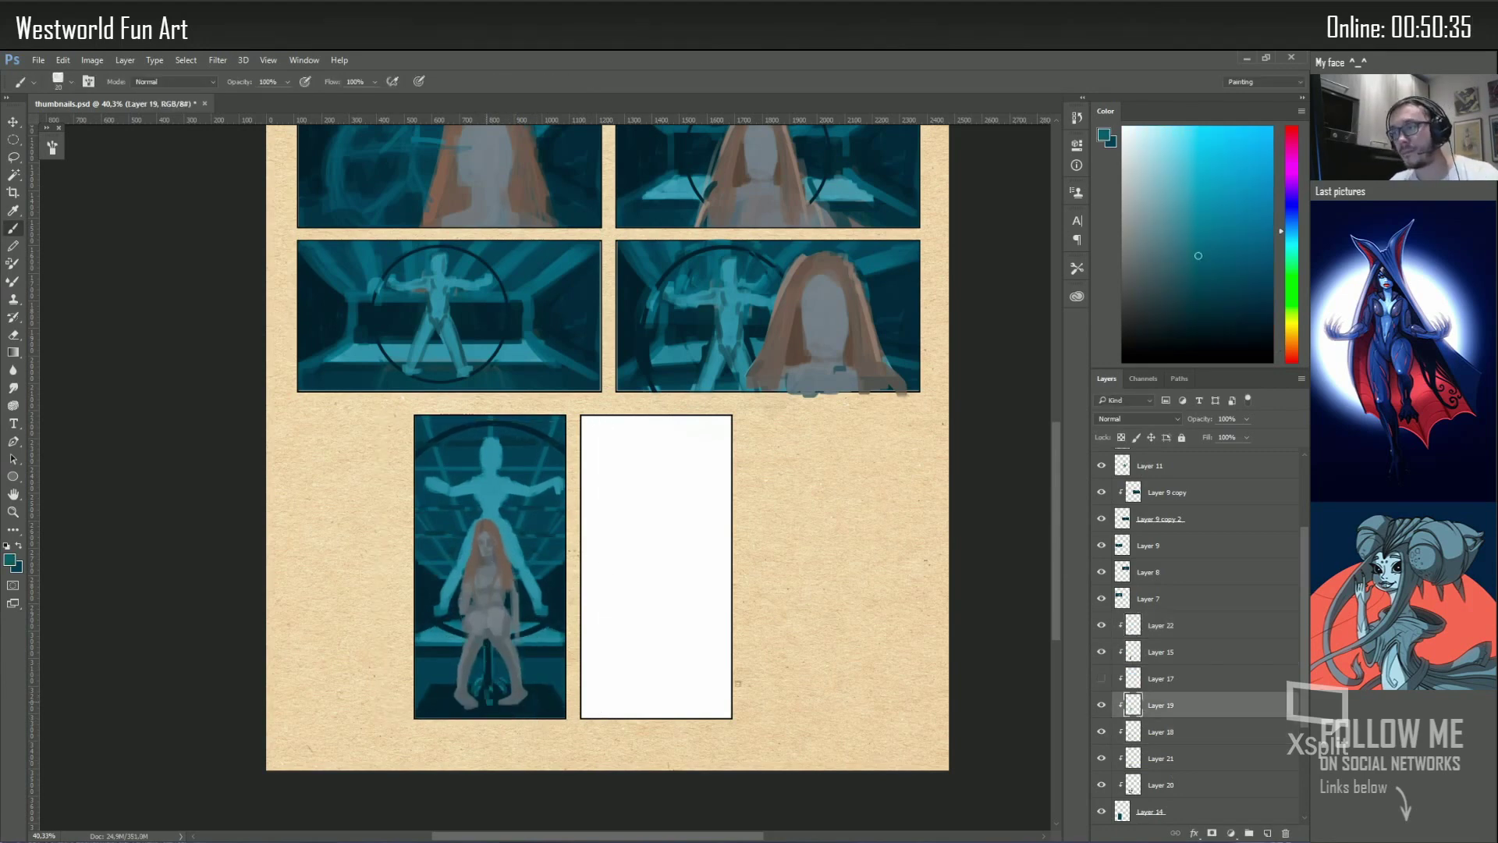
Repaint on Layer 22 with lighter and darker teals sampled from the painting
ctrl+click(488, 664)
alt+click(534, 644)
key(bracketleft)
key(bracketleft)
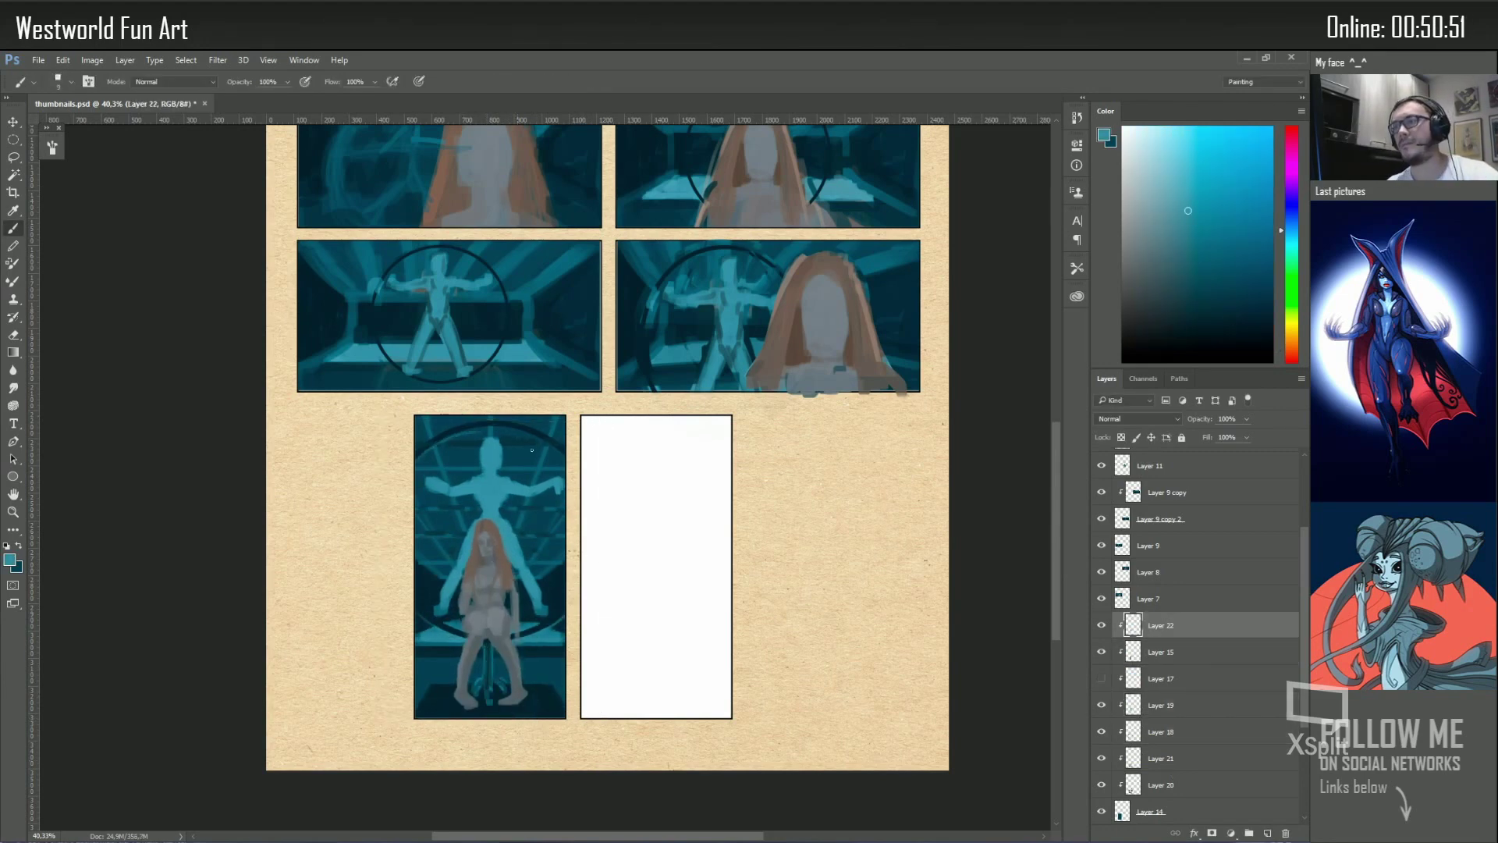
scroll(532, 450, down, 1)
key(bracketright)
key(bracketright)
key(bracketright)
alt+click(494, 391)
alt+click(494, 386)
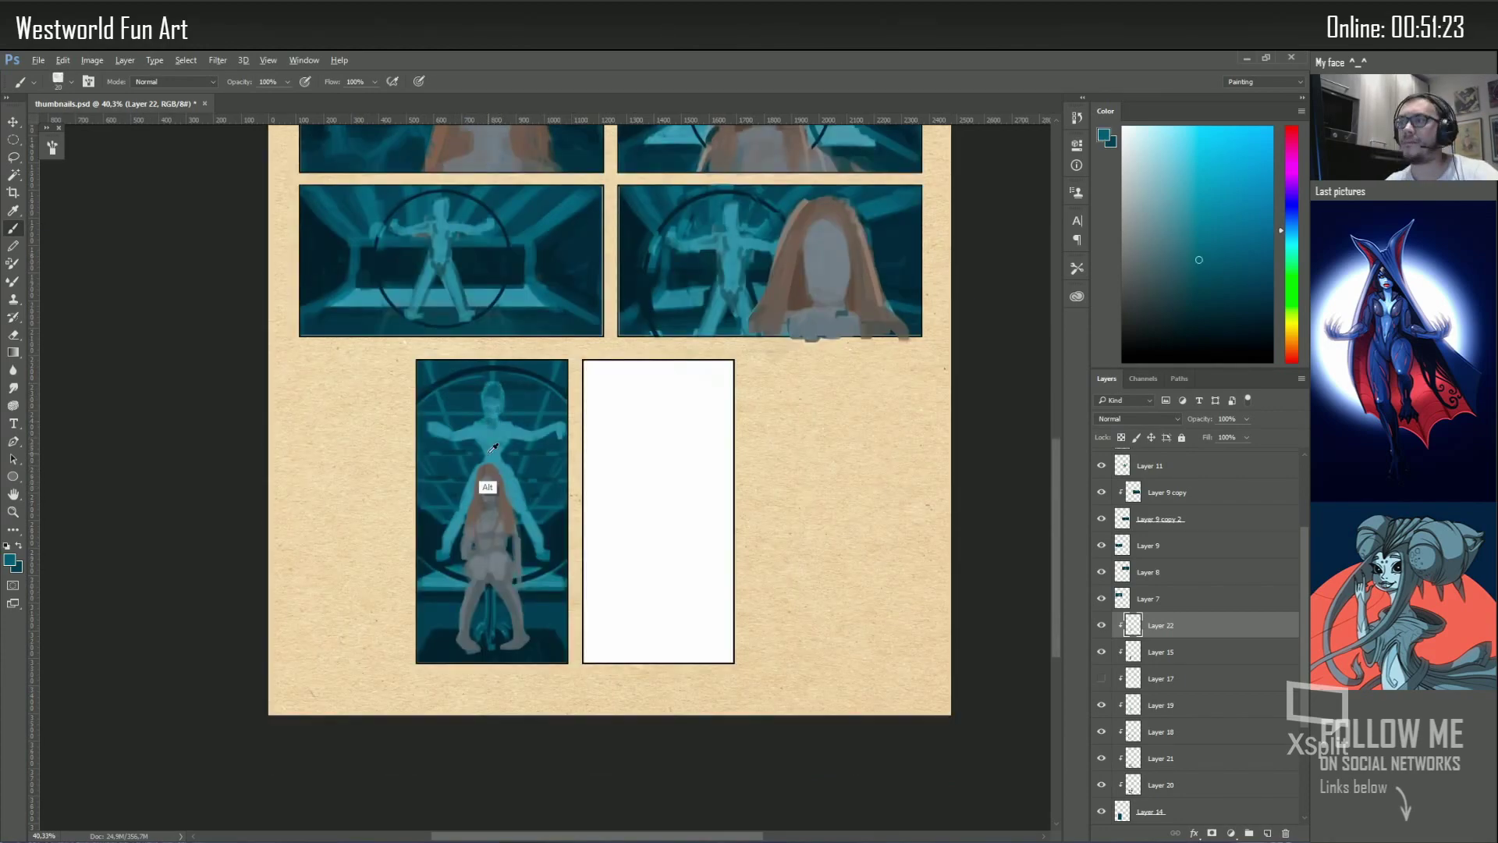
Erase on Layer 19, paint darker teal on Layer 20, and add a fresh empty layer
alt+click(488, 437)
scroll(488, 437, down, 1)
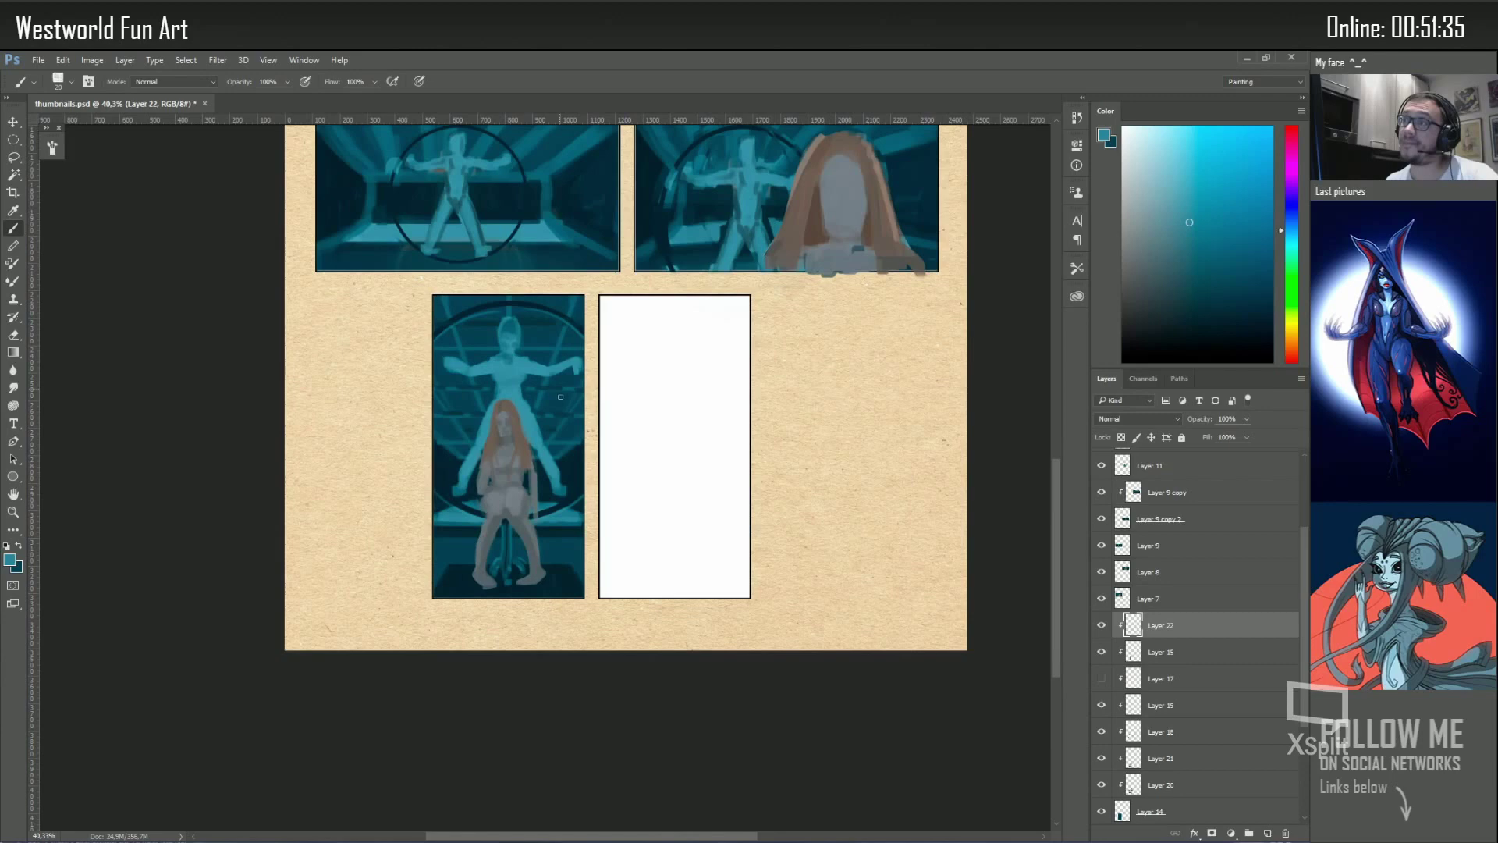
ctrl+click(509, 428)
key(e)
ctrl+click(481, 412)
key(b)
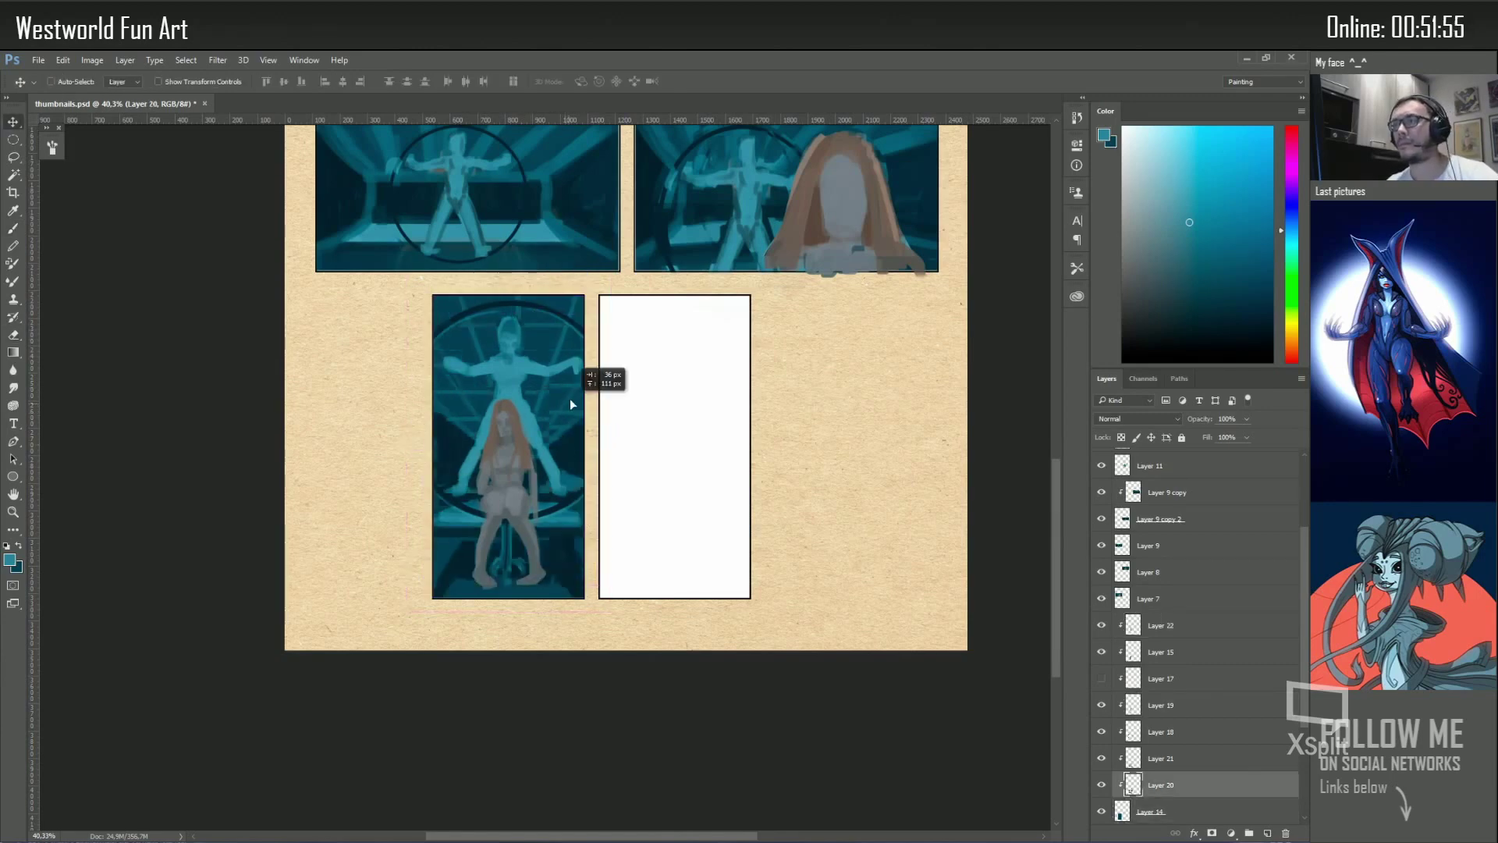
alt+click(555, 468)
key(bracketright)
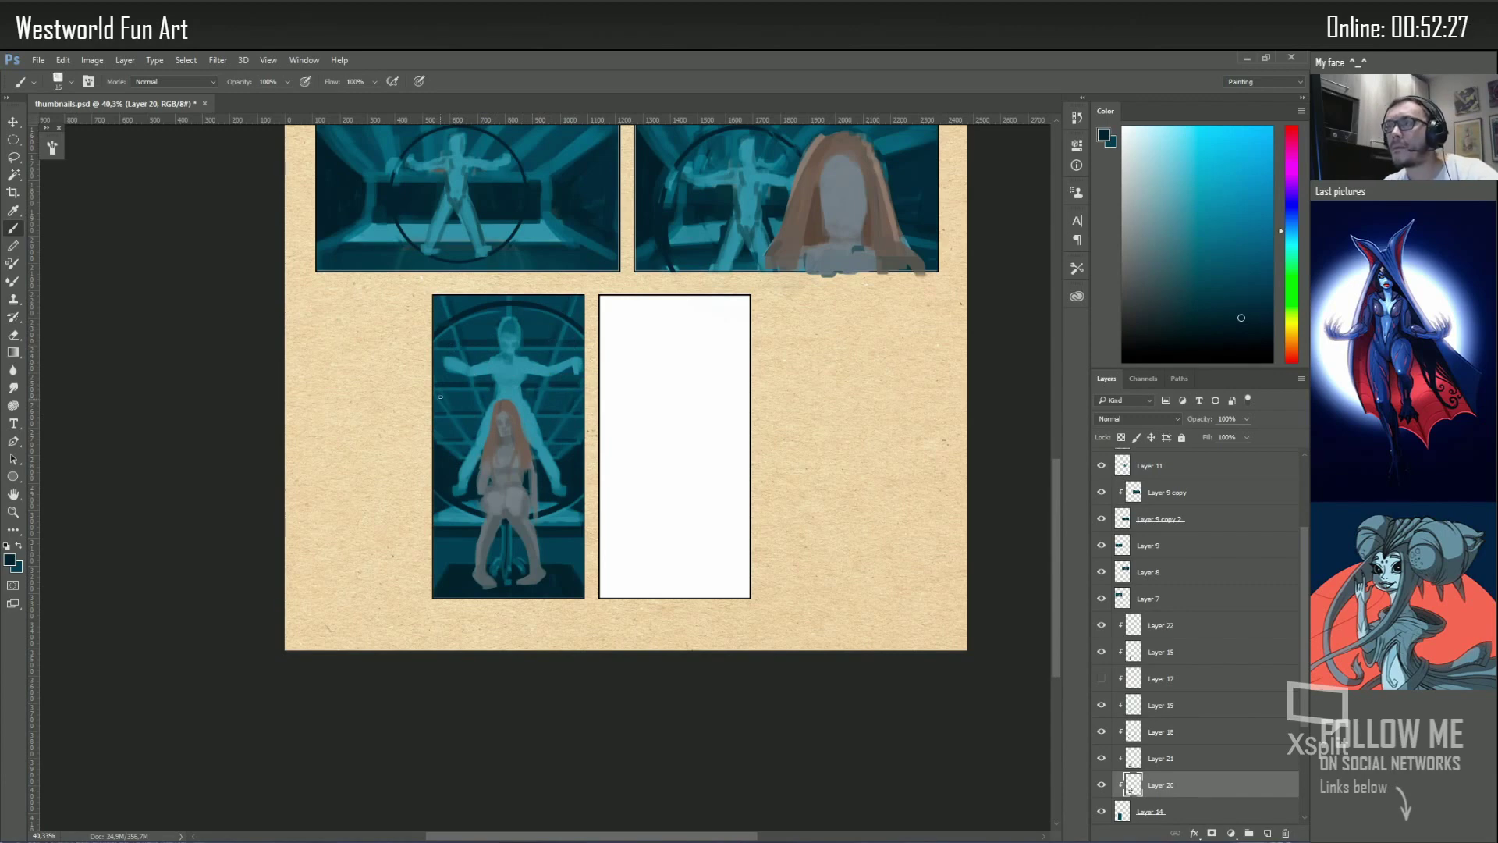
key(ctrl+shift+alt+n)
Draw a flat white ellipse above the figure's head and hollow out its centre into a ring
key(m)
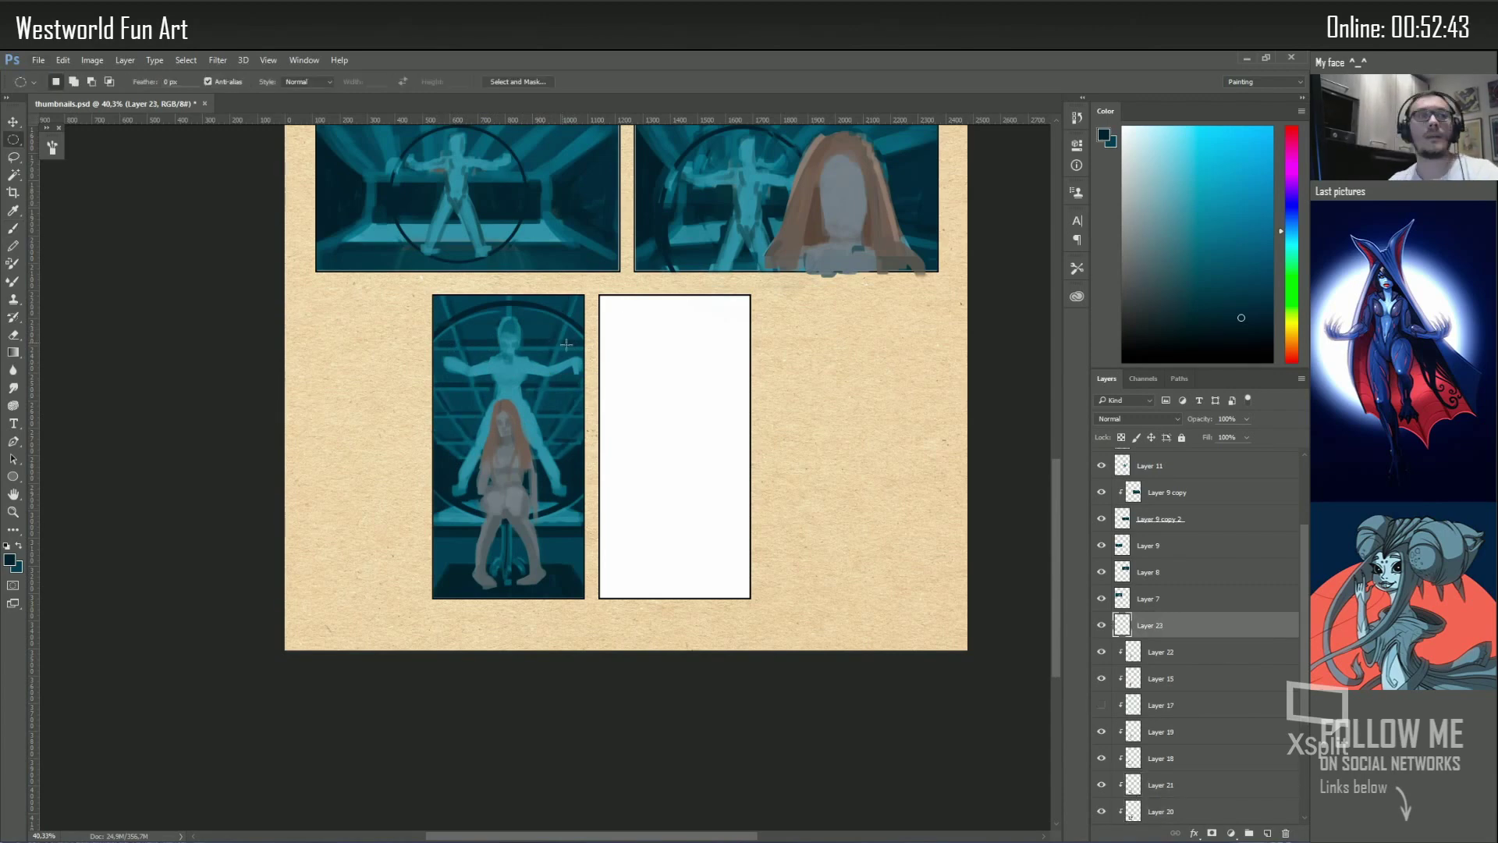
mouse_move(579, 355)
mouse_down()
mouse_move(589, 505)
mouse_move(514, 361)
mouse_up()
key(ctrl+t)
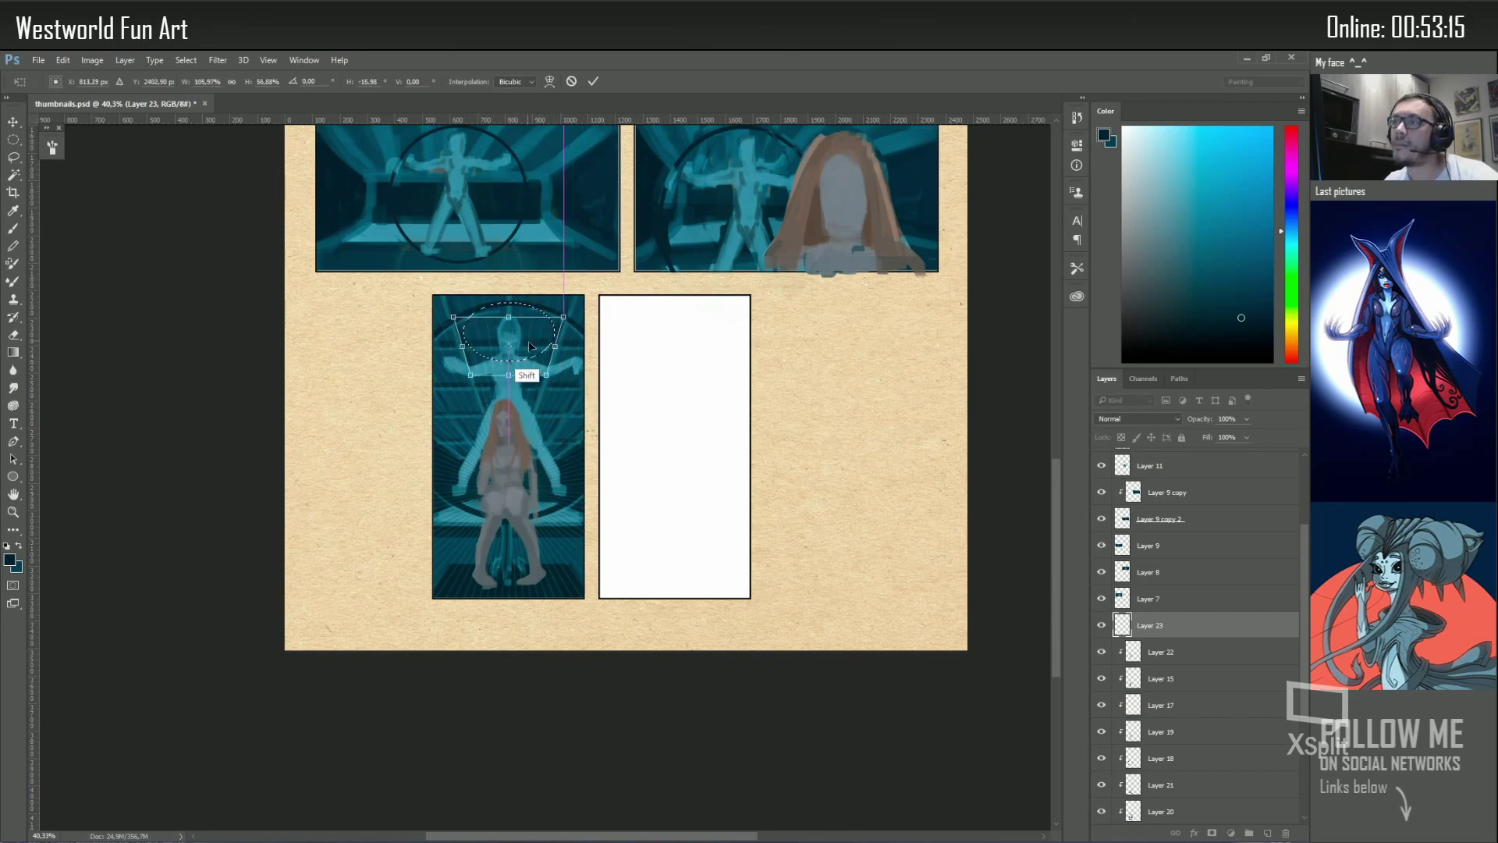
key(Return)
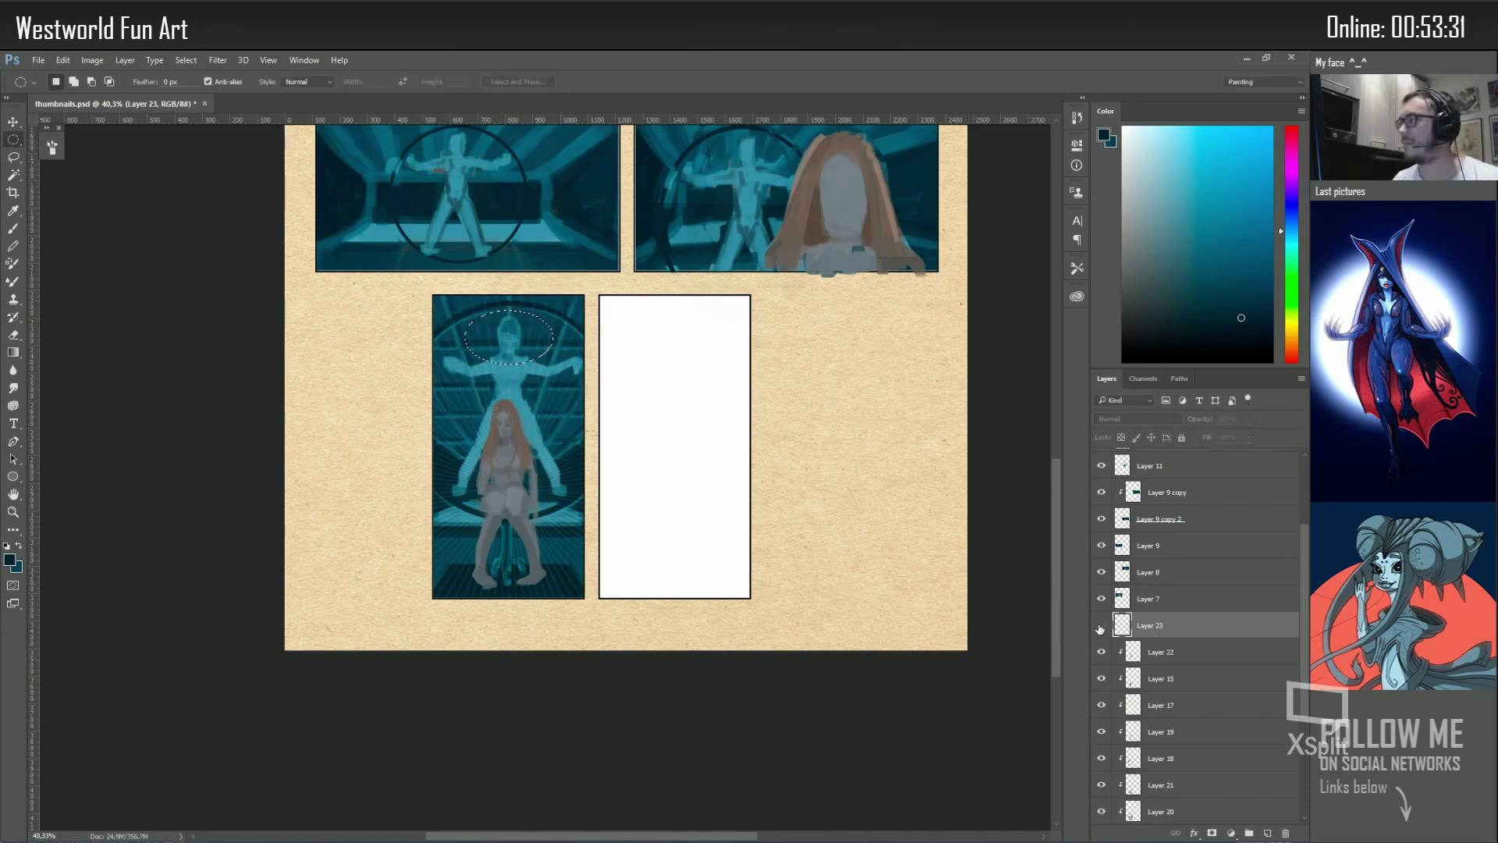
key(d)
key(ctrl+BackSpace)
ctrl+click(1135, 630)
key(Return)
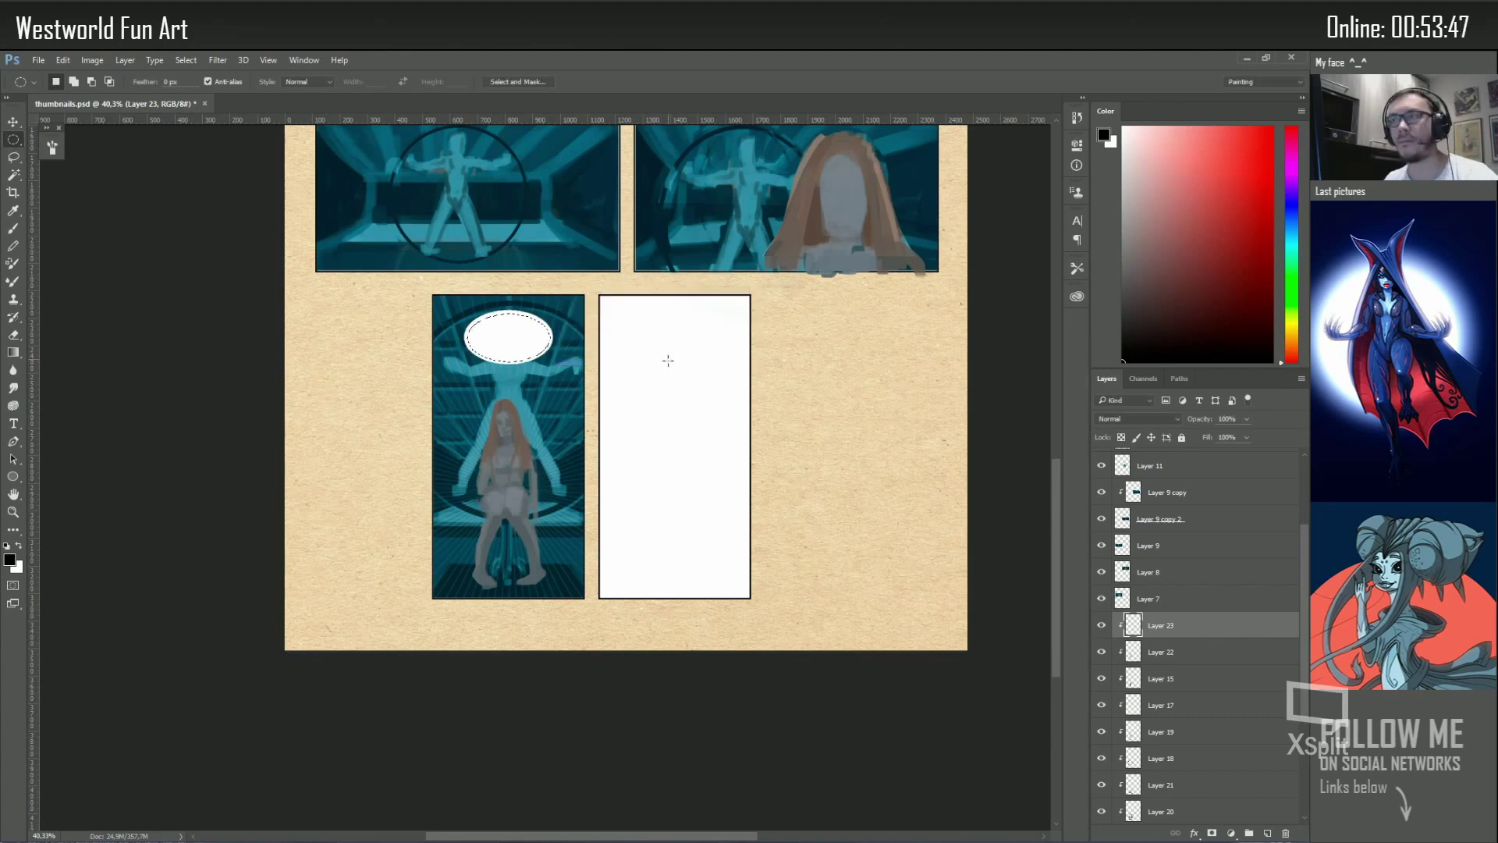
key(Delete)
key(e)
Colorize the ring cyan with Hue/Saturation
ctrl+click(527, 480)
key(i)
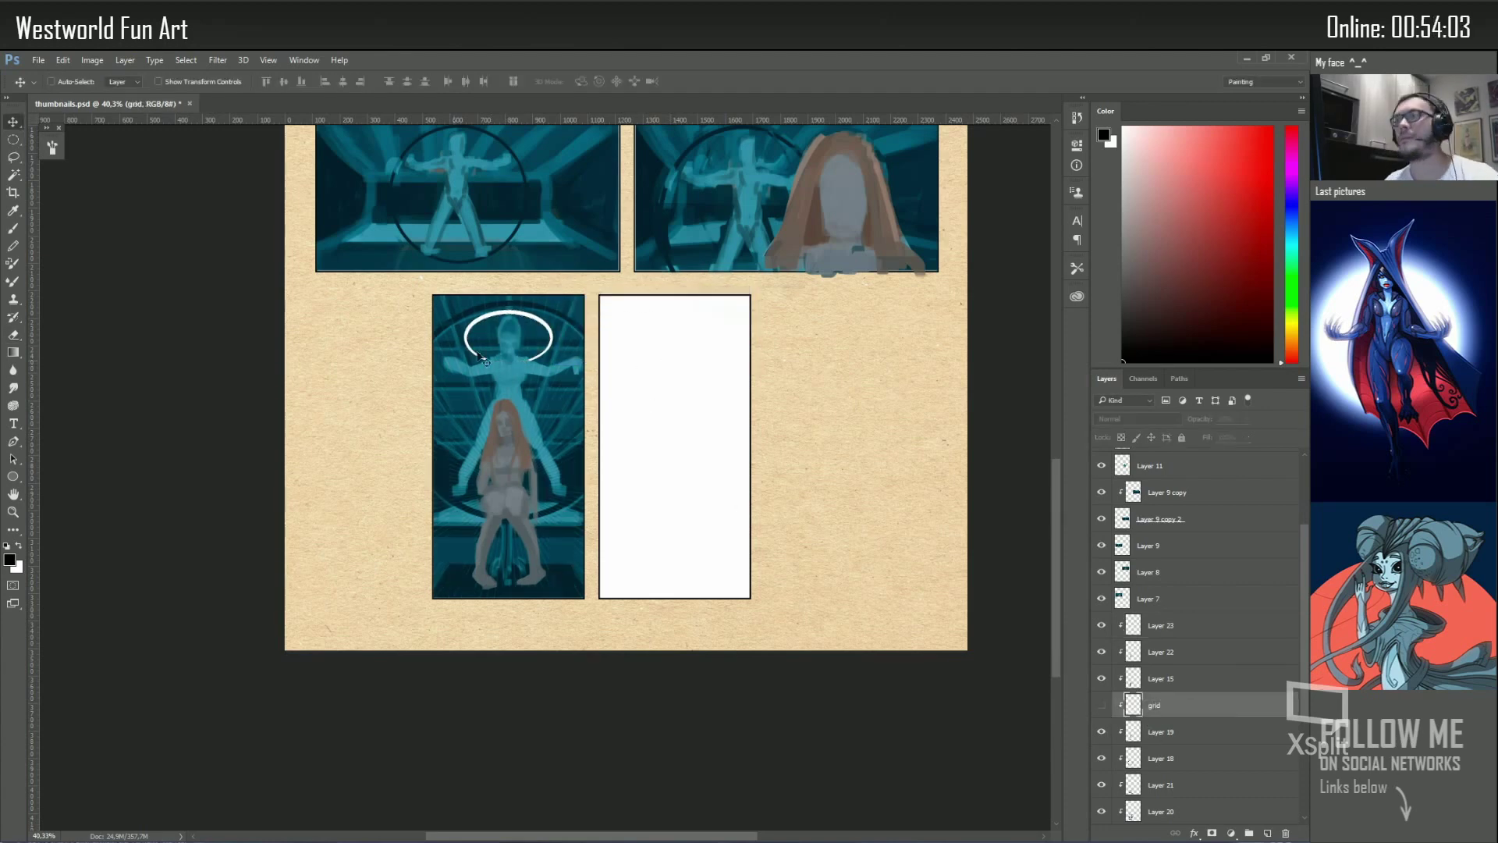
ctrl+click(575, 409)
key(ctrl+u)
key(Return)
Duplicate the ring and blur the copy into a soft glow
key(ctrl+j)
key(ctrl+u)
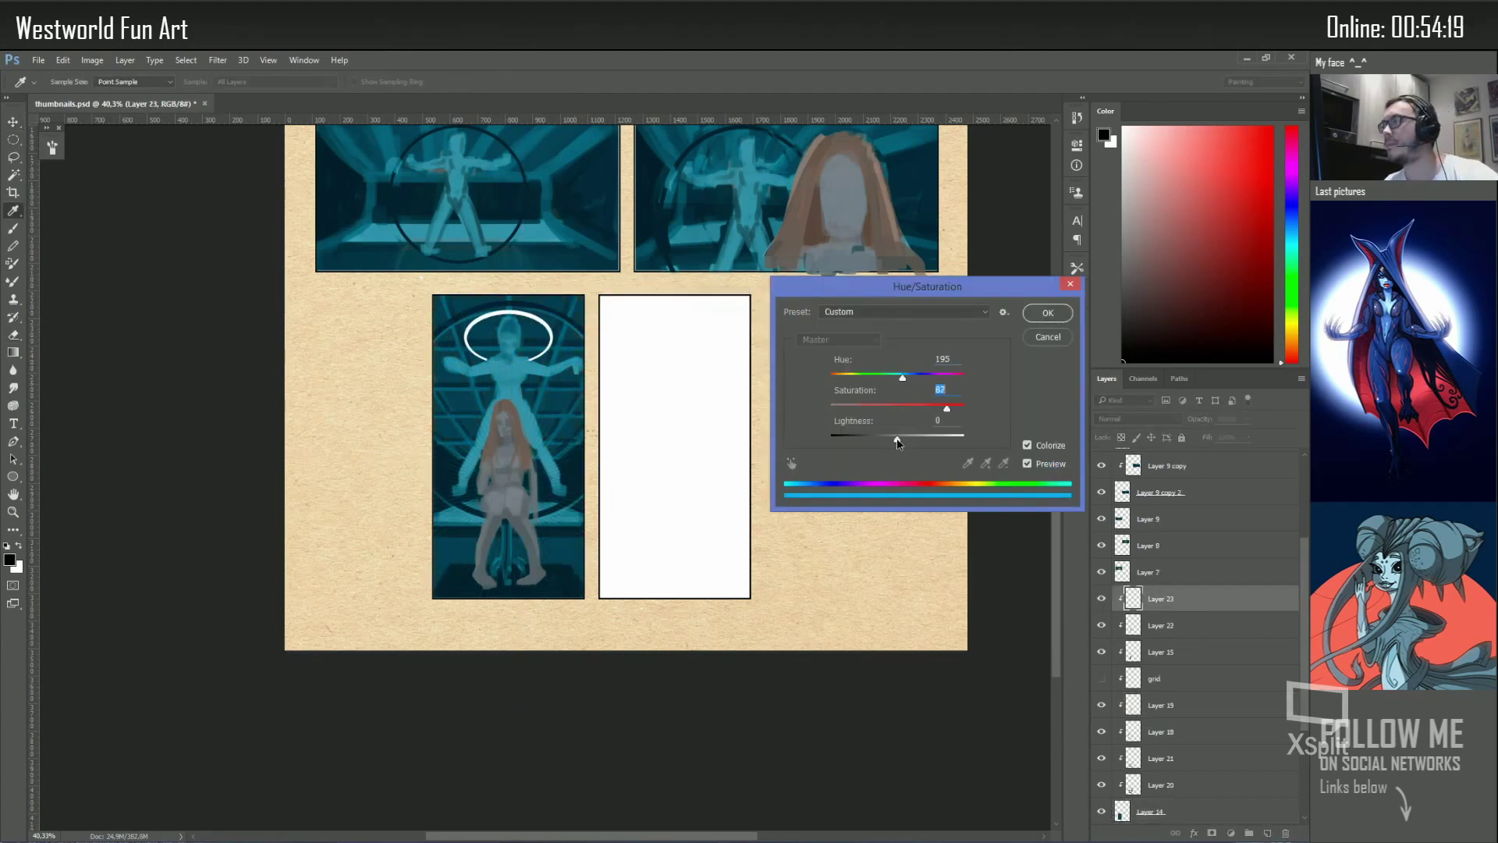
key(Return)
click(217, 60)
key(Return)
Add another ring copy brightened to Lightness +37
key(ctrl+j)
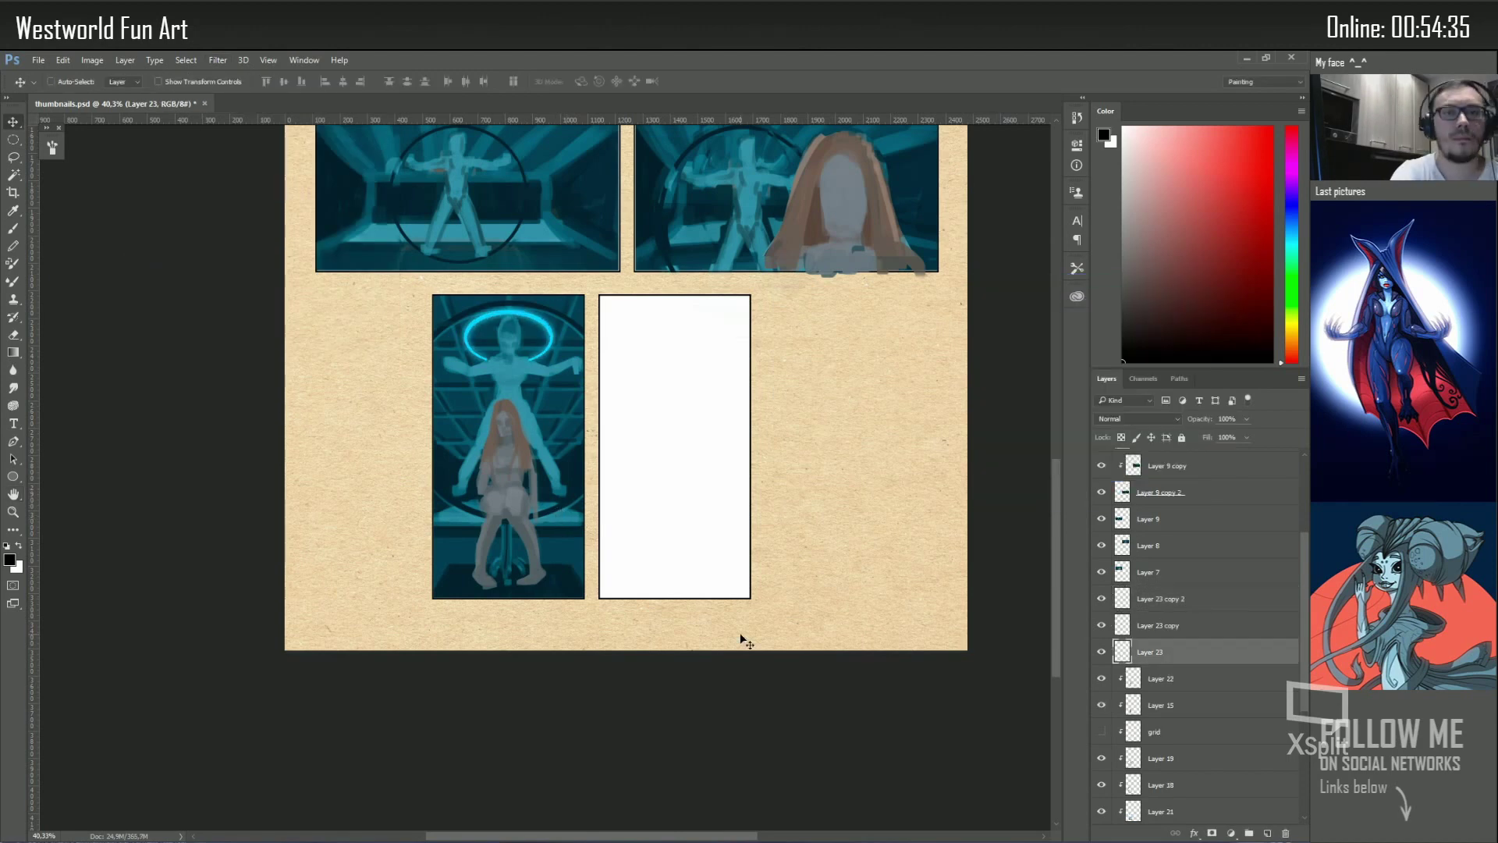
key(i)
key(ctrl+u)
drag(898, 435, 923, 441)
key(Return)
Add a clipped painting layer with sampled cyan and move Layer 24 between Layers 18 and 21
key(v)
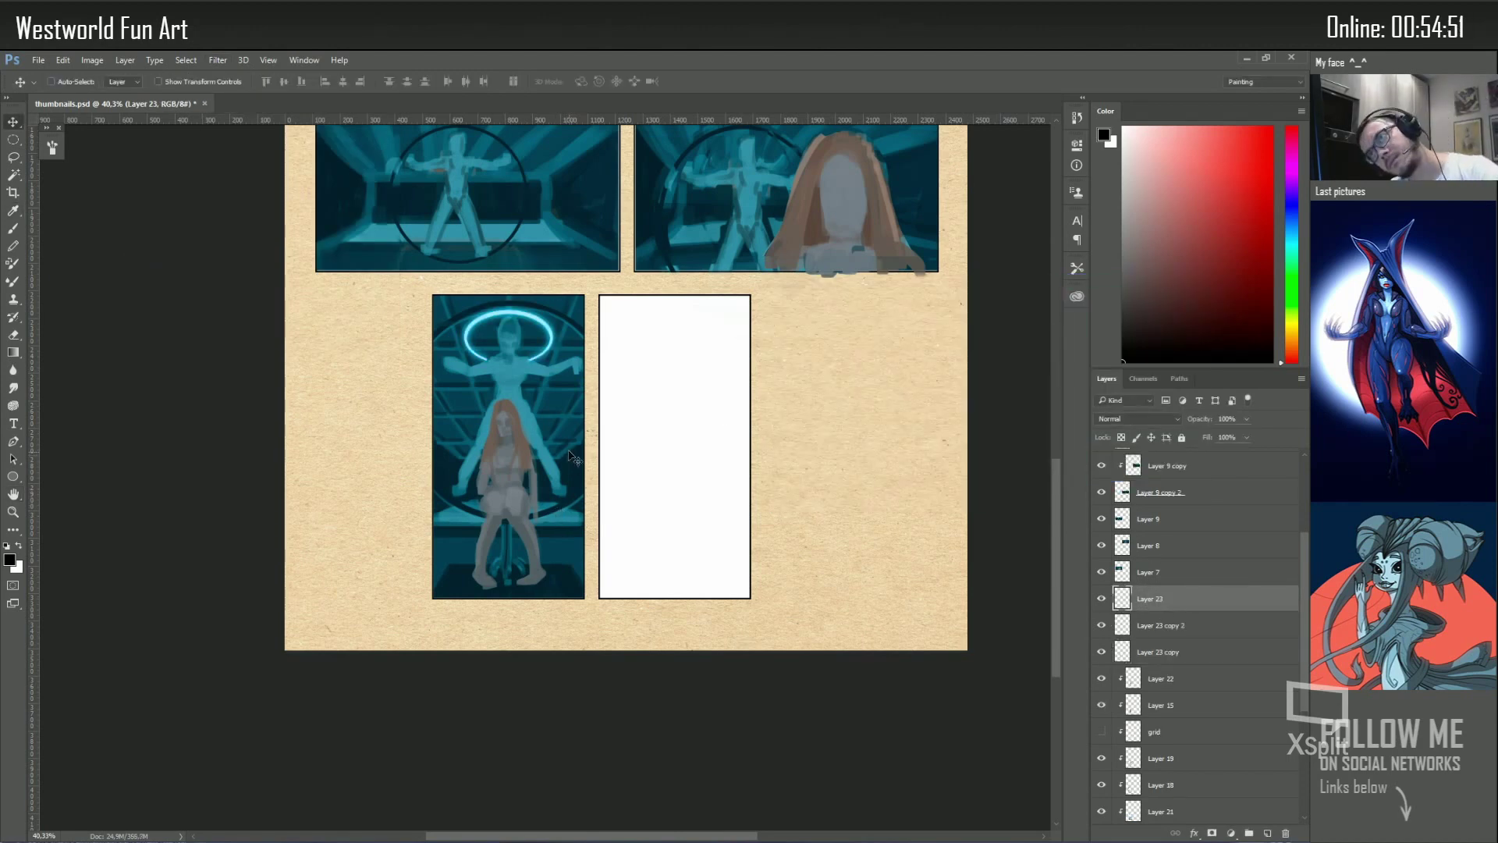
key(ctrl+shift+alt+n)
key(b)
alt+click(566, 312)
key(ctrl+alt+g)
scroll(1286, 726, down, 2)
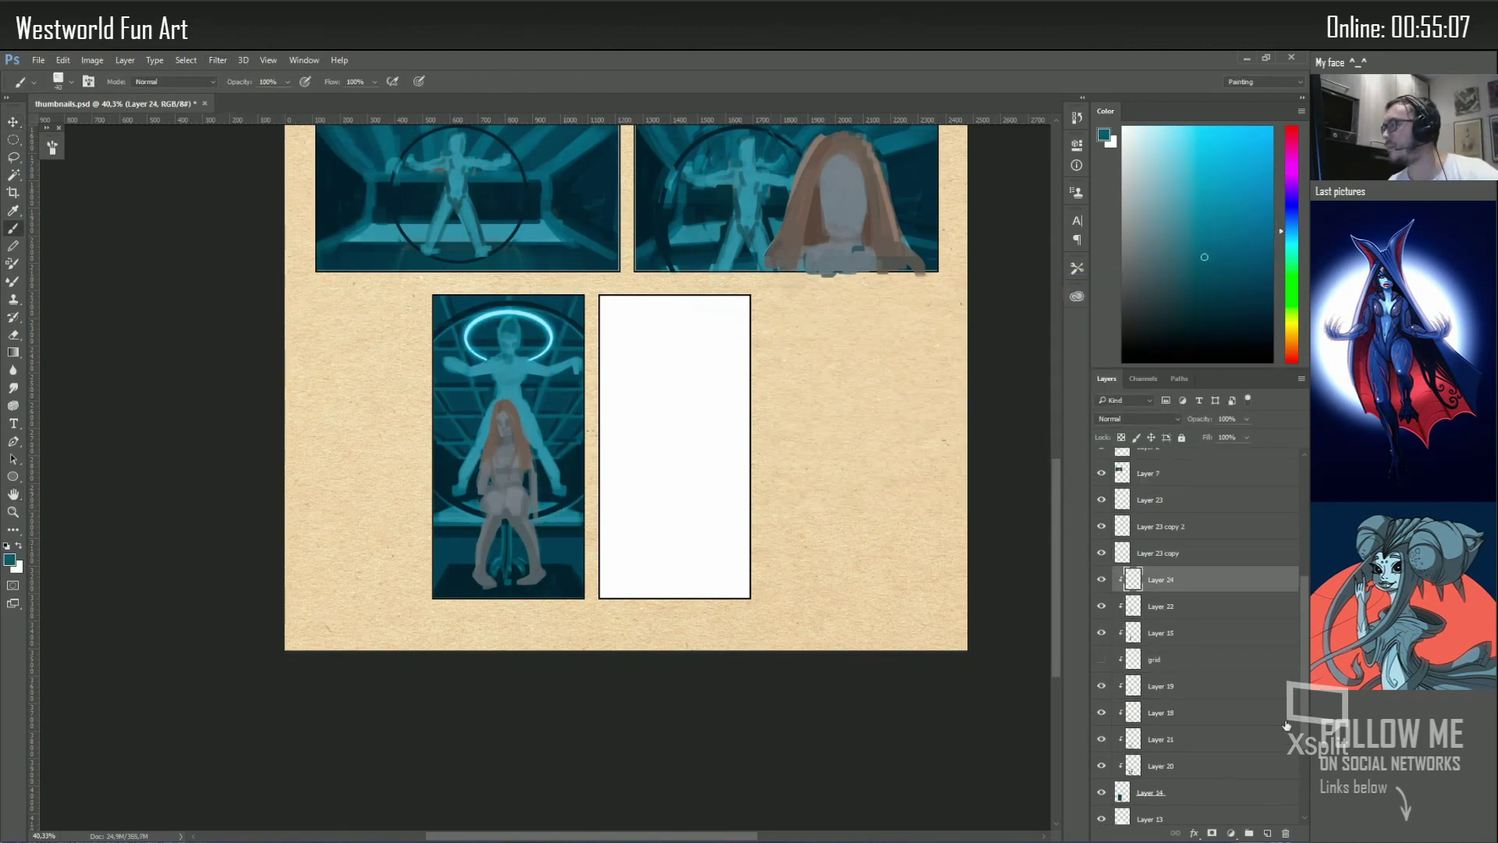
drag(1286, 726, 1284, 724)
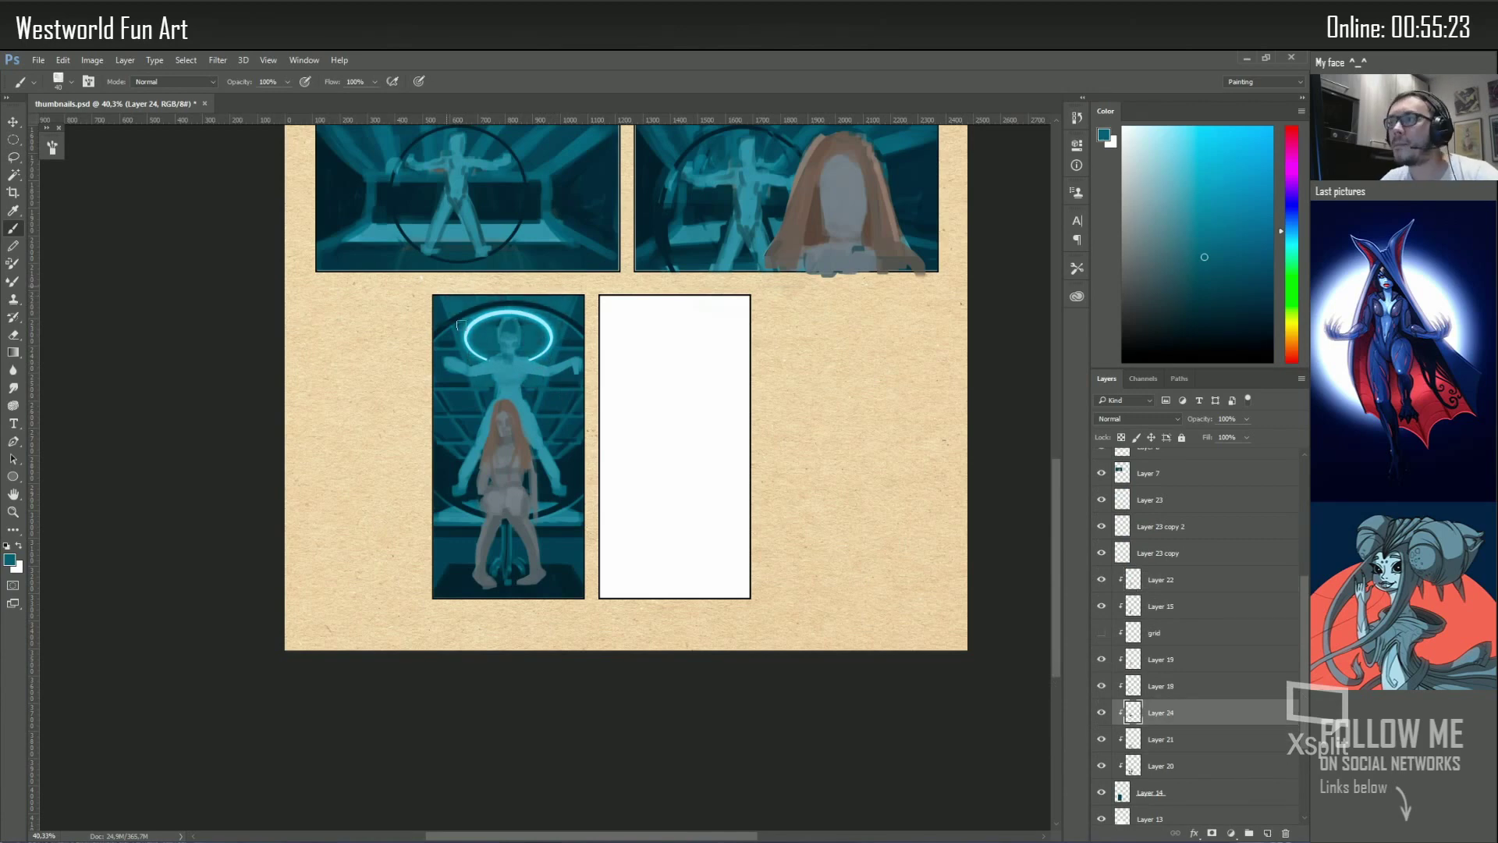
Switch to a smaller brush and a greyer light cyan for painting the figure
right_click(559, 329)
alt+click(559, 328)
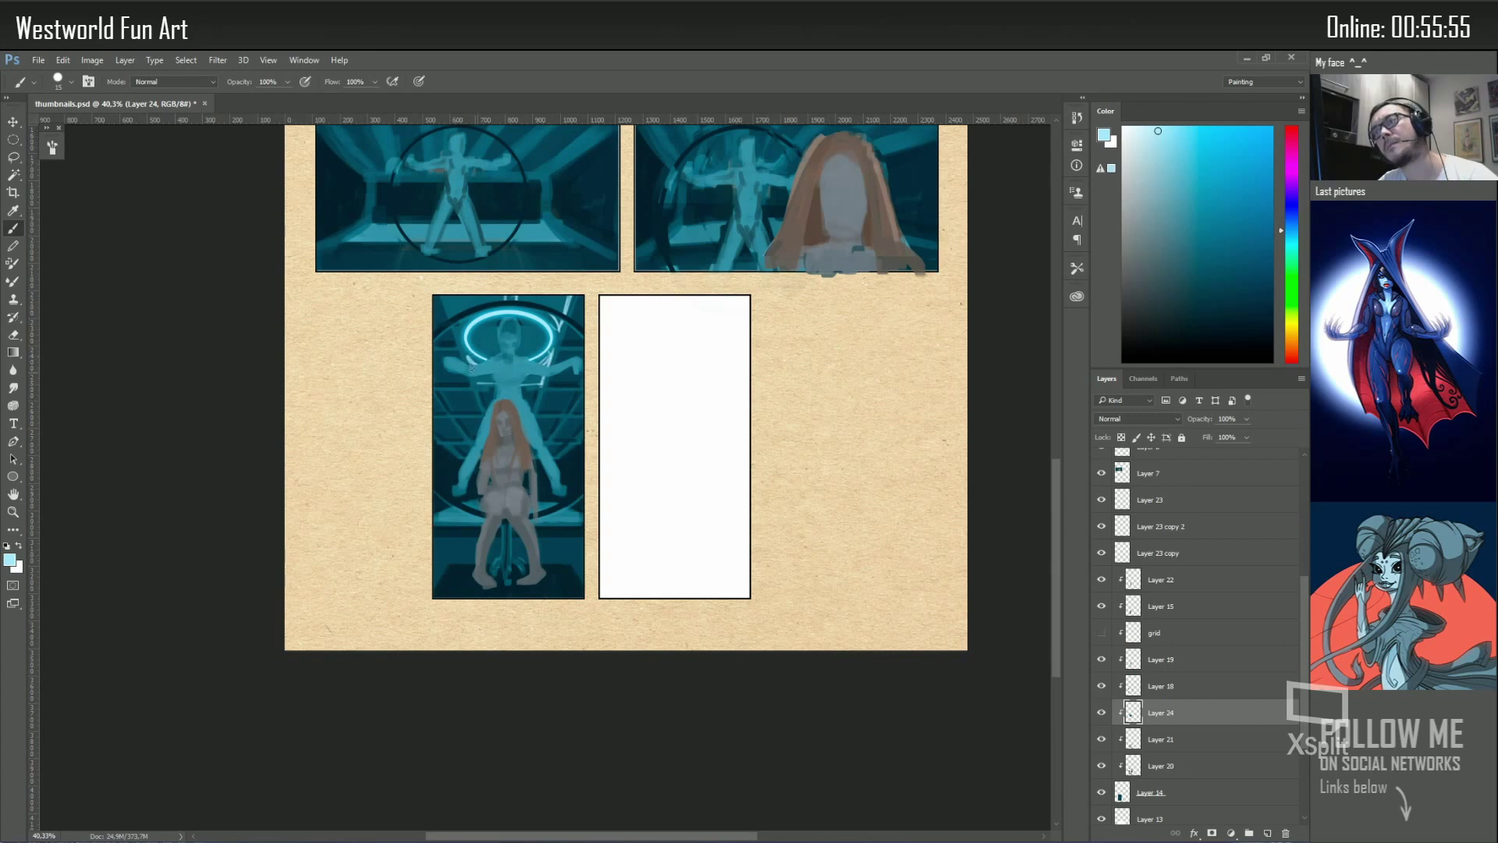
key(shift)
alt+click(567, 332)
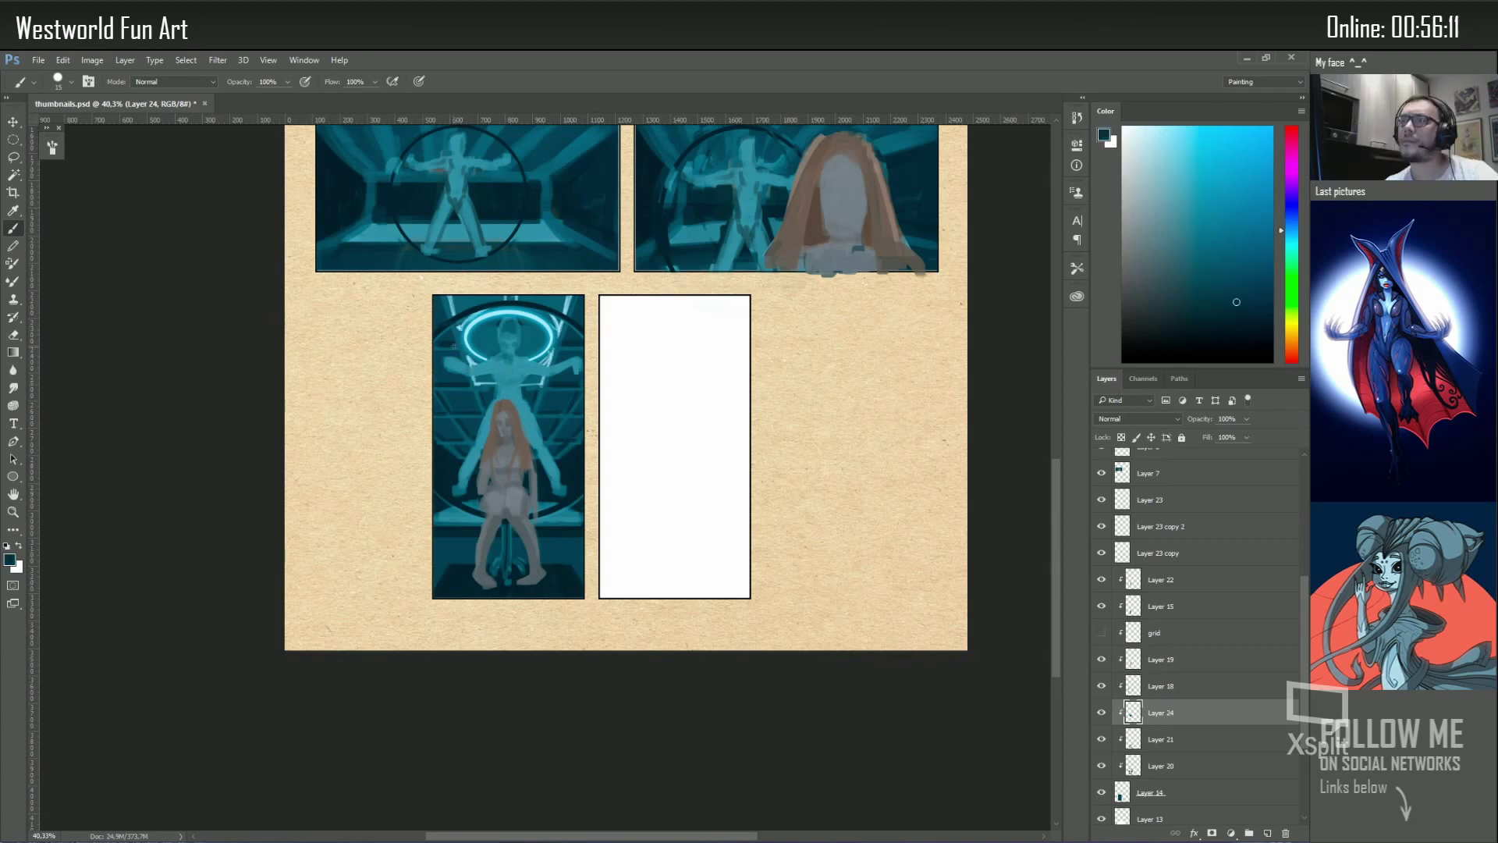
alt+click(497, 385)
Paint dark teal on Layer 22 with a larger brush, then light cyan on Layer 19
alt+click(501, 354)
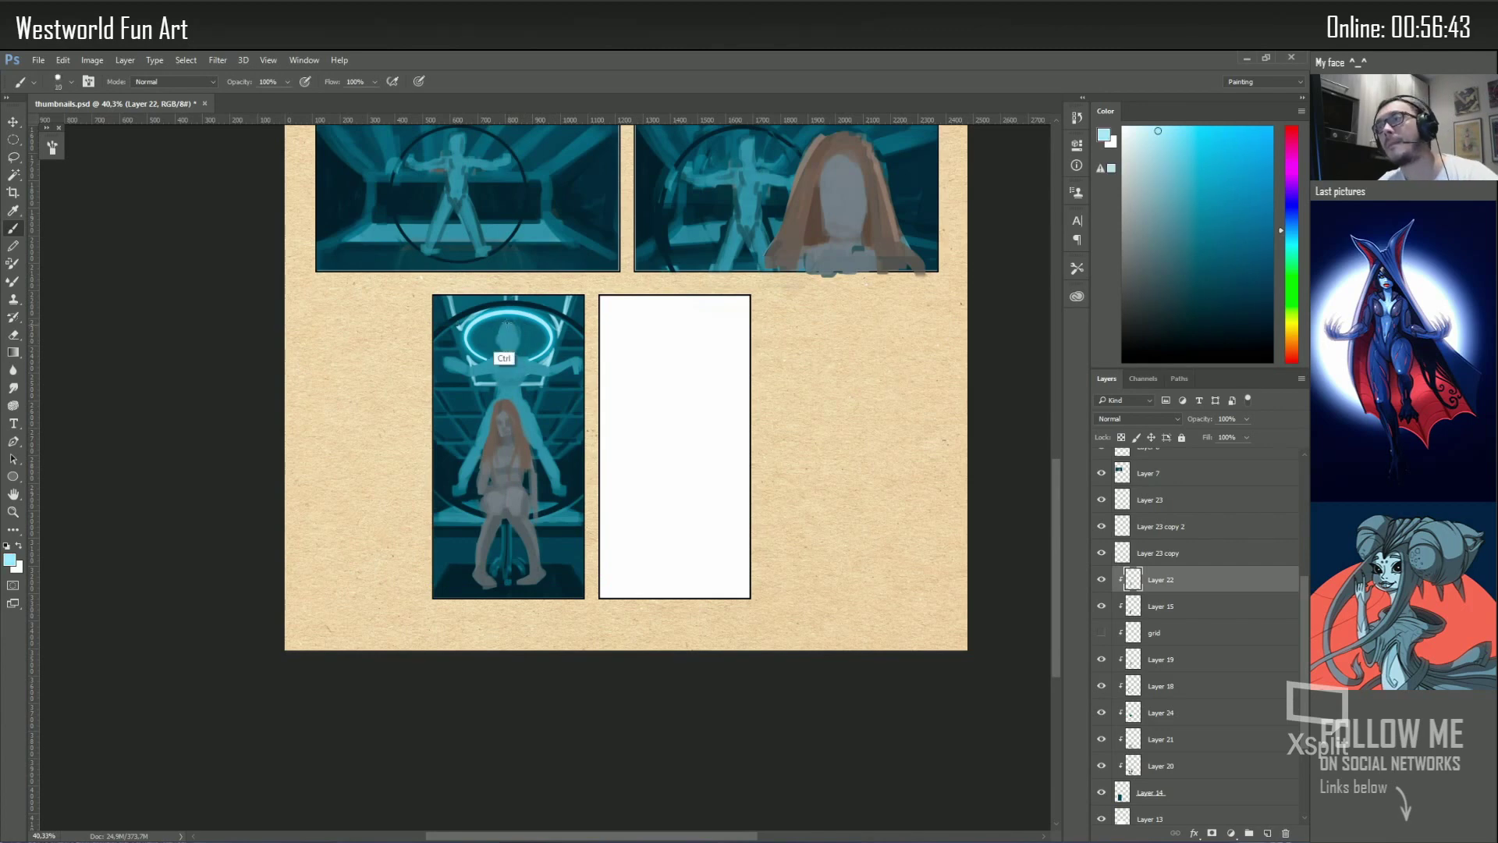
alt+click(511, 394)
key(bracketright)
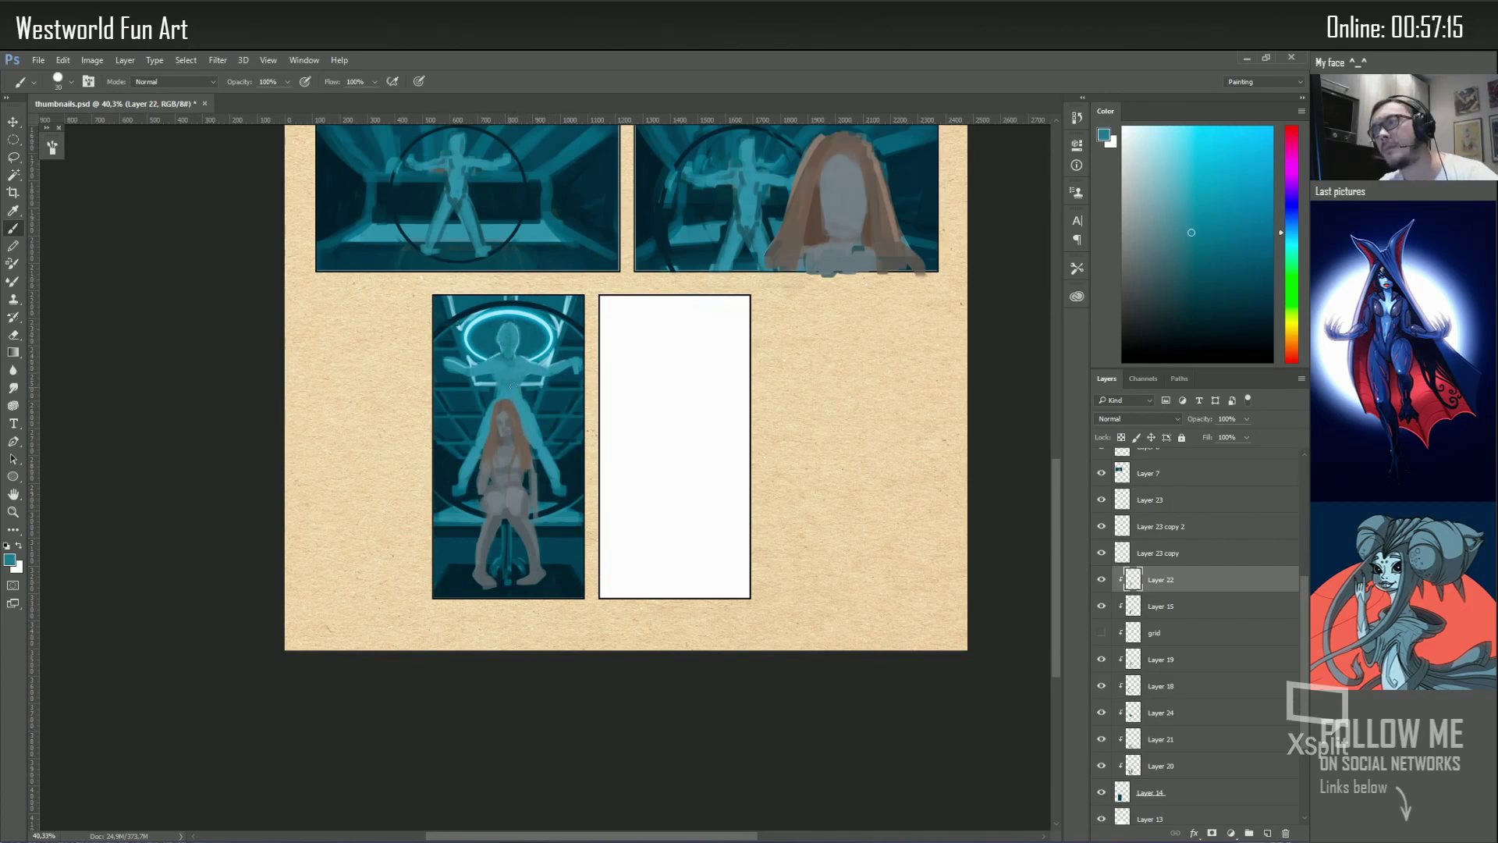
alt+click(579, 323)
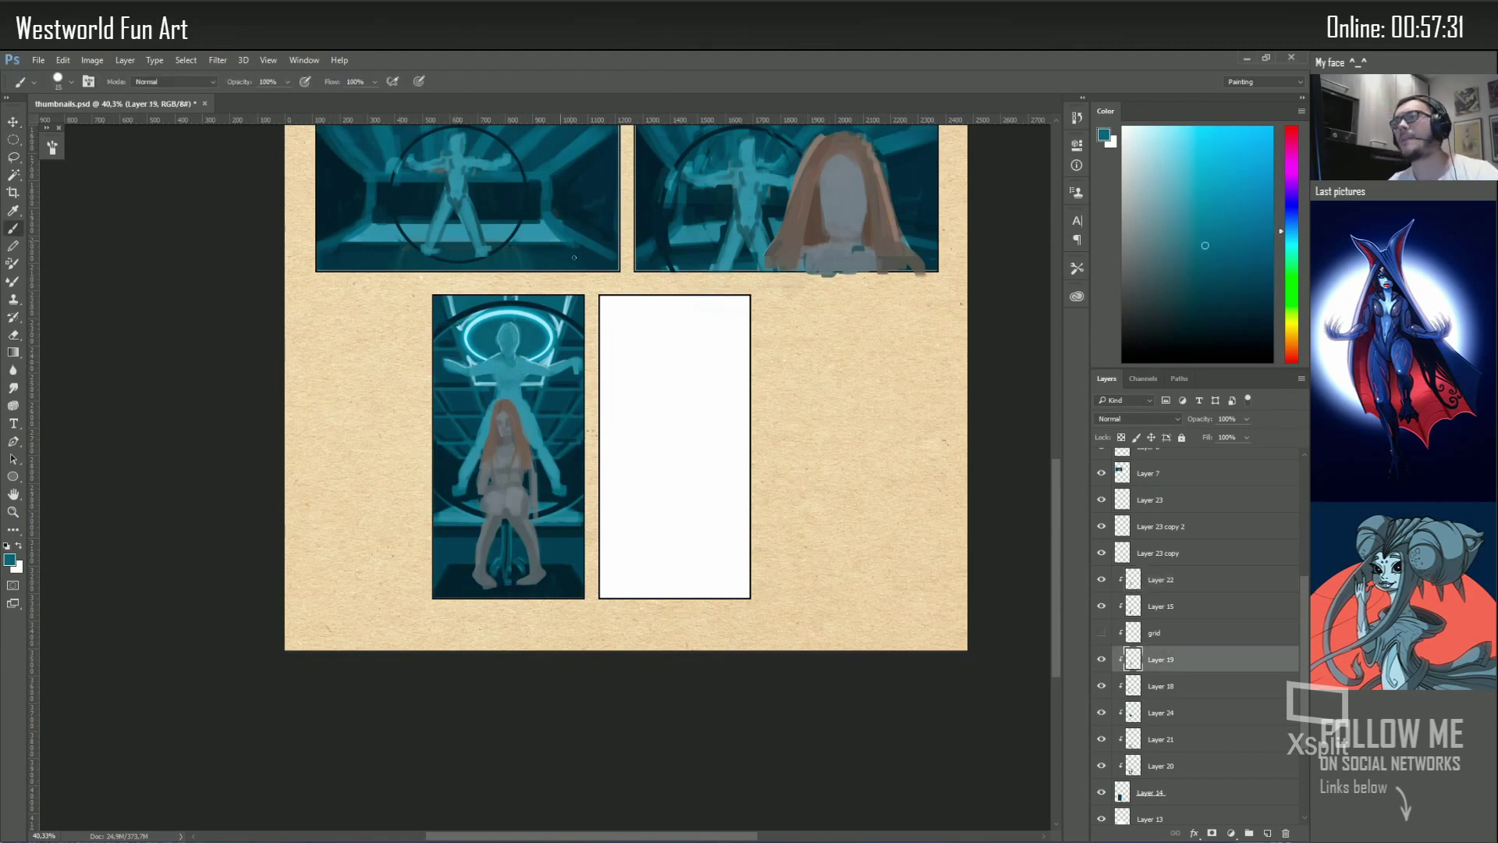
alt+click(473, 370)
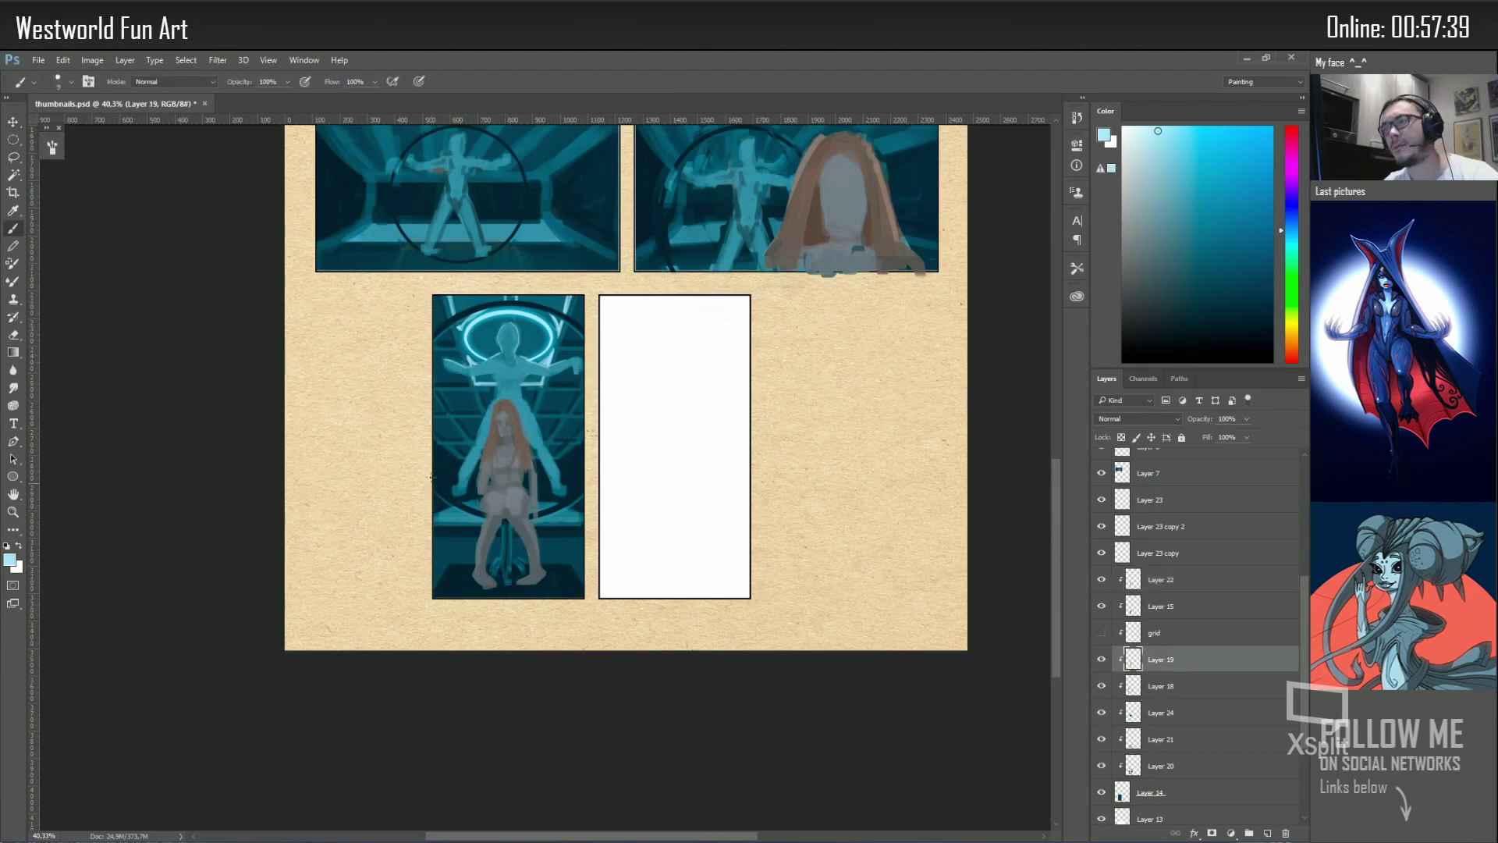
Select the thumbnail's painting layers, Layers 14–23, and group them
shift+click(1149, 500)
key(ctrl+g)
double_click(1149, 657)
Name the new group Sketch
text(Skjel)
key(BackSpace)
key(BackSpace)
key(BackSpace)
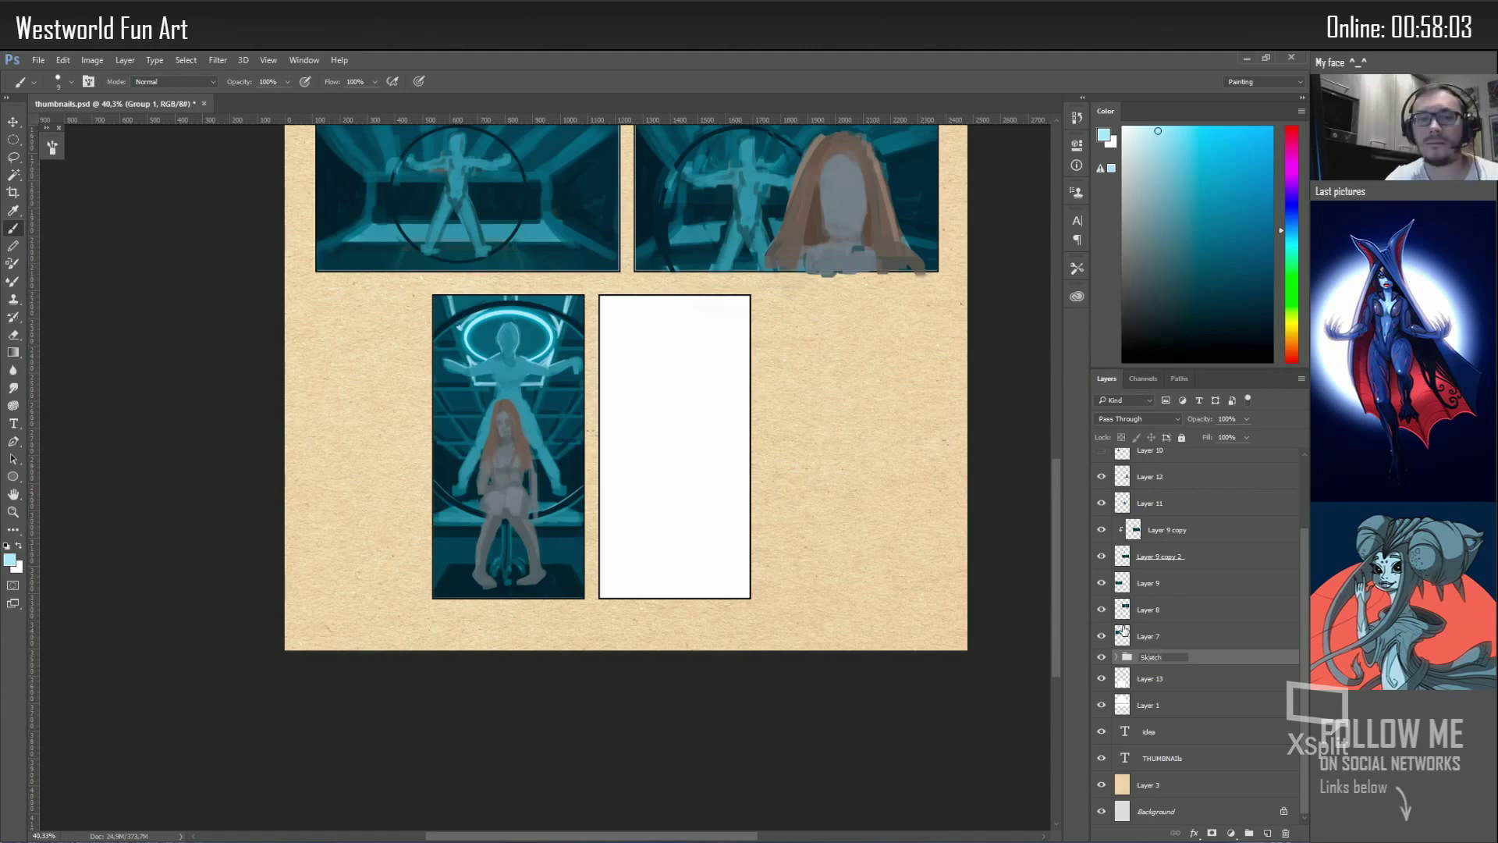
text(etch)
key(Return)
key(v)
Duplicate the Sketch group into a new document, crop it to the thumbnail, and enlarge it
right_click(1151, 657)
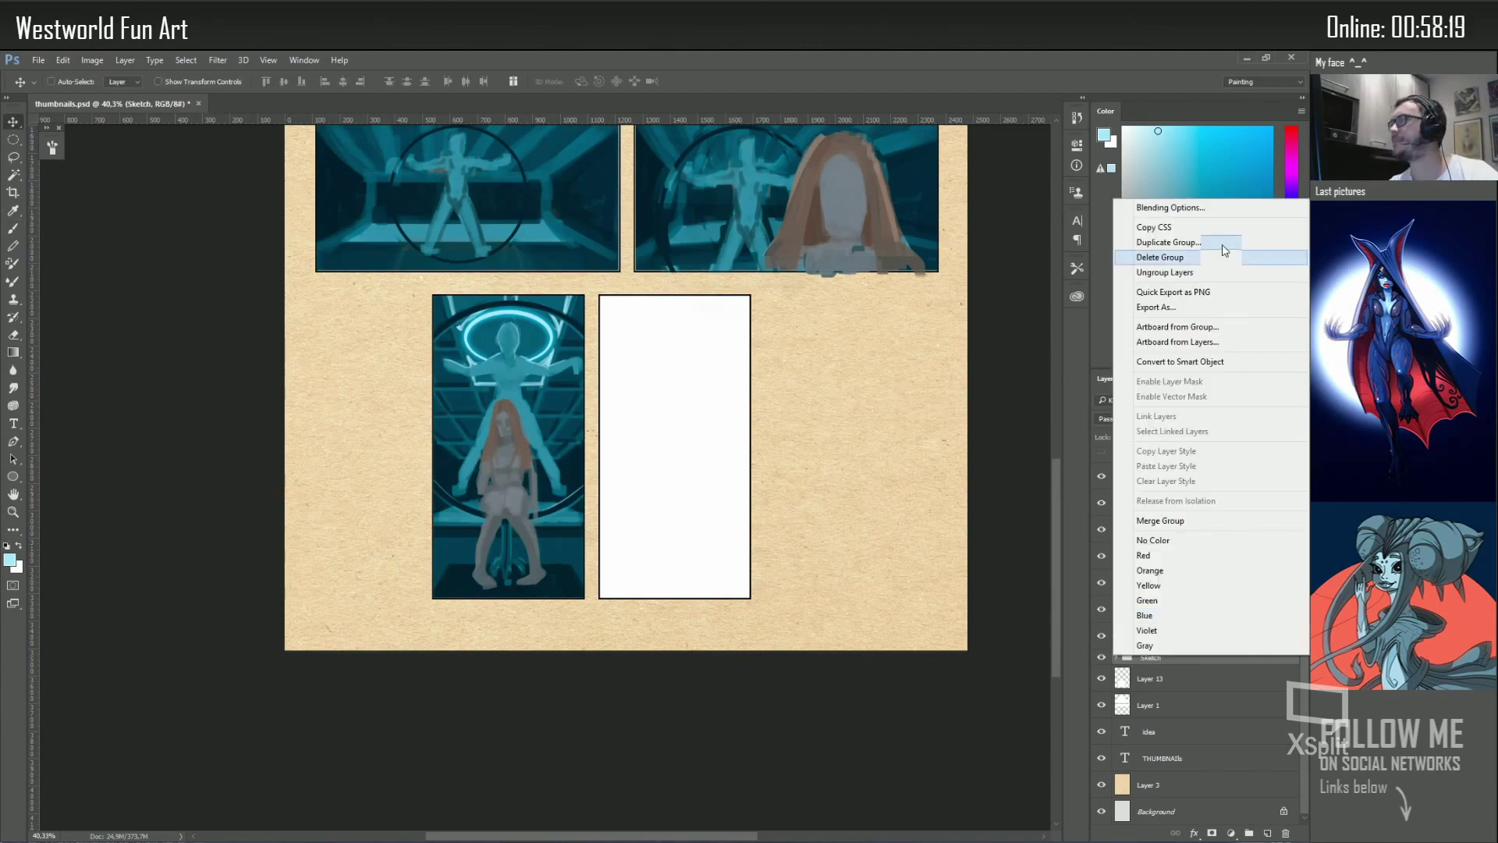
click(1176, 241)
drag(534, 451, 597, 225)
click(92, 60)
click(144, 200)
key(ctrl+alt+i)
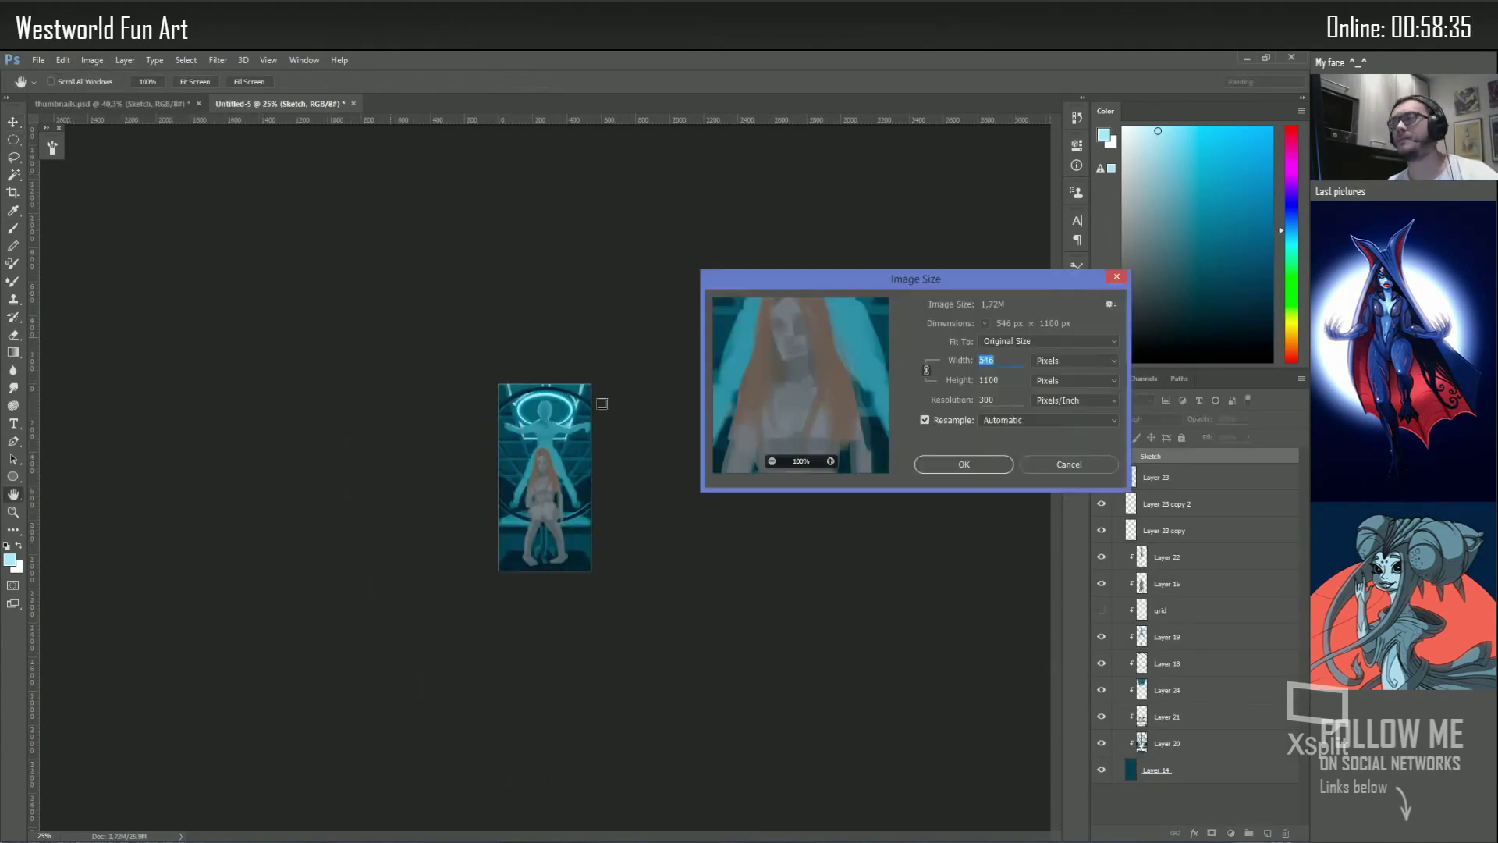
key(Return)
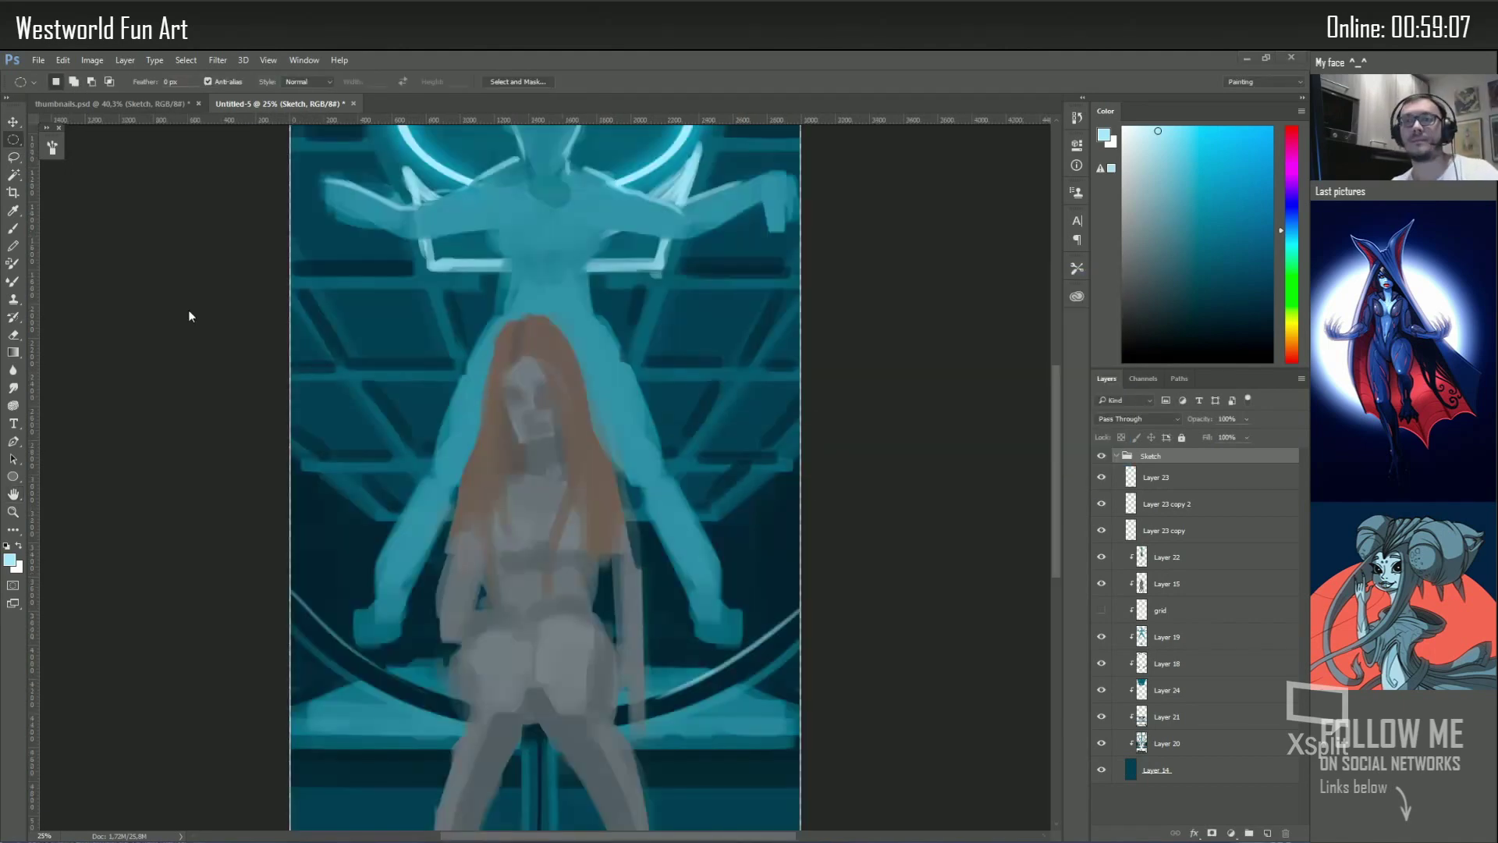
Merge a copy of the Sketch group into one layer and save as 01.psd
key(z)
key(ctrl+0)
click(1201, 456)
key(ctrl+j)
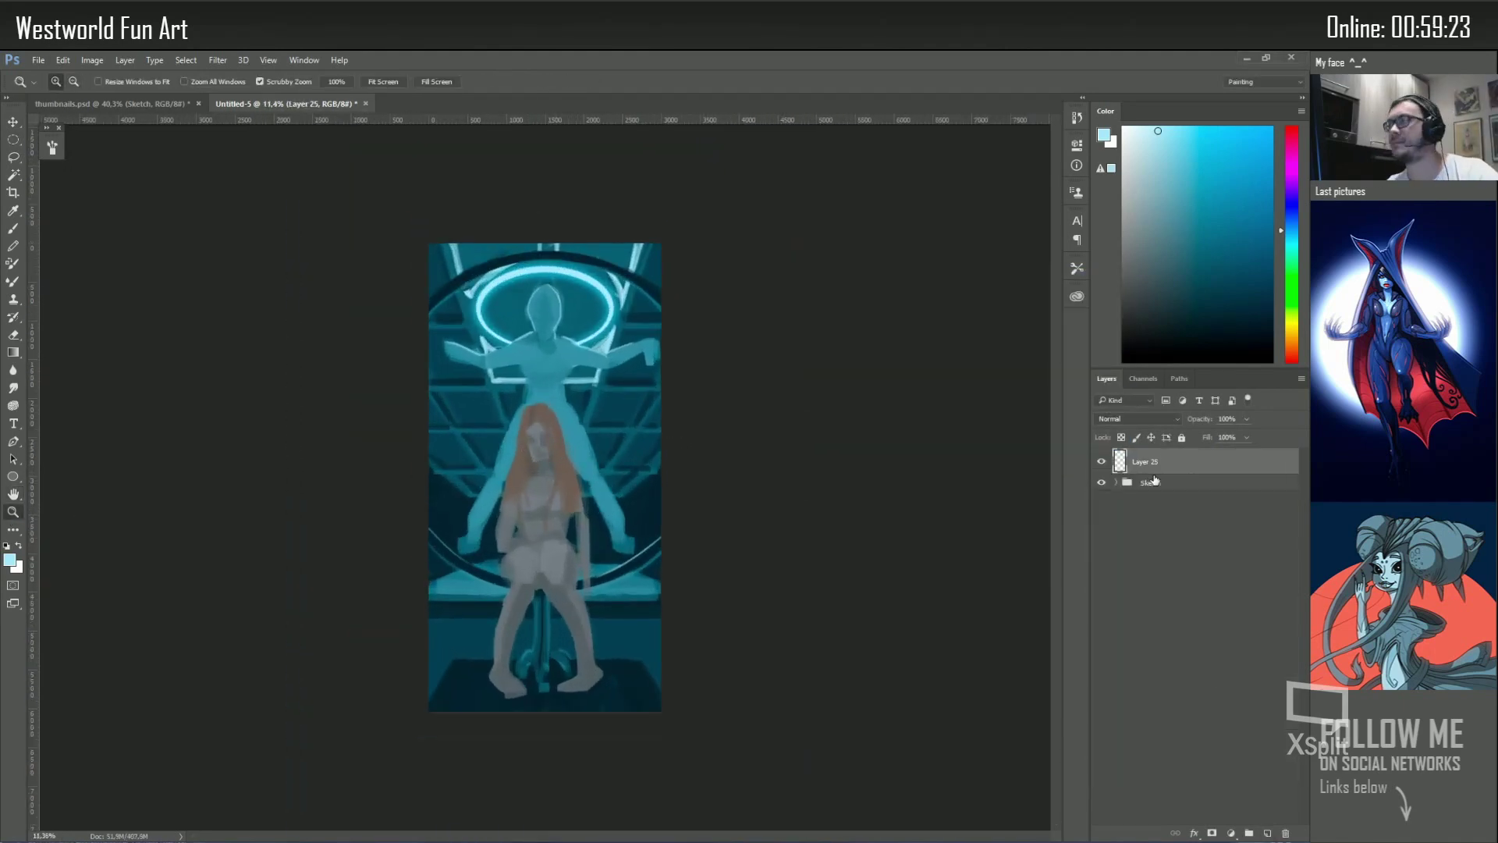
key(ctrl+e)
key(ctrl+shift+alt+n)
key(ctrl+s)
Confirm the save and add a dark teal fill layer at 60% opacity
click(1231, 285)
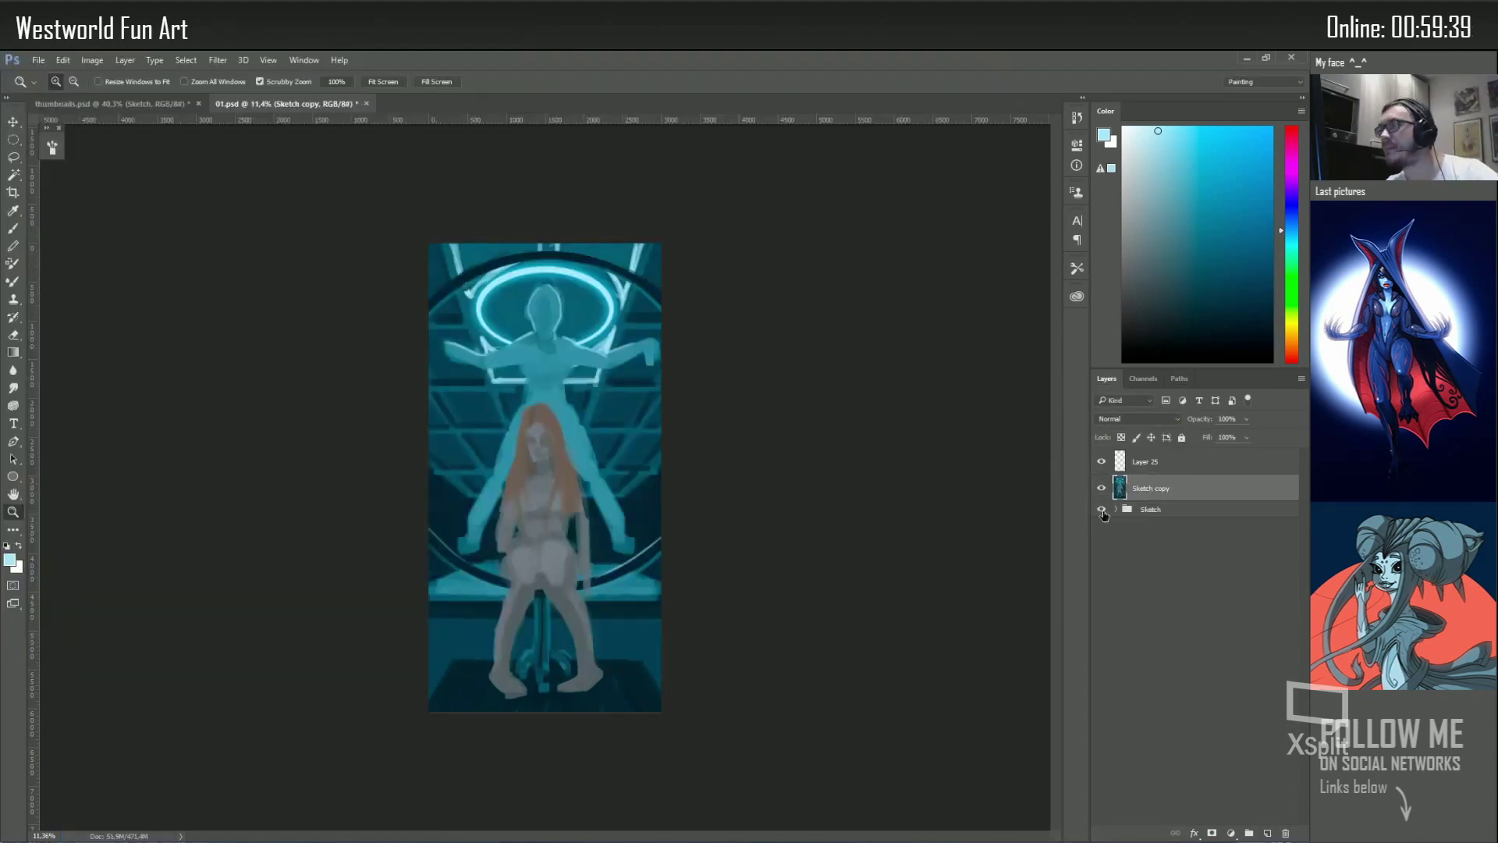
key(v)
key(ctrl+shift+alt+n)
key(alt+BackSpace)
key(6)
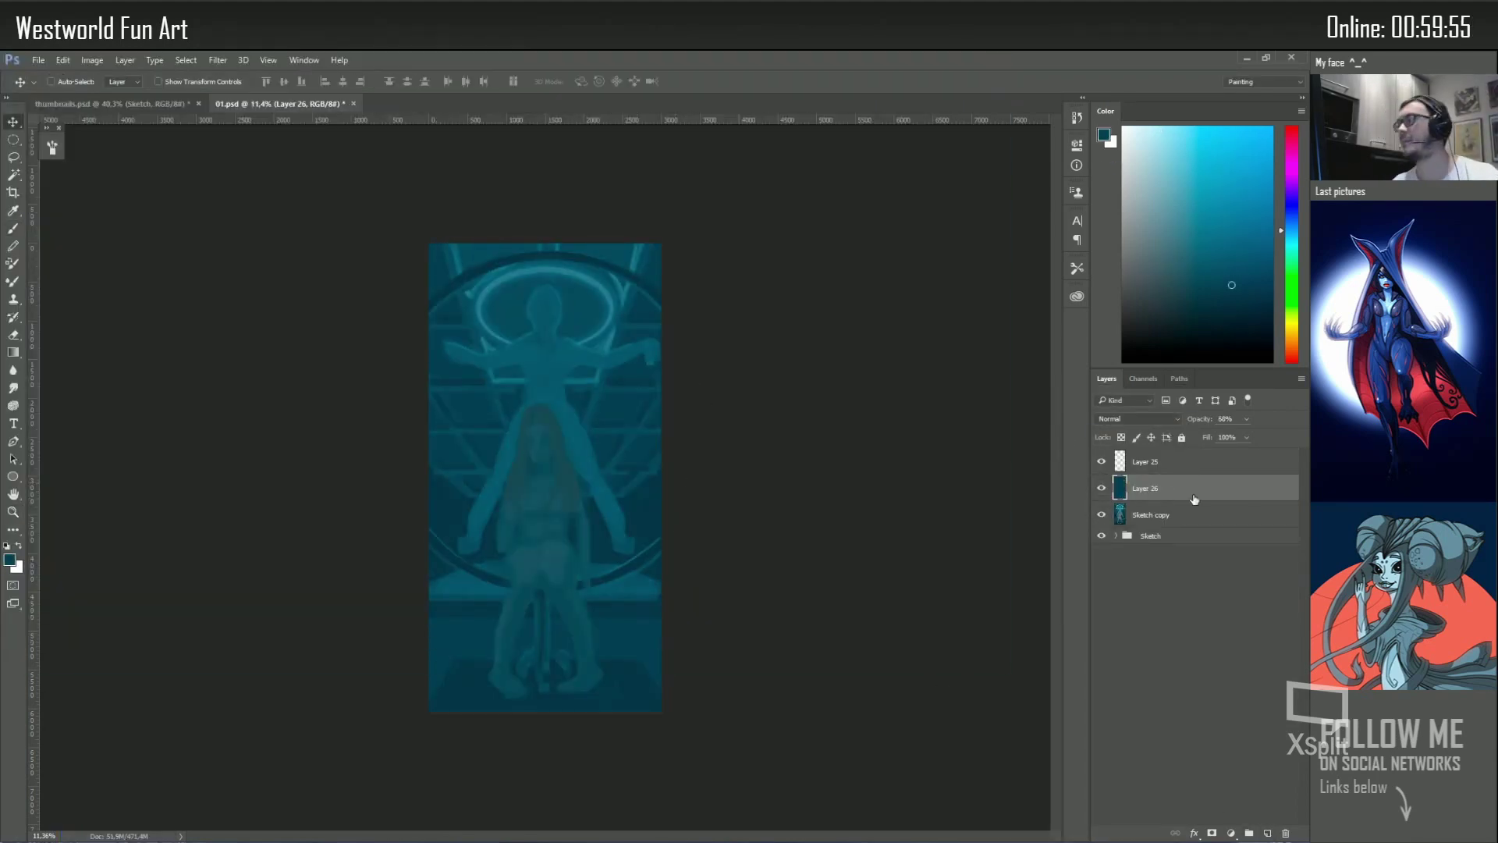
Paste the perspective guide lines into 01.psd and scale them across the canvas
key(ctrl+shift+alt+n)
key(ctrl+Tab)
key(ctrl+o)
key(Escape)
key(i)
key(ctrl+Tab)
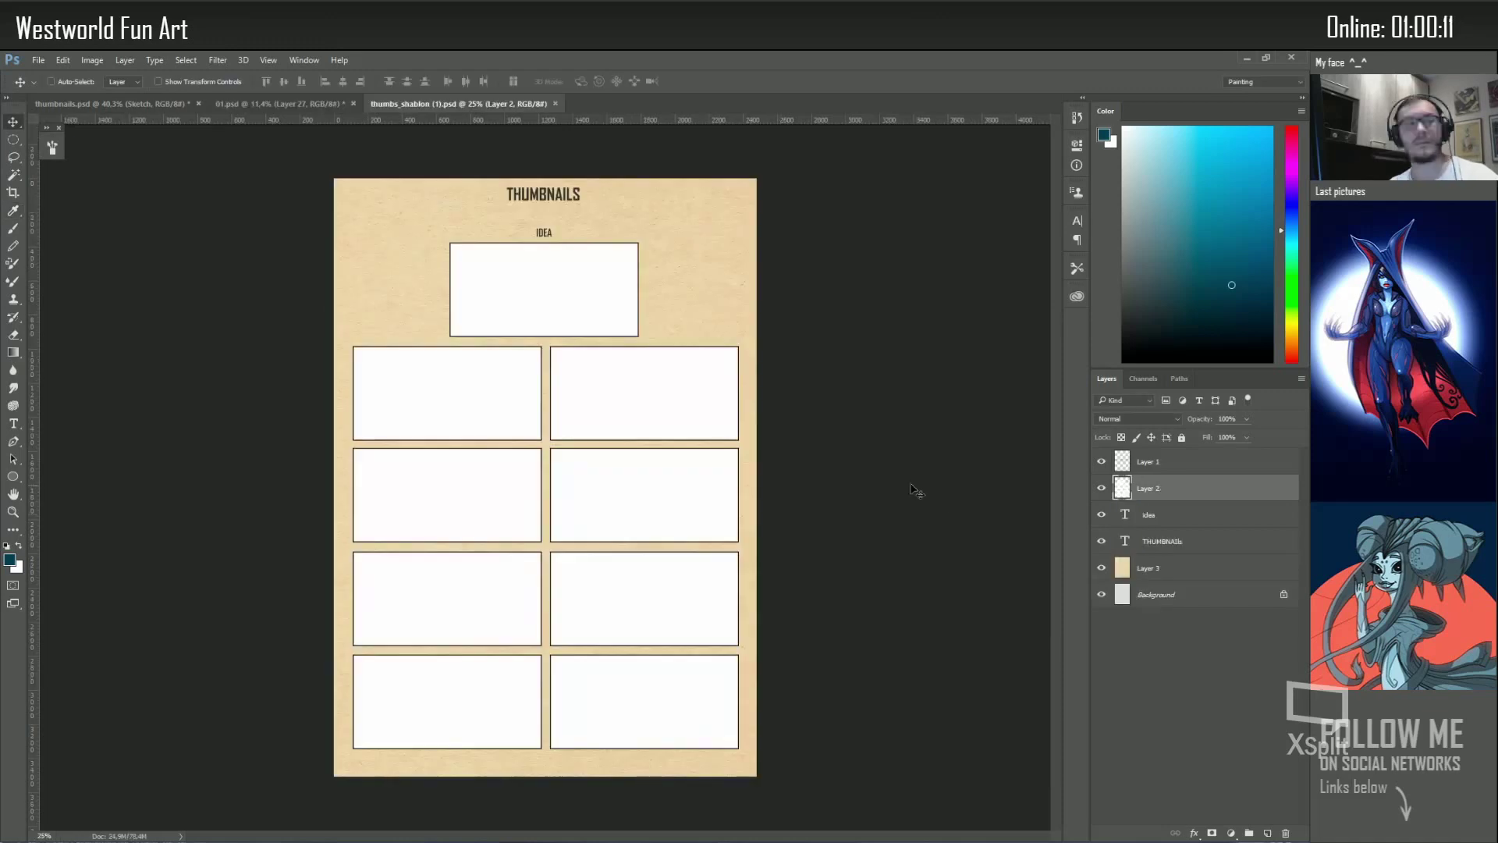
key(ctrl+Tab)
key(ctrl+Tab)
key(v)
drag(697, 351, 579, 585)
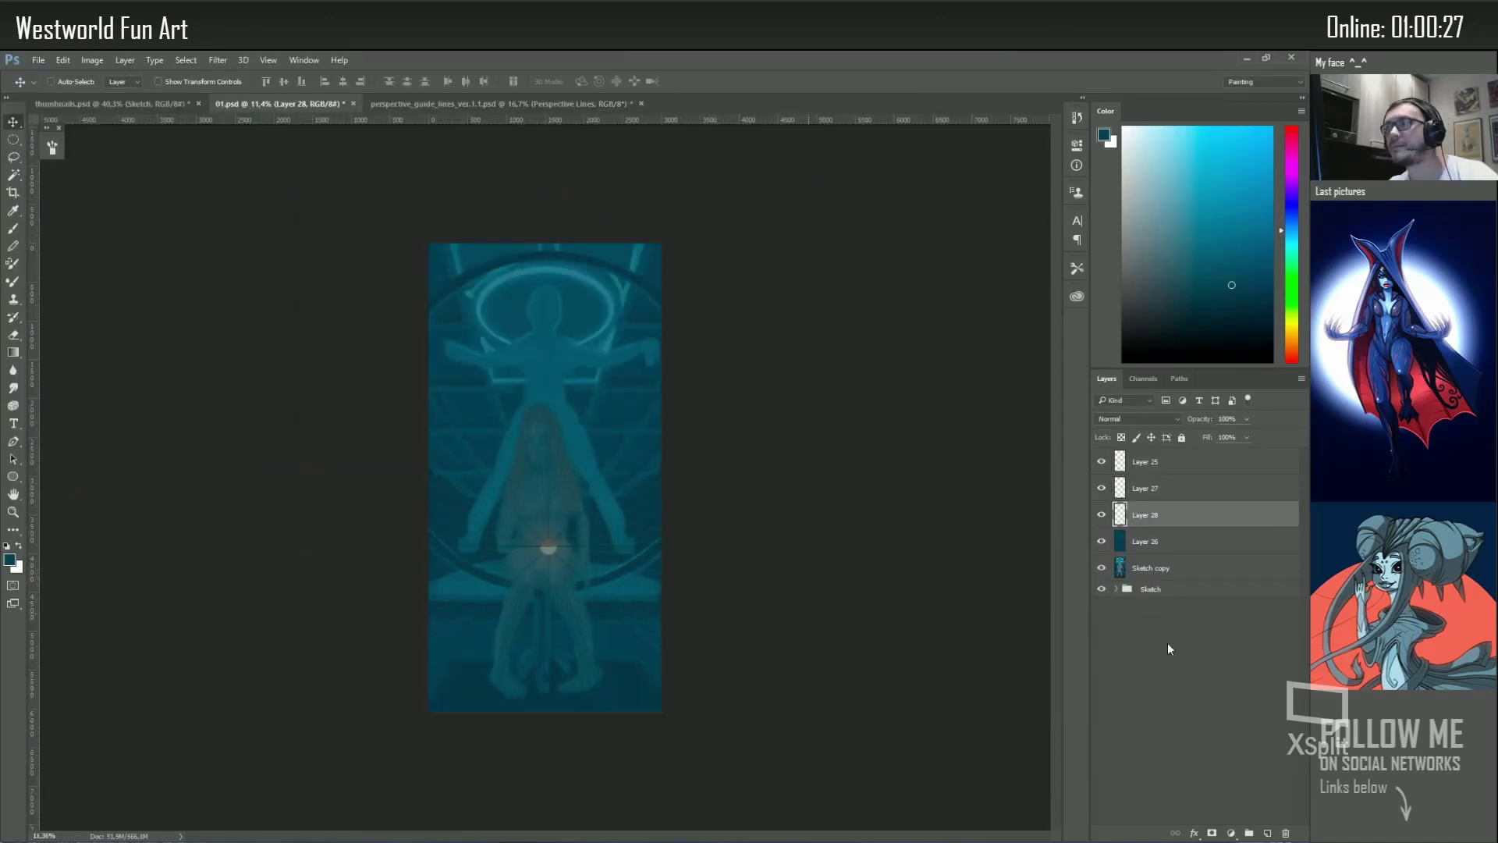
key(ctrl+t)
drag(358, 261, 167, 147)
key(Return)
Duplicate the dark teal fill to the bottom and hide the fill and sketch layers
click(1146, 542)
key(ctrl+j)
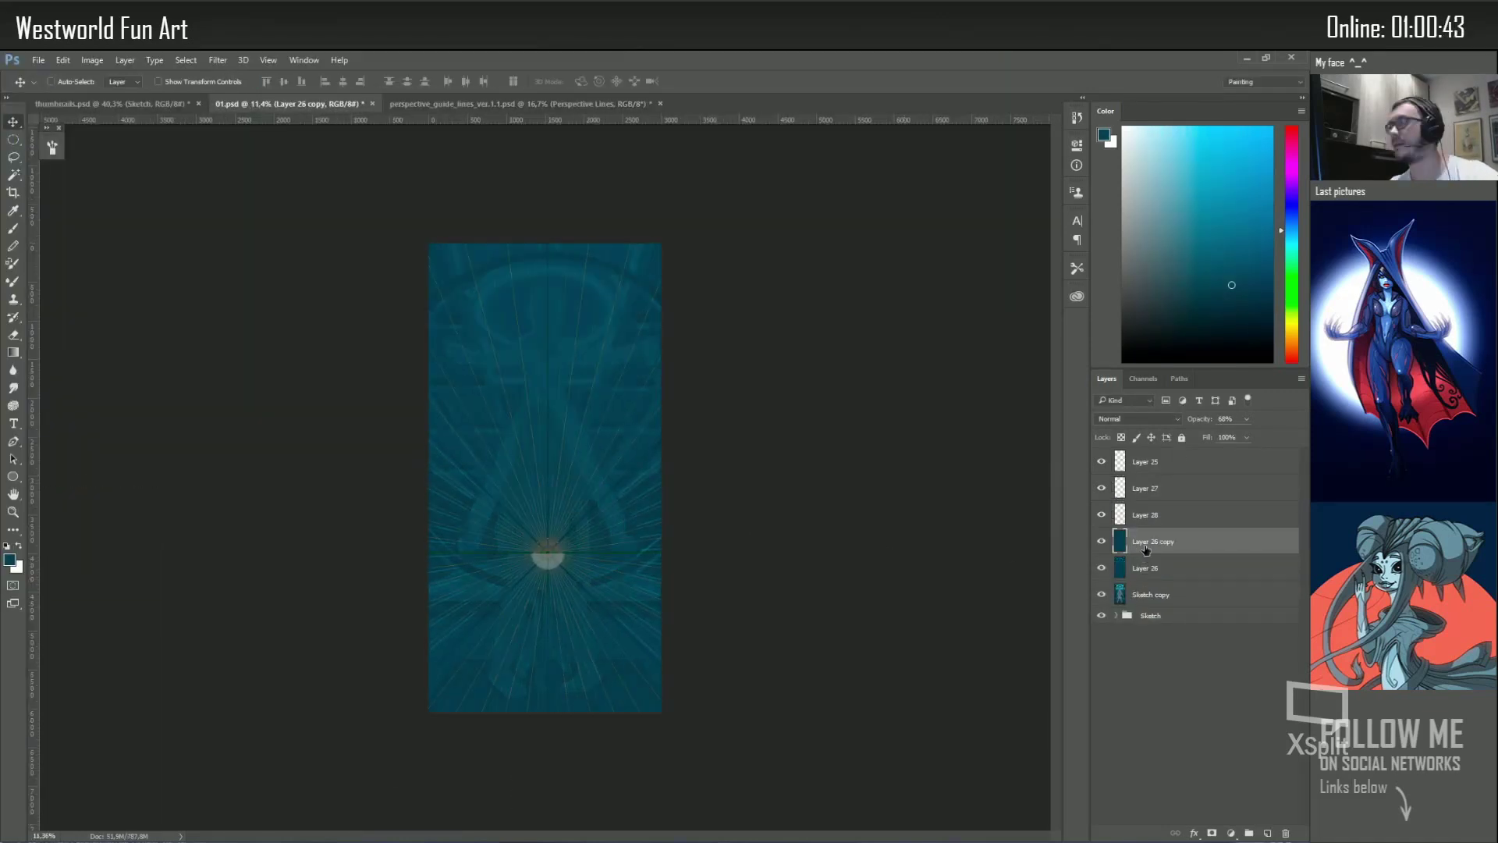
drag(1146, 549, 1146, 616)
ctrl+click(602, 562)
click(1101, 540)
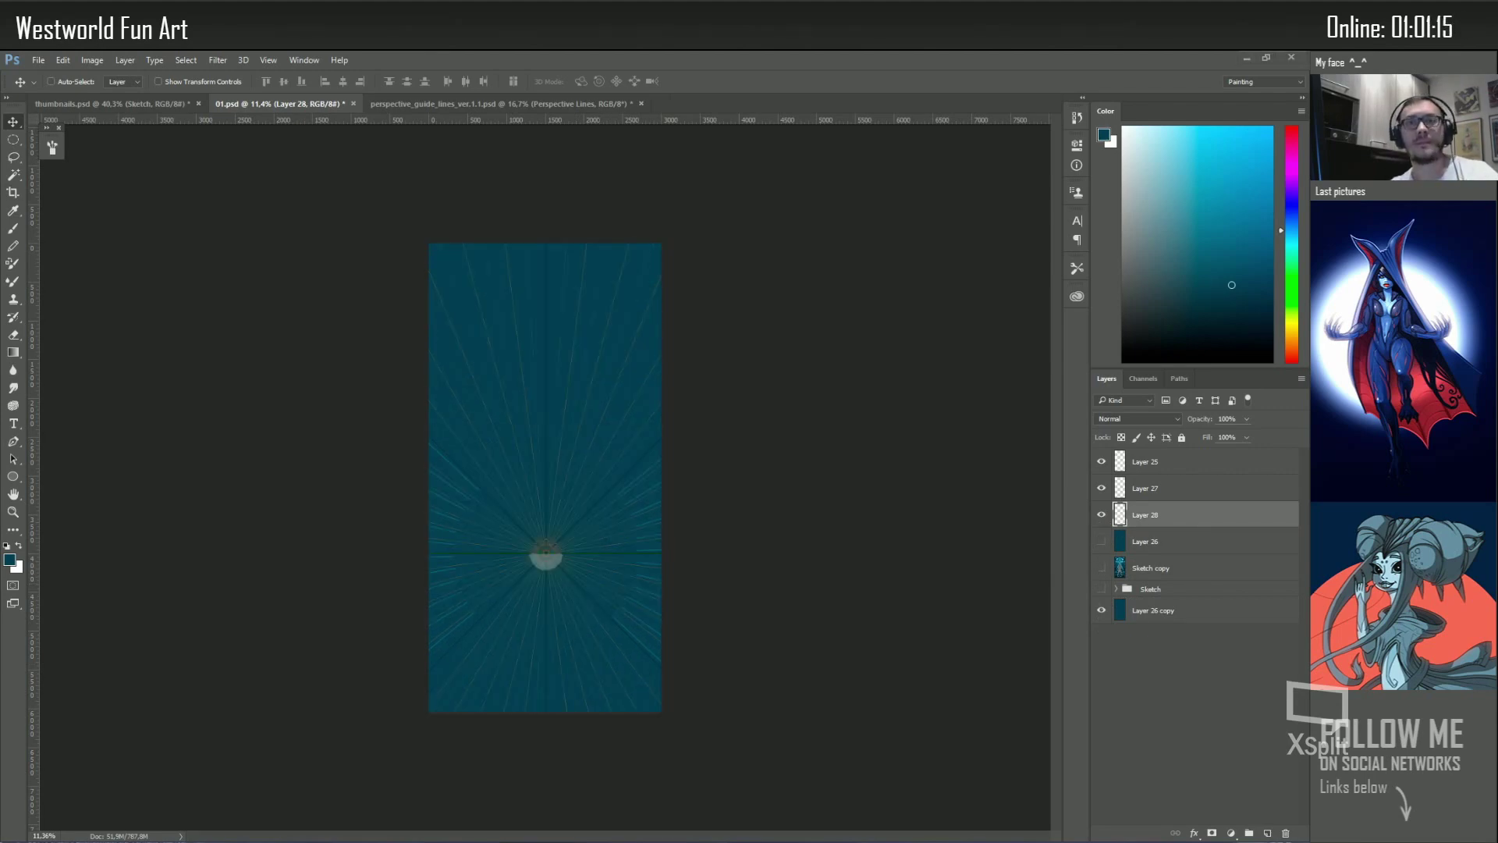
Recolour the perspective lines teal and lower them to 20% opacity
key(ctrl+j)
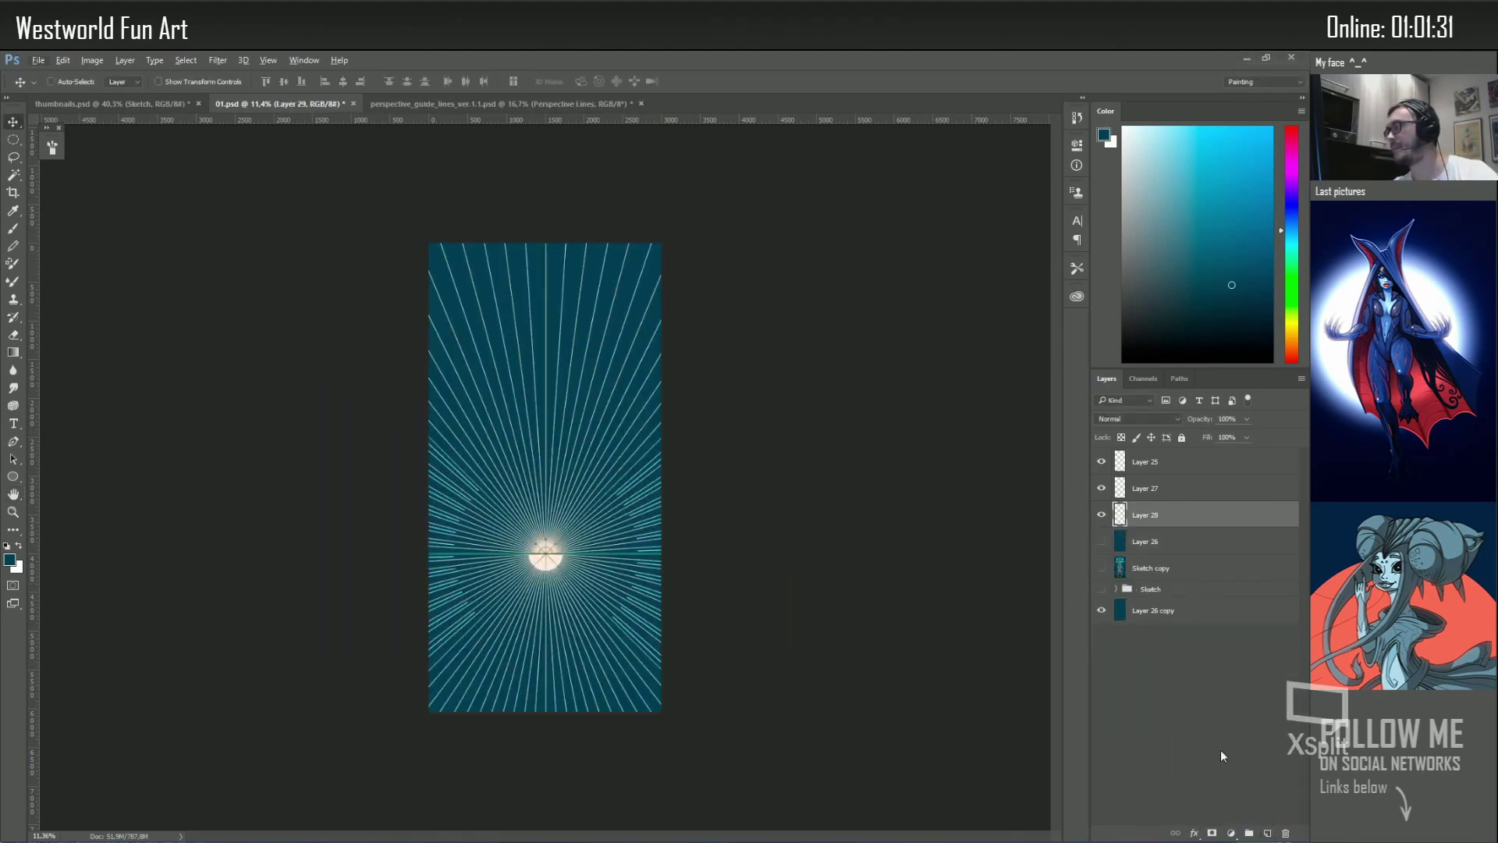
key(ctrl+shift+n)
key(alt+BackSpace)
key(ctrl+alt+g)
key(ctrl+e)
key(2)
Rename the lines layer Grid and set it to Overlay blending
double_click(1155, 514)
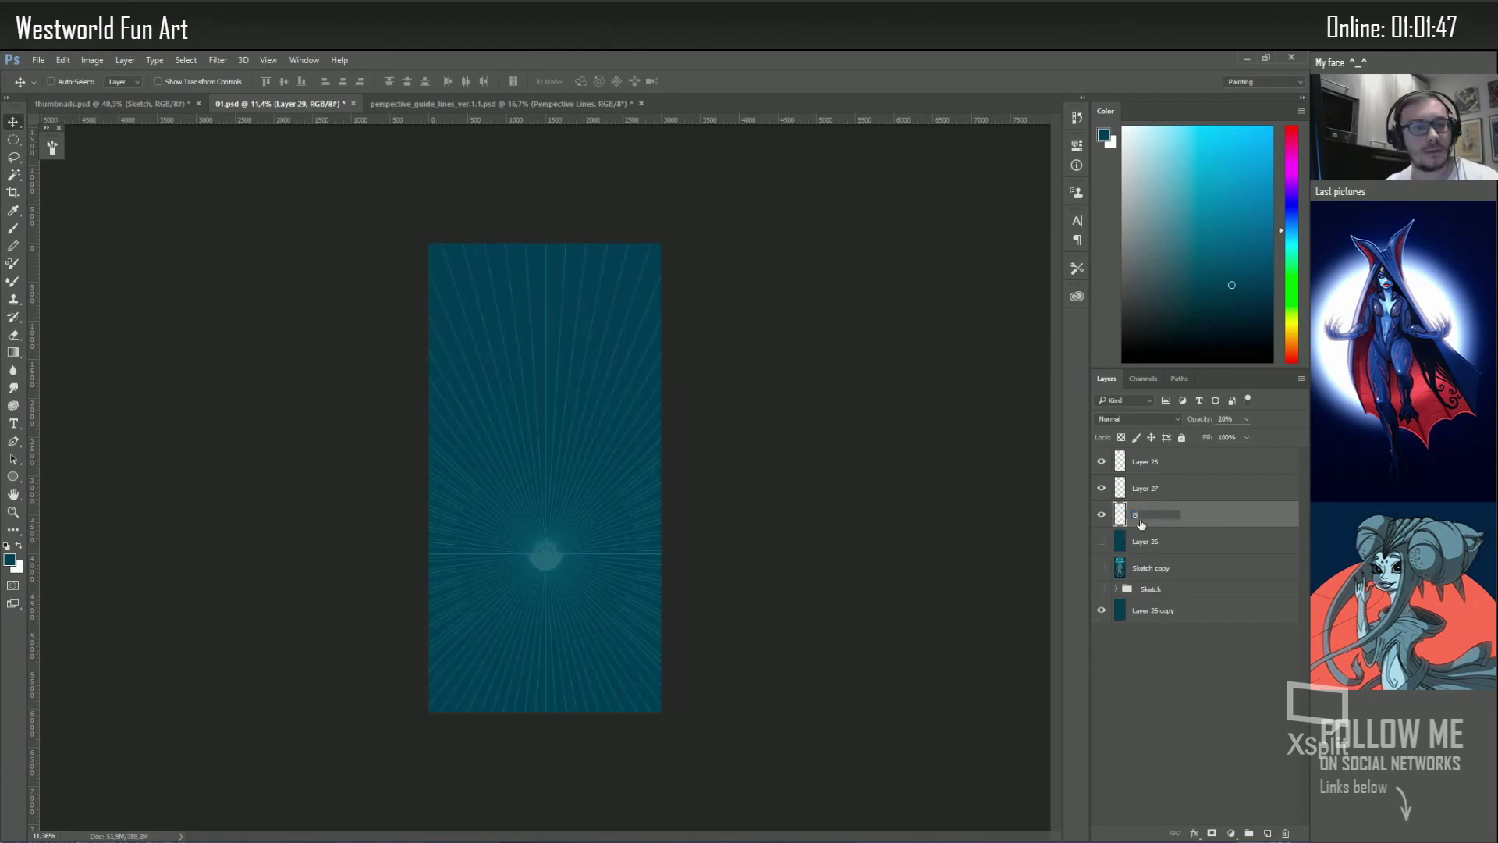
text(Grid)
key(ctrl+shift+bracketright)
click(1101, 488)
key(Delete)
click(1101, 514)
Remove the empty layers, hide Grid, and show the dark teal fill and Sketch copy
click(1136, 419)
click(1116, 500)
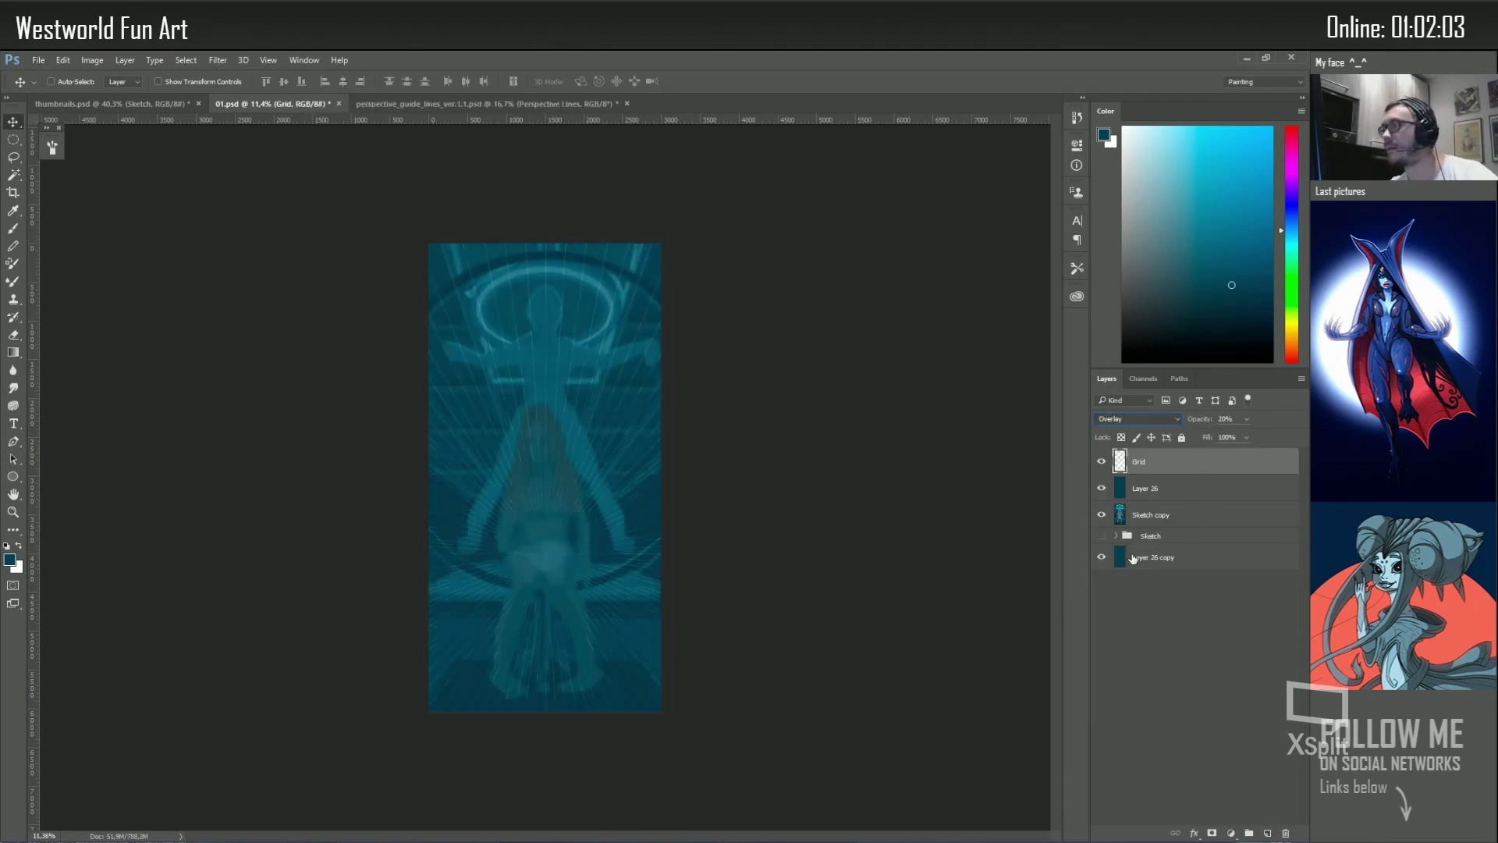
click(1101, 461)
click(1101, 488)
click(1151, 514)
Paint over the standing figure on Sketch copy, sampling light, mid and dark teals from the canvas
key(b)
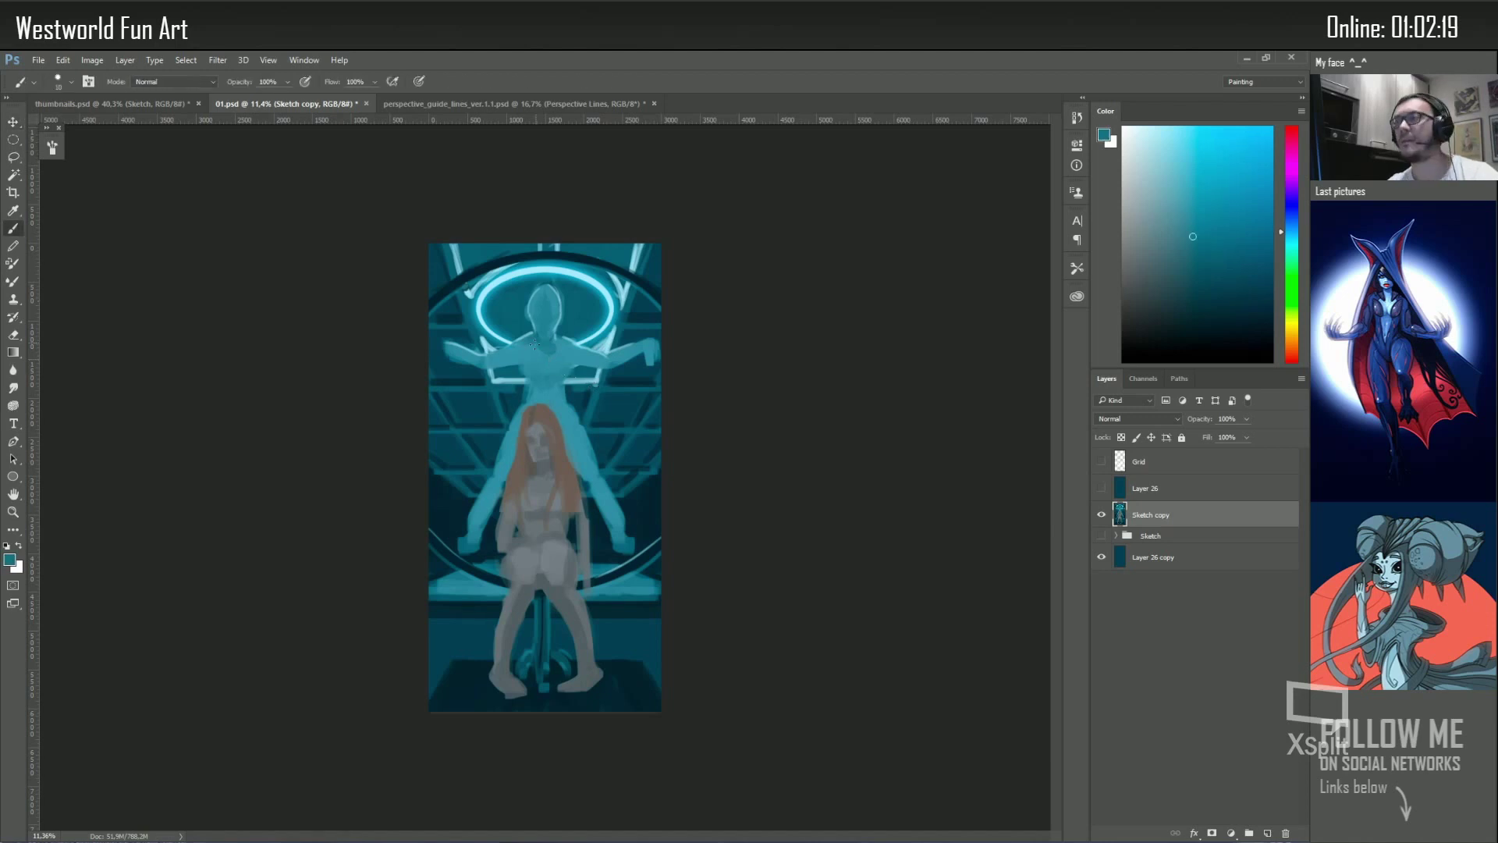
alt+click(555, 363)
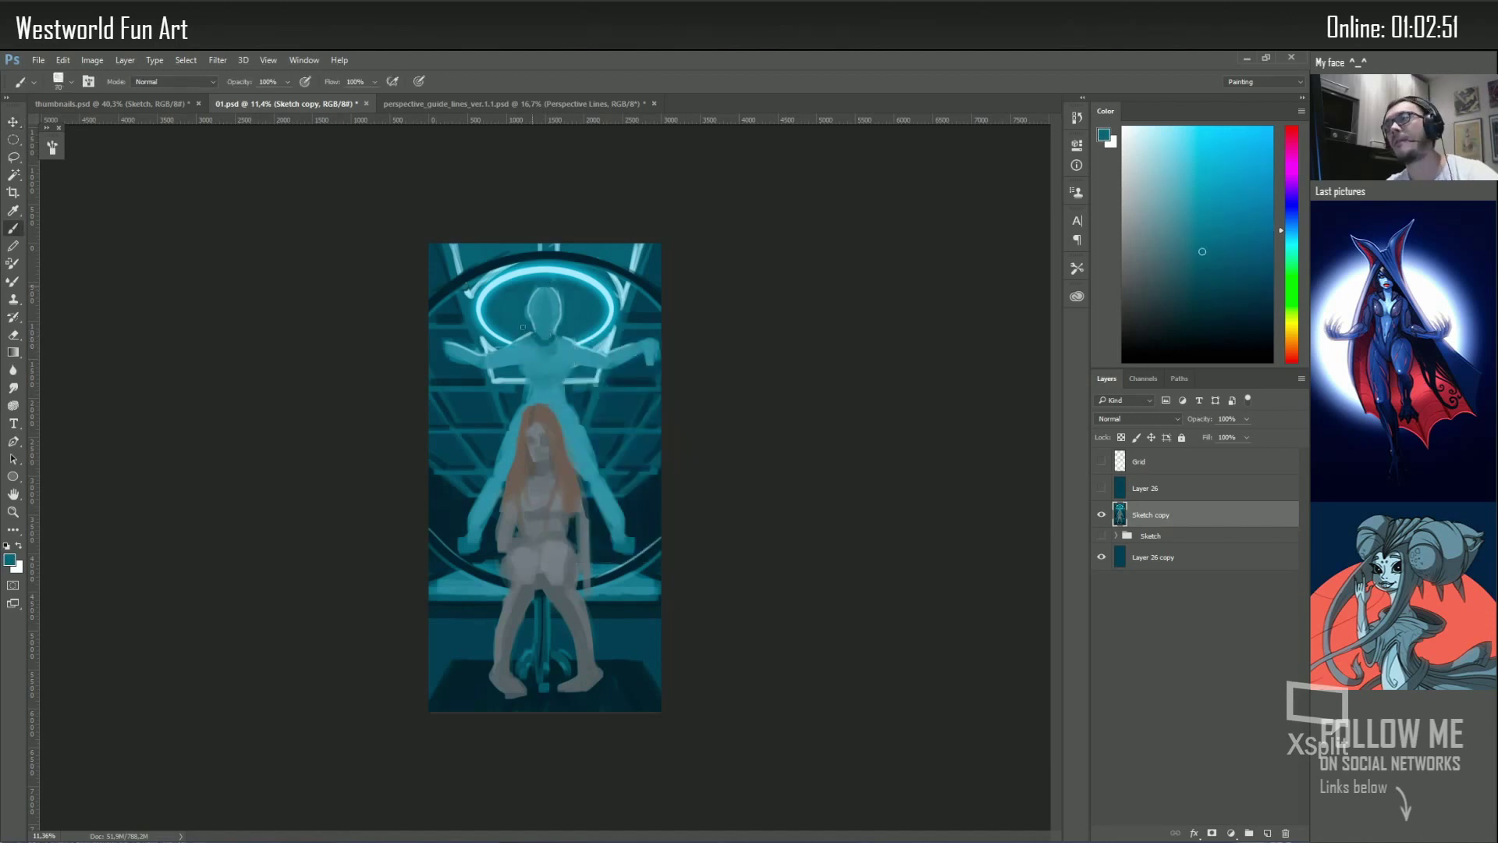
alt+click(524, 373)
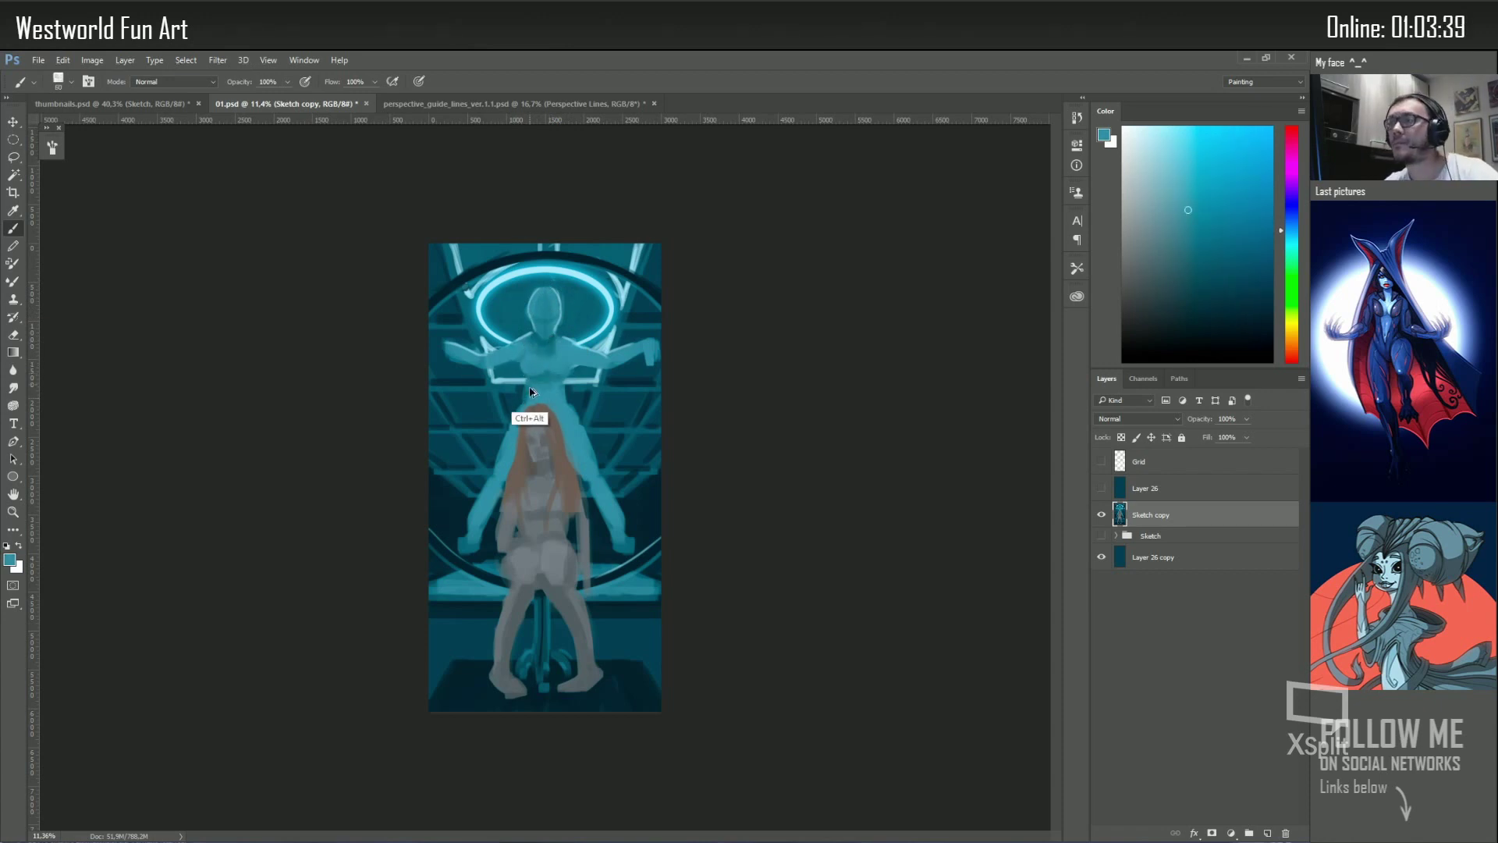
alt+click(500, 497)
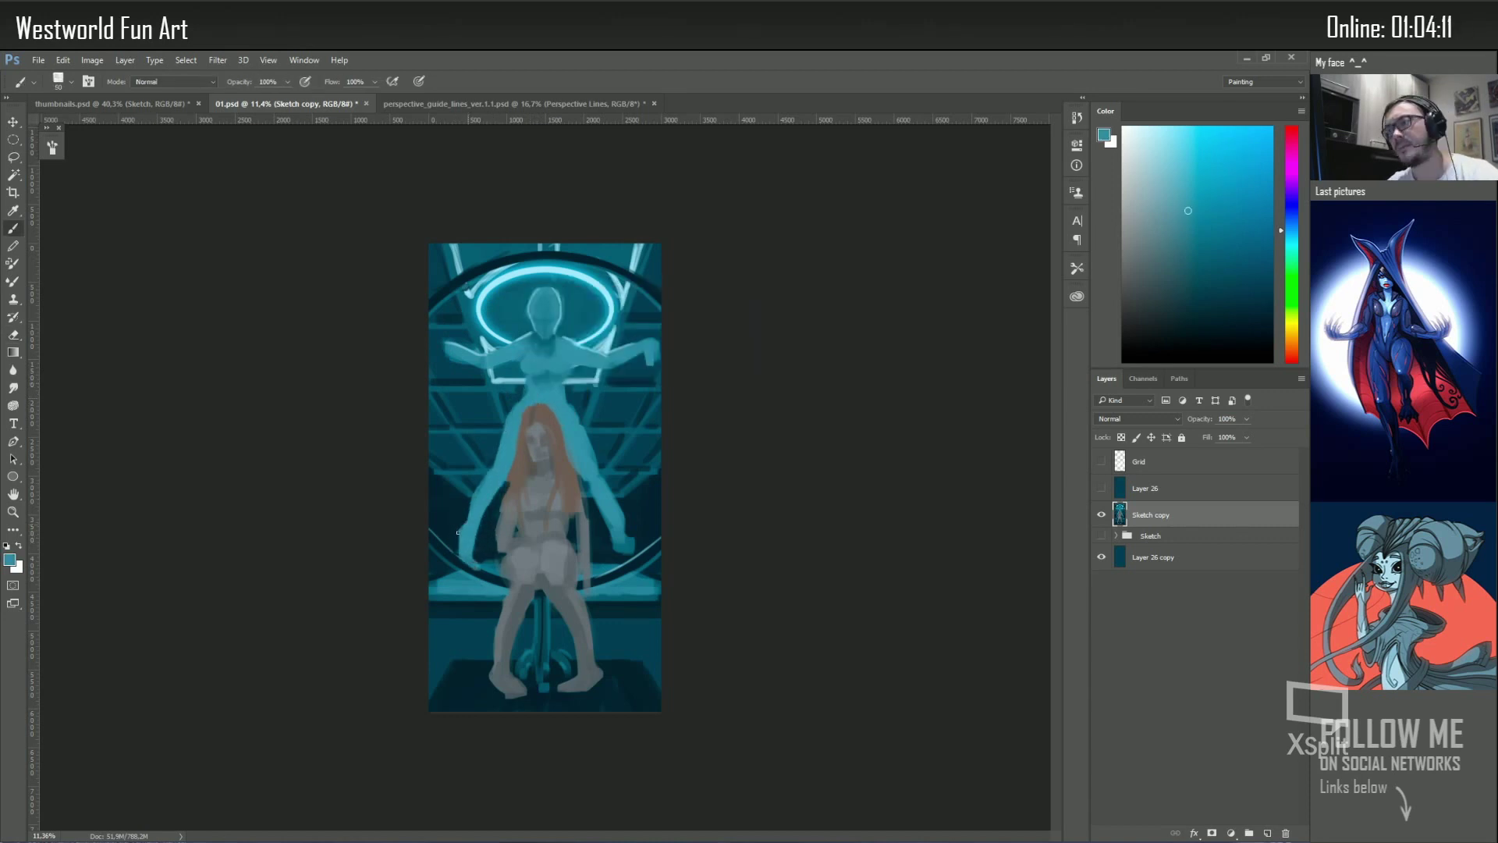
alt+click(462, 559)
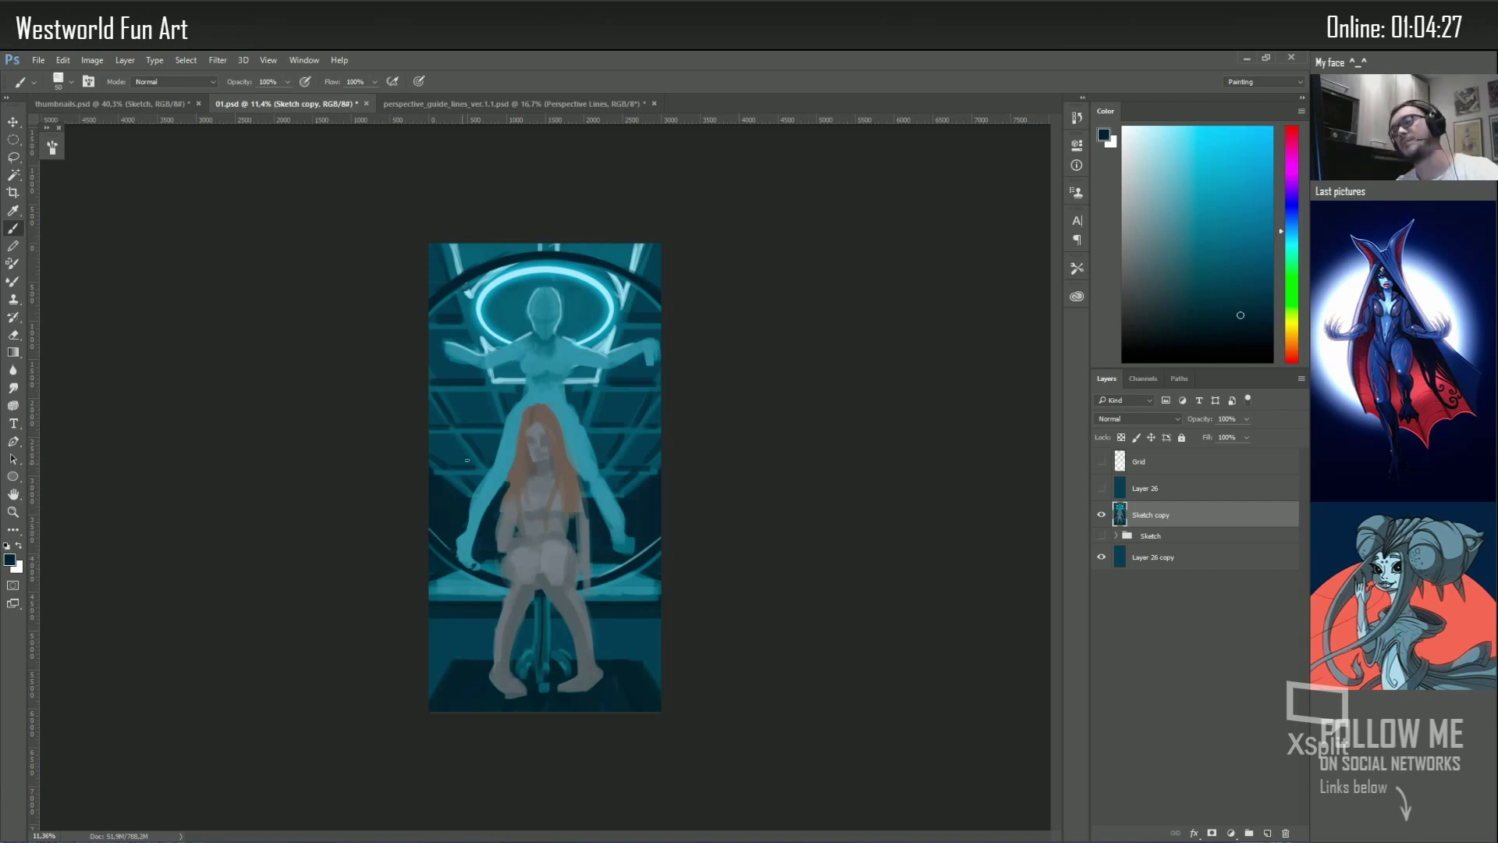
alt+click(548, 345)
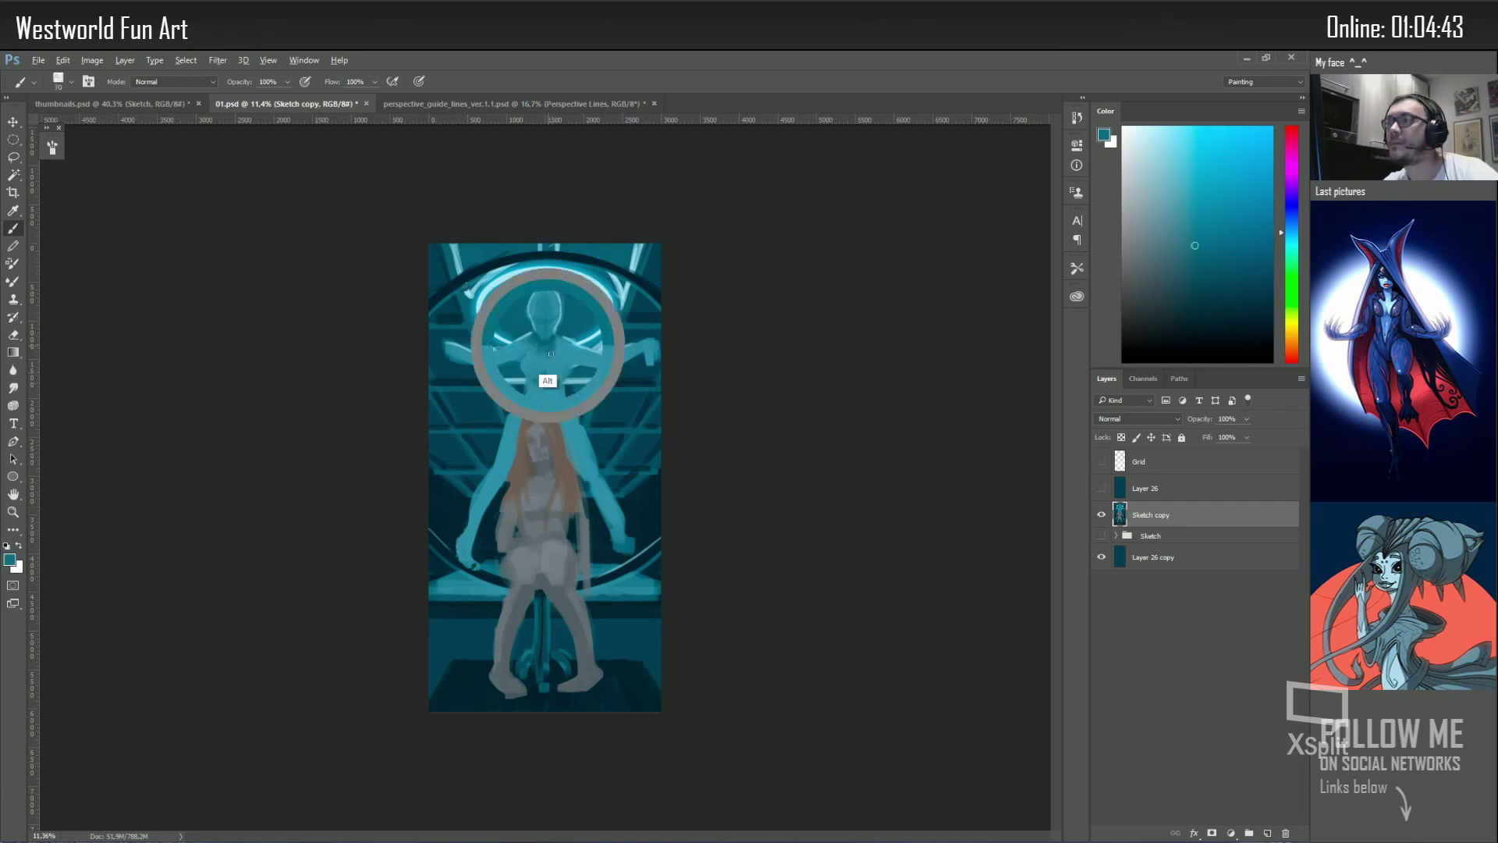
alt+click(562, 326)
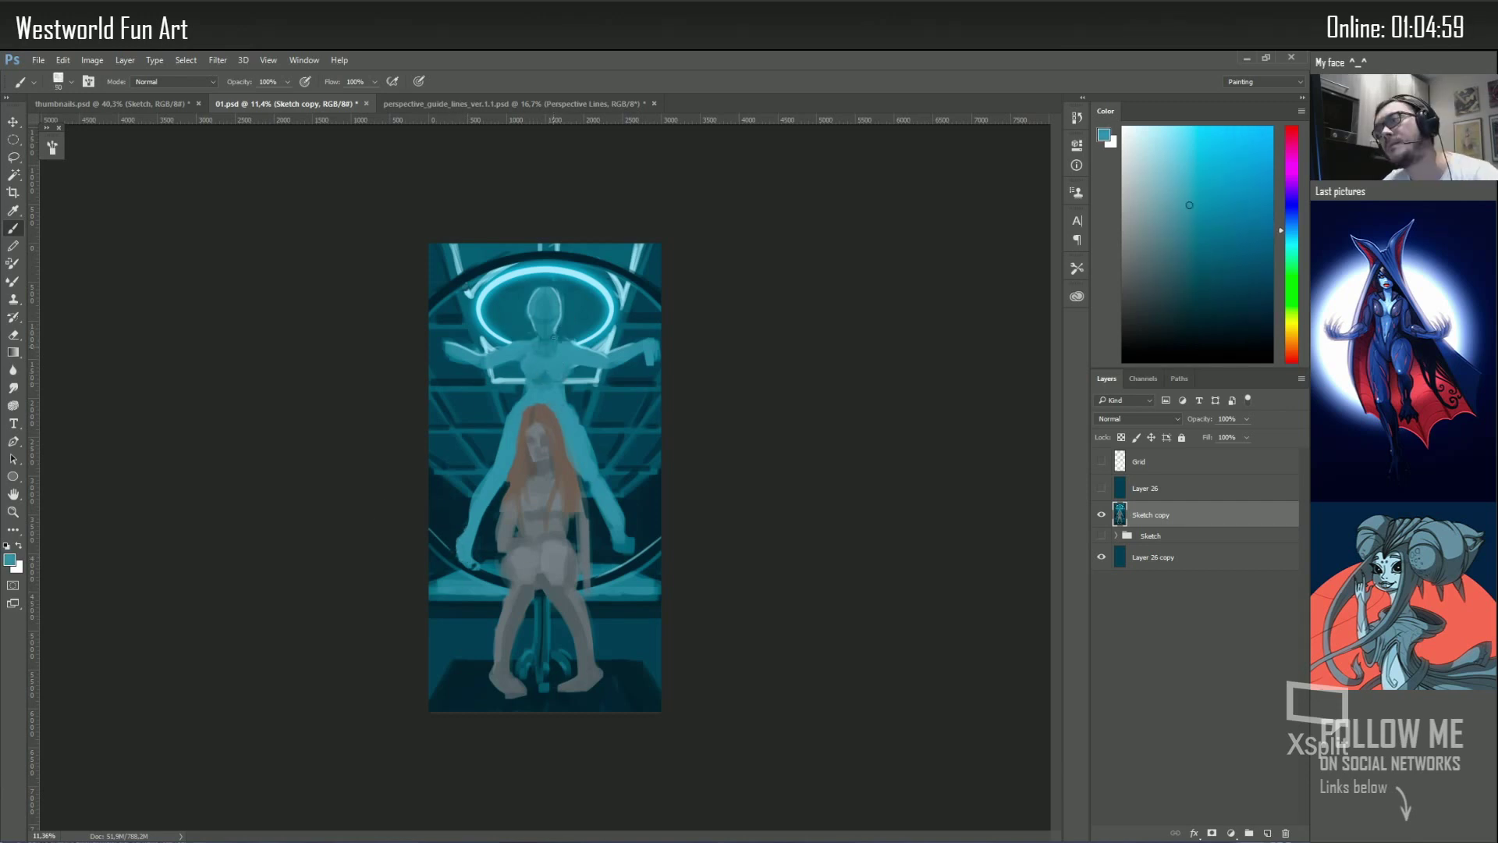
alt+click(545, 355)
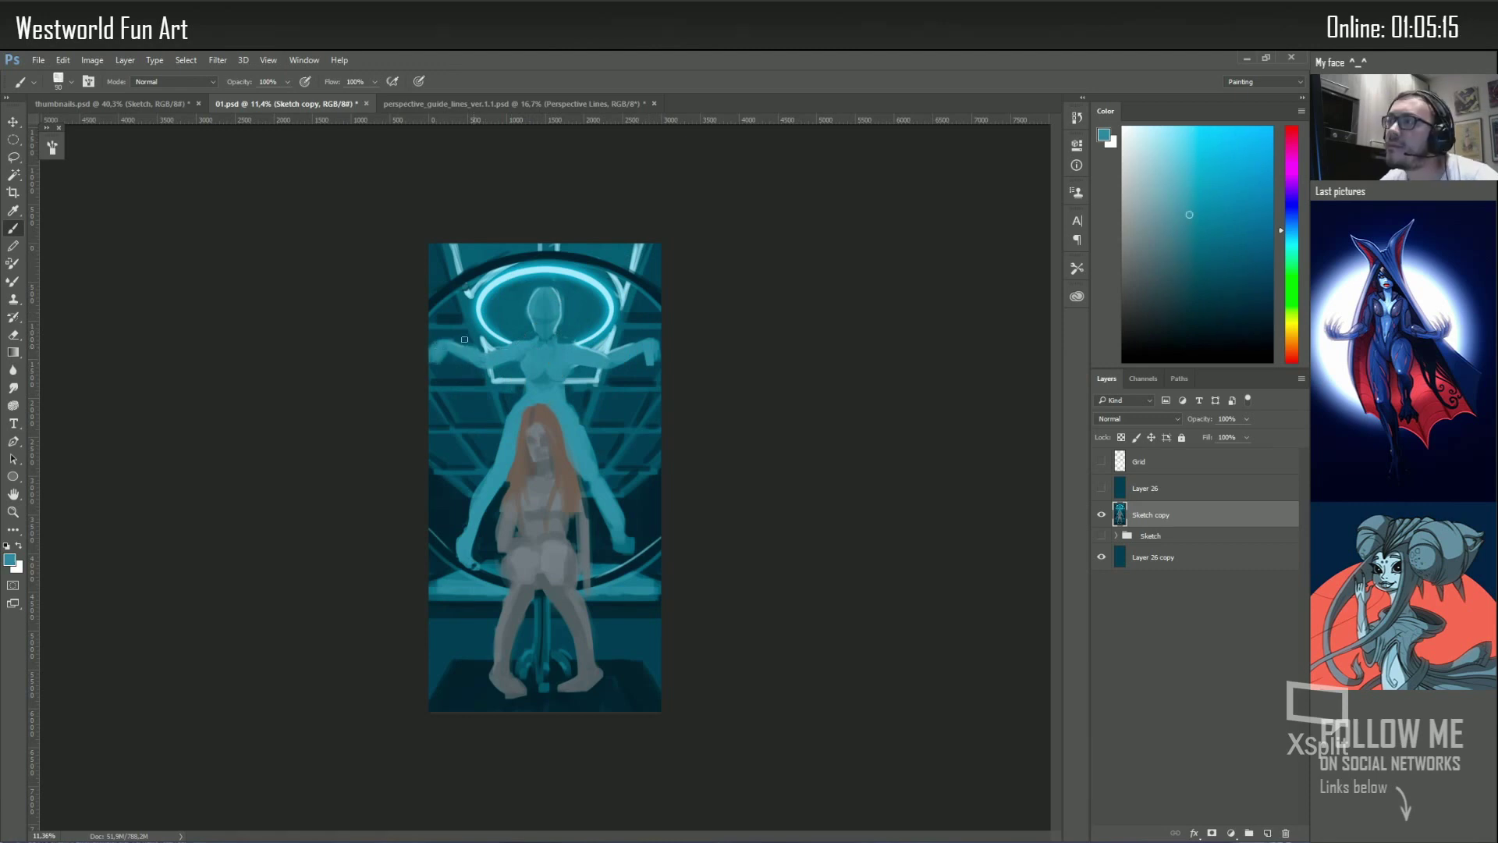
alt+click(442, 307)
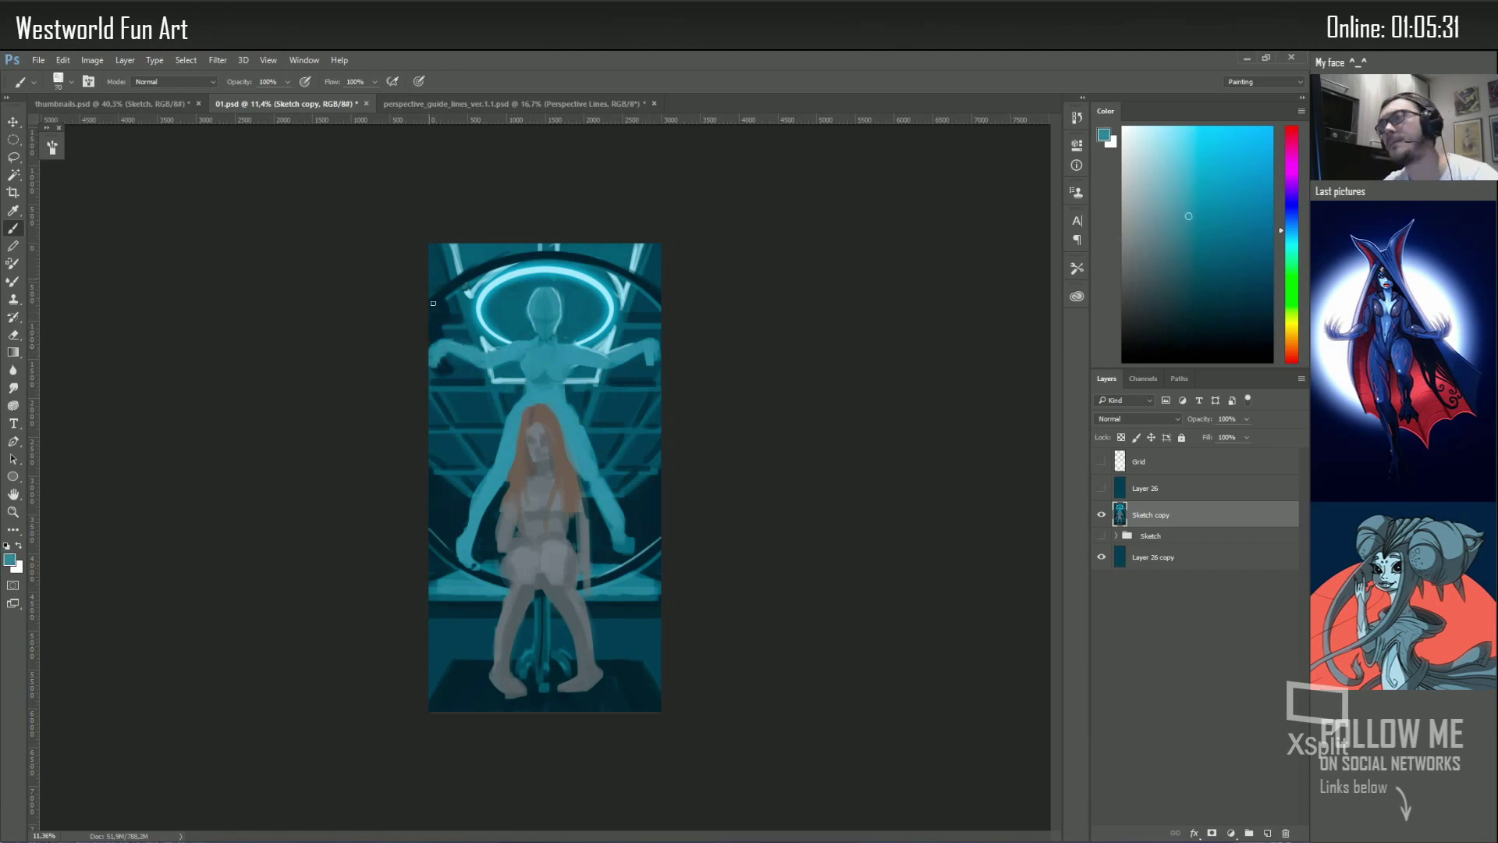
alt+click(472, 277)
alt+click(515, 341)
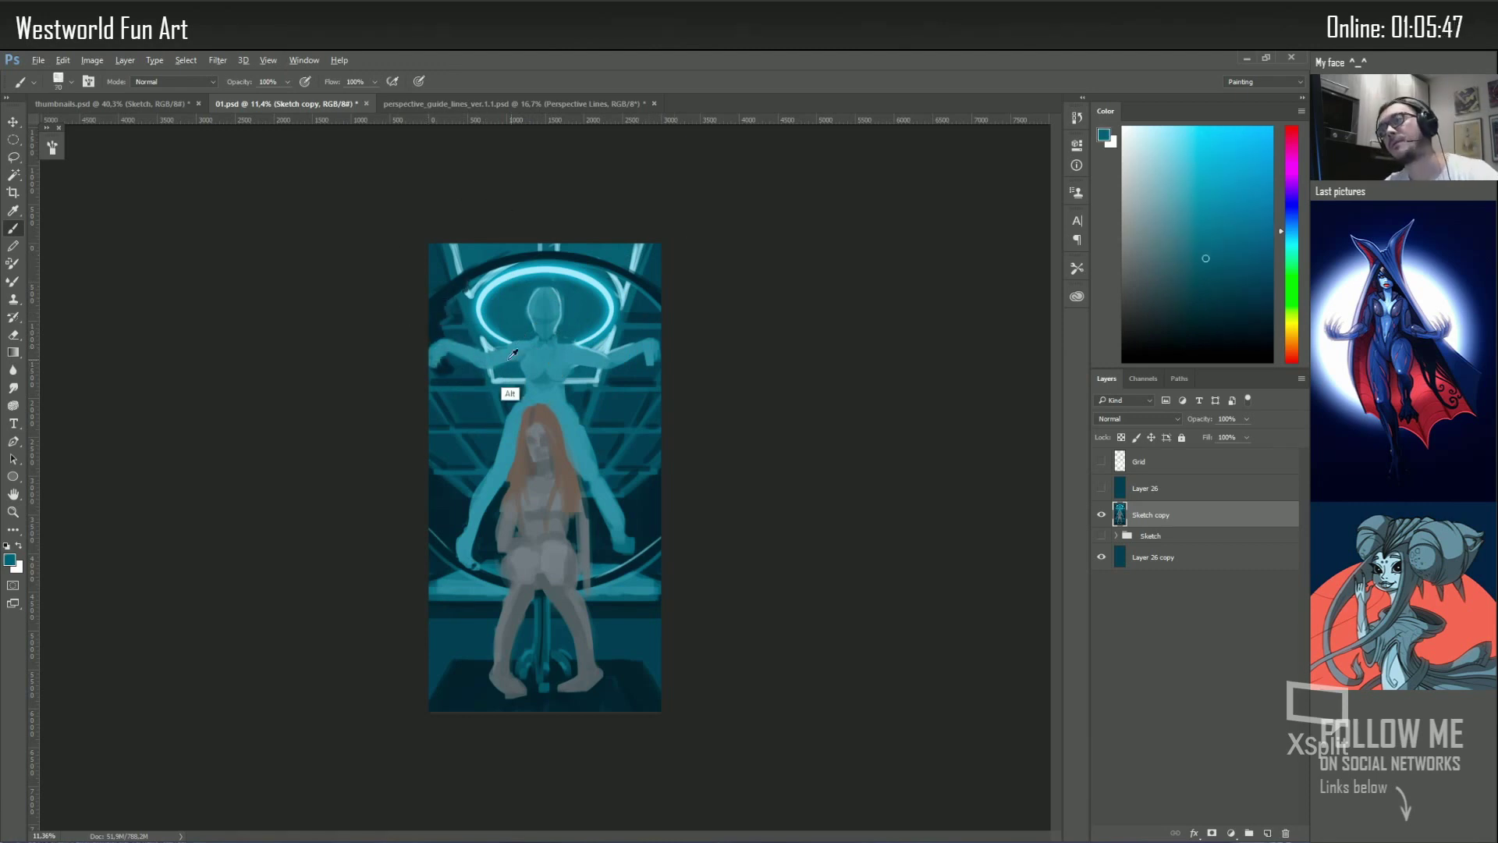
Mirror the figure's left half onto its right side and merge it into Sketch copy
key(l)
drag(549, 237, 357, 445)
key(ctrl+j)
click(62, 60)
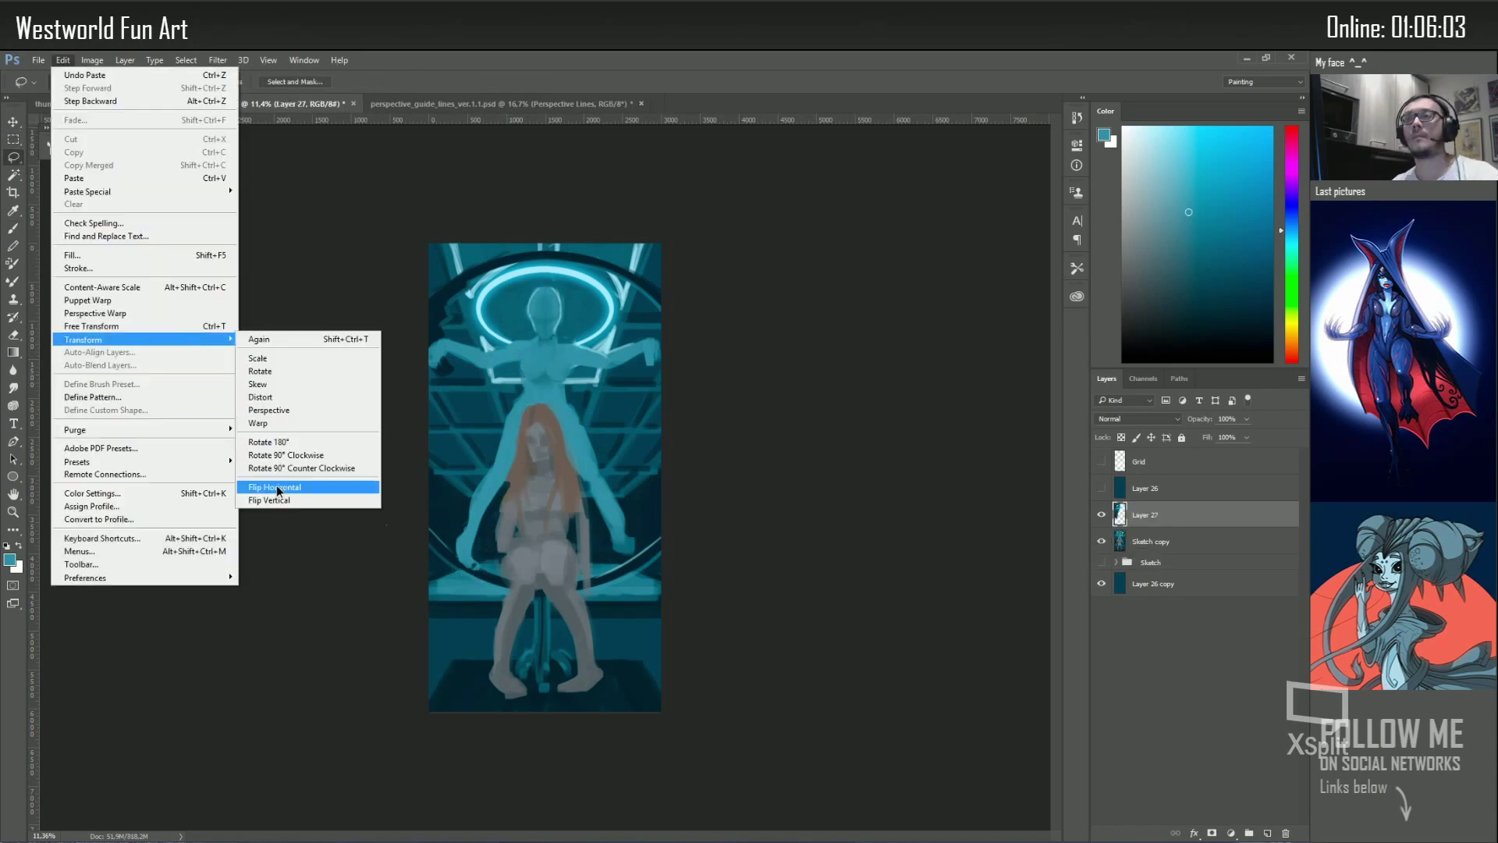
click(277, 484)
key(v)
drag(437, 489, 554, 489)
key(ctrl+e)
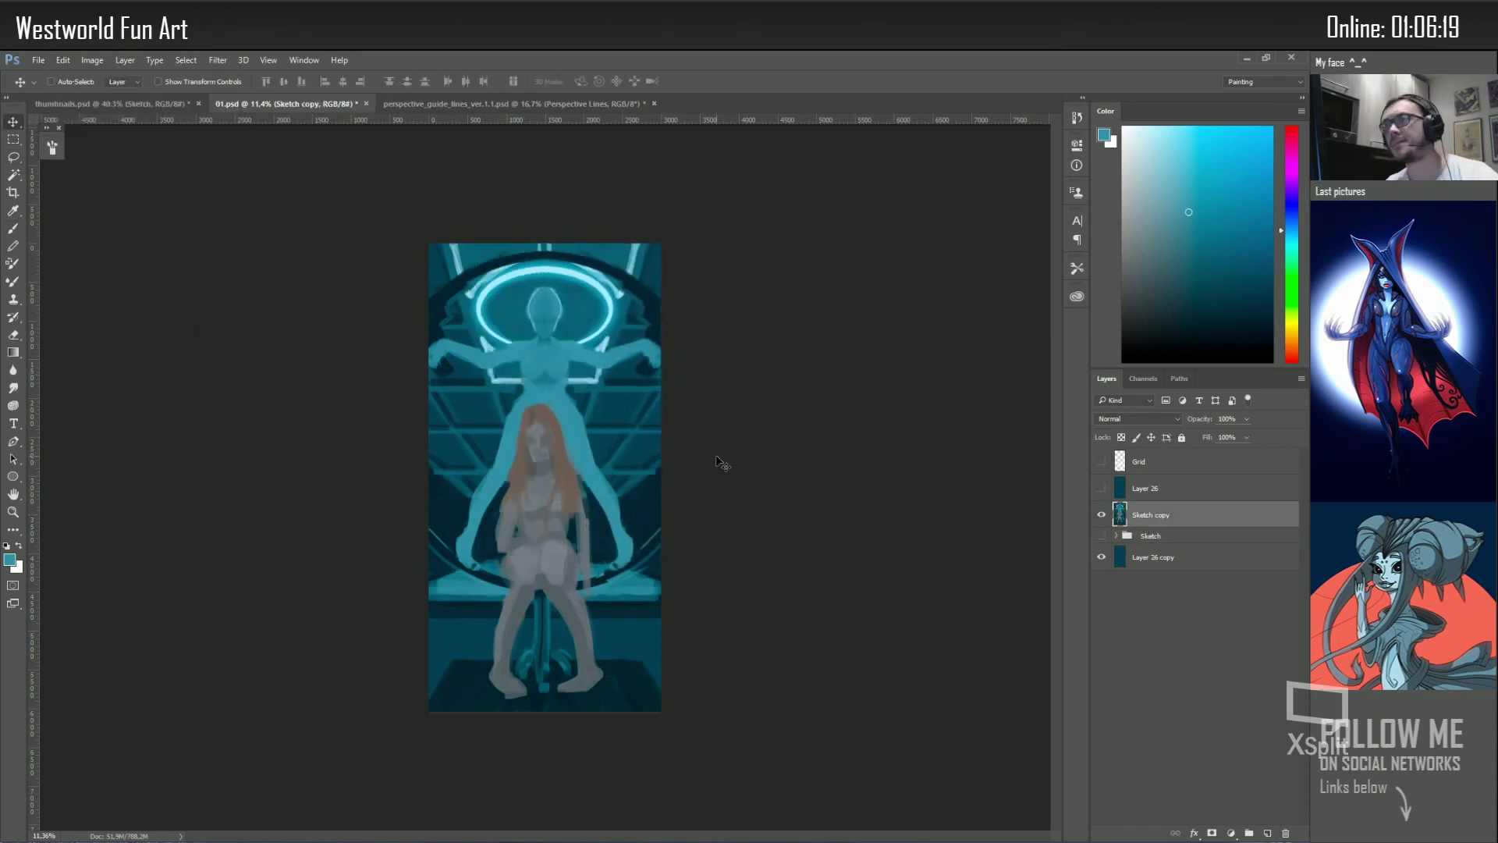
Sample several teals from the painting, ending on a light cyan brush colour
key(b)
alt+click(553, 334)
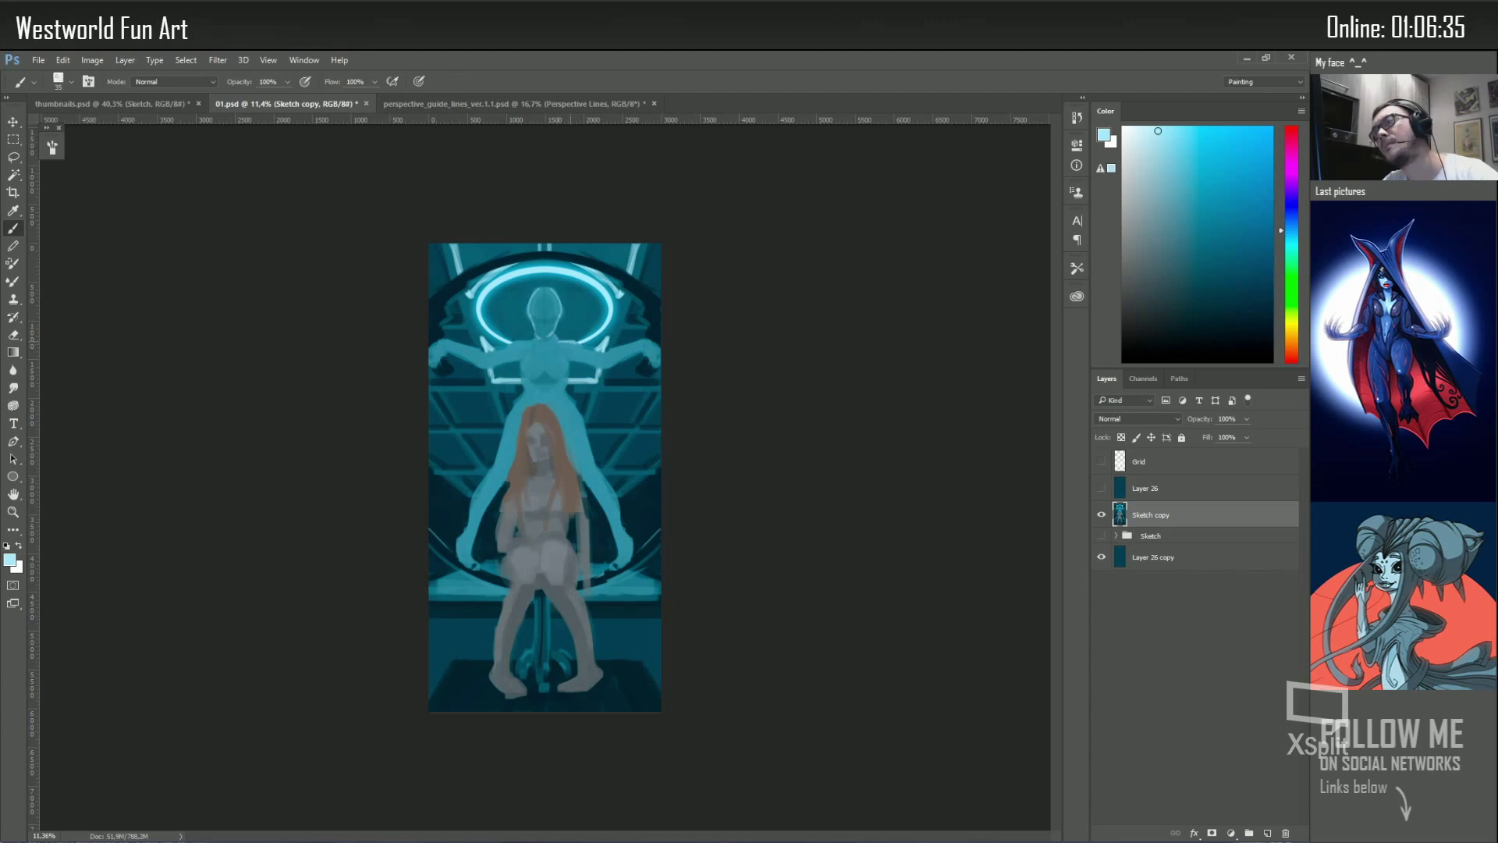
alt+click(532, 372)
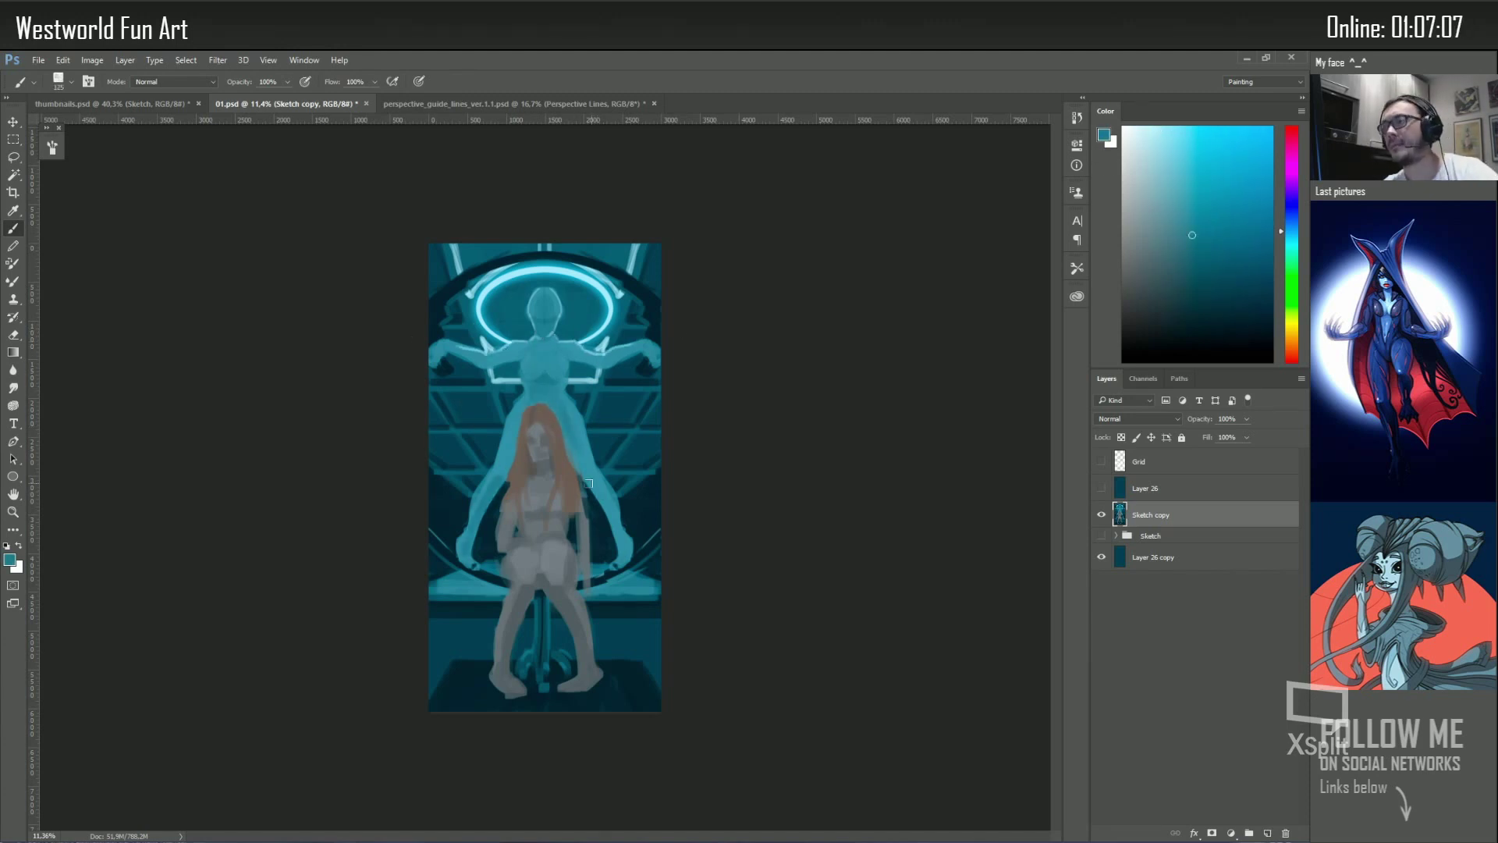
alt+click(521, 376)
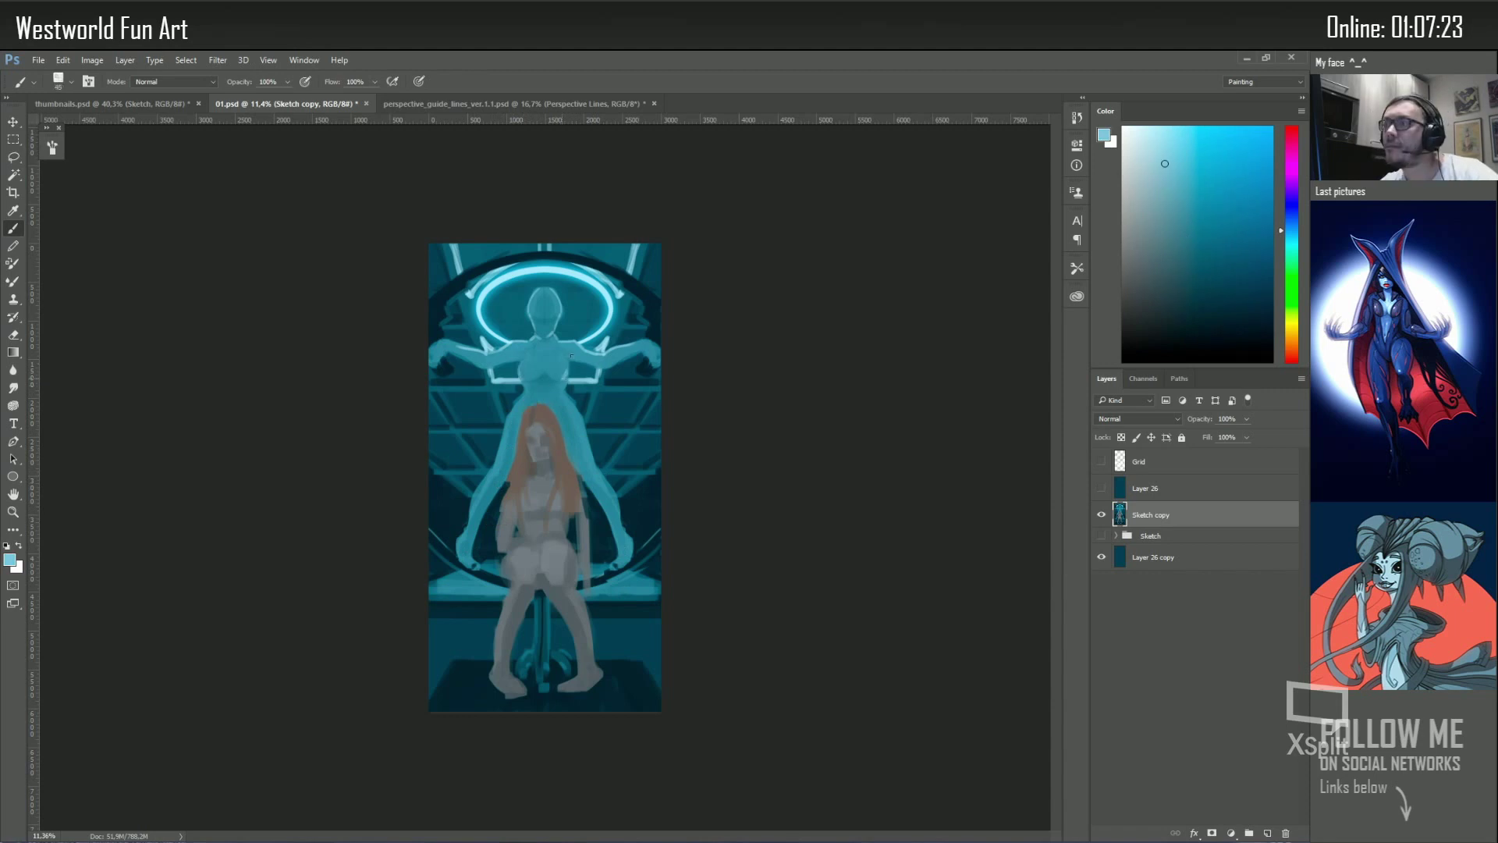
alt+click(515, 405)
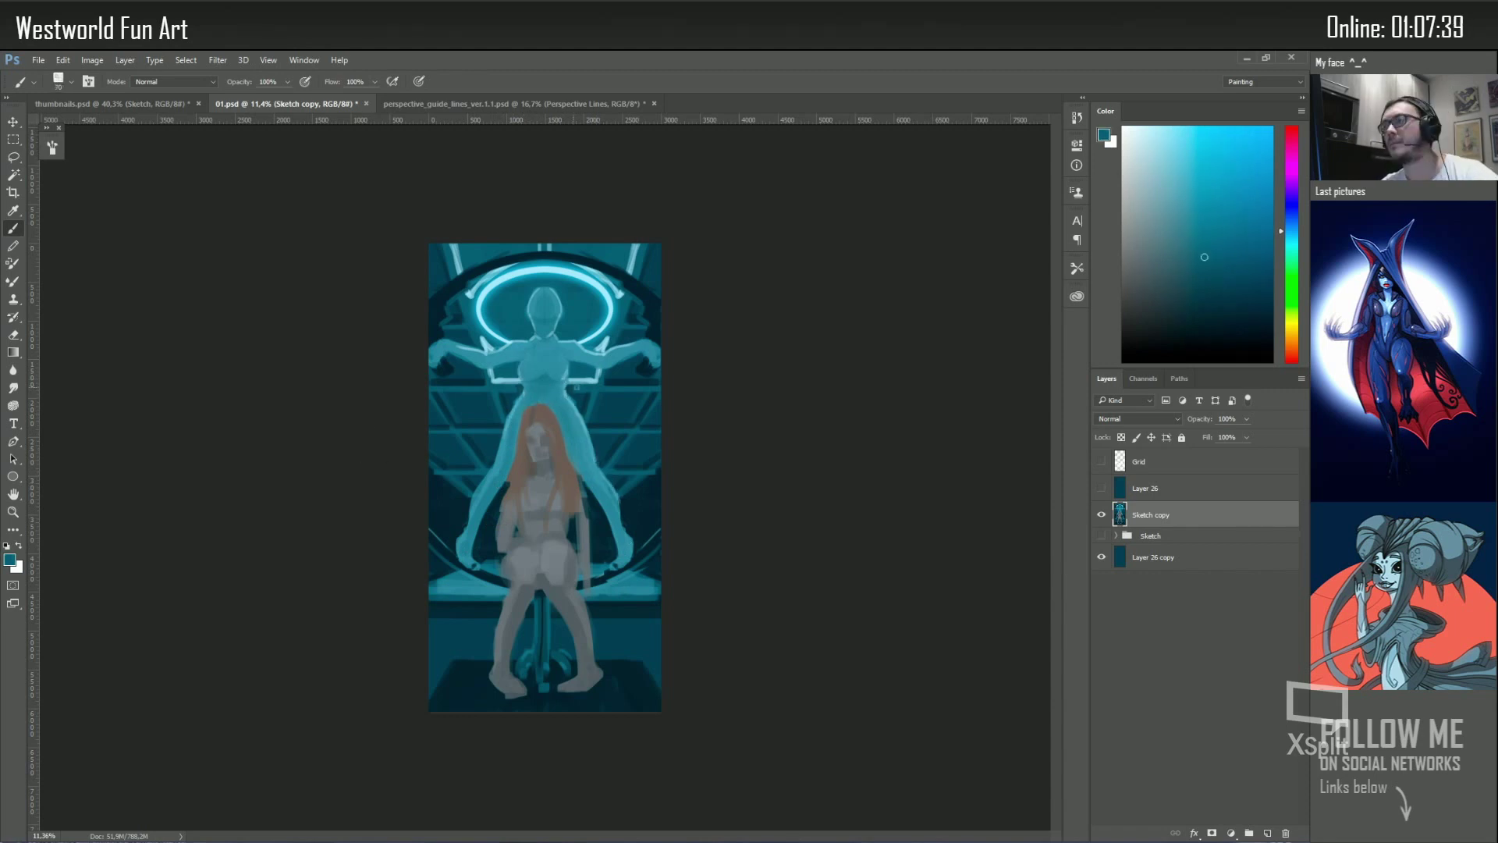
alt+click(609, 504)
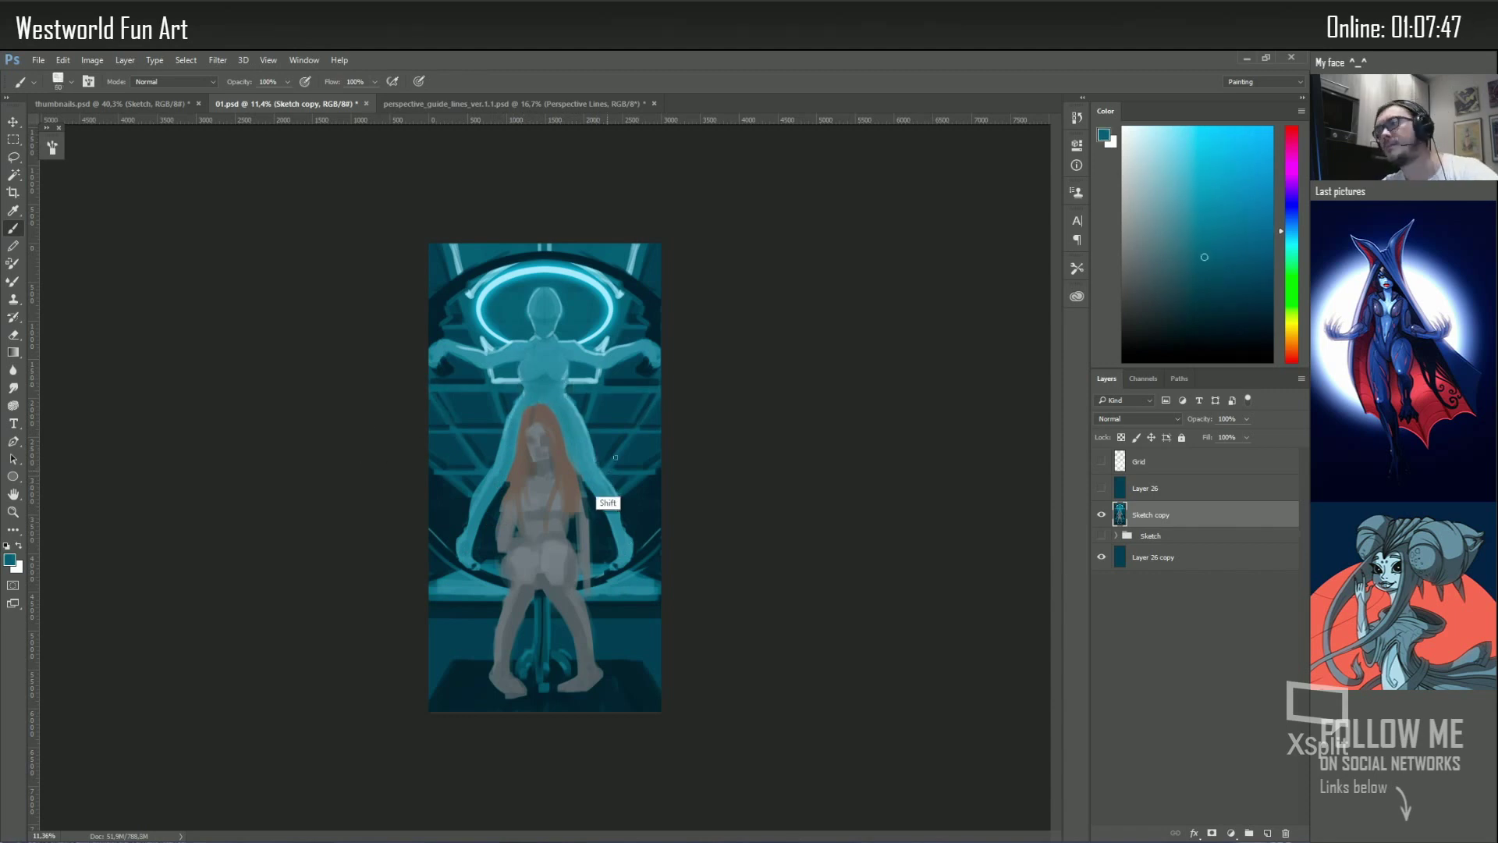
alt+click(472, 293)
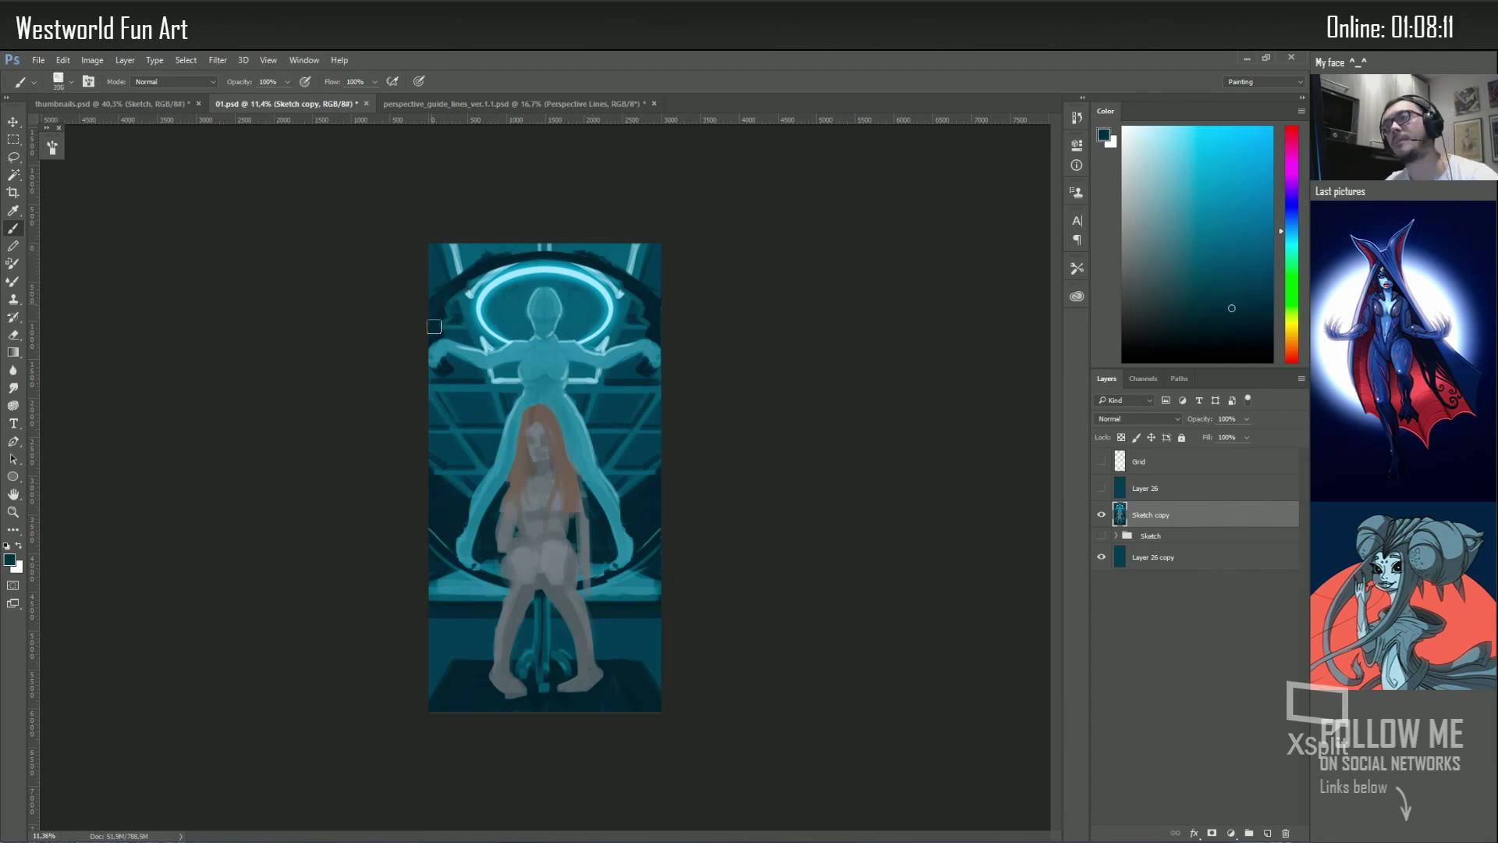
Dab light cyan near the halo's upper left and briefly rotate the canvas view
drag(454, 318, 442, 332)
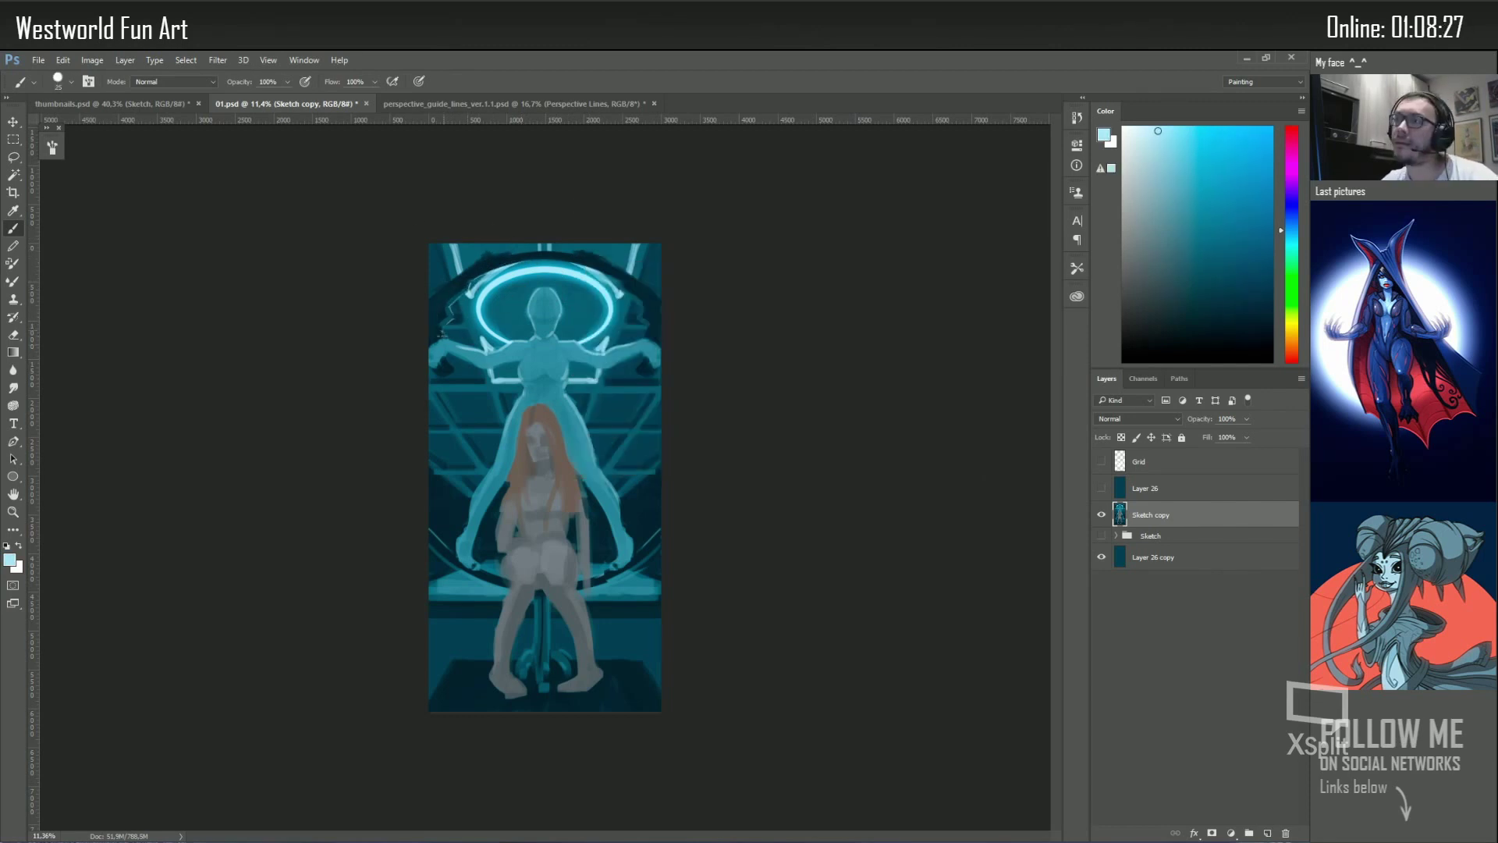
key(r)
drag(128, 438, 760, 484)
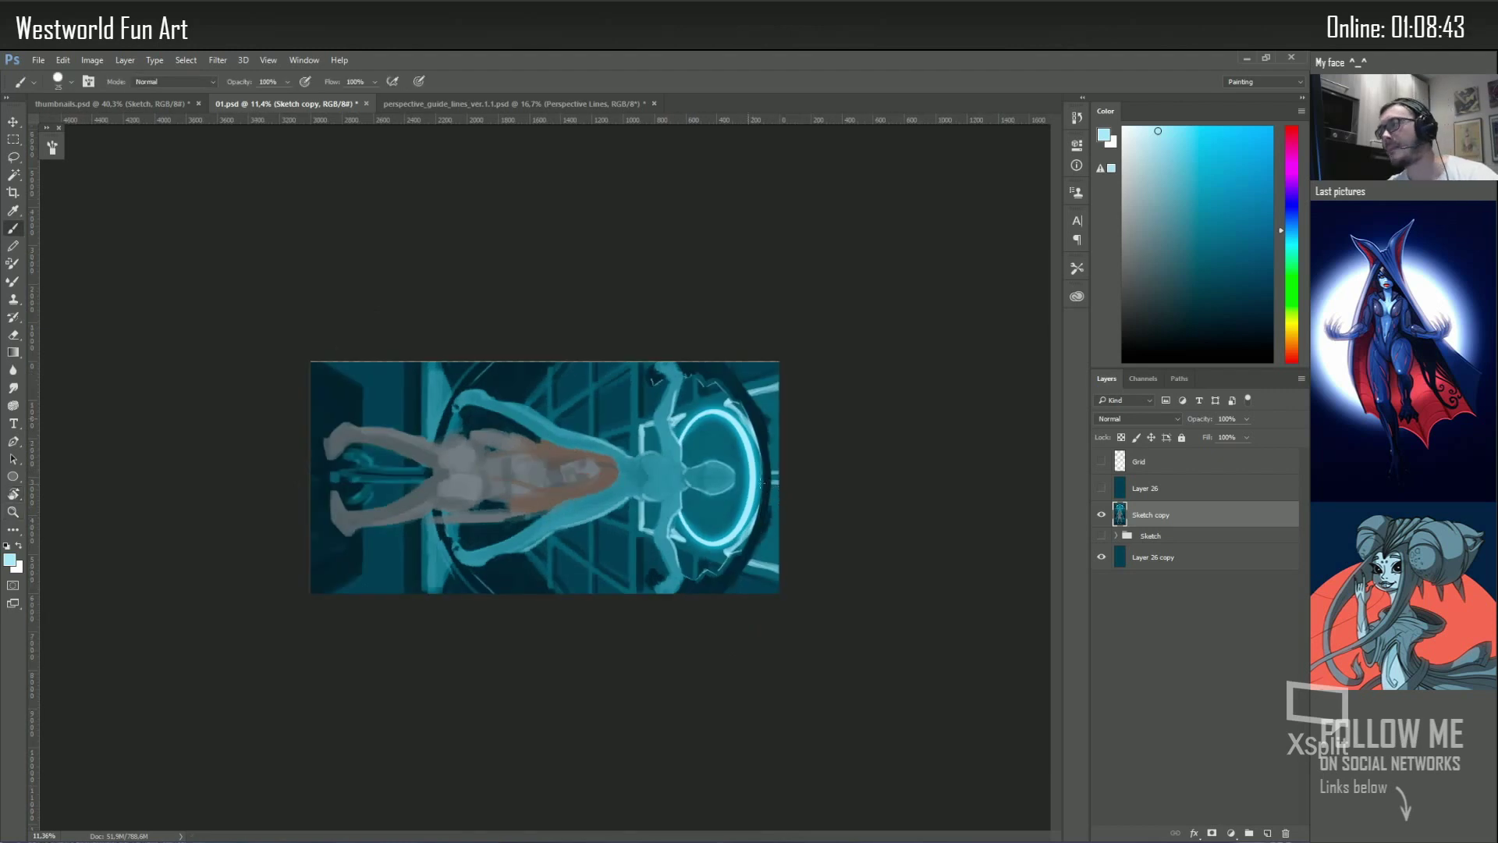
key(Escape)
Lasso the bench around its legs and fill it light cyan on a new layer
key(l)
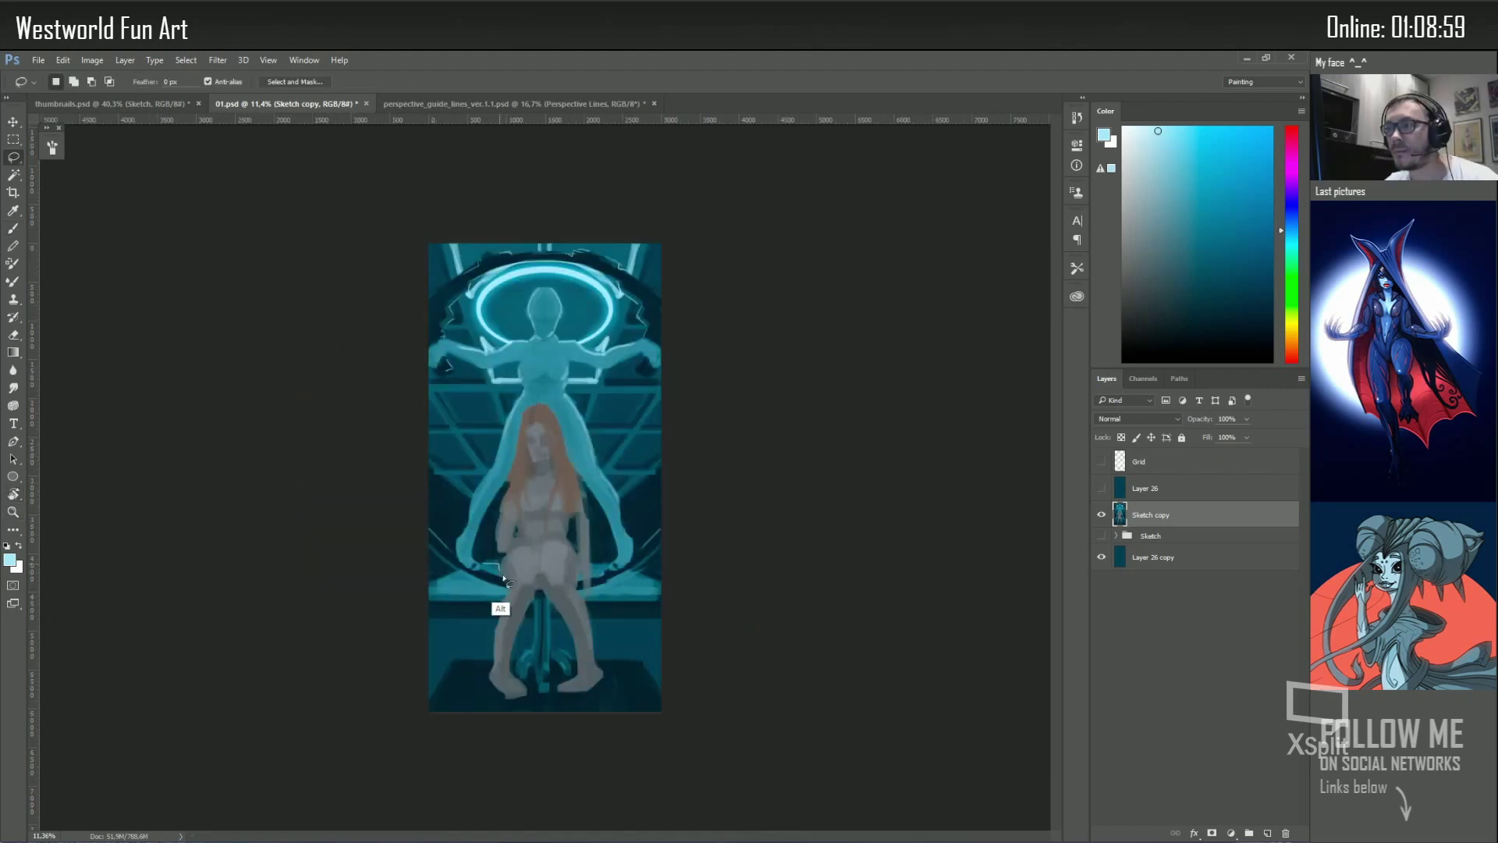
mouse_move(495, 606)
mouse_down()
mouse_move(511, 593)
mouse_move(500, 568)
mouse_up()
drag(582, 591, 633, 605)
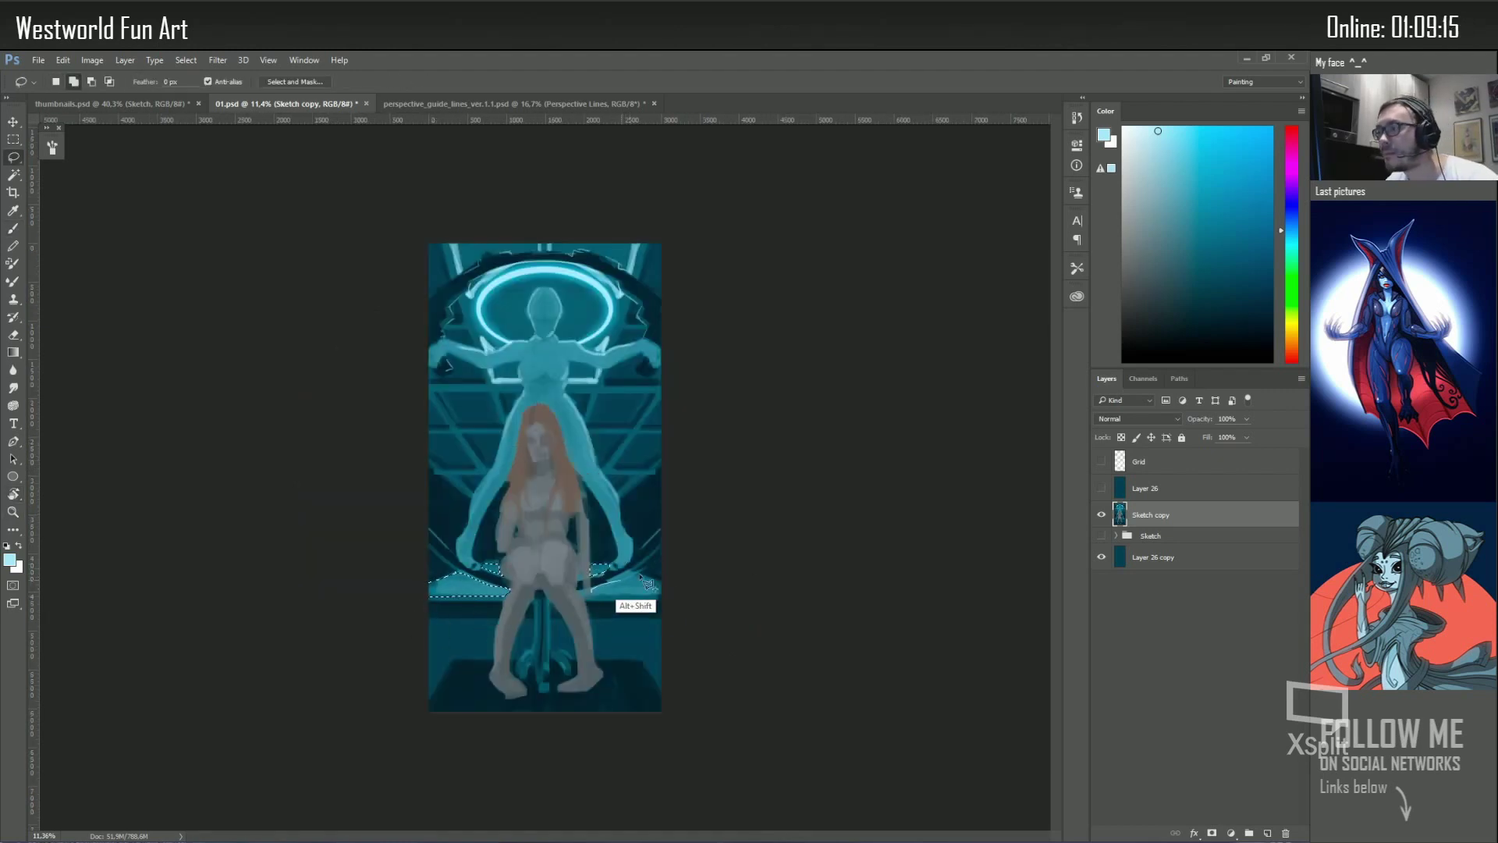
key(b)
key(ctrl+shift+alt+n)
key(ctrl+d)
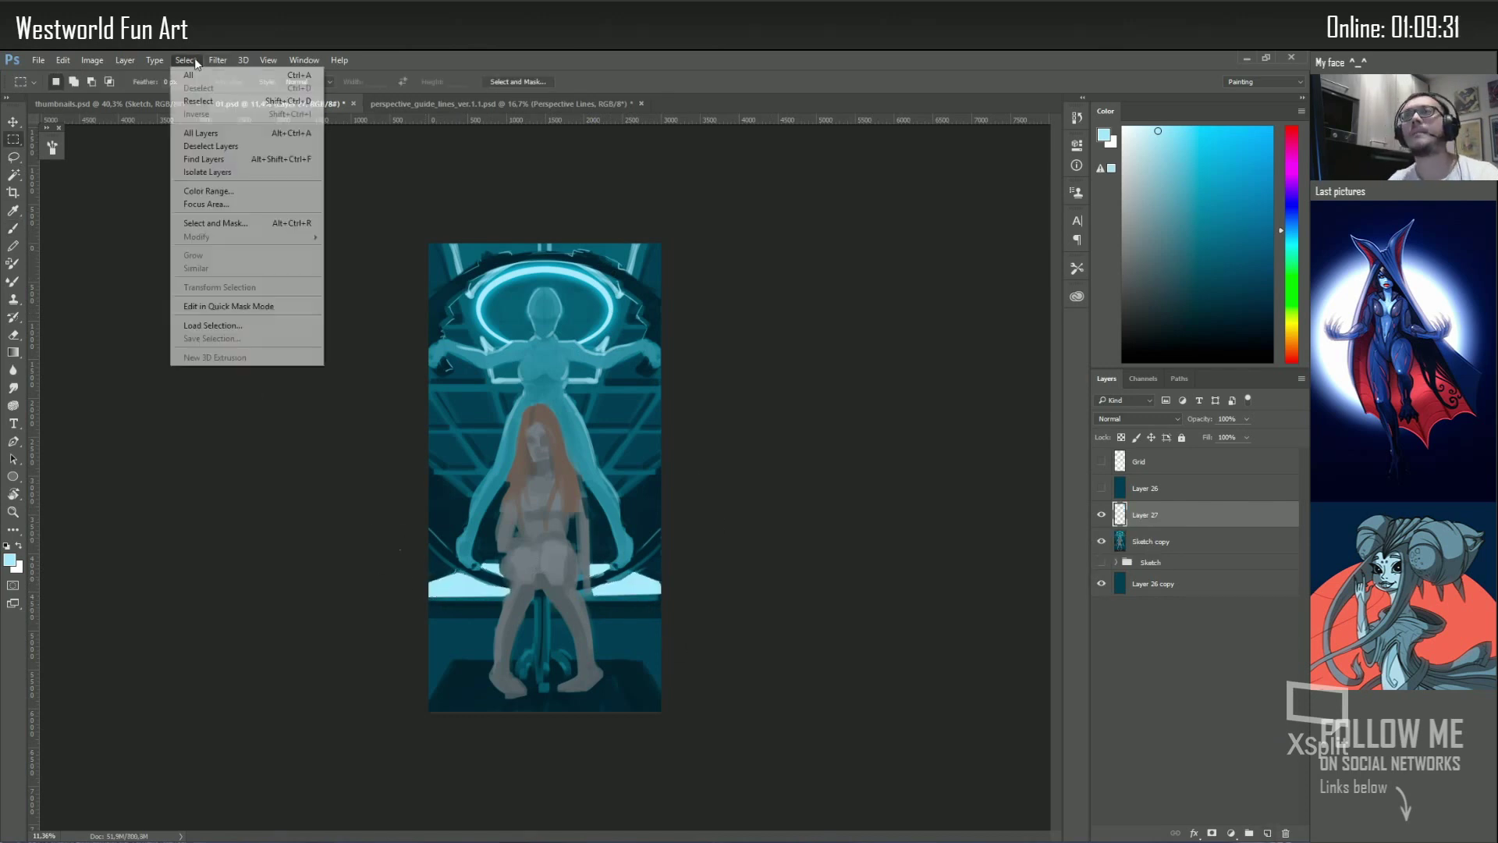
key(m)
Try a Gaussian-blurred glow copy of the bench, discard it, and adjust its Hue/Saturation
key(ctrl+j)
click(218, 60)
click(231, 224)
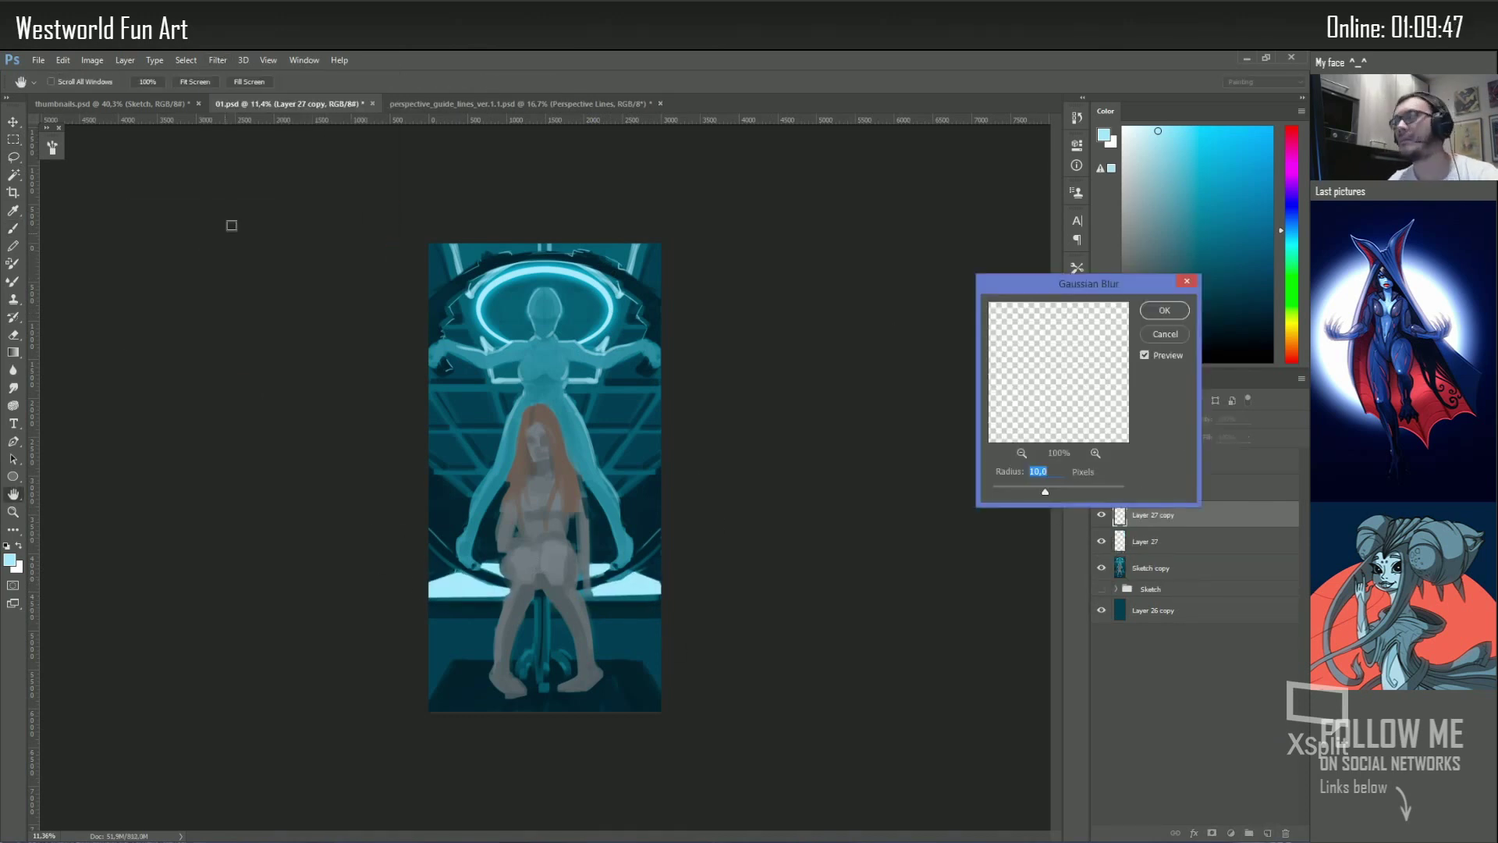
key(Escape)
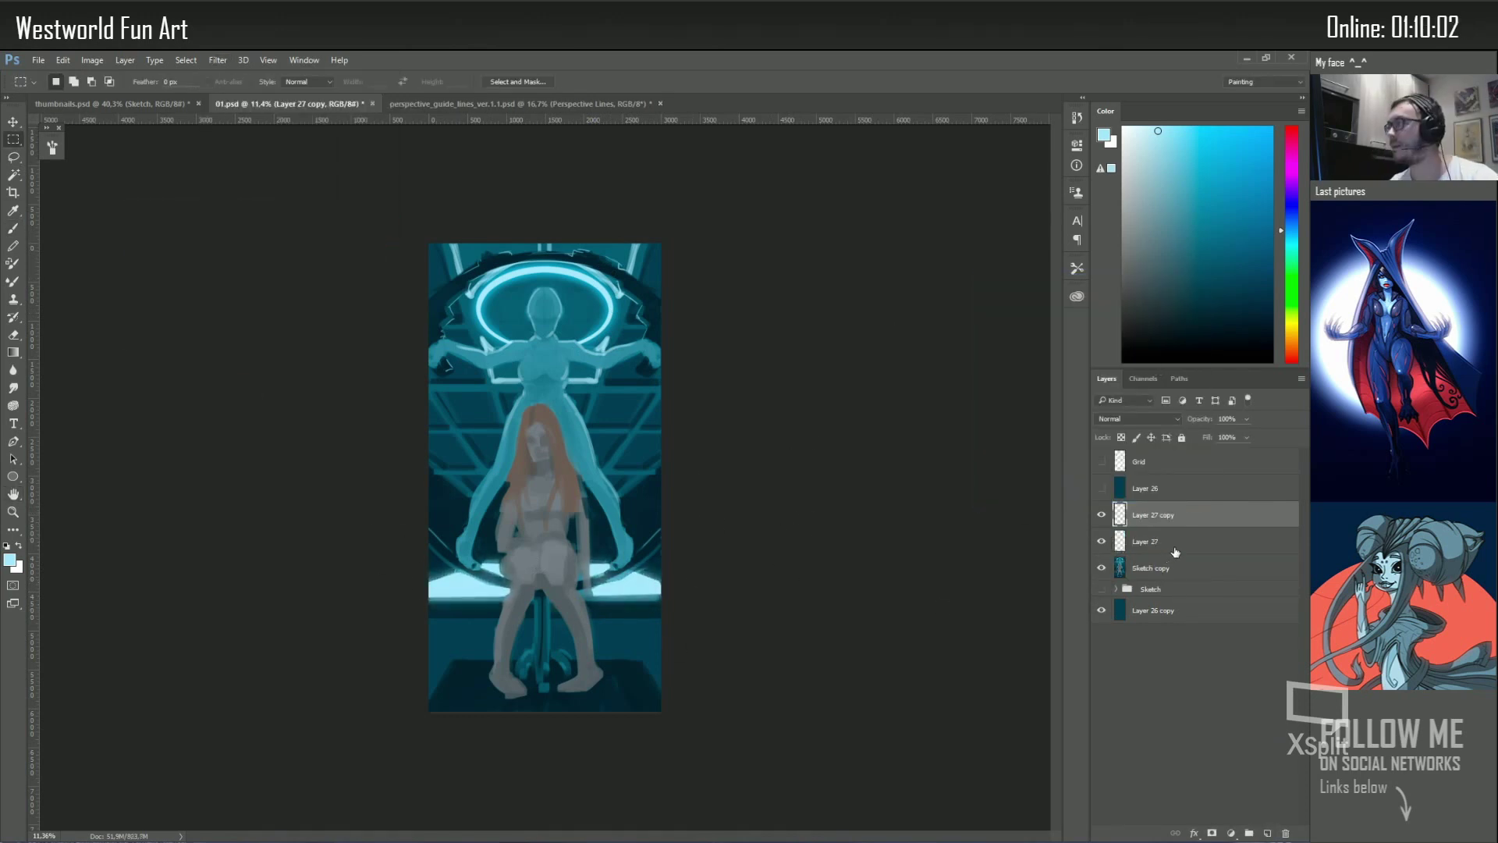
key(Delete)
key(ctrl+u)
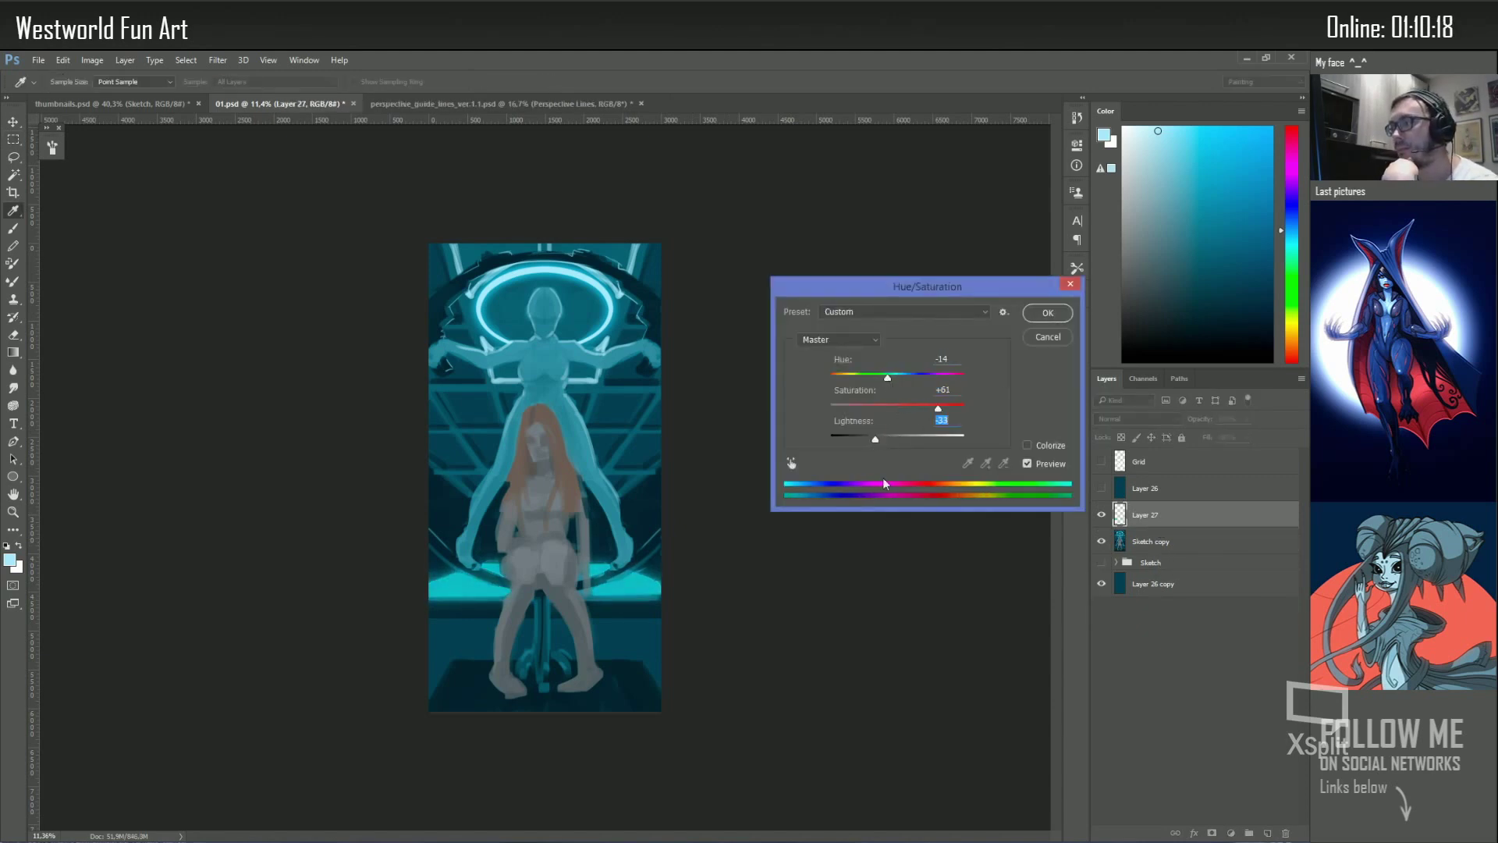
key(Return)
On Sketch copy, draw a straight pale cyan floor line with a 30px round brush
key(b)
click(1127, 542)
alt+click(479, 616)
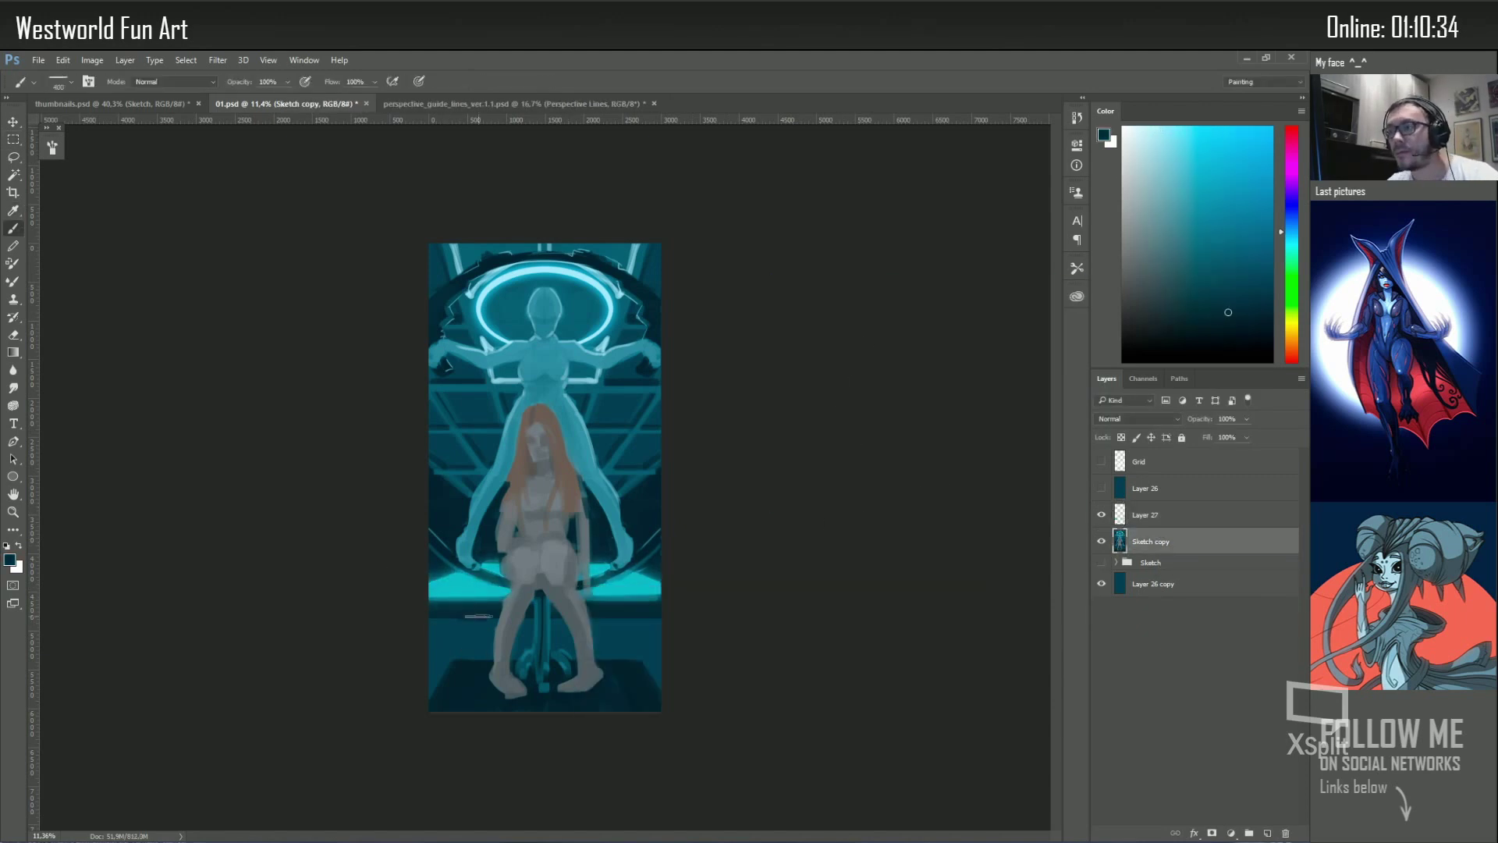
key(bracketleft)
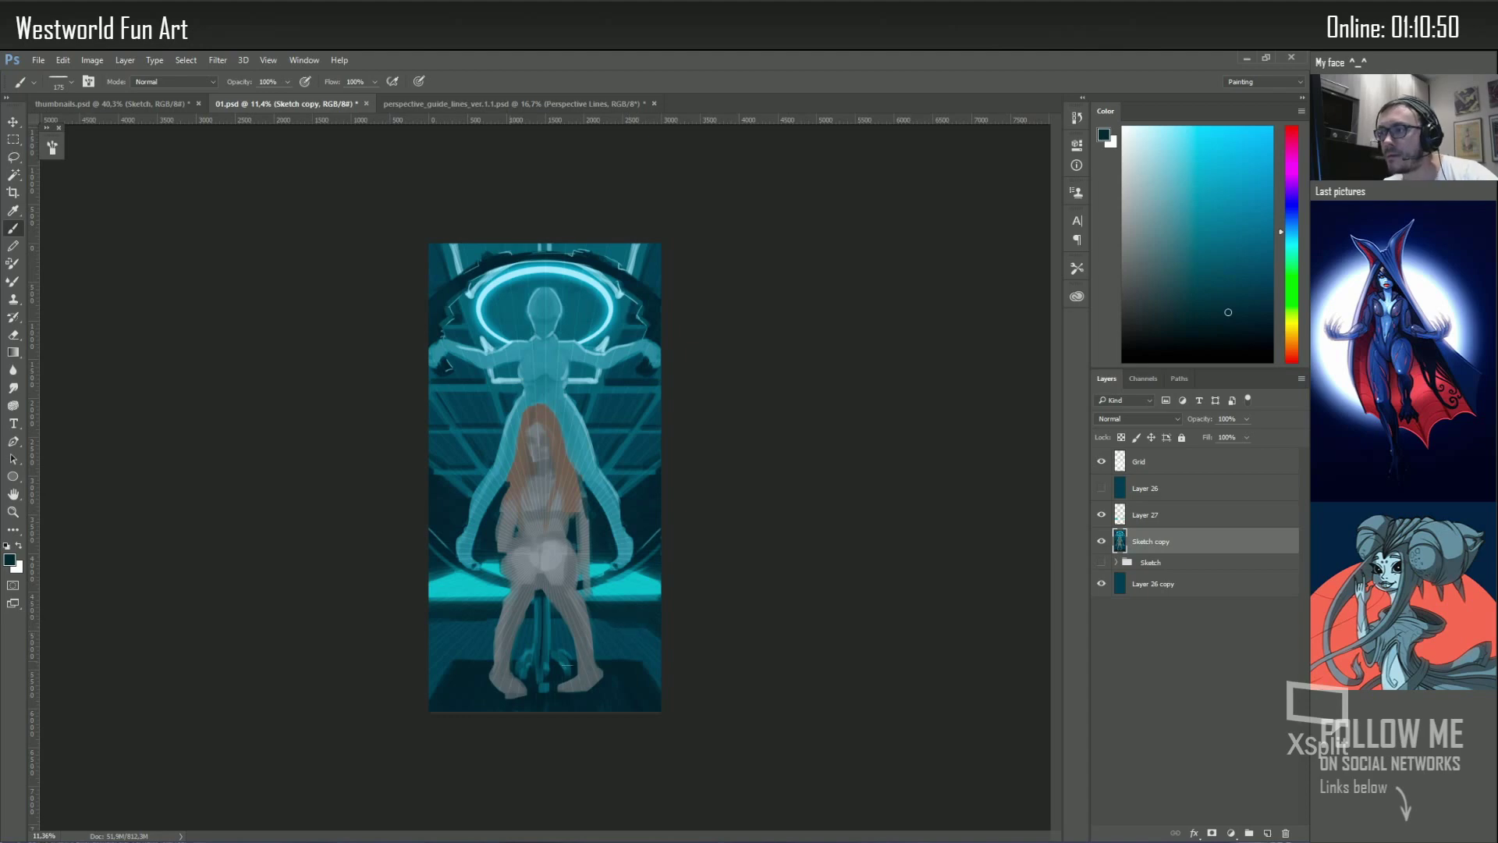
alt+click(462, 678)
right_click(456, 561)
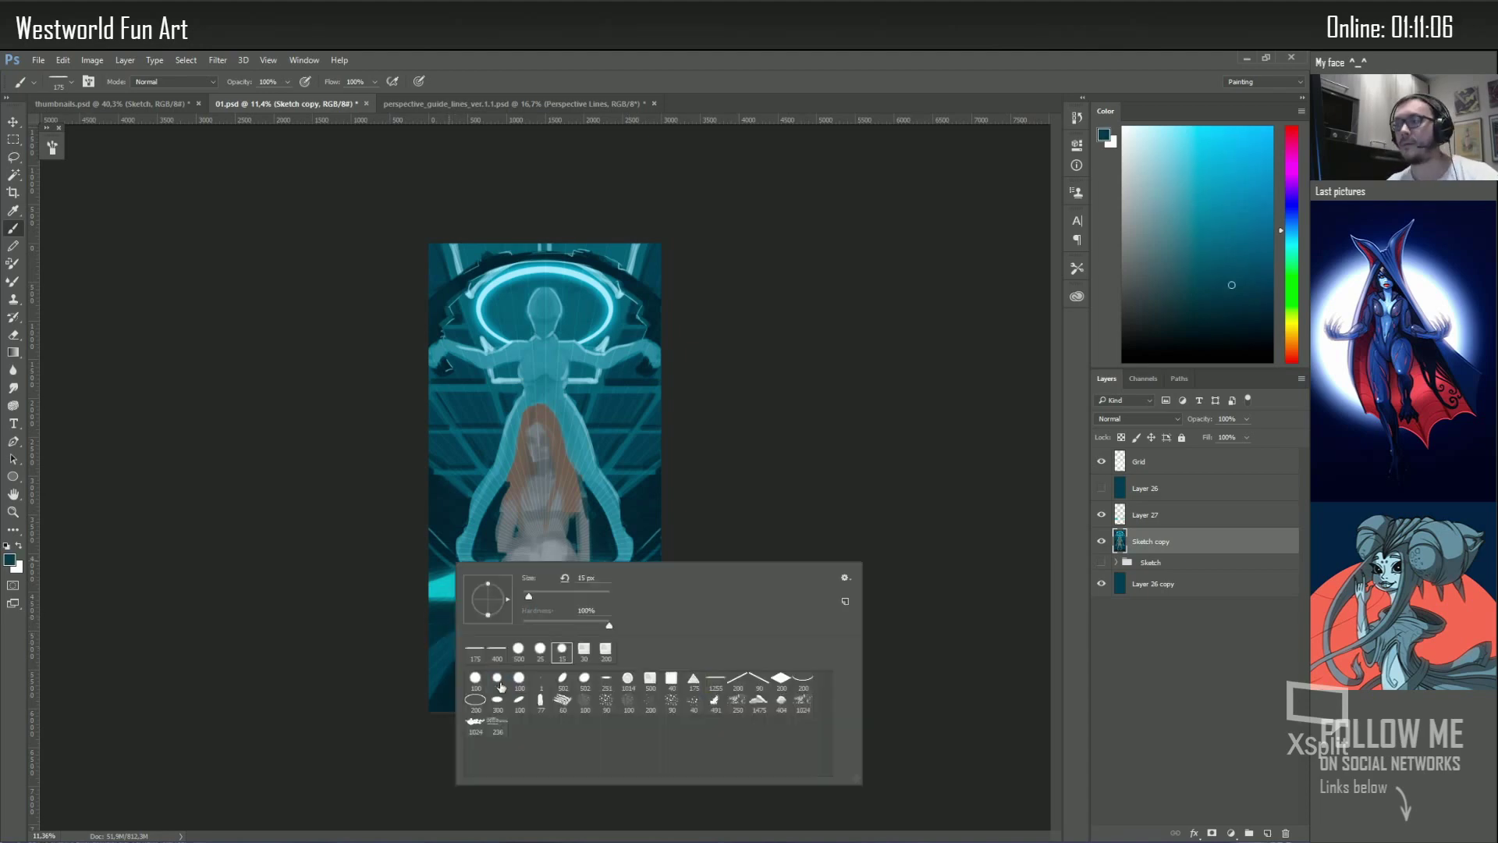
double_click(492, 657)
shift+click(604, 616)
Draw straight light cyan lines across the floor on a new layer
key(ctrl+shift+alt+n)
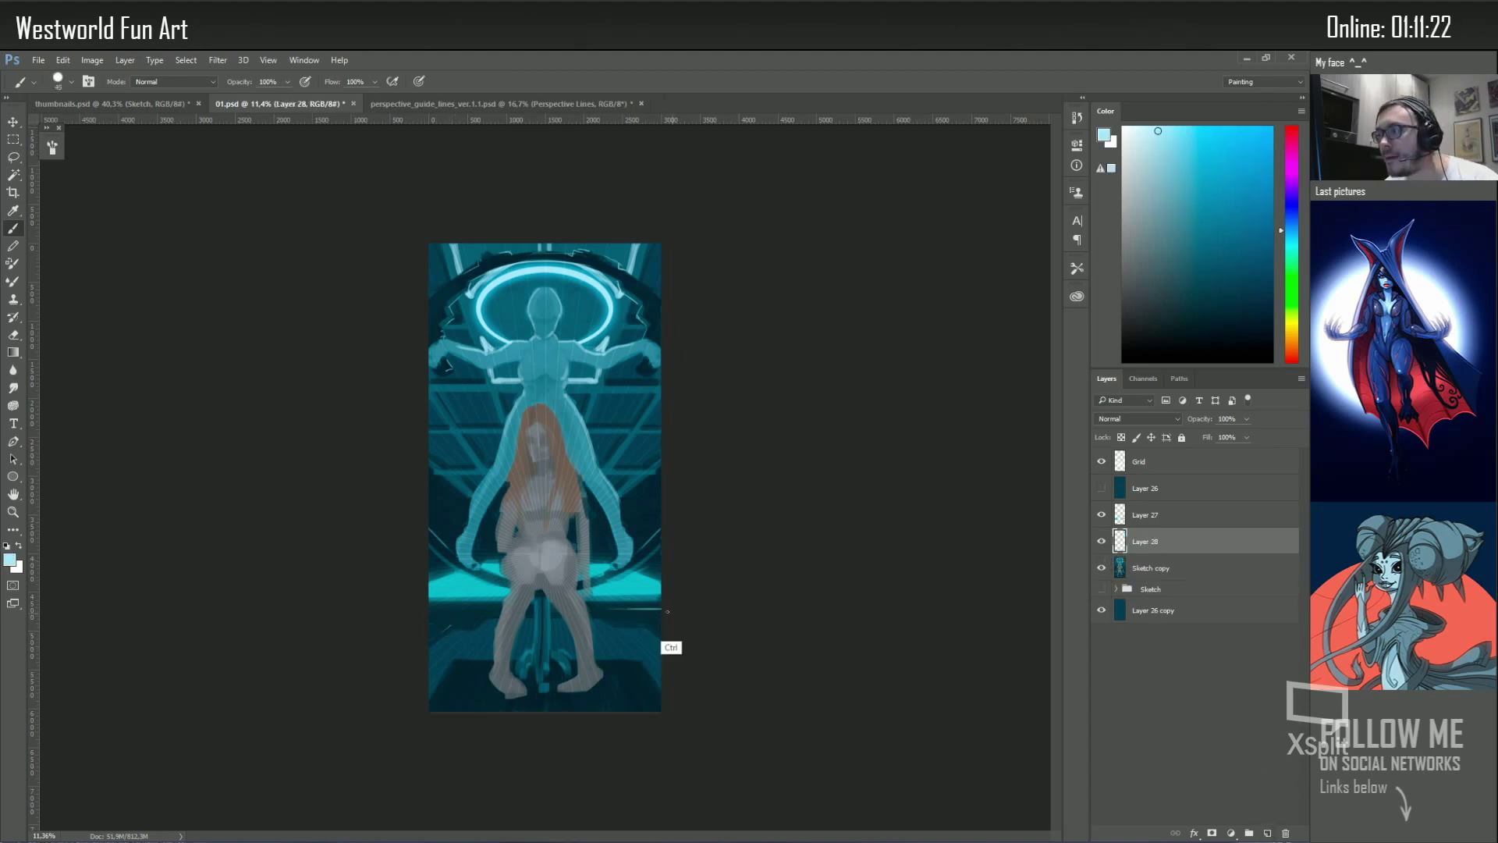
shift+click(668, 611)
shift+click(449, 620)
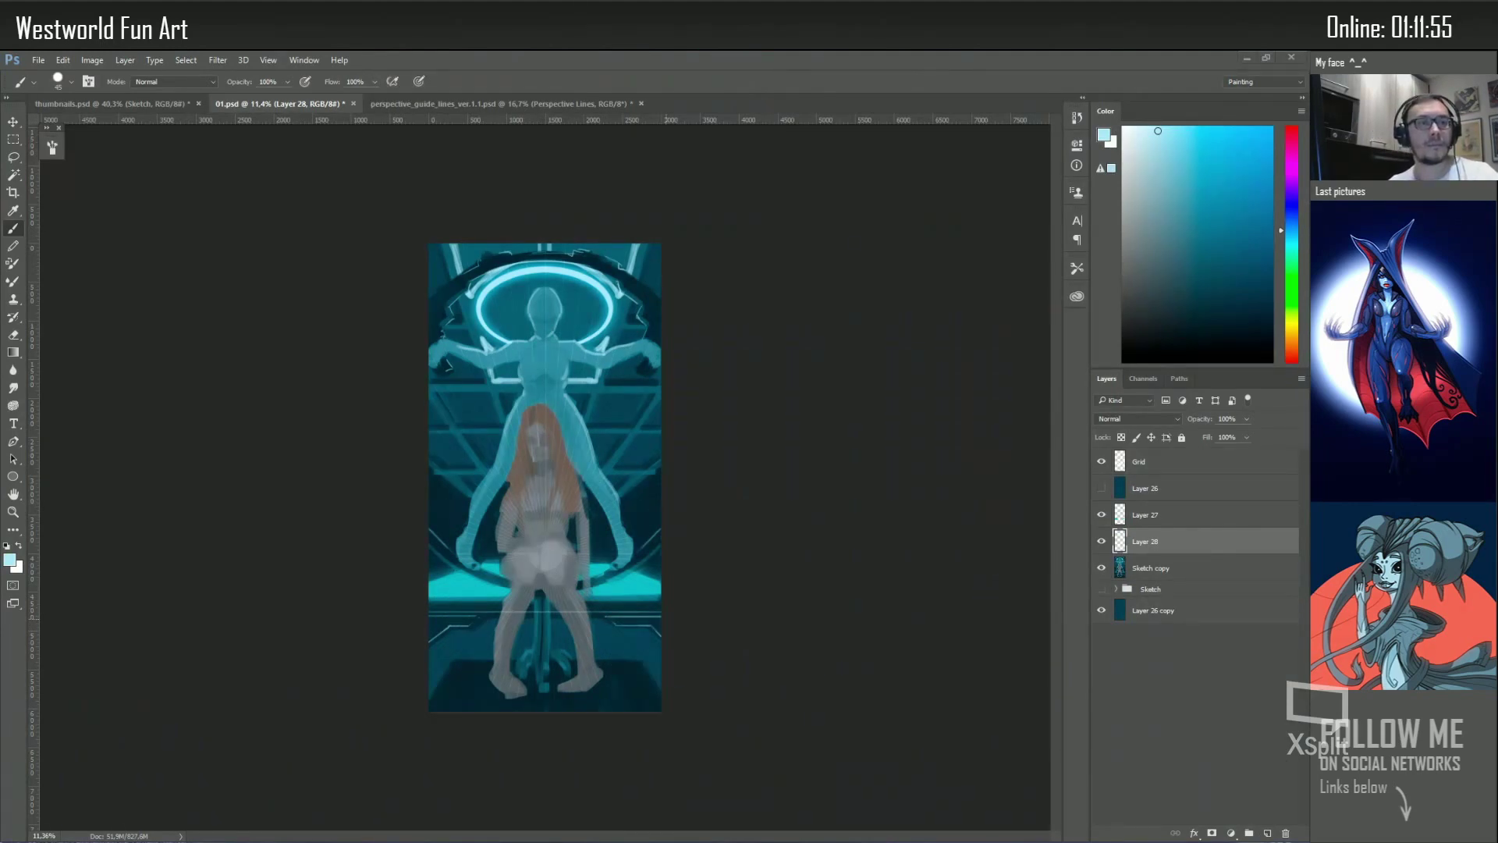
Sample darker teals, set the eraser to 500 and the brush to 125
alt+click(597, 441)
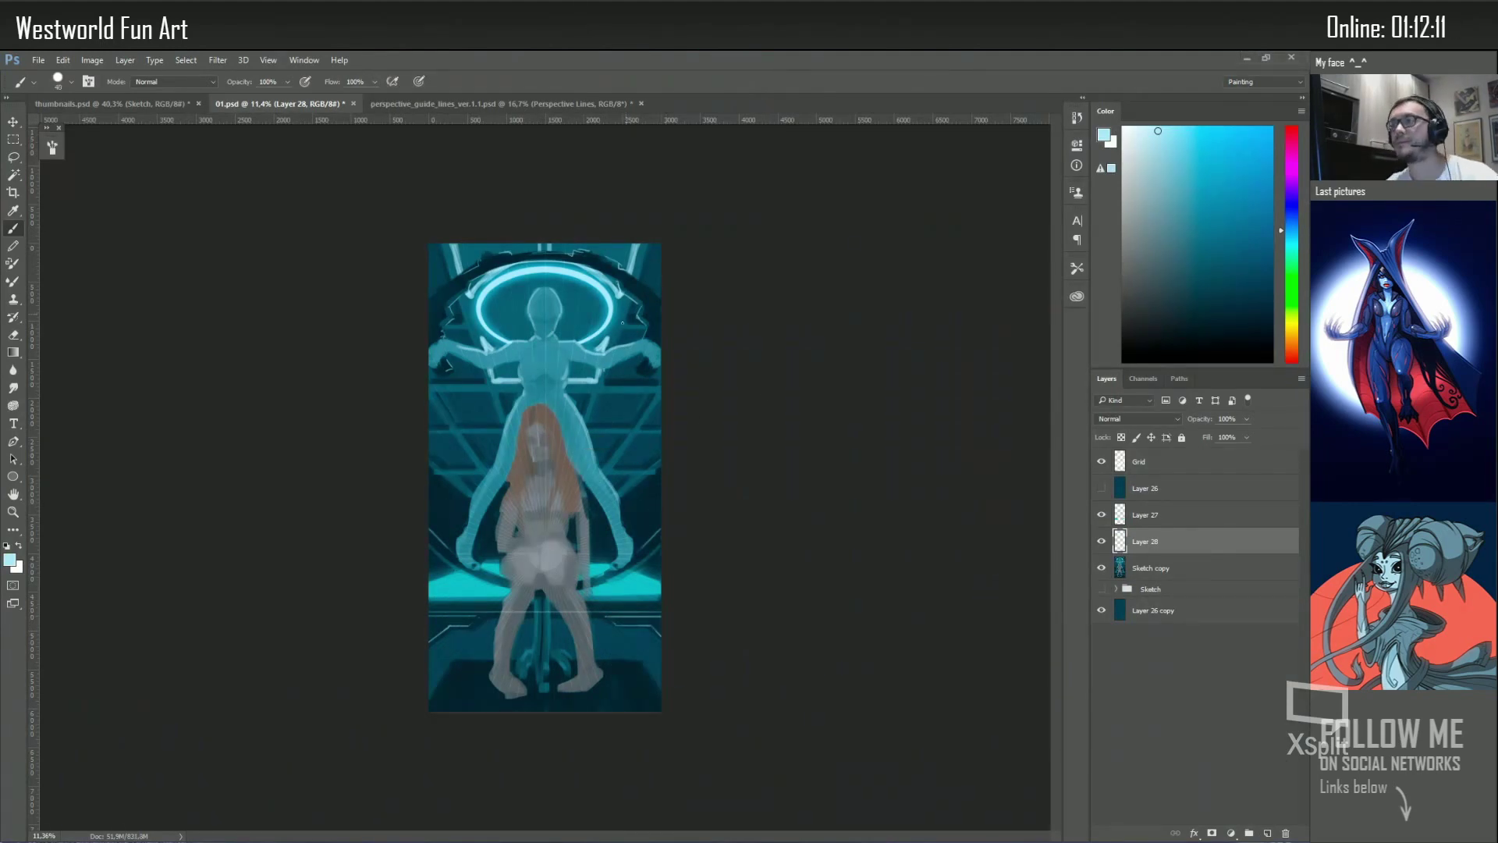
key(e)
key(bracketright)
key(bracketright)
key(bracketright)
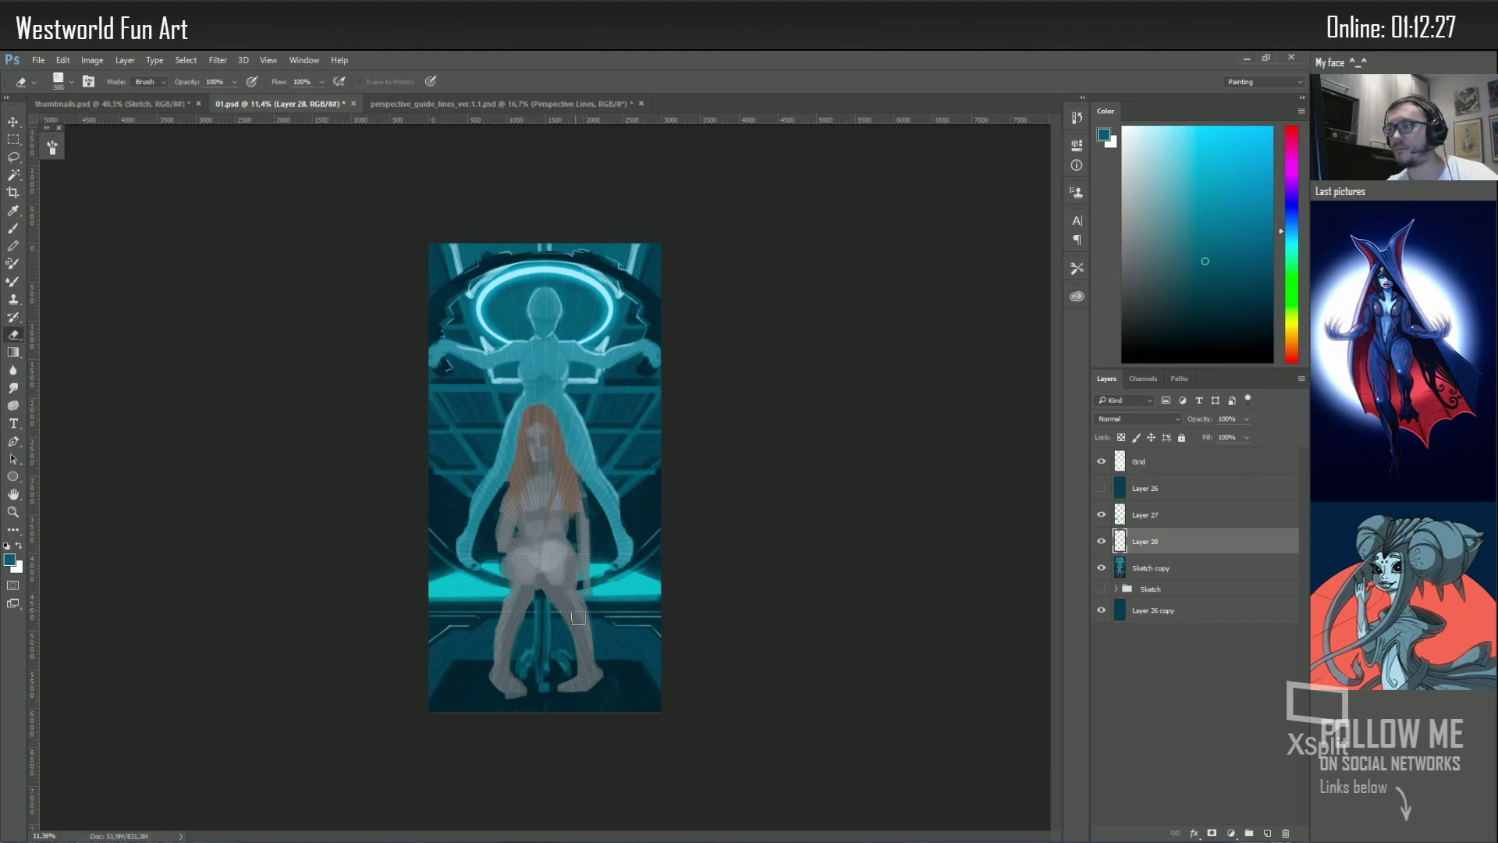
key(b)
alt+click(577, 682)
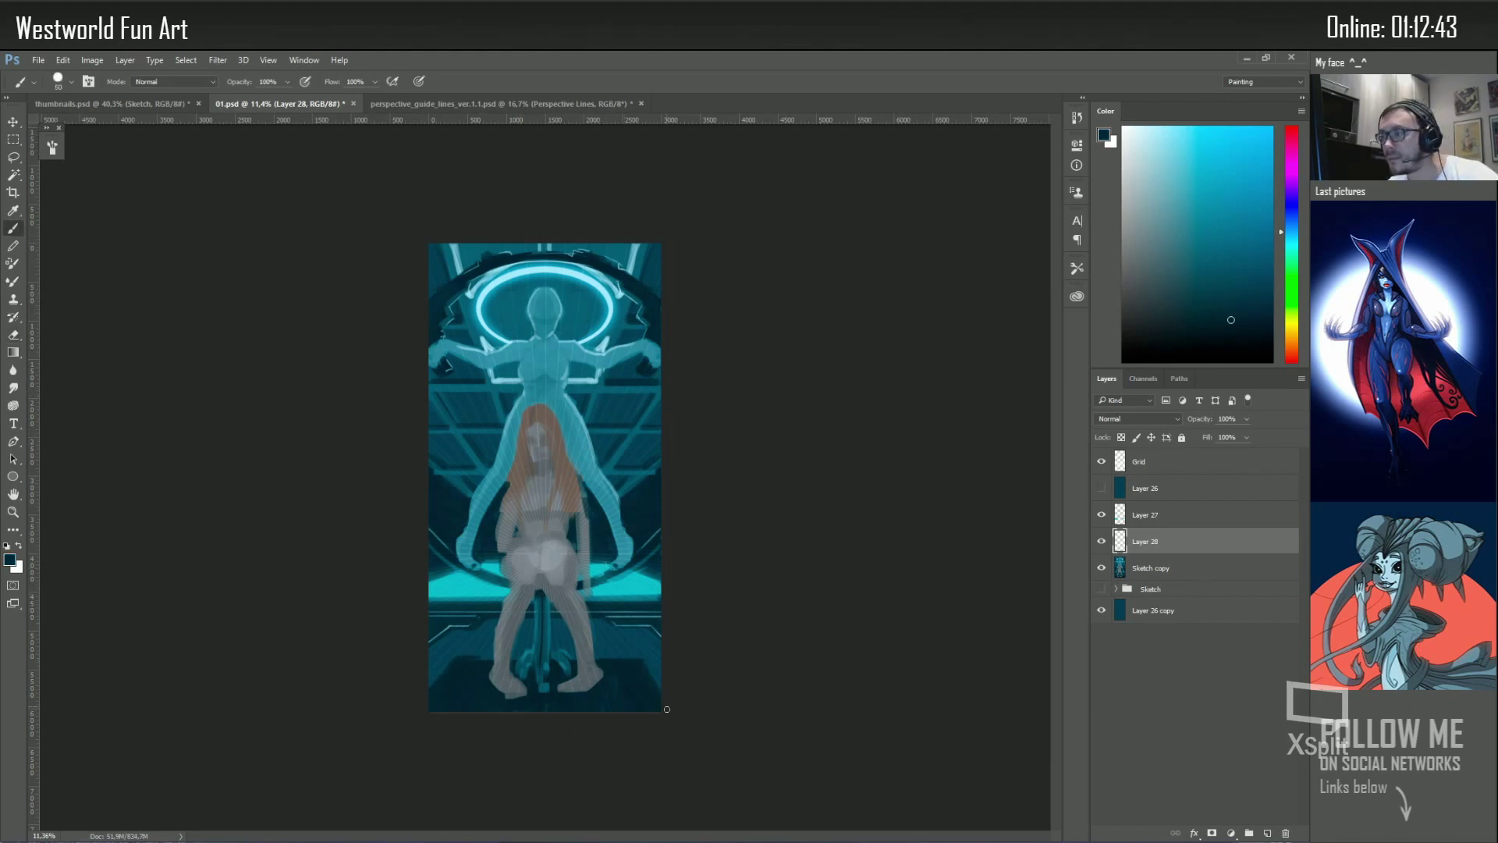
key(bracketright)
key(bracketright)
key(bracketright)
alt+click(472, 660)
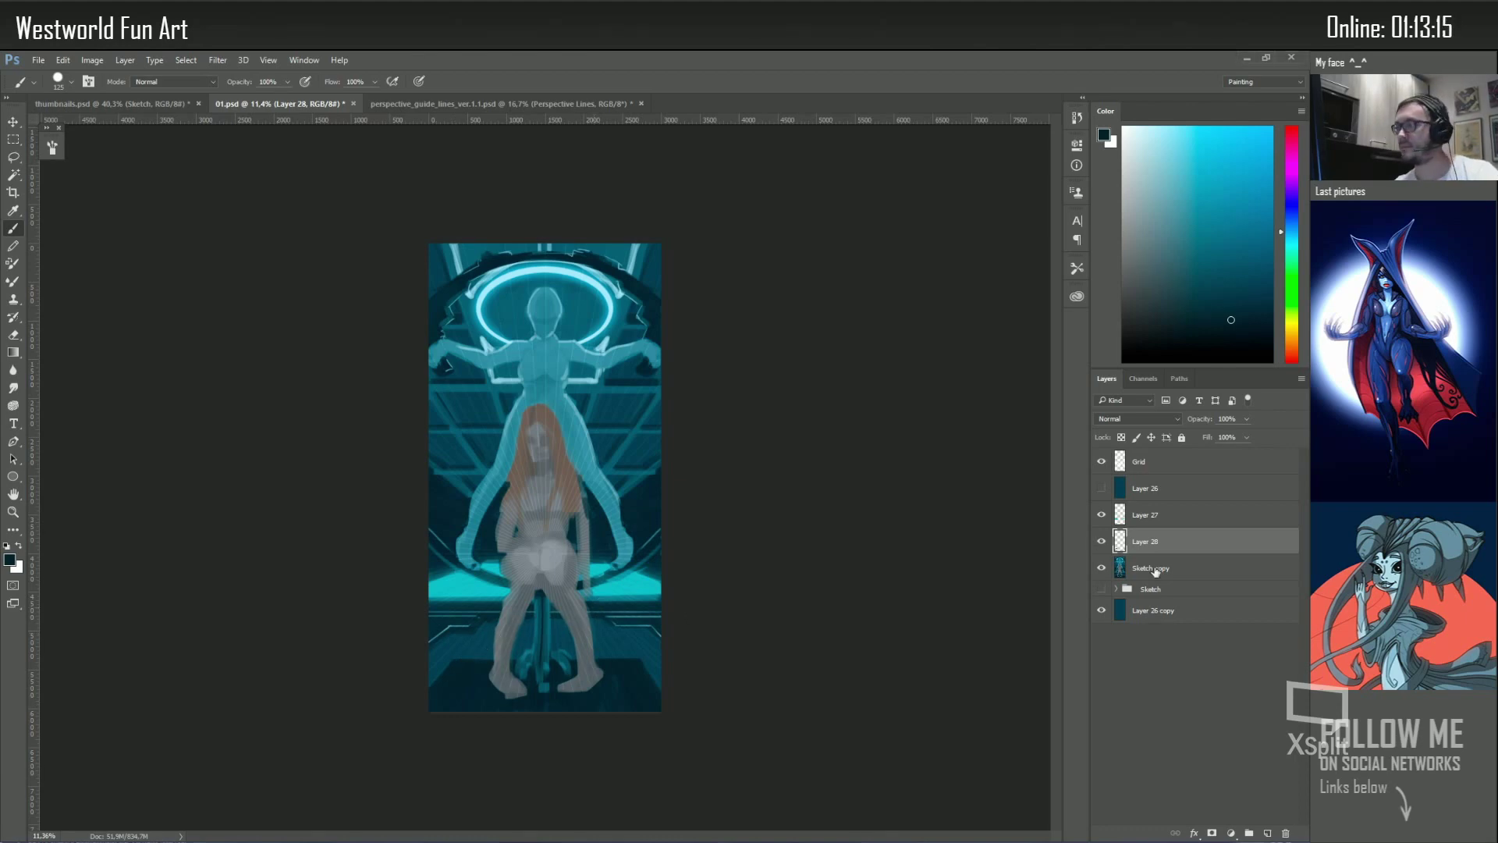
On a new layer, draw light cyan wall panel outlines with an 80px brush
key(l)
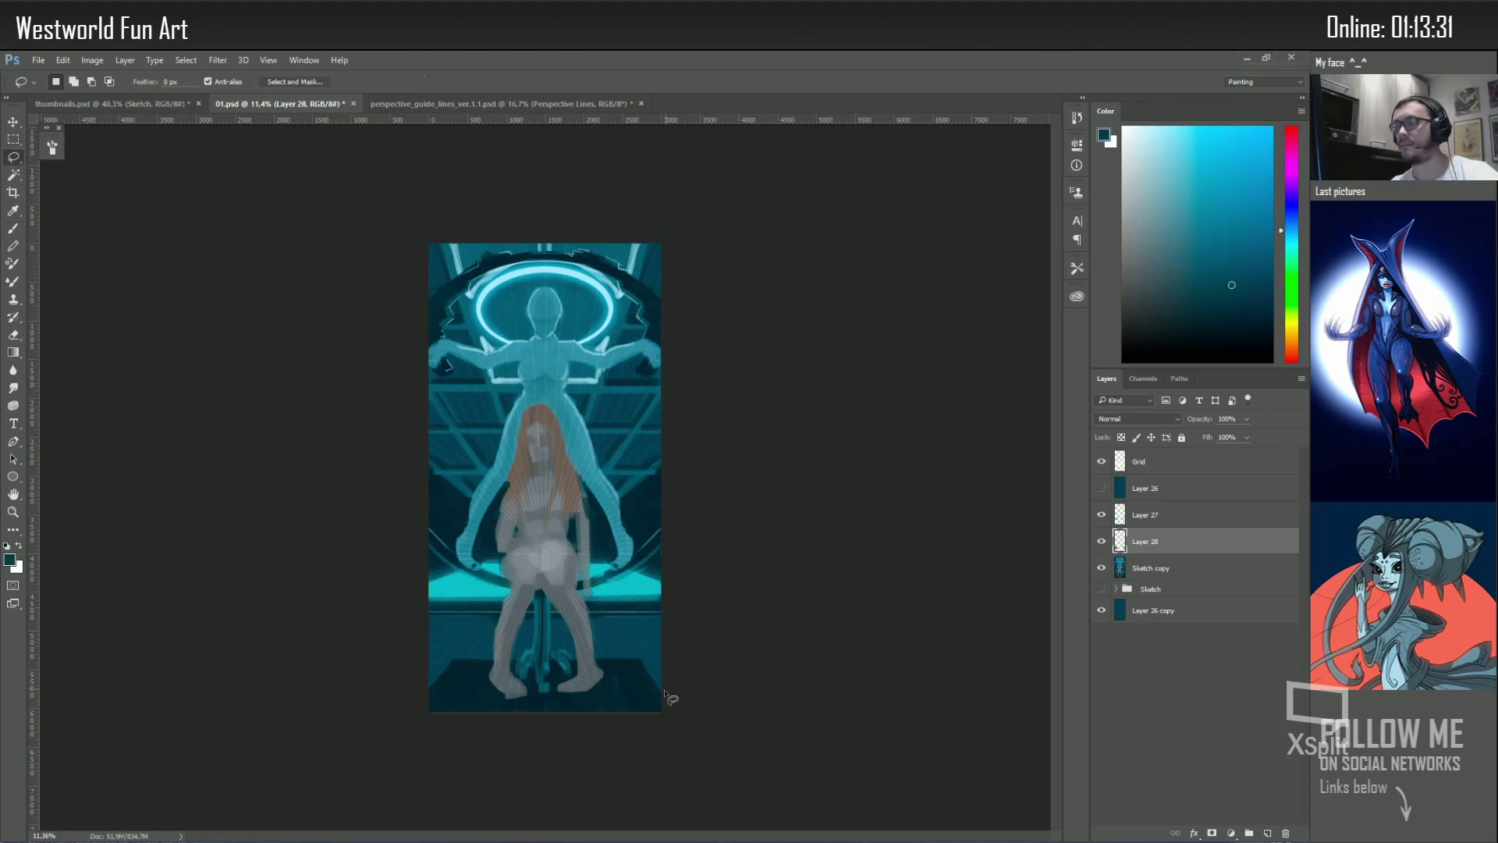
key(b)
key(ctrl+shift+alt+n)
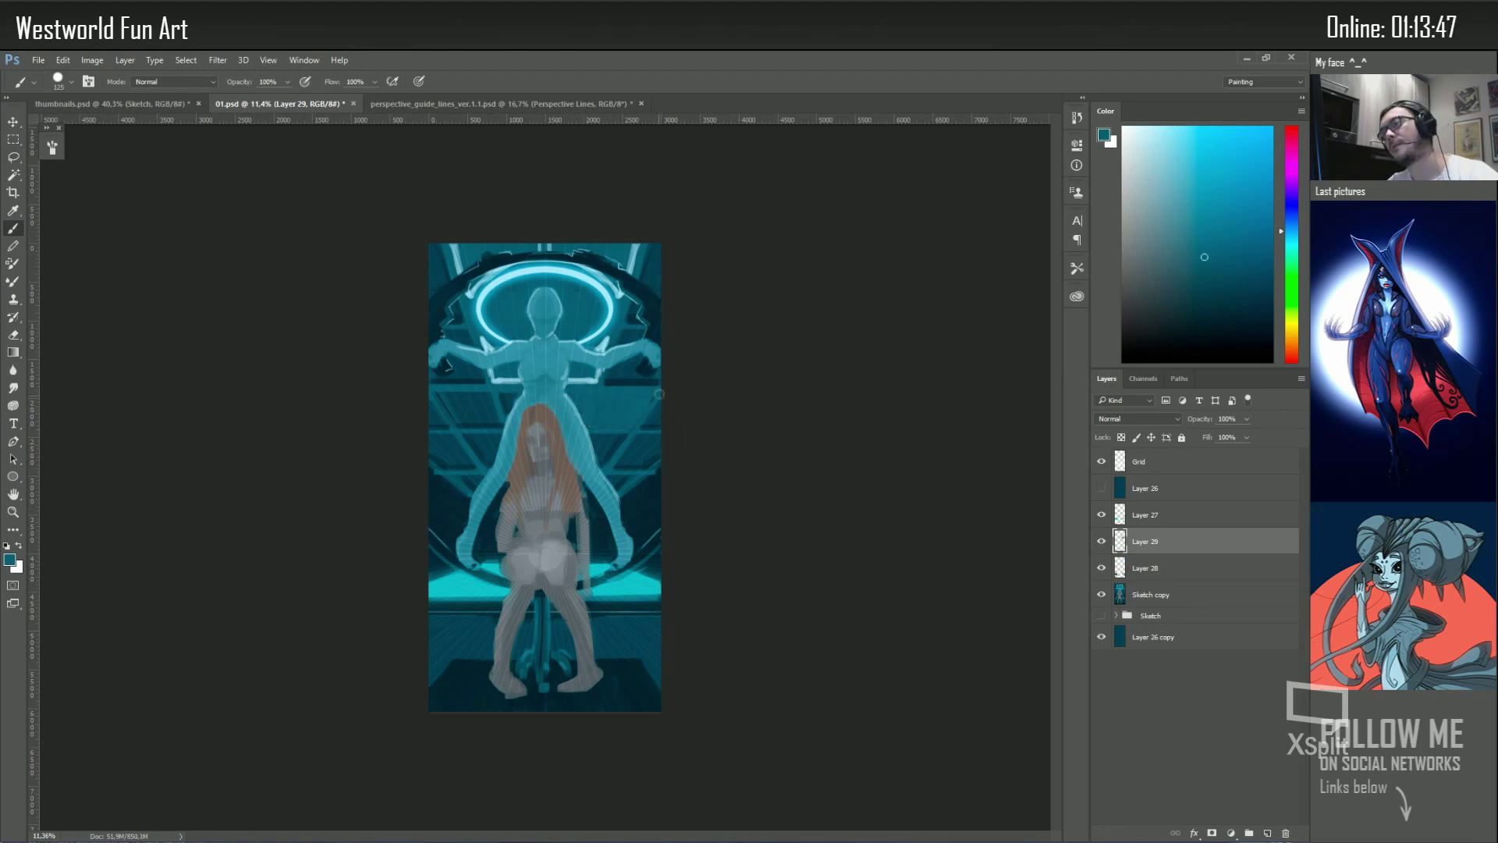
key(bracketleft)
key(bracketleft)
key(bracketleft)
alt+click(476, 439)
click(593, 398)
shift+click(647, 394)
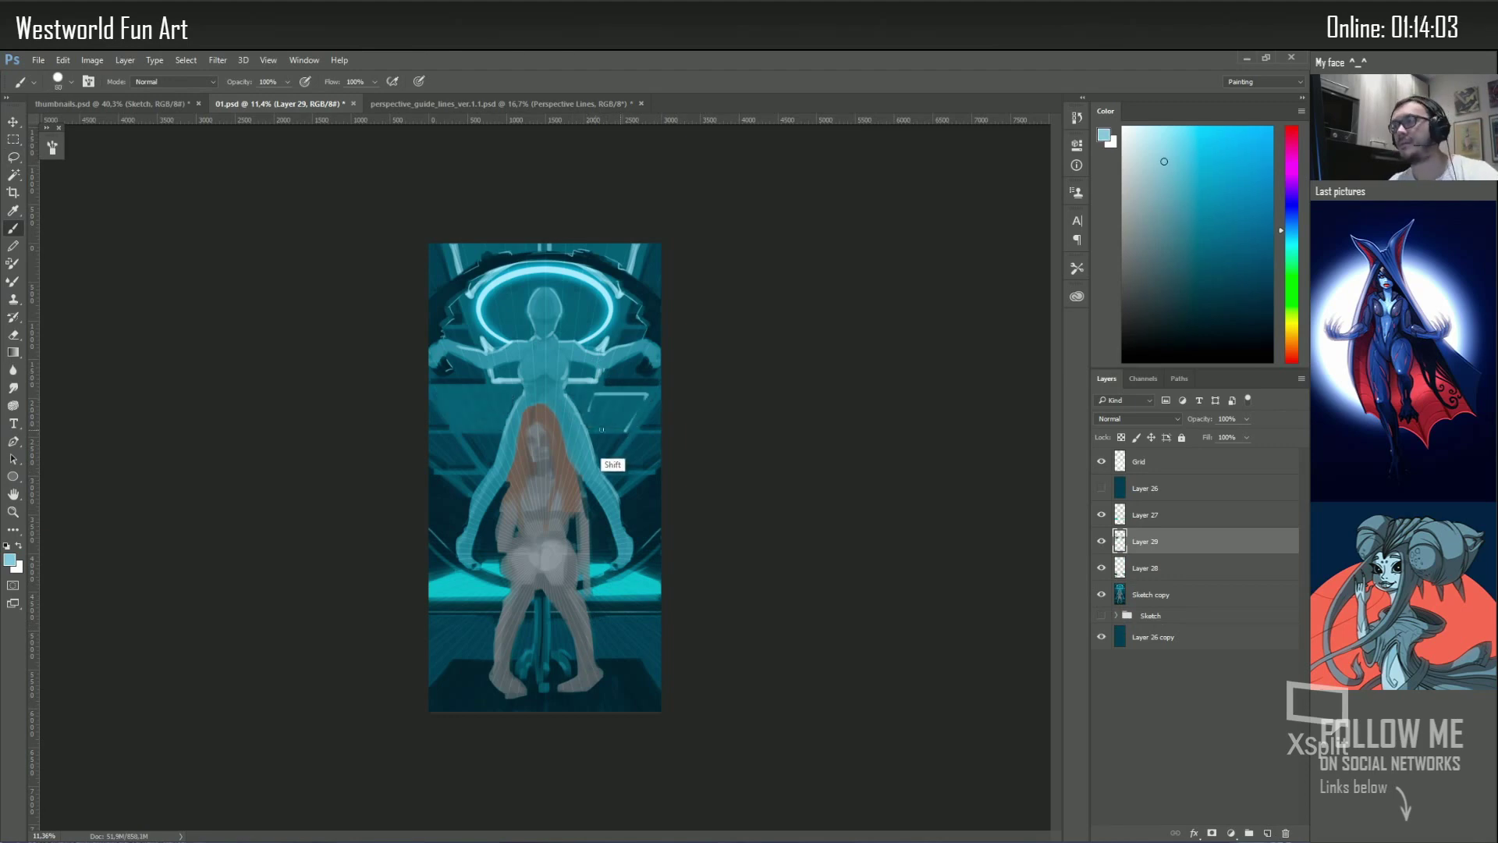
click(629, 428)
shift+click(584, 422)
click(499, 425)
shift+click(466, 429)
shift+click(439, 394)
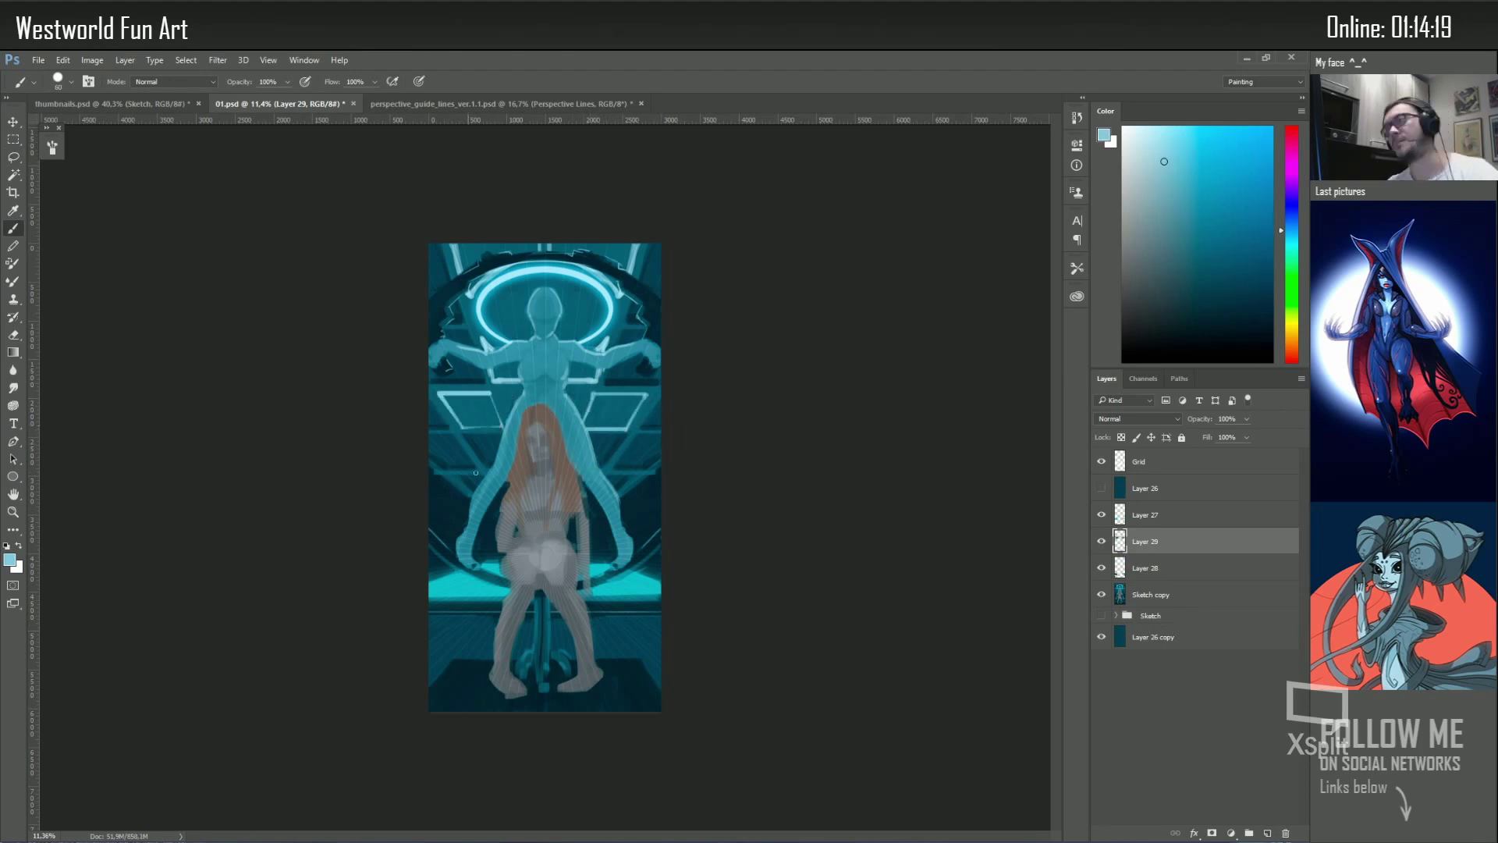
Fill a dark teal triangular panel on the left wall using a polygonal selection
alt+click(461, 466)
alt+click(619, 394)
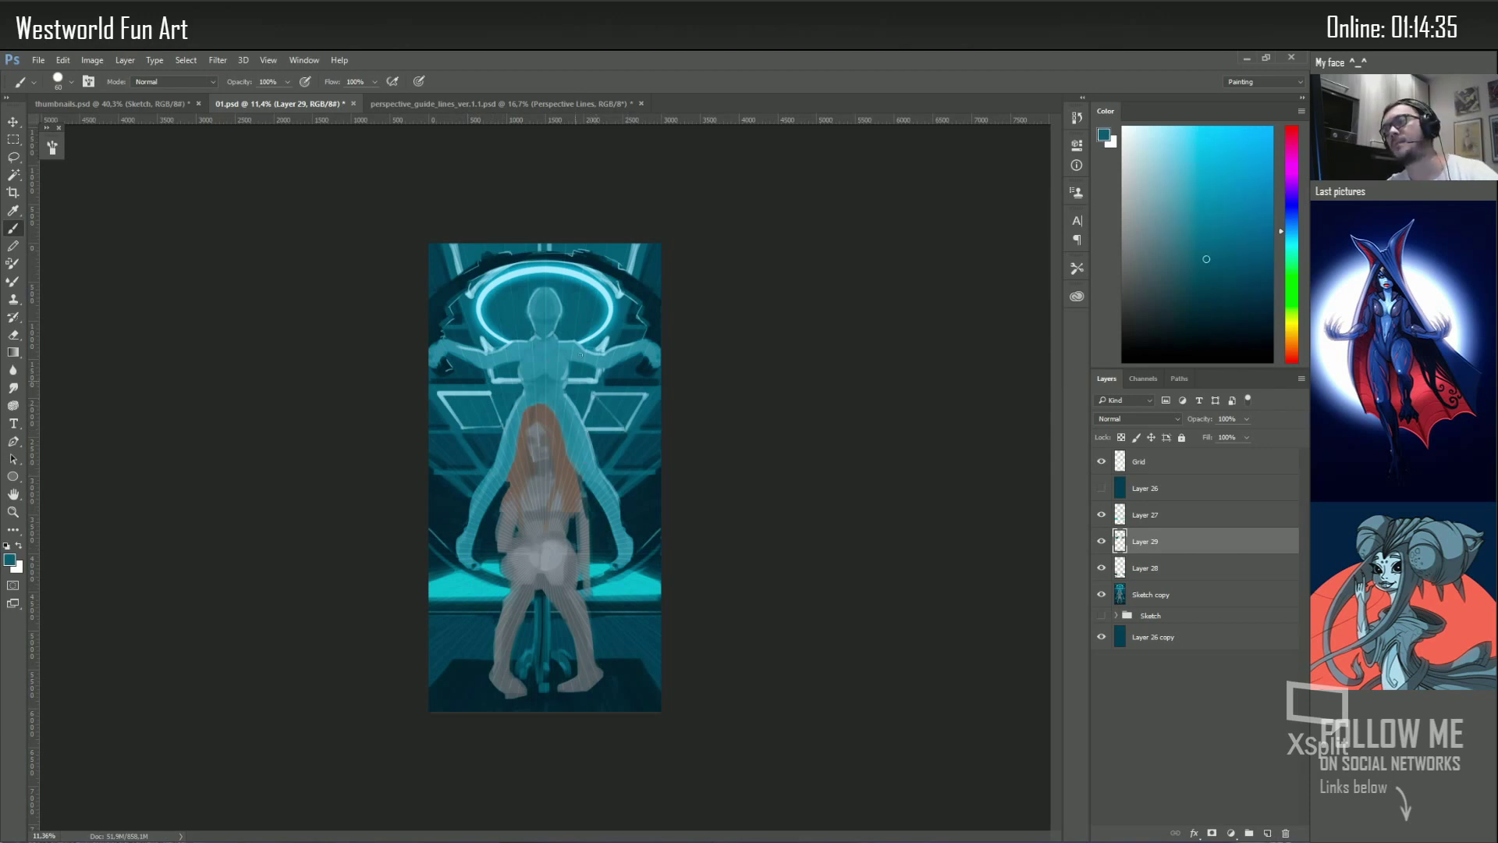
key(l)
click(577, 391)
click(623, 430)
click(596, 432)
double_click(579, 408)
key(alt+BackSpace)
key(ctrl+d)
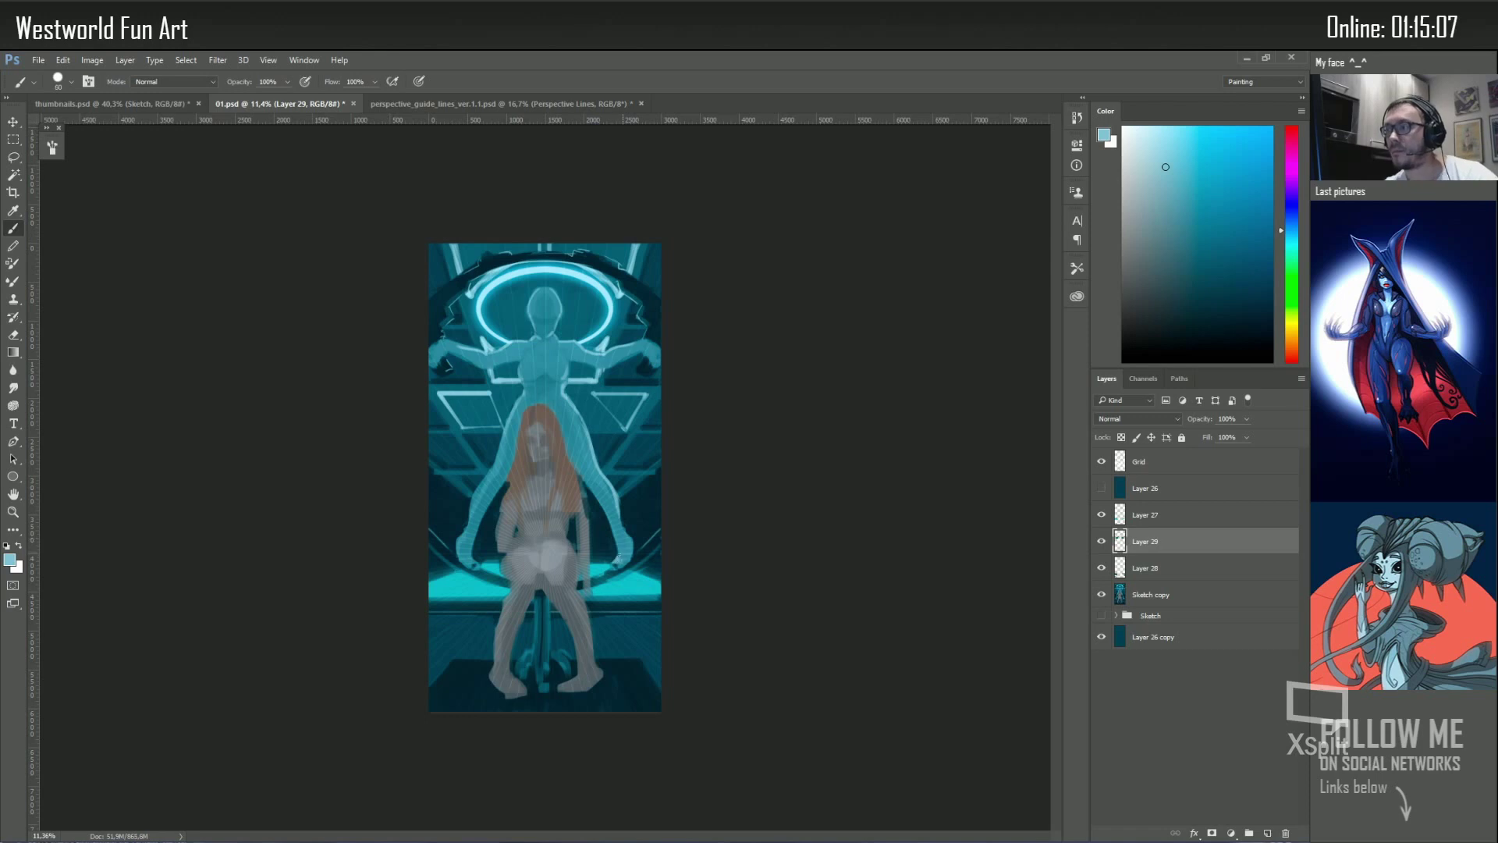
Copy the left triangle to a new layer and slide it straight across to the right
key(shift)
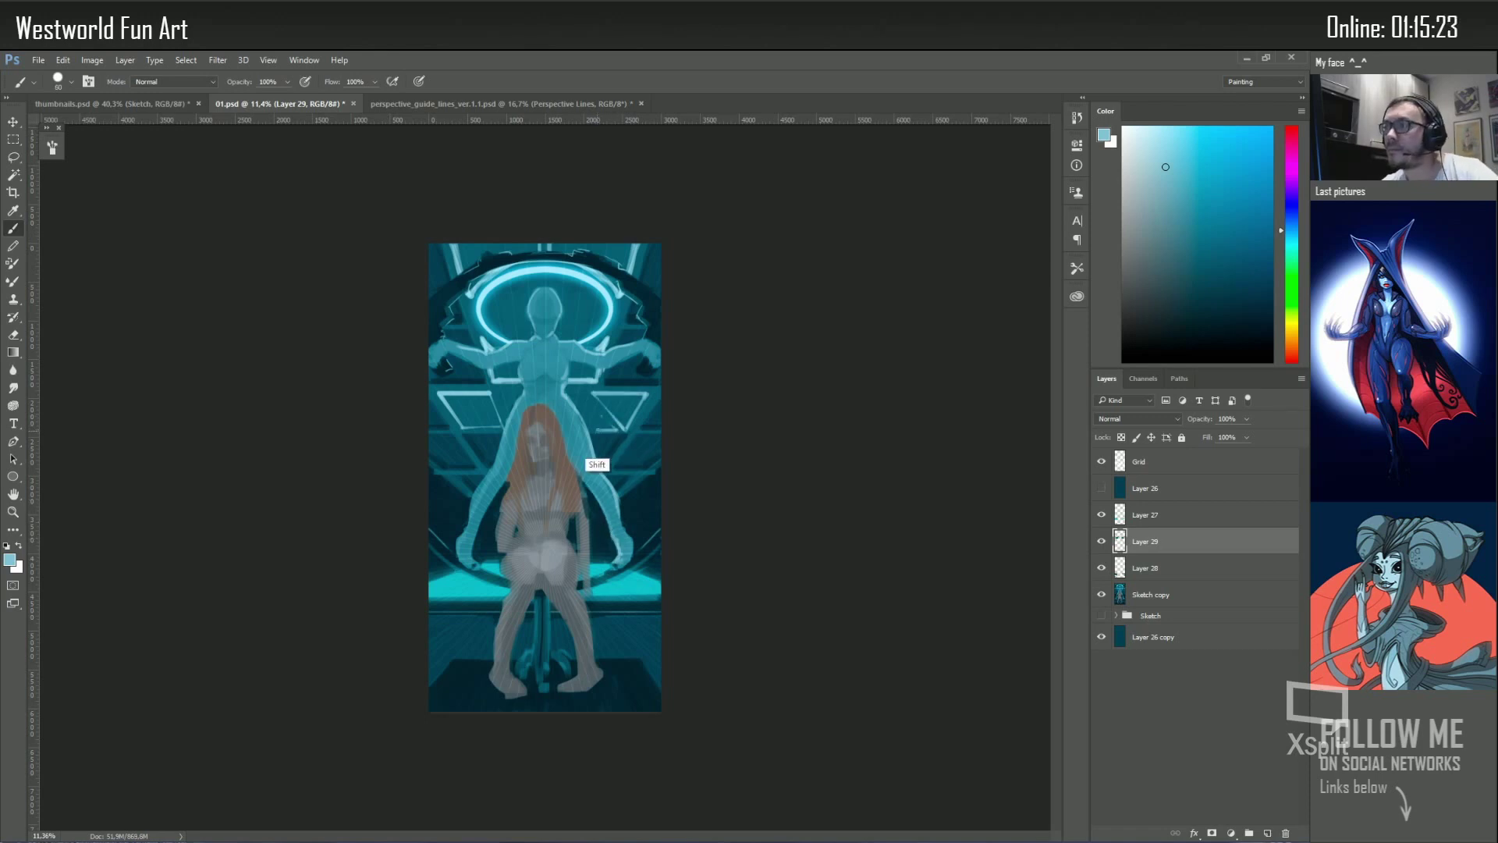
drag(624, 428, 601, 425)
drag(437, 390, 503, 406)
key(ctrl+j)
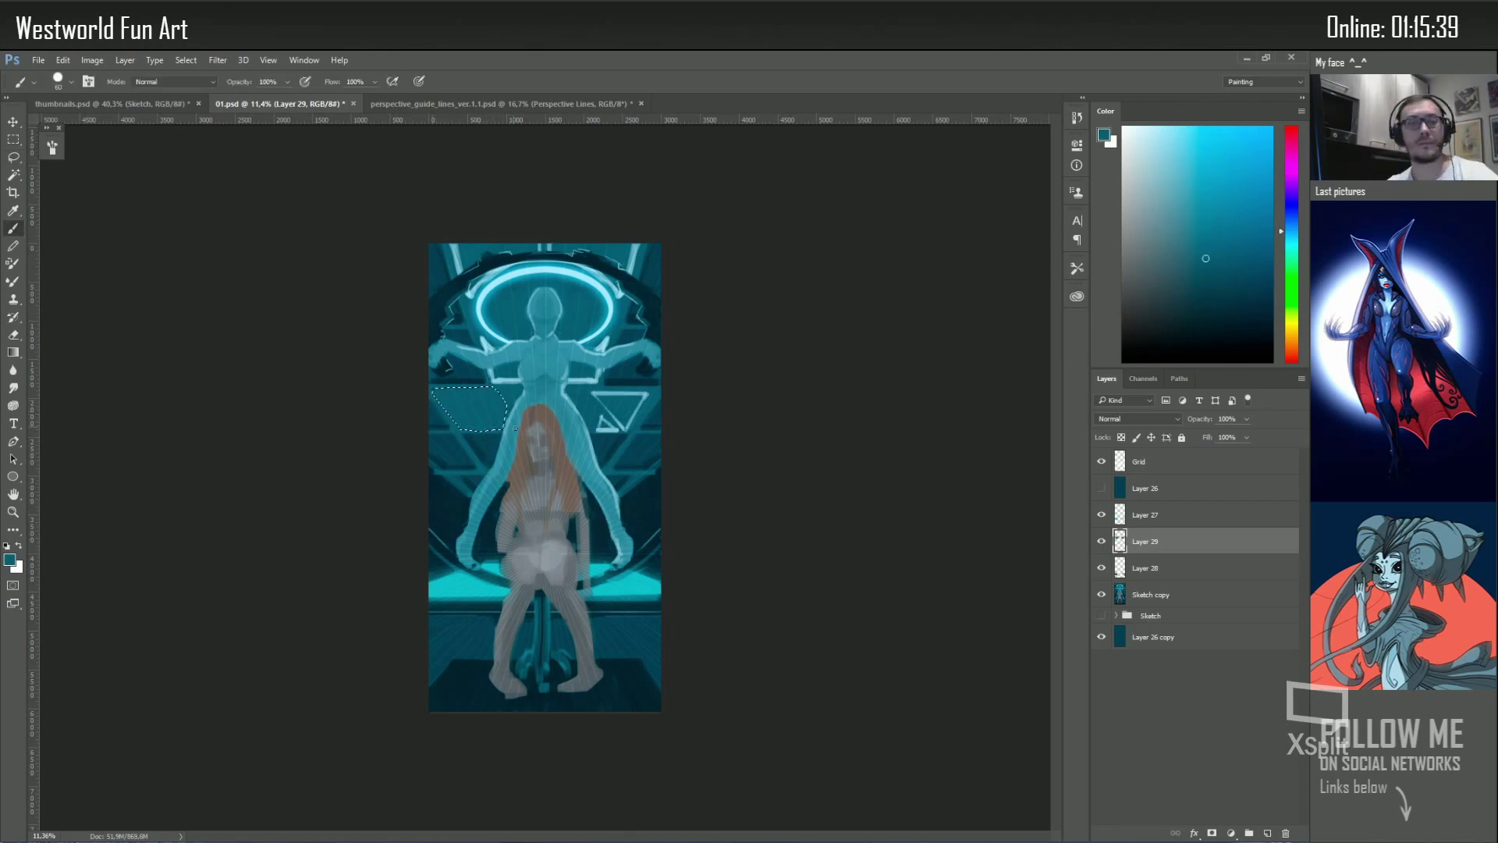
key(v)
drag(373, 413, 542, 414)
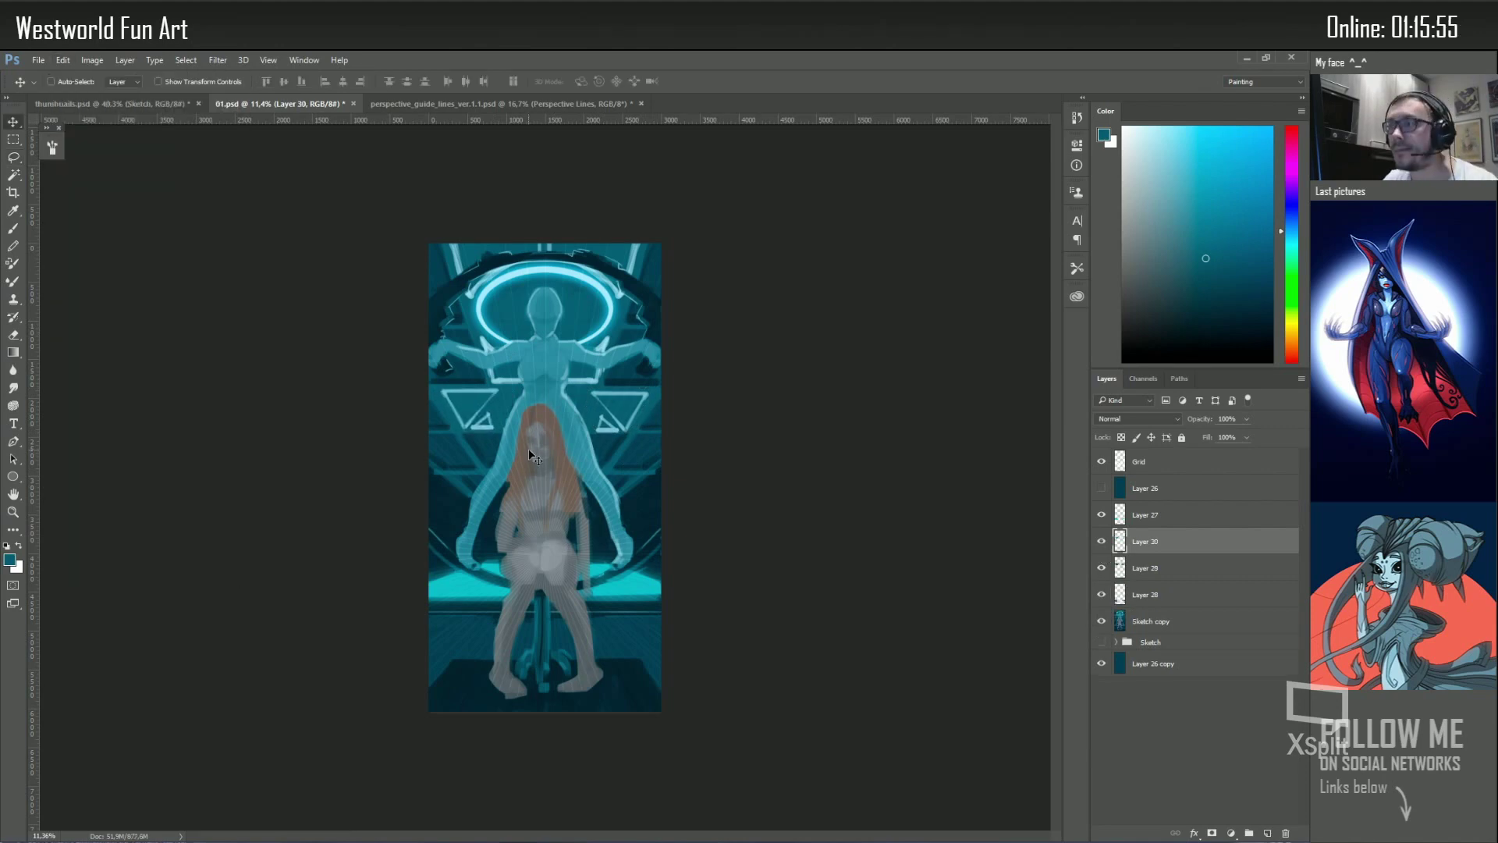
Duplicate and mirror the triangle layer, hide the Grid overlay, and save 01.psd
key(ctrl+j)
click(62, 60)
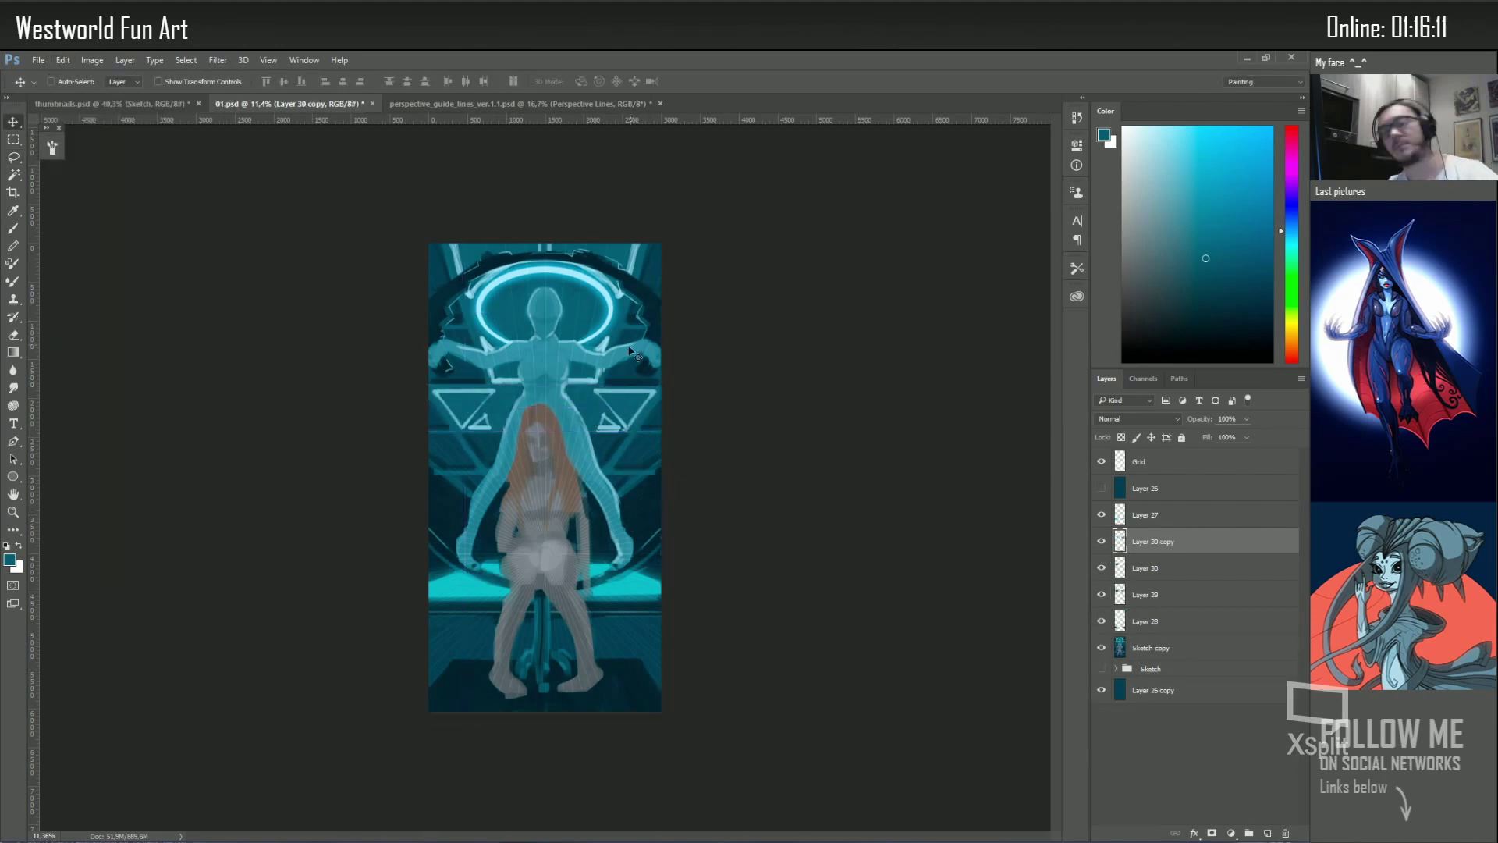
key(b)
alt+click(499, 437)
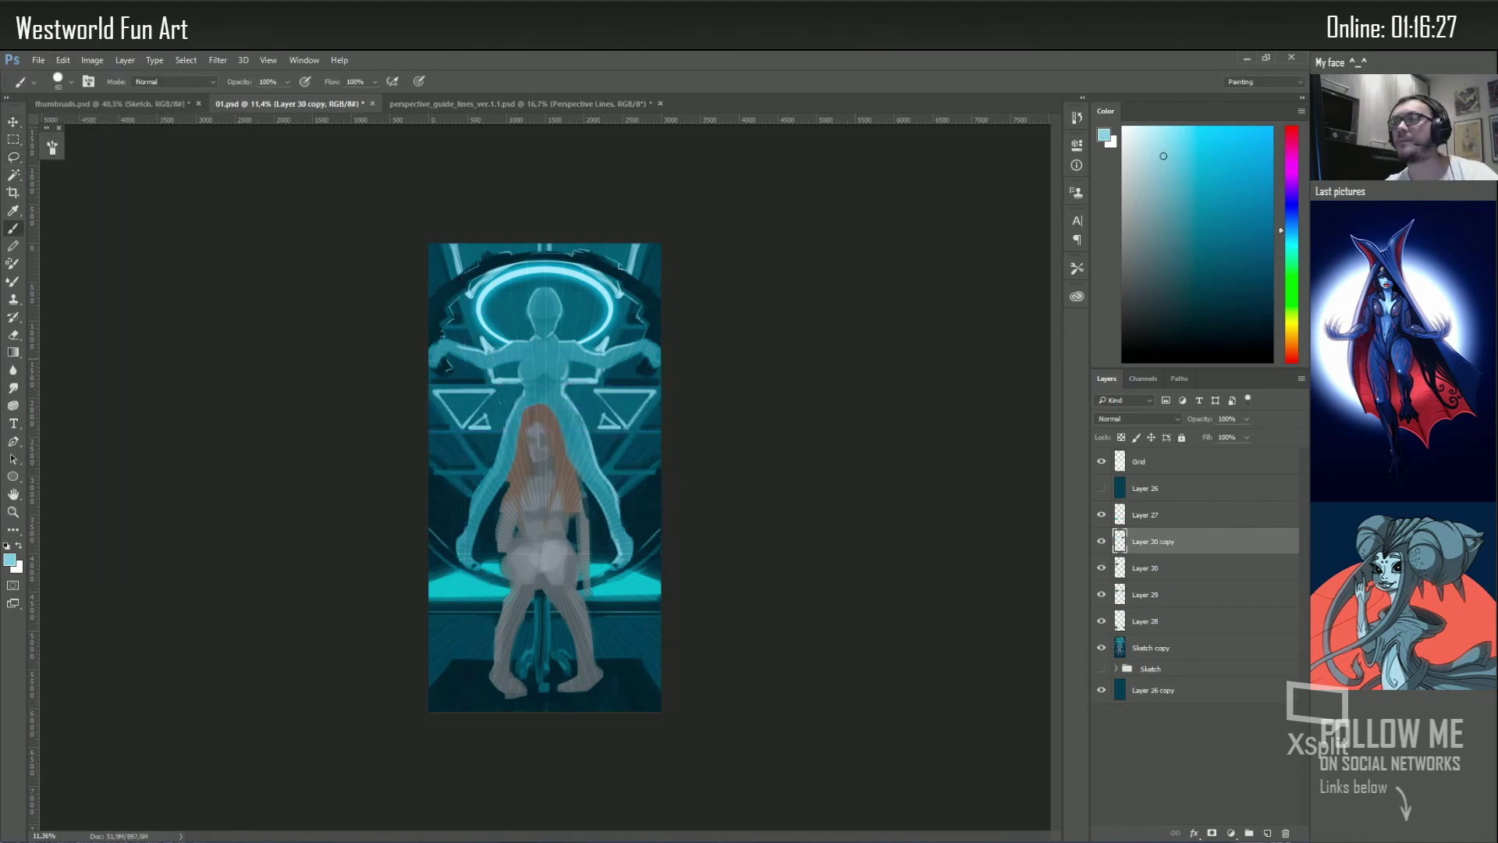
click(1101, 461)
alt+click(636, 617)
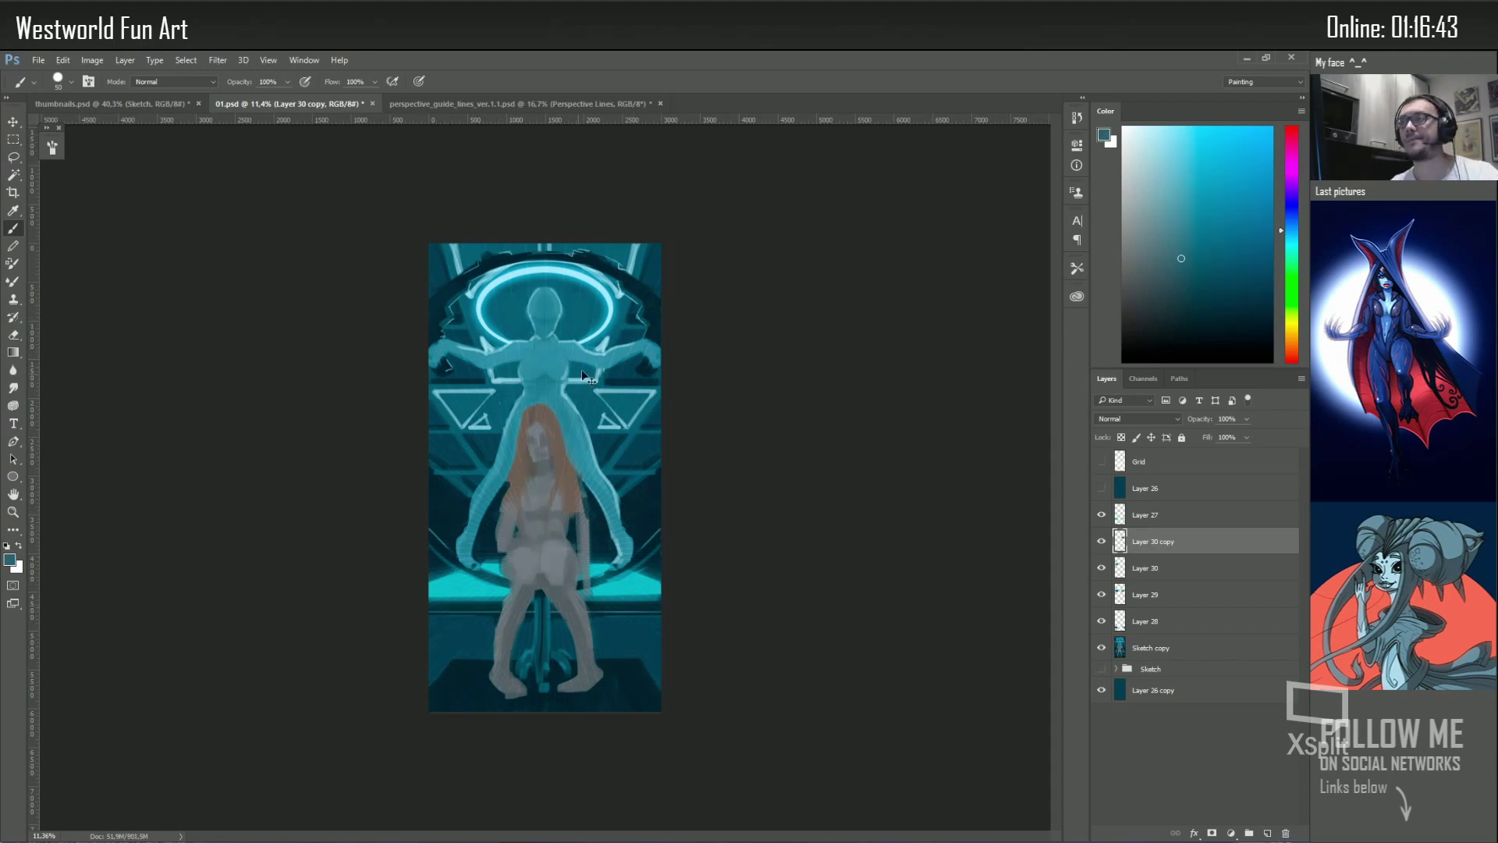
key(ctrl+s)
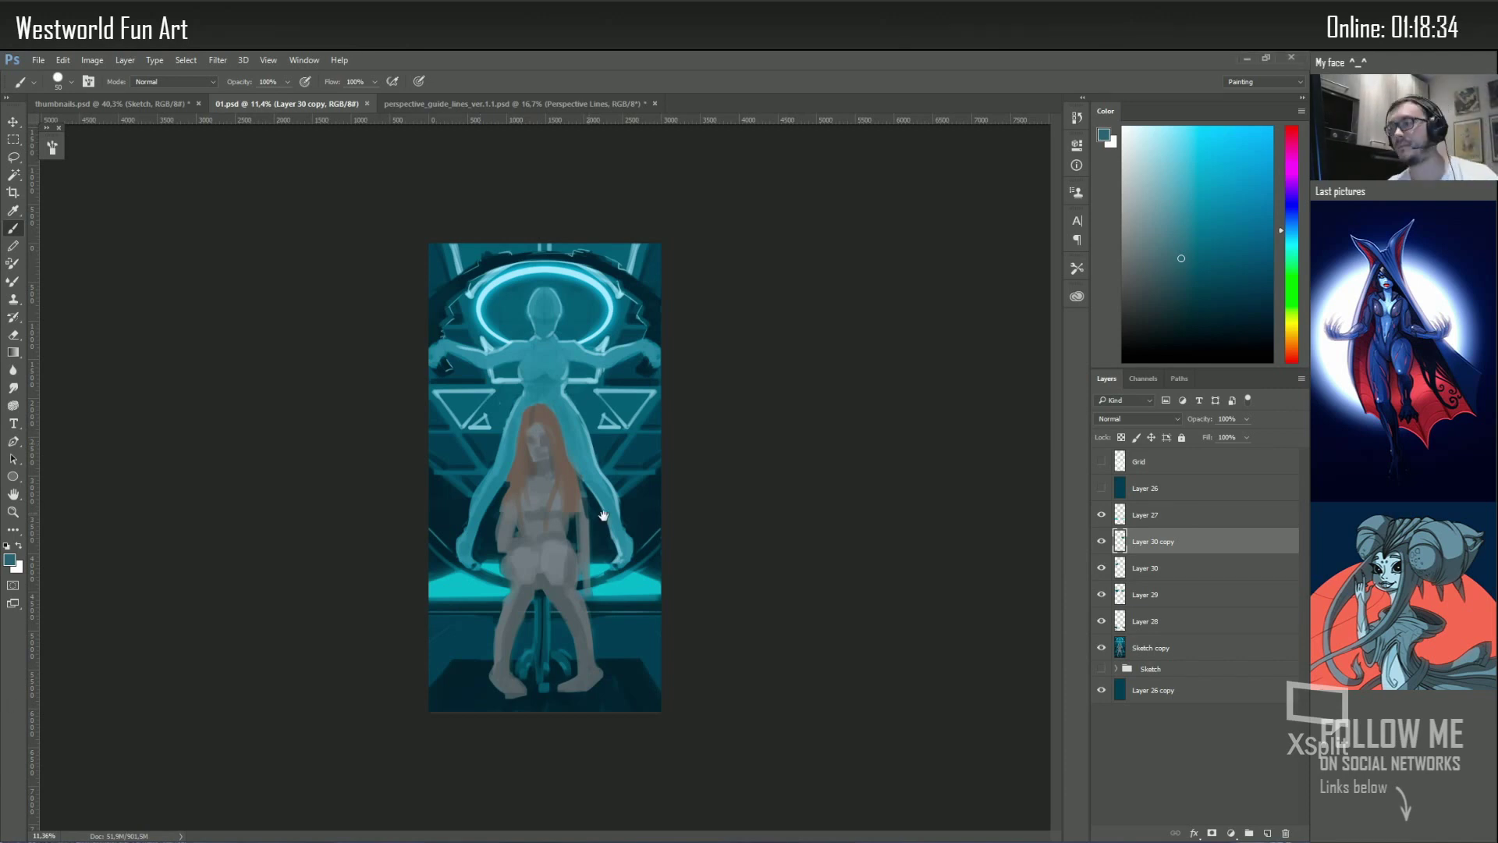
Paint the figure with sampled teals and halo cyan, compare Layer 27, and add Layer 31 above it
click(544, 335)
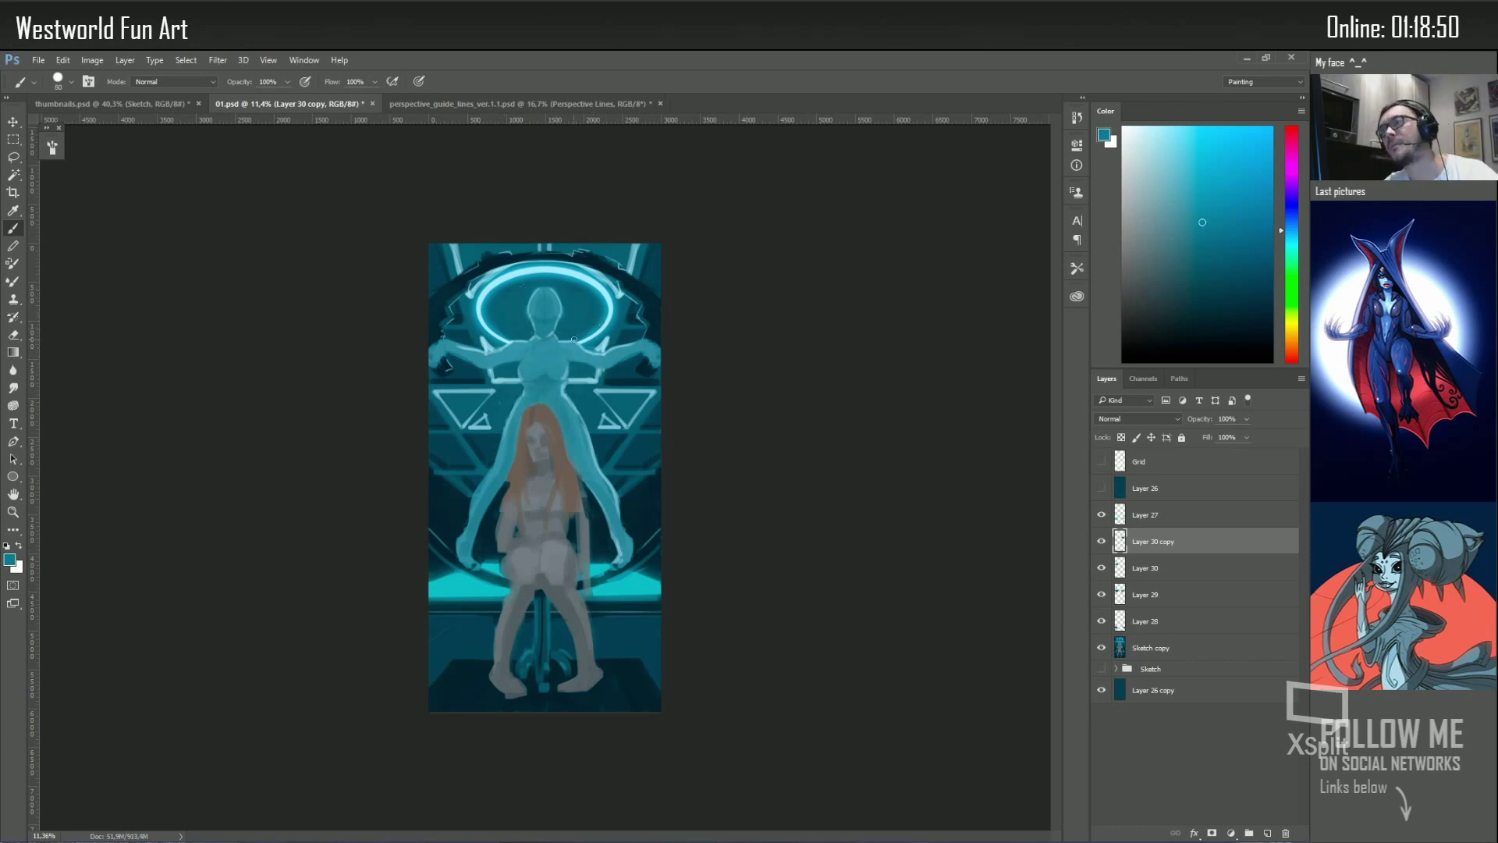
alt+click(646, 319)
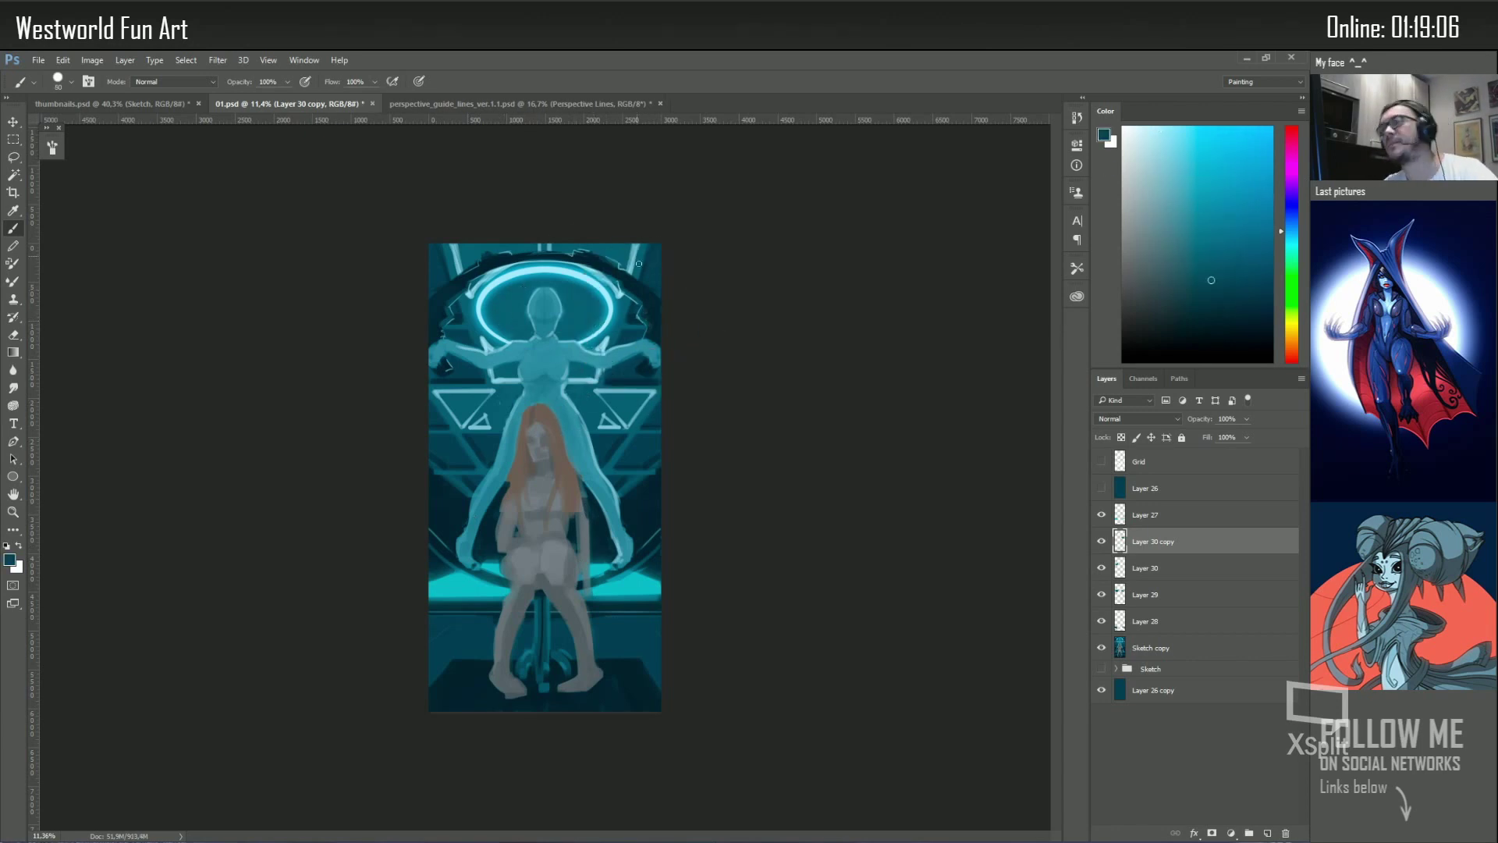
alt+click(439, 353)
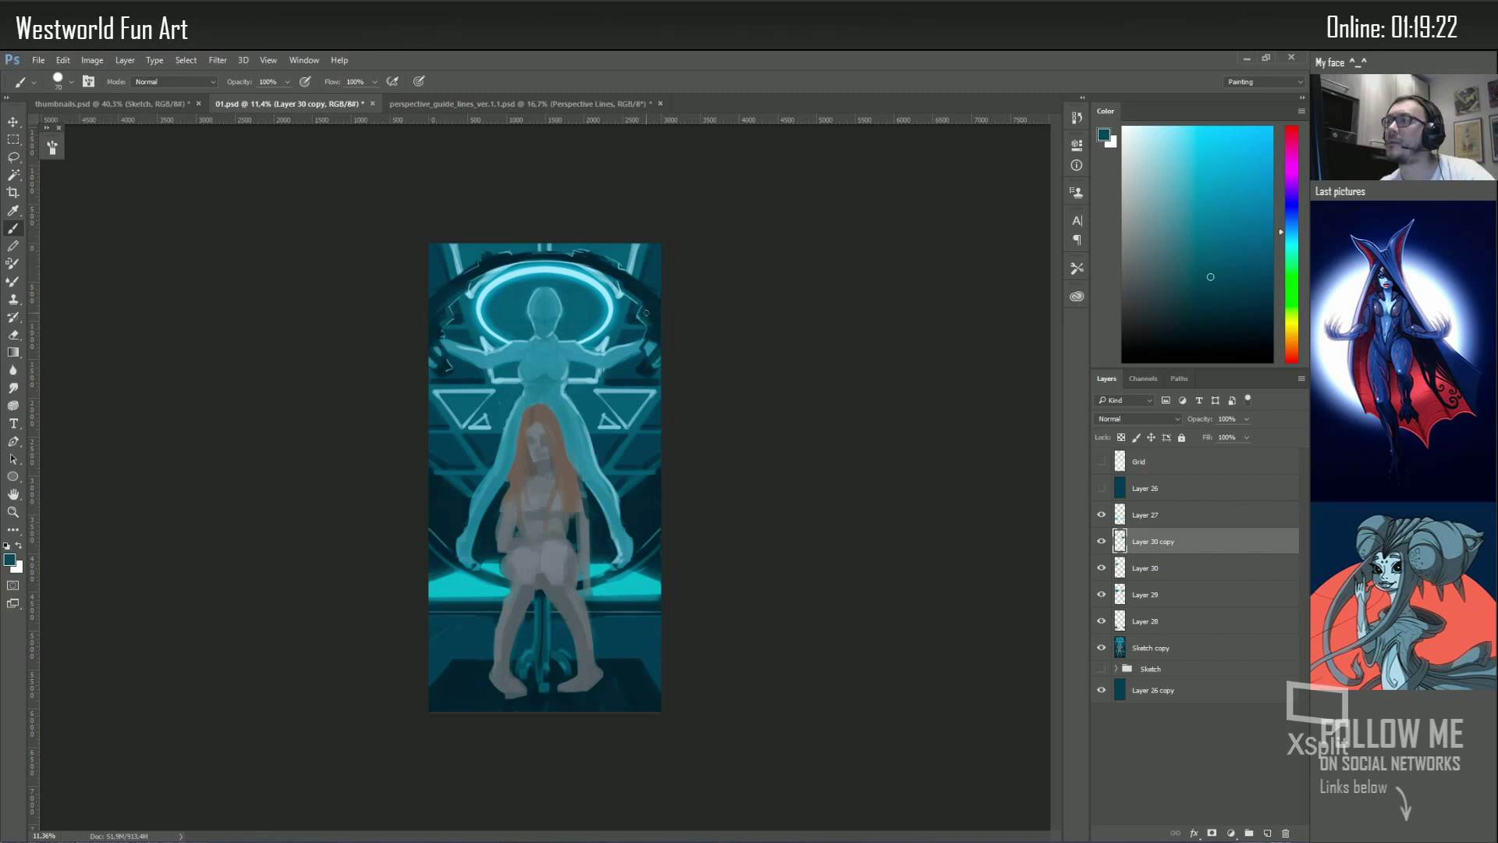
alt+click(478, 312)
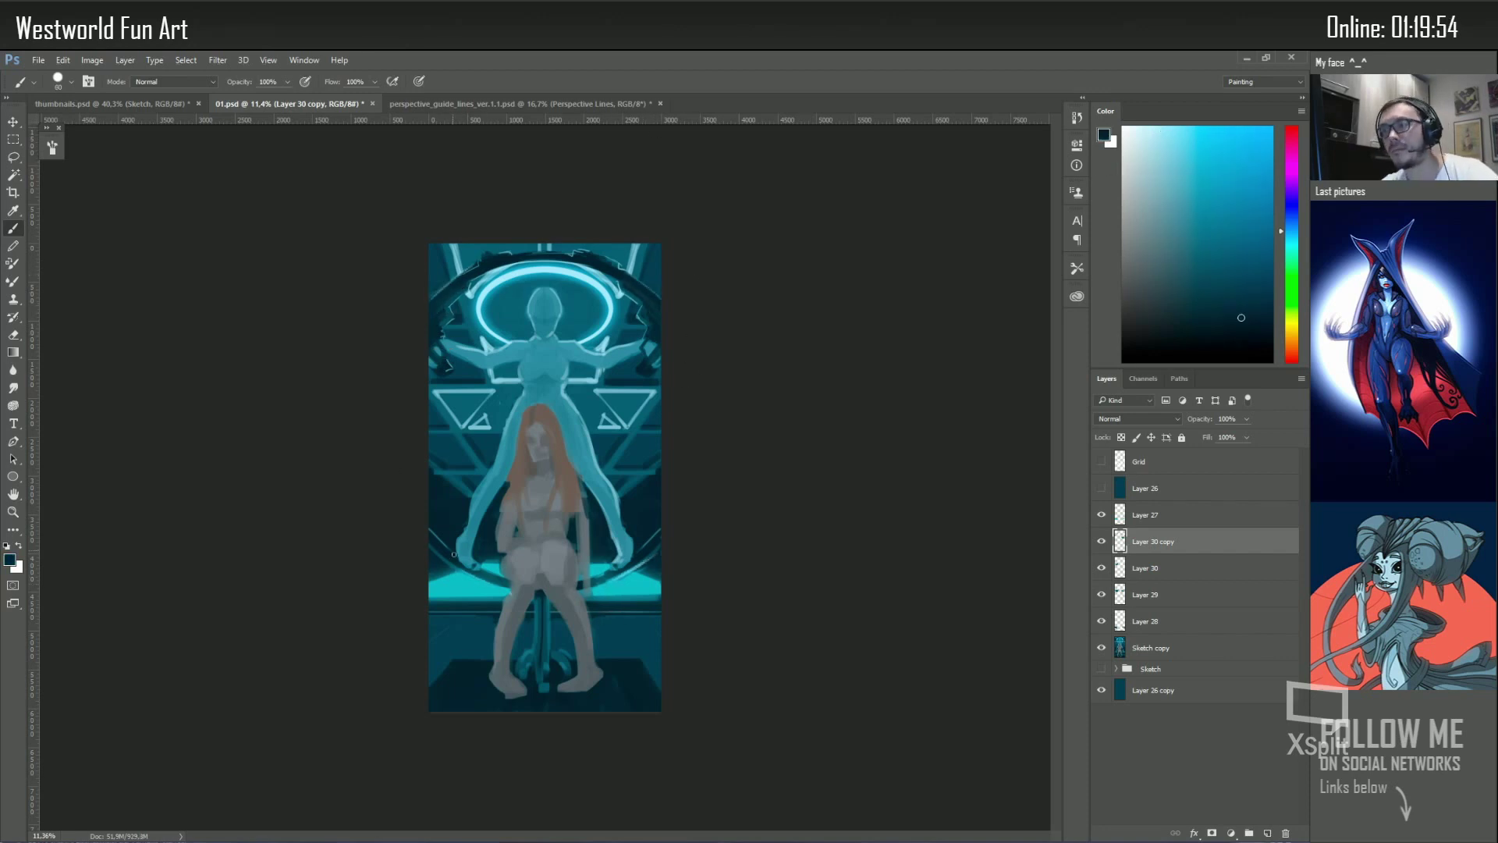
alt+click(441, 575)
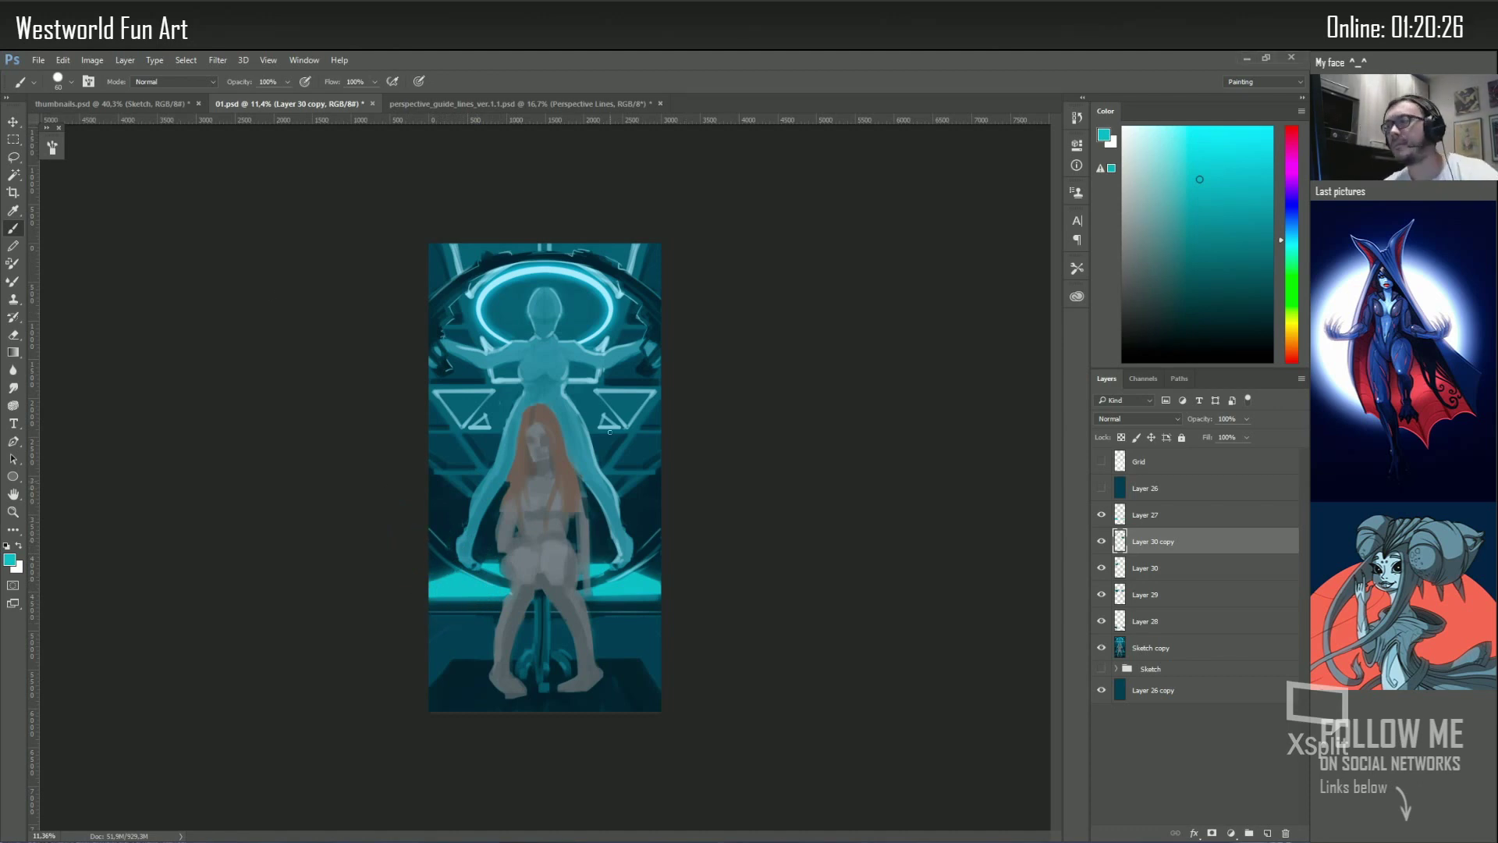
alt+click(618, 352)
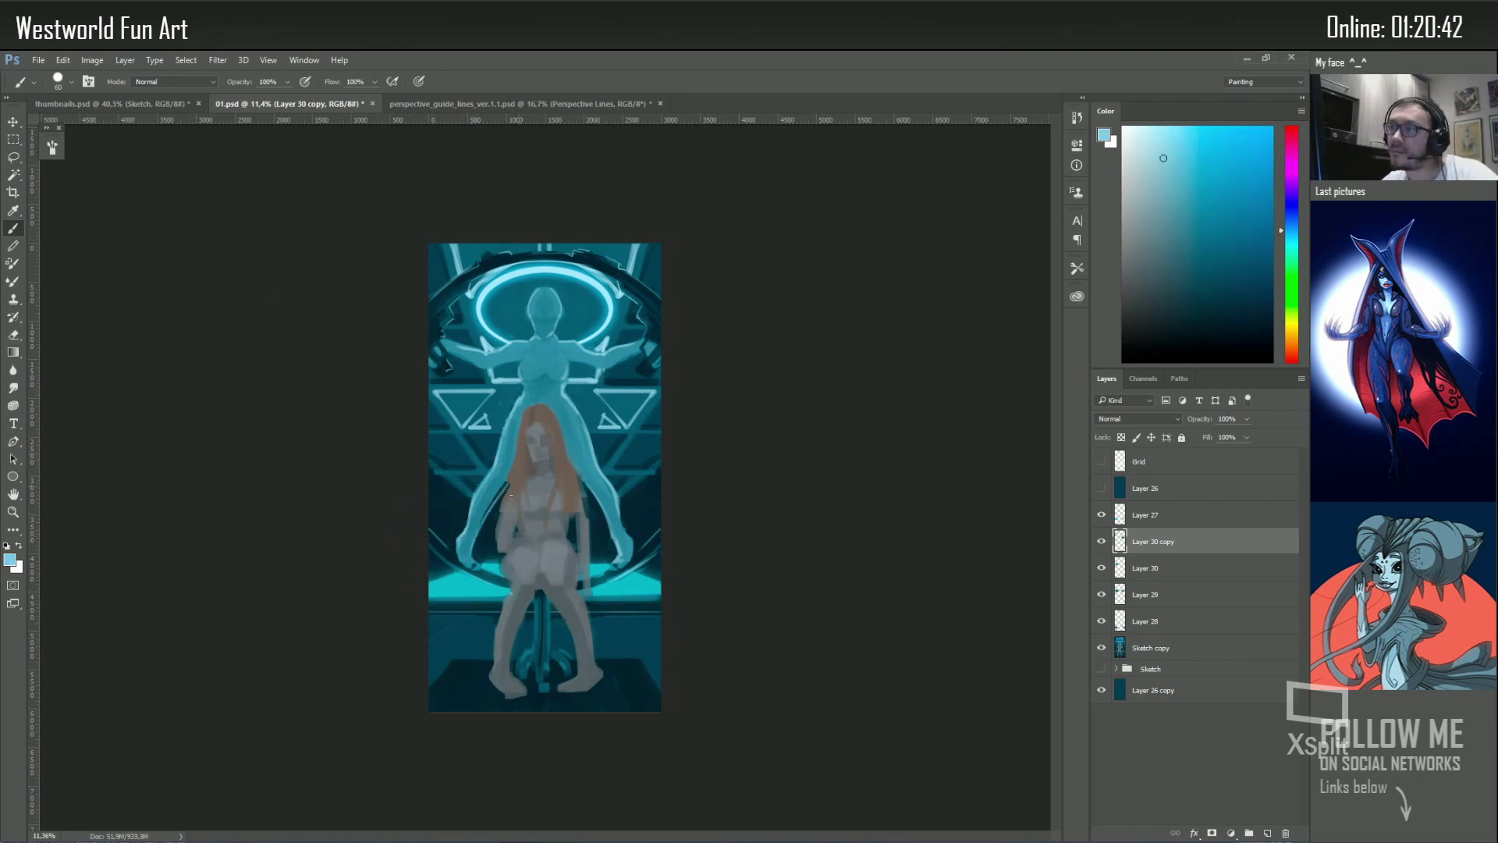
alt+click(473, 556)
click(1101, 515)
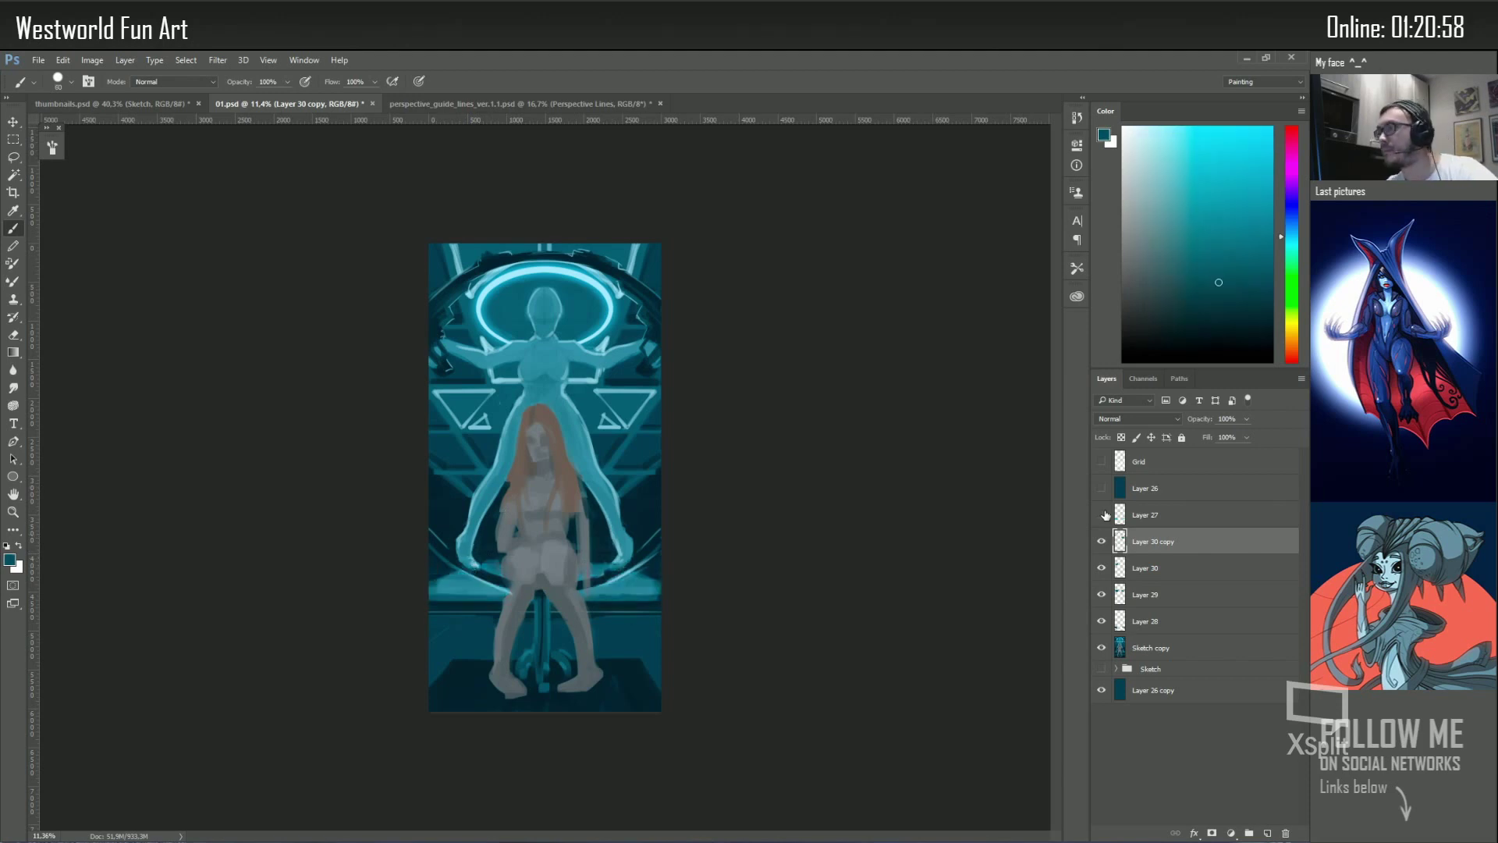
key(ctrl+shift+alt+n)
Paint the figure with sampled lighter and darker teals, enlarging the brush via presets
alt+click(540, 384)
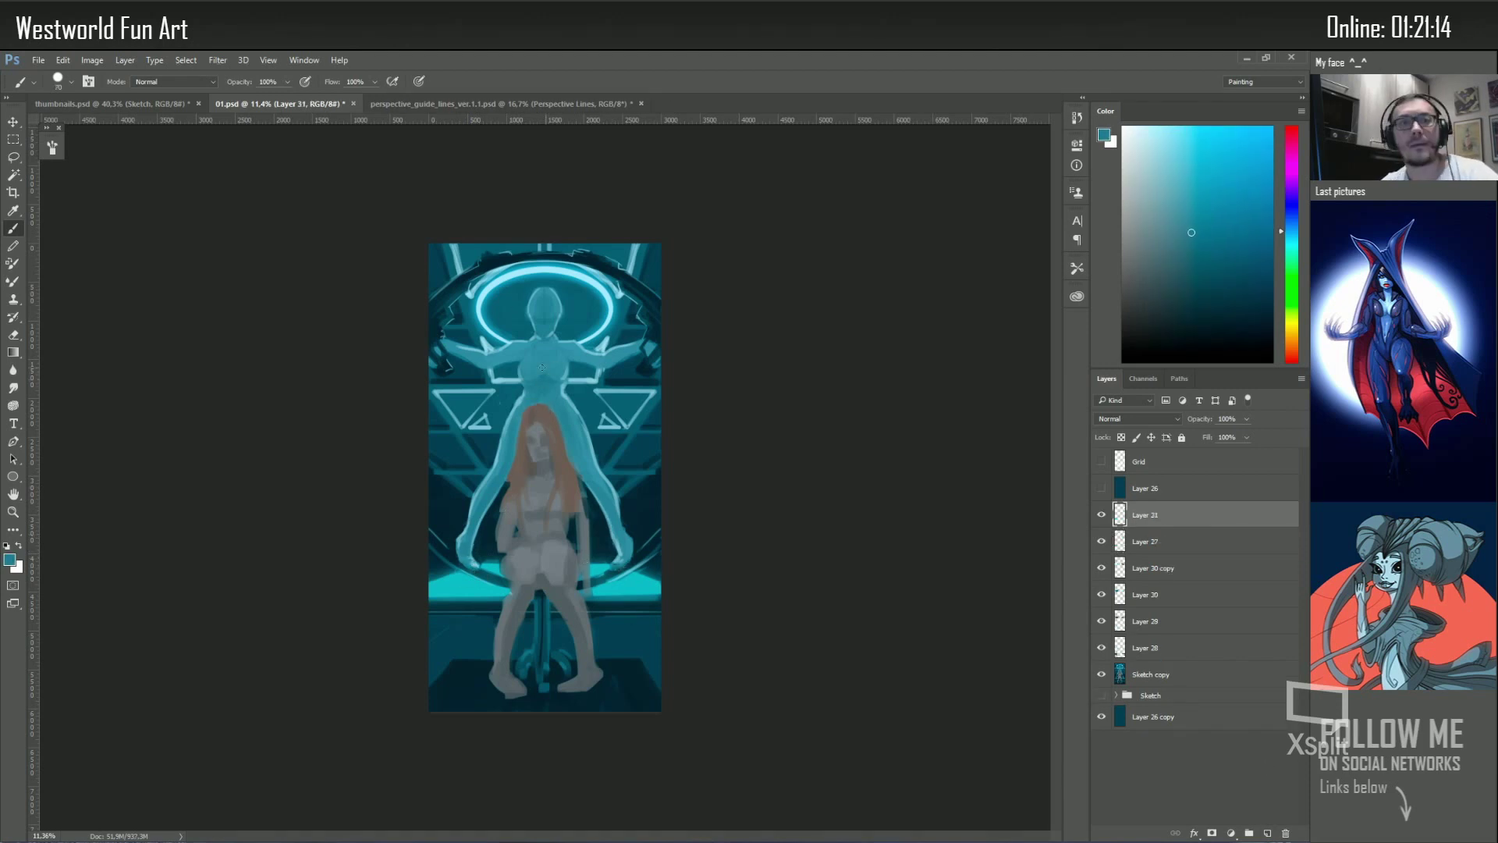
alt+click(579, 386)
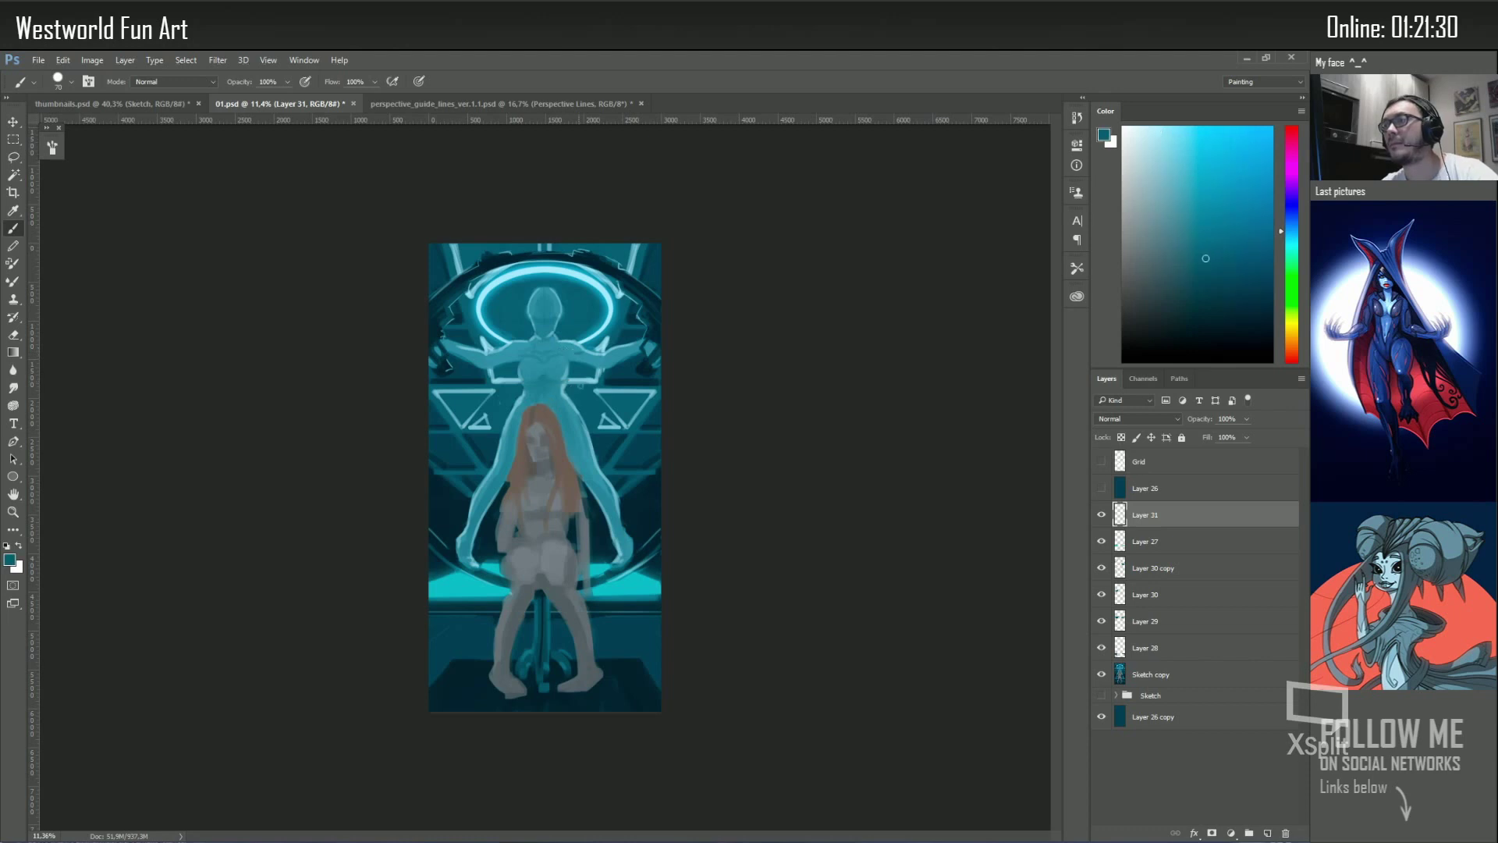
alt+click(569, 364)
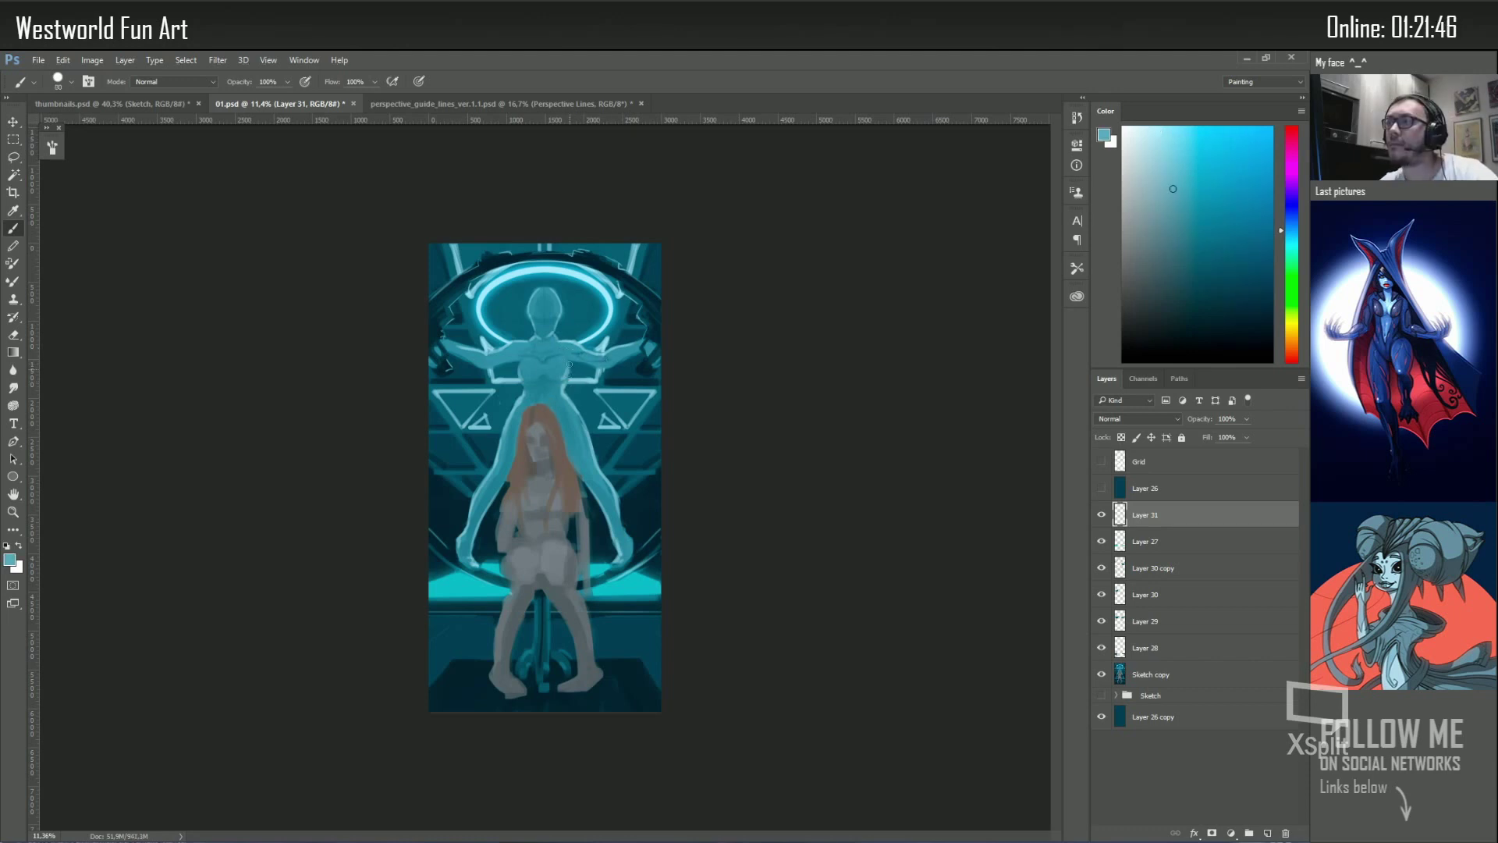
alt+click(590, 312)
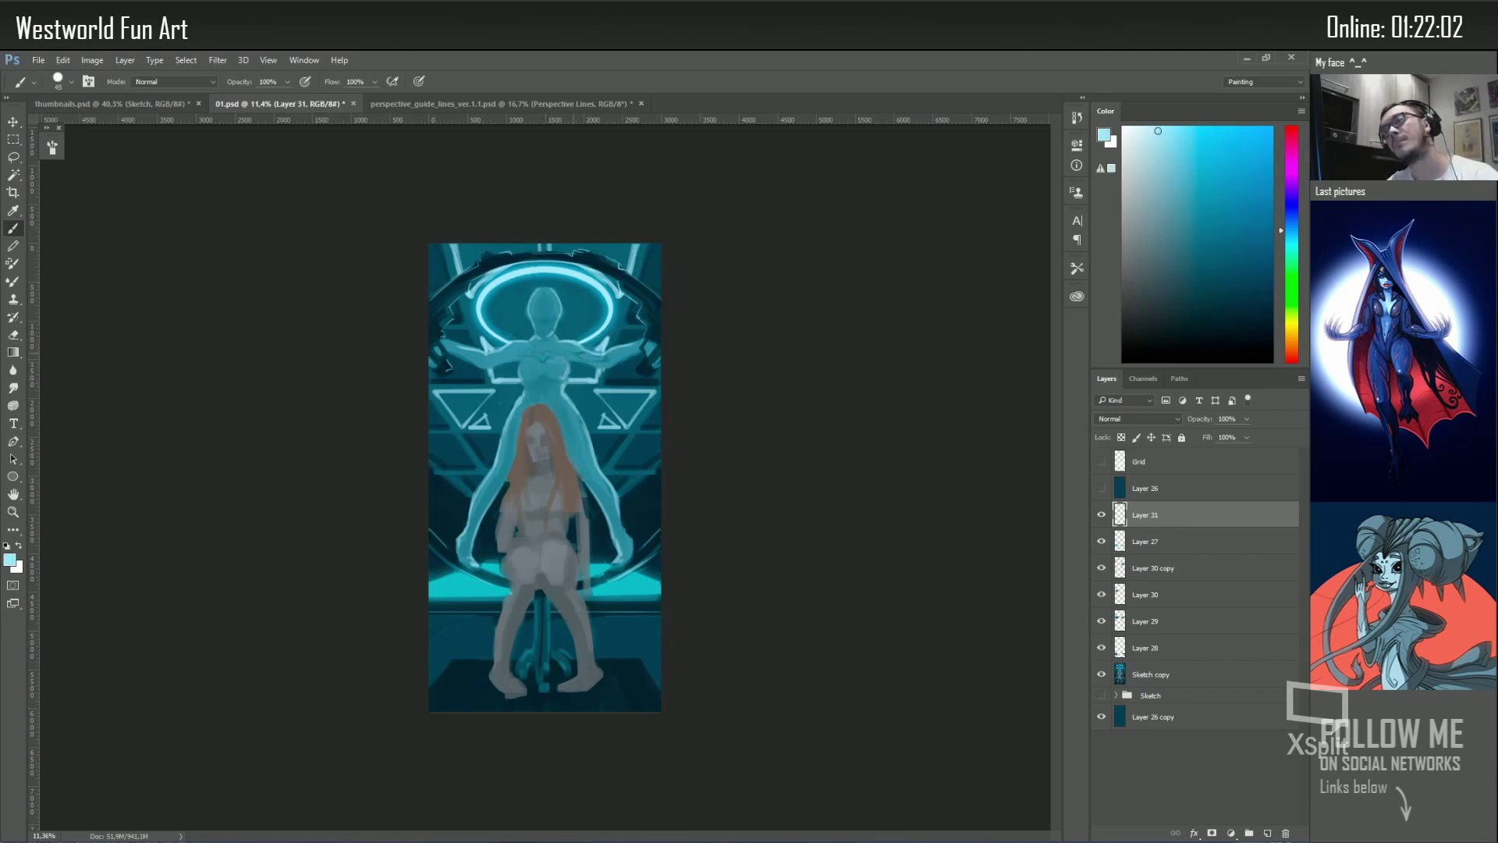
alt+click(574, 414)
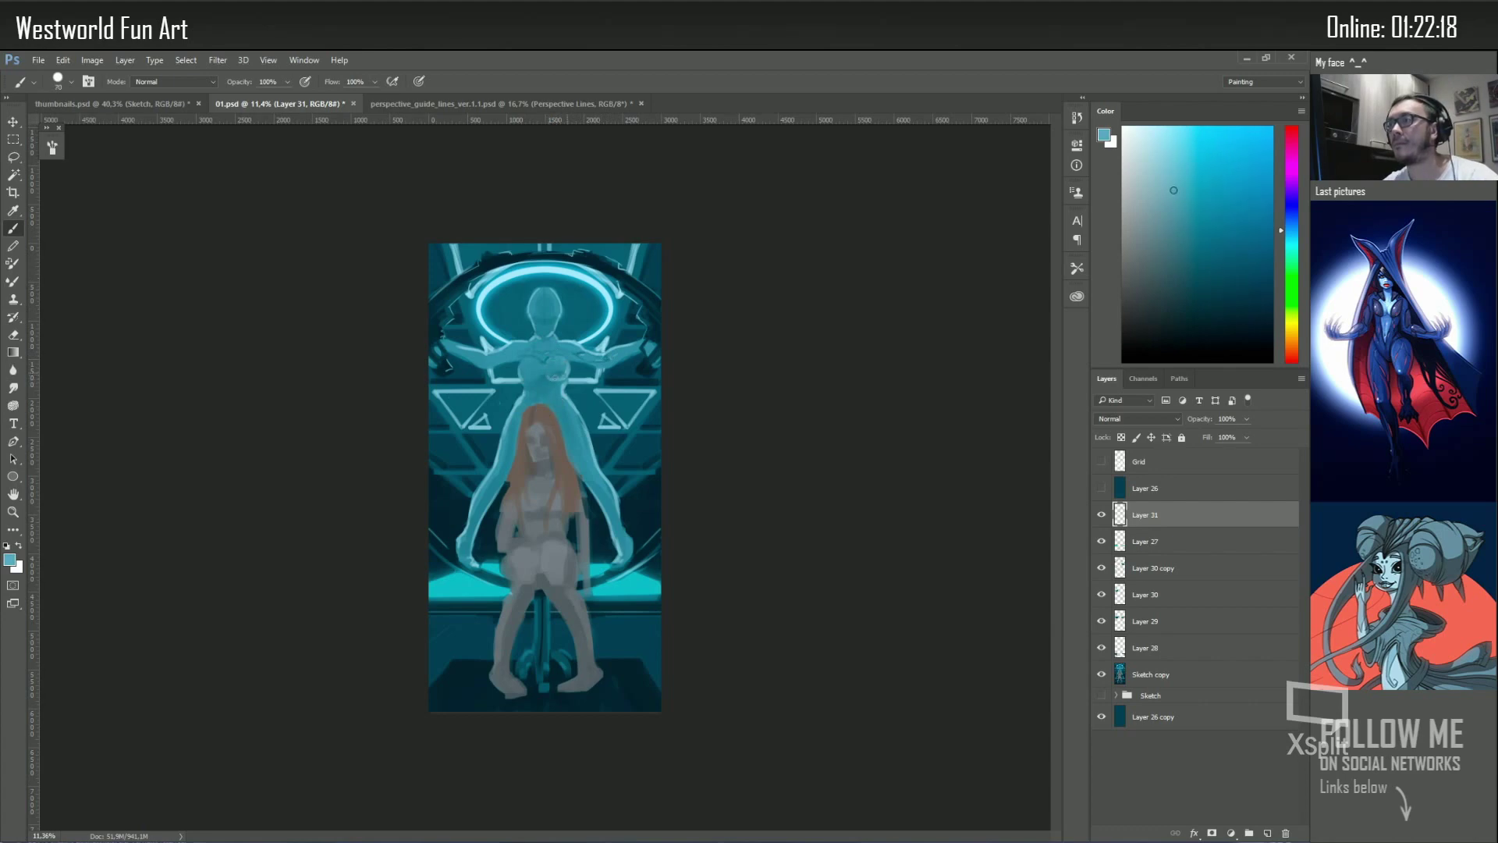
alt+click(555, 367)
right_click(561, 357)
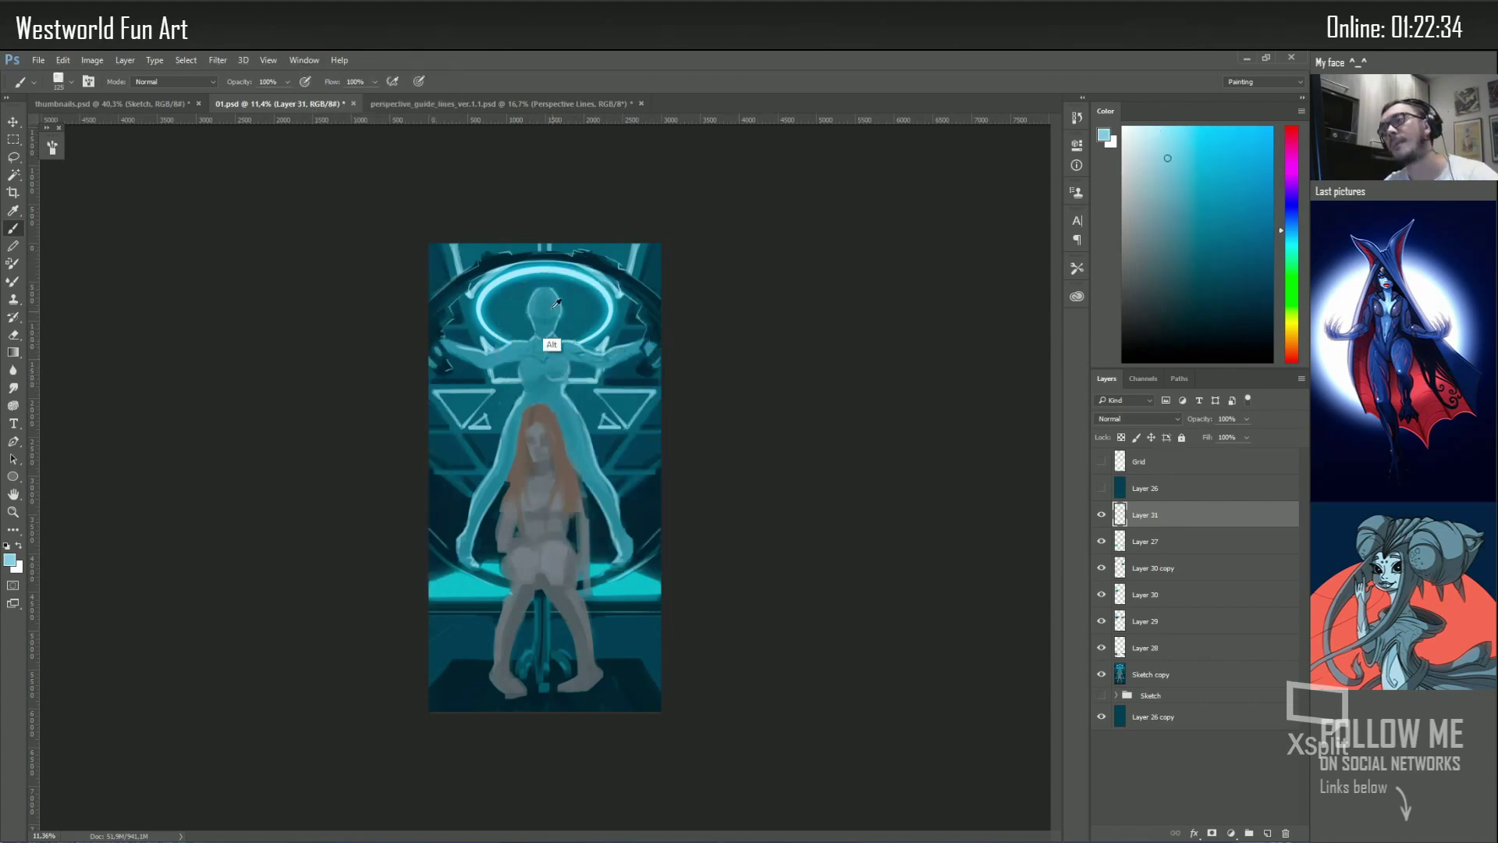
alt+click(552, 345)
alt+click(548, 357)
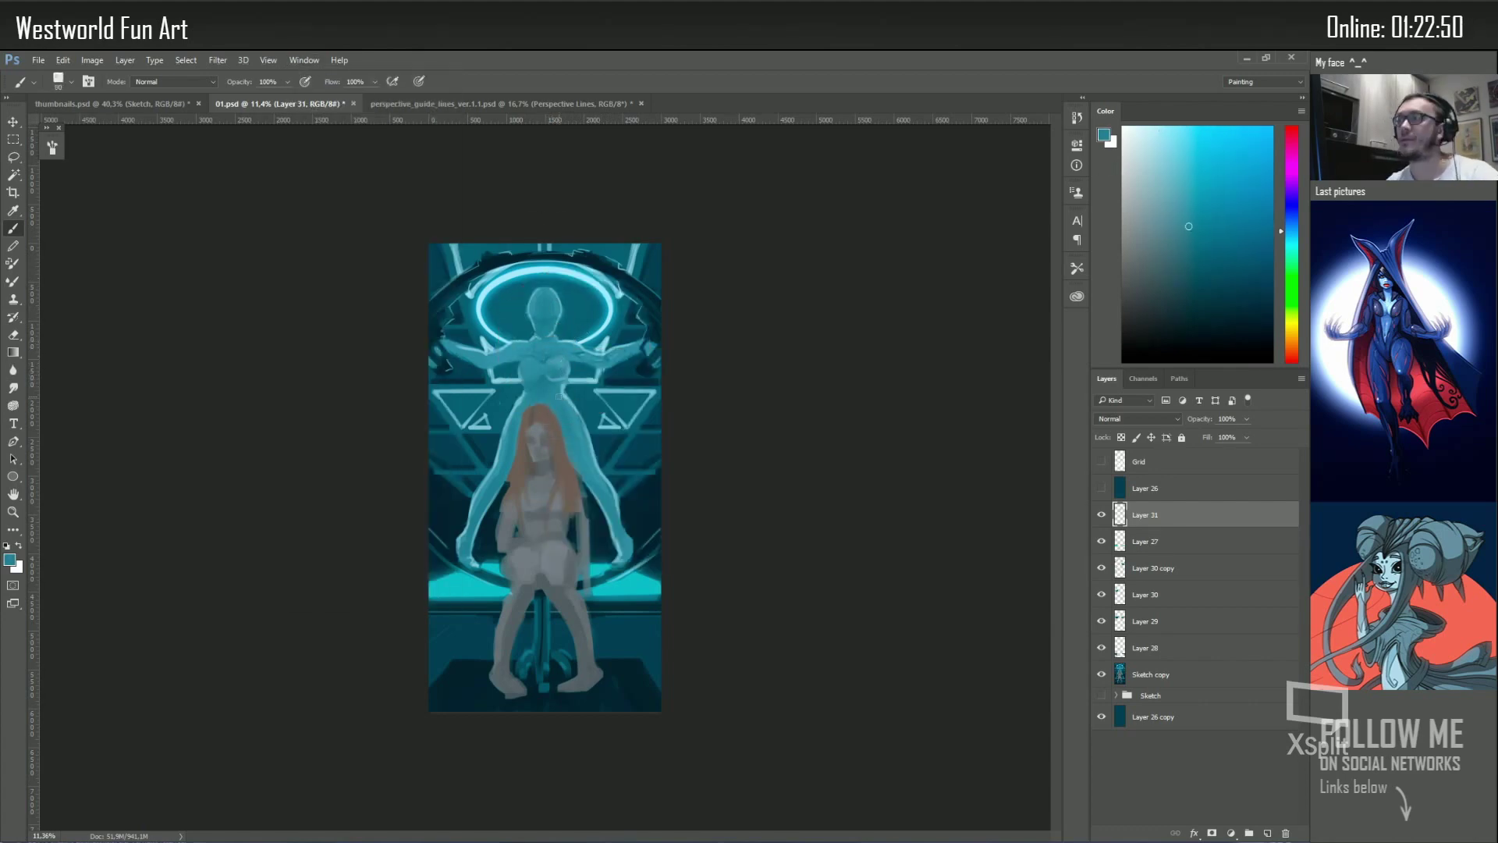
Paint the figure's torso in lighter teal and cyan, shrinking the brush to 40
scroll(558, 396, up, 3)
alt+click(552, 344)
alt+click(542, 390)
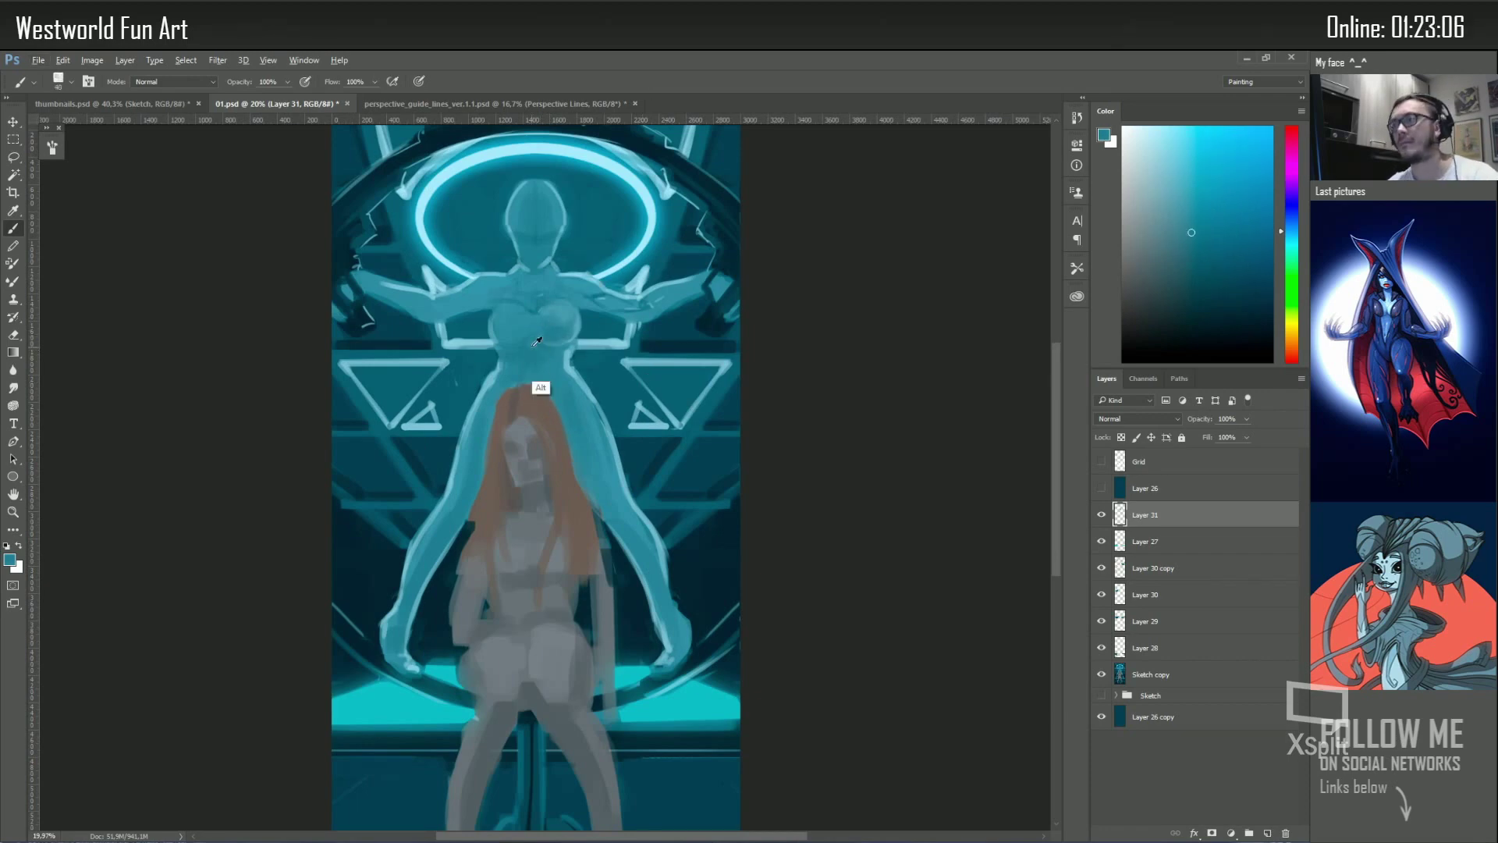
alt+click(520, 355)
alt+click(556, 373)
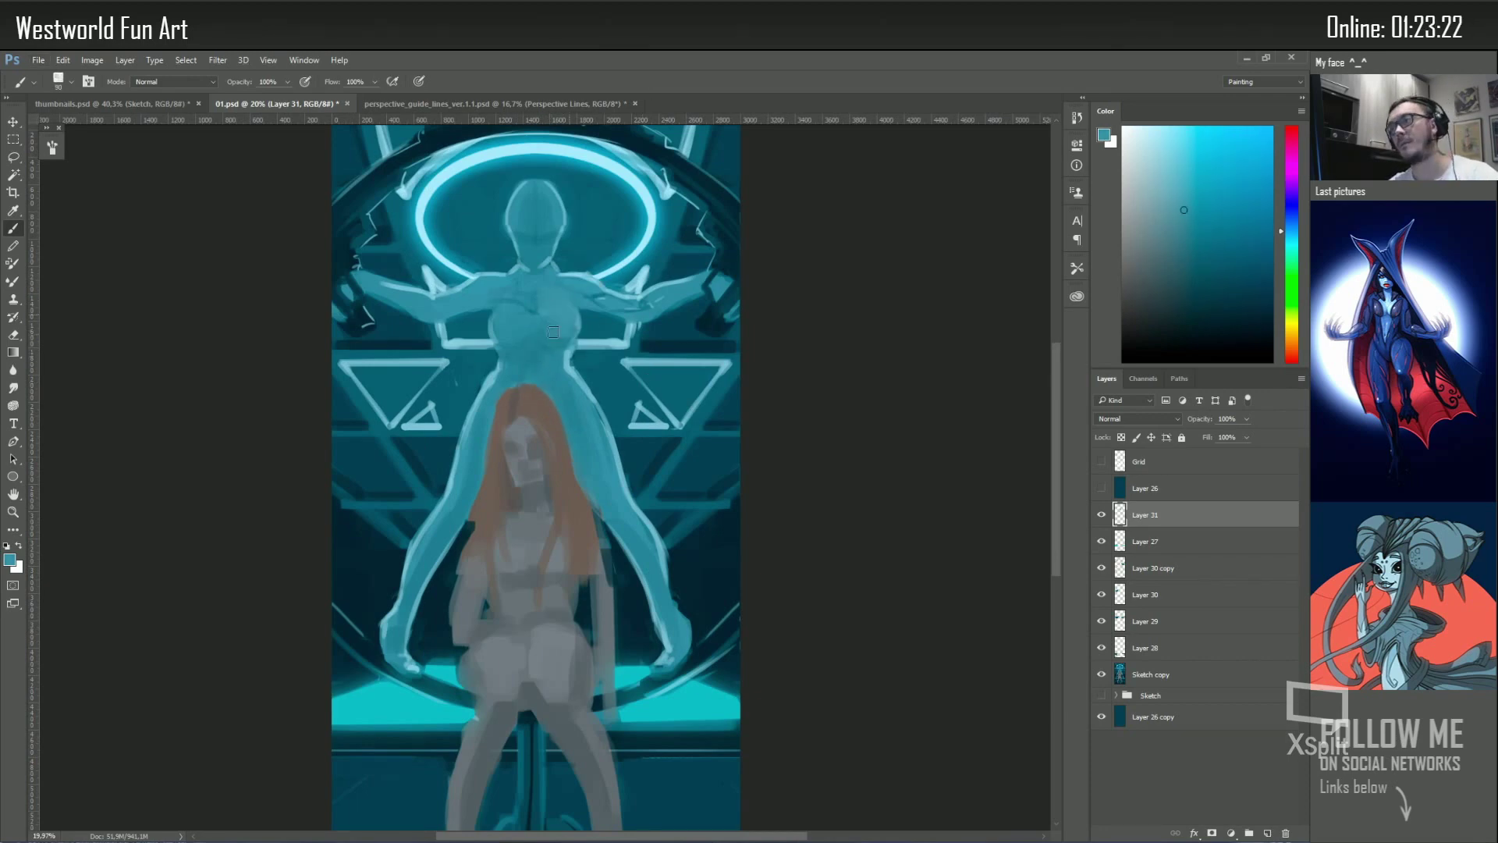
alt+click(557, 349)
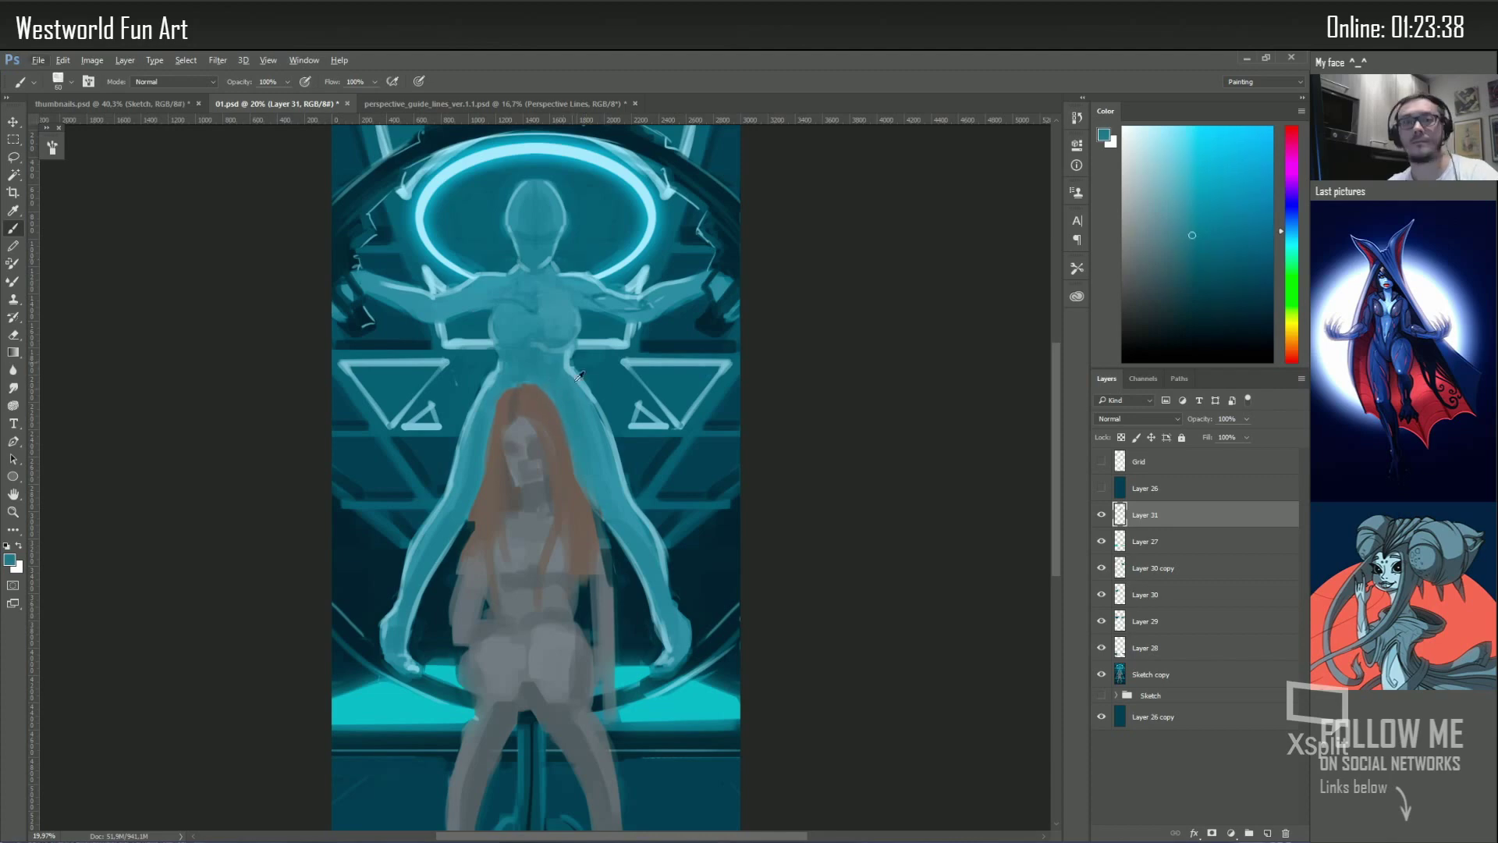
alt+click(582, 379)
alt+click(508, 374)
key(bracketleft)
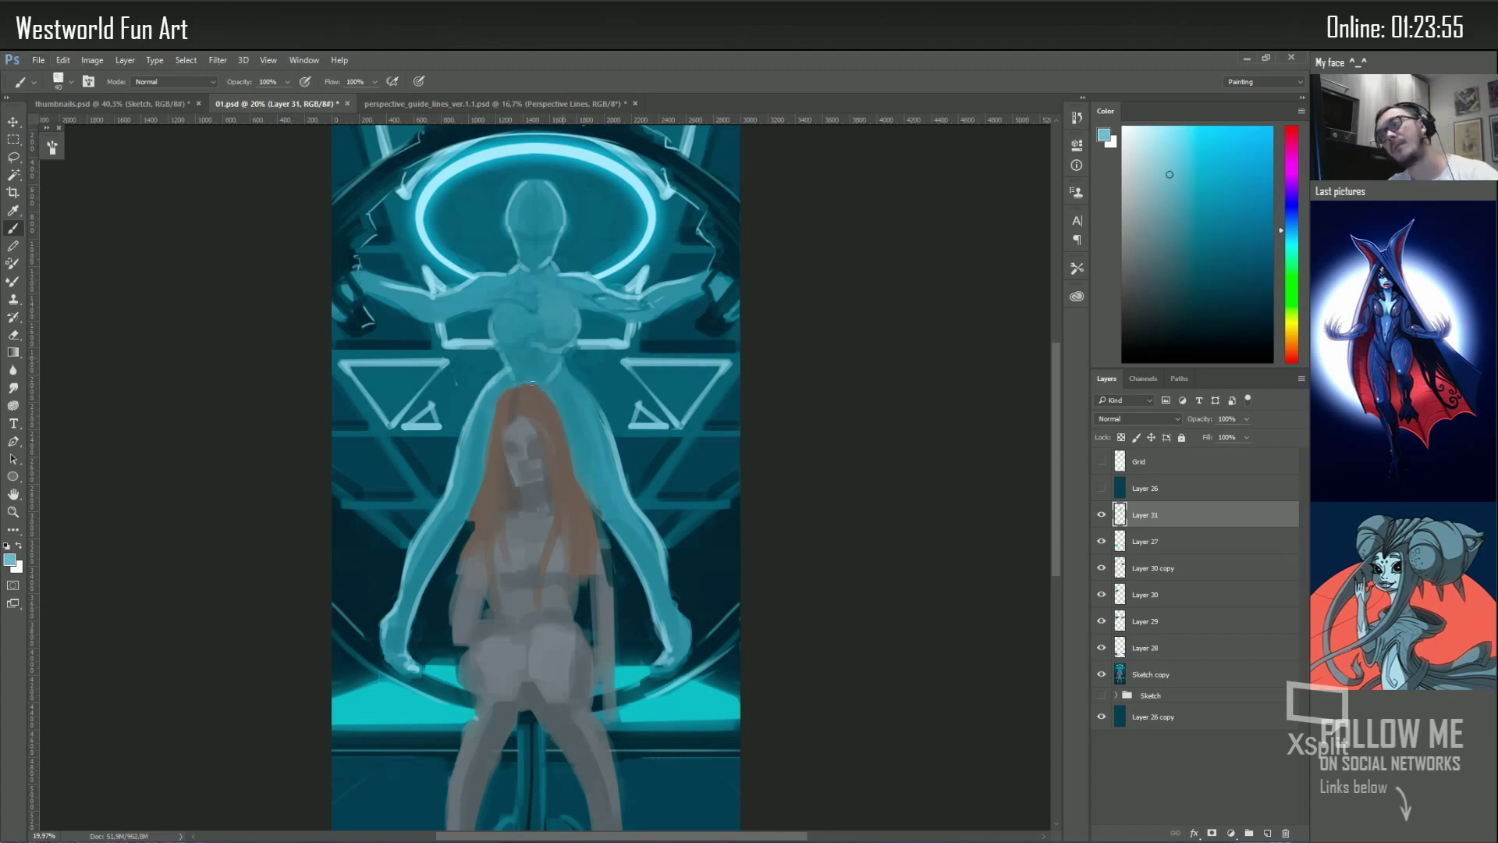
scroll(468, 439, down, 3)
scroll(467, 439, up, 2)
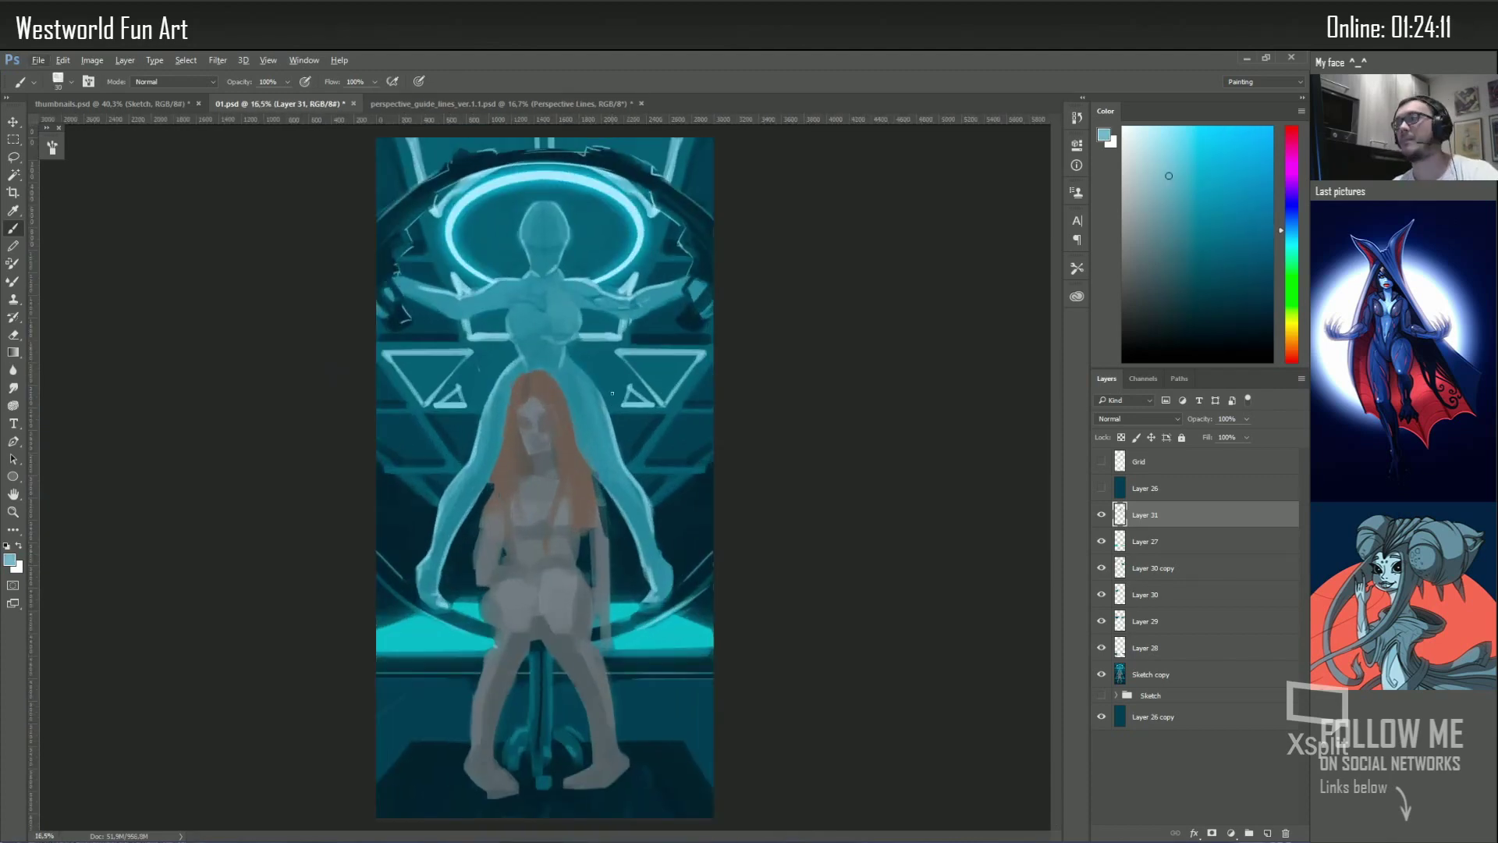
Copy the figure painting via the Edit menu and merge it back into Layer 31
key(e)
alt+click(636, 362)
key(b)
alt+click(574, 309)
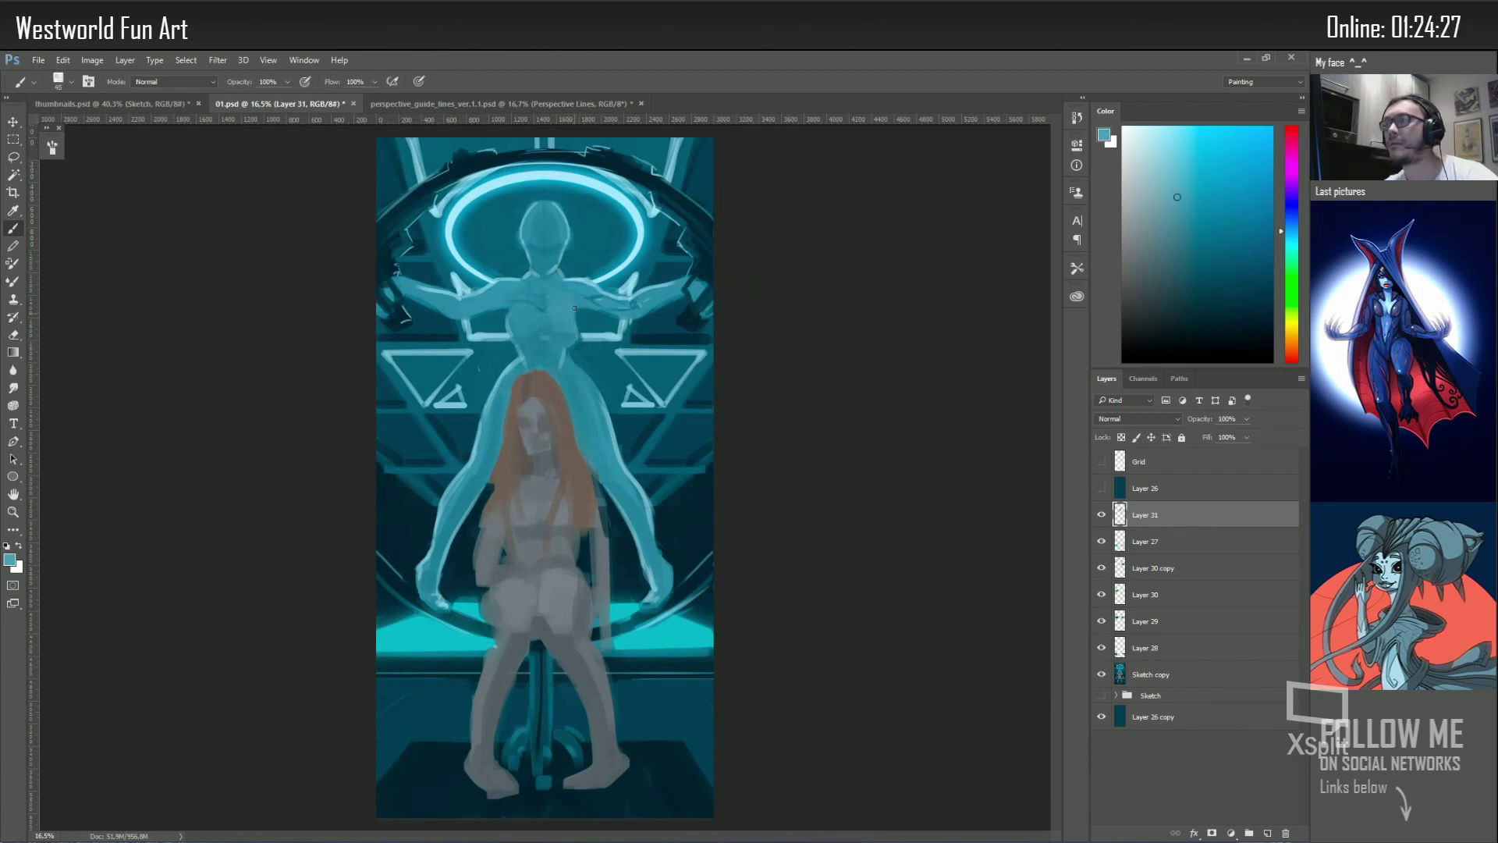
key(v)
click(63, 60)
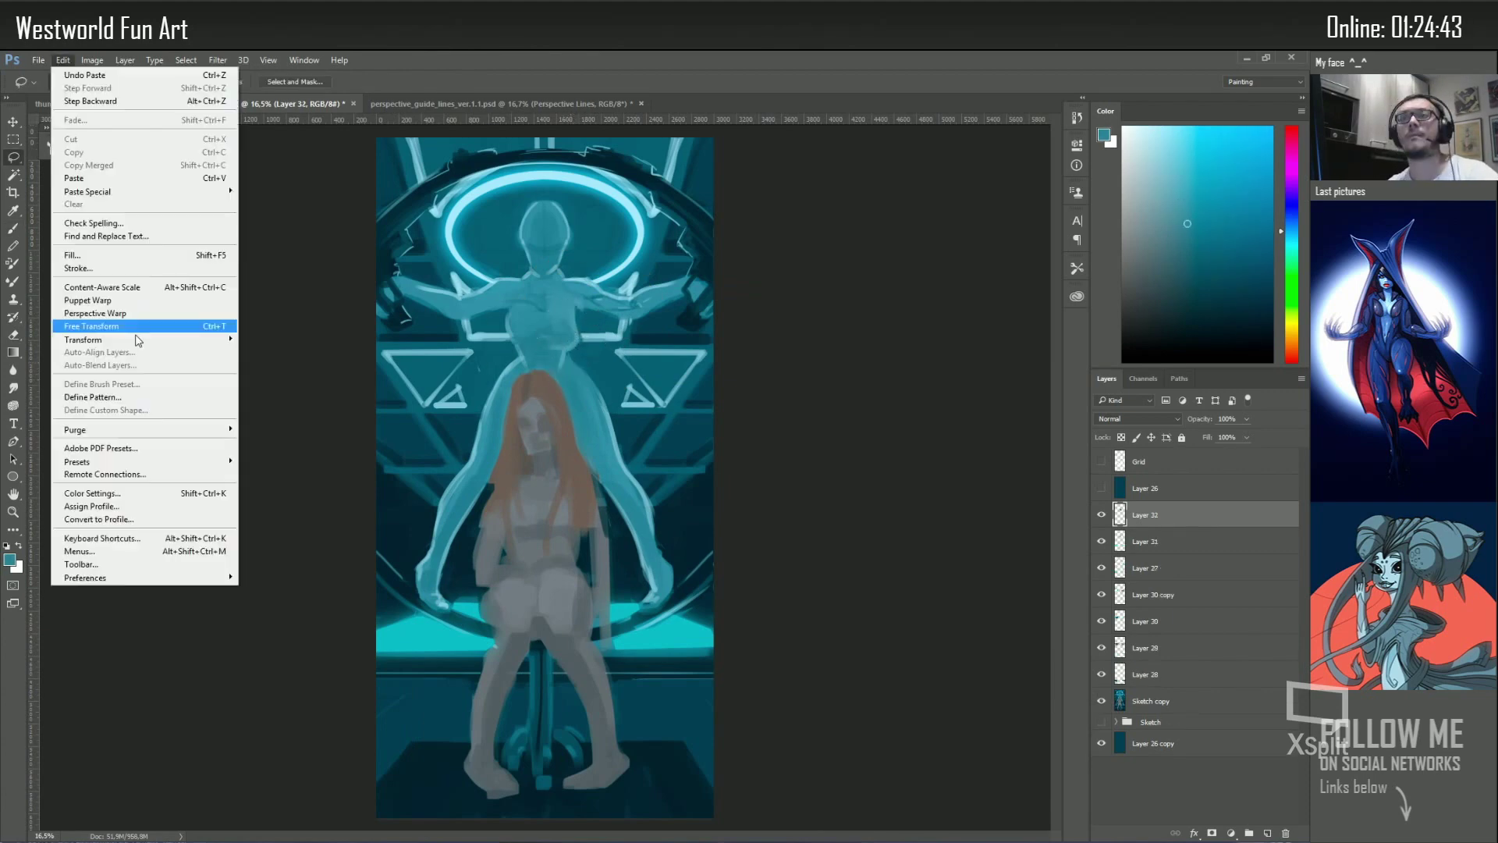
click(117, 325)
key(ctrl+e)
key(b)
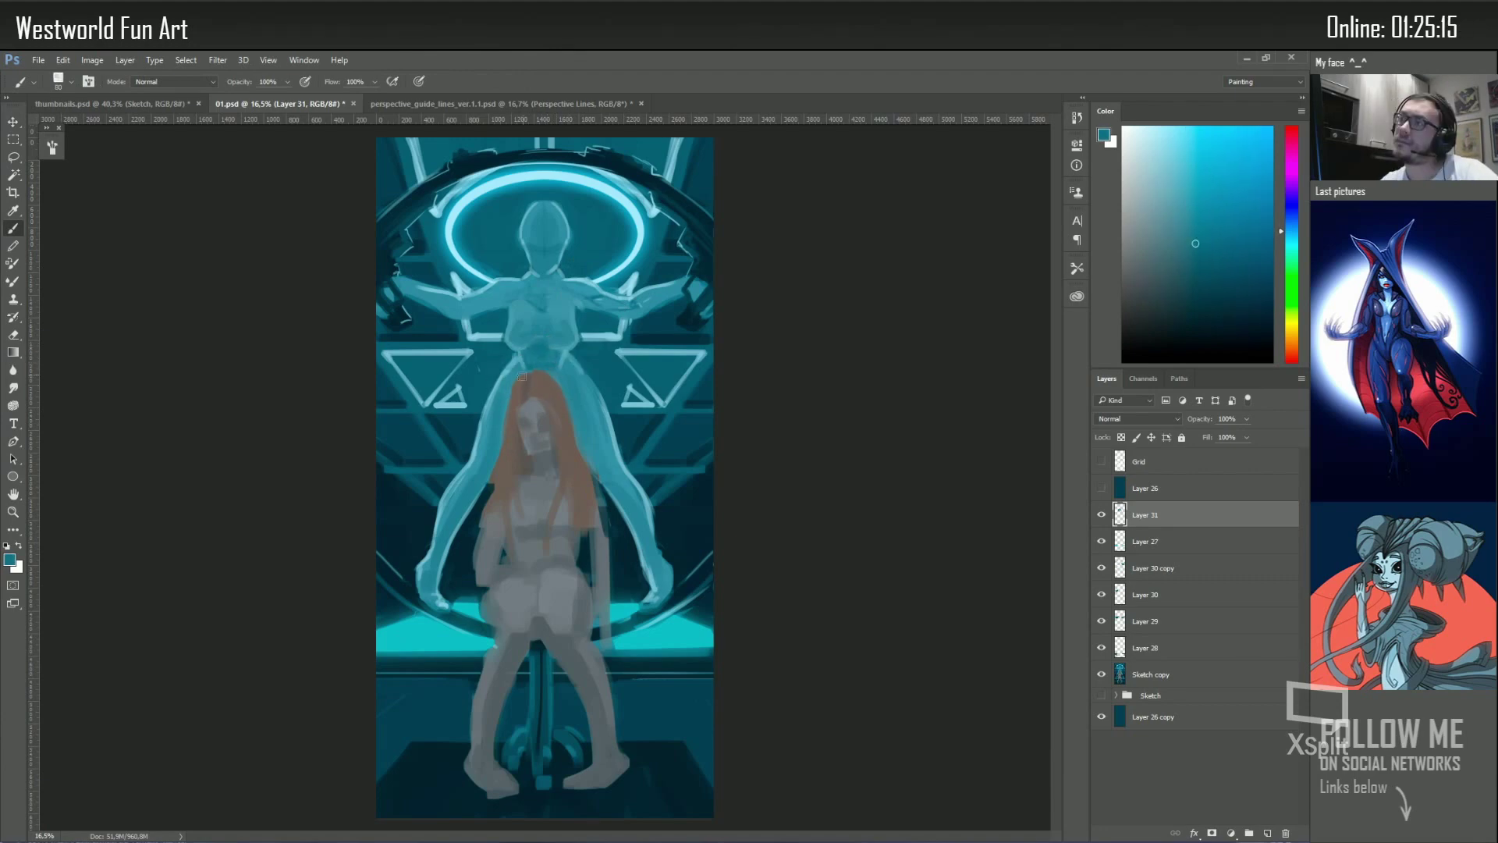
Set the brush to 90 and paint the figure with darker and lighter sampled teals
key(bracketright)
key(bracketright)
key(bracketleft)
key(bracketleft)
alt+click(632, 489)
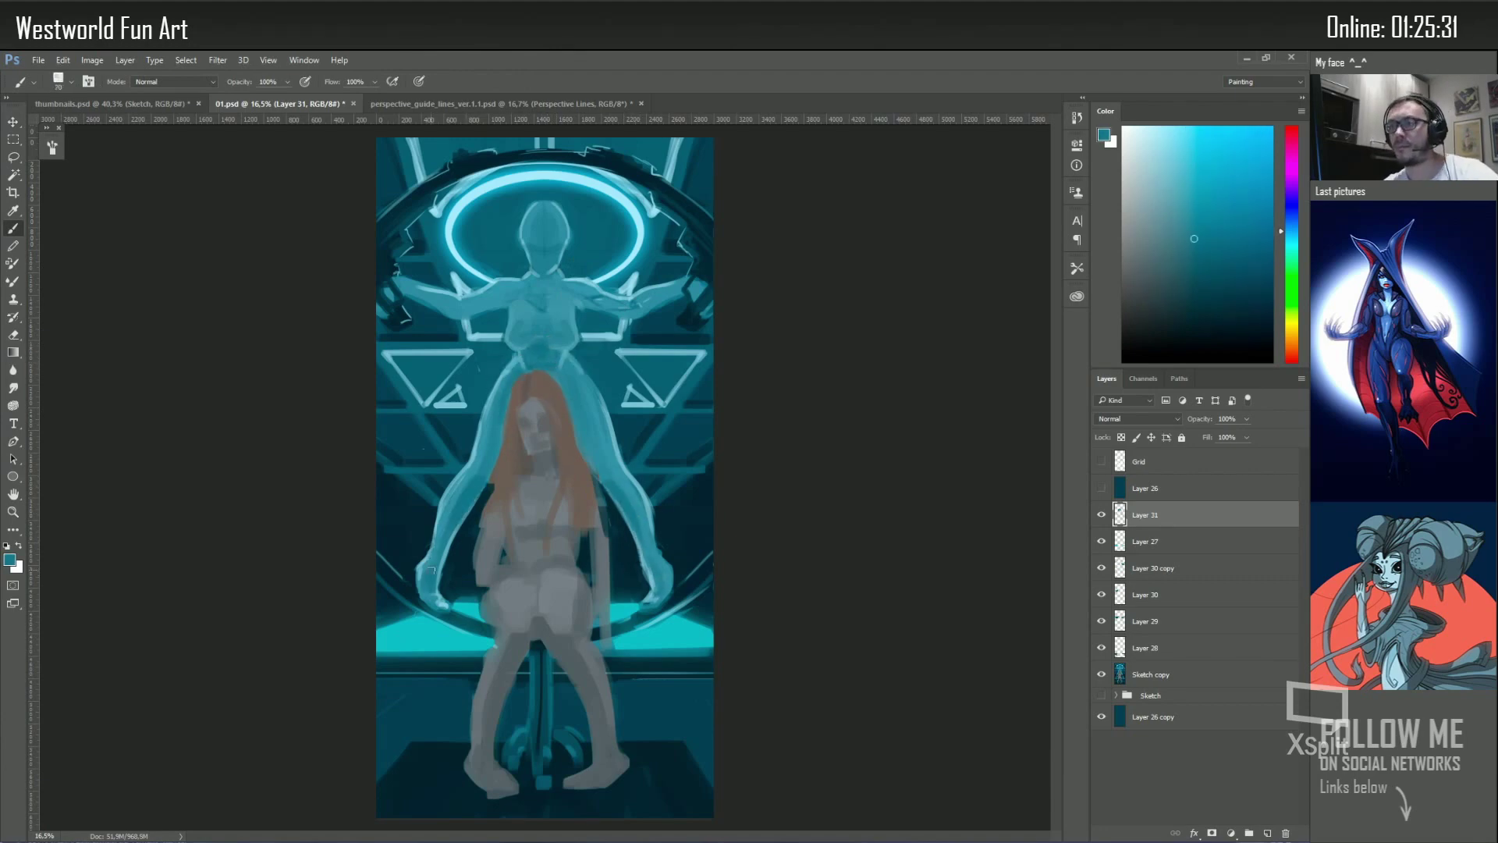
alt+click(571, 336)
alt+click(536, 335)
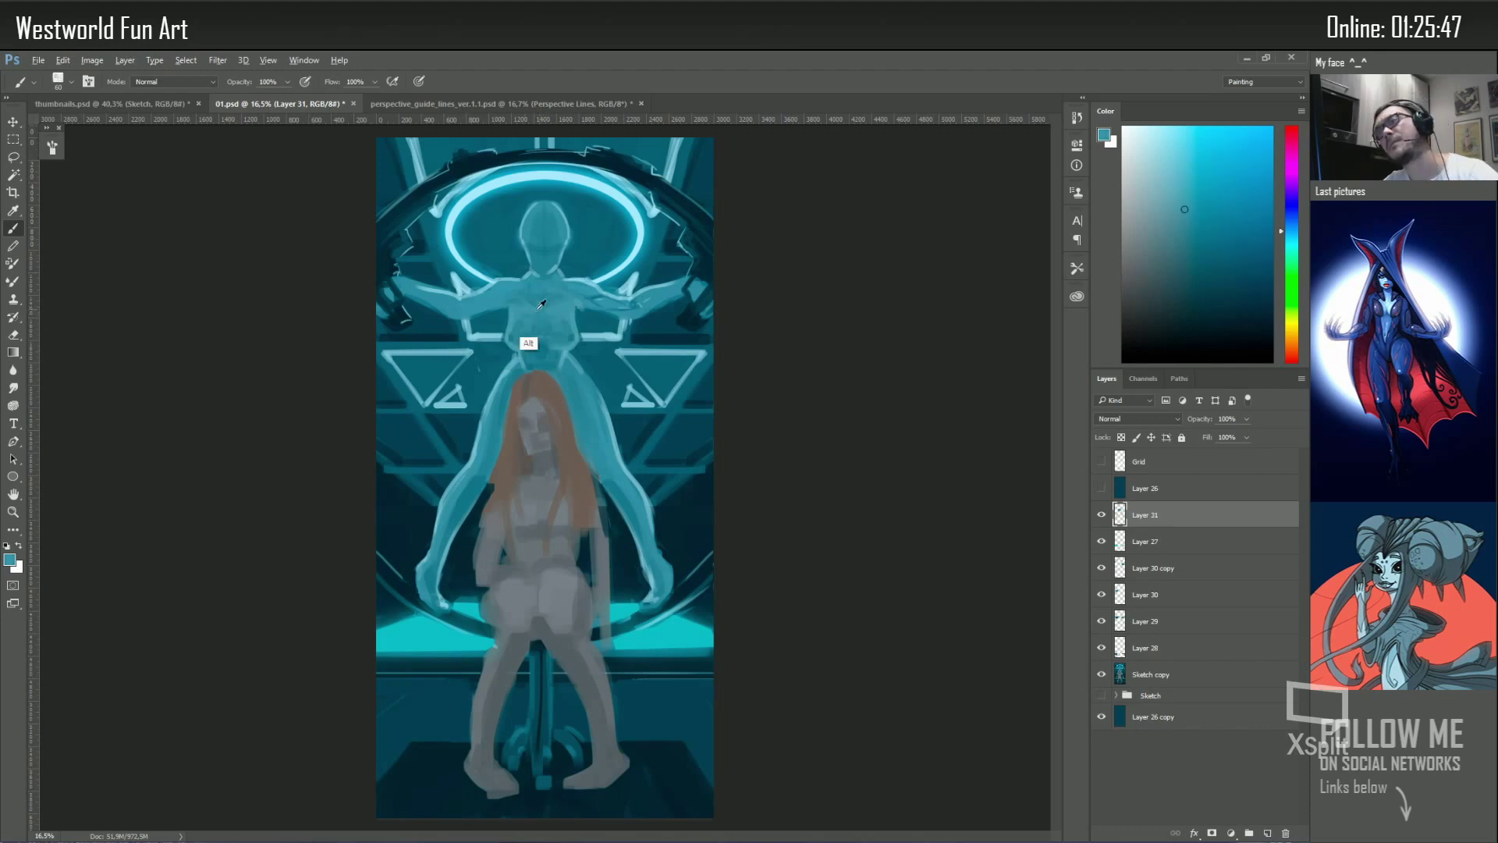
alt+click(541, 291)
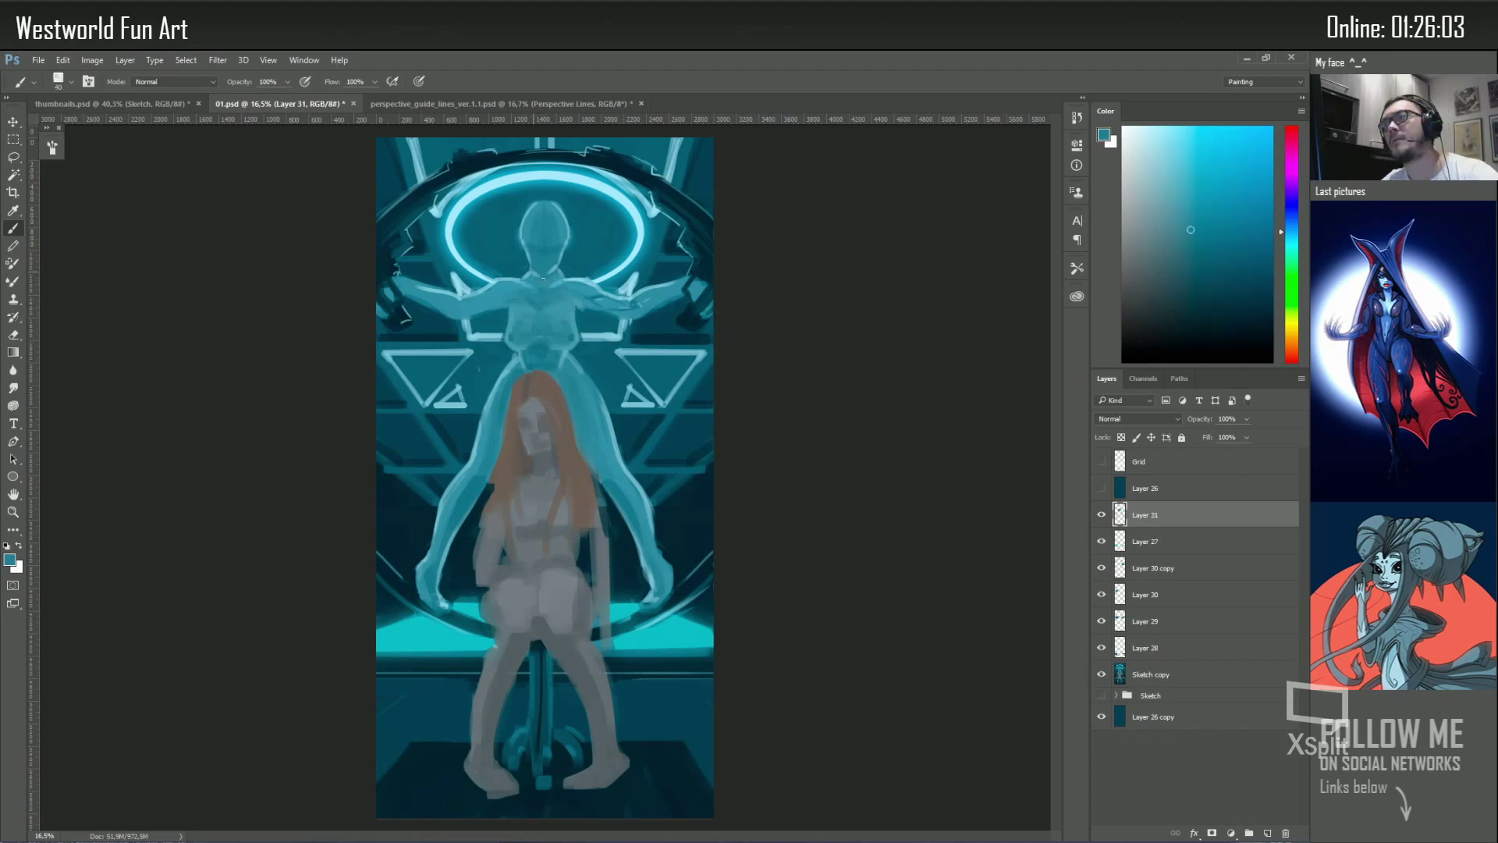
alt+click(529, 274)
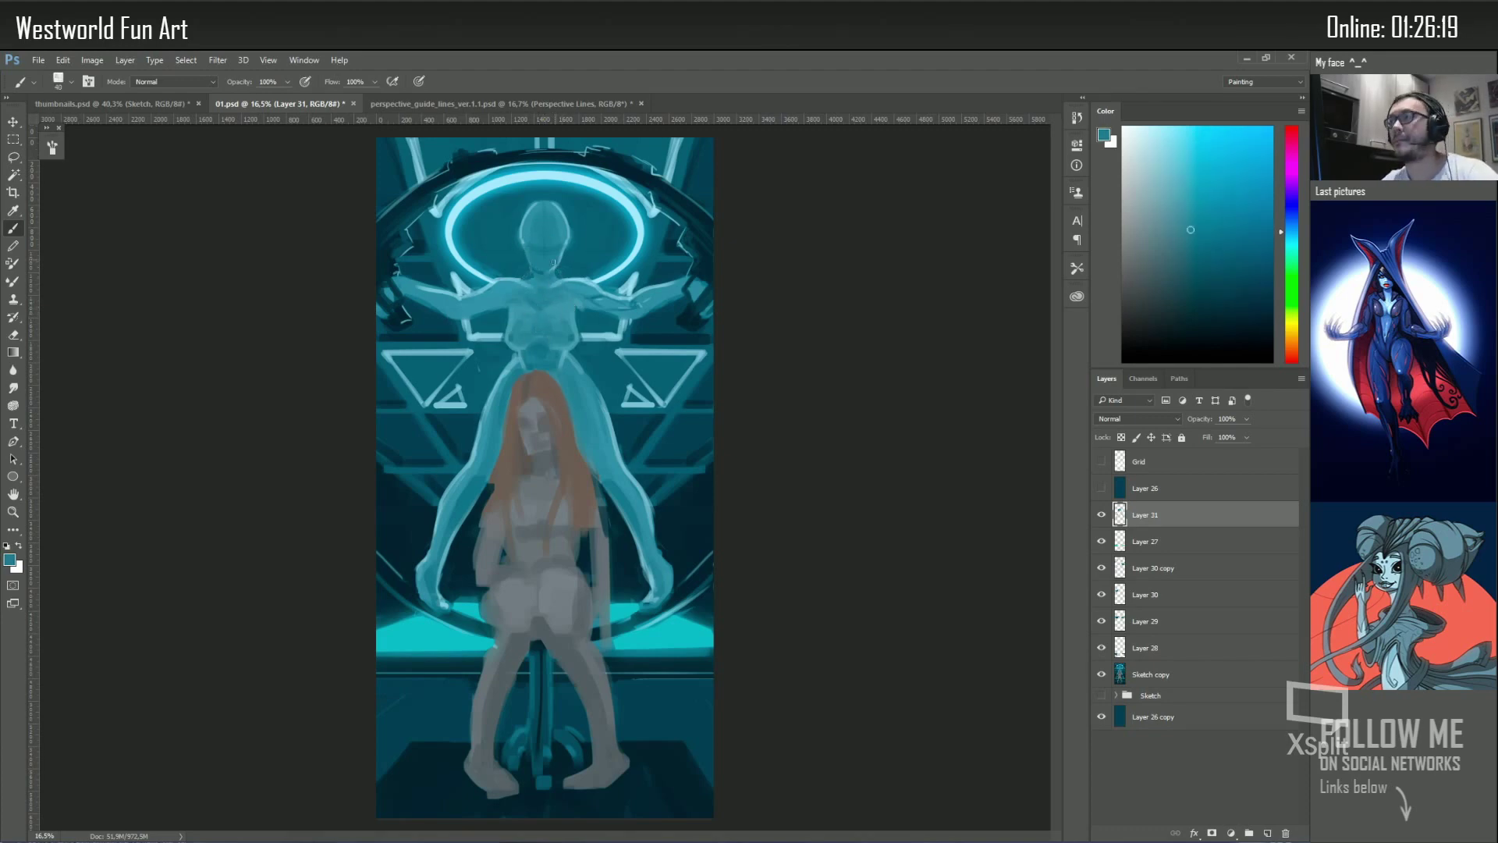
Continue painting with teals sampled from the figure and the corridor
scroll(568, 411, down, 3)
scroll(558, 405, up, 2)
alt+click(559, 406)
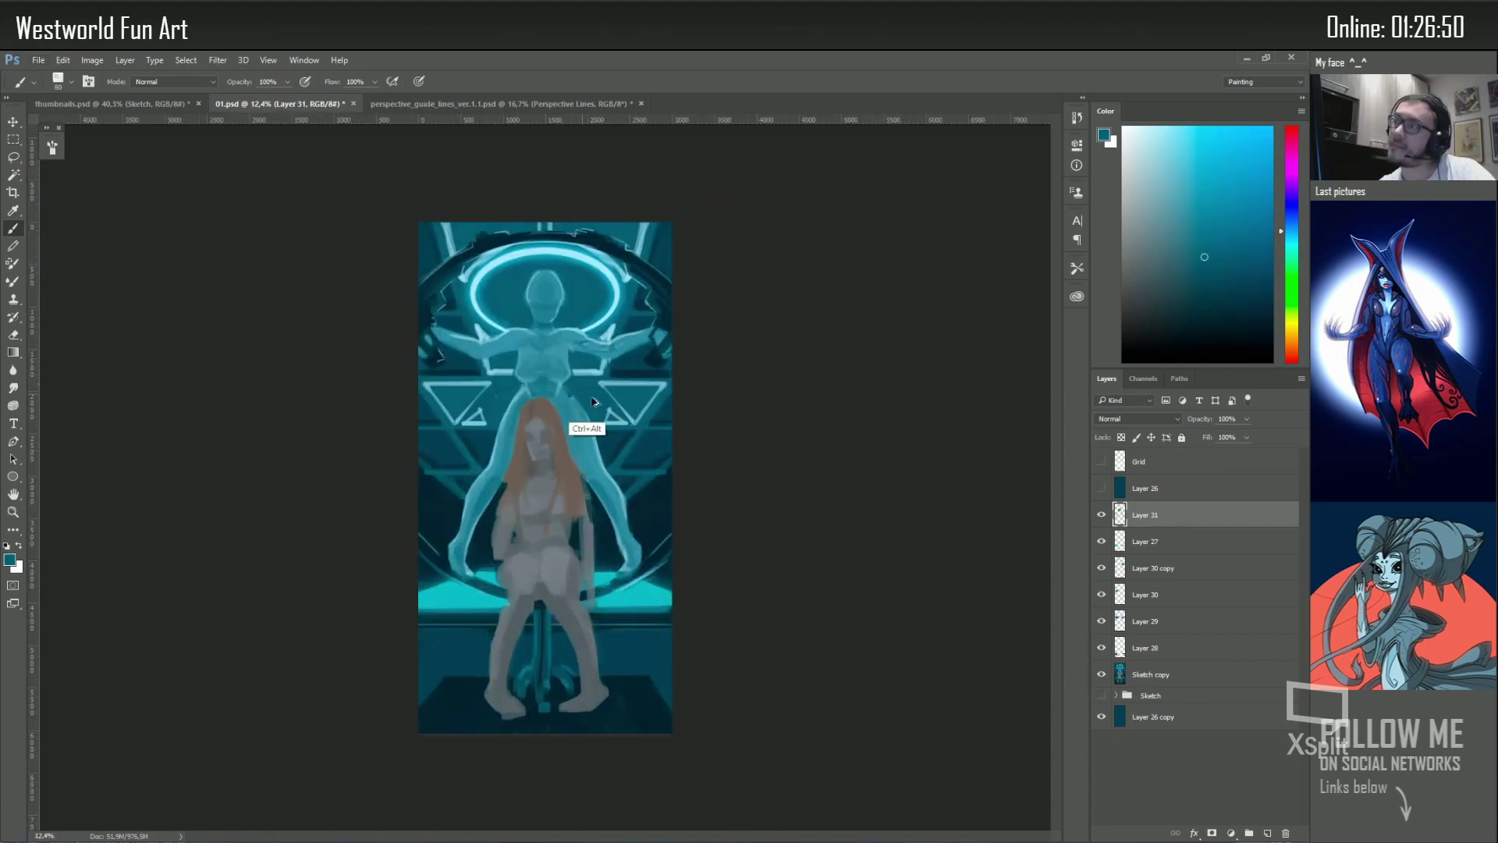
alt+click(599, 433)
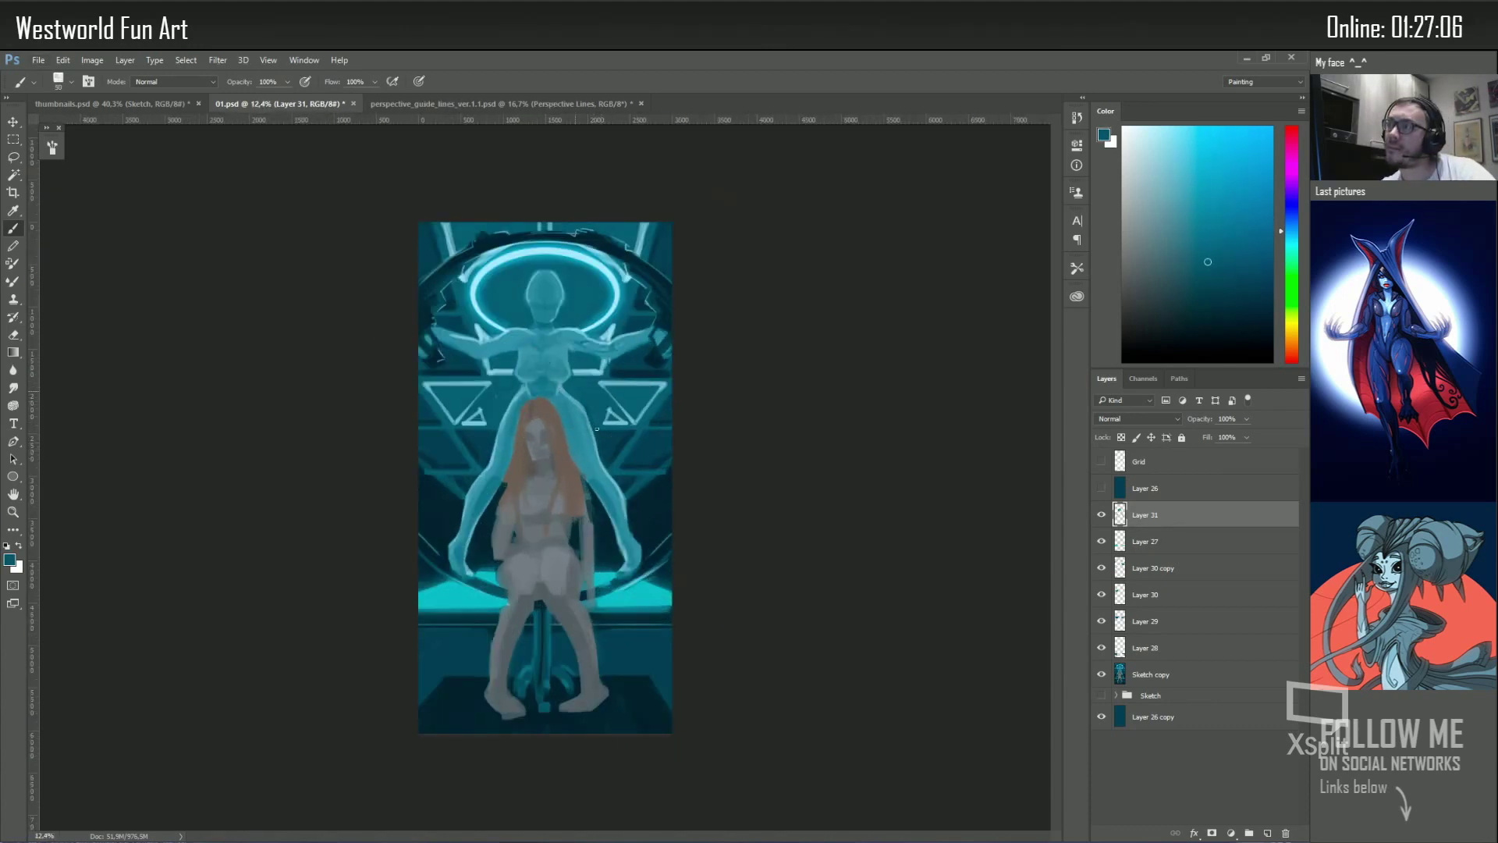
alt+click(597, 484)
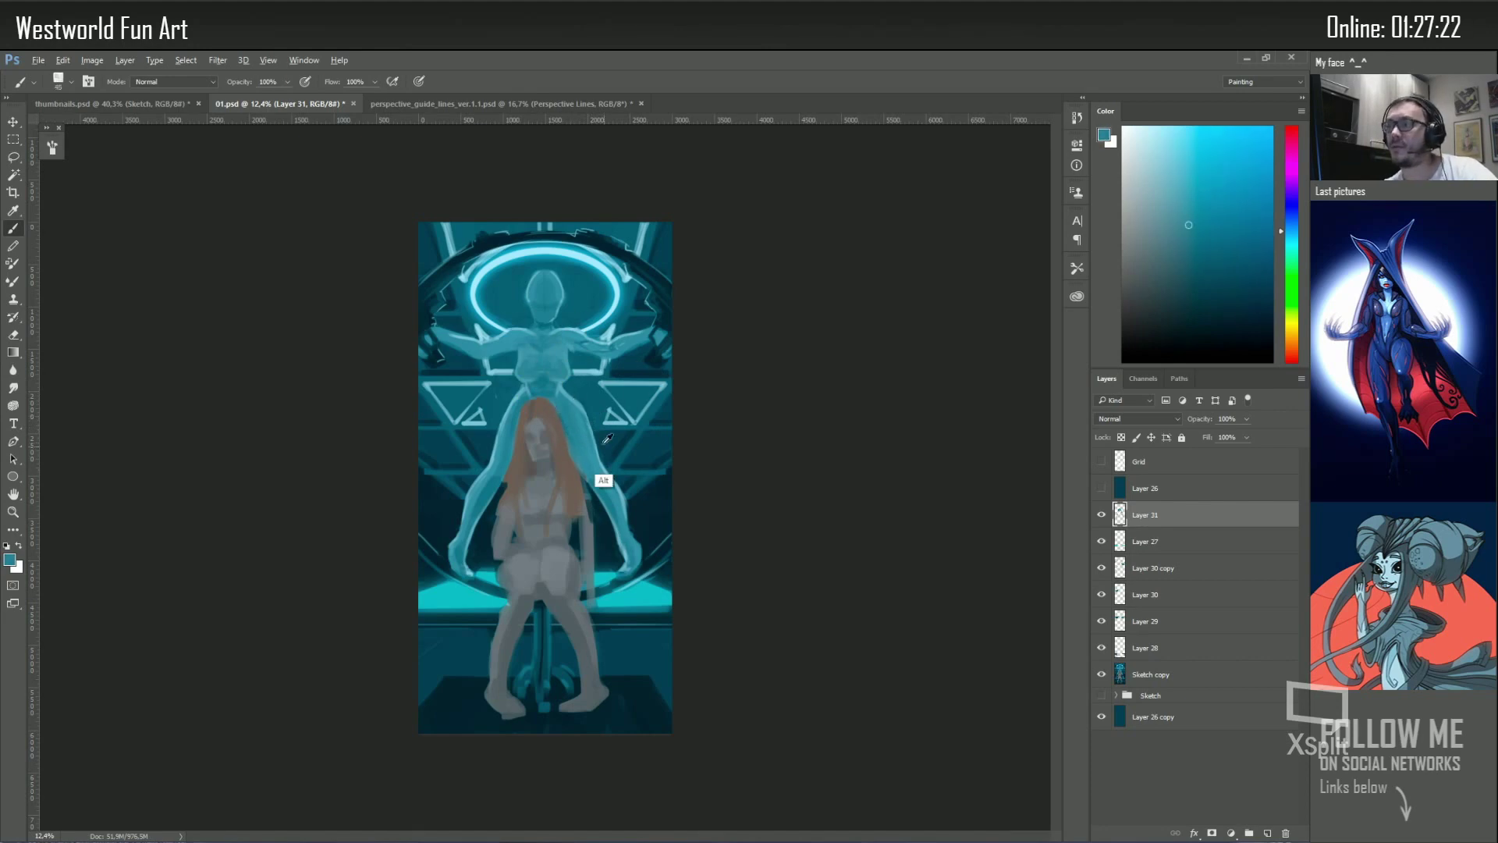
alt+click(548, 345)
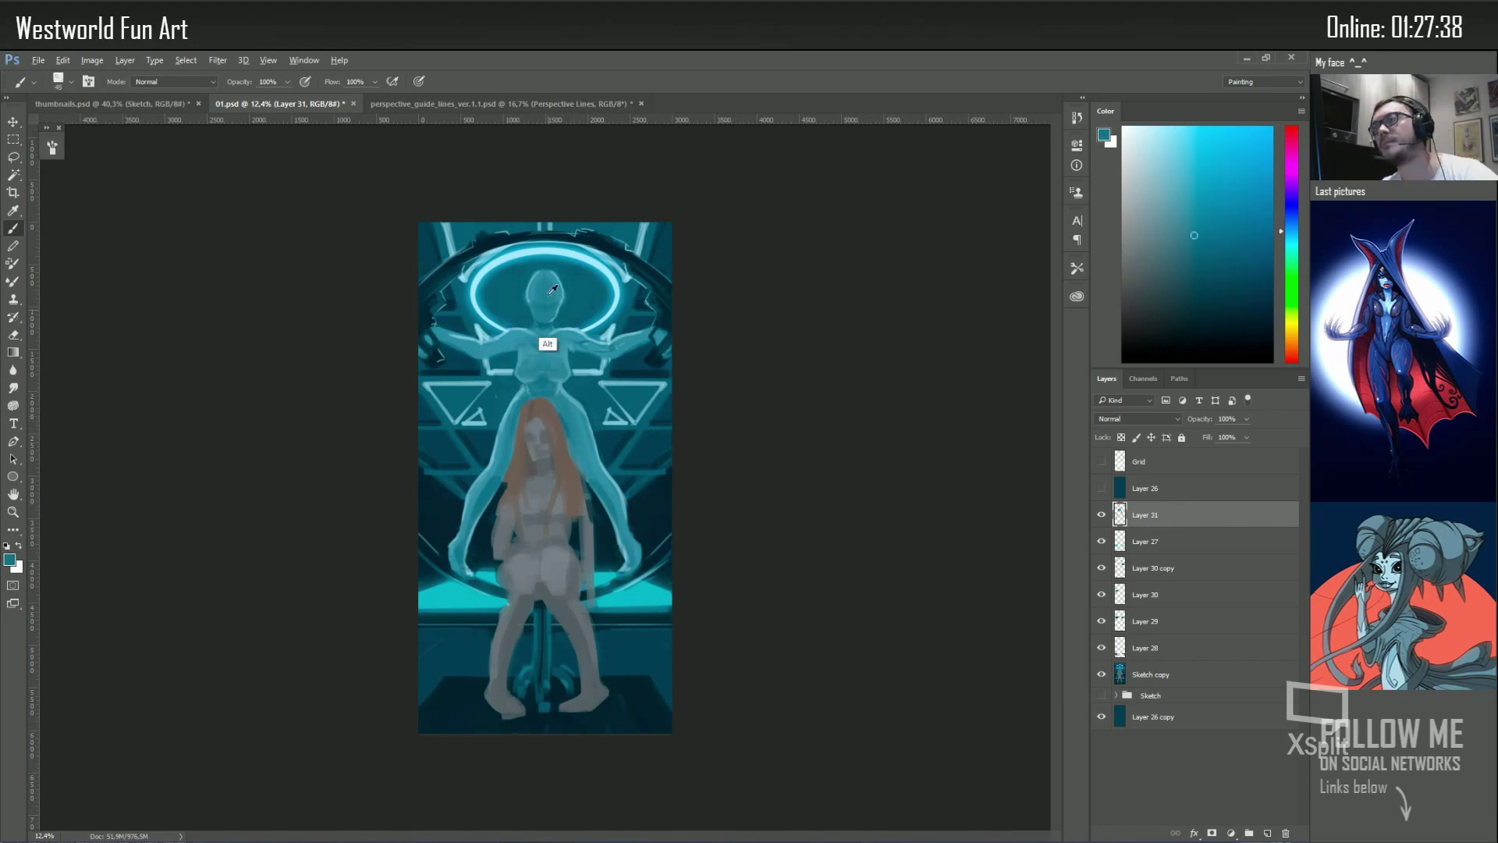
Shrink the brush to 25 and add new Layer 32 above Layer 31
right_click(538, 295)
key(Return)
key(bracketleft)
key(bracketleft)
key(bracketleft)
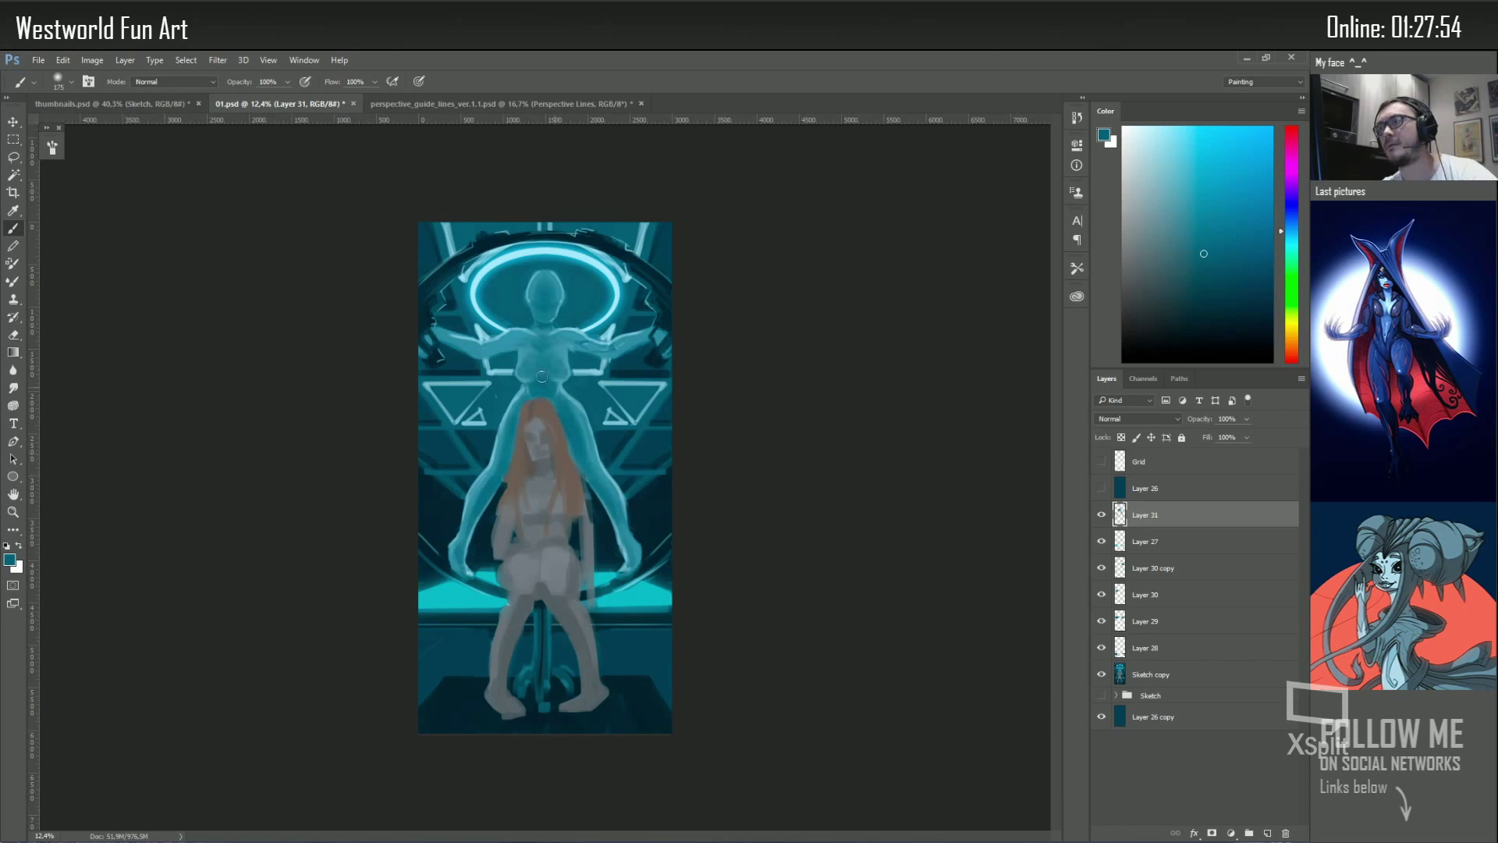
key(bracketleft)
key(bracketleft)
key(bracketleft)
alt+click(611, 390)
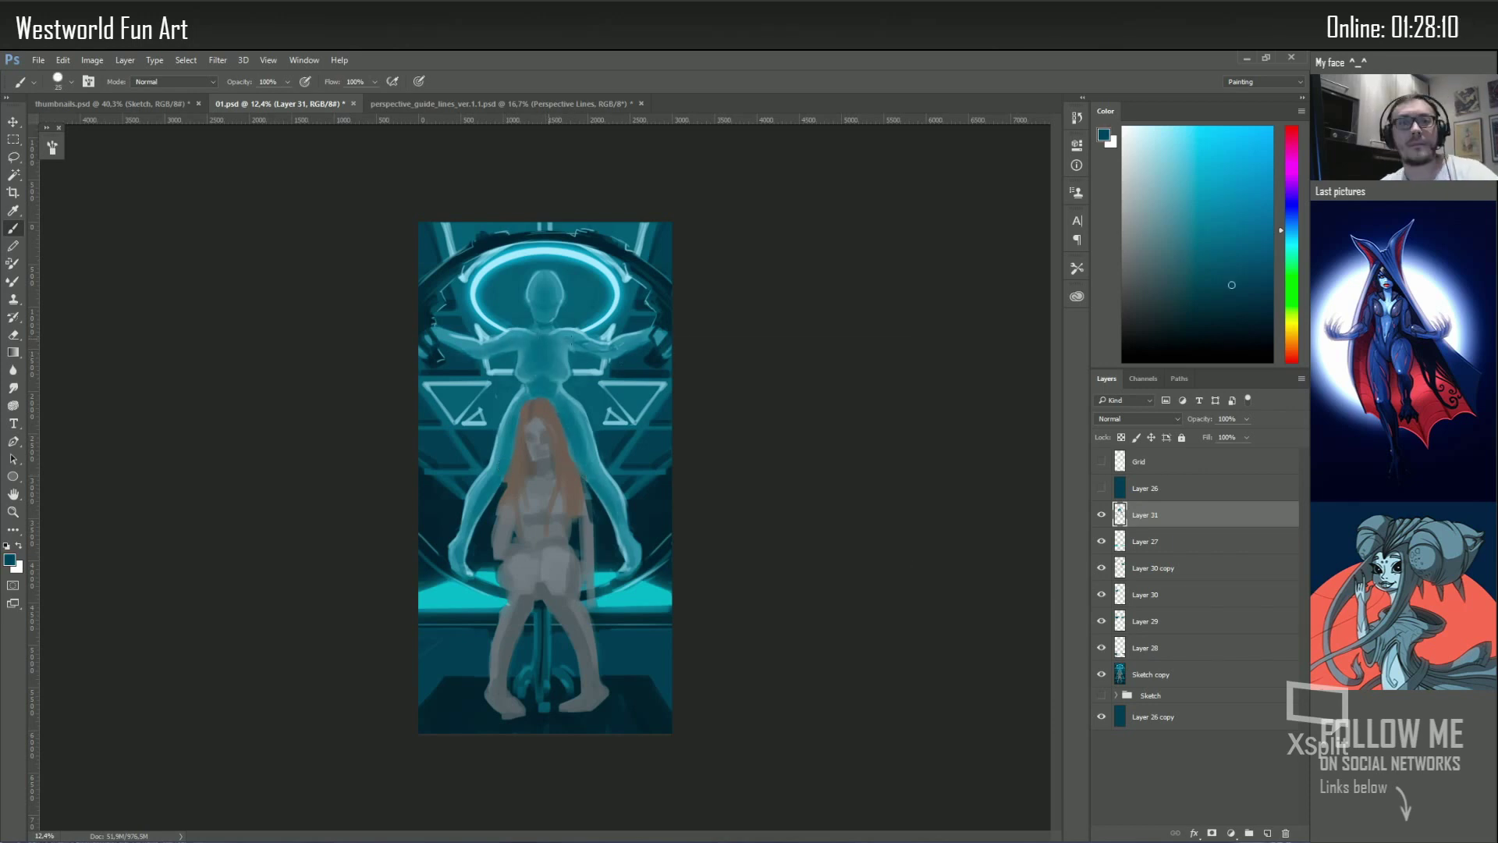
key(ctrl+shift+alt+n)
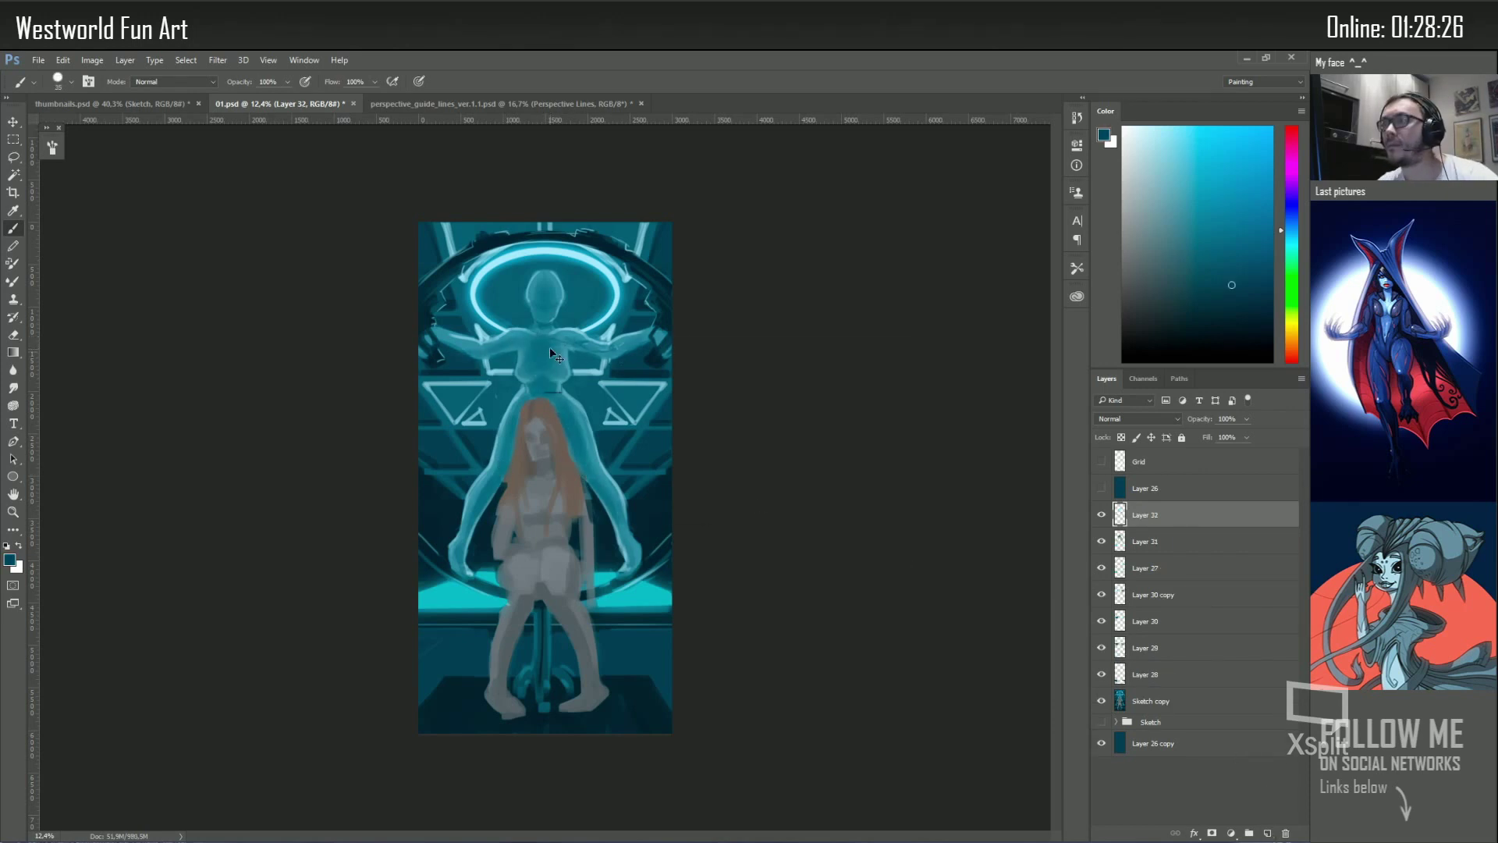
key(bracketright)
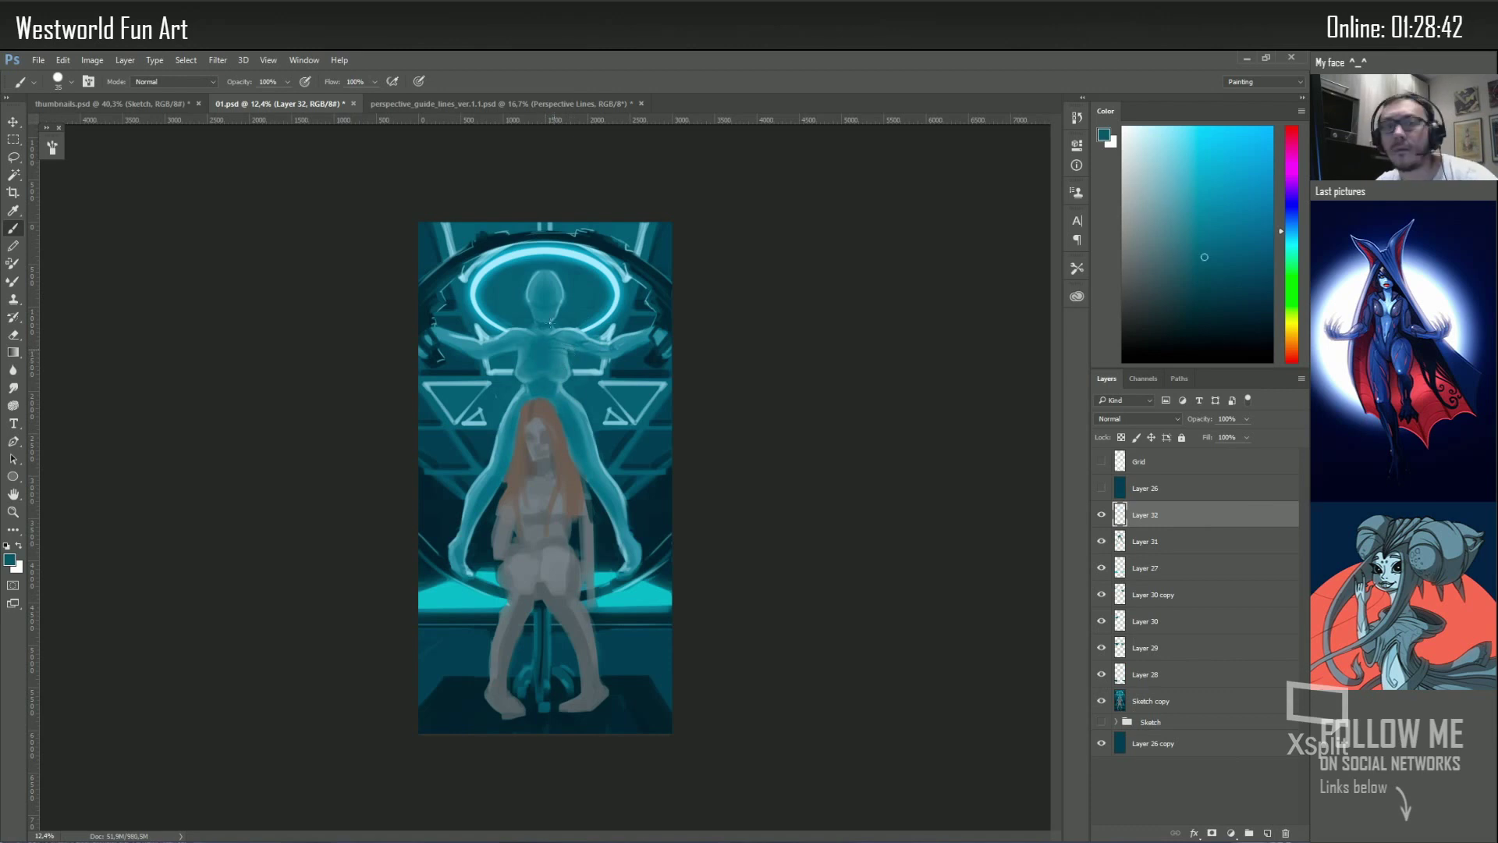
key(bracketright)
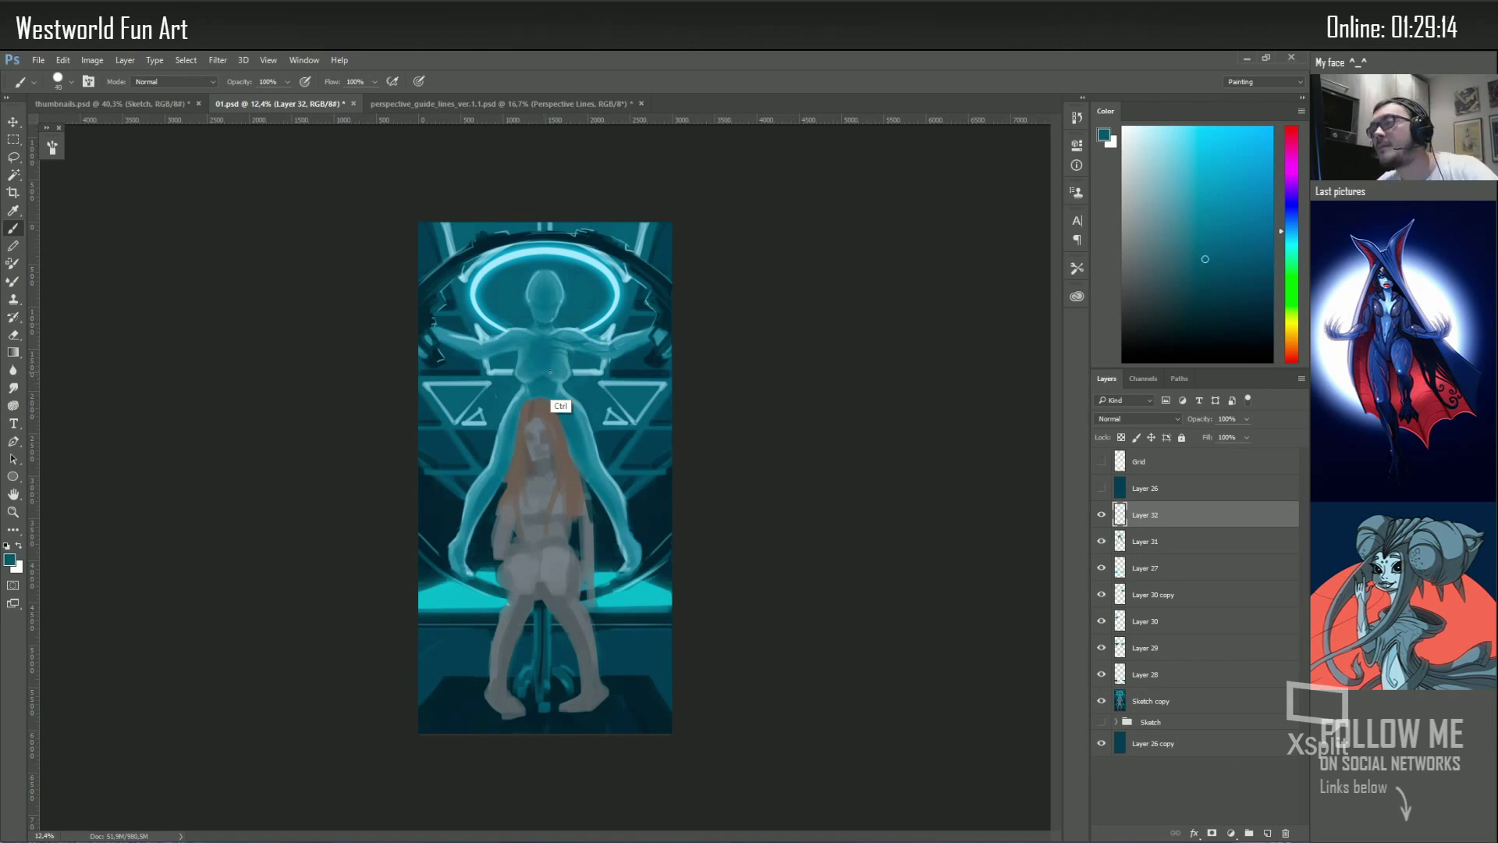
alt+click(560, 344)
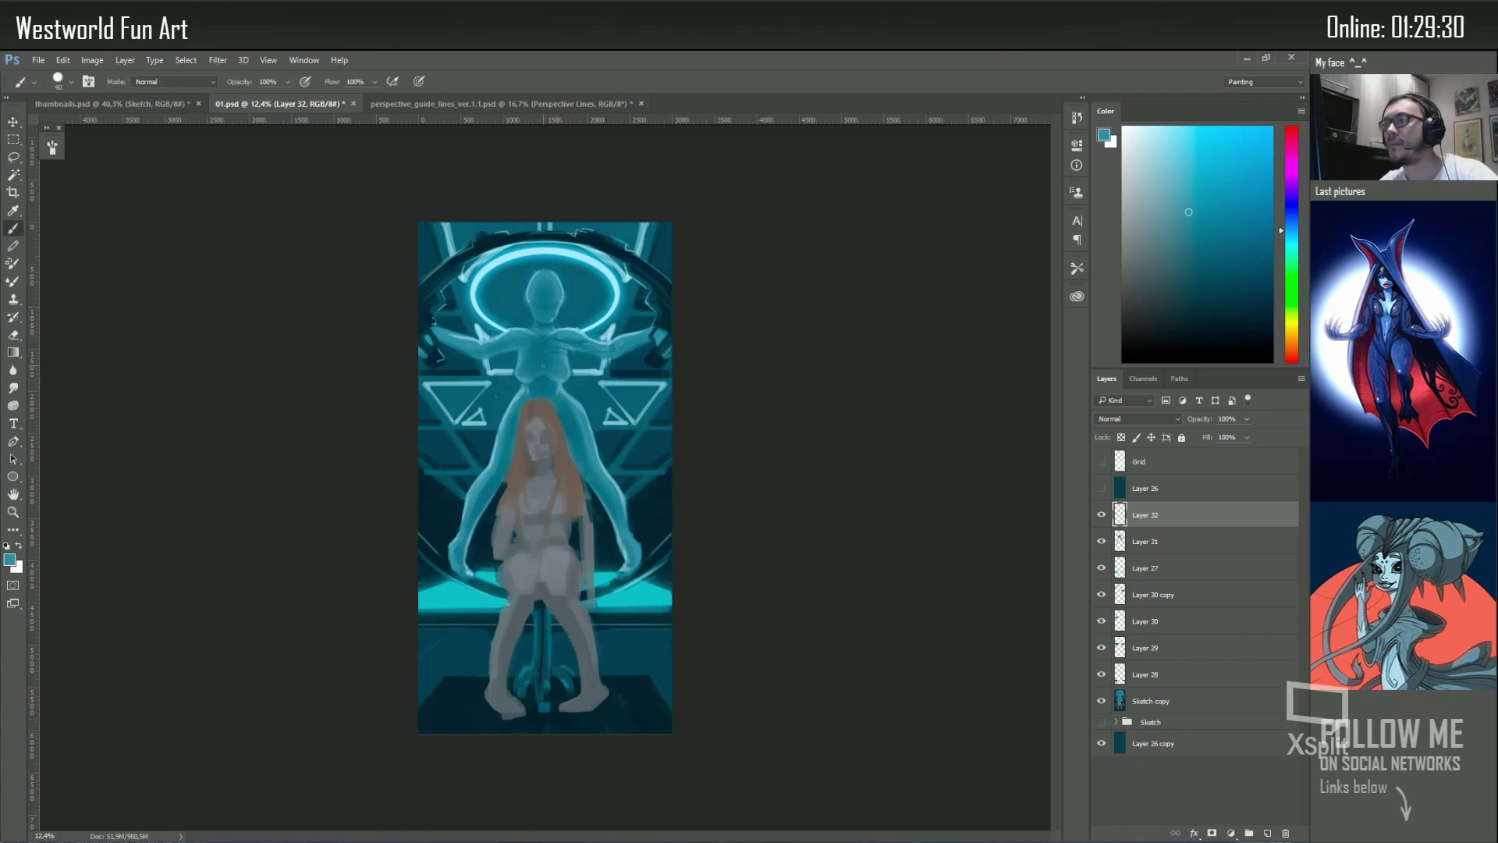
Try duplicating and perspective-transforming Layer 32, undo it, and return to Sketch copy with a 30px brush
key(ctrl+j)
click(62, 60)
key(Escape)
key(ctrl+z)
key(b)
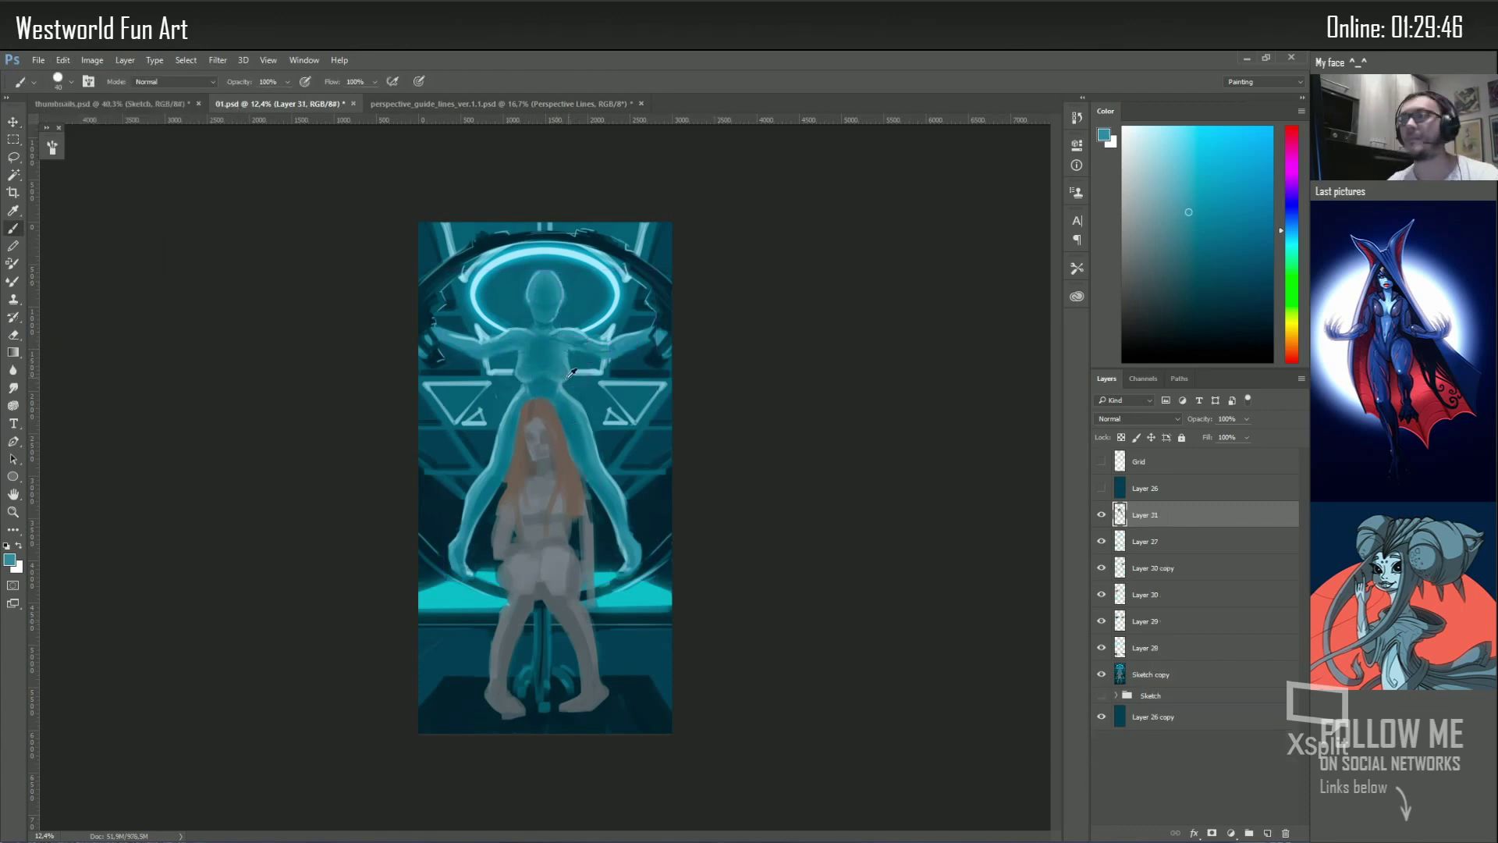
right_click(592, 515)
key(Escape)
key(bracketleft)
key(bracketleft)
key(bracketleft)
On Sketch copy, paint grey over the woman's face and resample skin tones to repaint features
ctrl+click(540, 411)
alt+click(530, 421)
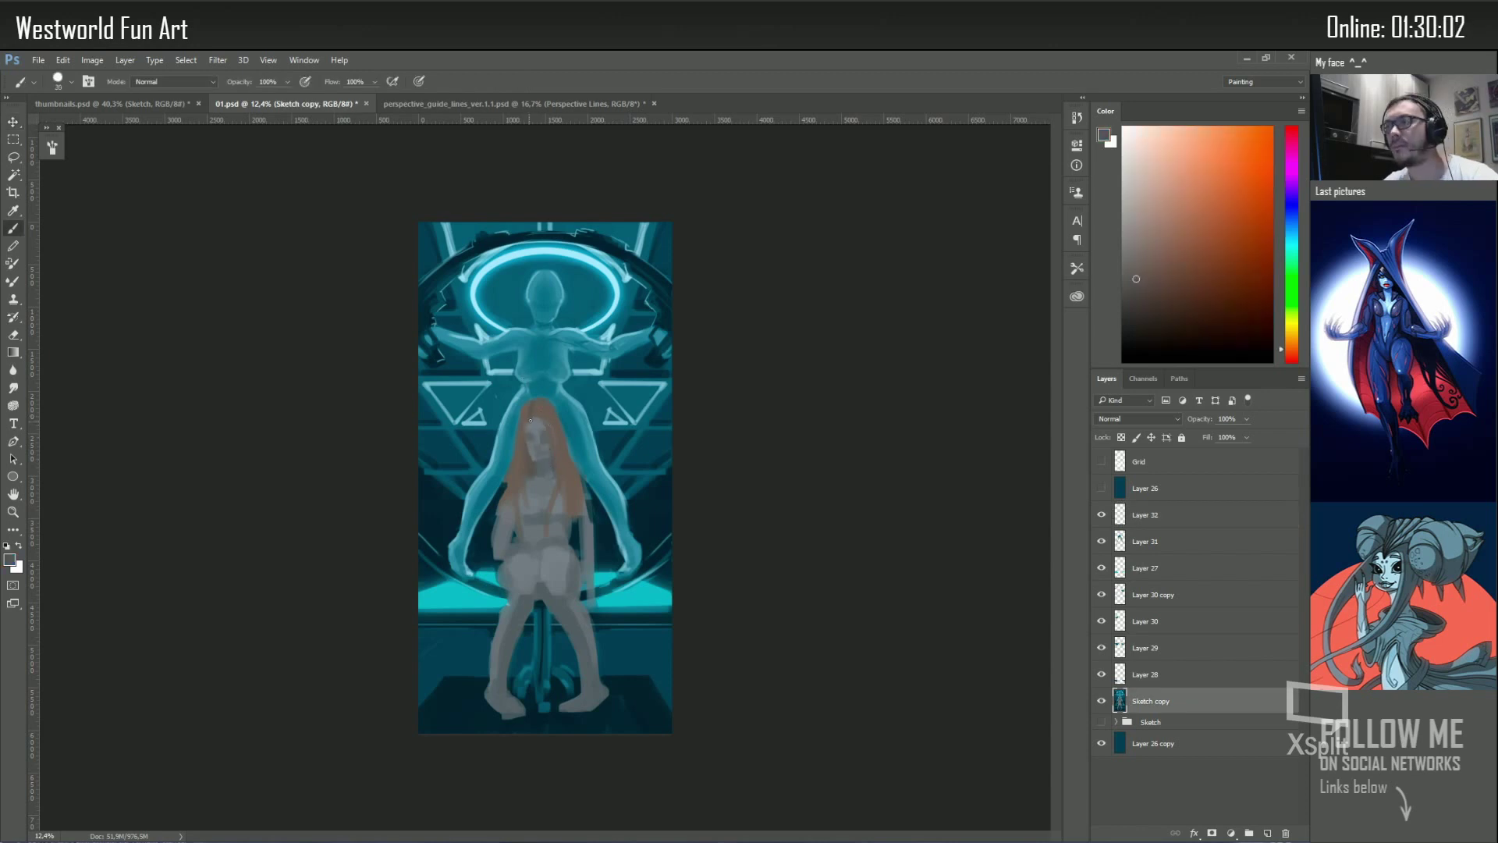
alt+click(531, 459)
drag(536, 437, 538, 468)
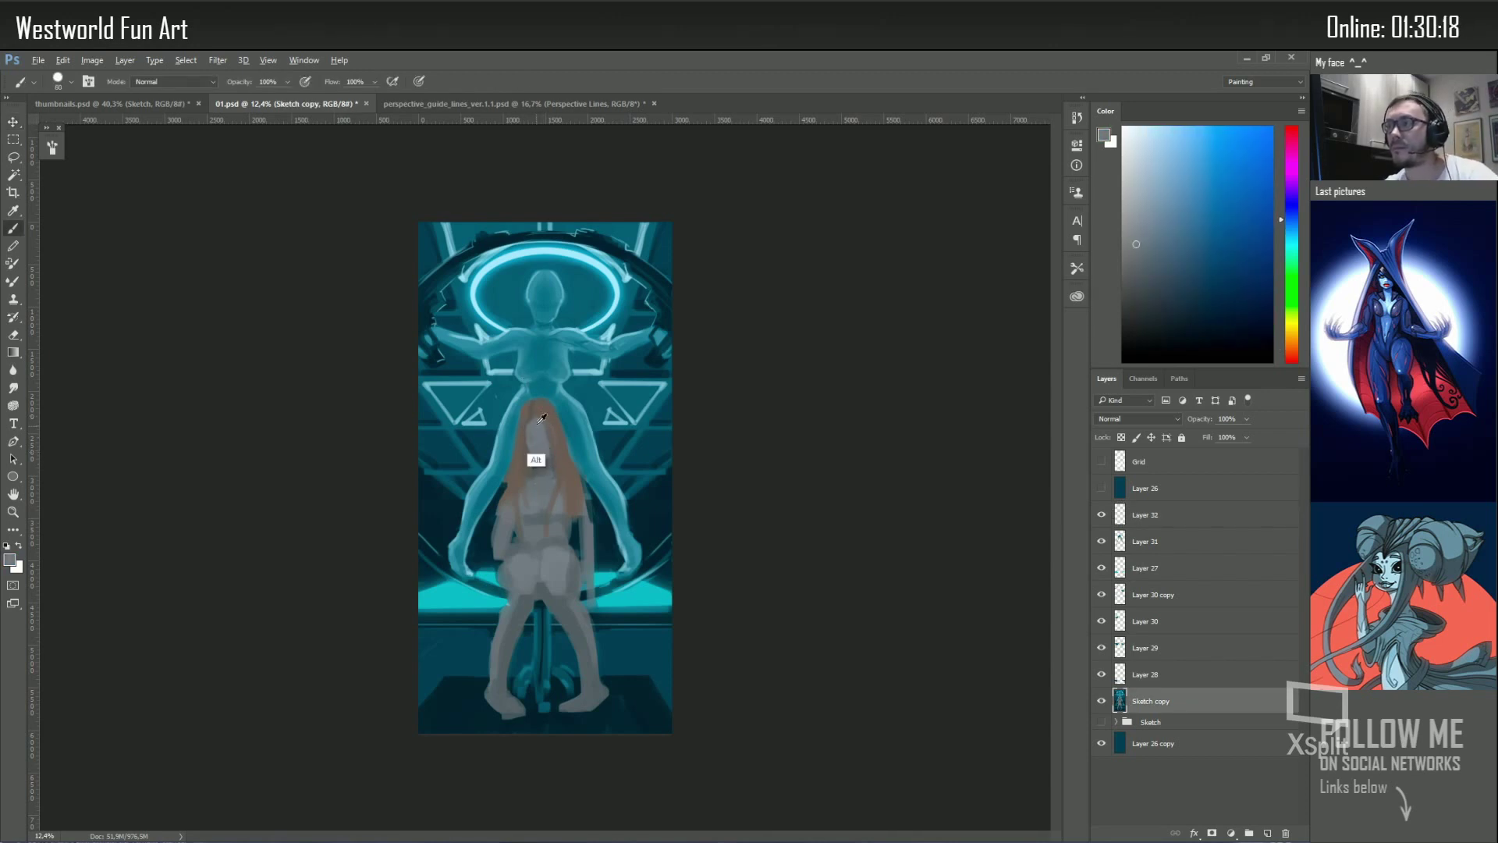
alt+click(555, 426)
alt+click(536, 456)
alt+click(536, 457)
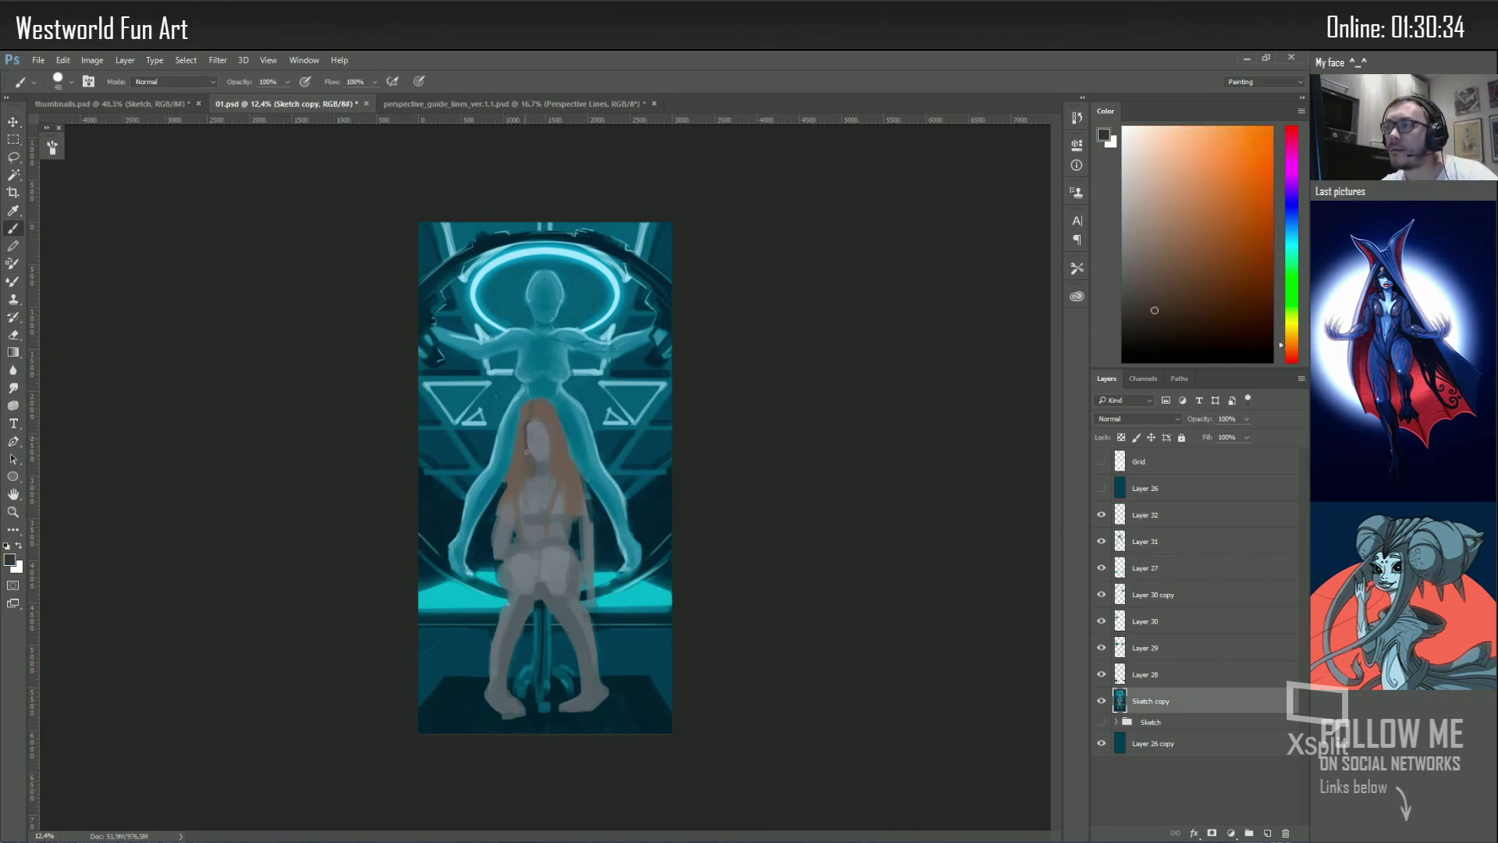
alt+click(529, 404)
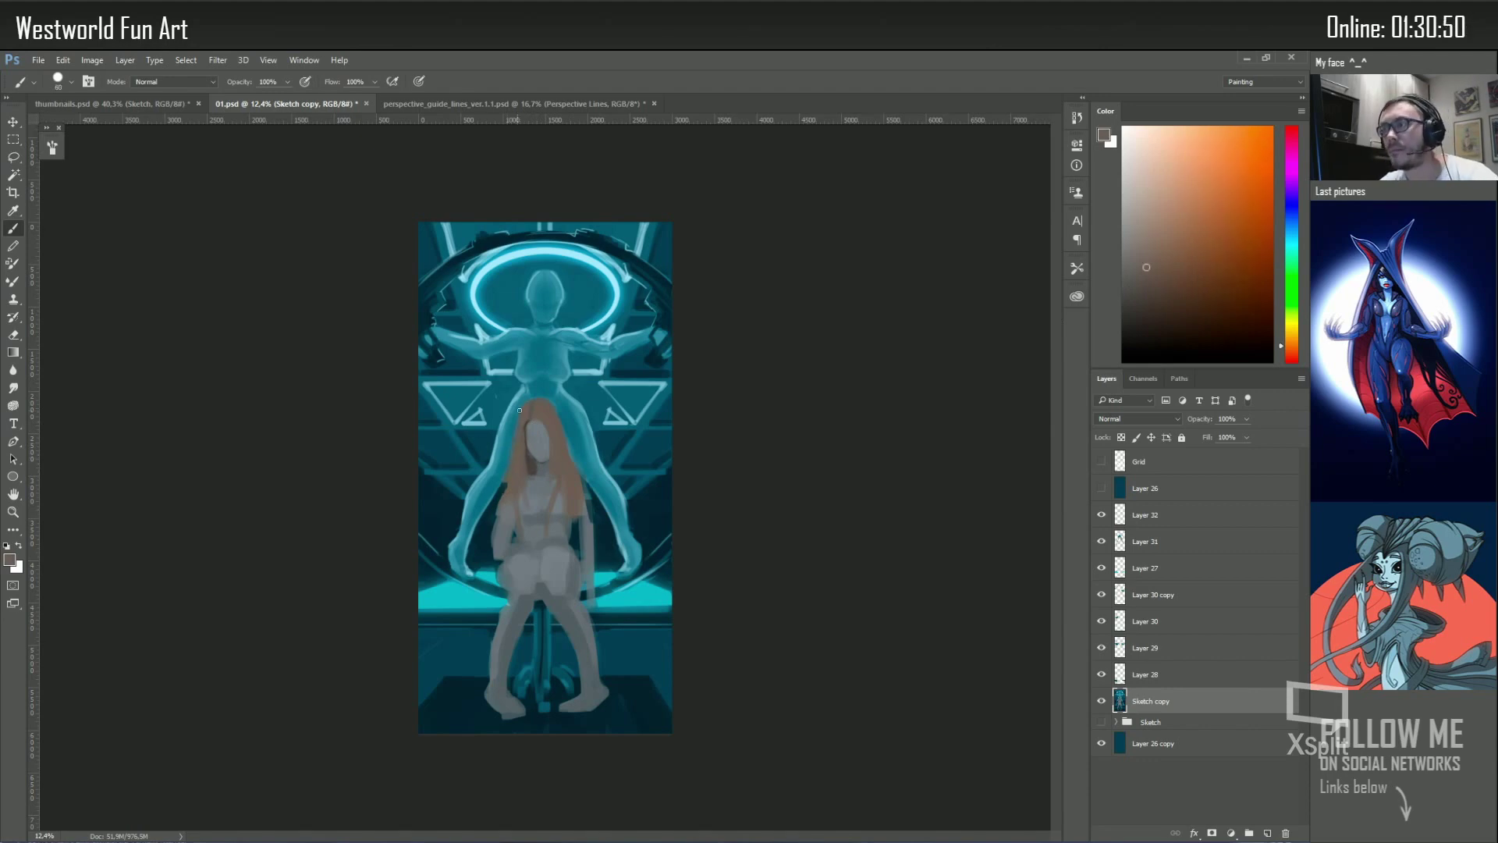
alt+click(552, 451)
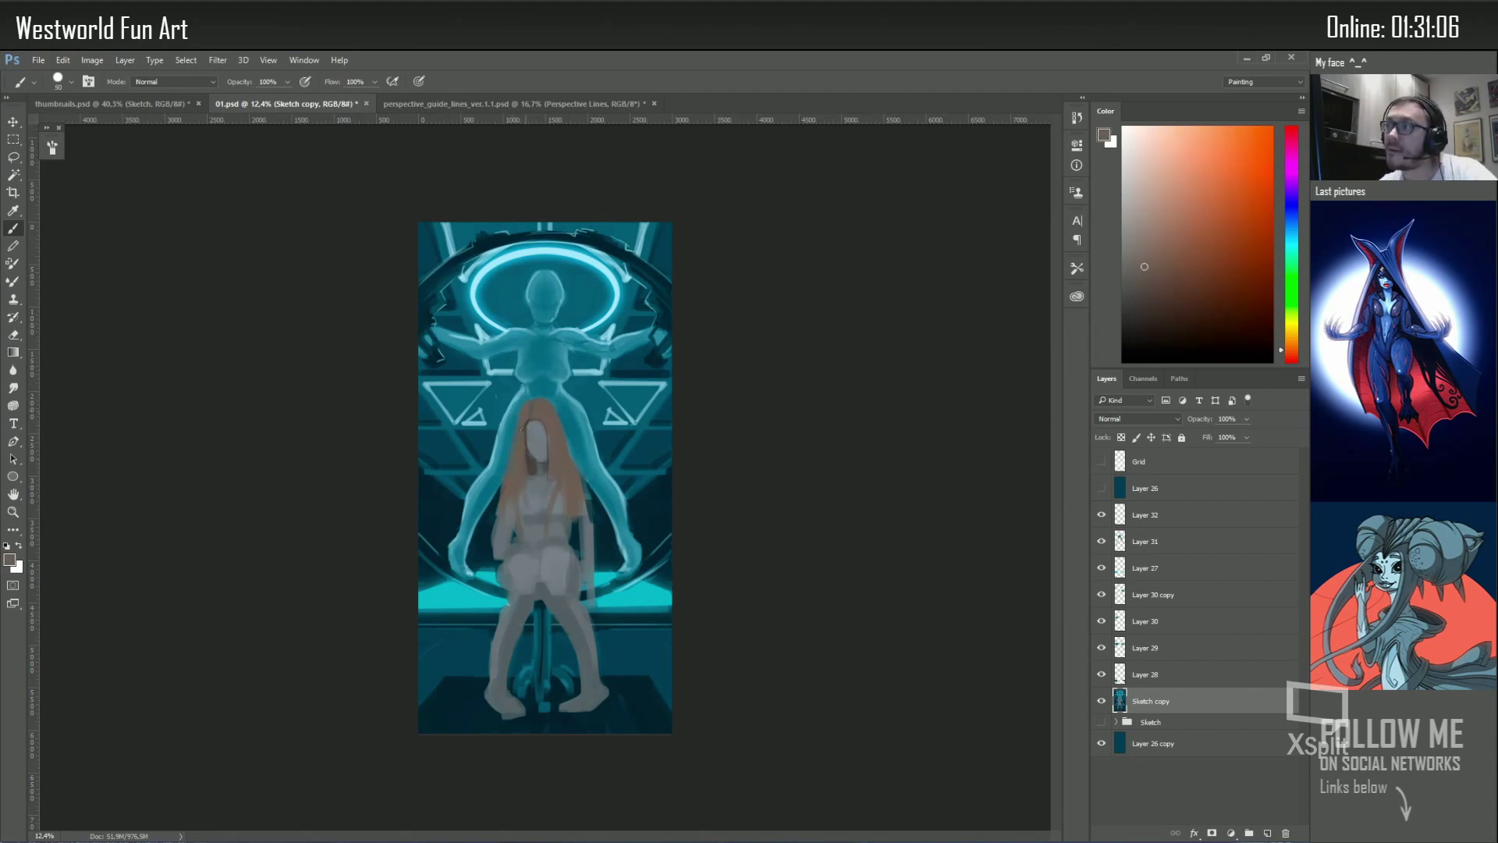
alt+click(538, 451)
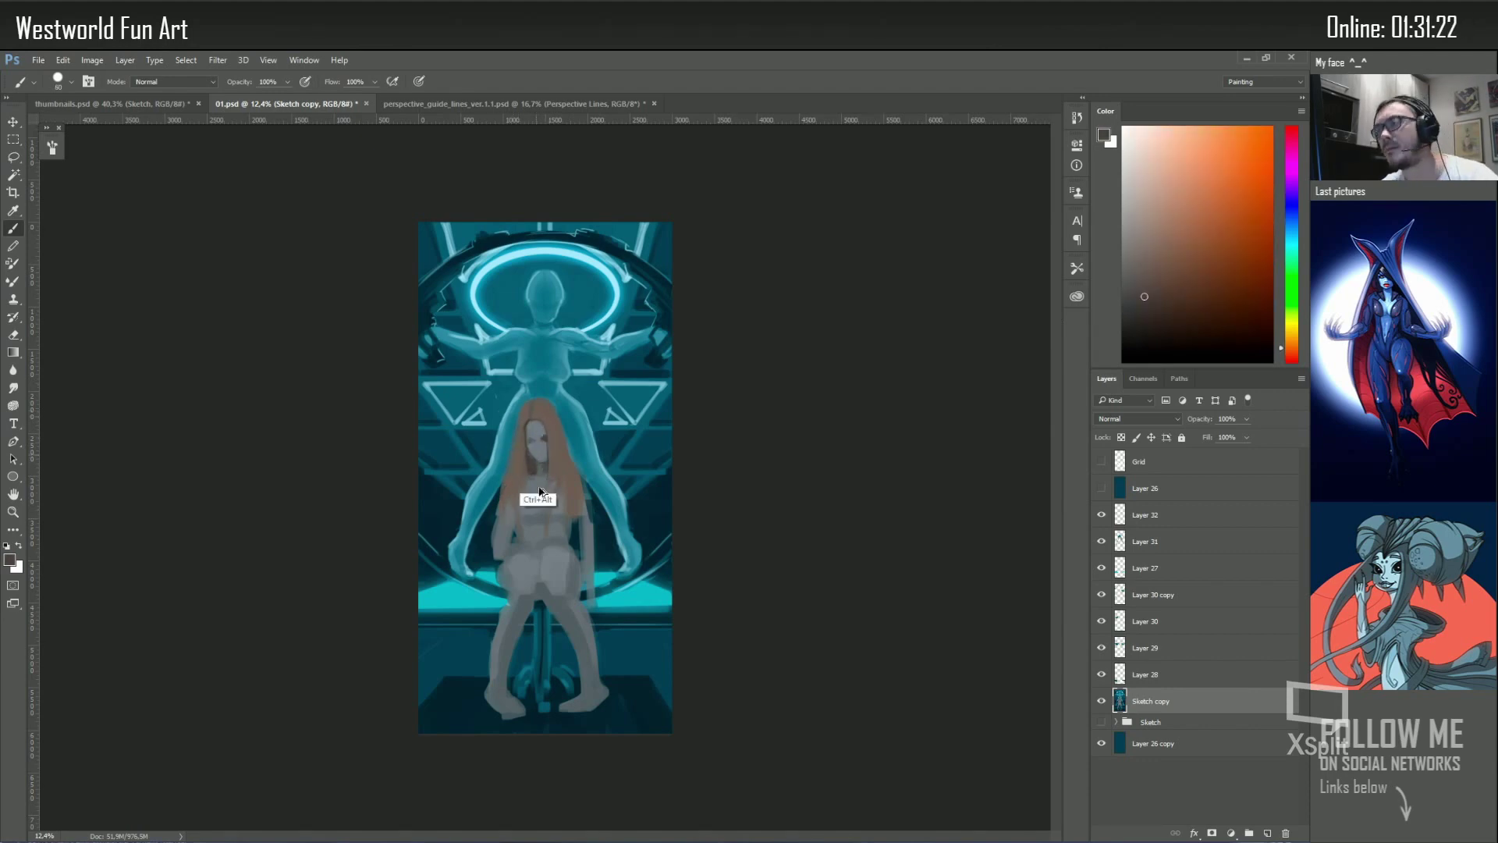
Sample colours from the painting, including background blue, corridor cyan and the orange hair
alt+click(547, 478)
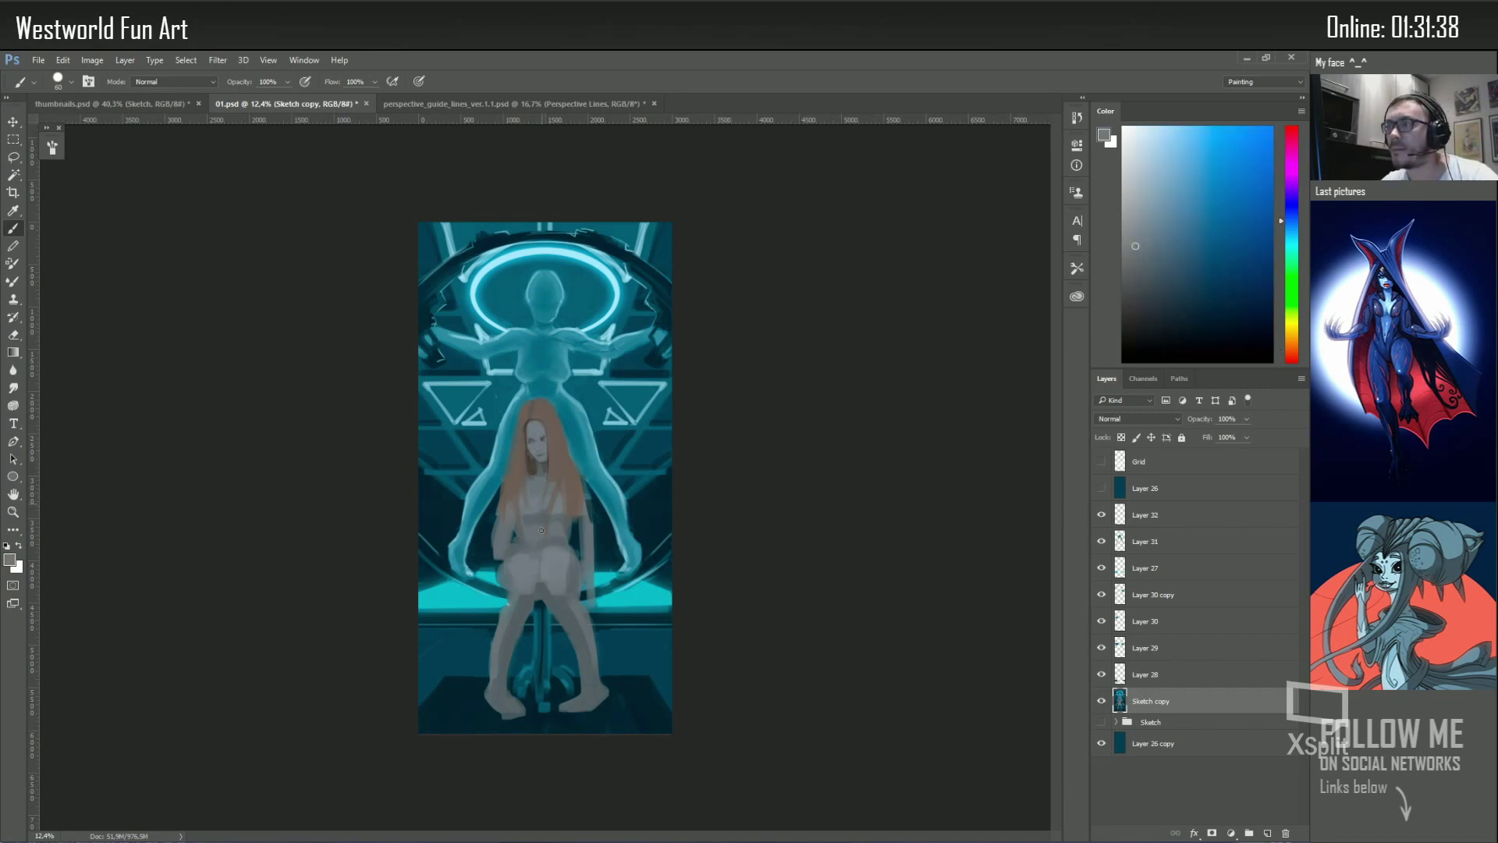
scroll(546, 479, up, 2)
alt+click(519, 468)
alt+click(527, 554)
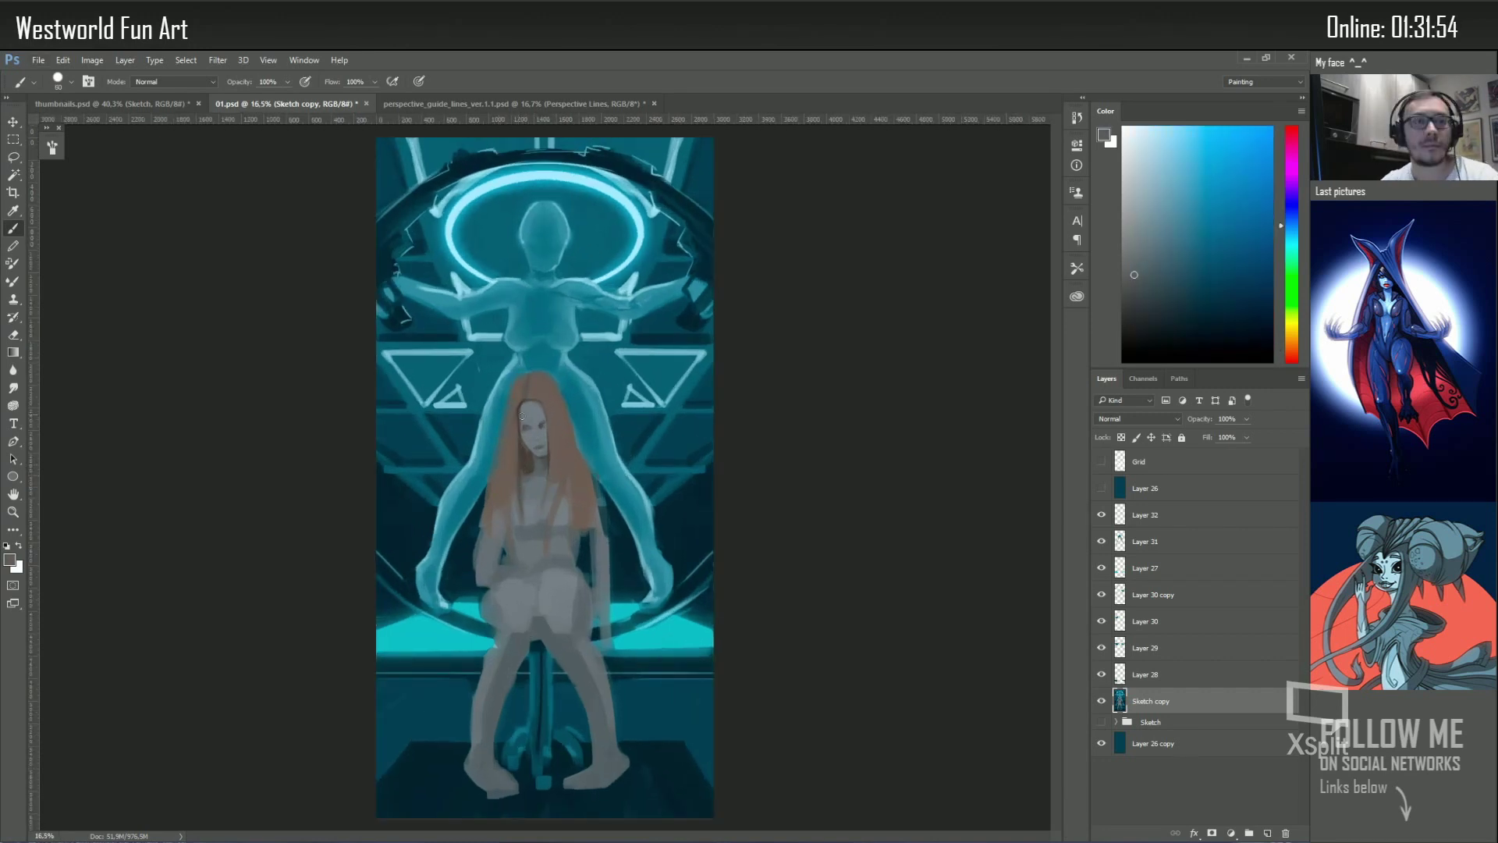
alt+click(519, 472)
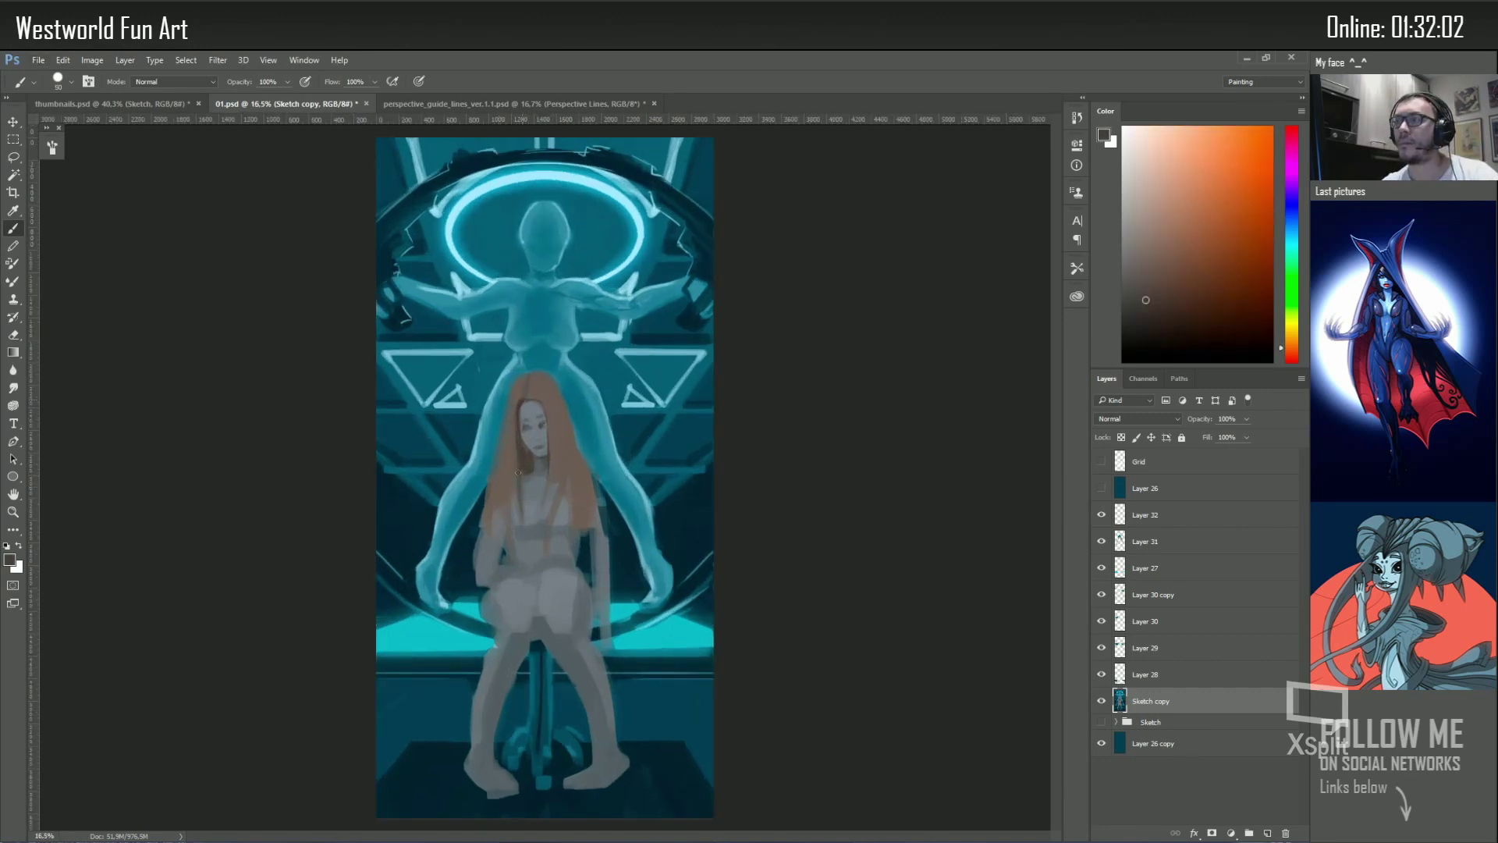
alt+click(552, 382)
alt+click(550, 382)
Stroke a dark blue-teal shadow along the woman's left leg
alt+click(459, 605)
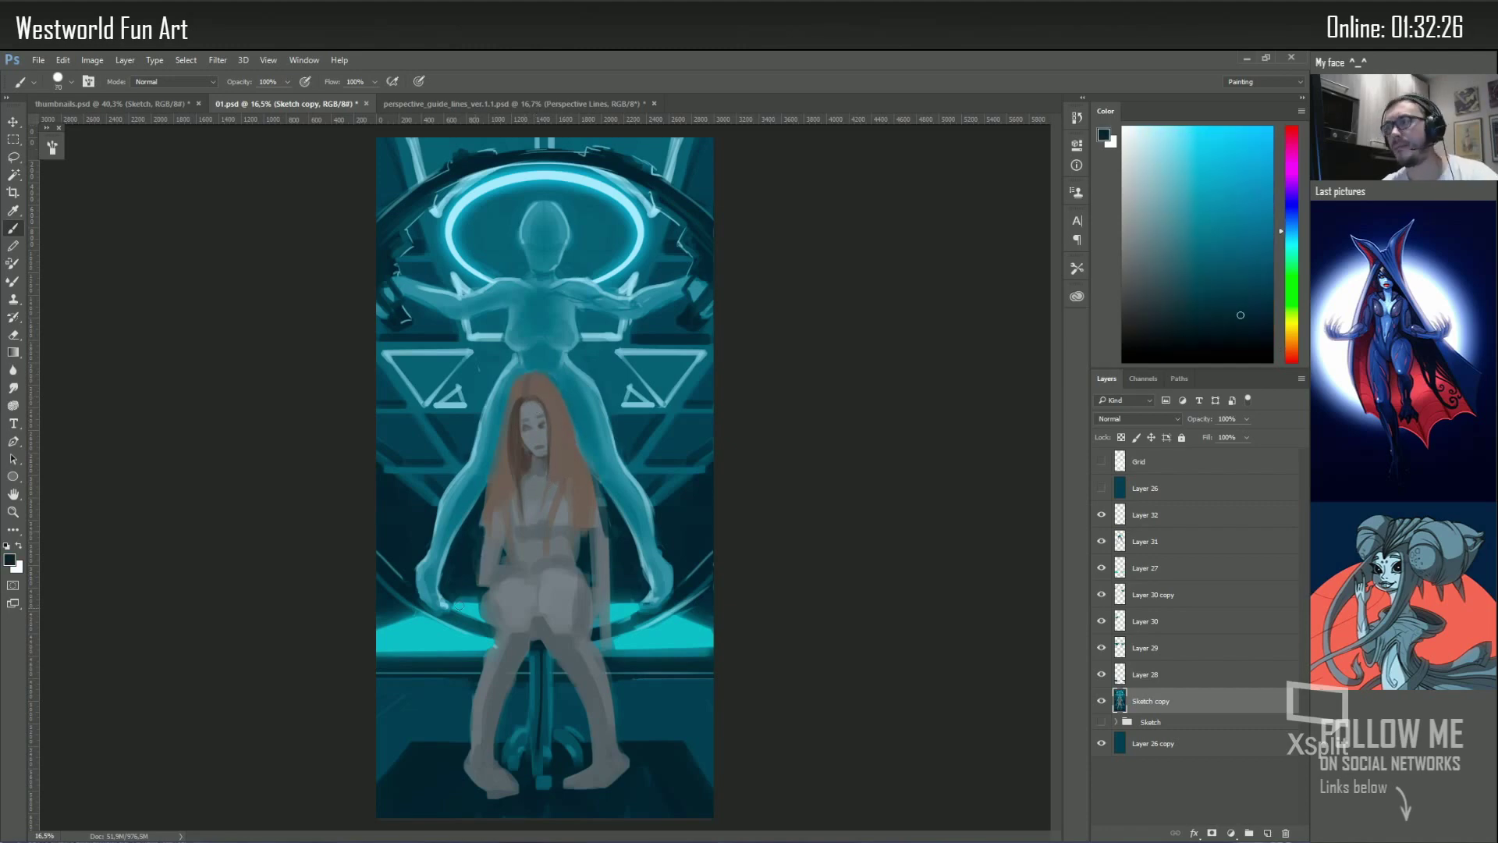
alt+click(479, 576)
alt+click(510, 523)
alt+click(478, 579)
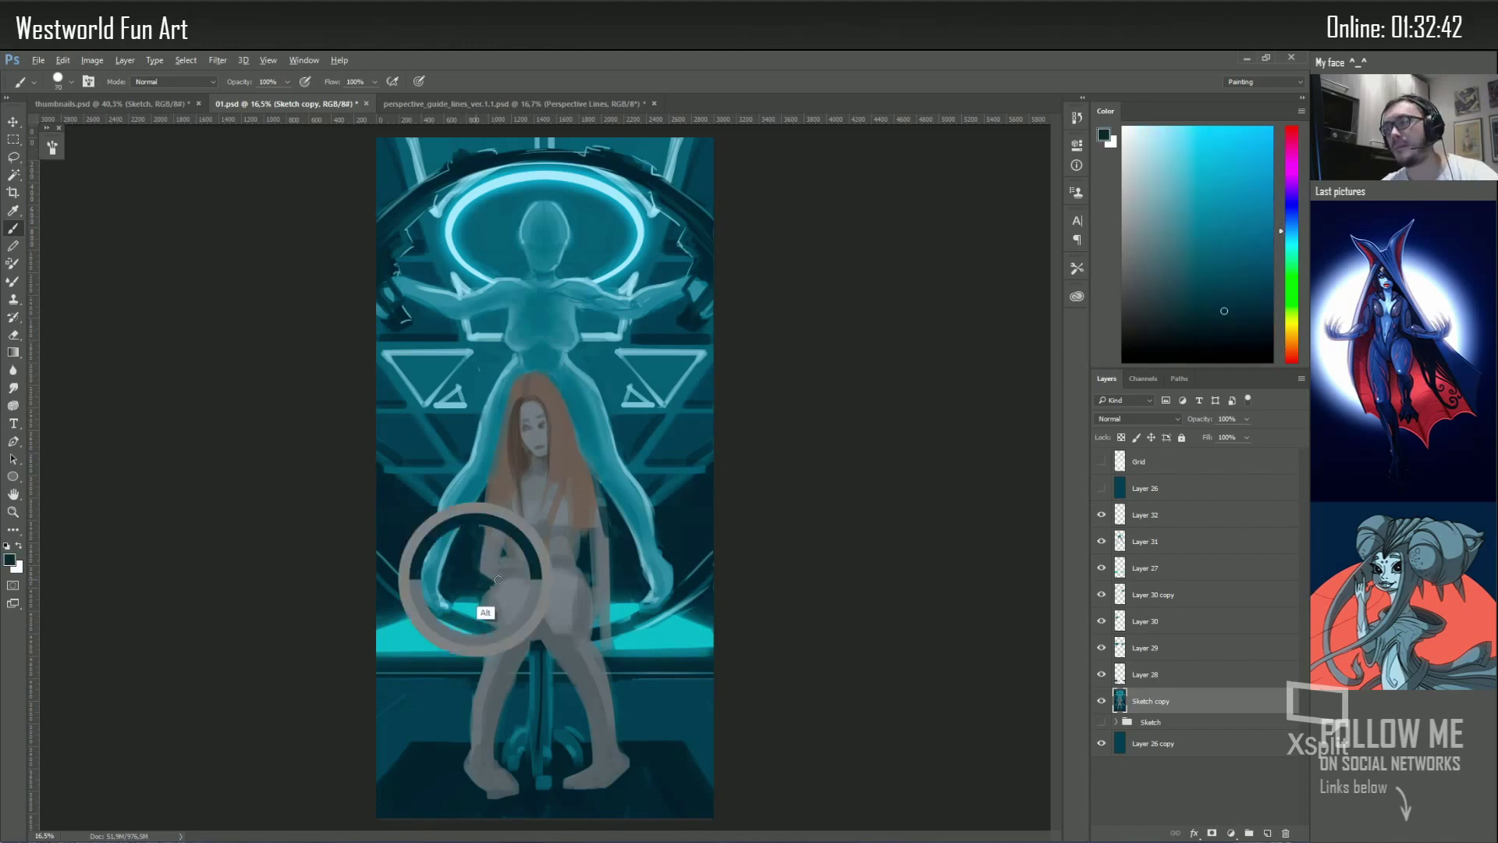
alt+click(503, 573)
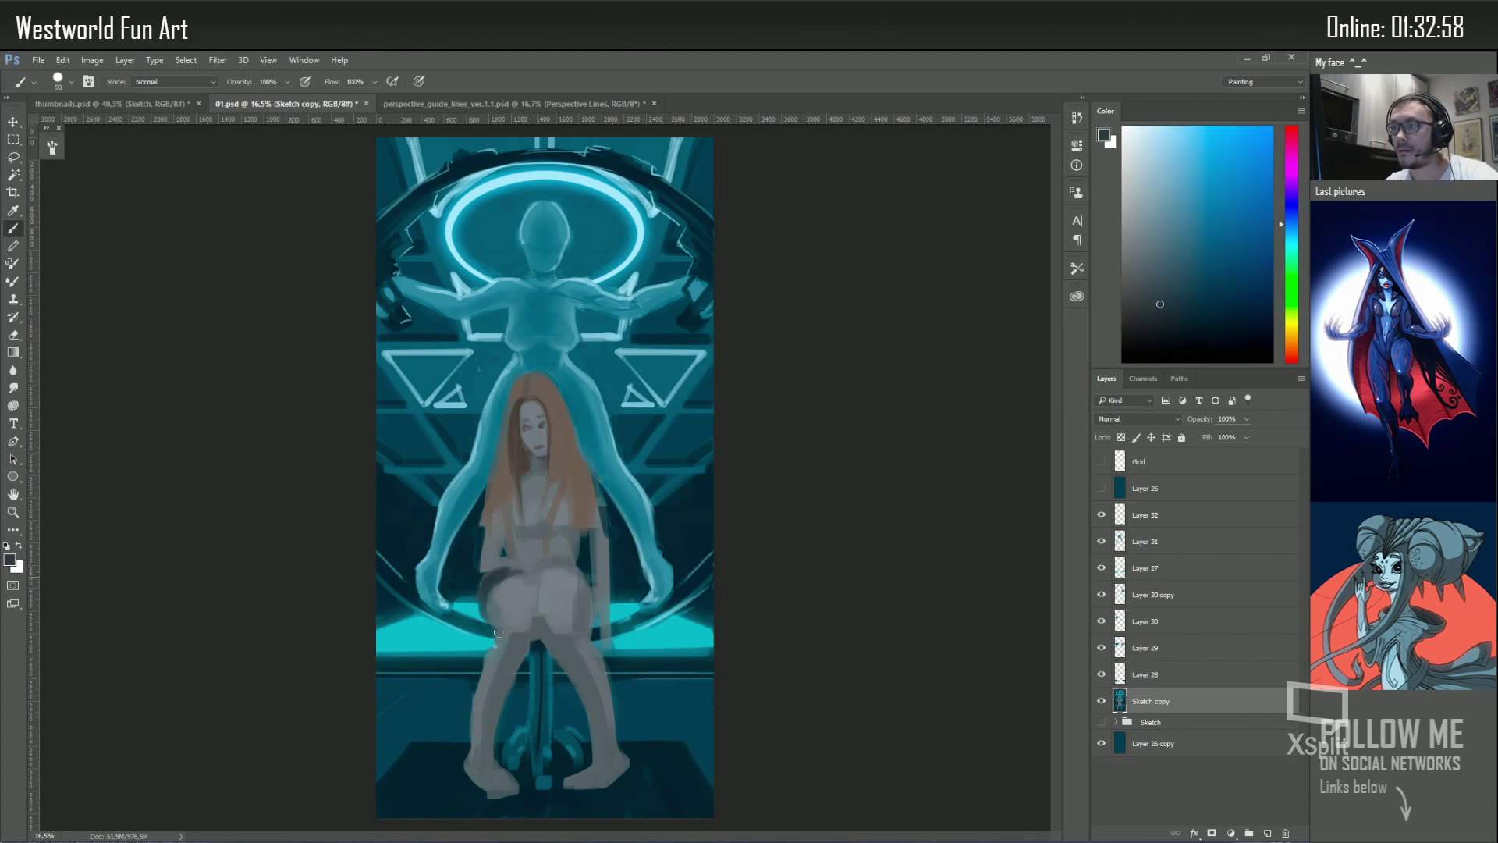
drag(527, 651, 487, 707)
On a new layer, paint dark lap shading and a cyan rim light down the shin
key(ctrl+shift+alt+n)
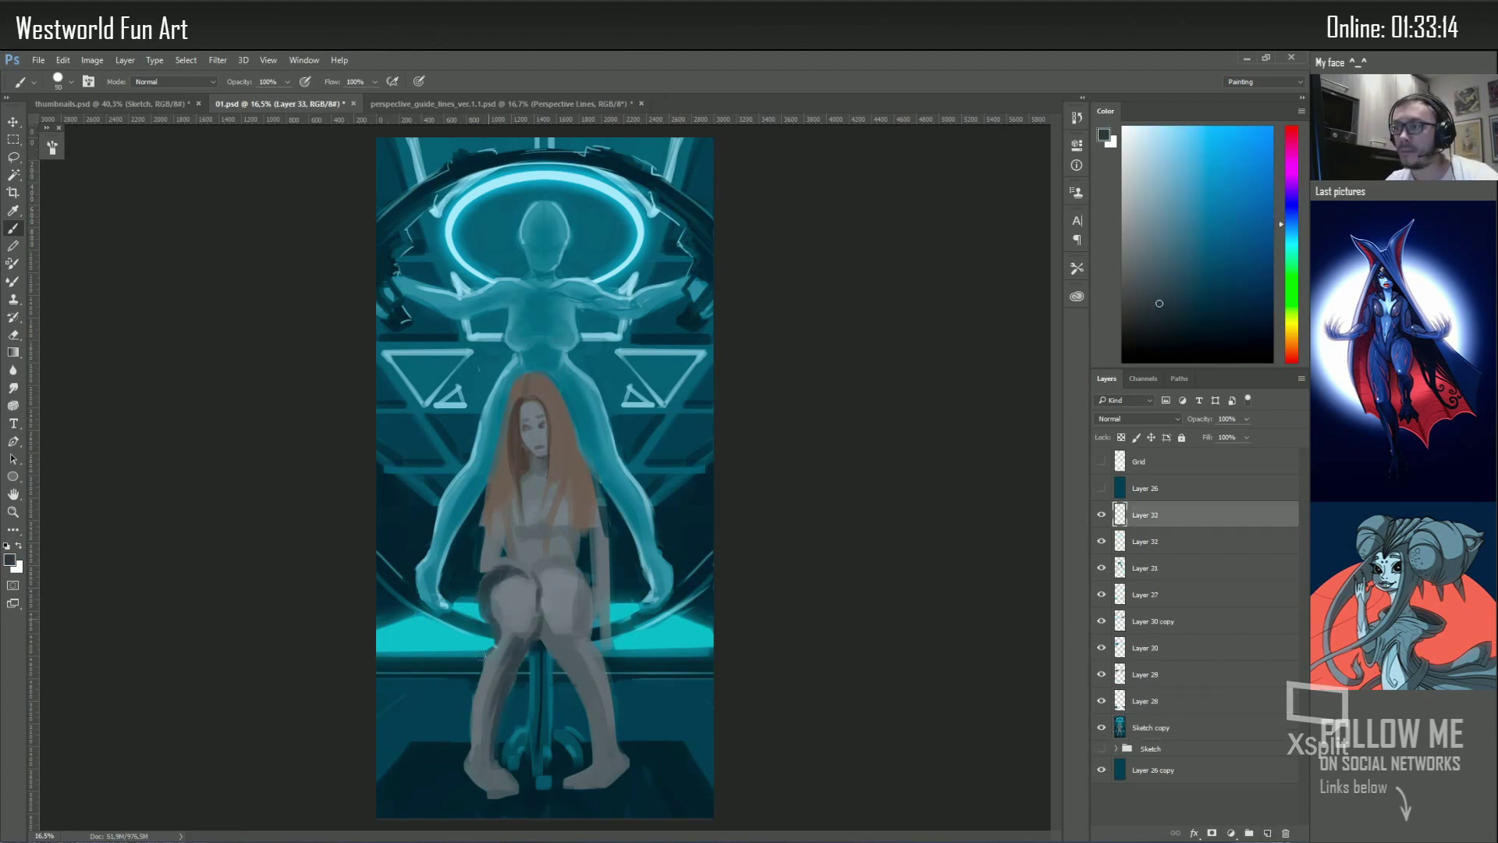
alt+click(488, 648)
alt+click(451, 748)
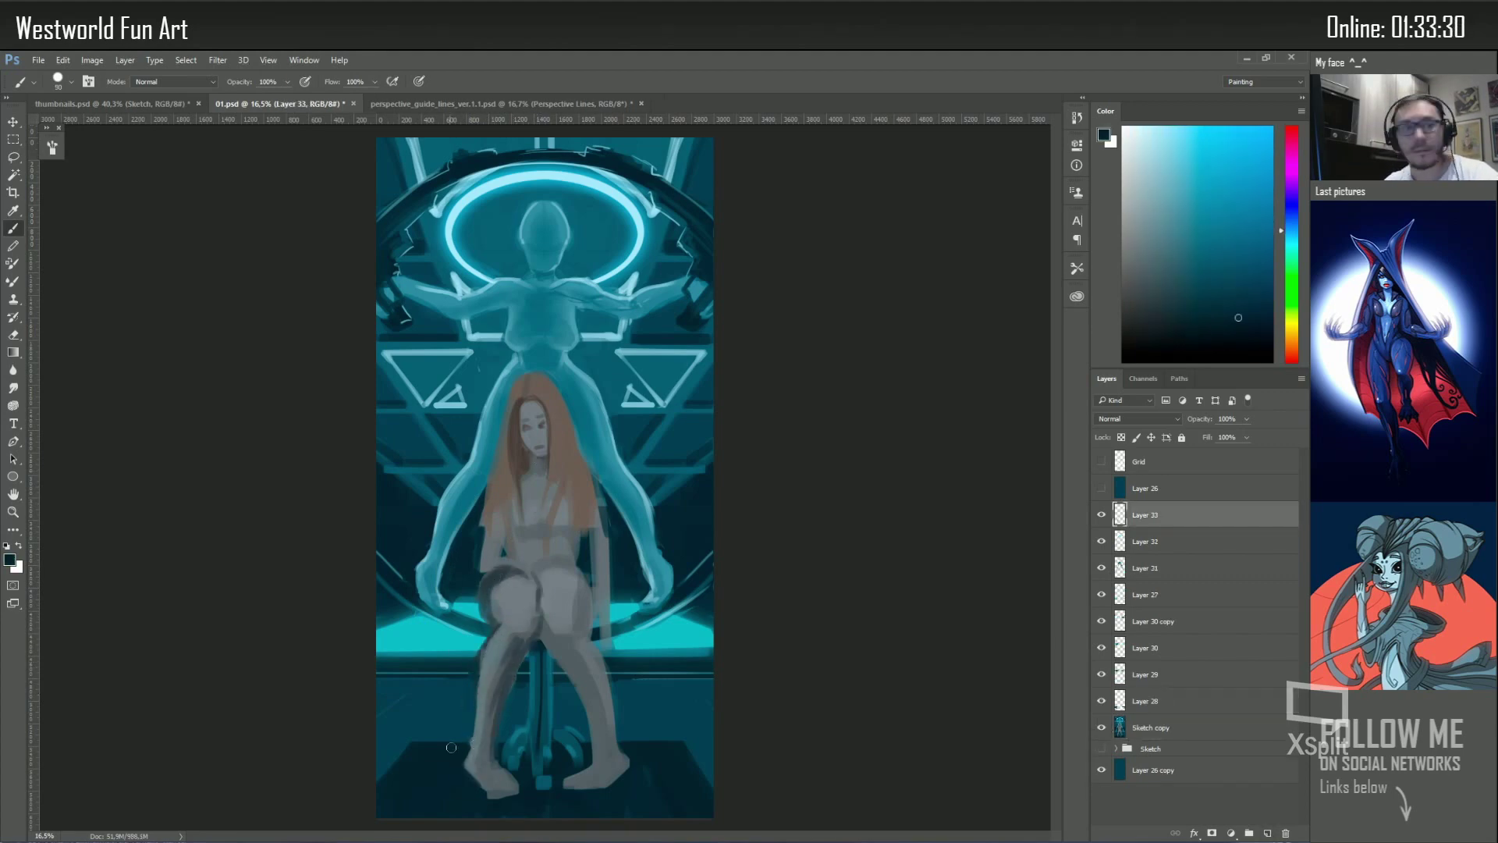
alt+click(517, 663)
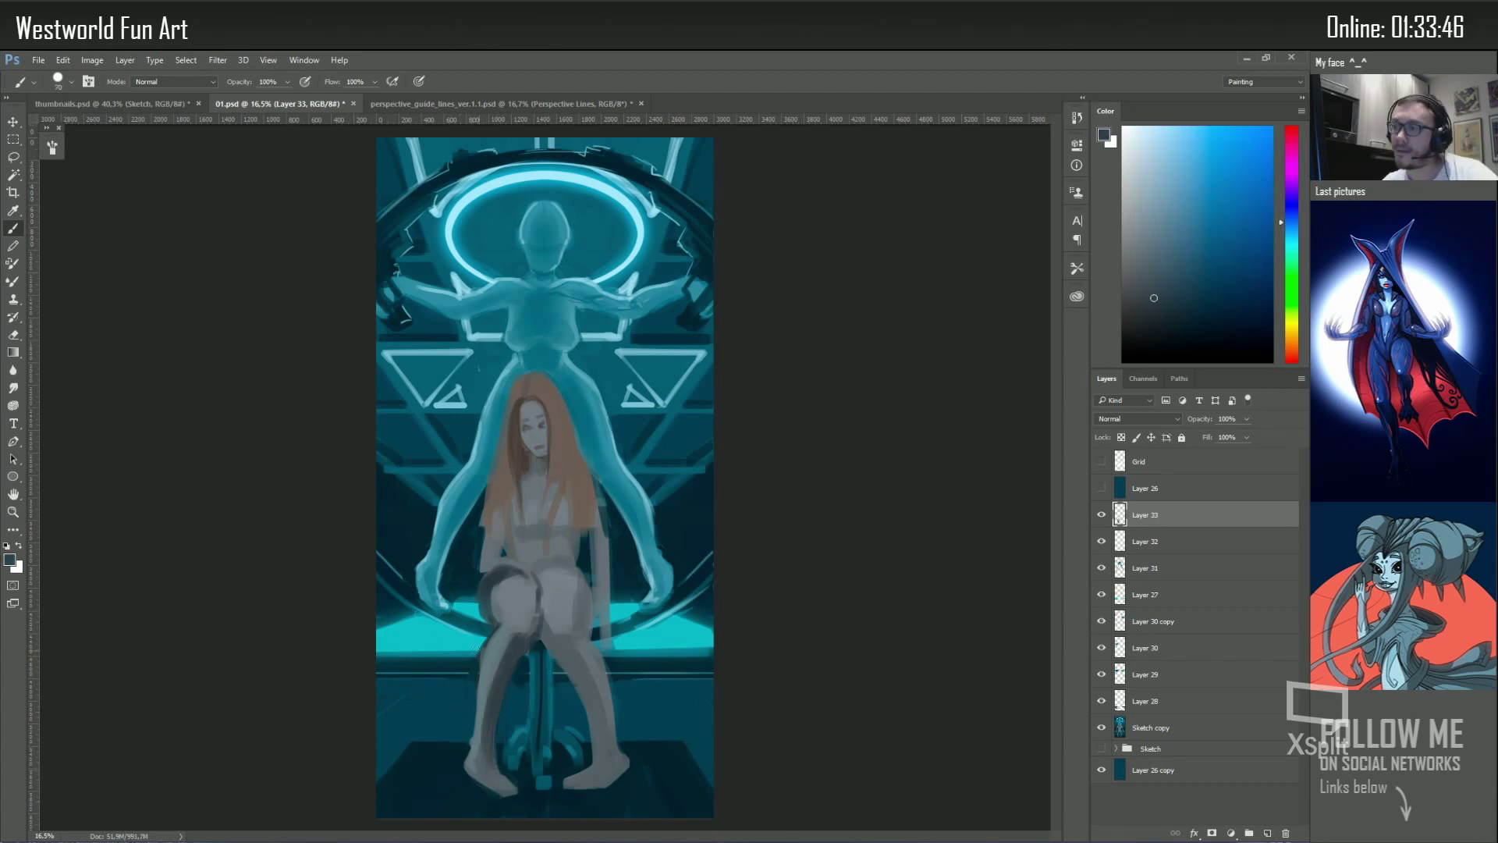
alt+click(590, 728)
drag(484, 574, 554, 575)
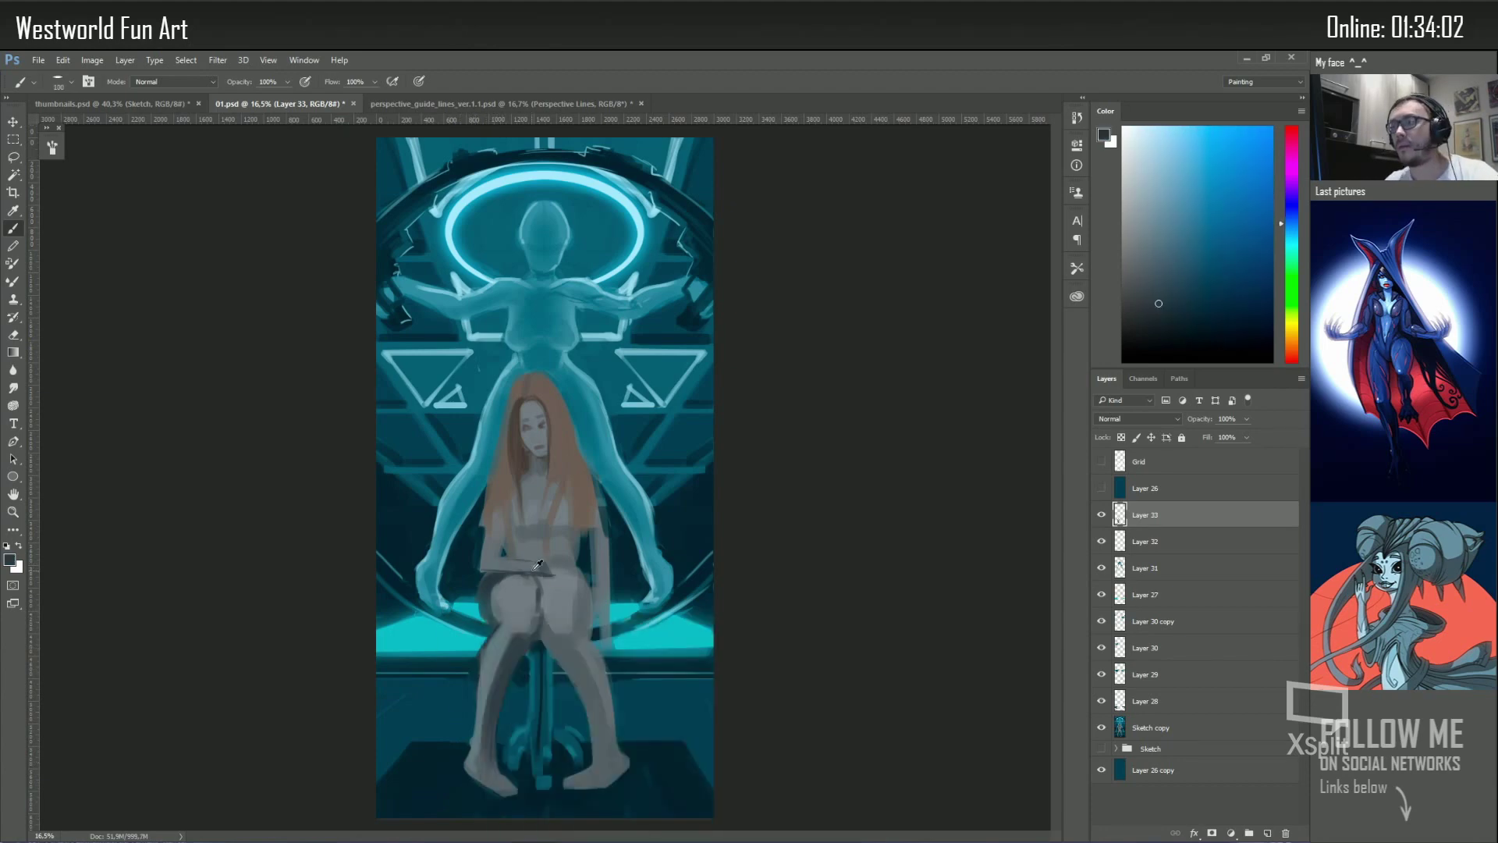
alt+click(491, 641)
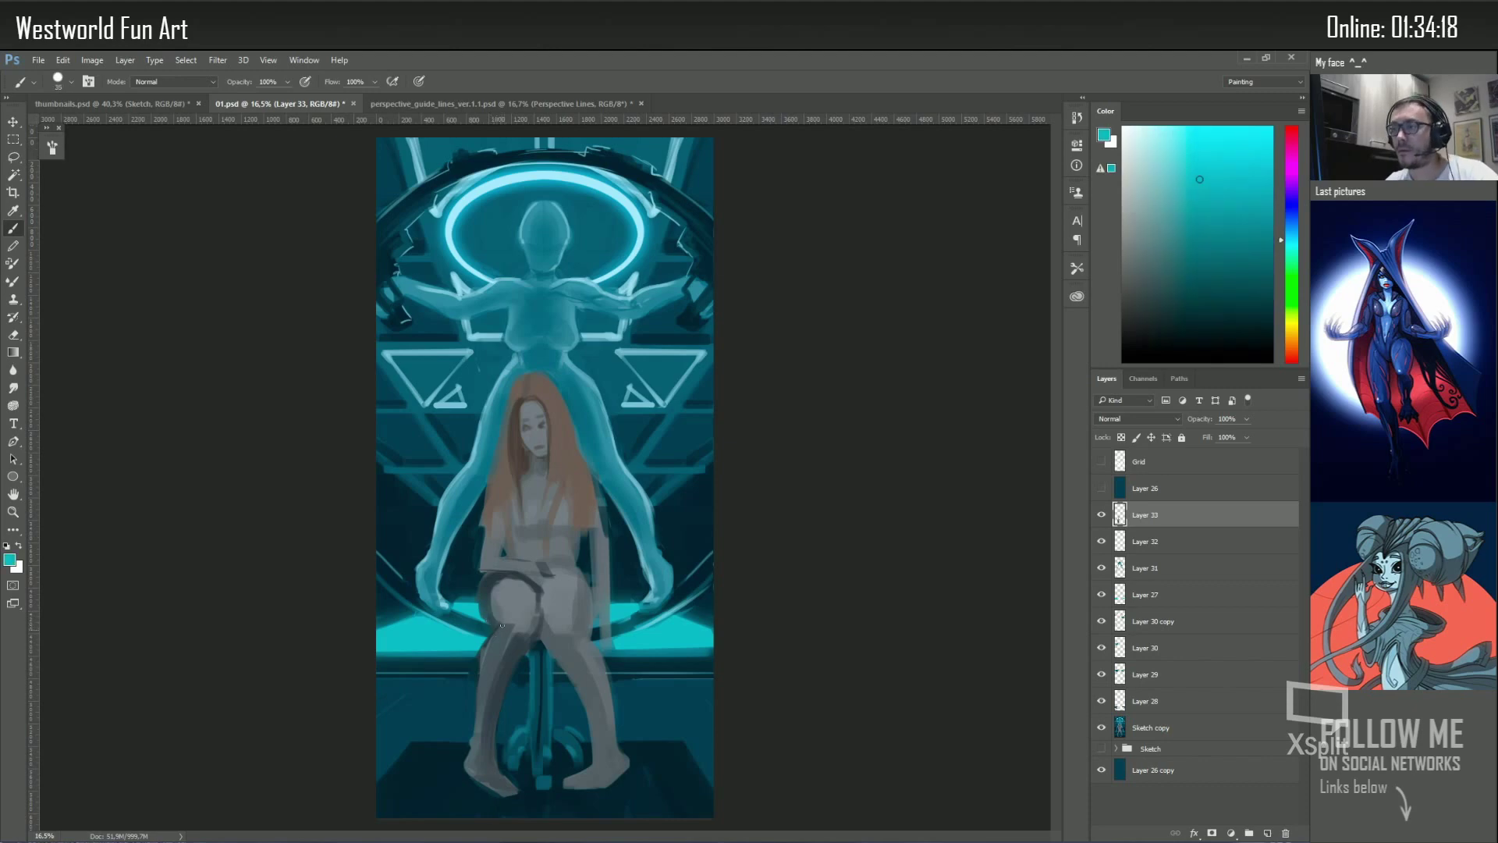
drag(496, 641, 471, 743)
Shade the lap and legs dark teal and add a light stroke on the figure's right side
alt+click(492, 568)
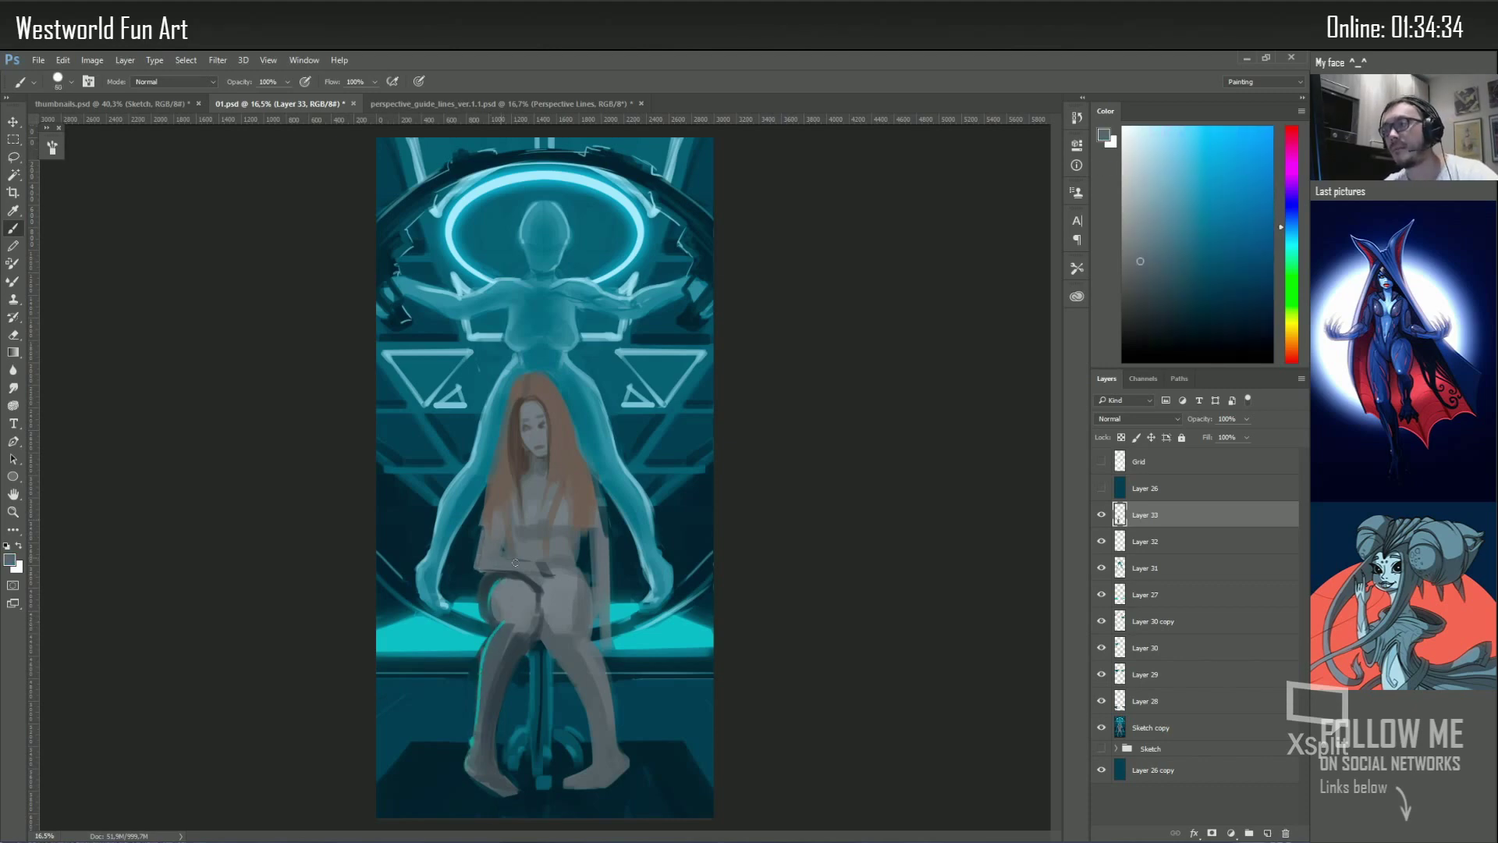
drag(544, 549, 470, 567)
drag(589, 607, 604, 773)
right_click(593, 625)
click(594, 706)
alt+click(608, 628)
right_click(607, 628)
alt+click(540, 616)
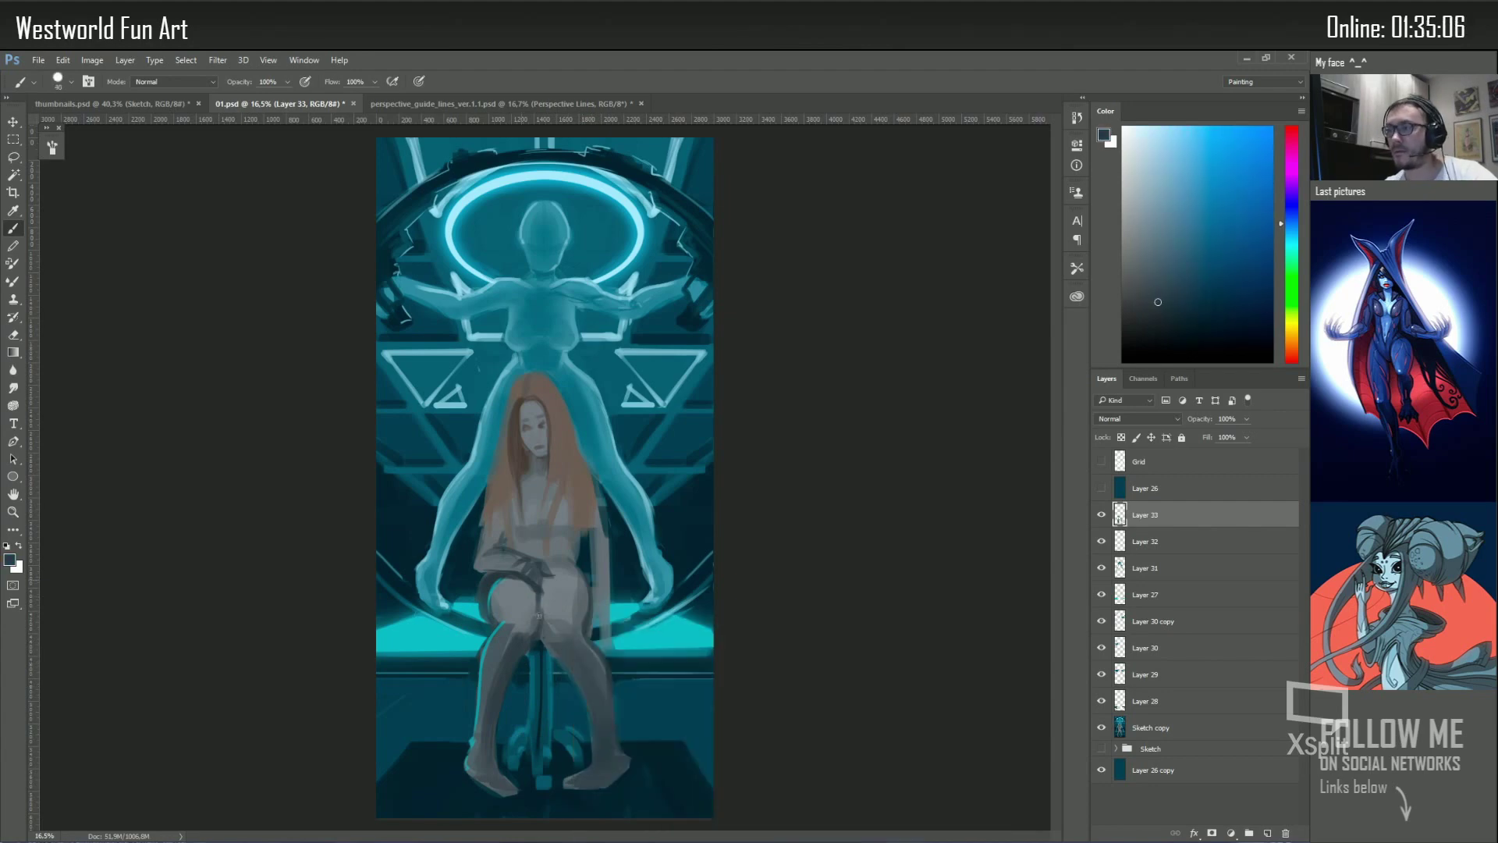
alt+click(602, 552)
drag(601, 553, 597, 574)
Darken the left edge of the hair and pick a light grey-blue paint colour
key(e)
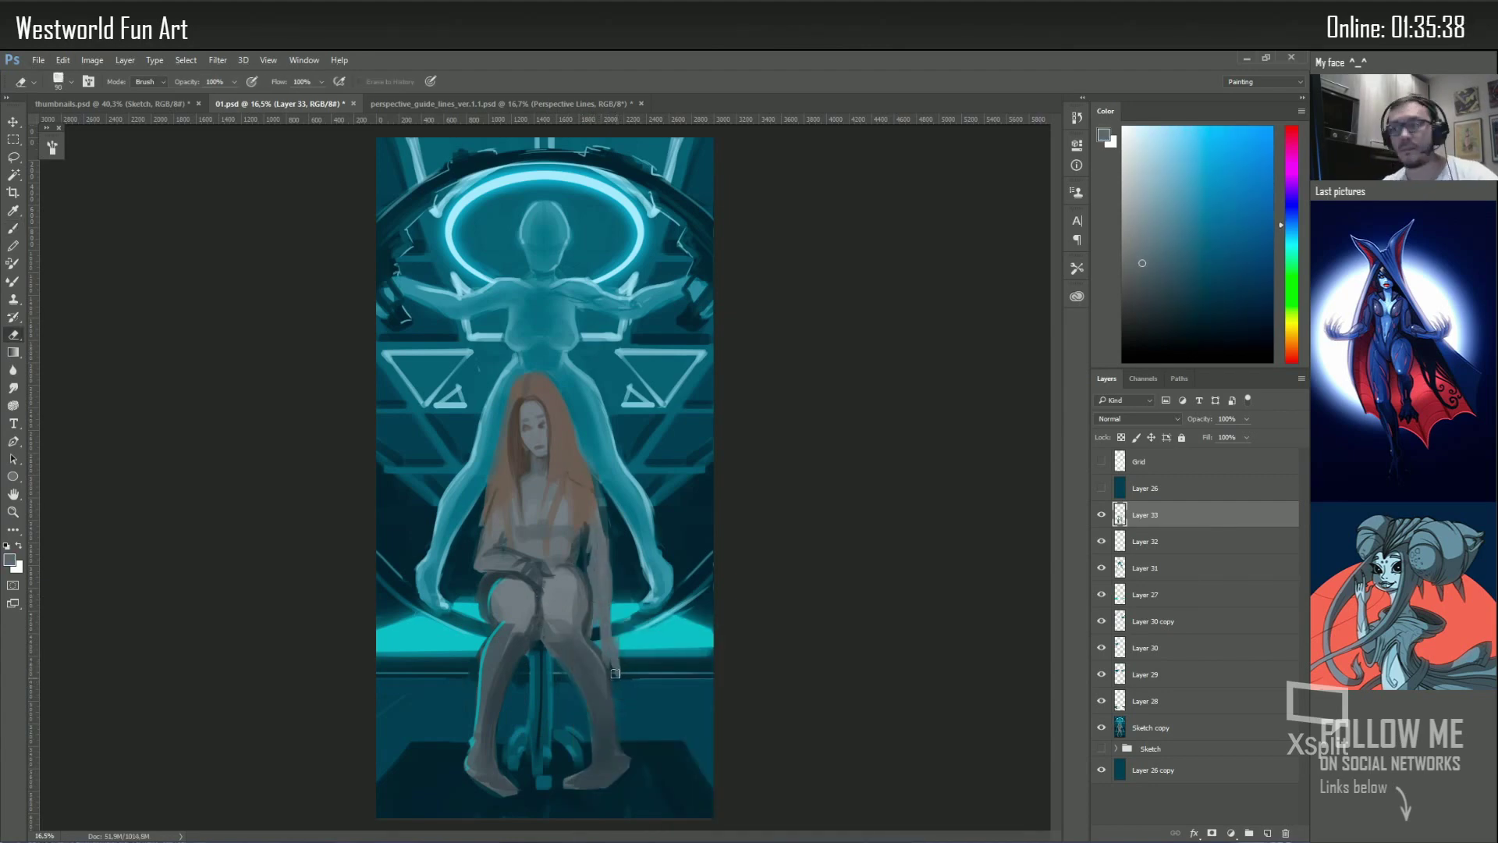
key(b)
alt+click(605, 507)
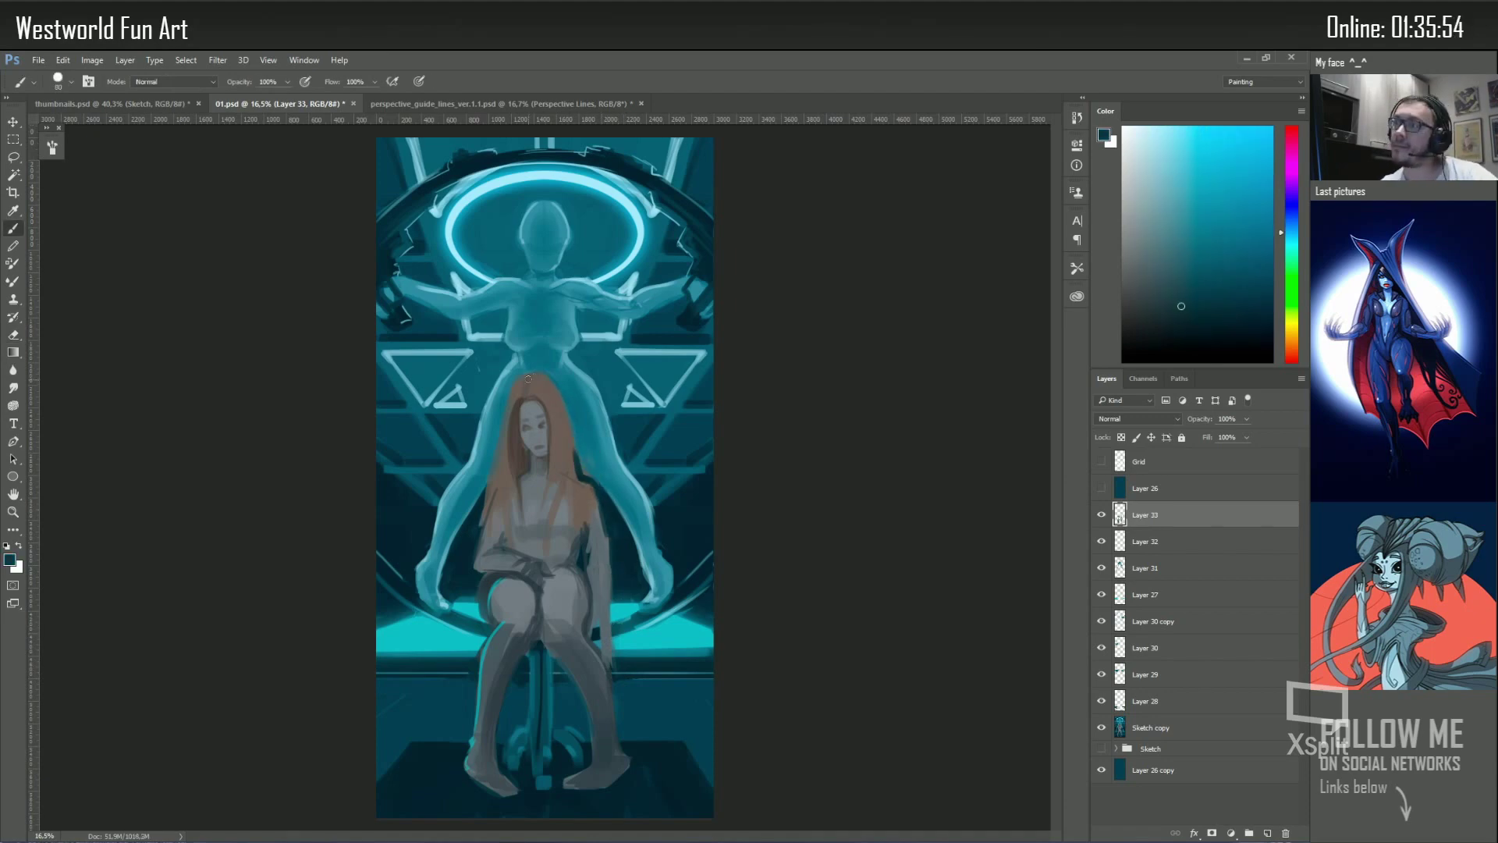
drag(499, 402, 502, 450)
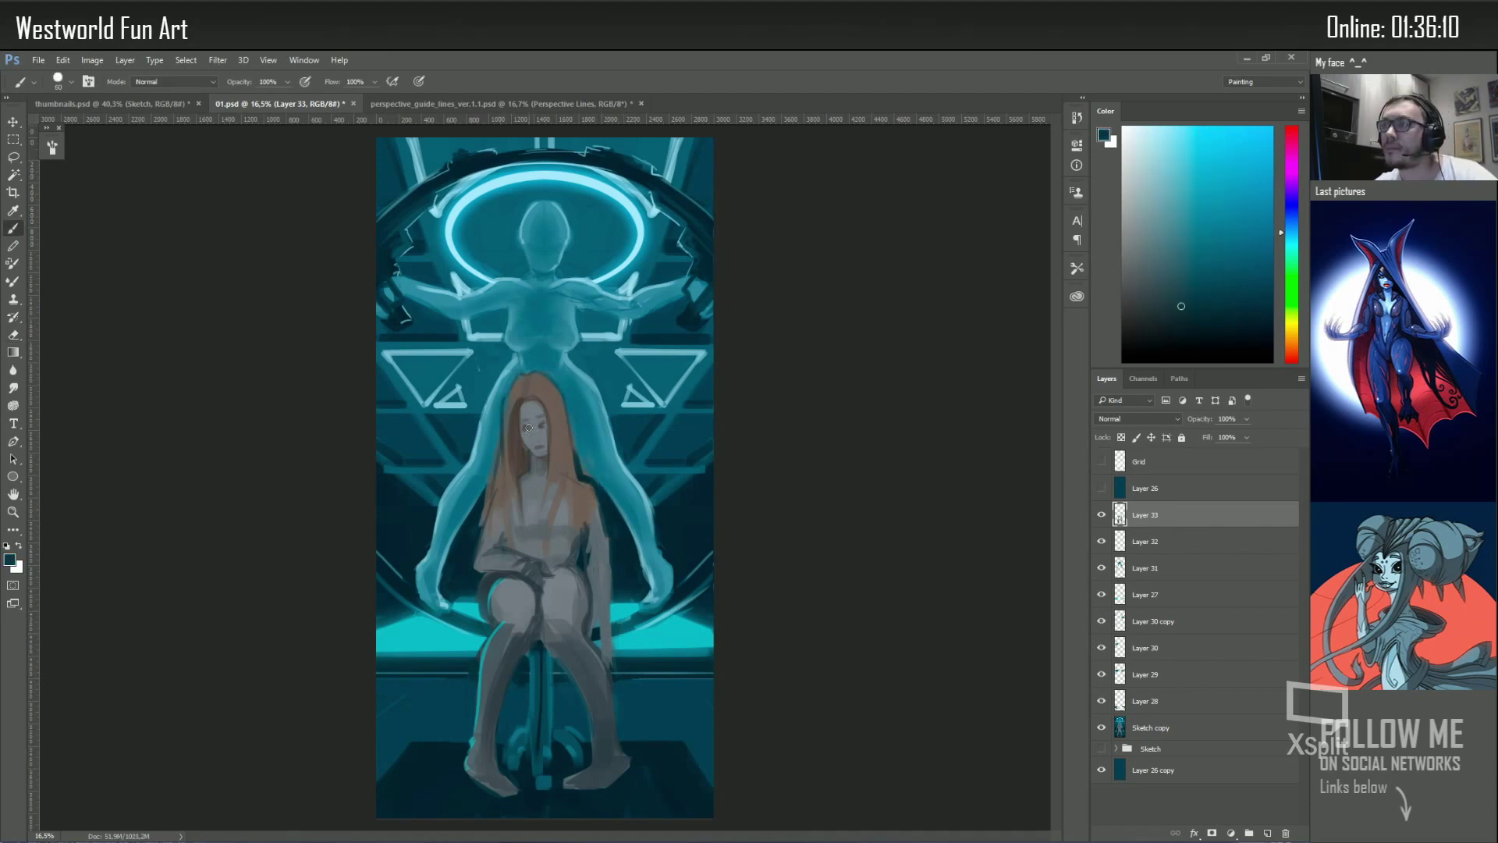
alt+click(564, 344)
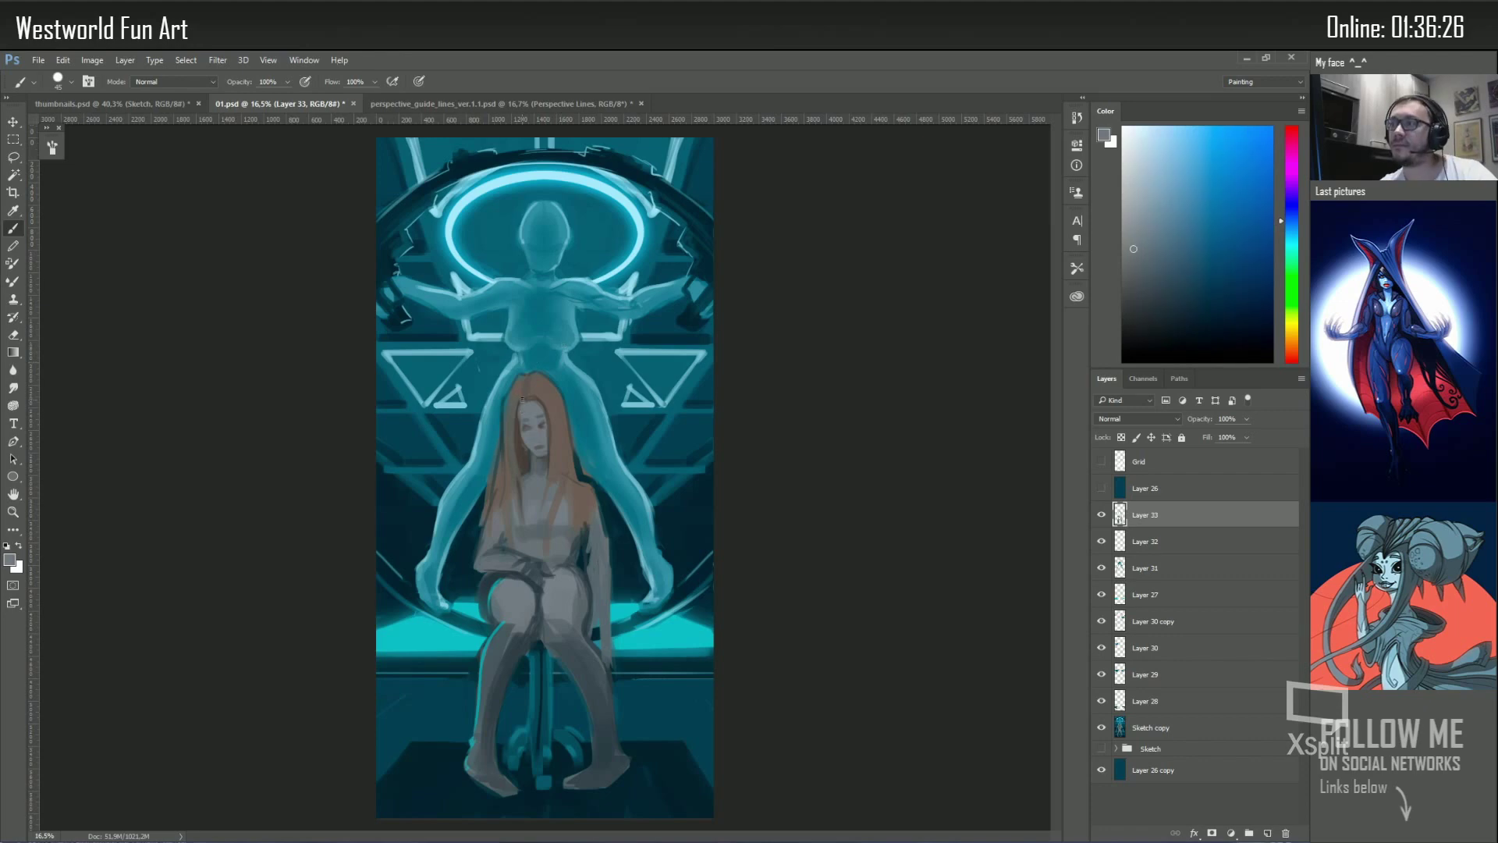
key(bracketleft)
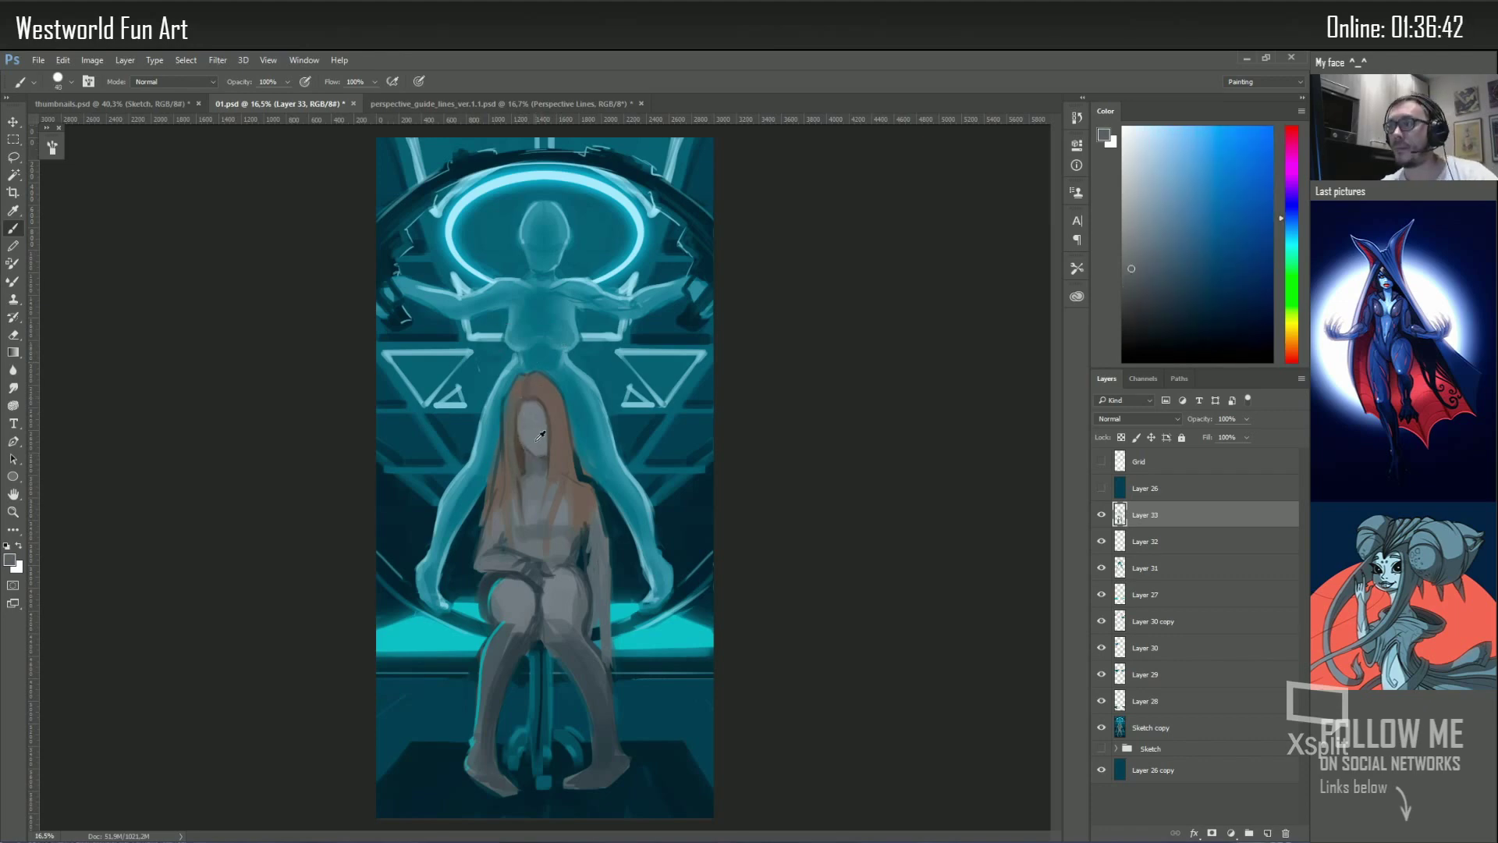
key(bracketright)
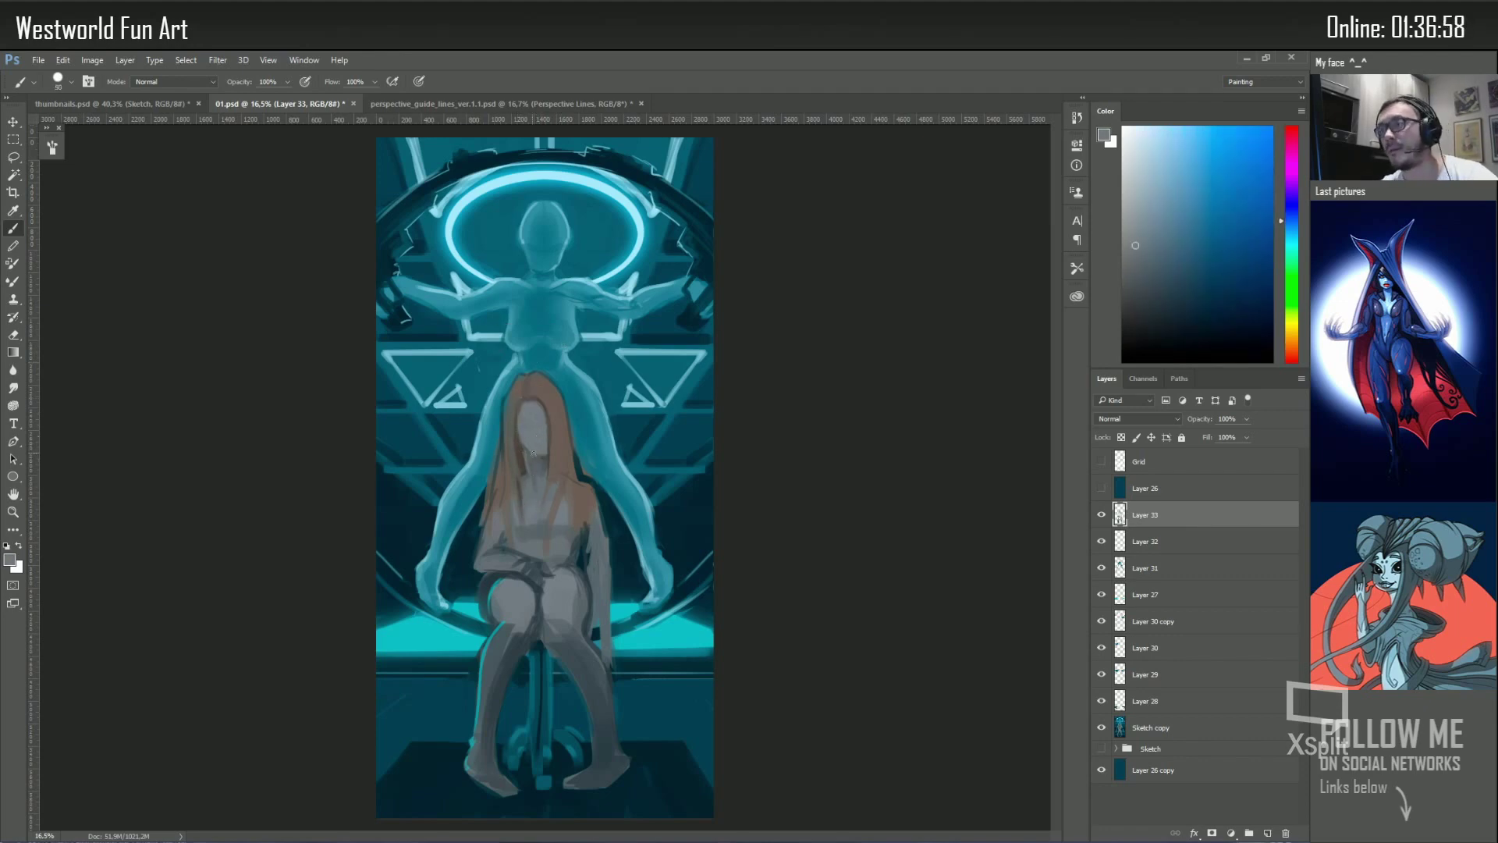
Paint darker shading onto the woman's face and sample the orange hair colour
alt+click(519, 438)
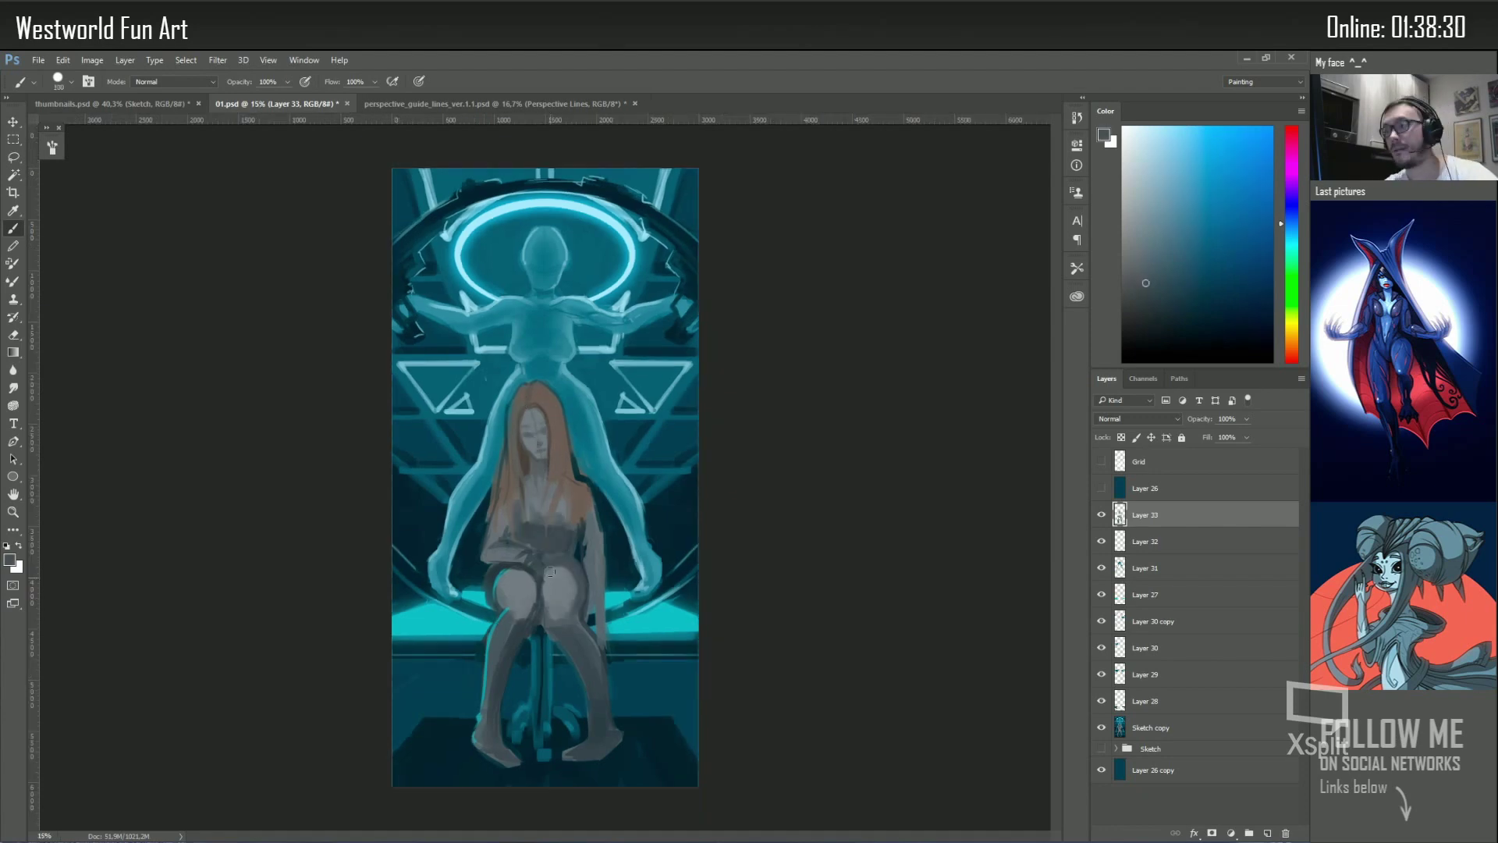
key(bracketright)
key(bracketright)
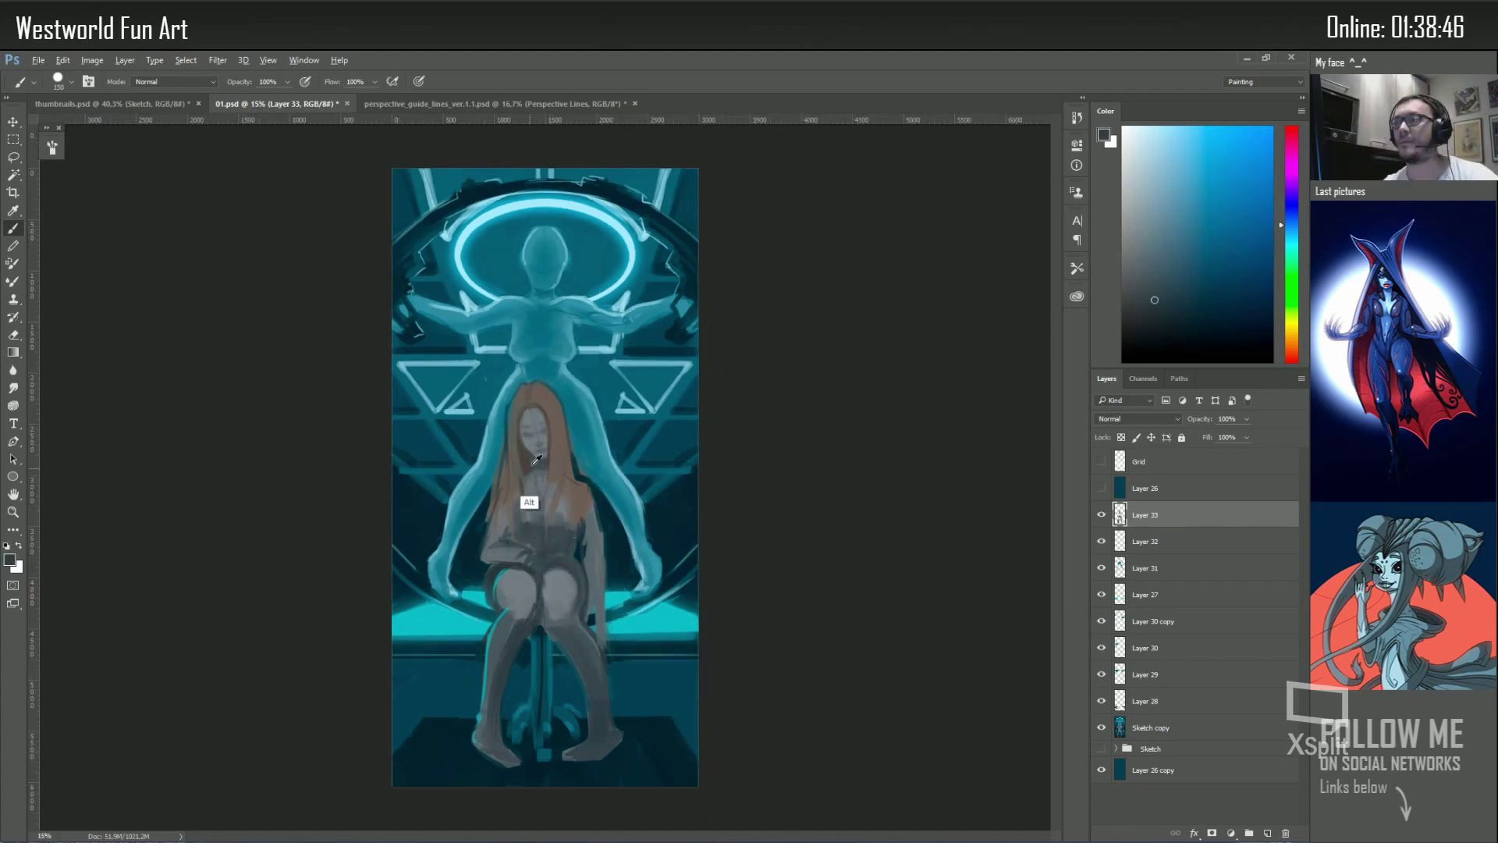
alt+click(524, 489)
drag(521, 429, 543, 427)
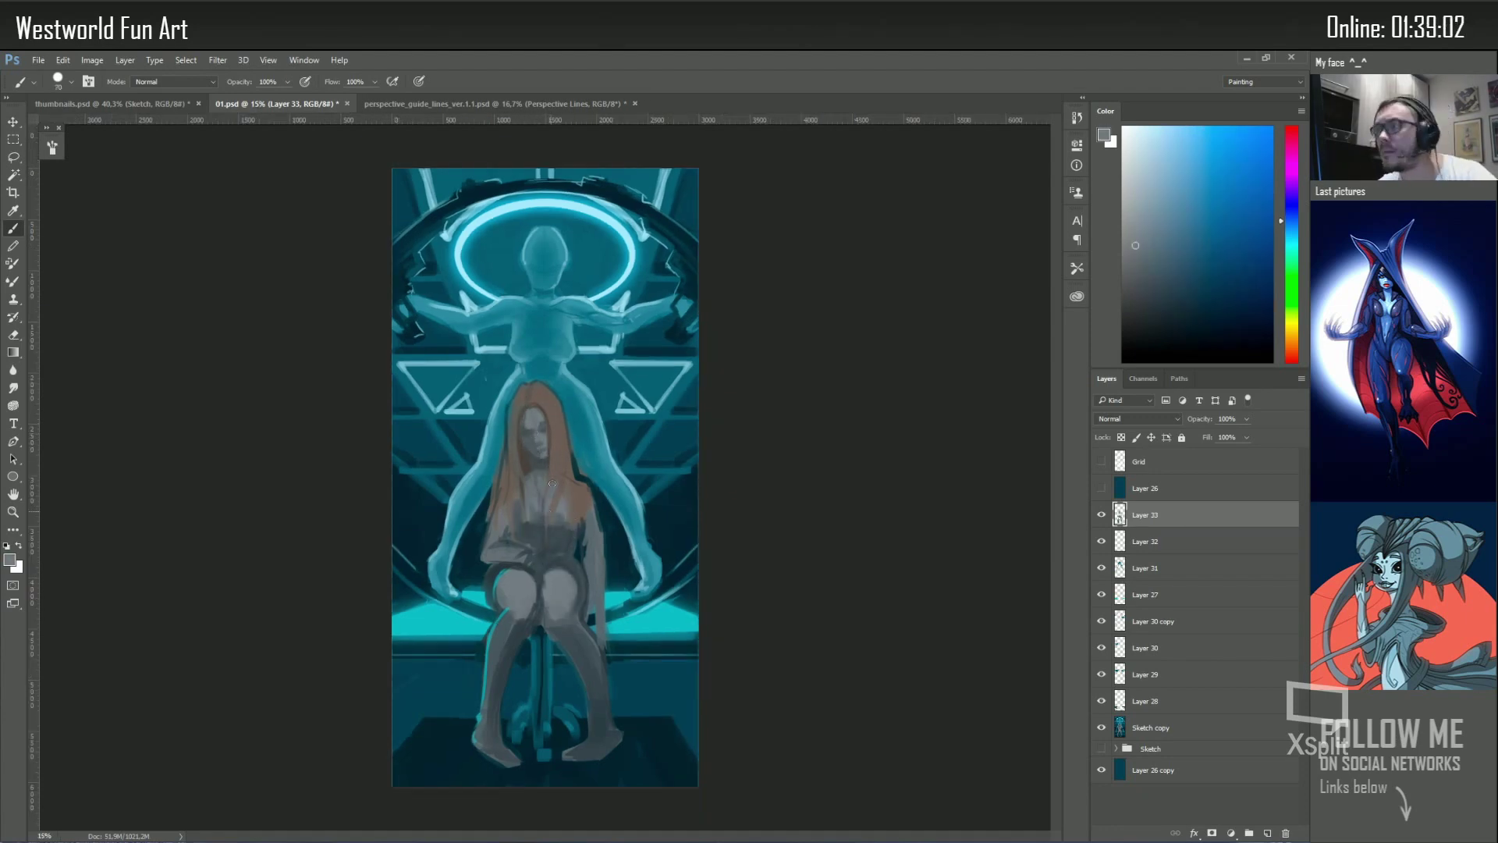
alt+click(516, 478)
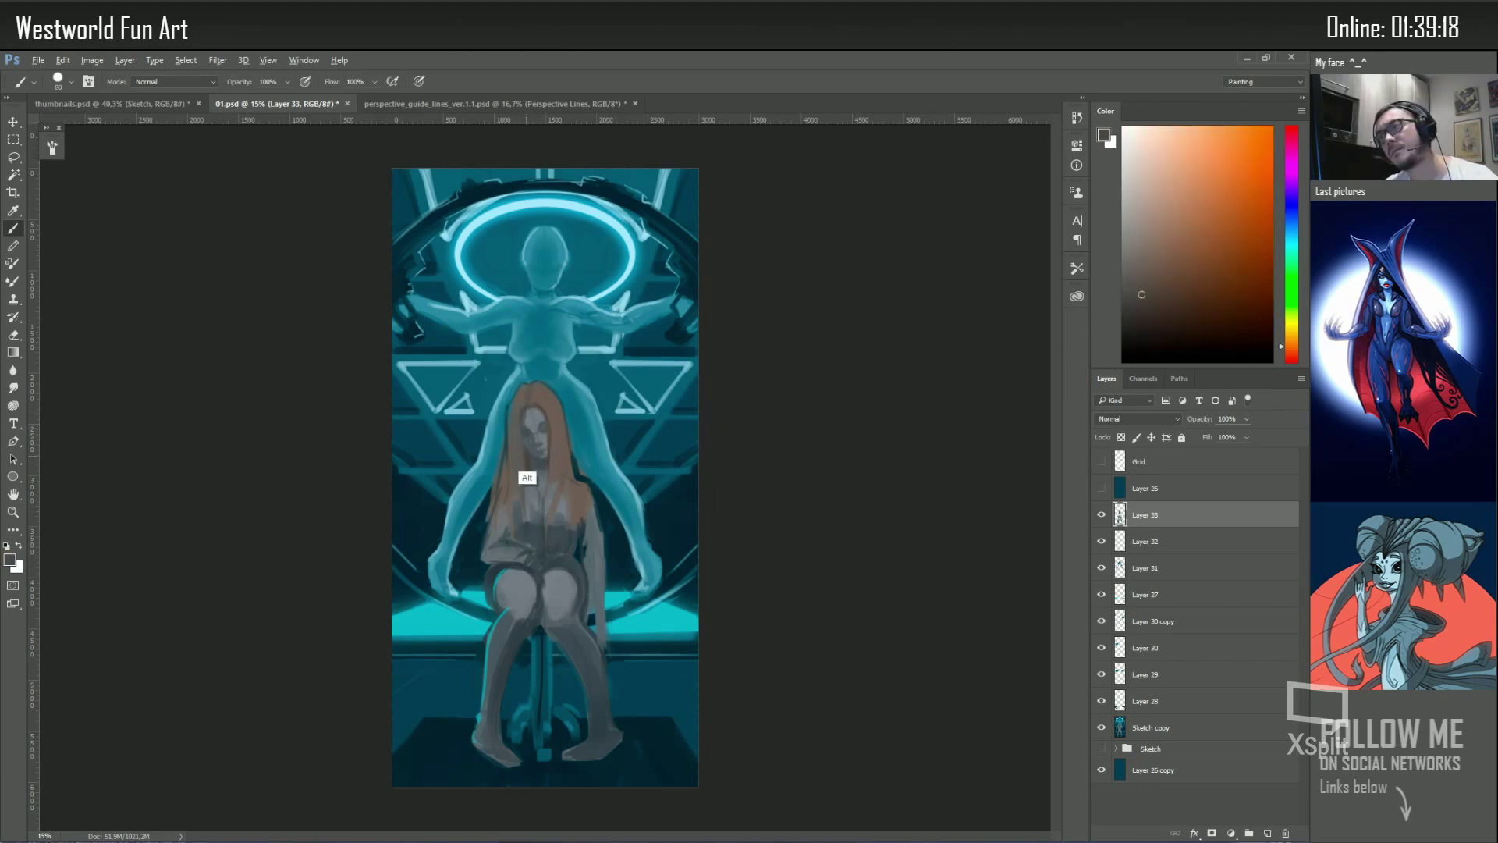
key(bracketleft)
key(bracketleft)
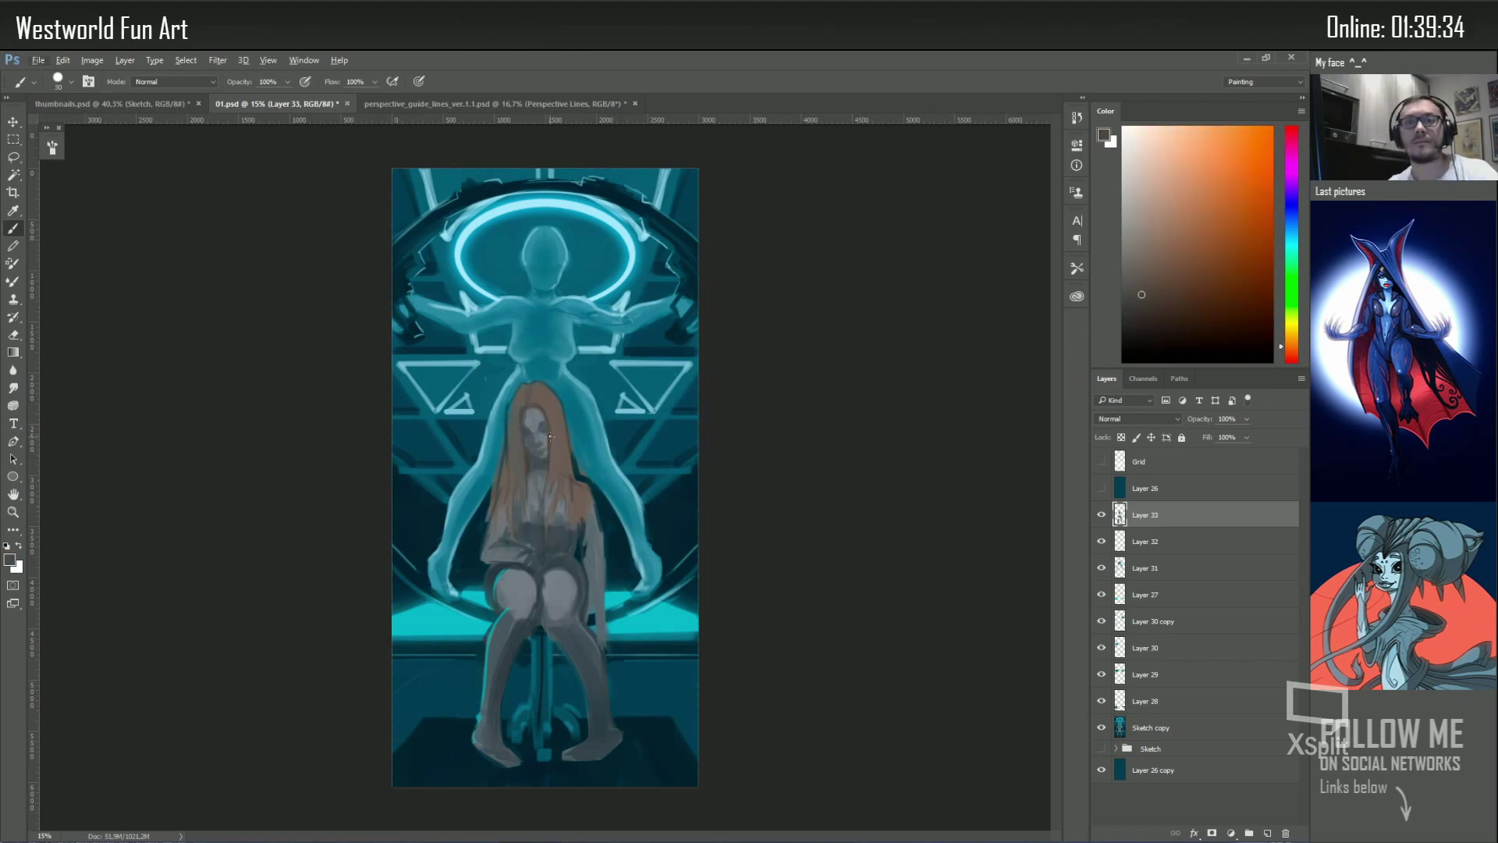
Resample teal and grey leg tones, then bring up Canvas Size to add height
alt+click(502, 416)
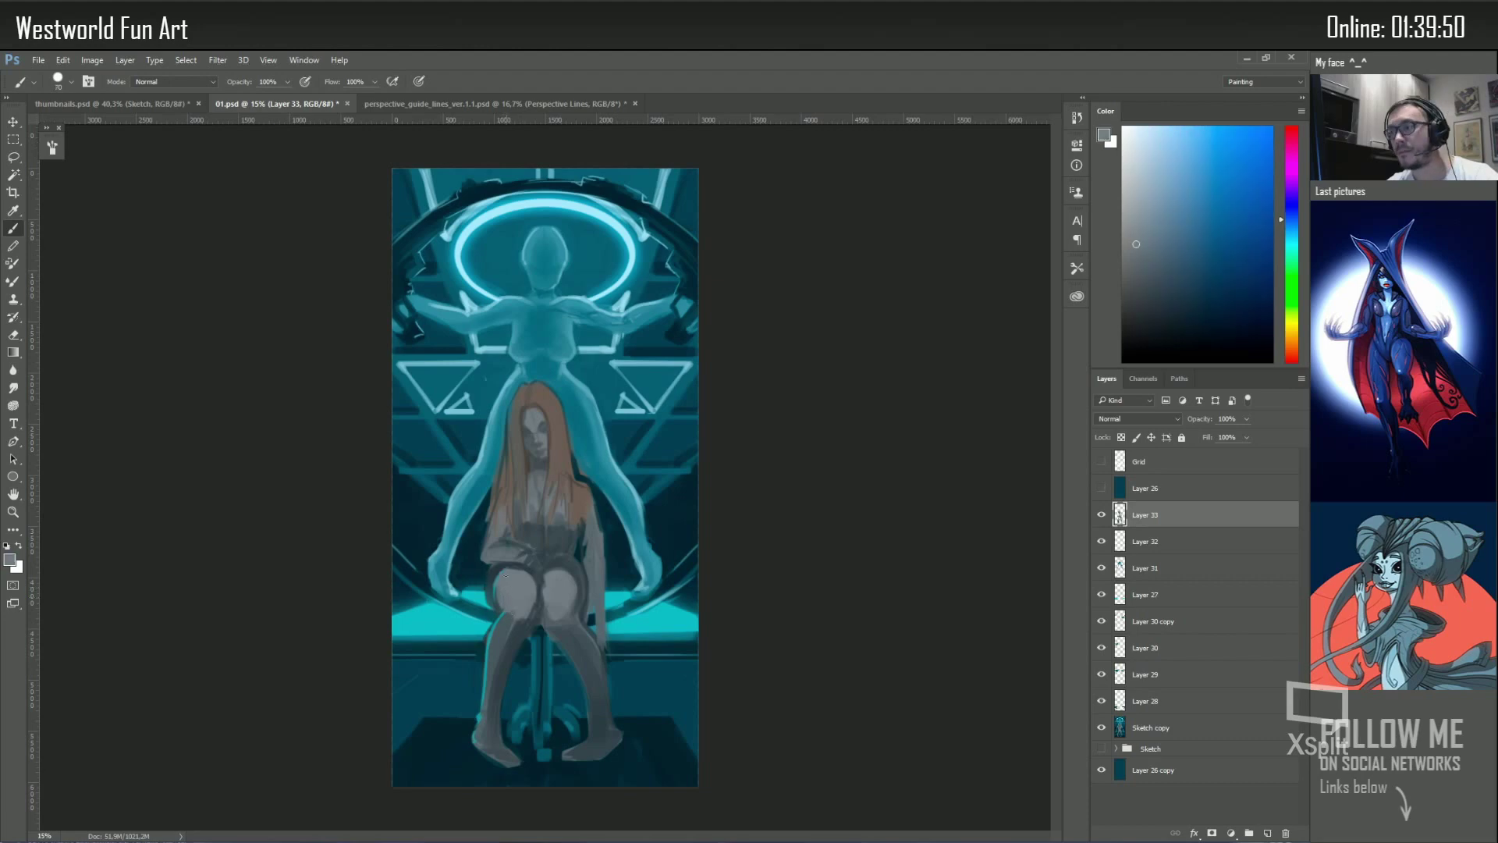
alt+click(511, 618)
key(bracketright)
key(bracketright)
key(bracketright)
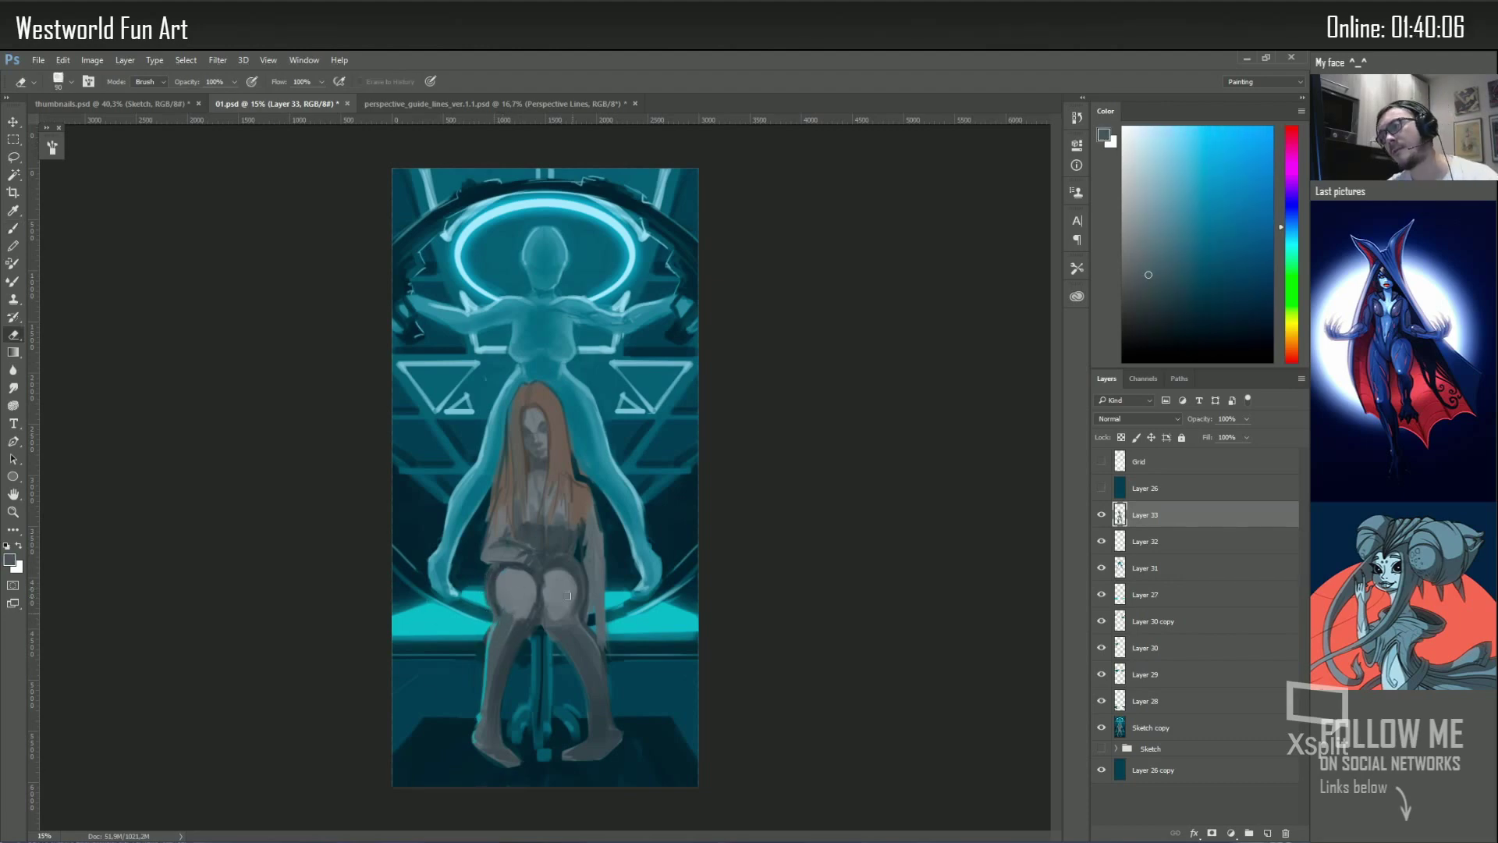
alt+click(500, 578)
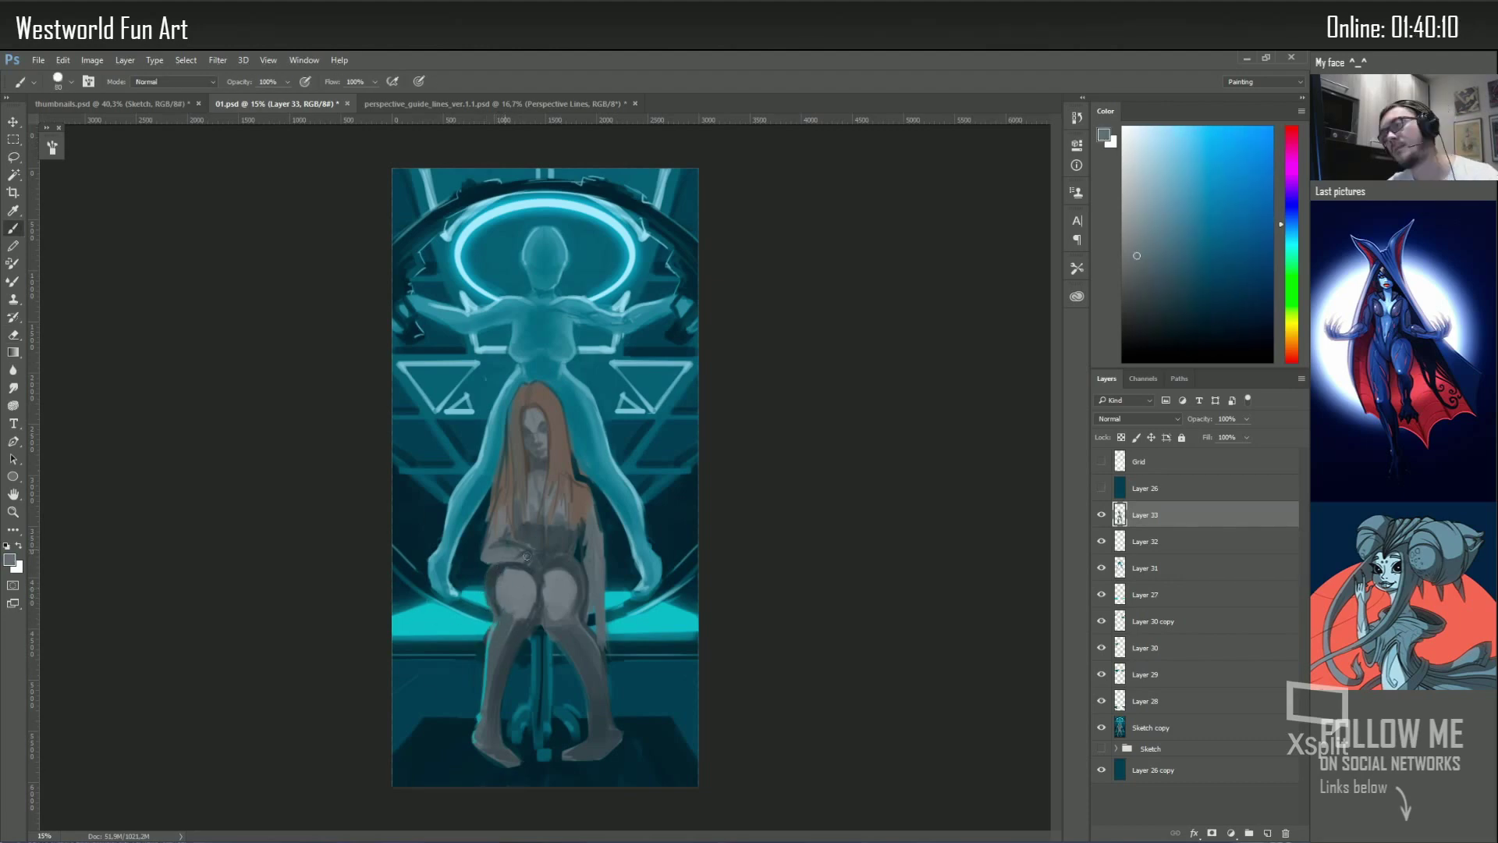
alt+click(591, 553)
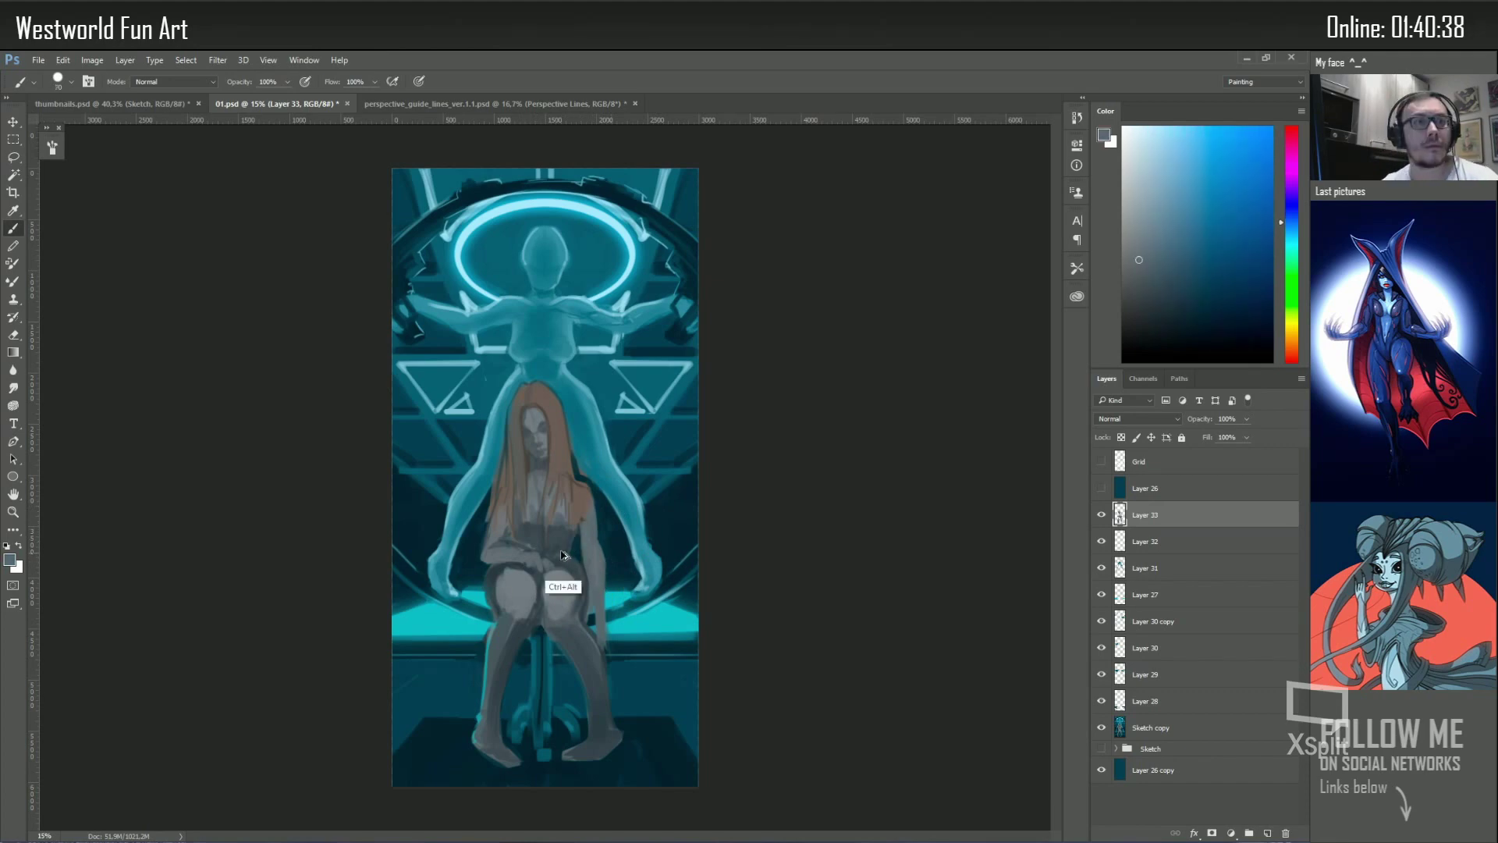
click(92, 60)
click(133, 190)
Add the strip at the canvas bottom, then copy the legs and stretch them about 118% taller
click(652, 290)
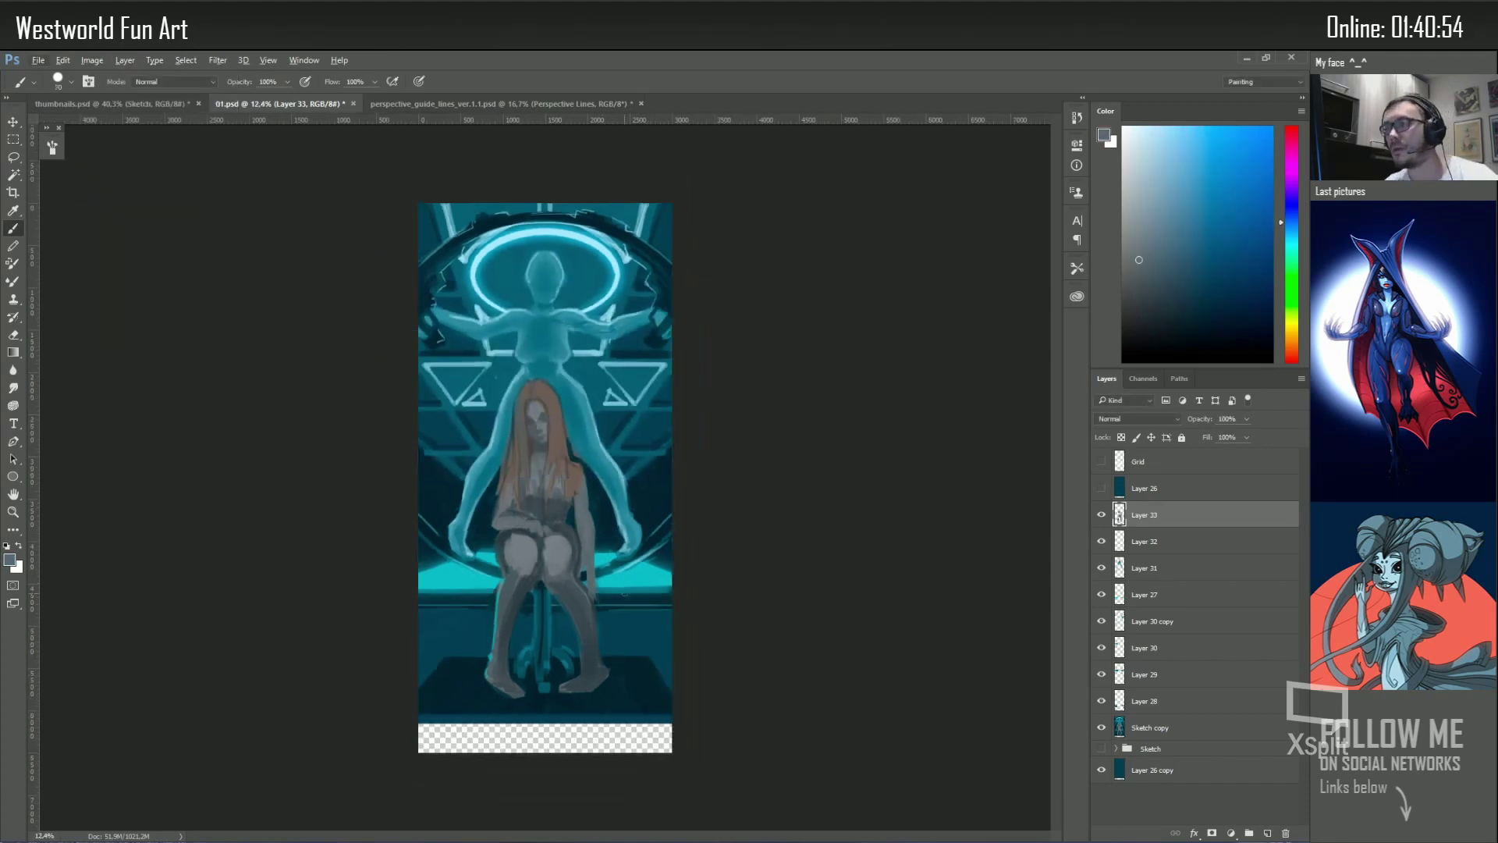
key(m)
mouse_move(475, 524)
mouse_down()
mouse_move(617, 722)
mouse_move(546, 757)
mouse_up()
key(ctrl+j)
key(ctrl+t)
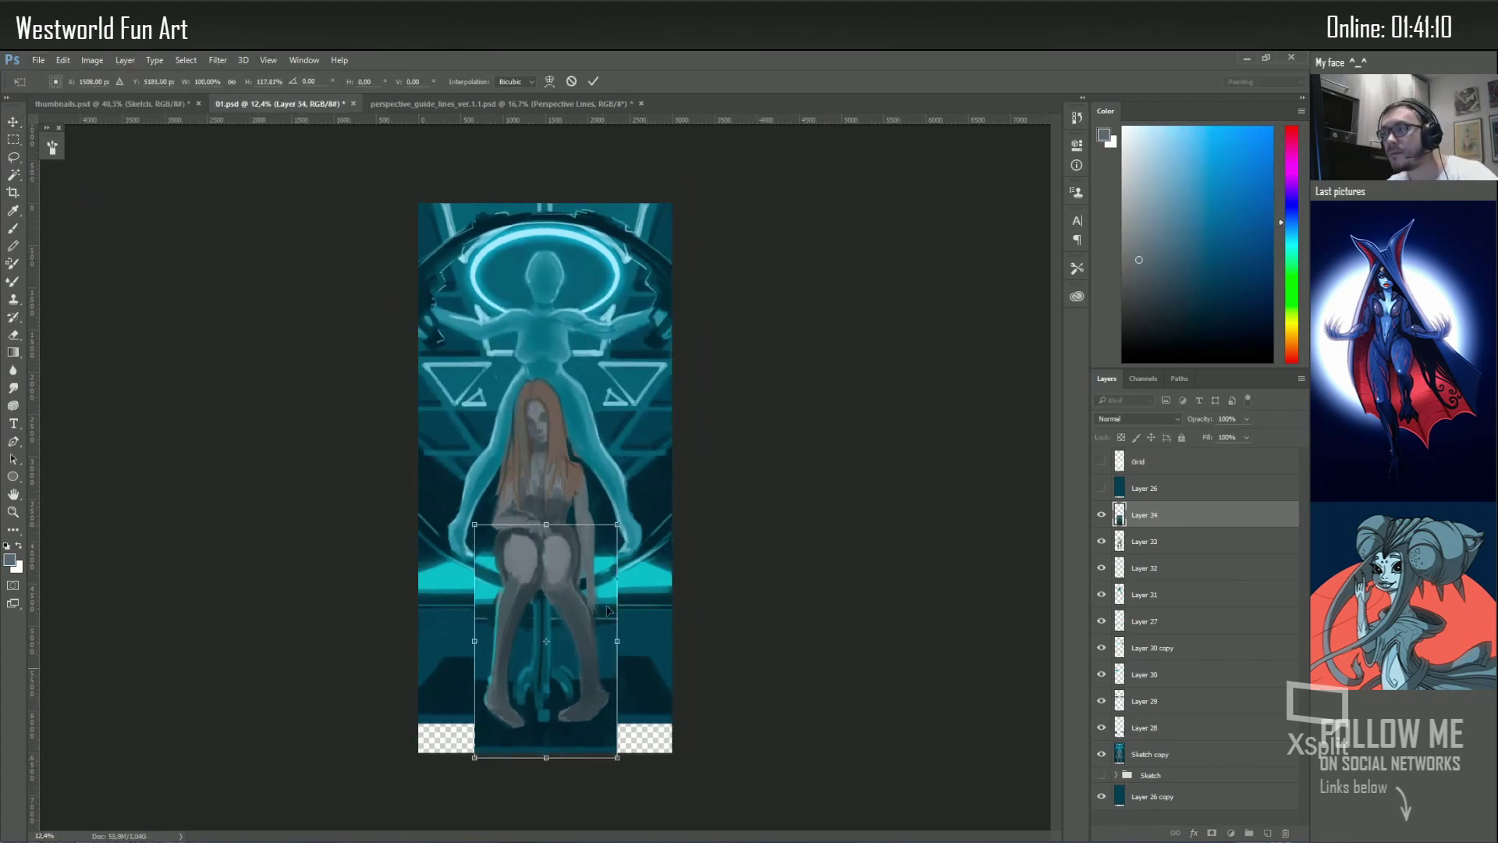
key(Return)
Paint over the lap and hands in darker tones to hide the stretch seam
key(b)
alt+click(515, 535)
mouse_move(499, 535)
mouse_down()
mouse_move(536, 509)
mouse_move(578, 574)
mouse_up()
alt+click(535, 508)
drag(523, 507, 581, 570)
alt+click(549, 499)
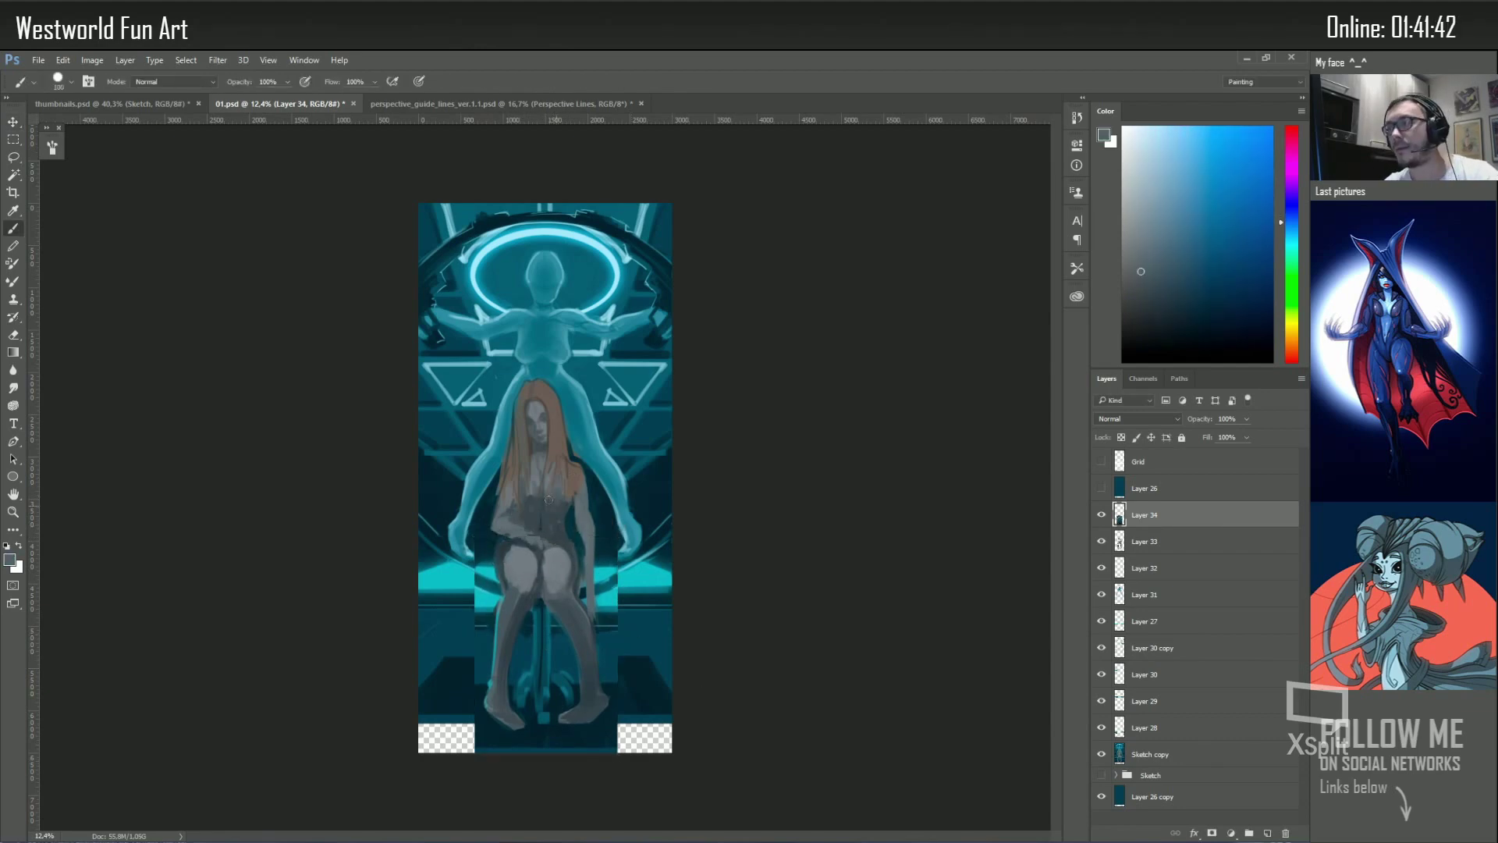
alt+click(509, 485)
Paint over the lap and knee, then lasso an area on the lower left
key(l)
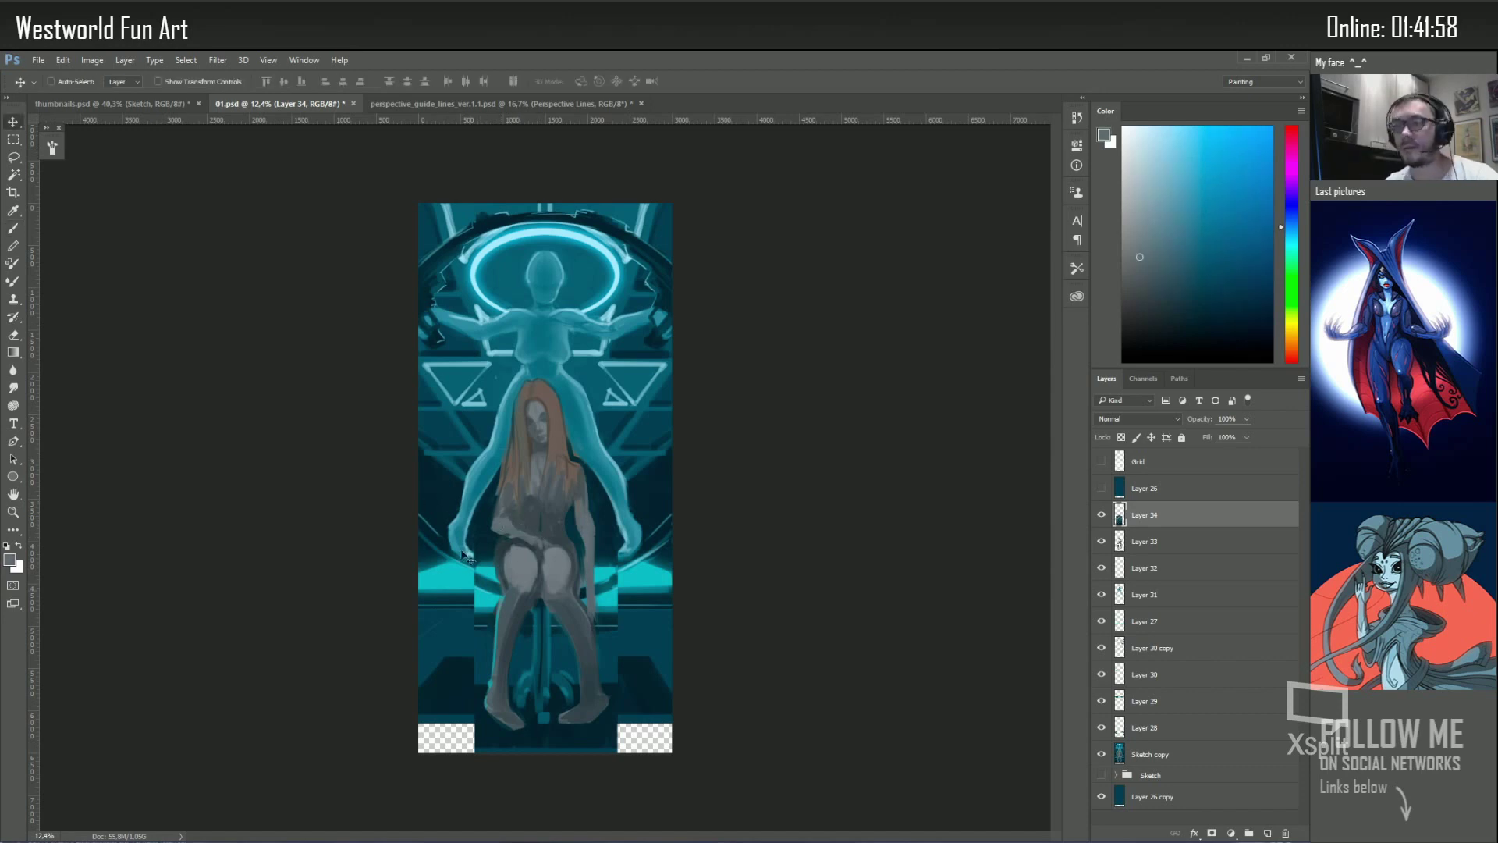
drag(624, 525, 645, 540)
key(b)
key(ctrl+d)
mouse_move(469, 624)
mouse_down()
mouse_move(500, 652)
mouse_move(508, 580)
mouse_up()
alt+click(500, 593)
alt+click(469, 673)
key(l)
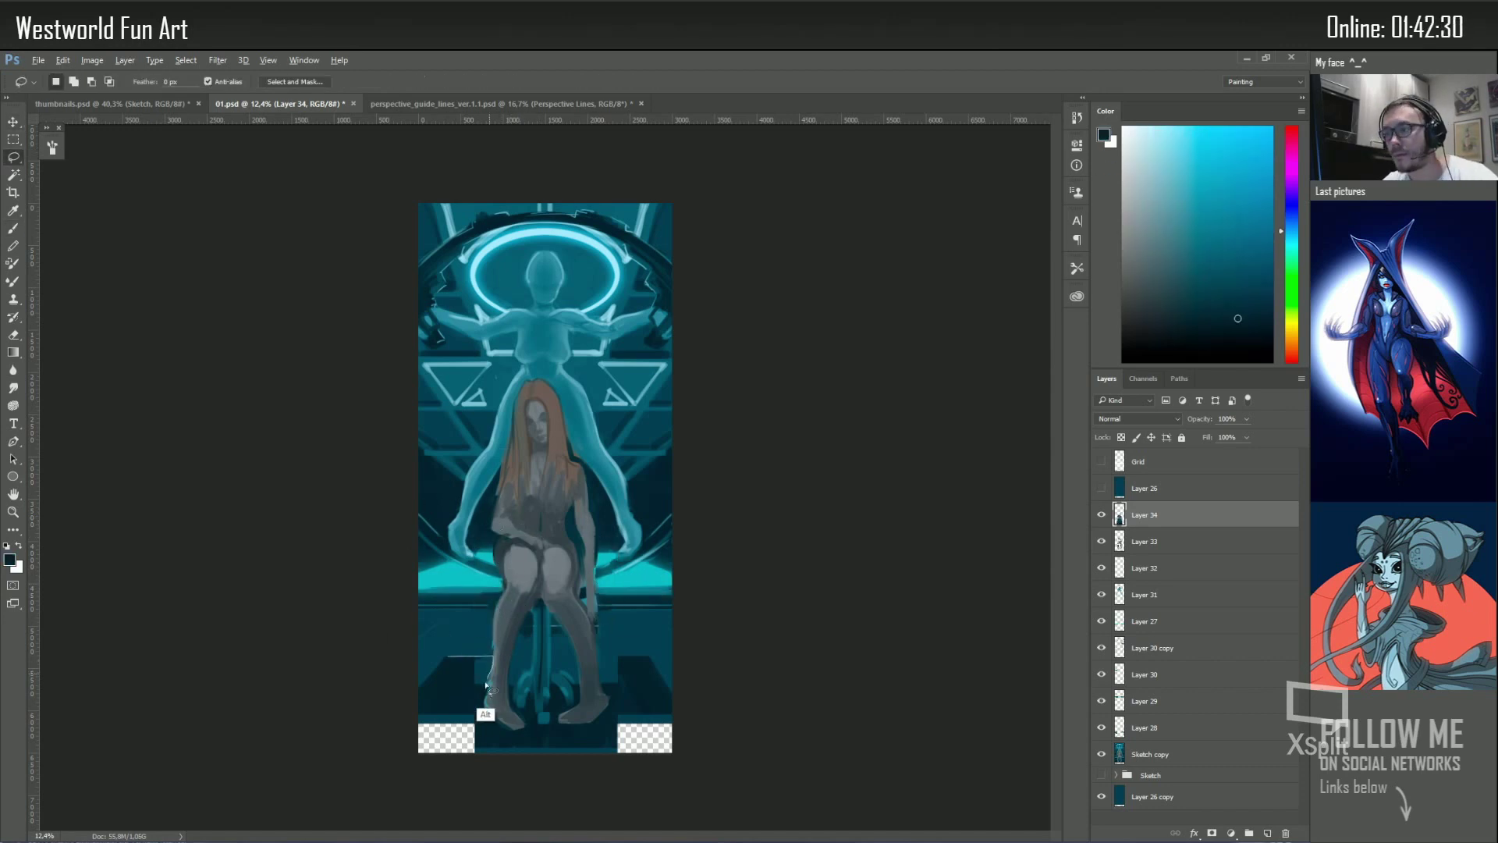
drag(449, 657, 451, 684)
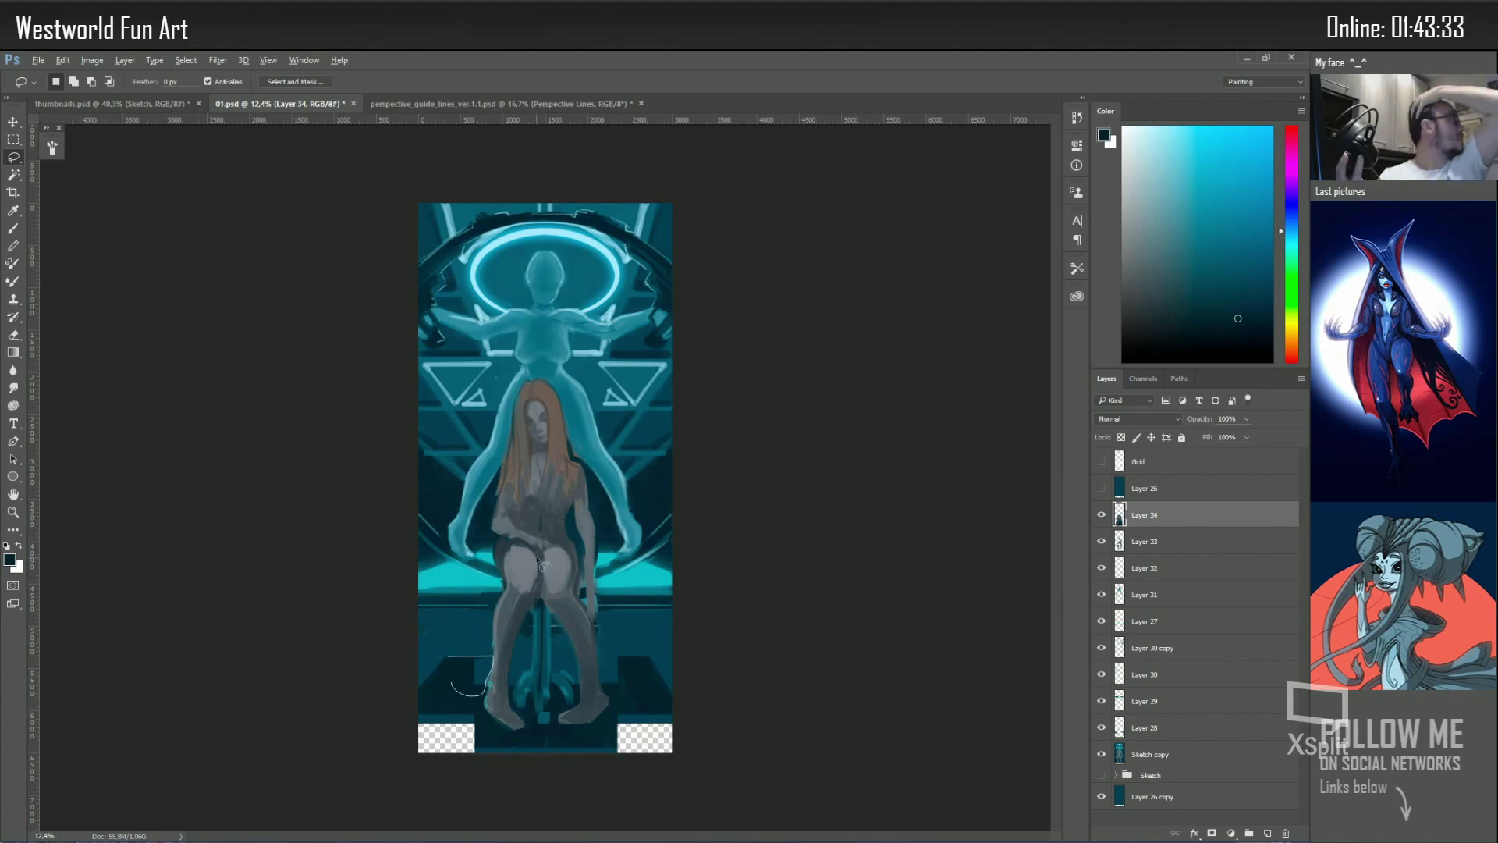
Save the painting as 02.psd
key(m)
key(alt+bracketleft)
key(ctrl+shift+s)
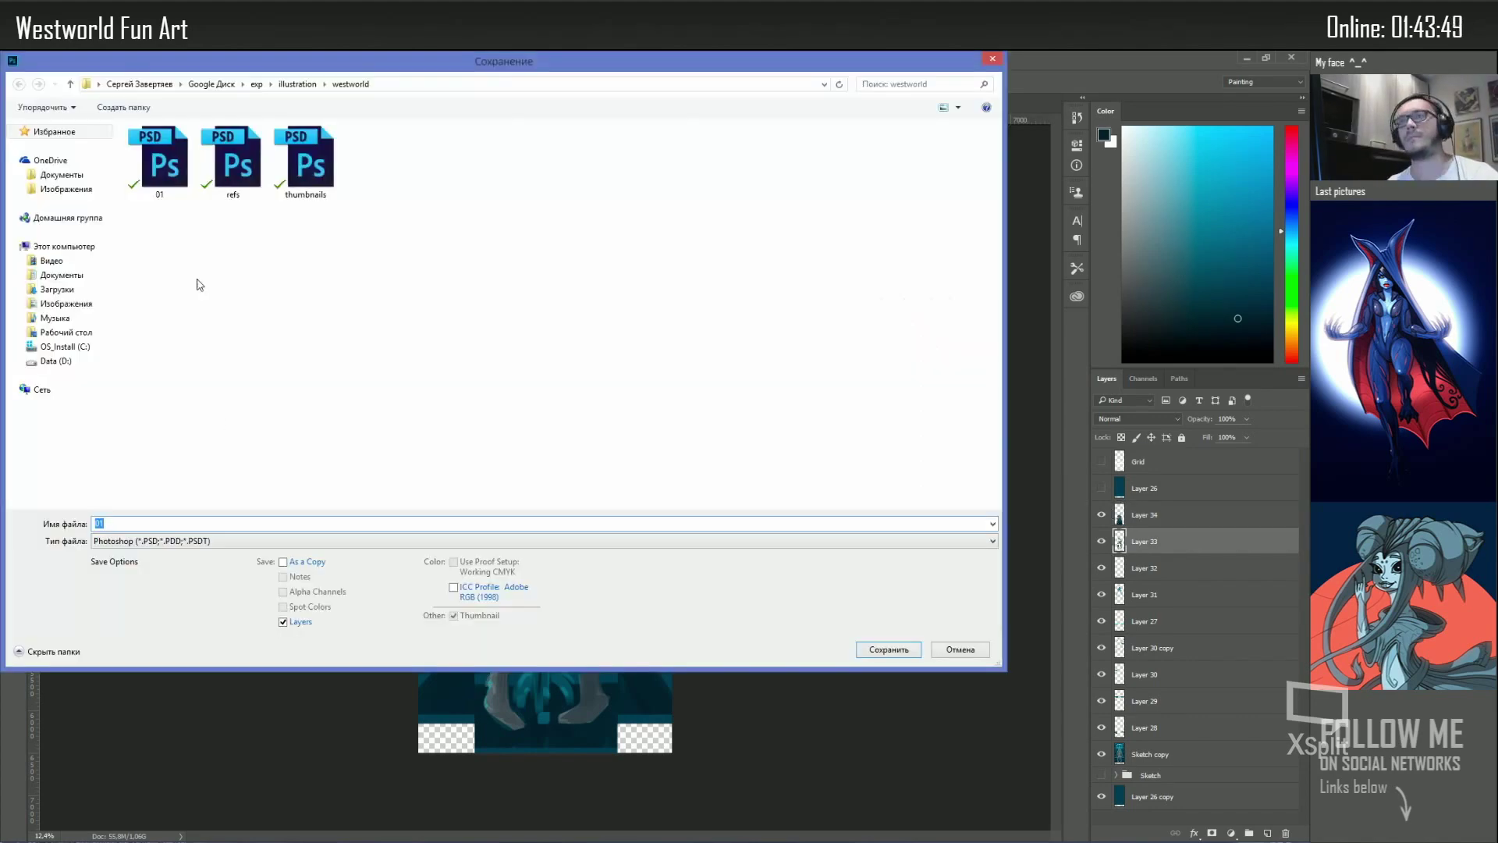
text(02)
key(Return)
key(i)
On a new layer, fill the gaps between the legs with dark teal
click(489, 583)
key(ctrl+shift+alt+n)
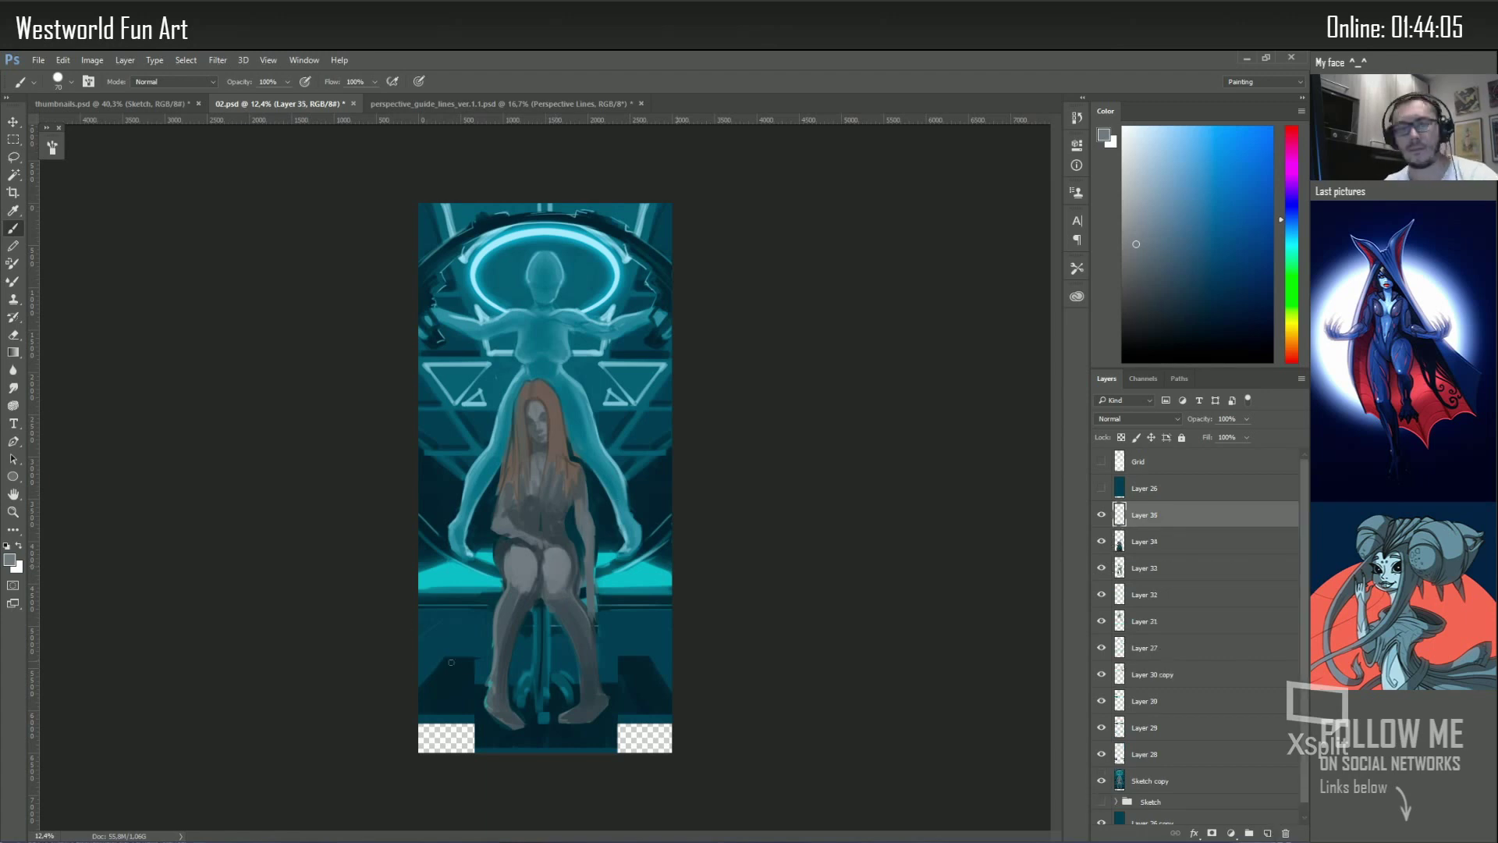
key(l)
drag(492, 659, 468, 707)
mouse_move(532, 657)
mouse_down()
mouse_move(522, 687)
mouse_move(617, 686)
mouse_move(671, 749)
mouse_up()
key(alt+BackSpace)
key(ctrl+d)
key(b)
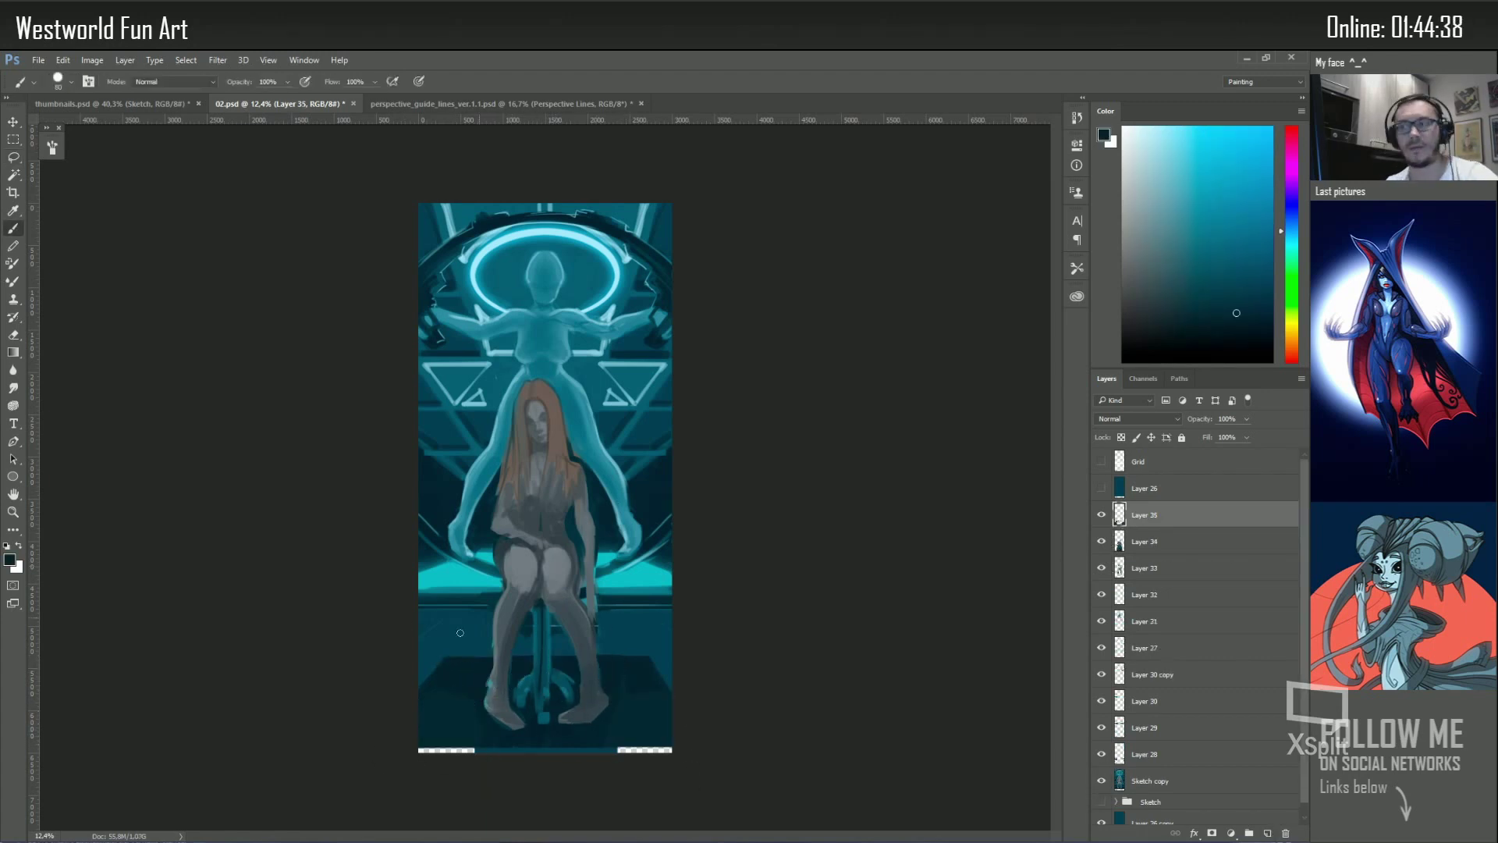
Paint the bottom strip dark teal with a 200 brush and touch up near the hip and hand
right_click(631, 644)
drag(422, 751, 669, 750)
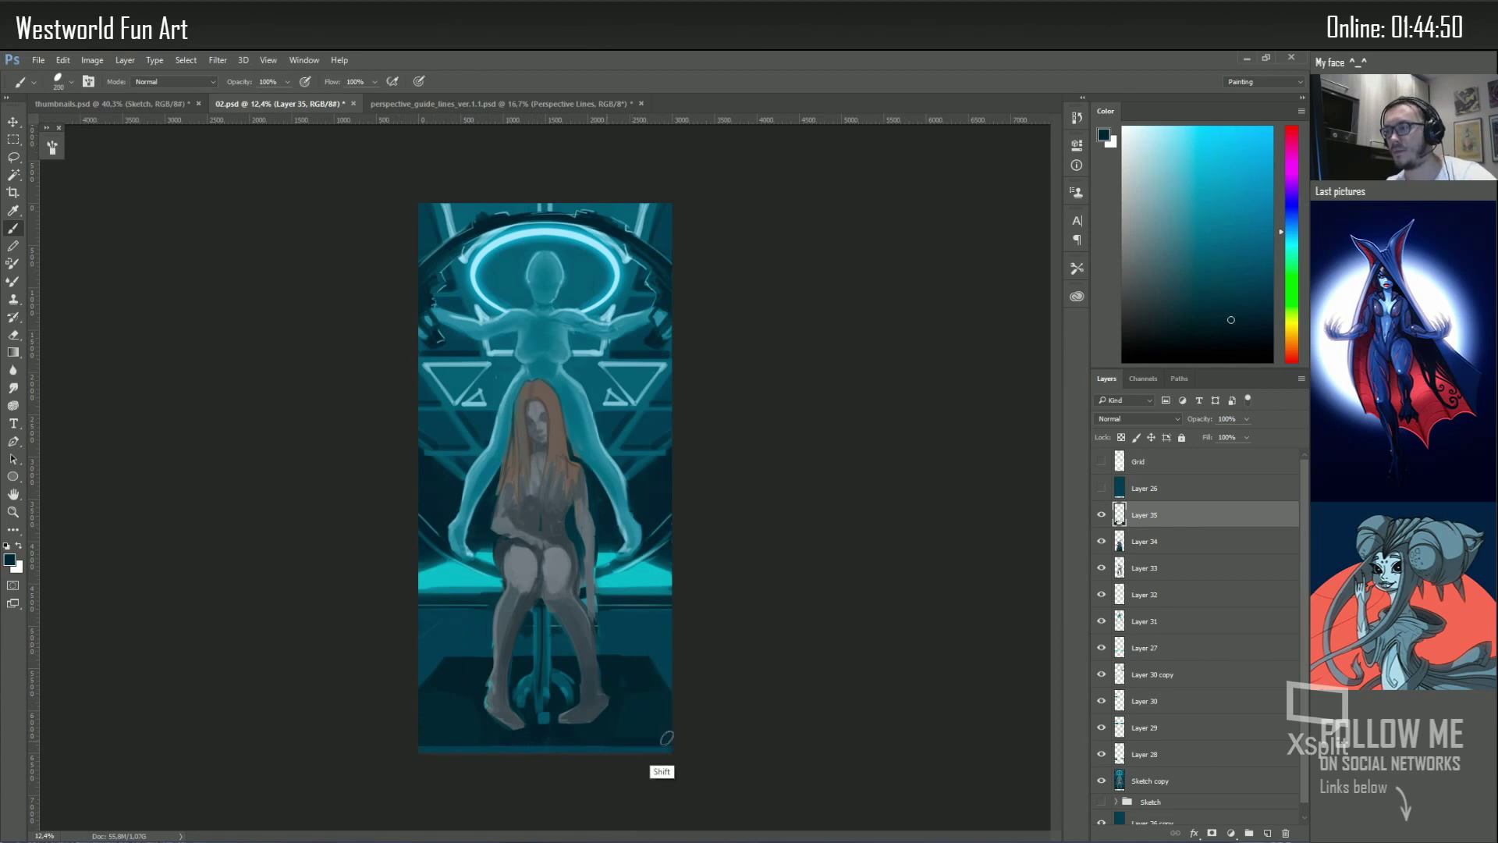
alt+click(604, 676)
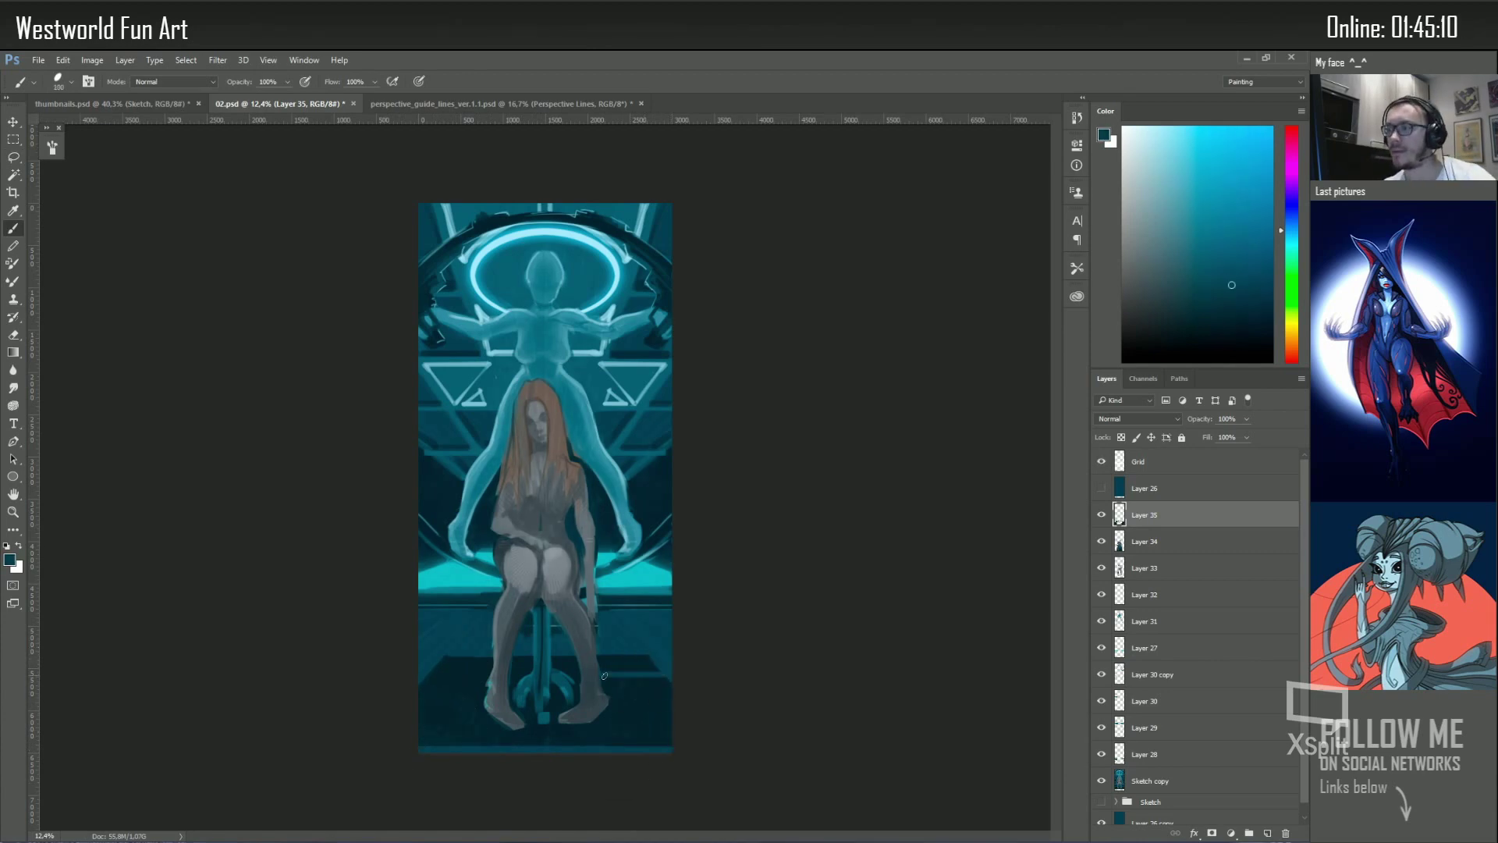
key(bracketright)
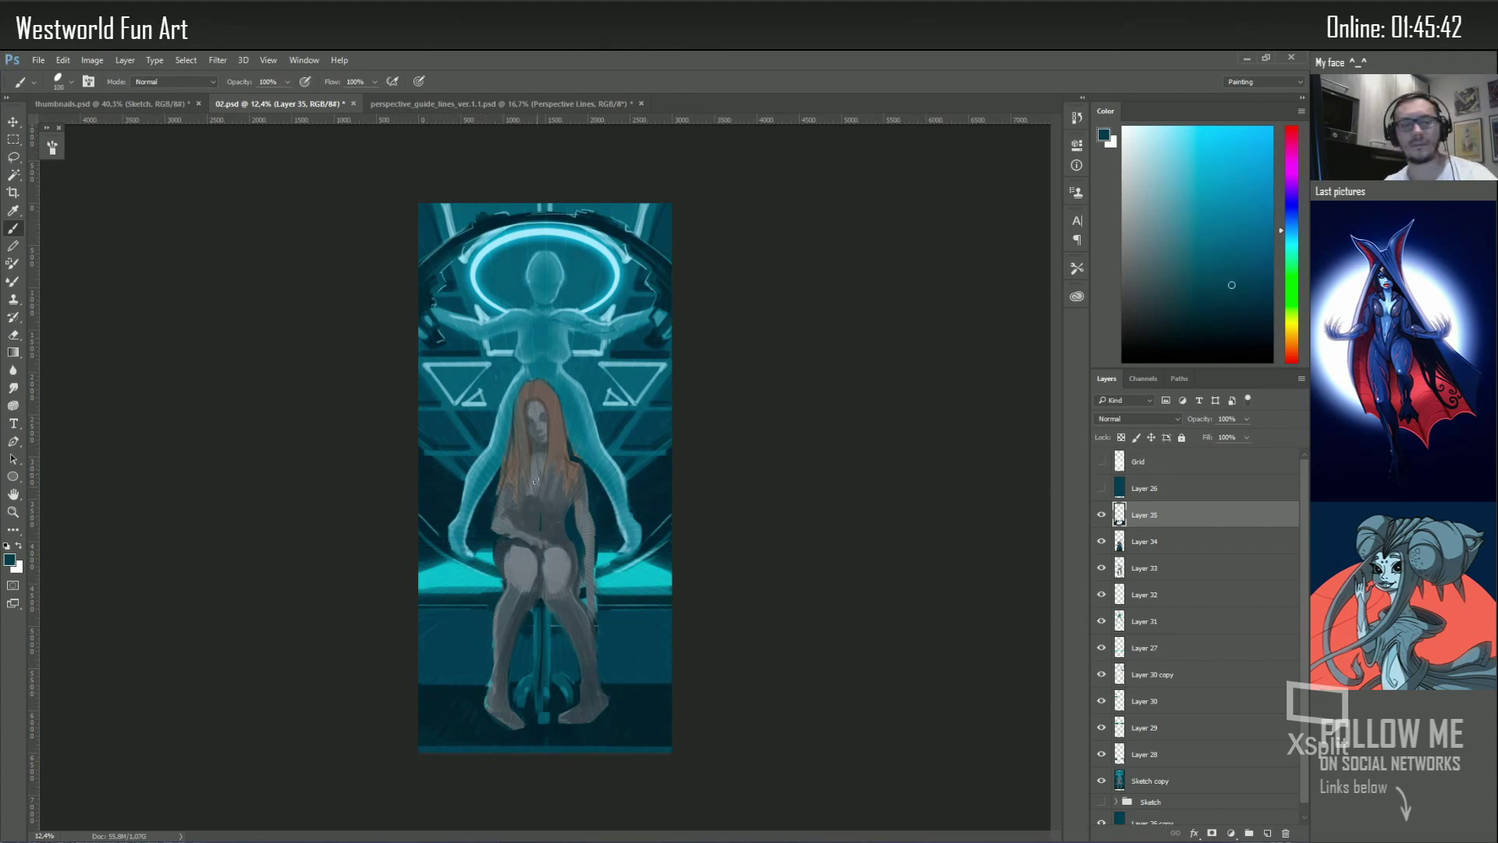
alt+click(509, 559)
key(bracketleft)
key(bracketleft)
key(bracketleft)
drag(582, 585, 569, 540)
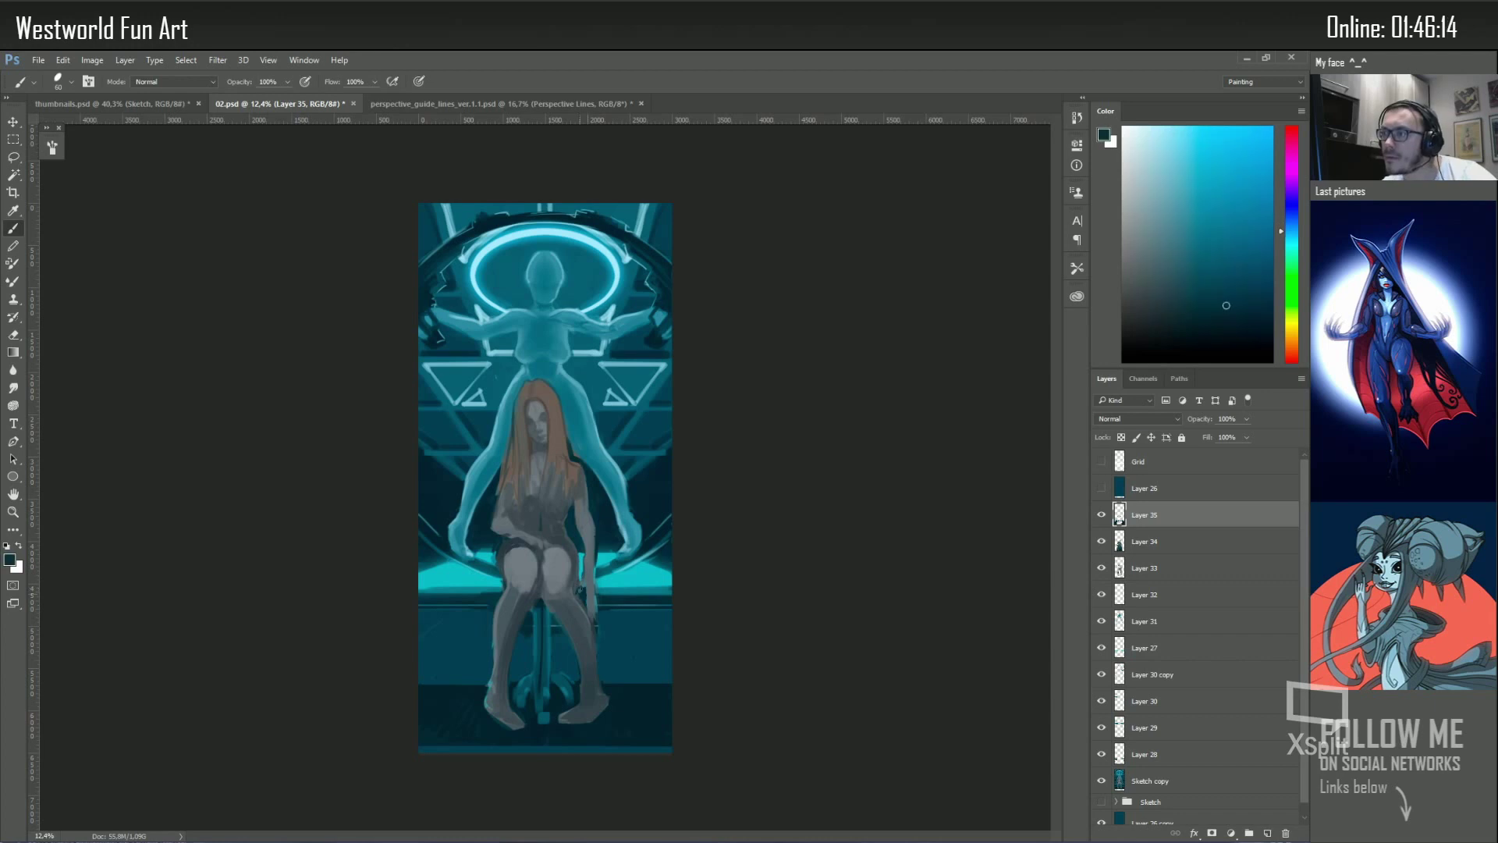
Sample dark and light teals from the figure, setting the brush size to 100, then 30
alt+click(507, 711)
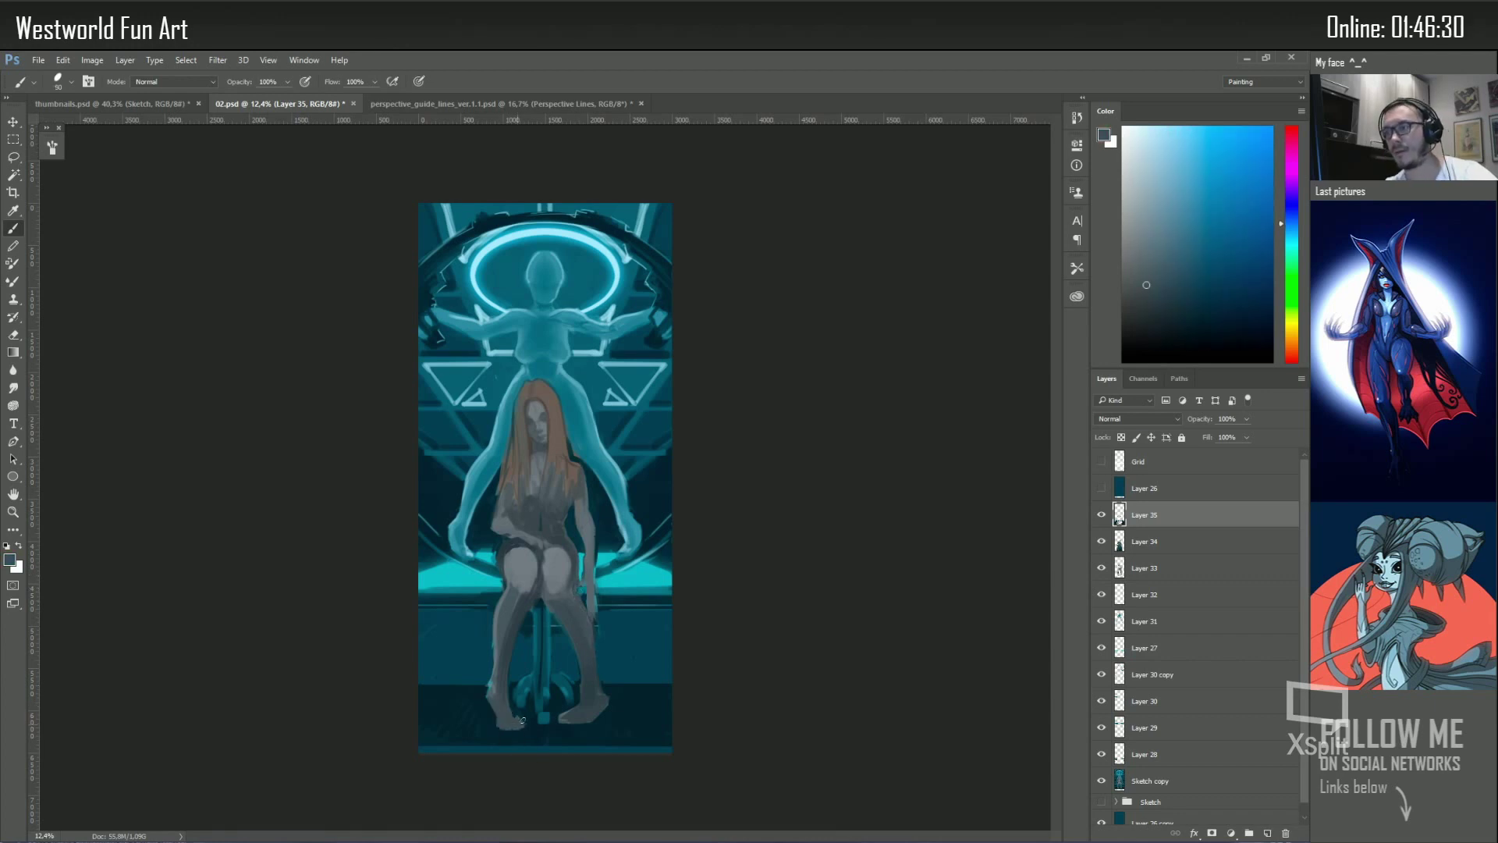
alt+click(501, 615)
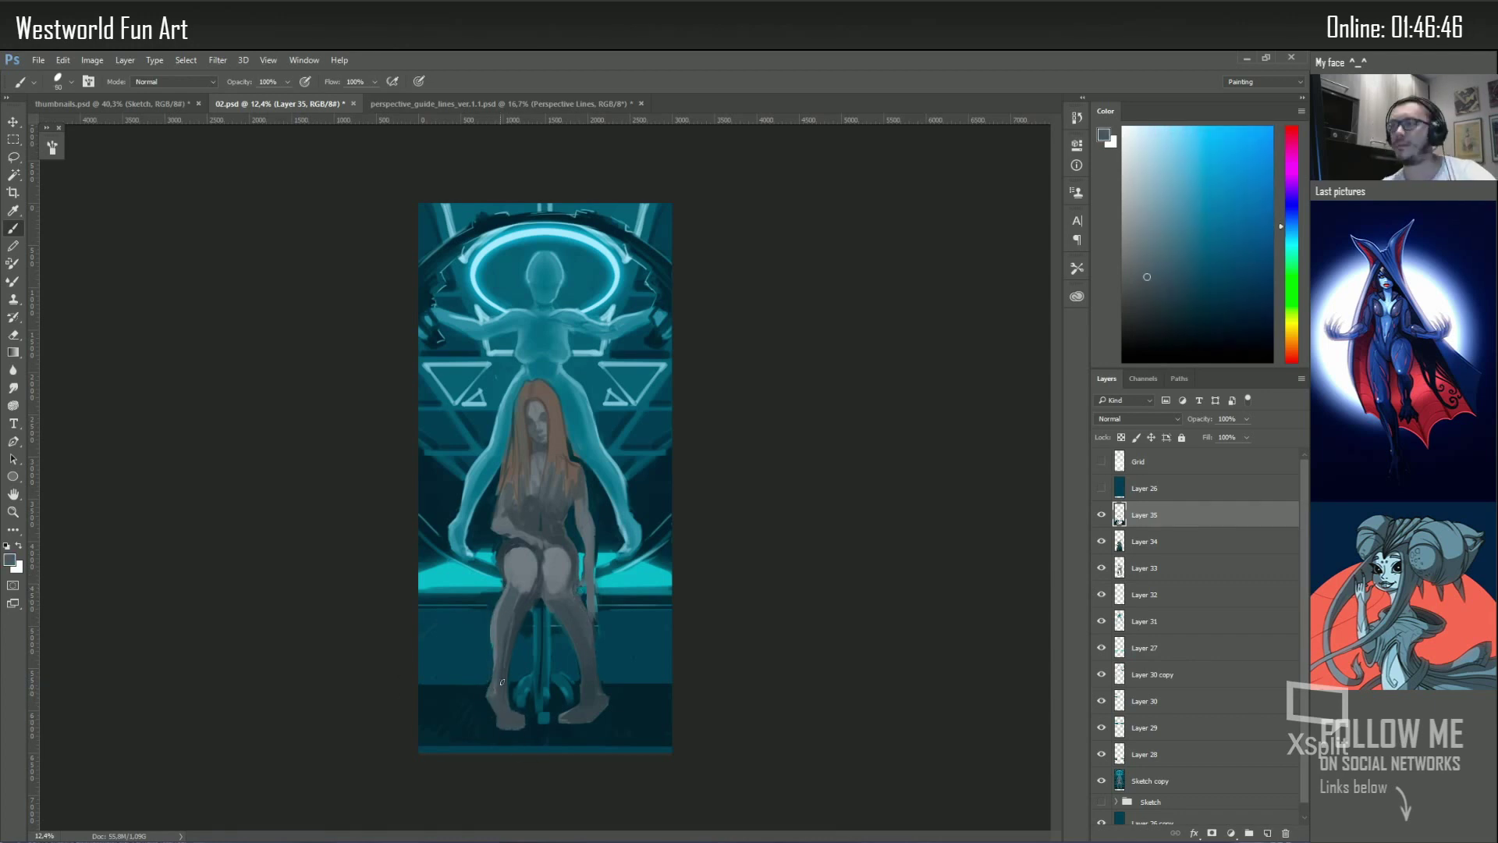
right_click(520, 549)
double_click(574, 605)
alt+click(505, 649)
alt+click(506, 616)
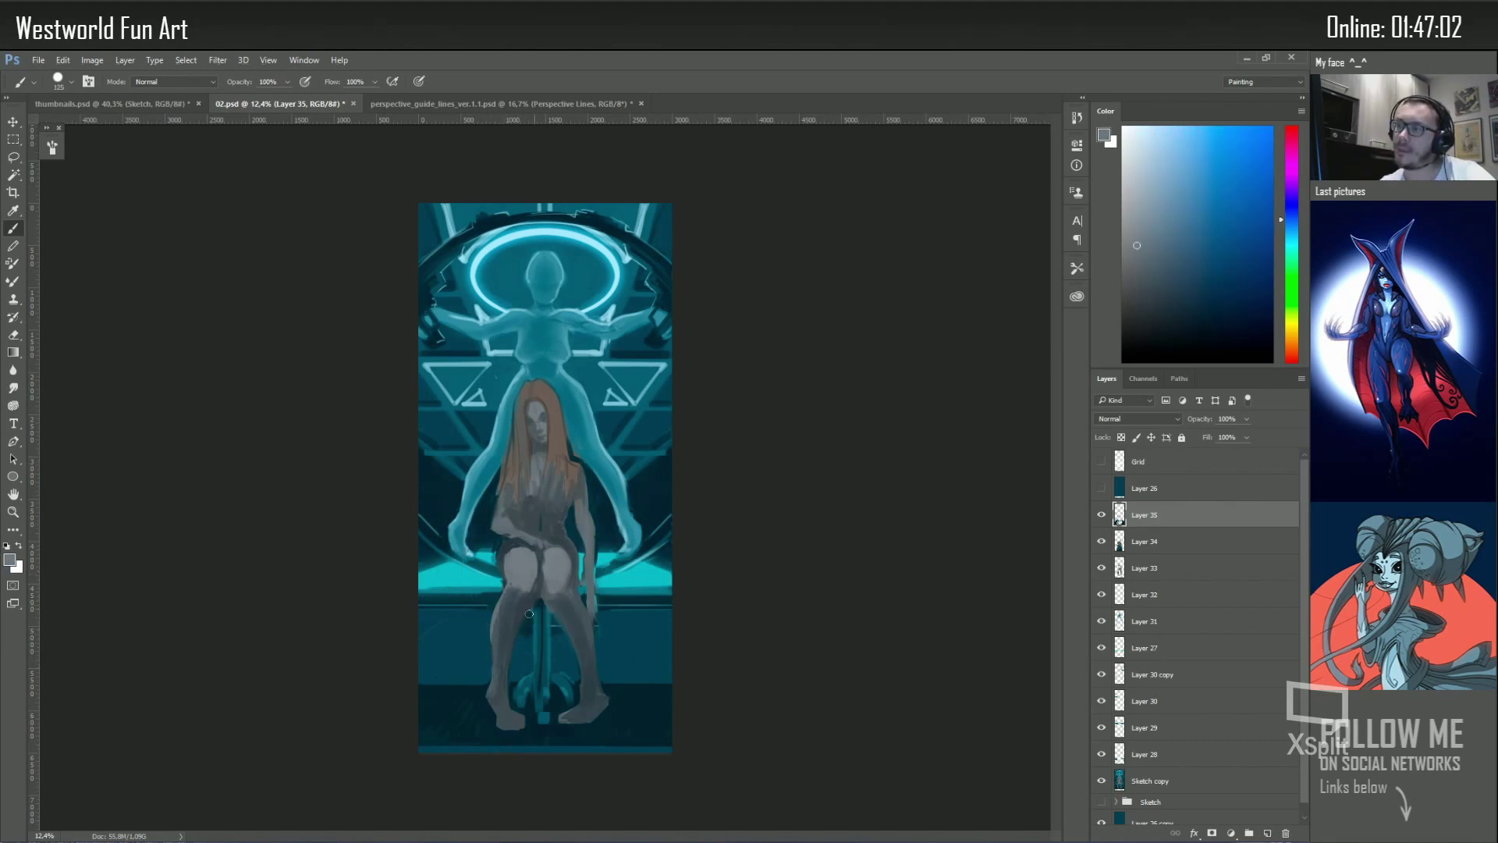
right_click(524, 617)
double_click(584, 678)
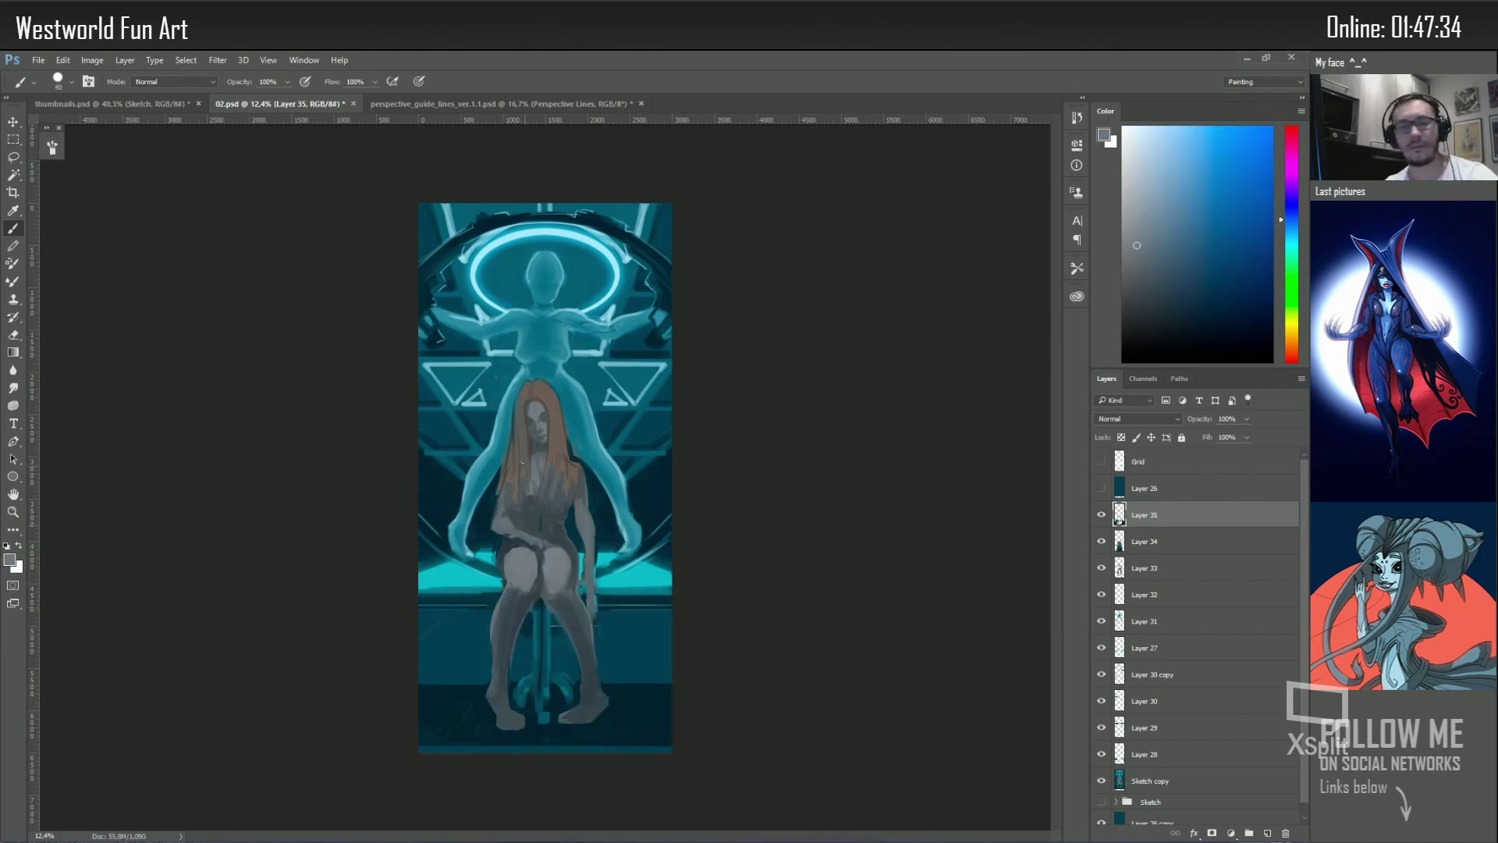
Resample darker teals, a greyish blue and the floor's dark teal with a smaller brush
alt+click(519, 546)
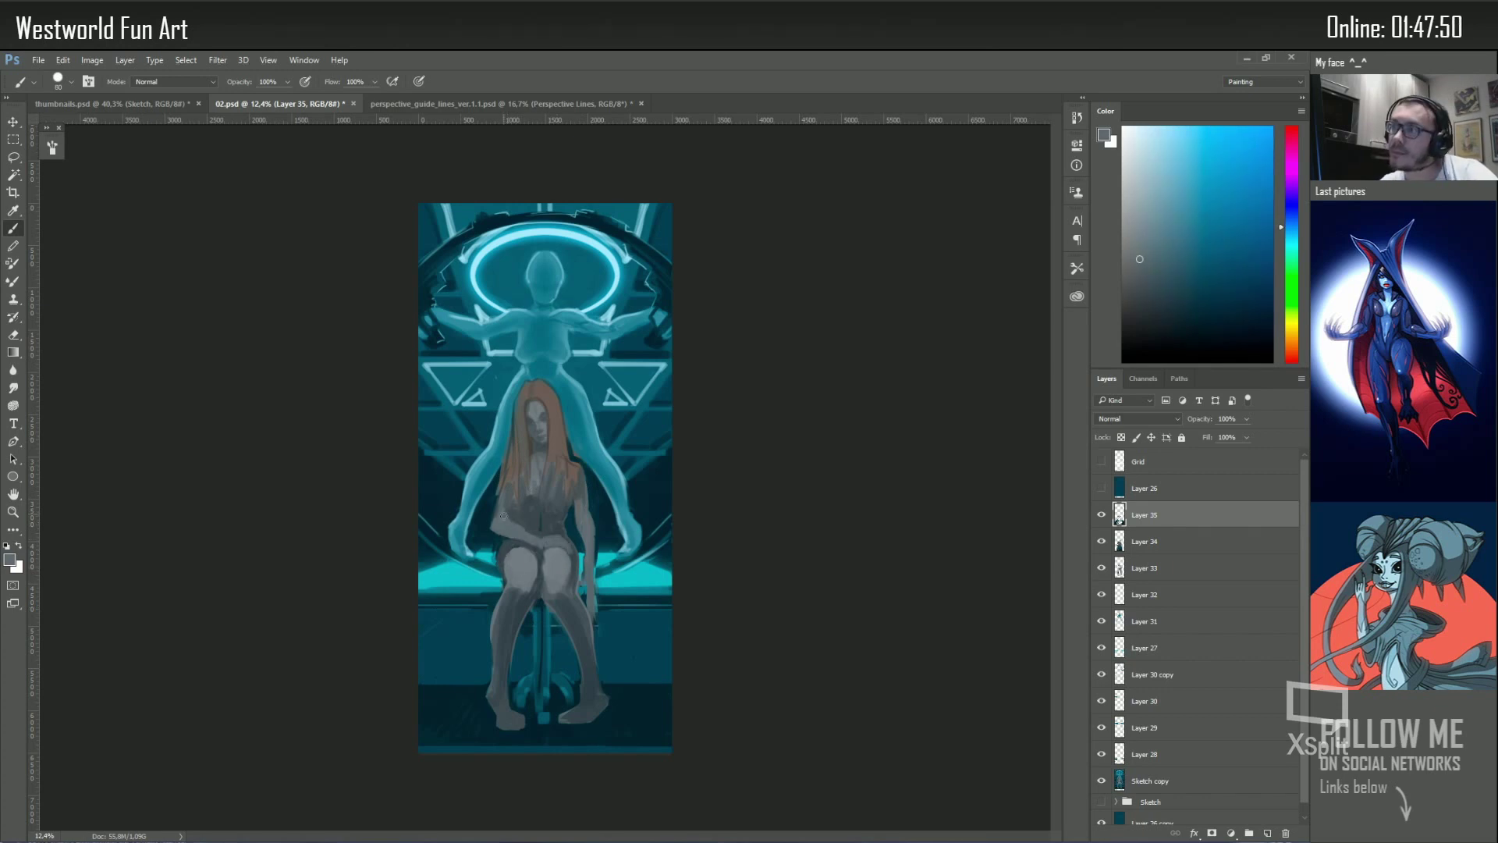
key(bracketleft)
key(bracketleft)
key(bracketleft)
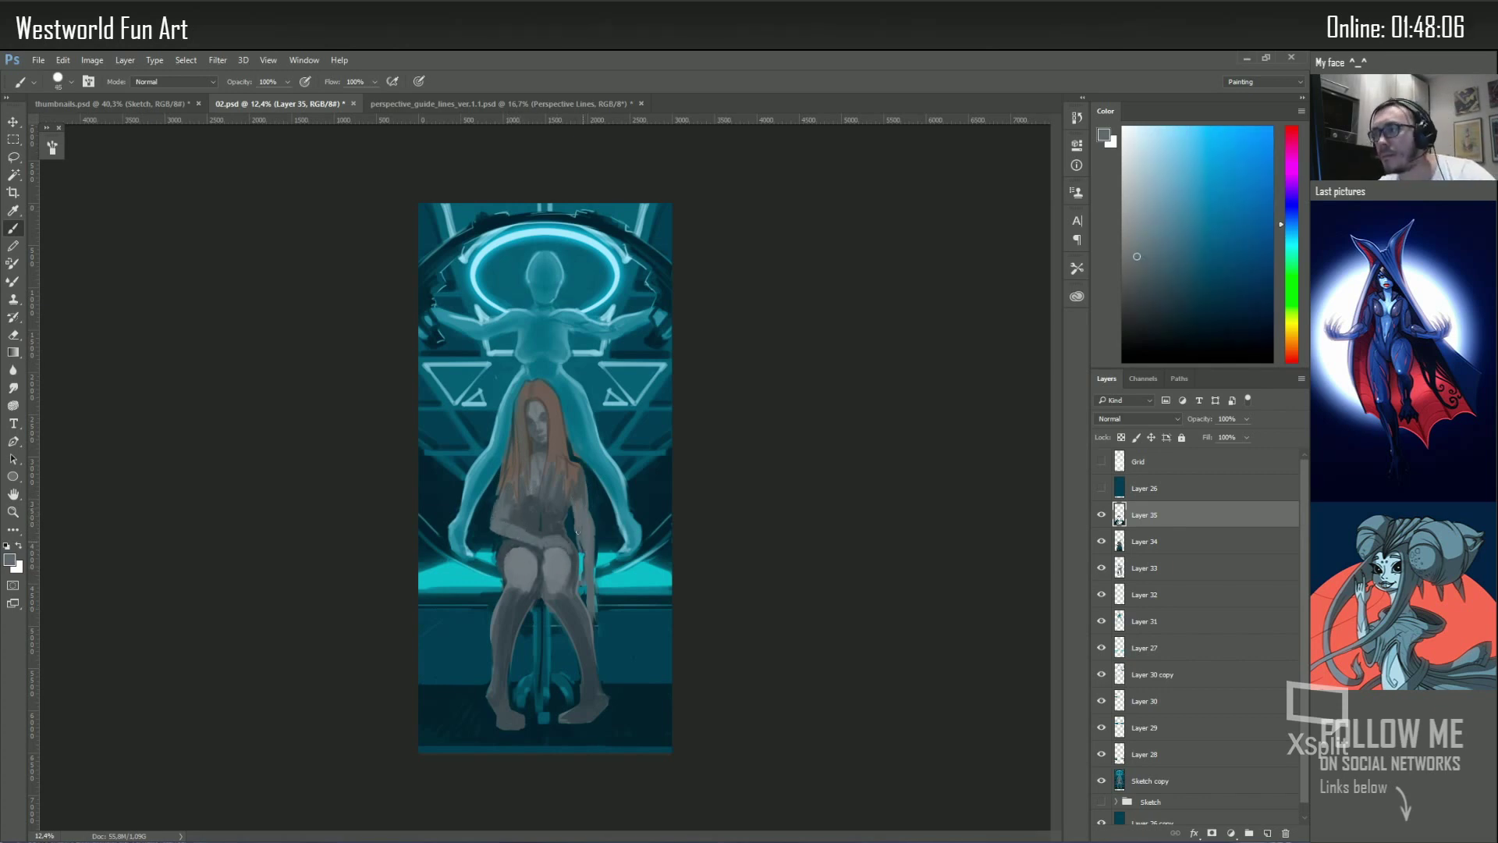
alt+click(581, 538)
alt+click(604, 554)
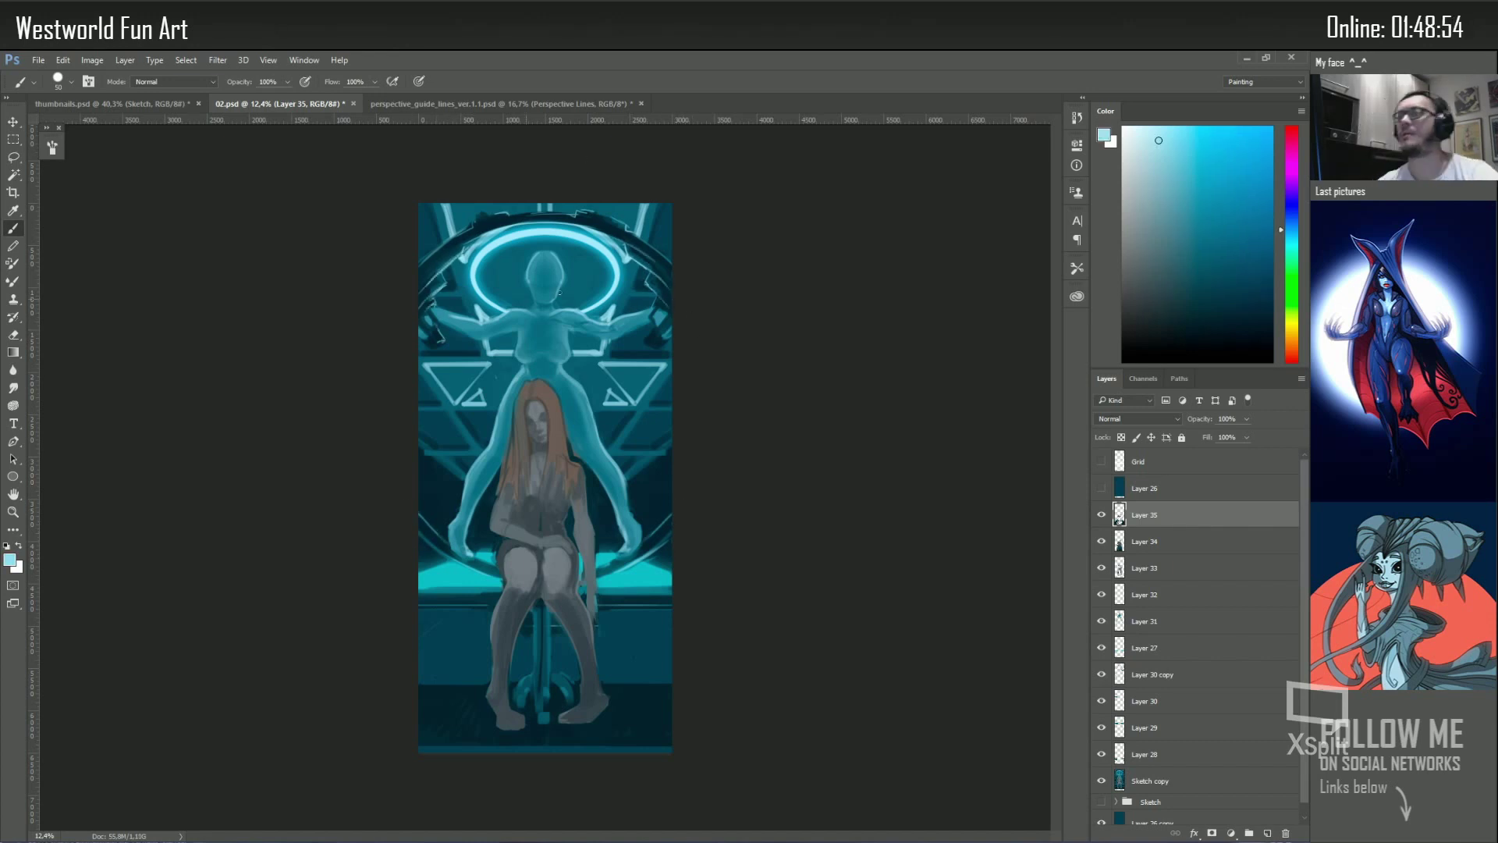
alt+click(518, 575)
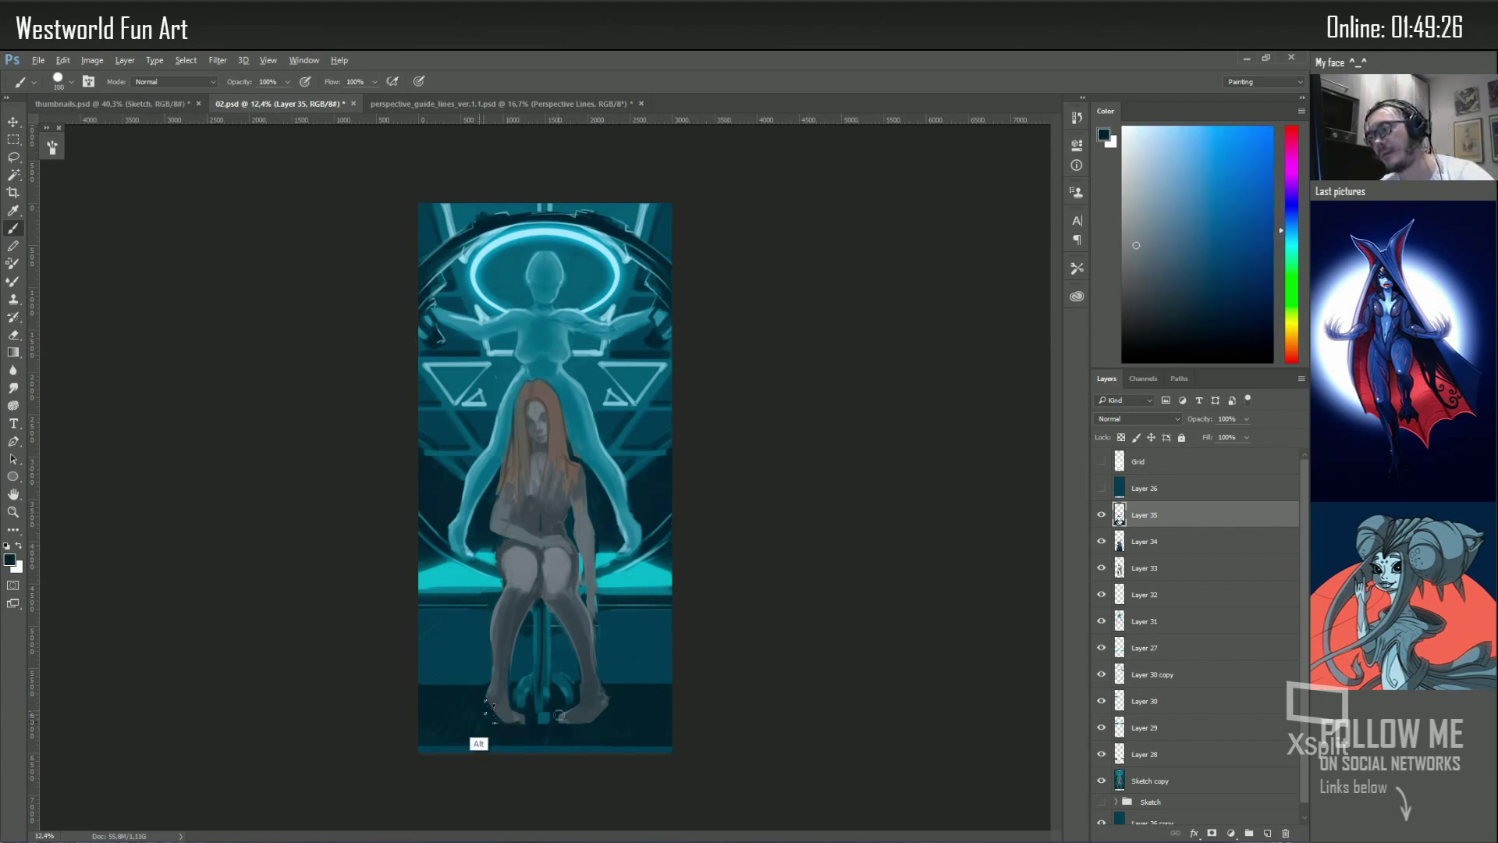
alt+click(630, 685)
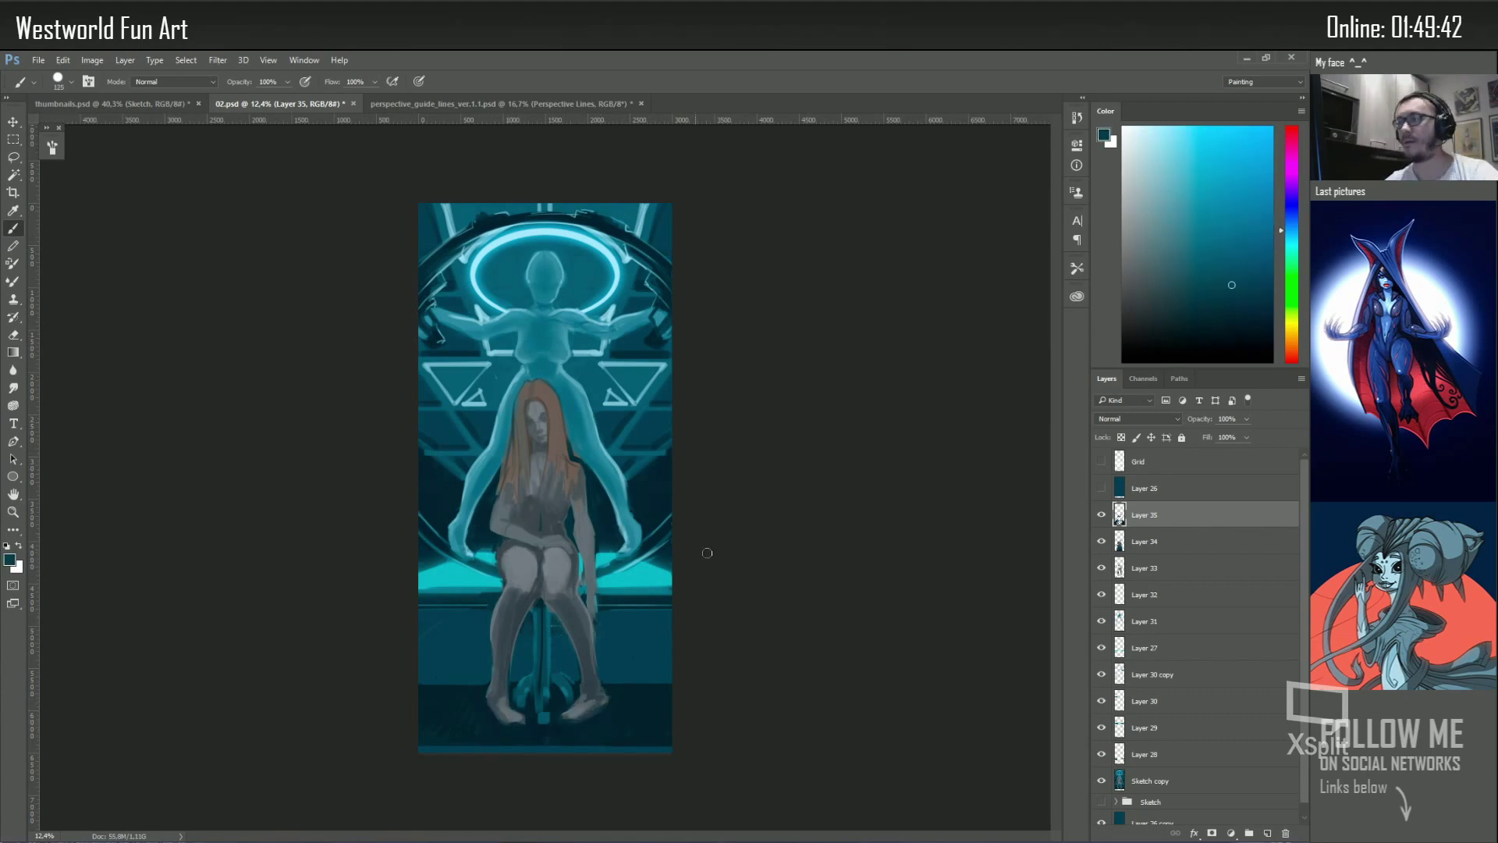
Paste a merged copy of the scene, flip it vertically and squash it onto the floor
key(ctrl+a)
key(ctrl+shift+c)
key(ctrl+v)
click(63, 60)
click(86, 358)
mouse_move(690, 685)
mouse_down()
mouse_move(569, 641)
mouse_move(601, 702)
mouse_up()
key(Return)
Gaussian-blur the floor reflection and set its layer opacity to 50%
click(218, 60)
click(257, 211)
key(Return)
key(5)
key(e)
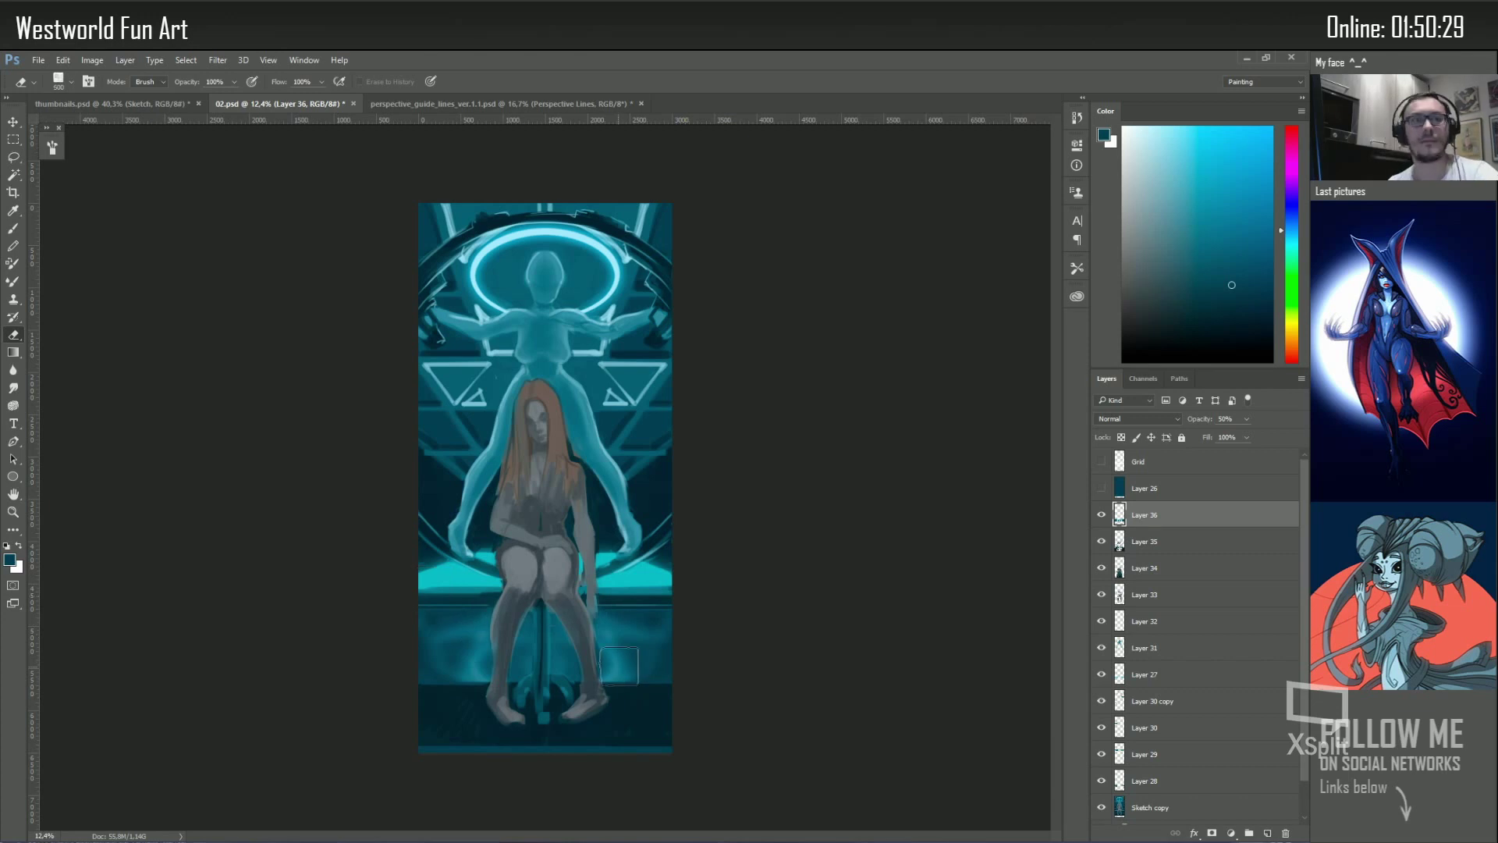
Add a layer, pick a light cyan, and copy and transform the woman's face and hair
key(ctrl+shift+alt+n)
key(b)
alt+click(497, 573)
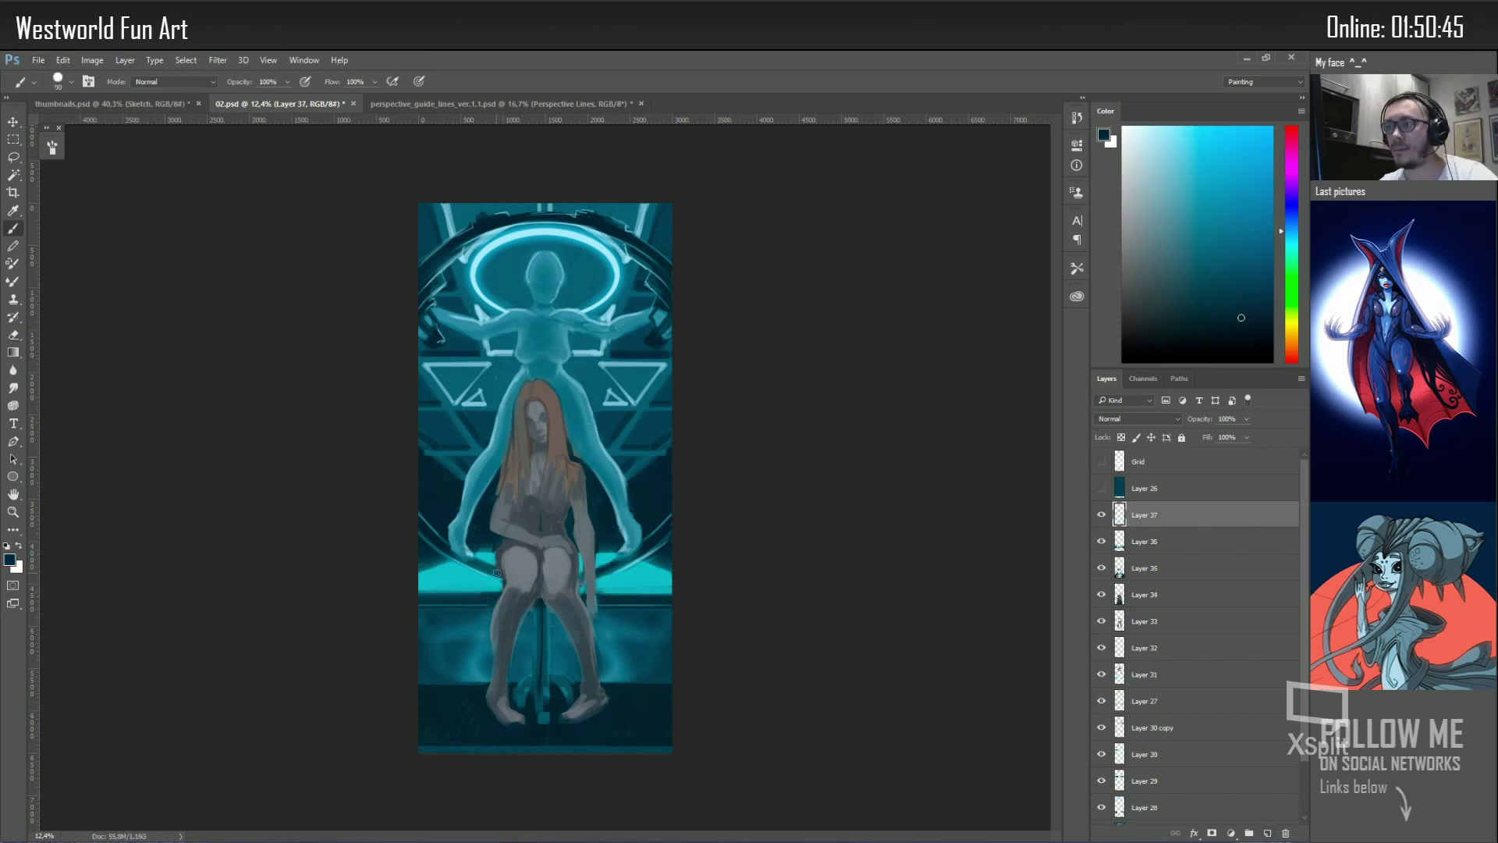
alt+click(449, 533)
key(m)
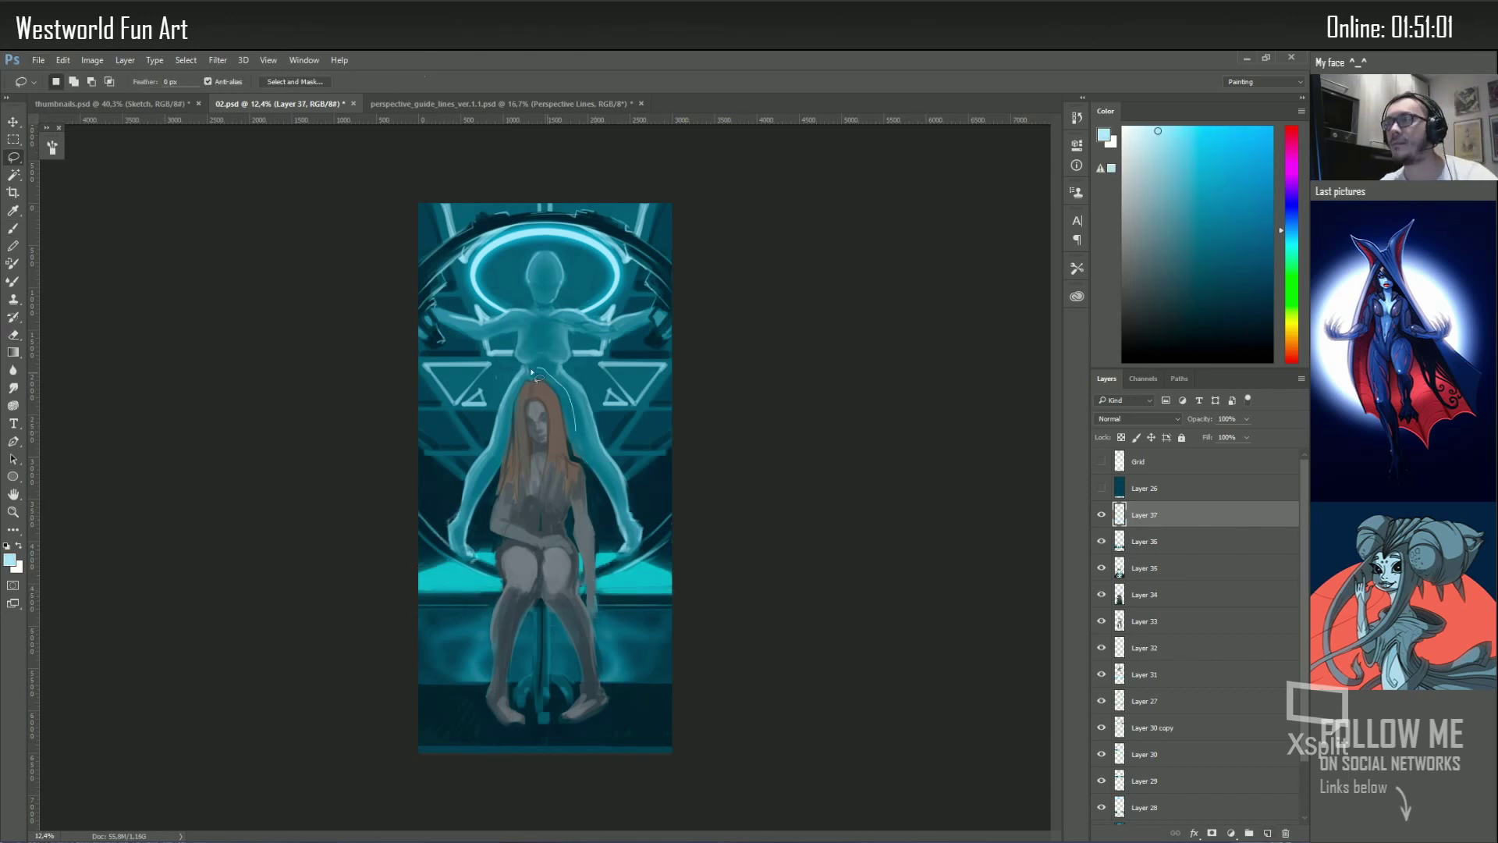
drag(499, 372, 578, 454)
key(ctrl+j)
key(ctrl+t)
key(Return)
Sample orange hair, dark teal and grey-blue tones, enlarging the brush to 150
key(b)
alt+click(550, 469)
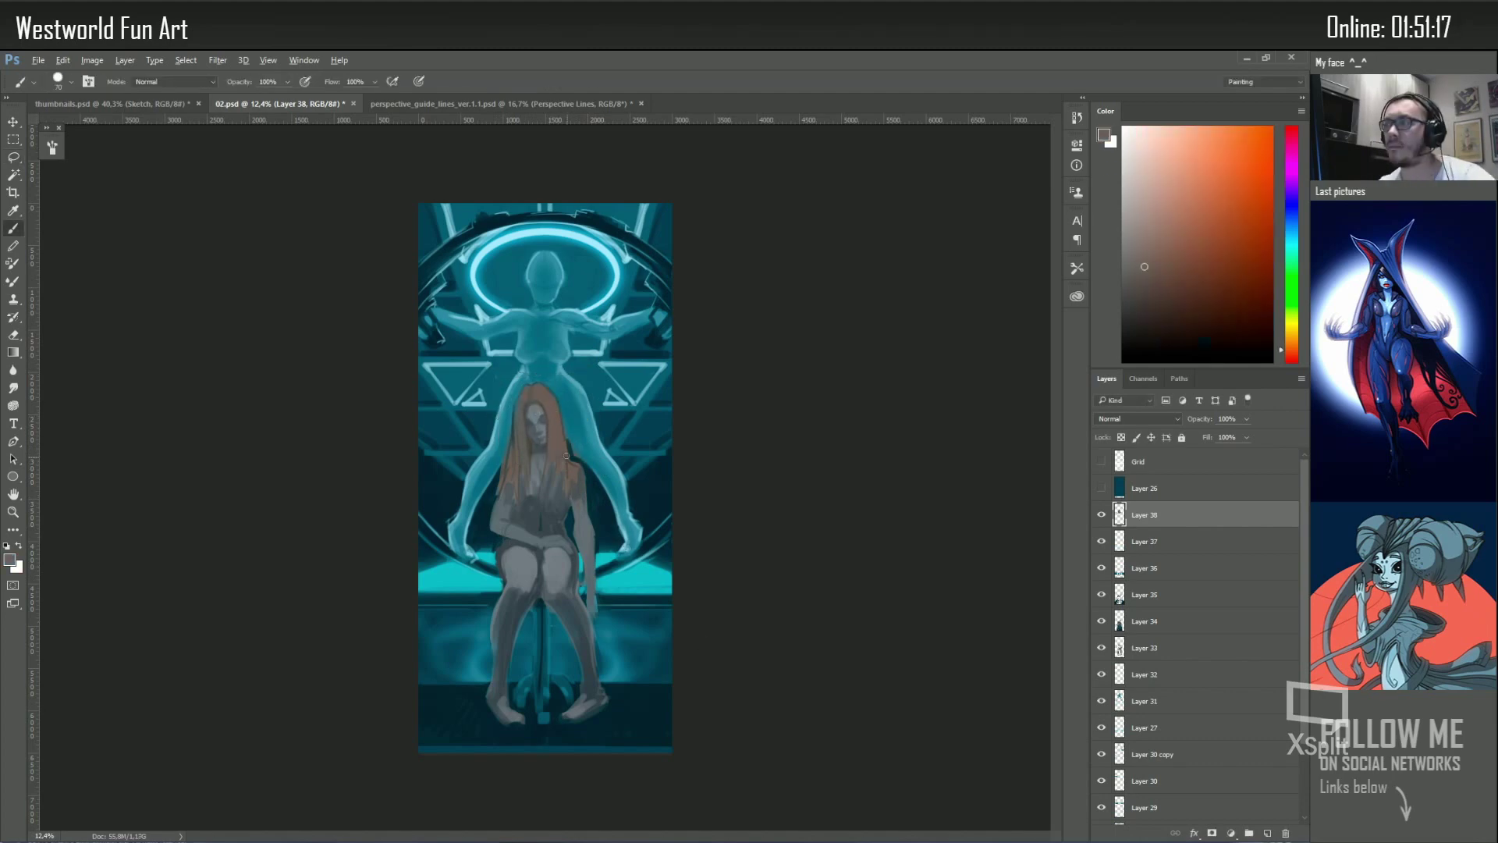
alt+click(533, 466)
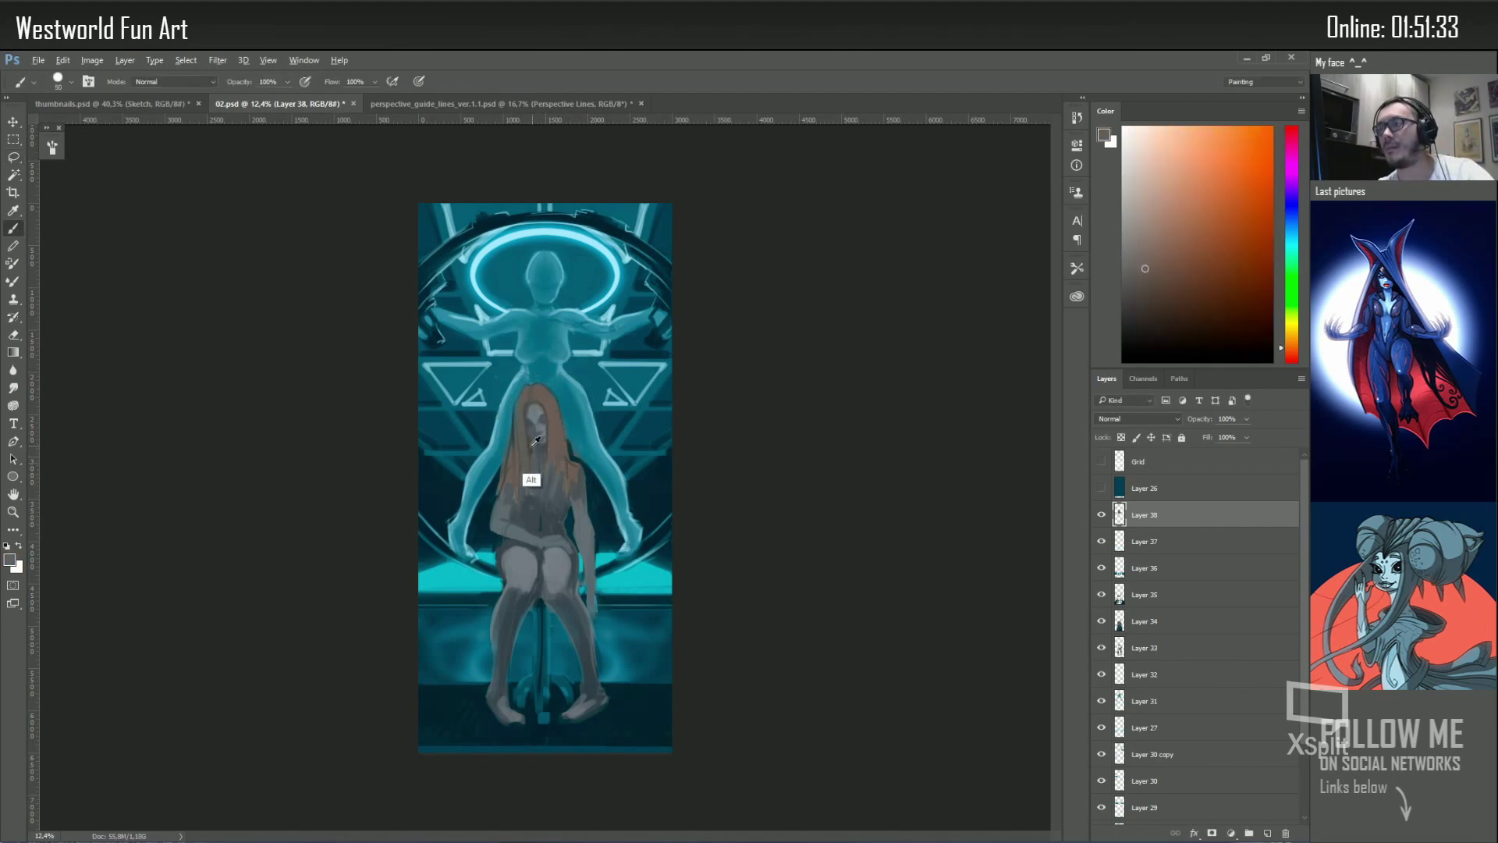
alt+click(553, 531)
alt+click(566, 507)
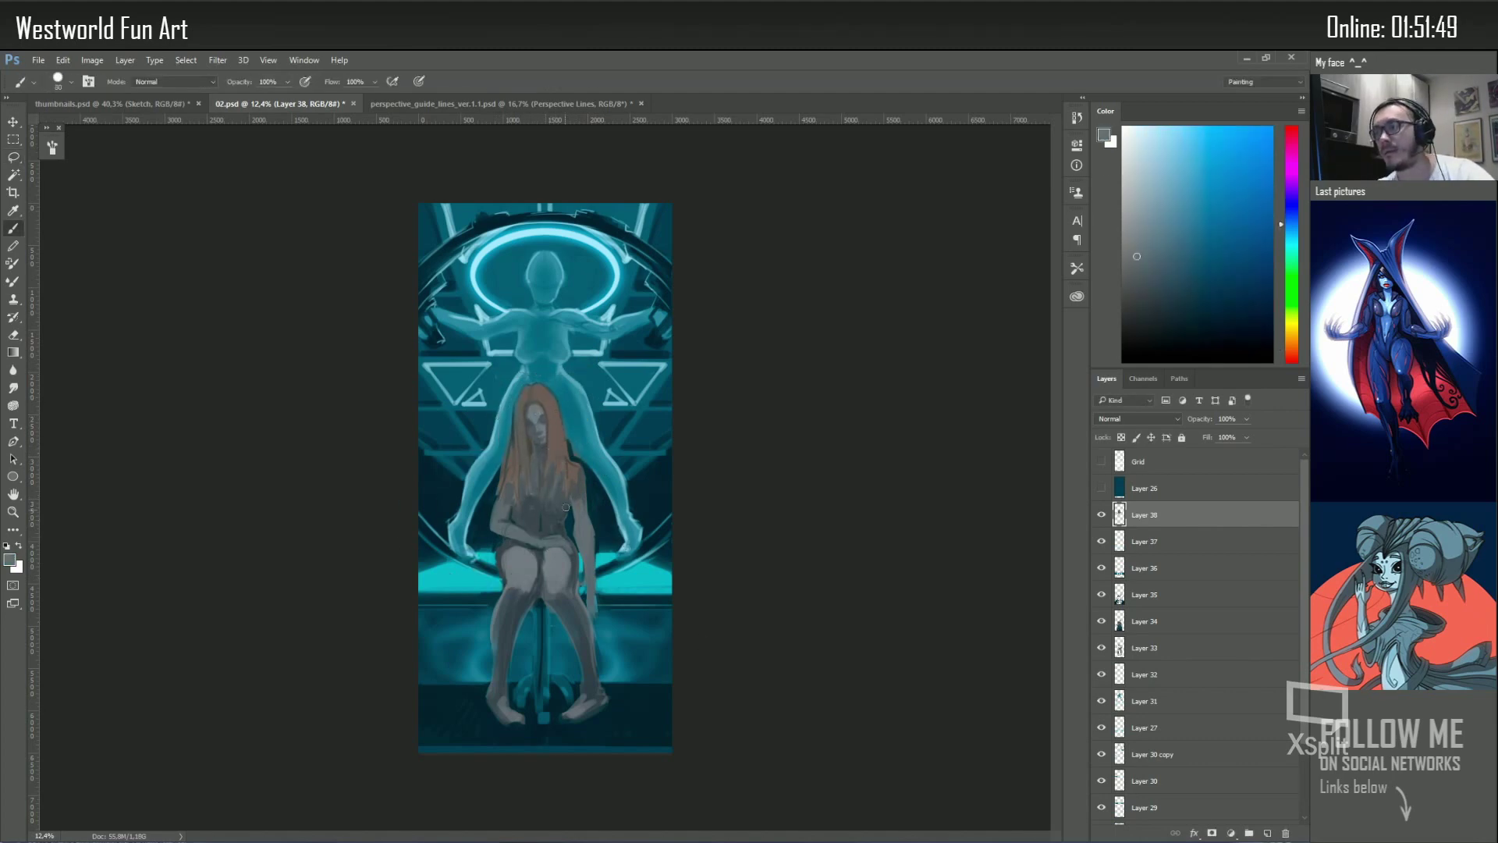
alt+click(531, 565)
key(bracketright)
key(bracketright)
key(bracketright)
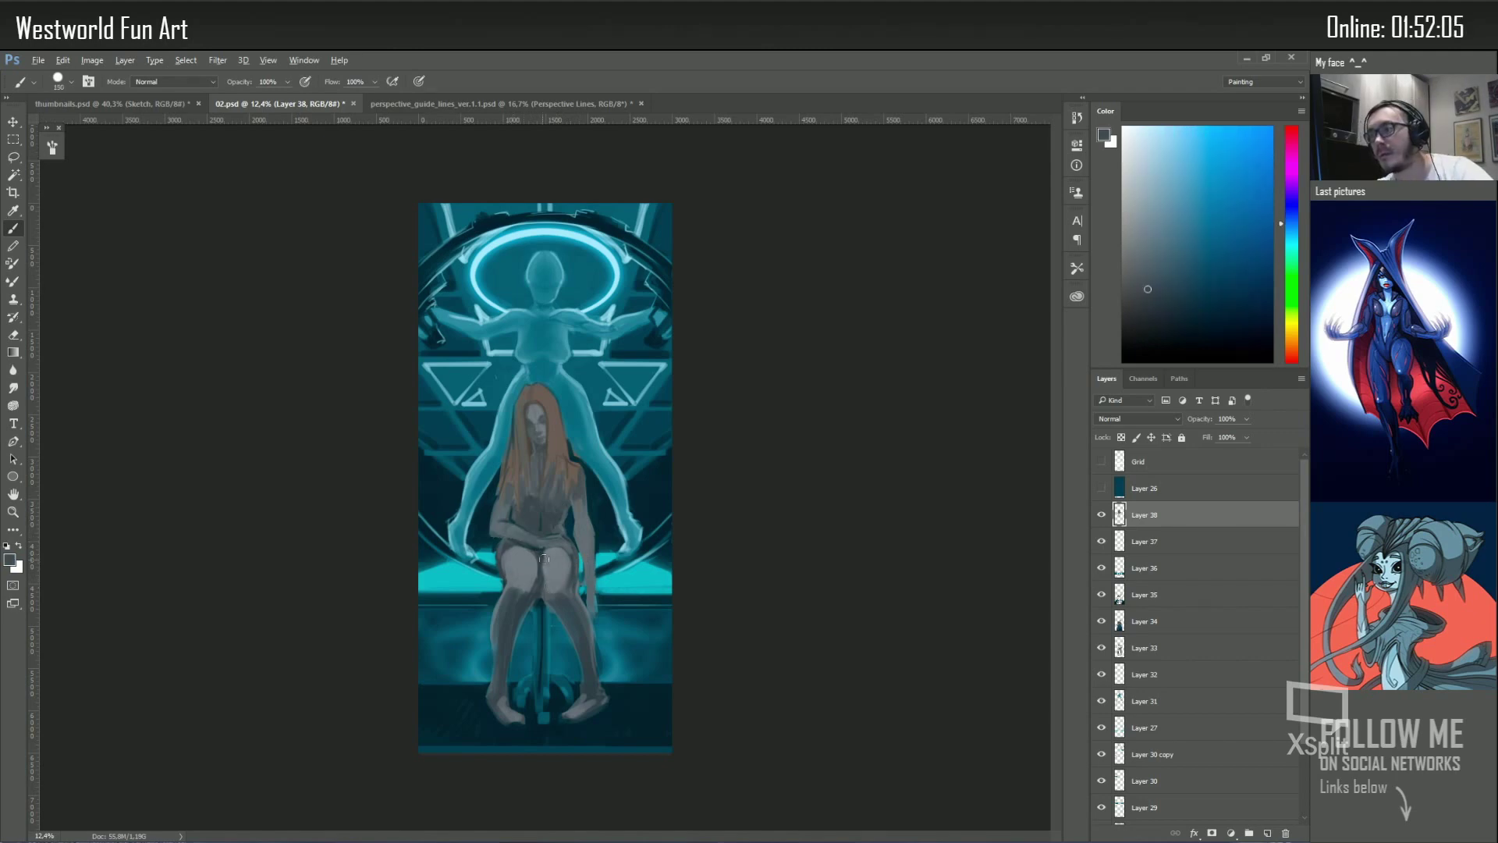
Paint light onto the woman's face on a new Linear Dodge (Add) layer with a 125 brush
key(ctrl+shift+n)
key(Return)
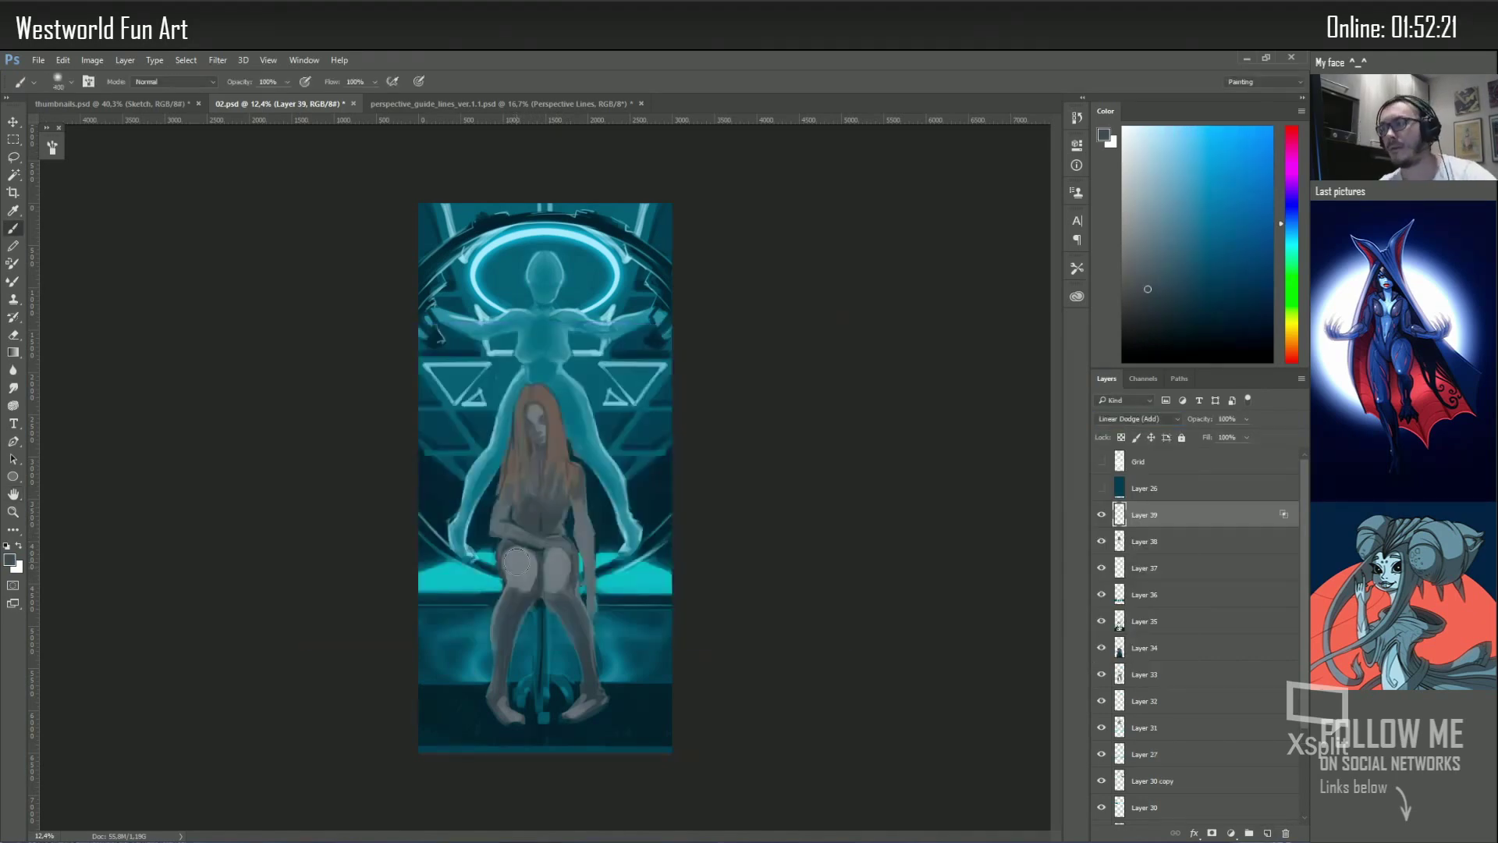
key(bracketright)
key(bracketright)
key(bracketright)
key(bracketleft)
key(bracketleft)
key(bracketleft)
drag(533, 414, 552, 417)
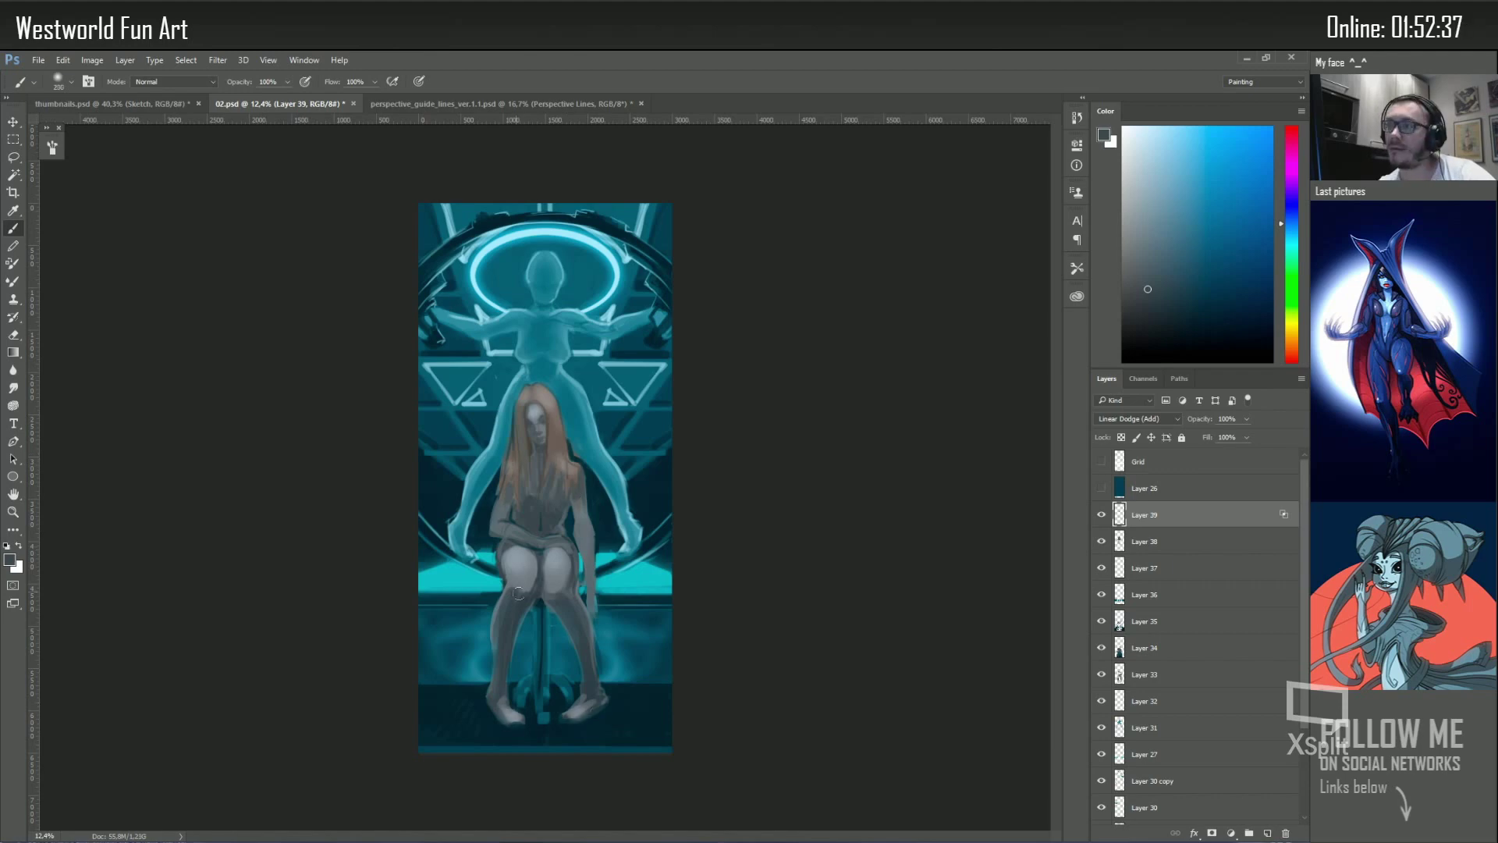
Apply an extra blur to the reflection on Layer 36, then hide it
key(v)
key(ctrl+minus)
ctrl+click(585, 563)
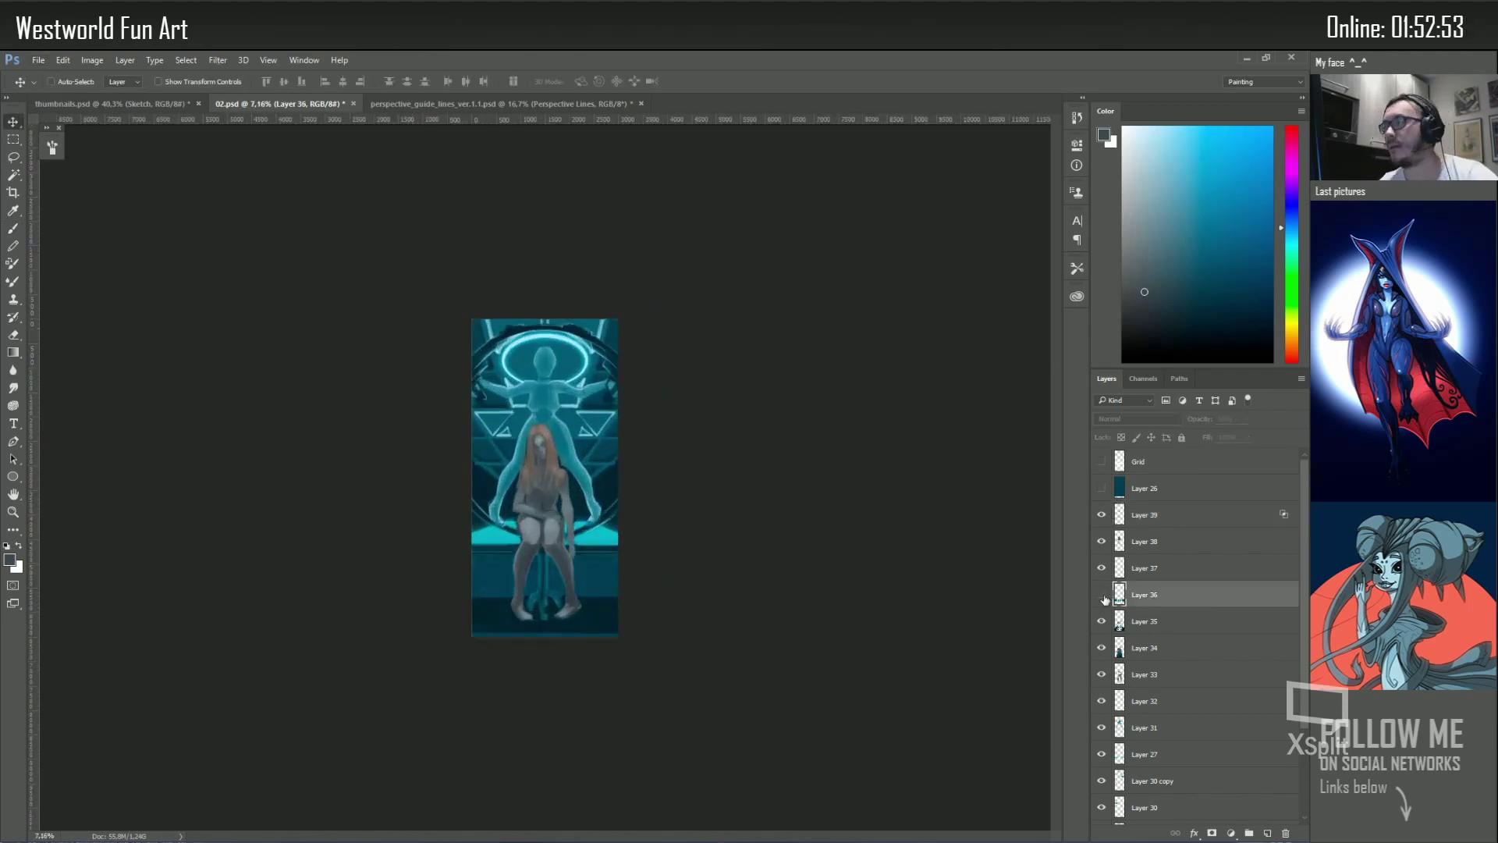
click(218, 60)
click(437, 222)
drag(475, 167, 517, 143)
key(Return)
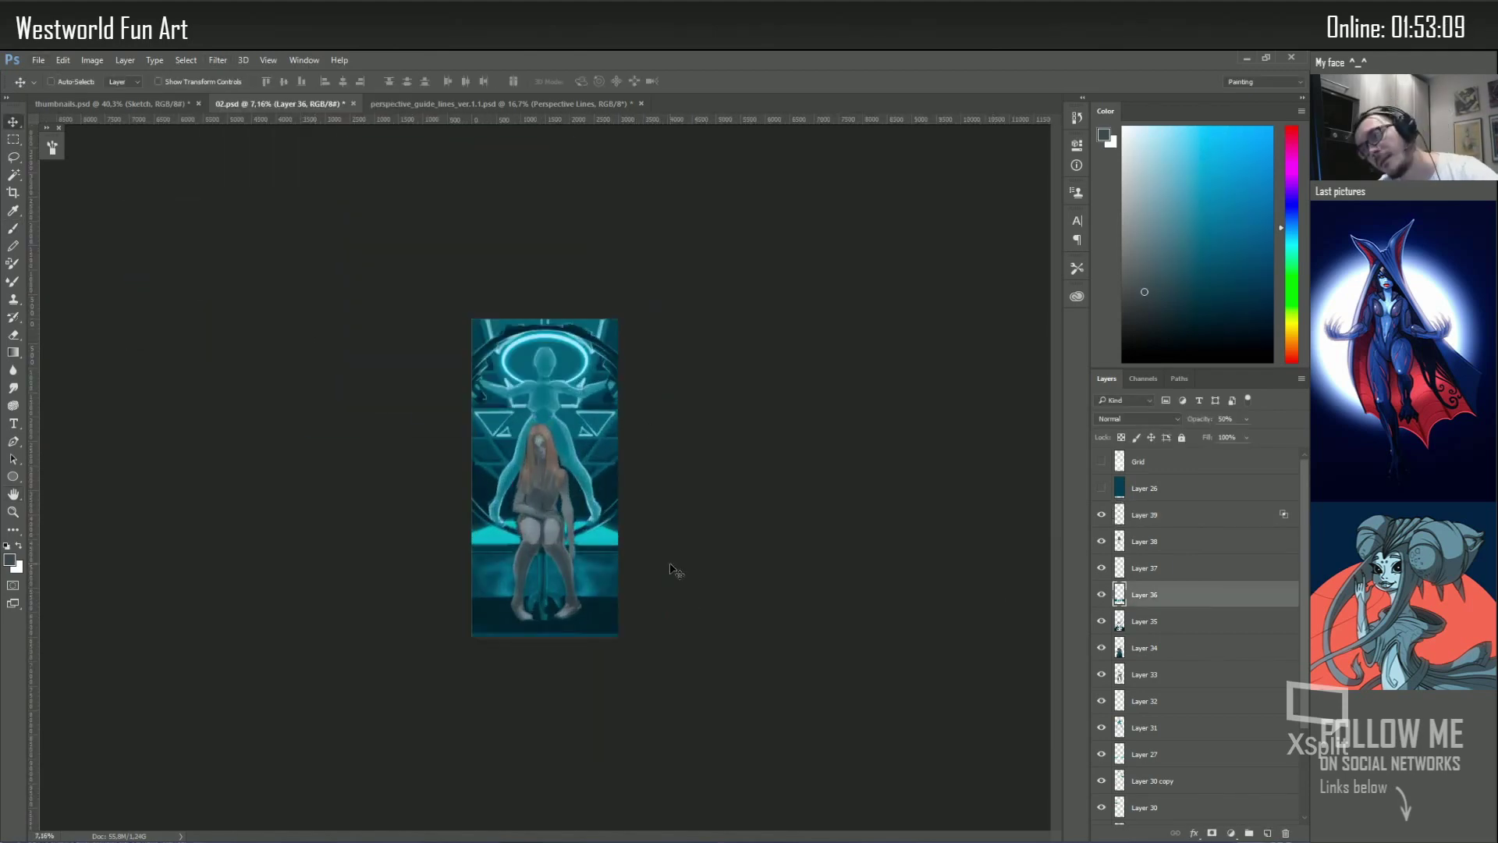
click(1101, 594)
Add new layers up to Layer 41, sample a teal and set an 80 brush
key(ctrl+shift+alt+n)
key(b)
key(ctrl+shift+alt+n)
alt+click(579, 553)
right_click(578, 553)
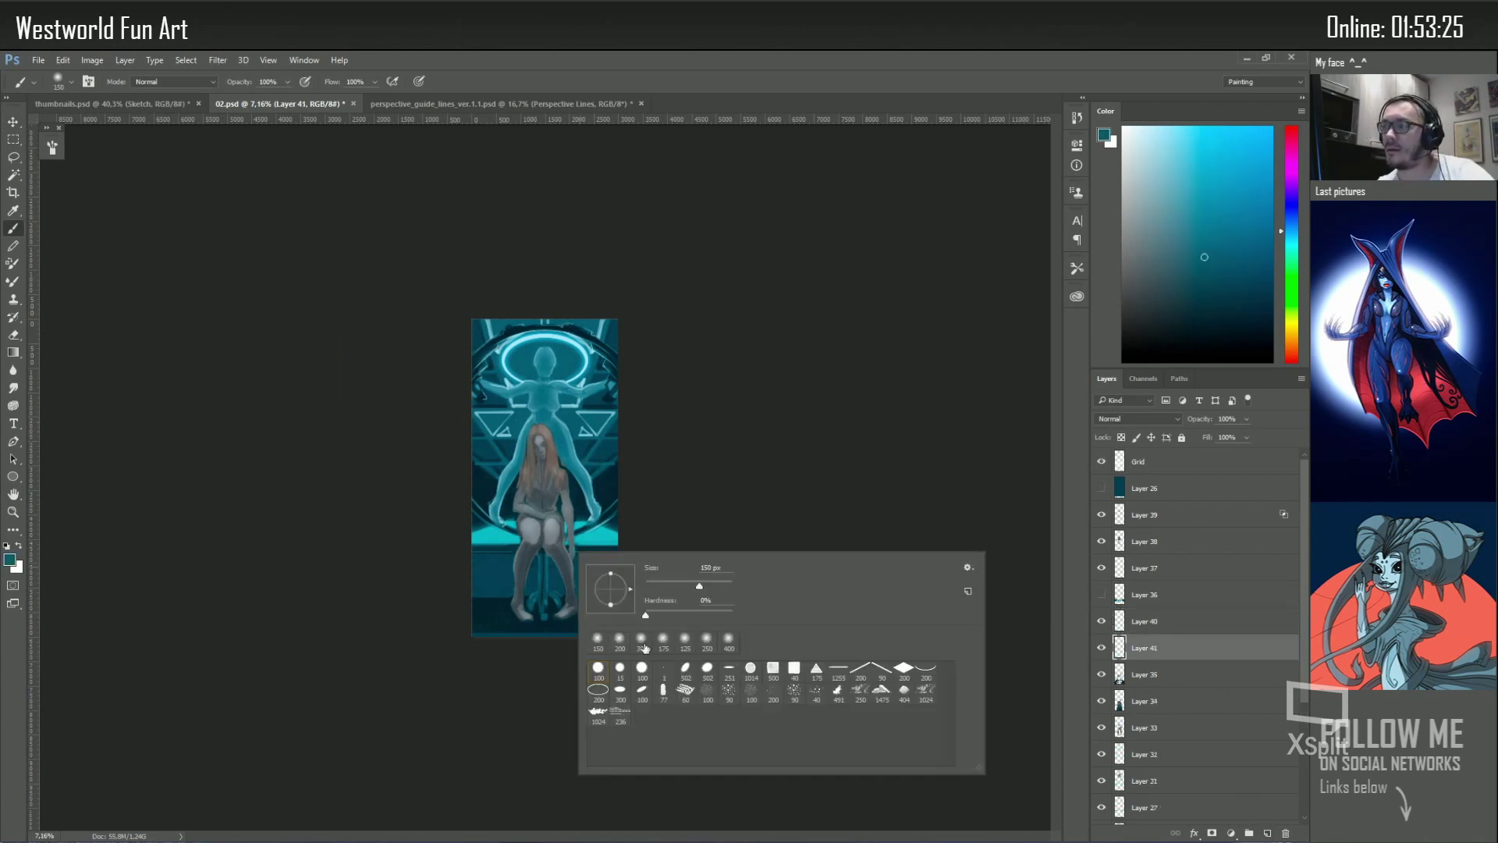
key(Escape)
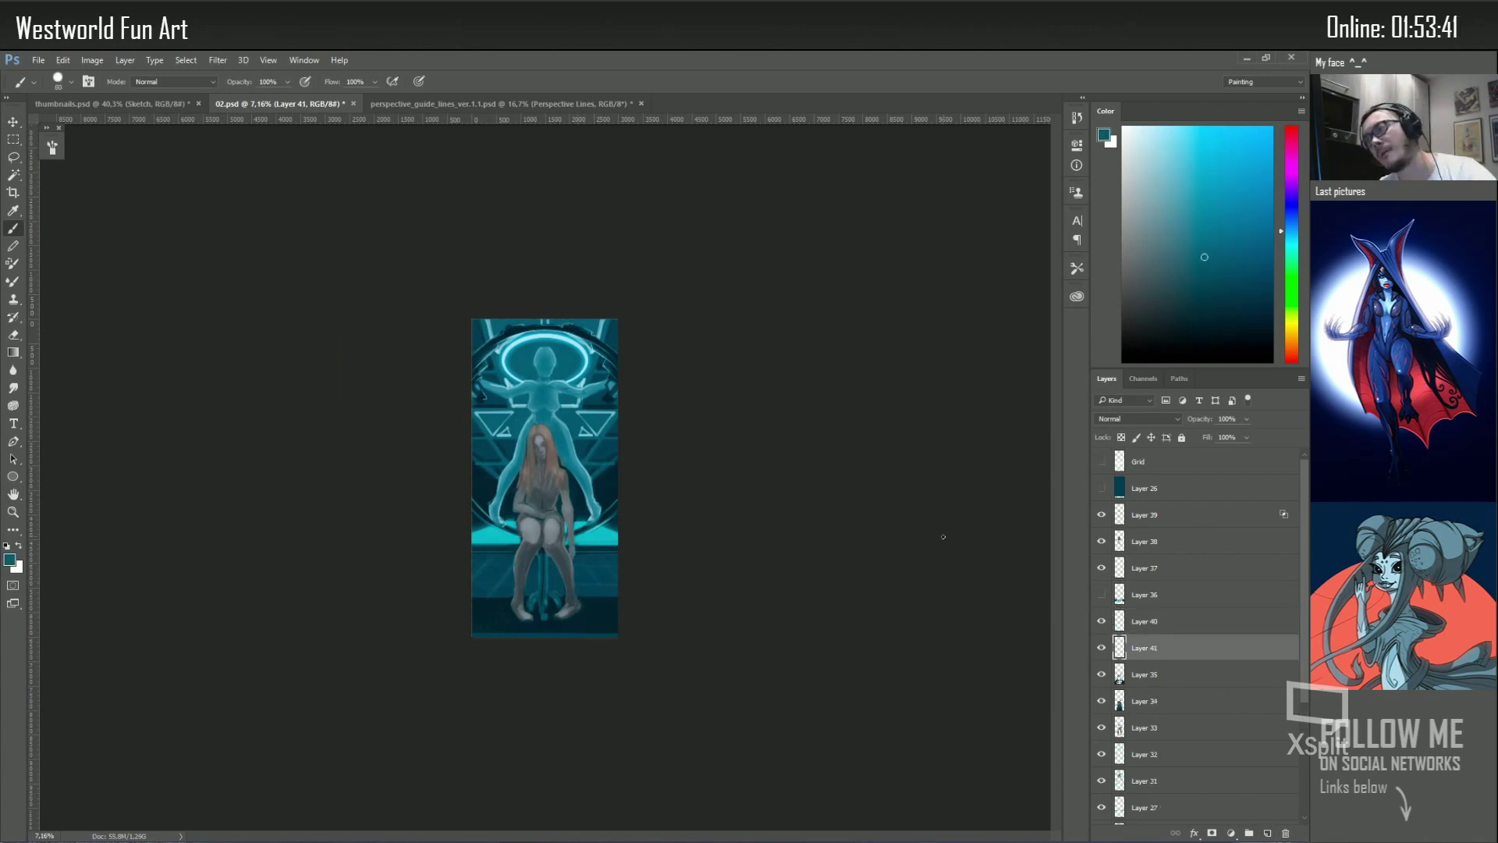
key(e)
Adjust Levels, then select Layer 35 and bring up the detailed brush settings
key(ctrl+l)
key(Return)
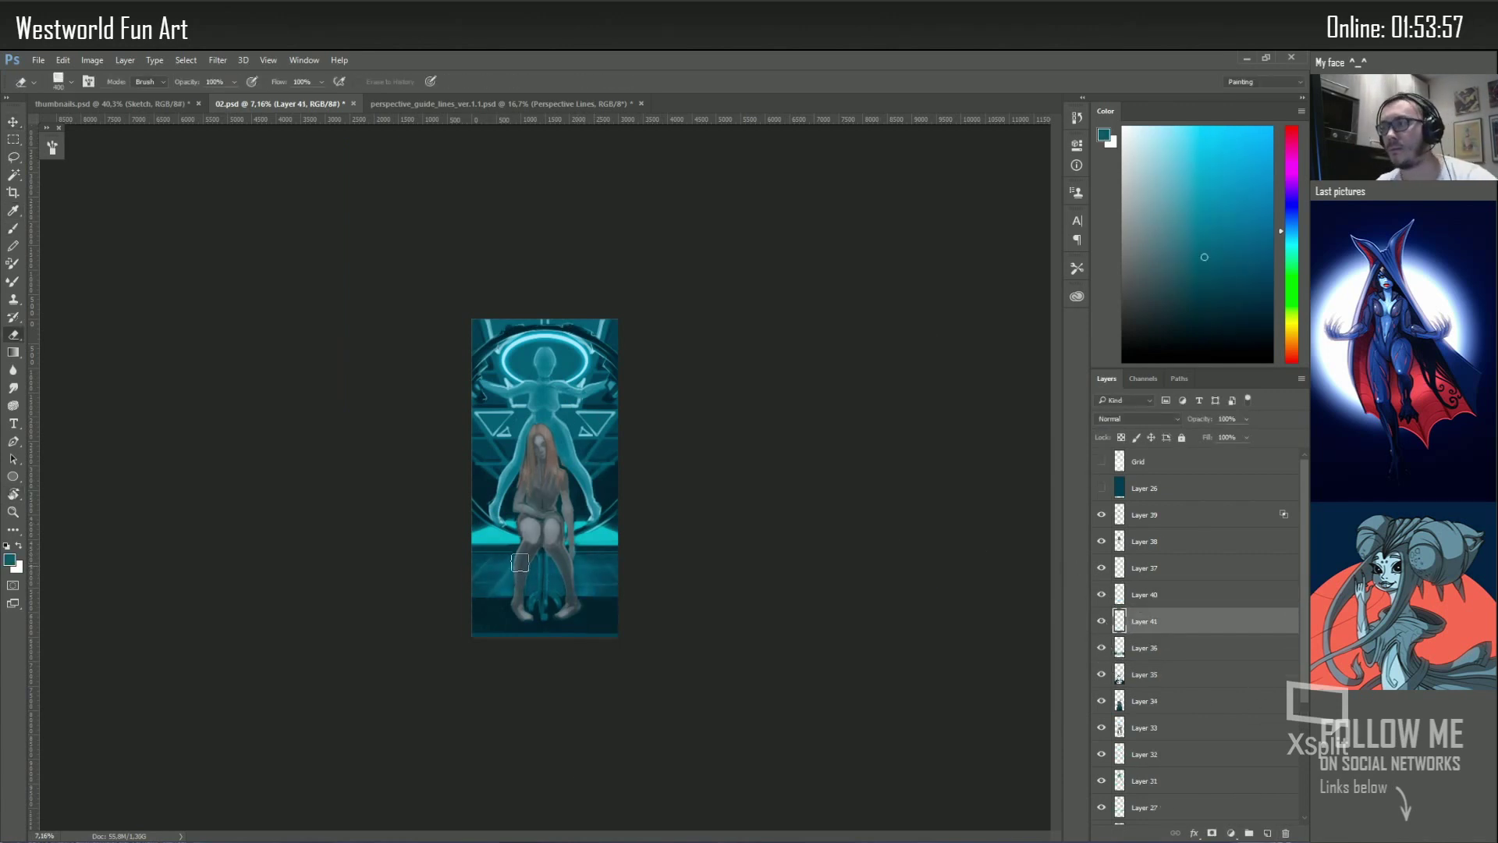
ctrl+click(557, 609)
key(b)
right_click(557, 609)
key(Escape)
key(F5)
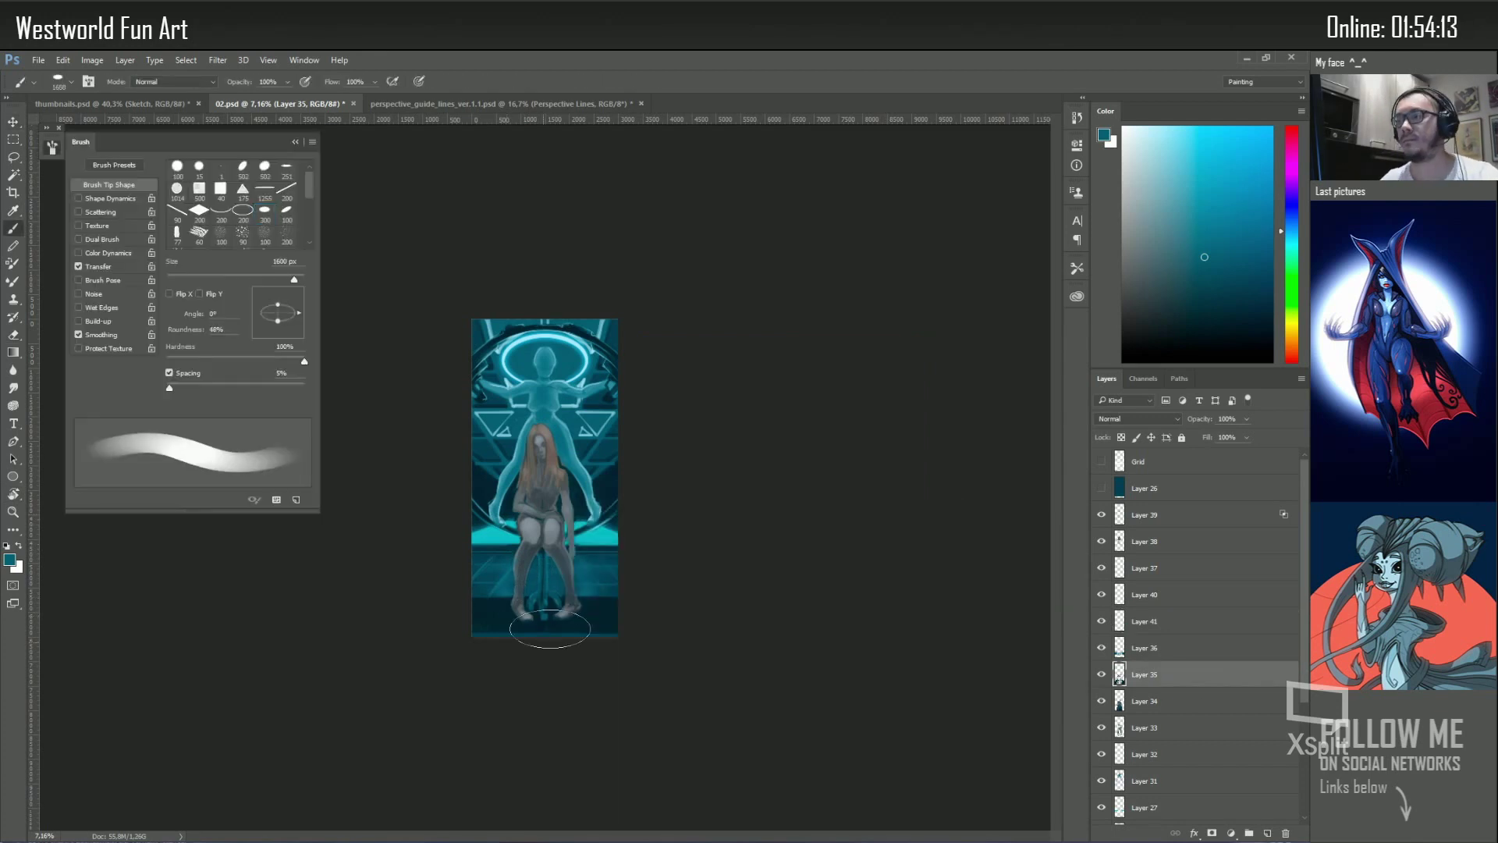
Soft-erase the glow on Layer 39, reduce its lightness with Hue/Saturation, and add Layer 42
ctrl+click(515, 603)
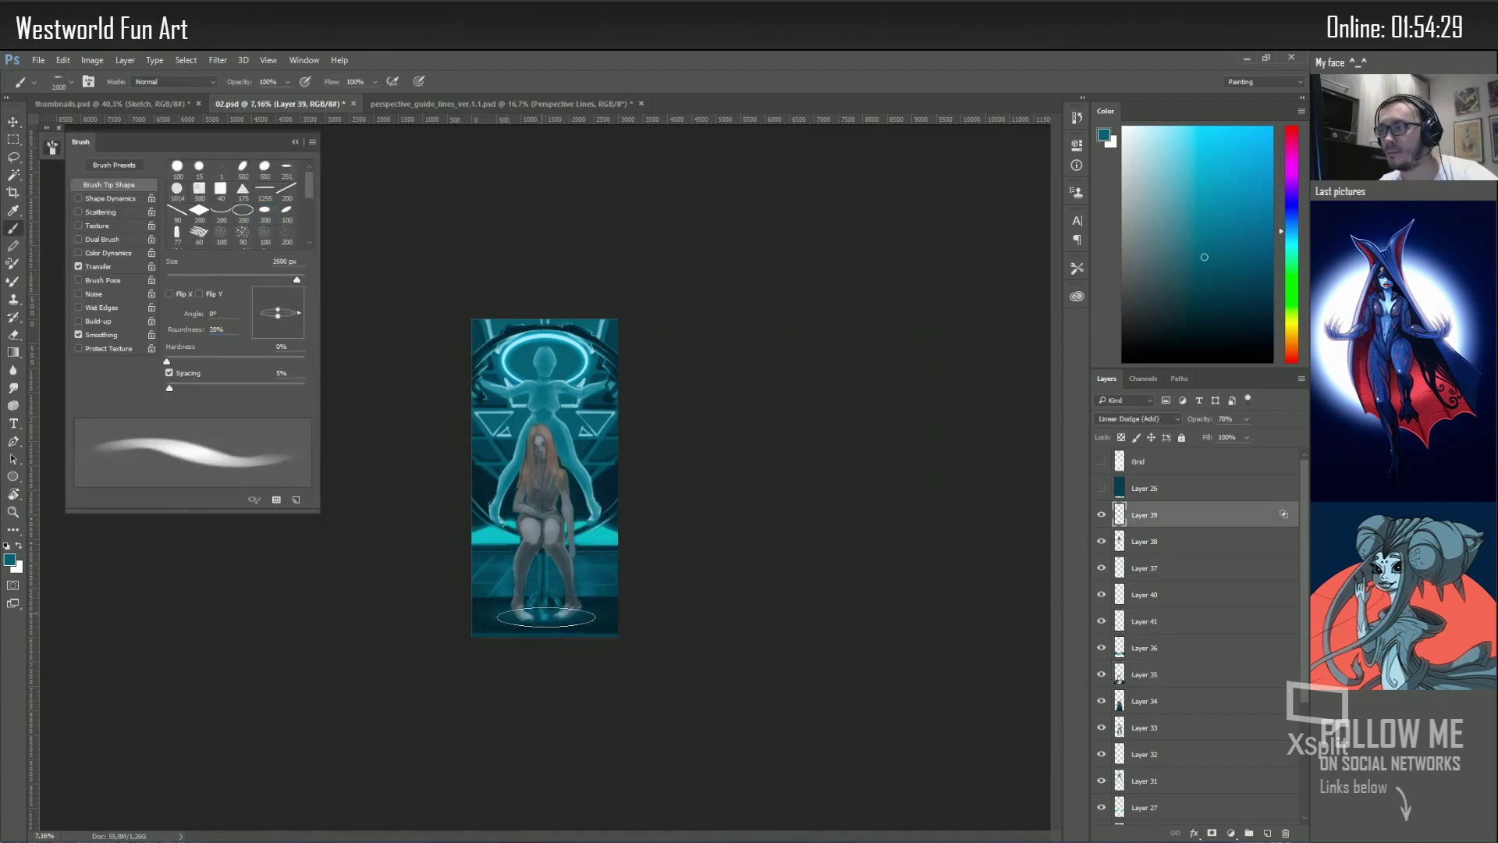
key(e)
key(shift+bracketleft)
key(shift+bracketleft)
key(shift+bracketleft)
key(ctrl+u)
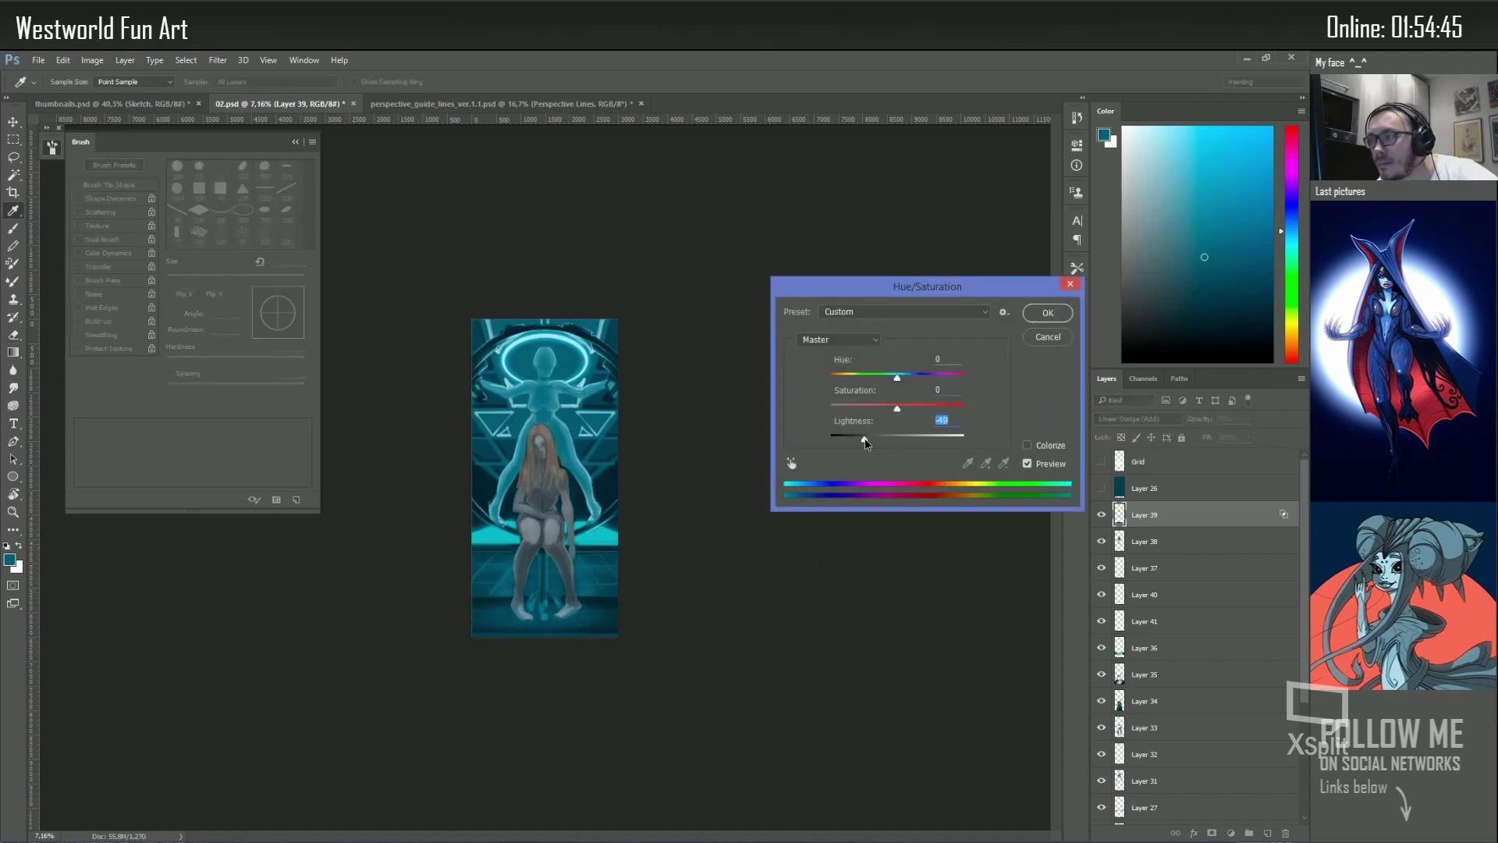
key(Escape)
click(296, 142)
key(b)
right_click(656, 582)
key(Escape)
key(ctrl+shift+alt+n)
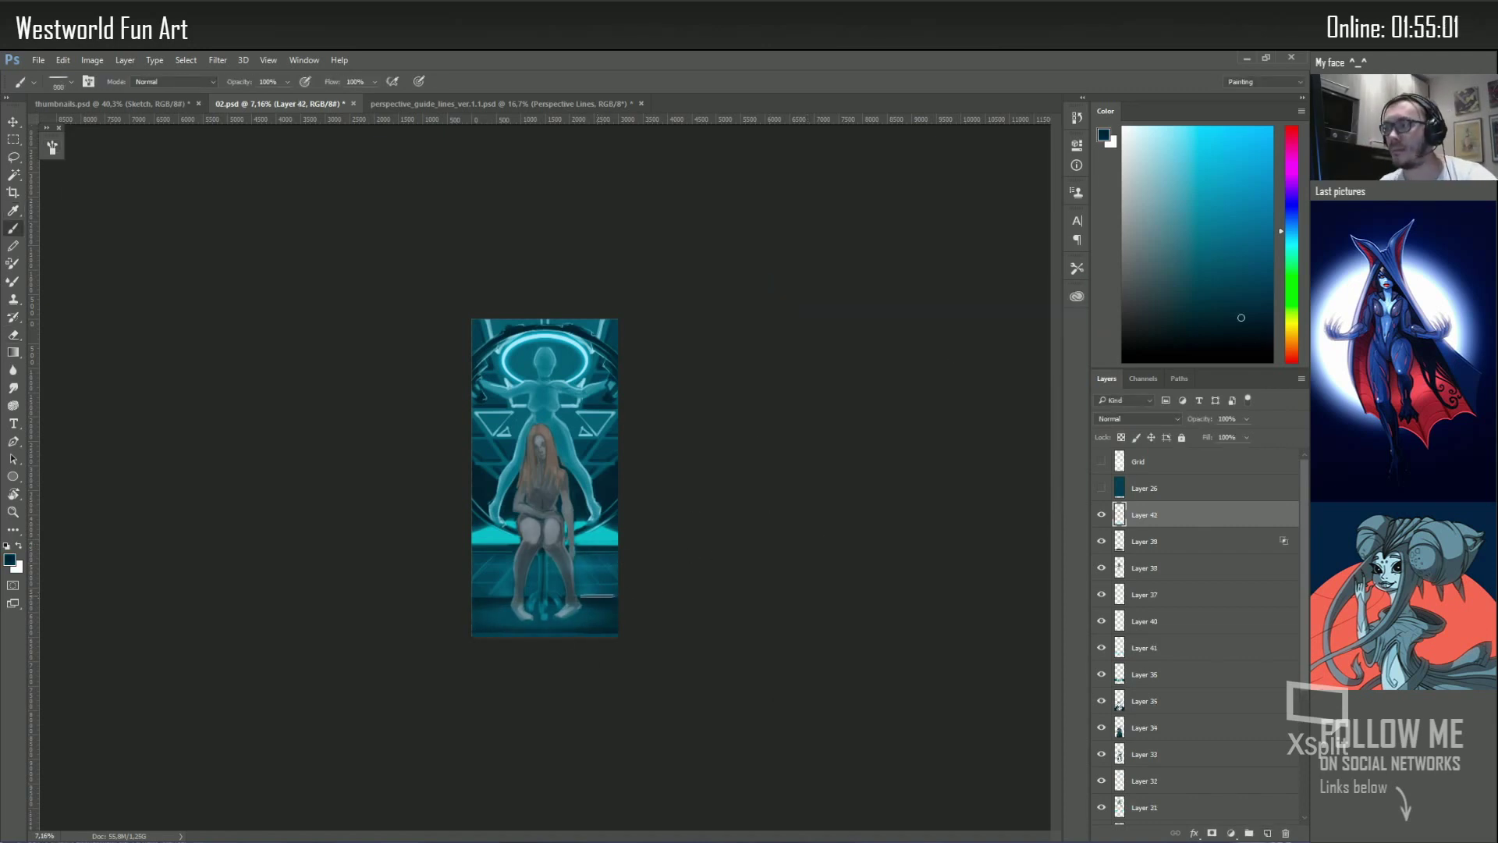
Sample lighter, greyer and bluer teals plus hair orange, resizing the brush between 125 and 200
key(bracketleft)
key(bracketleft)
key(bracketleft)
alt+click(616, 485)
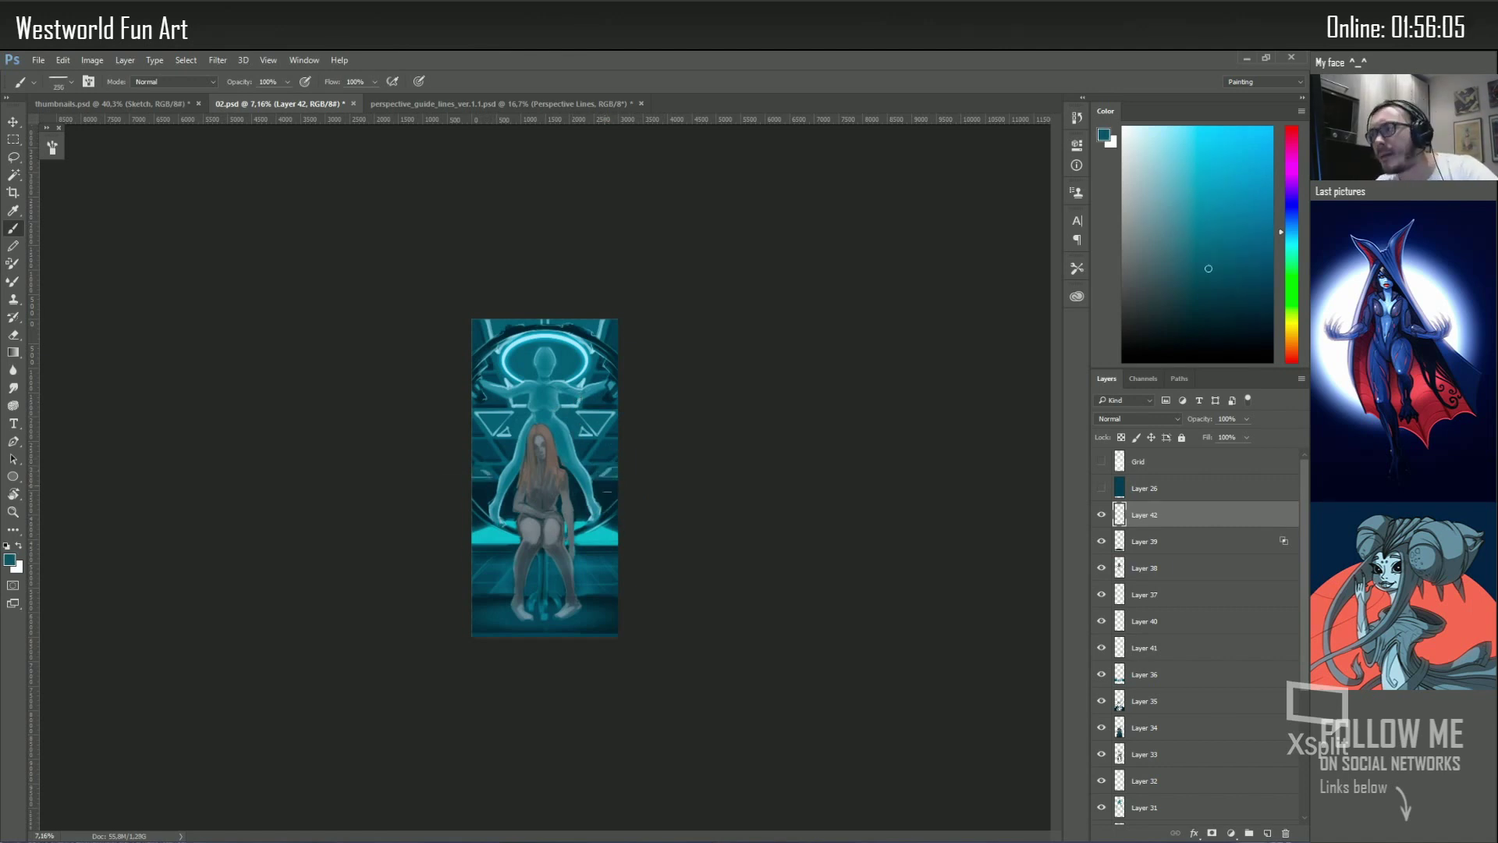
key(bracketright)
alt+click(486, 495)
key(bracketright)
alt+click(522, 490)
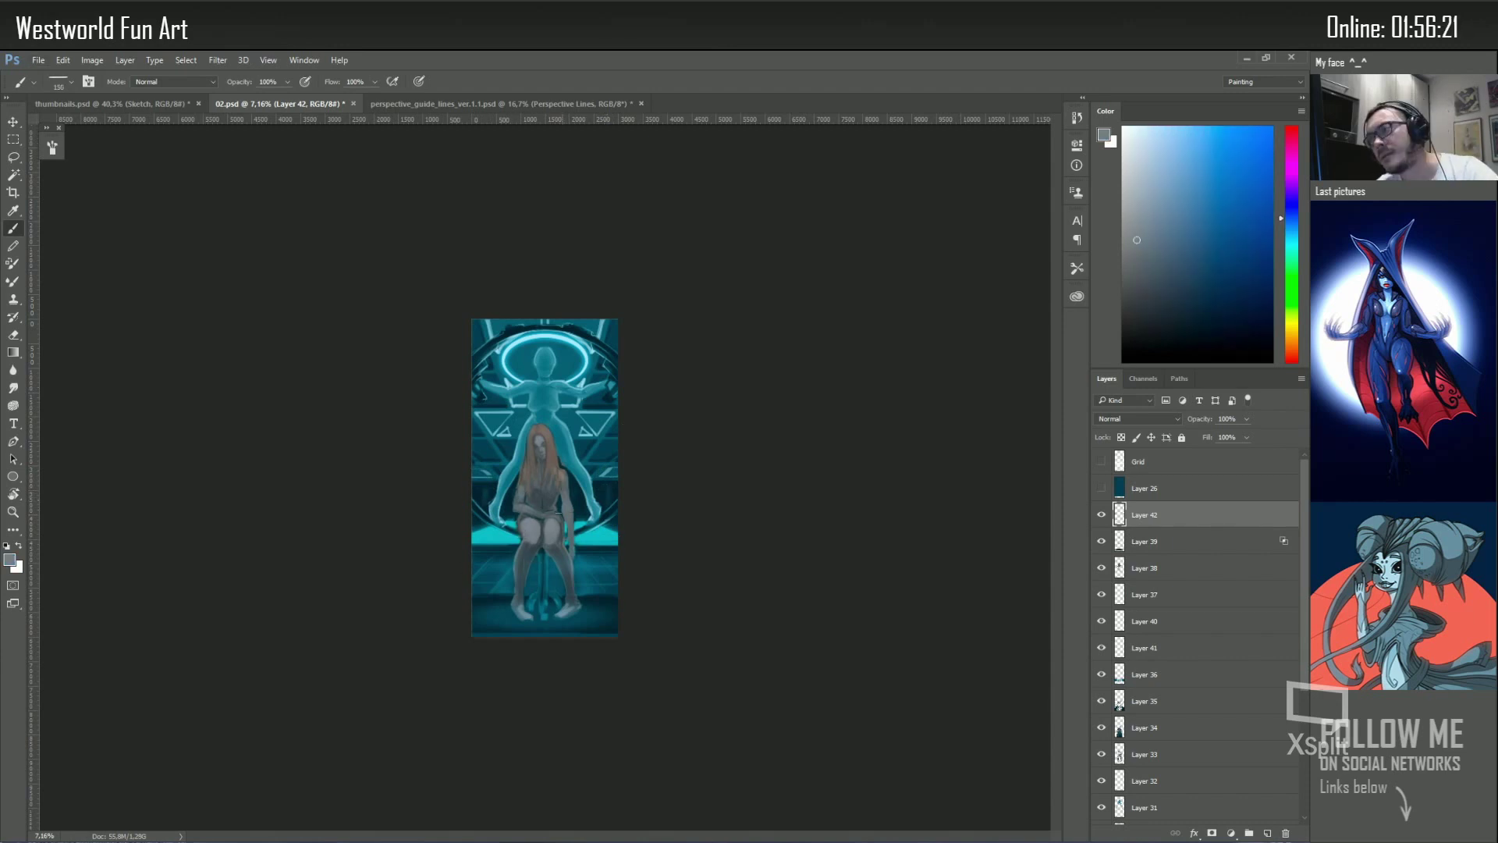
alt+click(533, 482)
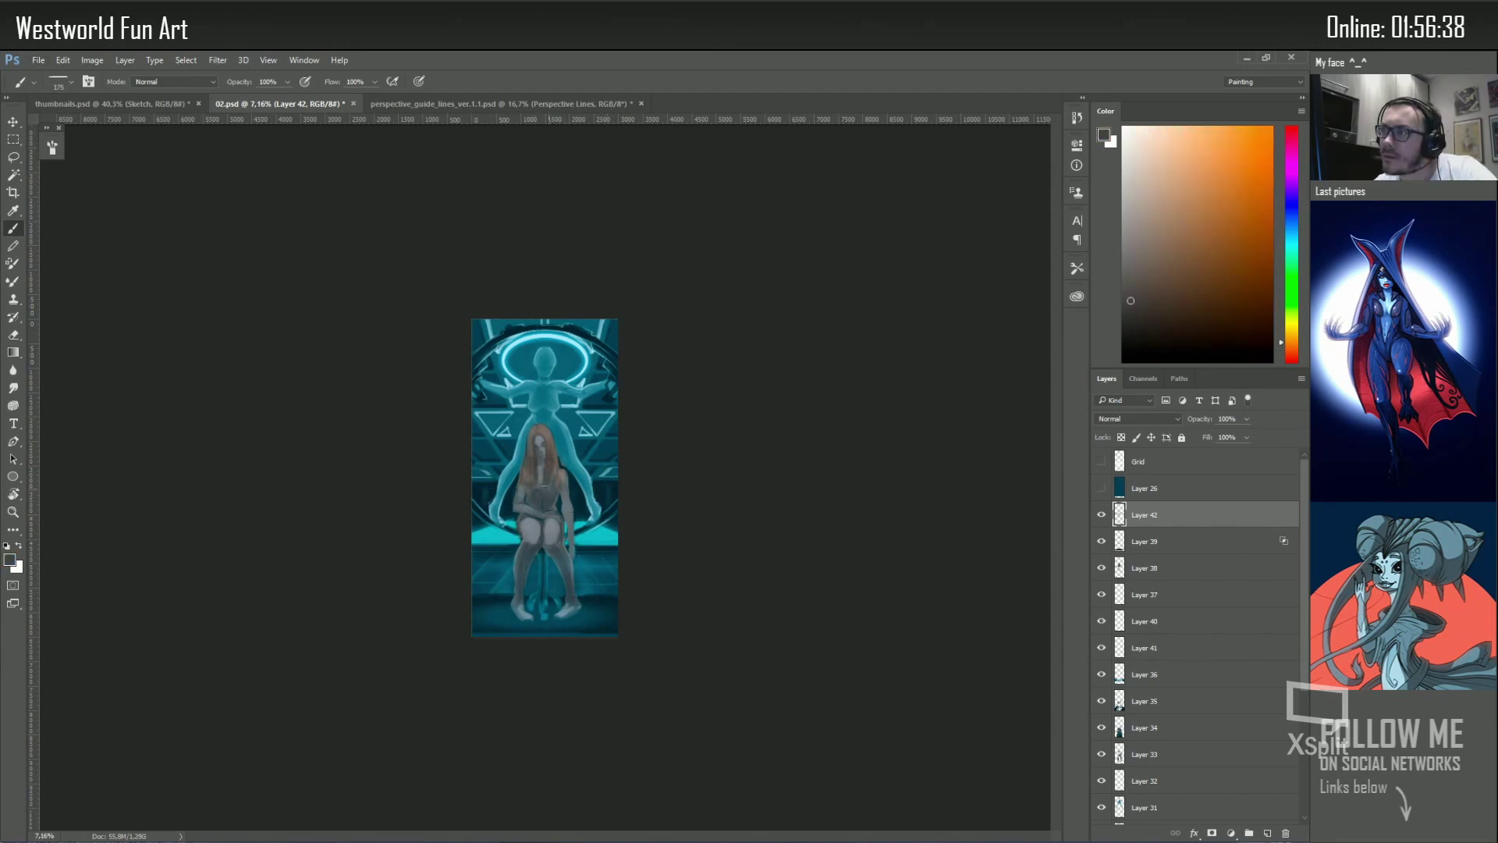
key(bracketleft)
key(bracketleft)
alt+click(547, 496)
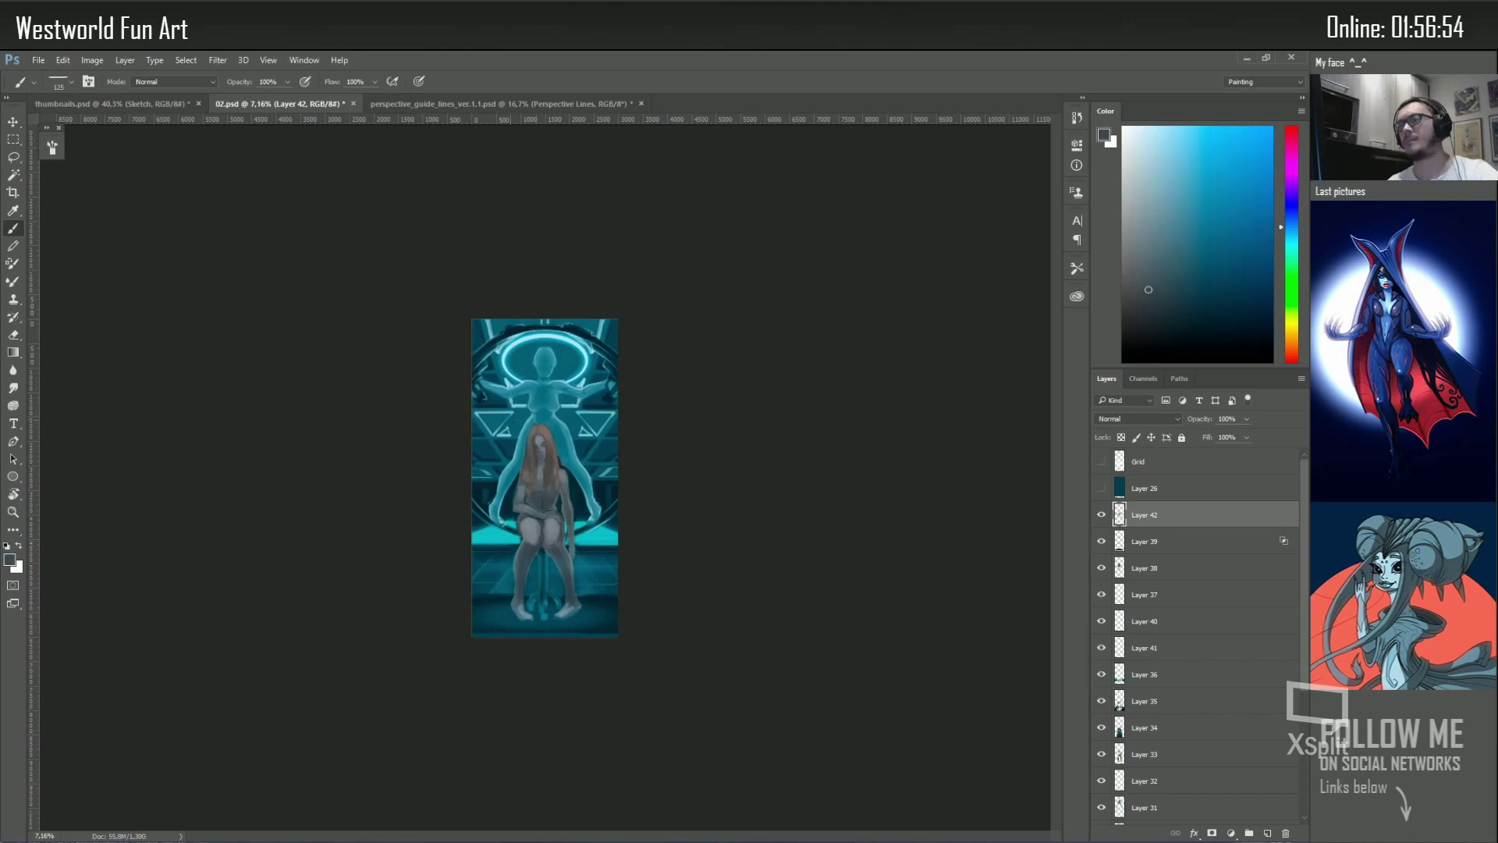
key(bracketright)
key(bracketright)
Sample a light orange-grey and darker teals, bringing the brush down to 100
alt+click(539, 441)
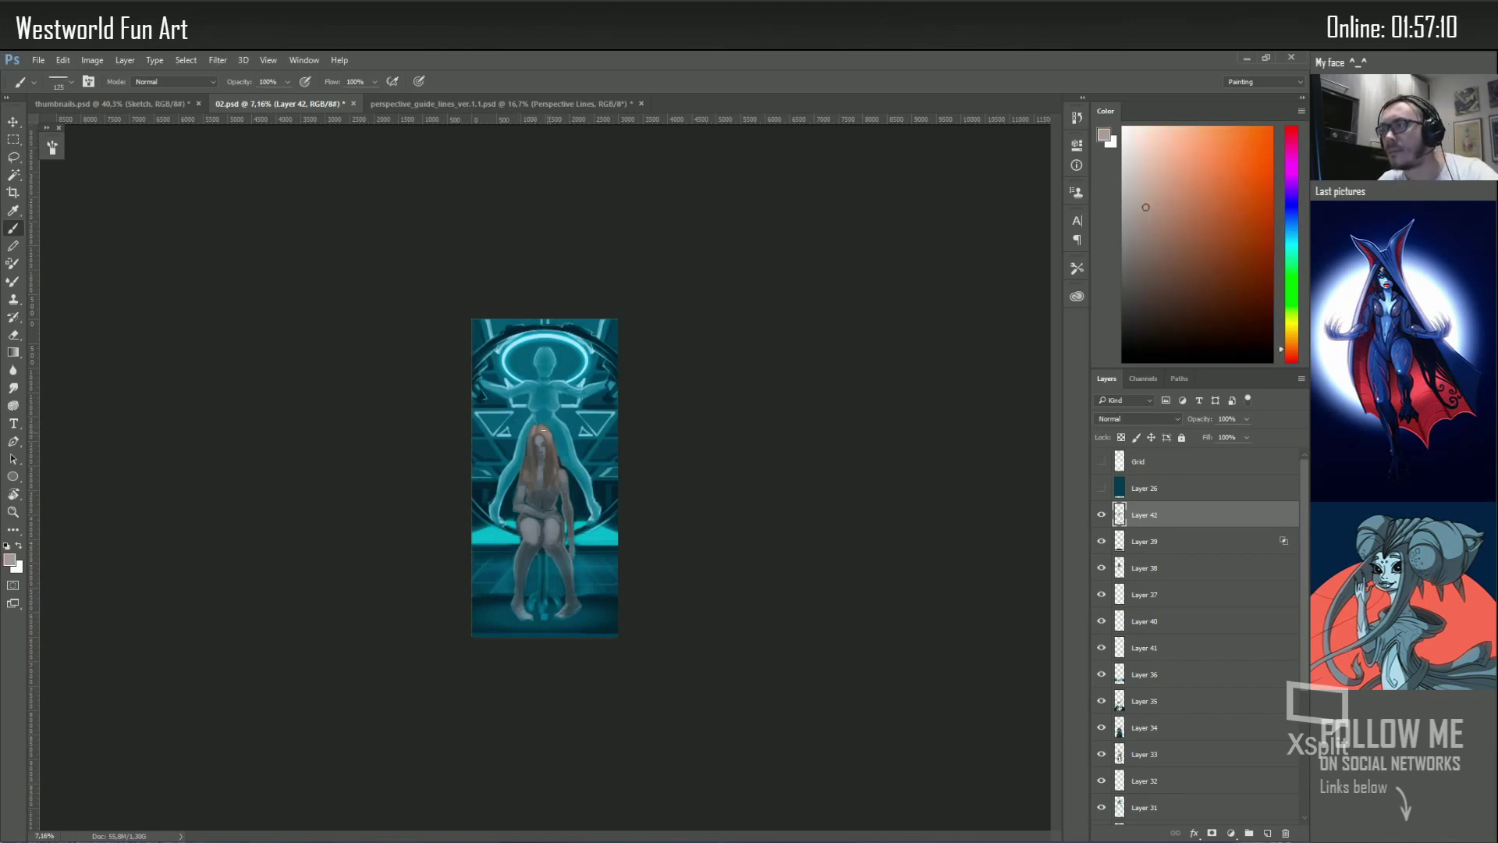
key(bracketright)
alt+click(521, 577)
alt+click(566, 580)
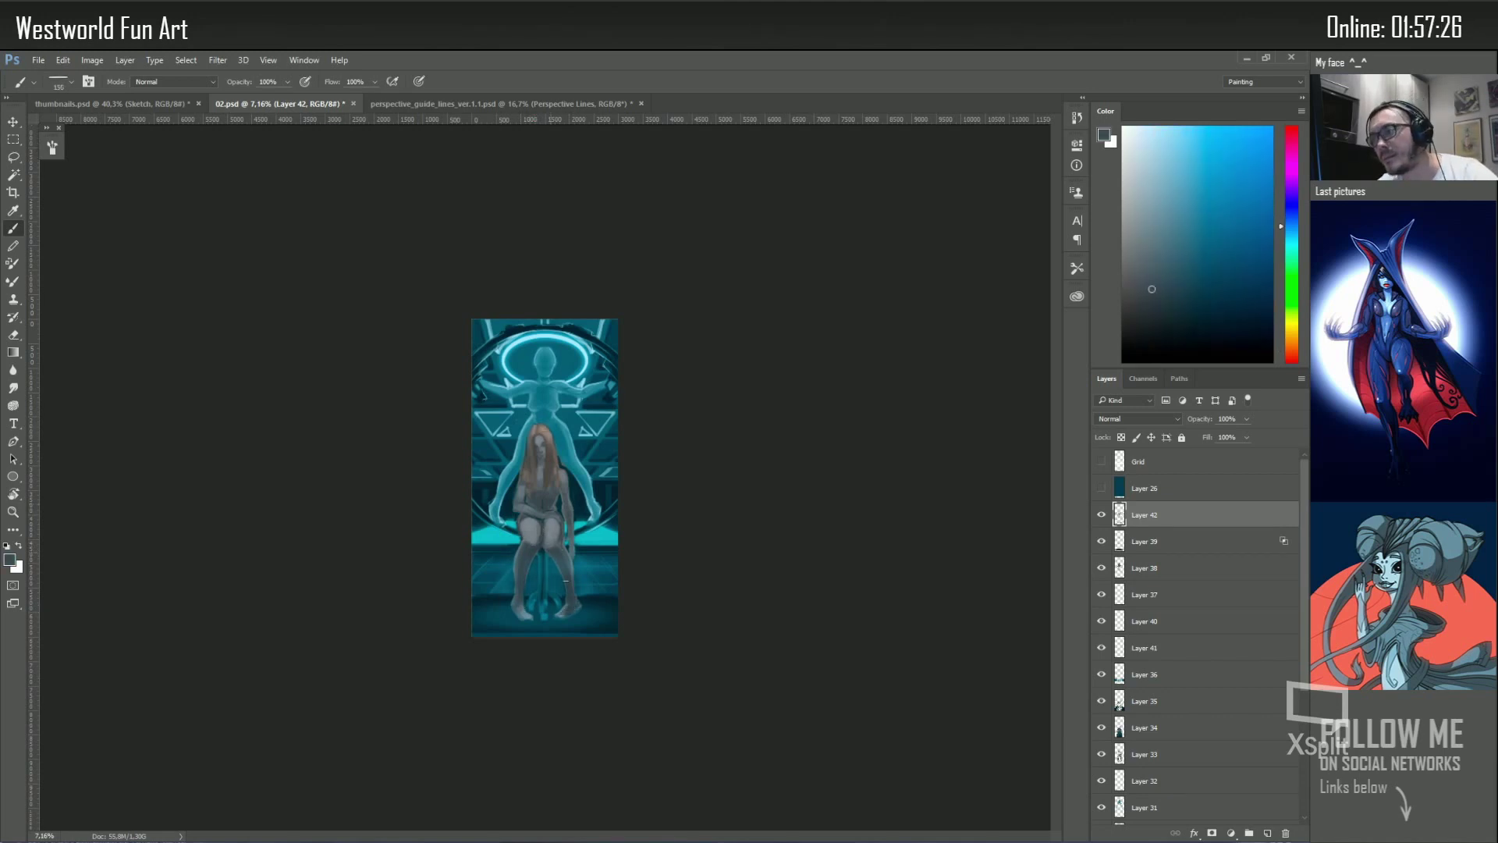
key(bracketleft)
alt+click(516, 550)
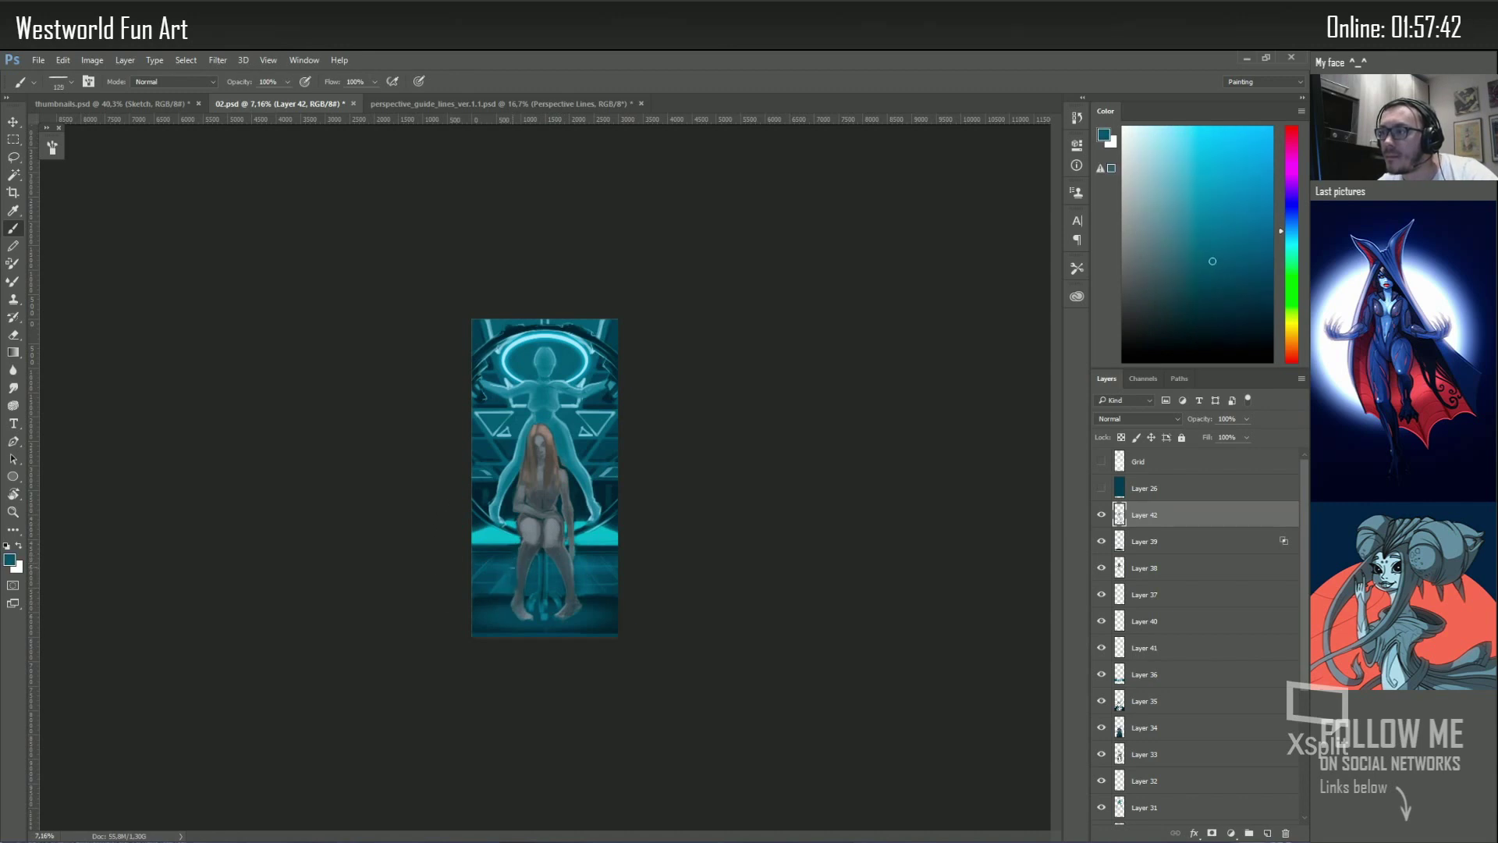
Choose a hard round brush, zoom in on the figures, and select the layers to group
right_click(510, 517)
double_click(558, 622)
alt+click(522, 543)
key(ctrl+plus)
key(ctrl+plus)
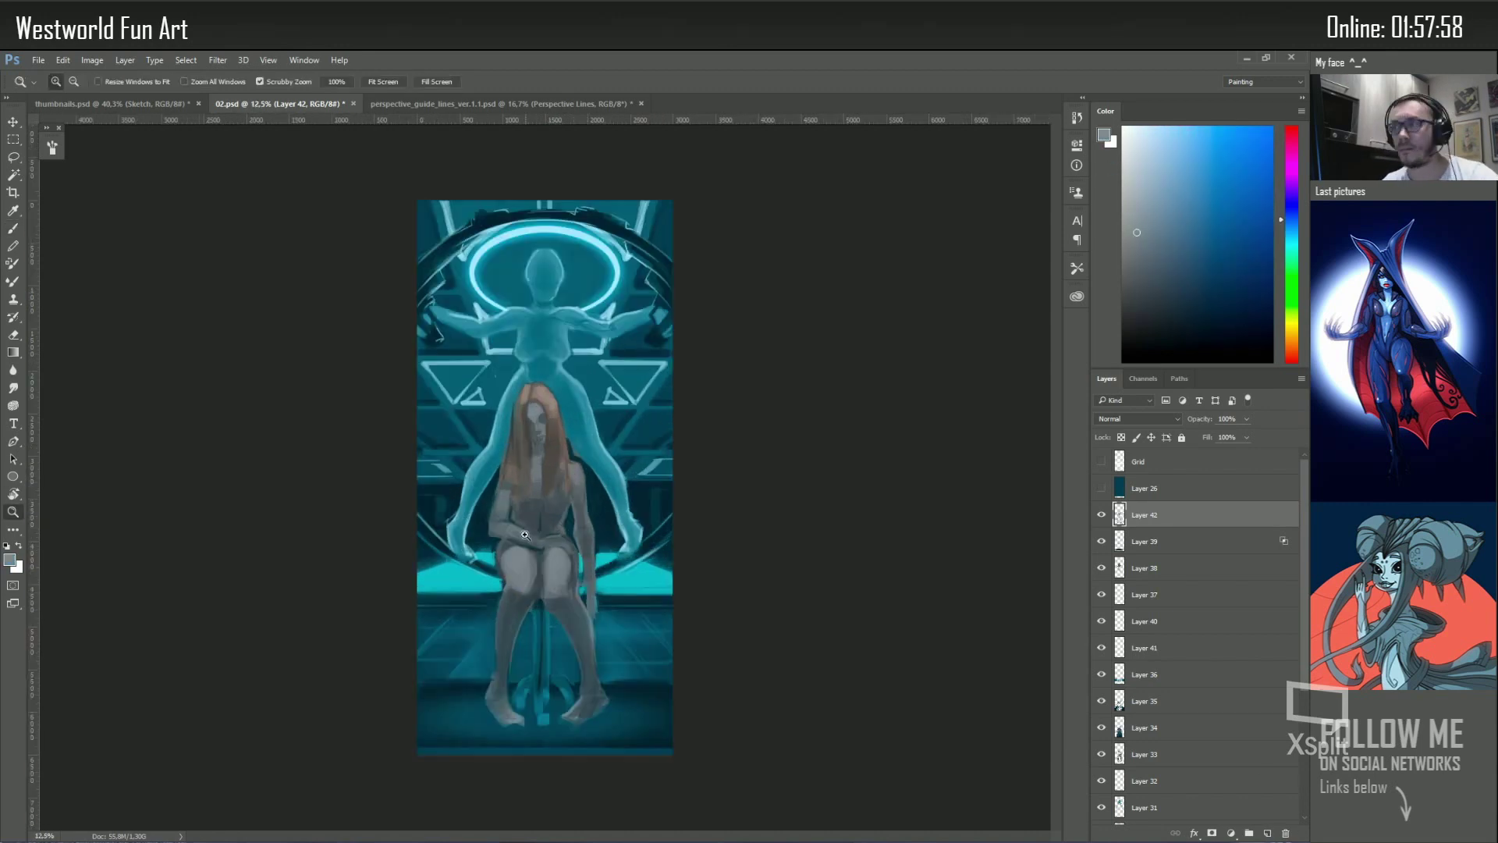
scroll(585, 451, down, 1)
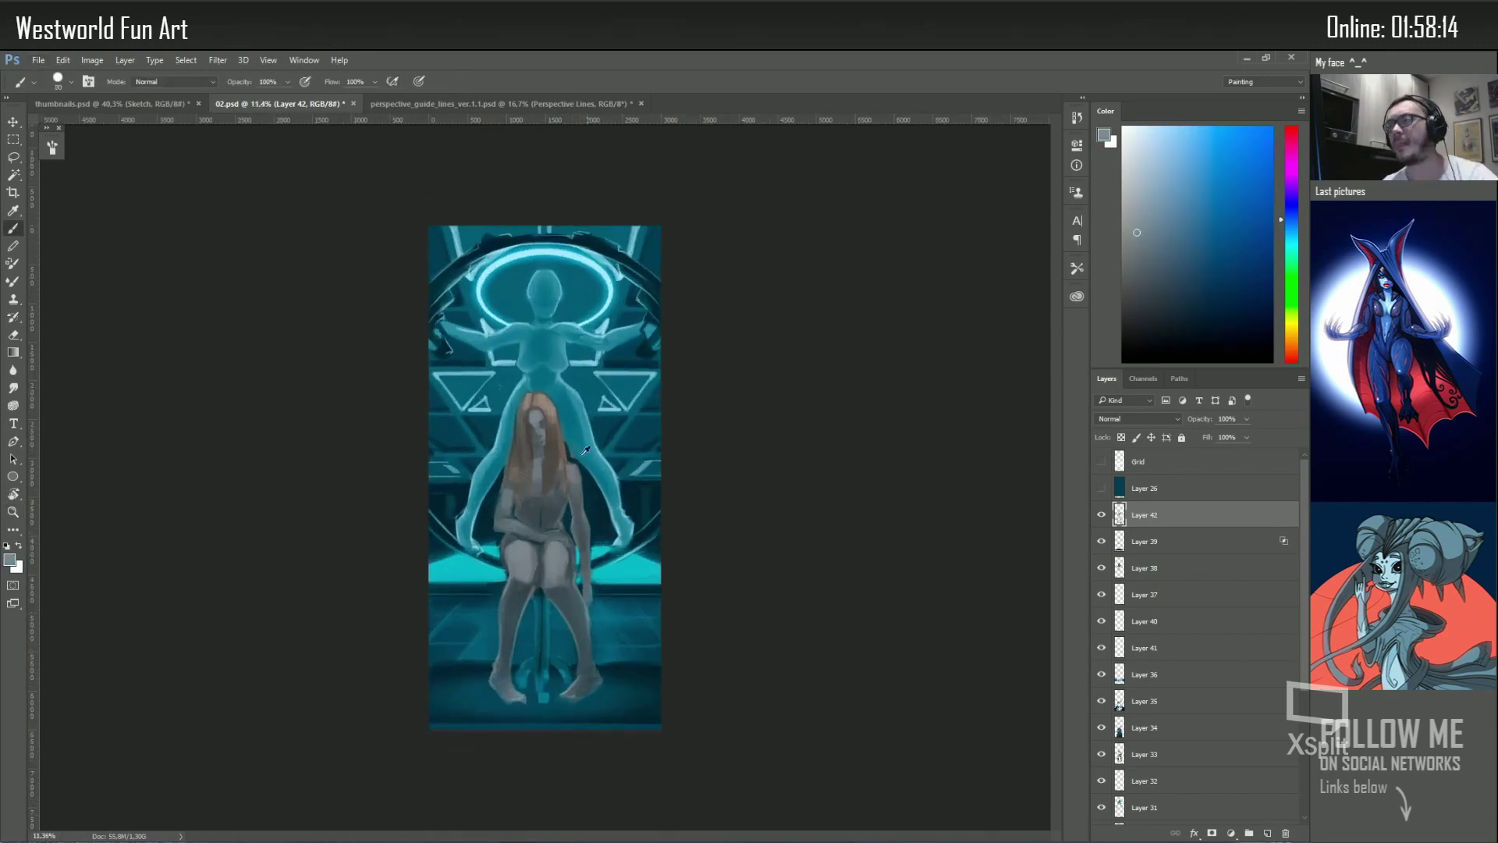
scroll(577, 459, up, 1)
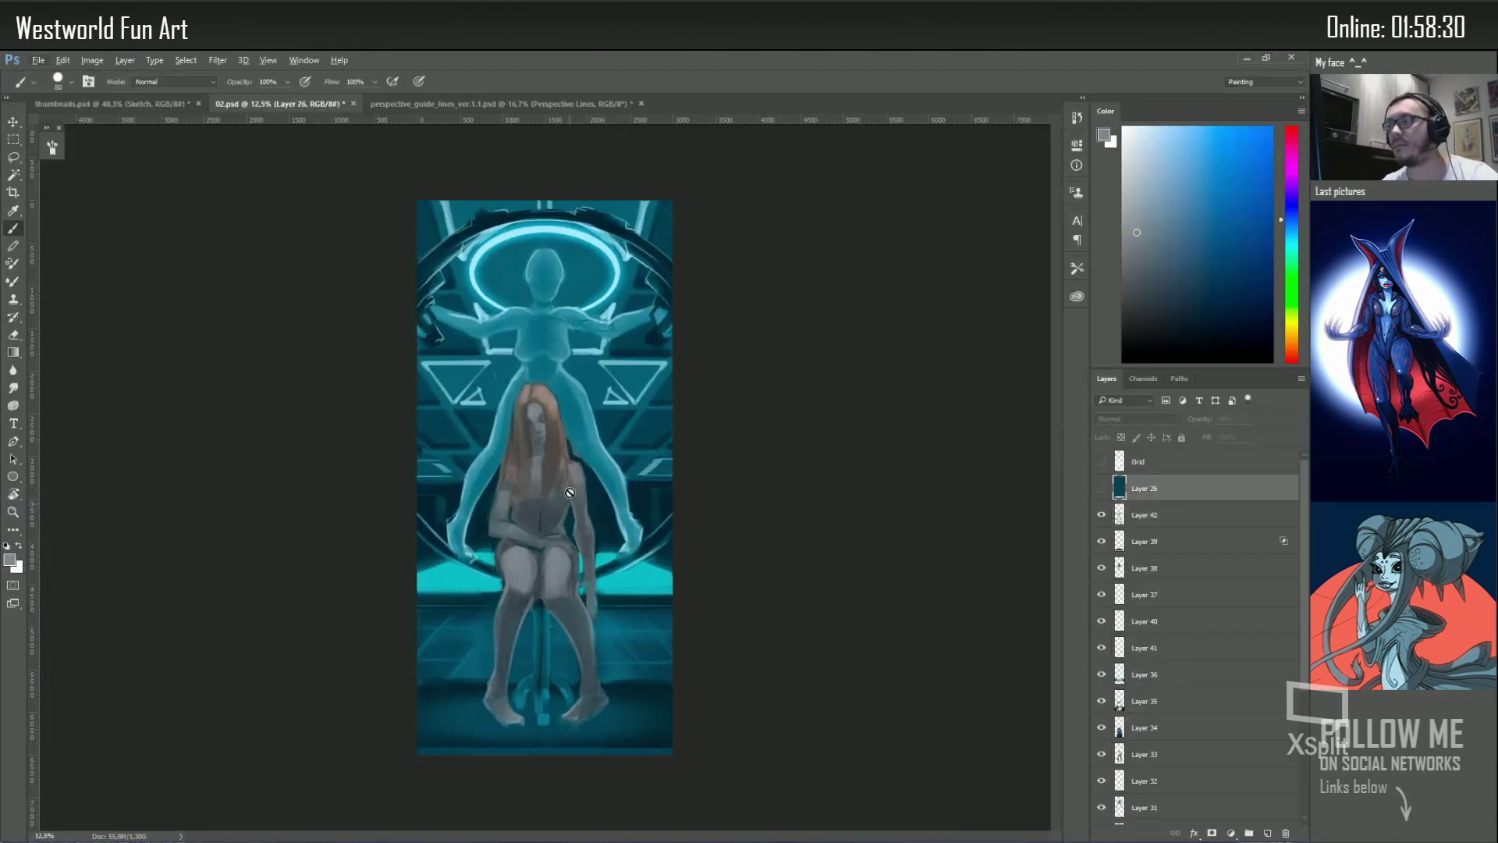
alt+click(573, 451)
Group the sketch layers as 'RougeSketch' and select Layer 43 inside it
key(ctrl+g)
double_click(1153, 509)
text(RougeSketch)
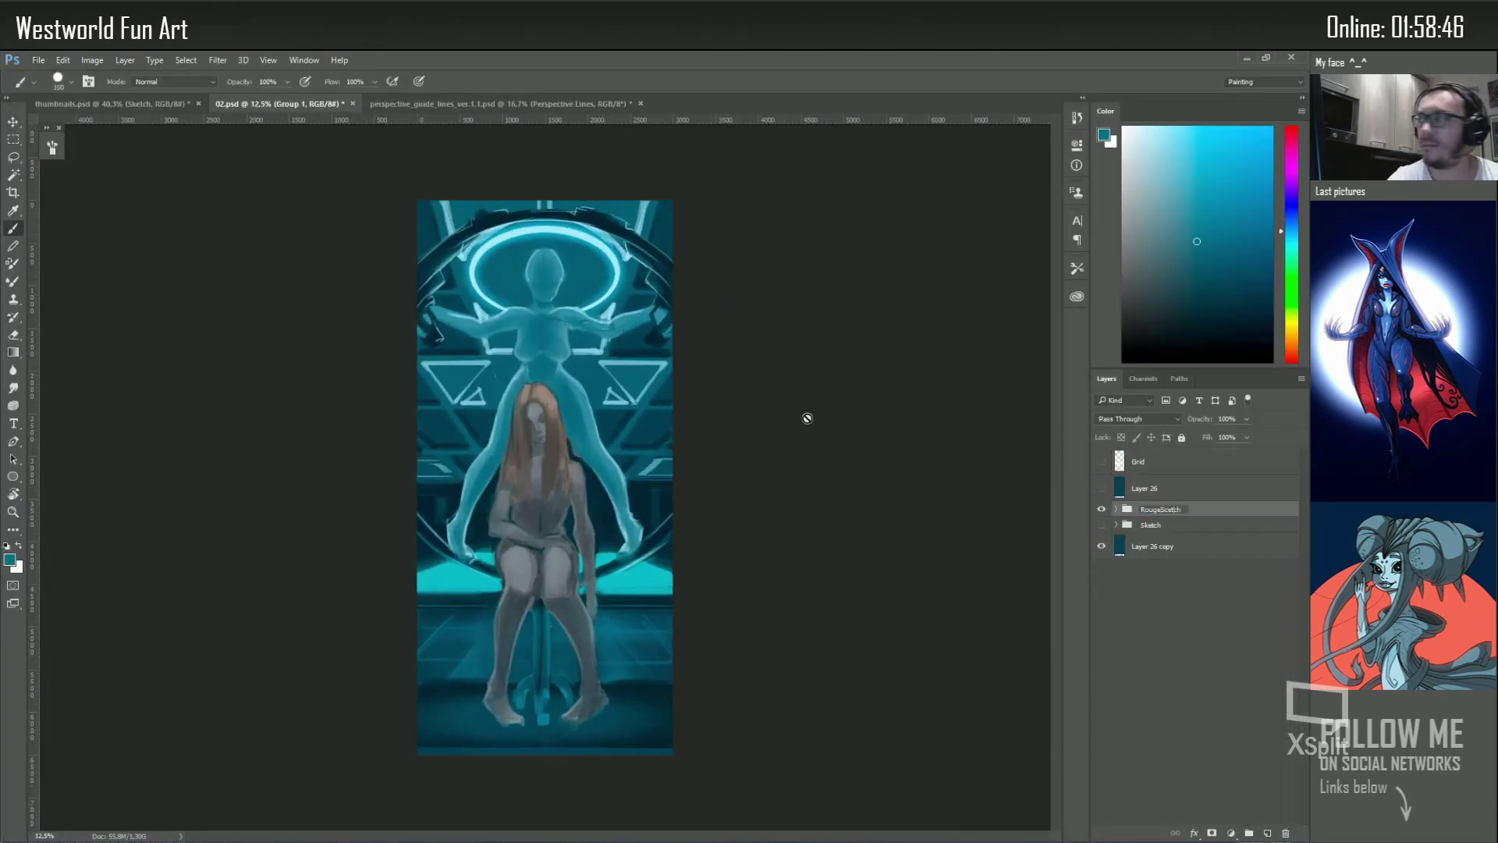
key(Return)
ctrl+click(547, 718)
key(ctrl+t)
ctrl+click(530, 618)
alt+click(531, 618)
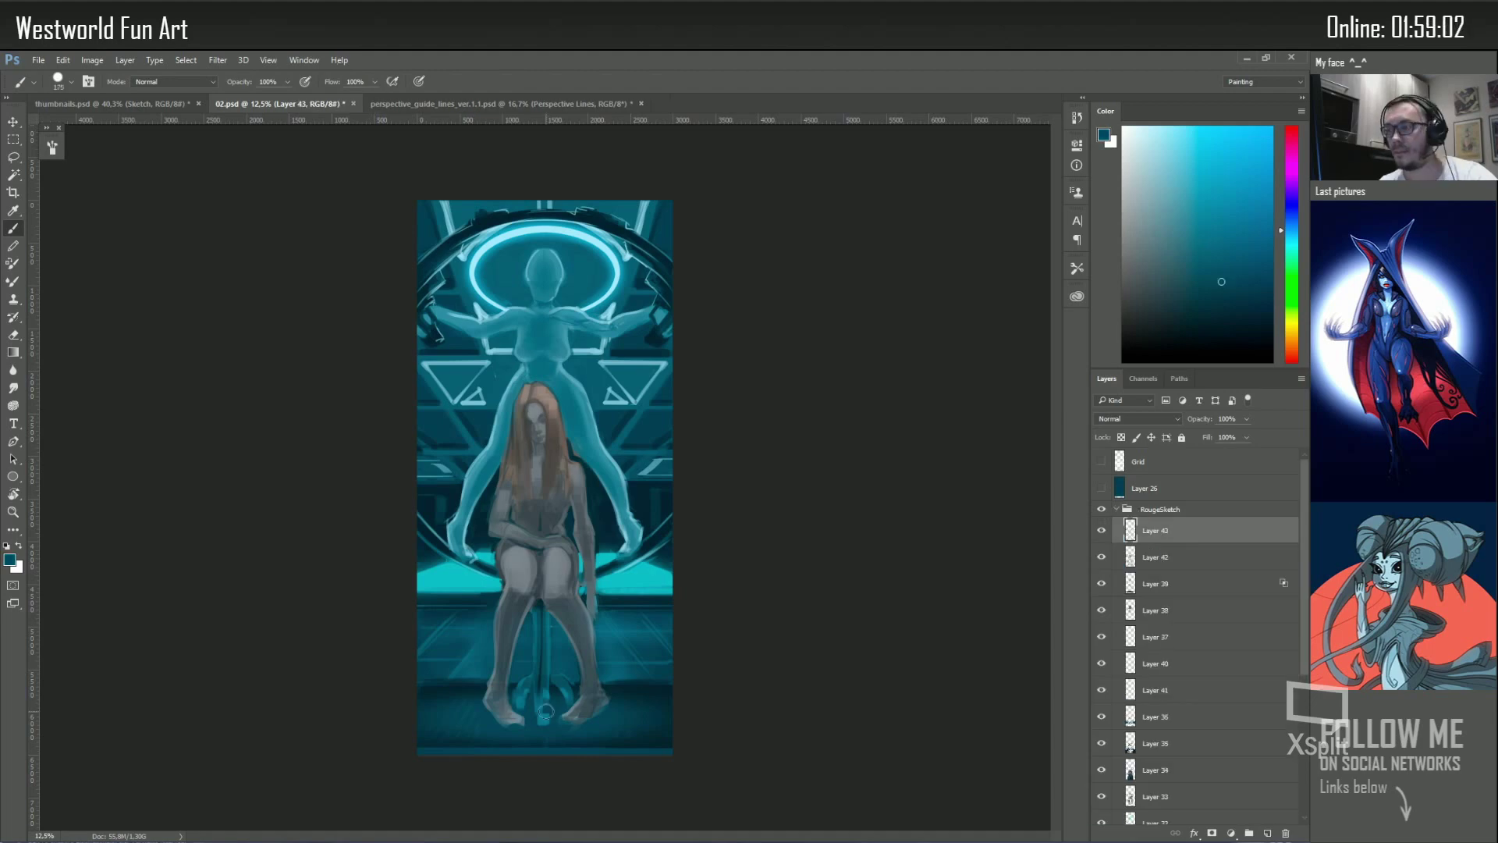
Paint light strands into the orange hair with sampled hair tones, shrinking the brush to 35
alt+click(577, 475)
alt+click(557, 431)
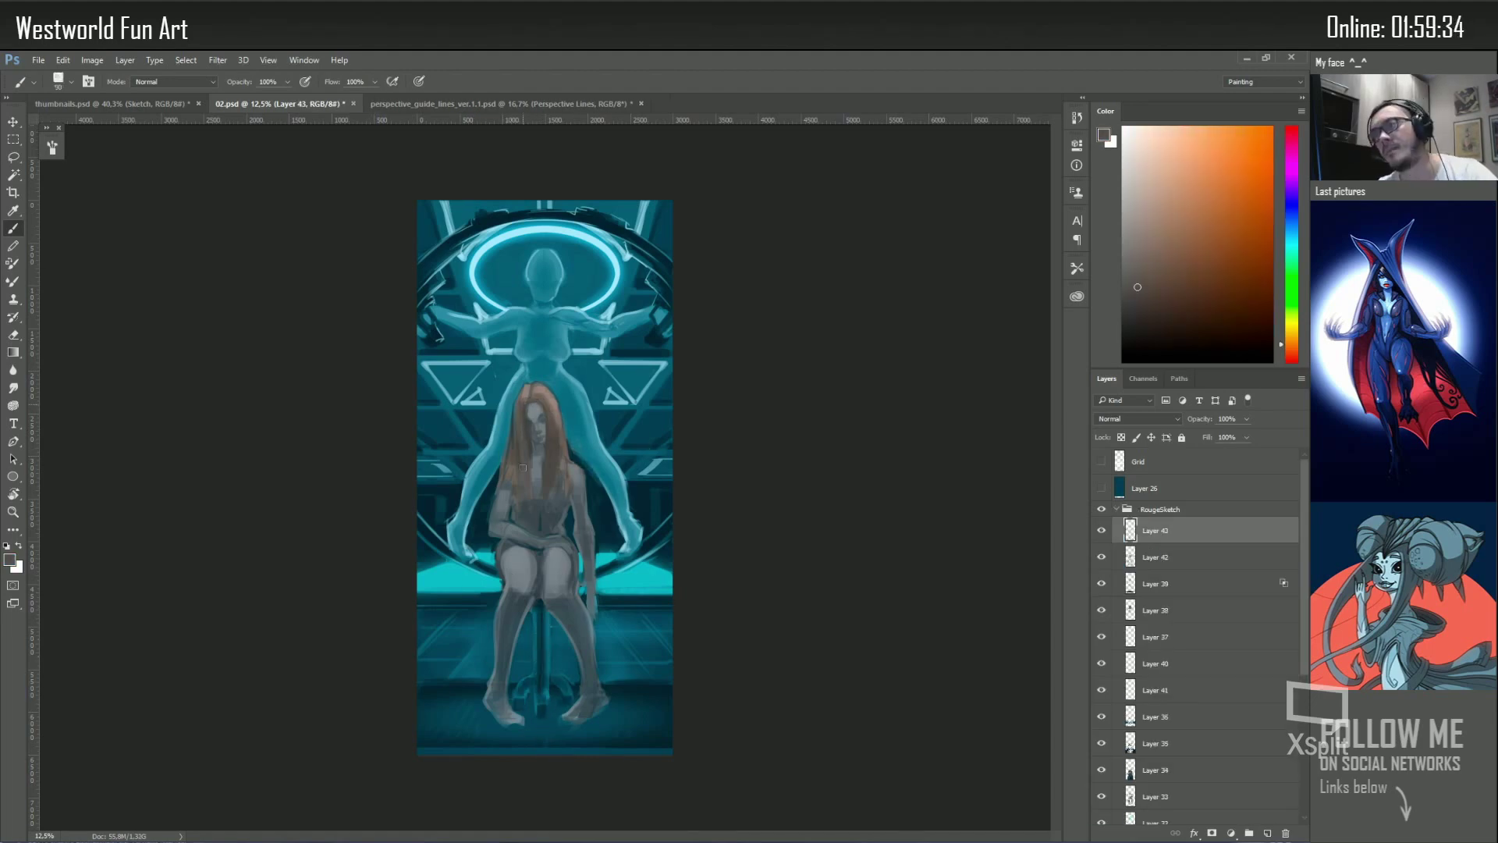
key(bracketleft)
key(bracketleft)
key(bracketleft)
alt+click(524, 425)
mouse_move(524, 430)
mouse_down()
mouse_move(528, 398)
mouse_move(509, 465)
mouse_up()
key(bracketleft)
key(bracketleft)
alt+click(537, 441)
alt+click(544, 386)
key(bracketleft)
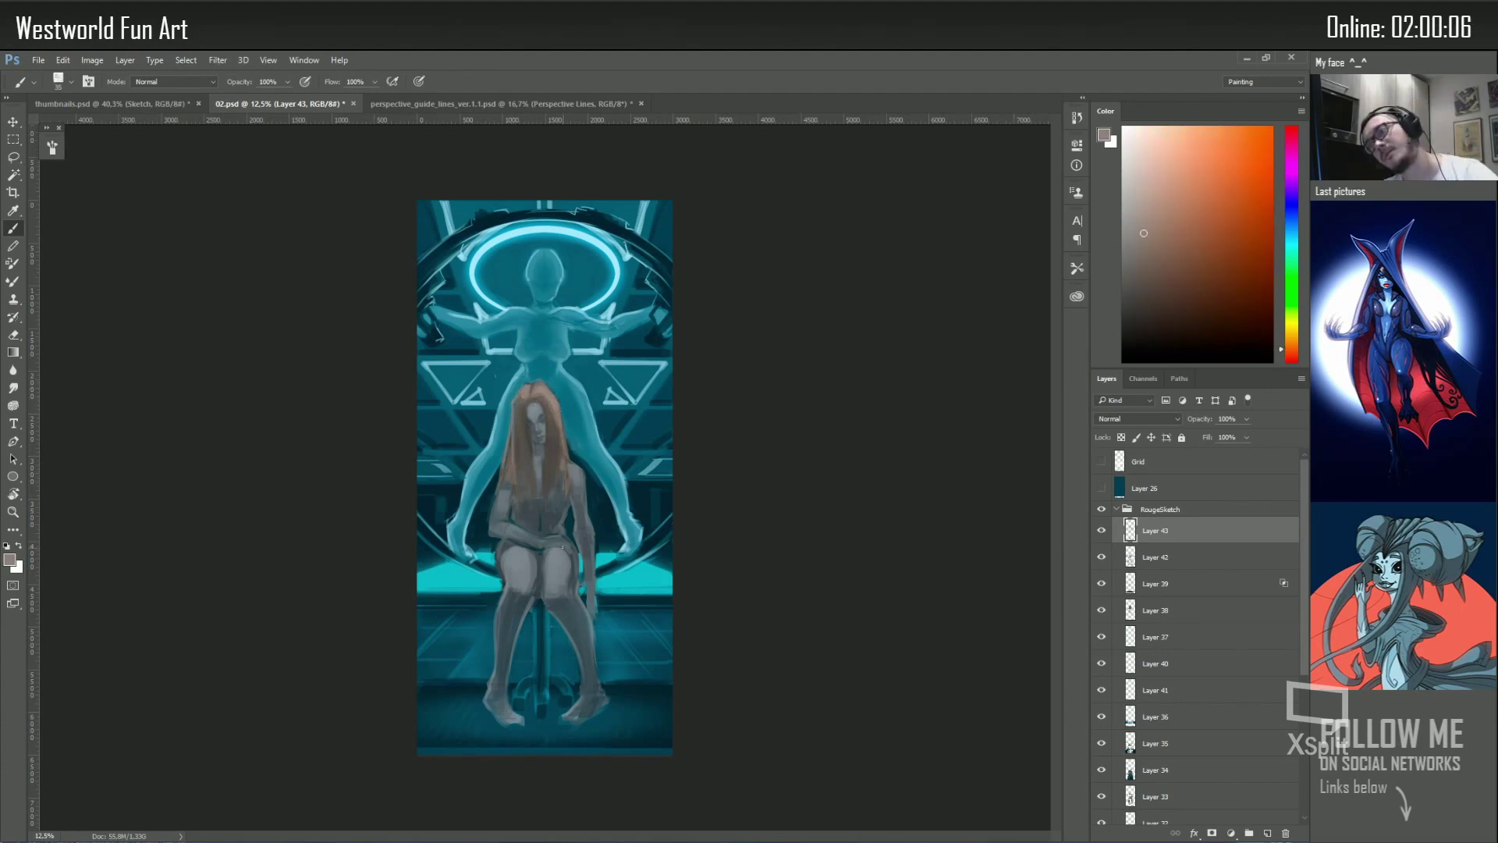
scroll(505, 462, down, 1)
Save the painting as Sketch.psd
key(ctrl+shift+s)
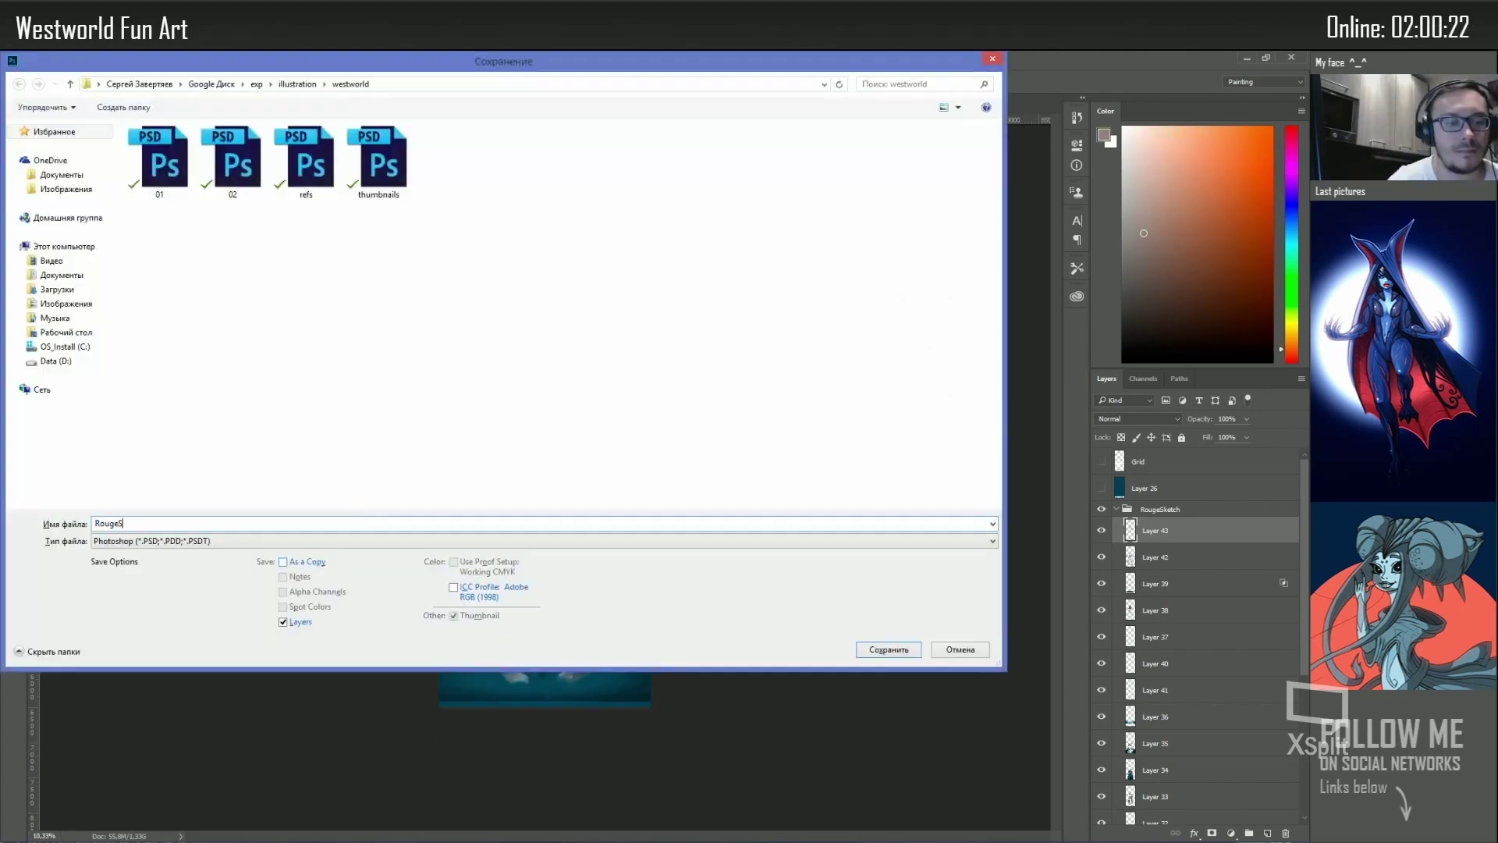
text(02)
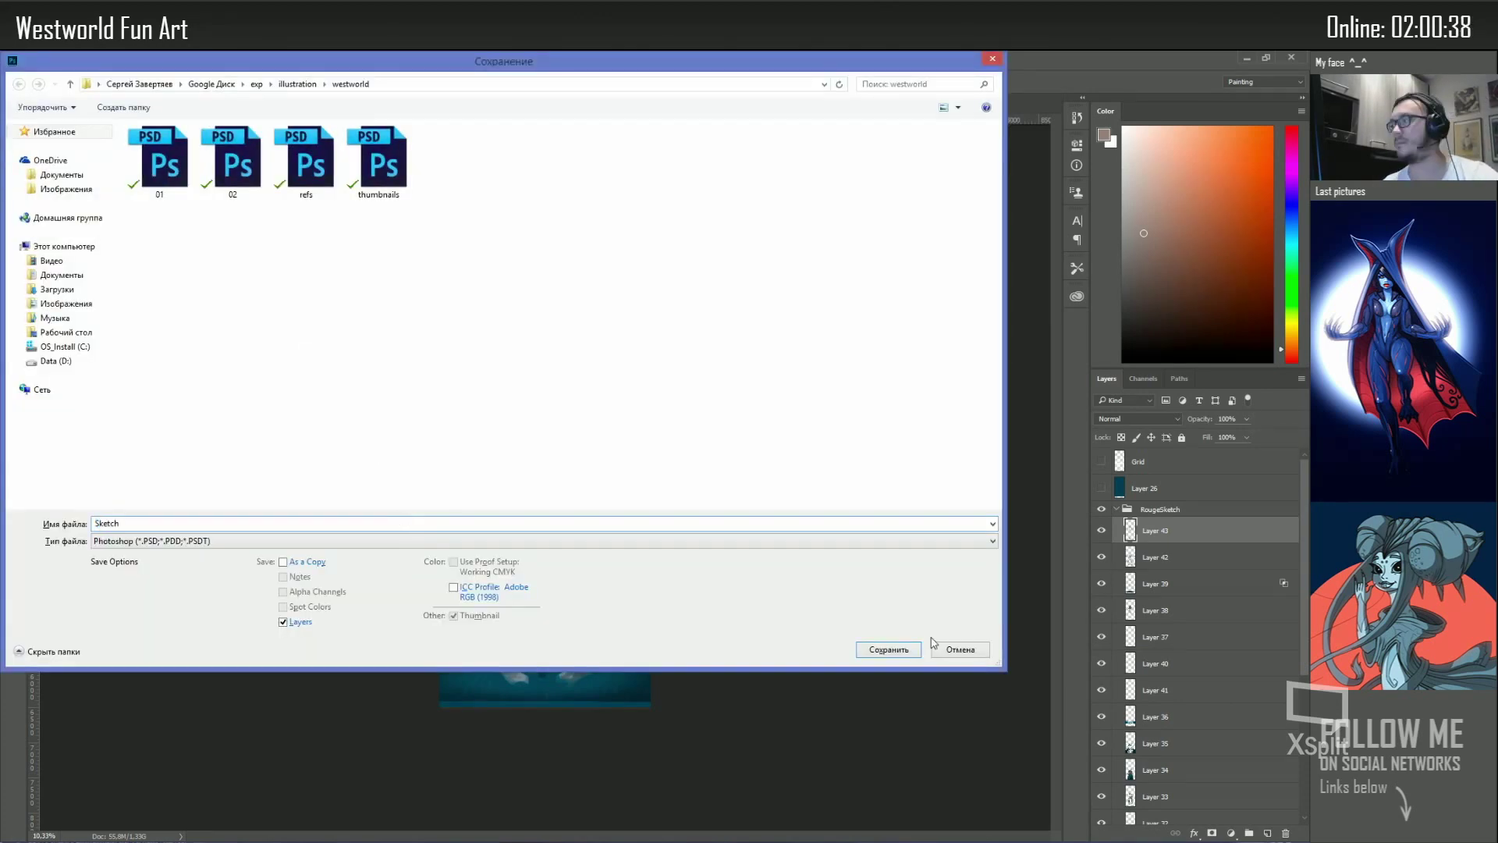
key(Return)
click(1117, 511)
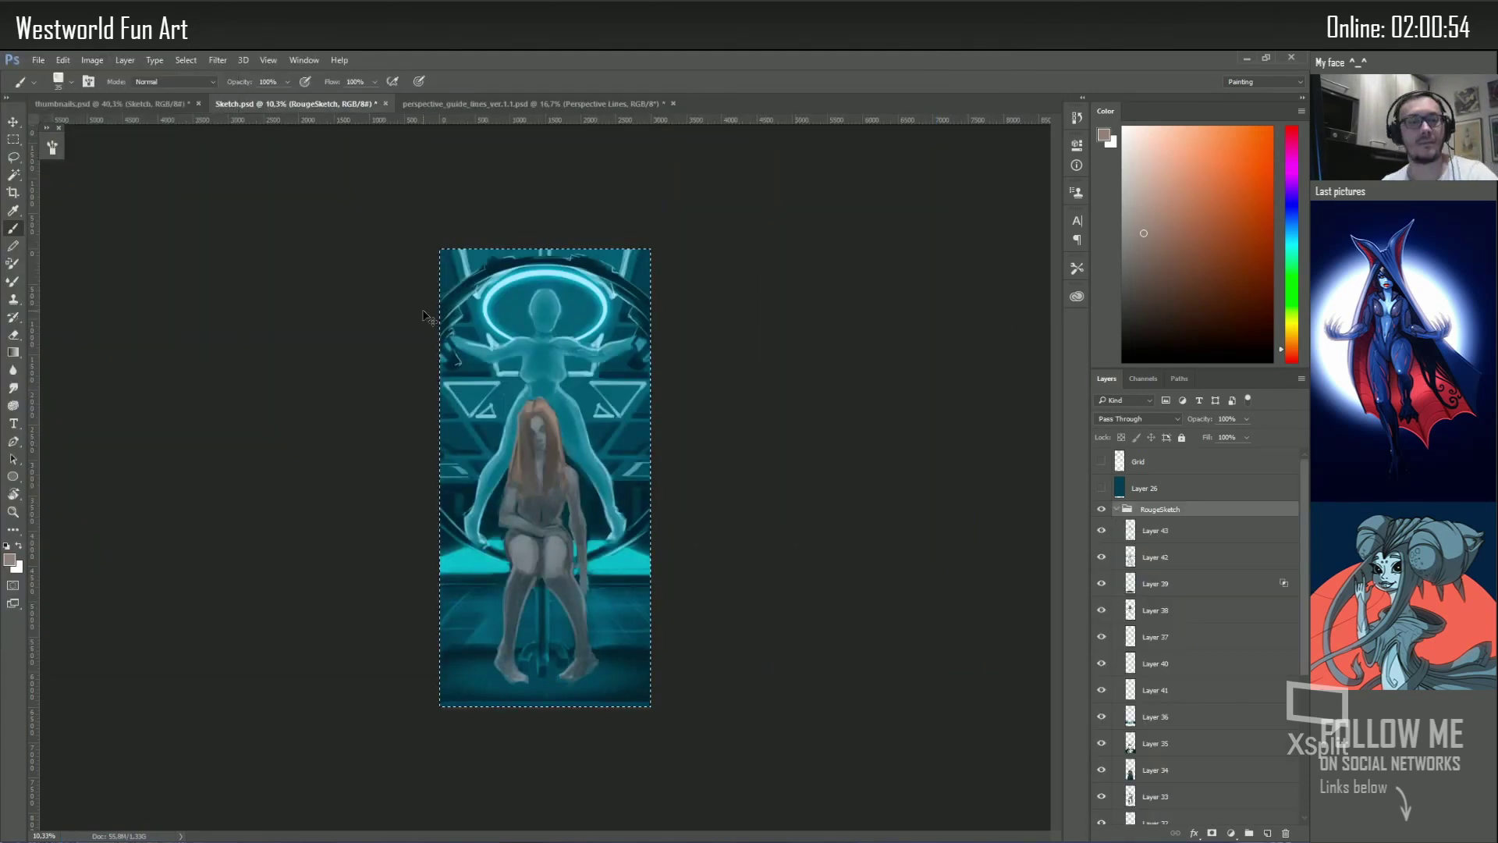
Paste the artwork into a new Untitled-1 document and select its Background layer
key(ctrl+n)
key(Return)
key(ctrl+v)
key(m)
drag(417, 726, 740, 761)
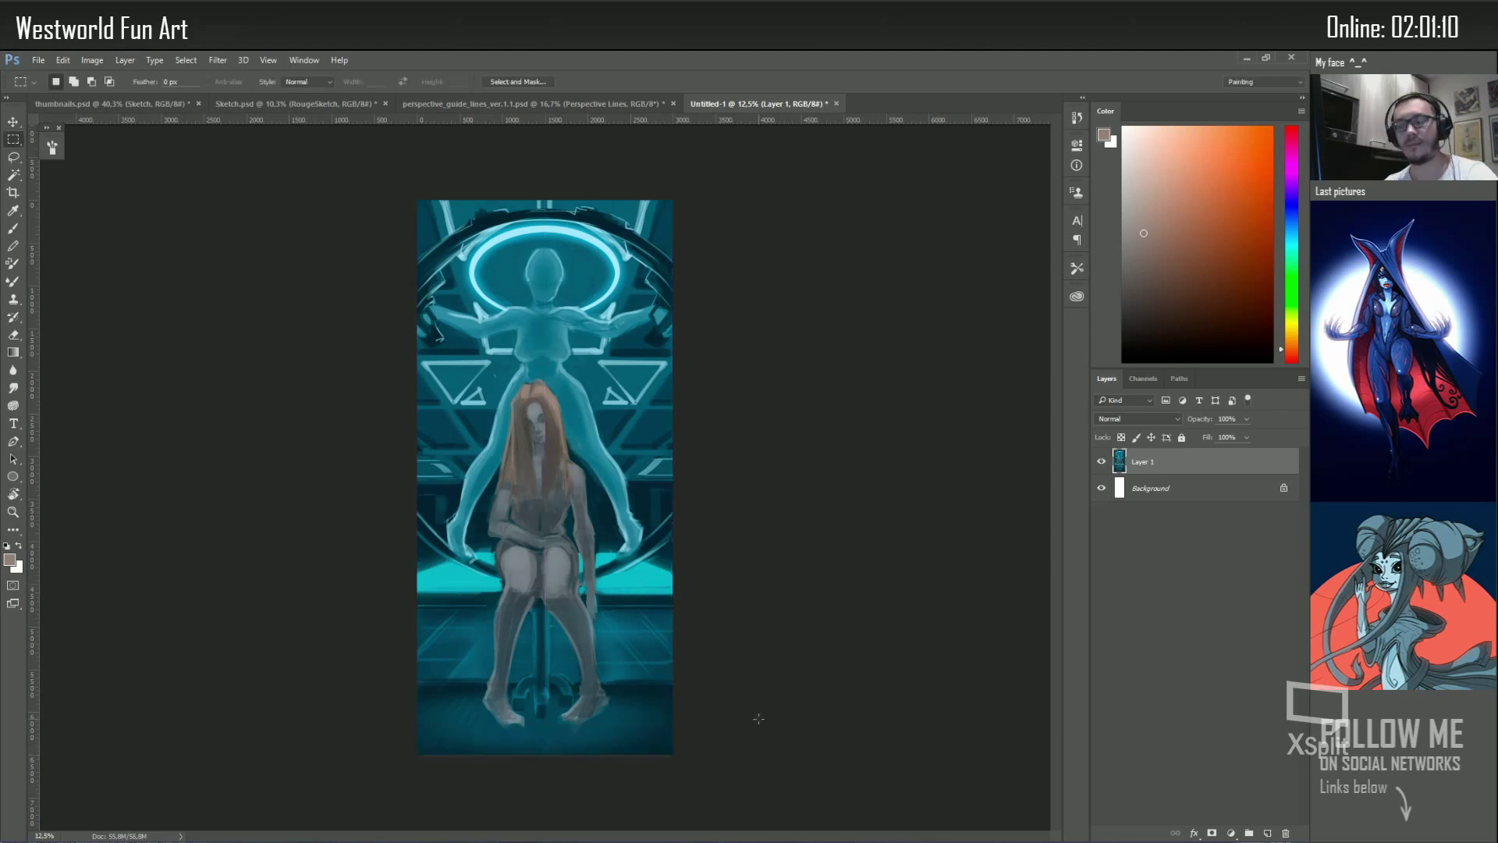
click(1151, 487)
Widen the canvas to 3200 pixels with a black extension
click(92, 60)
click(125, 171)
text(3200)
key(Return)
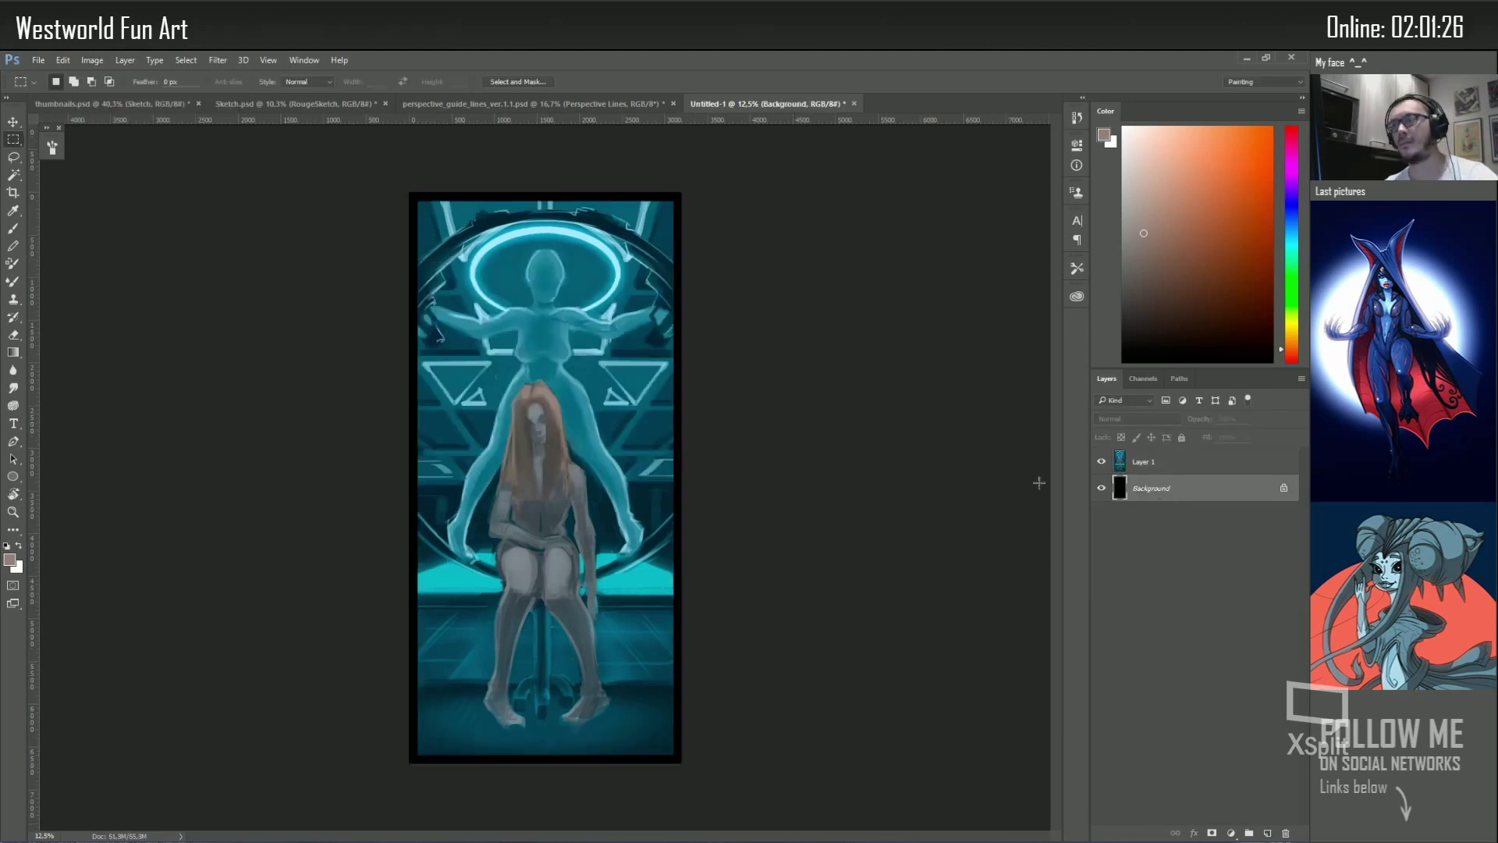
Add a clipped Overlay gradient layer at 70% opacity and open Save for Web
click(1143, 461)
click(1267, 833)
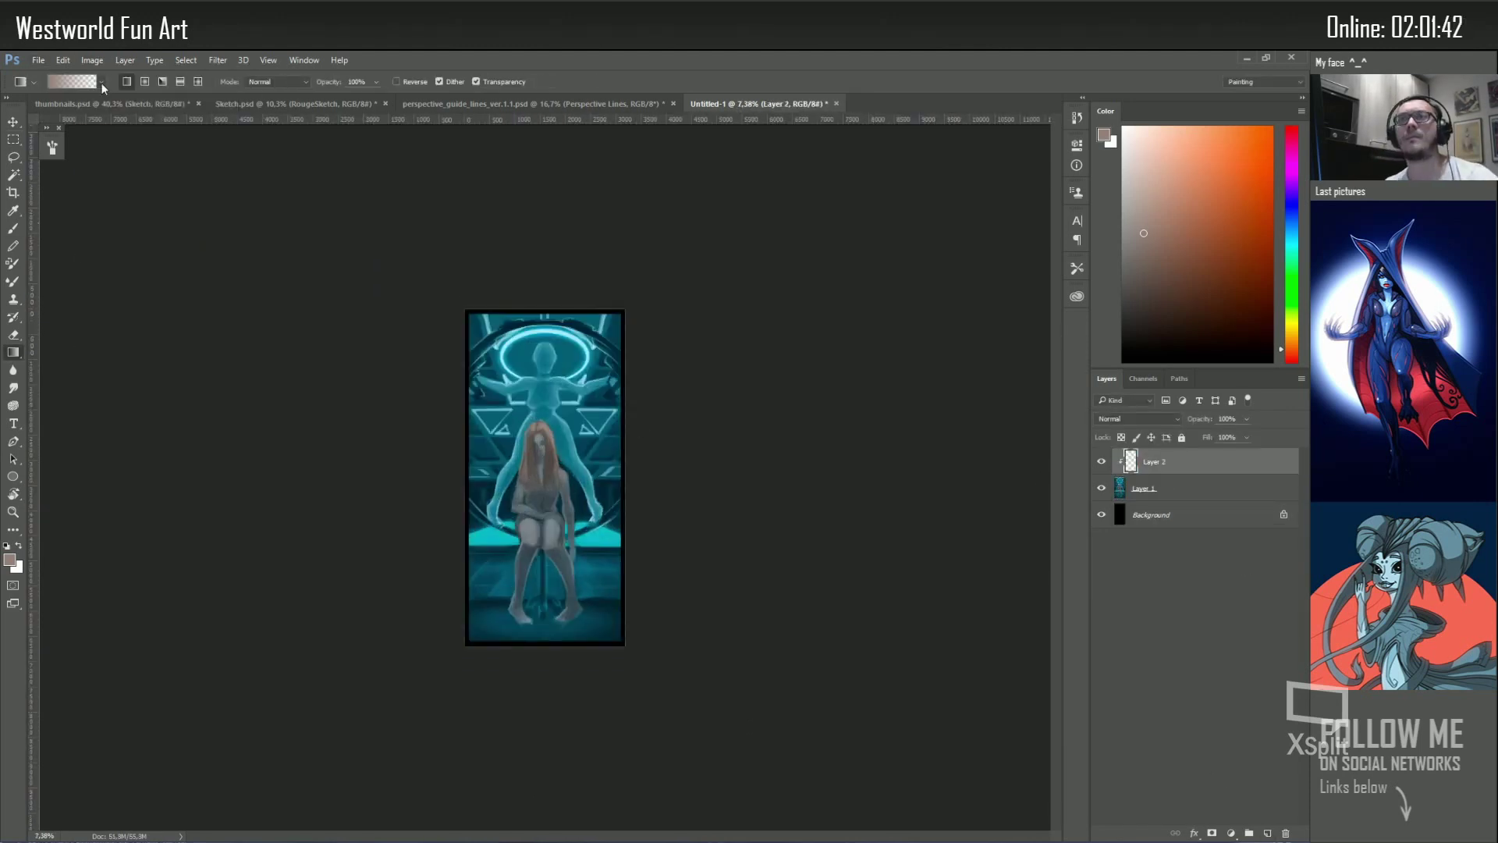
key(g)
key(d)
click(1137, 420)
click(1124, 528)
mouse_move(545, 328)
mouse_down()
mouse_move(545, 624)
mouse_move(545, 609)
mouse_up()
key(v)
key(7)
click(14, 512)
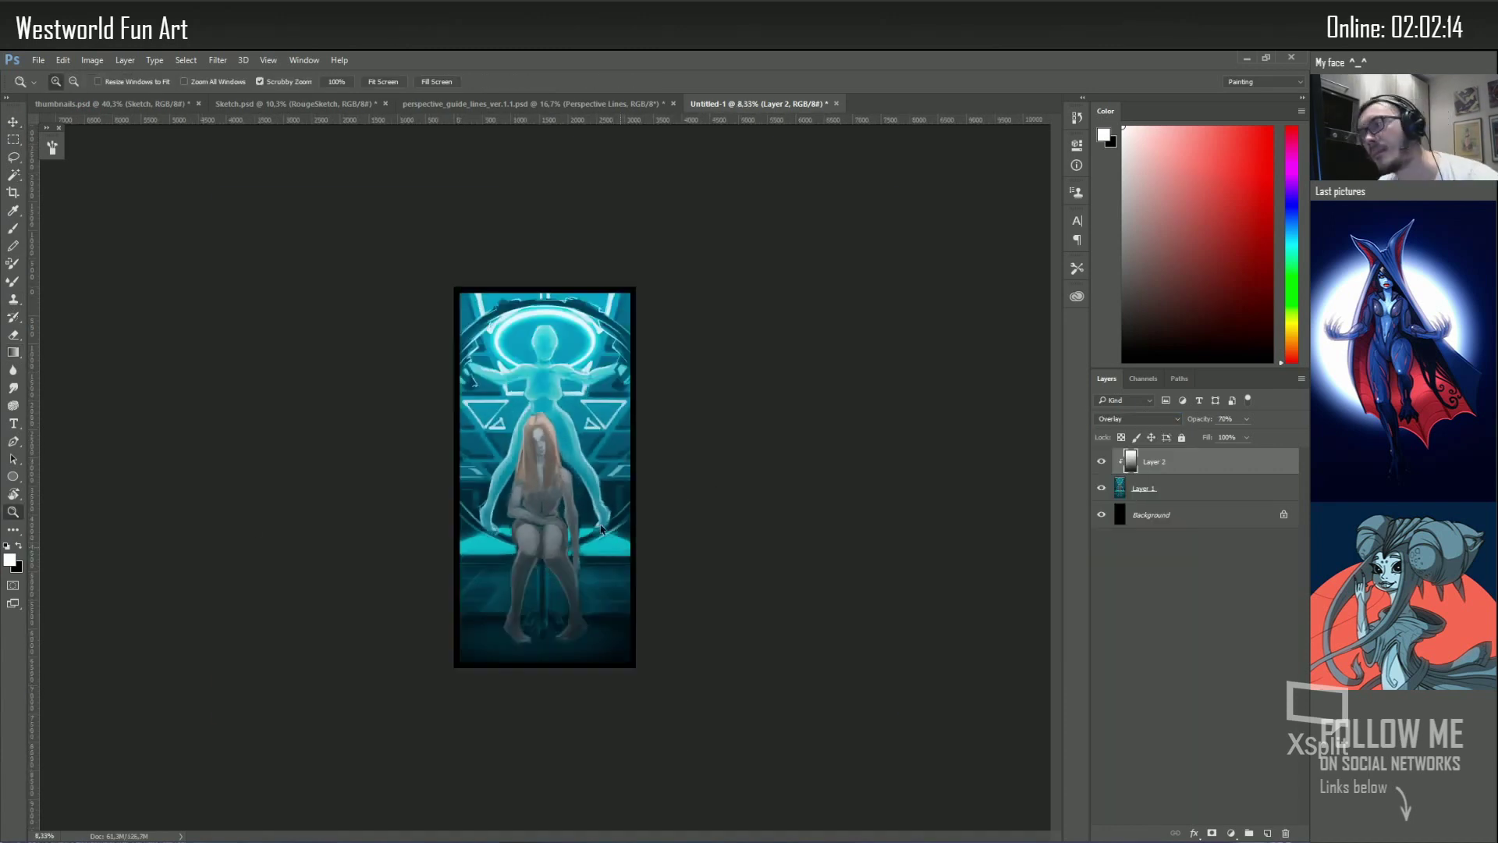
key(ctrl+alt+shift+s)
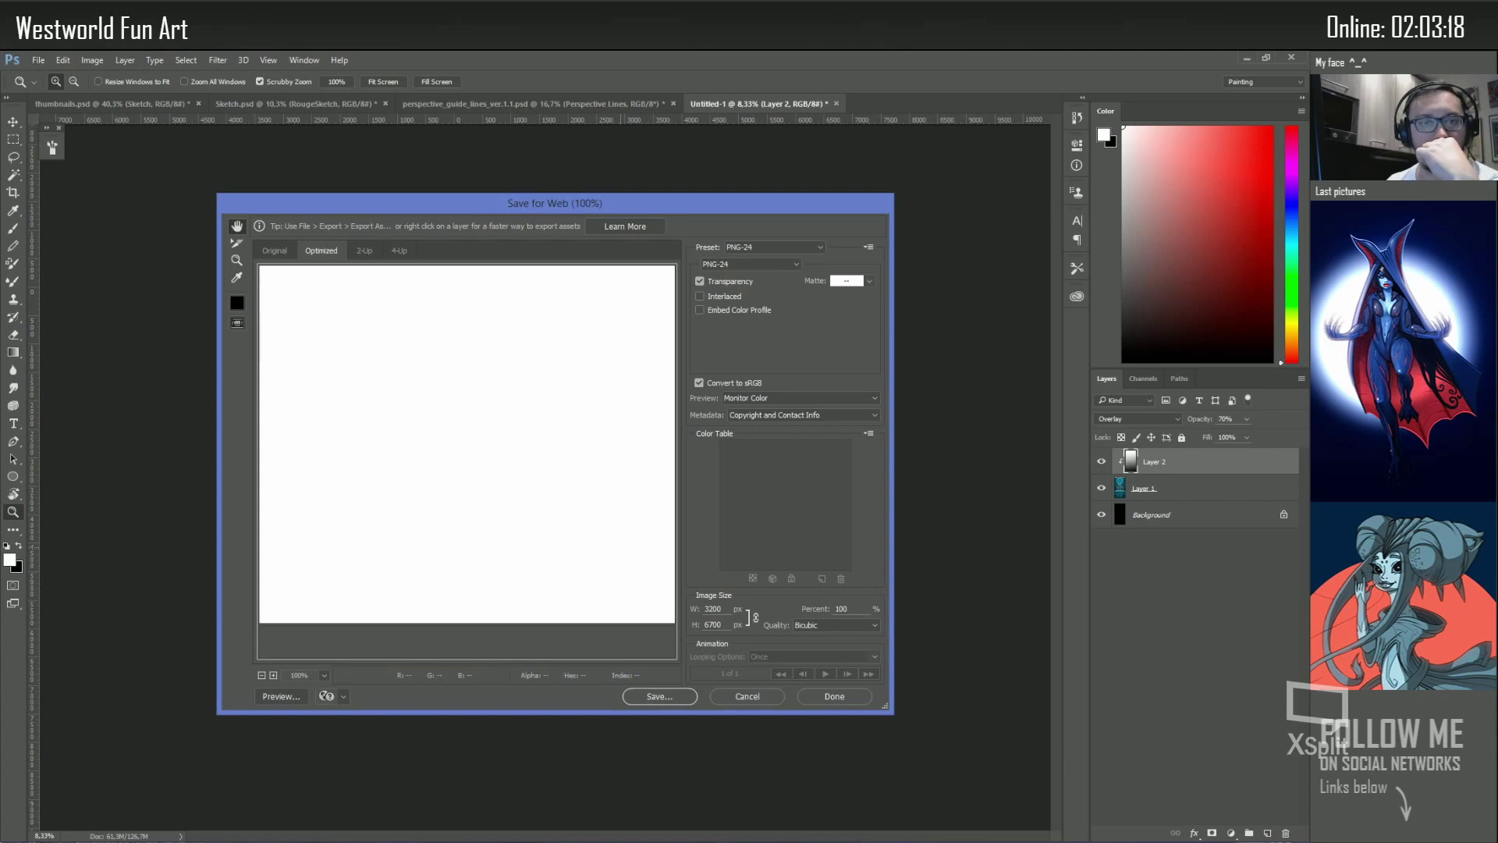
Set a 400 brush at 20% opacity, toggle the overlay layer and preview the export again
key(b)
right_click(552, 524)
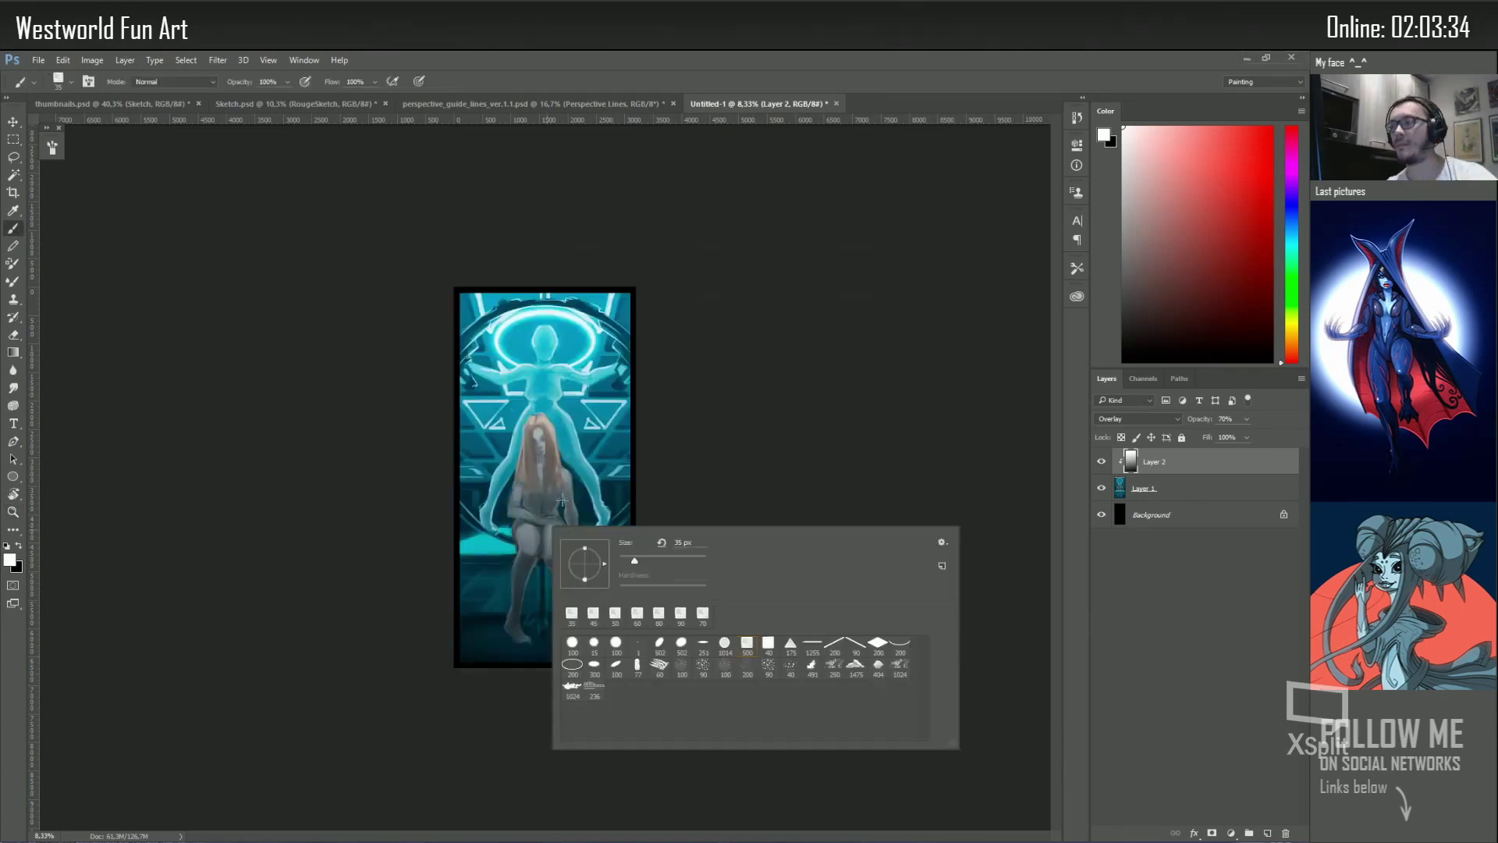
key(Escape)
key(2)
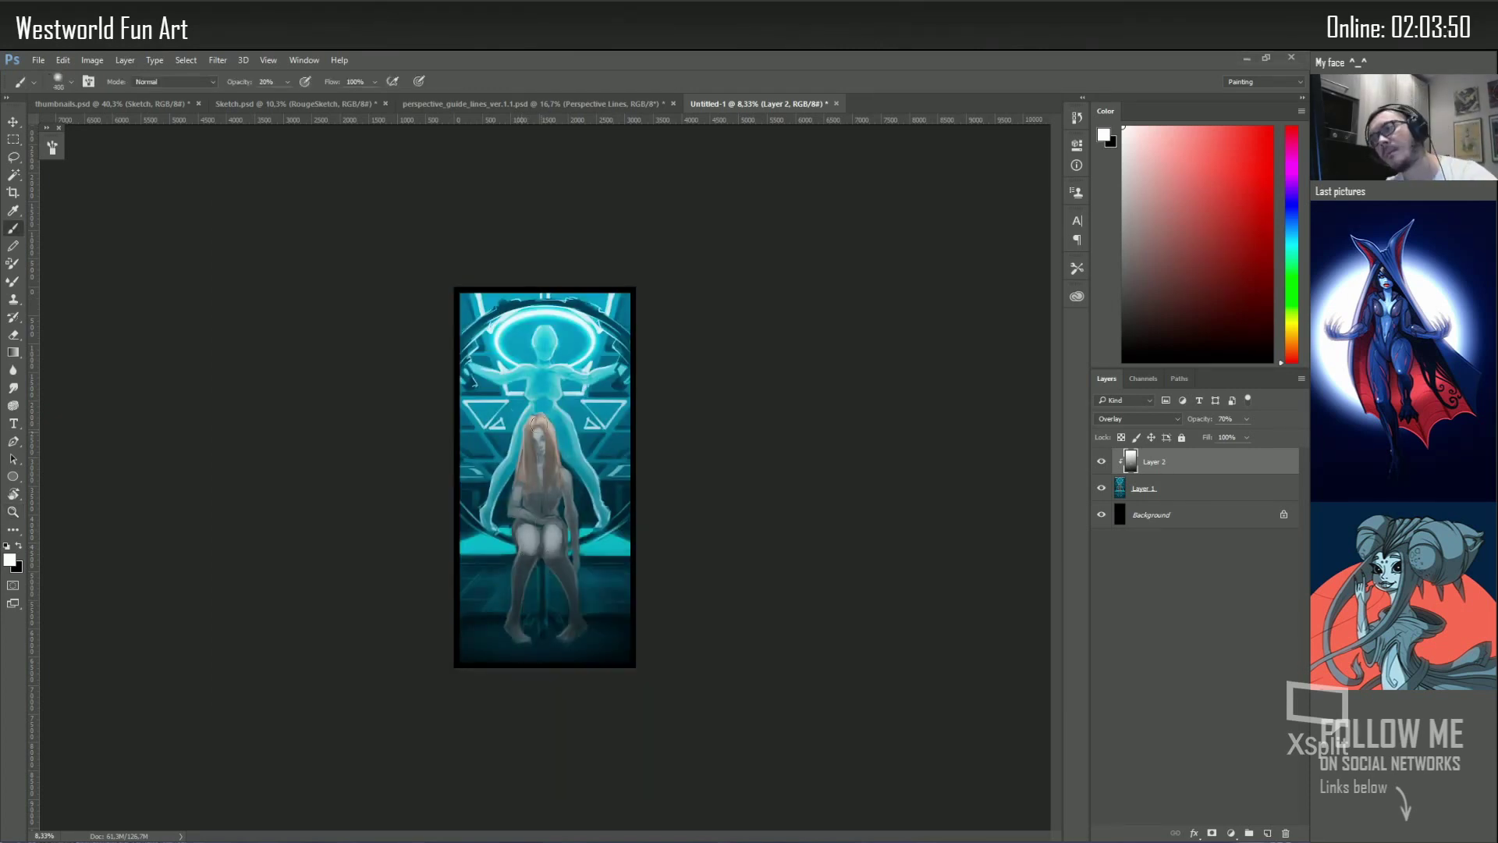
click(1102, 462)
key(ctrl+alt+shift+s)
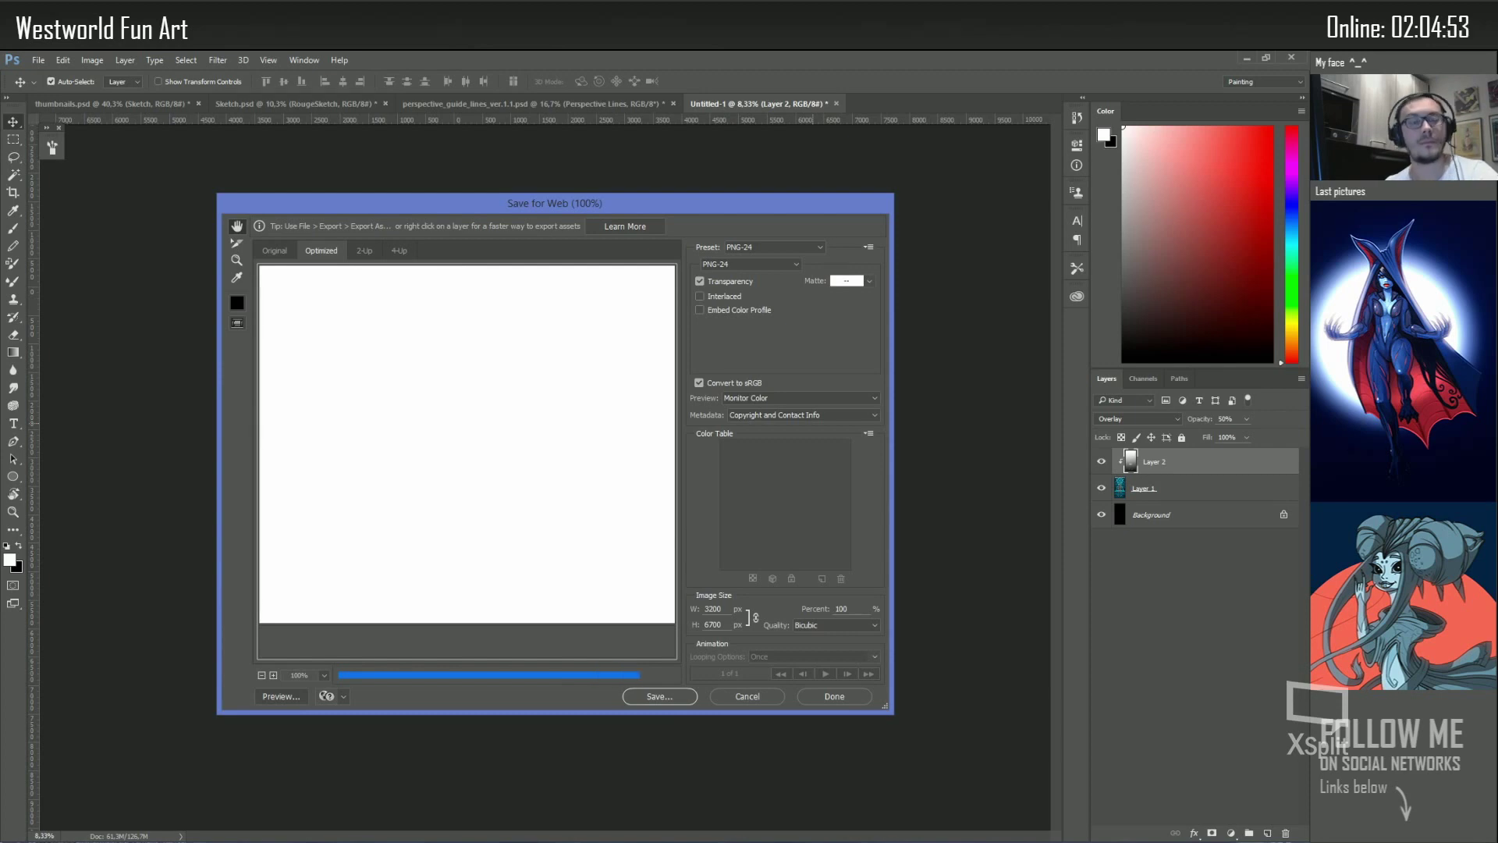
key(Escape)
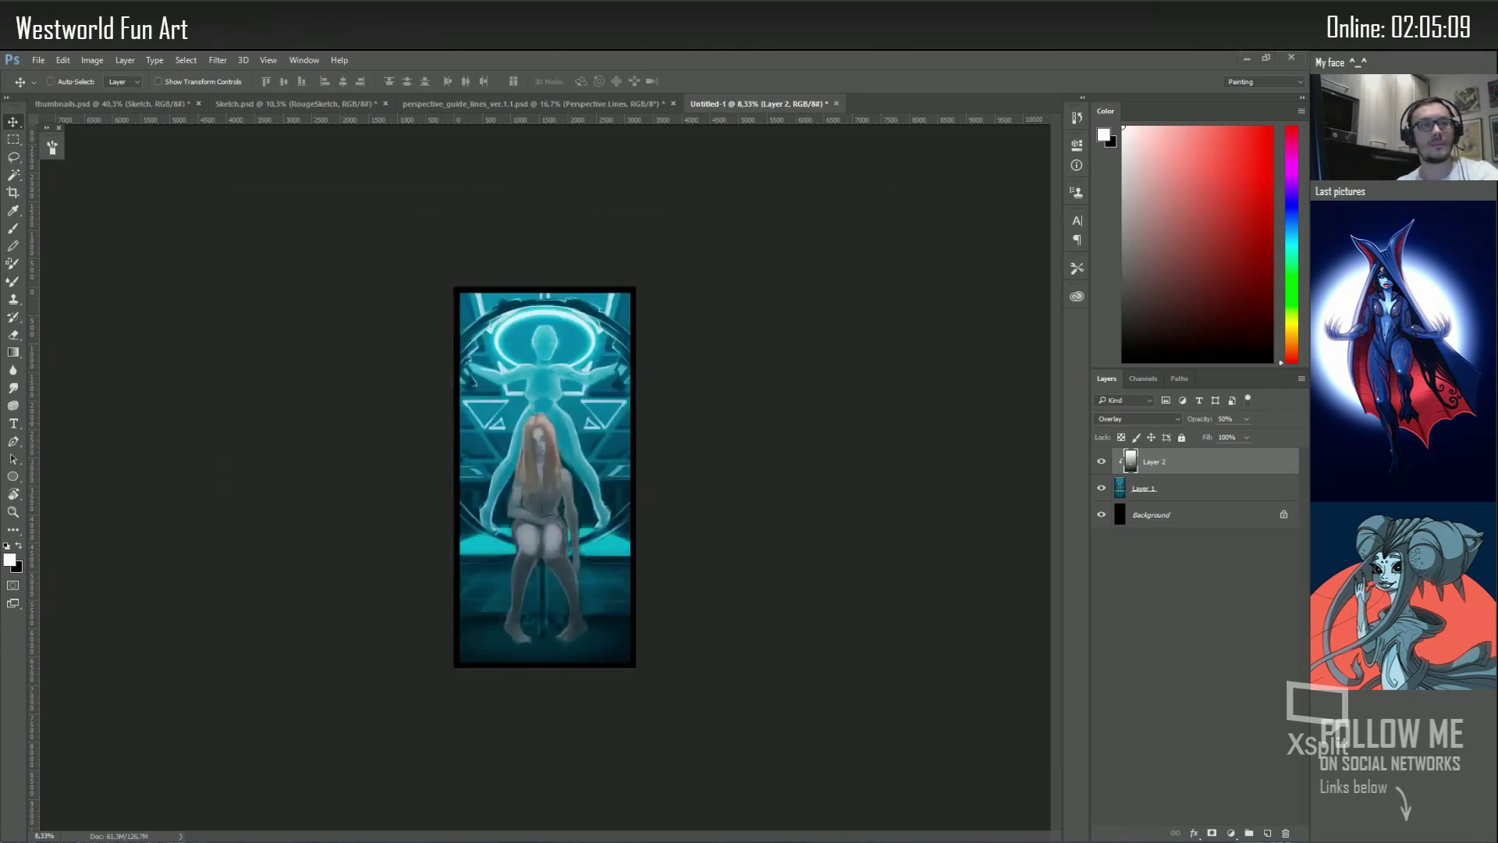
Resize and flatten the image, export it as PNG 'Sketch' in westworld, and close Untitled-1
click(125, 60)
key(ctrl+alt+i)
key(Return)
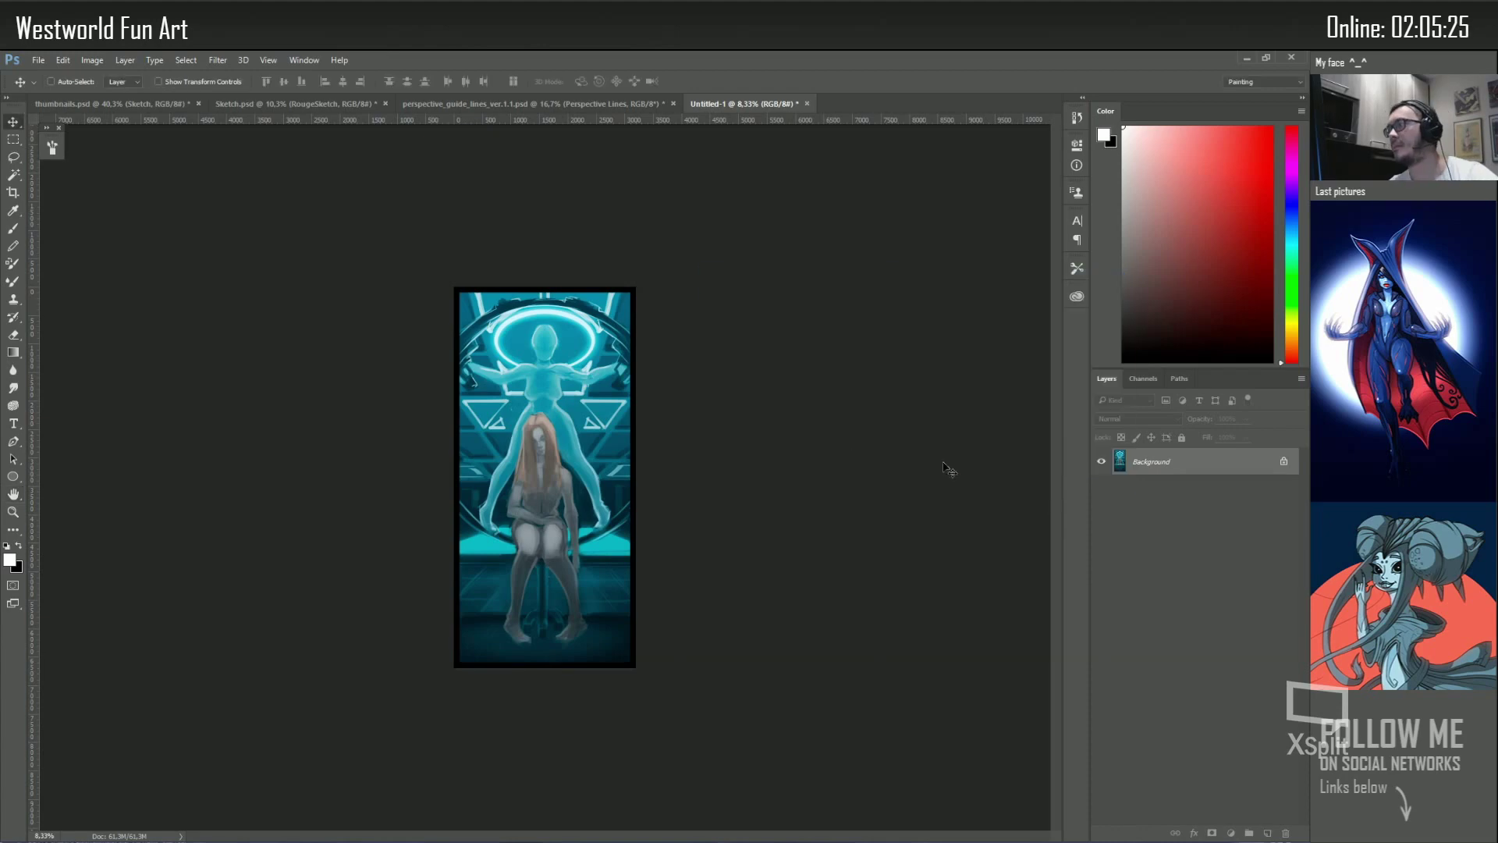
key(ctrl+alt+shift+s)
click(659, 696)
double_click(334, 344)
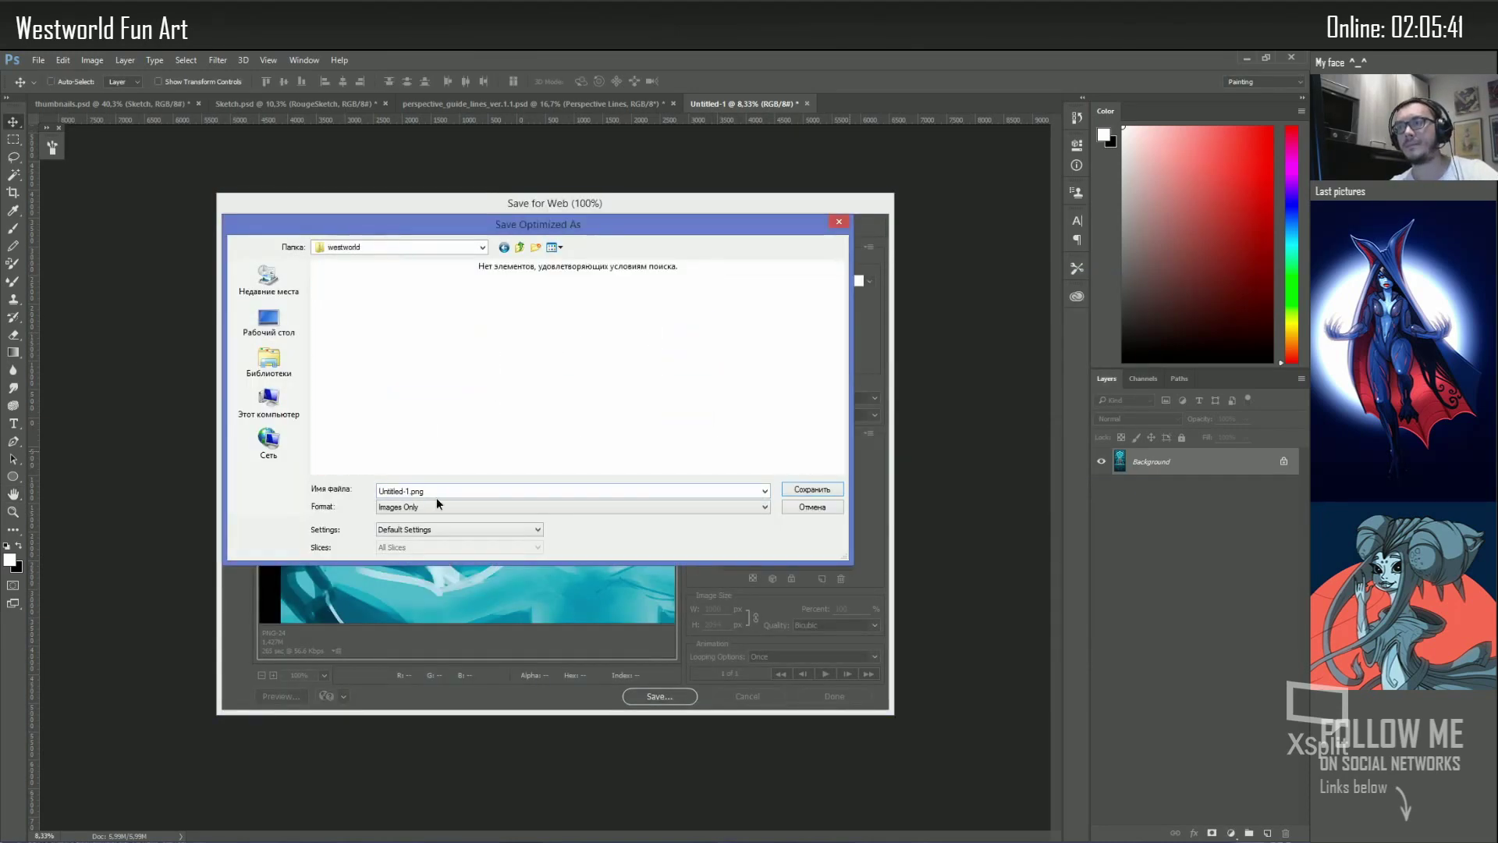
text(Sketch)
key(Return)
click(297, 103)
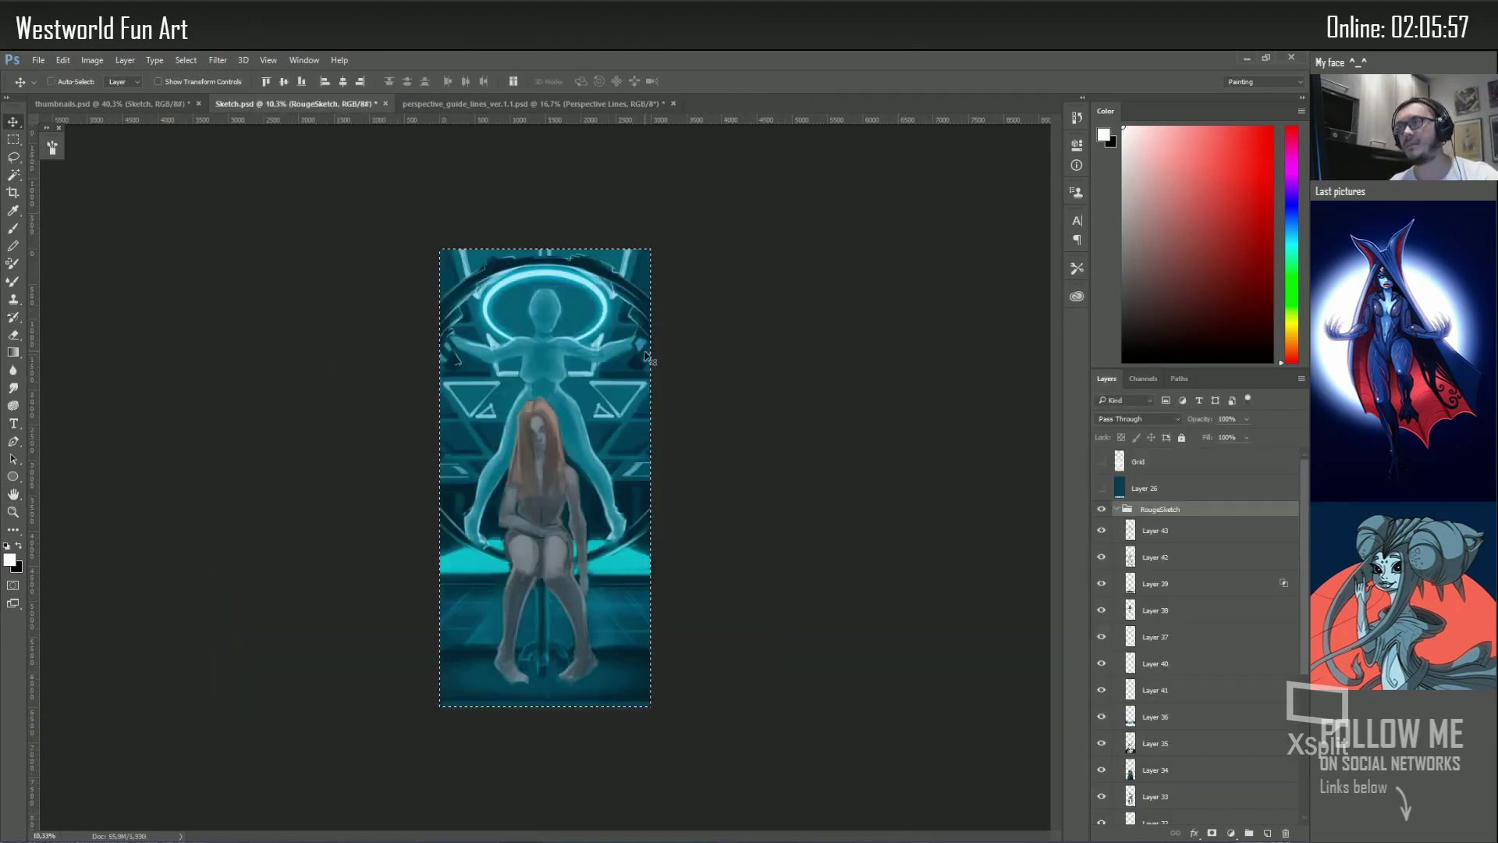
key(ctrl+shift+s)
Save the file as Sketch2.psd and hand-letter an exclamation mark after 'WiP'
text(Sketch2)
key(Return)
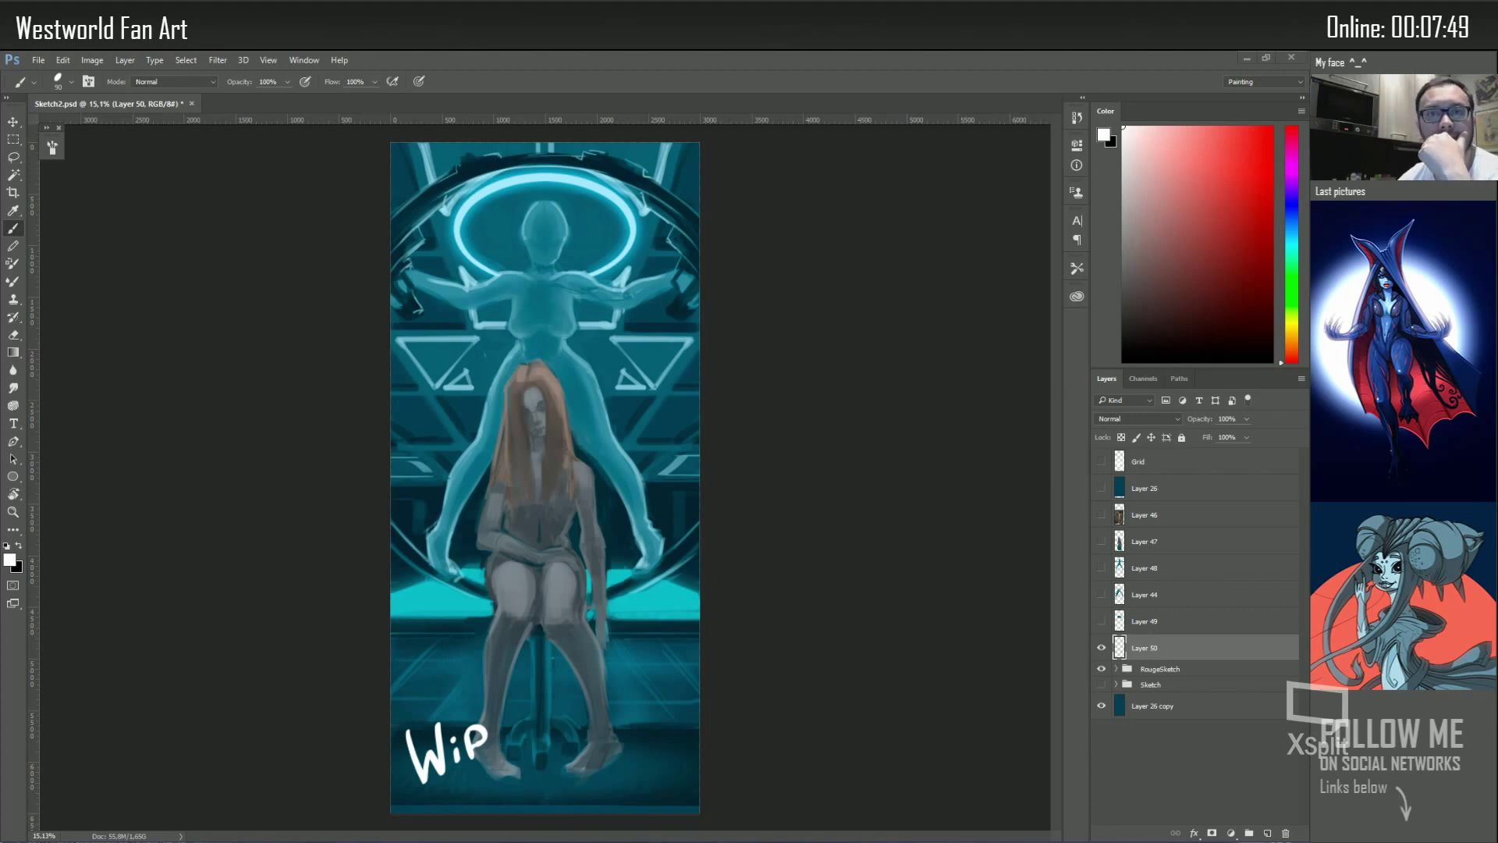
drag(497, 695, 492, 724)
Hand-letter 'hello! :)' beside WiP and 'Start in 5min^^' below it in white
mouse_move(532, 722)
mouse_down()
mouse_move(562, 756)
mouse_move(600, 712)
mouse_up()
drag(608, 676, 605, 702)
click(634, 700)
drag(644, 672, 654, 695)
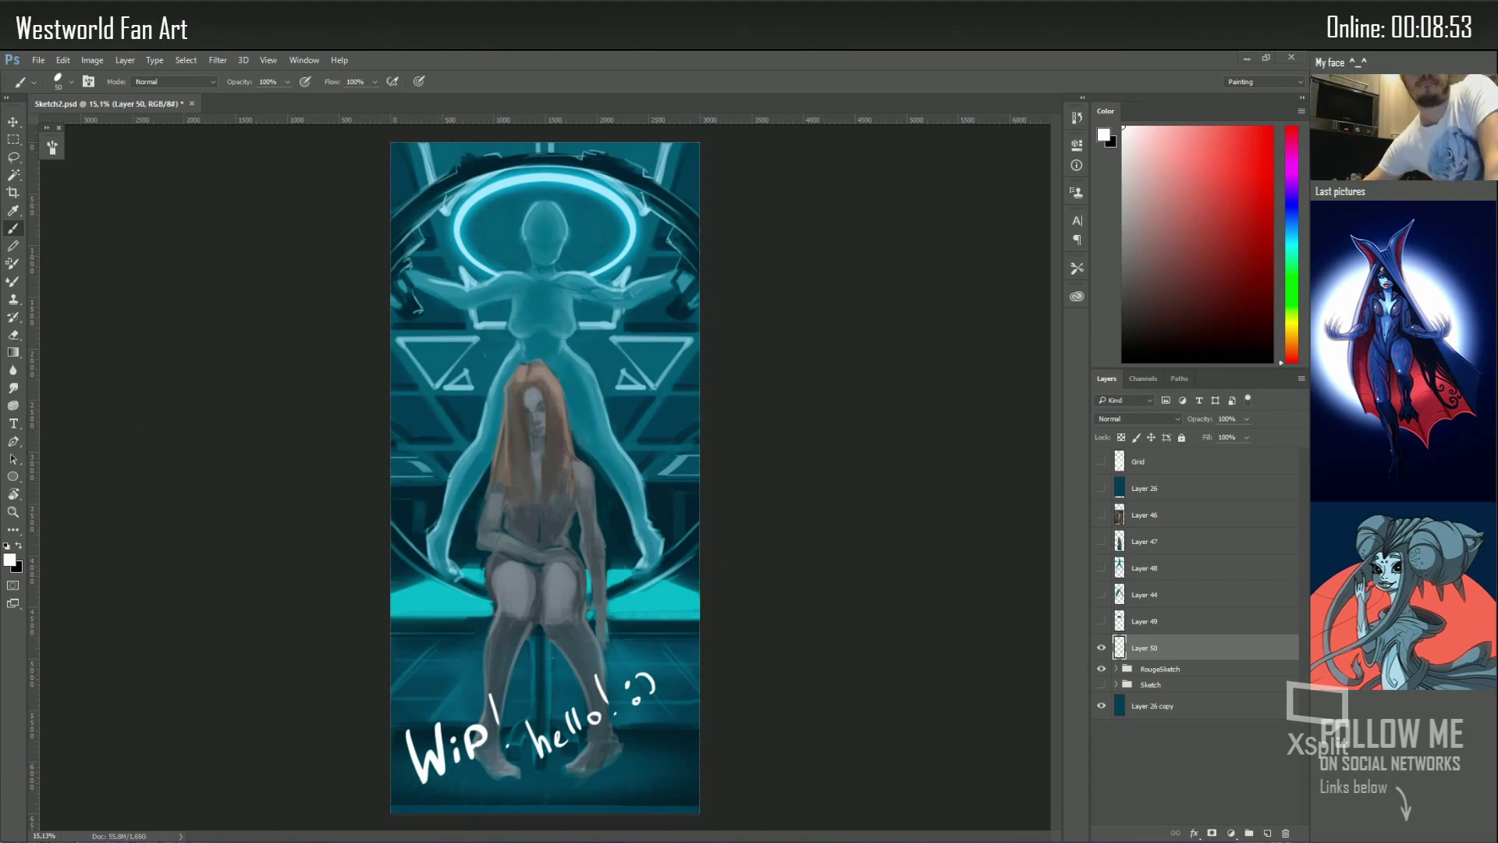
mouse_move(556, 768)
mouse_down()
mouse_move(618, 751)
mouse_move(663, 796)
mouse_move(688, 777)
mouse_up()
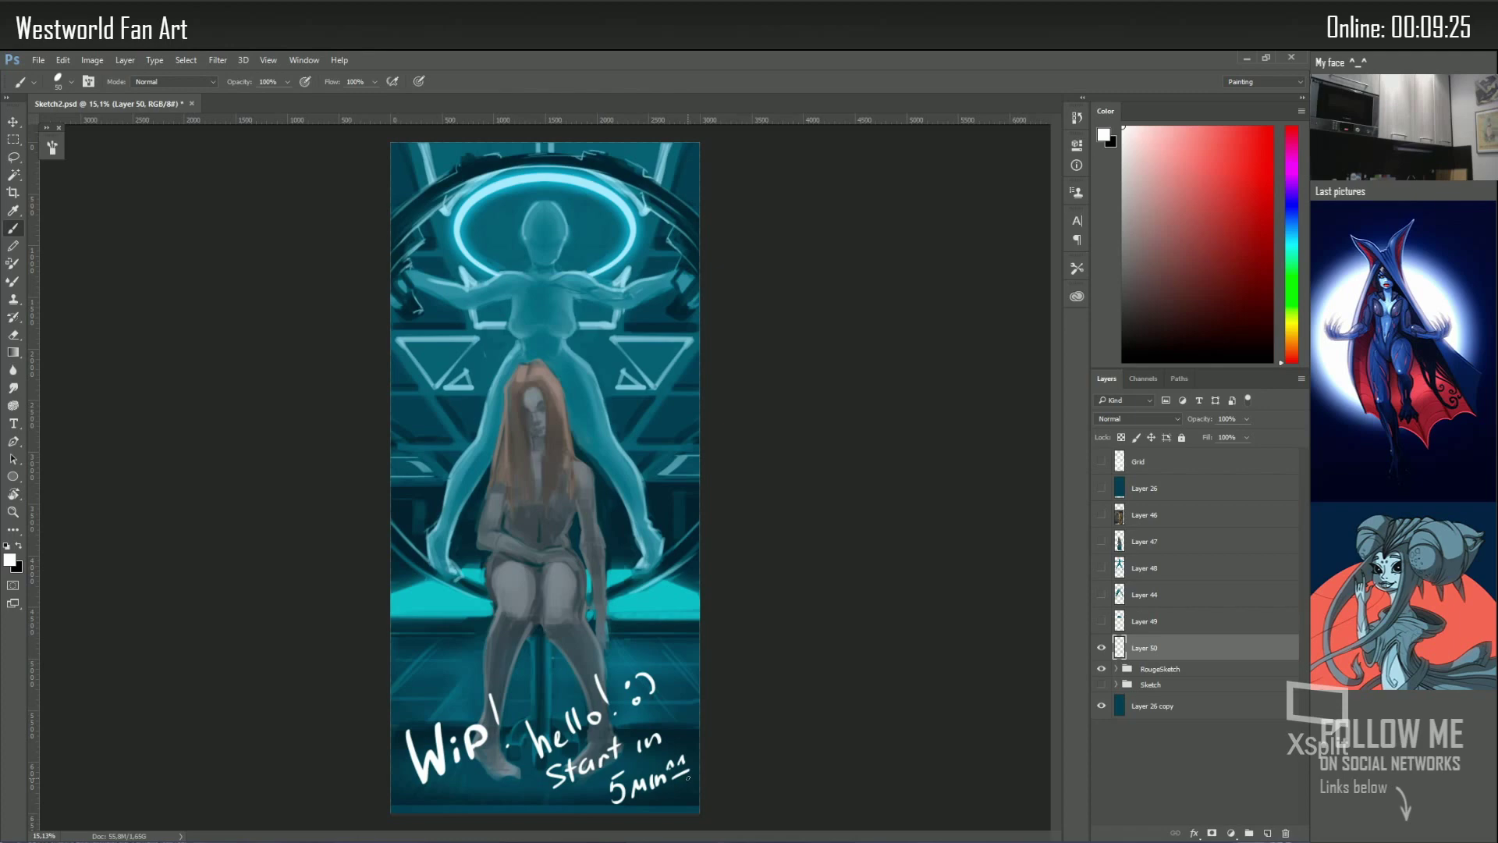
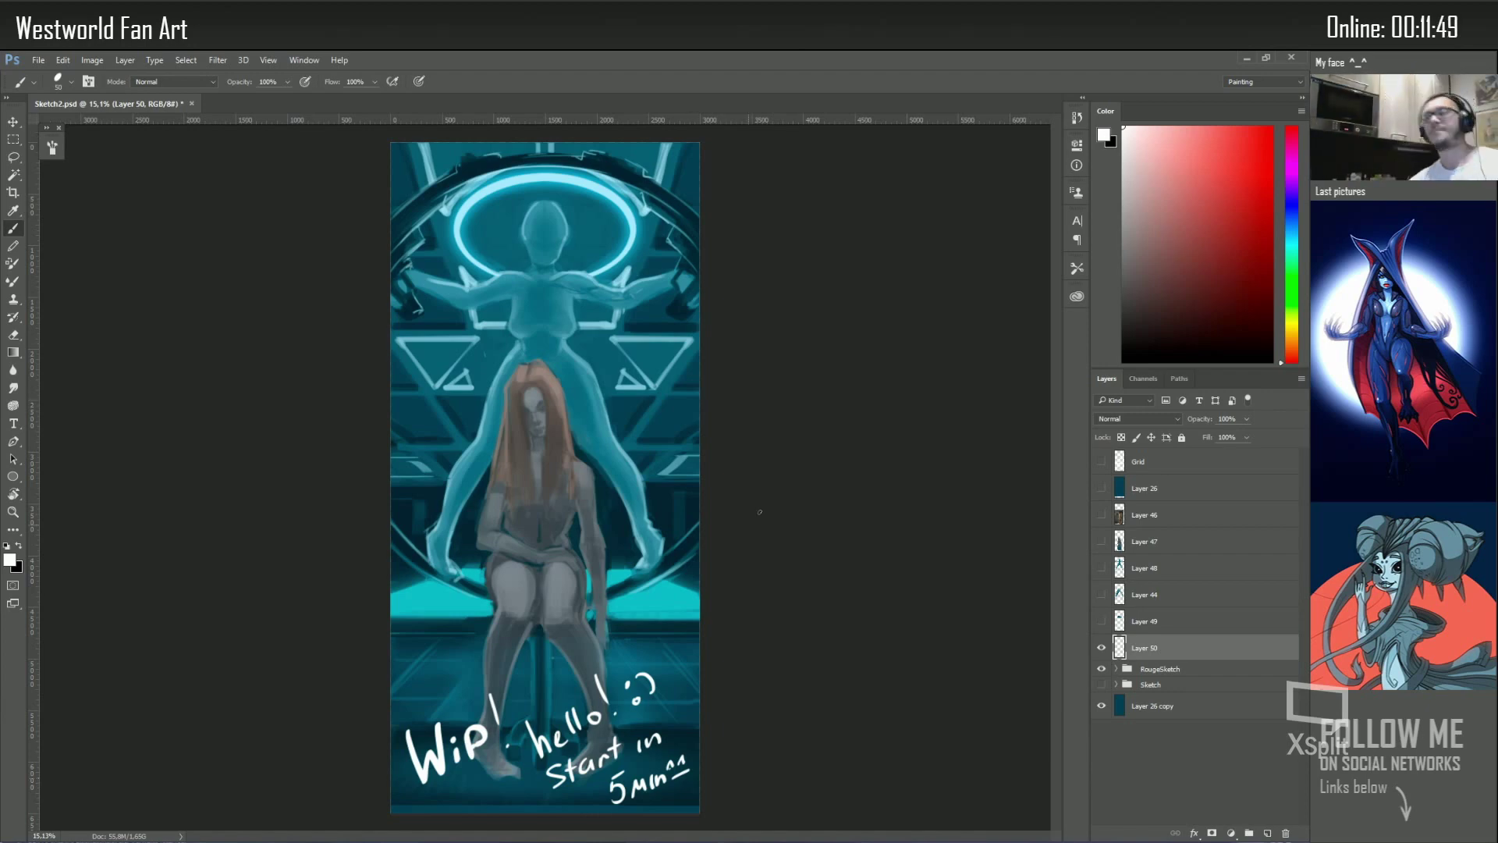
Delete the WIP greeting text and load the figure outline as a selection on Layer 49
key(Delete)
click(1101, 595)
ctrl+click(1119, 595)
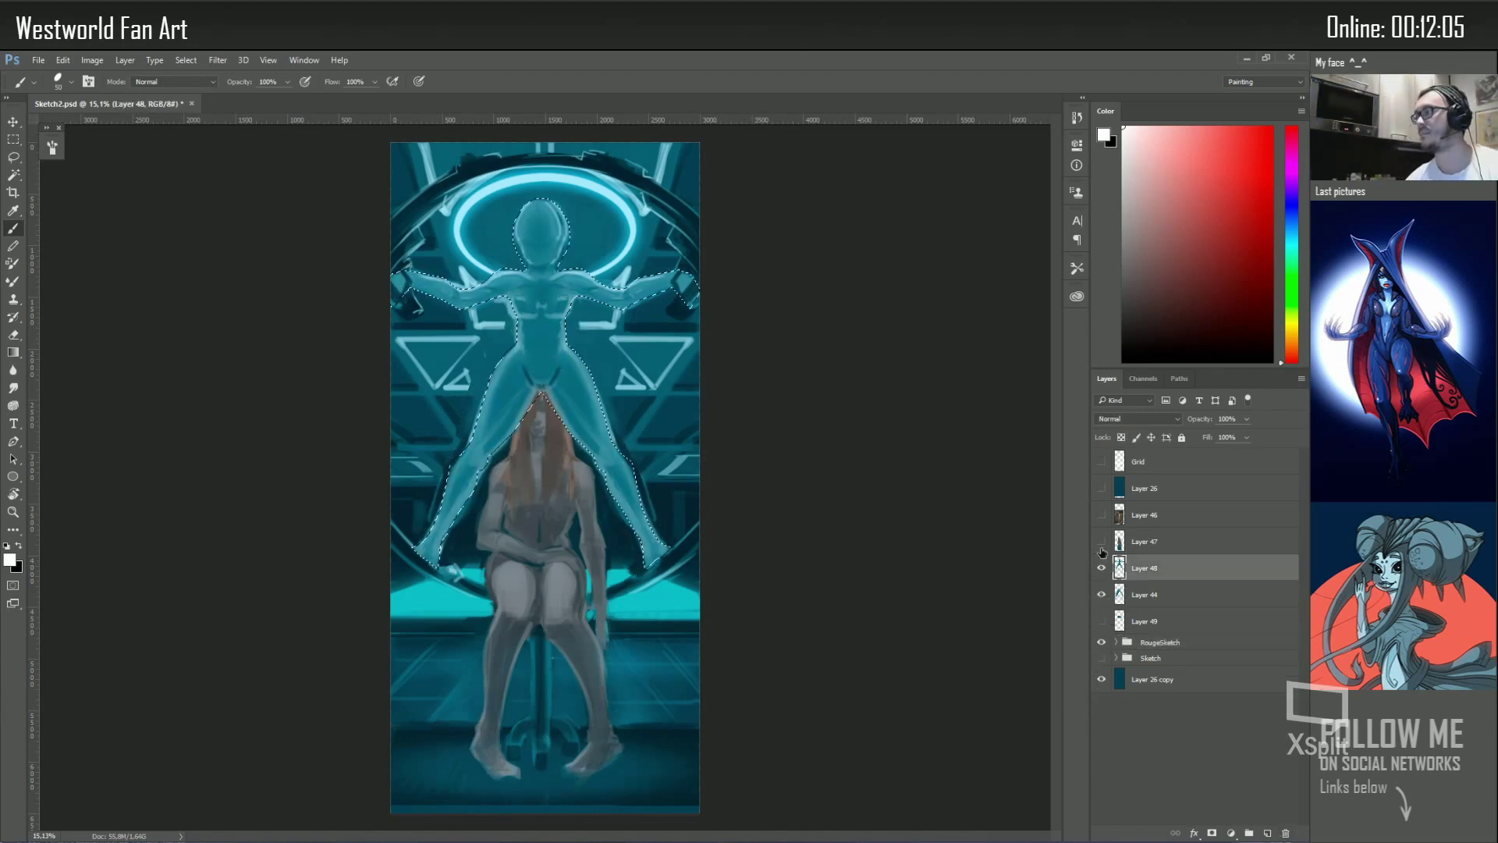
click(1101, 595)
click(1145, 621)
Paint dark teal bands across the spread figure's waist
key(l)
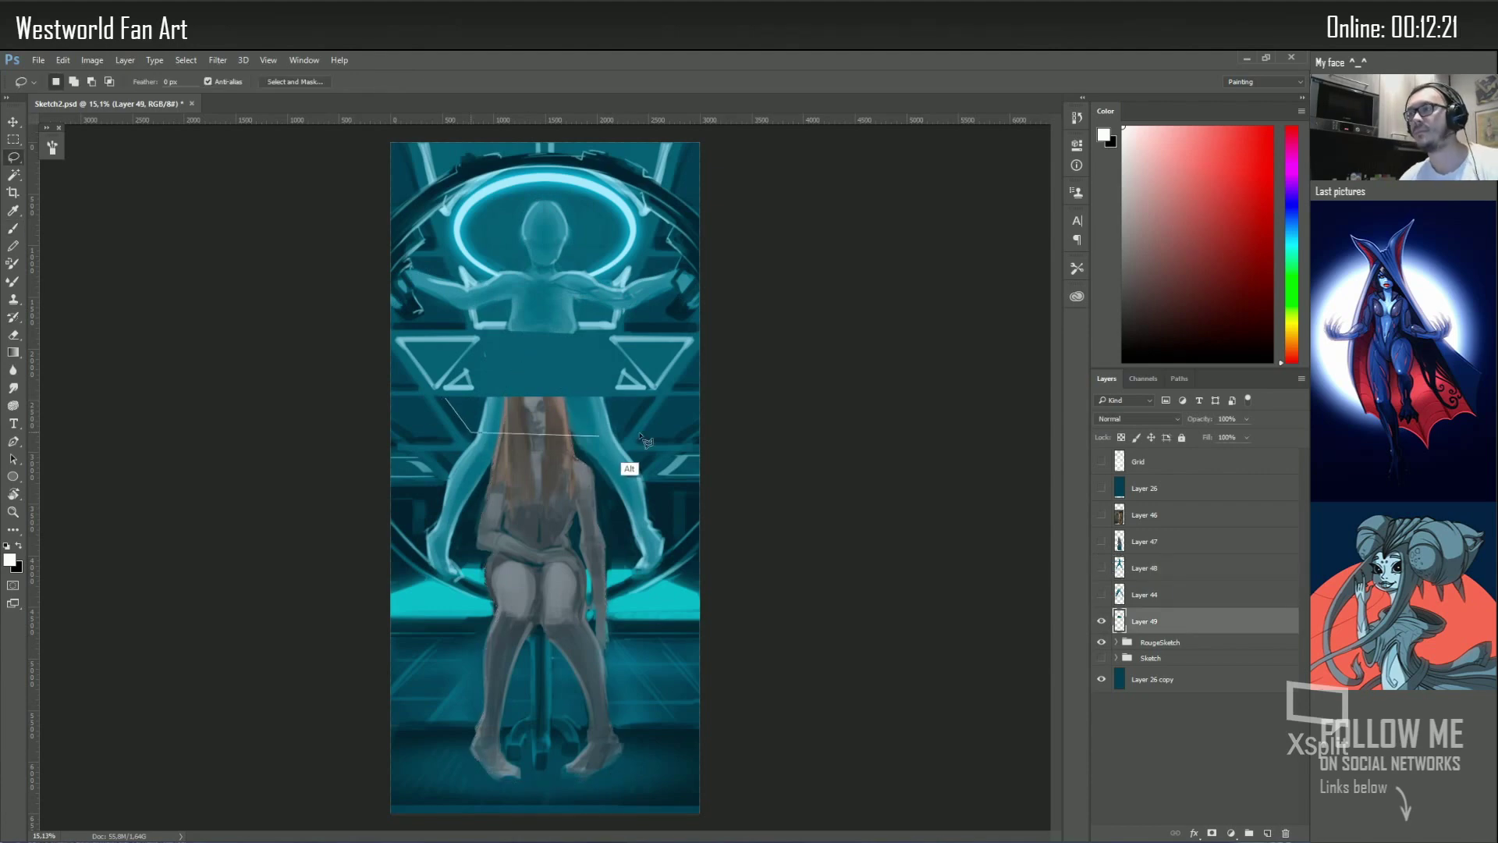
key(b)
alt+click(621, 421)
drag(468, 414, 616, 418)
shift+click(618, 434)
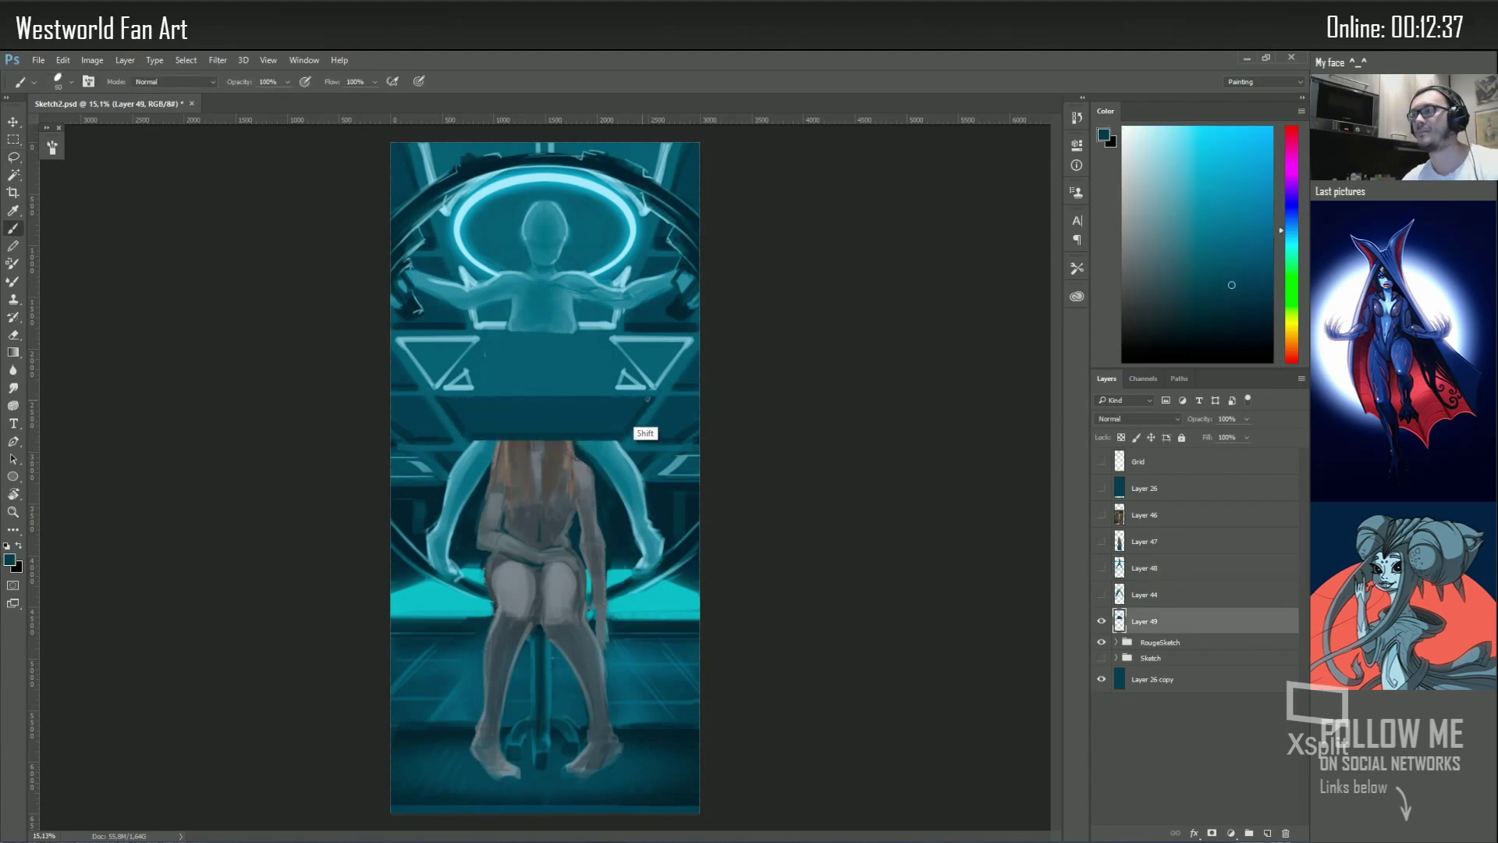
alt+click(647, 433)
click(468, 445)
shift+click(624, 445)
Paint a teal band across the seated woman and fill a lassoed middle strip with darker teal
alt+click(669, 459)
click(468, 472)
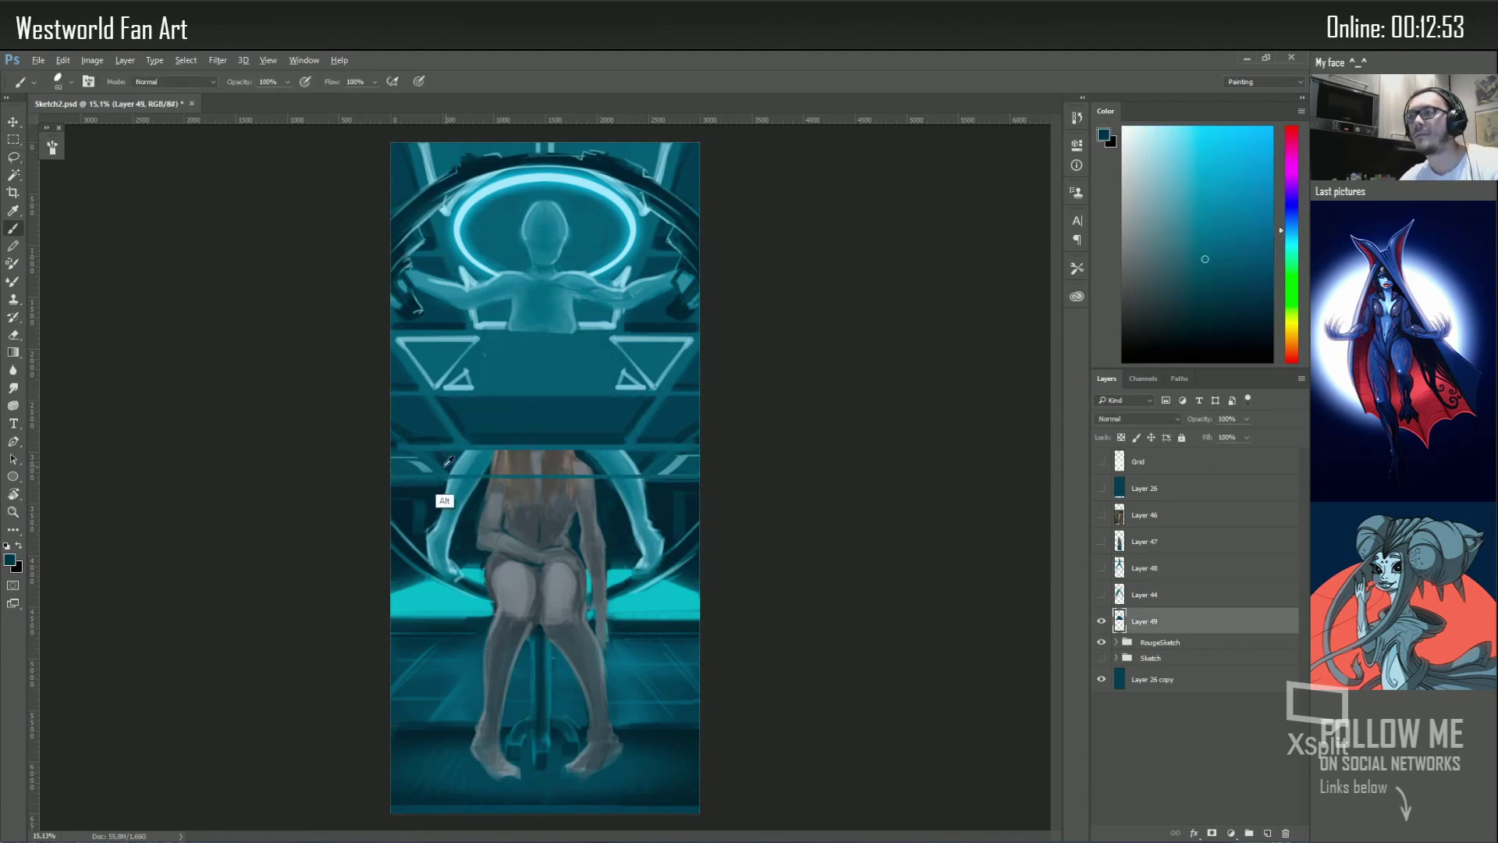
shift+click(624, 472)
key(l)
drag(443, 451, 452, 467)
key(b)
alt+click(646, 446)
drag(624, 461, 453, 461)
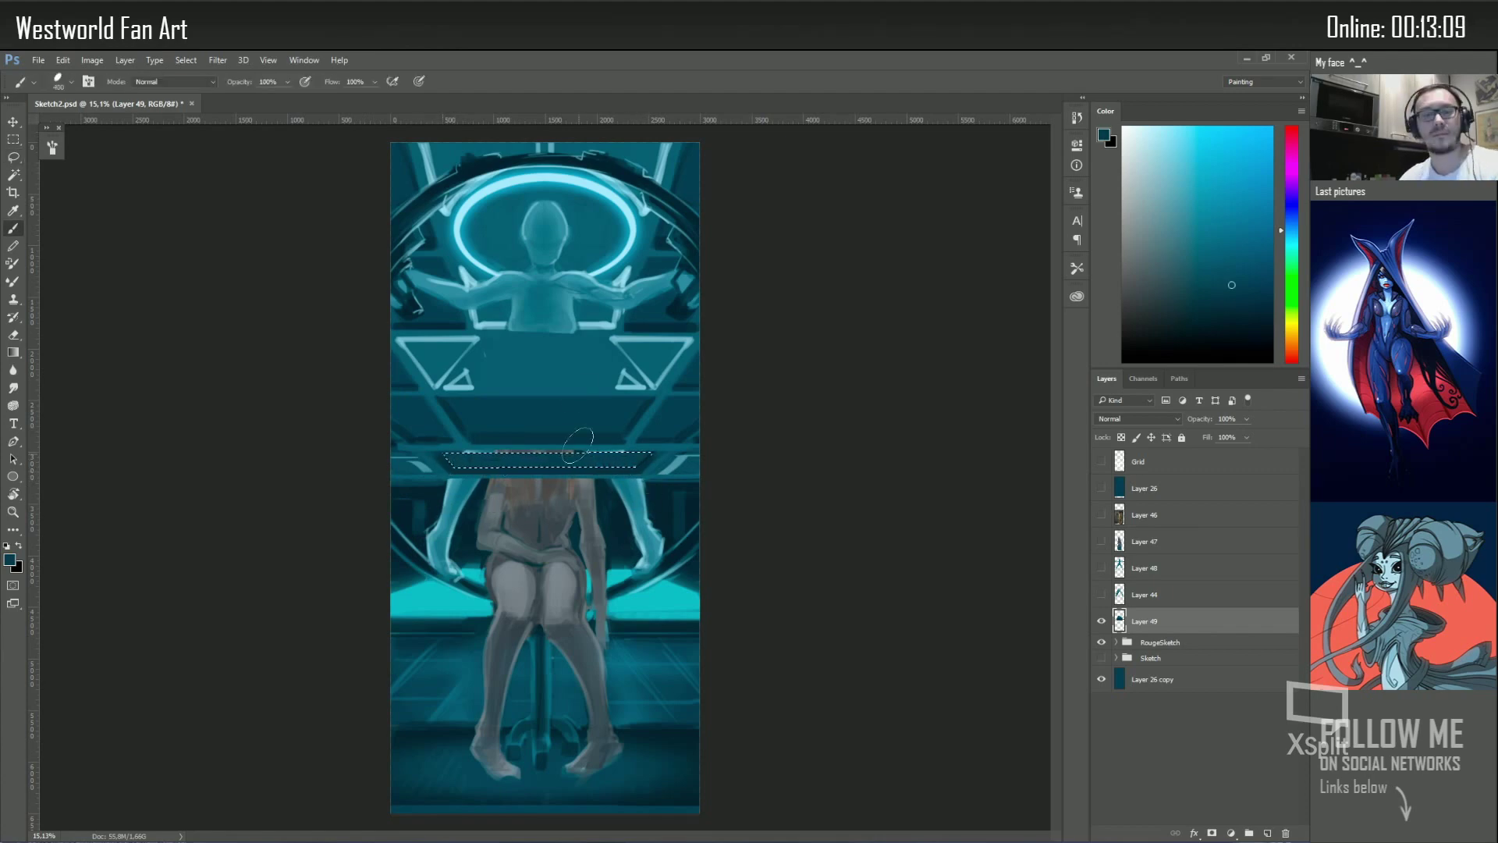
key(ctrl+d)
With a large soft brush, cover the seated woman's torso in dark teal and her knees in cyan
alt+click(460, 442)
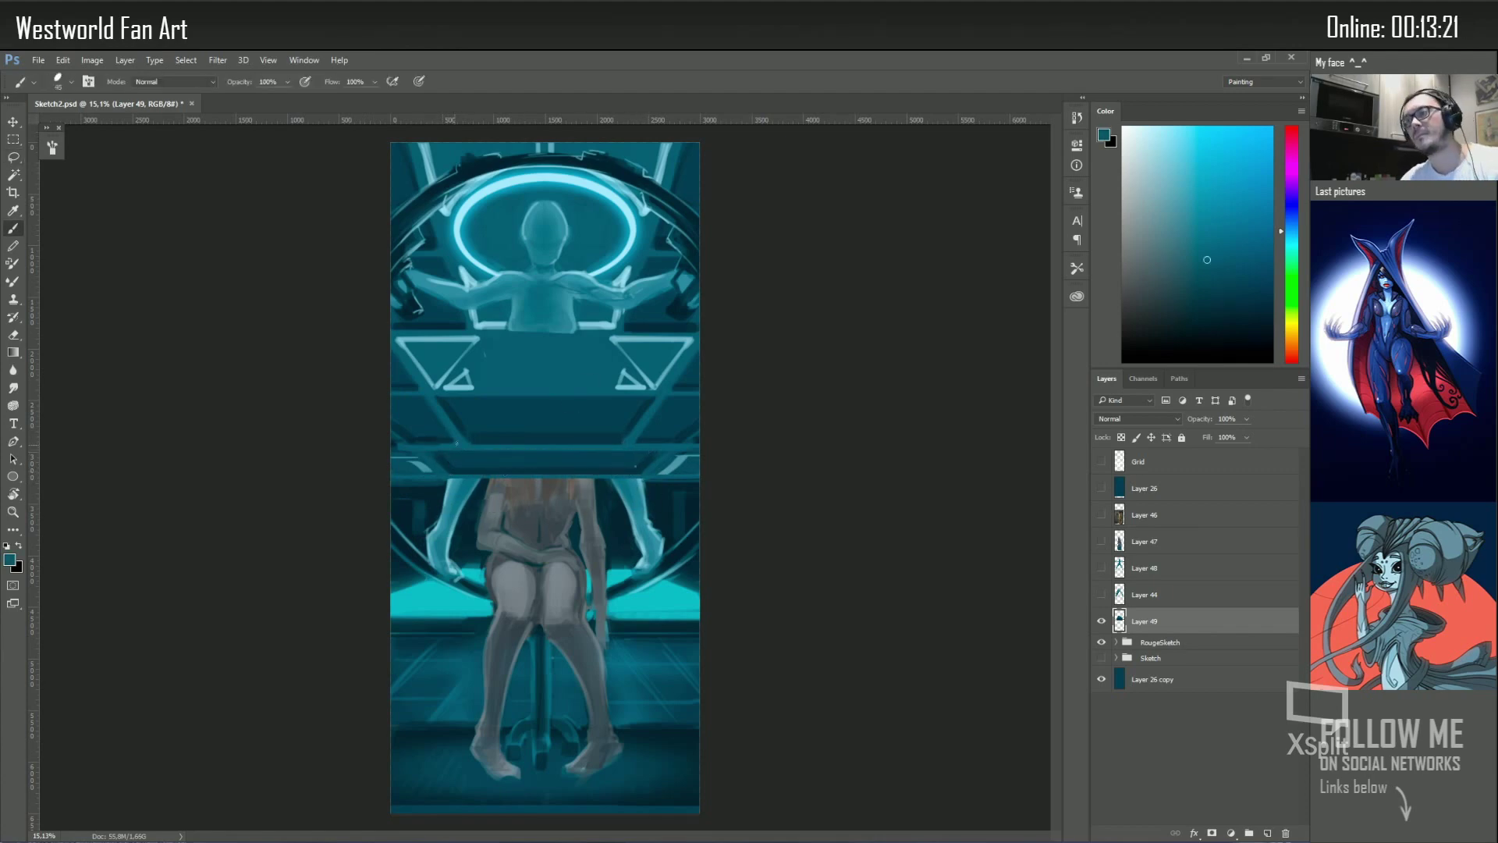
alt+click(404, 468)
right_click(653, 517)
double_click(890, 628)
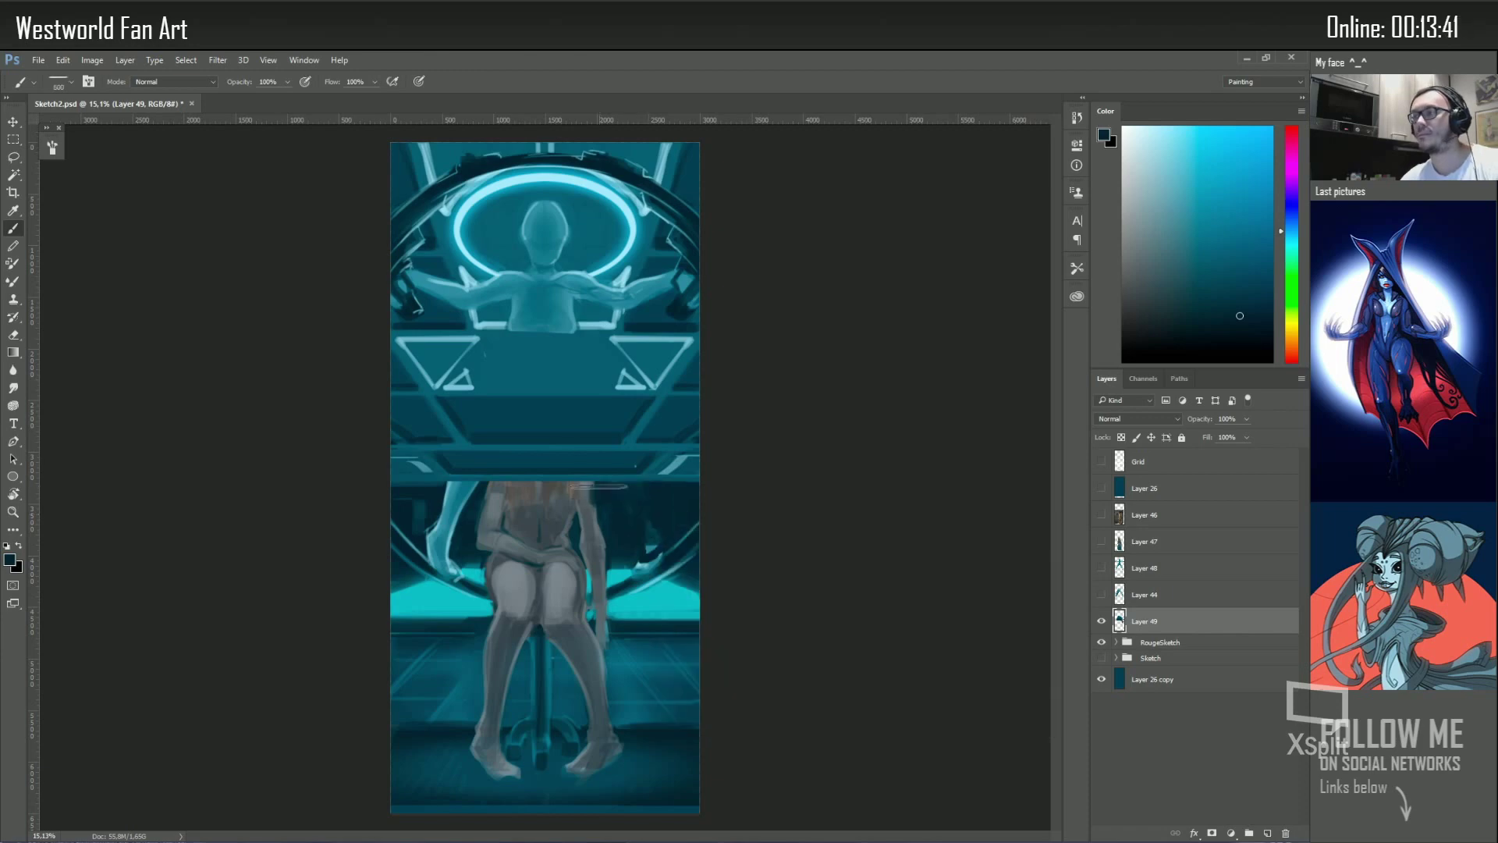
mouse_move(406, 499)
mouse_down()
mouse_move(624, 515)
mouse_move(445, 554)
mouse_move(656, 558)
mouse_up()
alt+click(480, 608)
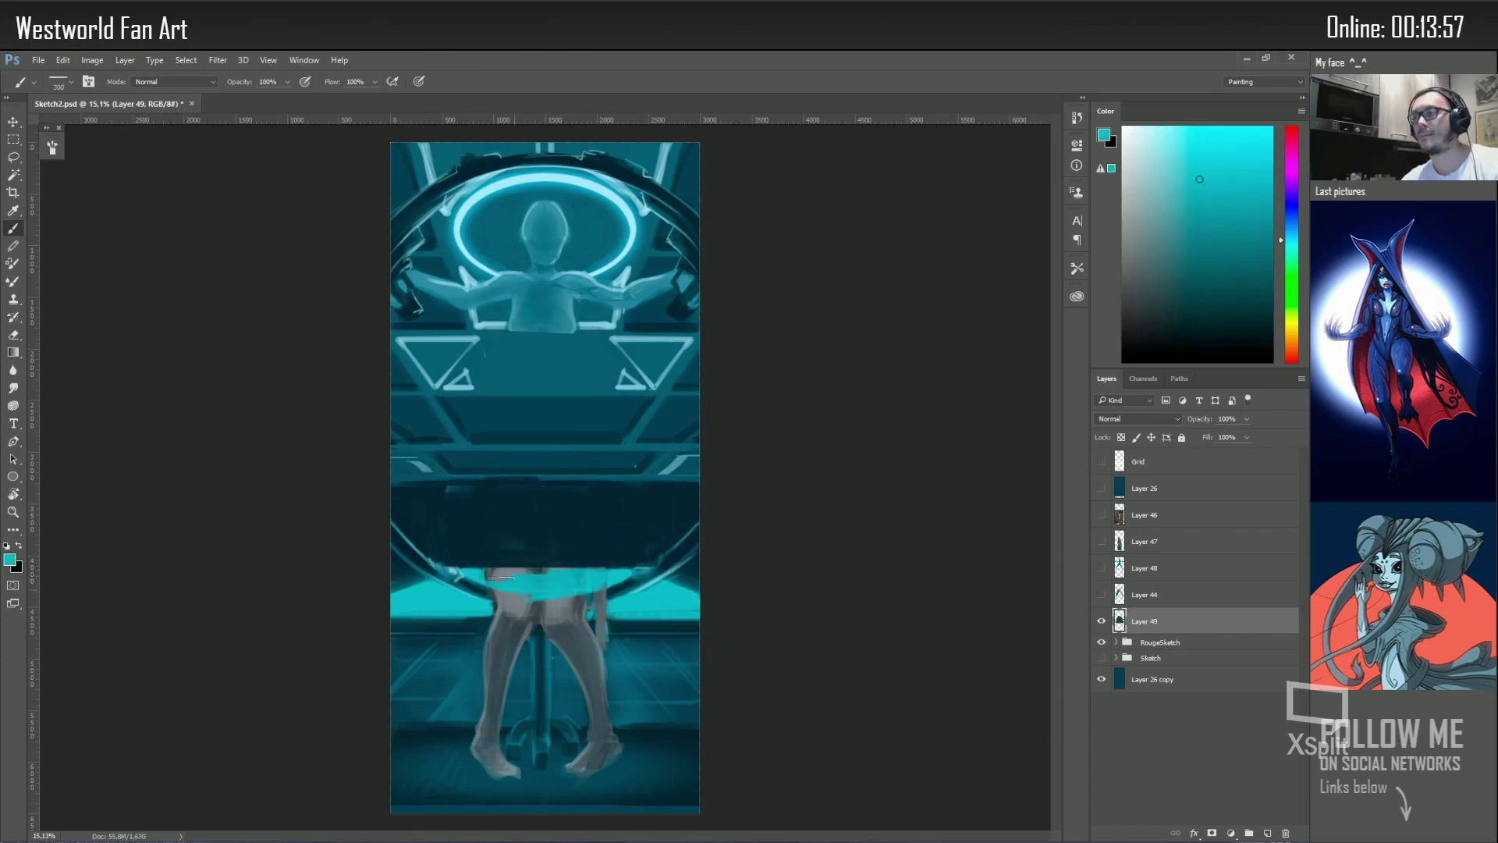
drag(483, 581, 609, 581)
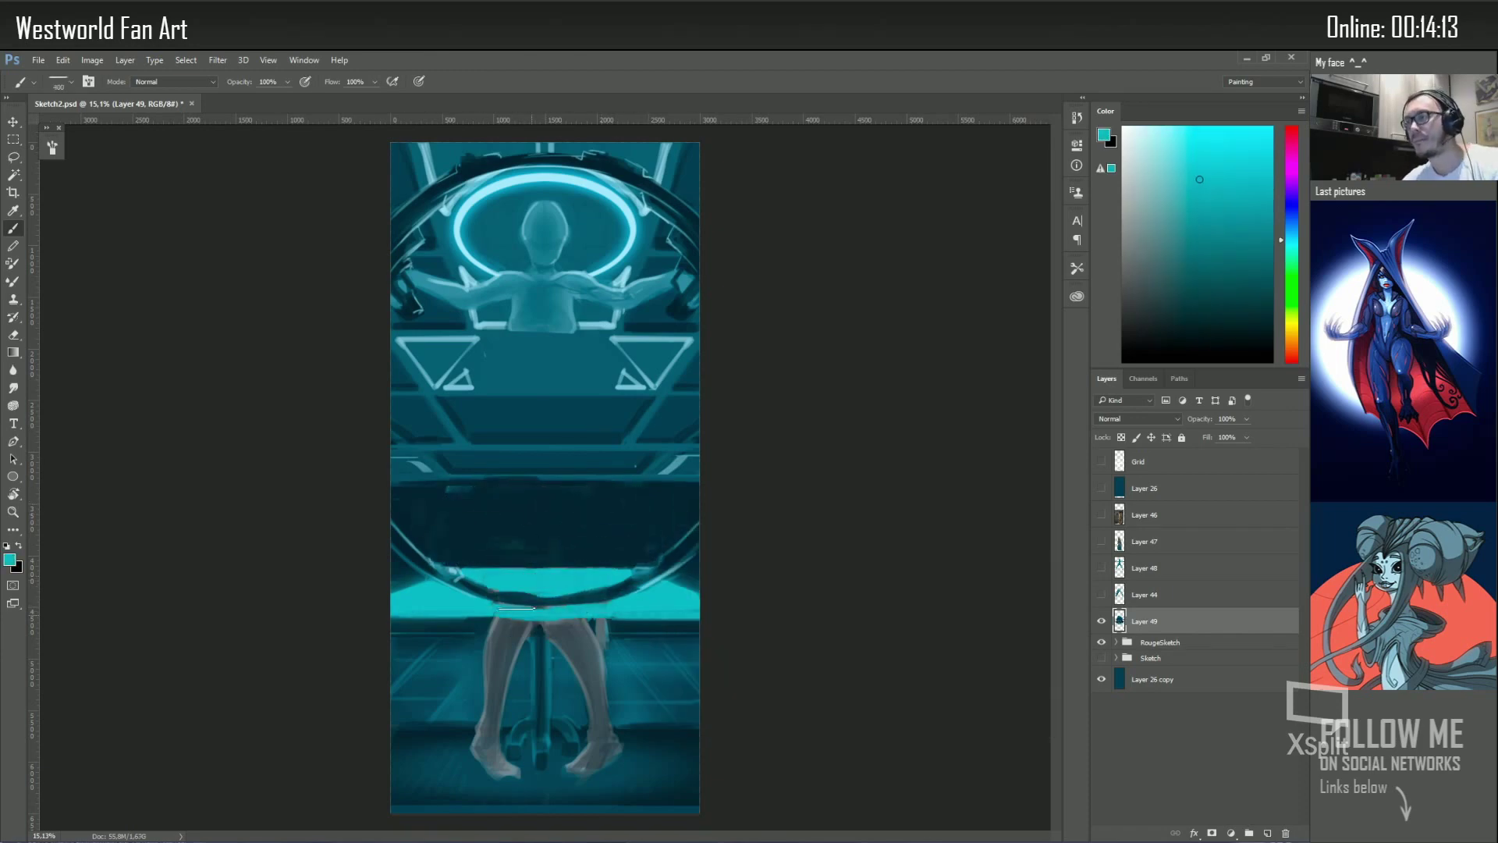
With a smaller brush, paint a dark band across the knees and teal over the legs
alt+click(679, 546)
right_click(700, 587)
double_click(780, 710)
mouse_move(702, 629)
mouse_down()
mouse_move(476, 628)
mouse_move(686, 671)
mouse_up()
alt+click(471, 627)
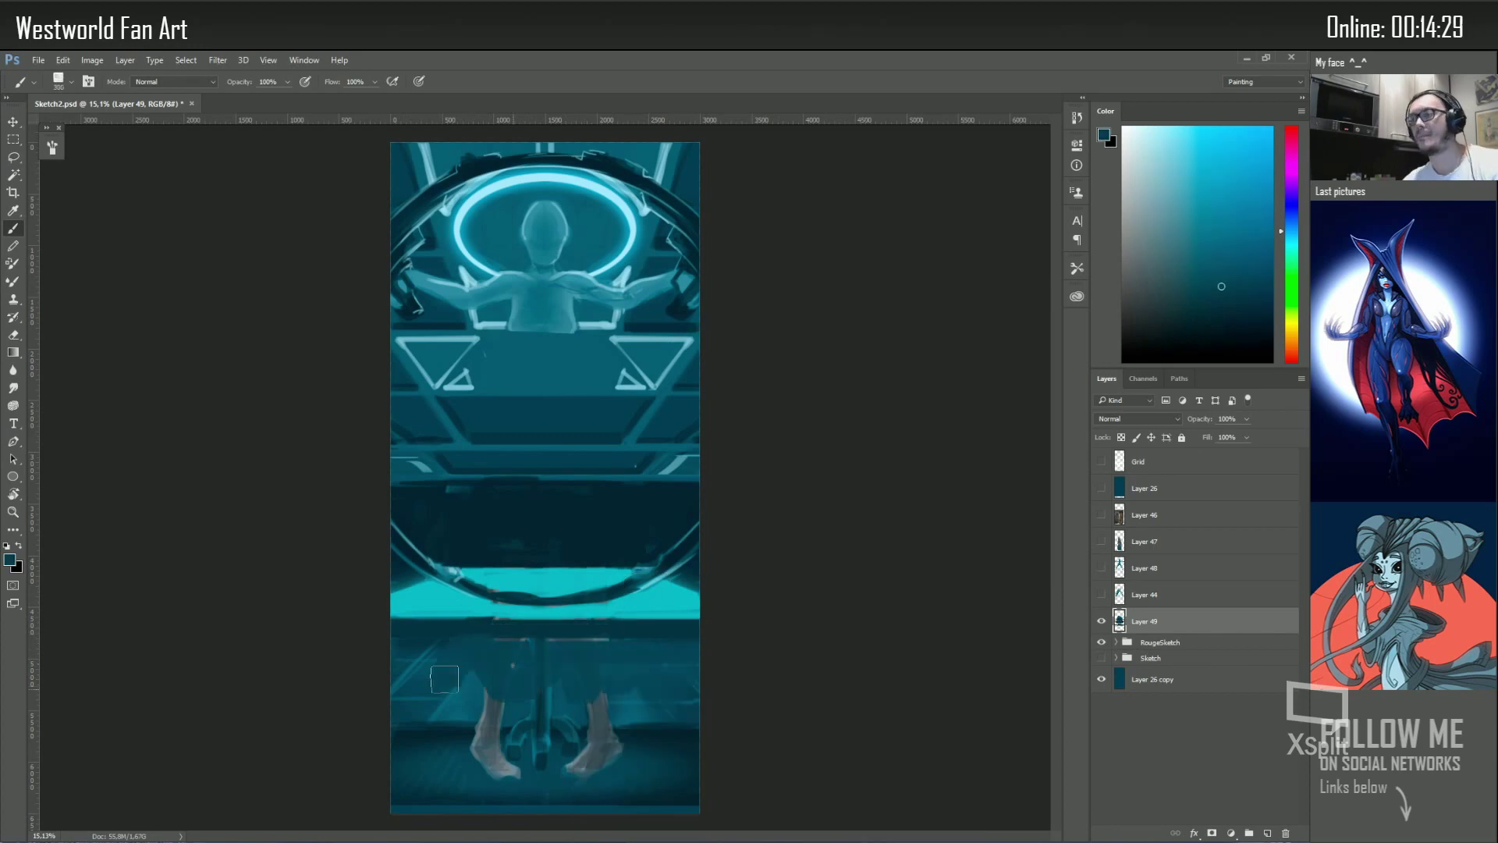
drag(437, 694, 640, 706)
On Layer 49, lasso-fill the figure's arms and torso below the ring with dark teal
ctrl+click(523, 239)
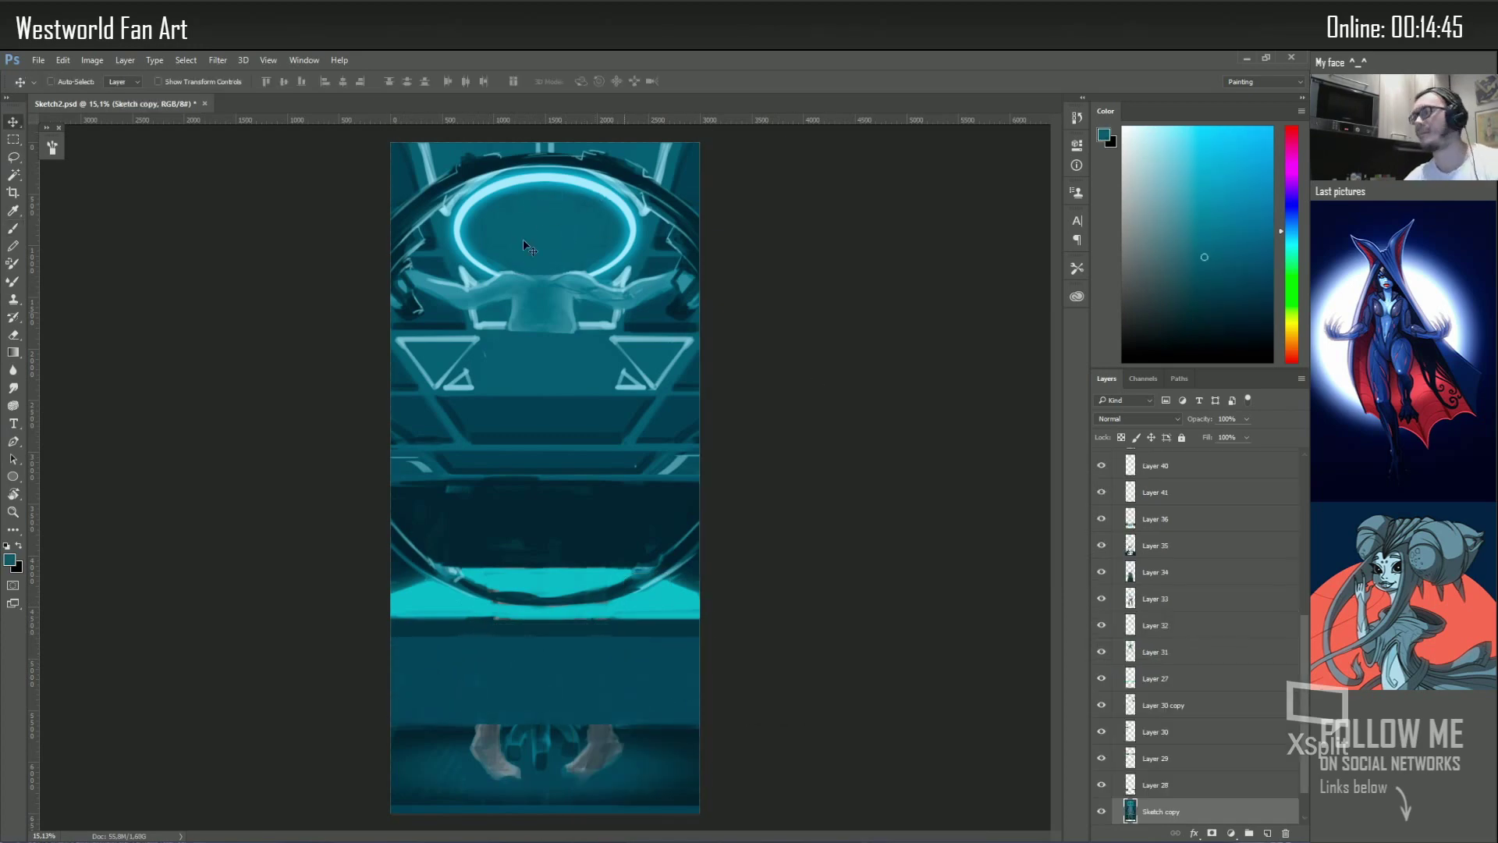
alt+click(511, 288)
click(1144, 621)
key(bracketright)
key(bracketright)
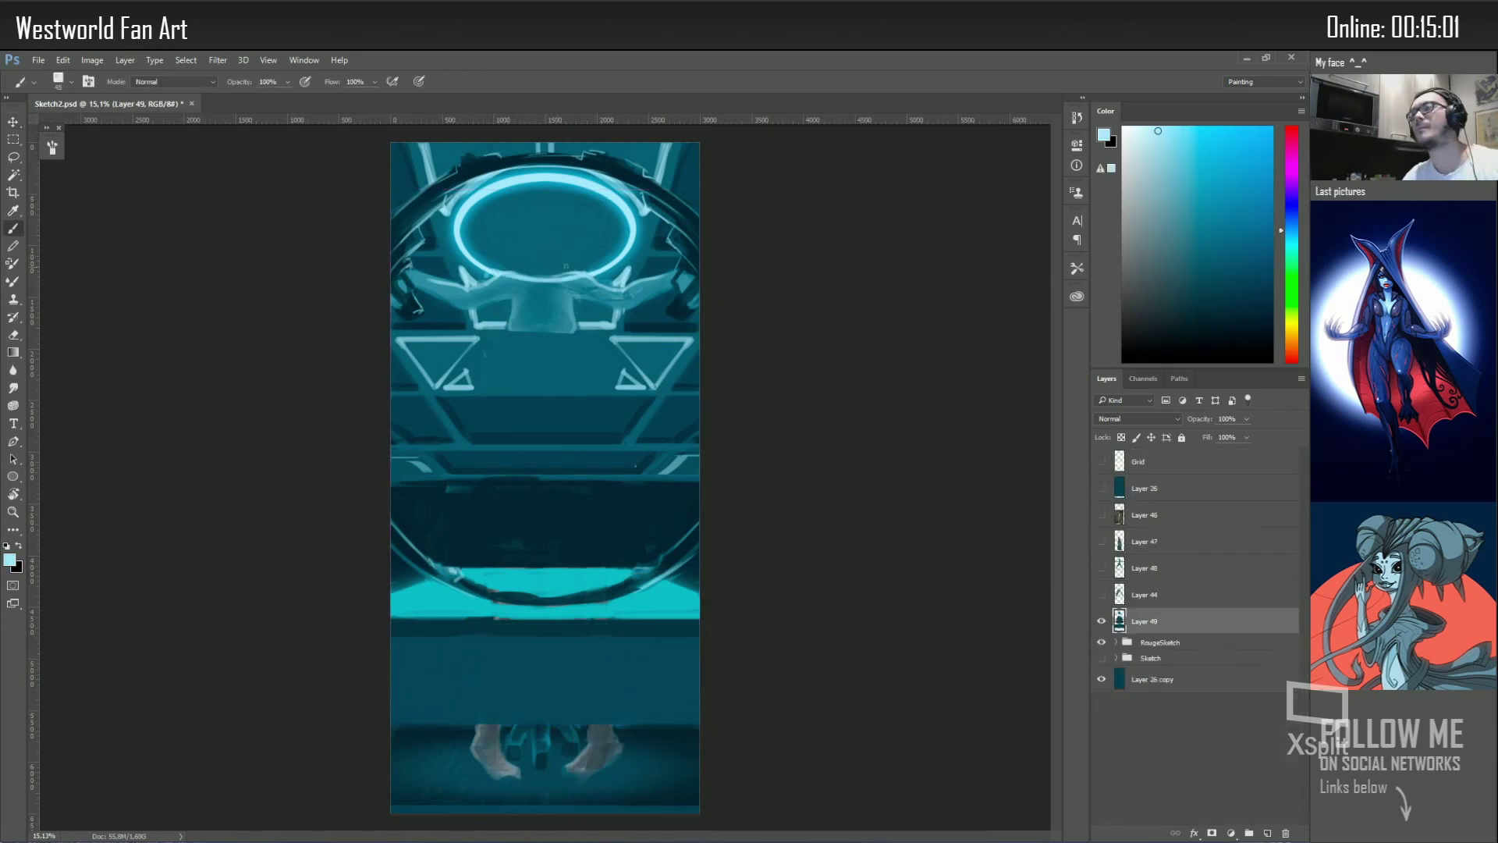
alt+click(523, 265)
key(l)
drag(464, 273, 617, 269)
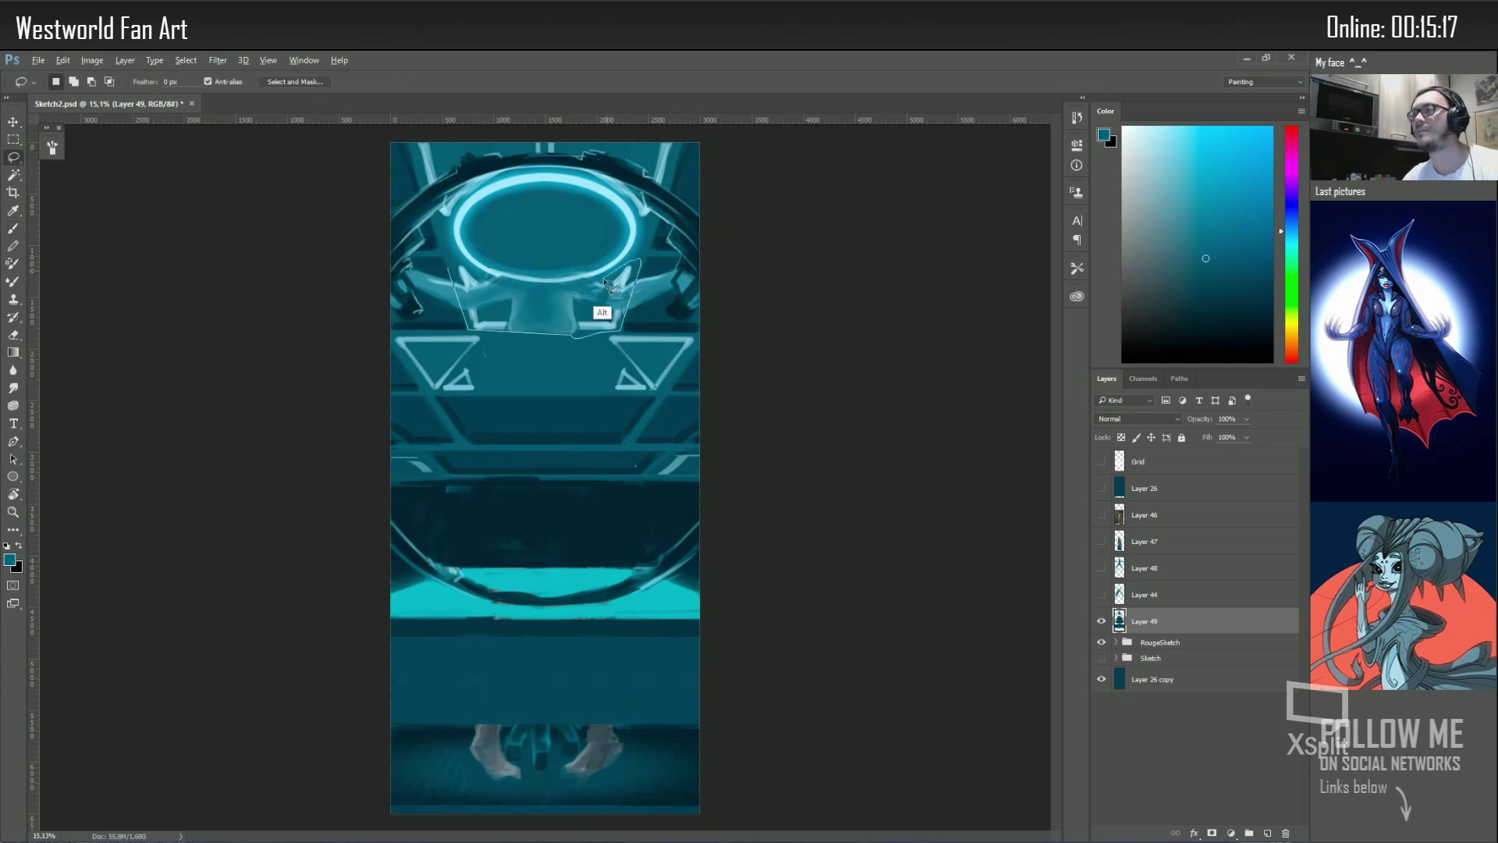
key(alt+BackSpace)
key(ctrl+d)
key(b)
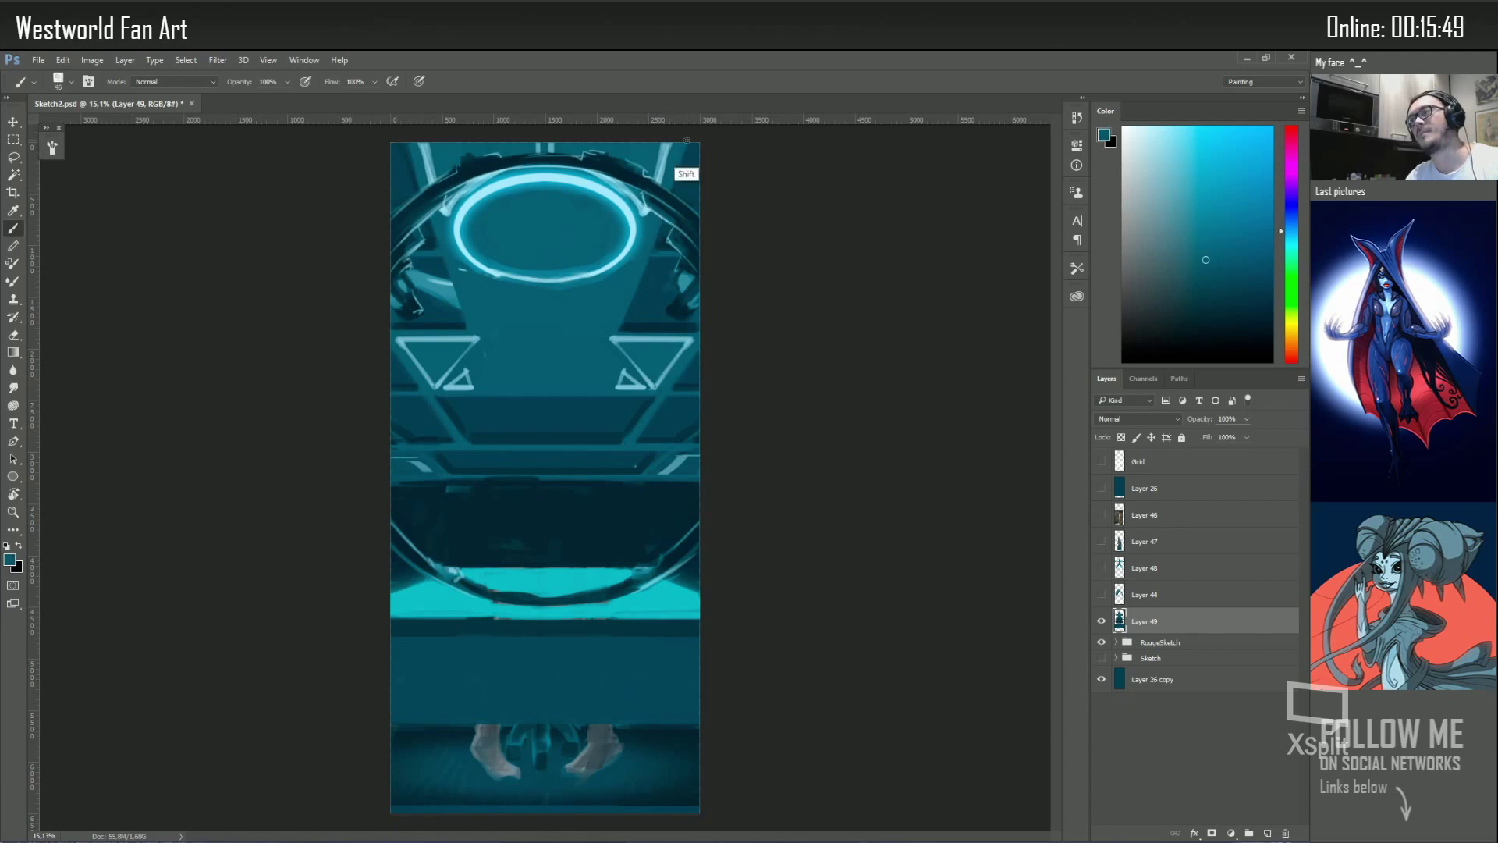
Paint over the area left of the glowing ring and darken the ring's inside with dark teal
key(l)
mouse_move(442, 256)
mouse_down()
mouse_move(414, 260)
mouse_move(604, 277)
mouse_up()
key(b)
alt+click(442, 256)
key(ctrl+d)
alt+click(494, 221)
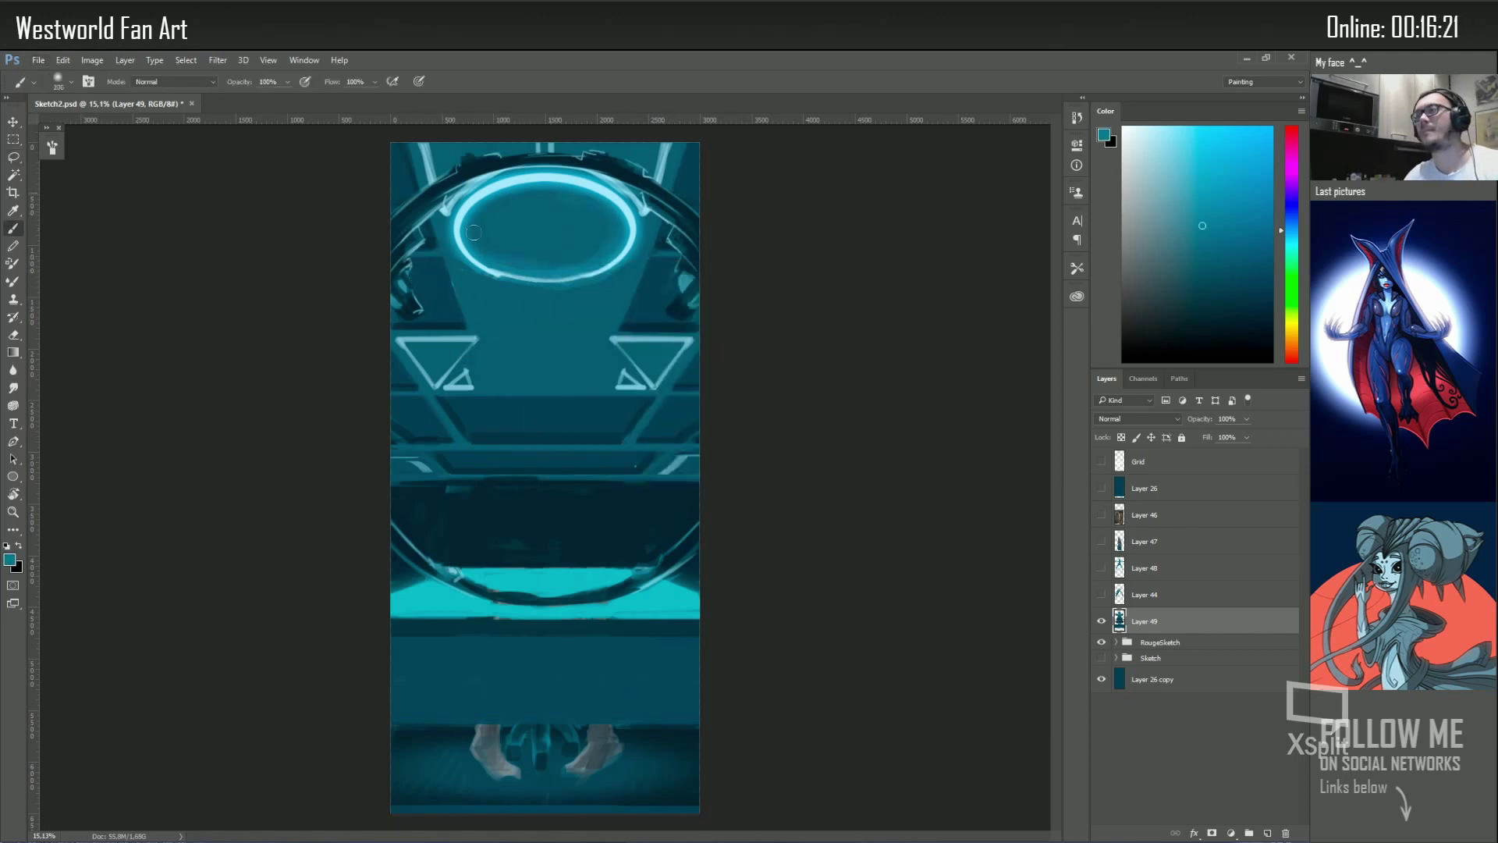
mouse_move(468, 195)
mouse_down()
mouse_move(500, 234)
mouse_move(632, 273)
mouse_up()
Choose a small hard brush with lighter teal and show the perspective Grid layer
right_click(592, 486)
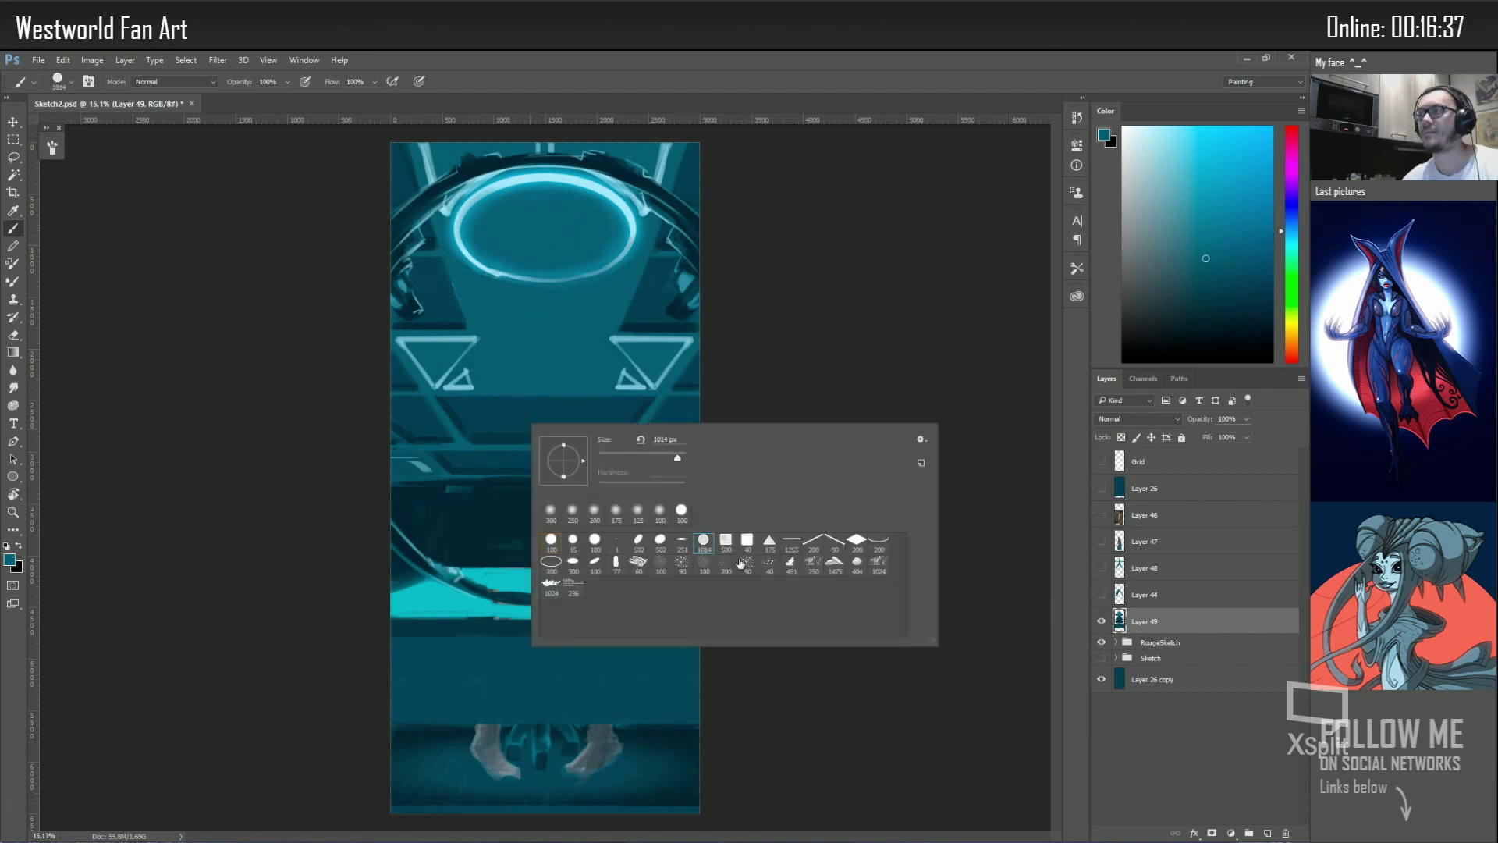
double_click(548, 508)
alt+click(670, 441)
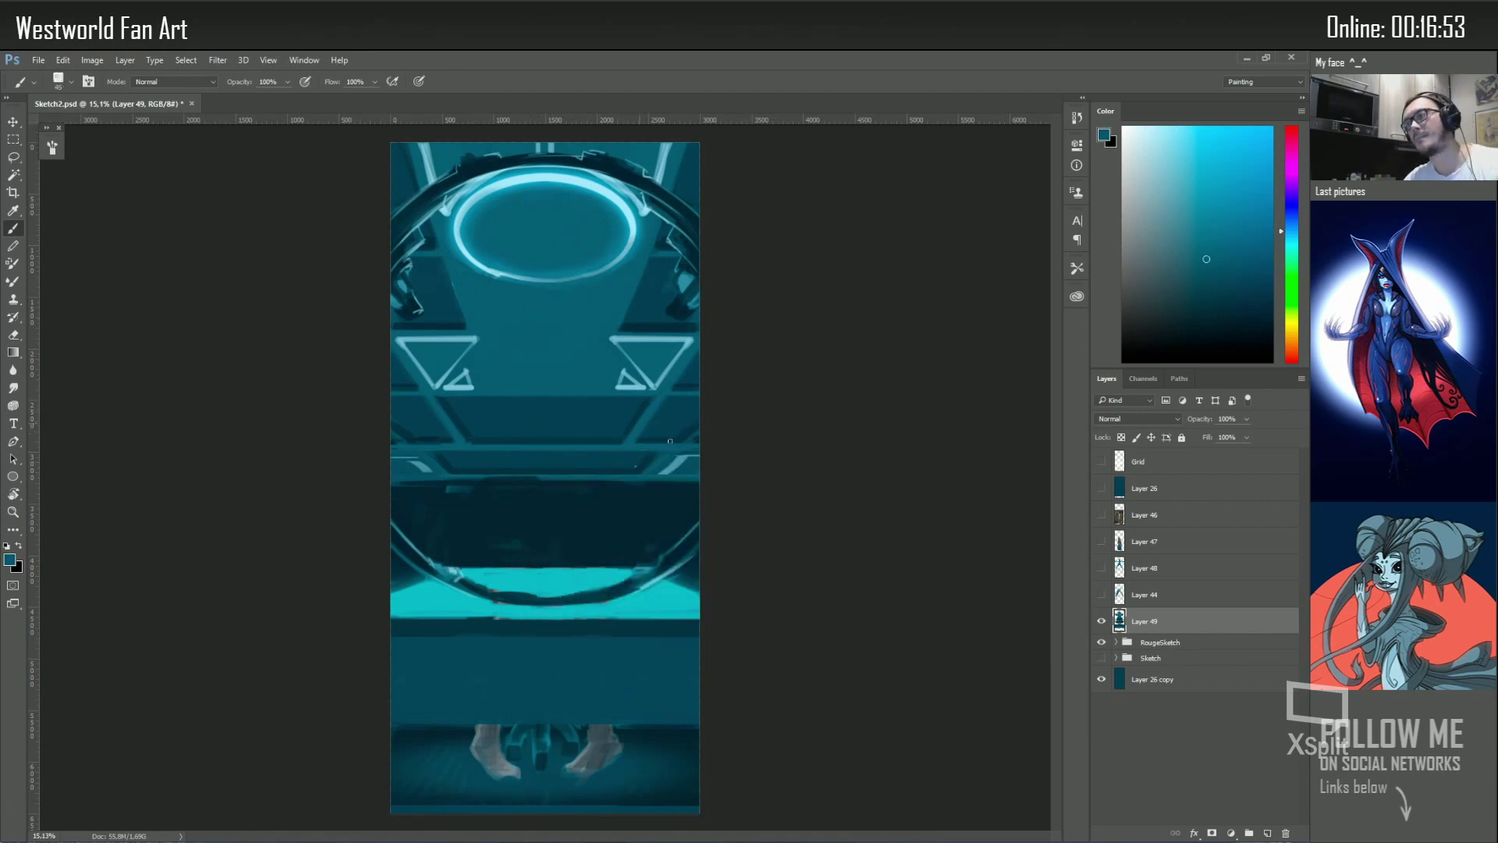
alt+click(623, 300)
On a new layer, draw a light cyan bracket outline with straight strokes
key(ctrl+shift+alt+n)
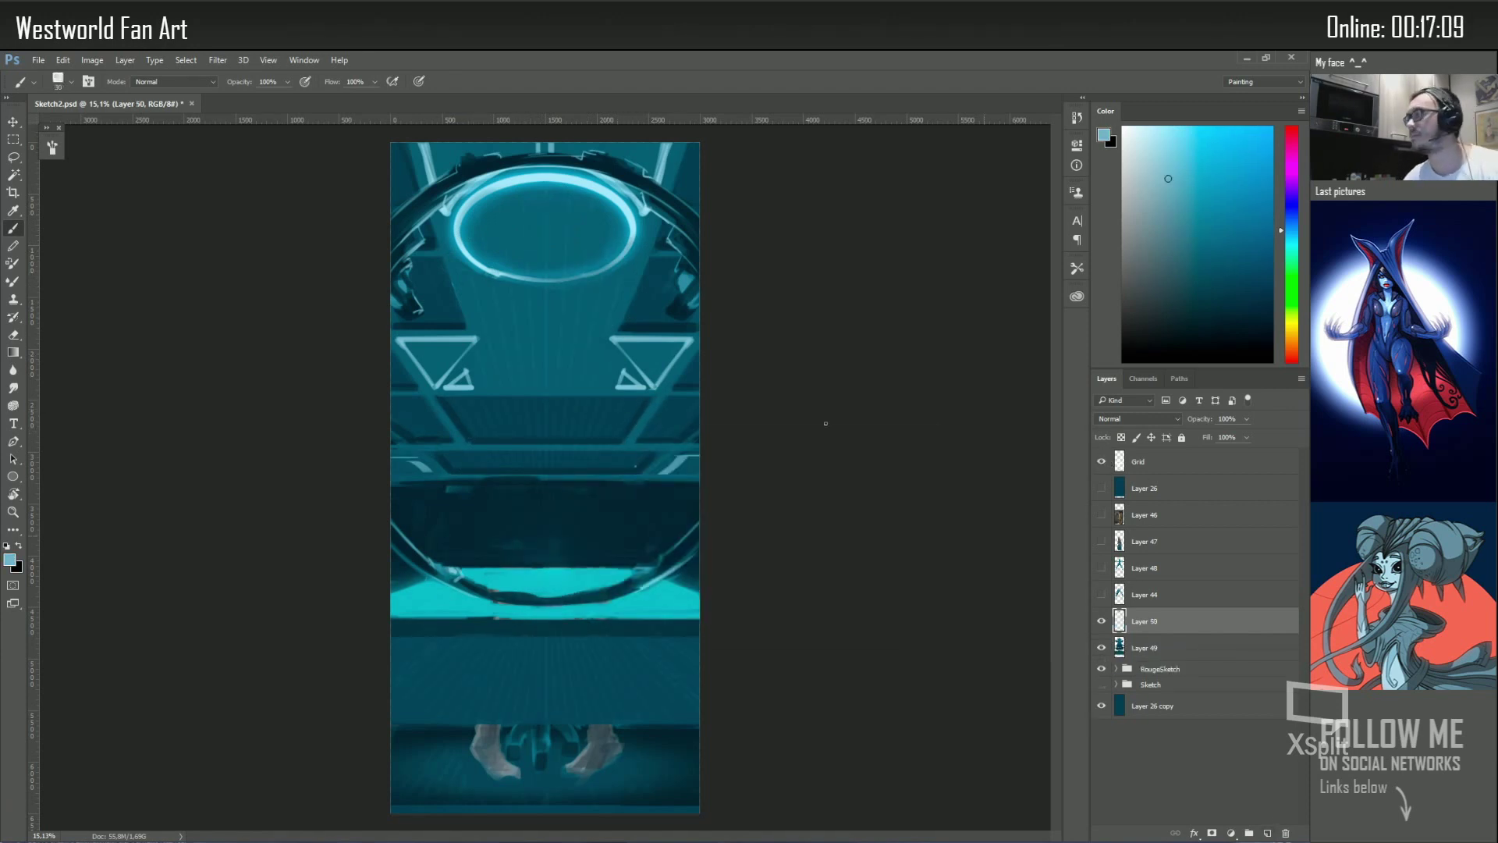
alt+click(627, 243)
key(bracketright)
click(624, 275)
shift+click(615, 328)
shift+click(560, 328)
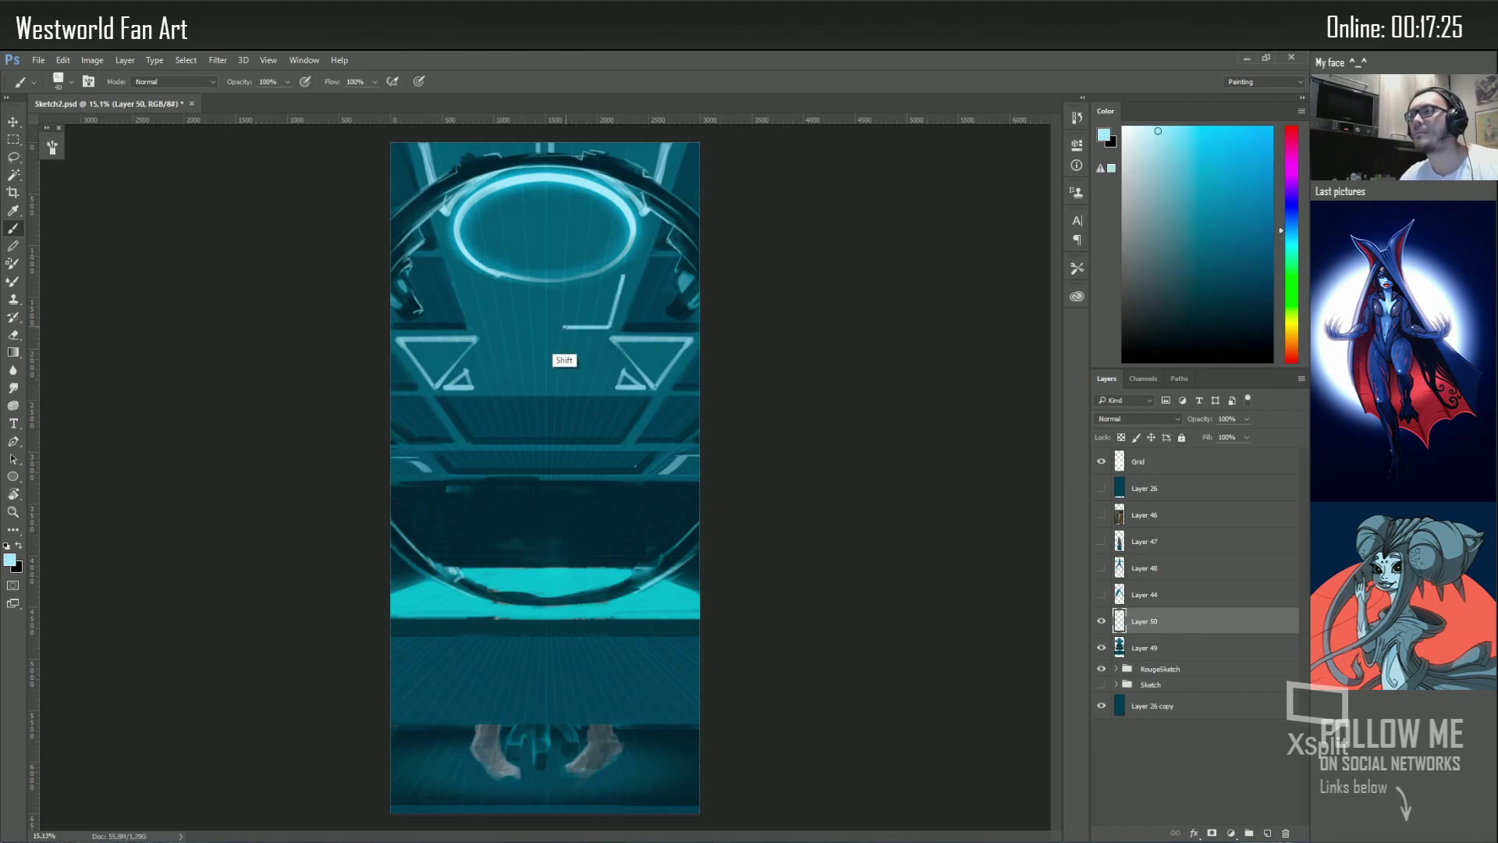
shift+click(562, 306)
shift+click(624, 274)
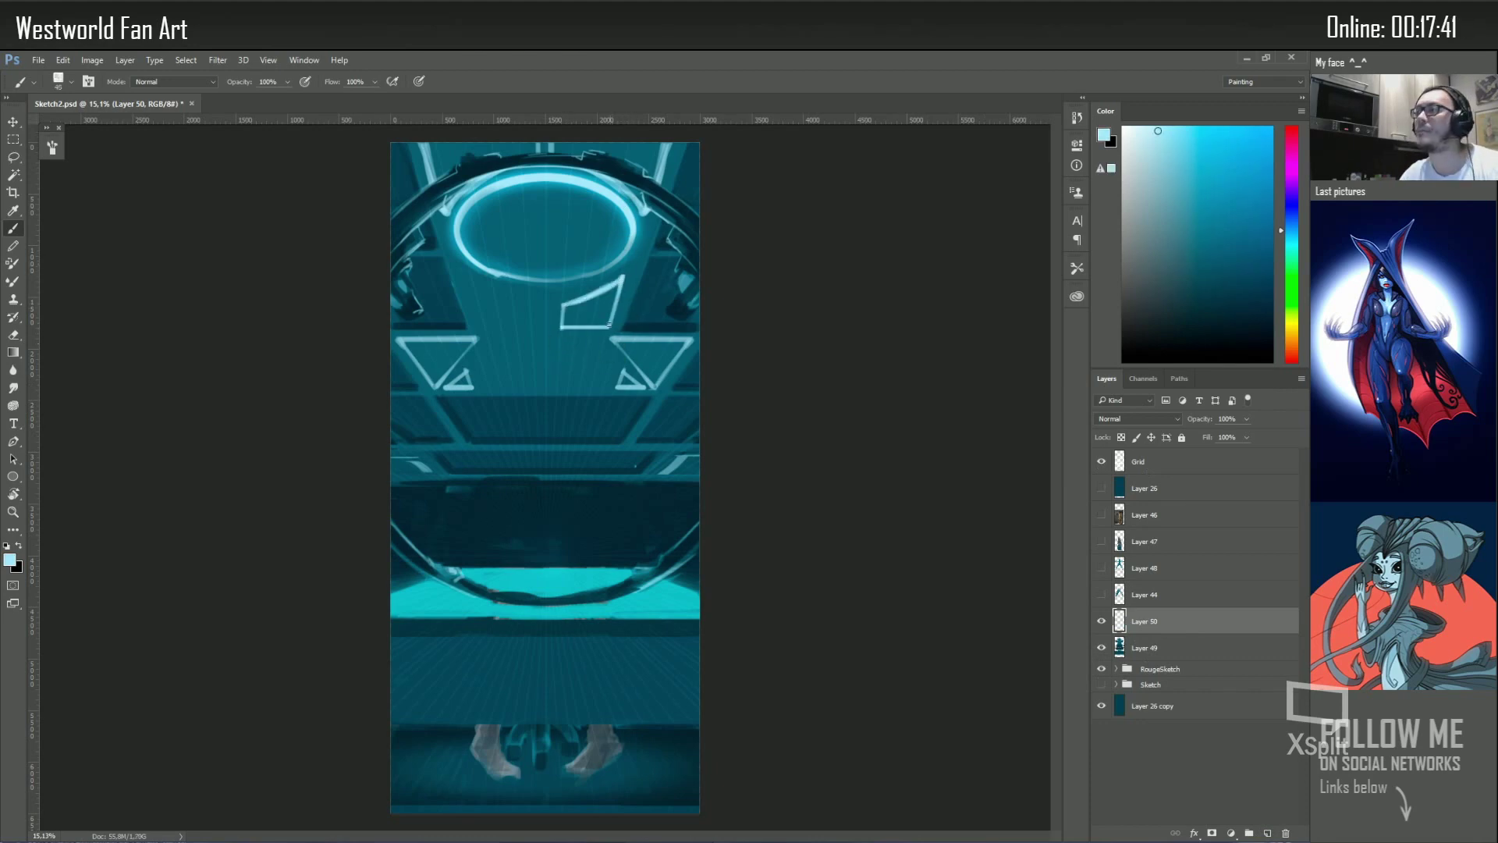
Mirror the bracket to the right side, merge it, and erase both diagonal closing lines
key(ctrl+j)
key(v)
drag(676, 366, 568, 365)
key(ctrl+e)
key(e)
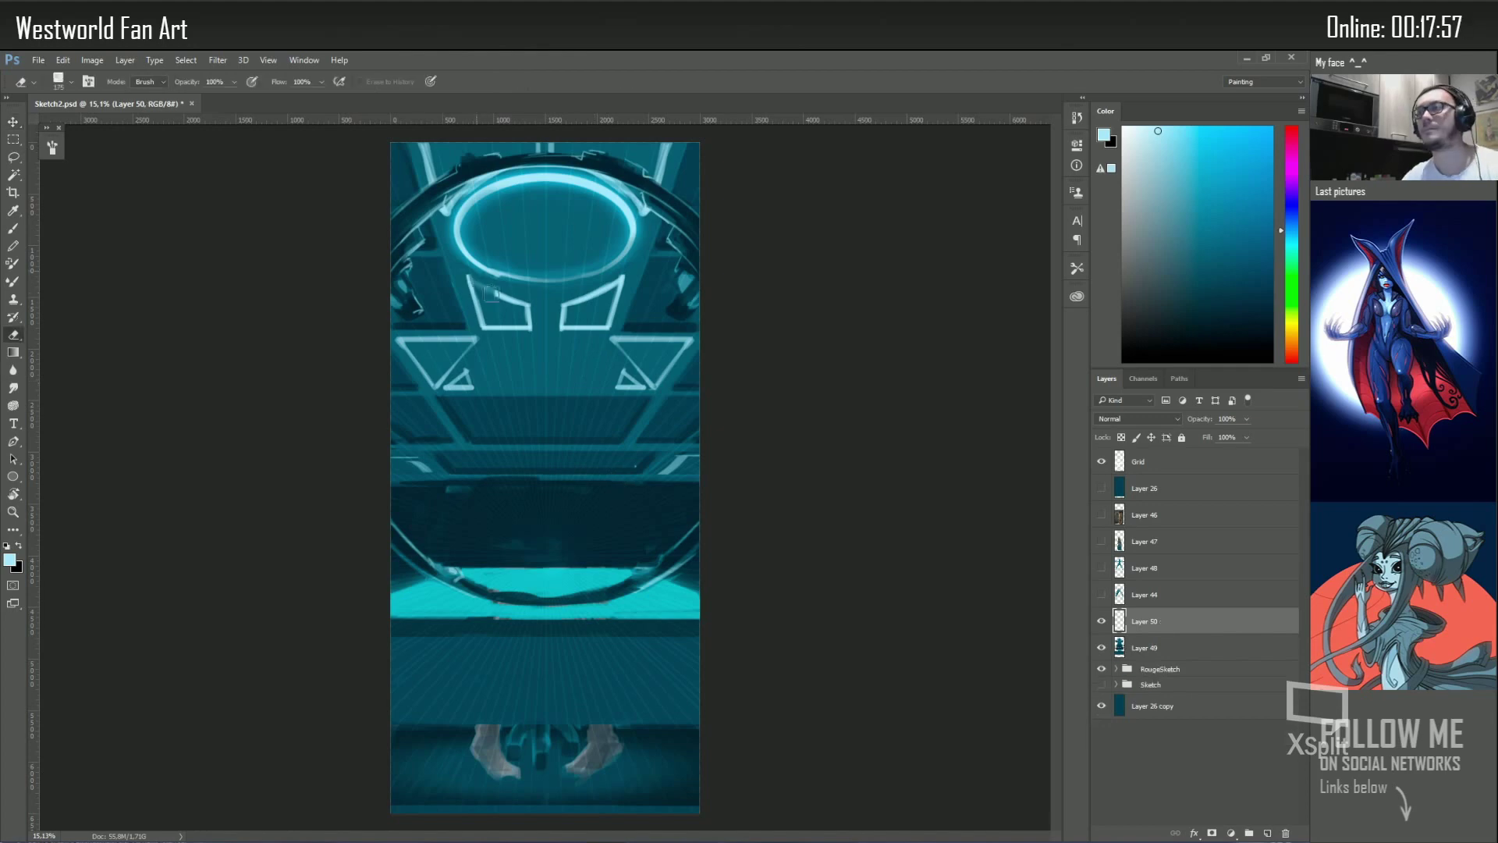
drag(476, 281, 528, 306)
drag(620, 276, 565, 307)
key(b)
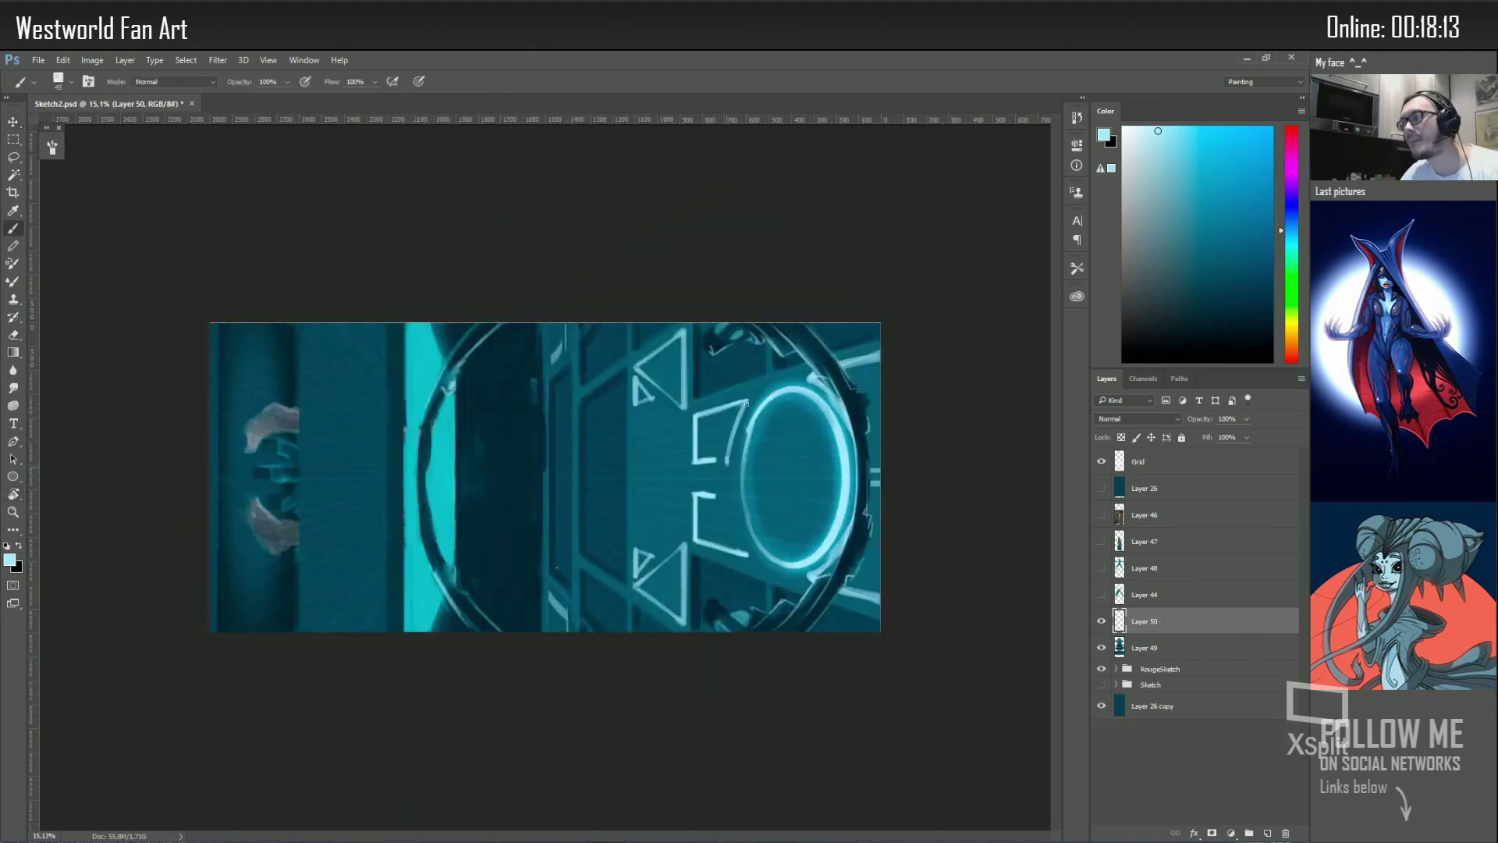
shift+click(748, 553)
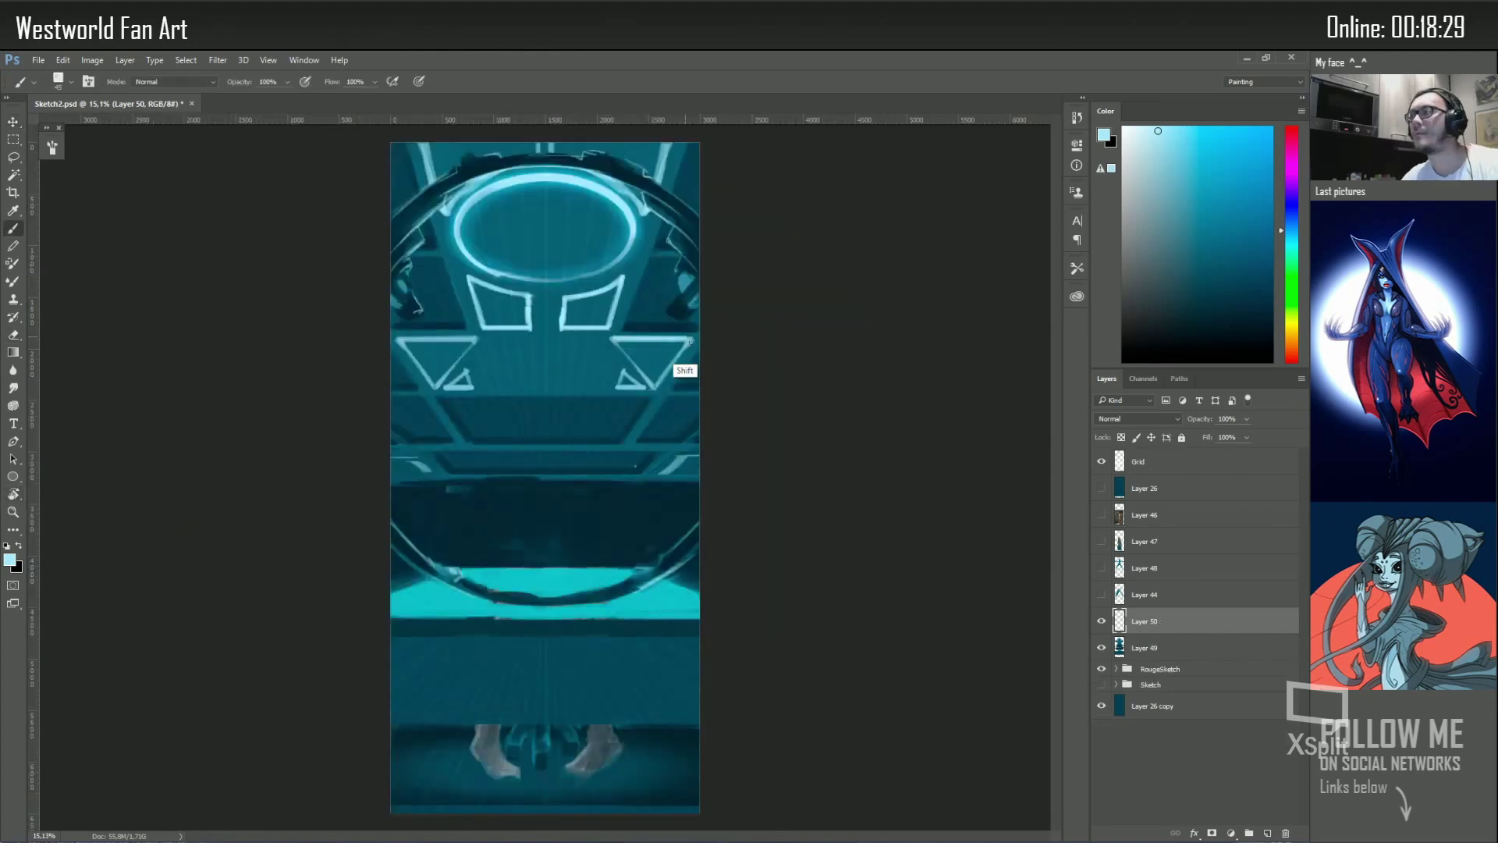
With the view rotated, outline the dark panel with thin light teal vertical and edge lines
drag(571, 380, 430, 426)
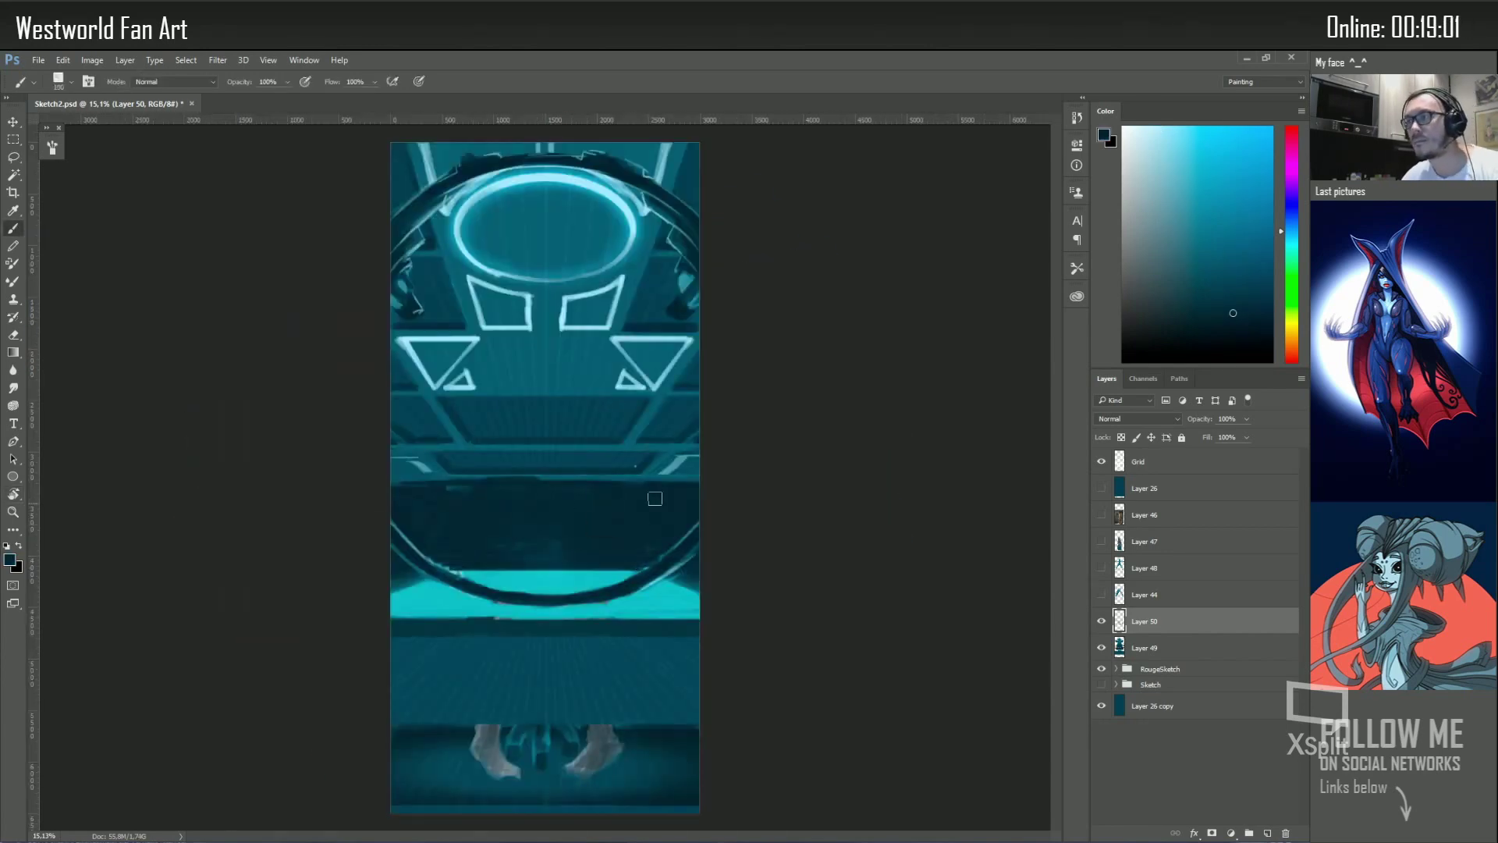
alt+click(401, 469)
drag(648, 482, 648, 562)
drag(446, 482, 445, 560)
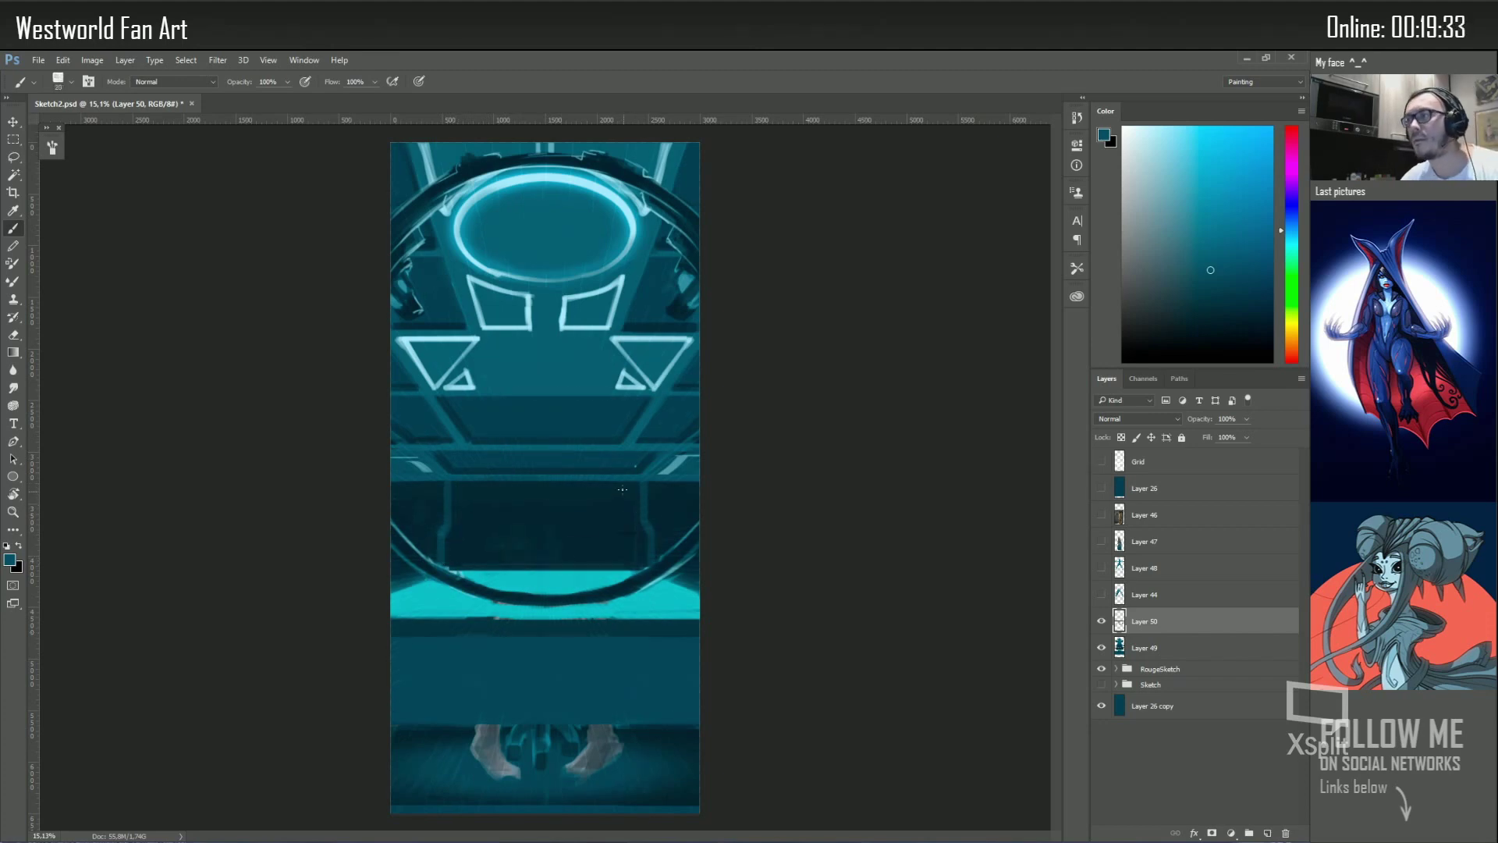
drag(628, 489, 461, 489)
shift+click(466, 574)
alt+click(632, 567)
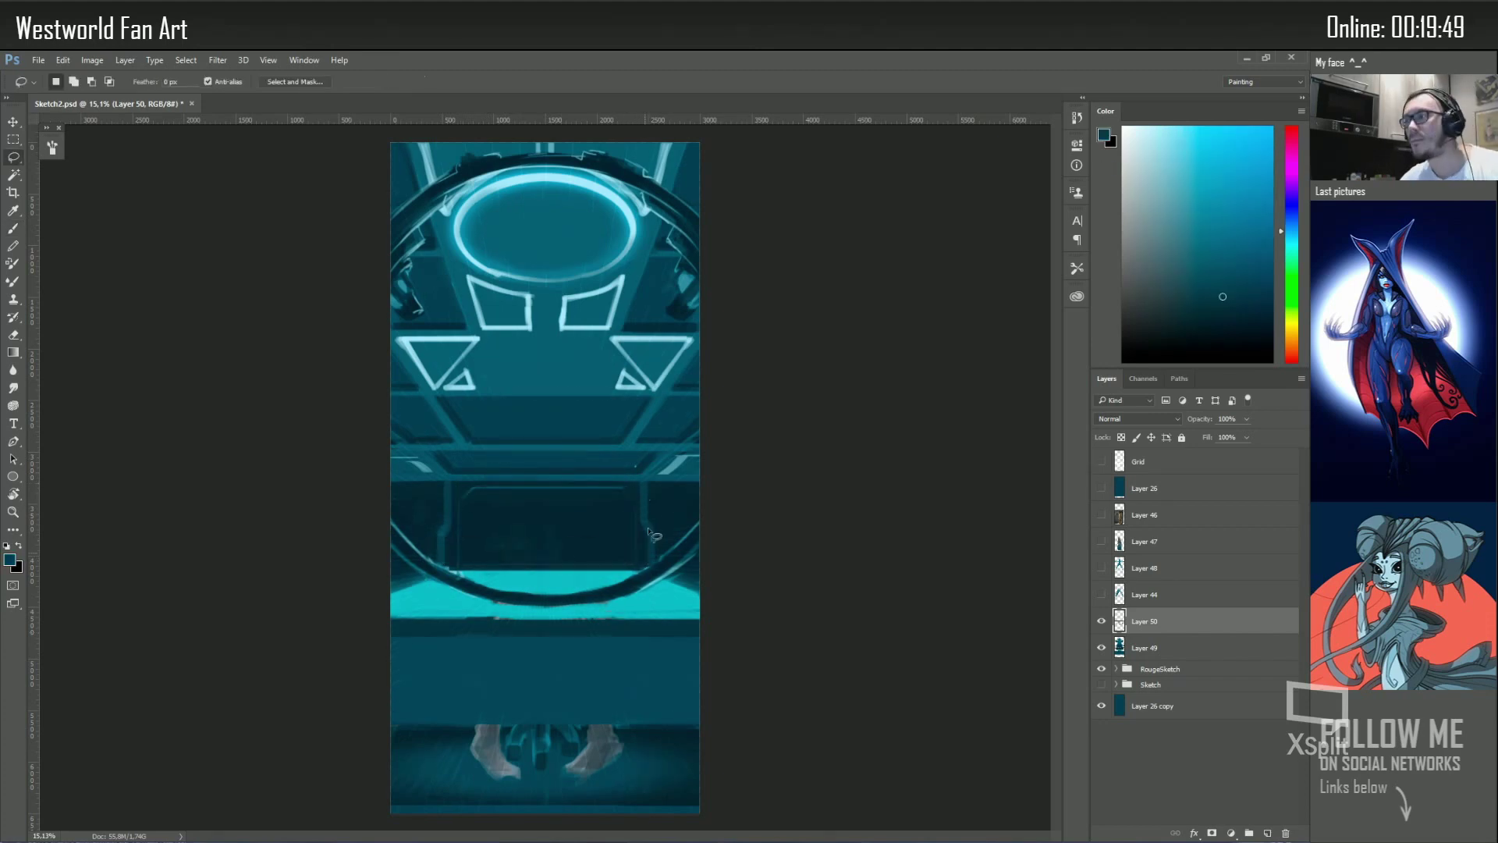
Return the canvas view upright, then show and select the Layer 48 figure
key(bracketright)
key(bracketright)
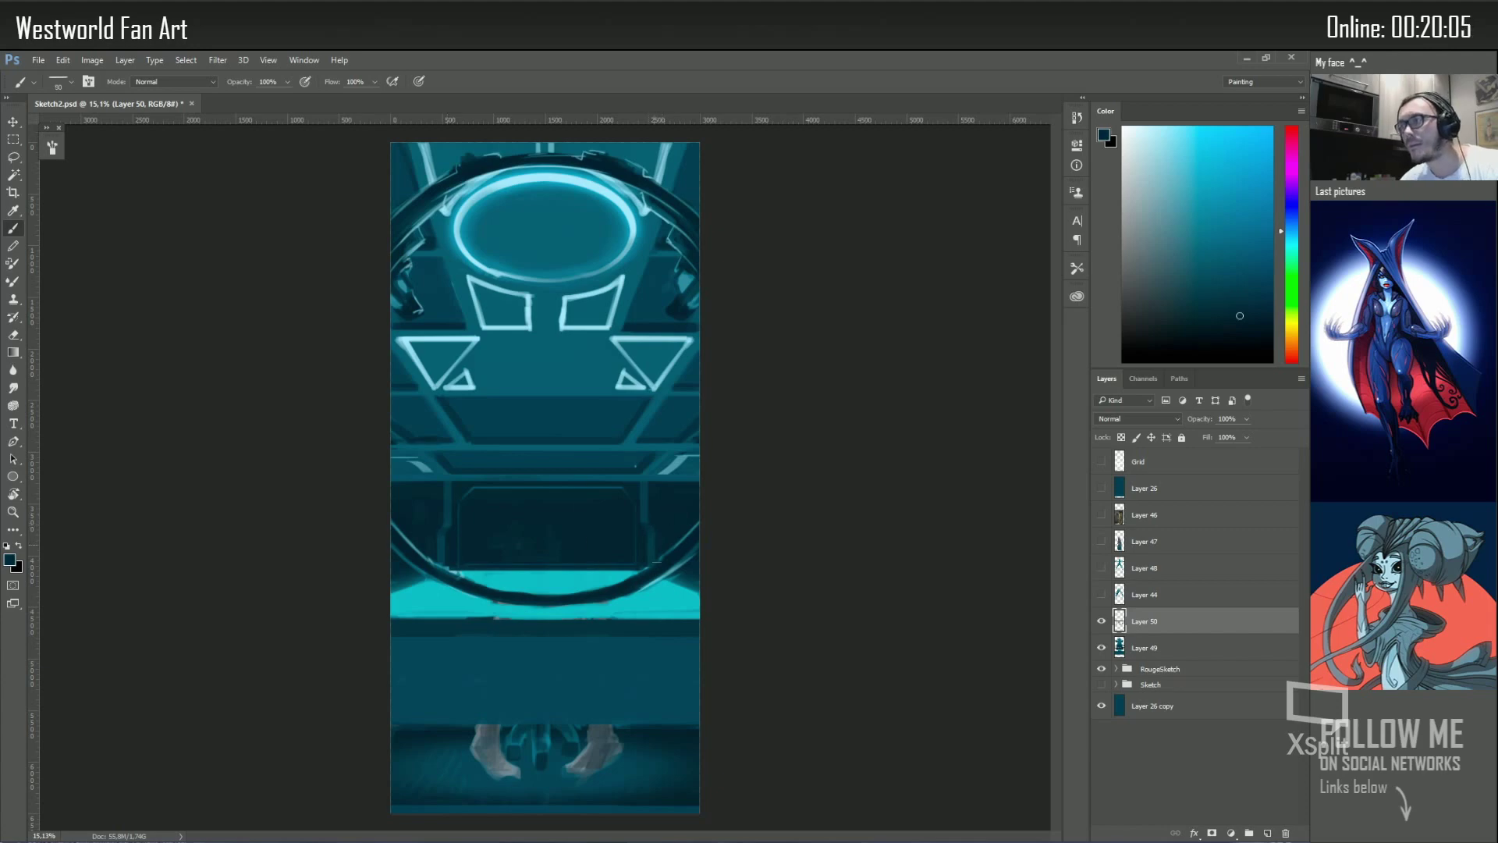
alt+click(468, 607)
key(bracketleft)
key(bracketleft)
key(bracketleft)
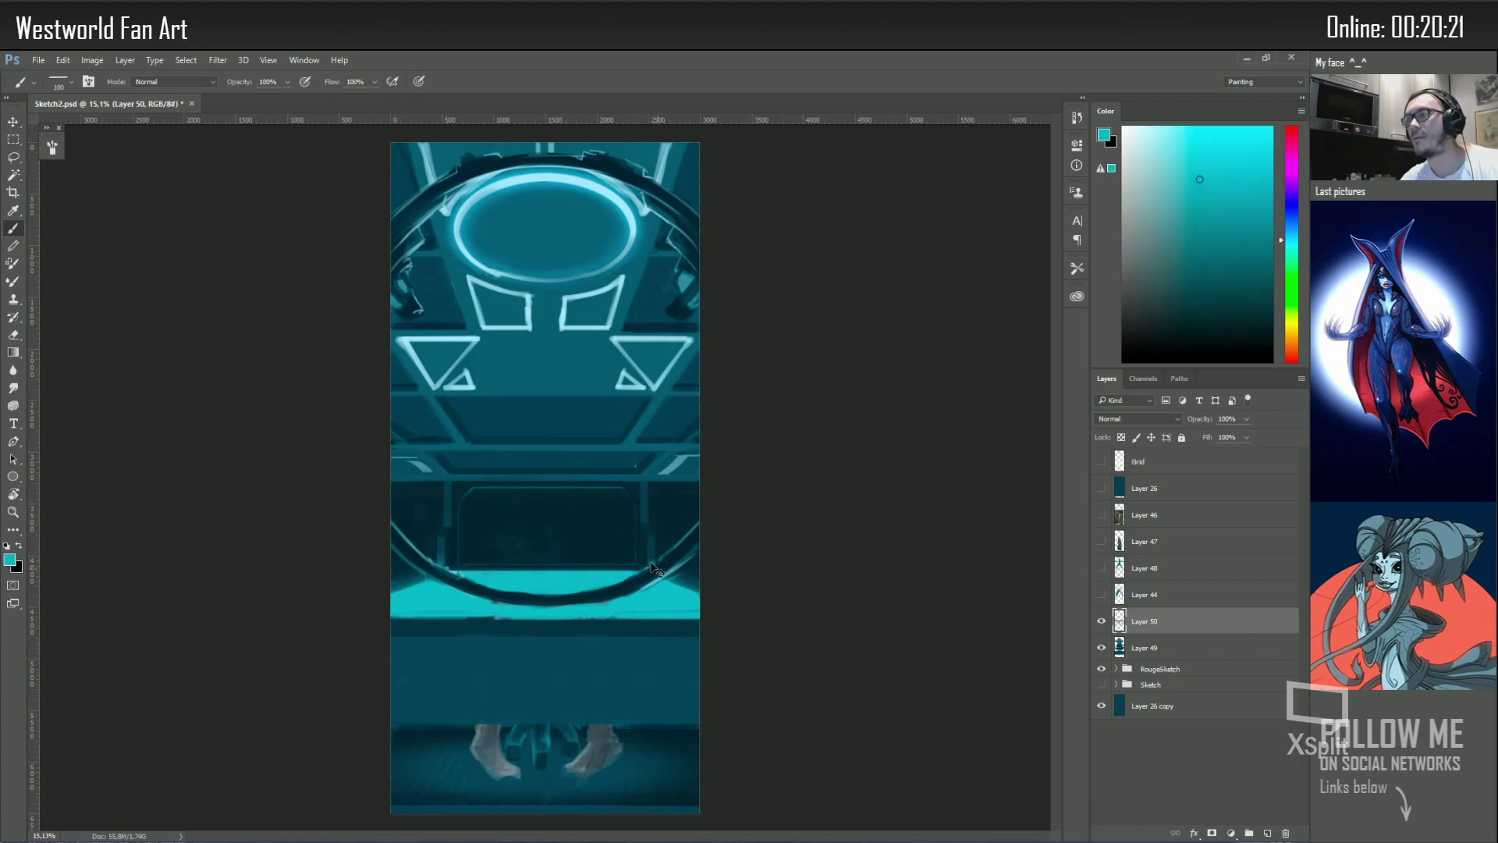
alt+click(537, 295)
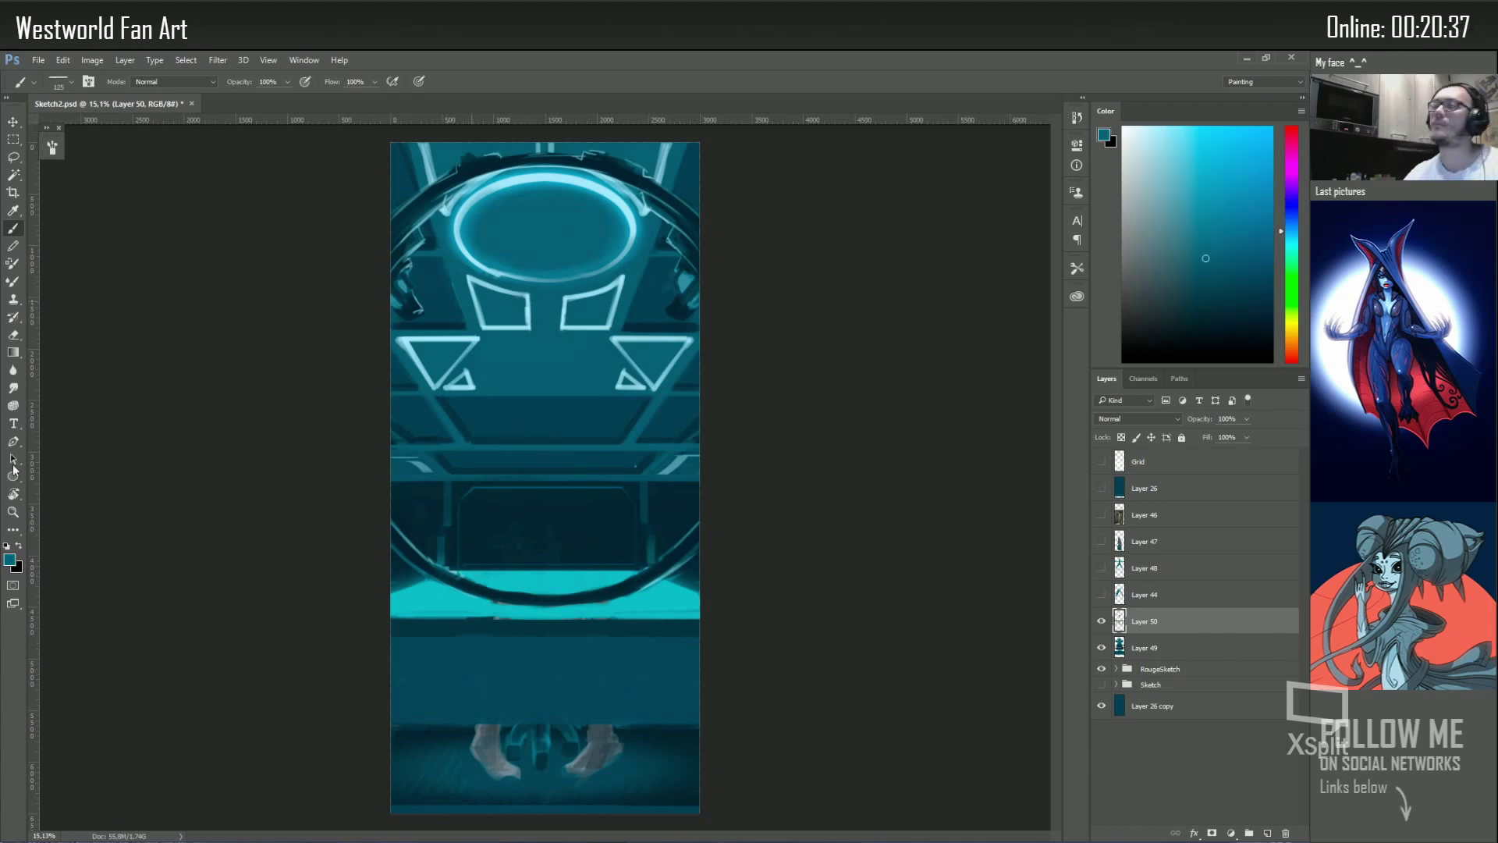
key(ctrl+alt+r)
alt+click(754, 544)
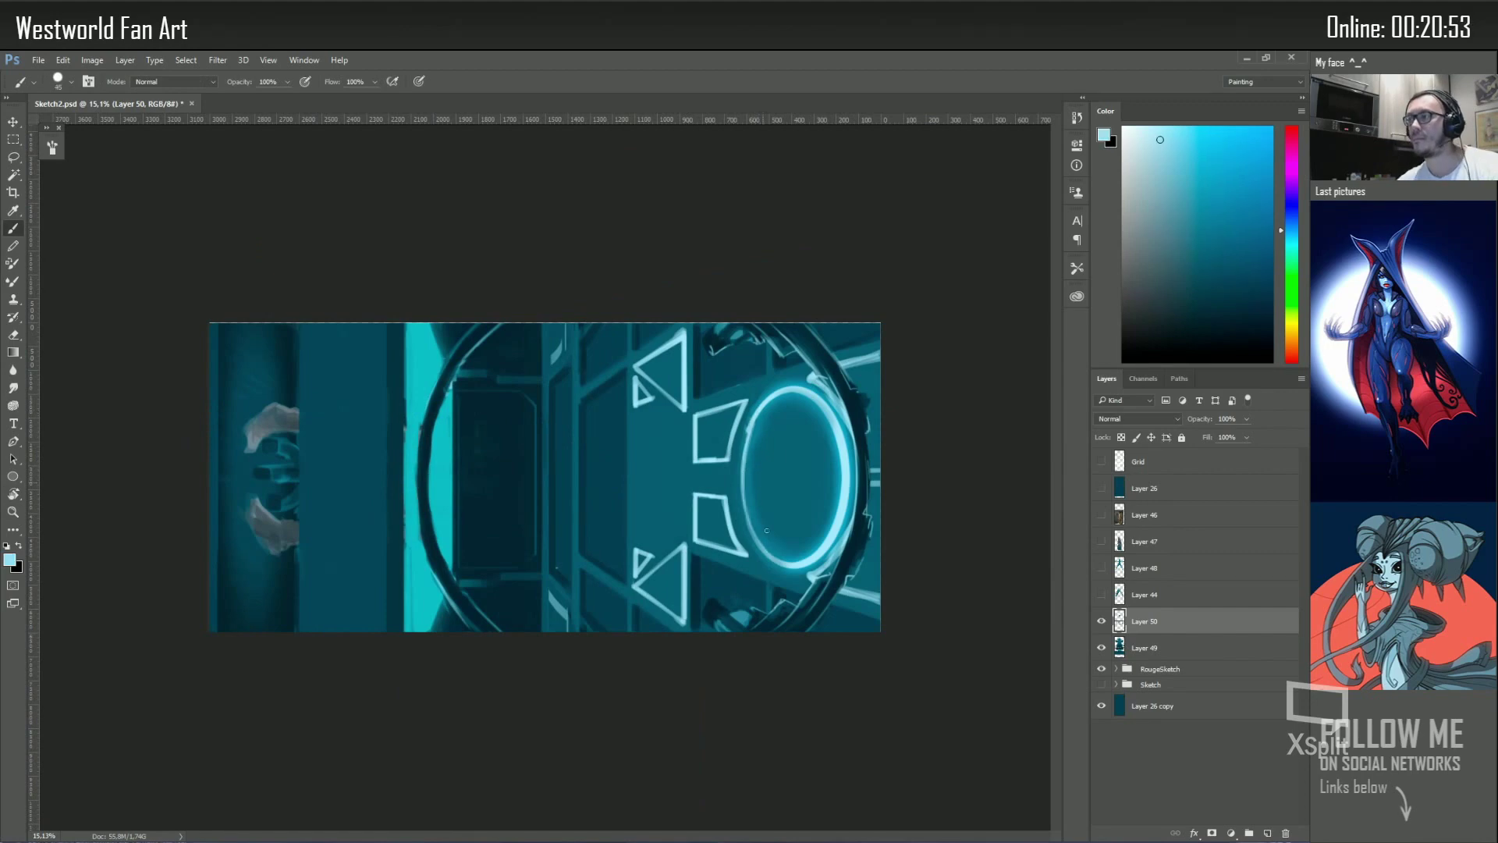
key(ctrl+alt+r)
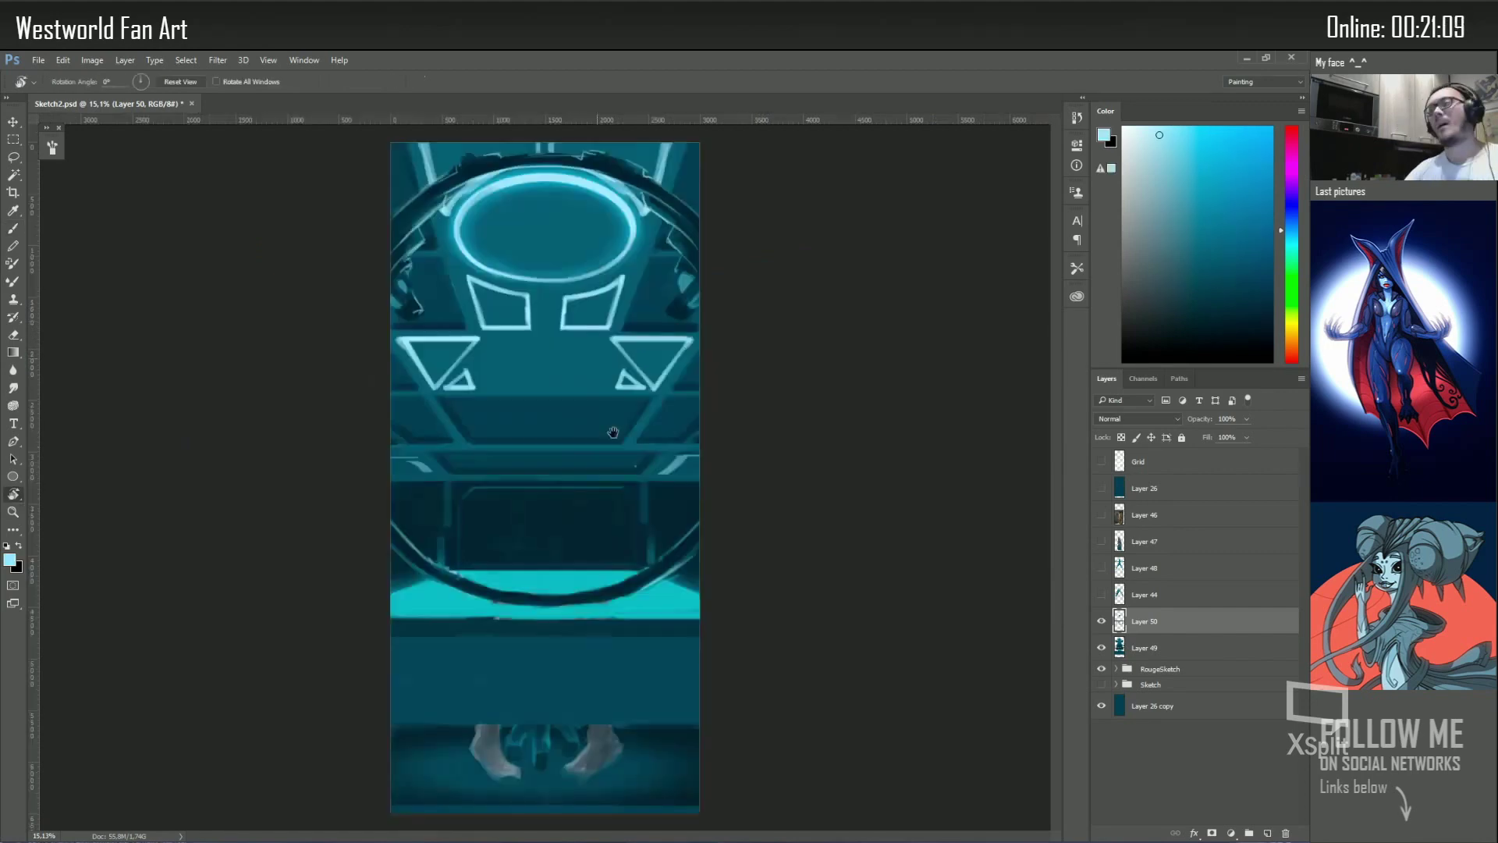
click(1101, 568)
click(1144, 568)
Shade the Layer 48 figure with darker teal, then switch to a flat brush
alt+click(537, 209)
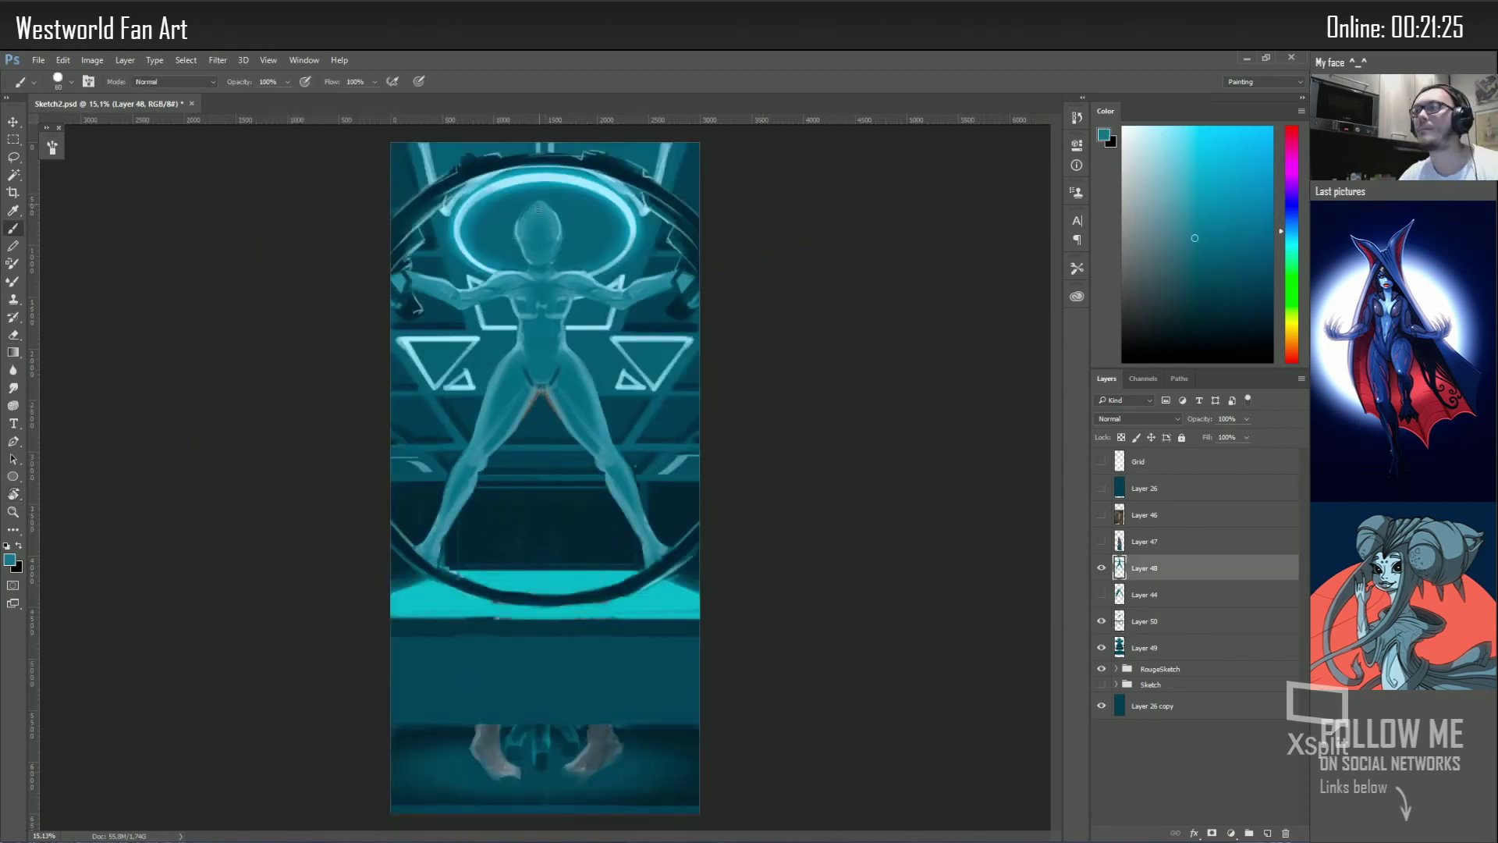
key(e)
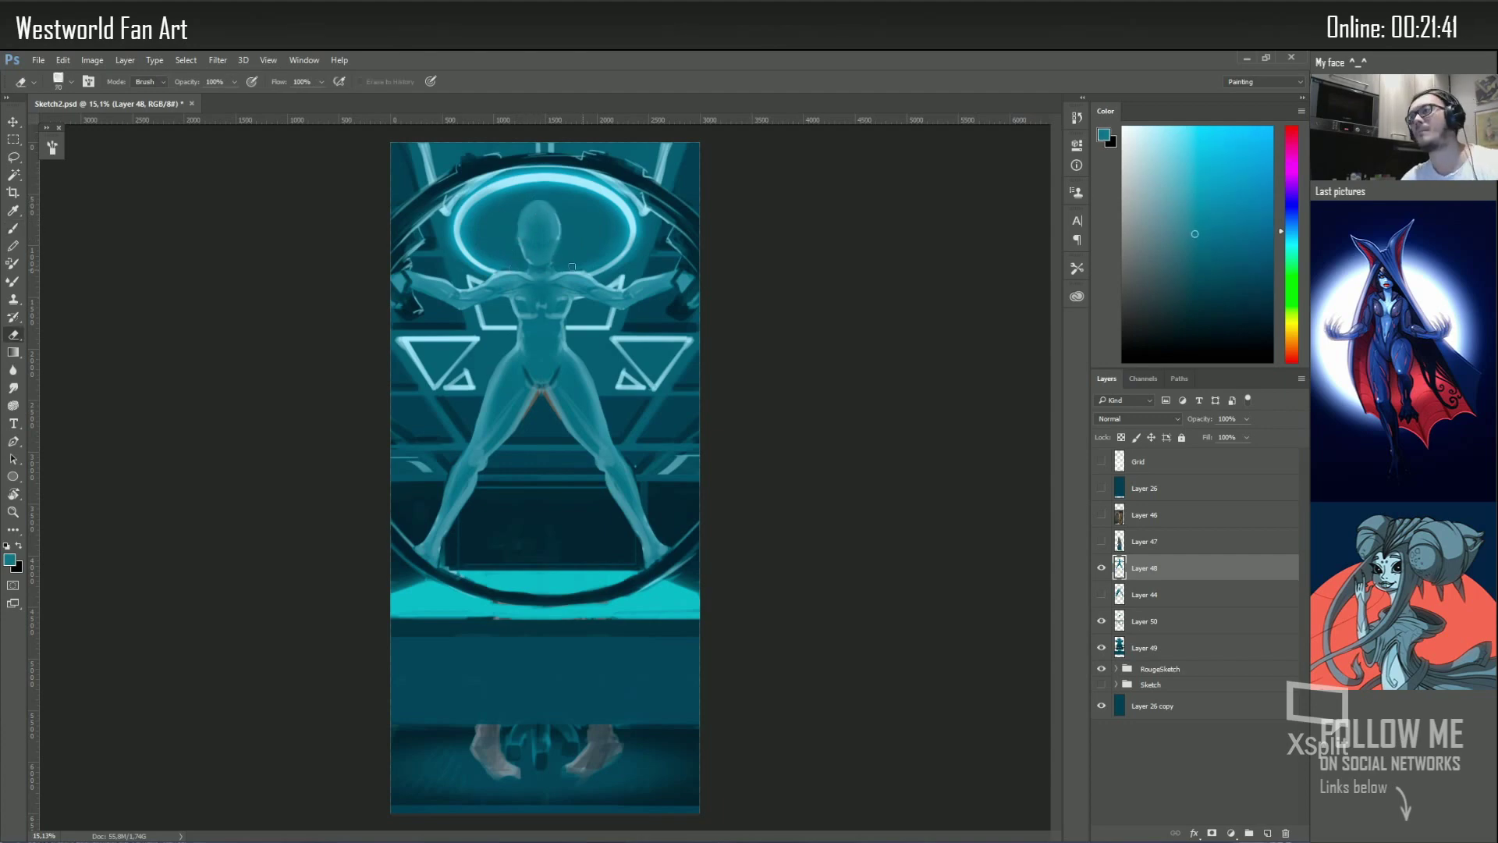
key(b)
alt+click(544, 322)
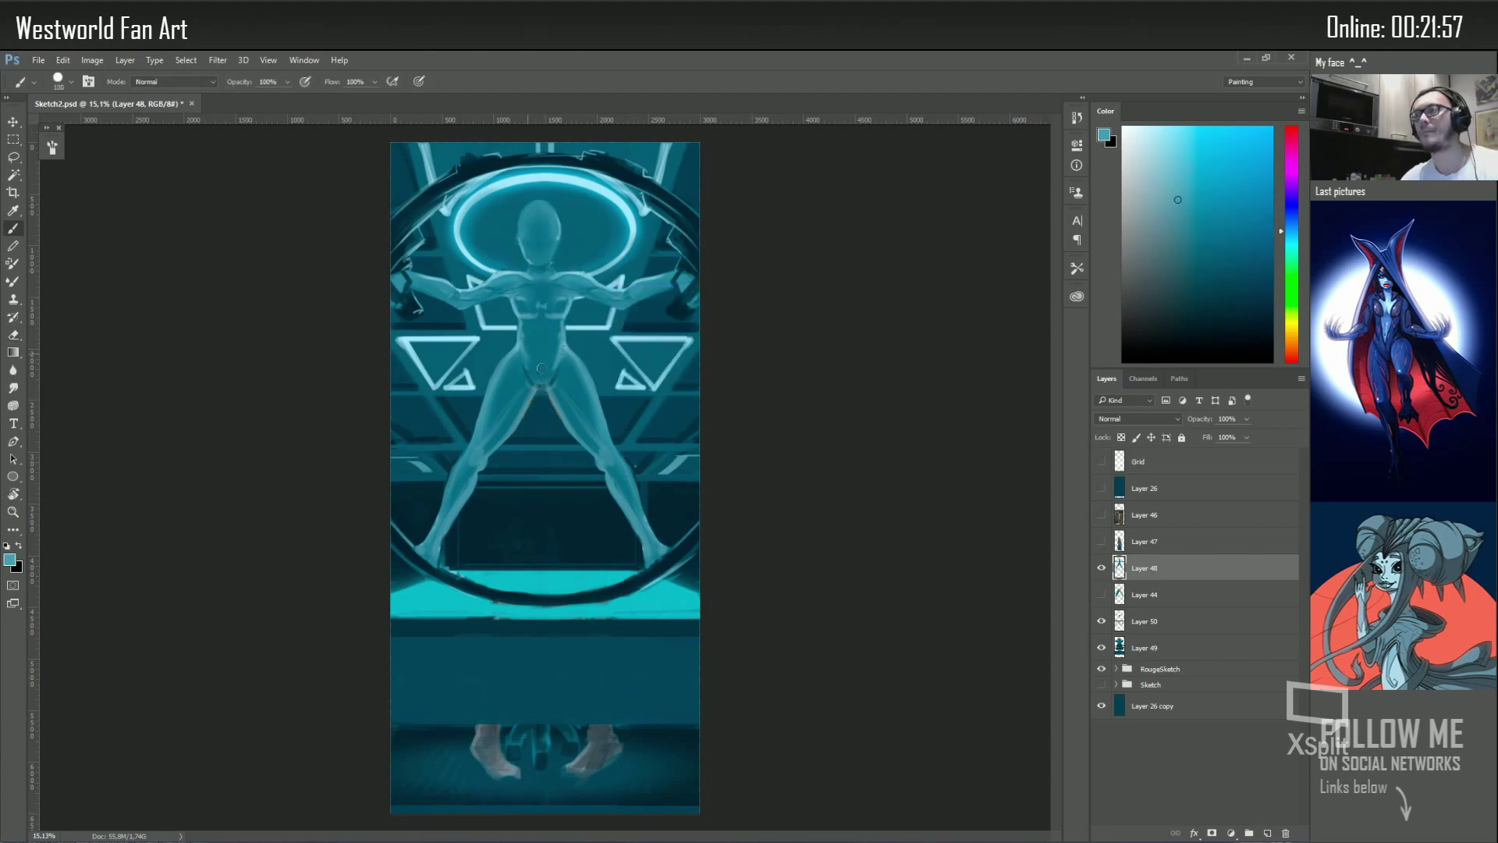
key(bracketleft)
key(bracketleft)
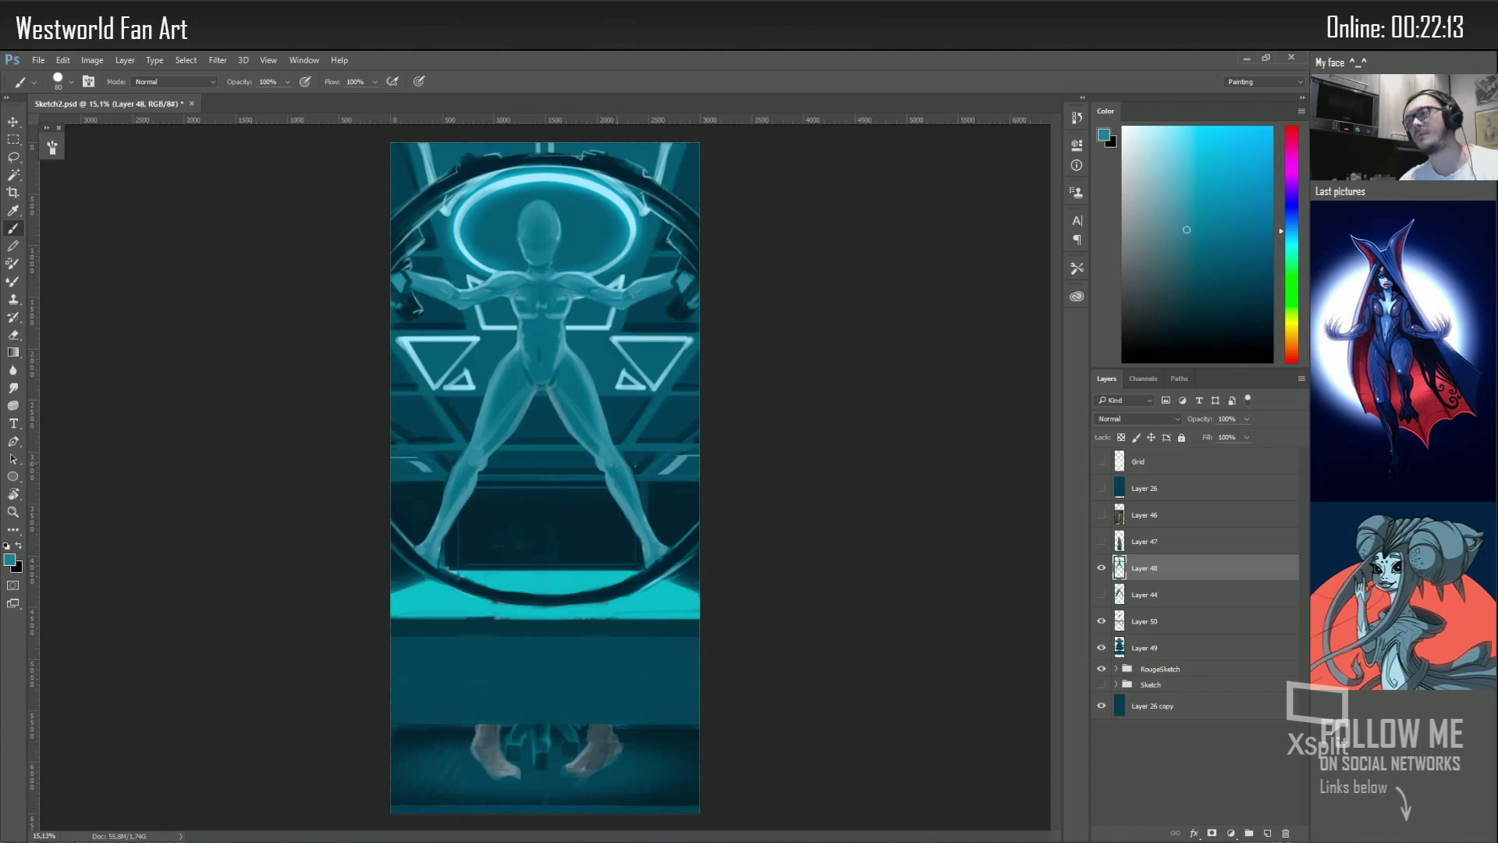
alt+click(614, 466)
key(bracketright)
key(bracketright)
key(bracketright)
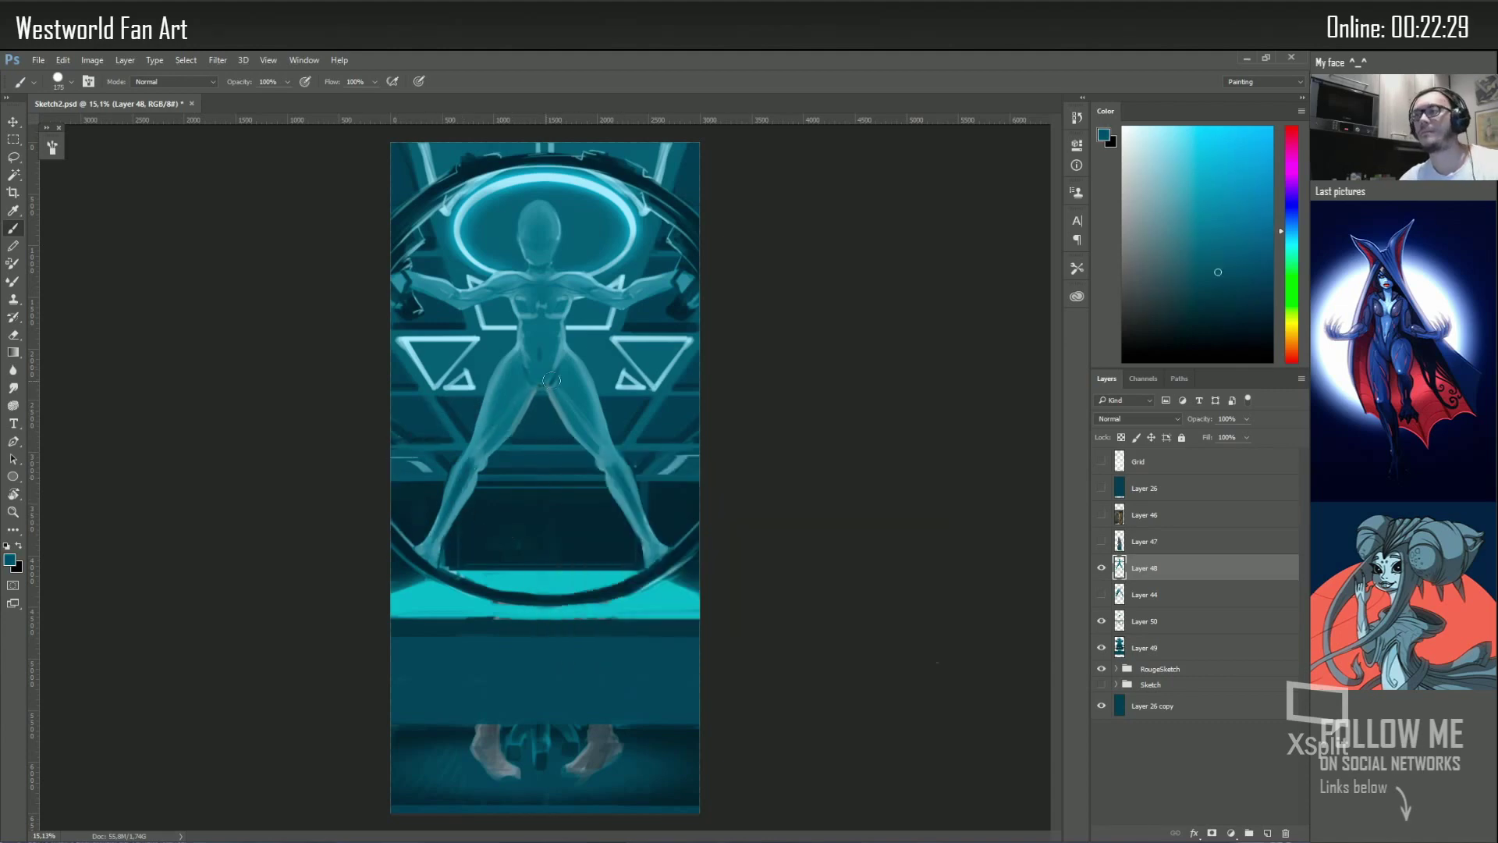
right_click(551, 380)
double_click(742, 515)
Paint light cyan highlights on the figure's chest with a smaller round brush
alt+click(534, 352)
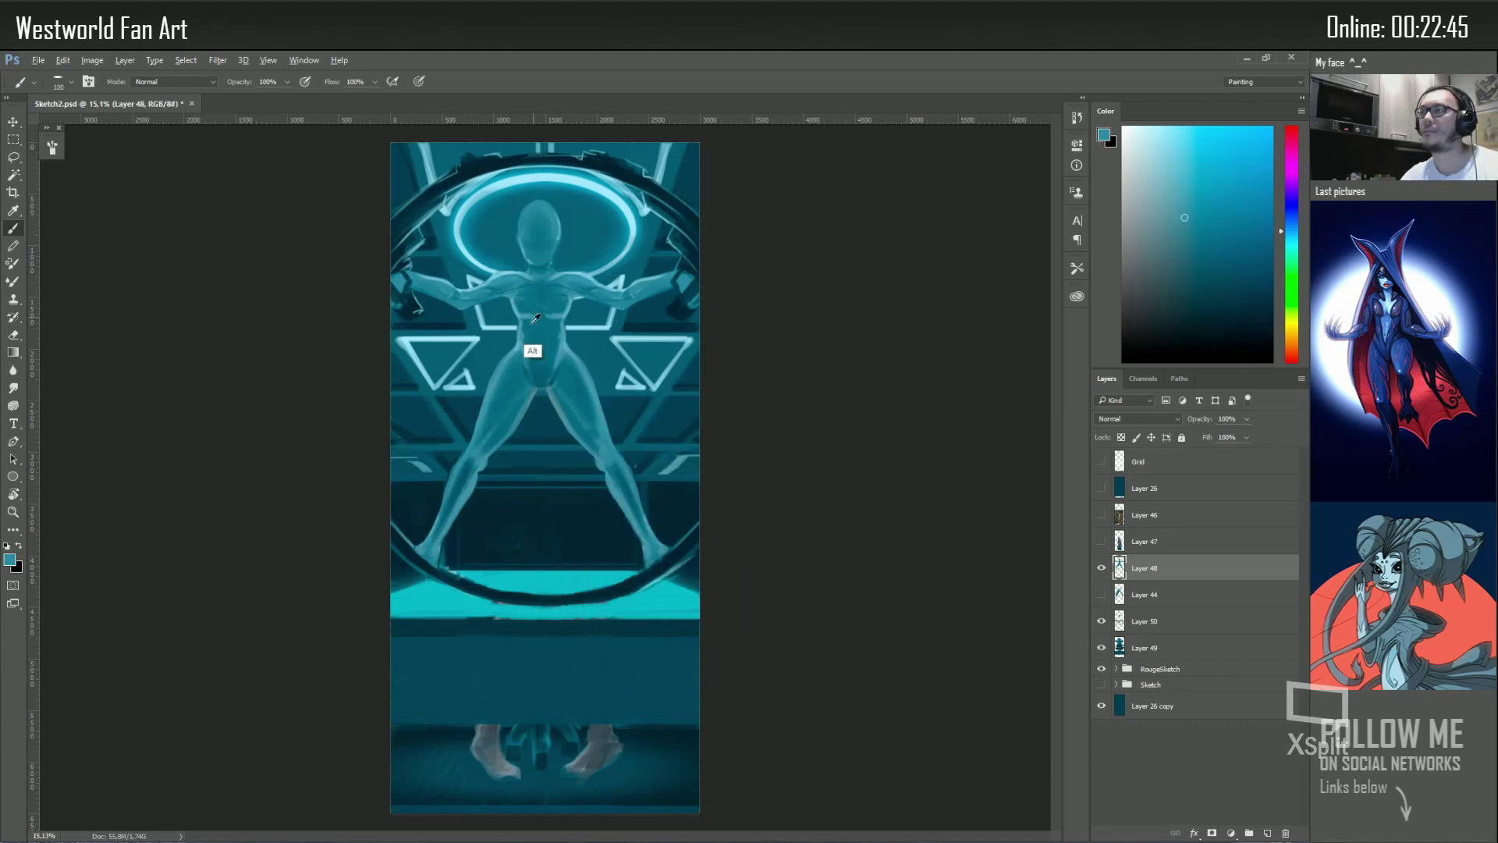
alt+click(550, 285)
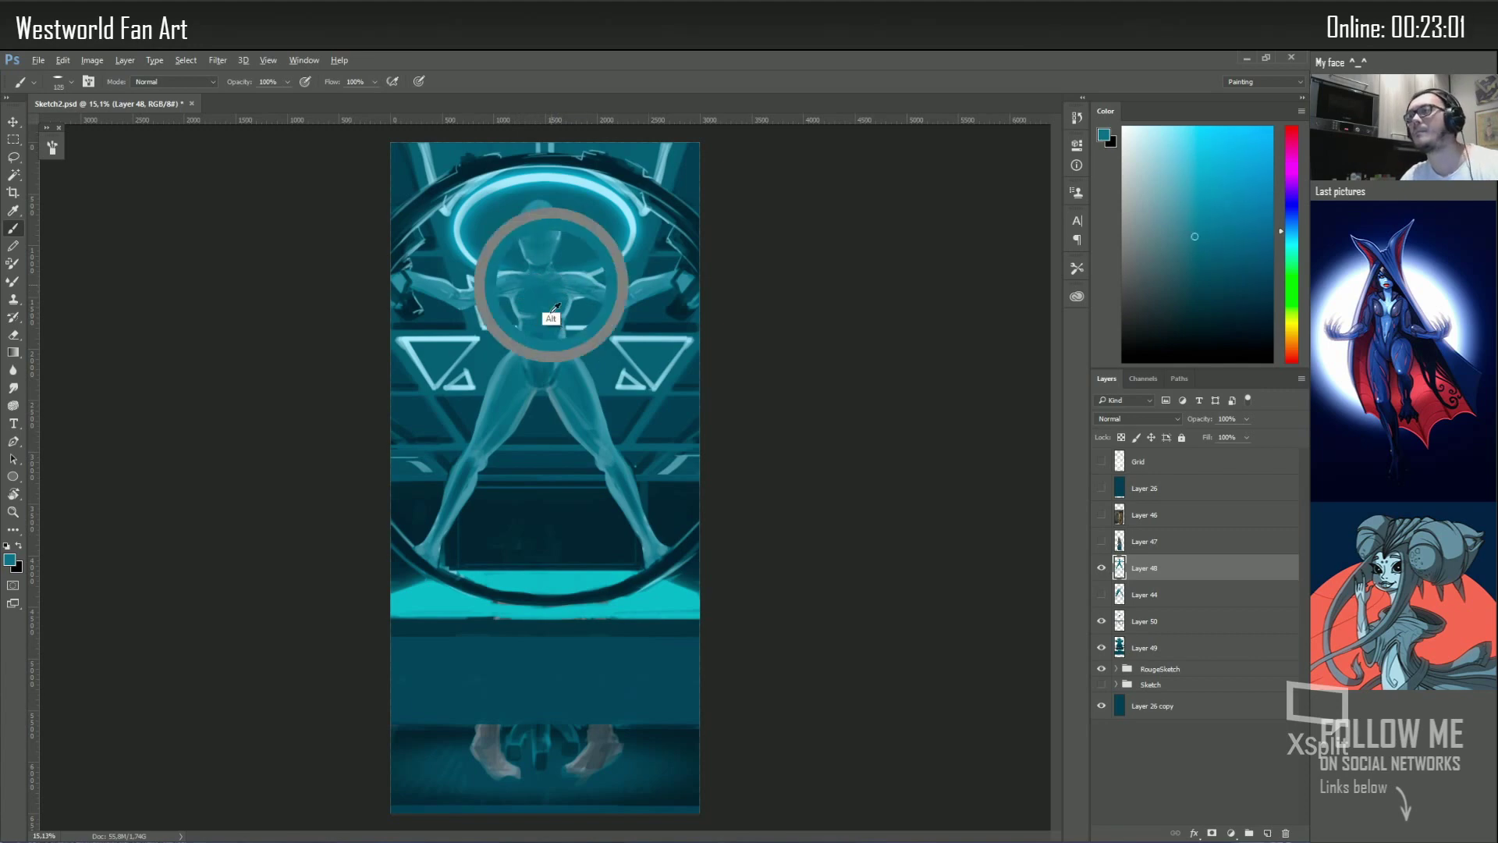
alt+click(569, 303)
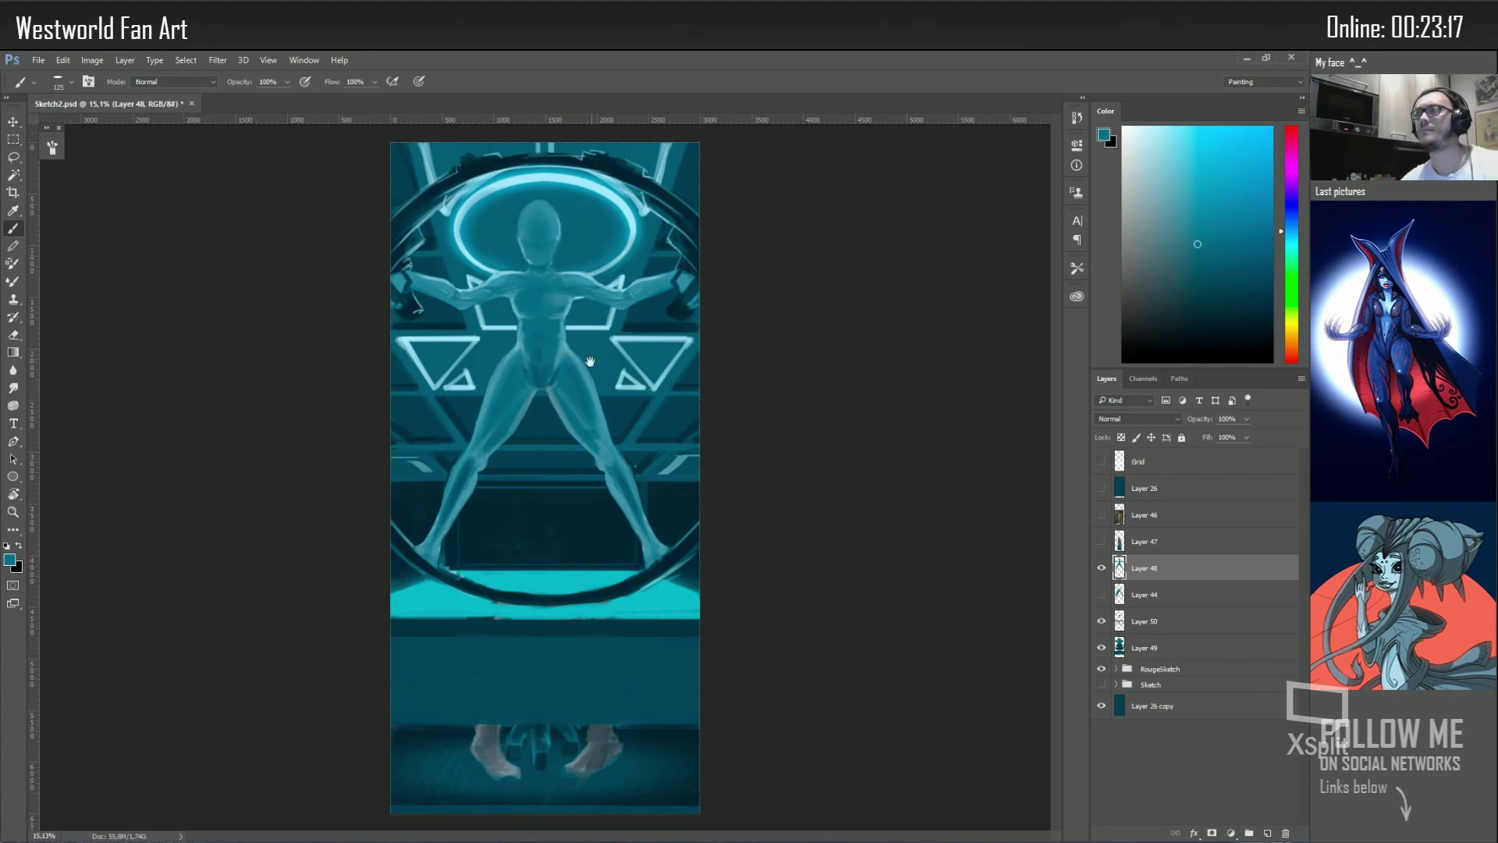
alt+click(532, 385)
key(bracketleft)
key(bracketleft)
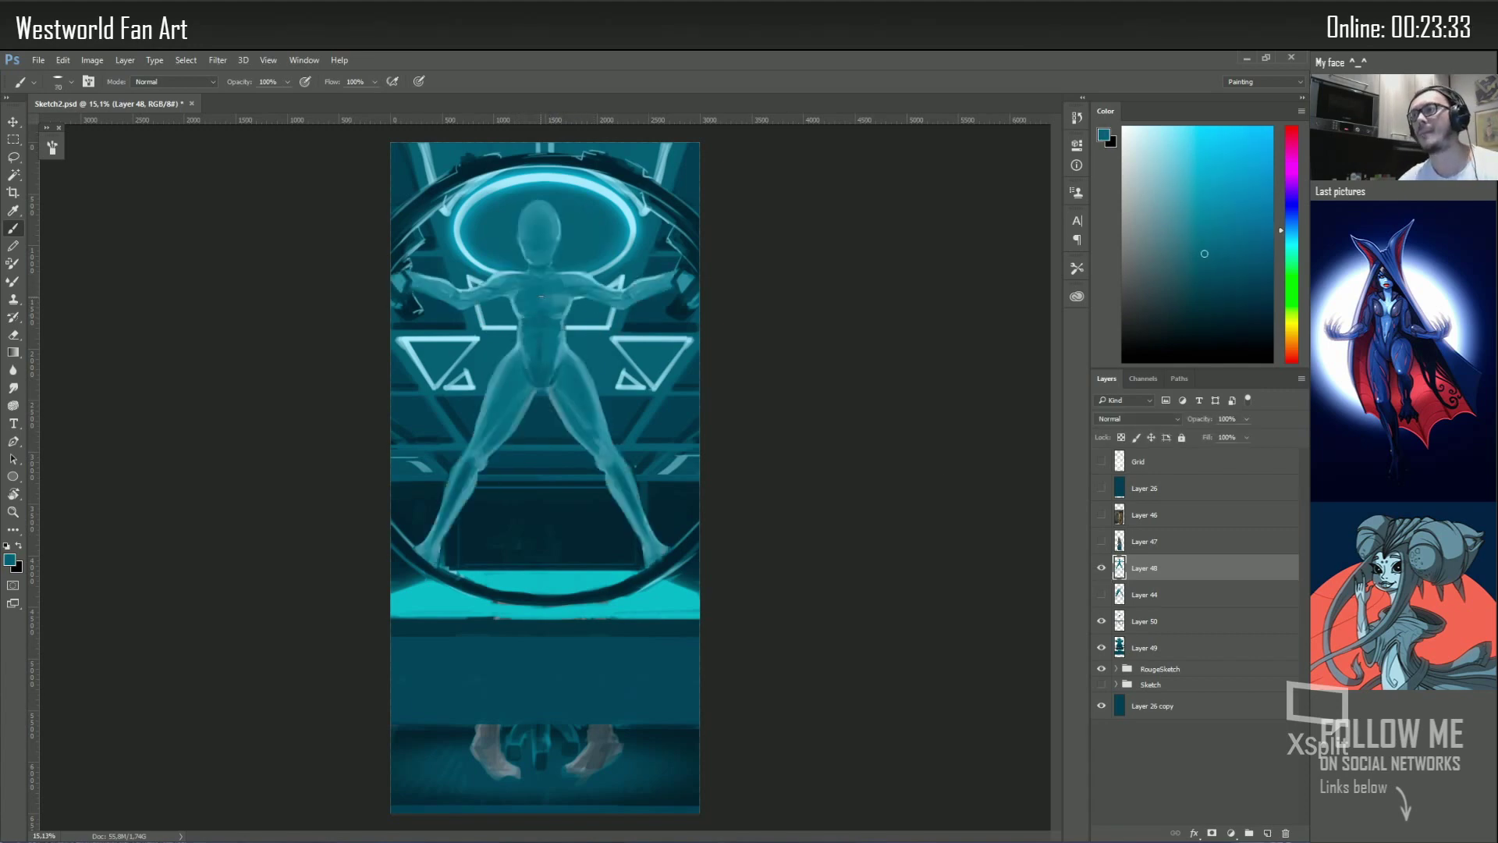
alt+click(549, 274)
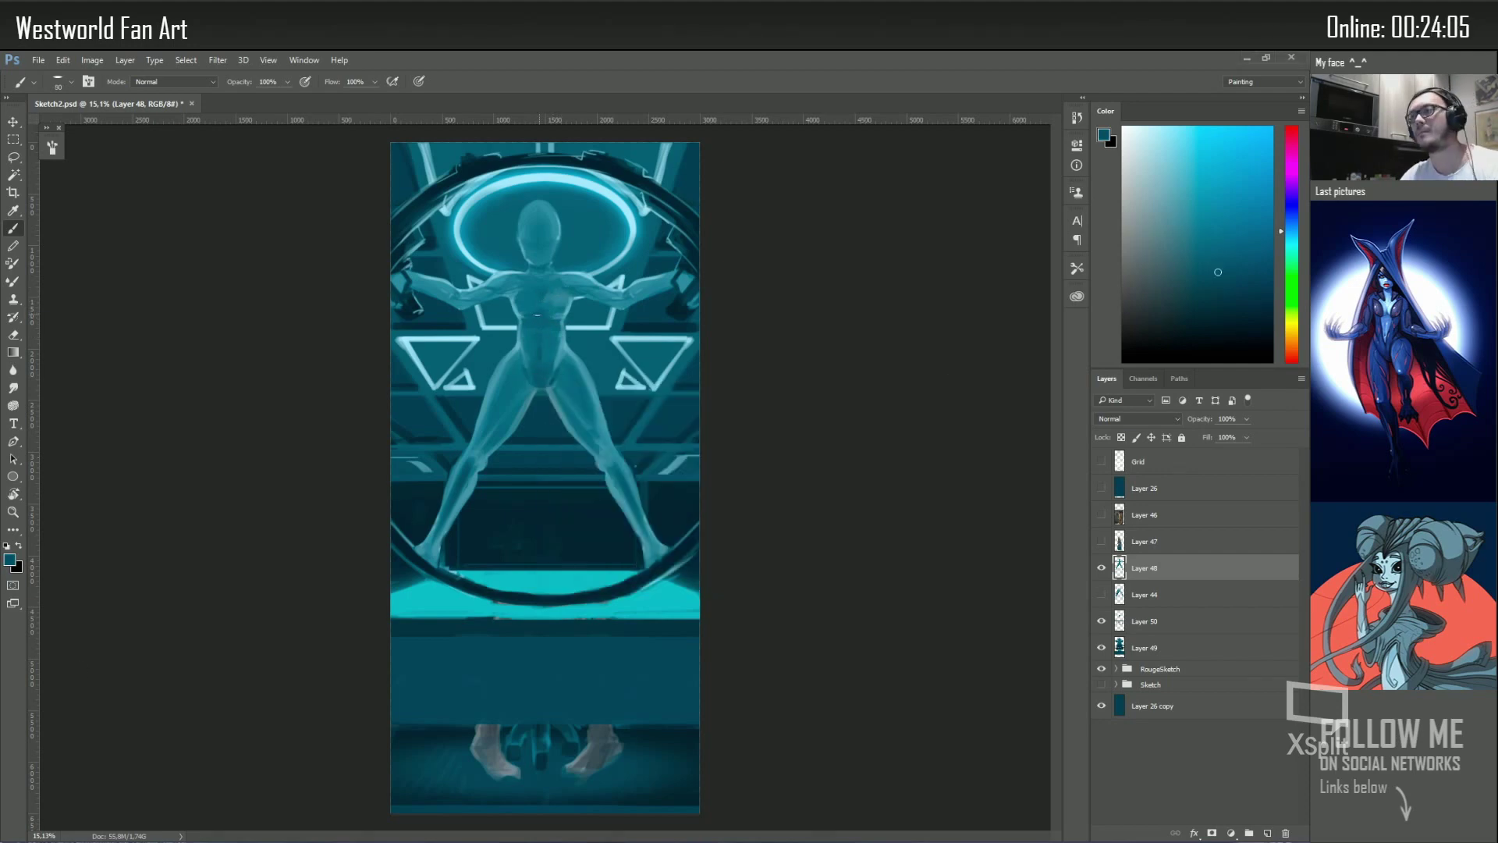
alt+click(572, 304)
alt+click(562, 312)
key(comma)
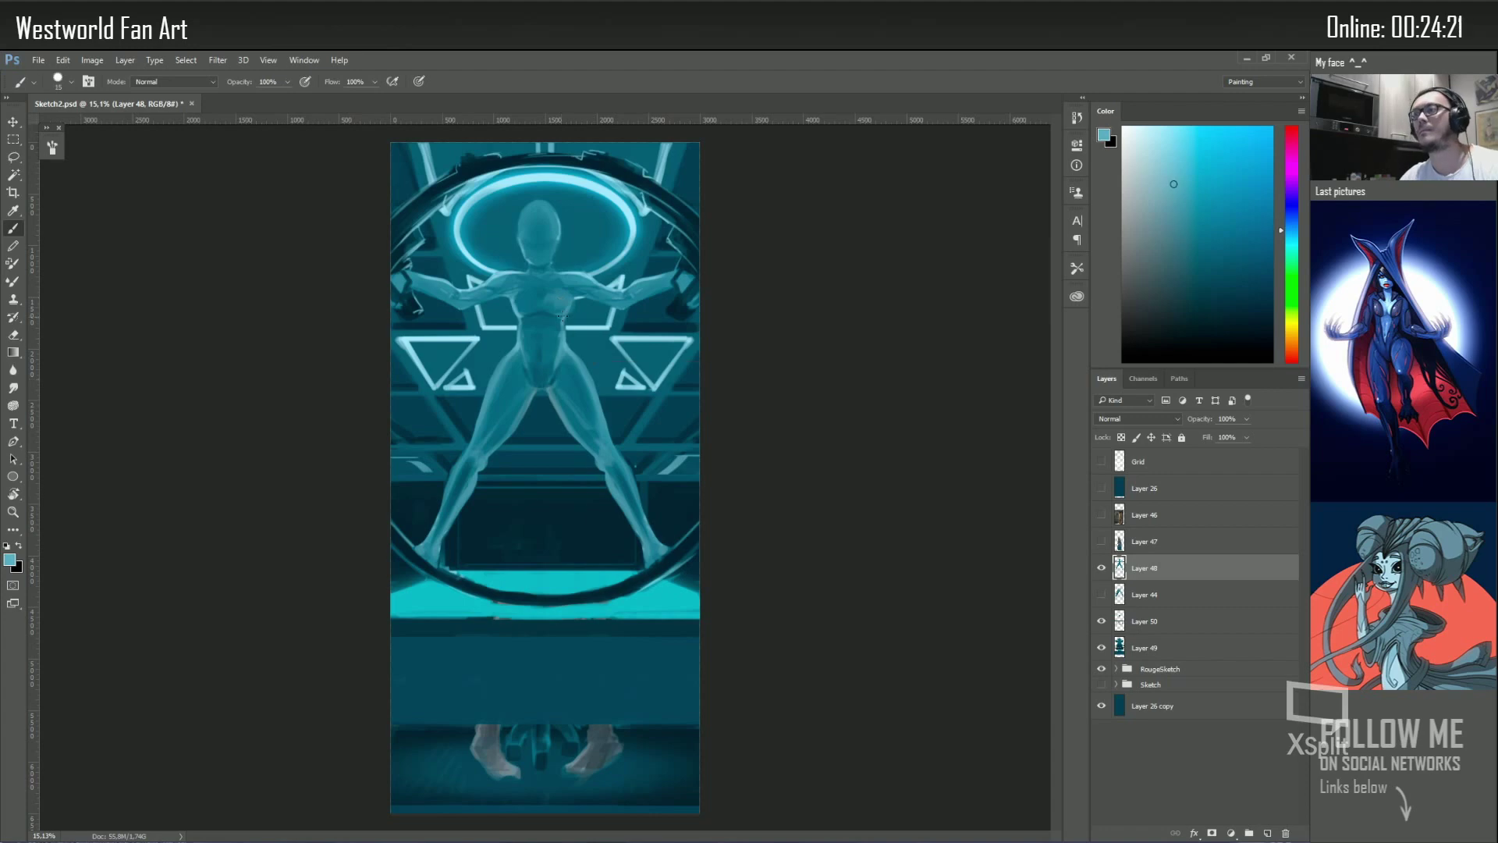
alt+click(526, 242)
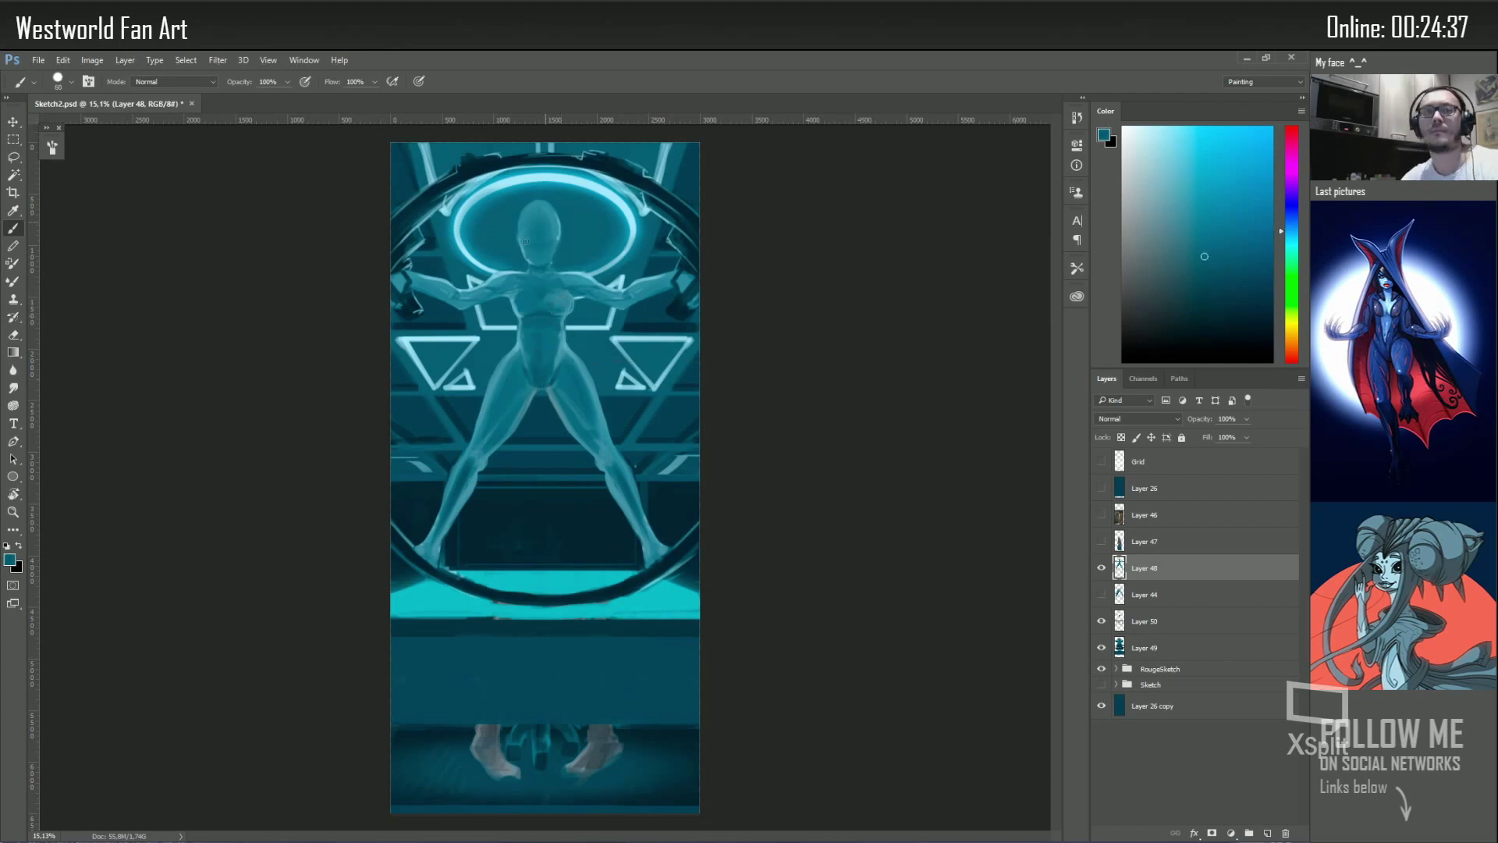
alt+click(548, 308)
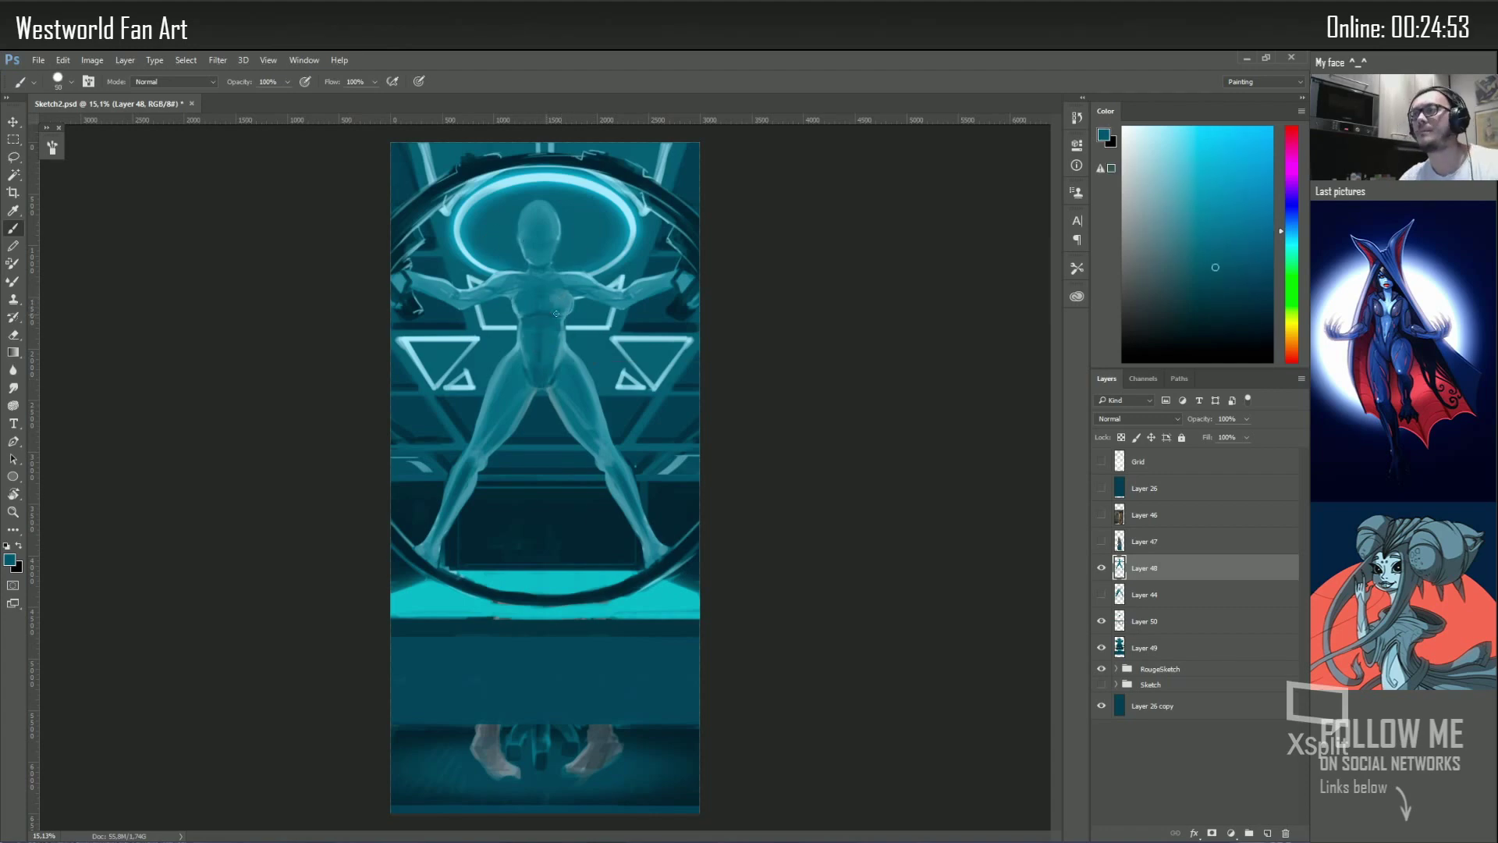
Refine the chest's darker teal shading and fine light cyan highlights
right_click(557, 314)
alt+click(540, 292)
key(bracketleft)
alt+click(563, 306)
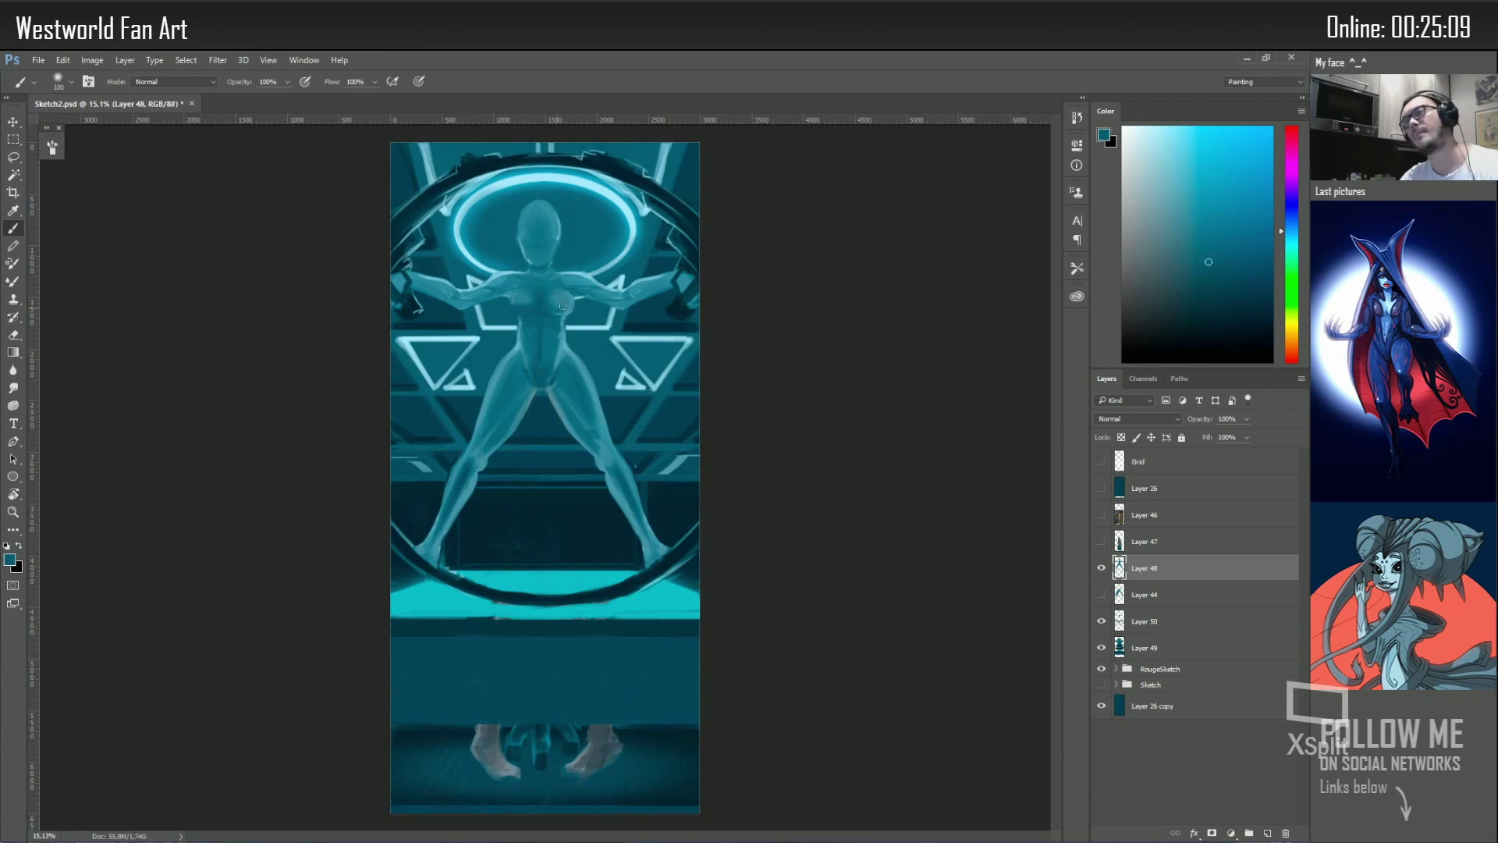
alt+click(540, 336)
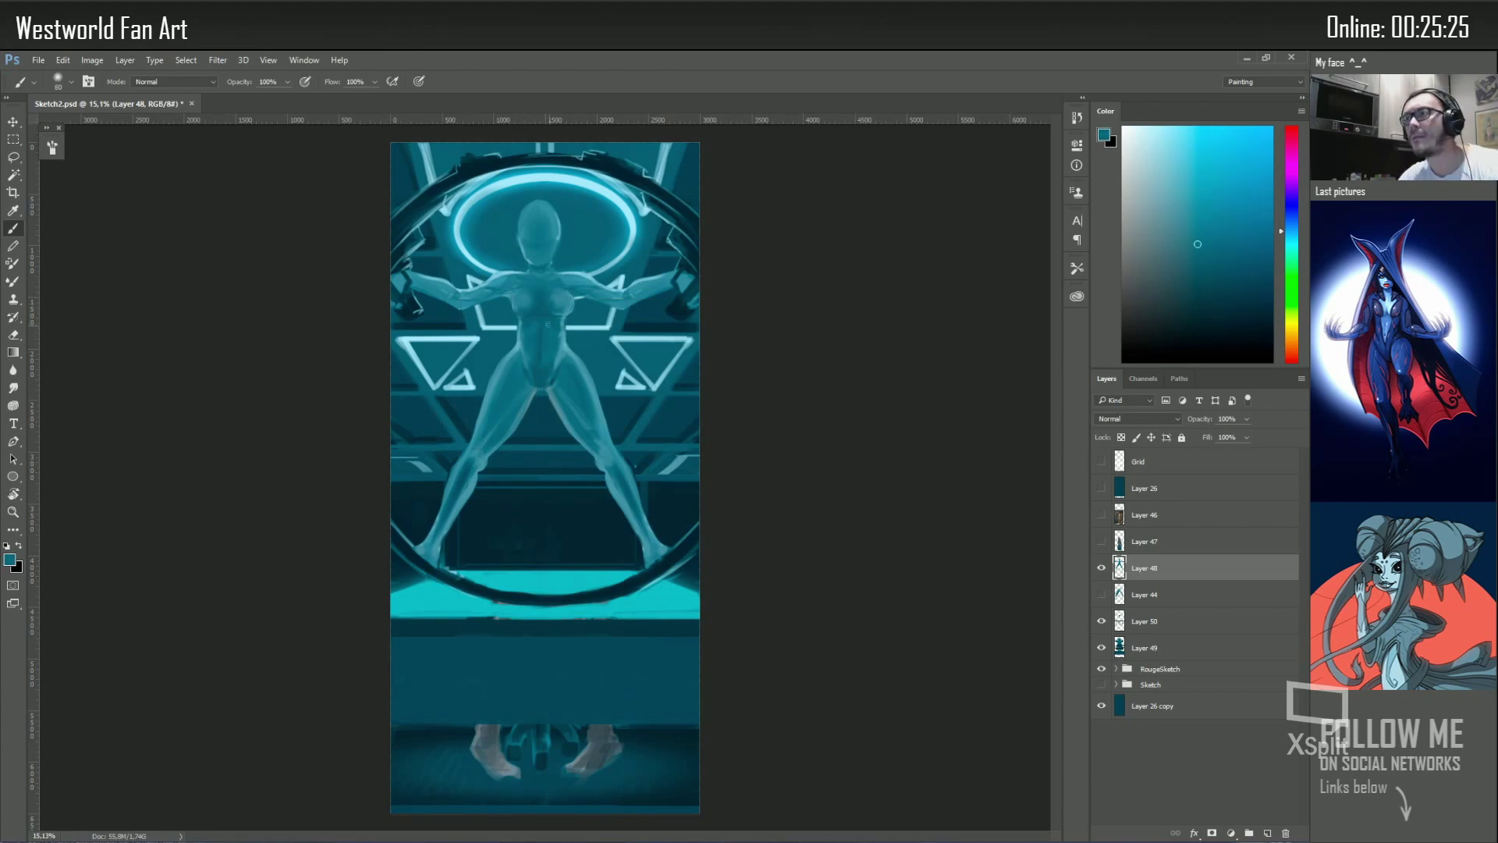
alt+click(561, 298)
alt+click(593, 325)
key(bracketleft)
key(bracketleft)
key(bracketleft)
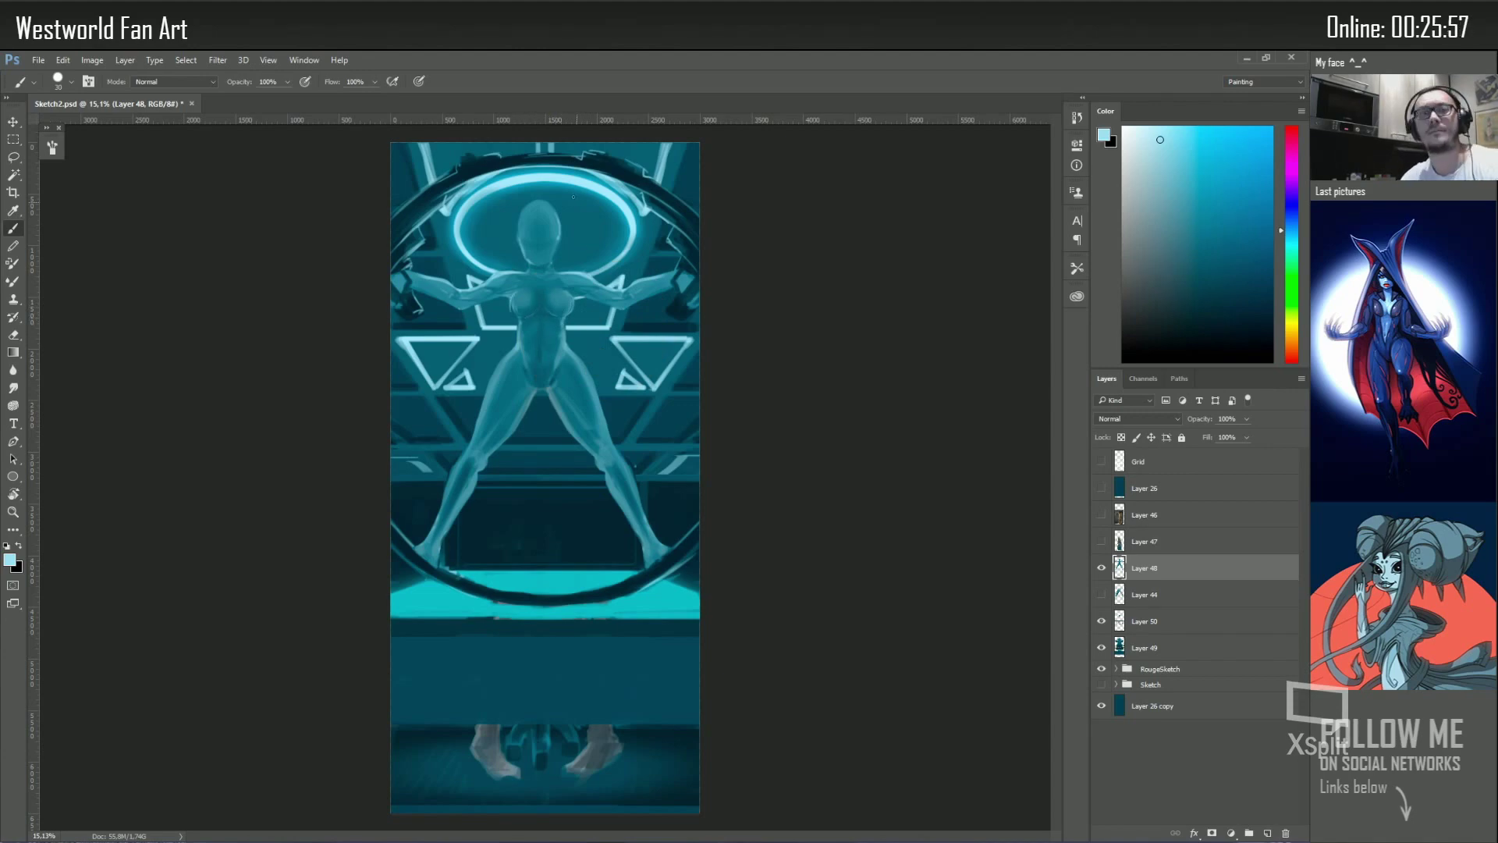
alt+click(555, 310)
key(bracketright)
key(bracketright)
key(bracketright)
alt+click(511, 315)
alt+click(562, 307)
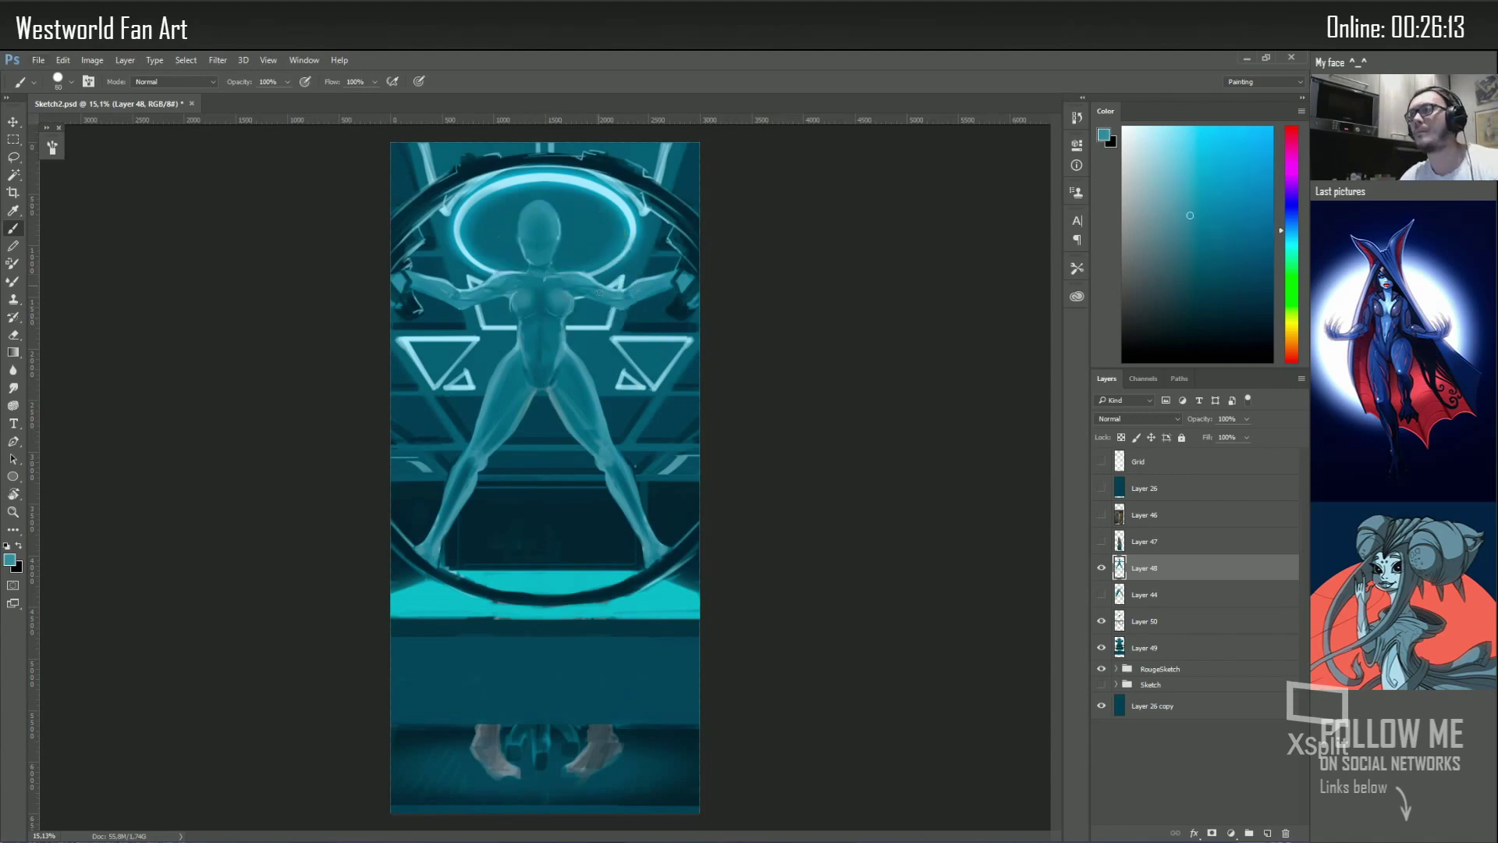
Touch up the torso's teal shading and add new Layer 51 above the figure
key(e)
key(b)
alt+click(585, 290)
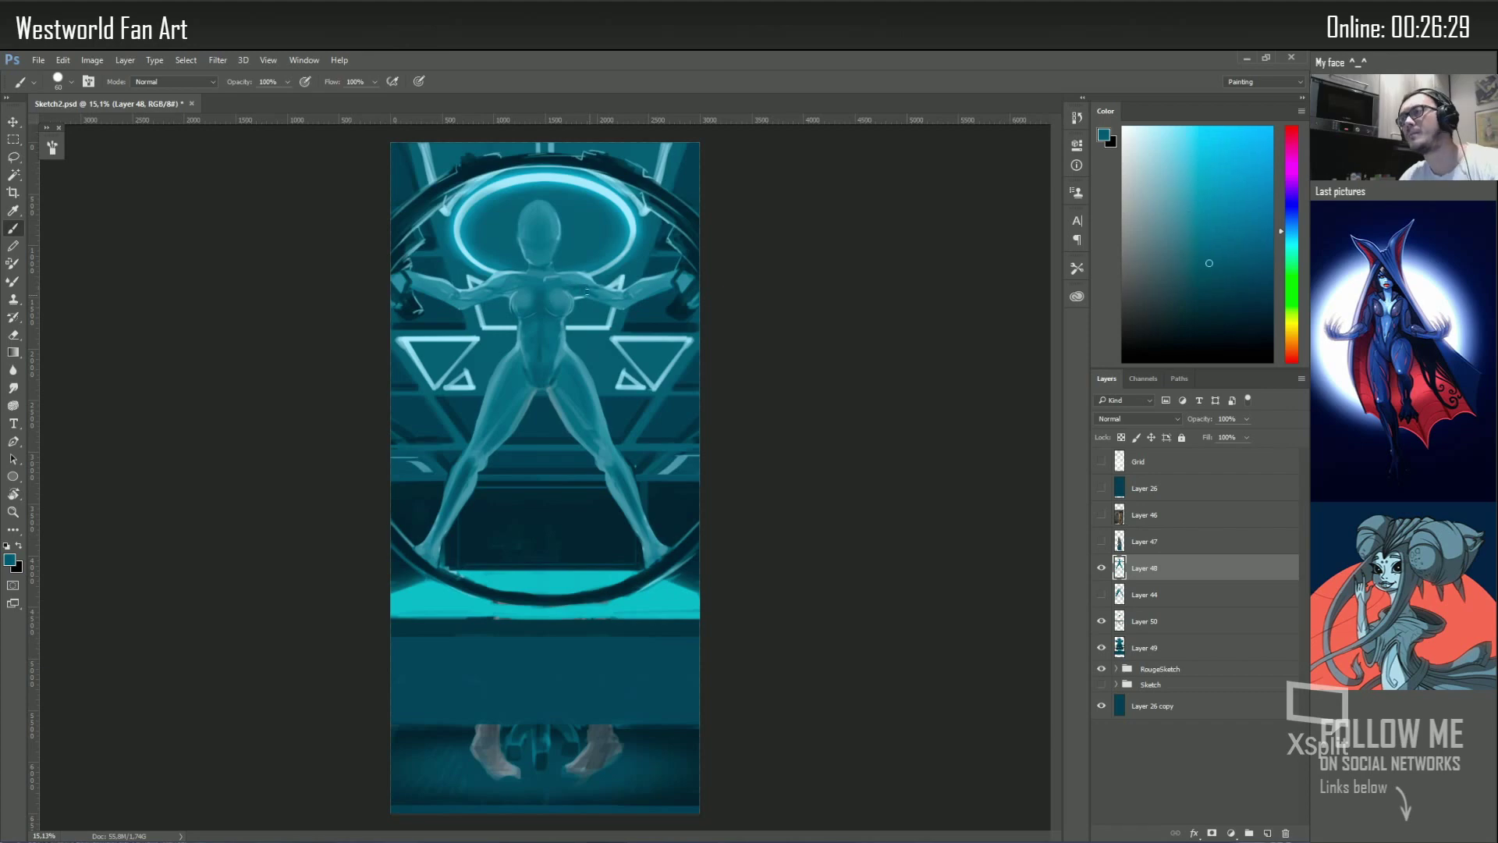
alt+click(587, 309)
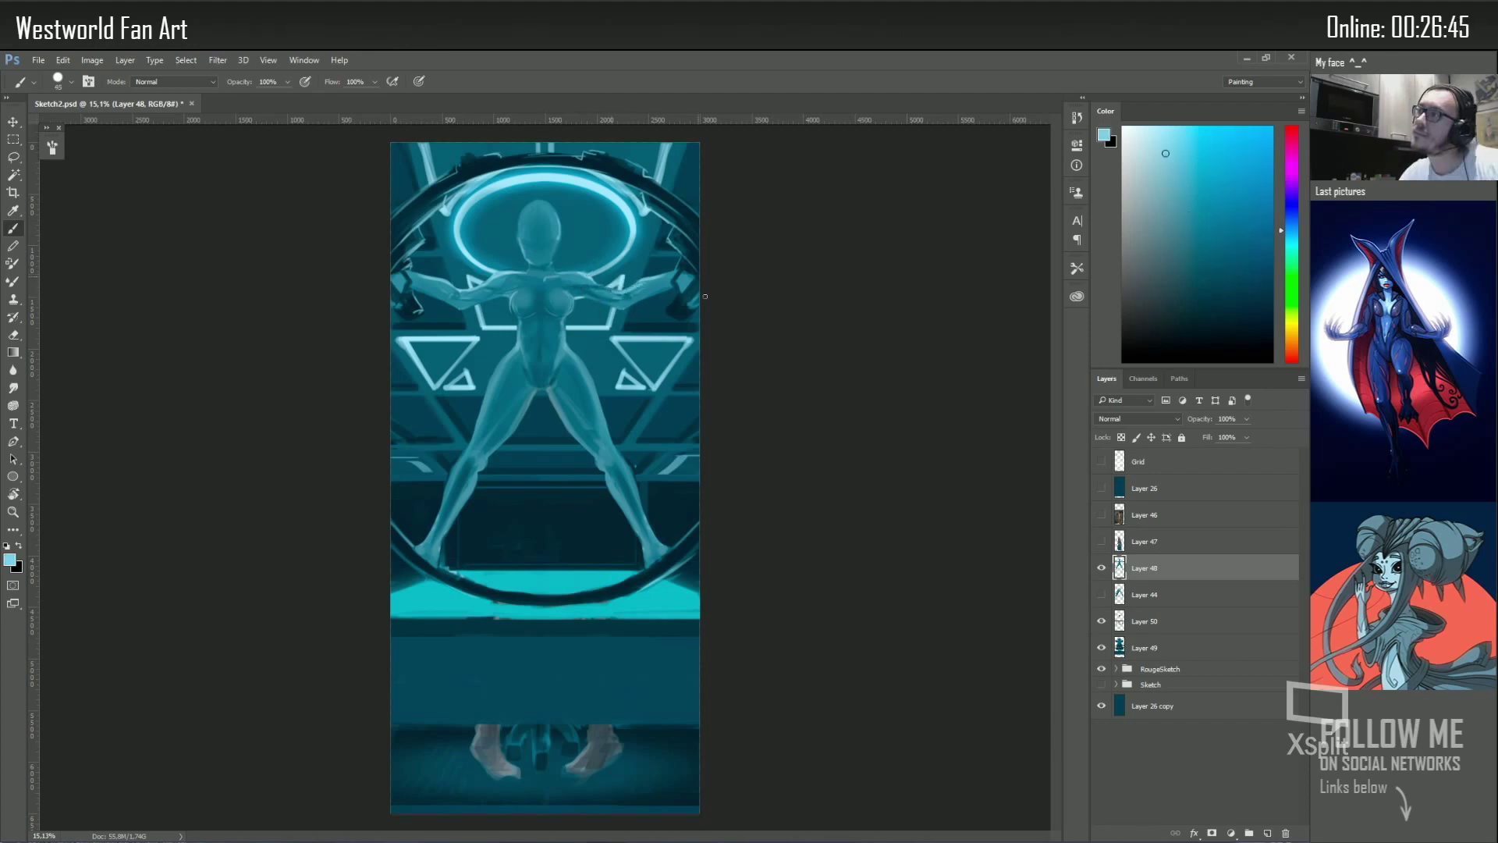
alt+click(571, 290)
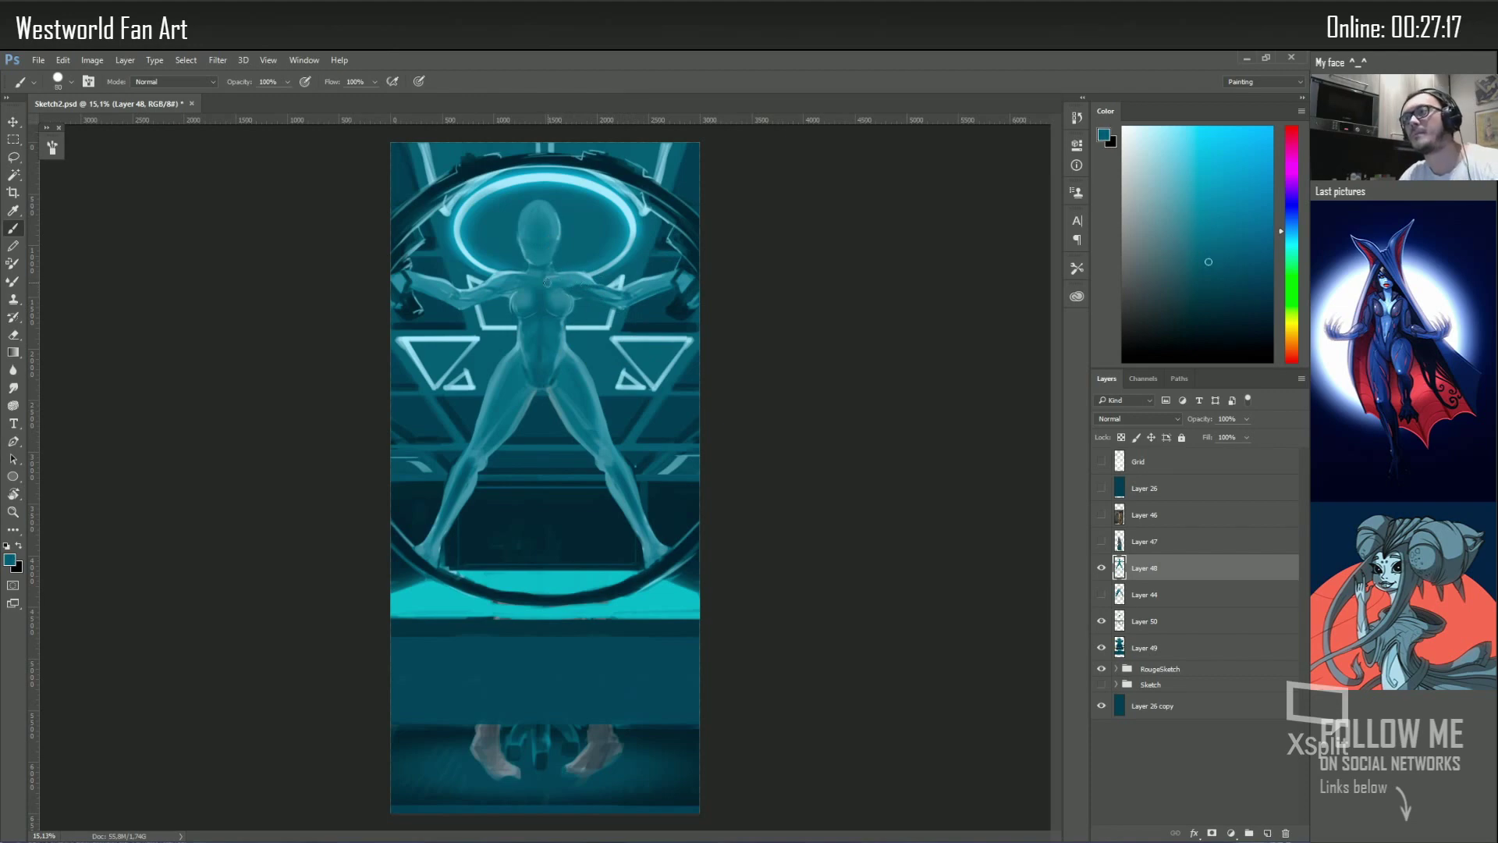
key(e)
key(v)
key(ctrl+alt+shift+n)
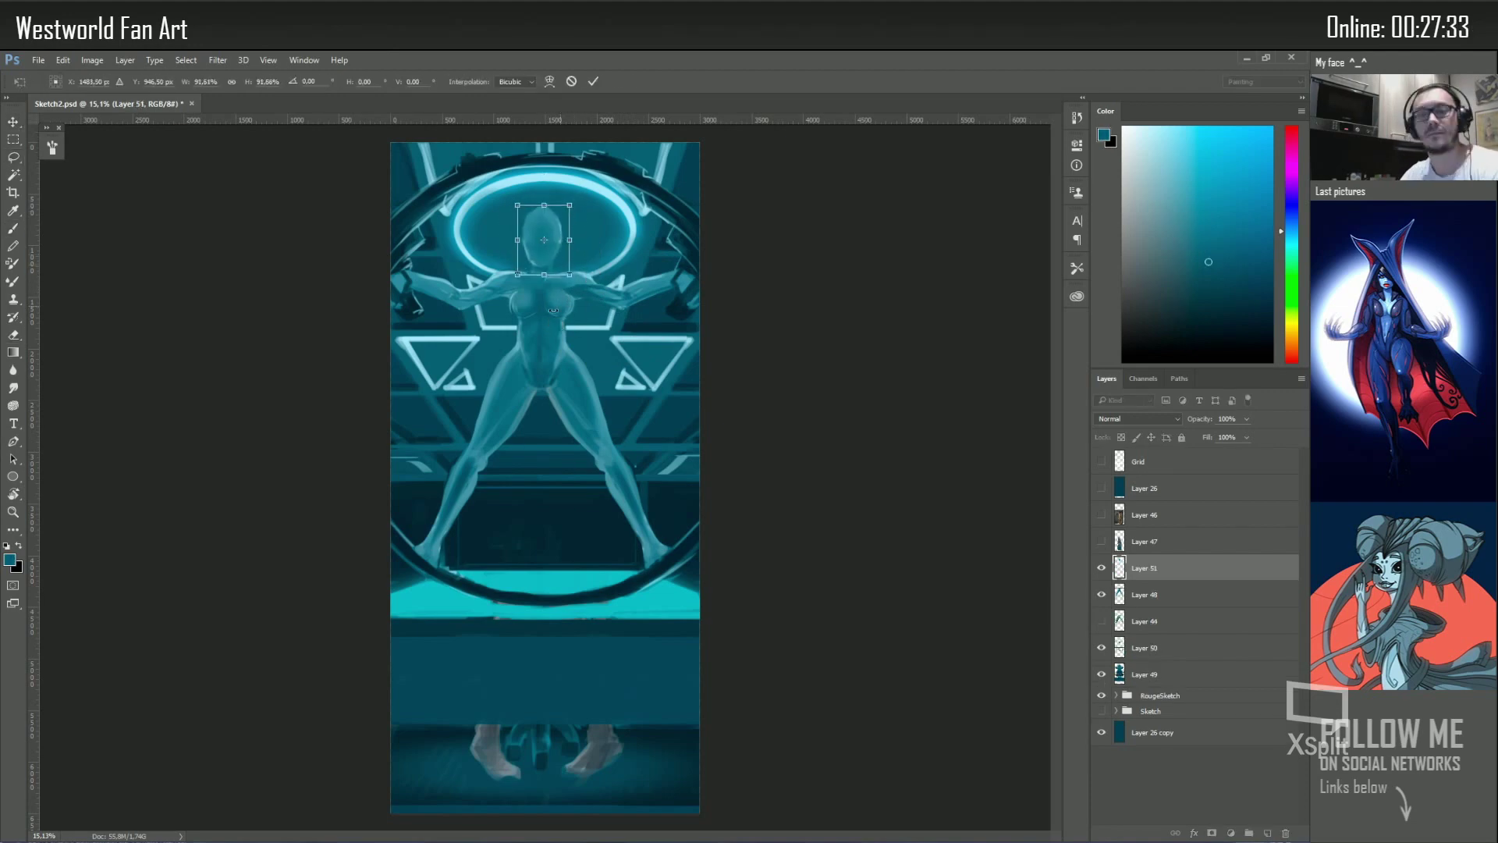
Sample light and dark cyans, slide the new layer's content sideways, and merge it into the figure layer
key(e)
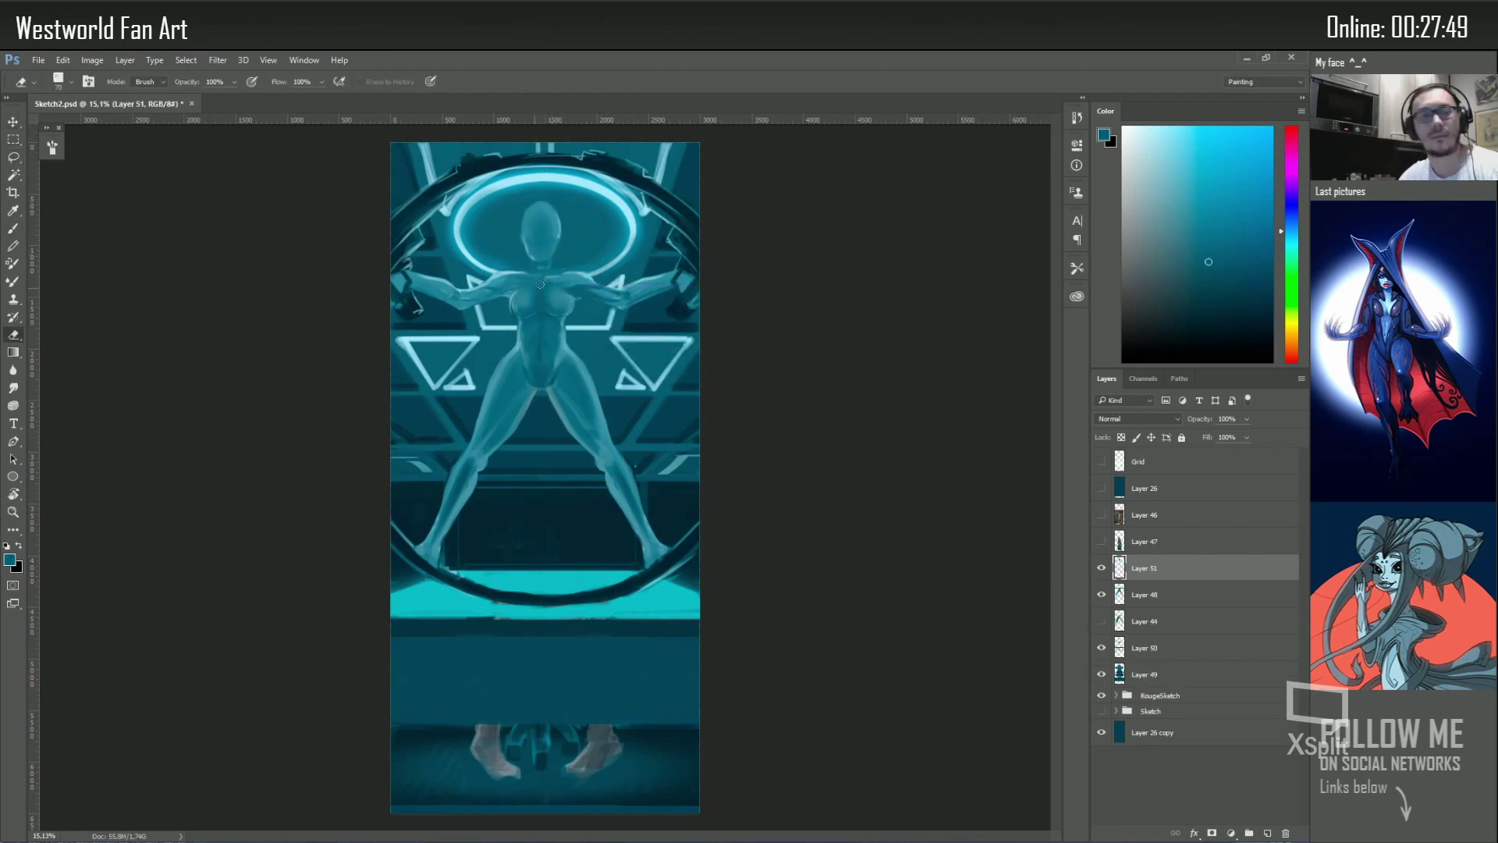
key(b)
right_click(543, 249)
alt+click(552, 263)
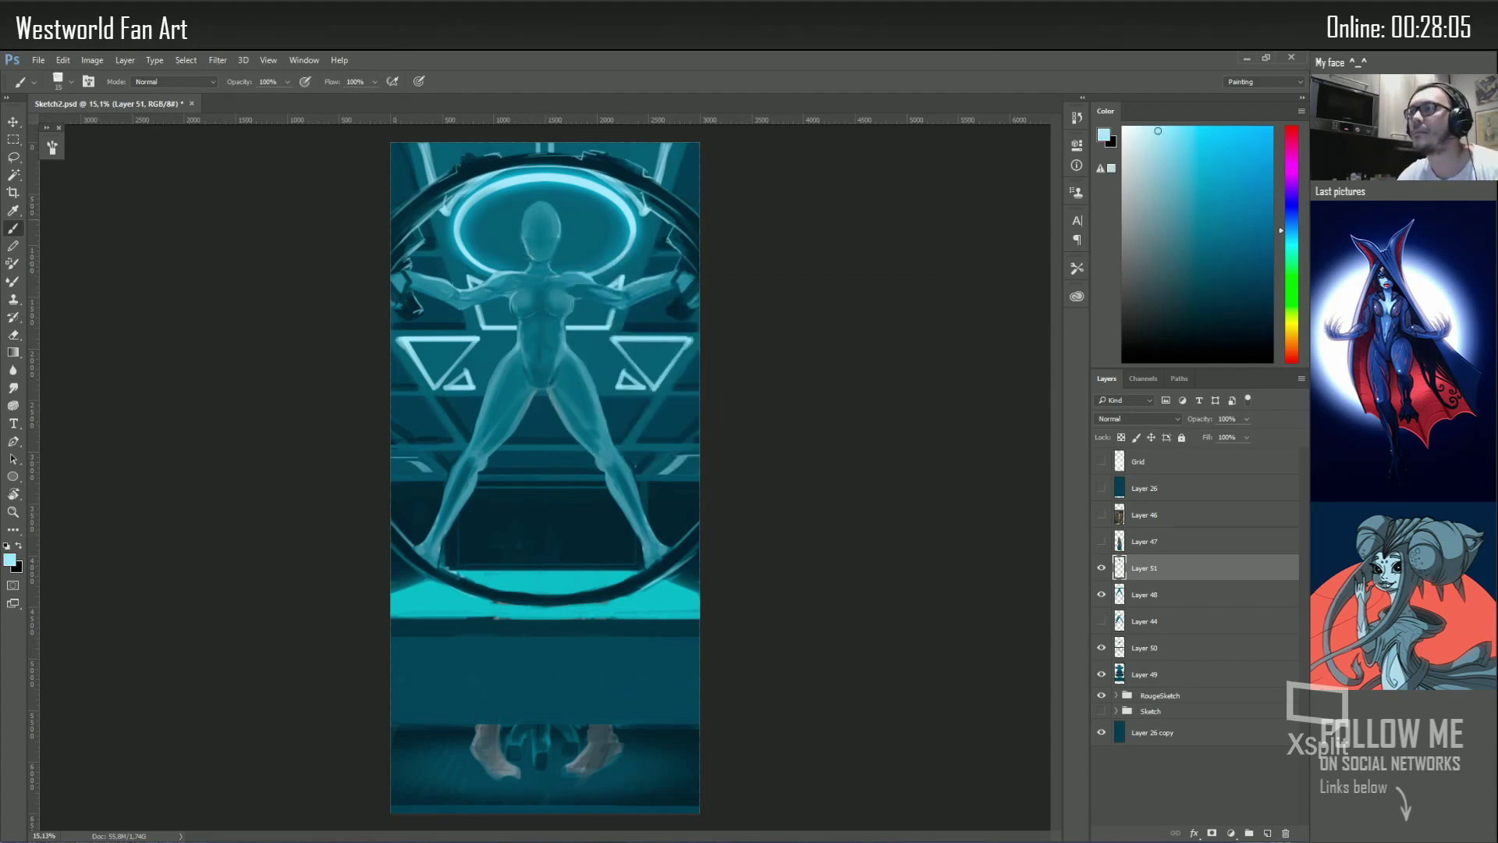
alt+click(550, 261)
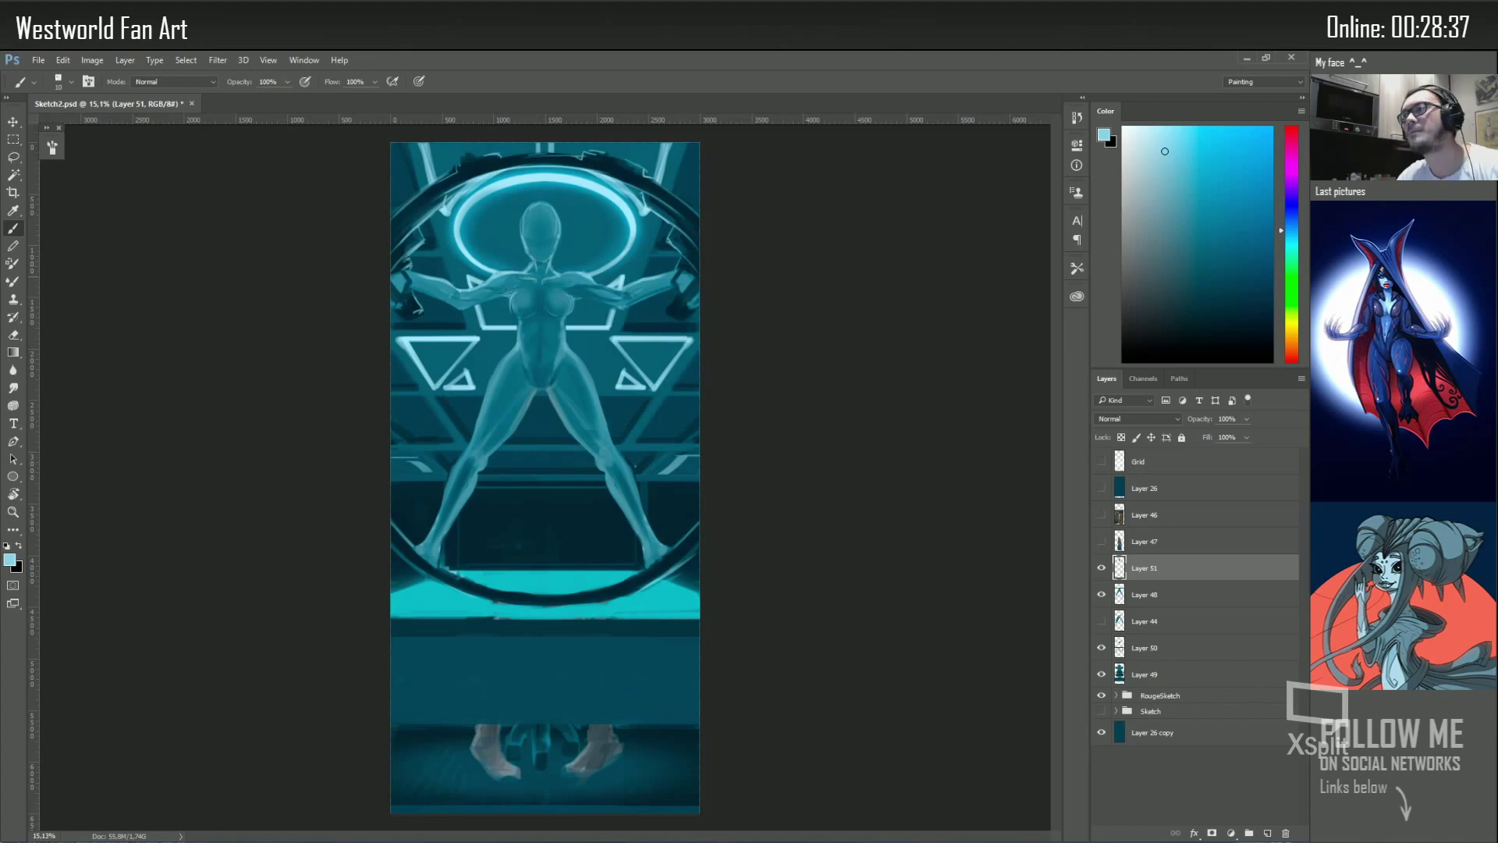
key(e)
key(v)
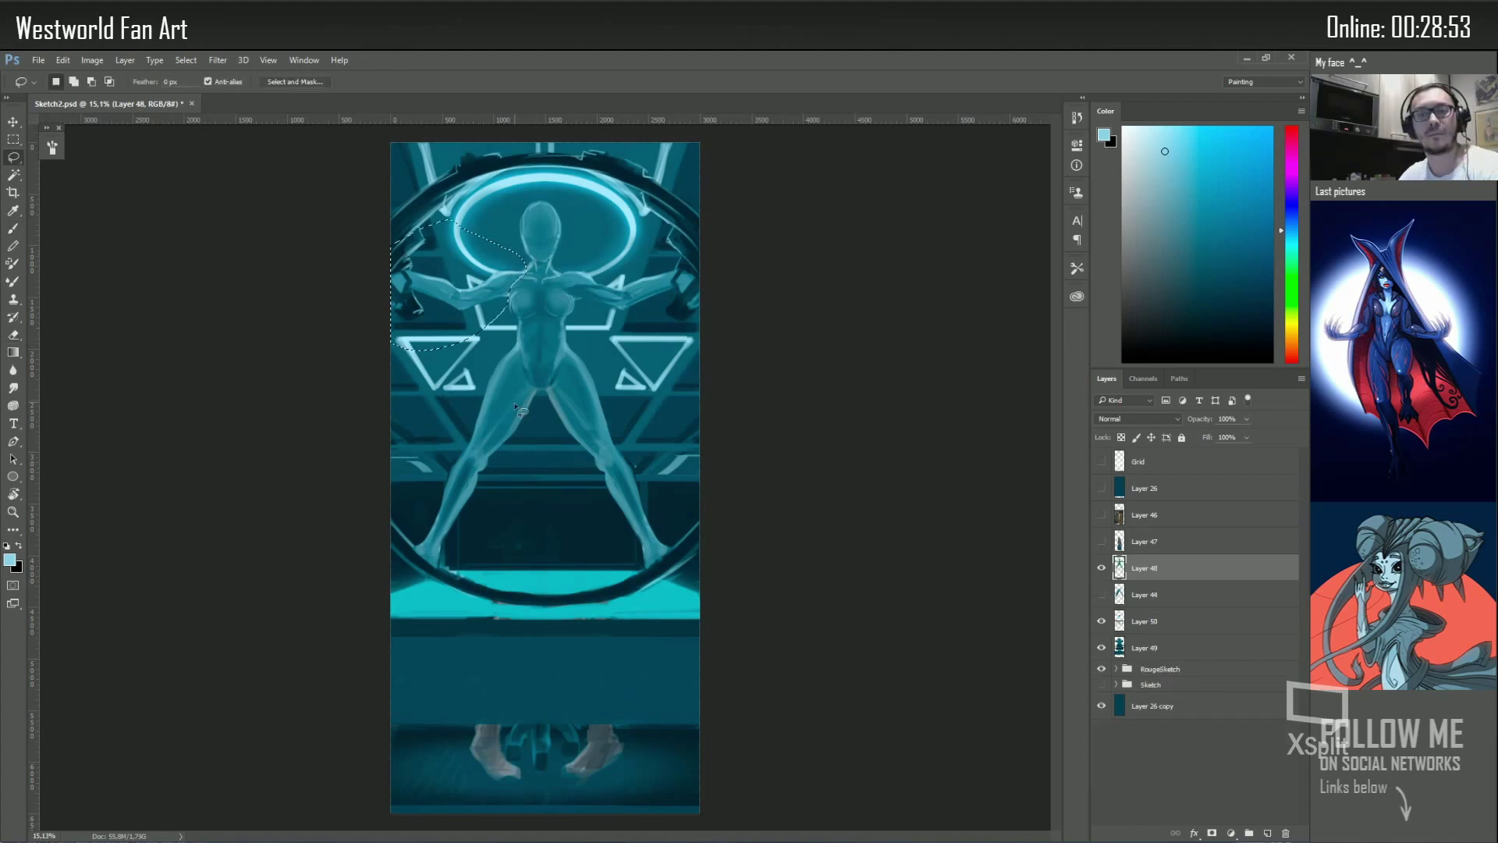
drag(273, 357, 531, 358)
key(ctrl+e)
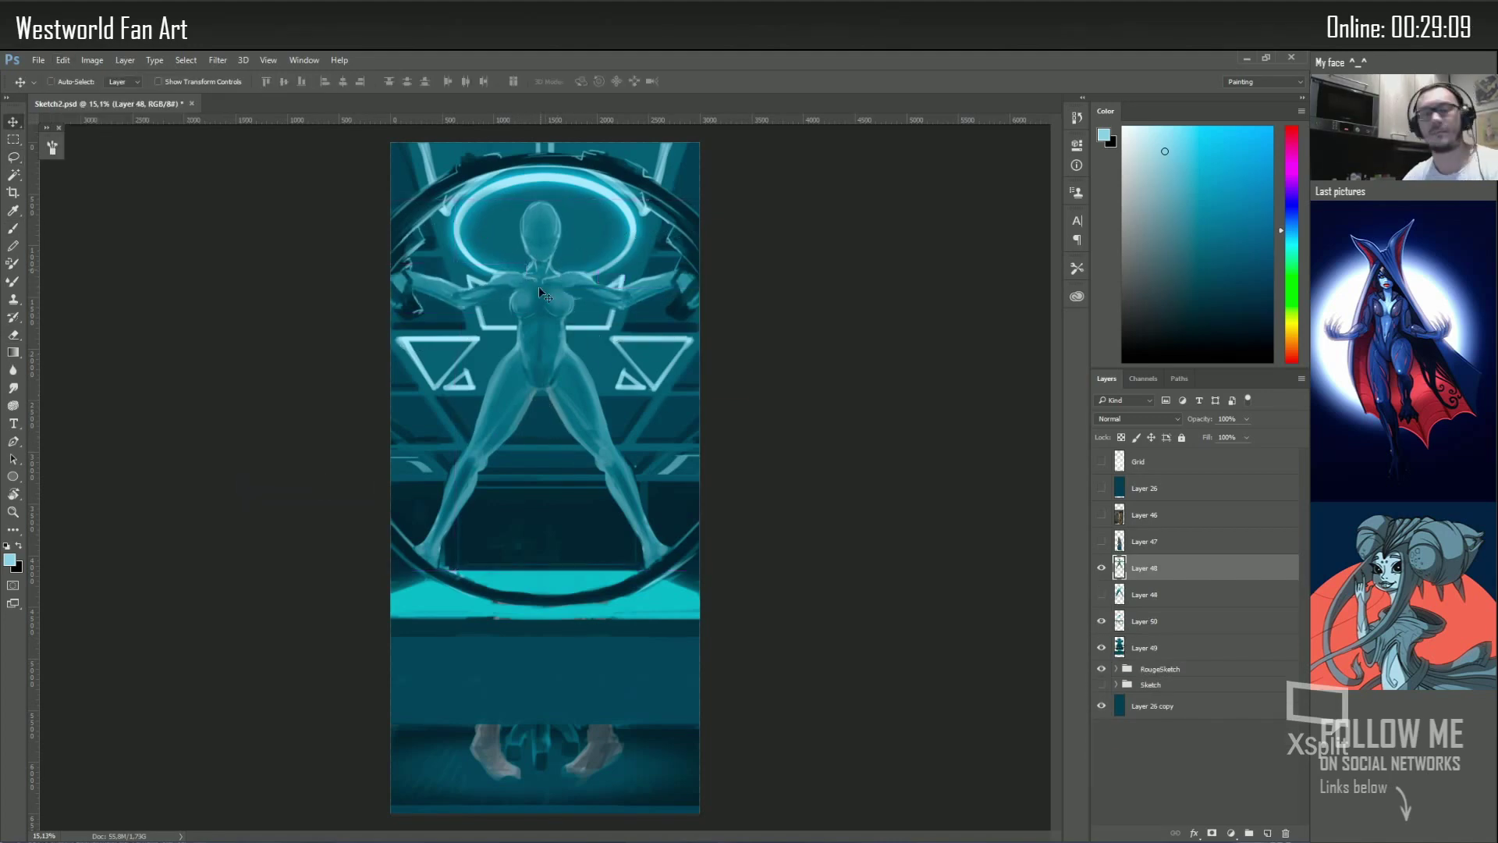
Erase a little from the torso and thigh, sample teals, and set the brush size to 35
key(e)
drag(511, 361, 498, 372)
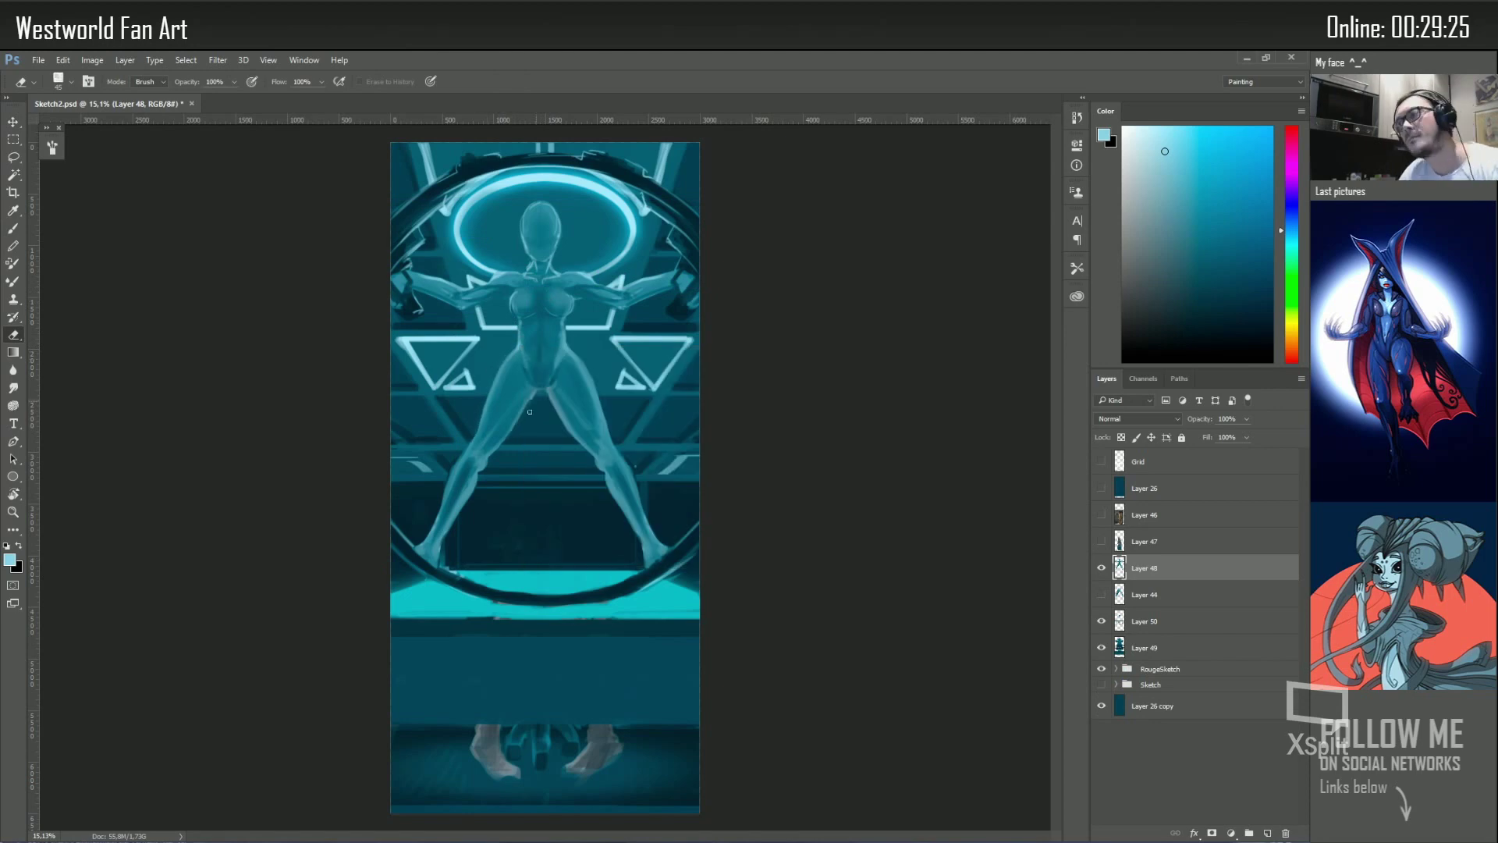
key(b)
alt+click(530, 432)
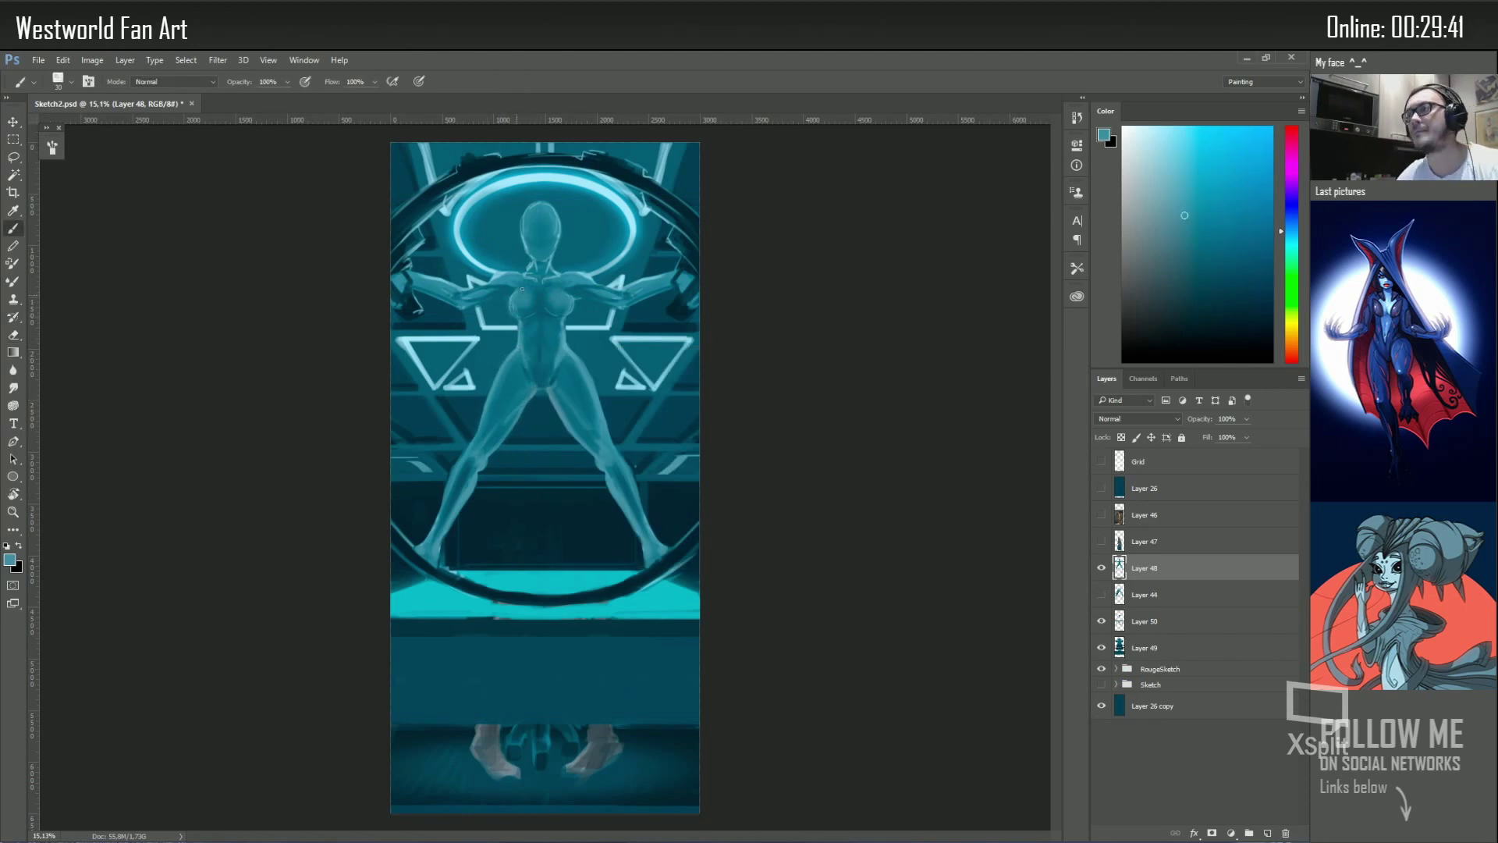
alt+click(514, 306)
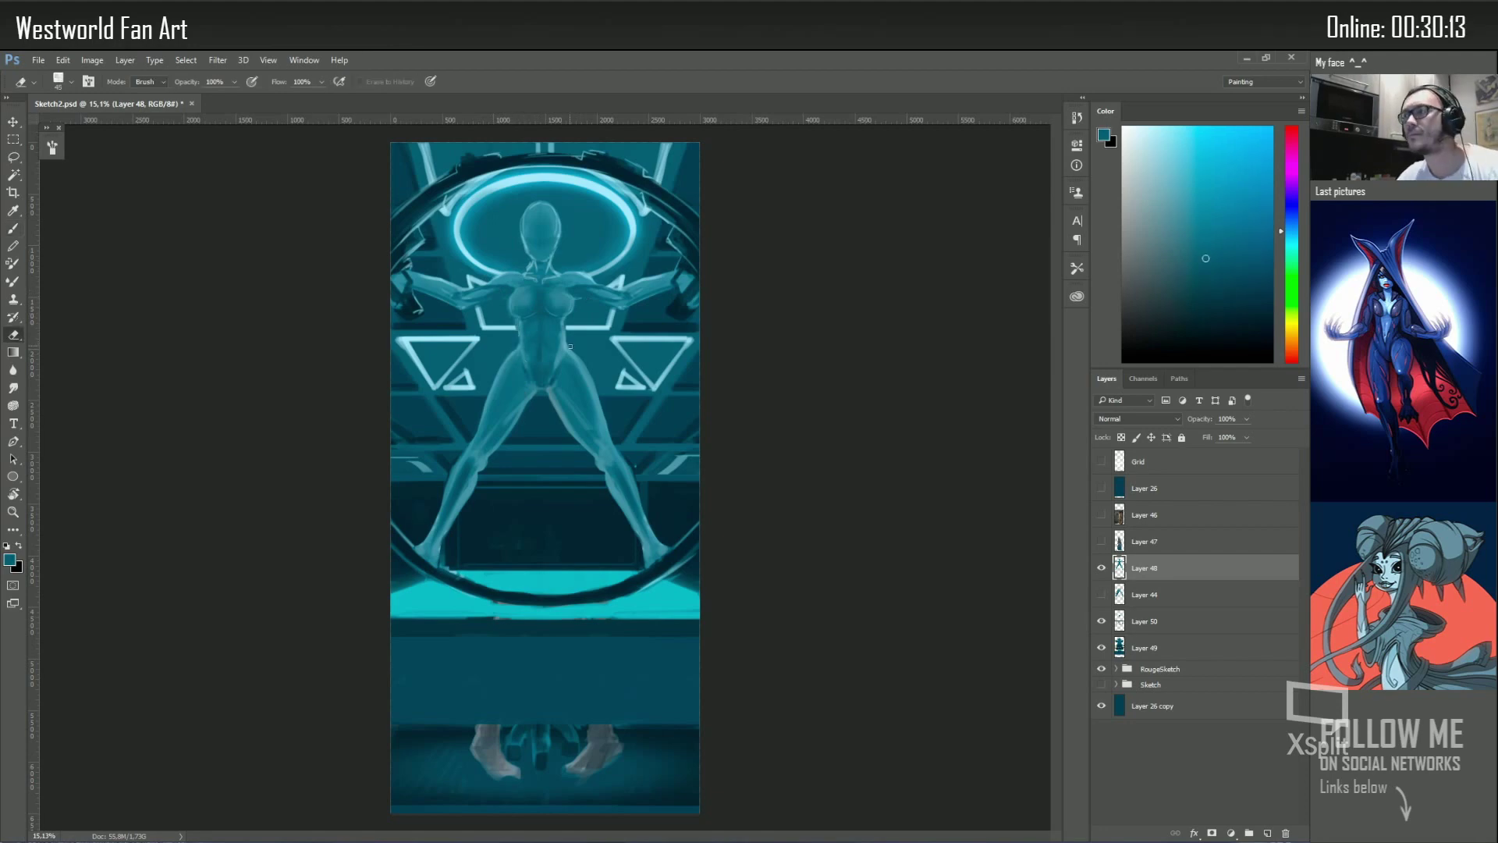
alt+click(539, 359)
alt+click(539, 359)
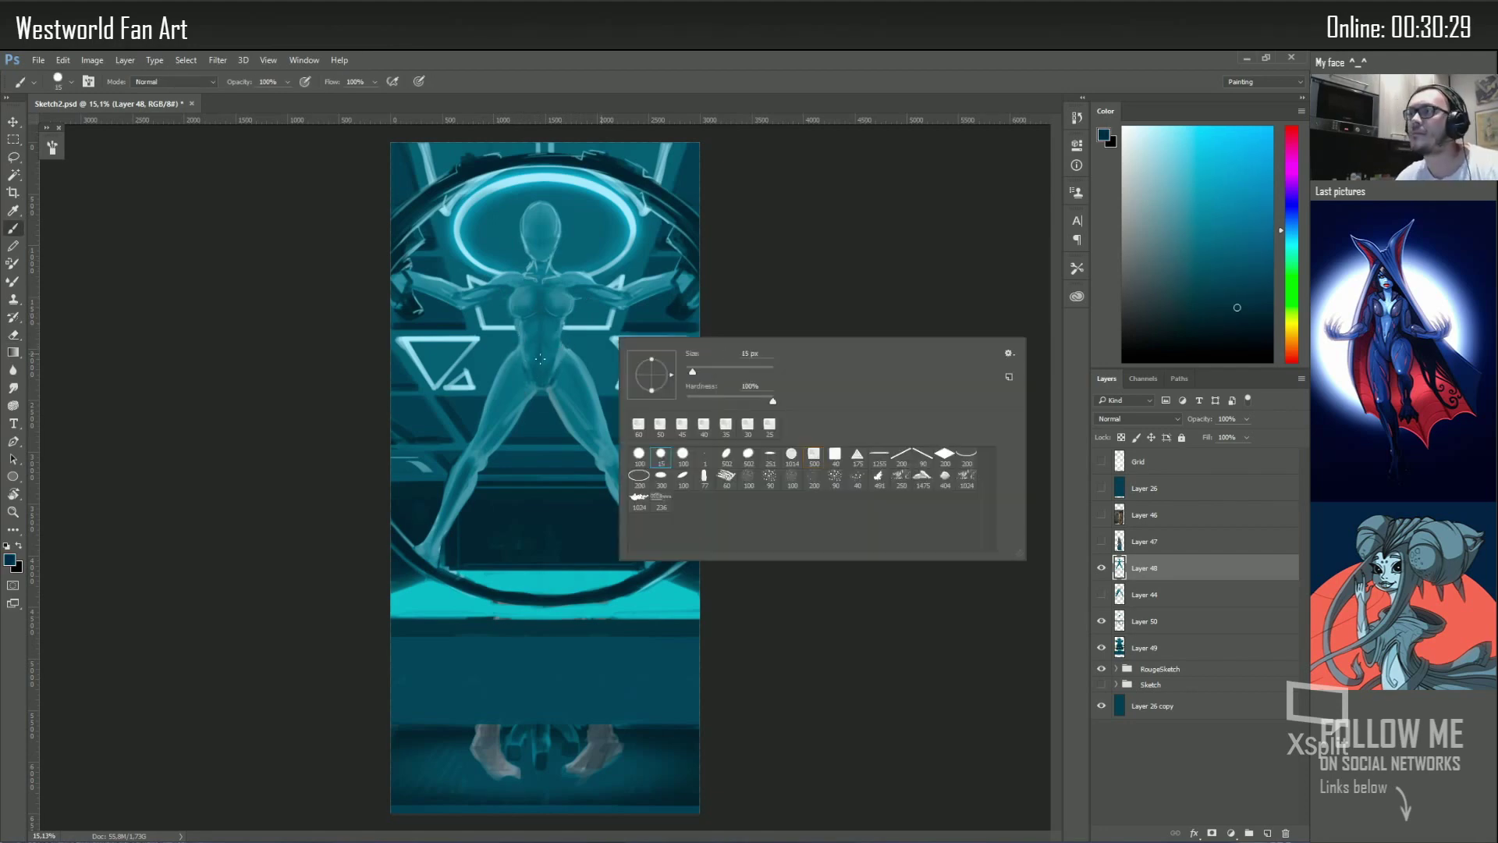
right_click(618, 336)
key(Return)
alt+click(547, 390)
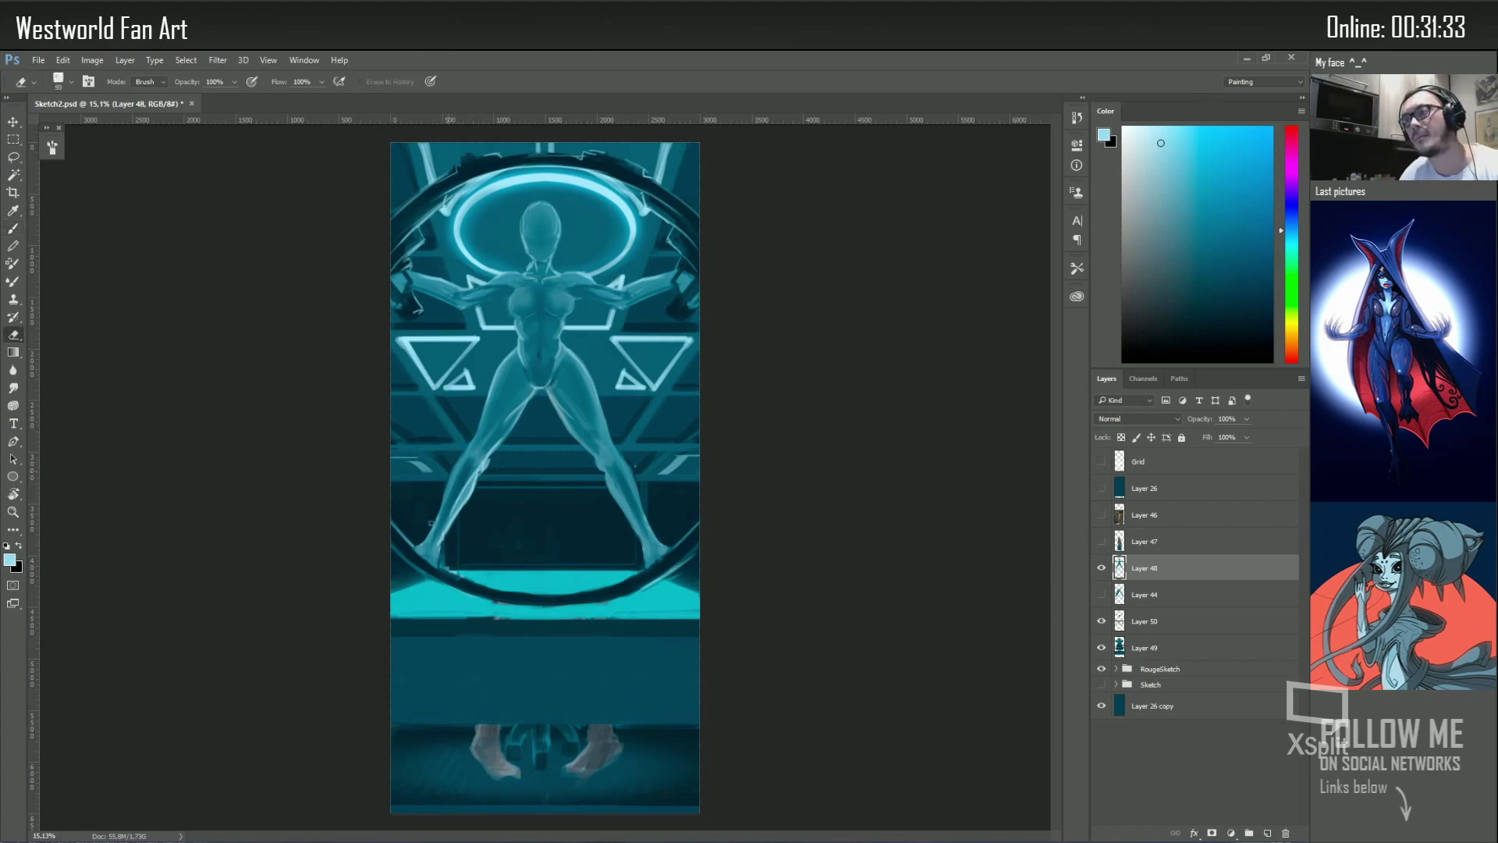
Shade the leg and torso, alternating darker and lighter teals sampled from the figure
alt+click(440, 546)
alt+click(499, 367)
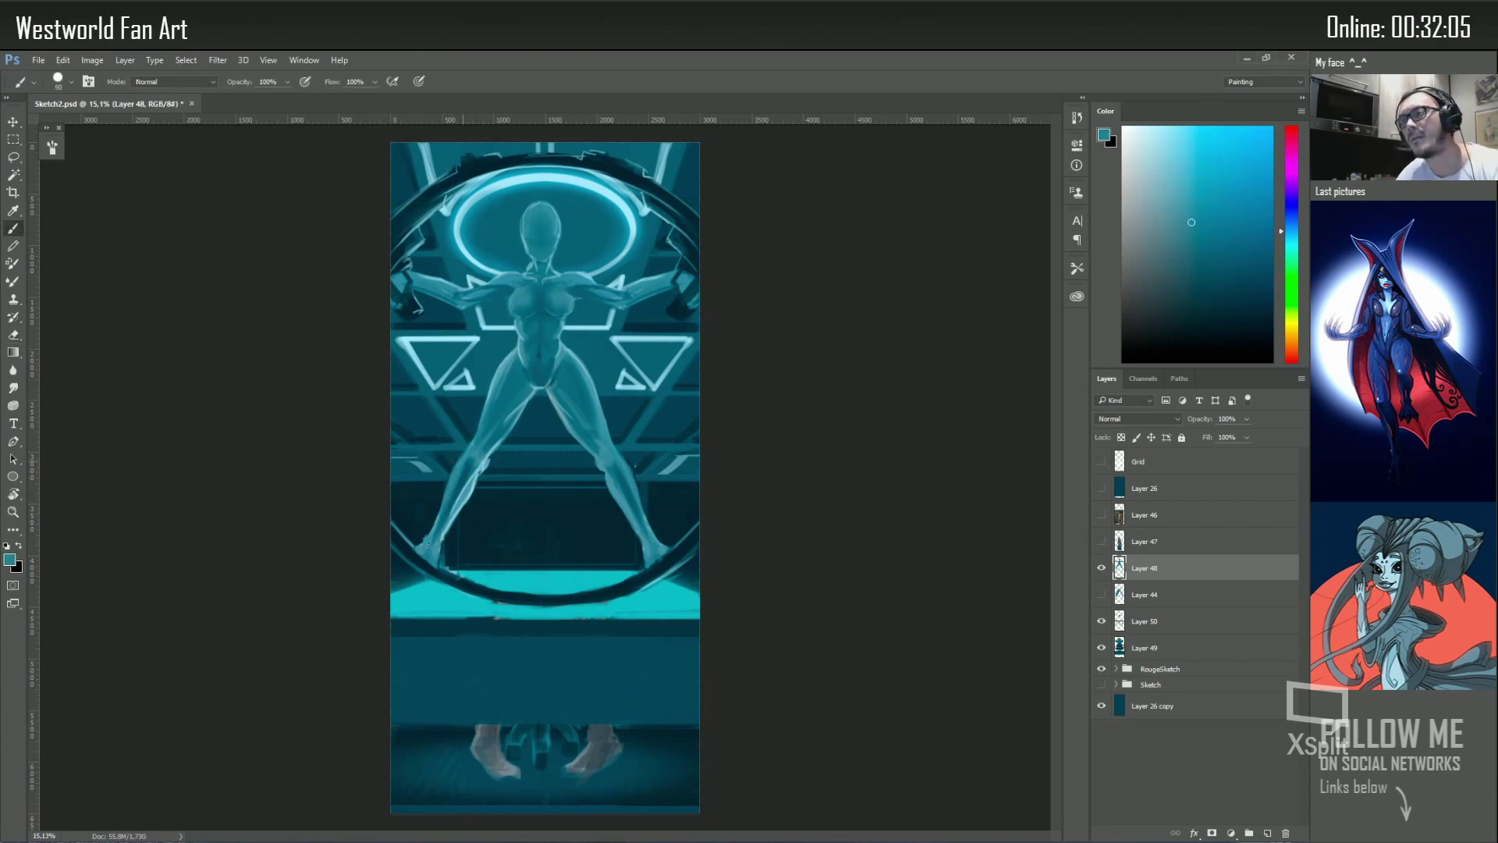
alt+click(460, 481)
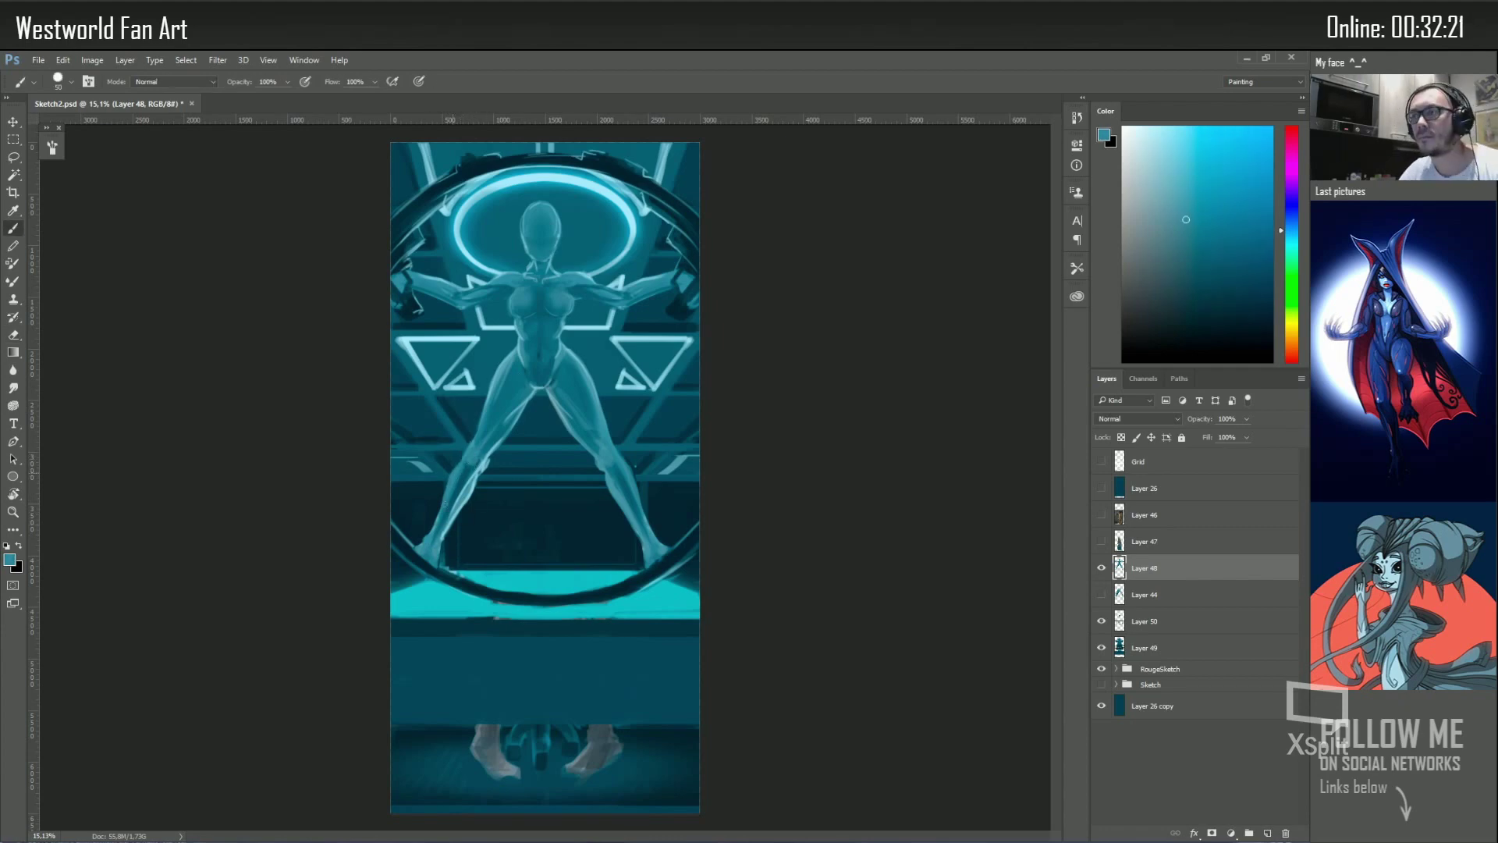
alt+click(519, 380)
alt+click(556, 345)
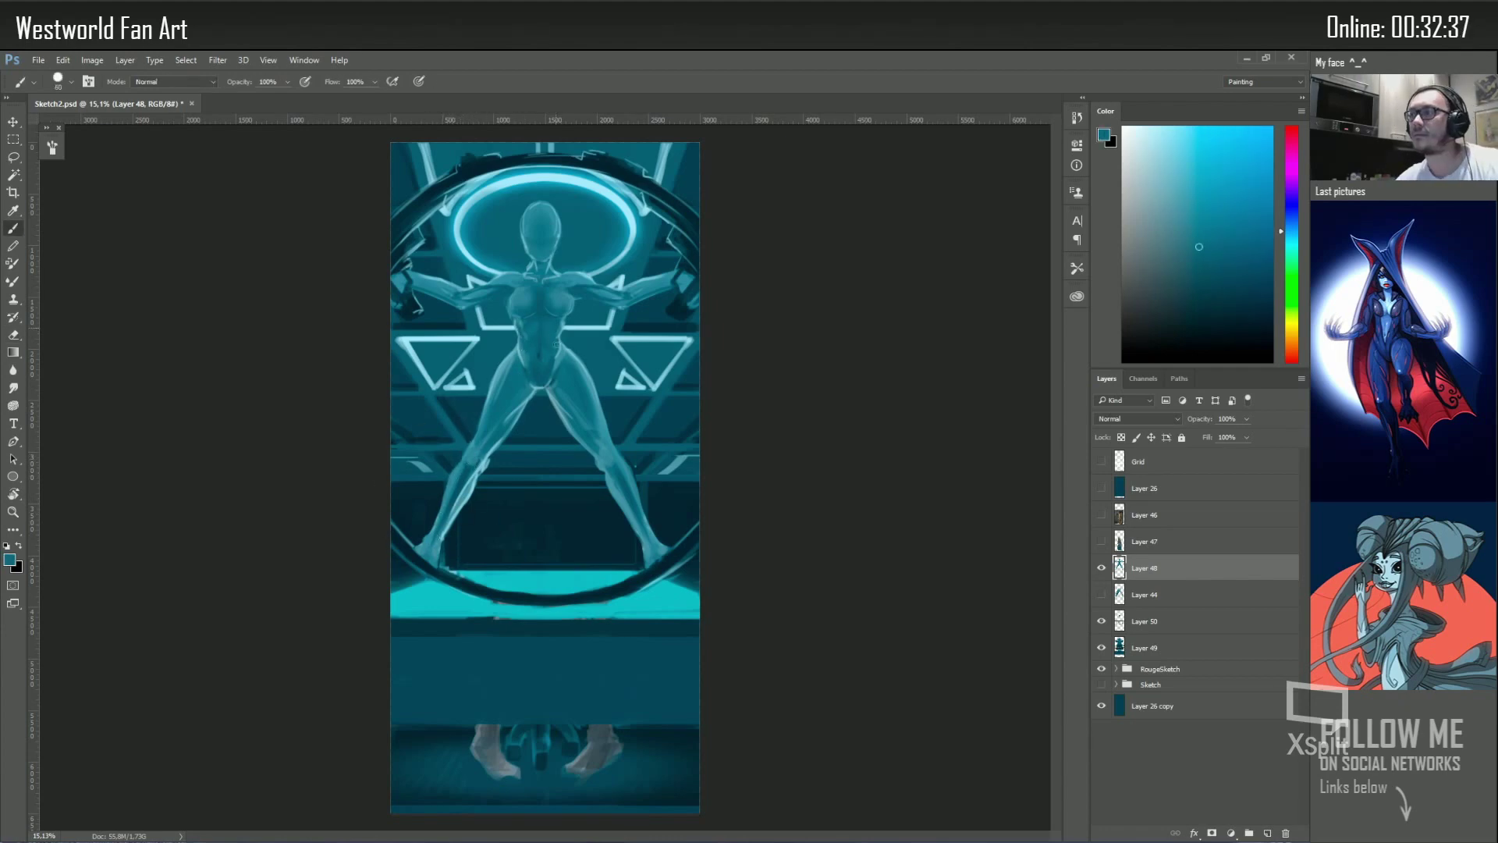
alt+click(574, 317)
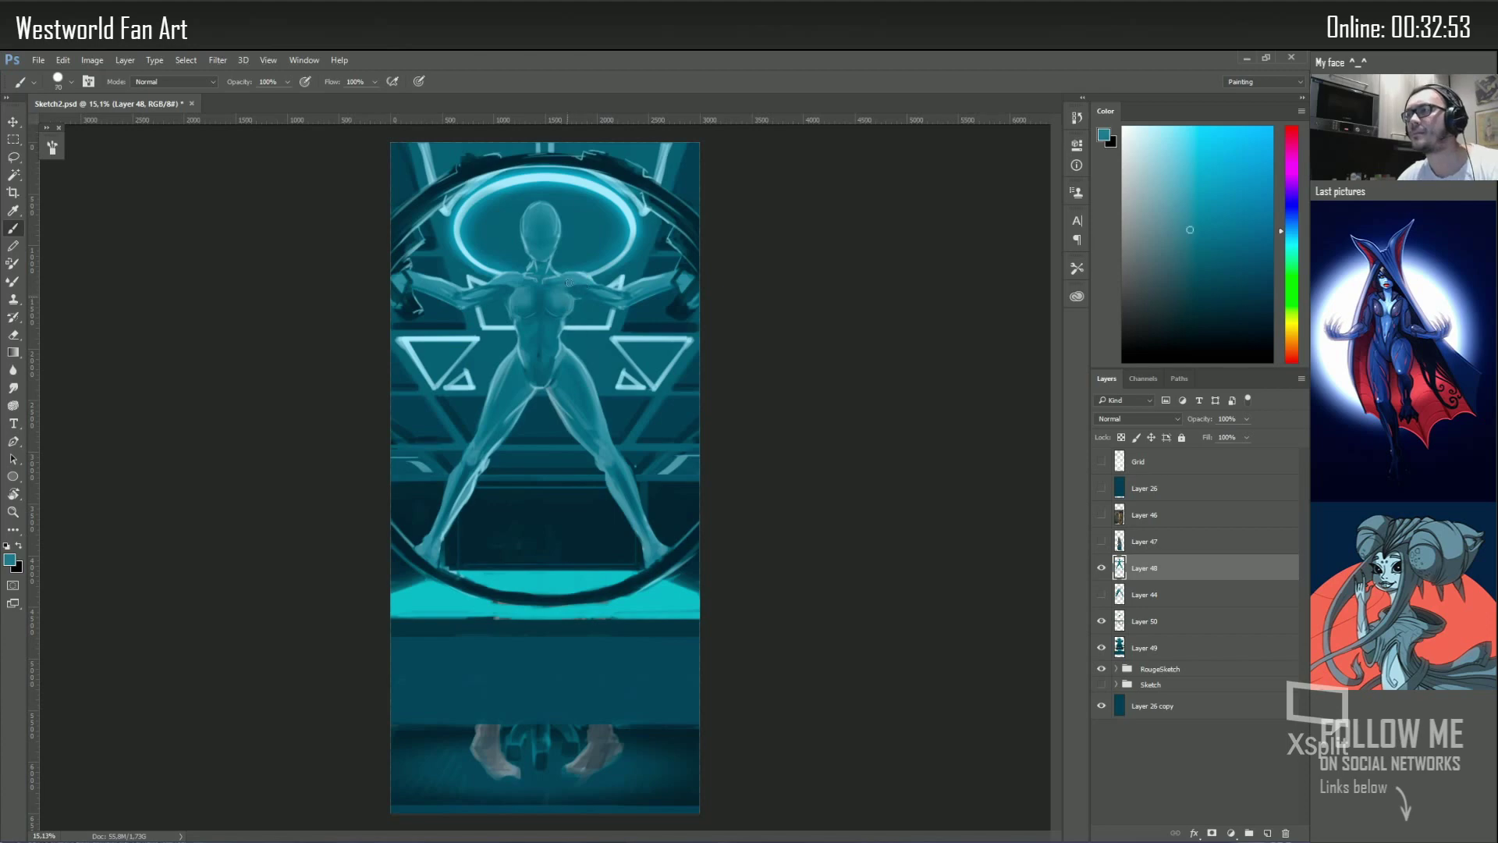
Add new layers above Layer 48, dismissing the empty-layer warning and the transform options
key(ctrl+shift+alt+n)
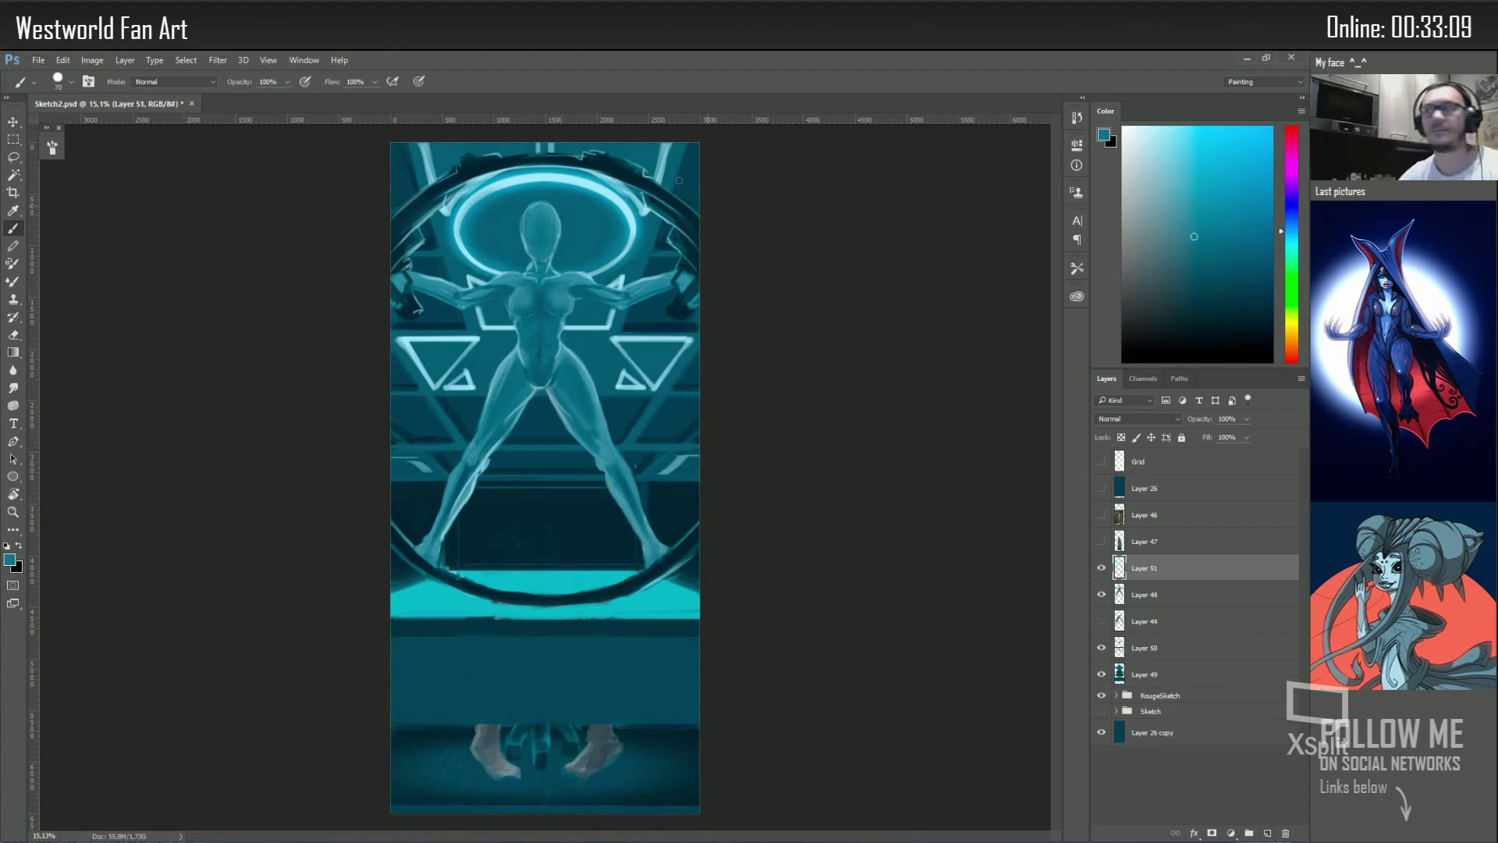
alt+click(544, 291)
key(v)
click(564, 245)
key(Return)
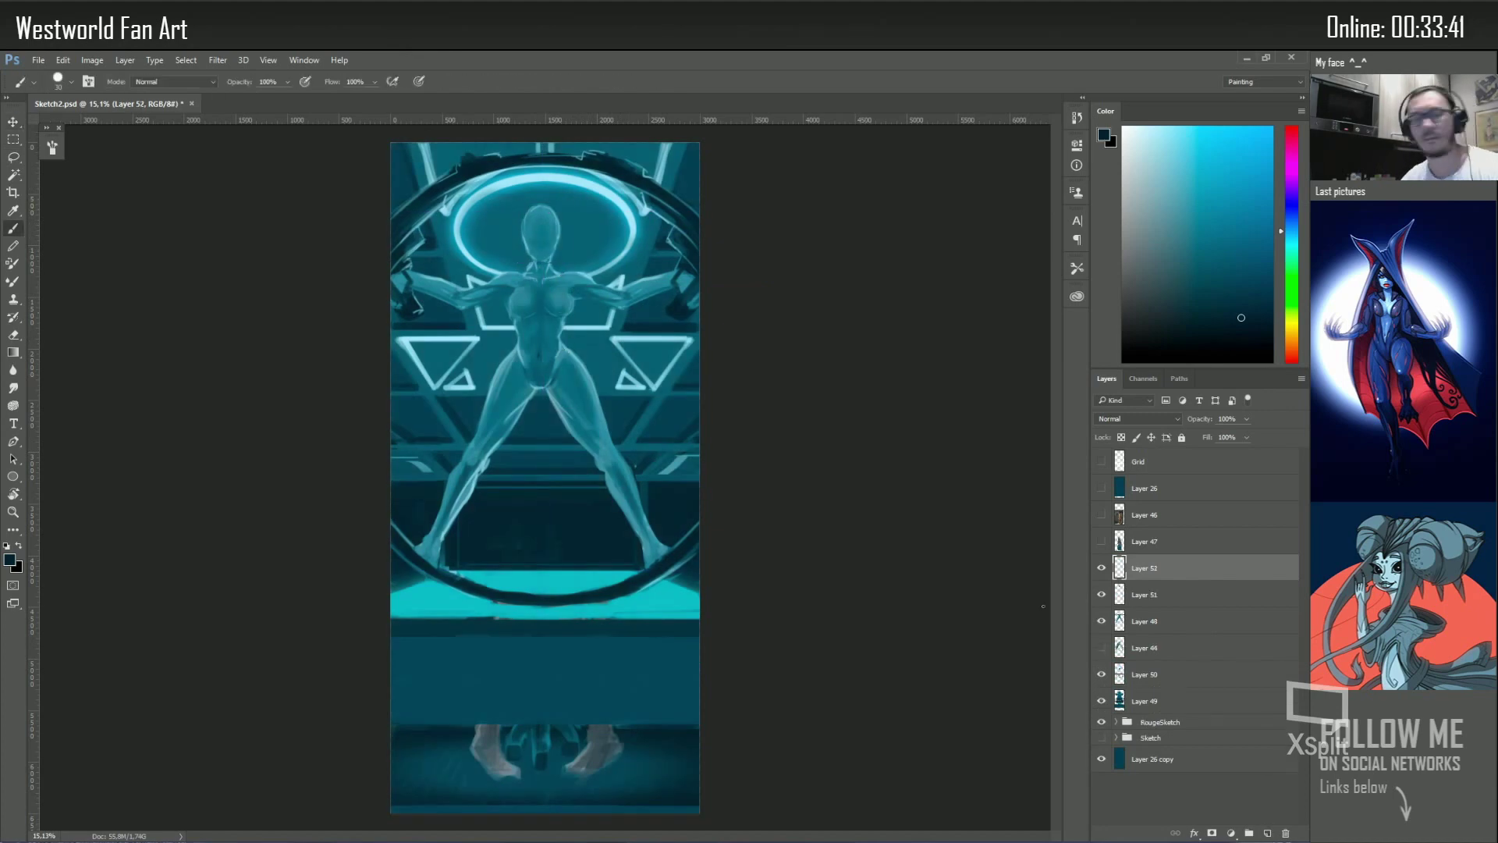
key(ctrl+shift+alt+n)
key(b)
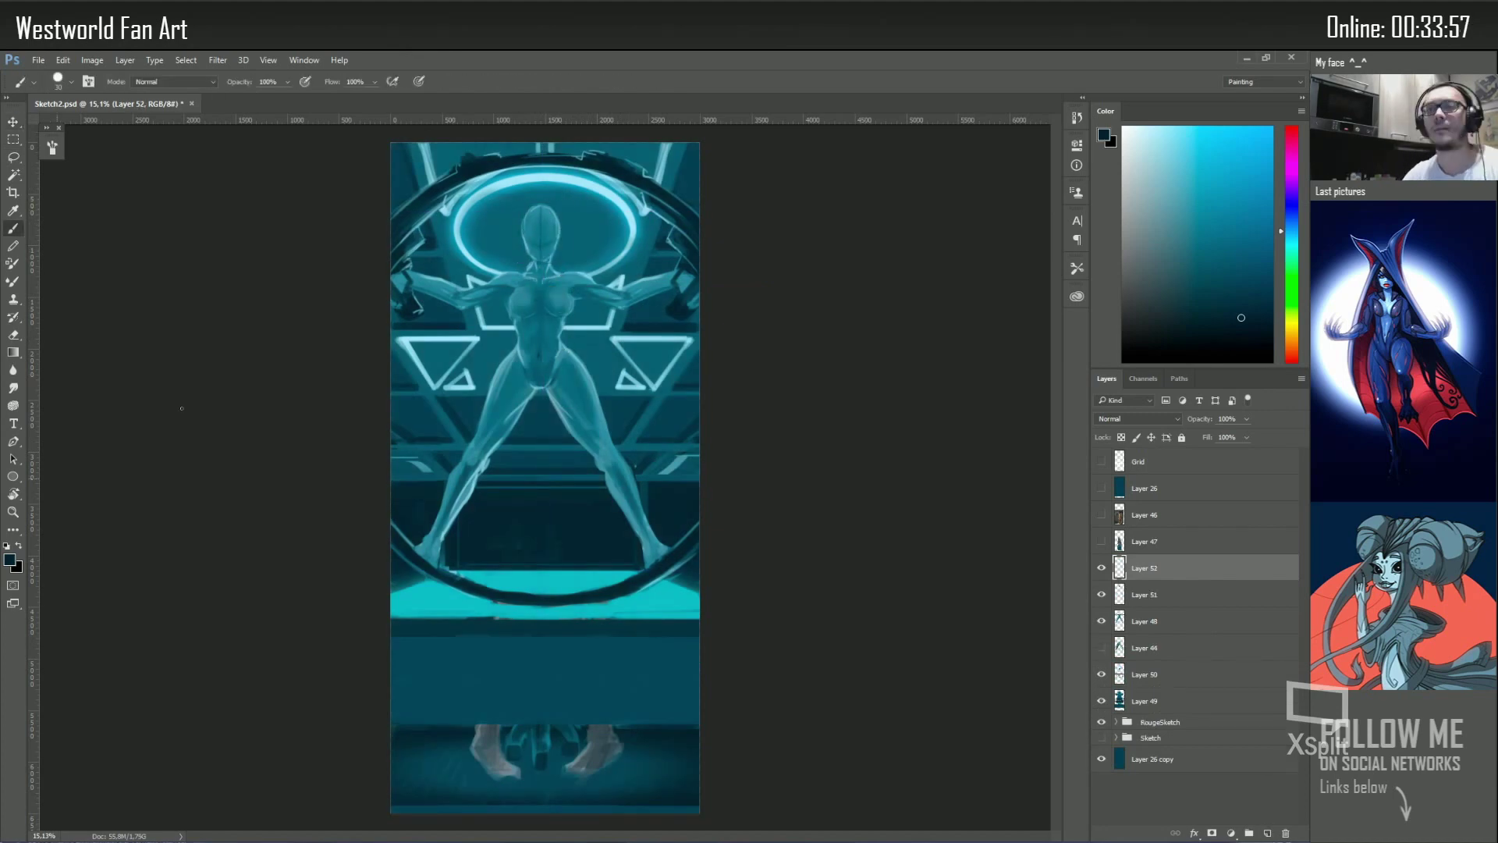
click(62, 60)
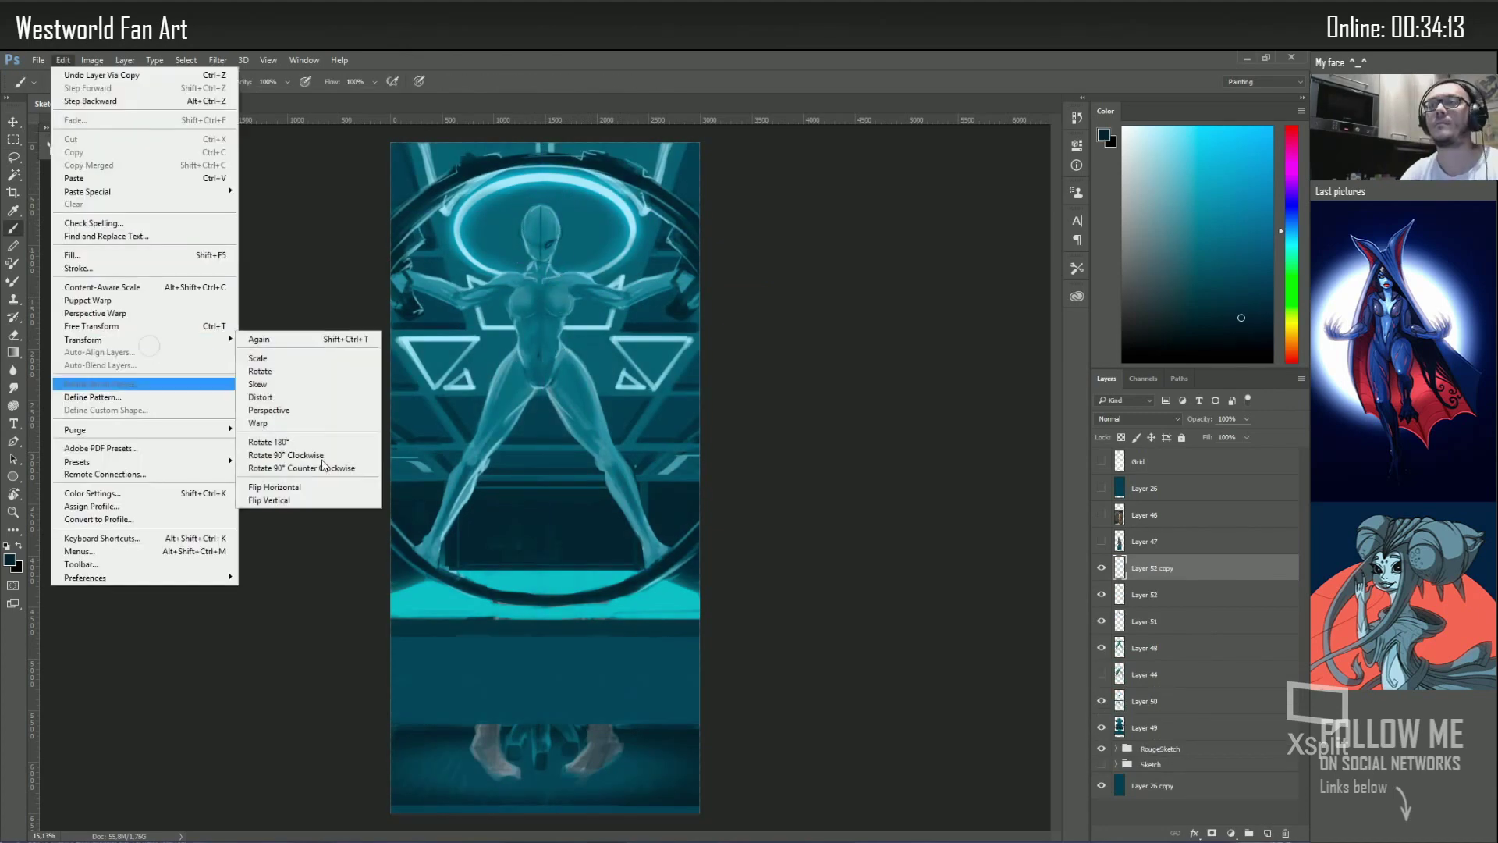
key(Escape)
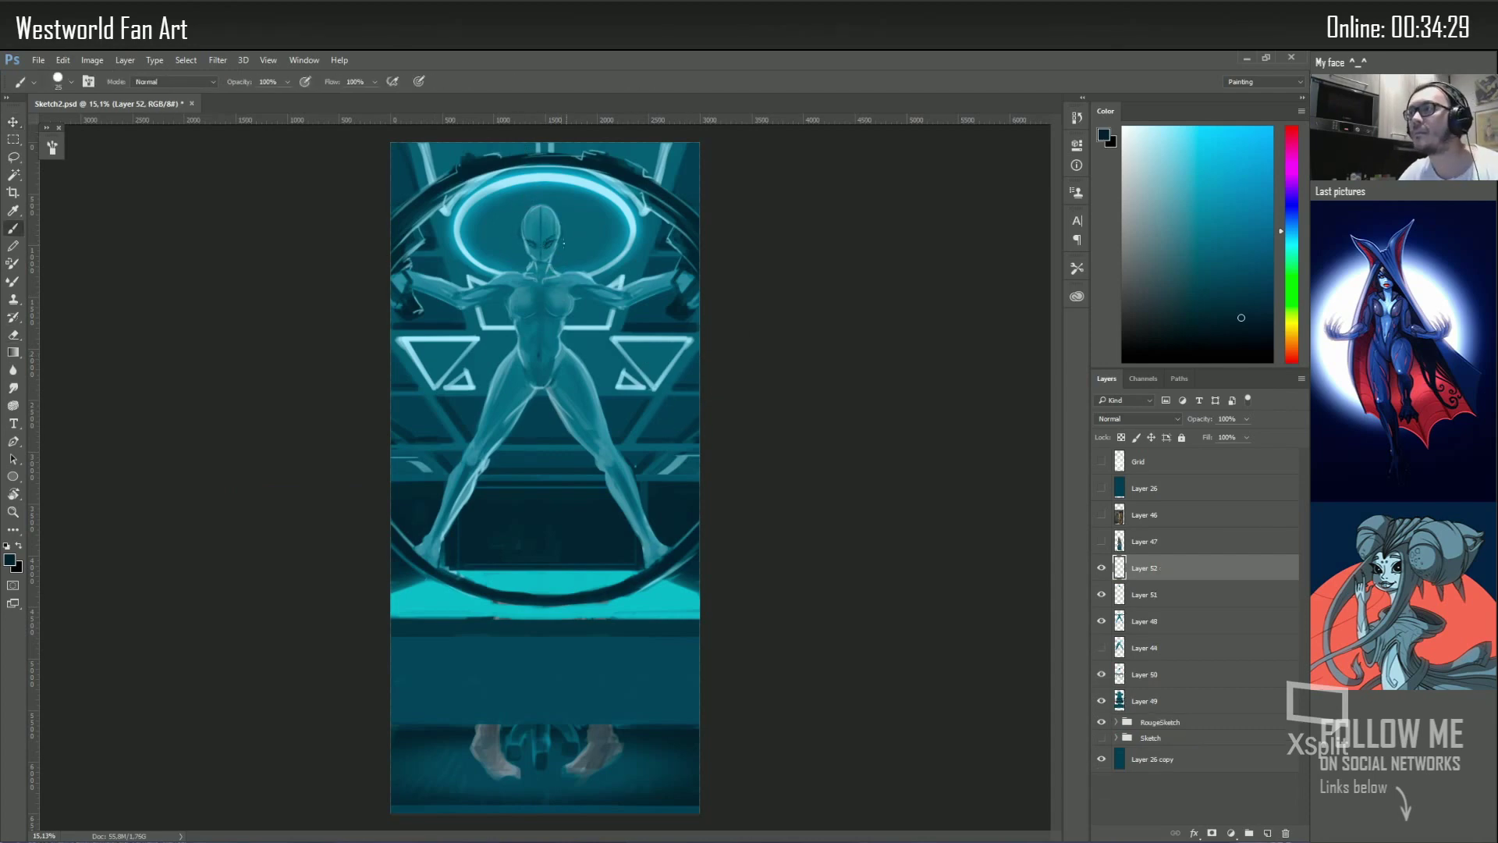
Paint the face with teals sampled from the head, chest and face, then zoom in on it
alt+click(538, 238)
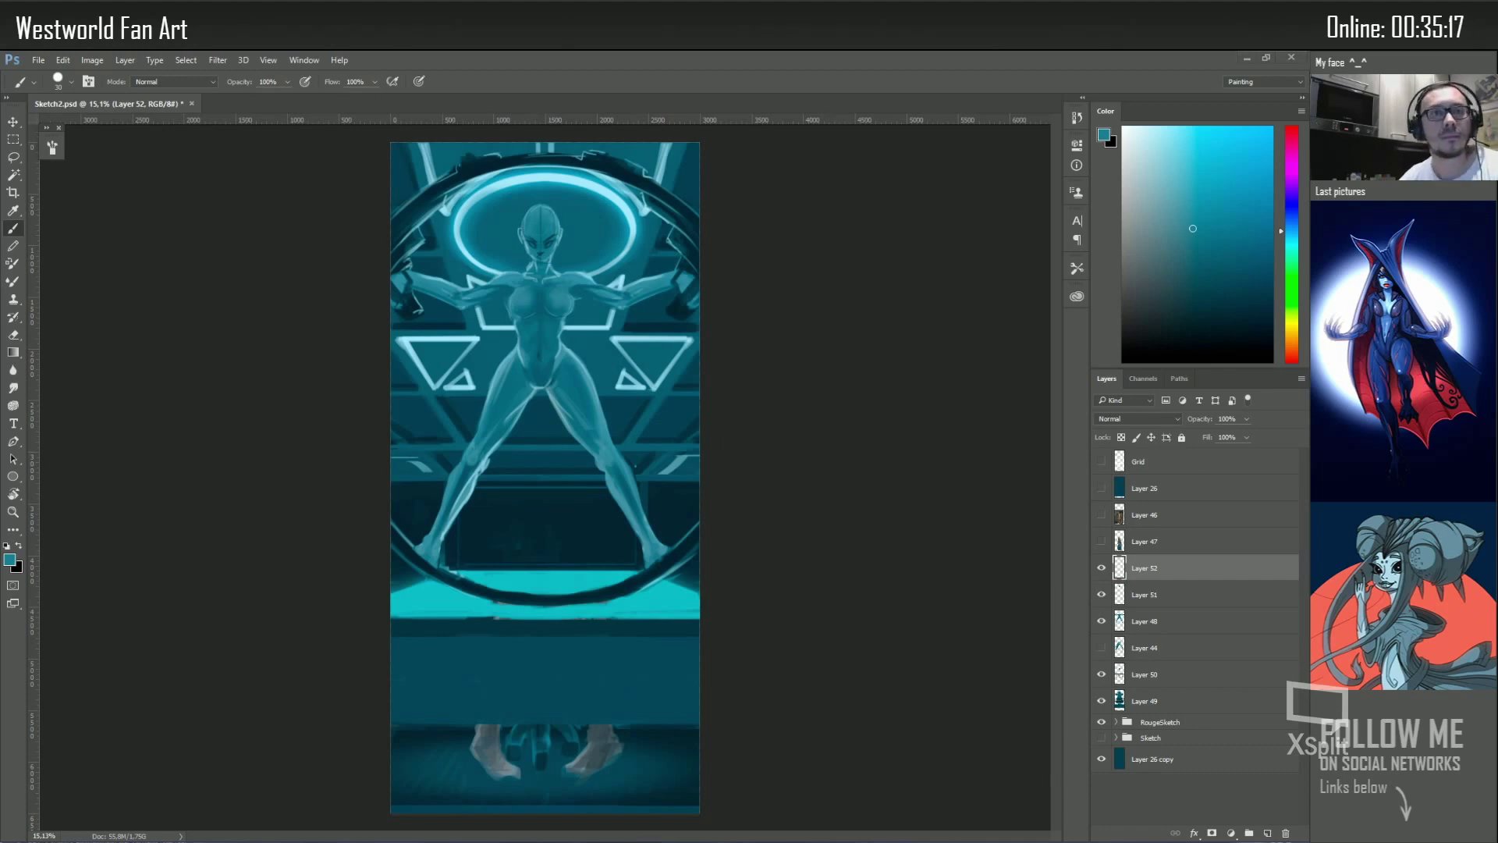
alt+click(548, 286)
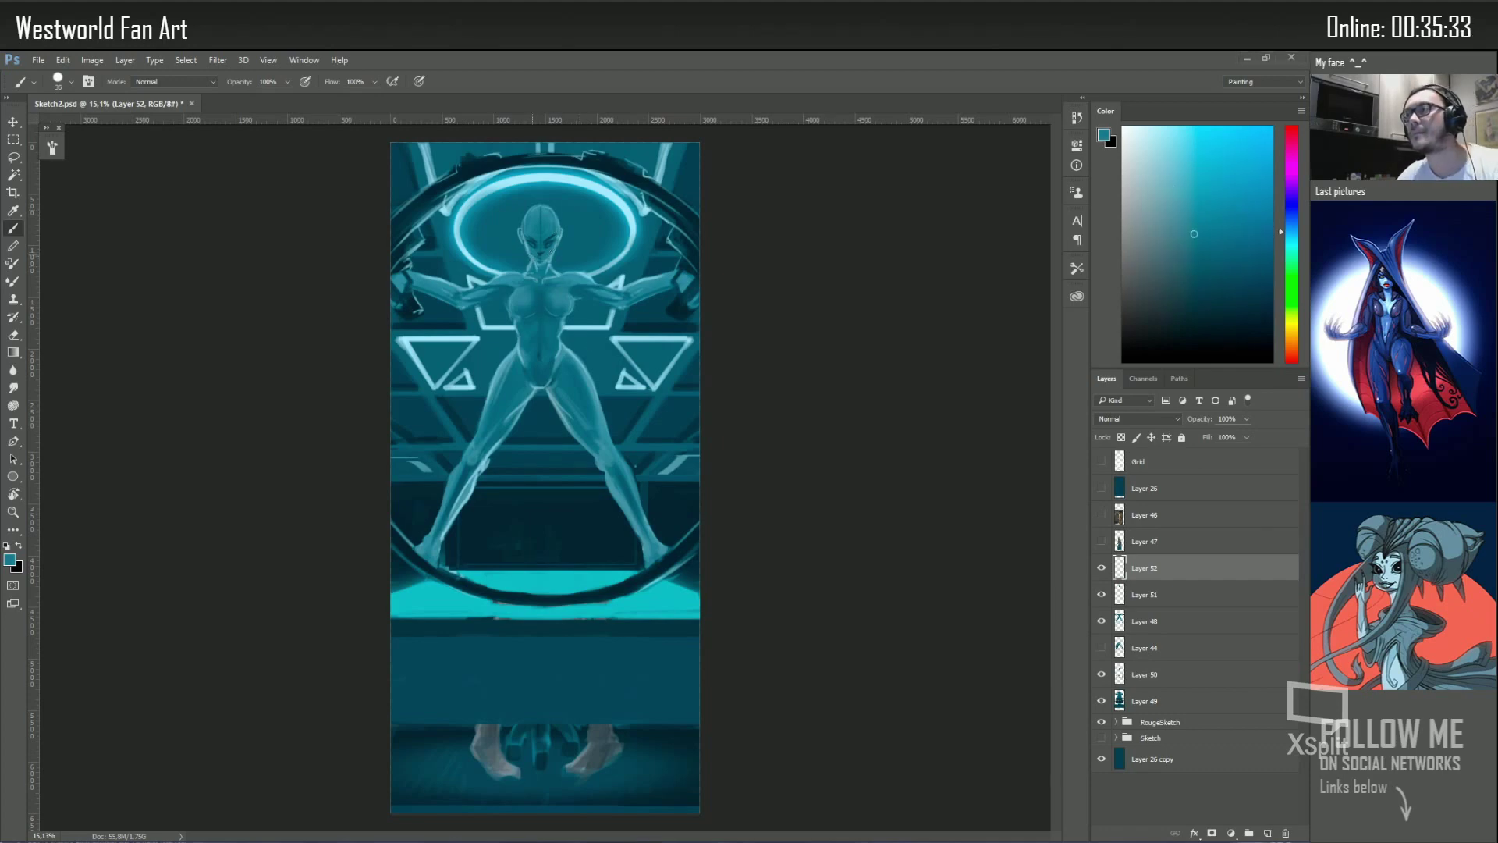
alt+click(544, 247)
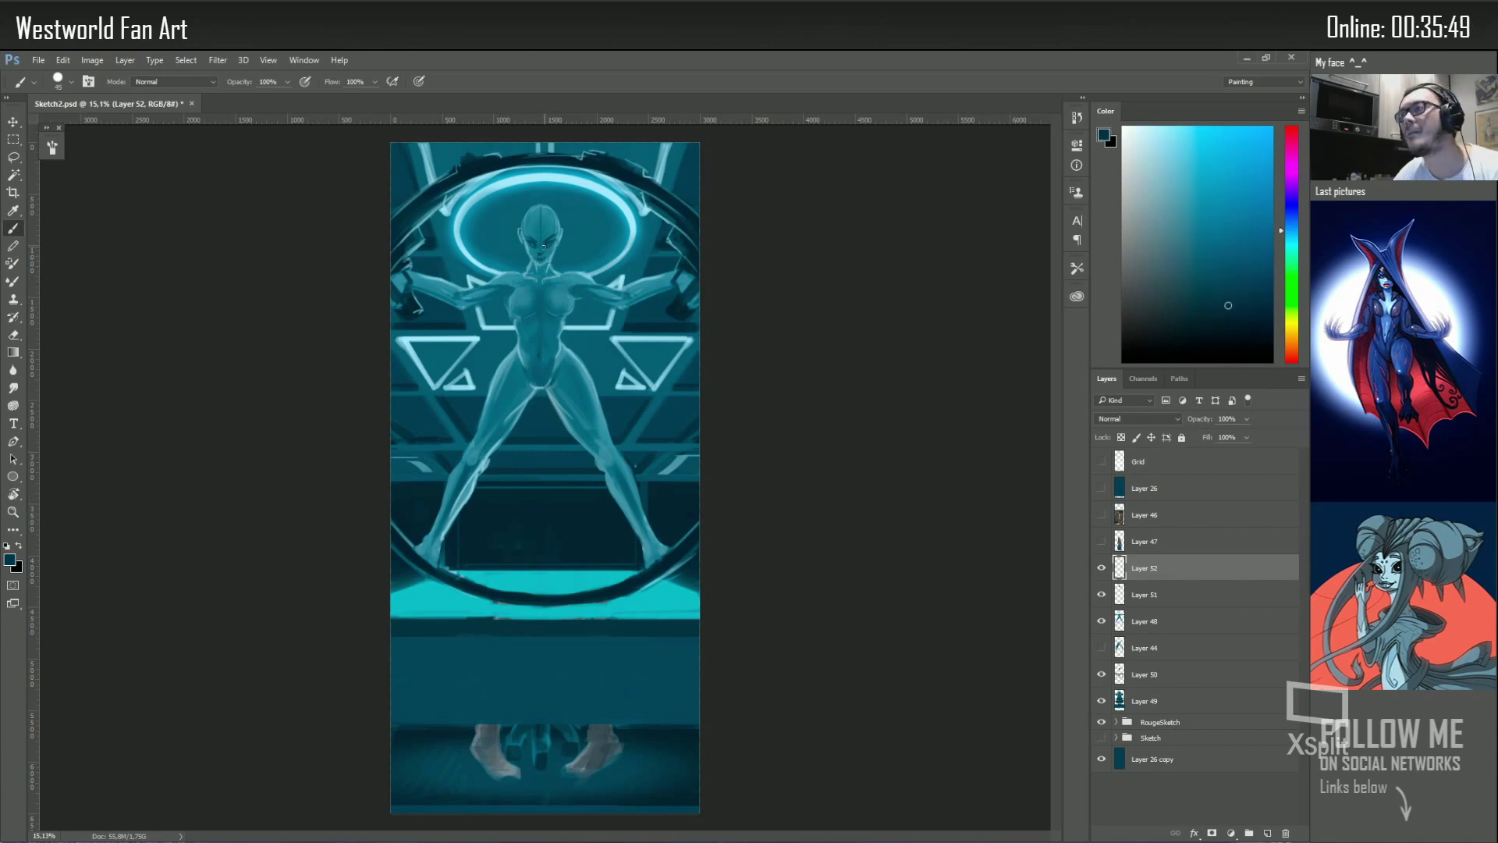
alt+click(536, 269)
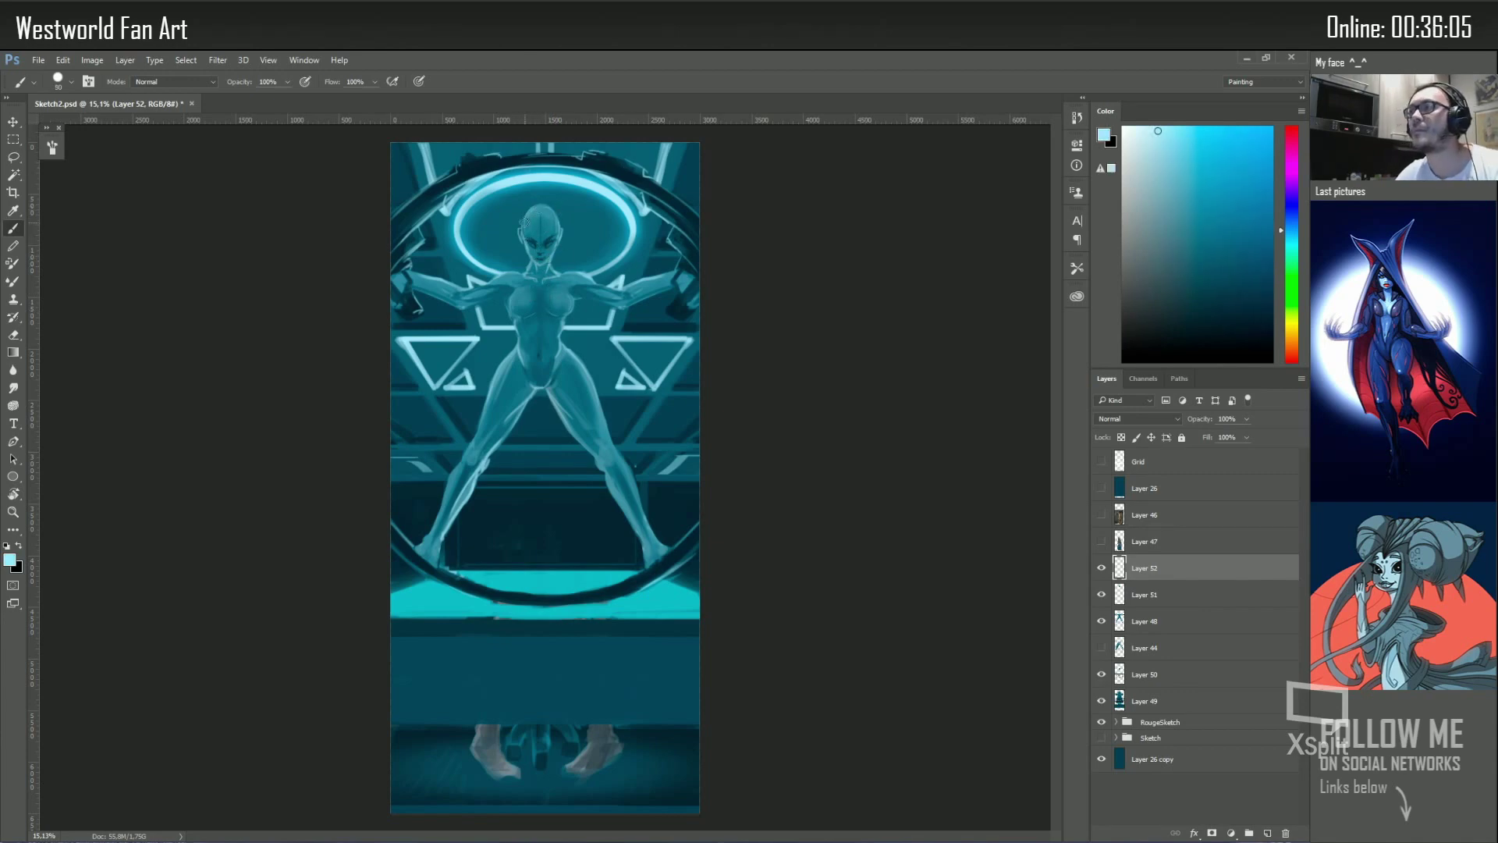
alt+click(555, 235)
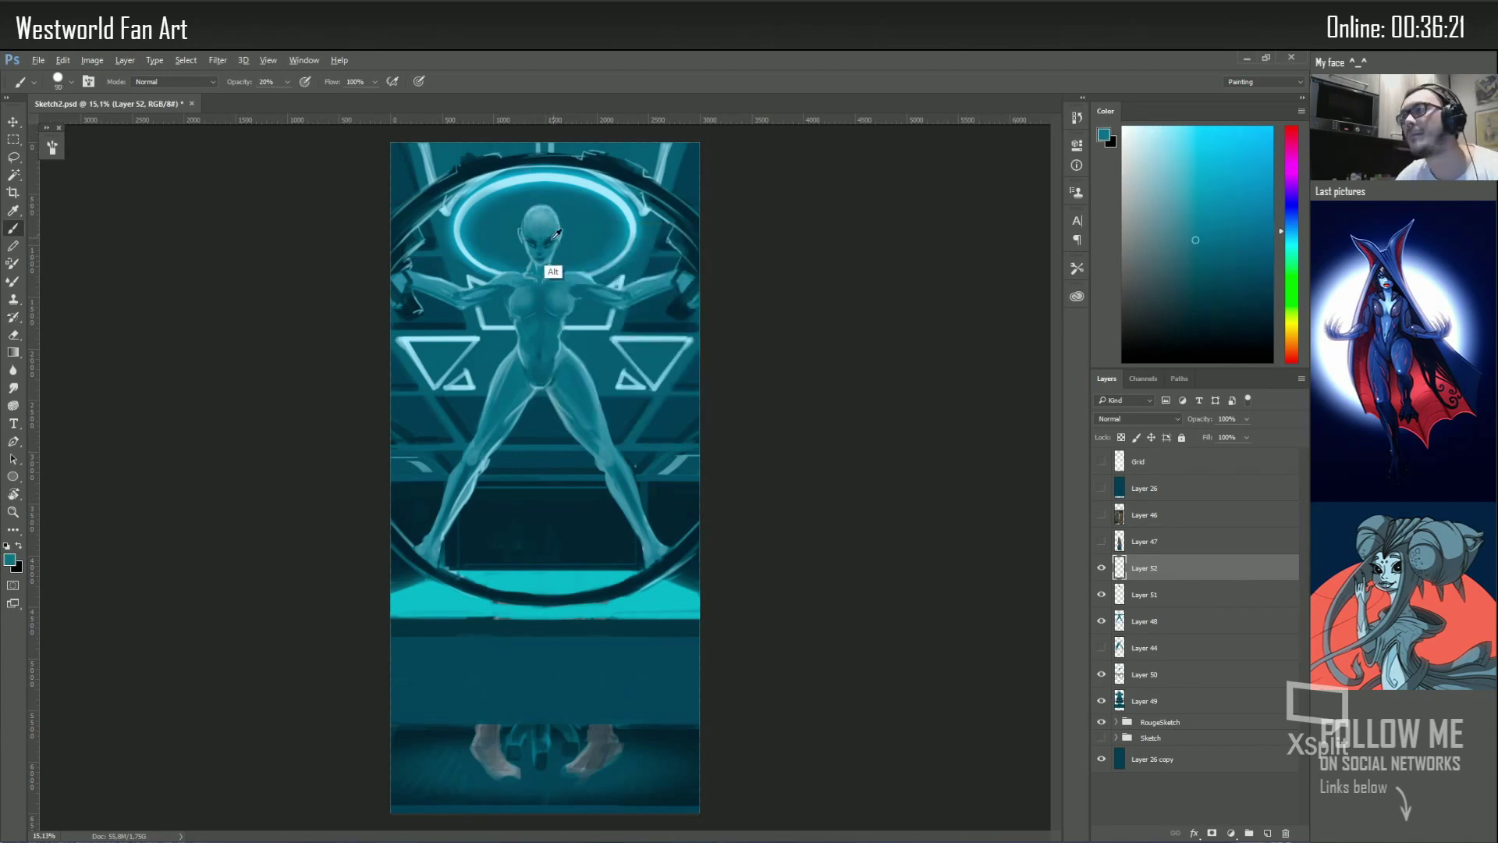
alt+click(554, 271)
key(z)
drag(546, 243, 618, 261)
Copy the eye area to a new layer and warp it to follow the head's curve
key(ctrl+j)
key(ctrl+t)
right_click(664, 330)
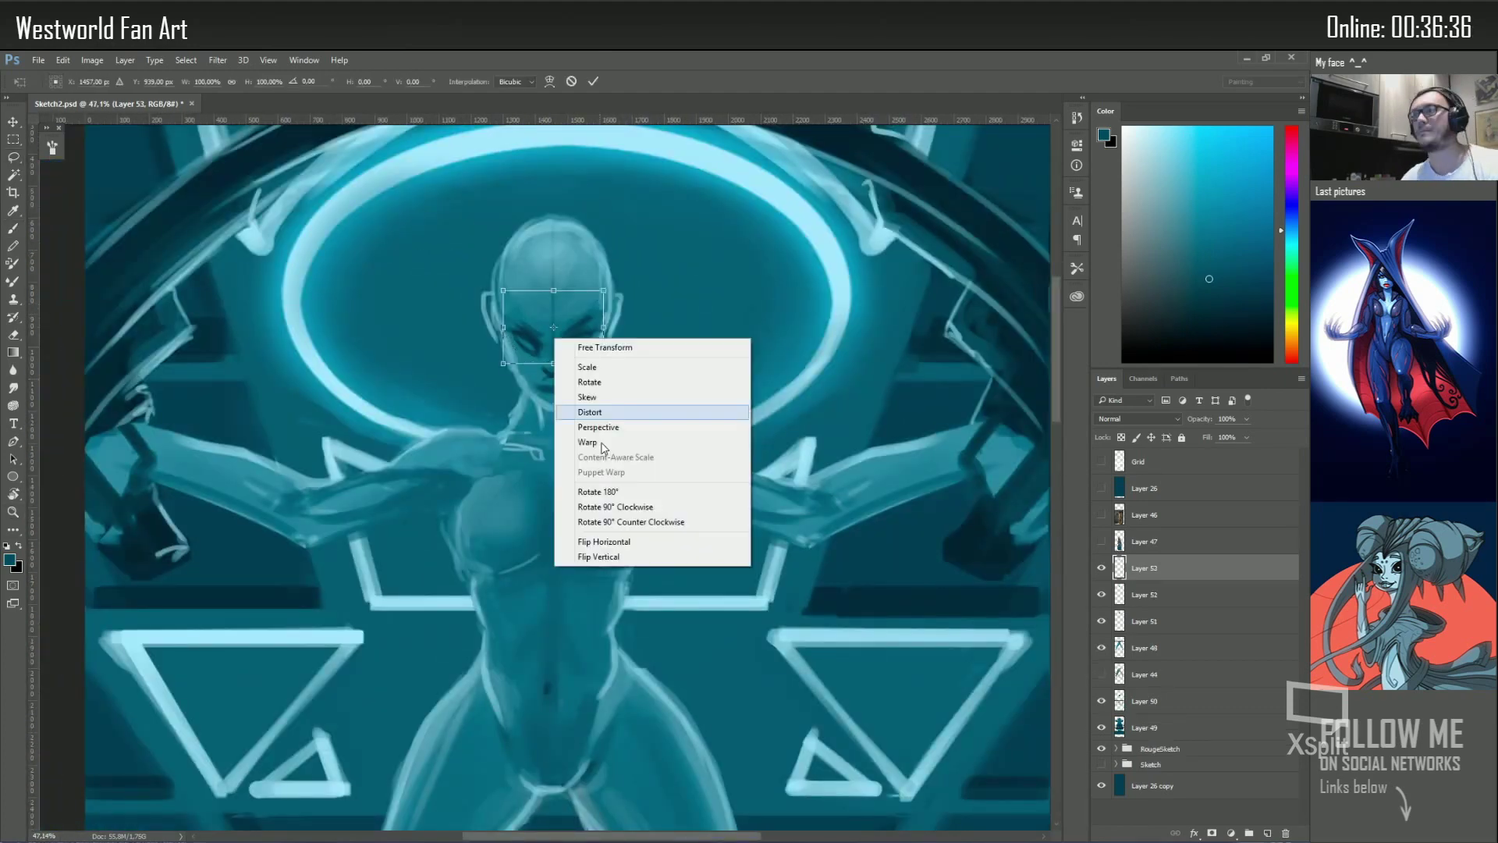
click(703, 448)
drag(551, 357, 570, 336)
key(Return)
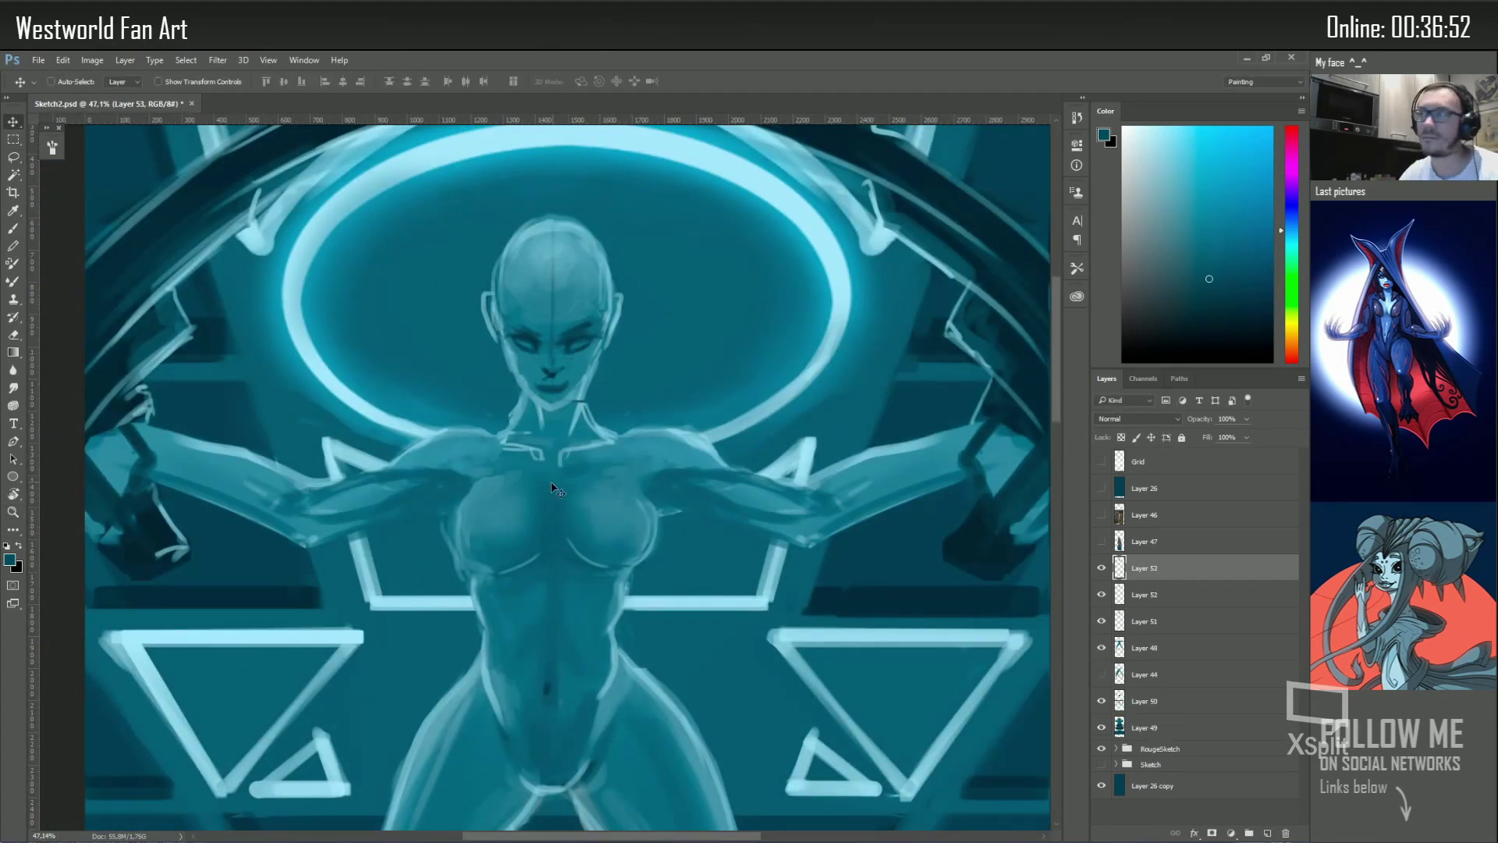
Brighten the left eye, brow and forehead with lighter cyan, then shrink the brush to 20
key(b)
alt+click(558, 340)
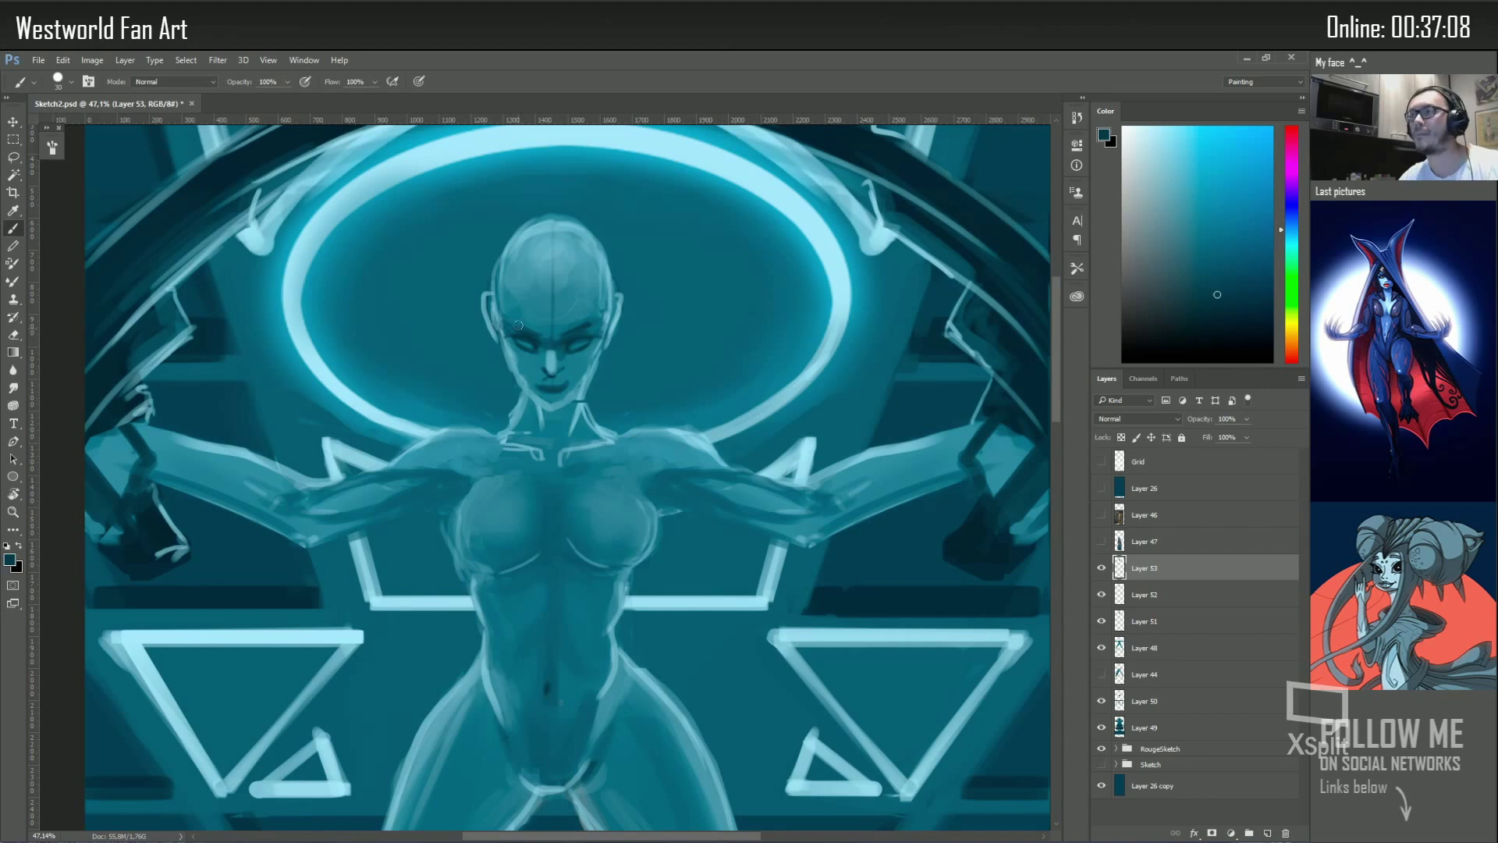
drag(570, 351, 525, 342)
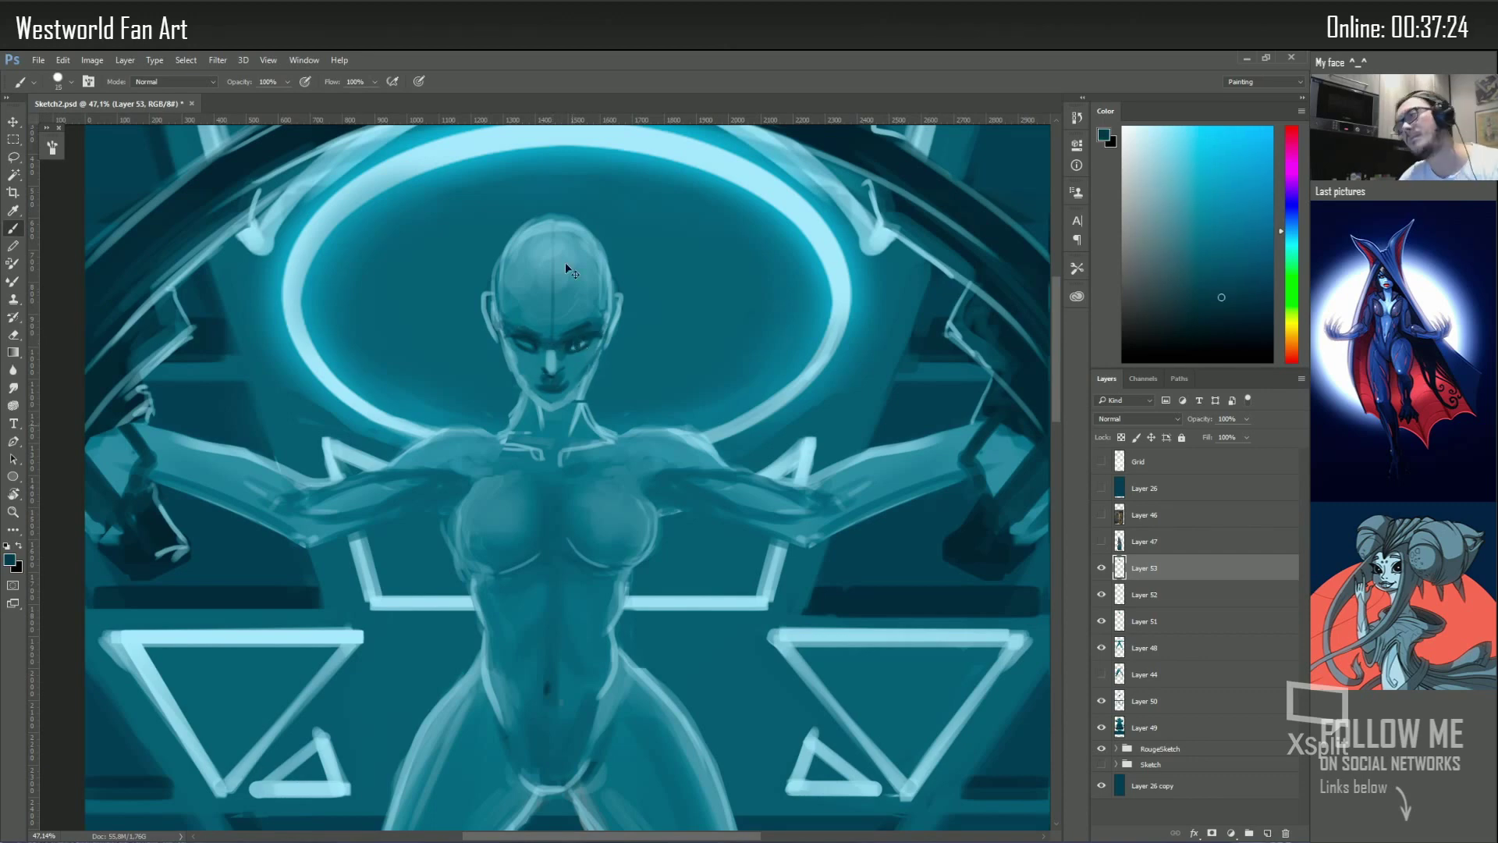
alt+click(535, 383)
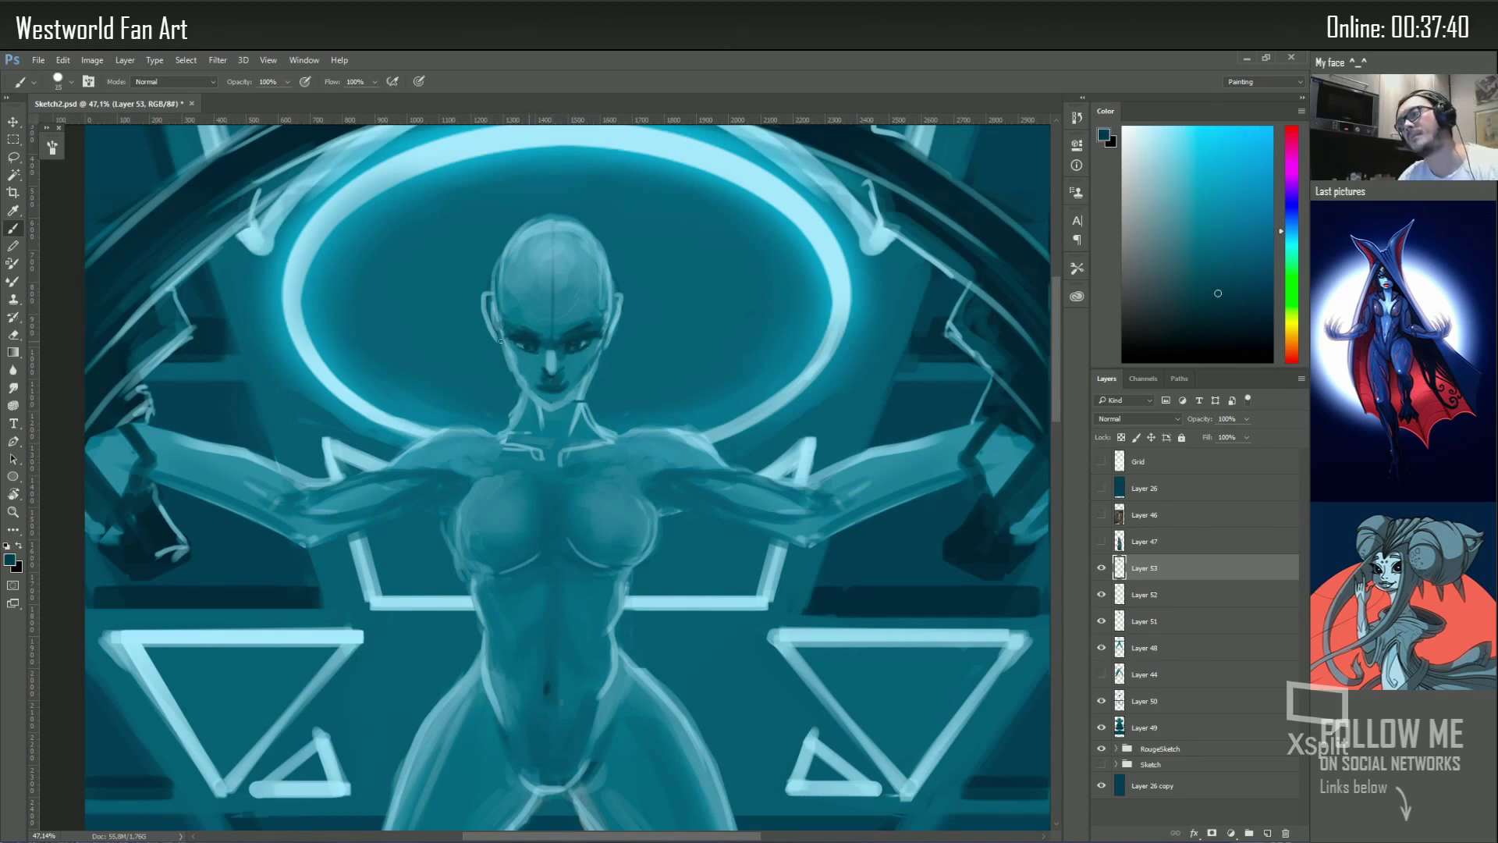
drag(515, 324, 585, 332)
alt+click(562, 289)
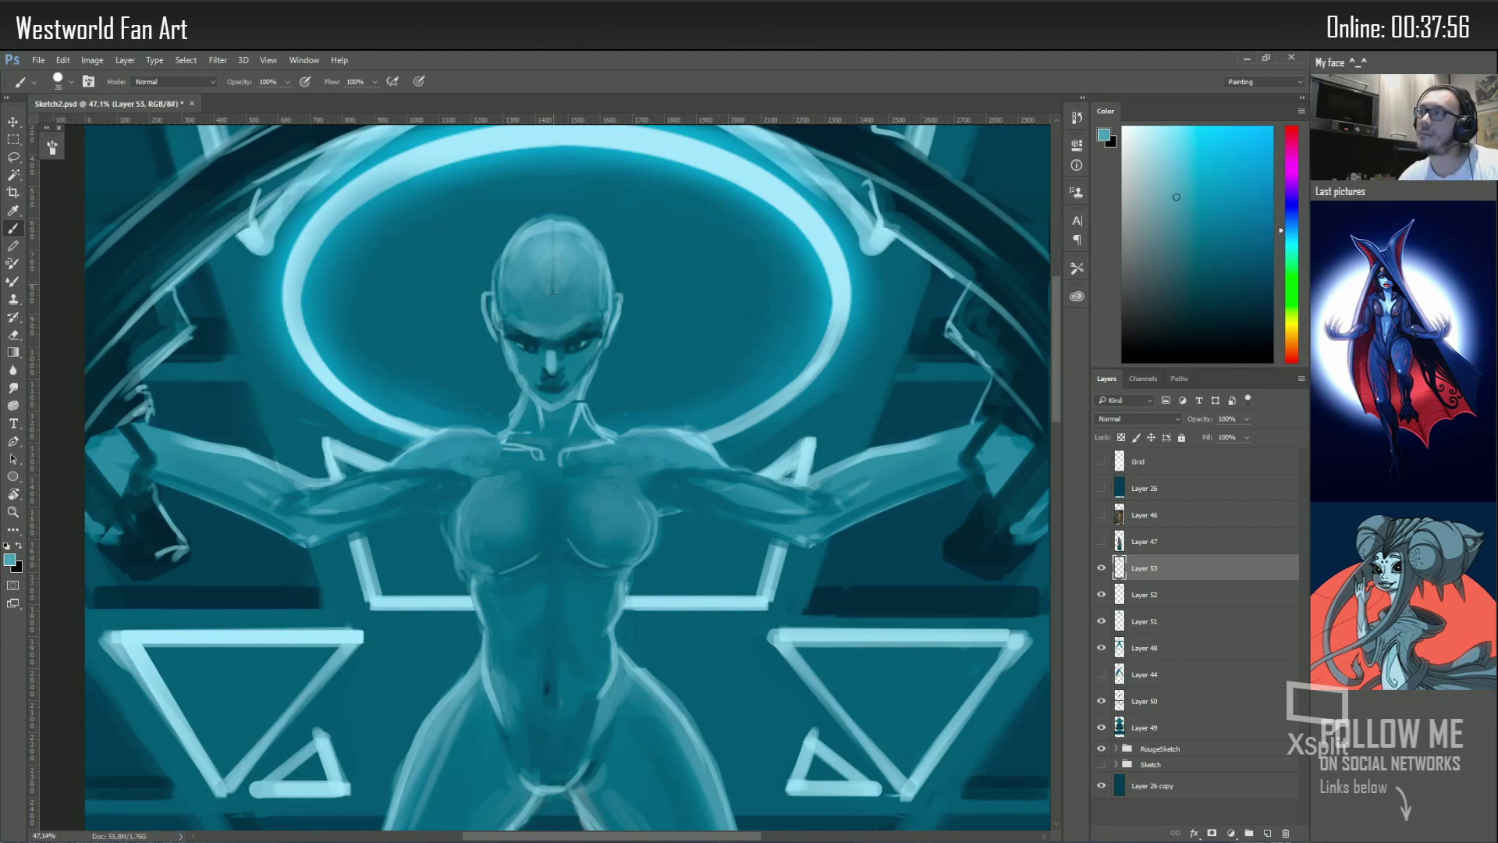
drag(546, 265, 605, 300)
key(bracketleft)
key(bracketleft)
key(bracketleft)
alt+click(560, 346)
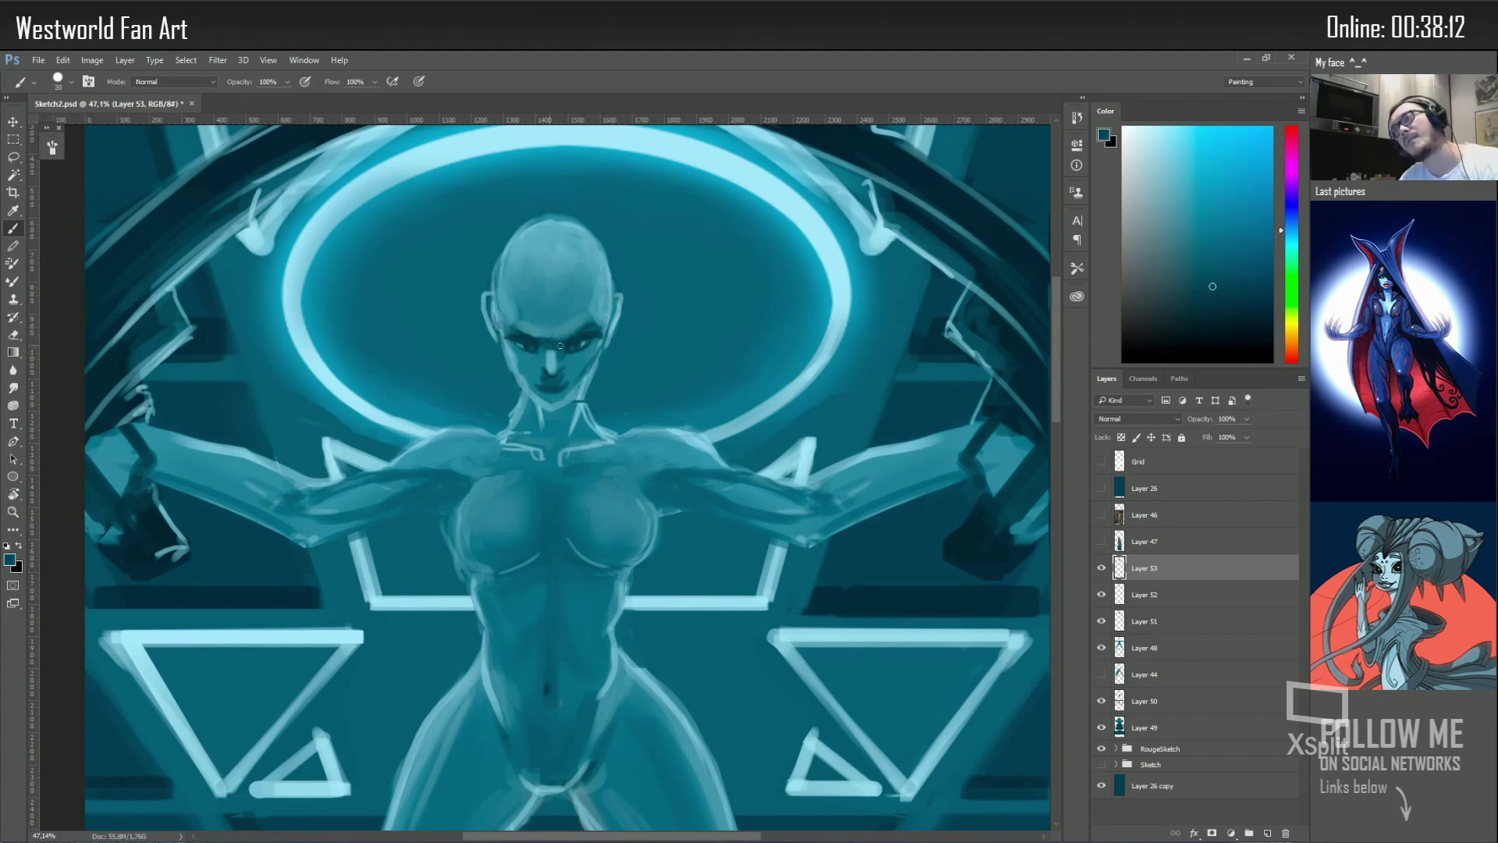
scroll(530, 357, down, 5)
Recentre on the whole figure, shrink the brush to 15, and sample light and dark teals
alt+click(548, 363)
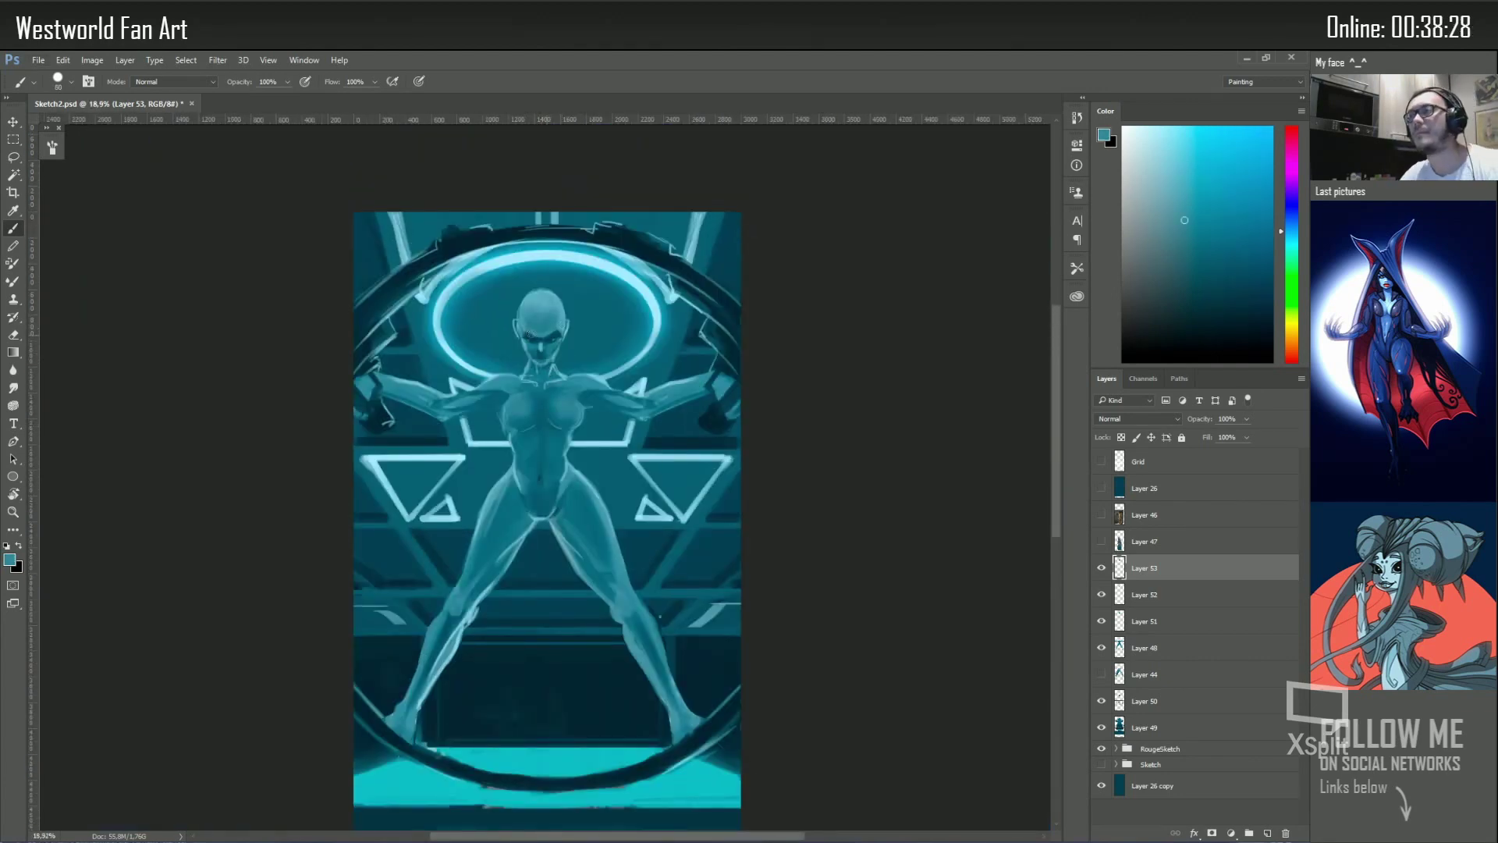
key(bracketright)
key(bracketright)
key(bracketright)
drag(511, 477, 546, 407)
key(bracketleft)
key(bracketleft)
key(bracketleft)
alt+click(546, 406)
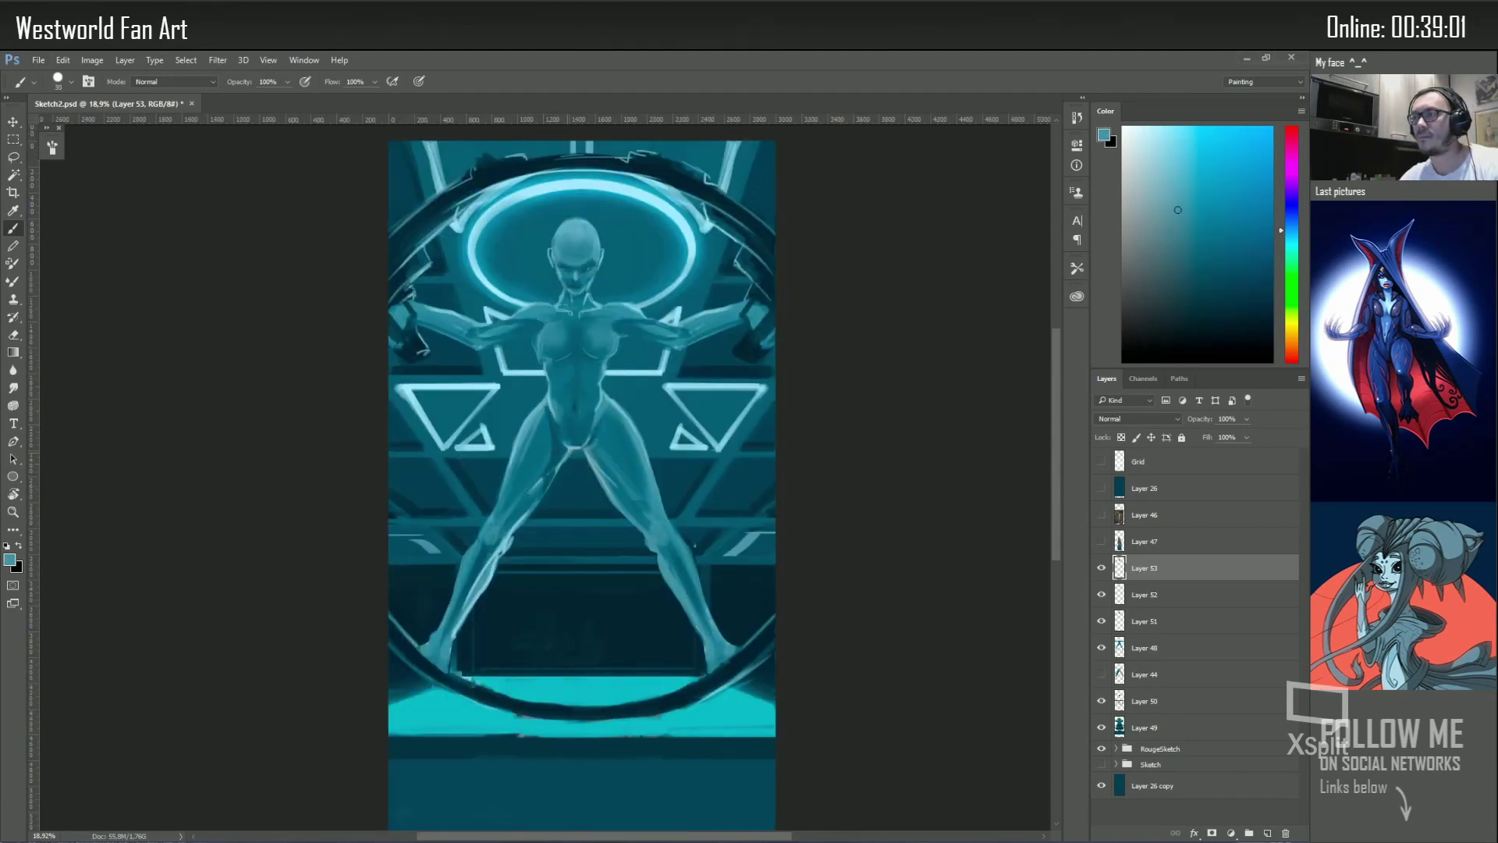
key(bracketleft)
key(bracketleft)
alt+click(575, 450)
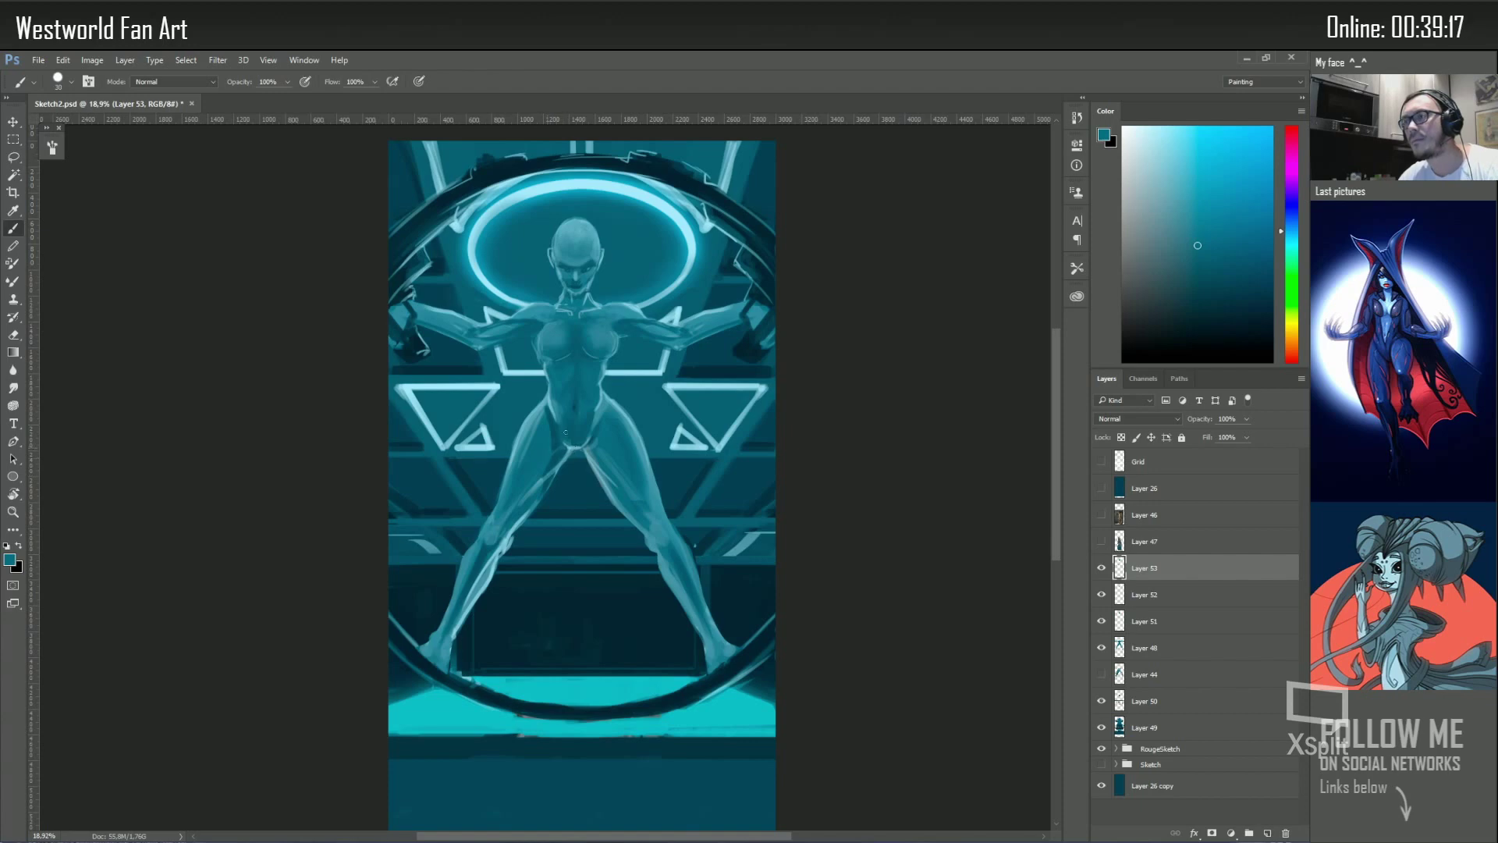
alt+click(562, 449)
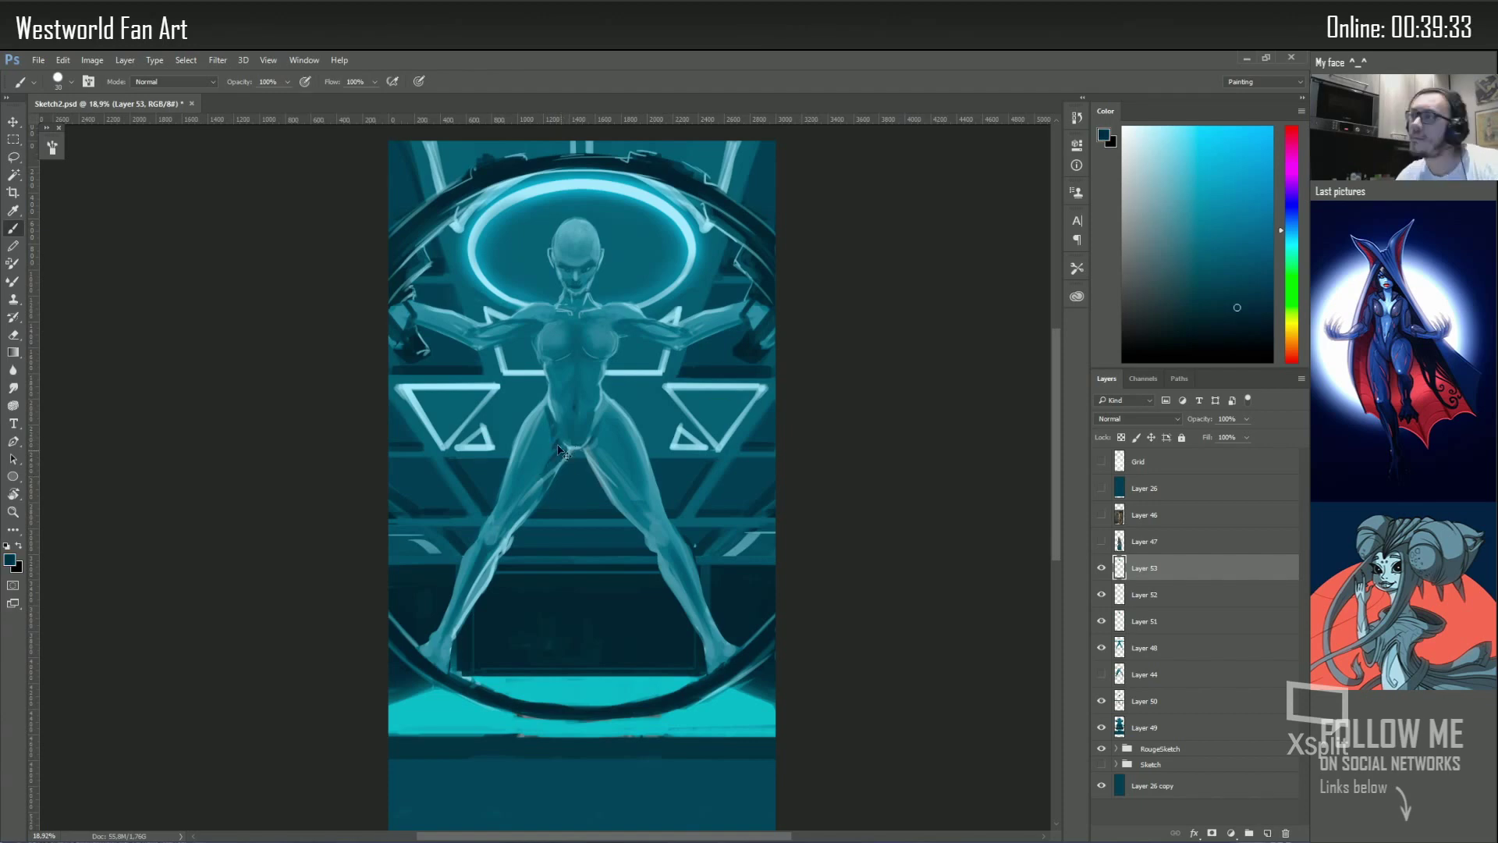
alt+click(558, 450)
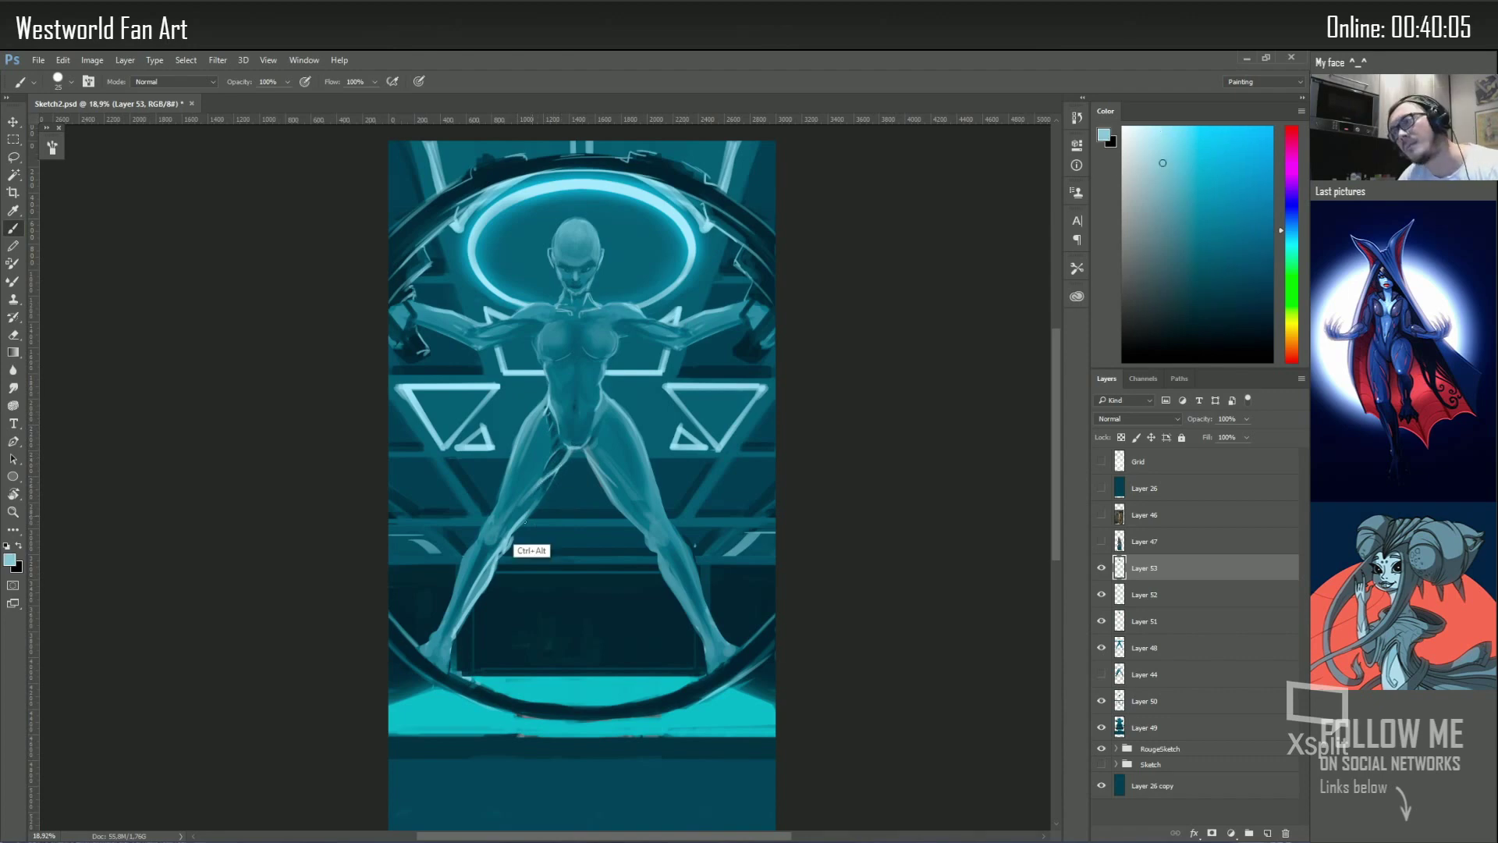
Sample dark teals, compare with the warped eye layer hidden, and merge the figure's paint layers
alt+click(556, 441)
alt+click(552, 450)
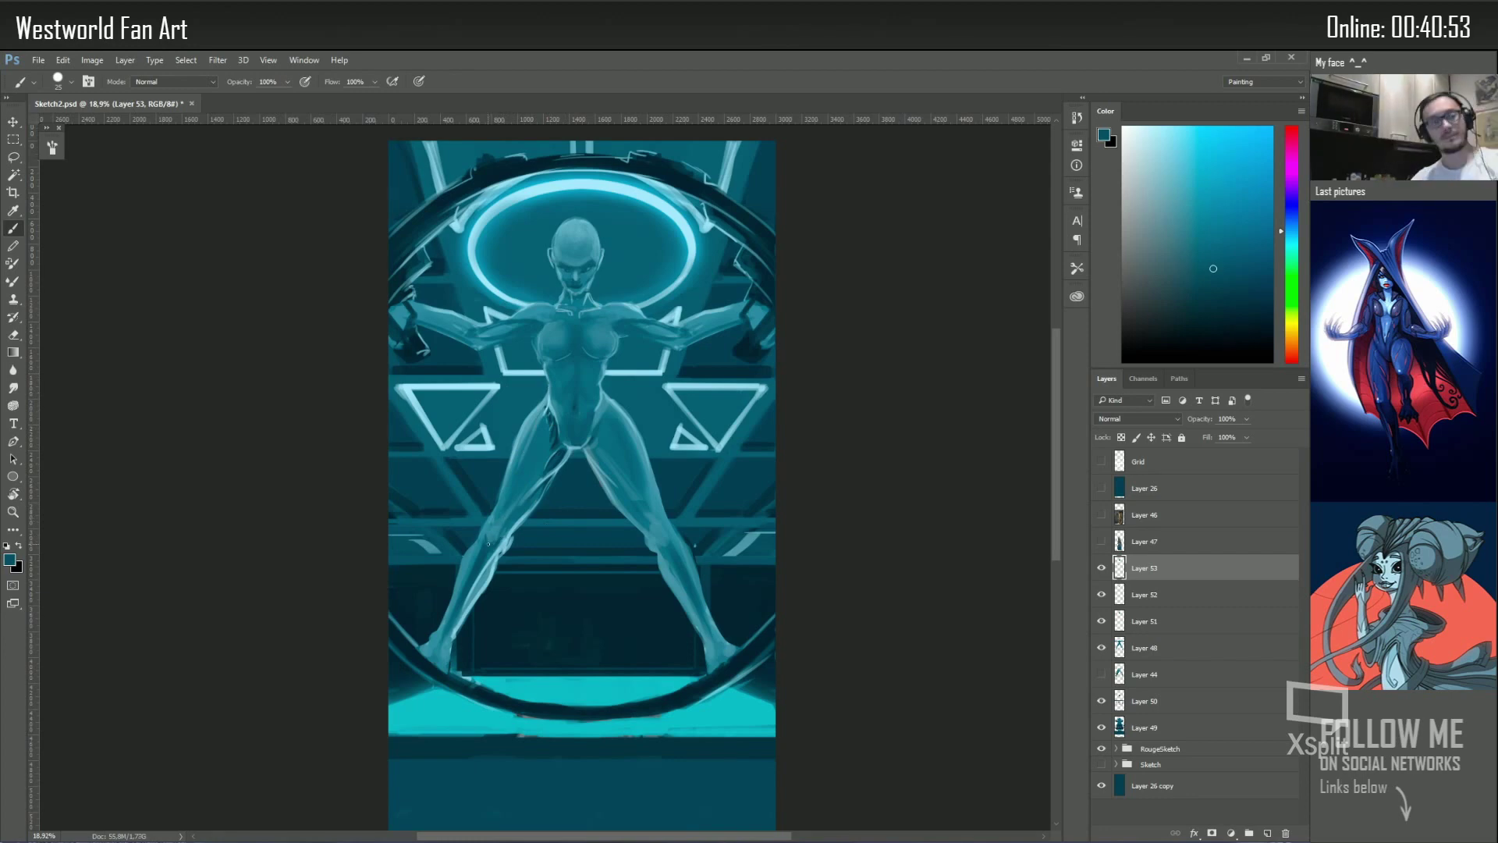
click(1101, 568)
key(l)
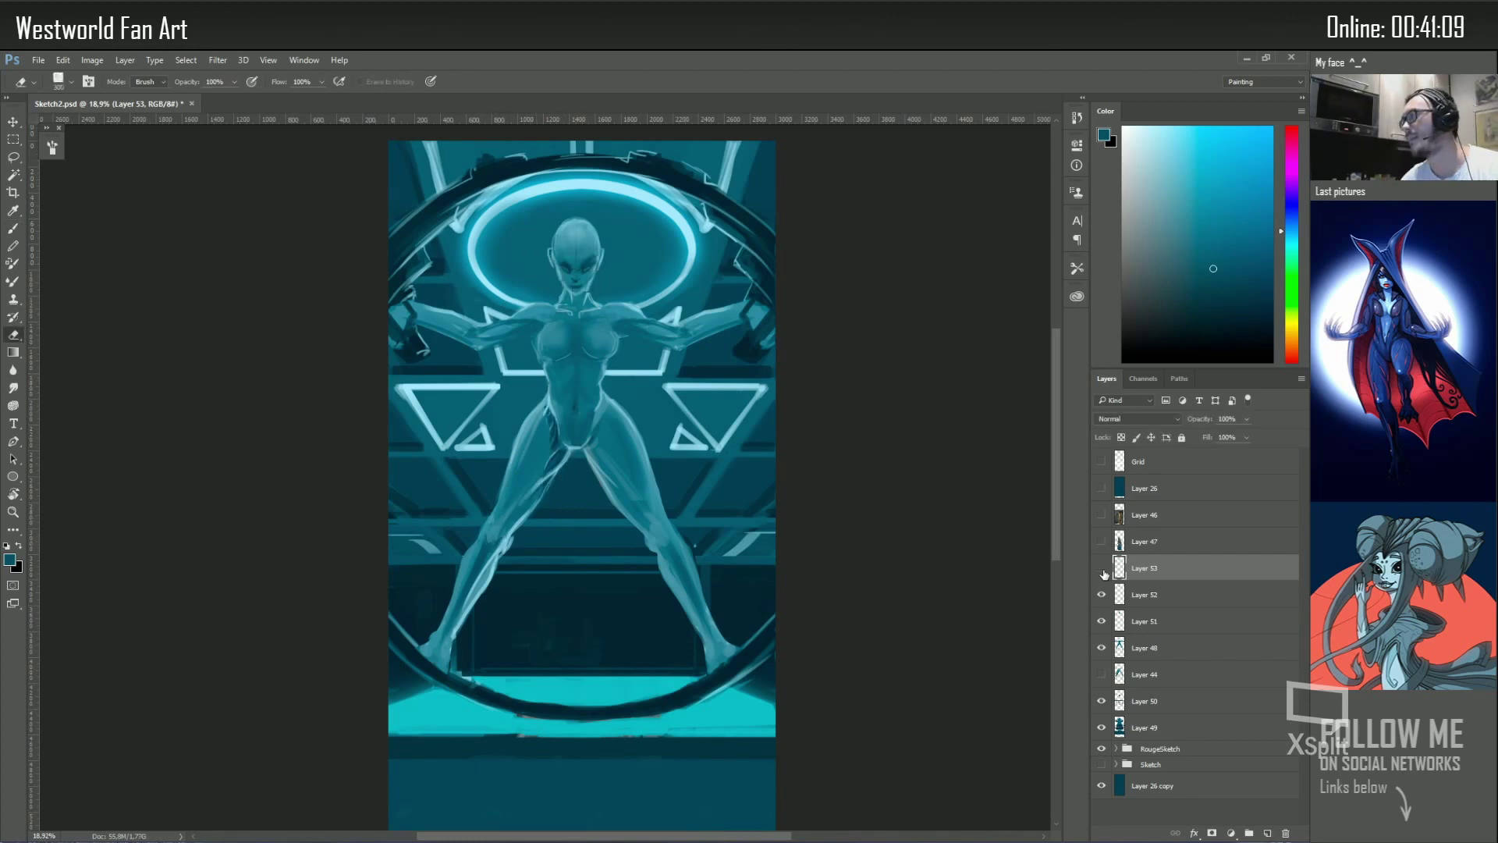
drag(576, 237, 574, 239)
key(ctrl+e)
key(ctrl+e)
key(ctrl+e)
key(v)
key(l)
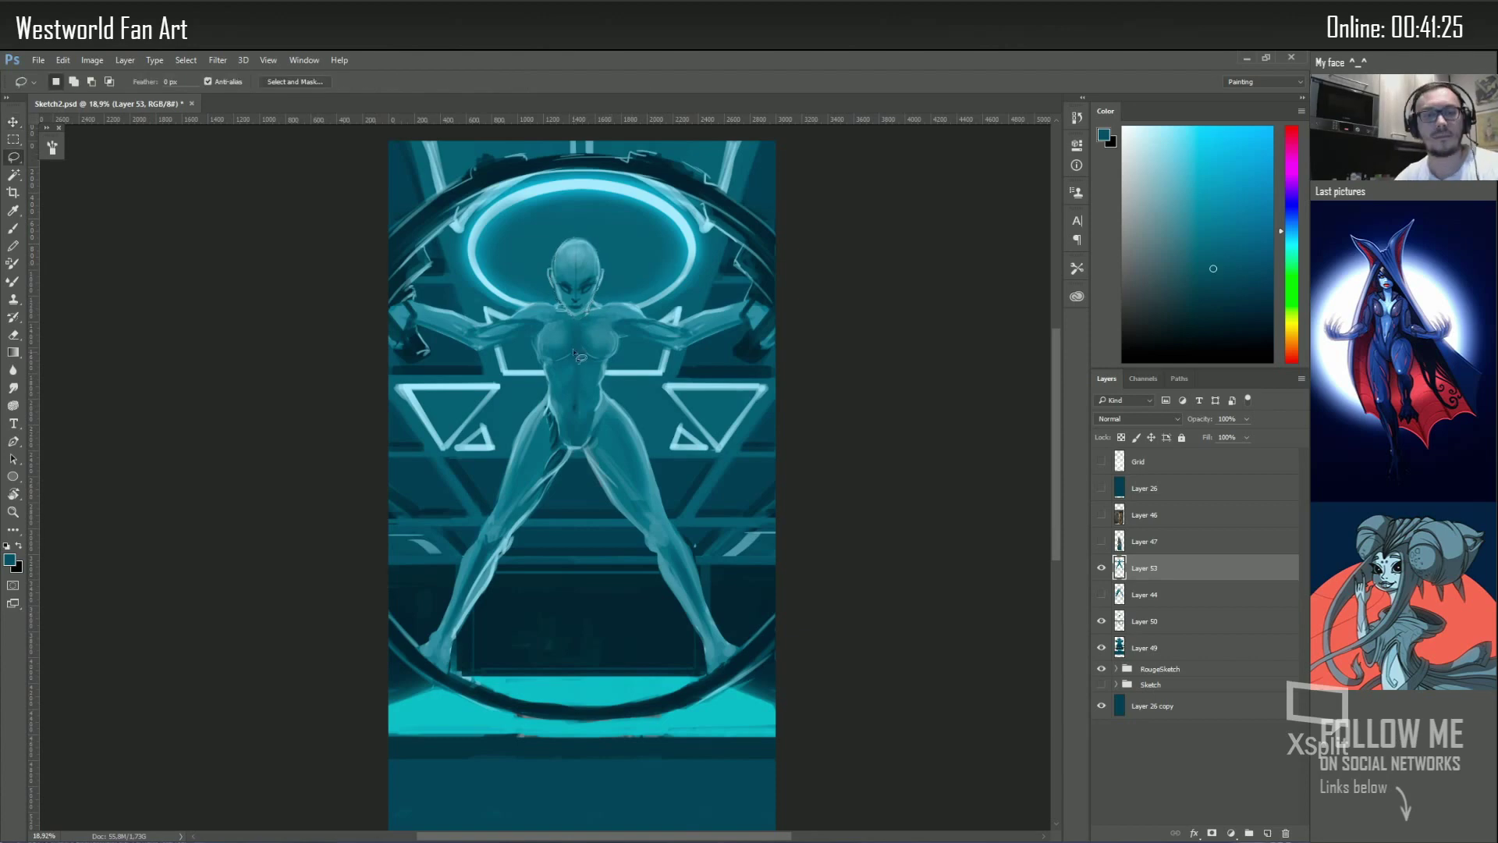
On a new 43%-opacity layer, fill dark suit-panel shapes on the chest, pelvis and left thigh
key(ctrl+j)
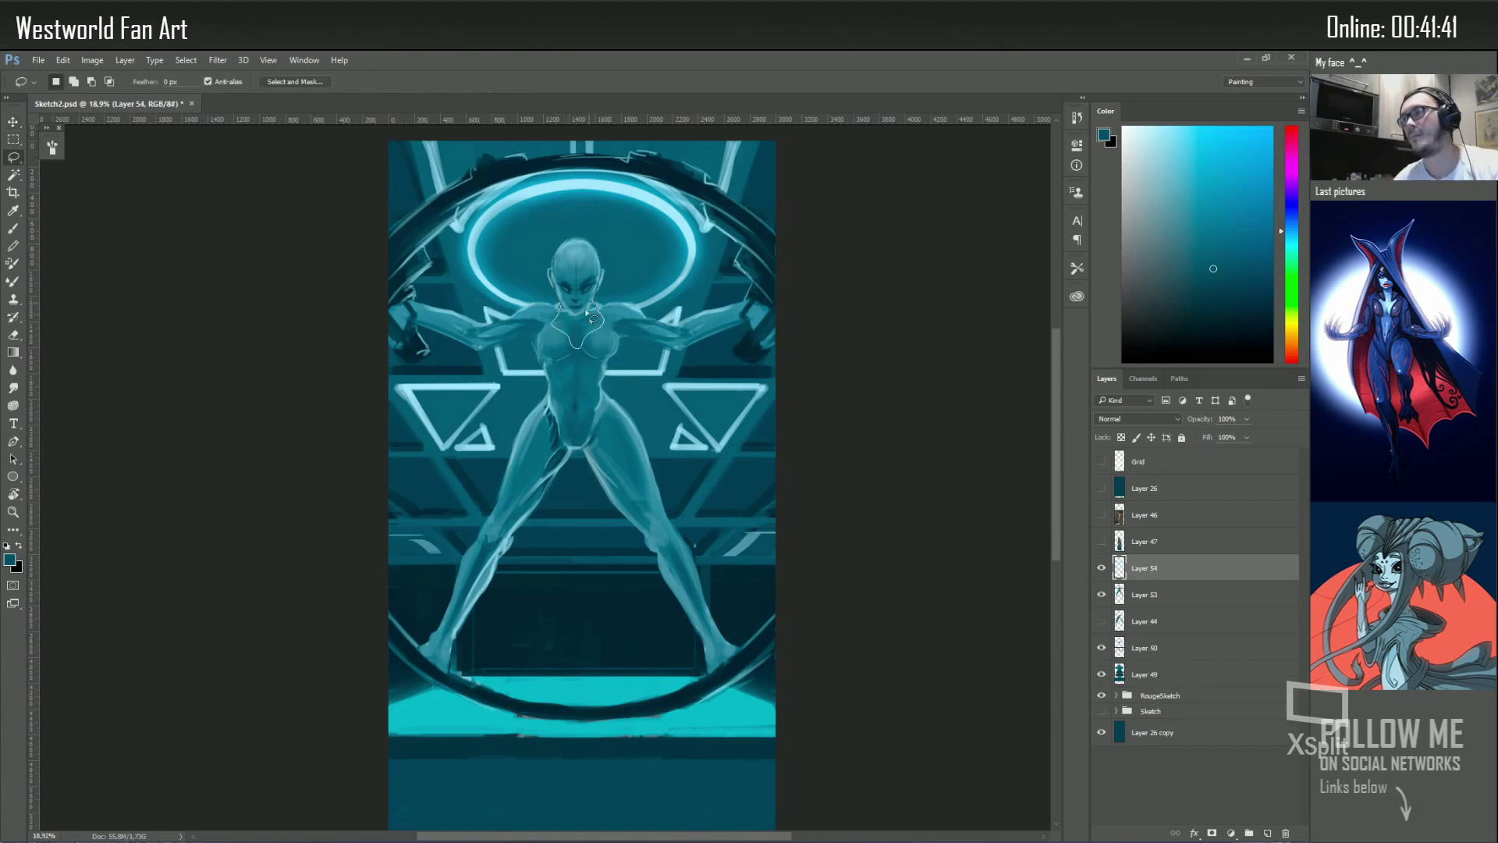
key(4)
key(3)
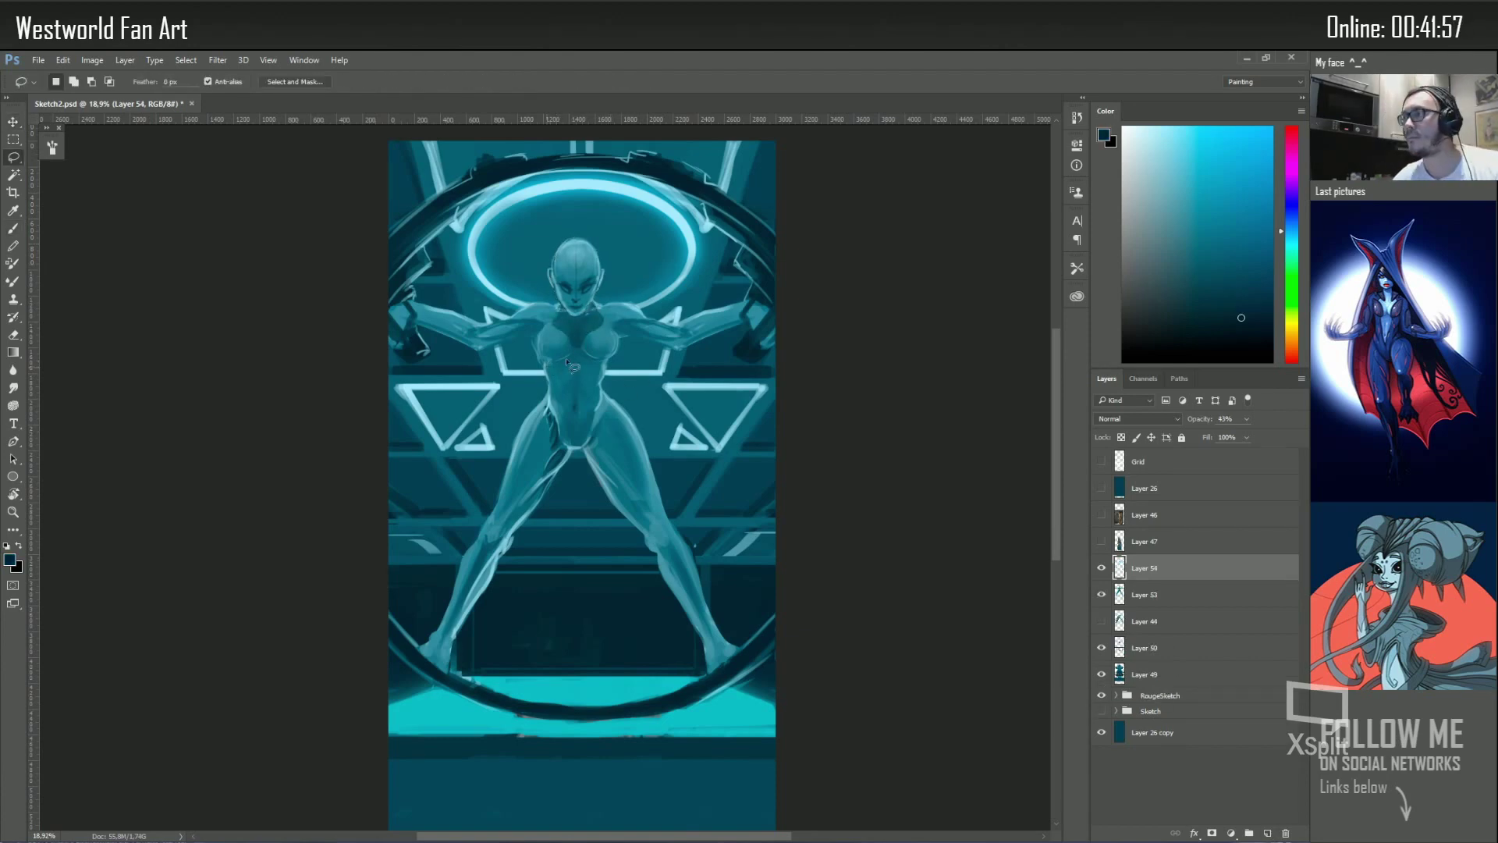
drag(591, 344, 562, 367)
key(alt+BackSpace)
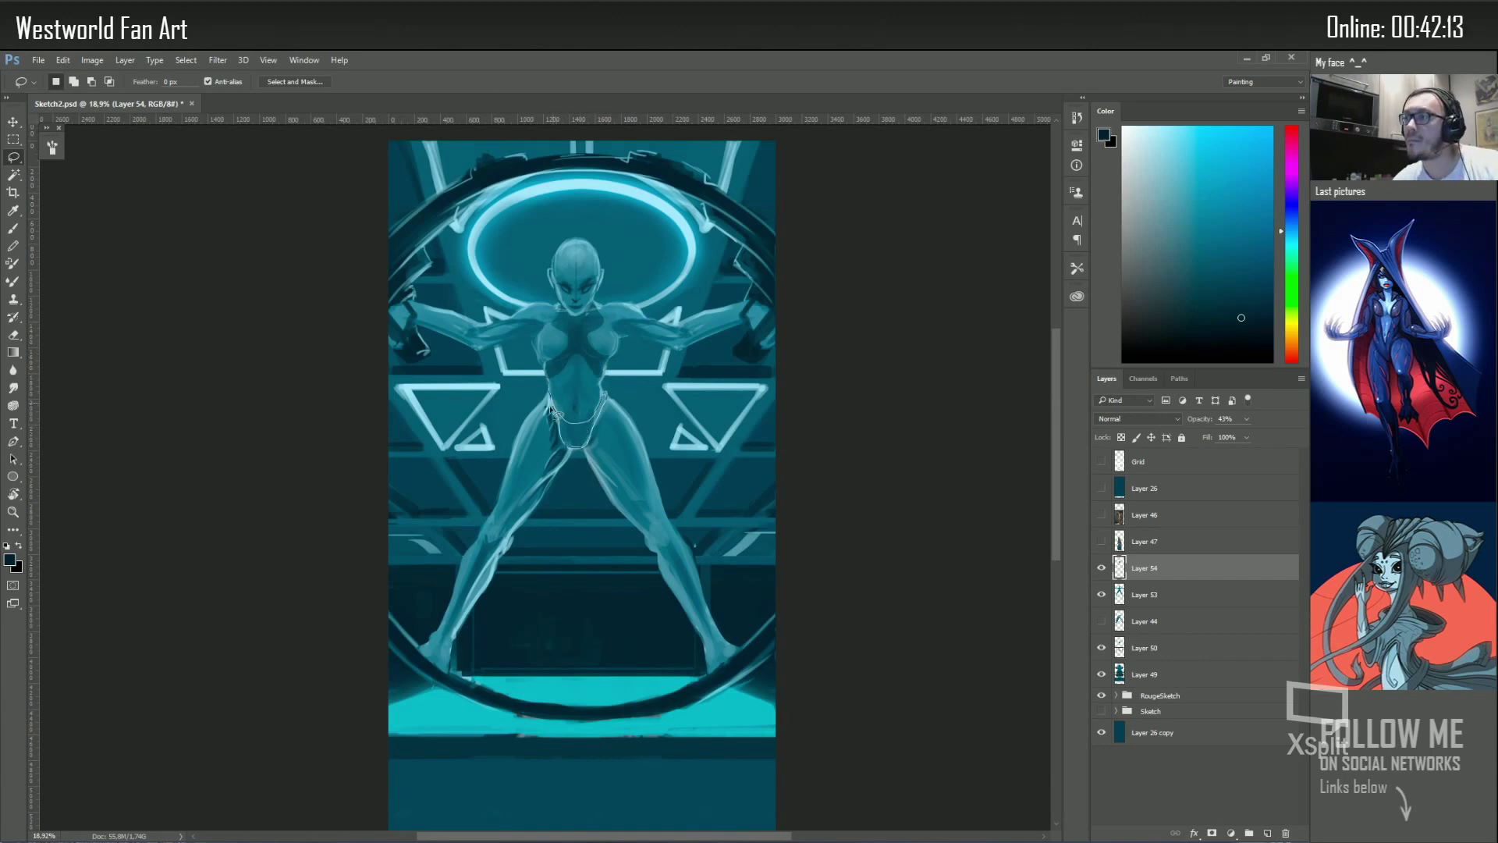
key(alt+BackSpace)
drag(568, 457, 509, 536)
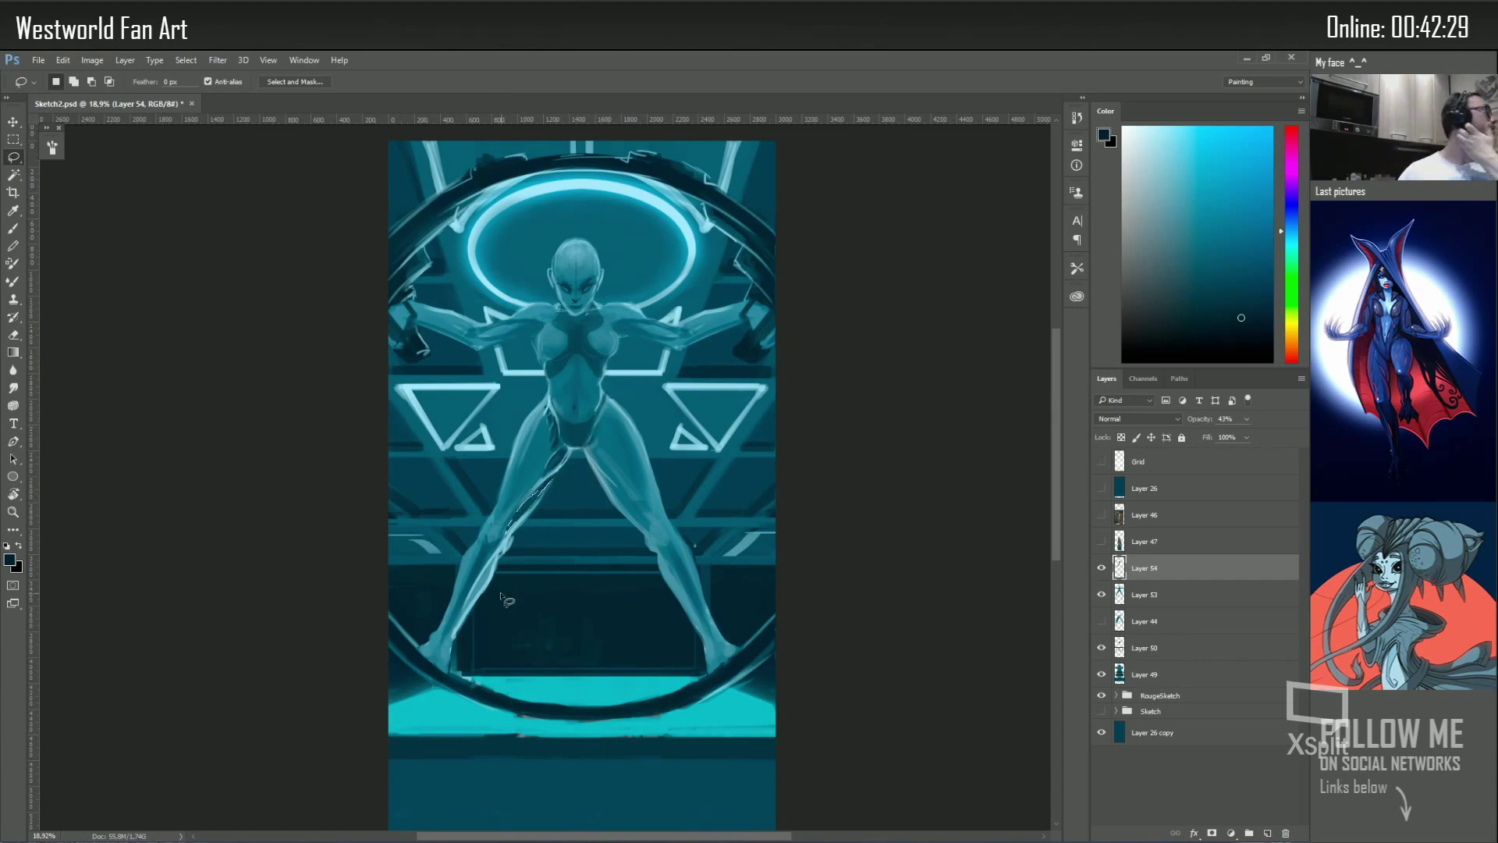
key(alt+BackSpace)
key(ctrl+d)
Check the brush presets and toggle the dark shading layer to compare
key(e)
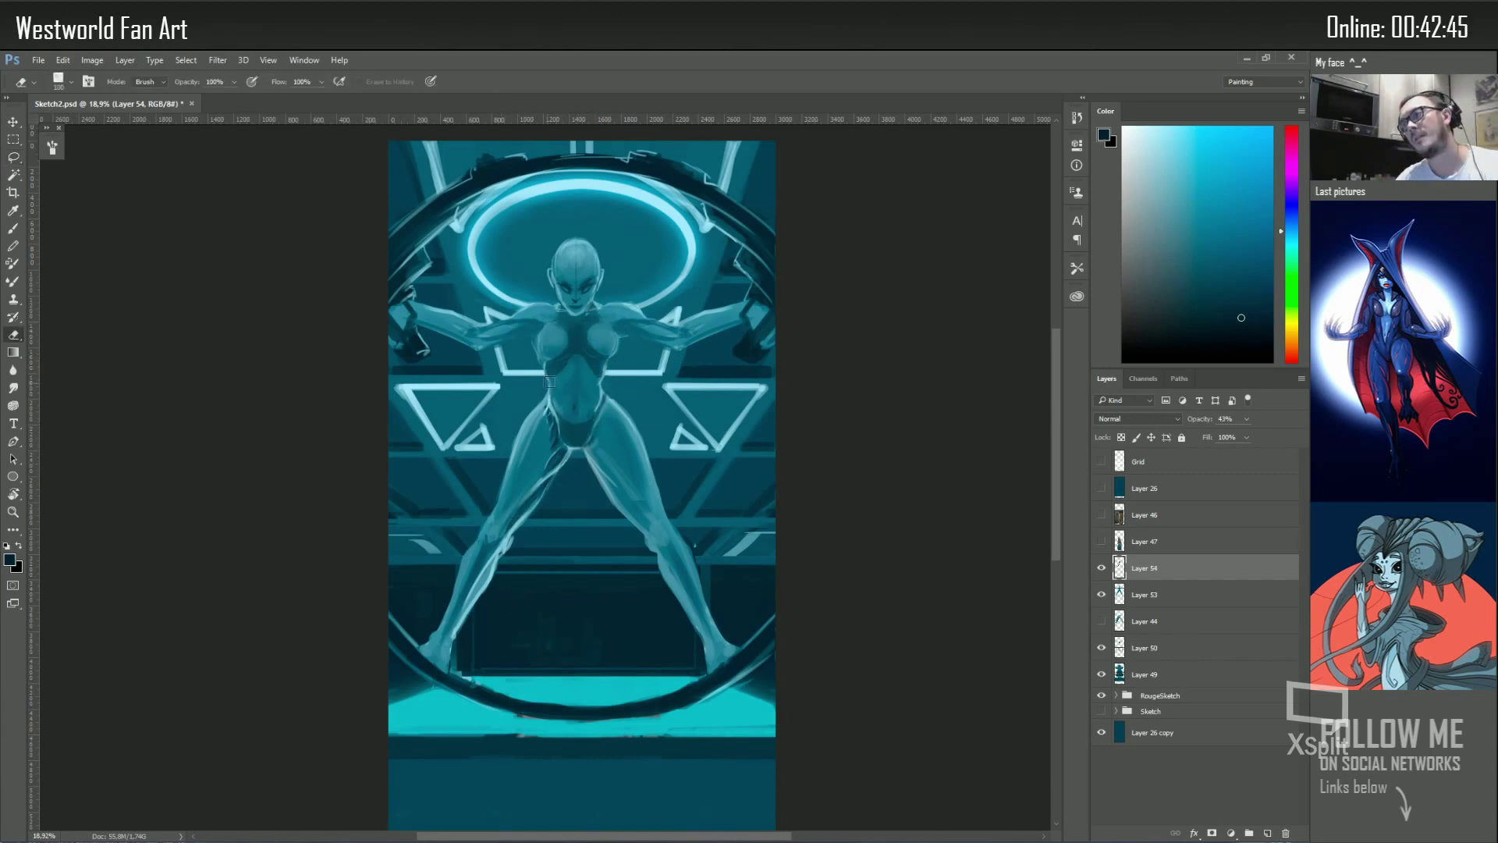
key(b)
right_click(566, 389)
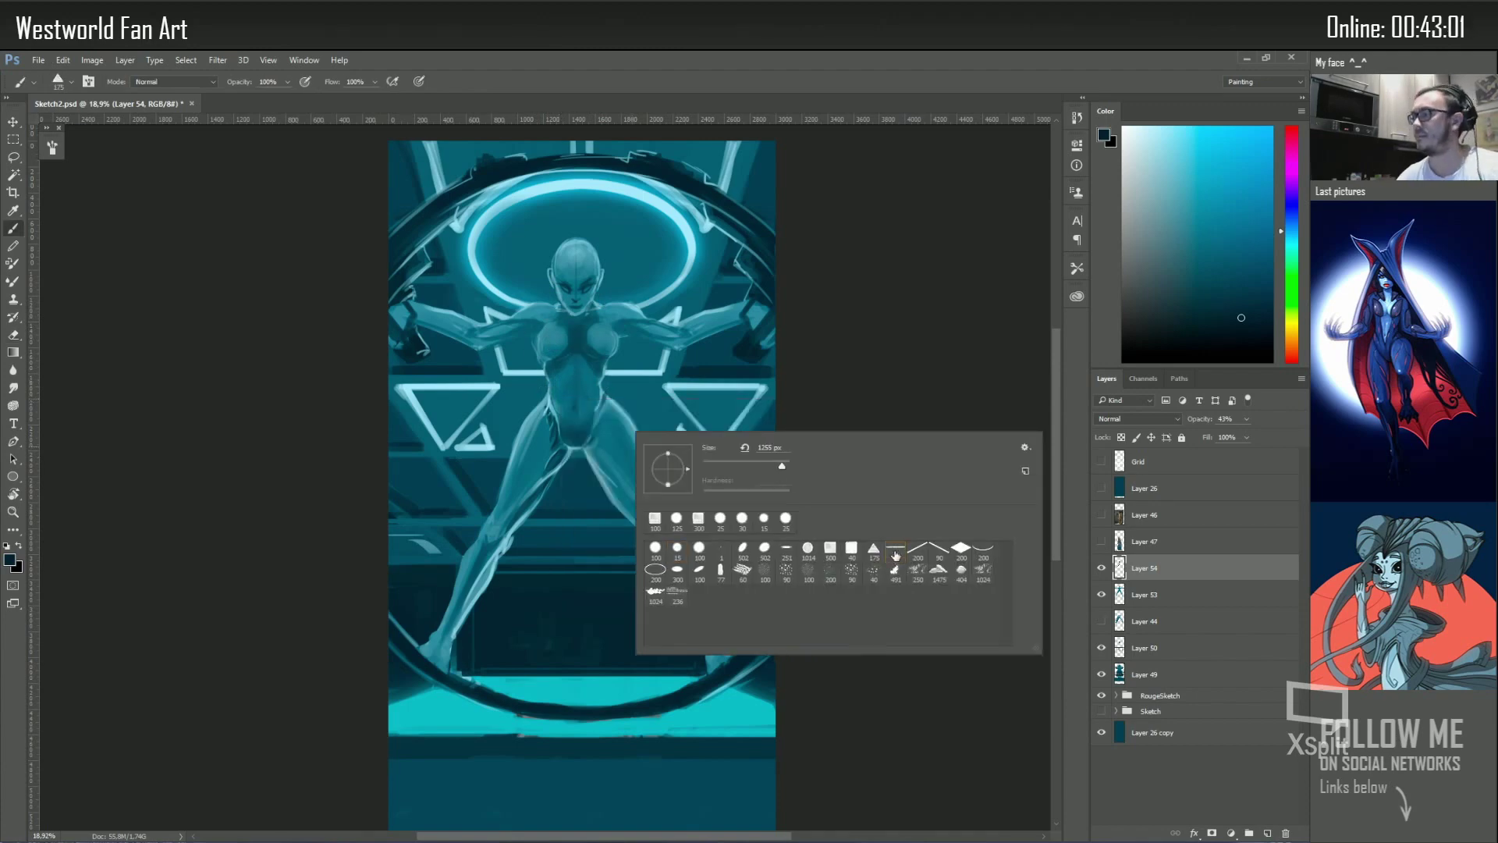
key(Escape)
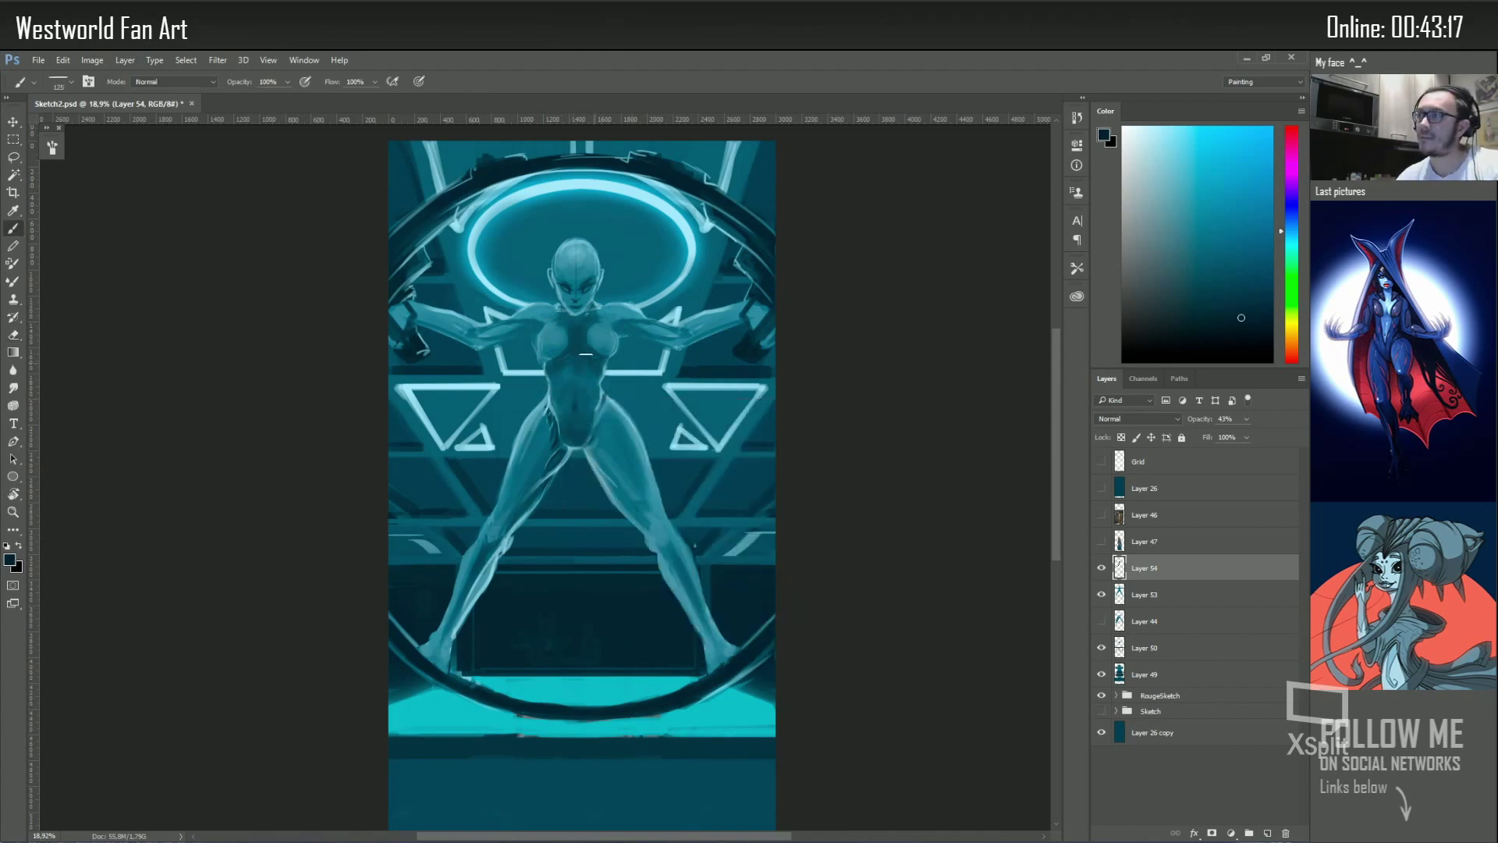
click(1102, 568)
alt+click(539, 349)
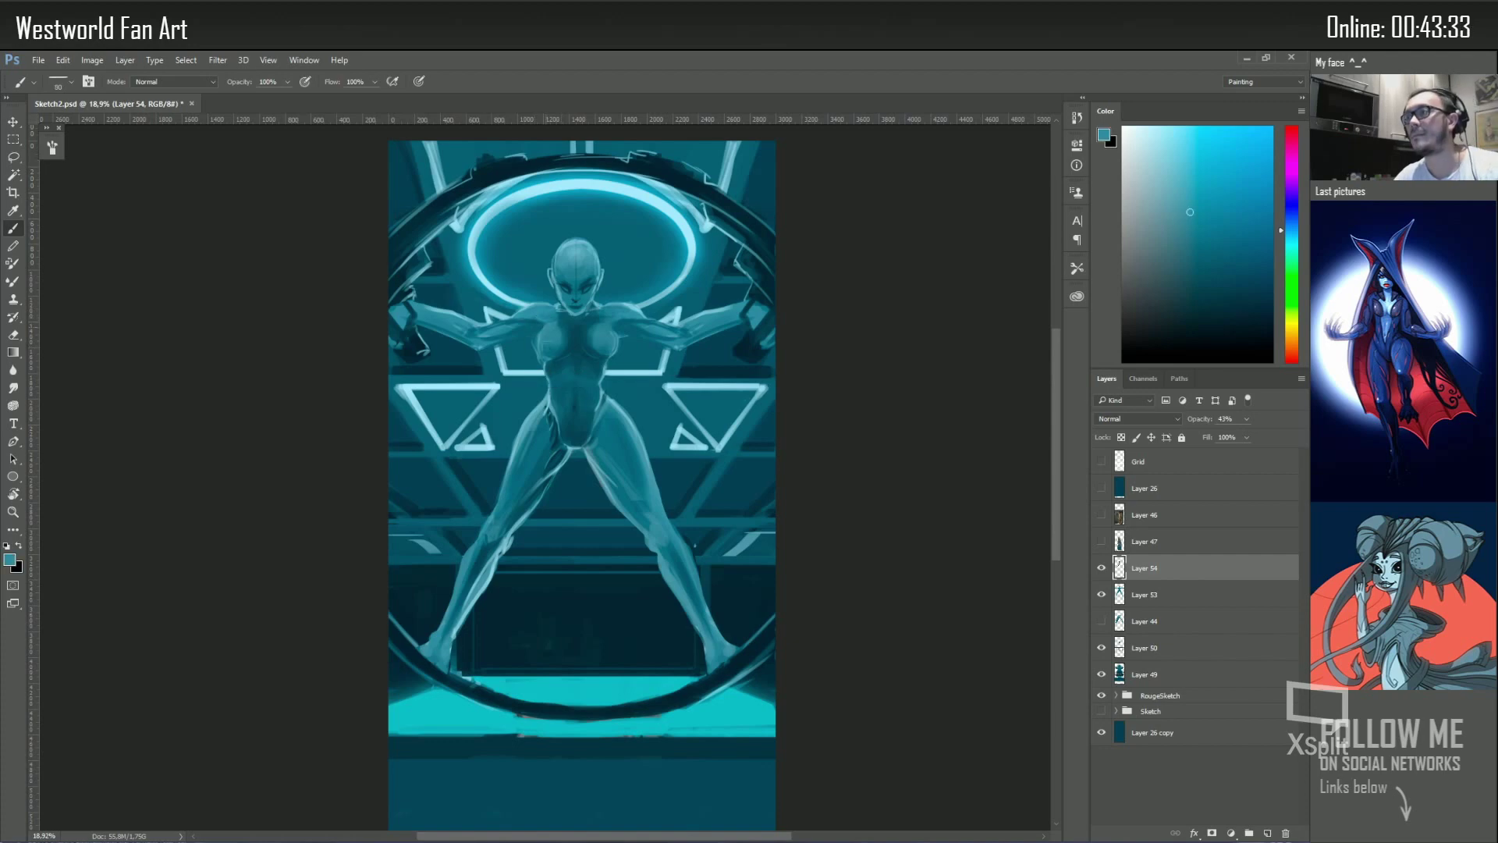
Add a new layer and handwrite '2 min.' in white below the figure's feet
click(38, 60)
click(59, 203)
click(1268, 833)
key(bracketright)
key(d)
key(x)
mouse_move(431, 777)
mouse_down()
mouse_move(460, 808)
mouse_move(523, 769)
mouse_up()
click(544, 770)
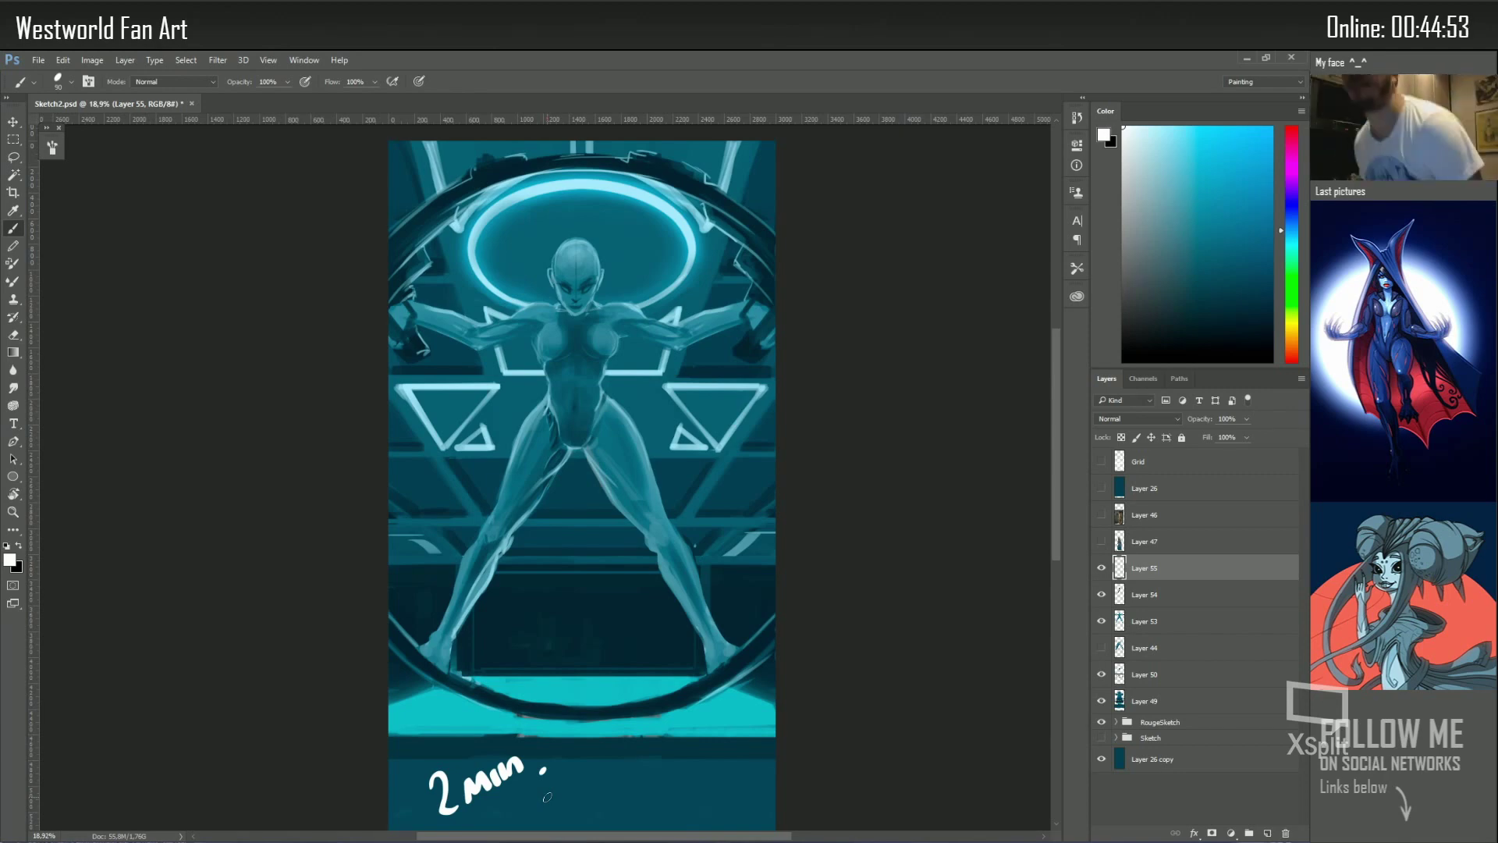
Remove the '2 min.' note, select Layer 55, and choose a brush preset
click(1145, 700)
key(ctrl+alt+z)
key(ctrl+alt+z)
key(ctrl+alt+z)
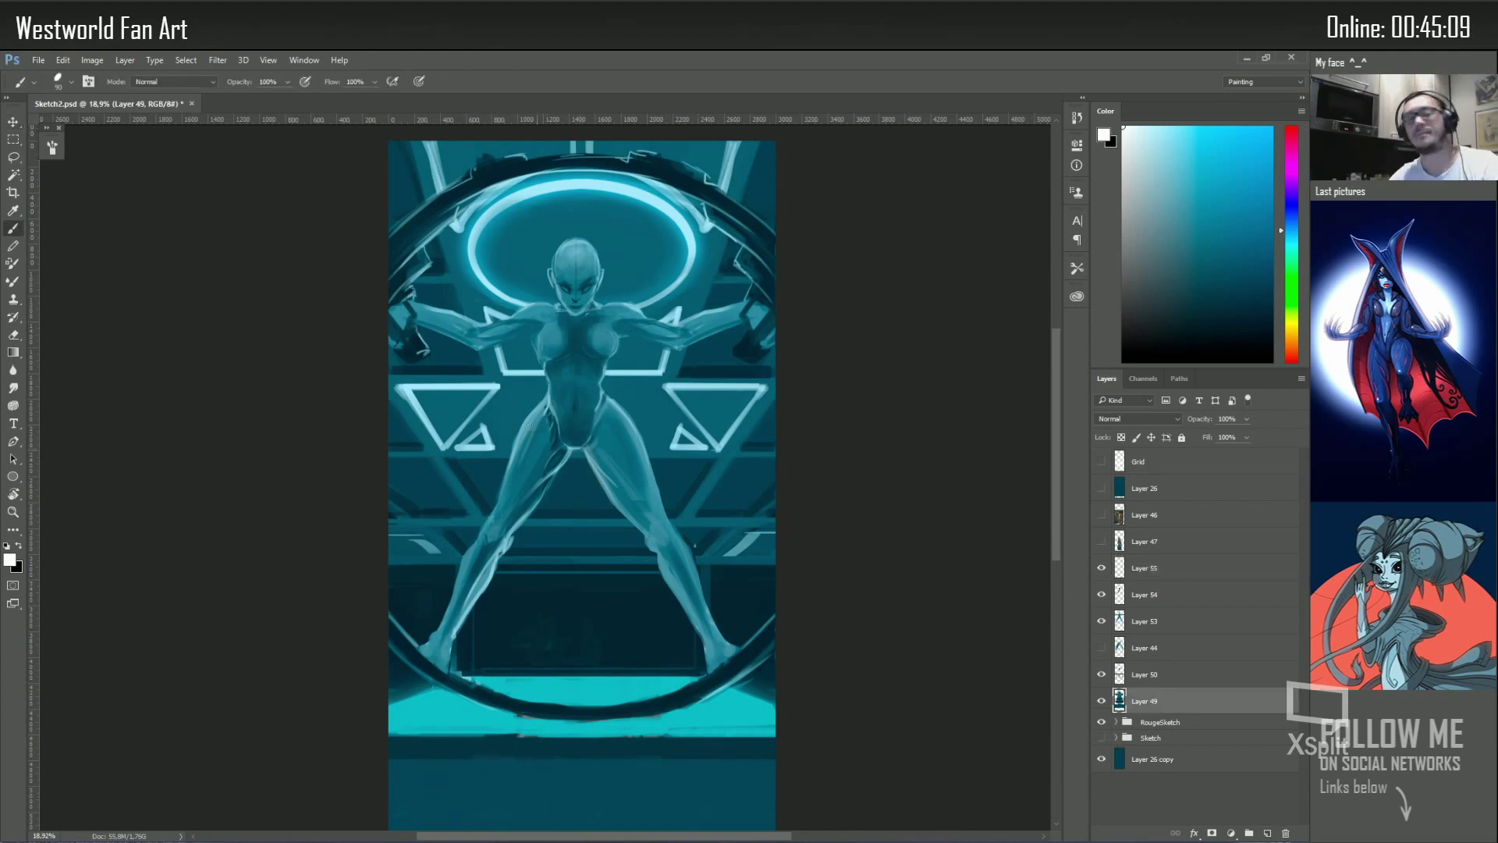
click(1101, 567)
click(1145, 568)
right_click(685, 479)
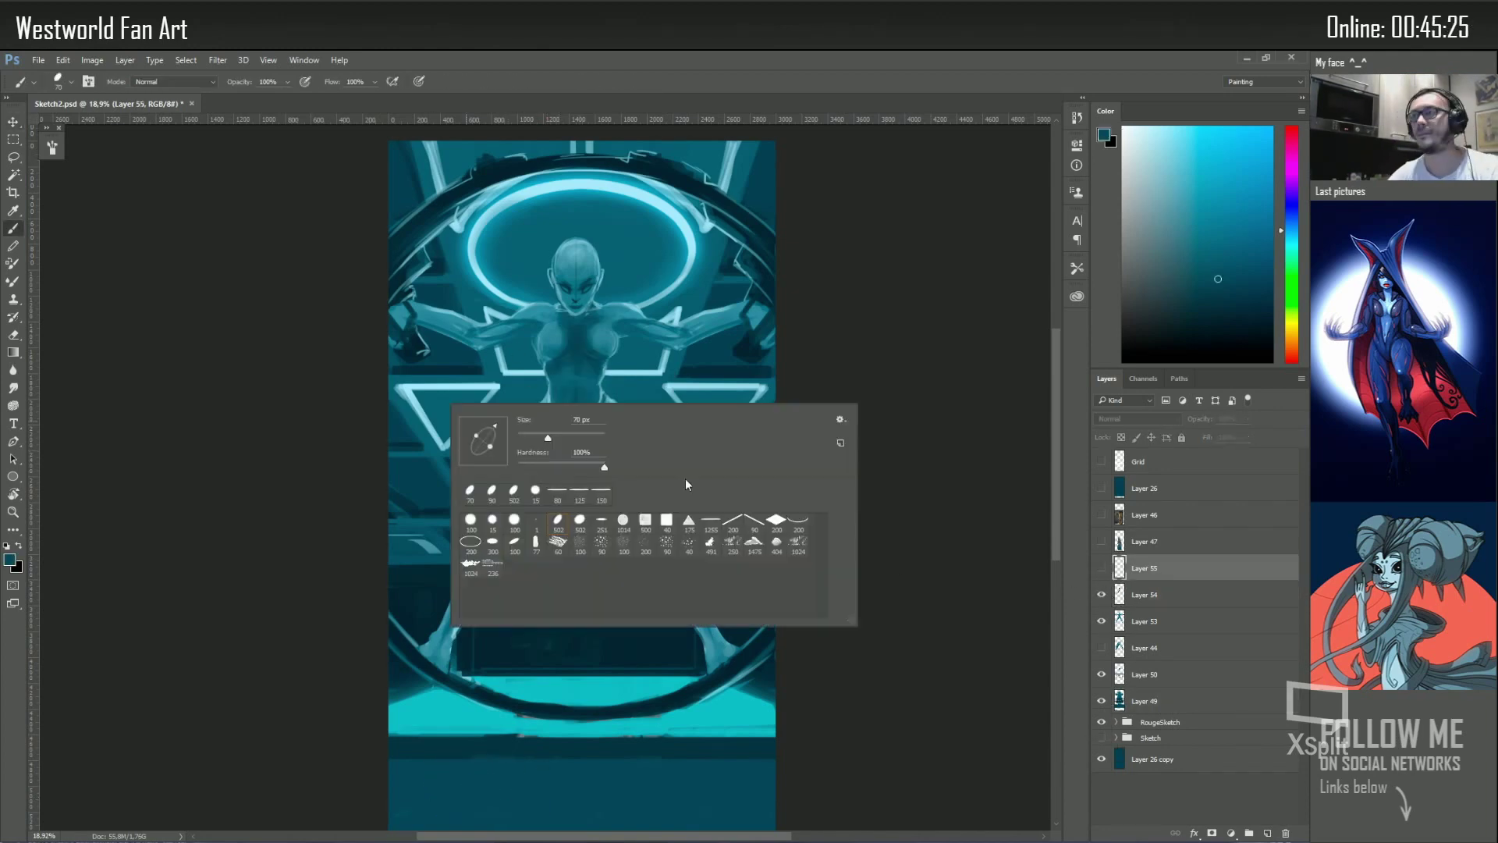
click(688, 521)
Add Layer 56, pick light cyan, and try then undo a bright chest highlight
key(ctrl+shift+alt+n)
right_click(546, 307)
key(Escape)
alt+click(607, 341)
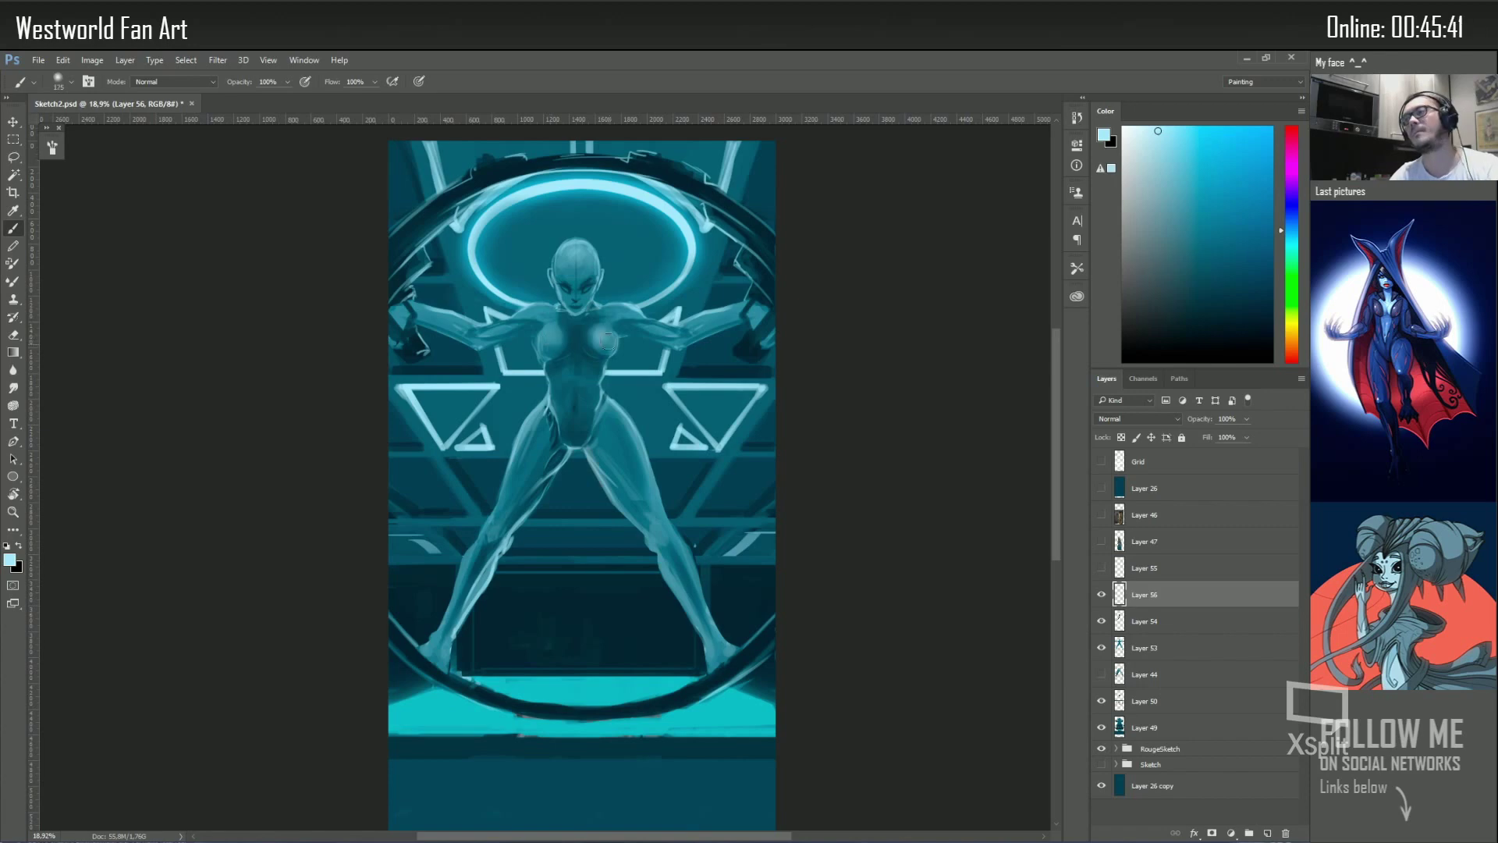
drag(608, 343, 617, 269)
key(ctrl+z)
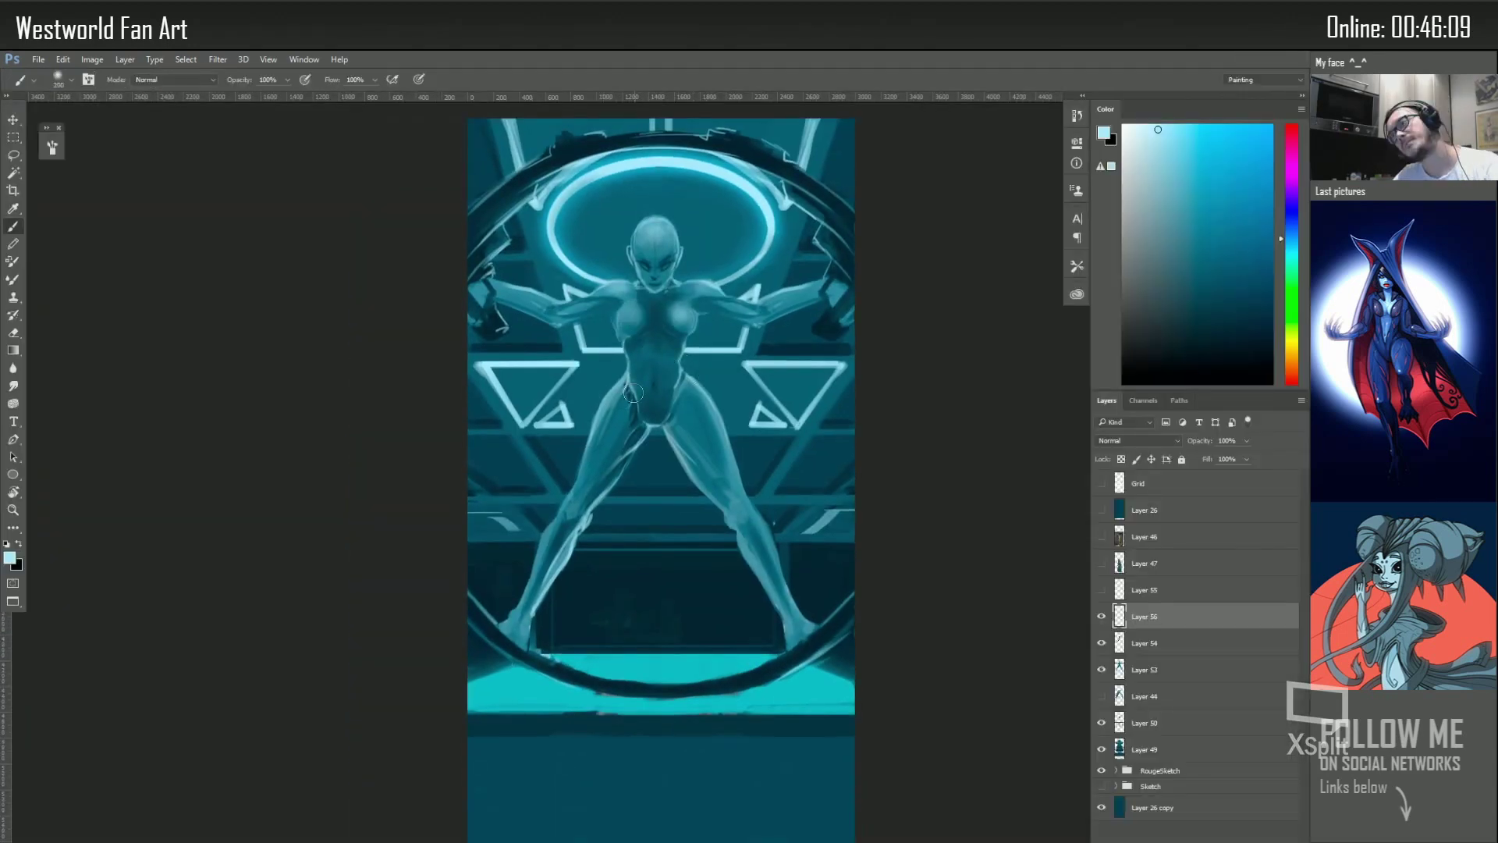
alt+click(633, 392)
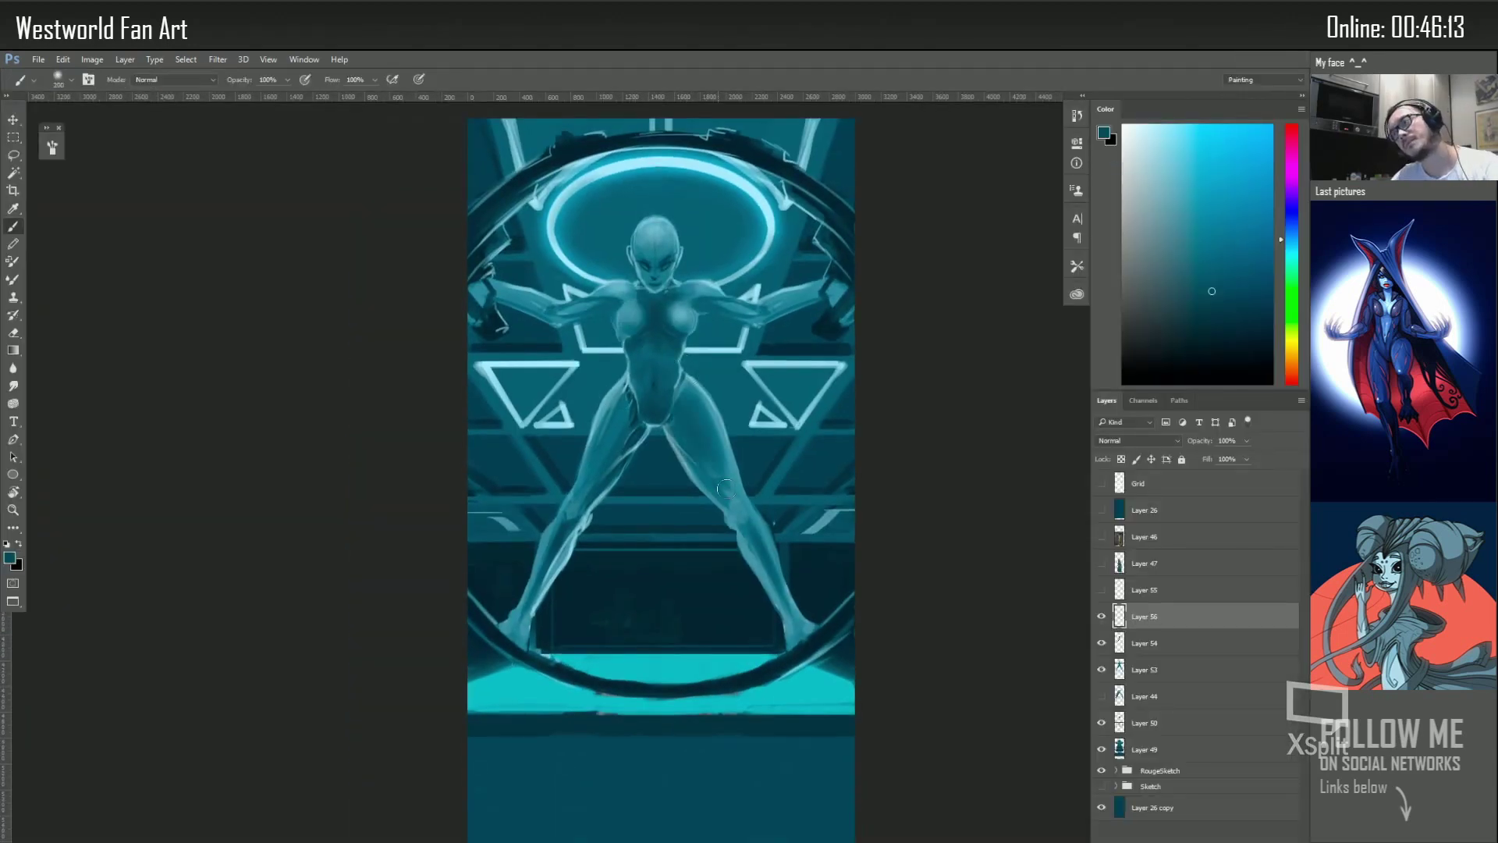
Select Layer 47 and scale the red-haired figure down below the ring figure
click(1101, 562)
click(1145, 562)
key(v)
key(ctrl+minus)
key(ctrl+t)
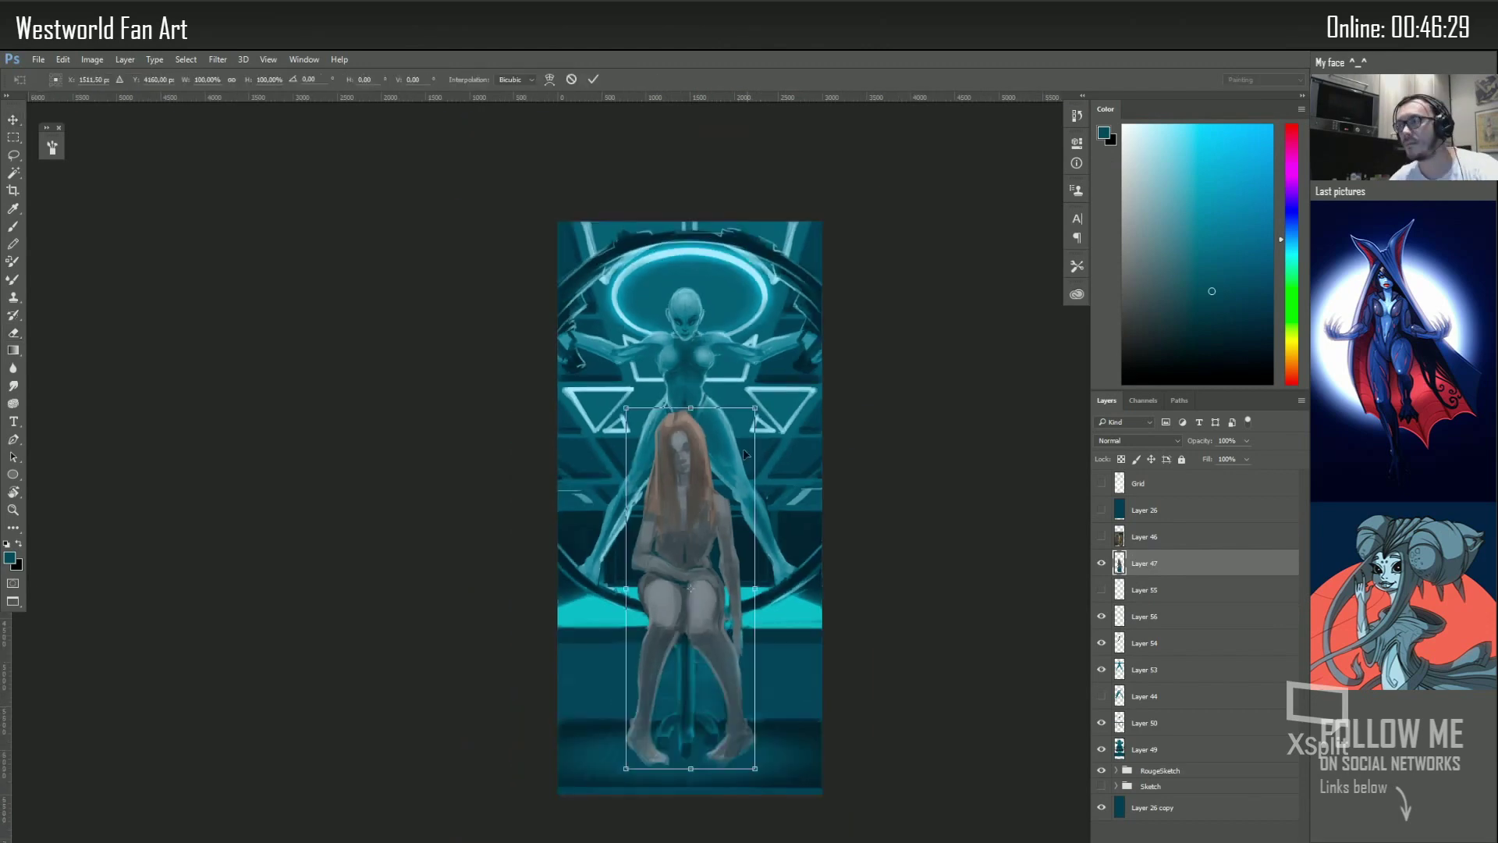
drag(643, 518, 643, 538)
key(Return)
Erase the floor around her feet and lasso her lower leg and foot
key(e)
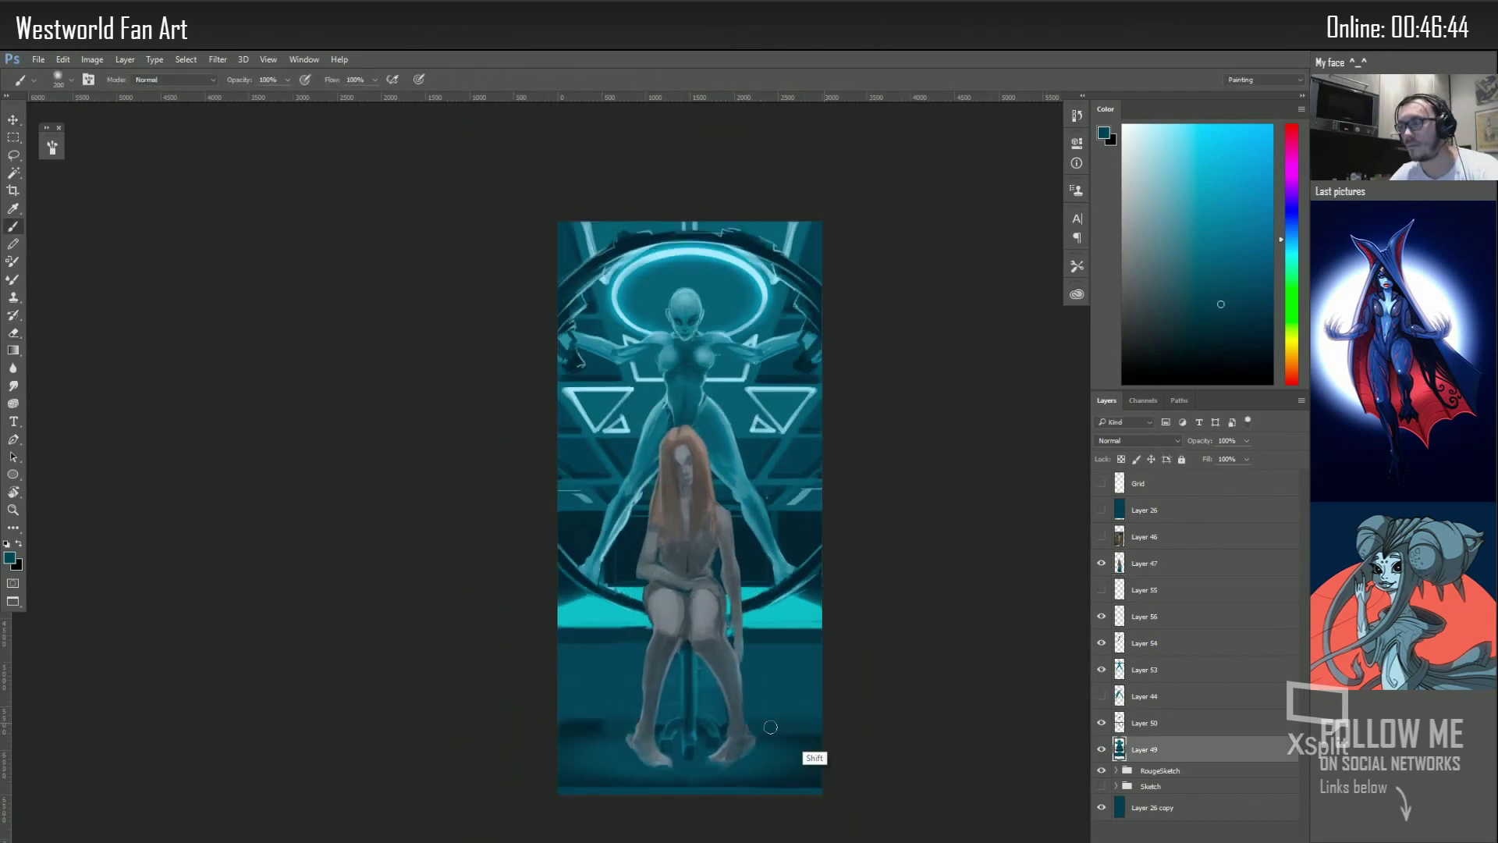
drag(676, 757, 593, 765)
key(l)
drag(681, 654, 697, 613)
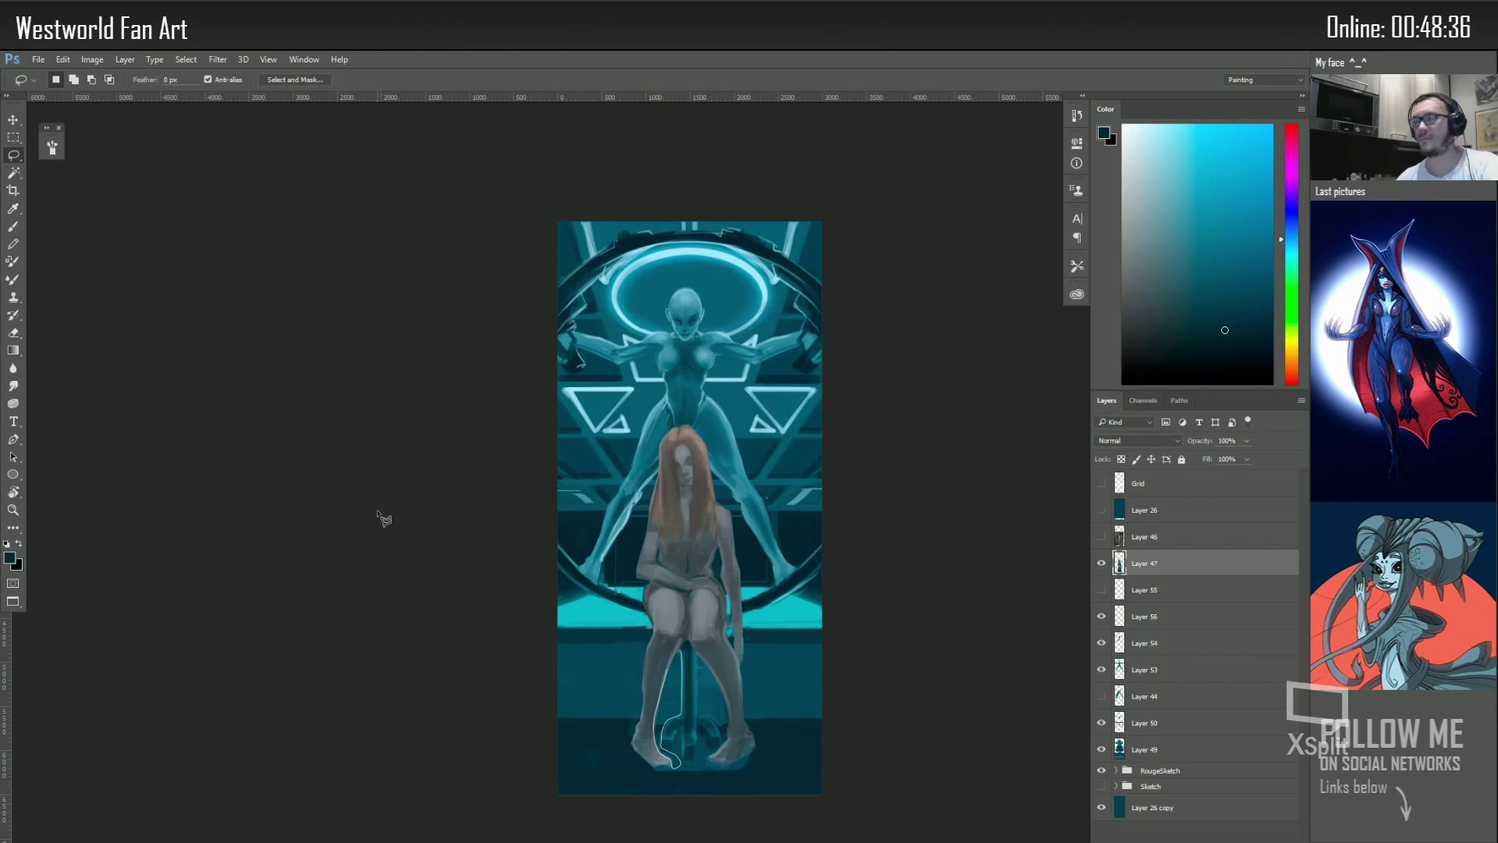
Hide Layer 56, lasso the stool base, and dismiss the History Eraser error
key(m)
click(1101, 616)
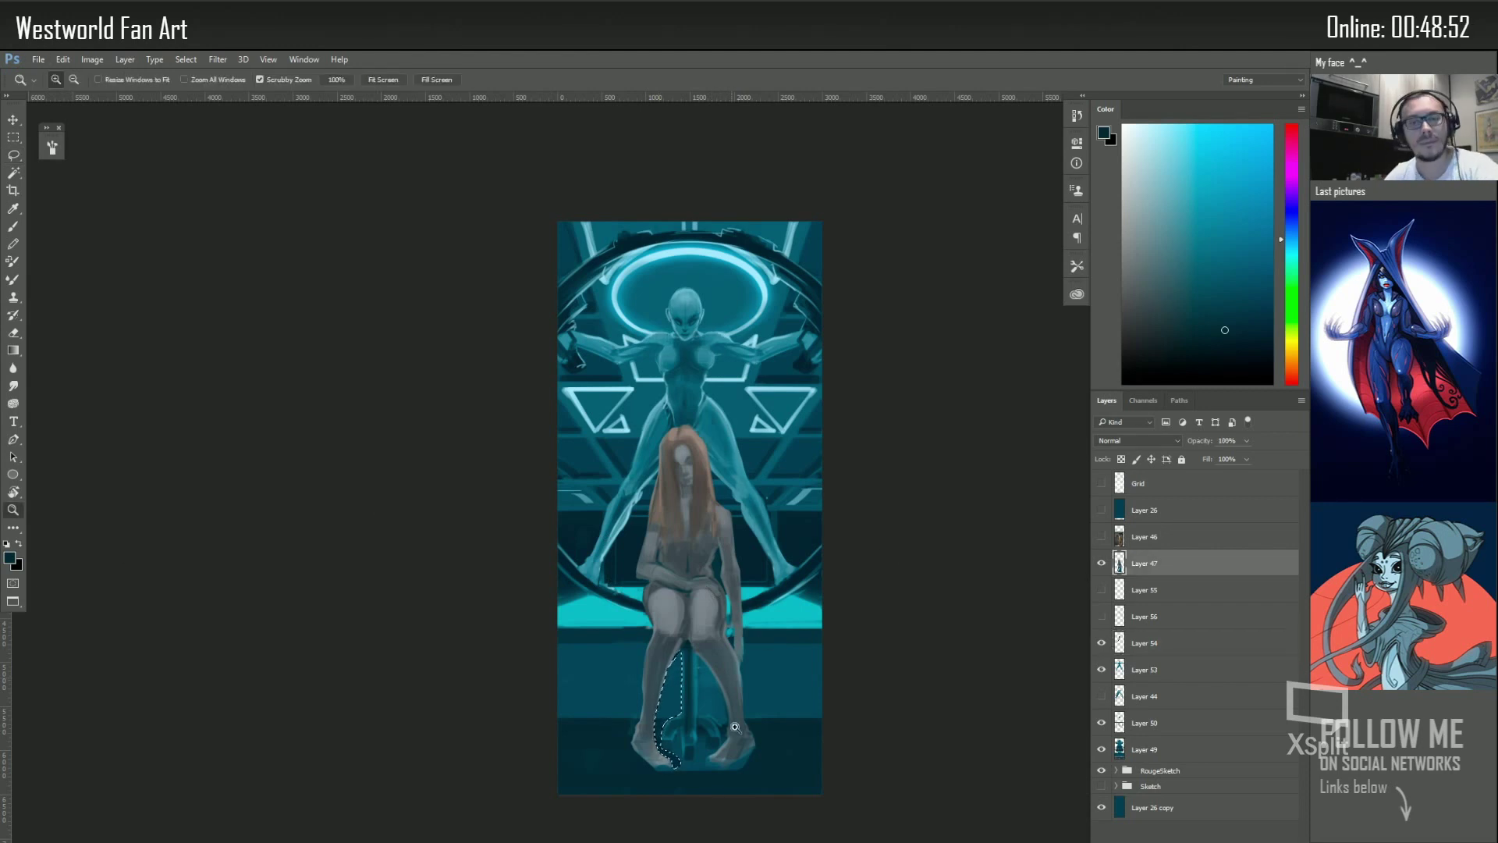
key(l)
mouse_move(697, 725)
mouse_down()
mouse_move(698, 768)
mouse_move(697, 728)
mouse_up()
key(e)
click(733, 649)
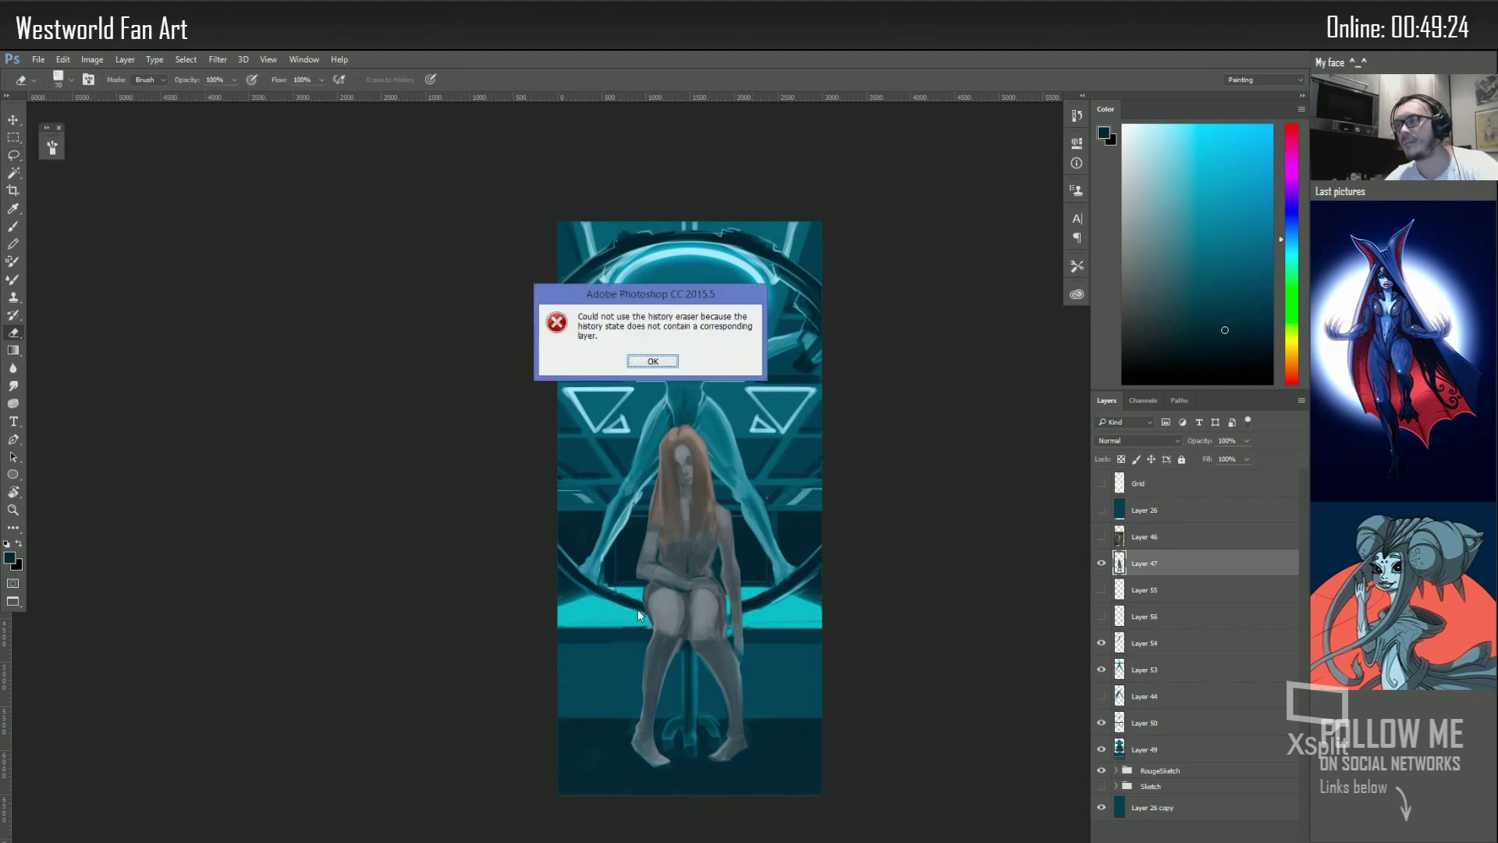
key(Return)
key(b)
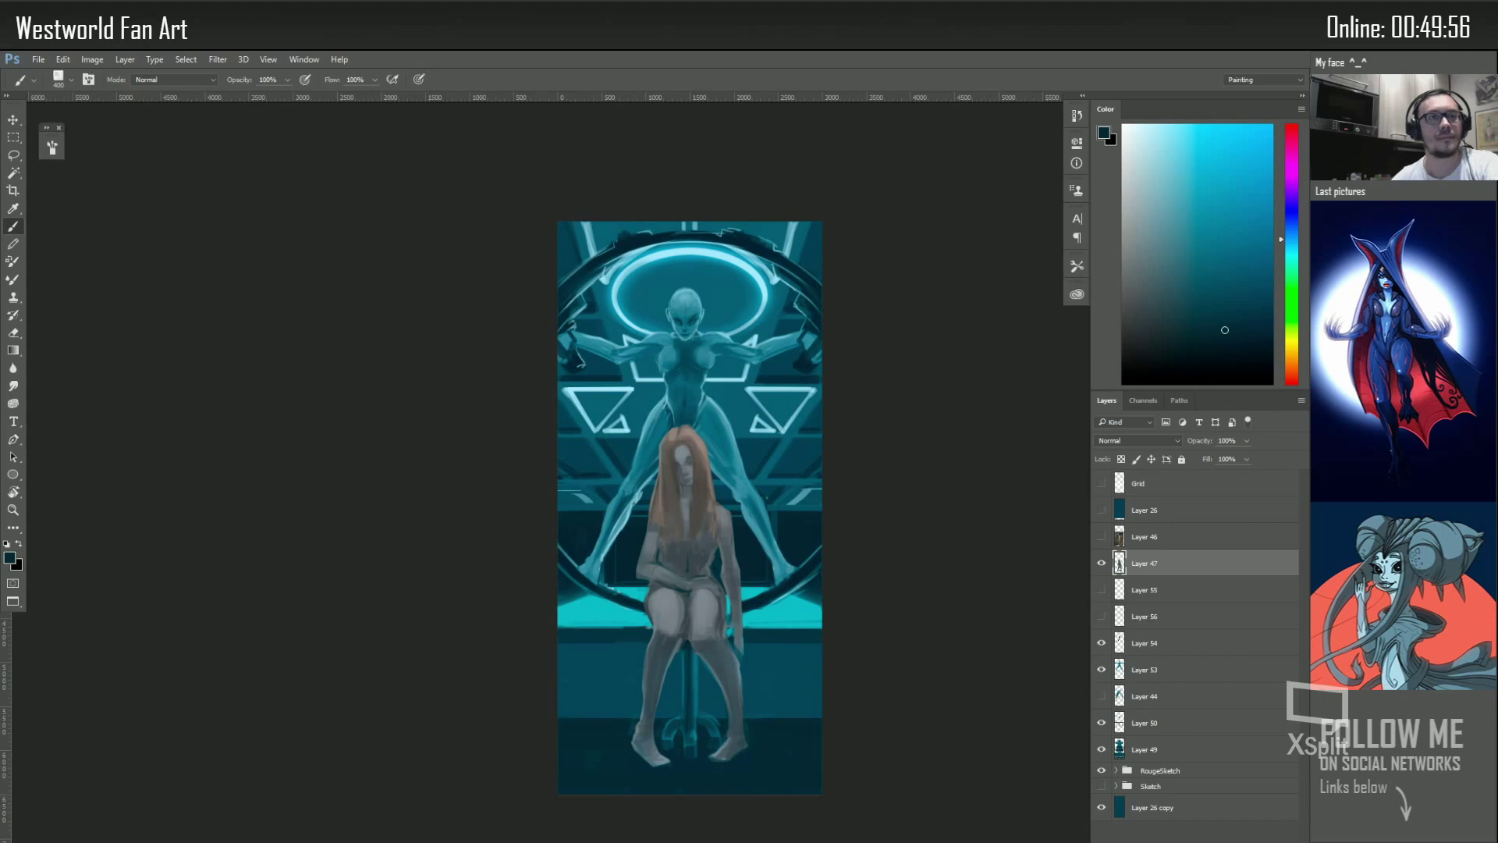
On new Layer 57 above the figure, paint with orange-yellow hair tones and dark teal sampled nearby
alt+click(672, 489)
key(ctrl+shift+alt+n)
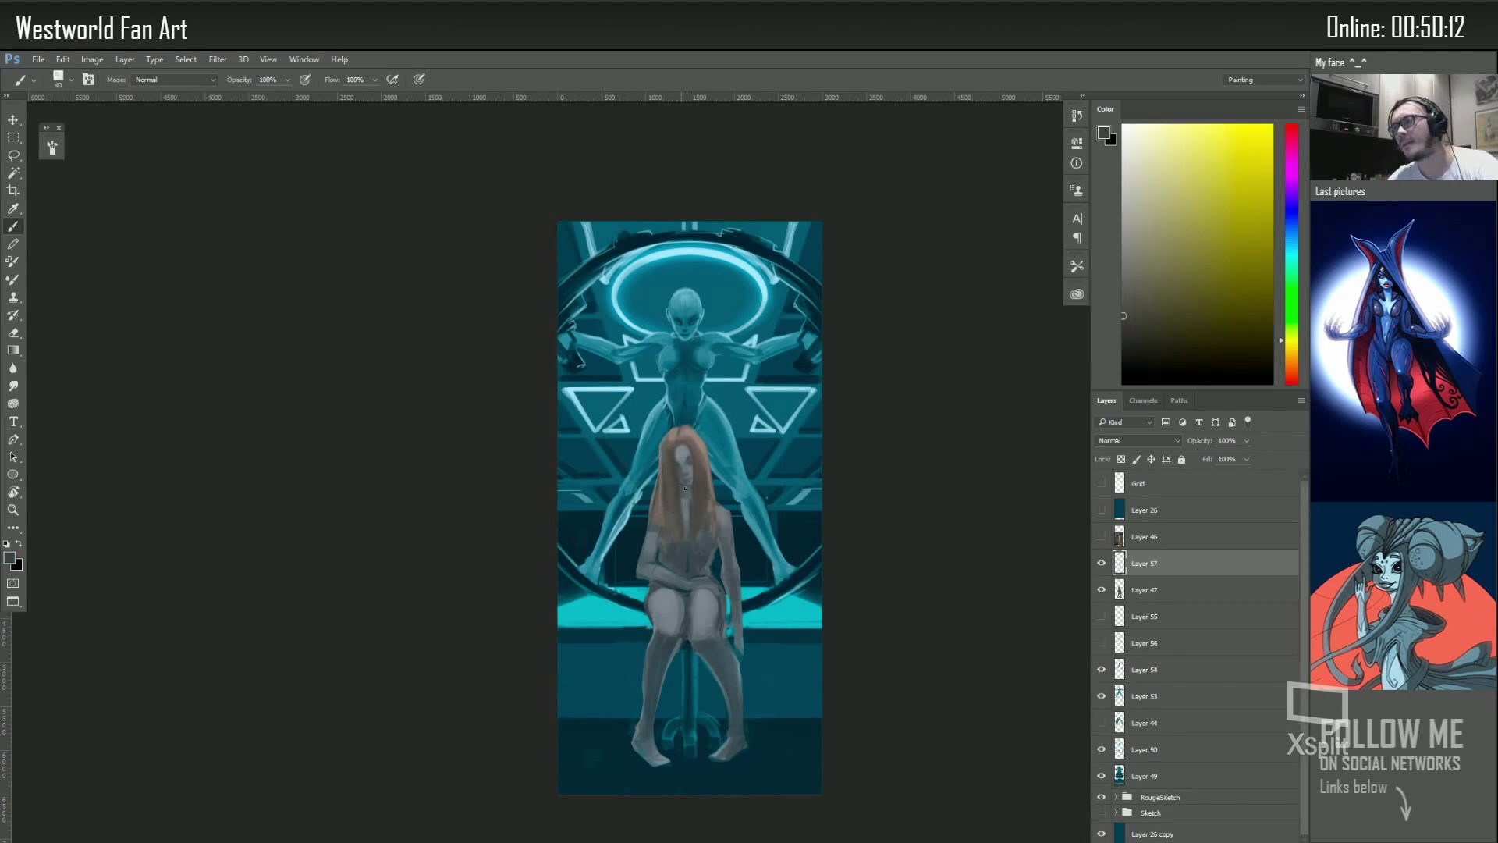
alt+click(685, 489)
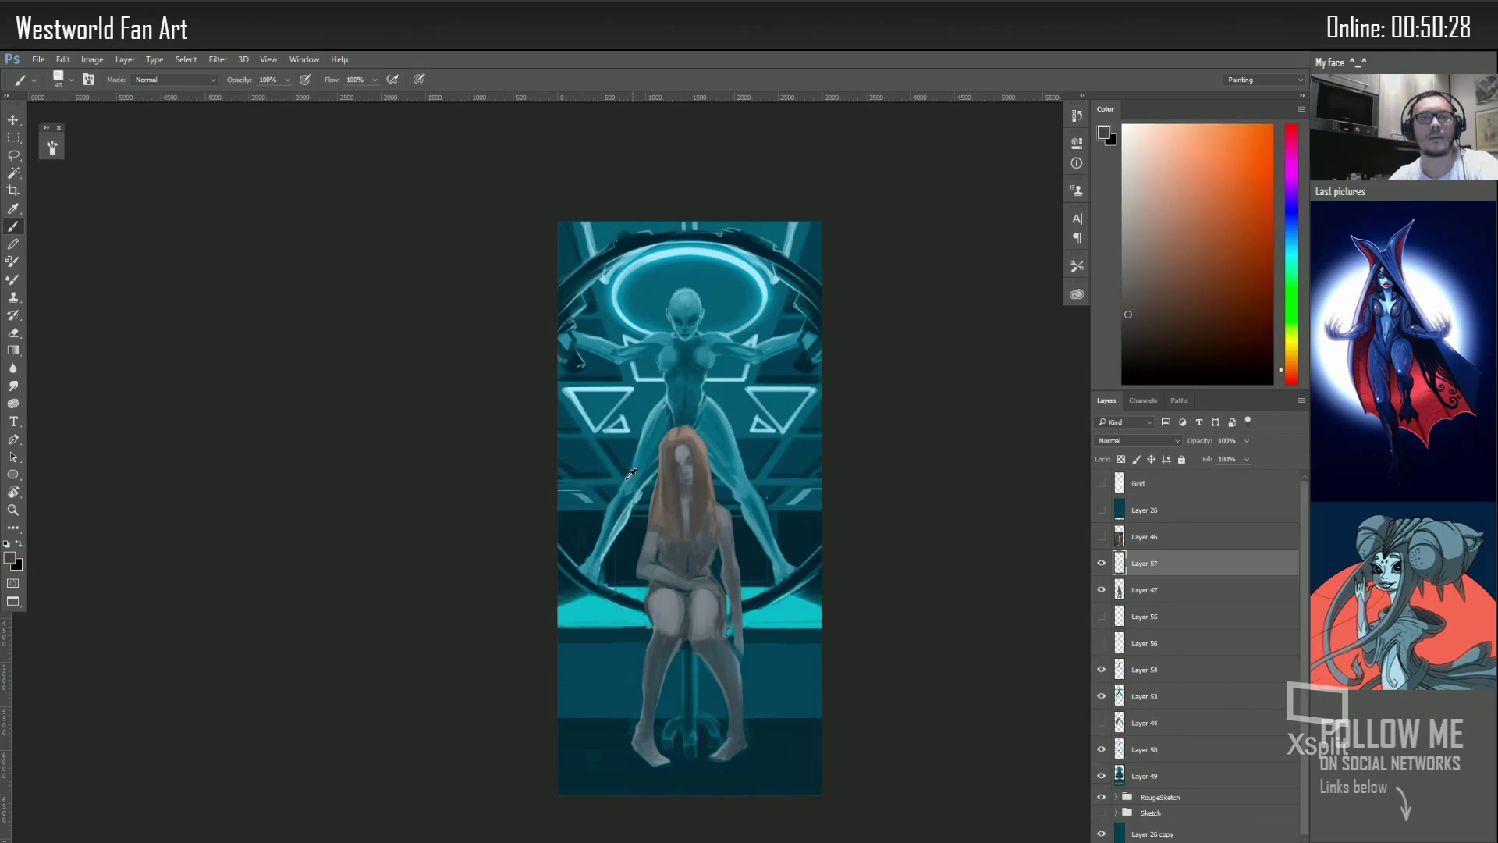
drag(700, 564, 676, 445)
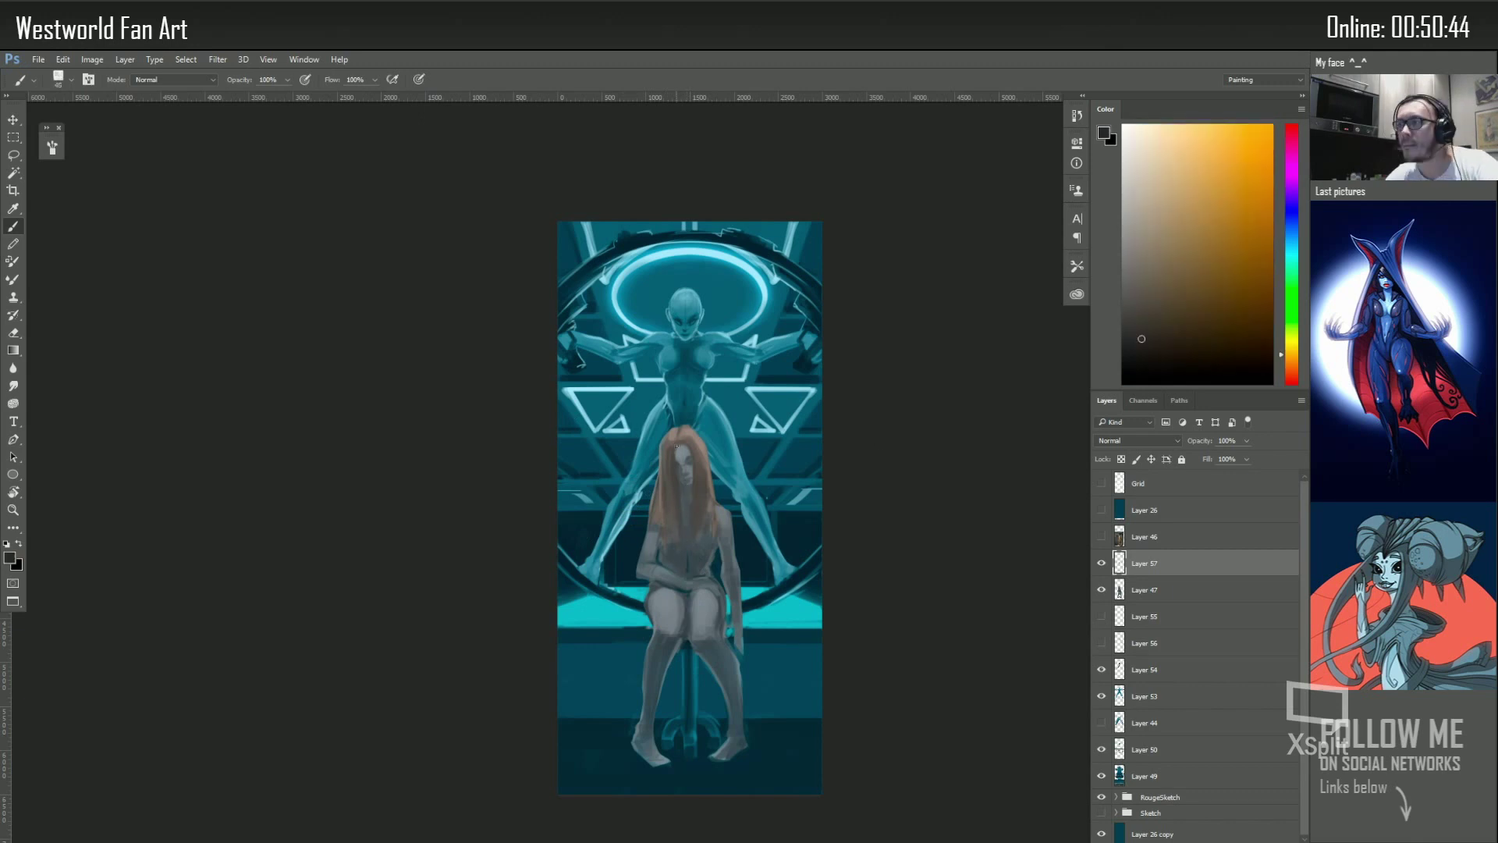
alt+click(691, 499)
alt+click(716, 509)
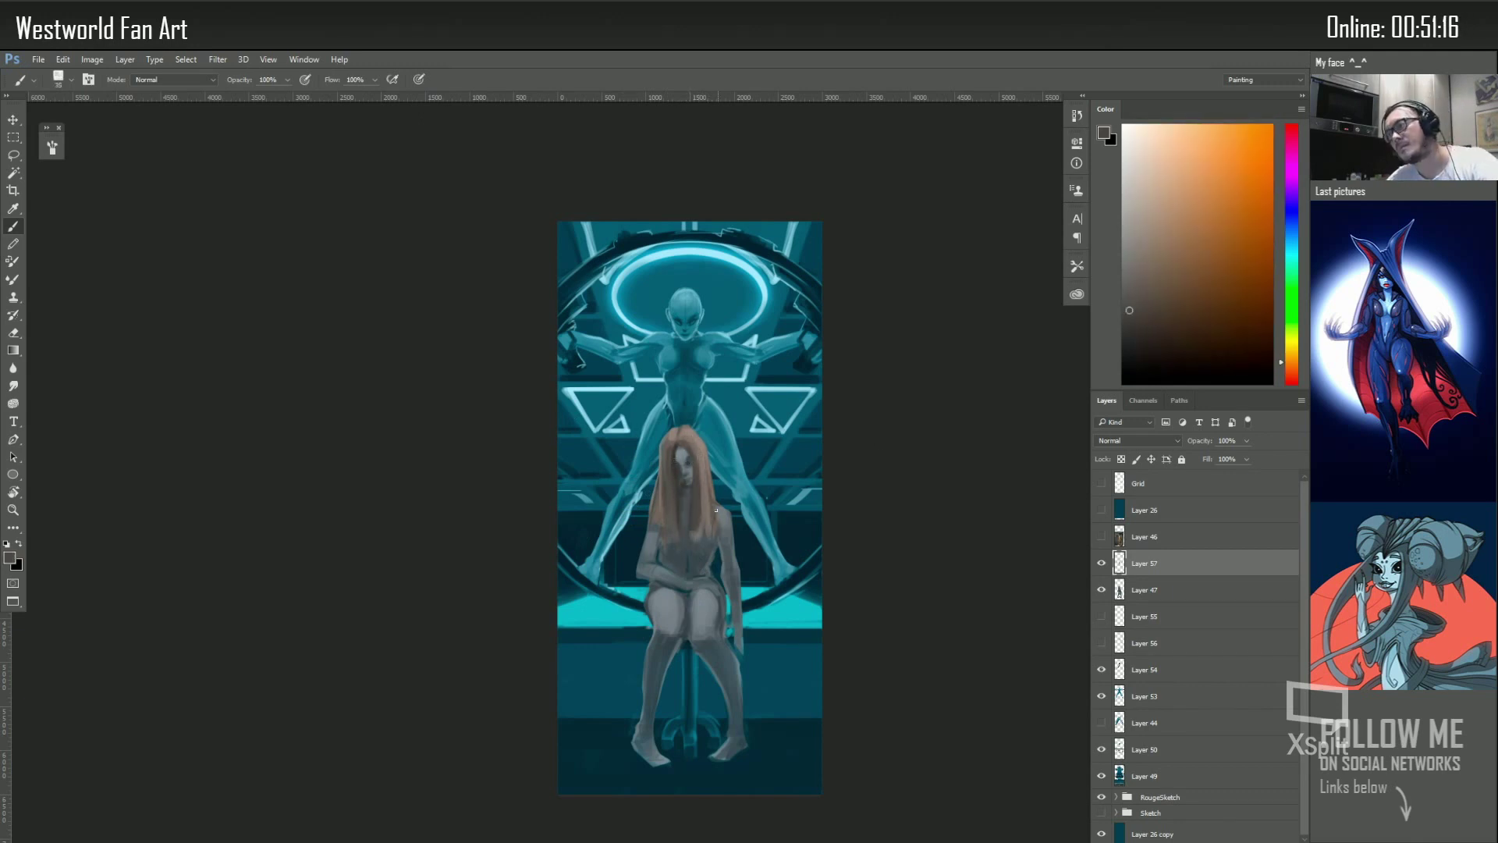
alt+click(679, 479)
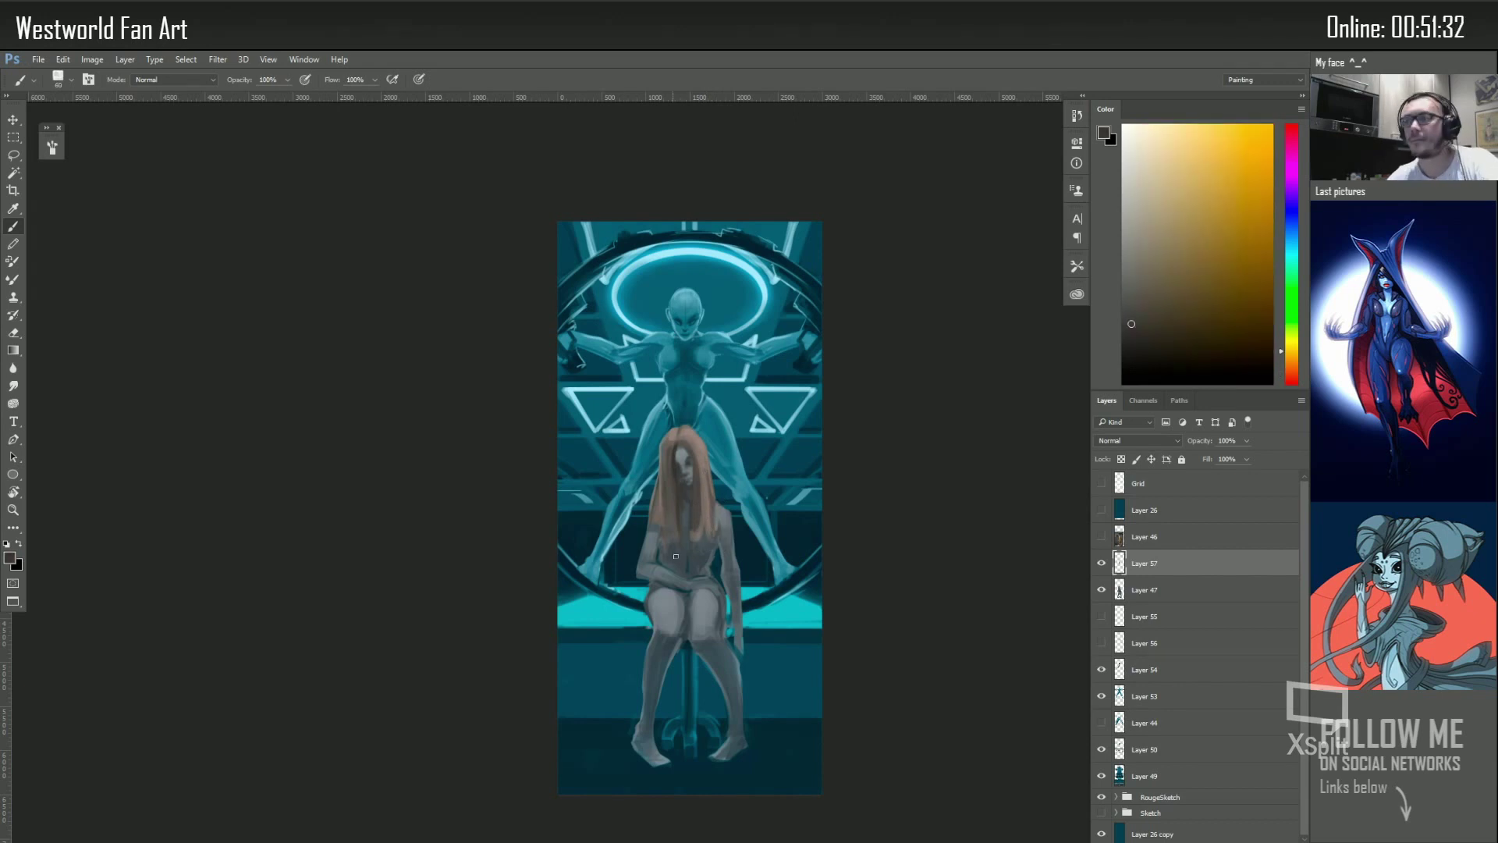
alt+click(713, 602)
alt+click(699, 609)
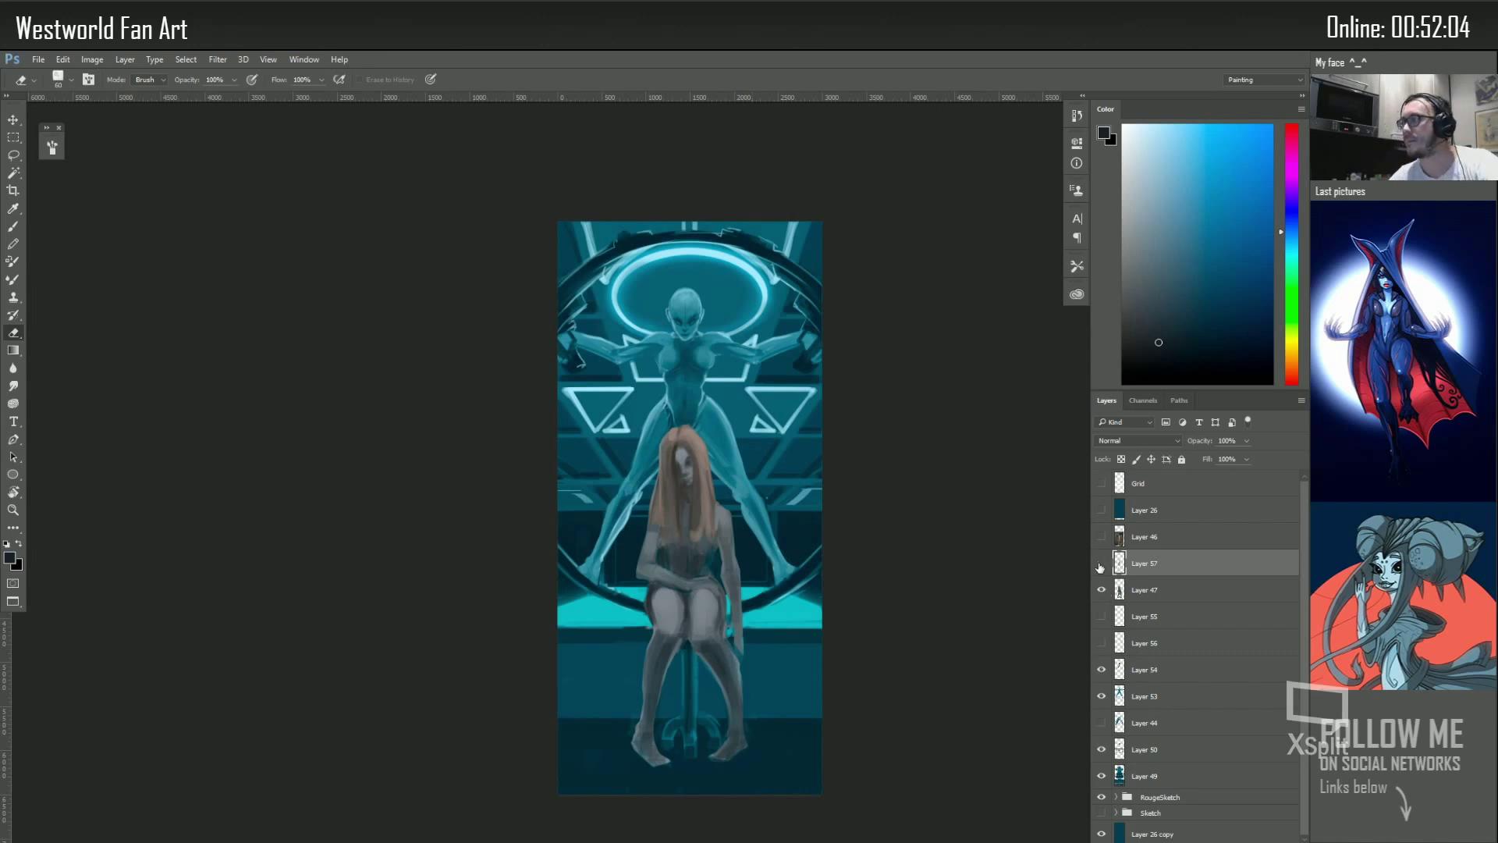
Delete Layer 57 and sample dark teal paint colours from the canvas
key(Delete)
key(b)
alt+click(665, 468)
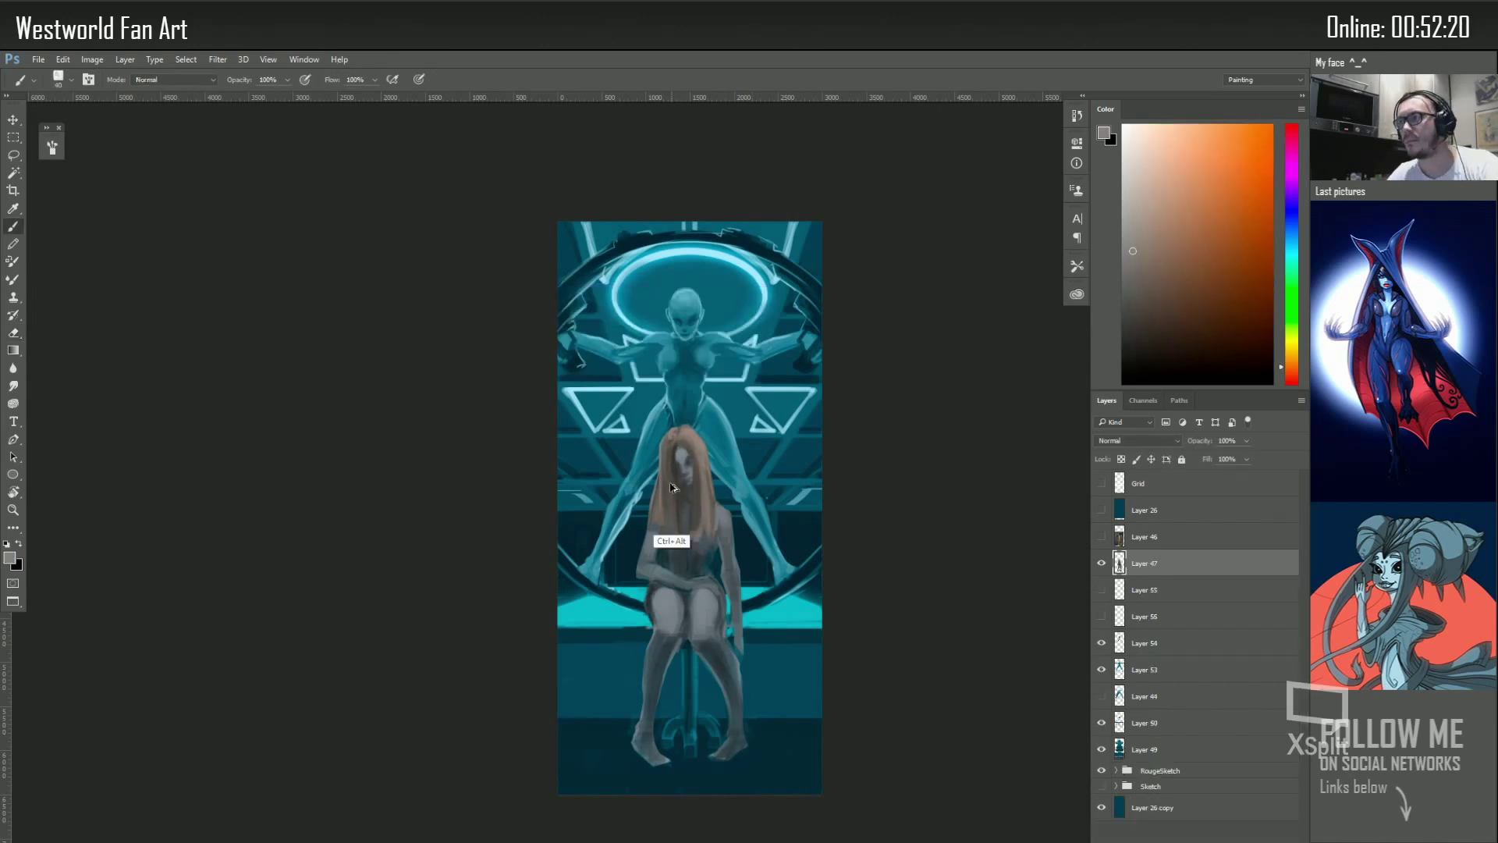
alt+click(656, 643)
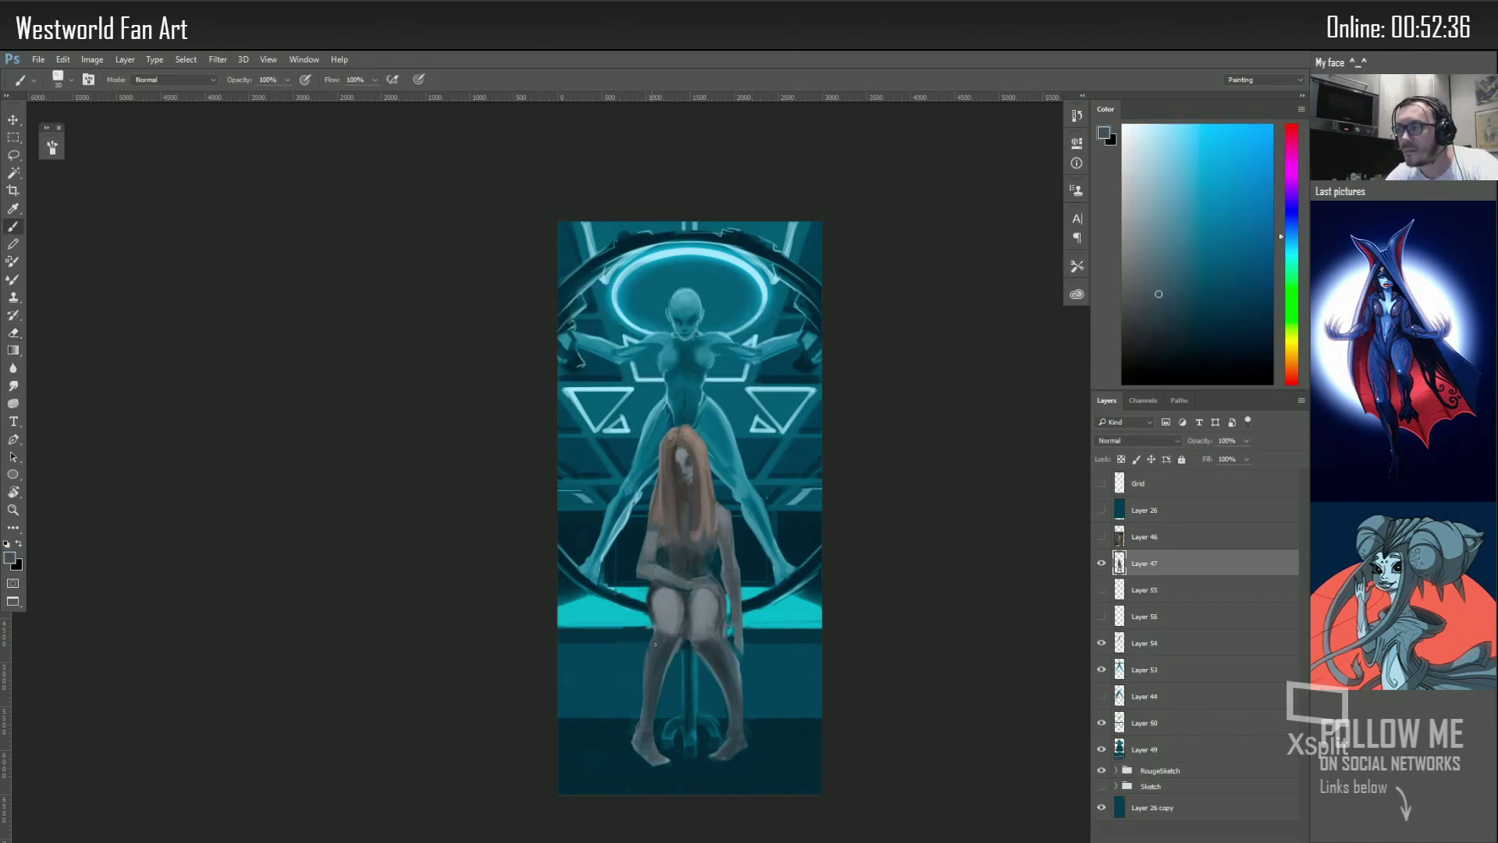
alt+click(650, 650)
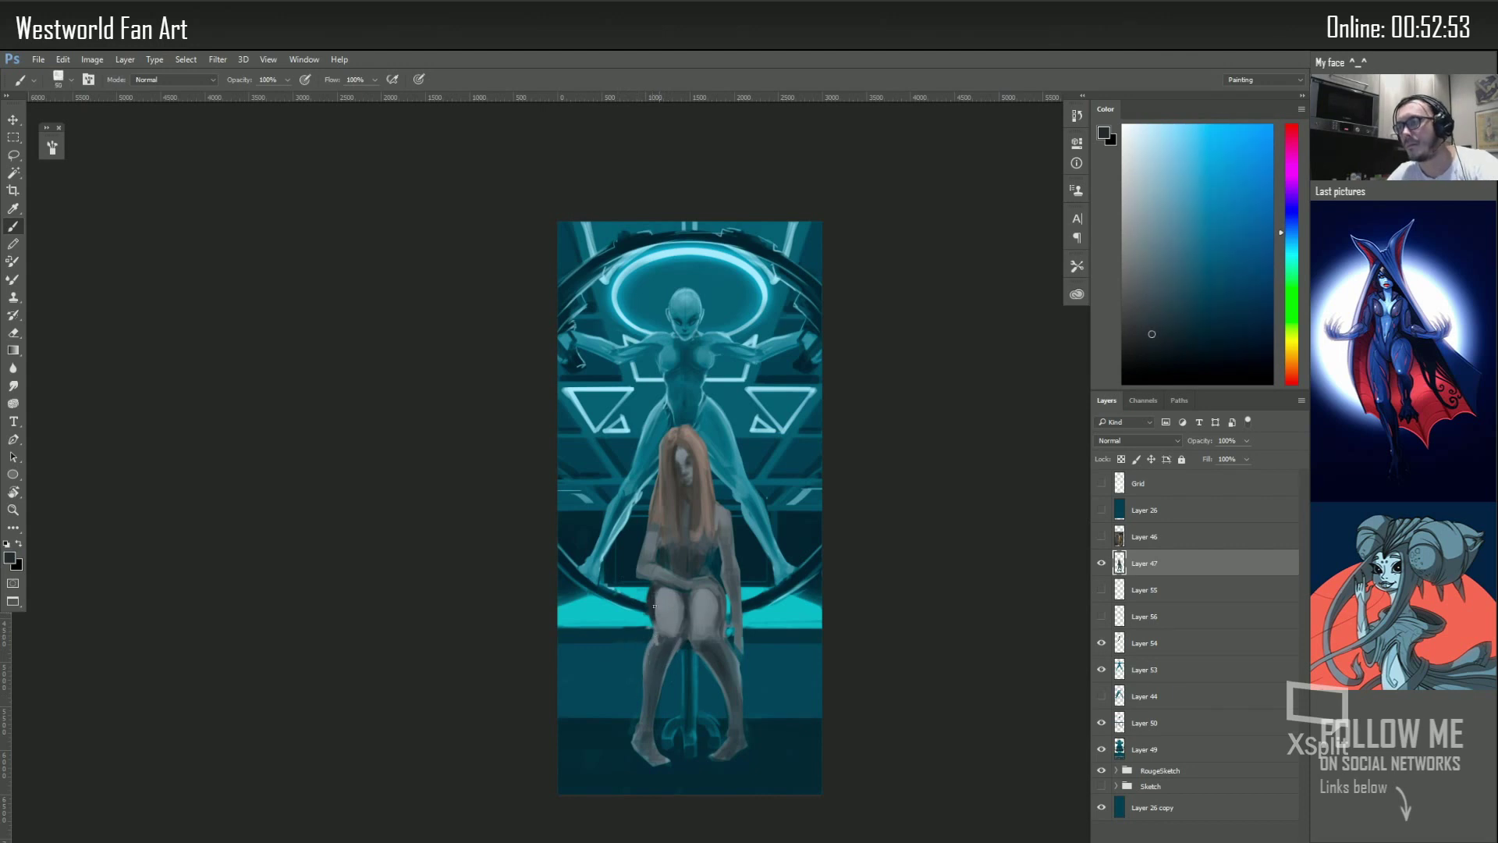
alt+click(685, 618)
Lasso the seated woman's hand and reshape it with Free Transform
key(l)
drag(656, 538, 680, 593)
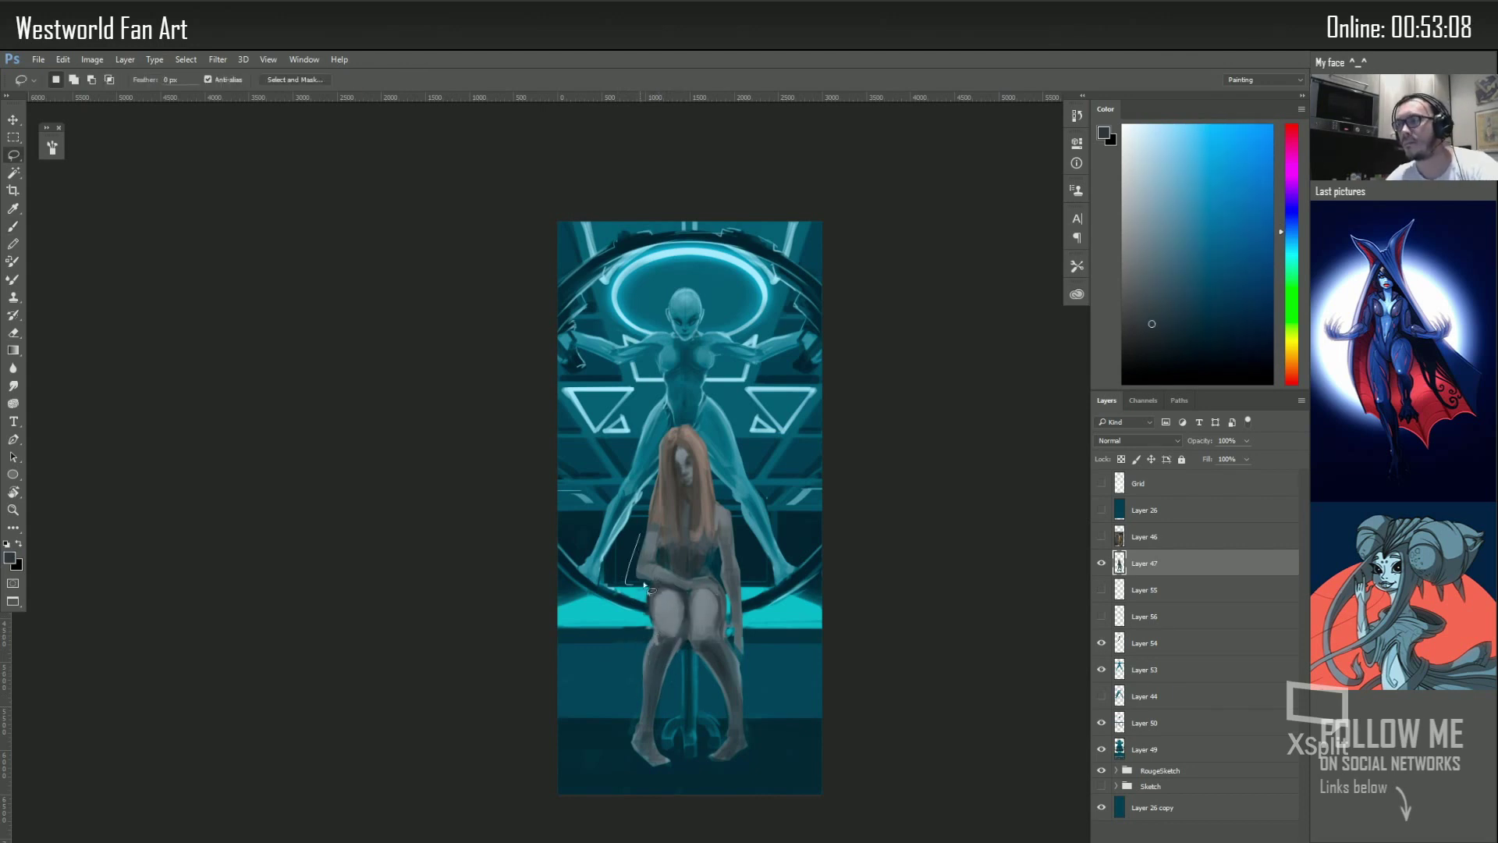
key(ctrl+t)
key(Return)
key(ctrl+d)
Repaint the hands near the knees in a lighter grey-teal
key(b)
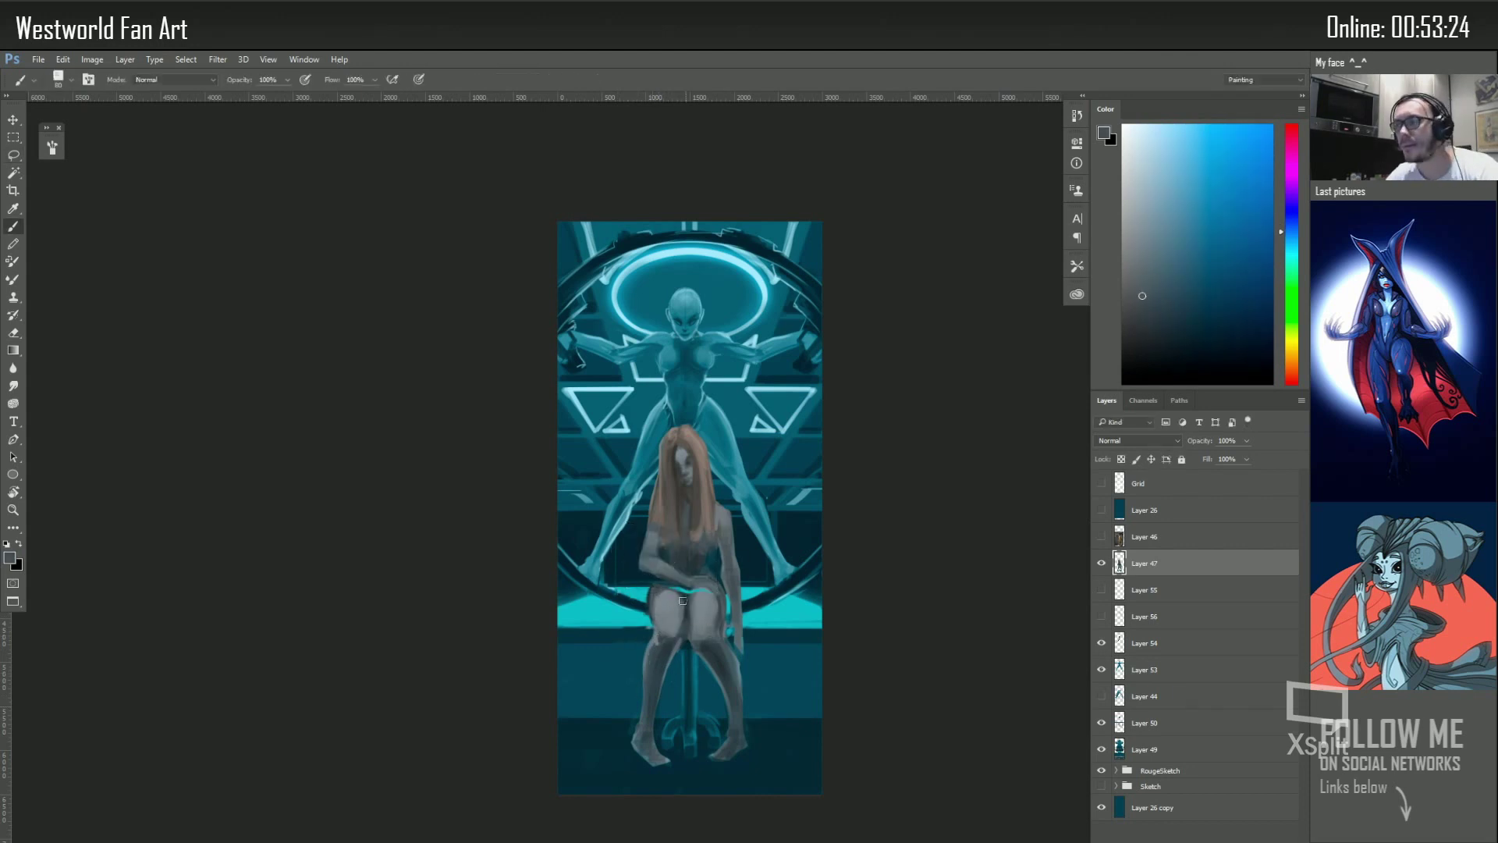
alt+click(656, 634)
alt+click(658, 575)
drag(694, 593, 716, 609)
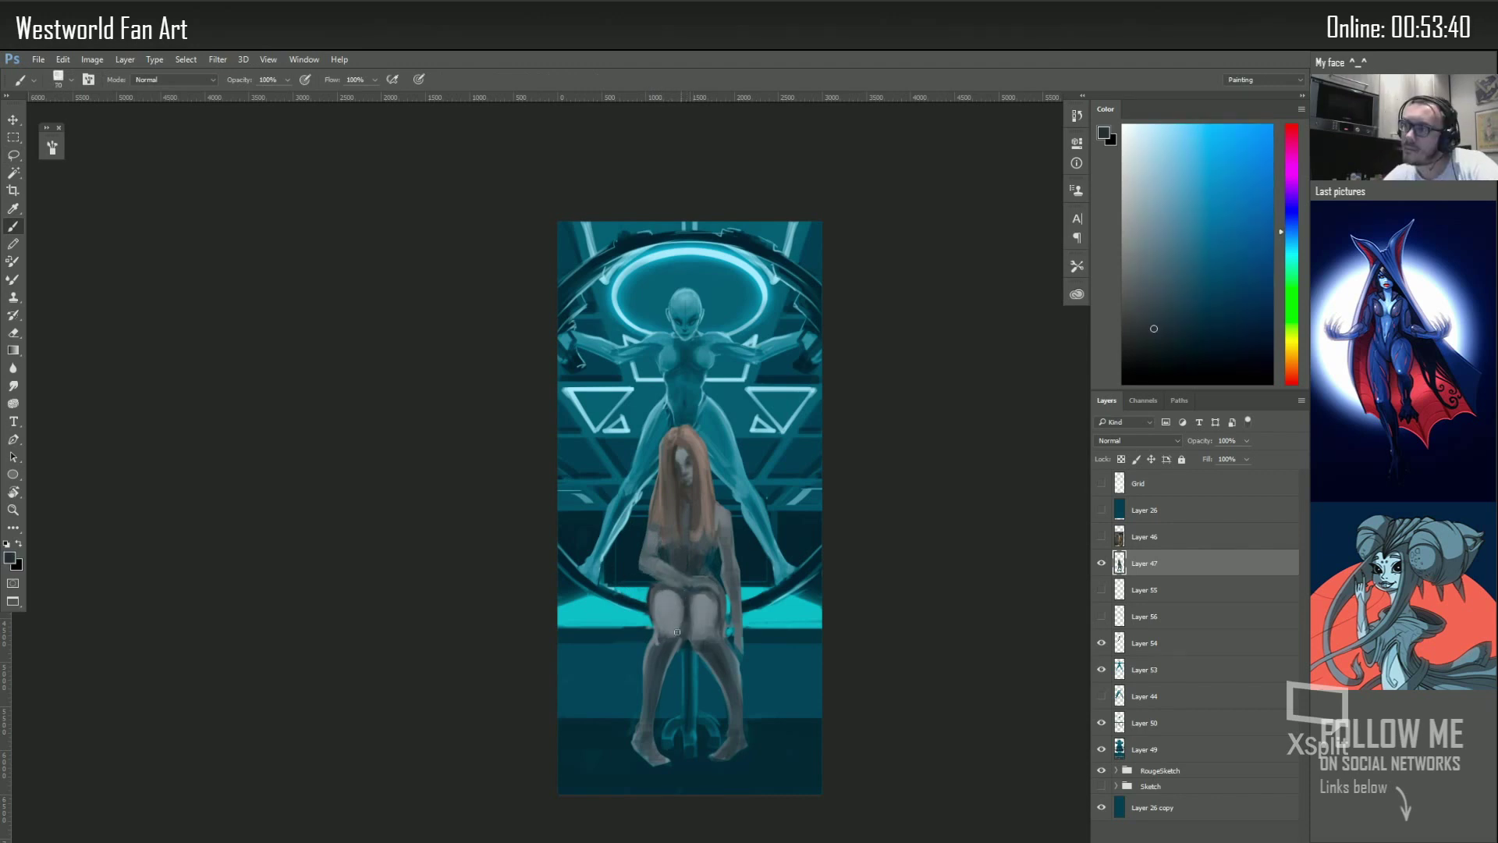
alt+click(668, 647)
Retouch the hands with grey-teal and darker sampled tones using a size-60 brush
key(e)
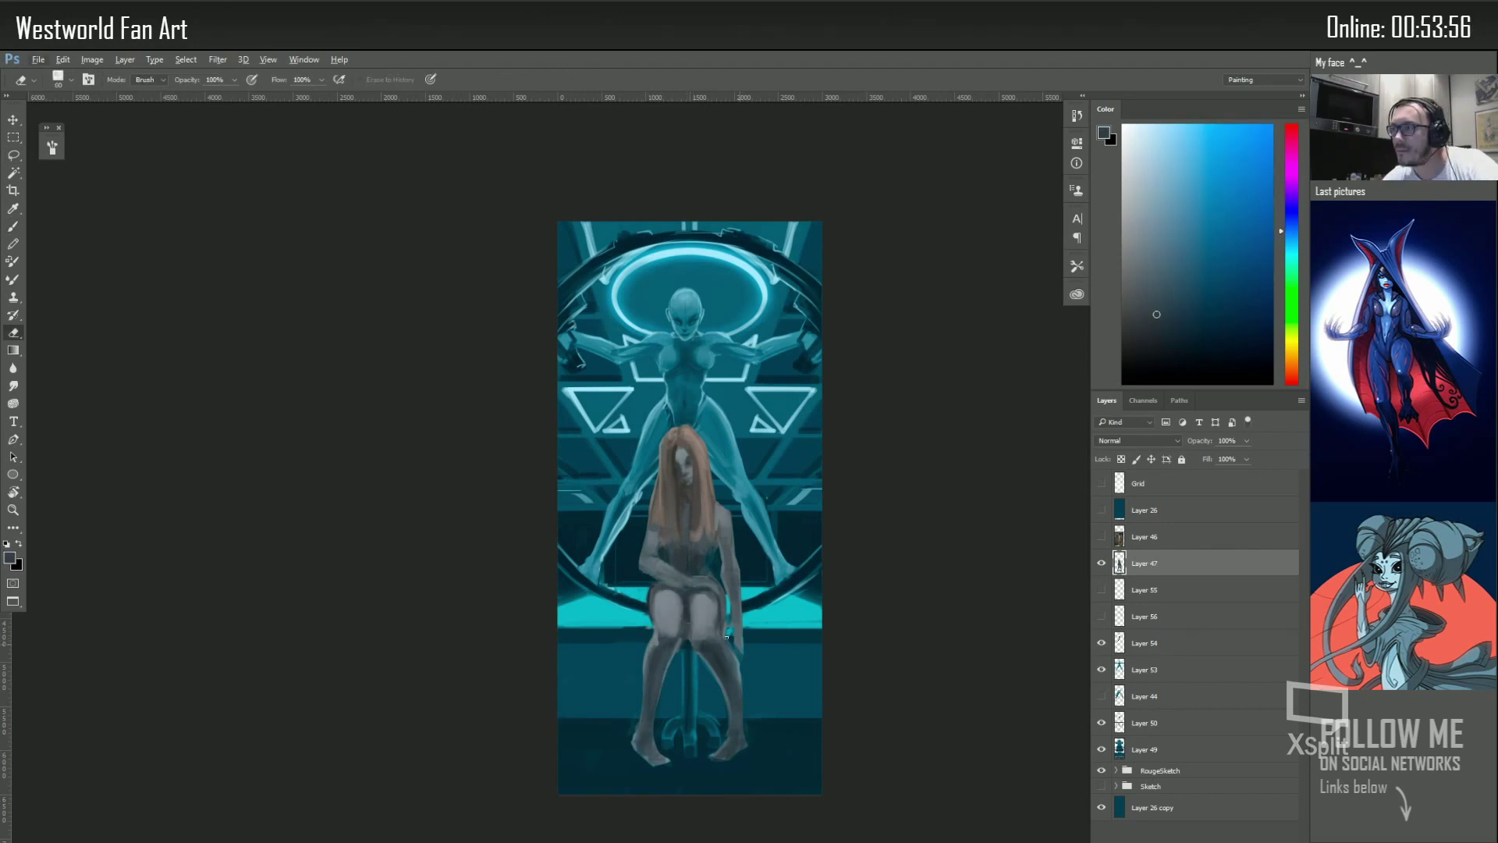
key(b)
alt+click(658, 692)
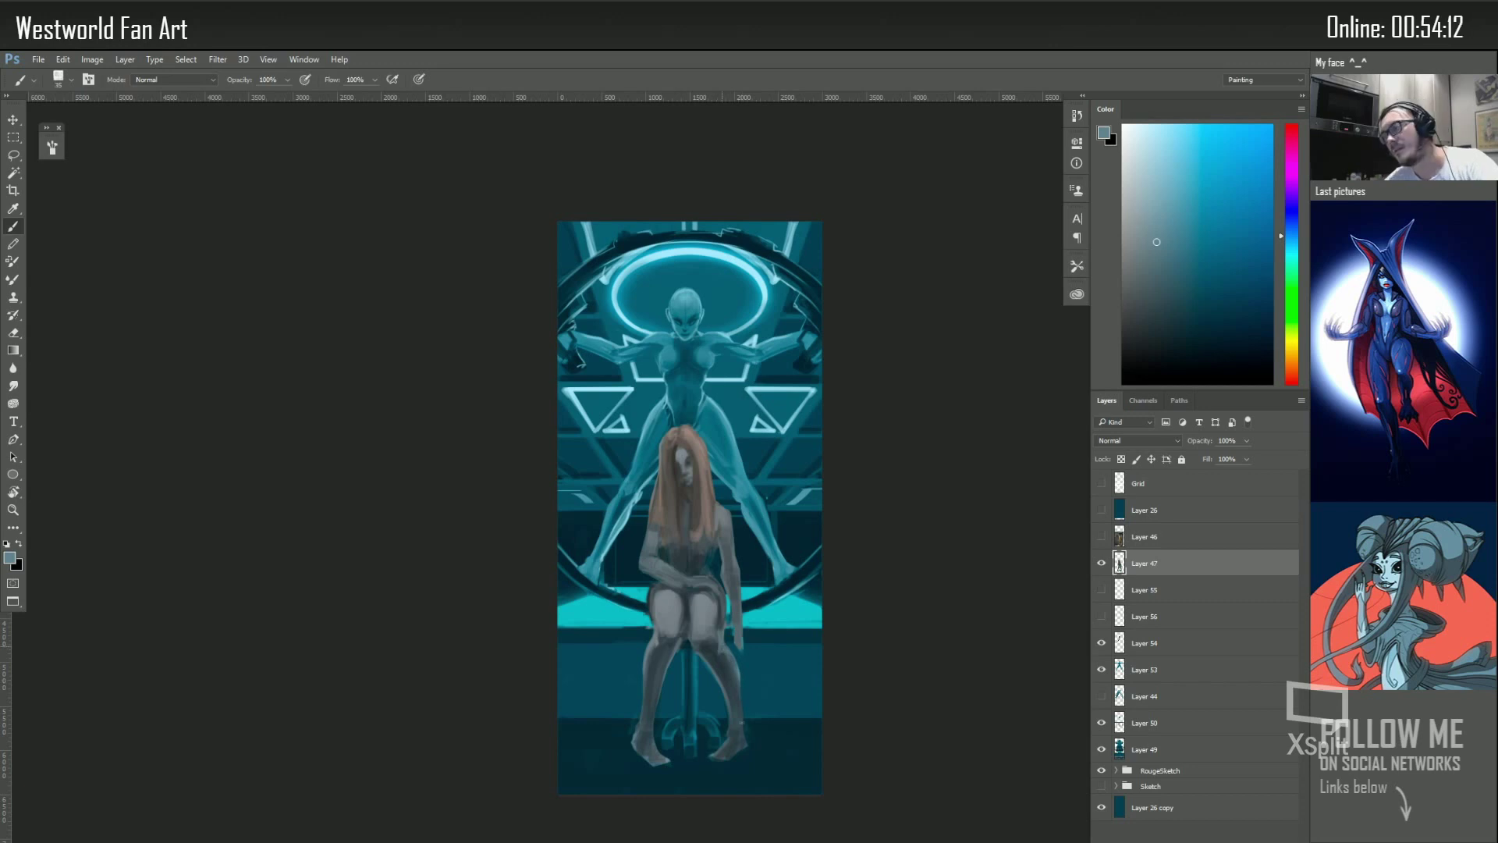
alt+click(741, 721)
right_click(667, 617)
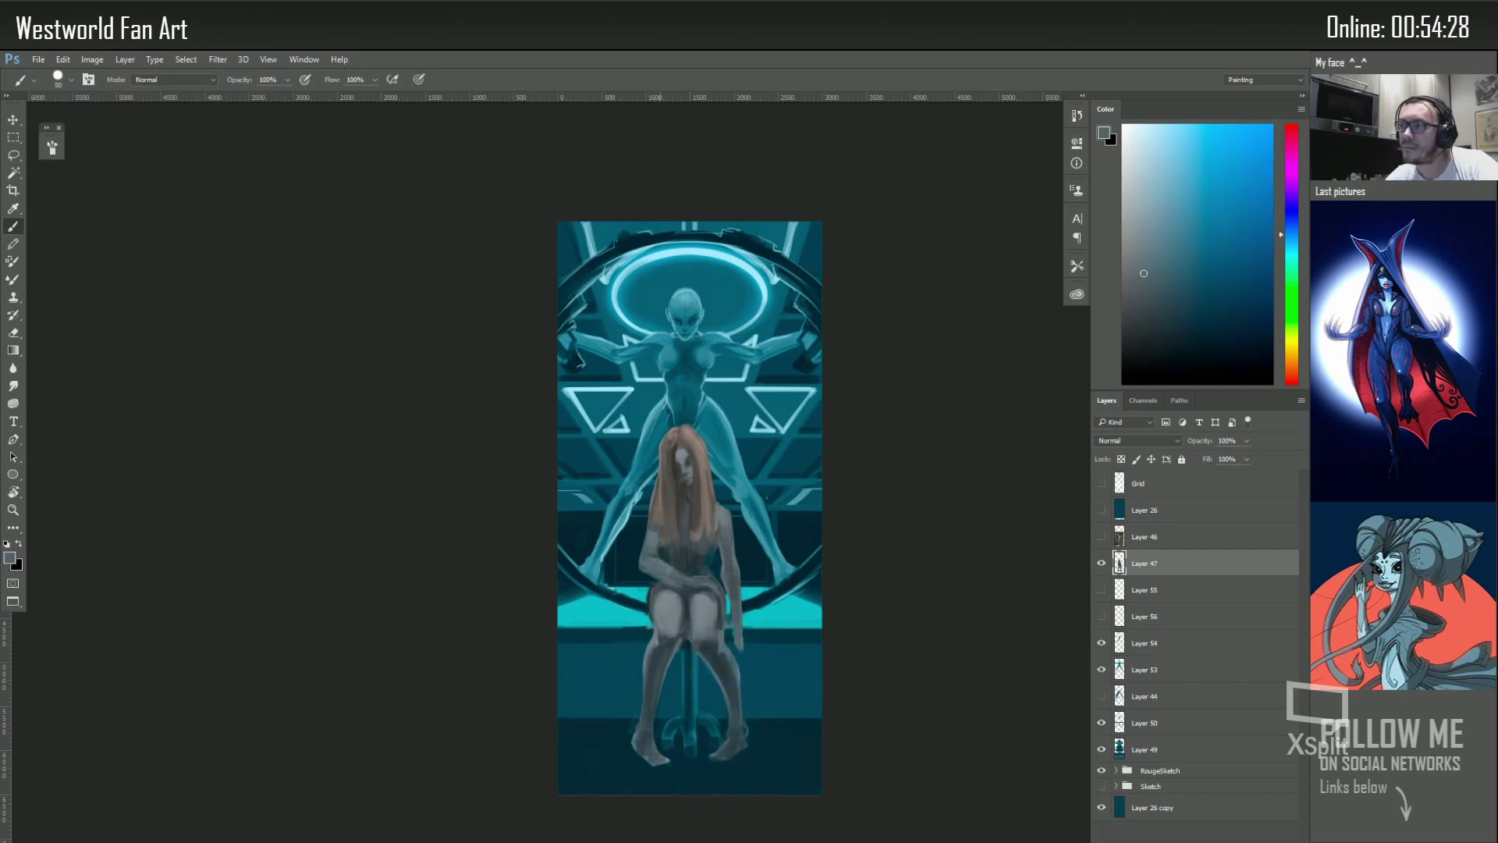
alt+click(721, 511)
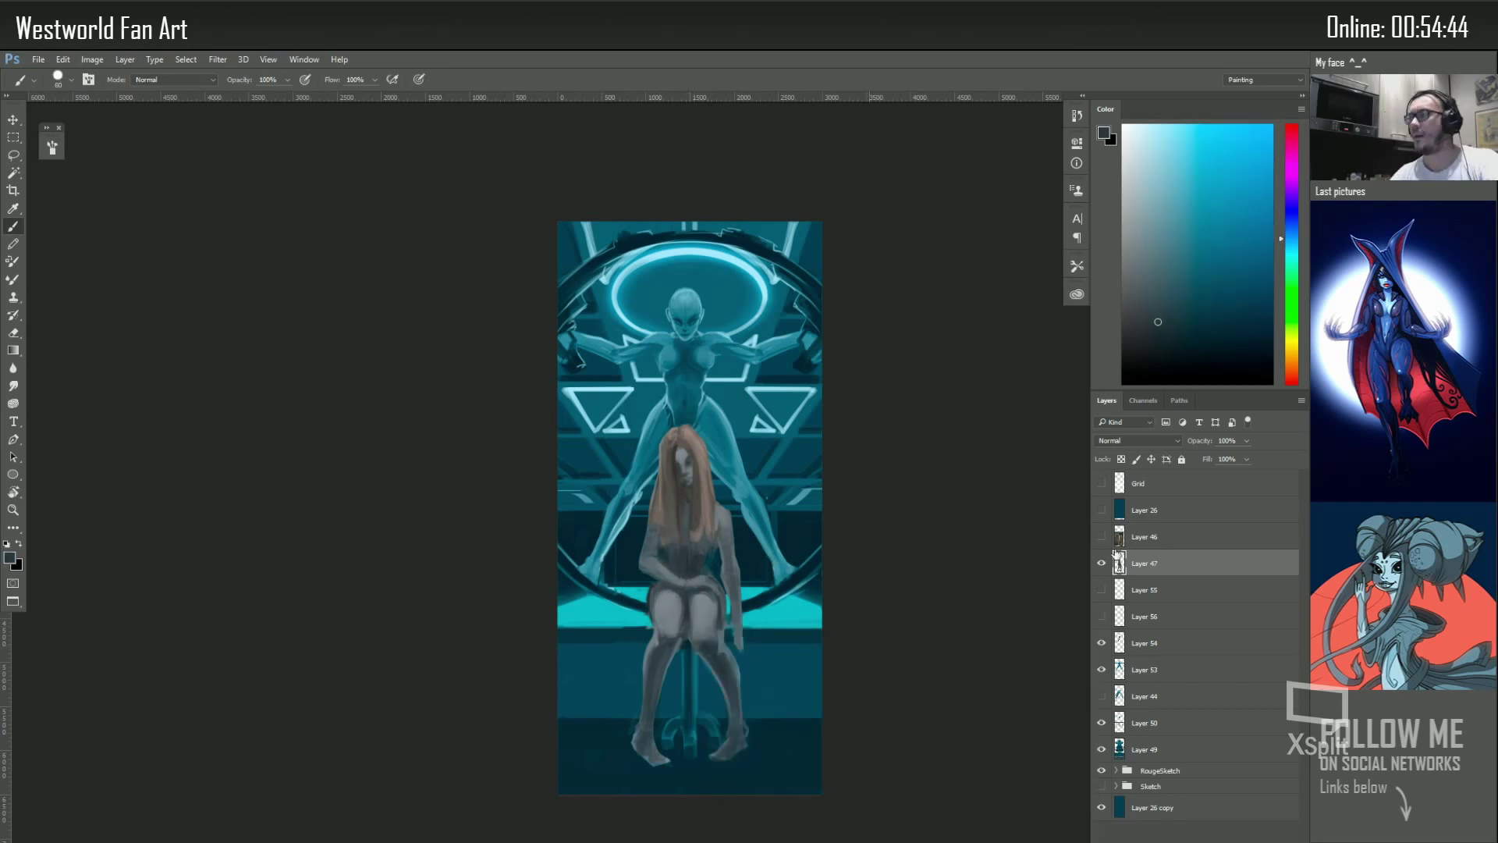
Select a small area near the woman's arm and repaint it in lighter and darker teal
key(l)
drag(729, 499, 754, 537)
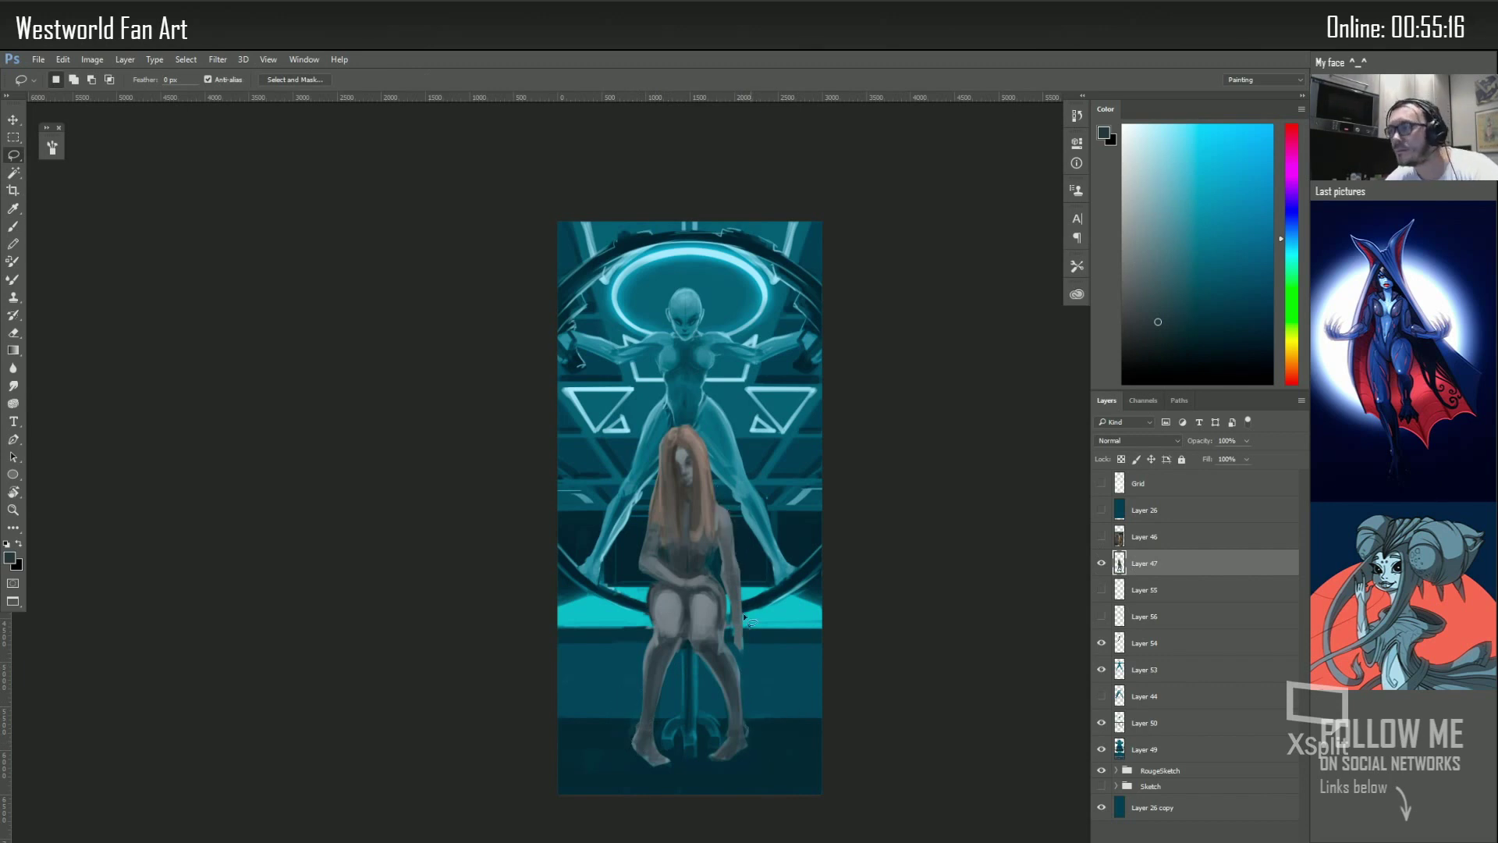
key(b)
alt+click(729, 613)
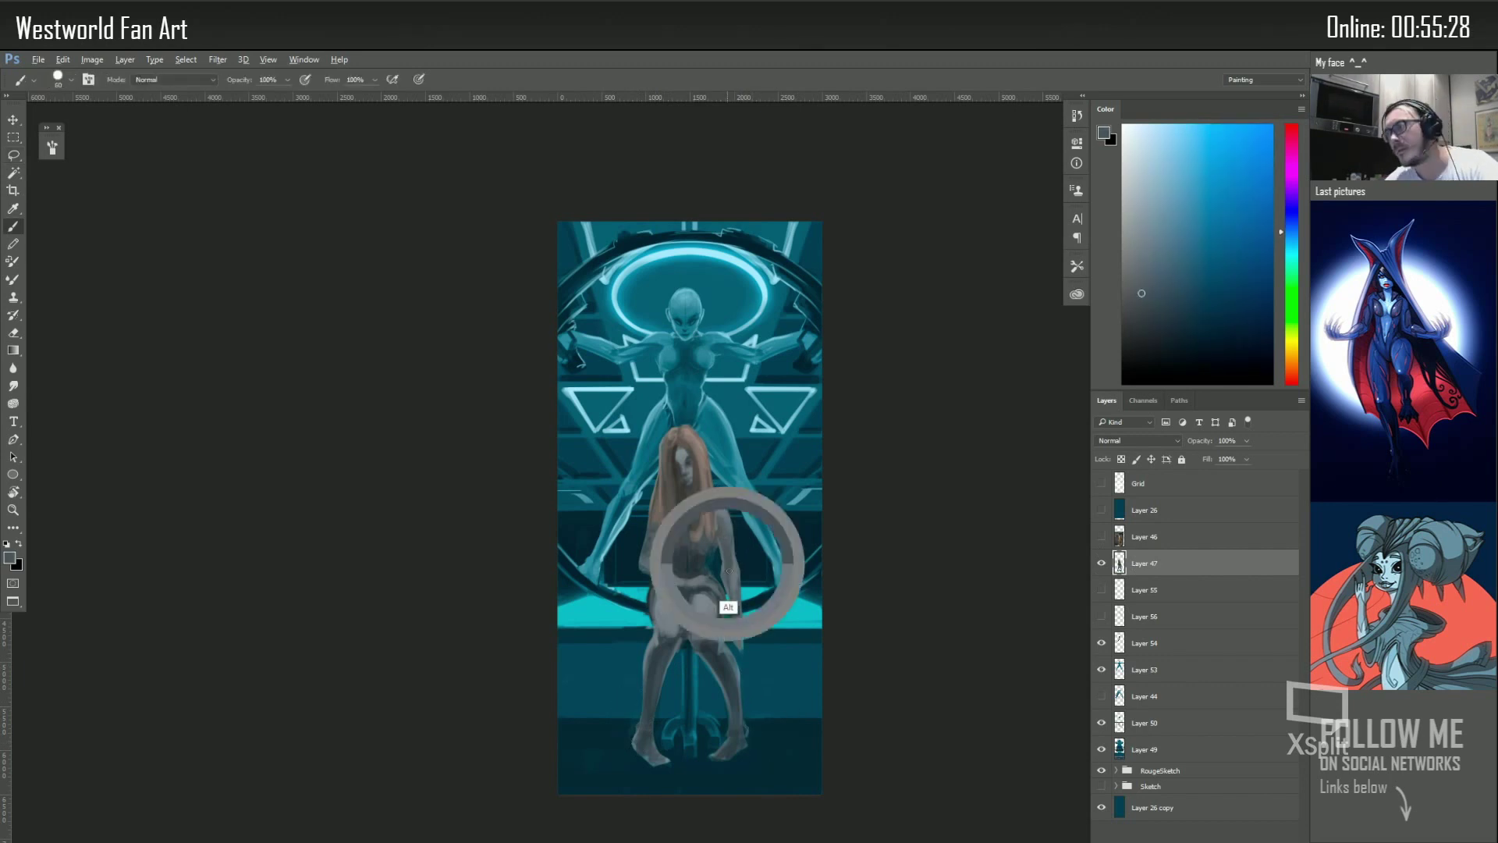
alt+click(739, 637)
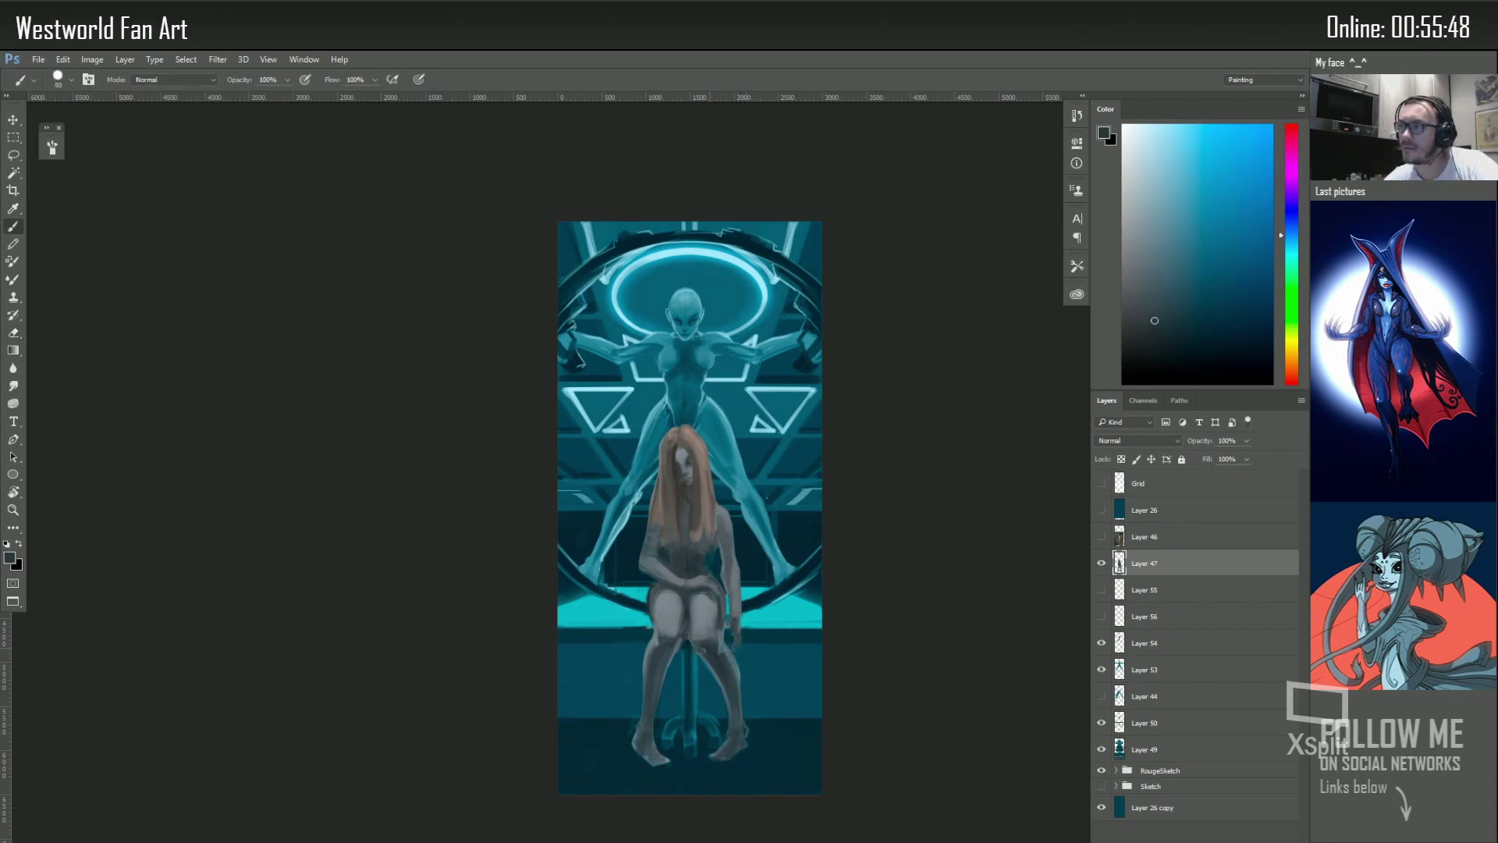
right_click(695, 601)
Paint the arms with sampled light skin tones, teal, very light cyan and dark teal
alt+click(687, 465)
alt+click(687, 433)
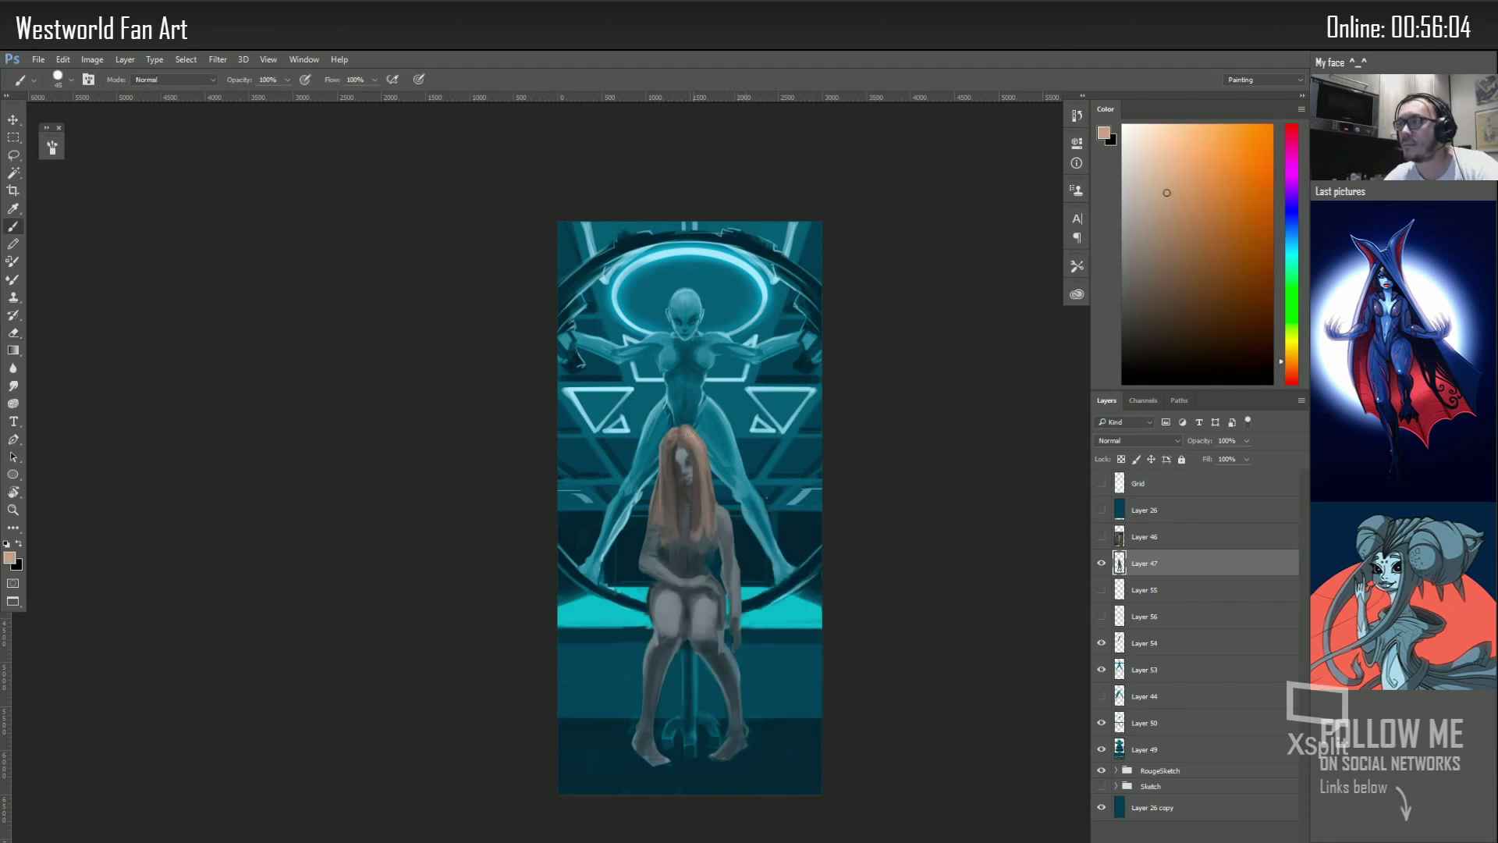
alt+click(650, 575)
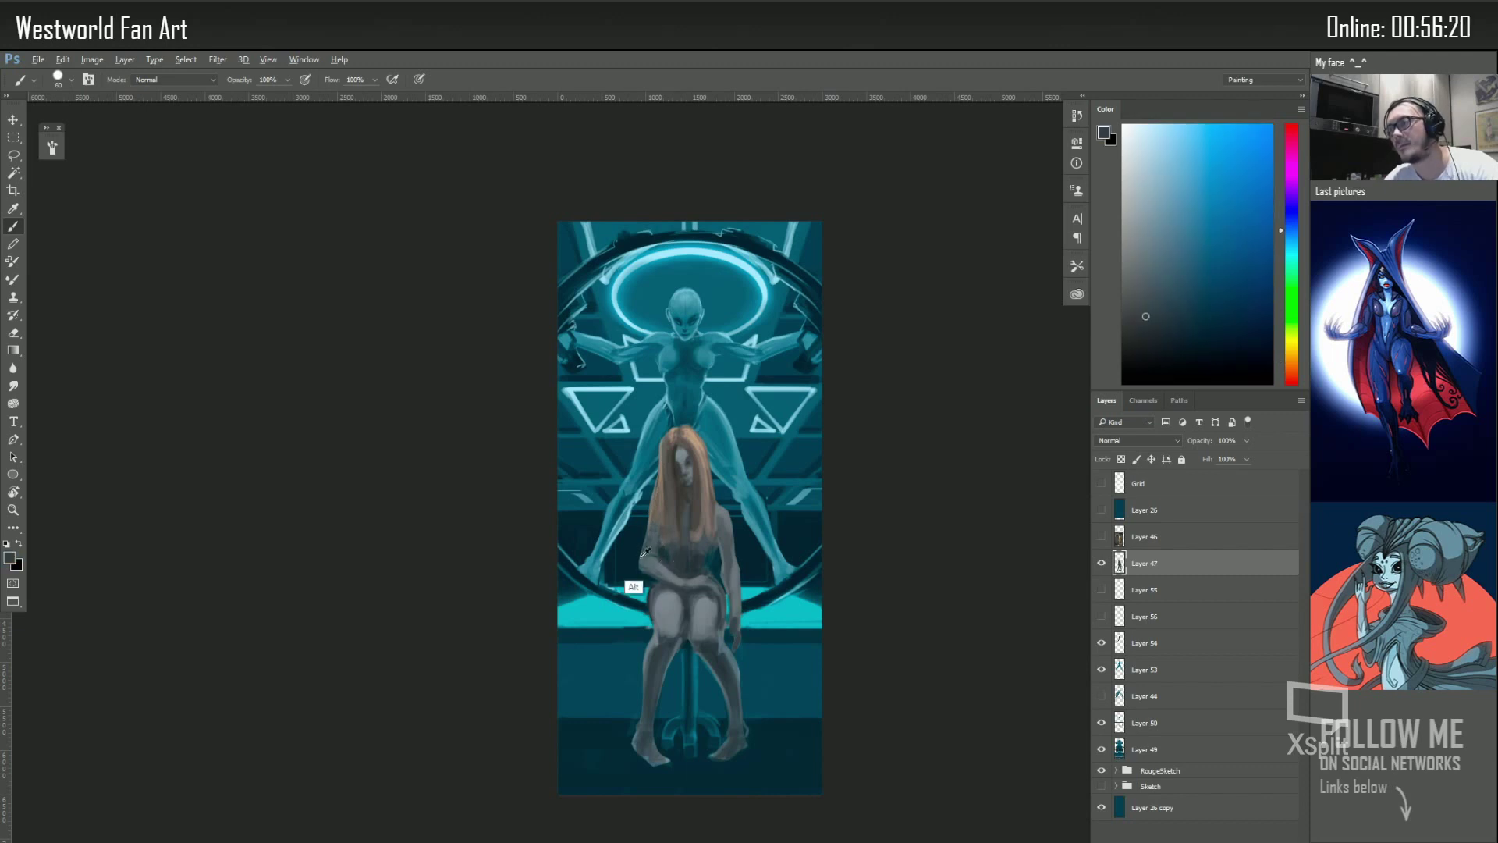
alt+click(627, 649)
alt+click(633, 489)
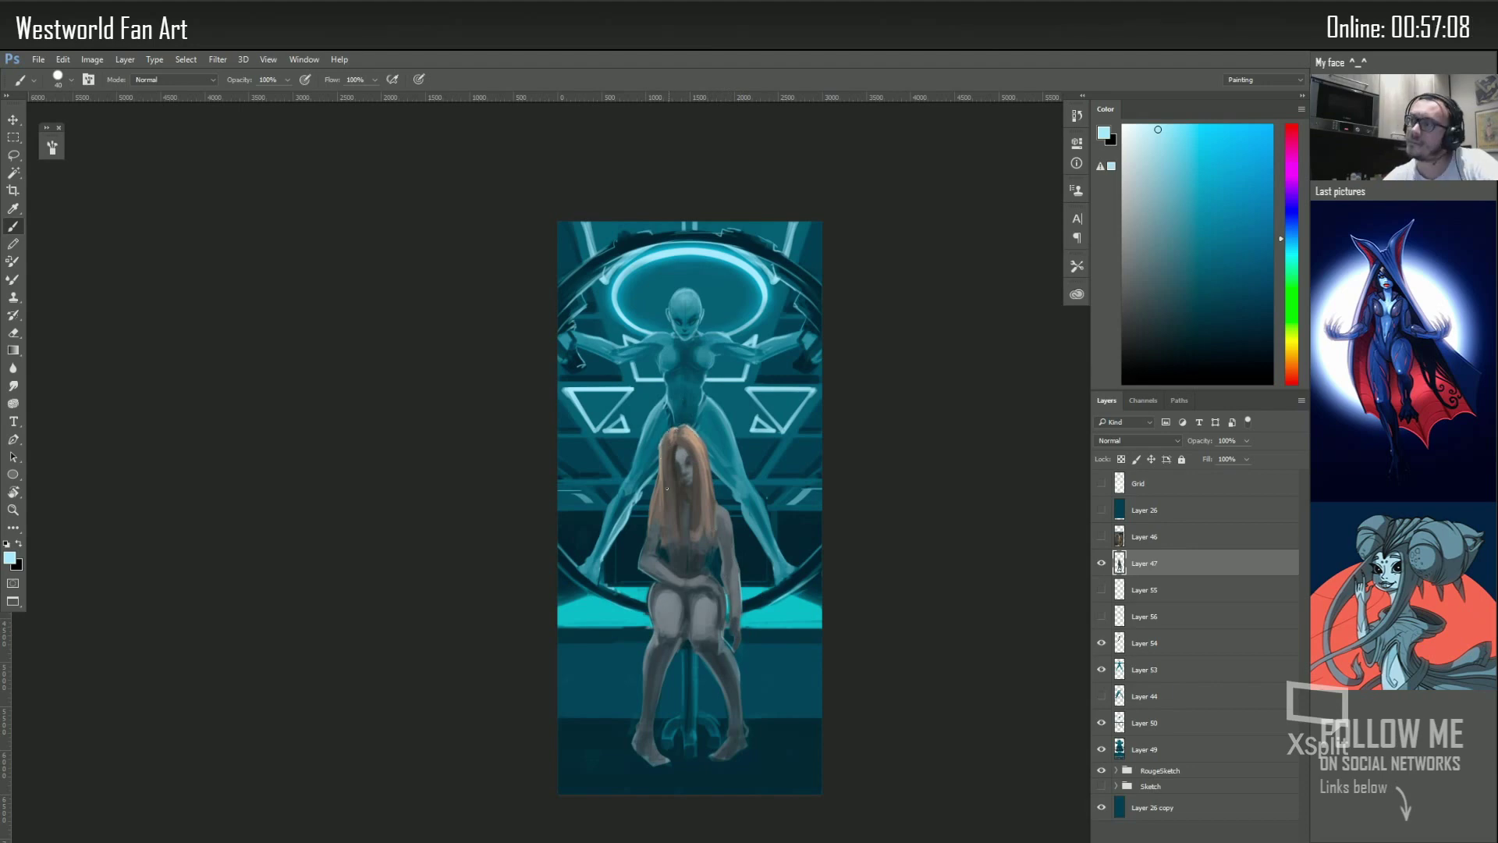
alt+click(659, 548)
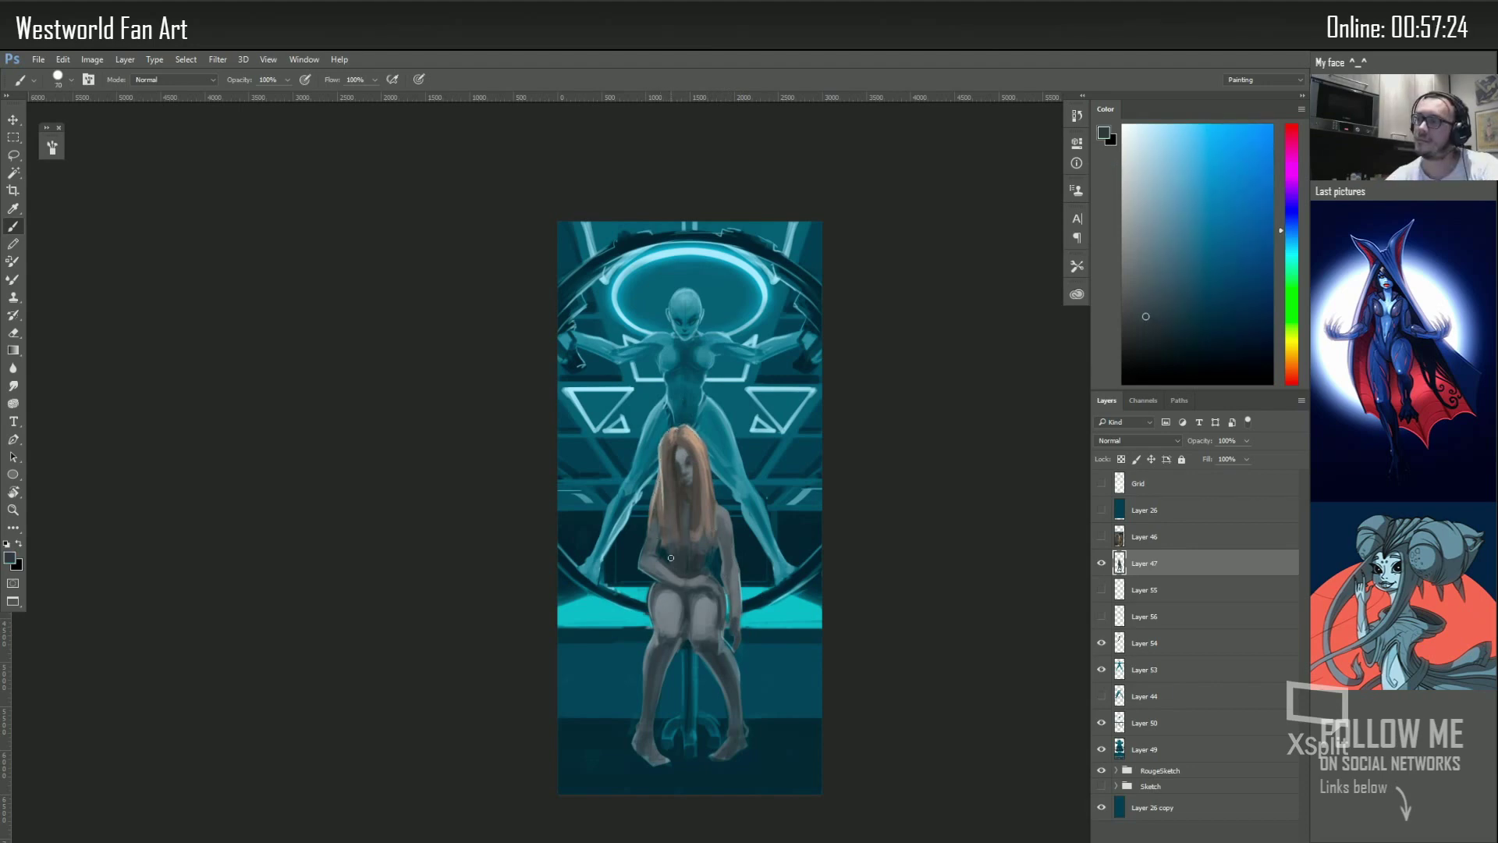
Paint the legs and feet in grey-blue with fine light cyan highlights at brush size 10
alt+click(688, 454)
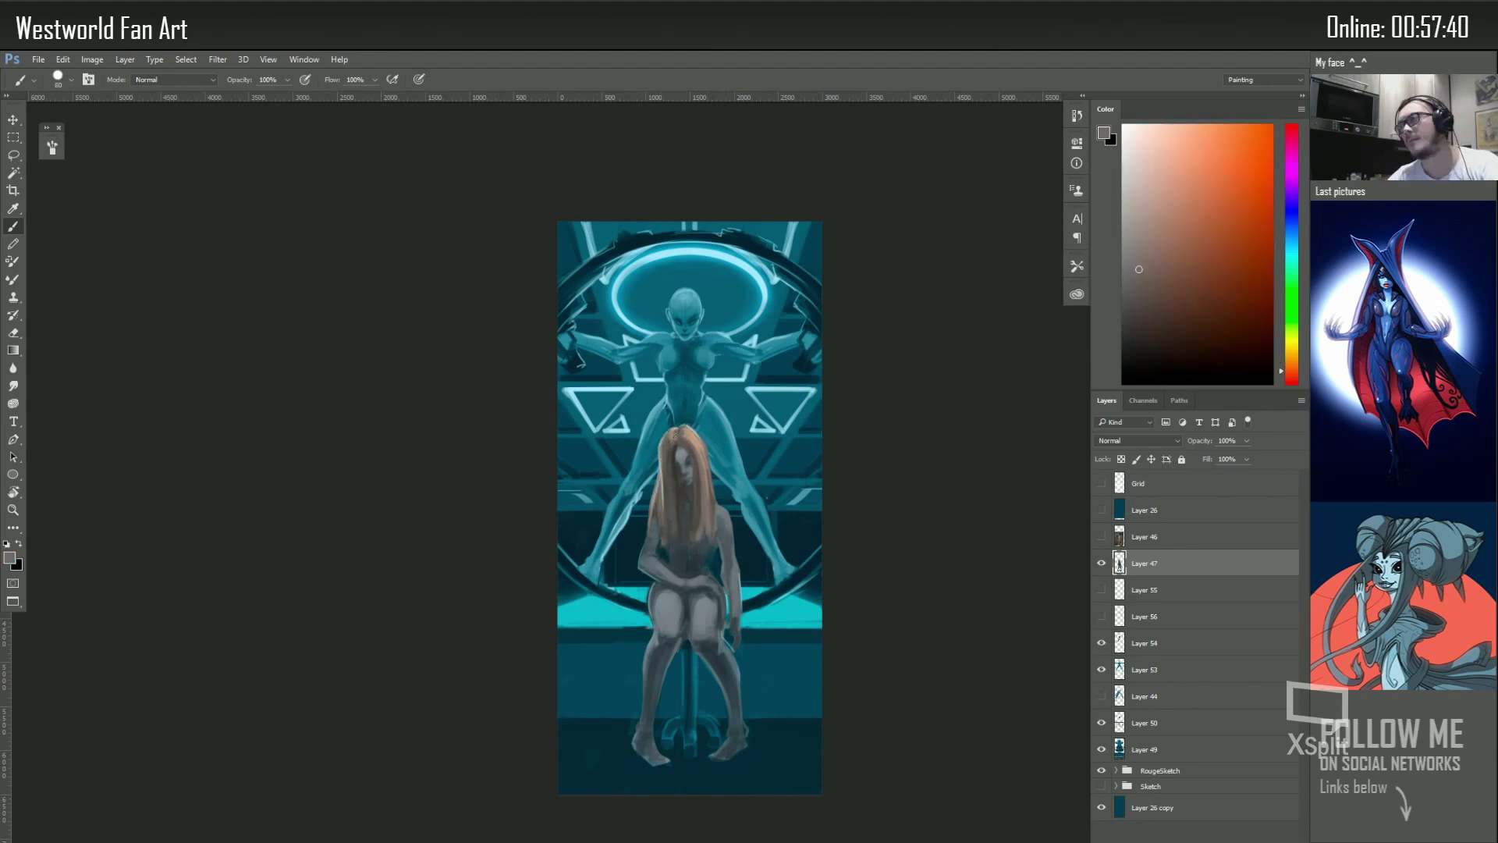
alt+click(640, 748)
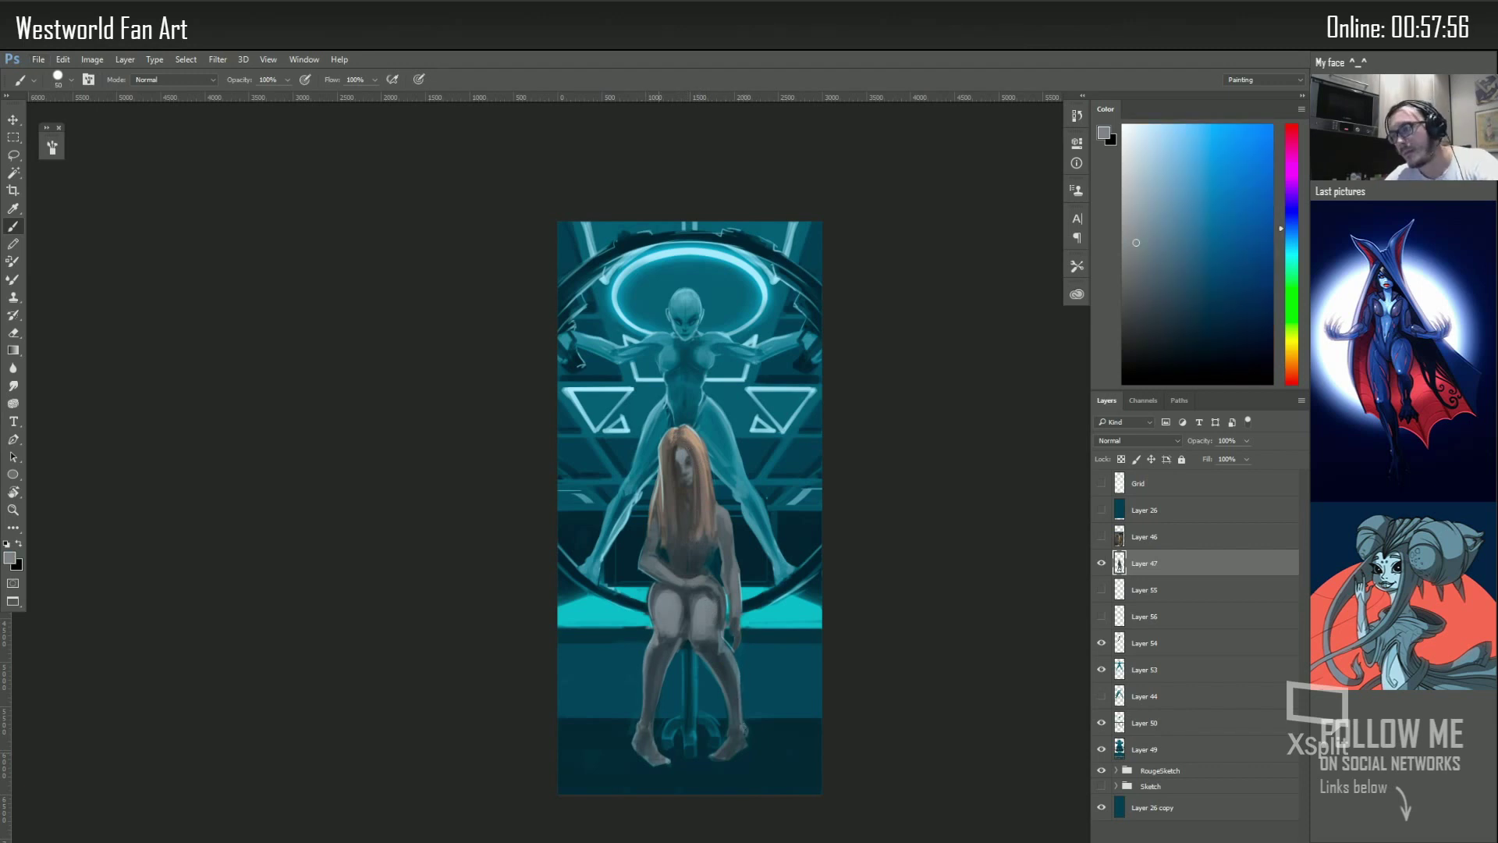
alt+click(646, 744)
alt+click(739, 731)
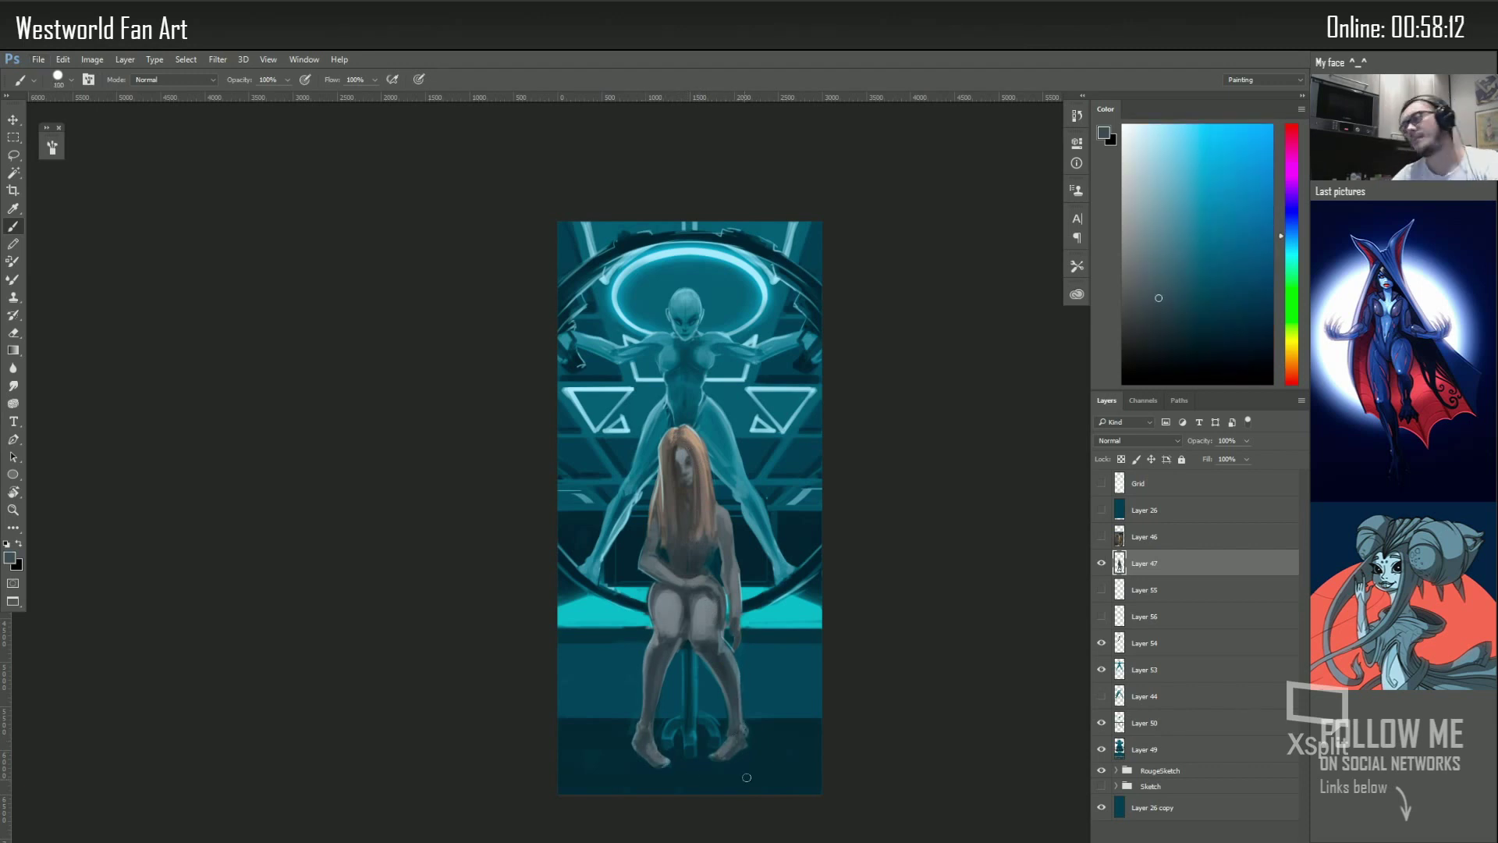
key(bracketleft)
key(bracketleft)
key(bracketleft)
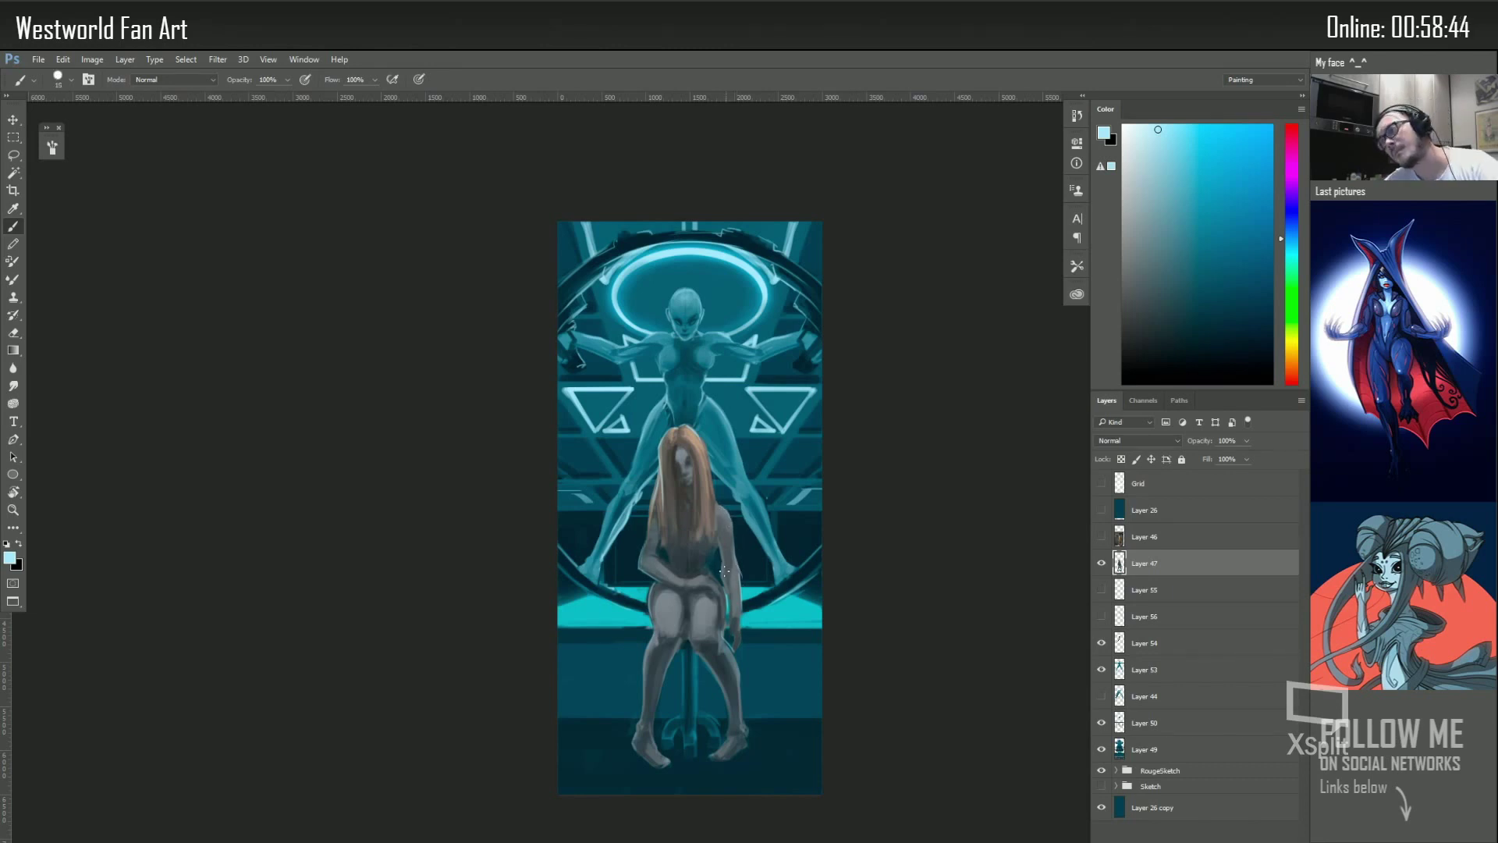
key(bracketright)
key(bracketright)
key(bracketright)
Darken the legs with dark teal, grey and dark brown at brush size 40
alt+click(782, 593)
alt+click(688, 630)
key(bracketleft)
key(bracketleft)
key(bracketleft)
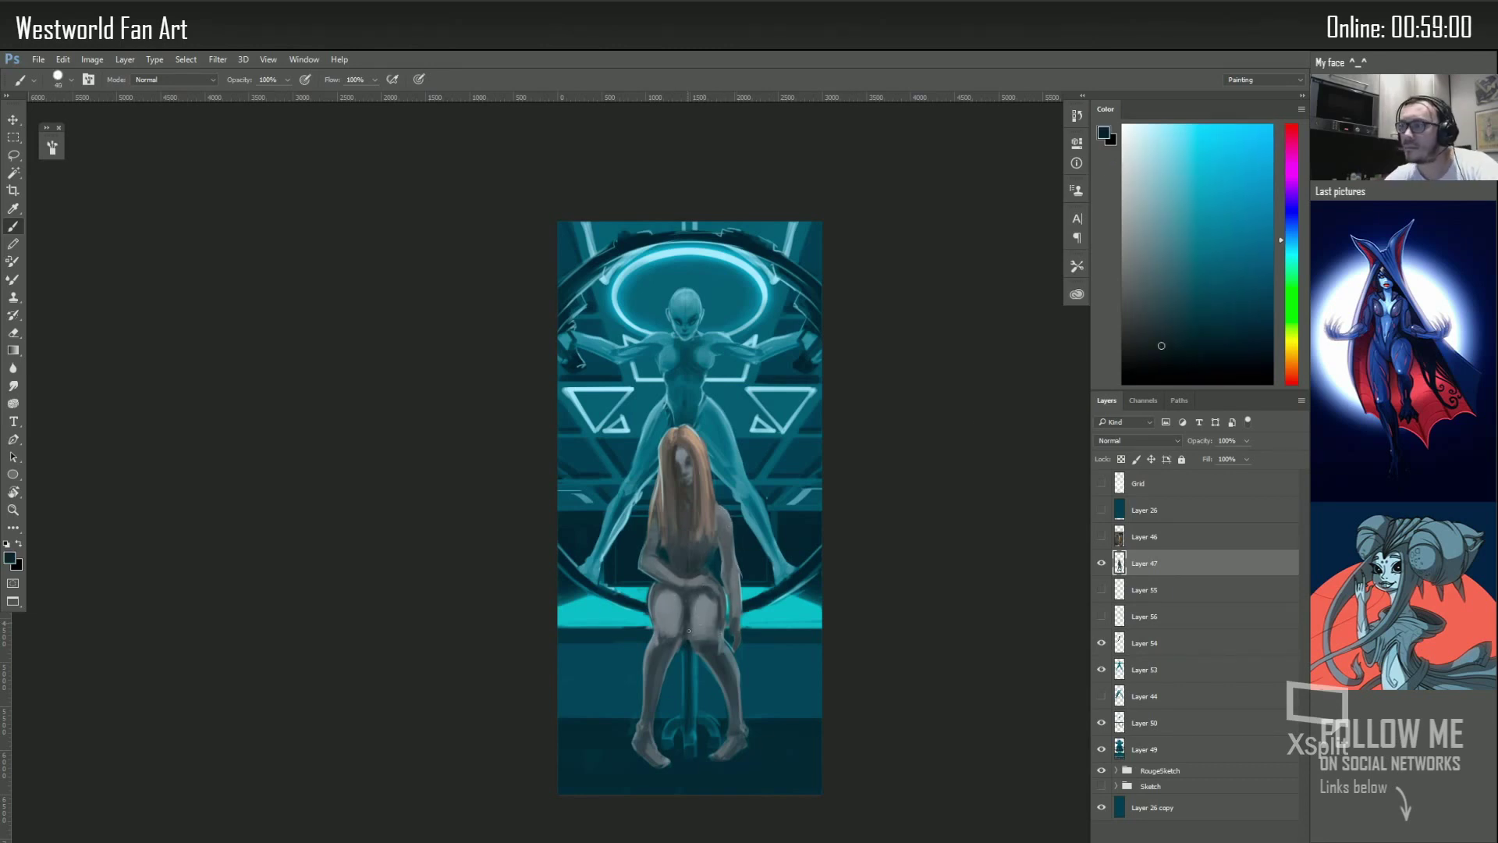
alt+shift+right_click(780, 664)
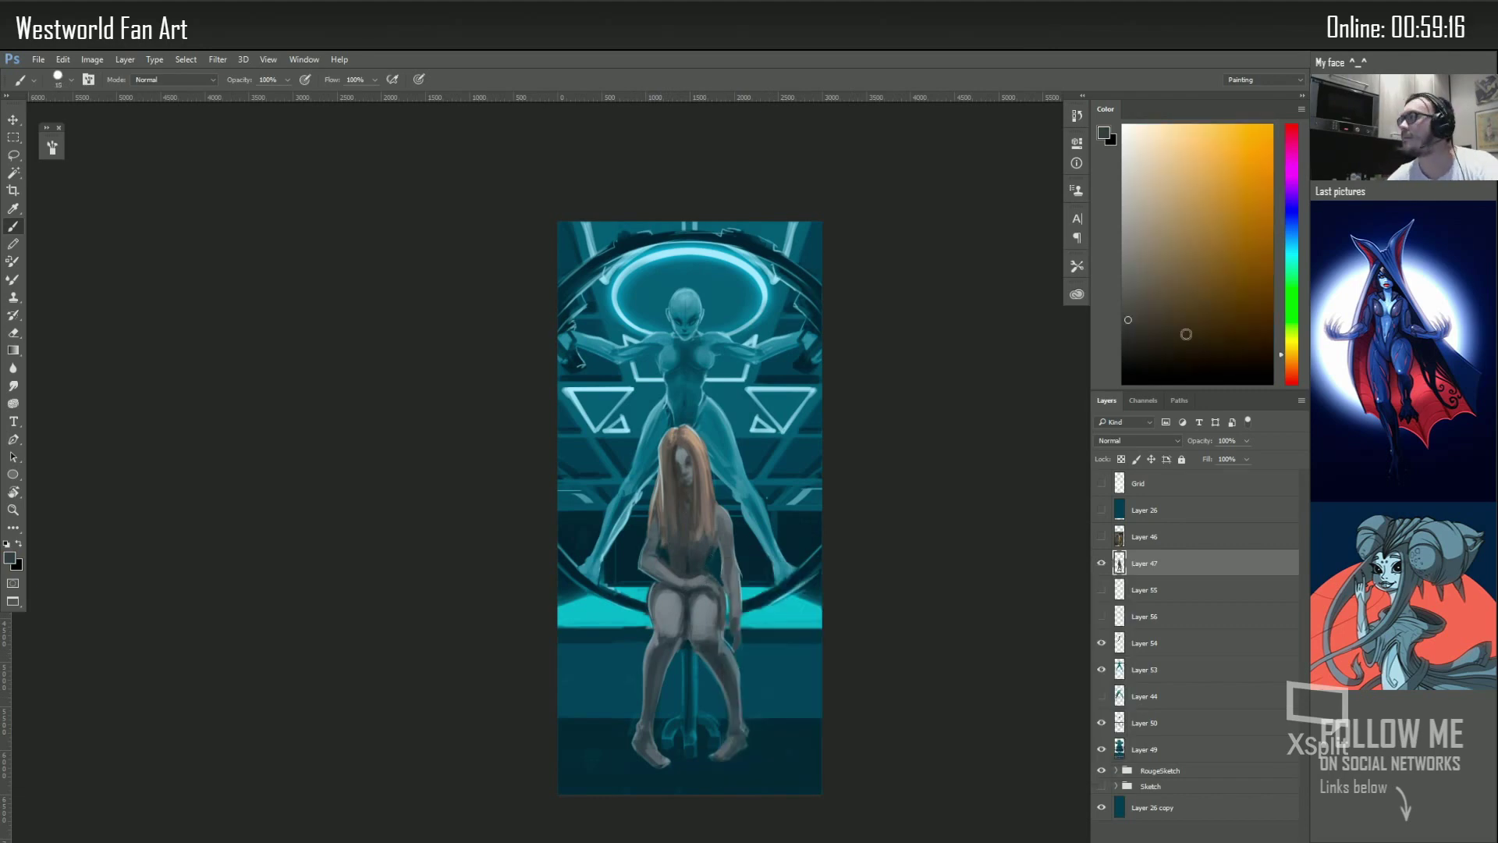
Add Layer 57 above Layer 47 and paint skin, dark tones, cyan glow and blue-teal legs
key(ctrl+shift+alt+n)
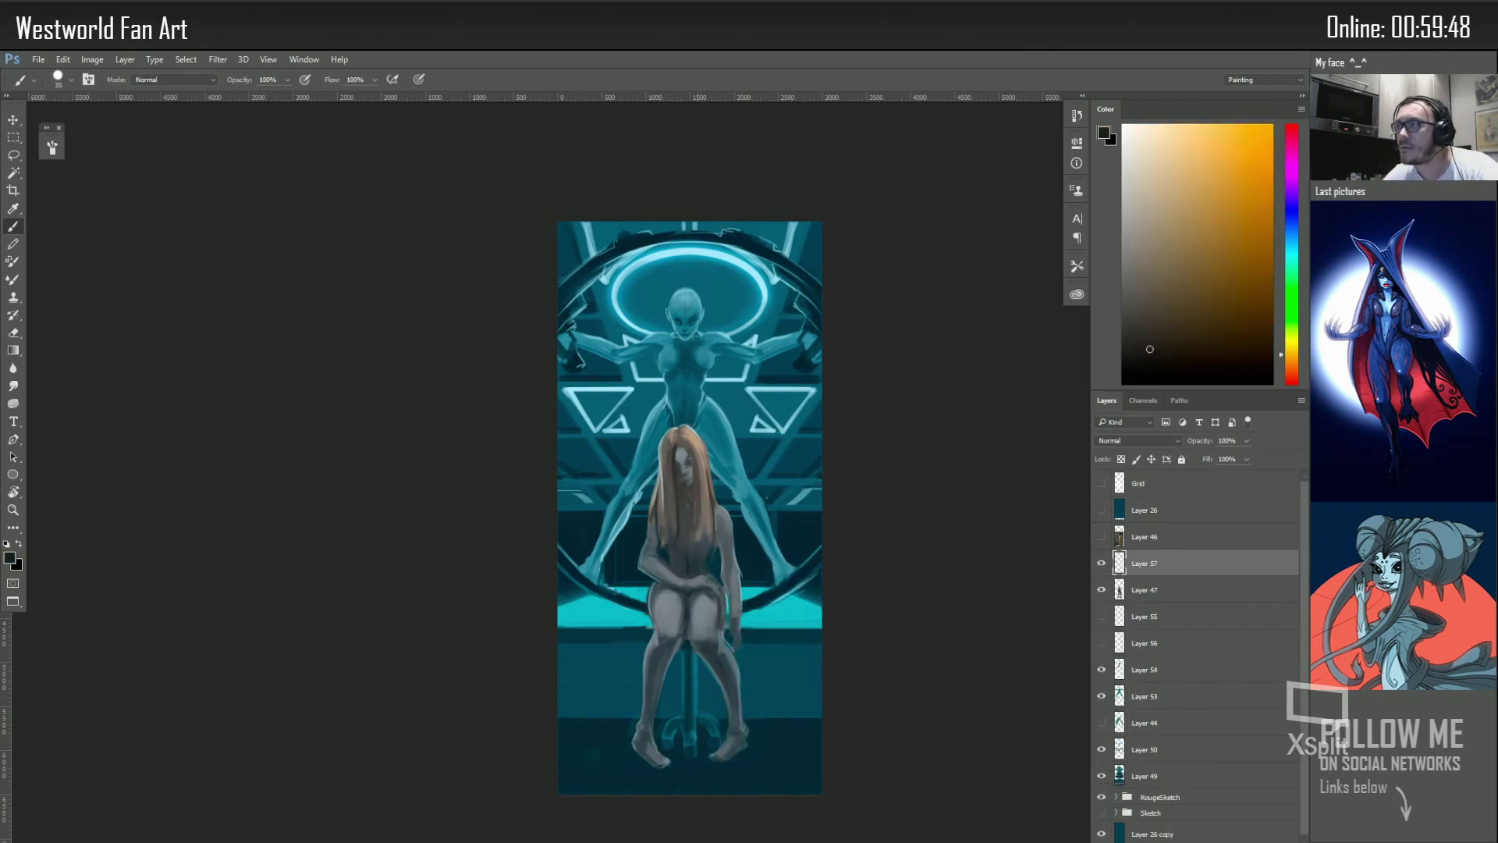
alt+click(701, 523)
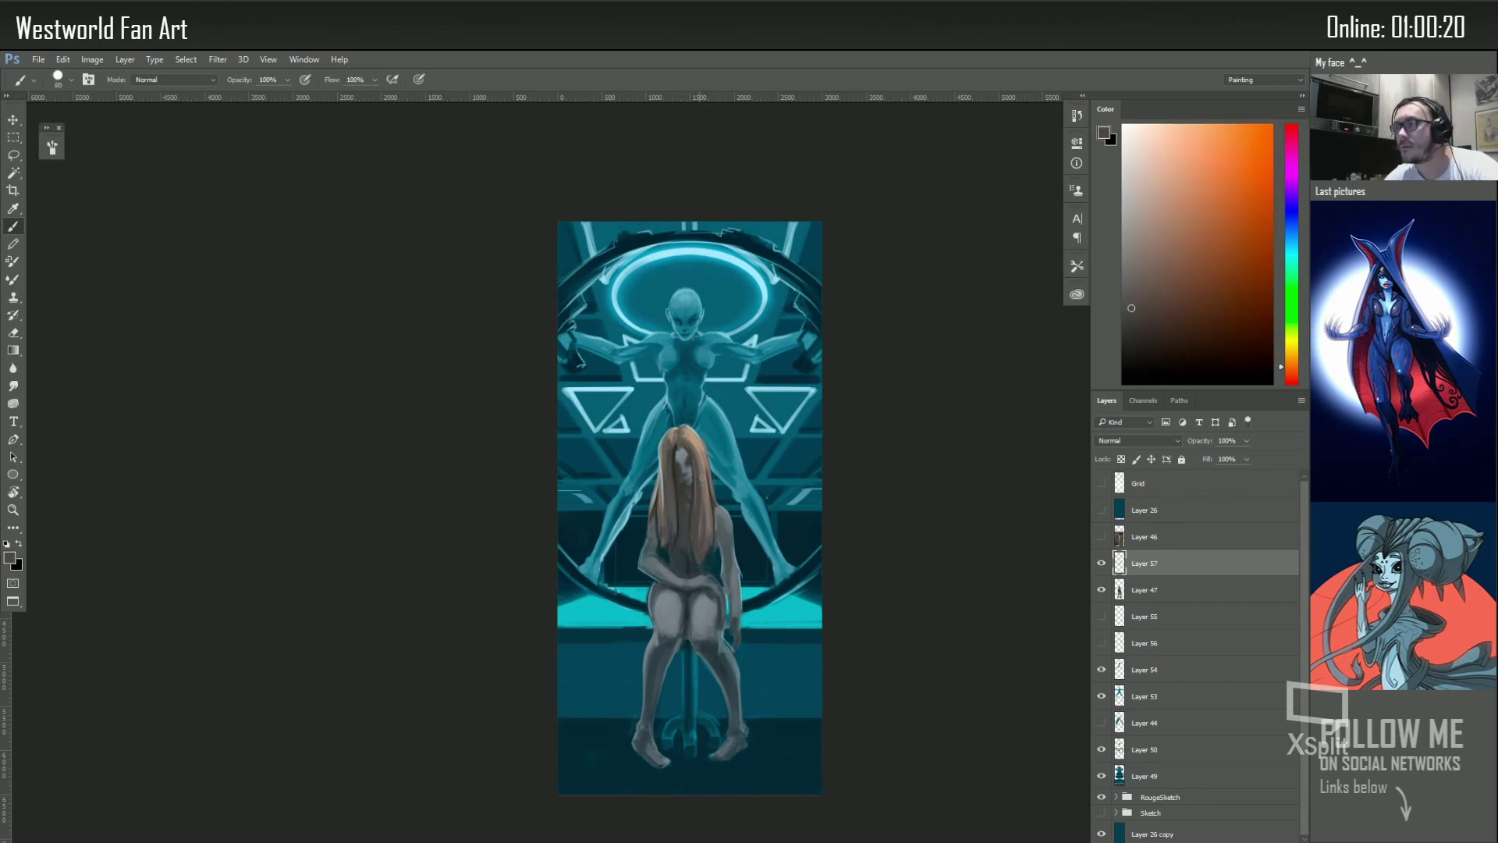
alt+click(689, 437)
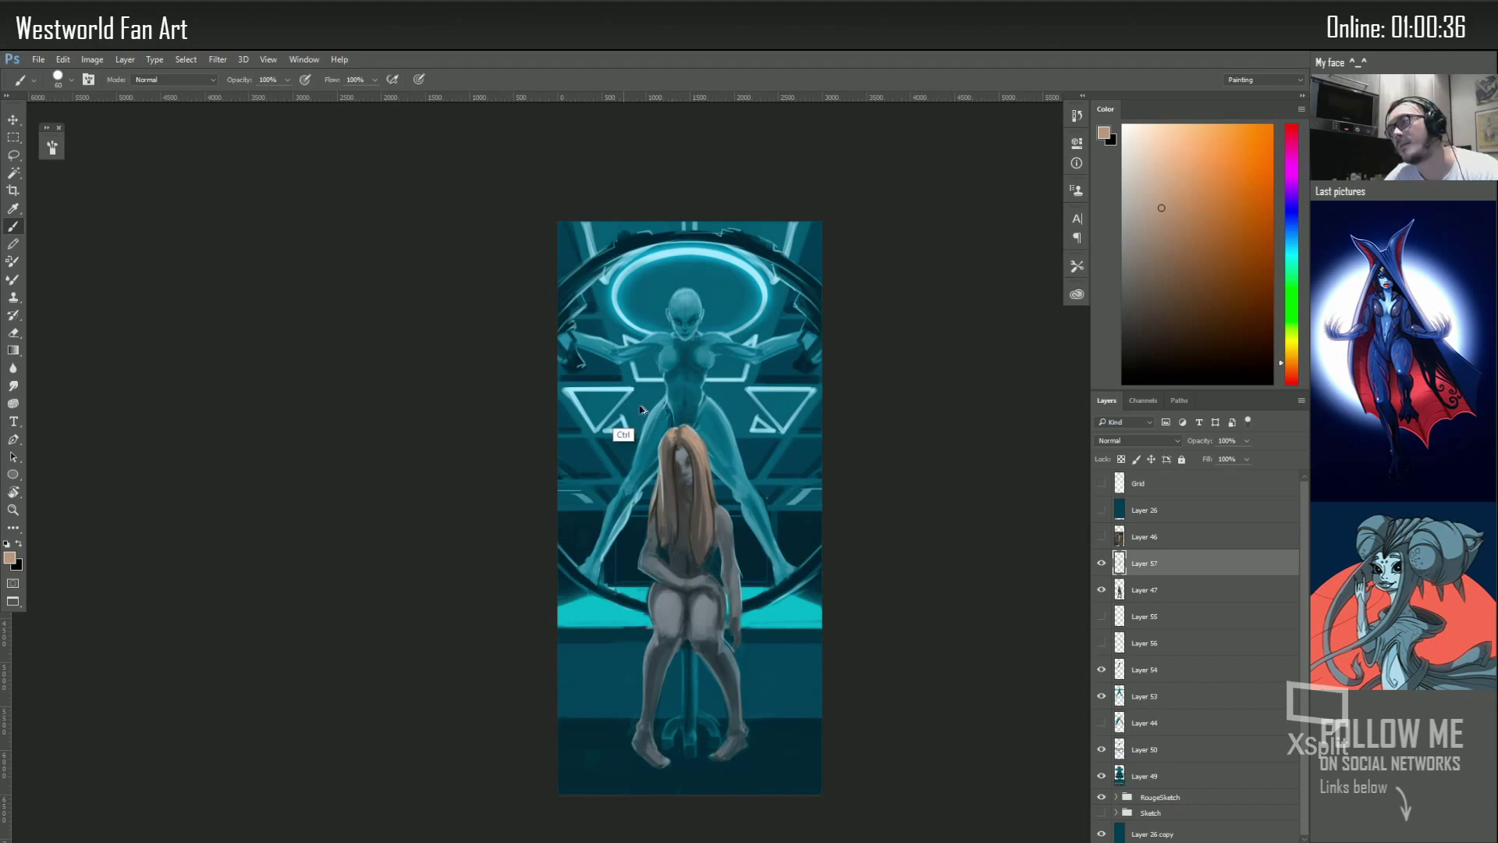
alt+click(678, 428)
alt+click(710, 580)
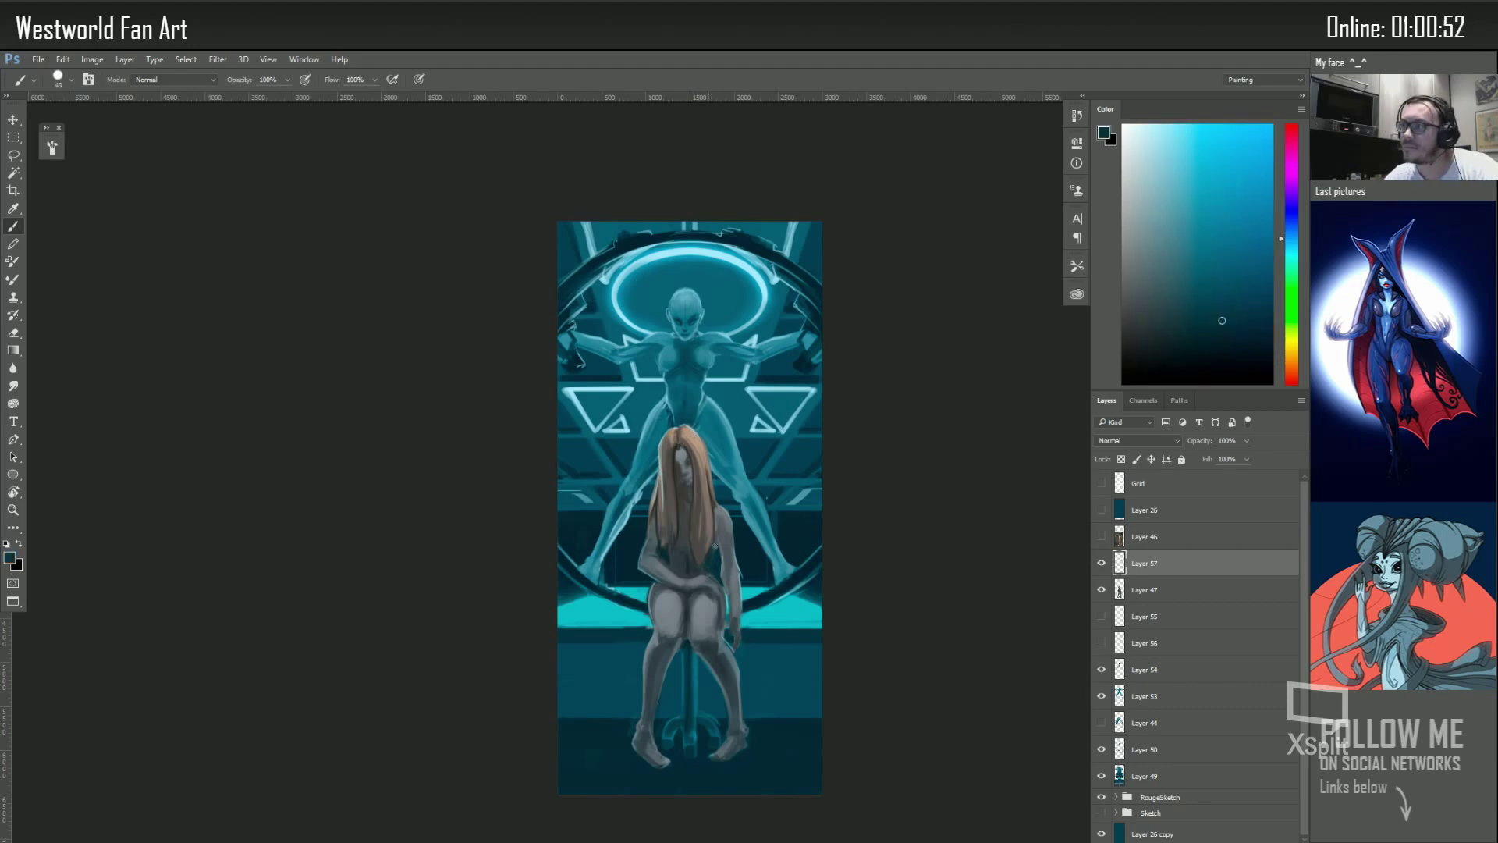
alt+click(783, 614)
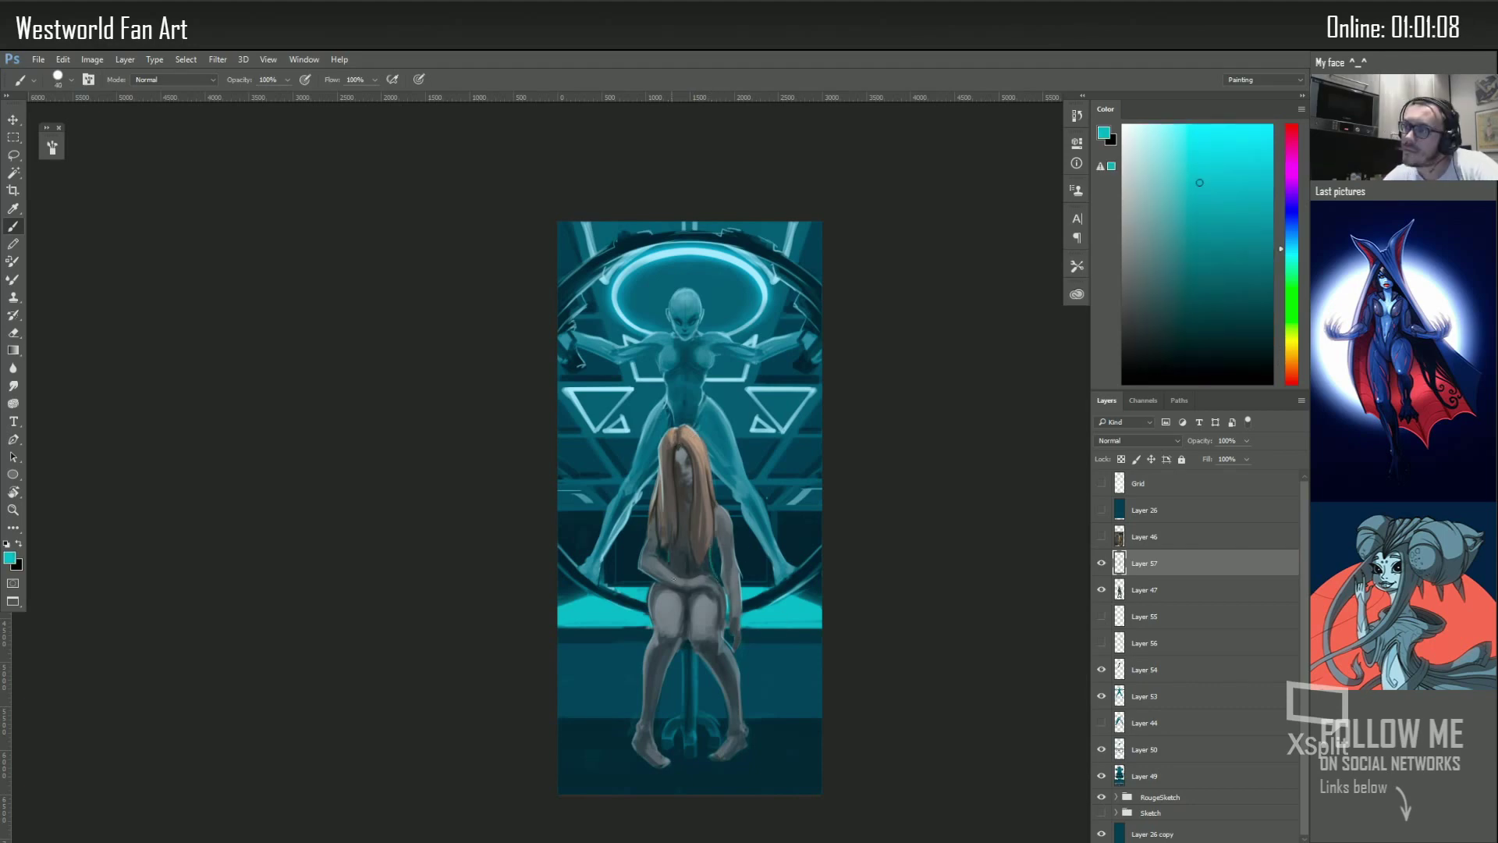
alt+click(719, 679)
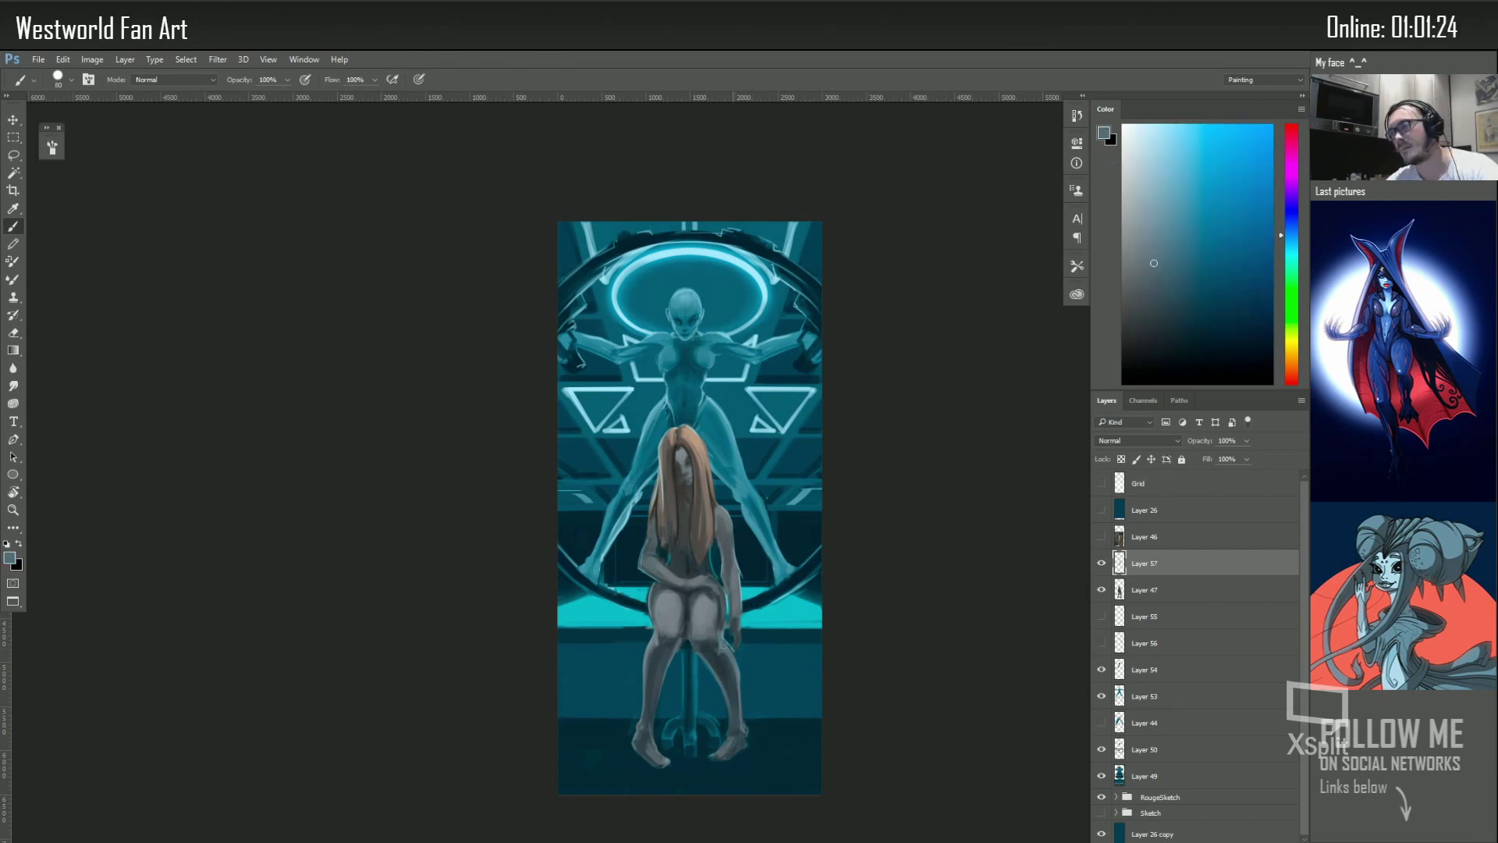
alt+click(710, 625)
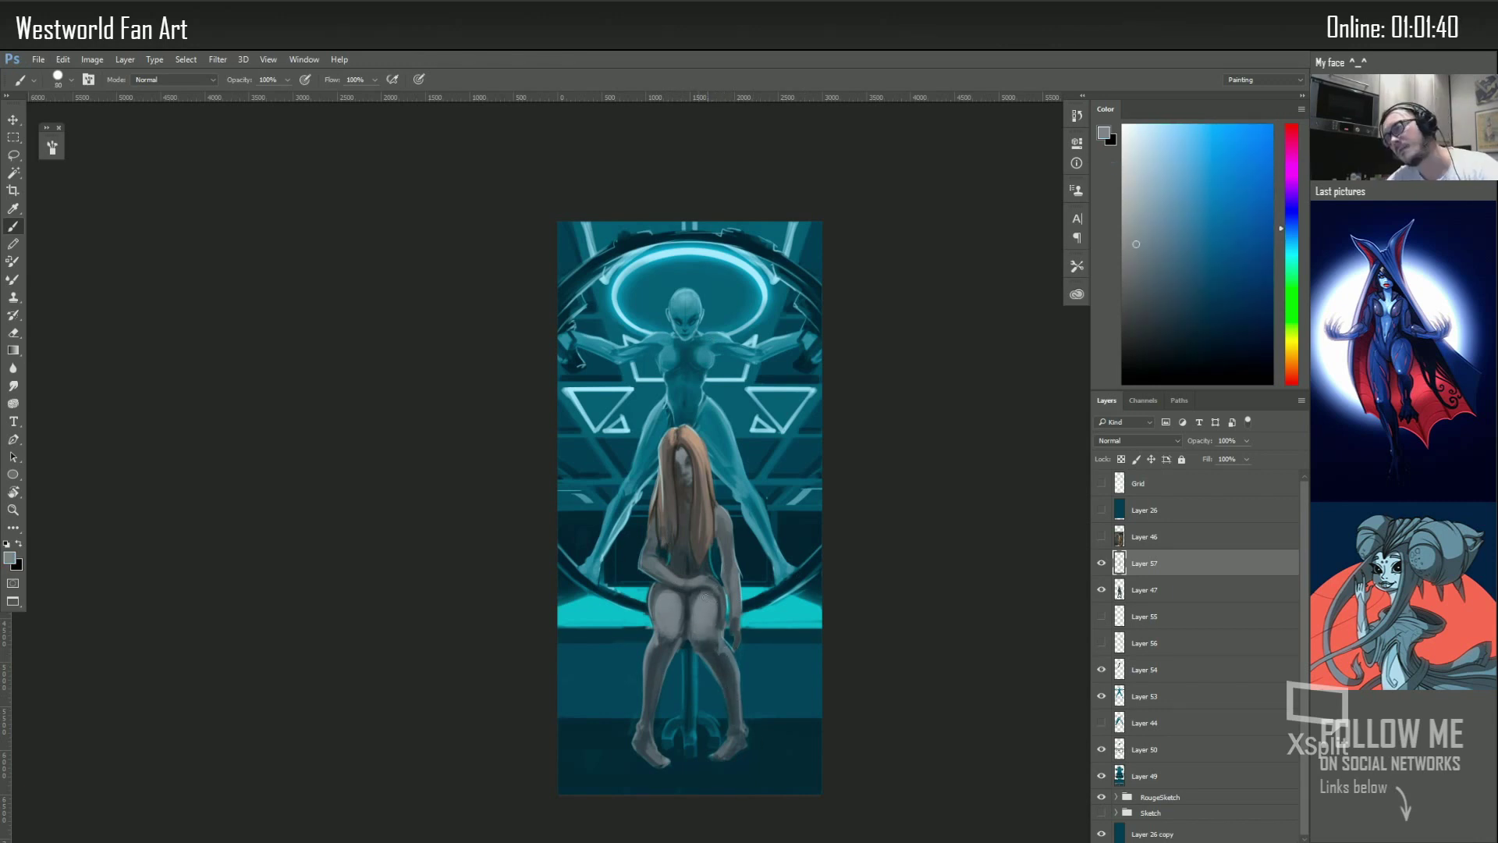
scroll(733, 547, up, 3)
Group Layers 47 and 57 and name the group 'Fr'
shift+click(1144, 589)
key(ctrl+g)
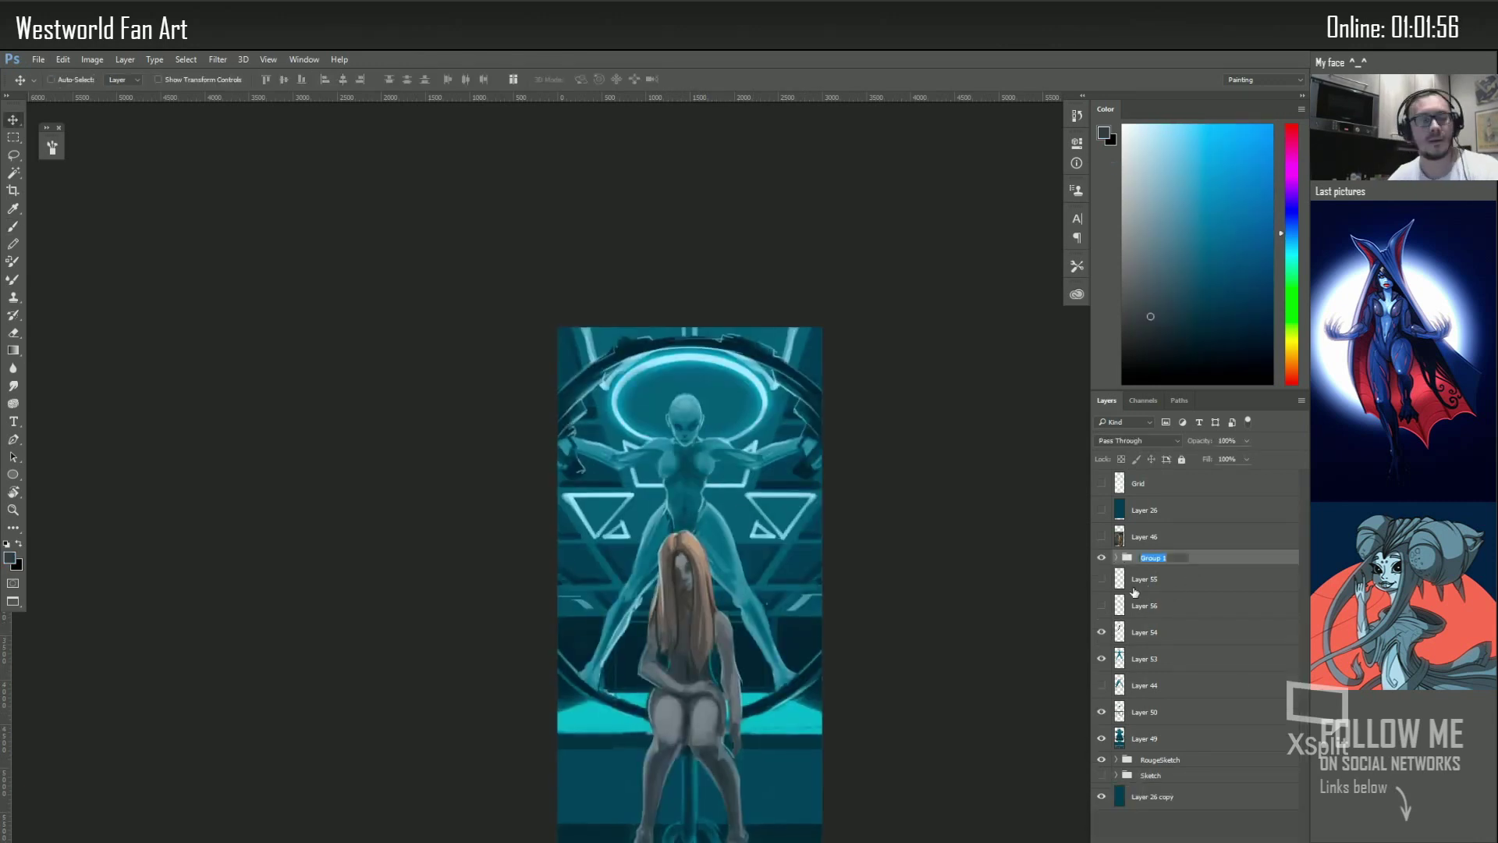
double_click(1144, 557)
text(Fr)
key(Return)
Group the remaining layers, move Layer 56 into Mid, hide Fr, and merge the Mid group
key(ctrl+g)
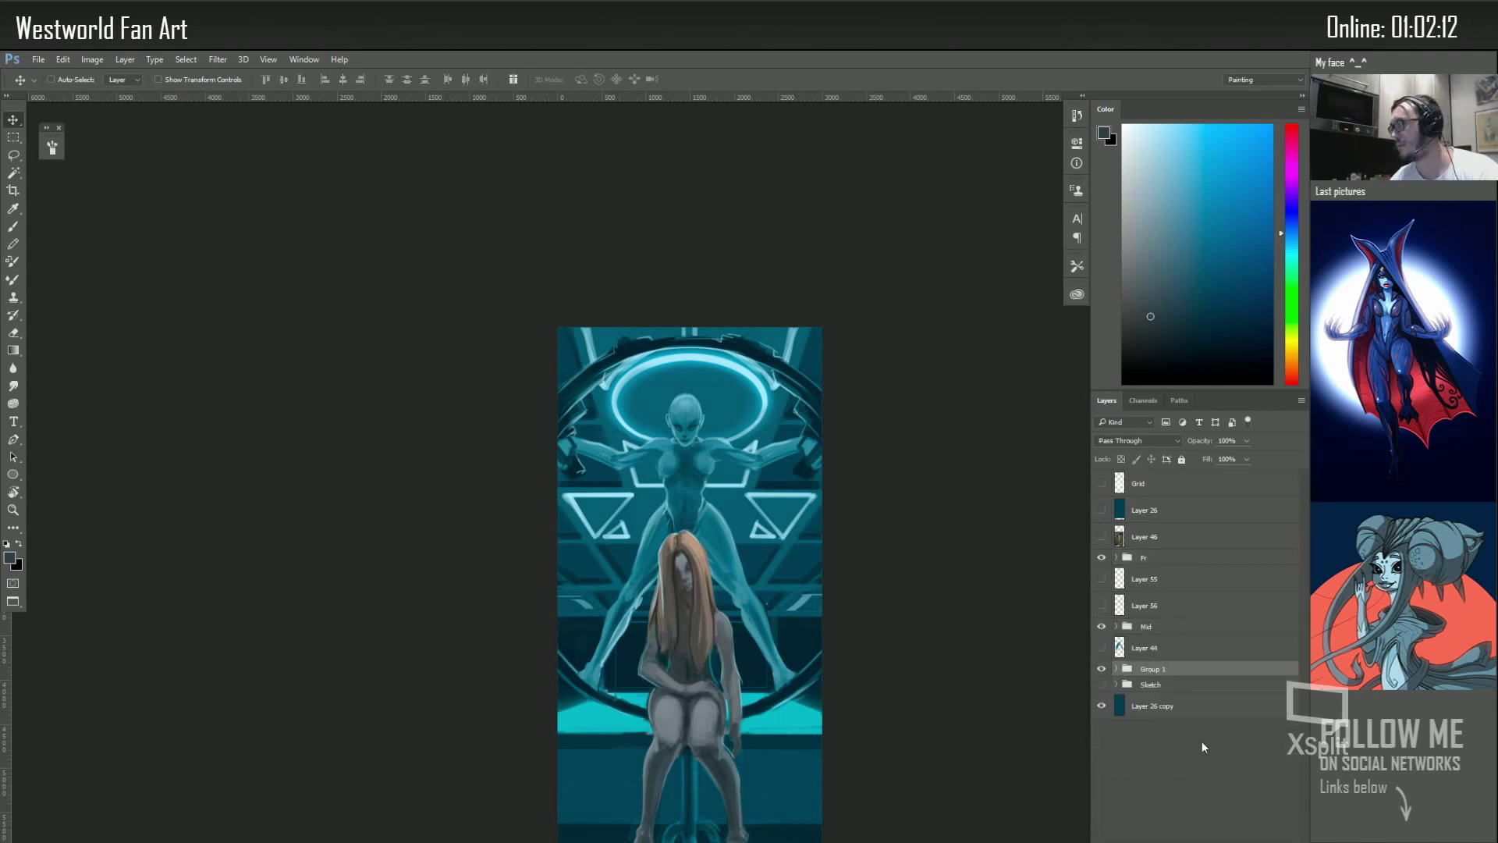
key(ctrl+g)
click(1101, 669)
drag(1144, 605, 1124, 626)
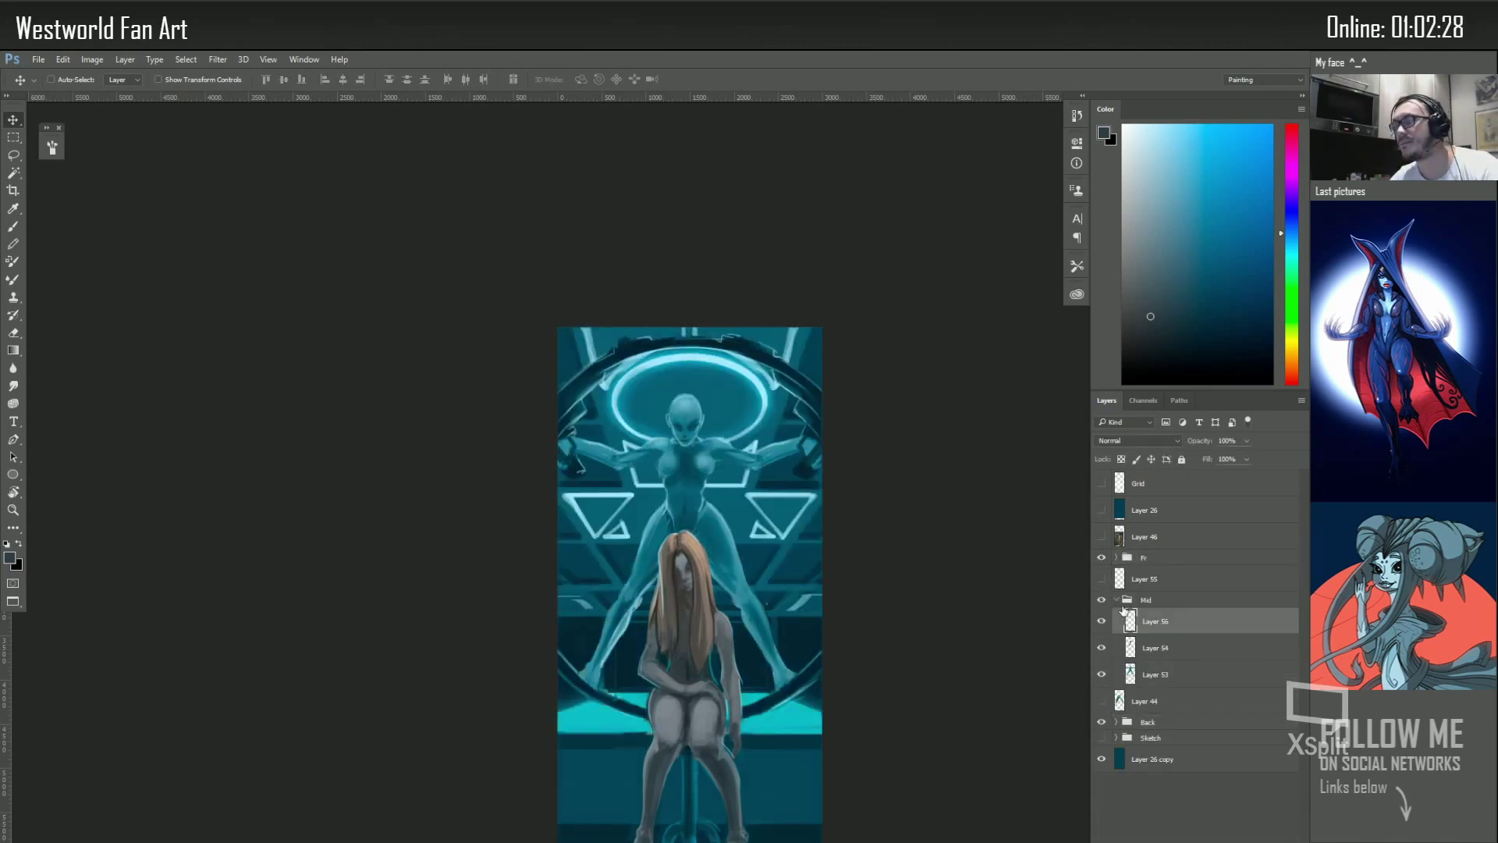
click(1101, 557)
key(ctrl+e)
Touch up the merged Mid figure with light cyan and lighter teal
key(e)
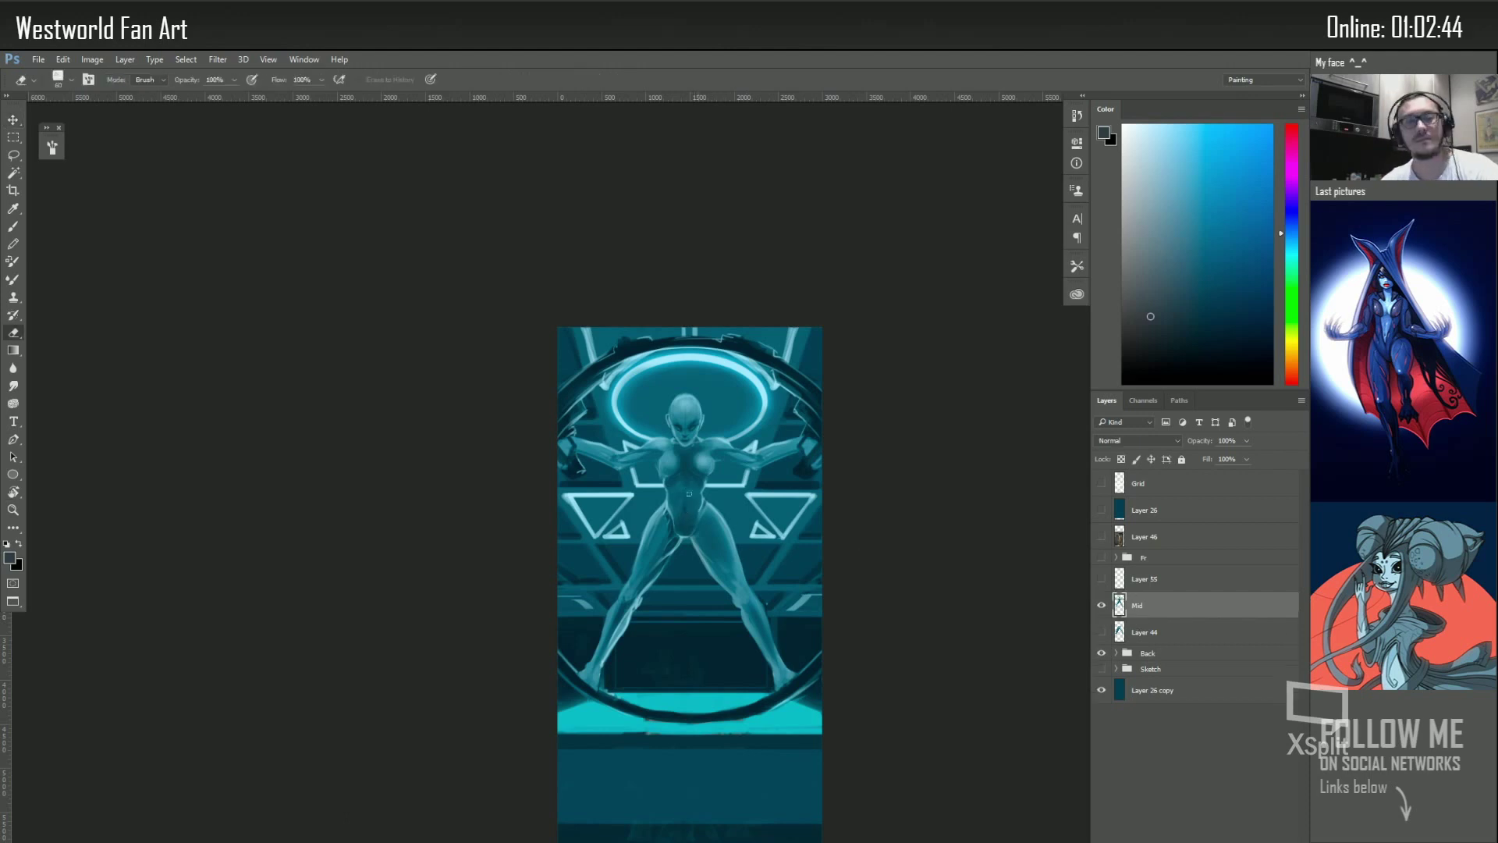
key(b)
alt+click(612, 488)
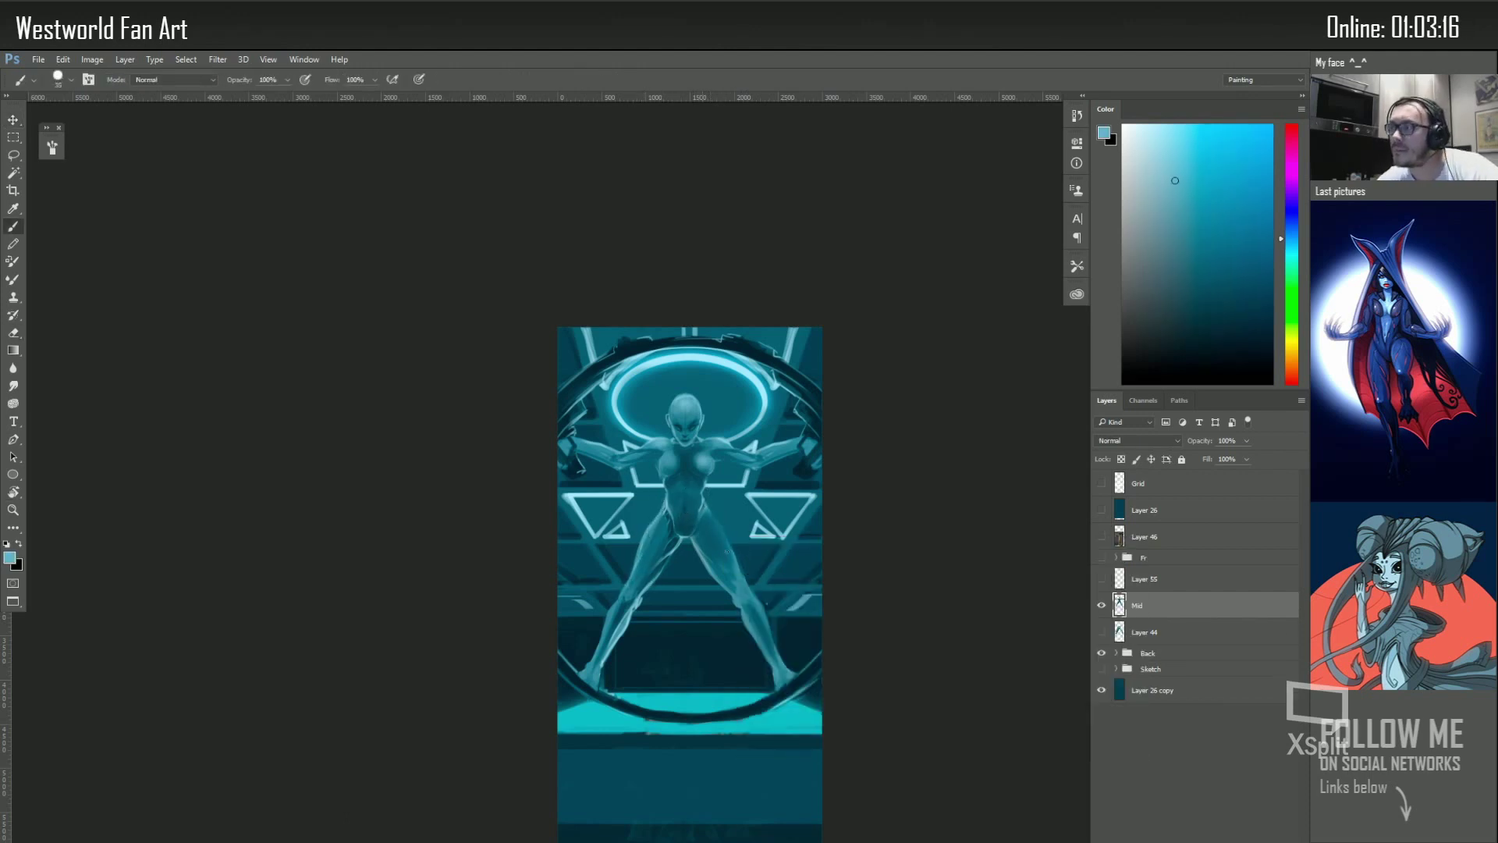
drag(718, 612, 753, 629)
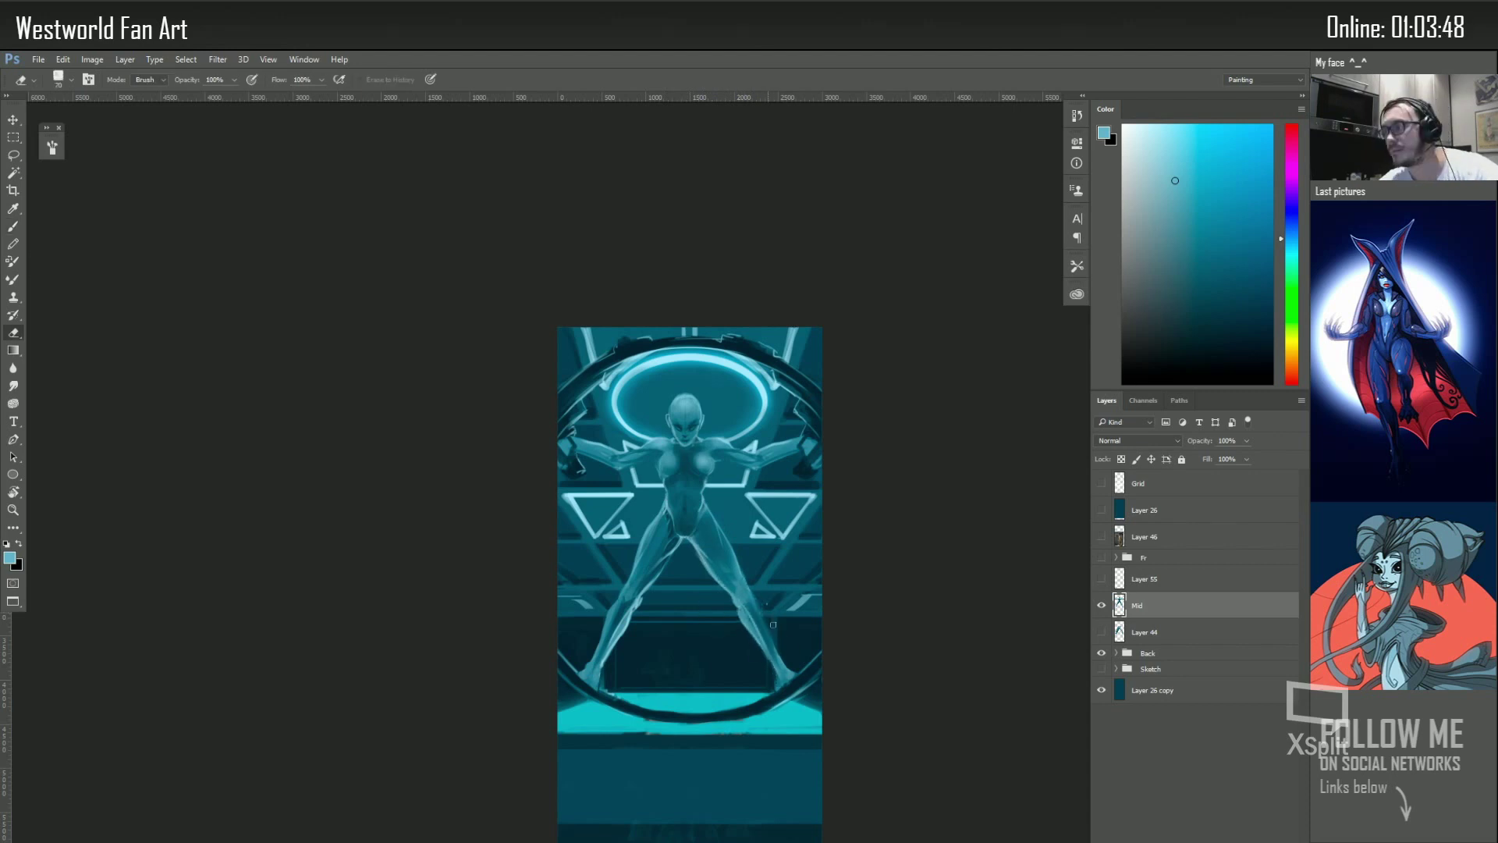
alt+click(761, 615)
alt+click(749, 602)
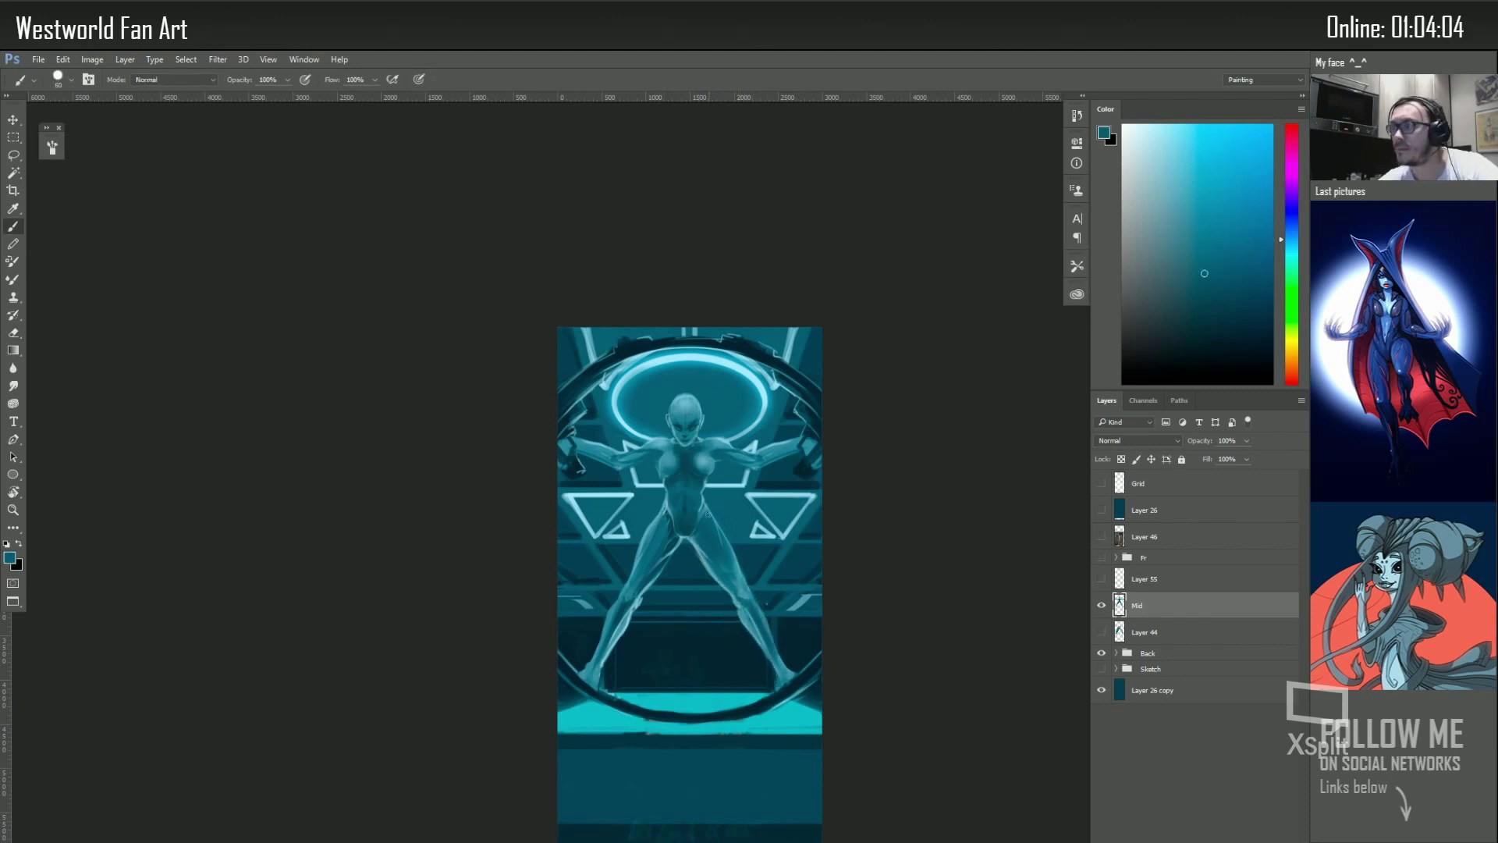
Paint darker teal shades on the figure, then add Layer 58 above Mid
alt+click(654, 532)
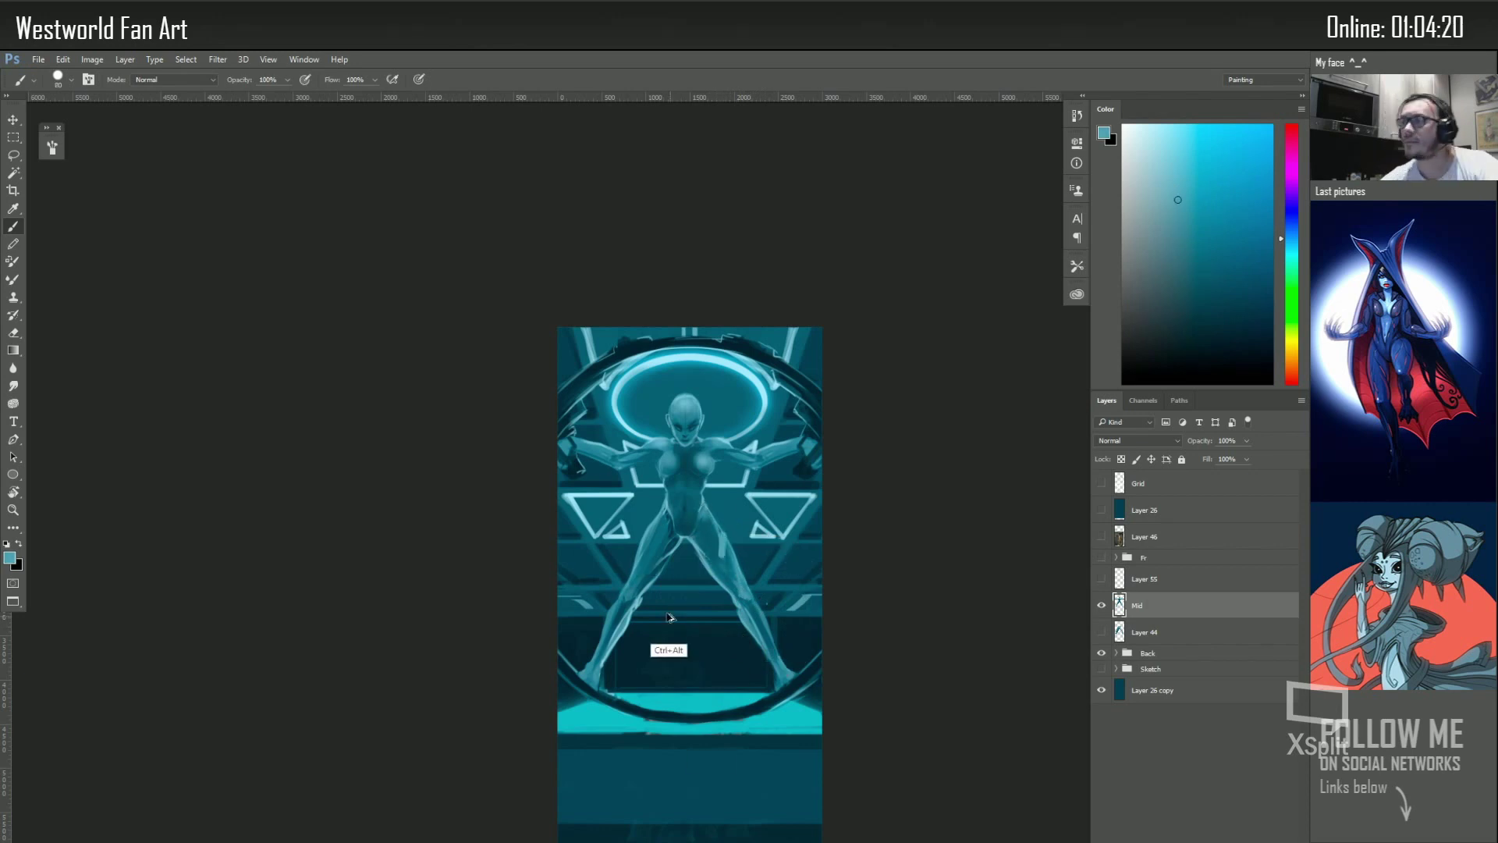
alt+click(621, 607)
alt+click(746, 610)
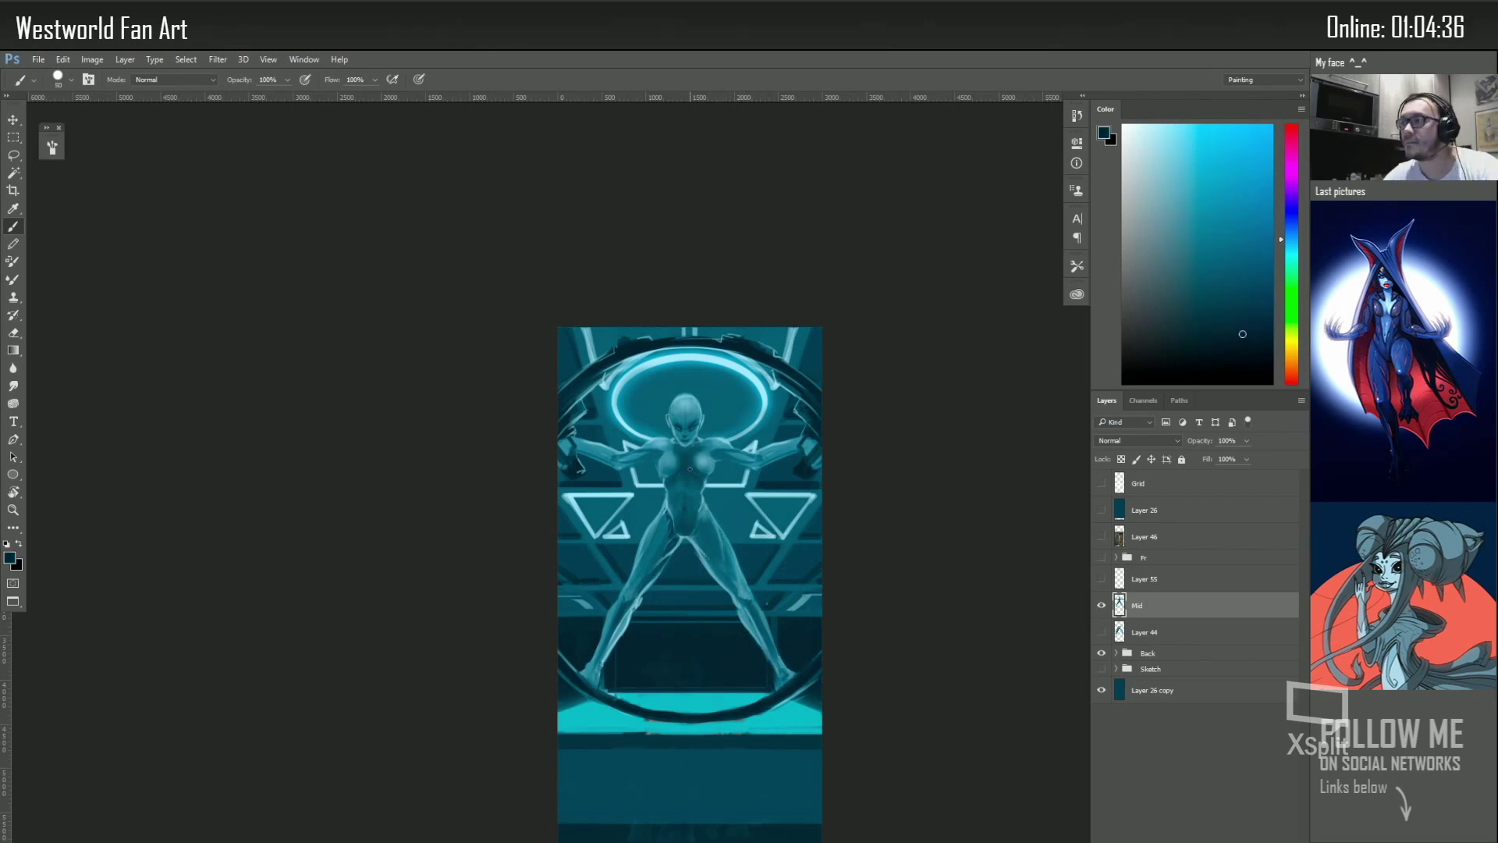
click(1257, 810)
alt+click(690, 426)
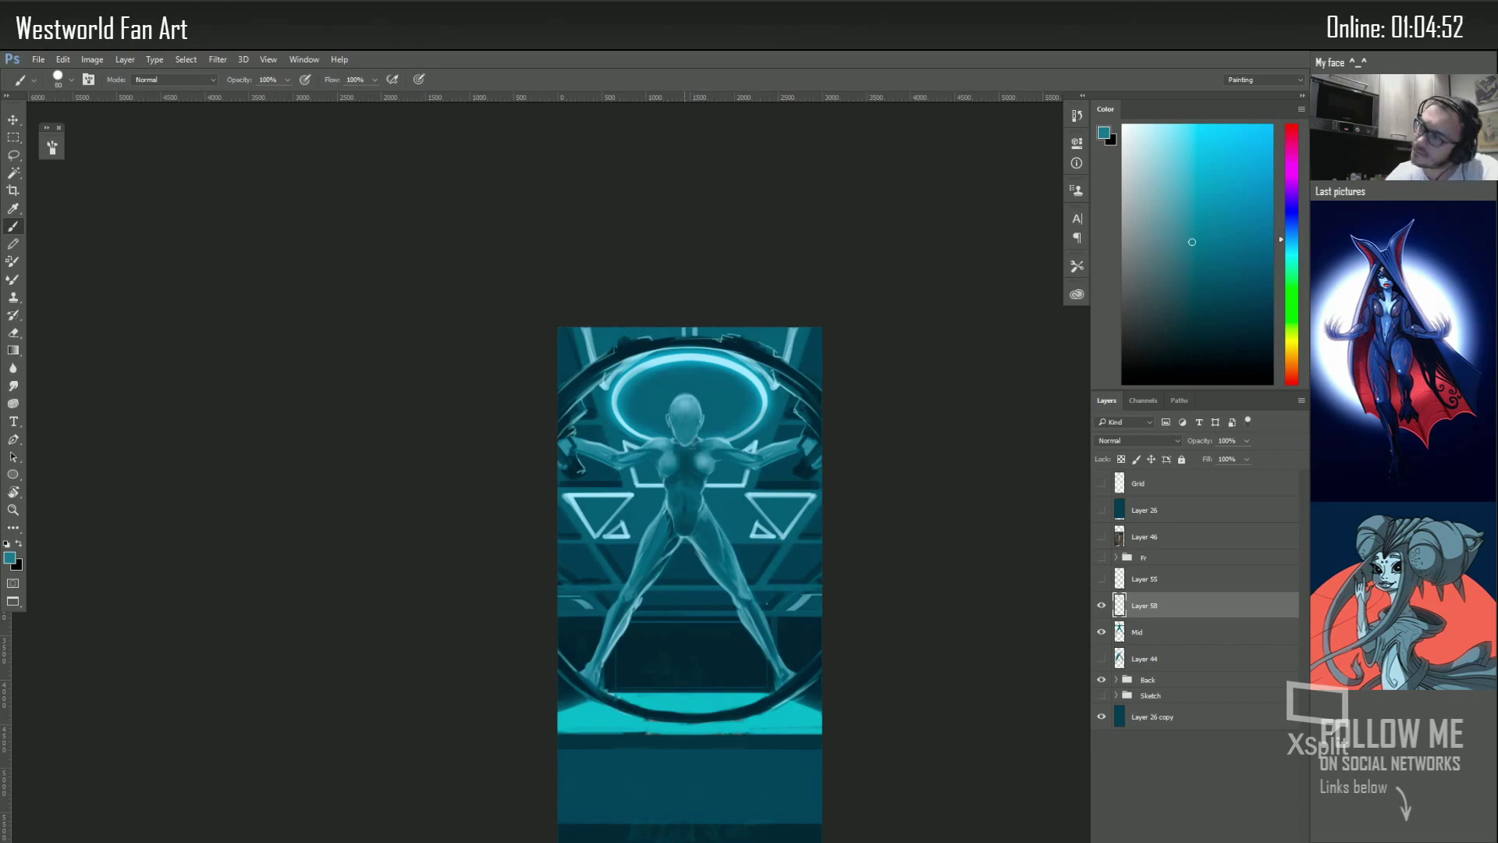
Sample light and dark teals from the figure's head and the cyan halo ring
alt+click(683, 431)
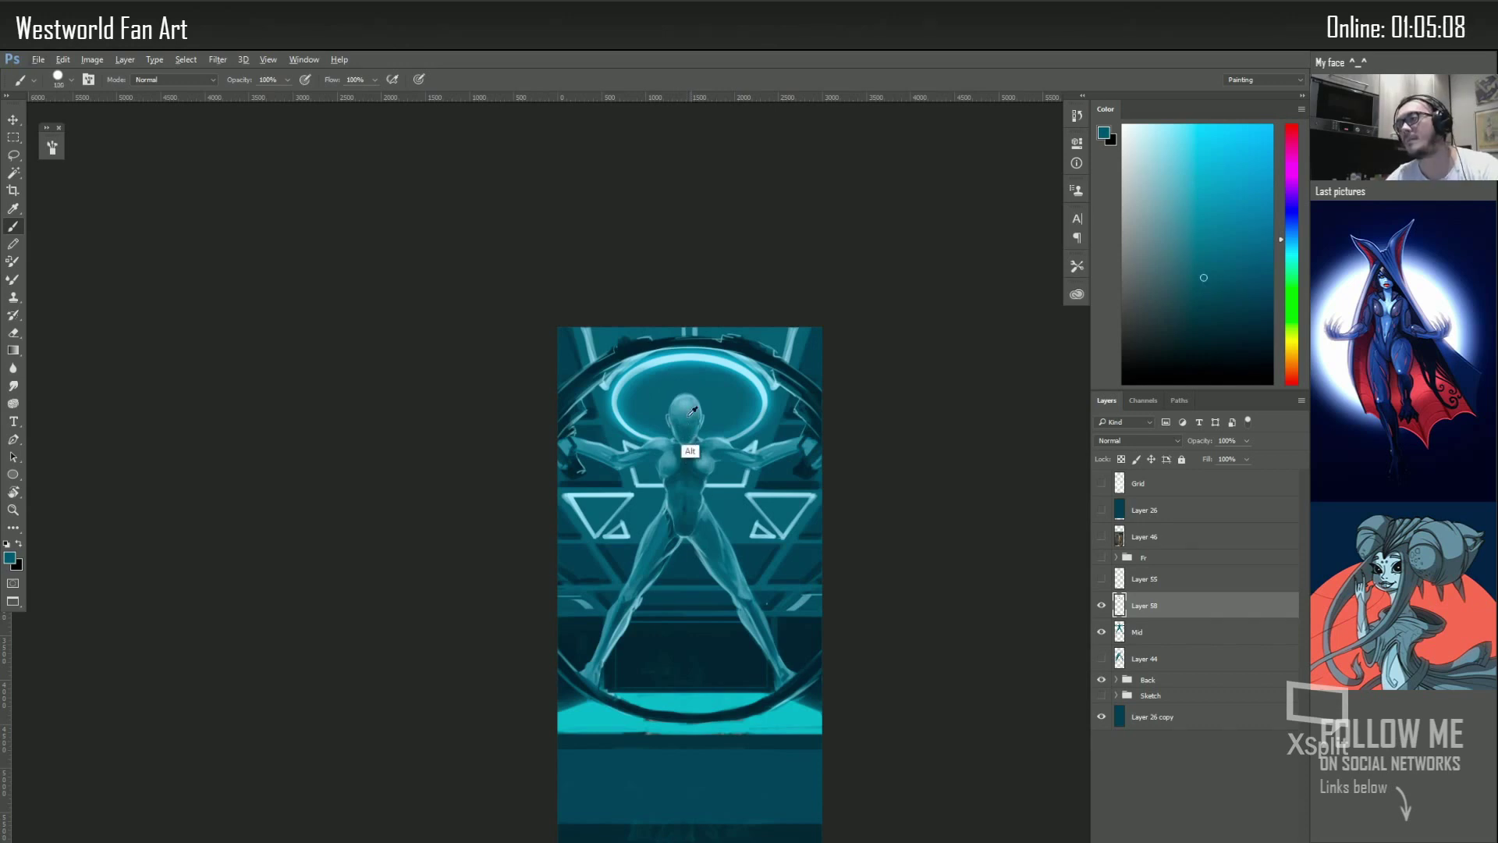
alt+click(688, 414)
alt+click(688, 487)
scroll(691, 515, up, 1)
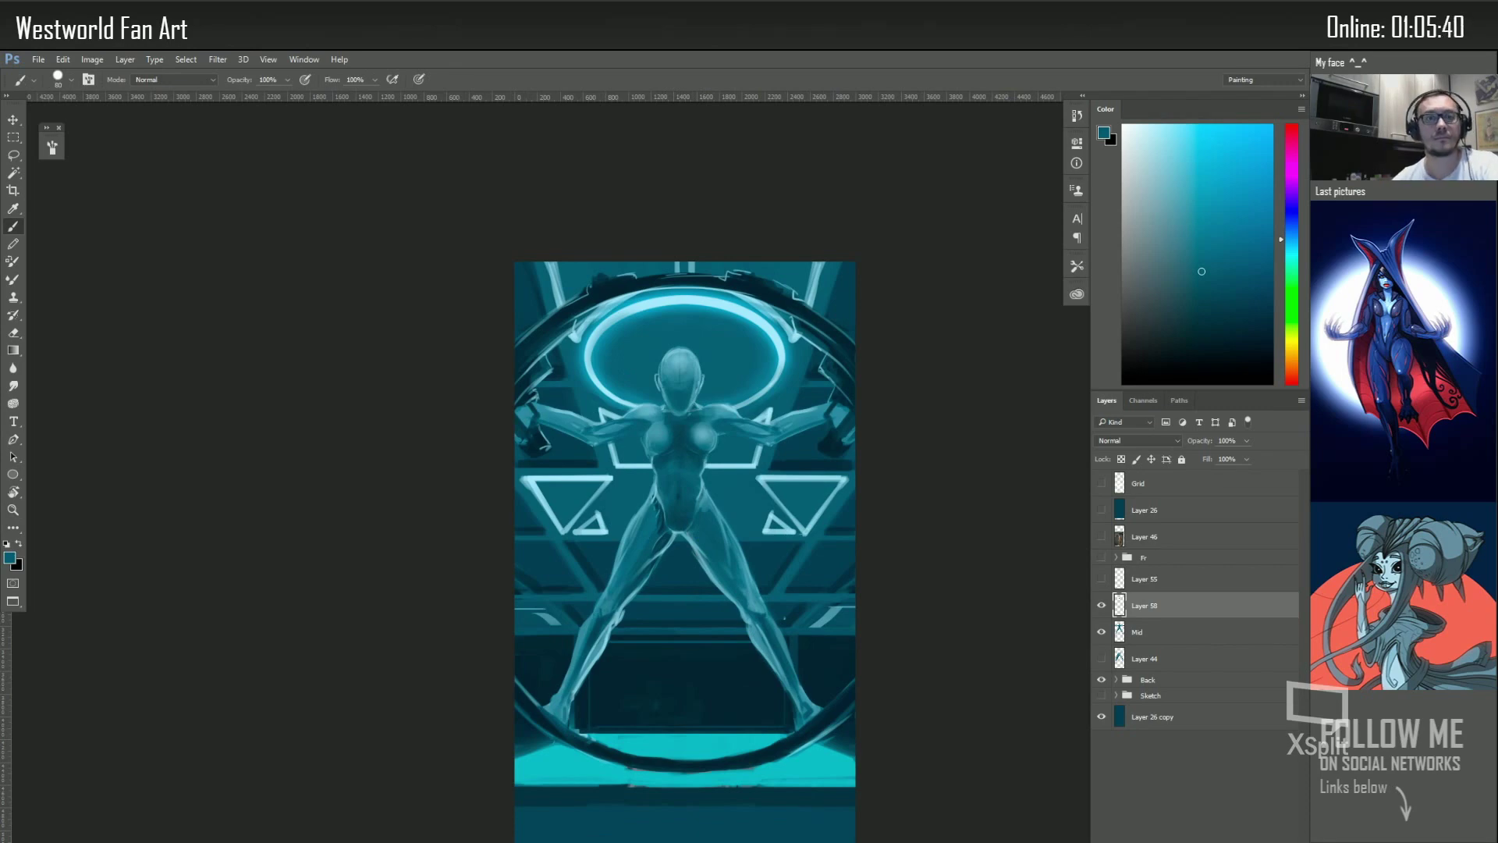
alt+click(690, 558)
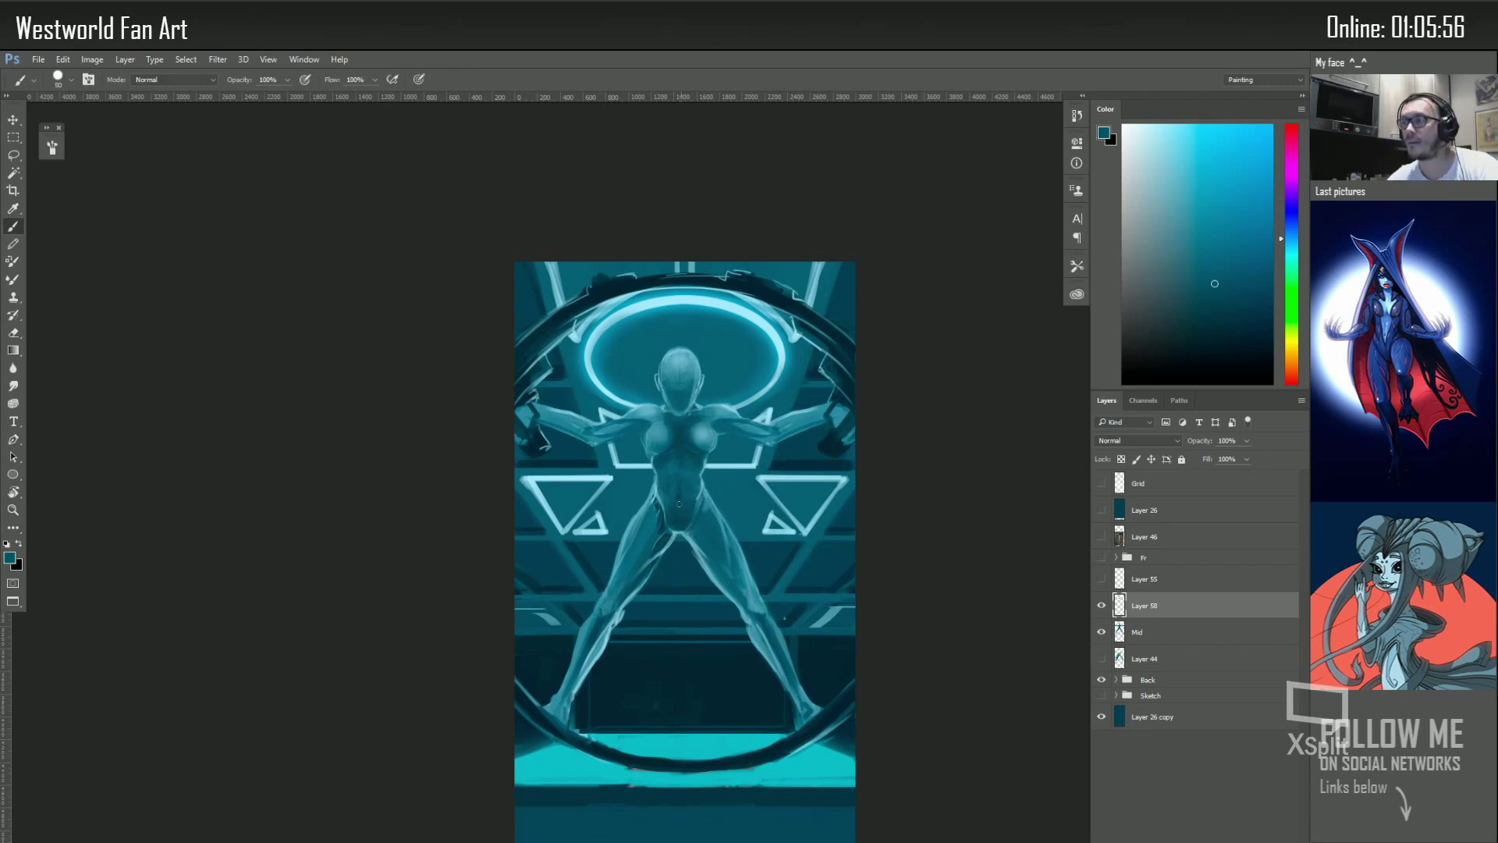
alt+click(678, 498)
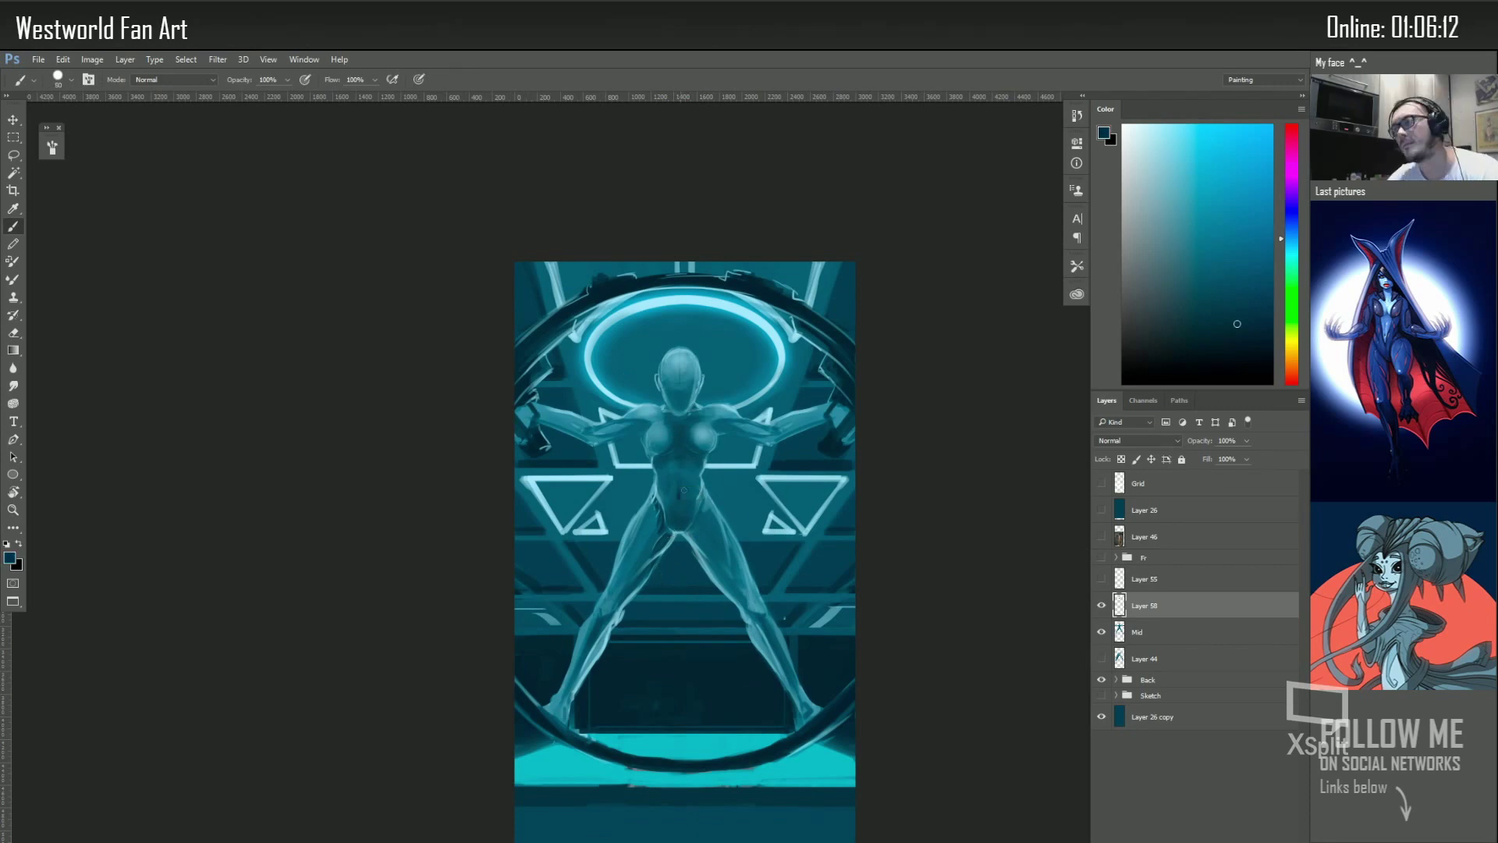
alt+click(678, 361)
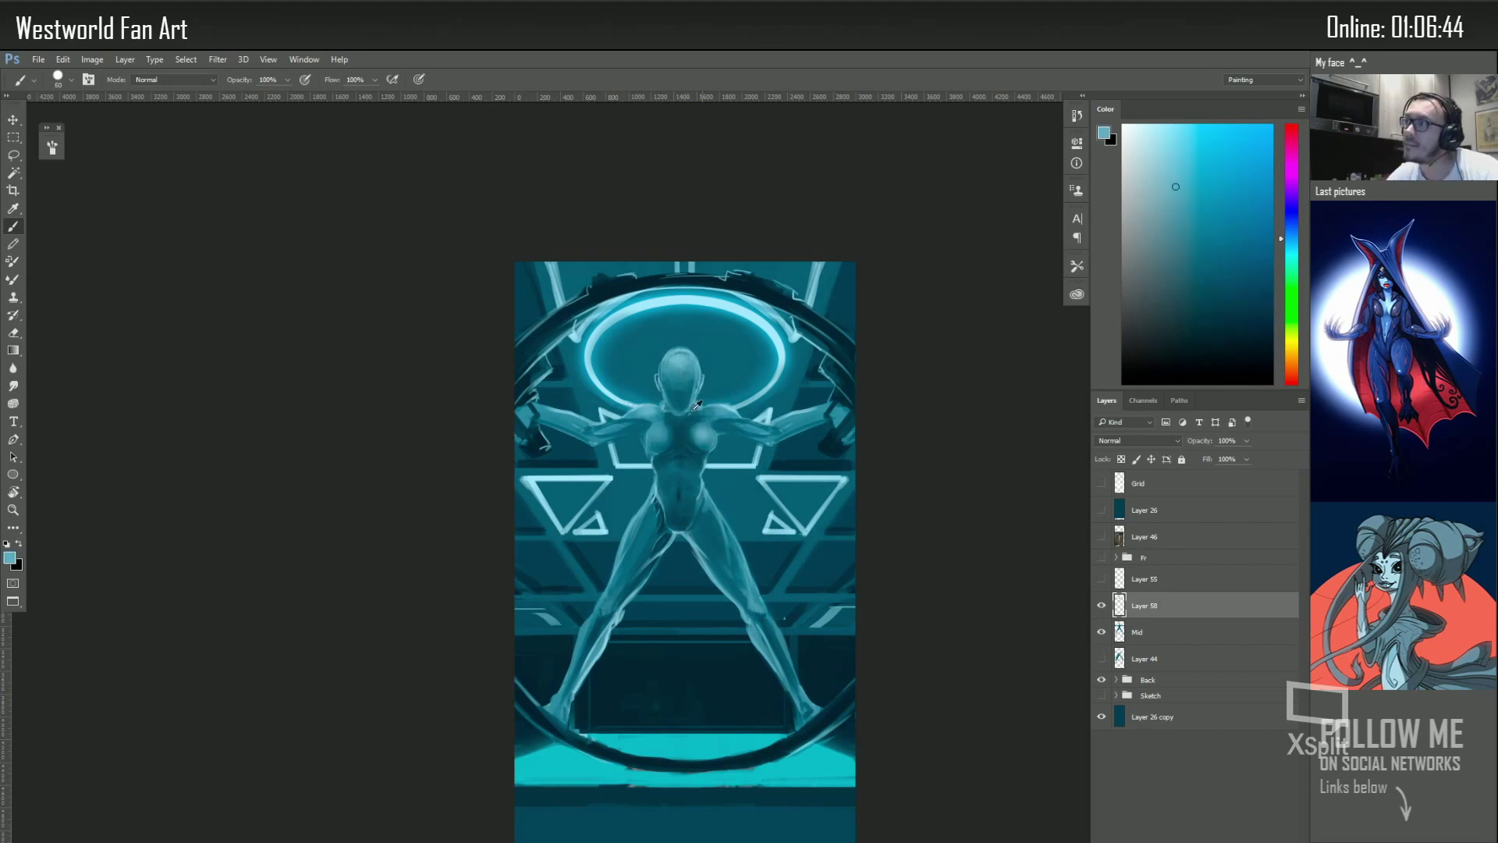
alt+click(734, 405)
alt+click(712, 296)
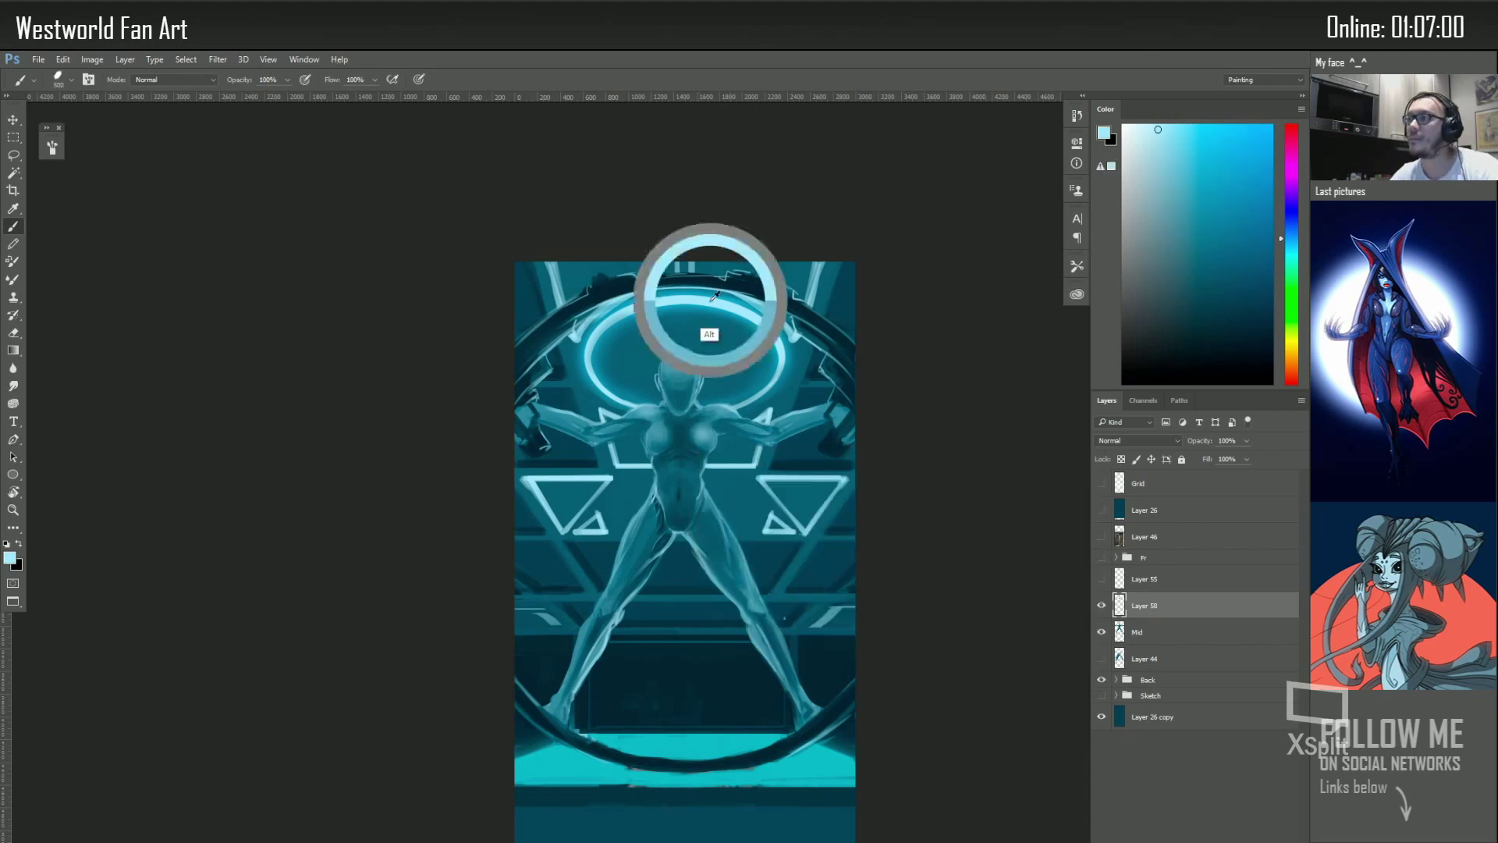
Add Layer 59 and paint the helmet, rotating the view sideways and back upright
key(ctrl+shift+alt+n)
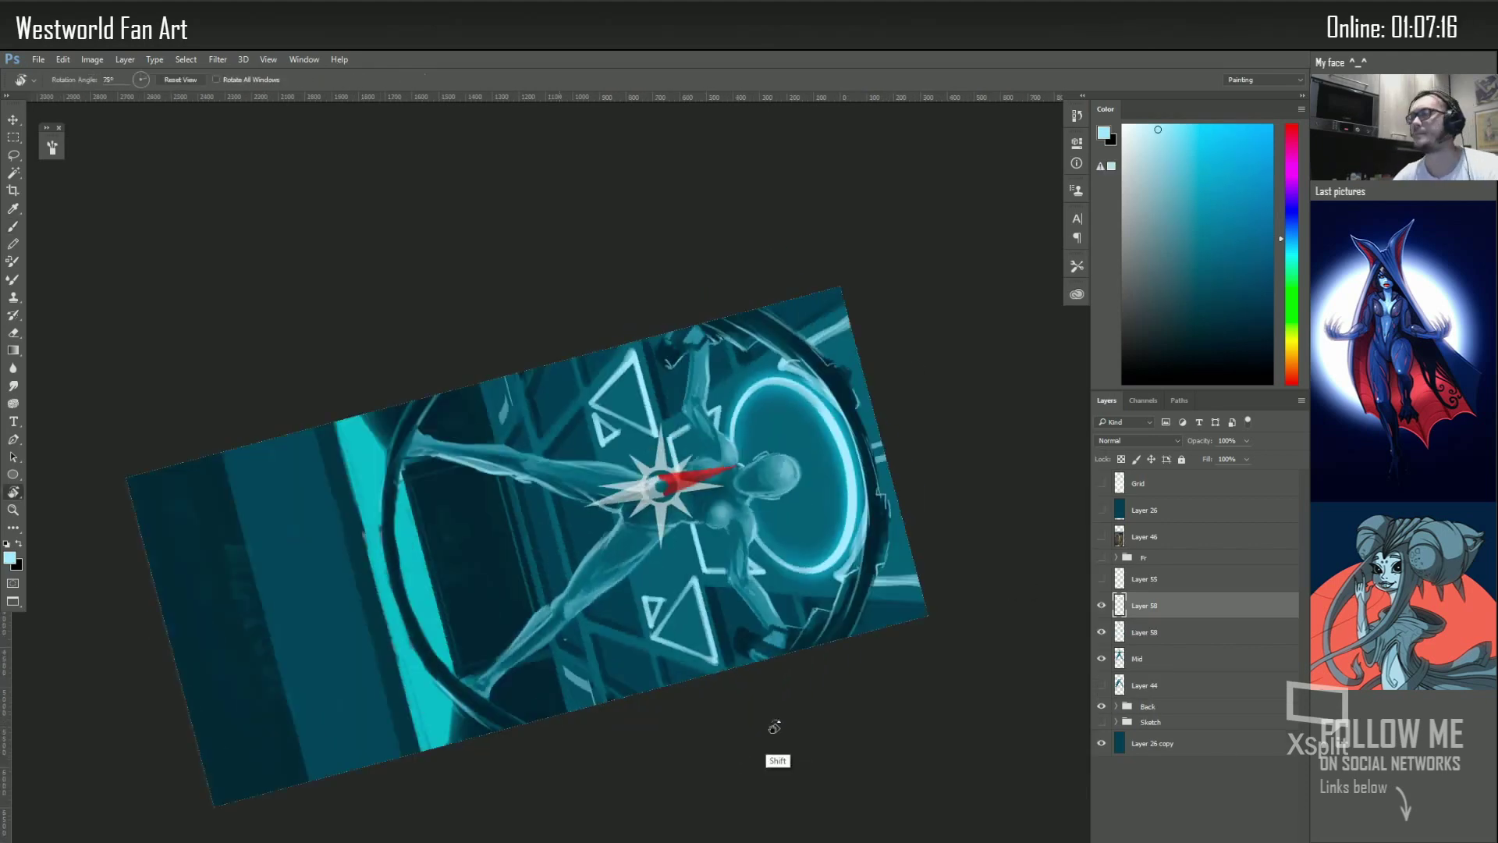
drag(772, 722, 726, 437)
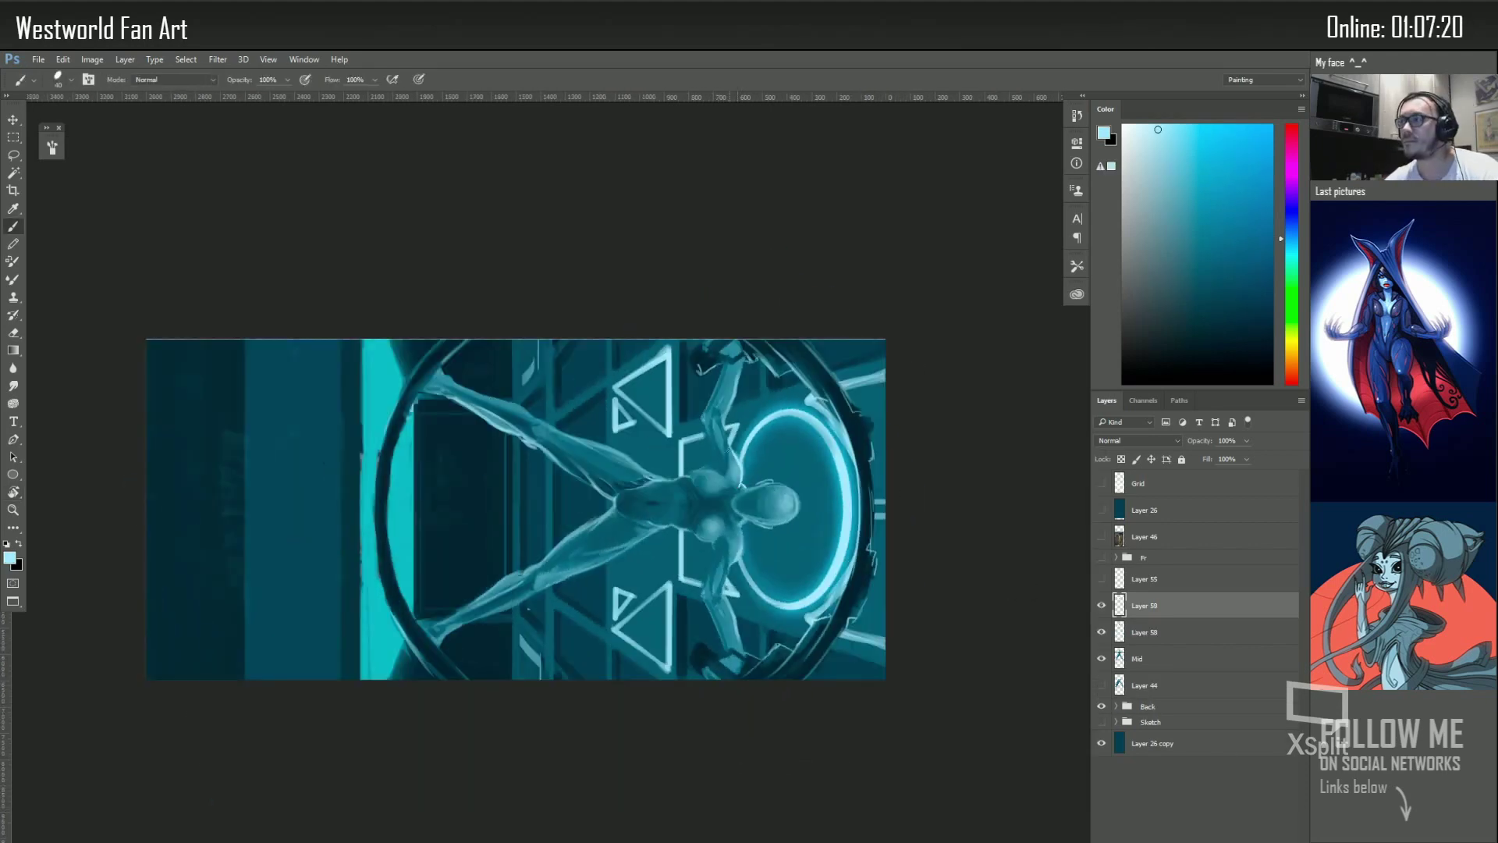
double_click(13, 494)
key(e)
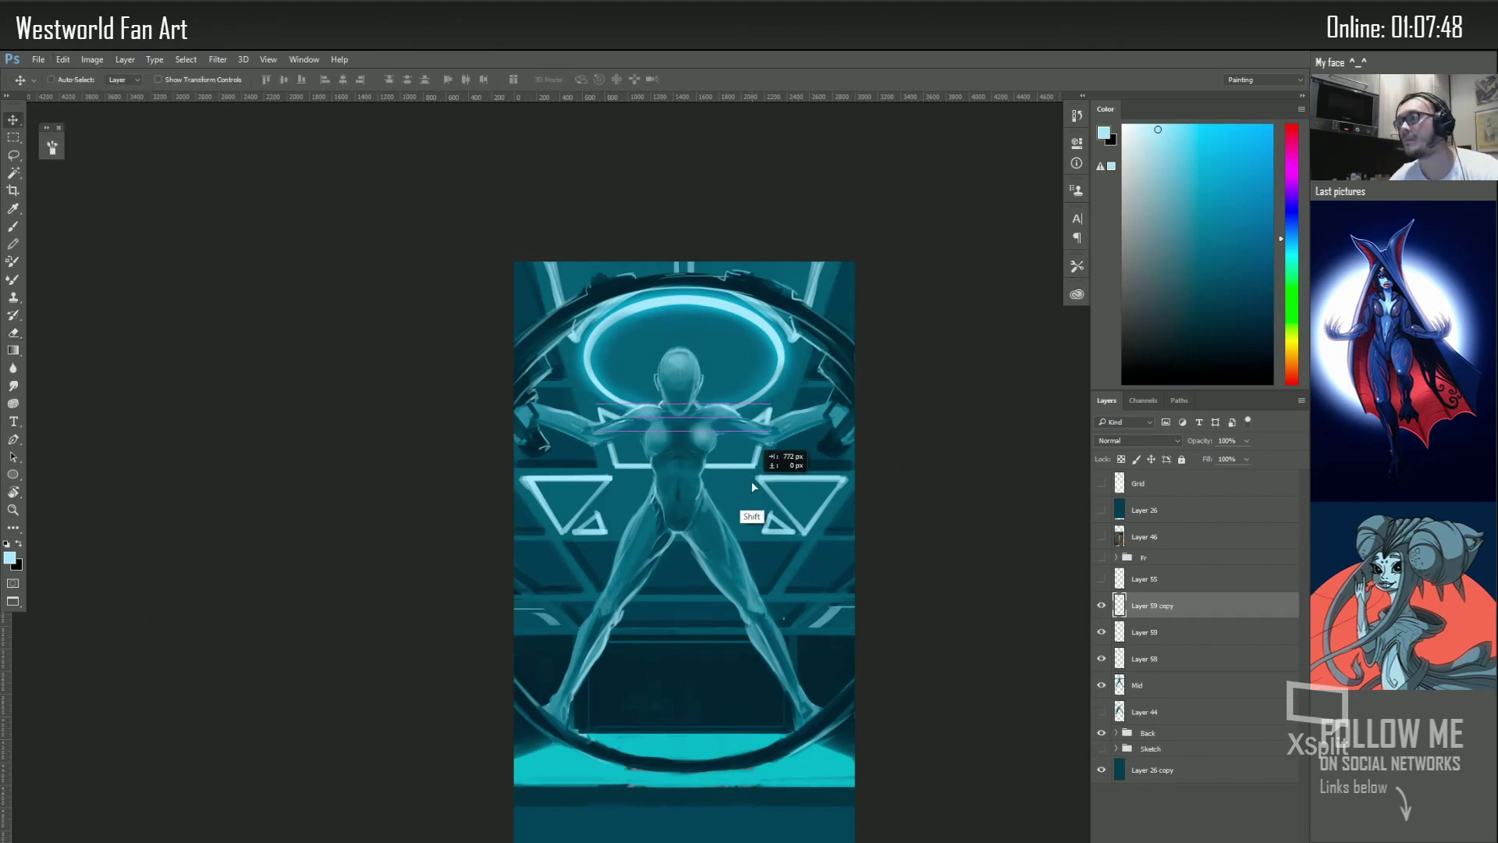
key(b)
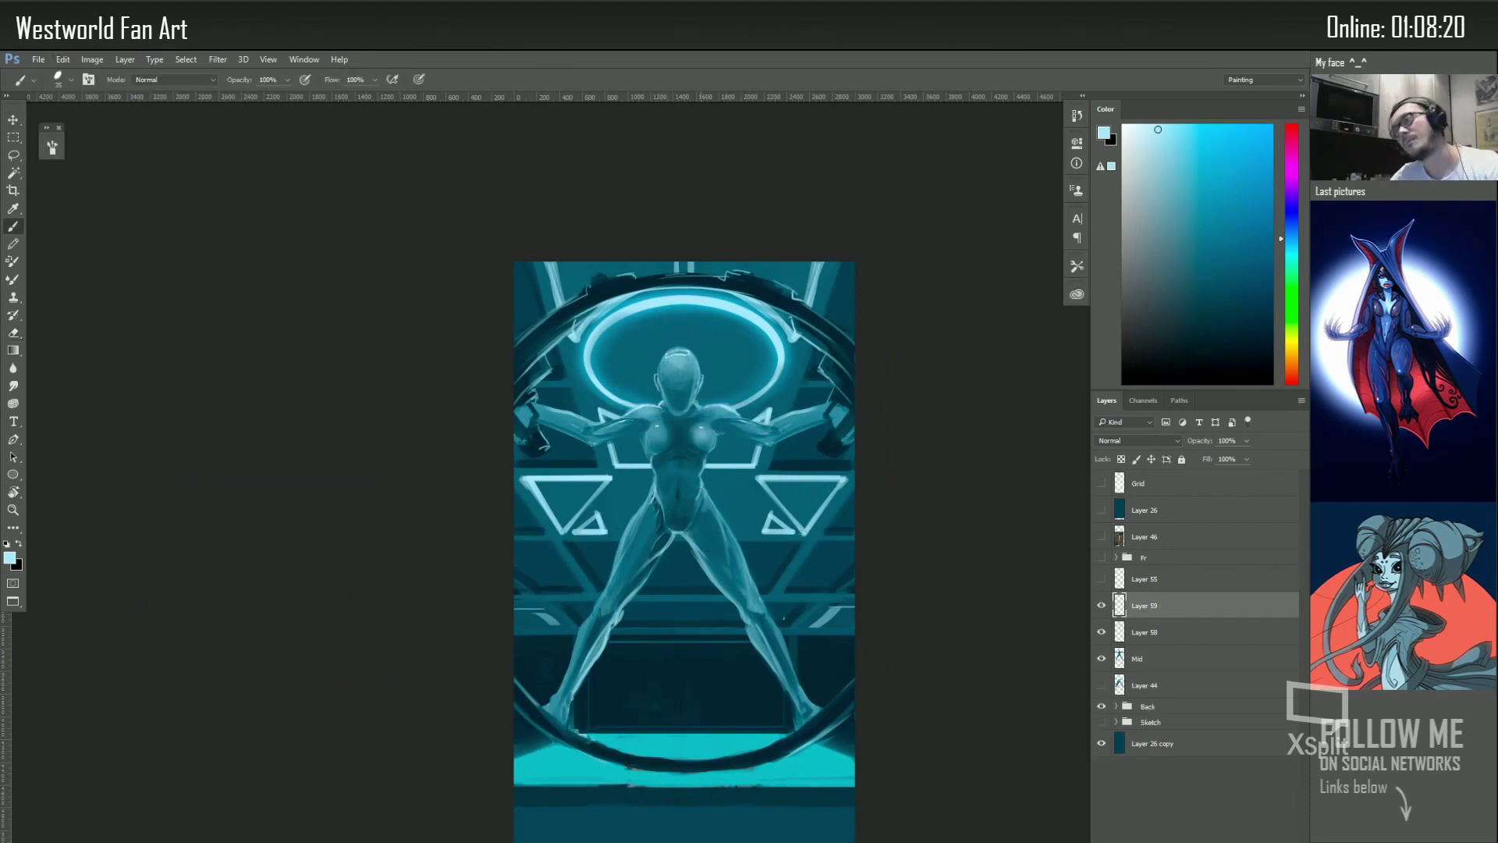
Add Layer 60 and paint and erase parts of the helmet in darker teal
key(ctrl+shift+alt+n)
alt+click(663, 359)
right_click(659, 355)
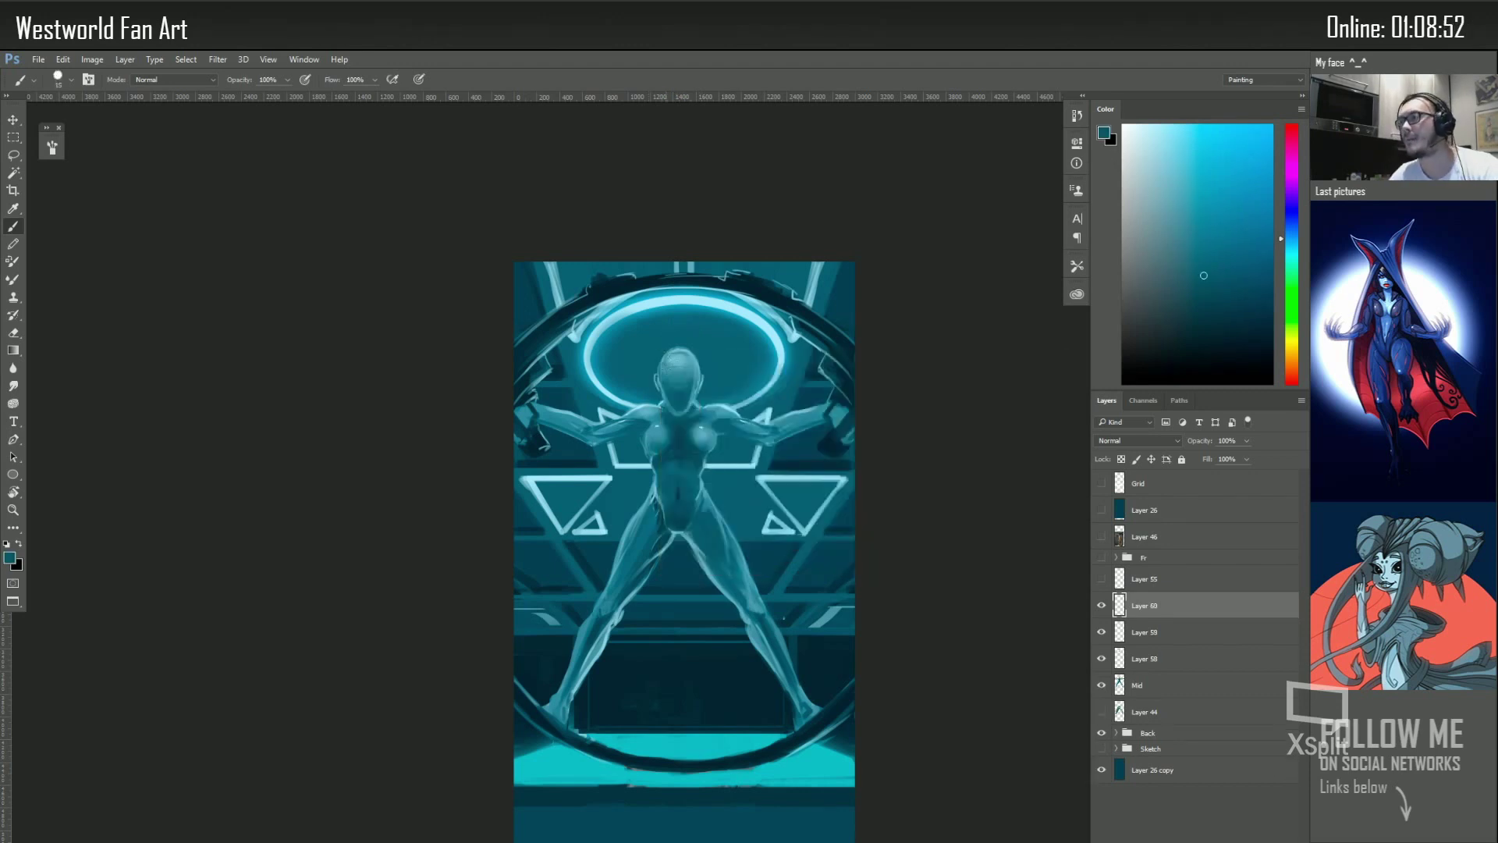
alt+click(695, 492)
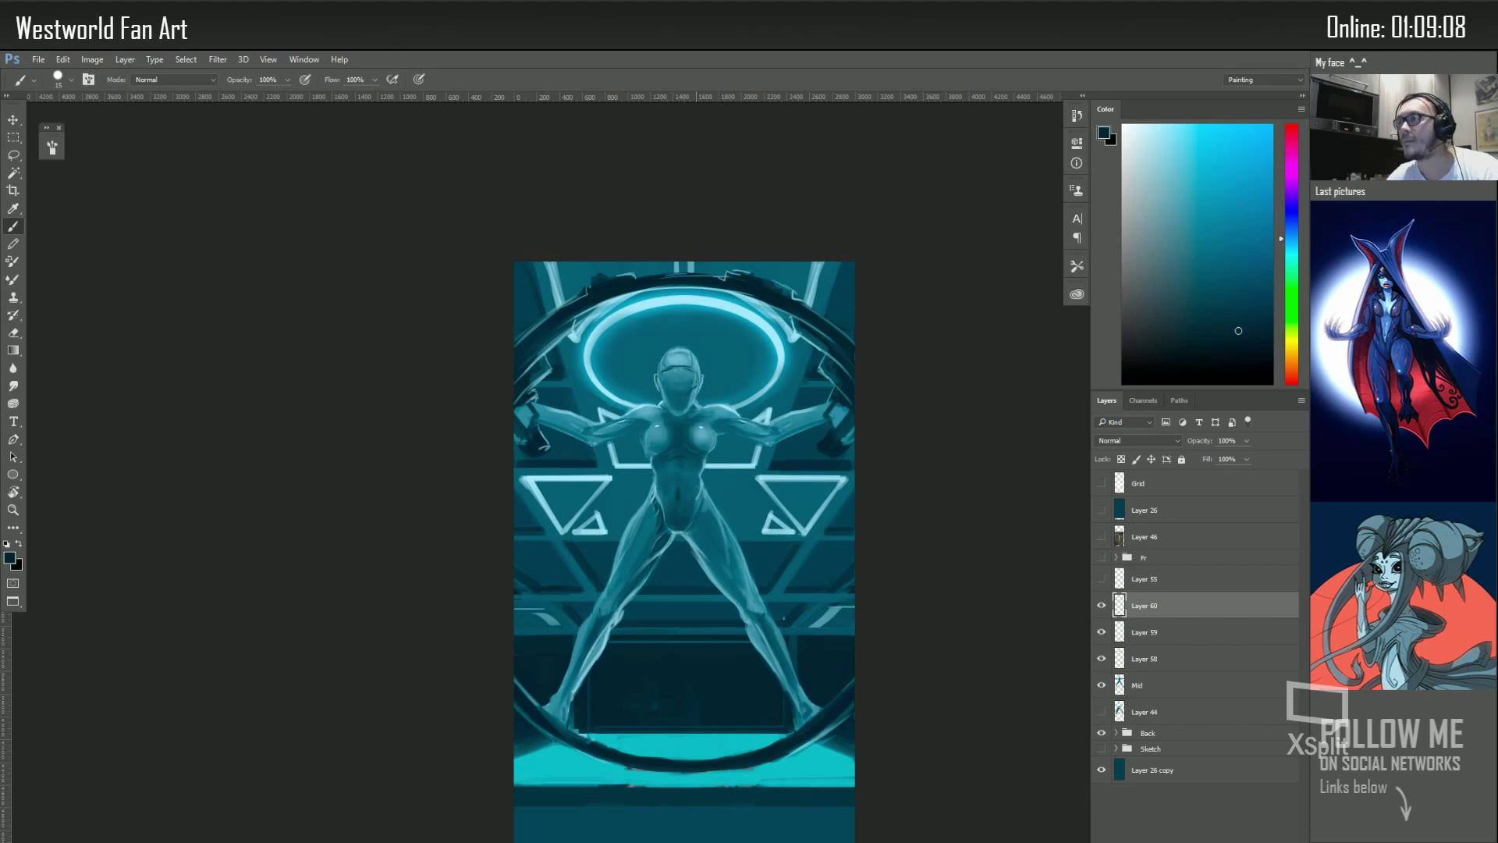
key(e)
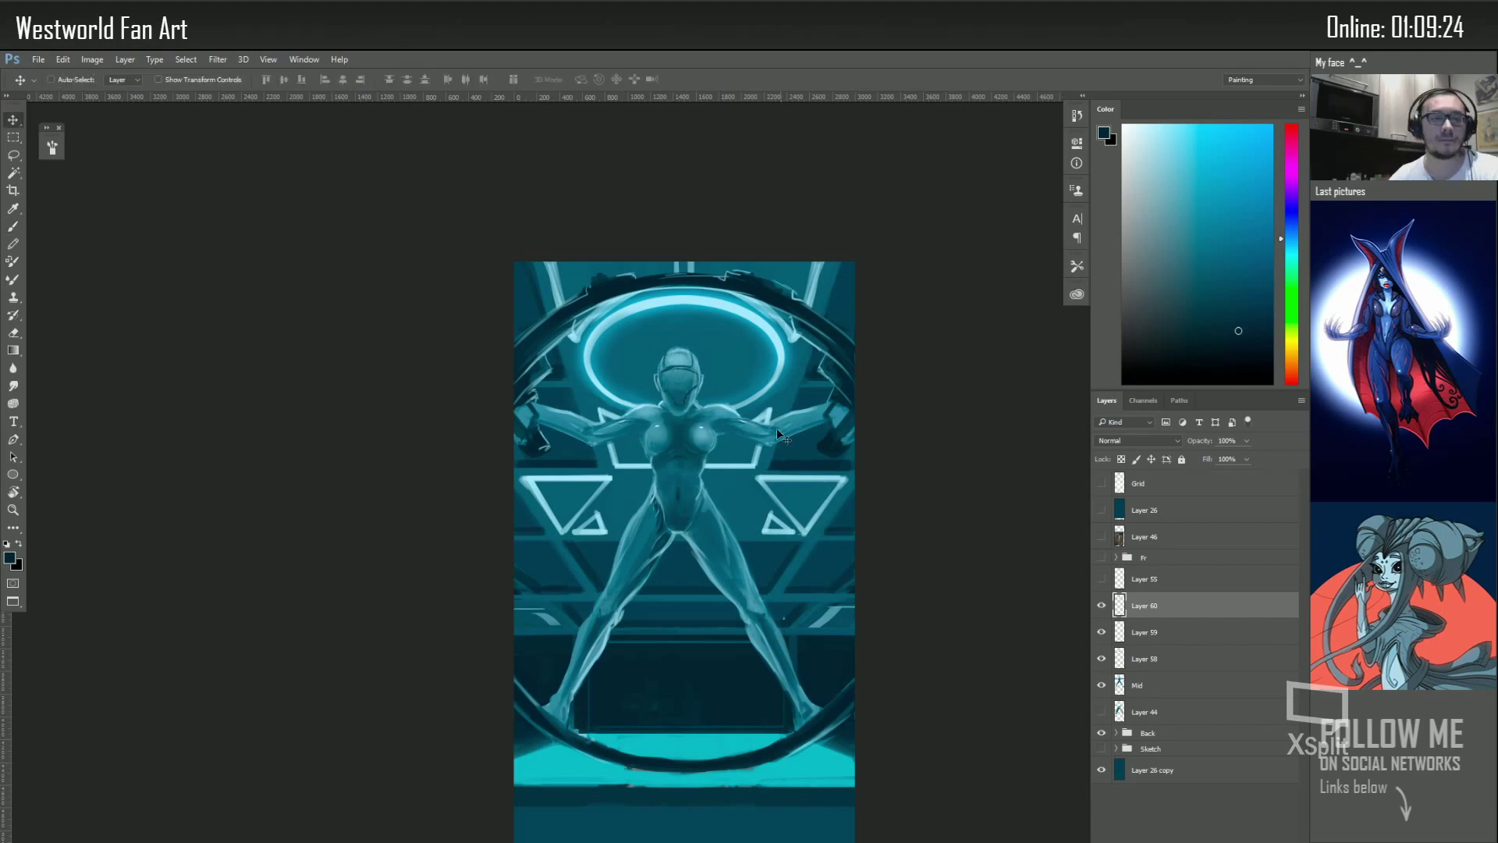
scroll(685, 367, up, 3)
Rotate the view sideways and back, then pick dark and saturated teals for the visor
key(r)
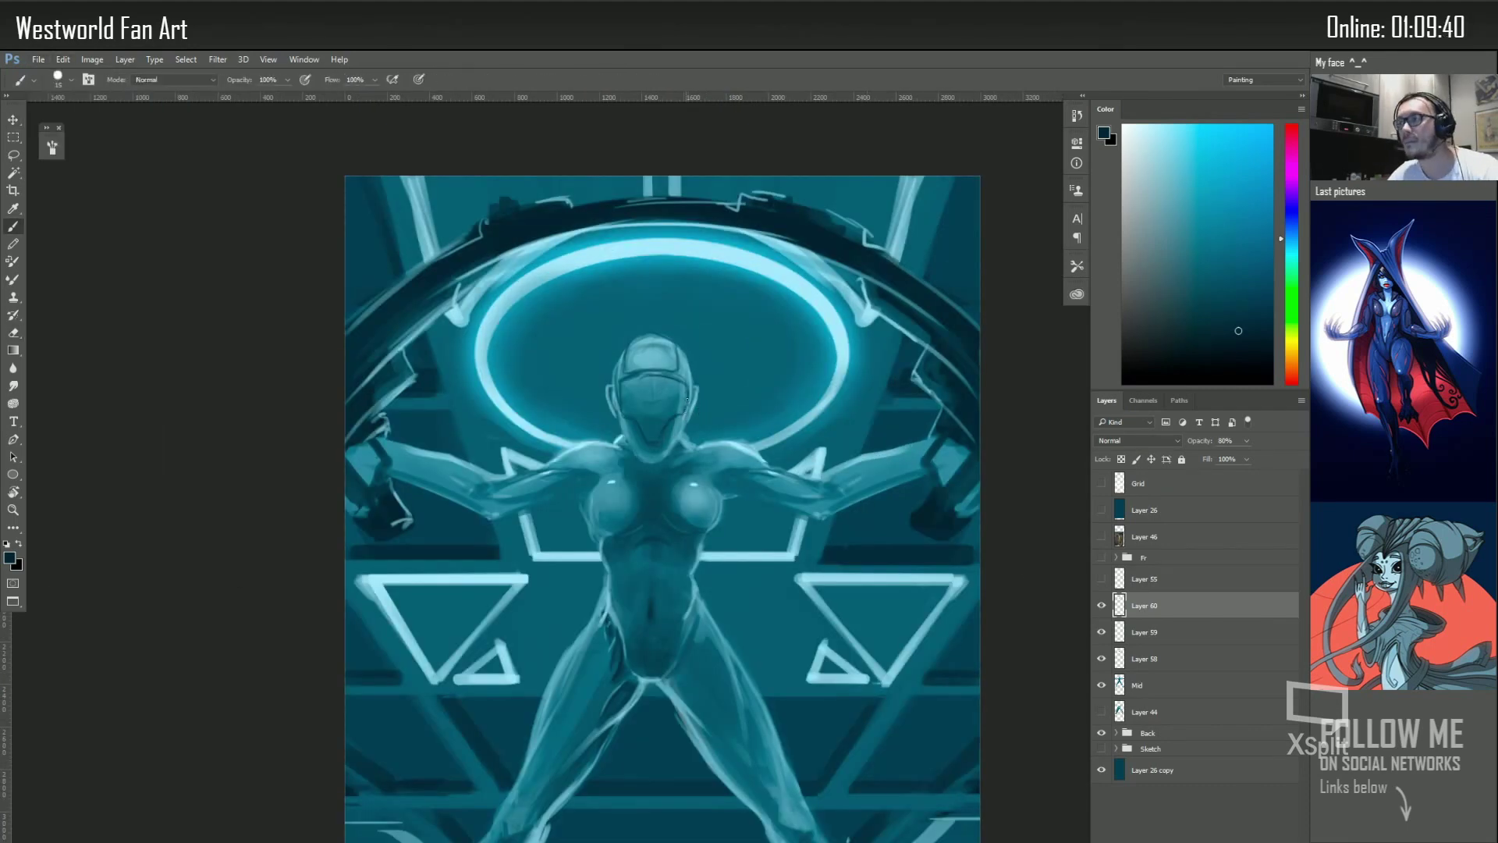
mouse_move(685, 413)
mouse_down()
mouse_move(497, 453)
mouse_move(515, 406)
mouse_up()
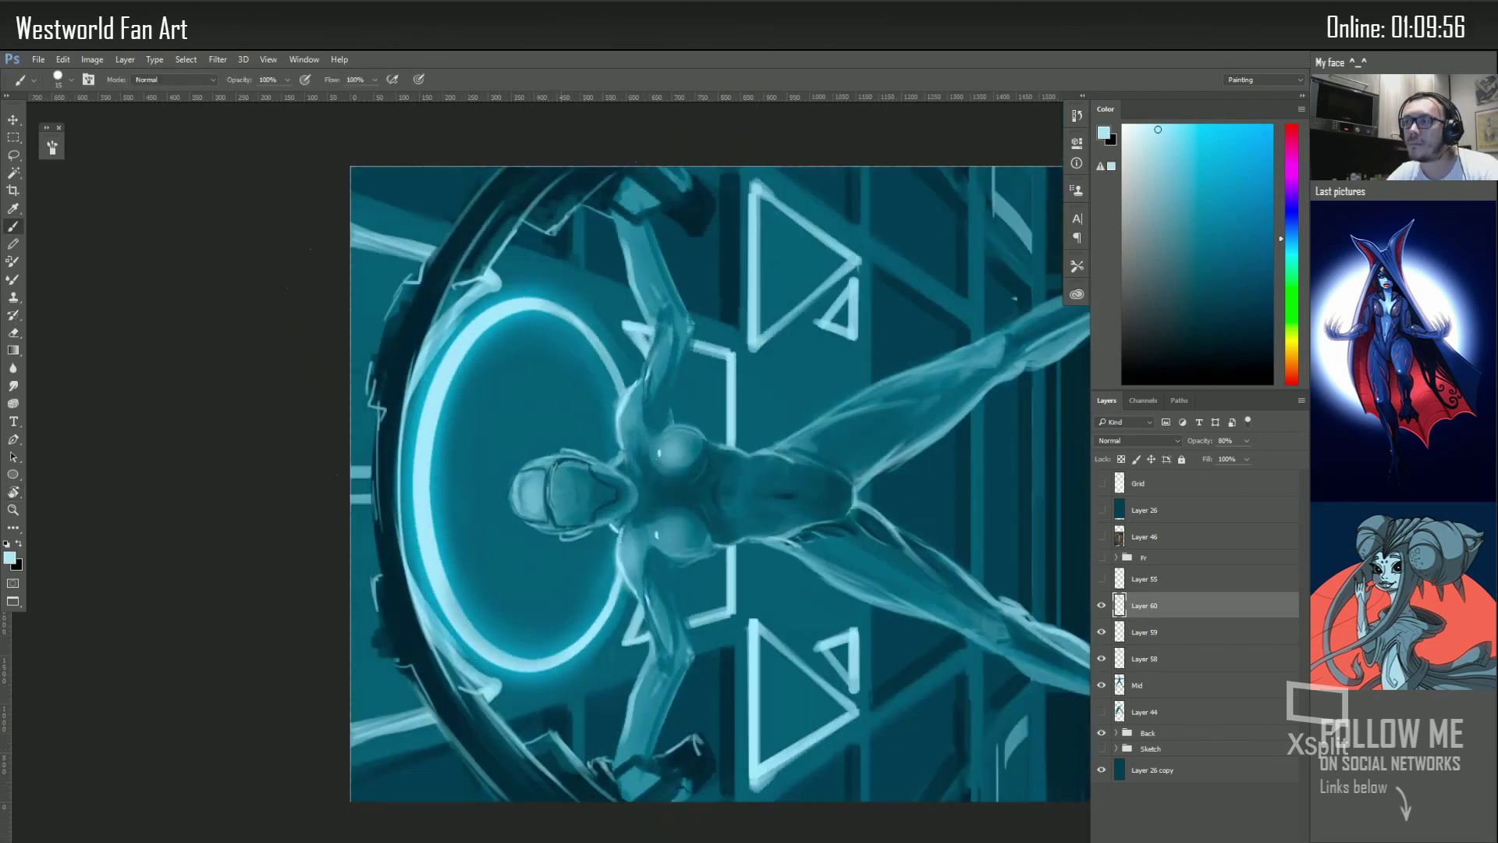
key(Escape)
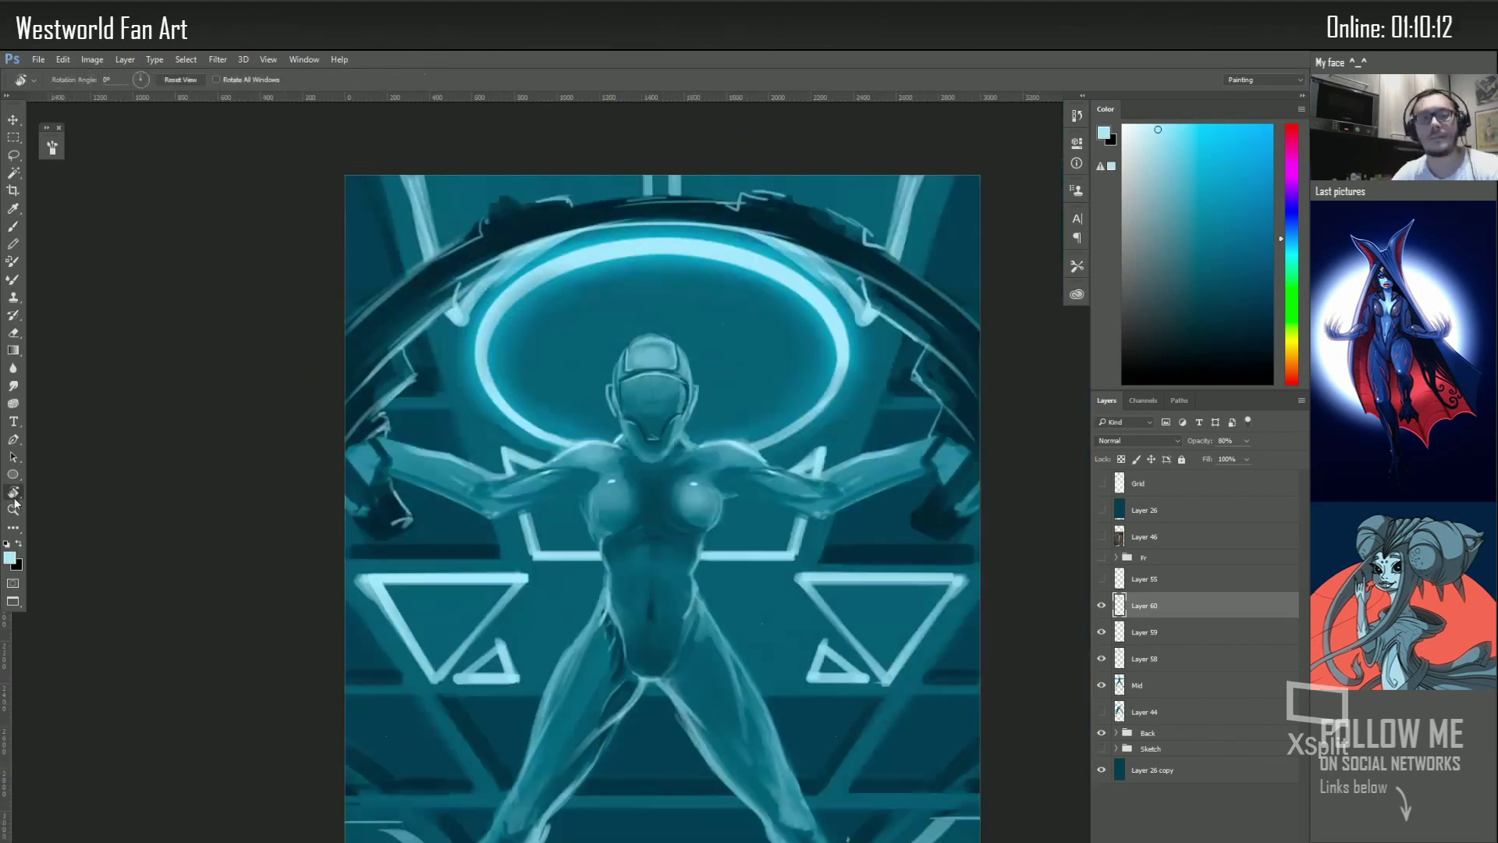
key(d)
key(x)
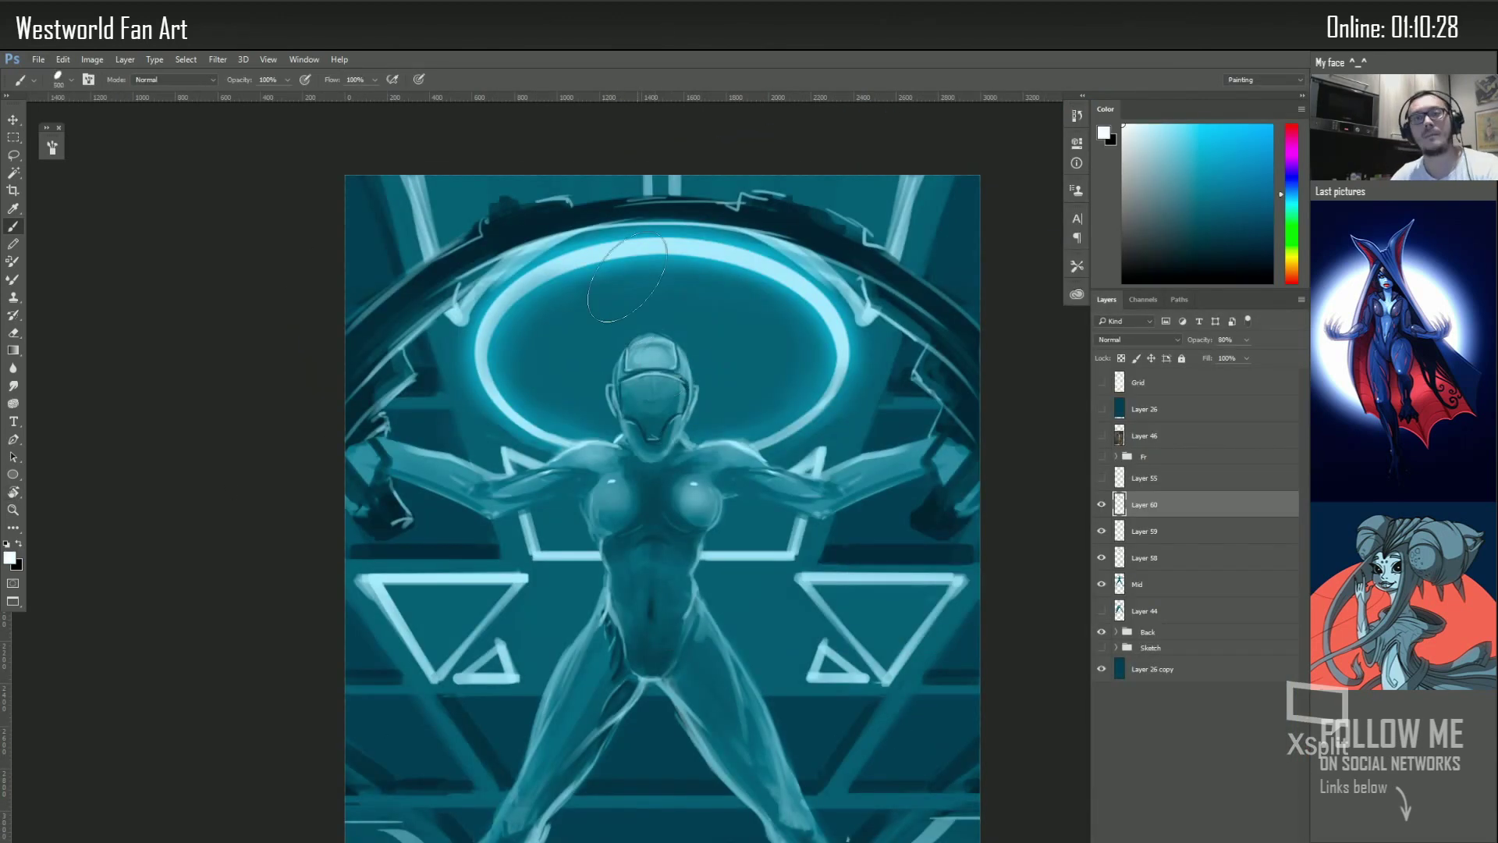
alt+click(655, 519)
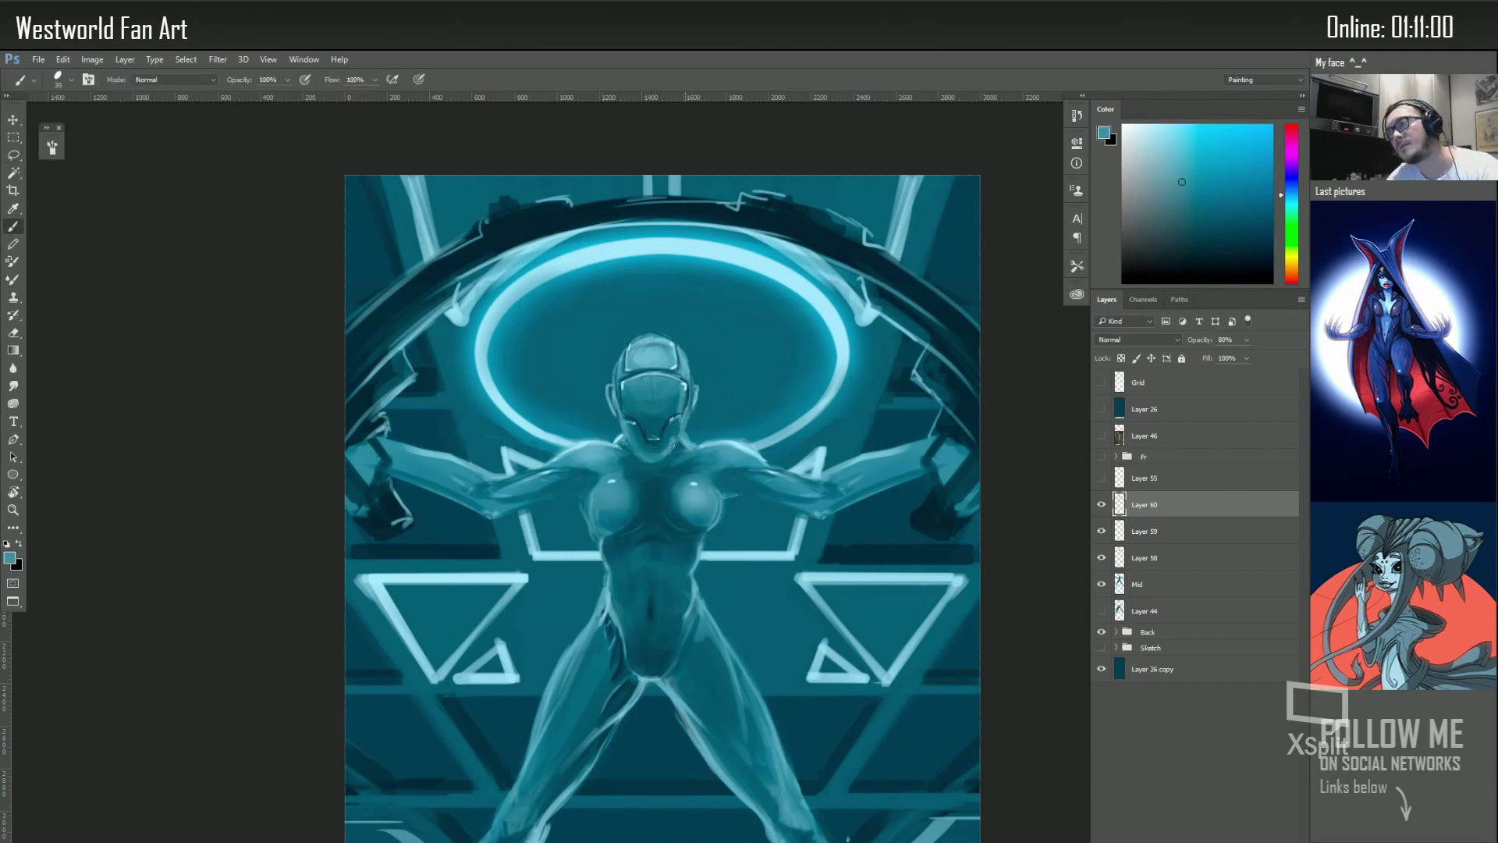
alt+click(702, 340)
alt+click(668, 459)
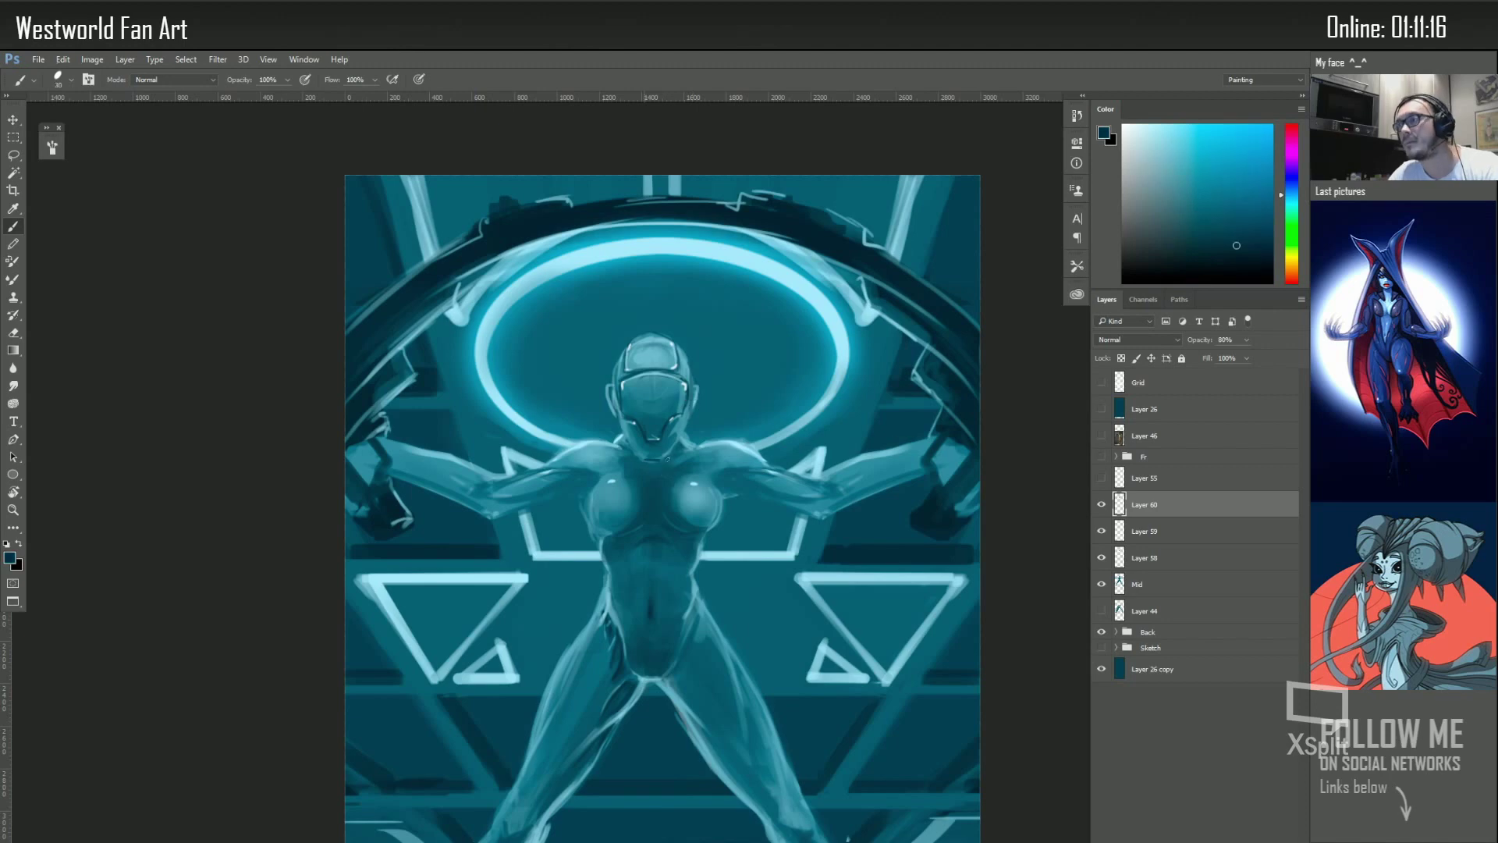
Add Layer 61 and darken the helmet visor opening with dark teal strokes
key(ctrl+shift+alt+n)
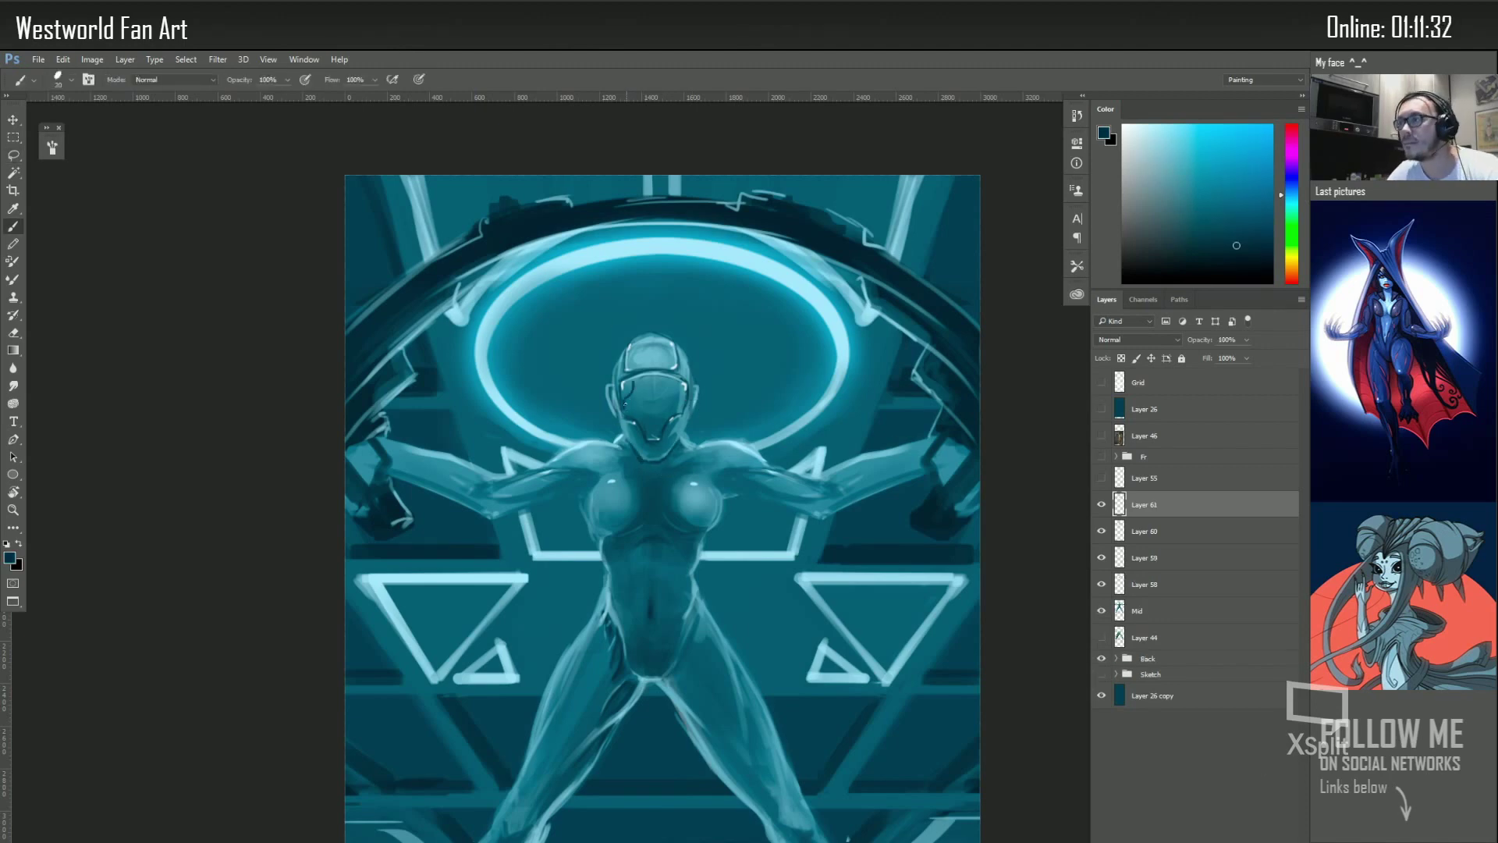
mouse_move(668, 378)
mouse_down()
mouse_move(628, 402)
mouse_move(678, 411)
mouse_up()
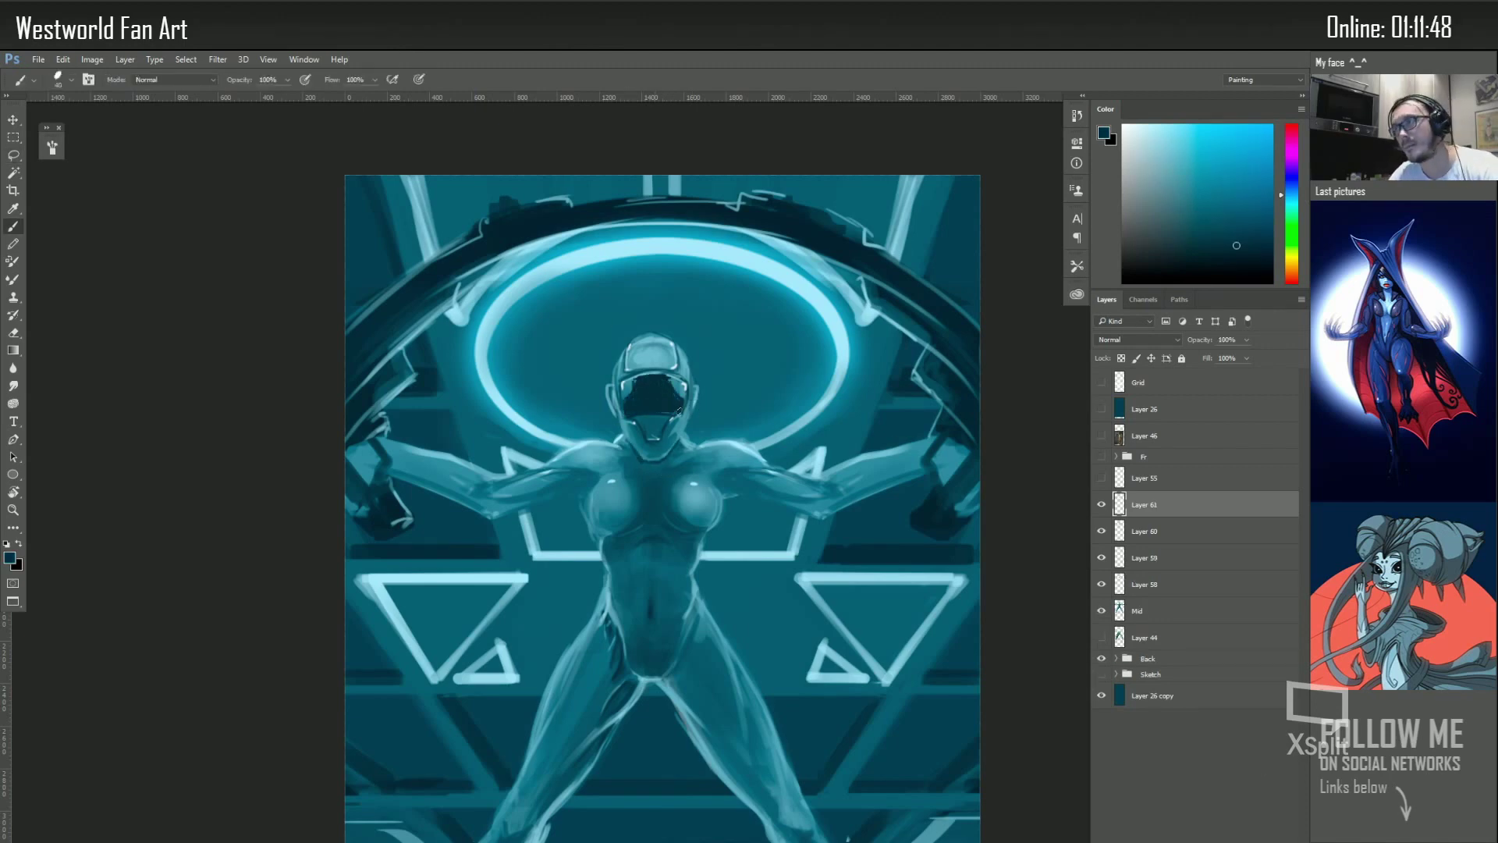
key(v)
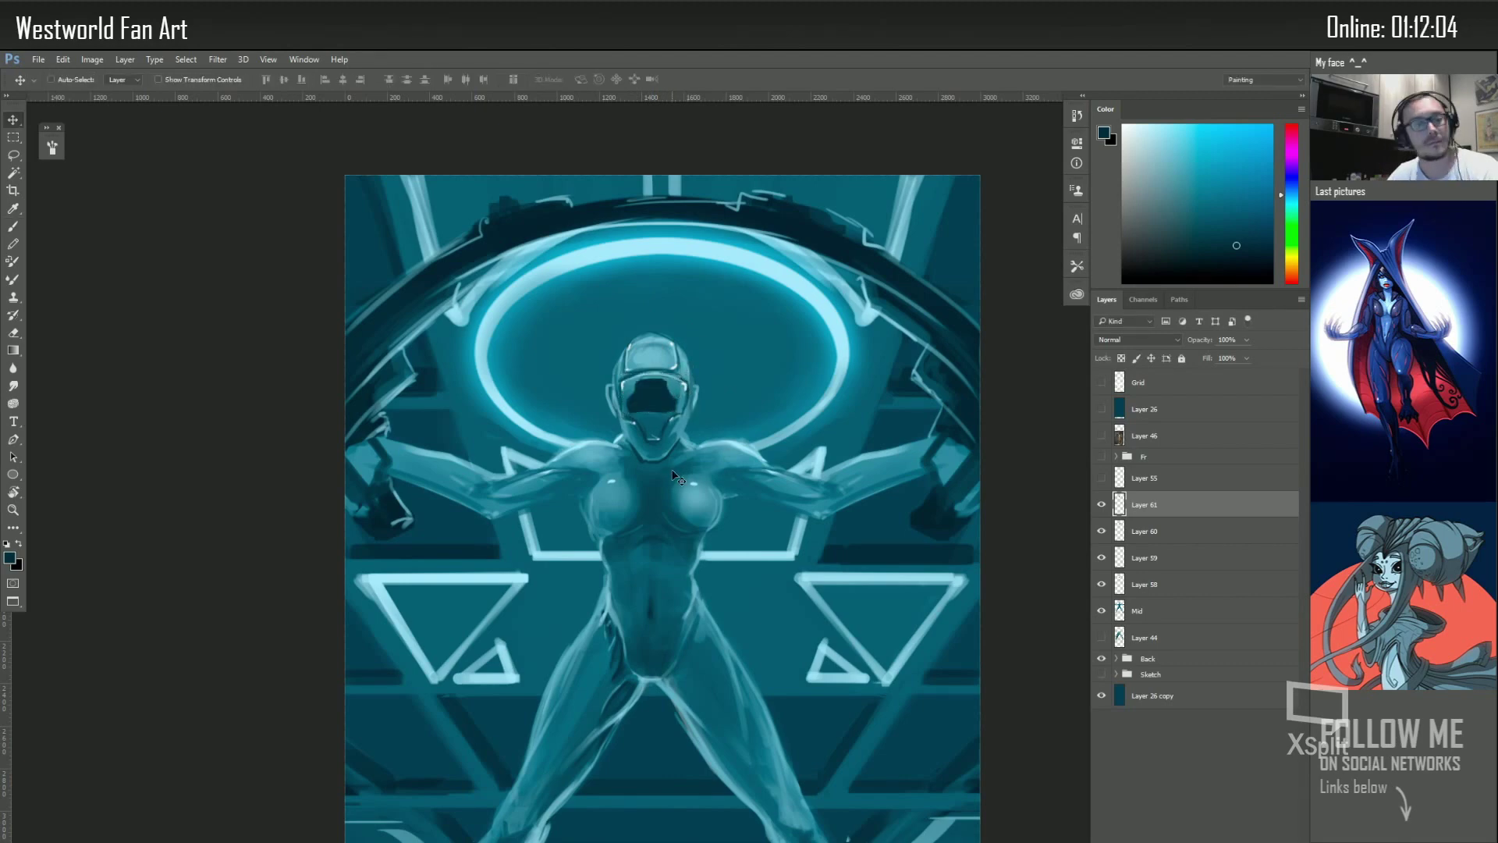
key(b)
right_click(703, 384)
drag(702, 390, 594, 499)
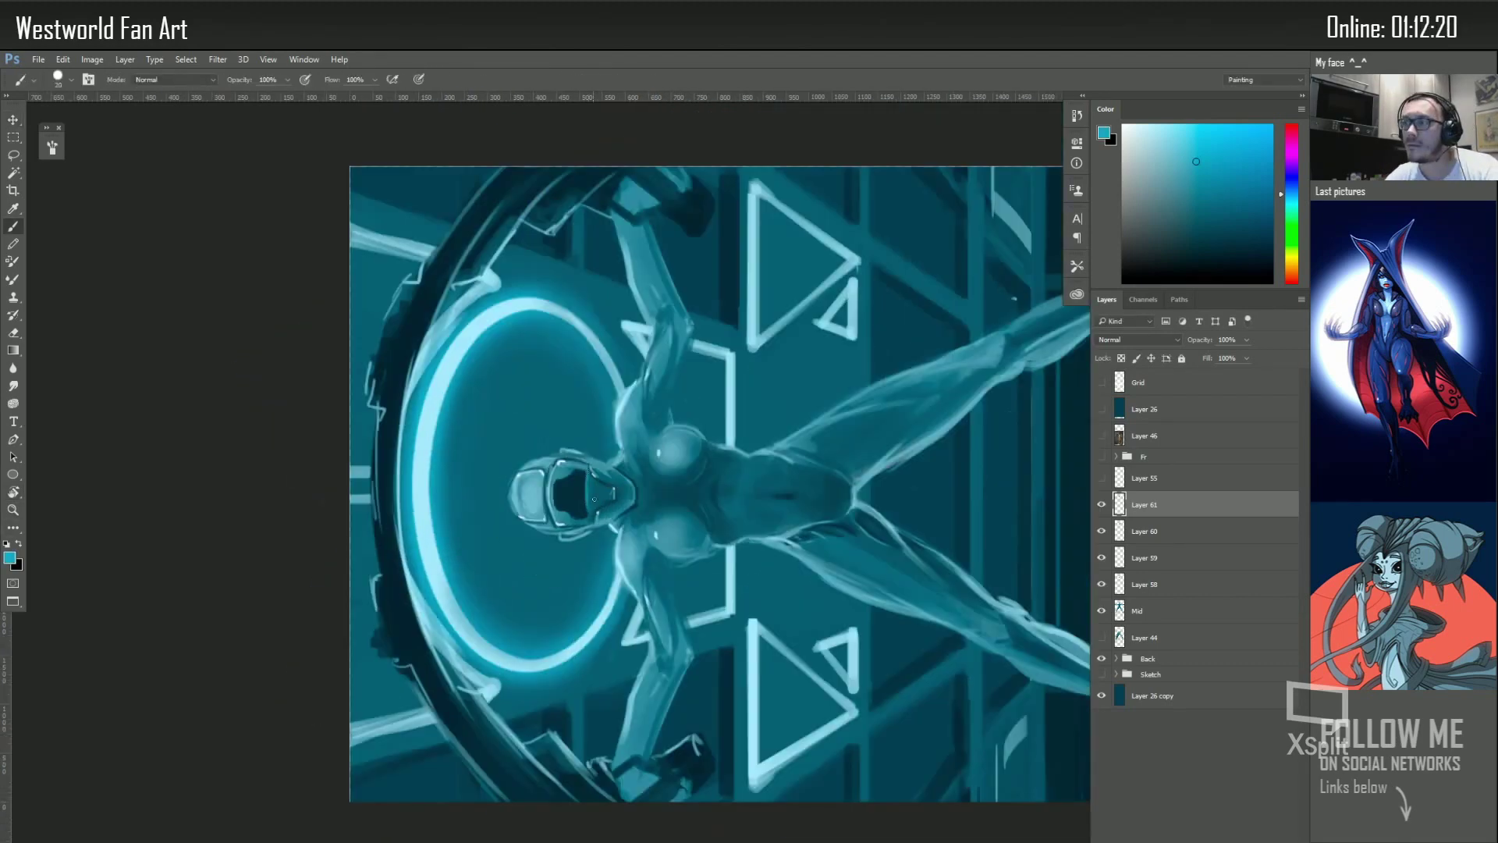
key(Escape)
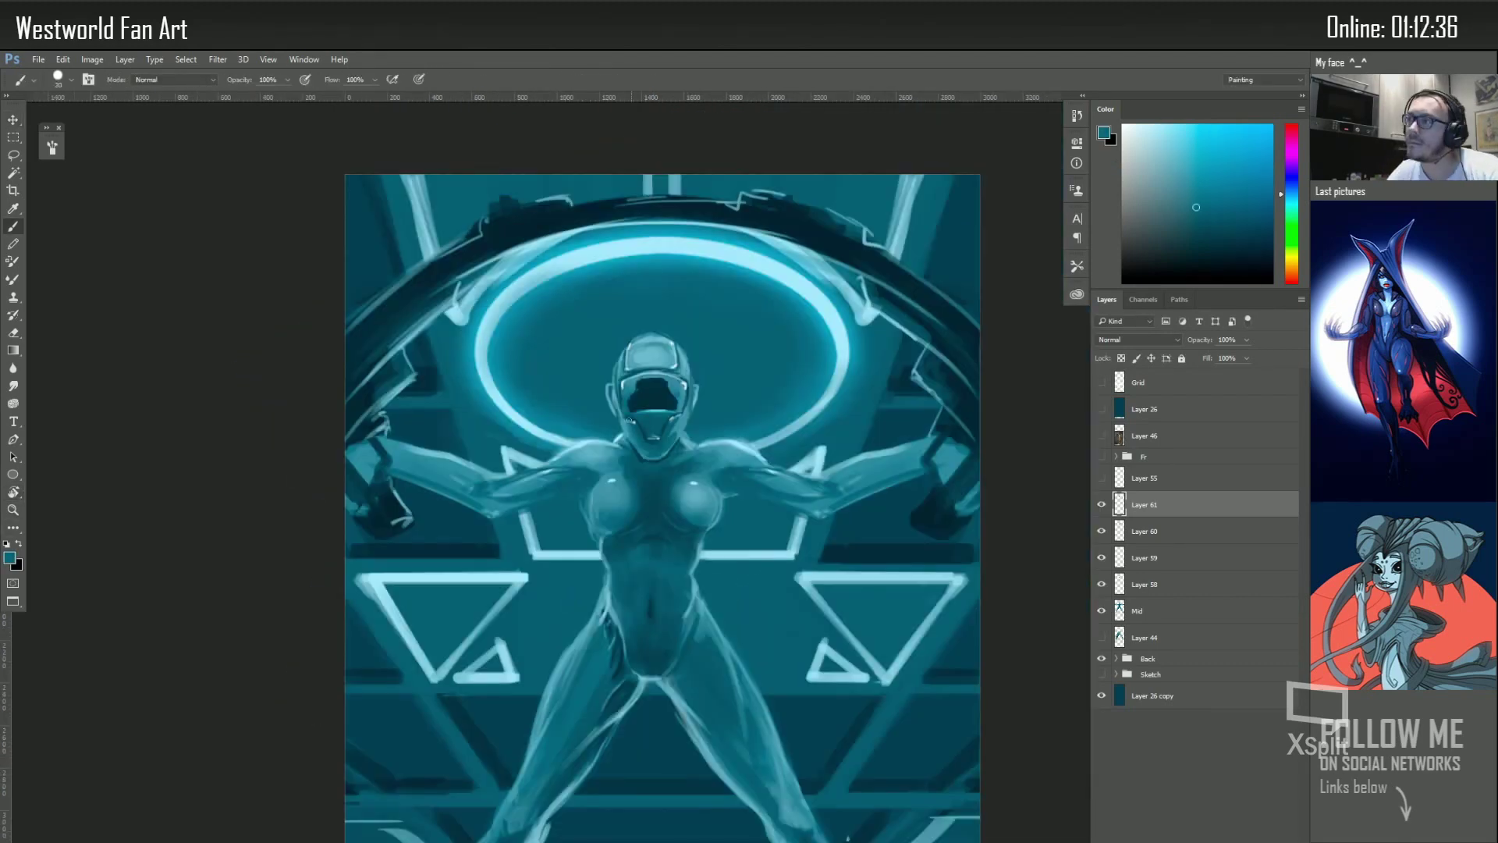
alt+click(644, 425)
alt+click(621, 397)
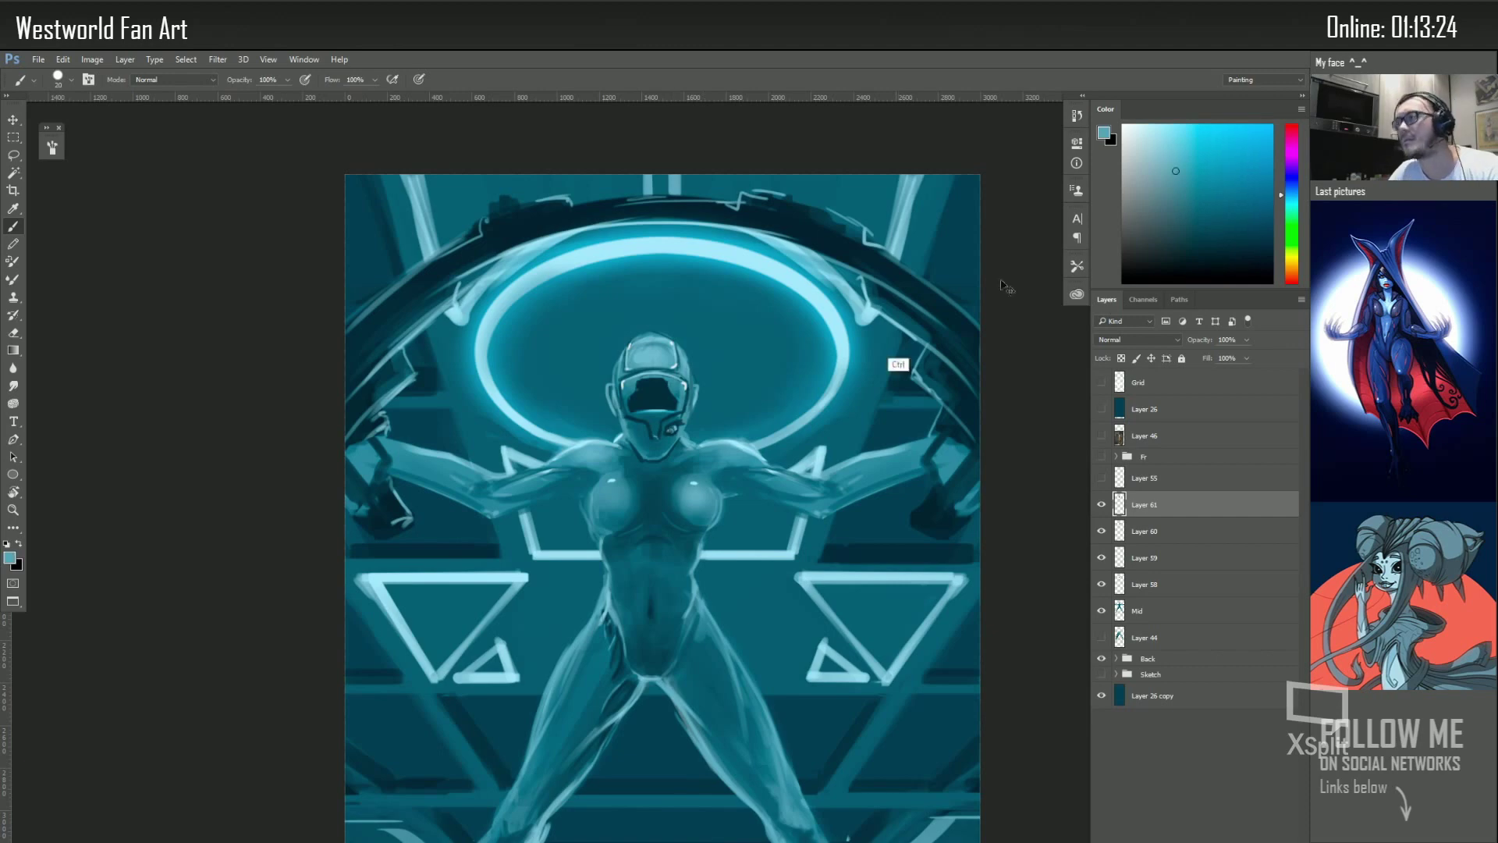
Paint a bright blue eye under the visor and move it onto its own layer, Layer 62
alt+shift+right_click(670, 428)
drag(670, 428, 681, 477)
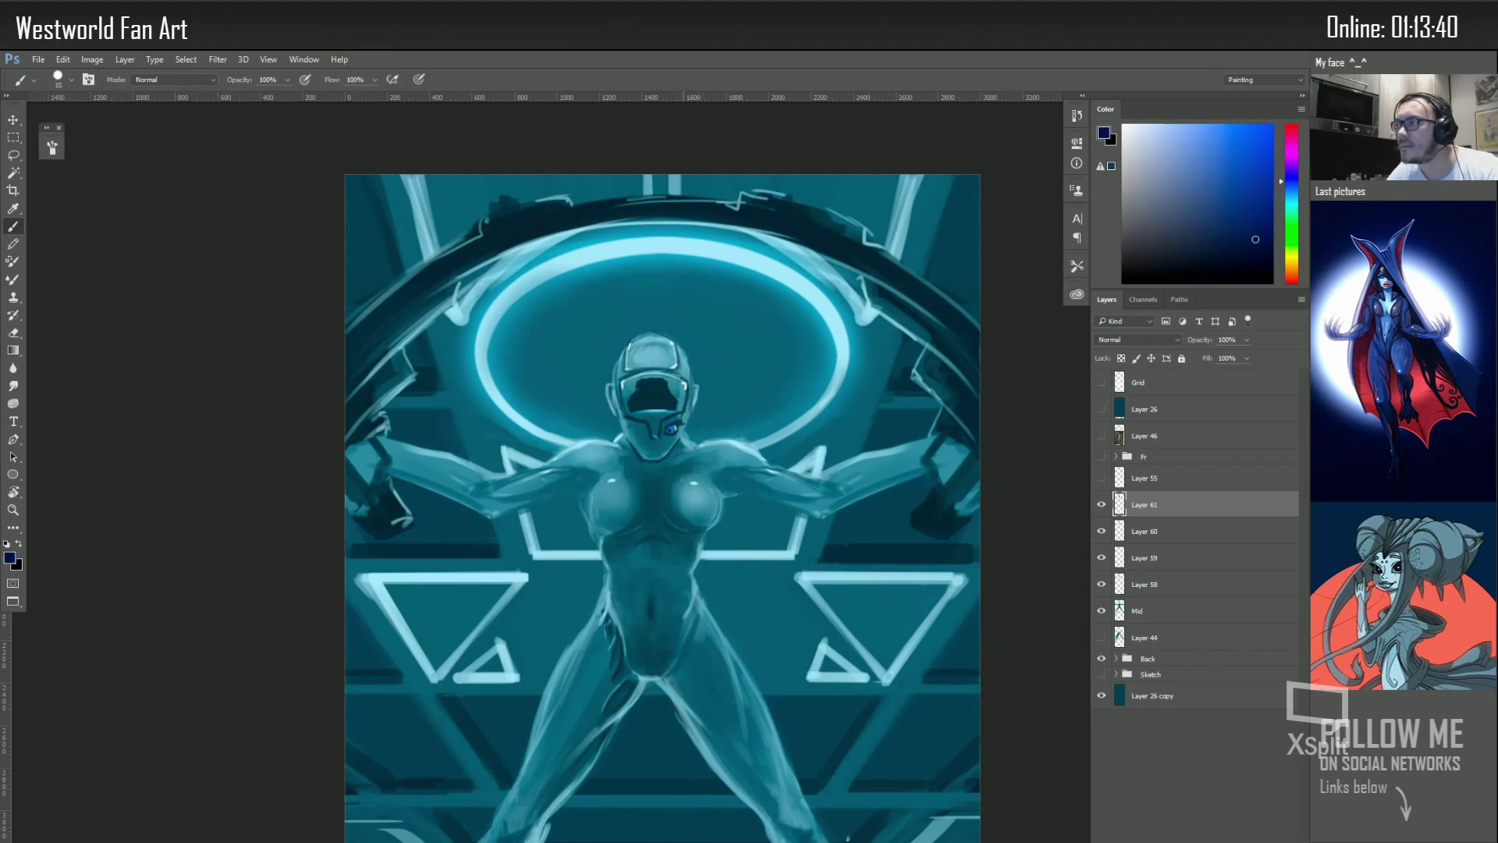
key(l)
drag(690, 535, 657, 545)
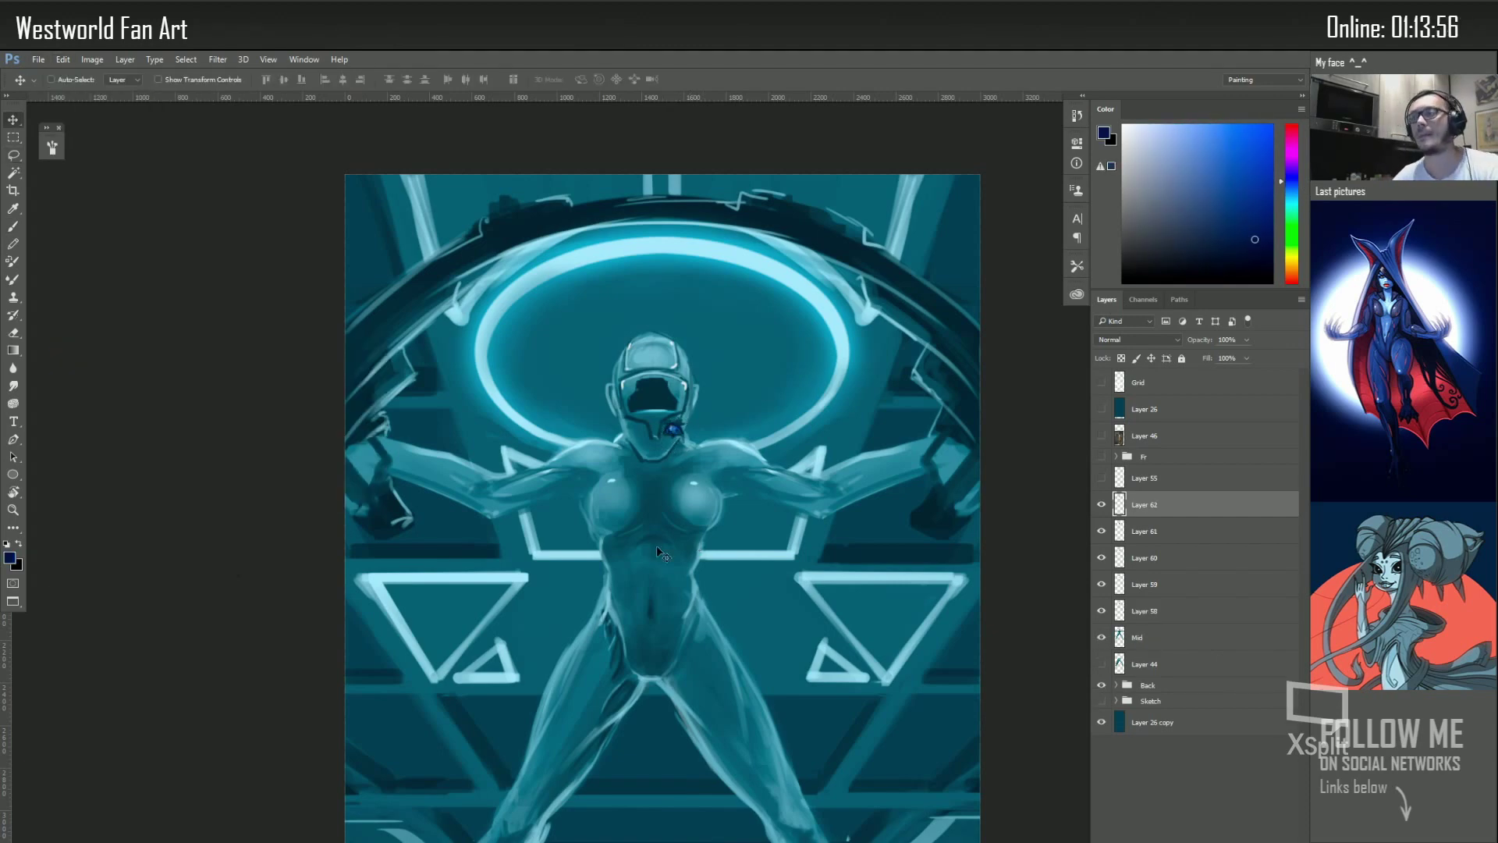
key(ctrl+j)
key(v)
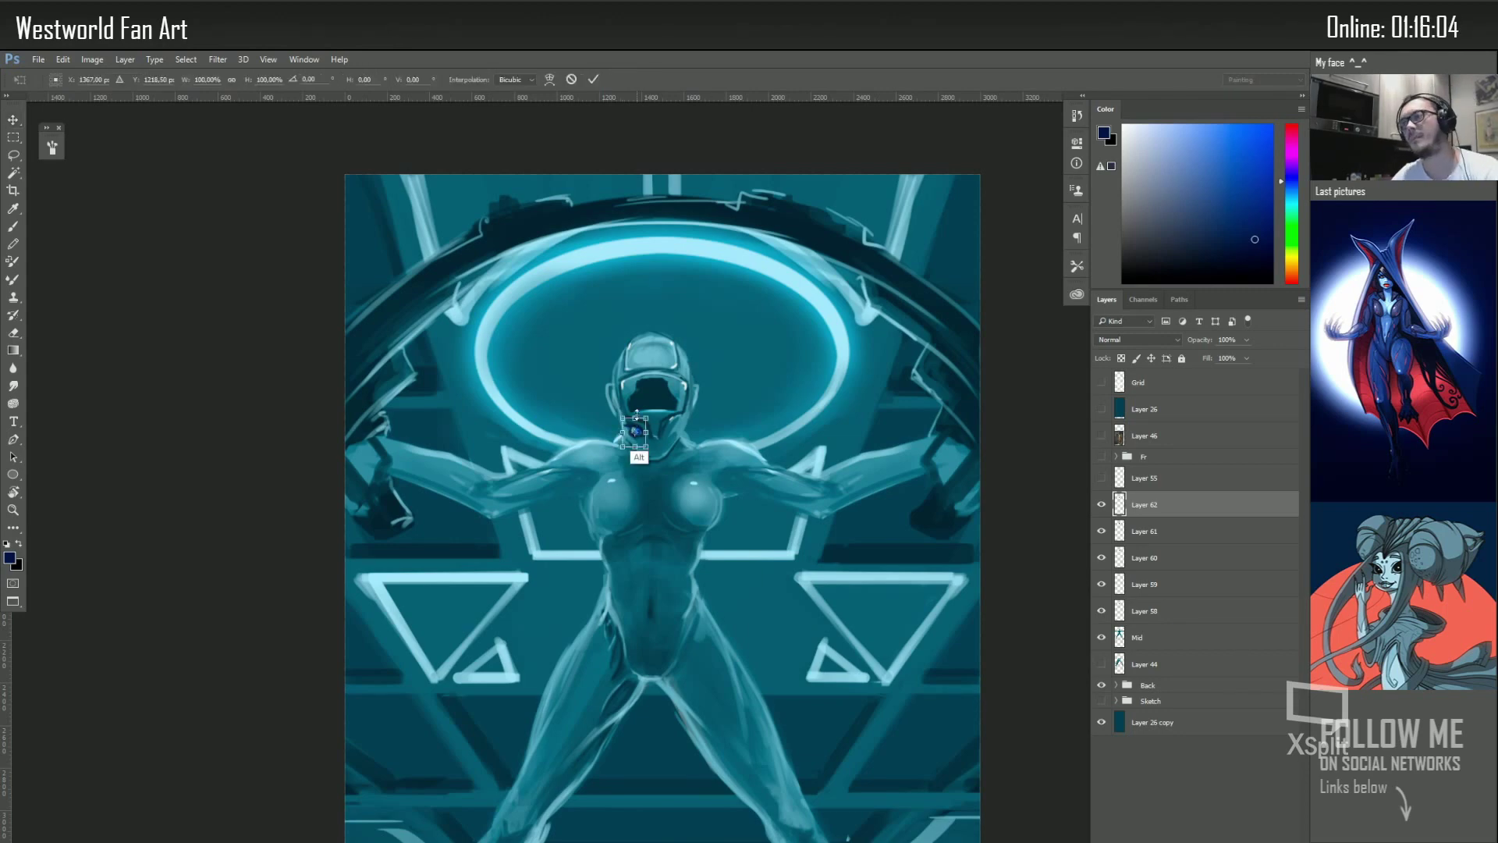
scroll(633, 426, up, 3)
Add Layer 63, then duplicate the eye layer and flip the copy horizontally into place as the second eye
scroll(630, 425, up, 2)
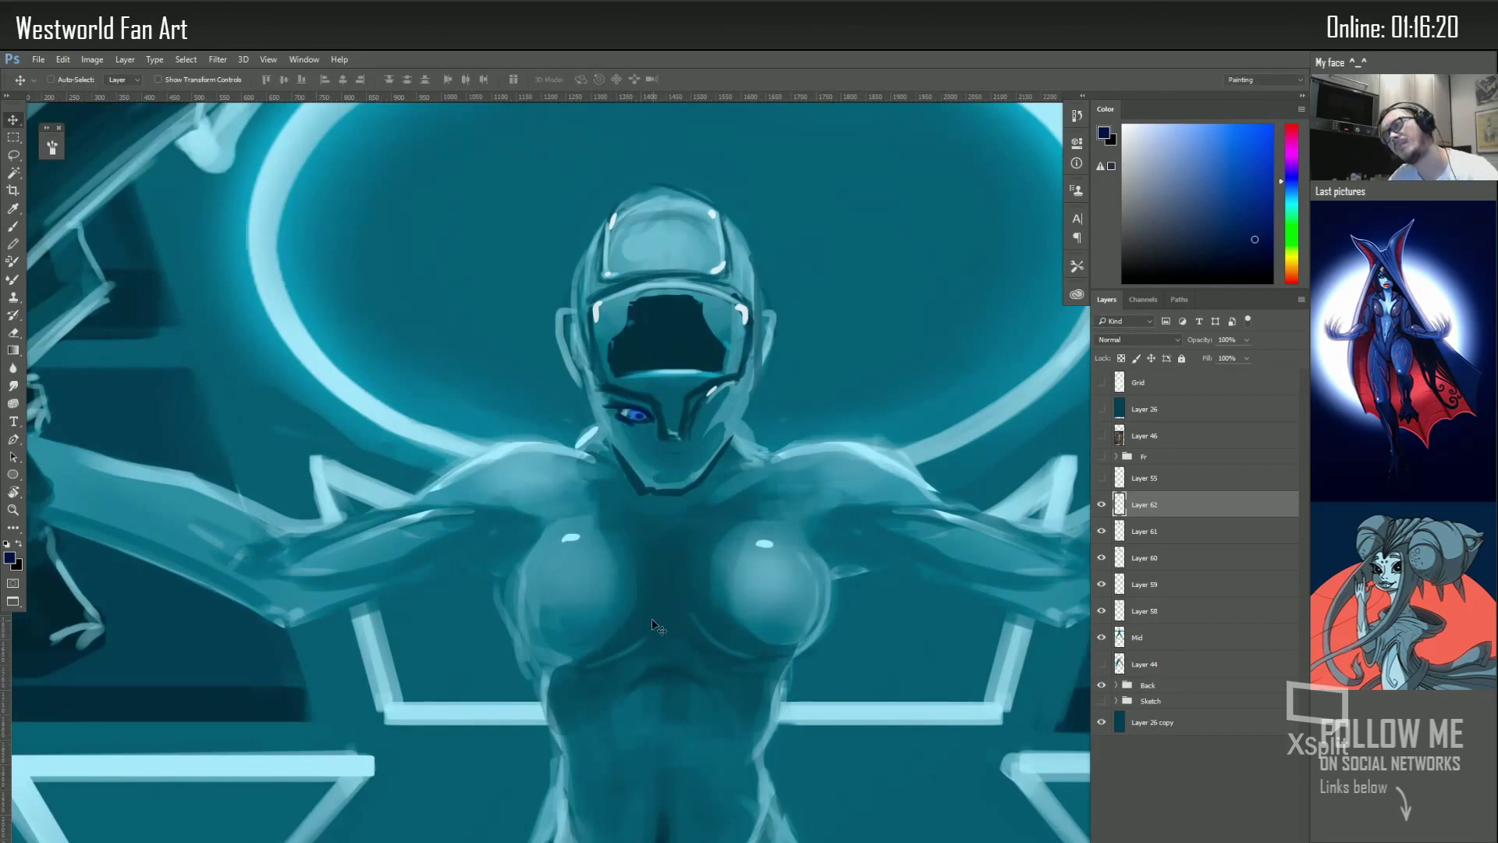
key(ctrl+shift+alt+n)
key(b)
alt+click(693, 422)
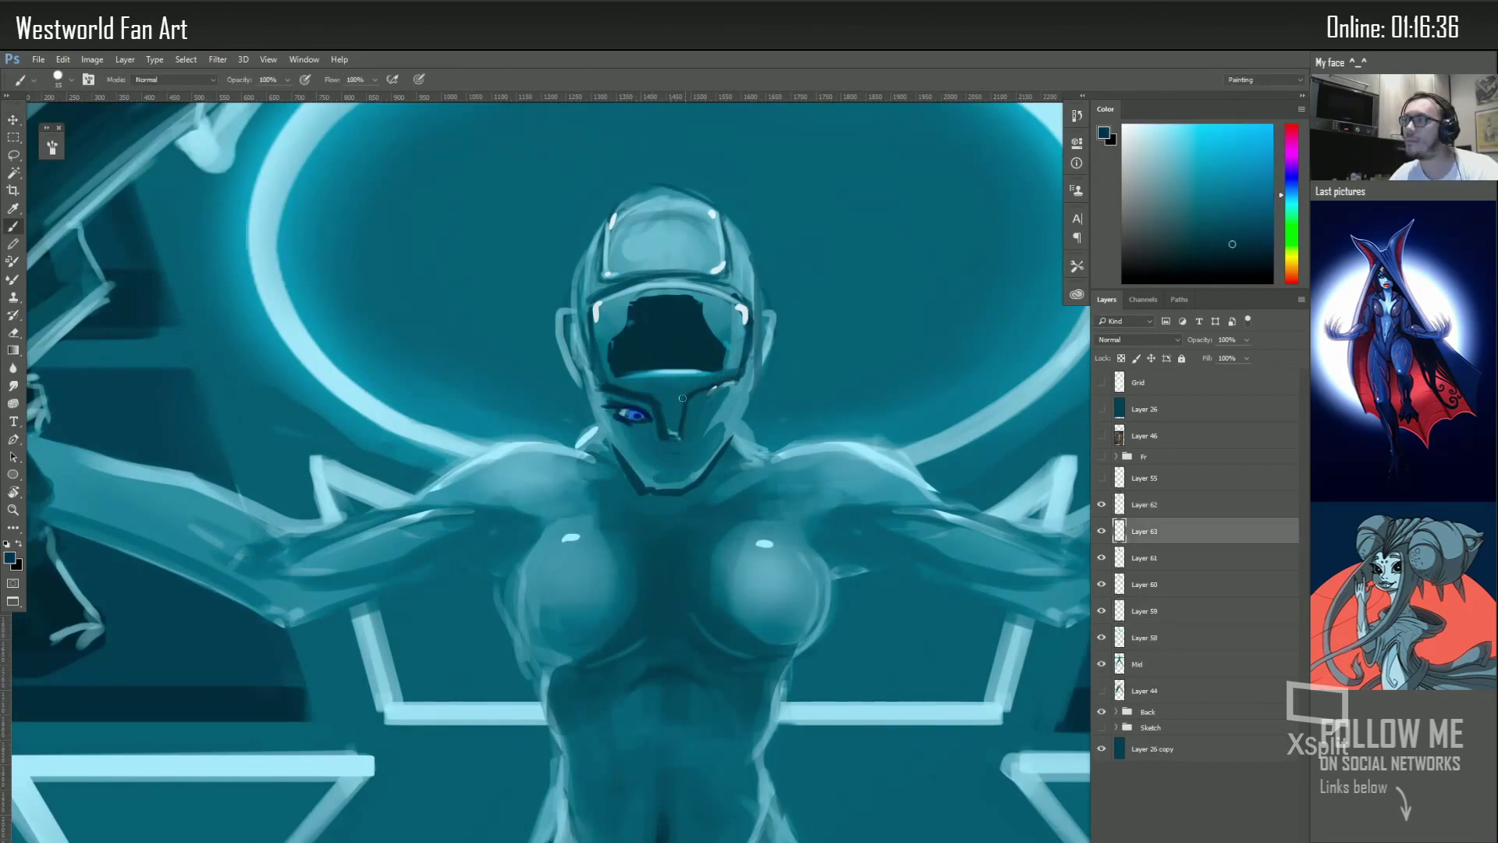
key(alt+])
key(ctrl+j)
click(63, 59)
key(v)
key(b)
Paint the nose with sampled teals, enlarging the brush to 15 and then 20
mouse_move(662, 394)
mouse_down()
mouse_move(667, 441)
mouse_move(672, 359)
mouse_move(659, 384)
mouse_move(691, 367)
mouse_move(656, 405)
mouse_move(693, 406)
mouse_up()
alt+click(685, 399)
key(bracketright)
alt+click(655, 456)
key(bracketright)
alt+click(706, 405)
alt+click(687, 406)
Darken the brow between the eyes and the right eye with a brush shrunk to 15, then 10
alt+click(693, 405)
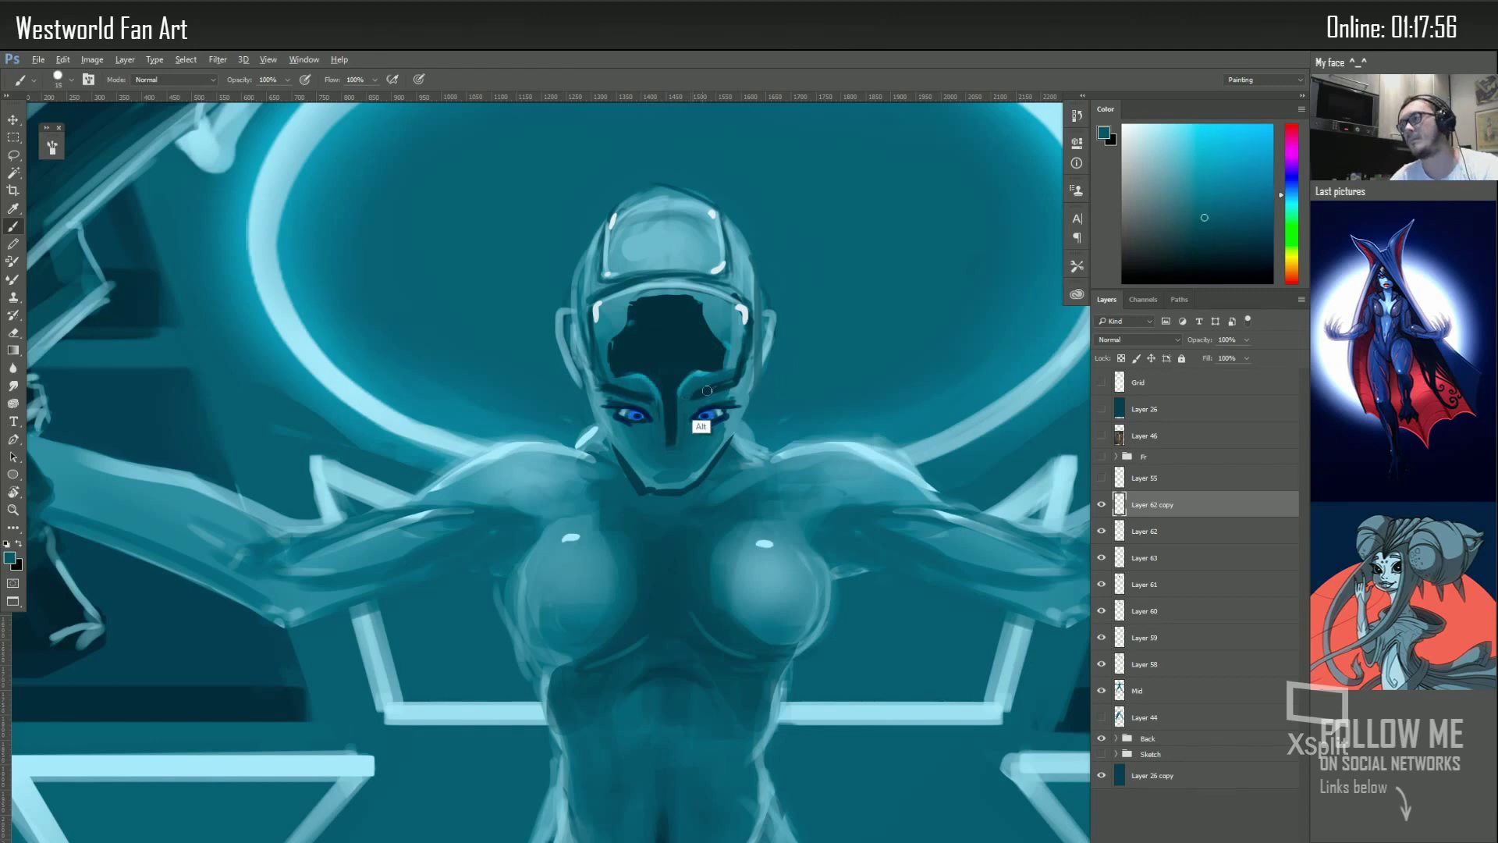
key(bracketleft)
alt+click(714, 414)
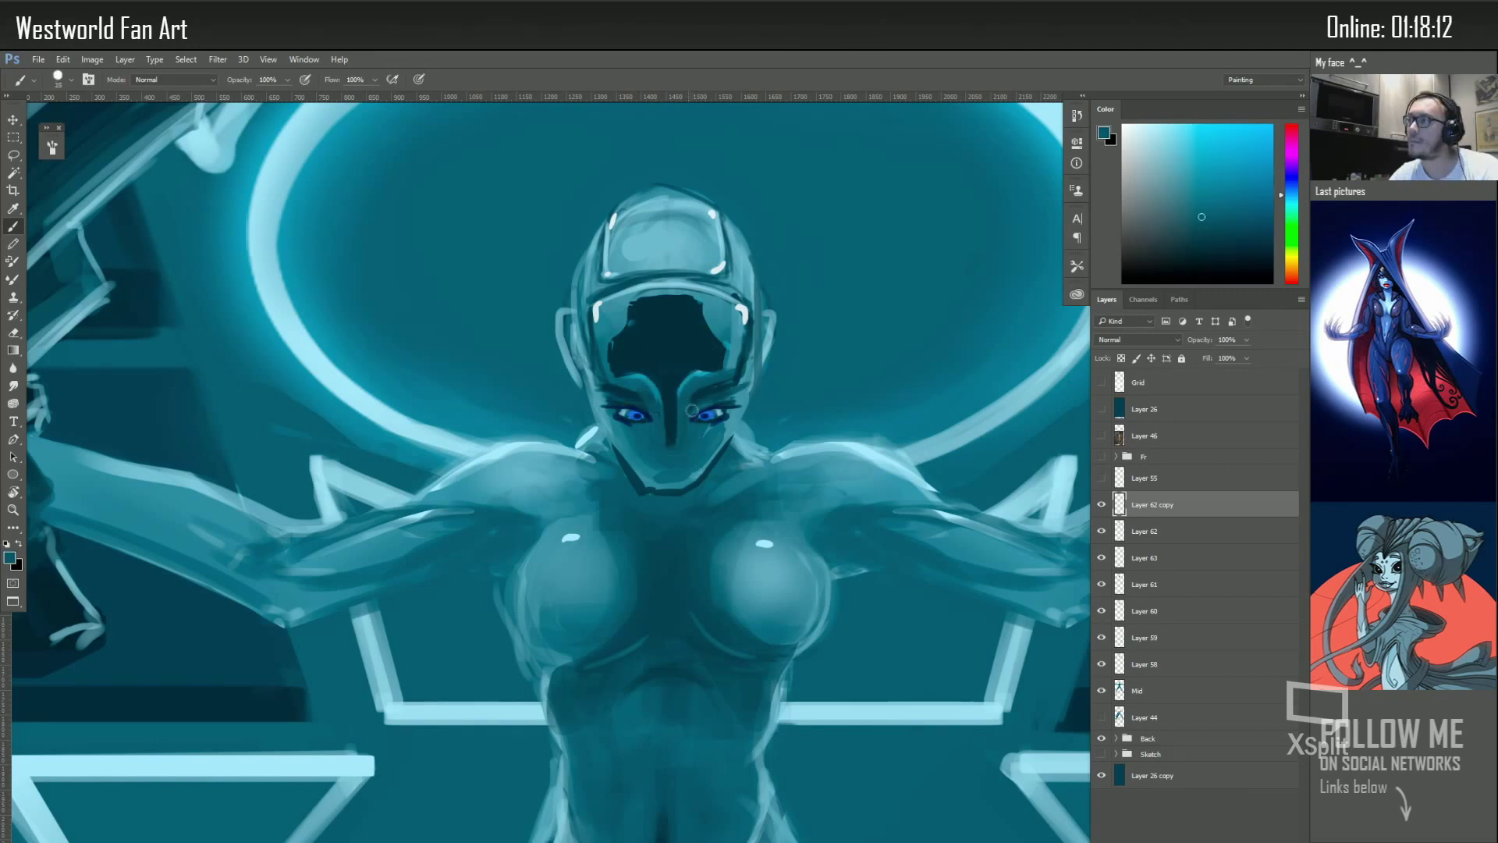
drag(706, 413, 698, 416)
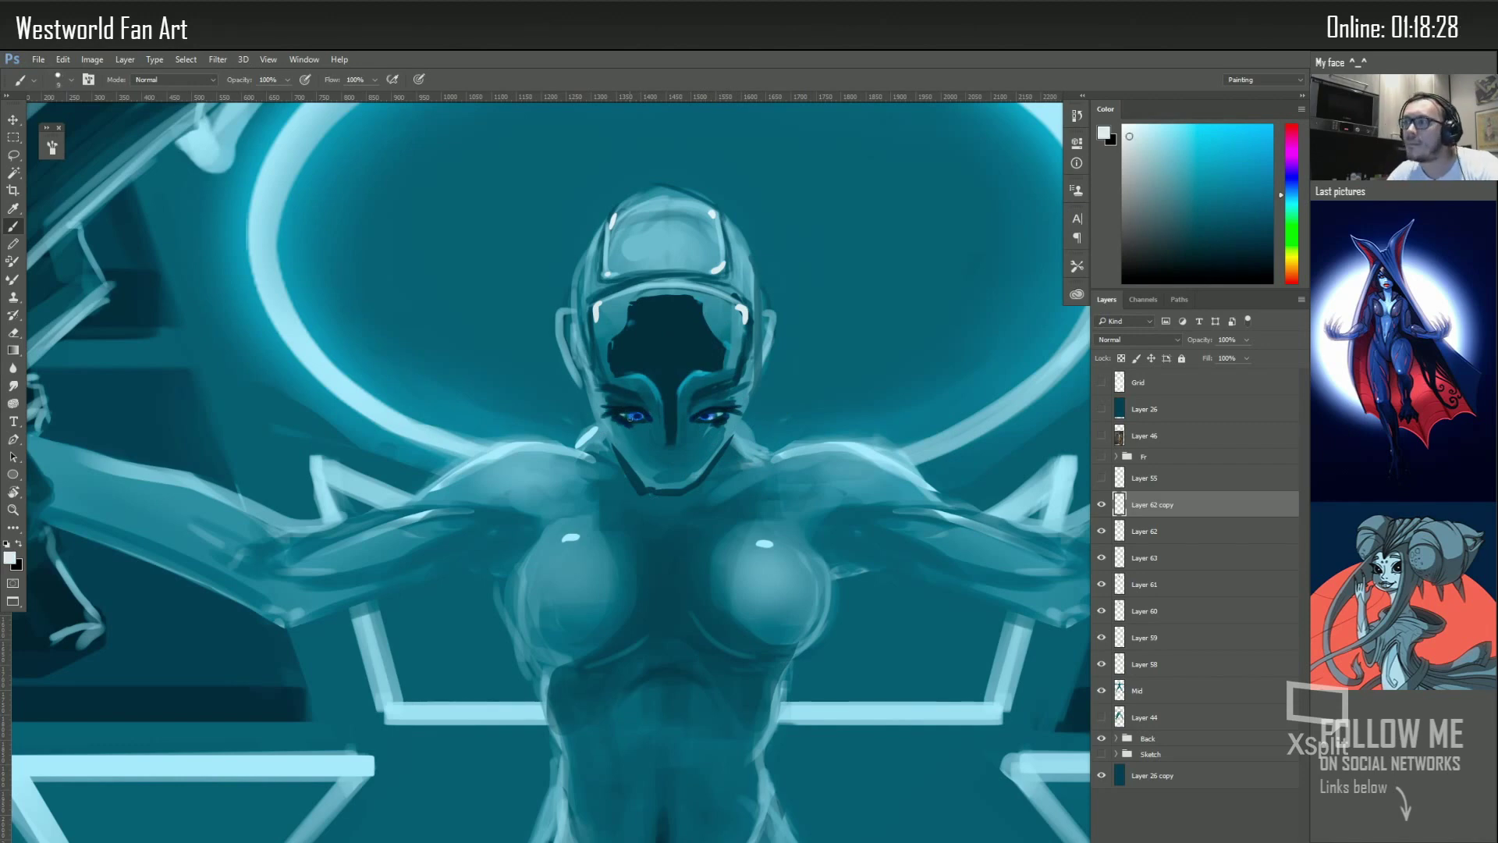
alt+click(628, 405)
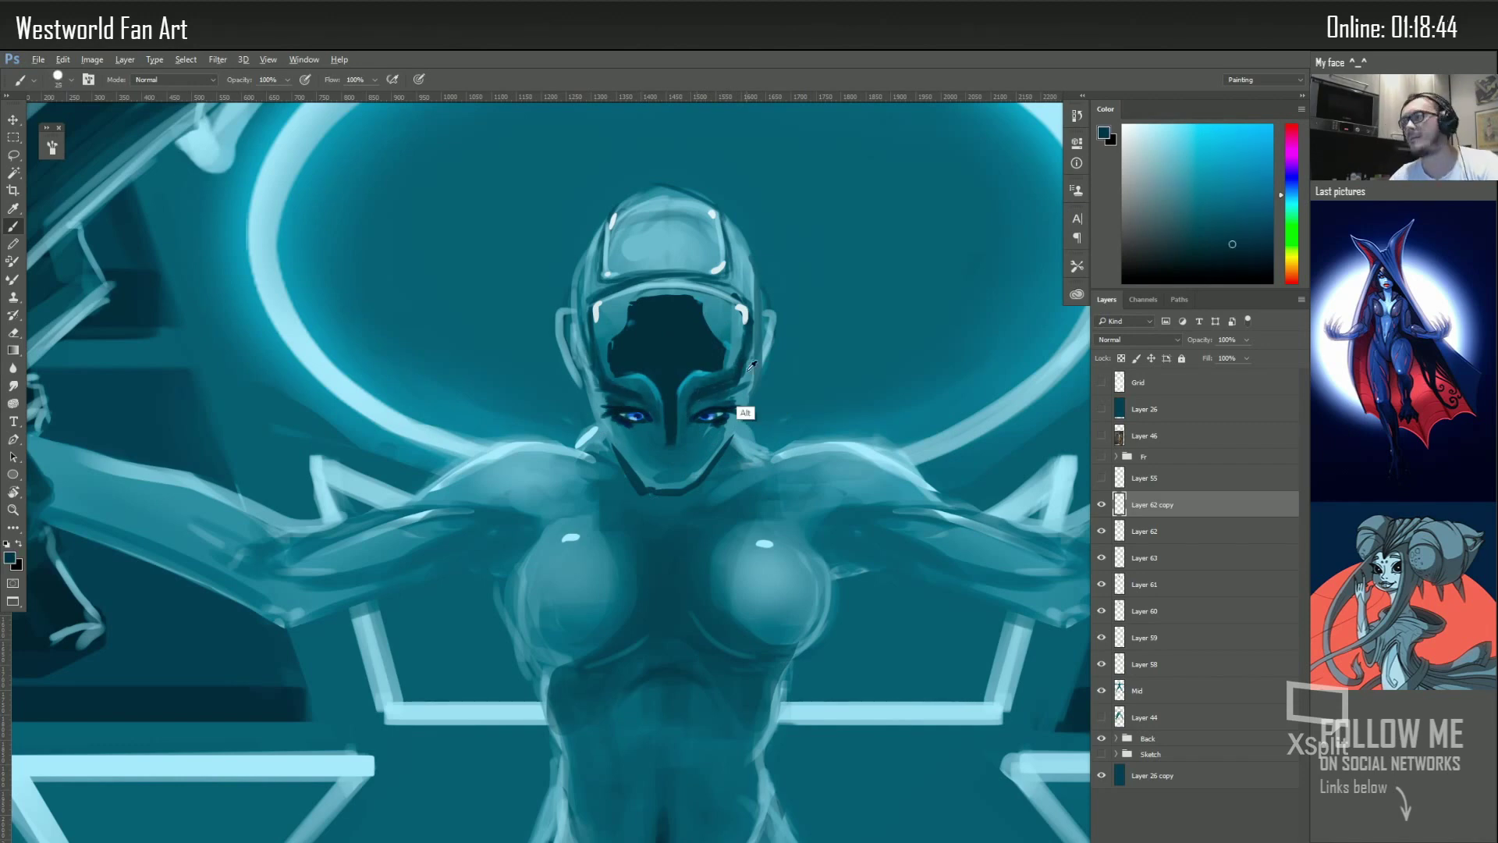
right_click(723, 394)
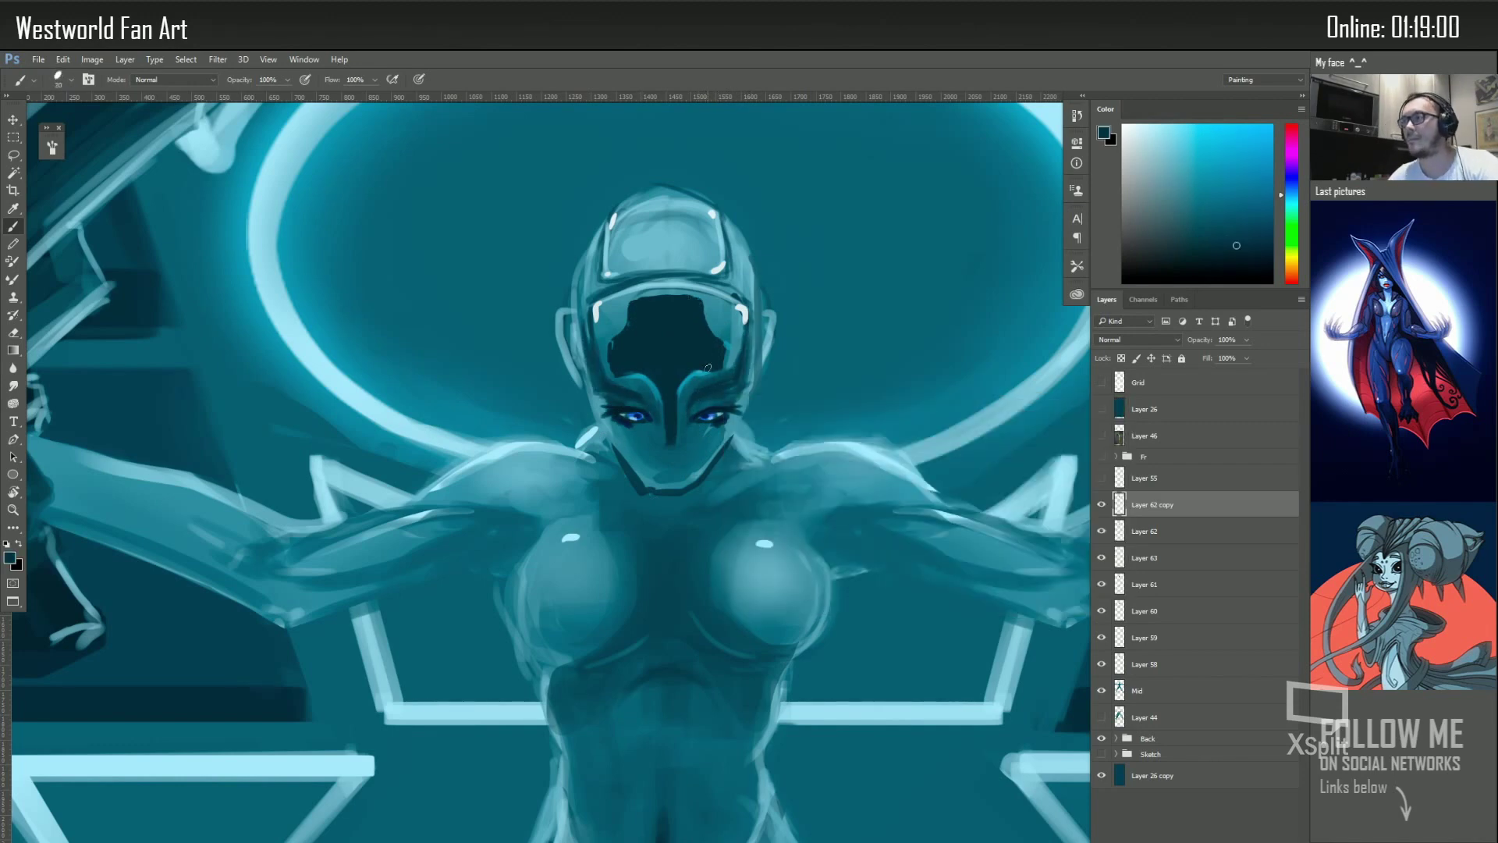
key(bracketleft)
key(bracketleft)
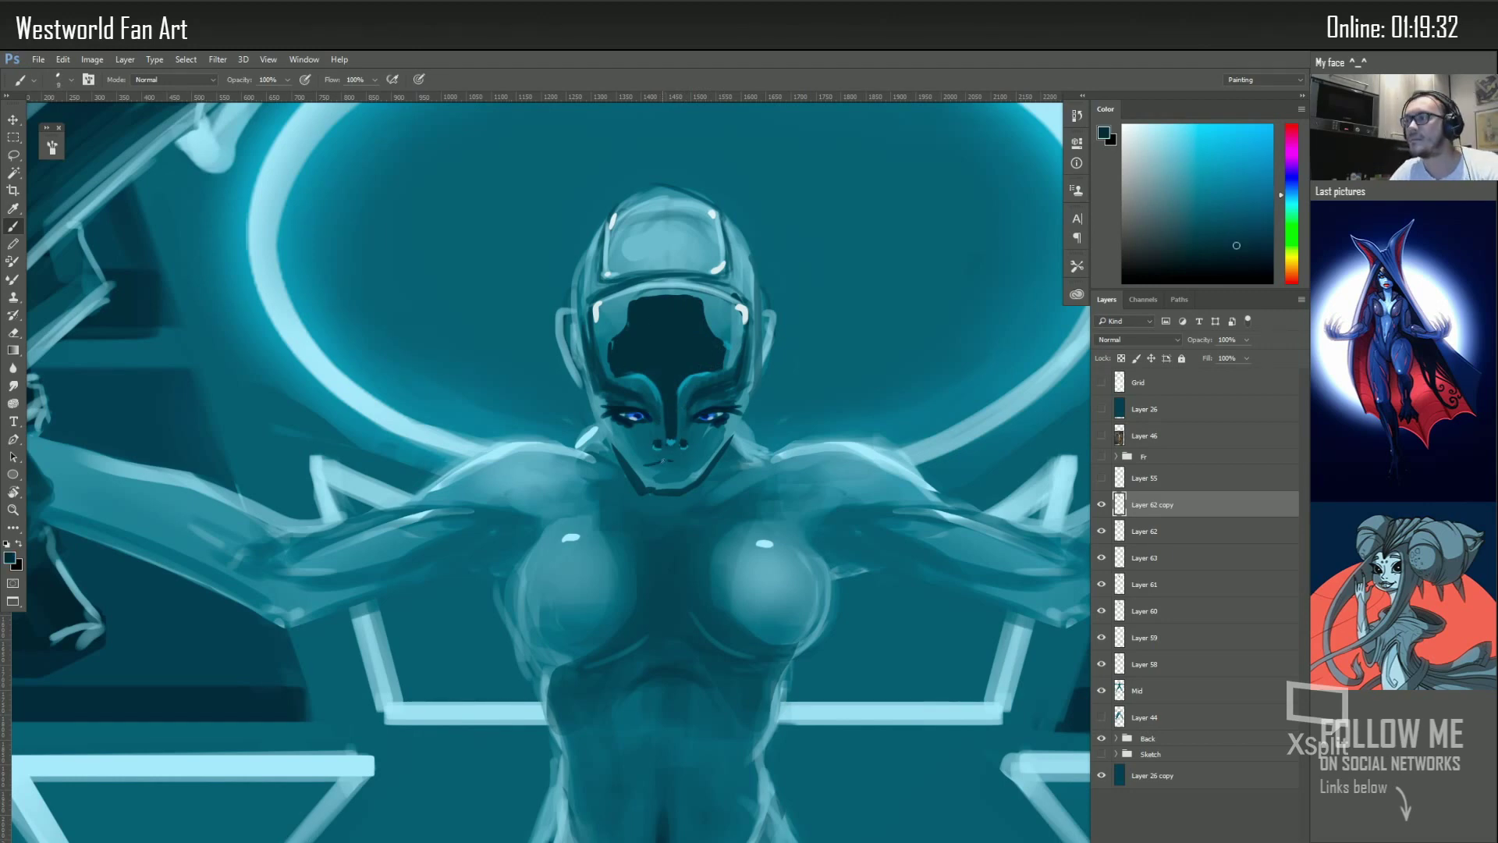
Add Layer 64 above the eye copy, rotating the canvas view and resetting it upright
alt+click(663, 468)
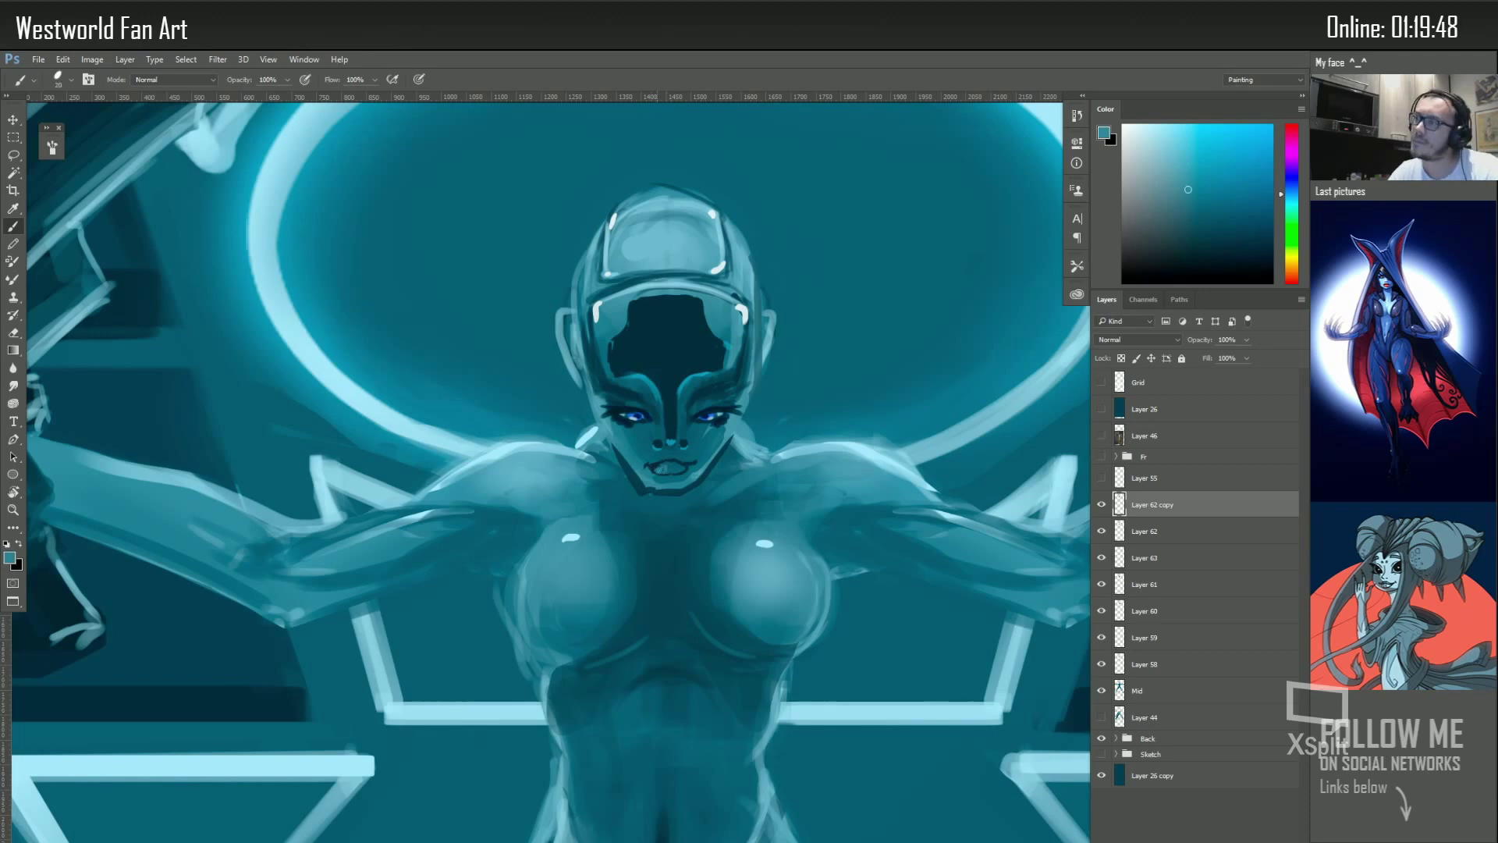
key(r)
drag(660, 437, 617, 472)
key(ctrl+alt+shift+n)
key(v)
double_click(14, 492)
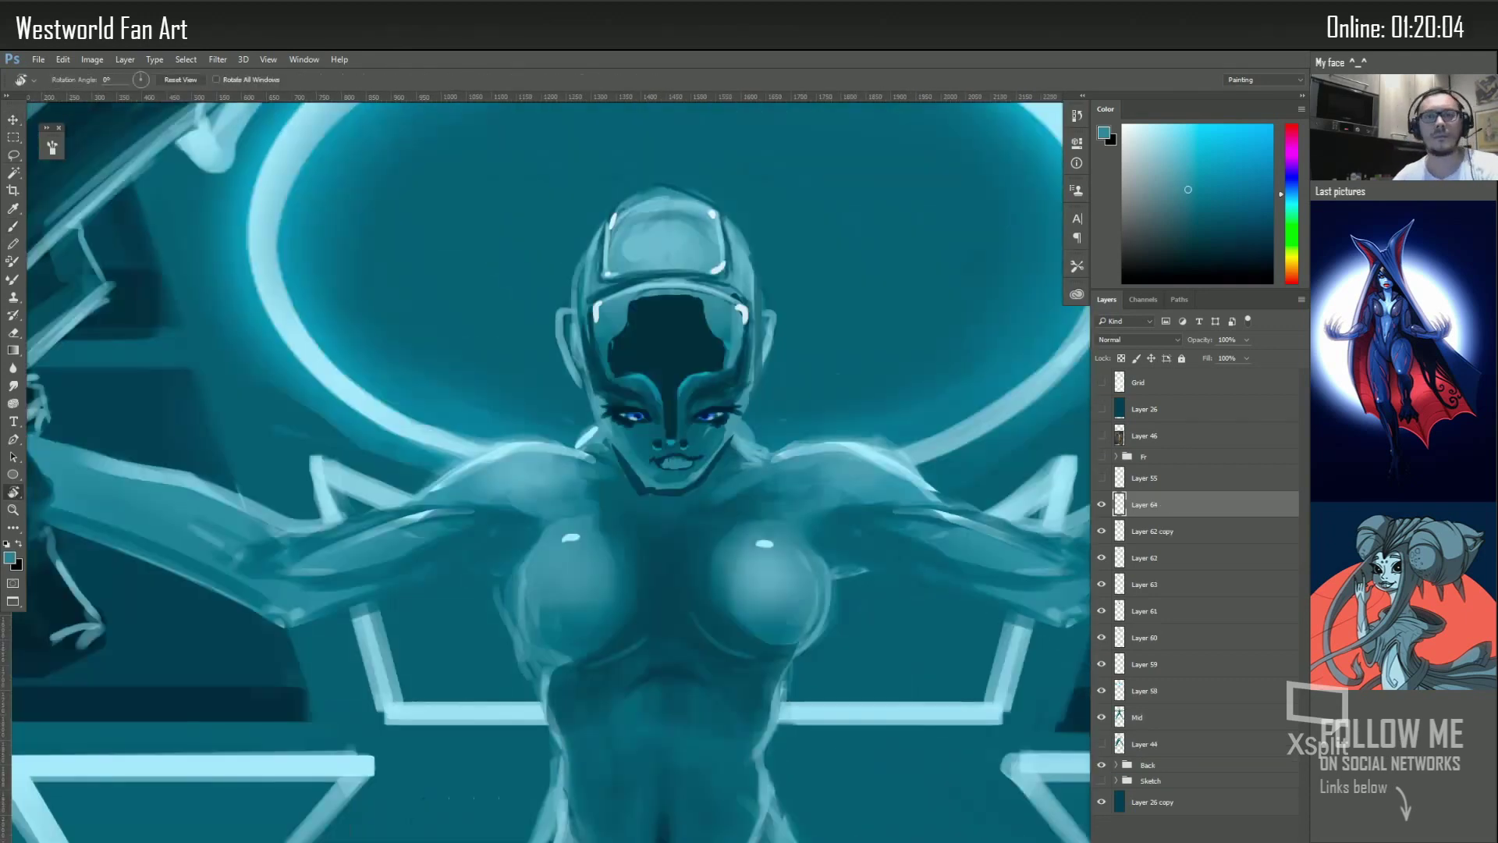
key(b)
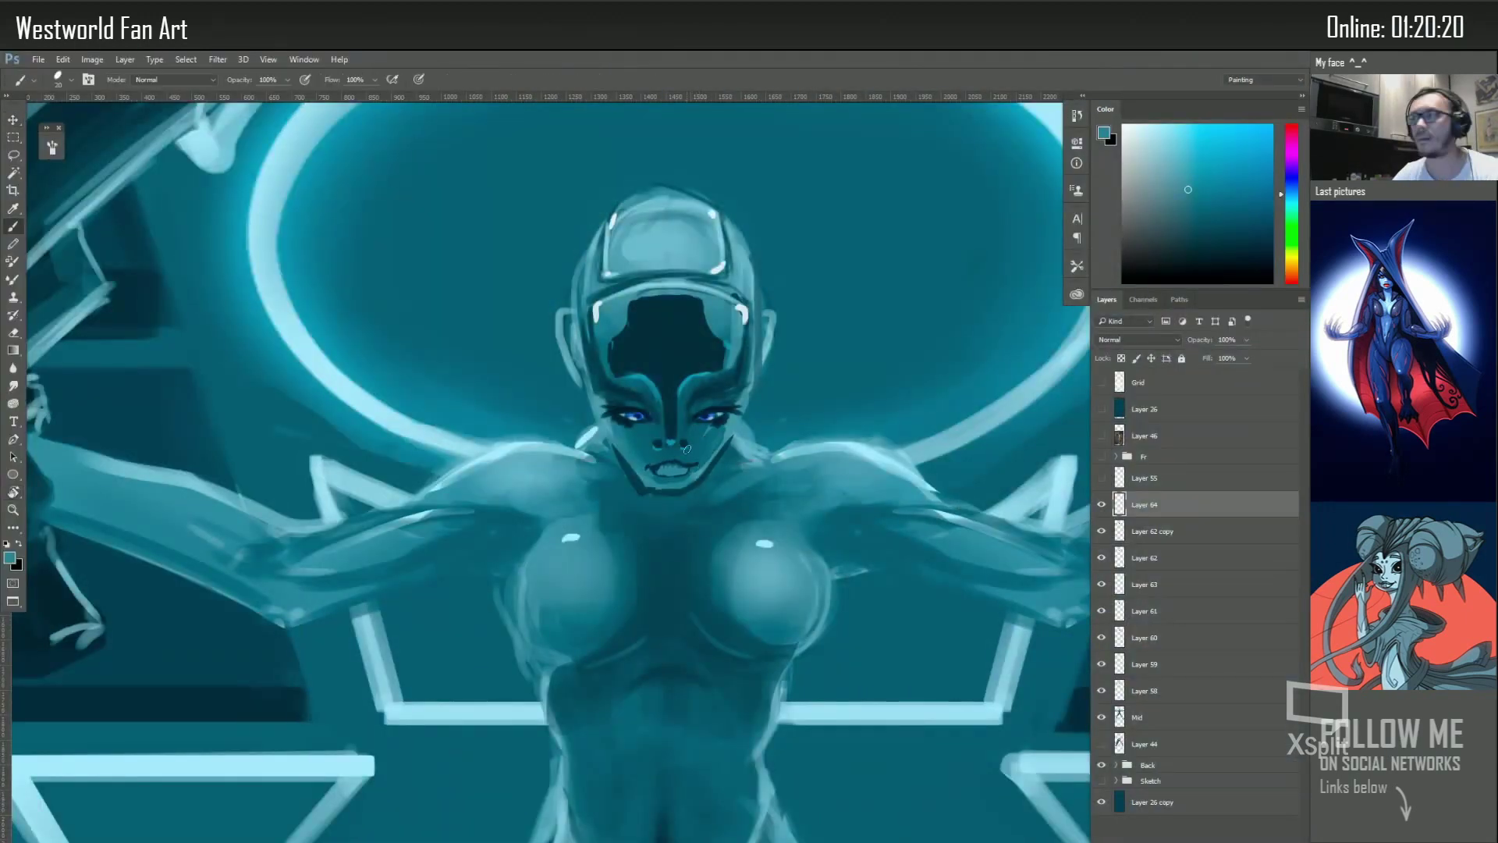
Paint the lips in light and dark teals, varying the brush between 9 and 30
alt+click(876, 546)
key(bracketright)
key(bracketright)
key(bracketright)
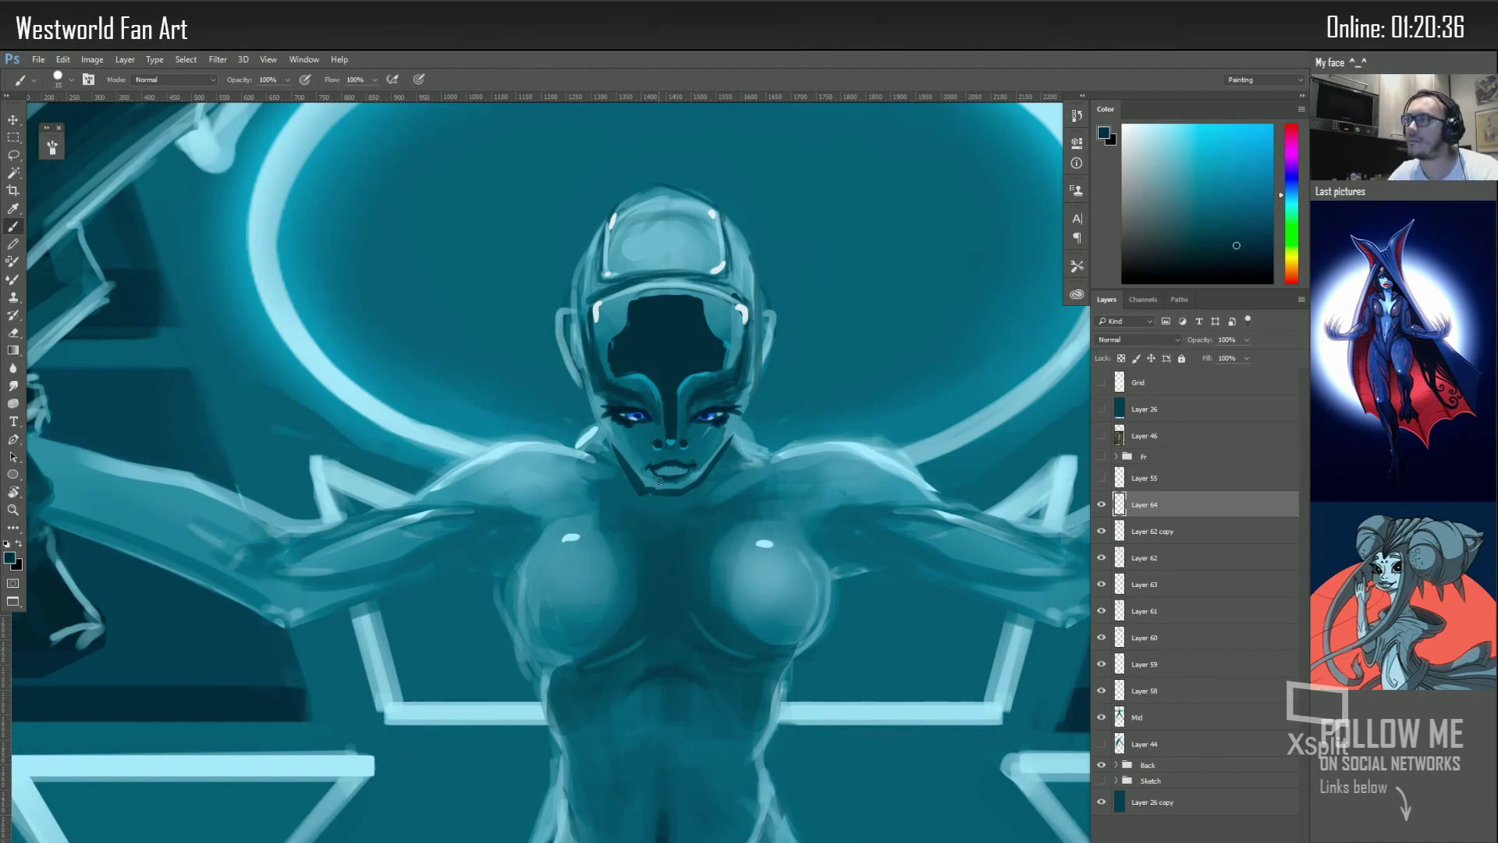
alt+click(683, 469)
key(bracketleft)
key(bracketleft)
key(bracketleft)
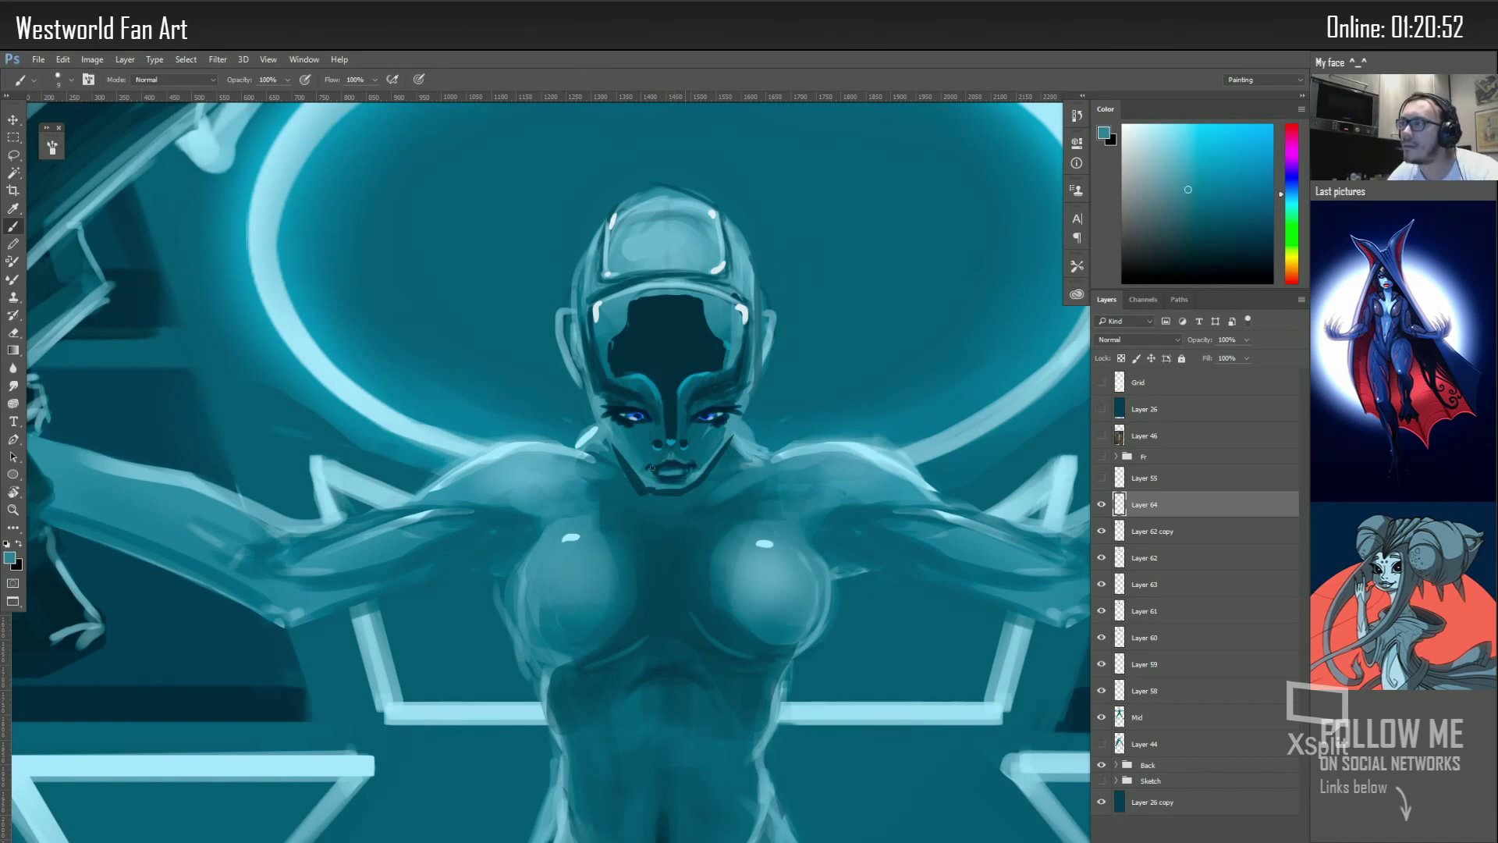
alt+click(651, 466)
key(bracketright)
key(bracketright)
key(bracketright)
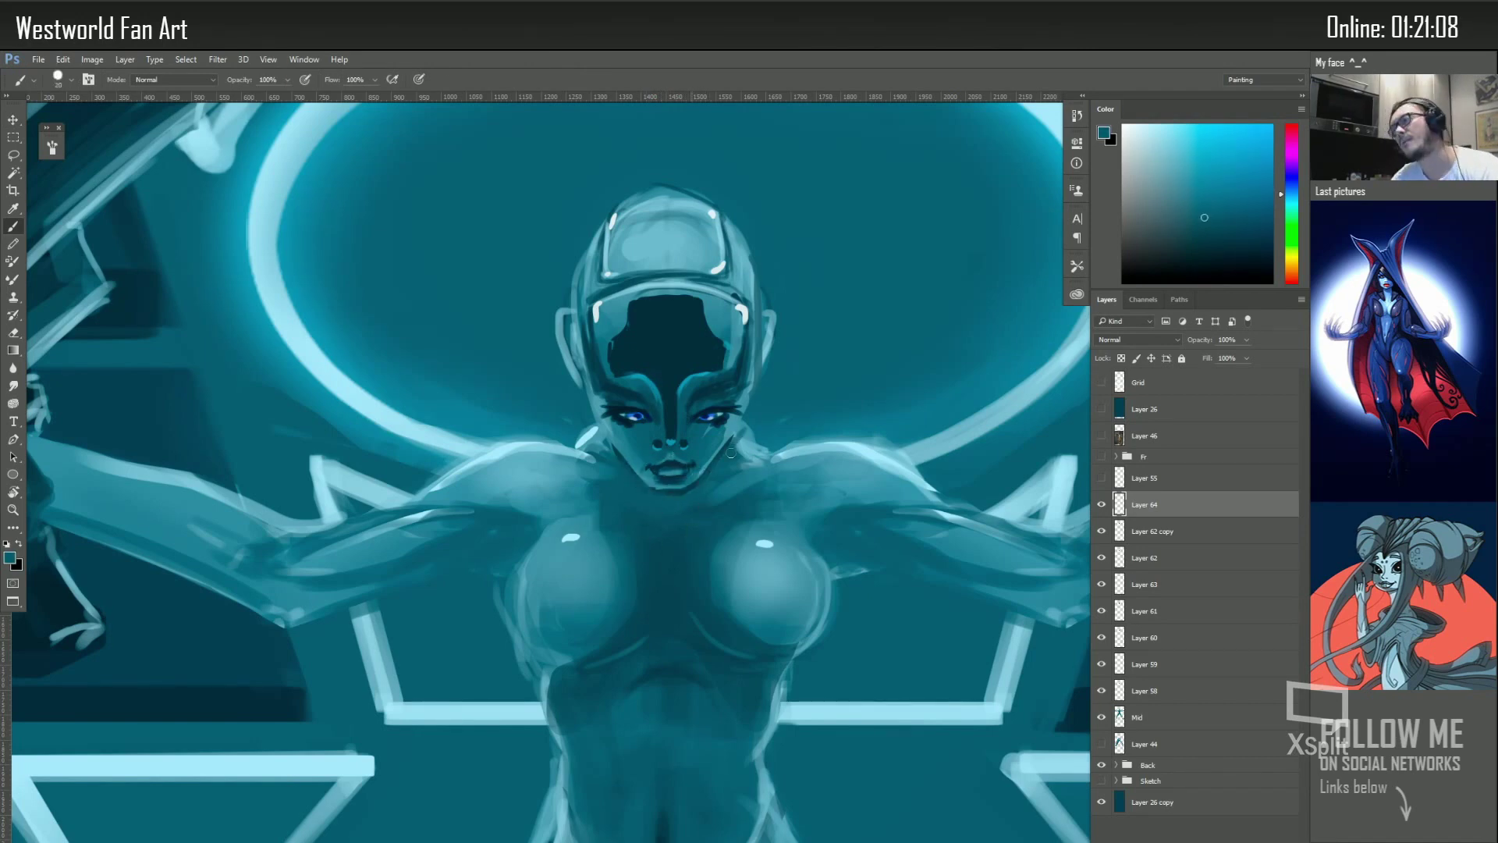
alt+click(730, 453)
key(bracketleft)
key(bracketleft)
key(bracketleft)
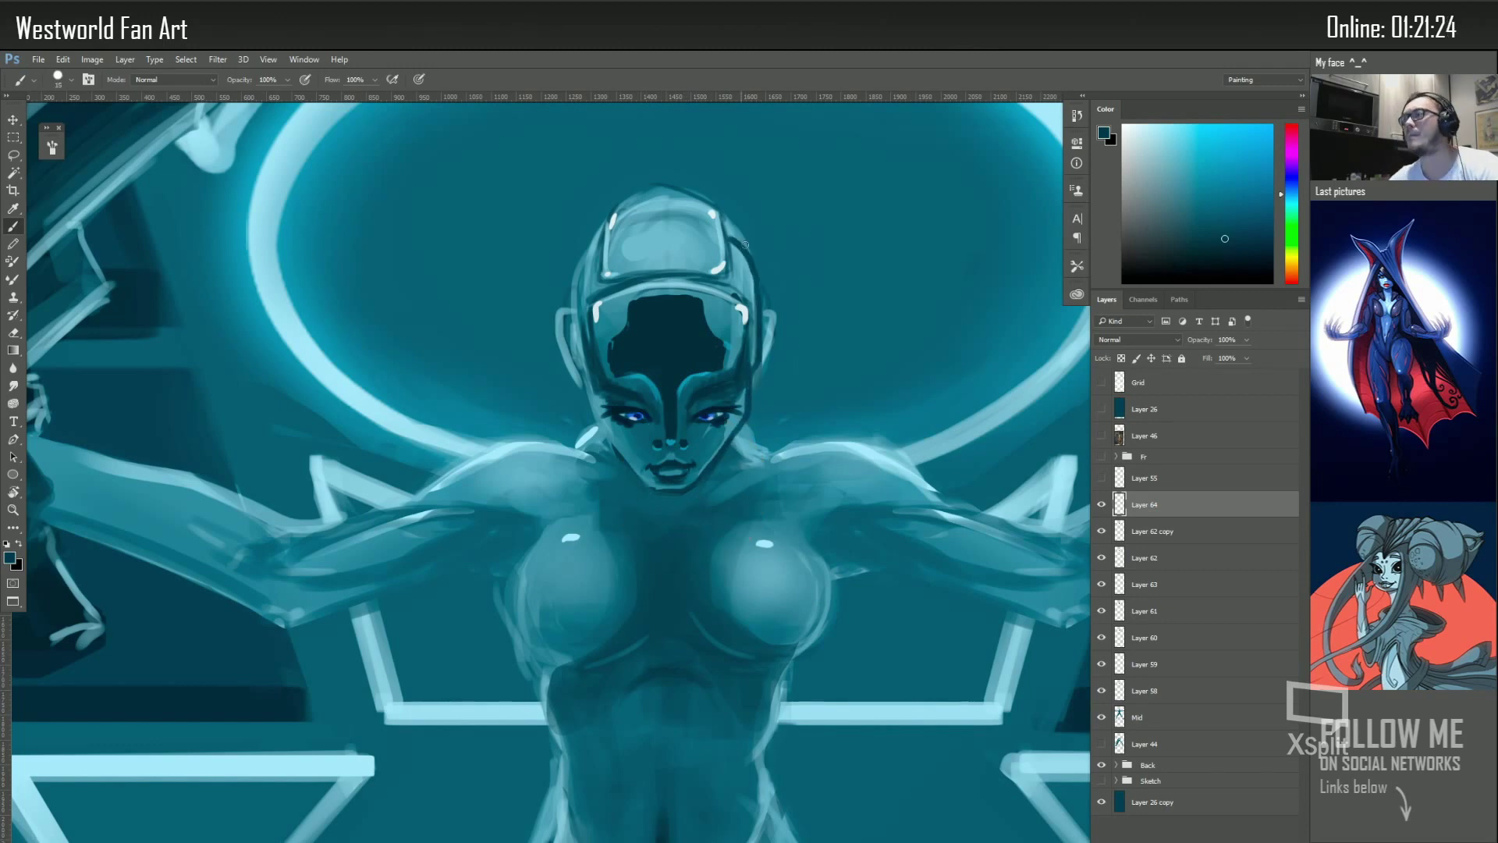
Darken the helmet's edges and top outline, and lighten the visor with pale strokes
drag(745, 245, 722, 277)
drag(605, 214, 601, 280)
key(ctrl+alt+r)
mouse_move(449, 538)
mouse_down()
mouse_move(458, 427)
mouse_move(521, 515)
mouse_move(584, 503)
mouse_up()
alt+click(471, 437)
alt+click(511, 531)
key(ctrl+alt+r)
mouse_move(611, 215)
mouse_down()
mouse_move(656, 184)
mouse_move(706, 215)
mouse_up()
alt+click(633, 203)
alt+click(608, 273)
Add Layer 65 and sample lighter and darker teals from the helmet and face
key(l)
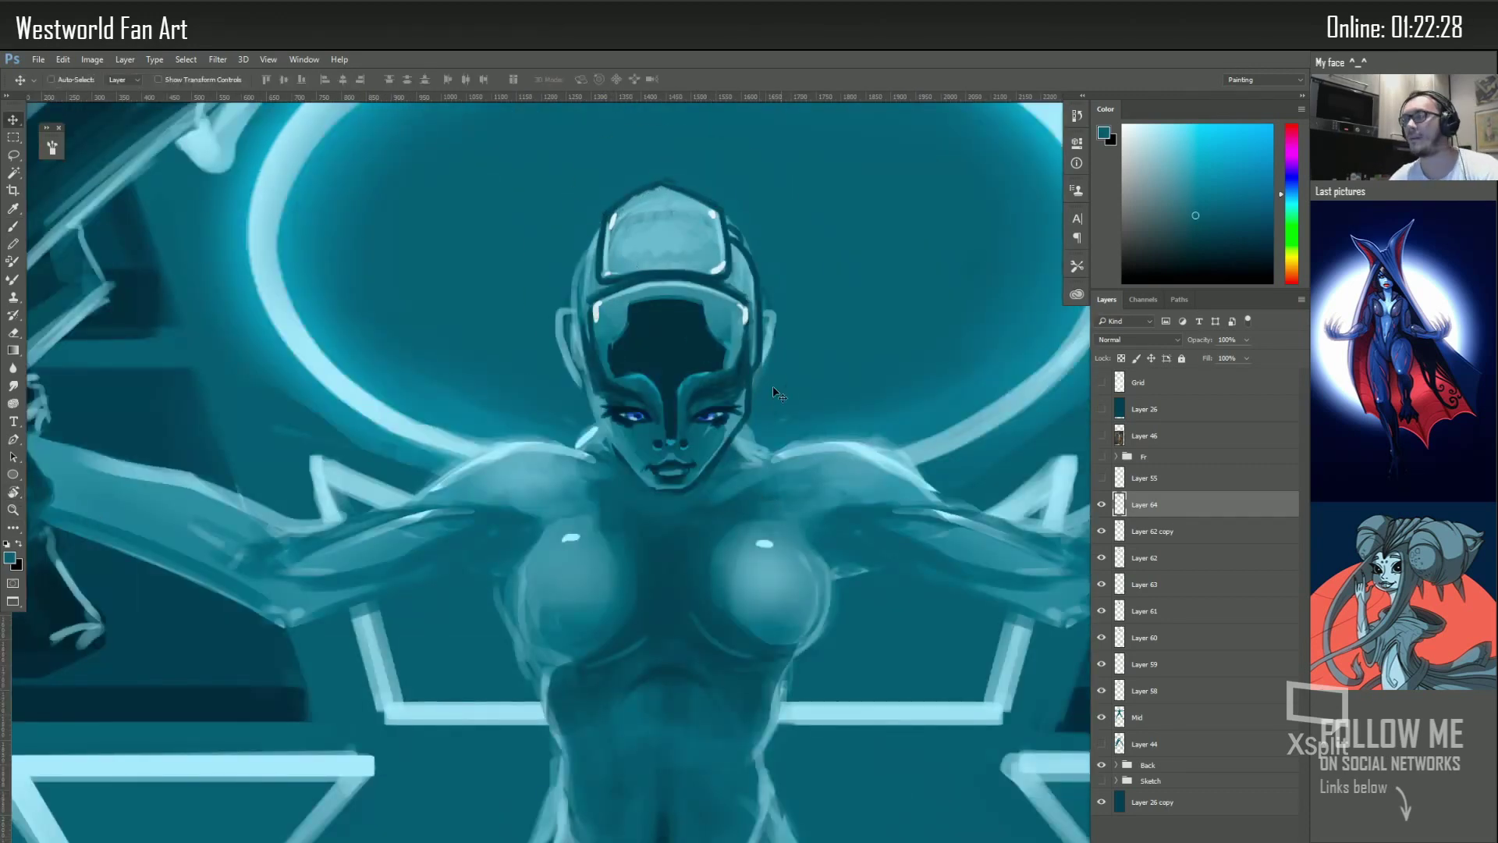
key(ctrl+shift+alt+n)
key(v)
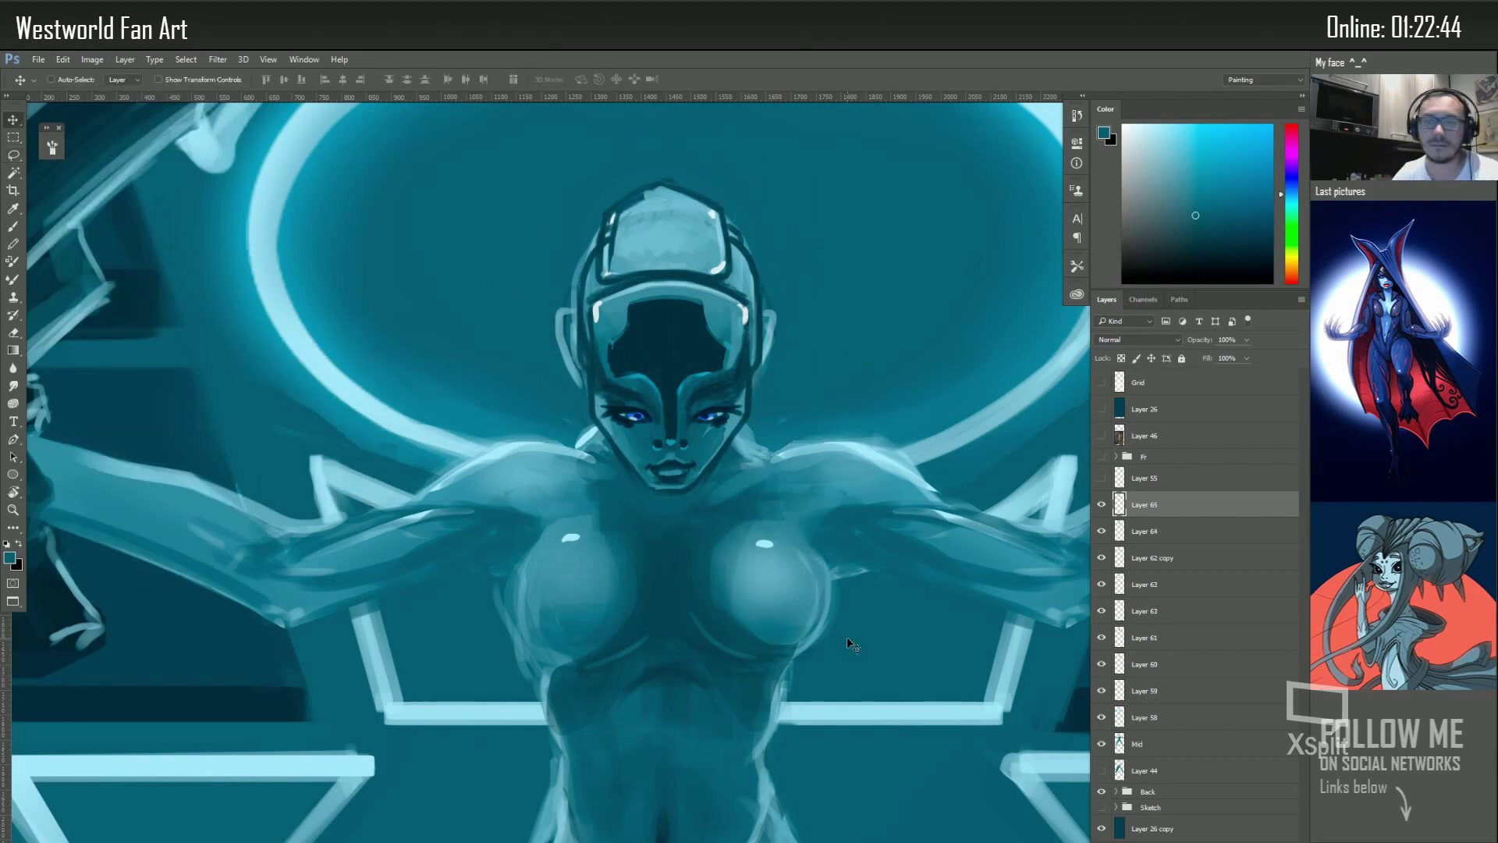
key(b)
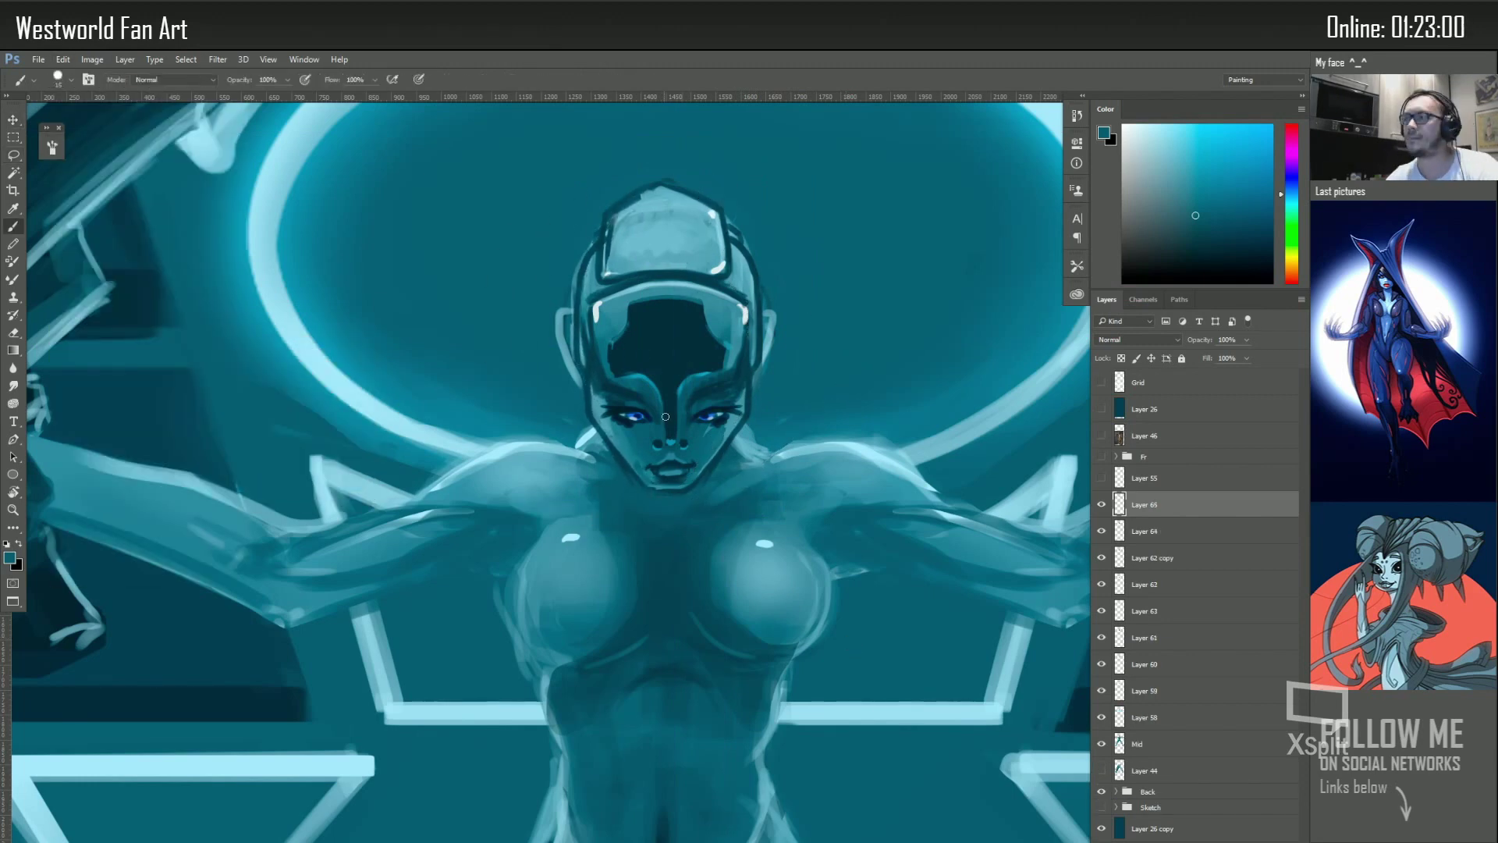
alt+click(607, 320)
alt+click(733, 344)
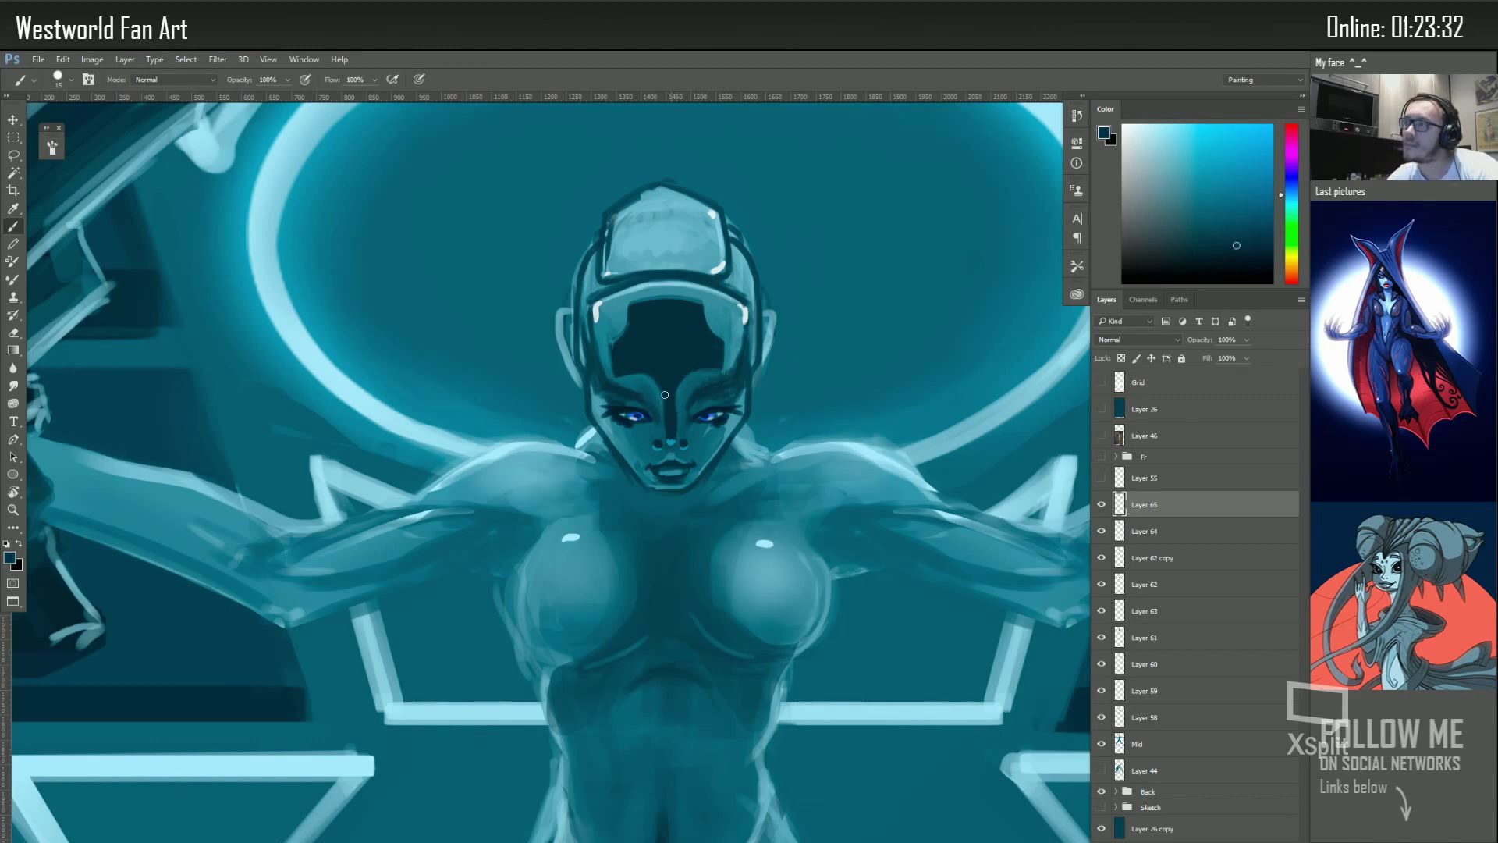
alt+click(671, 441)
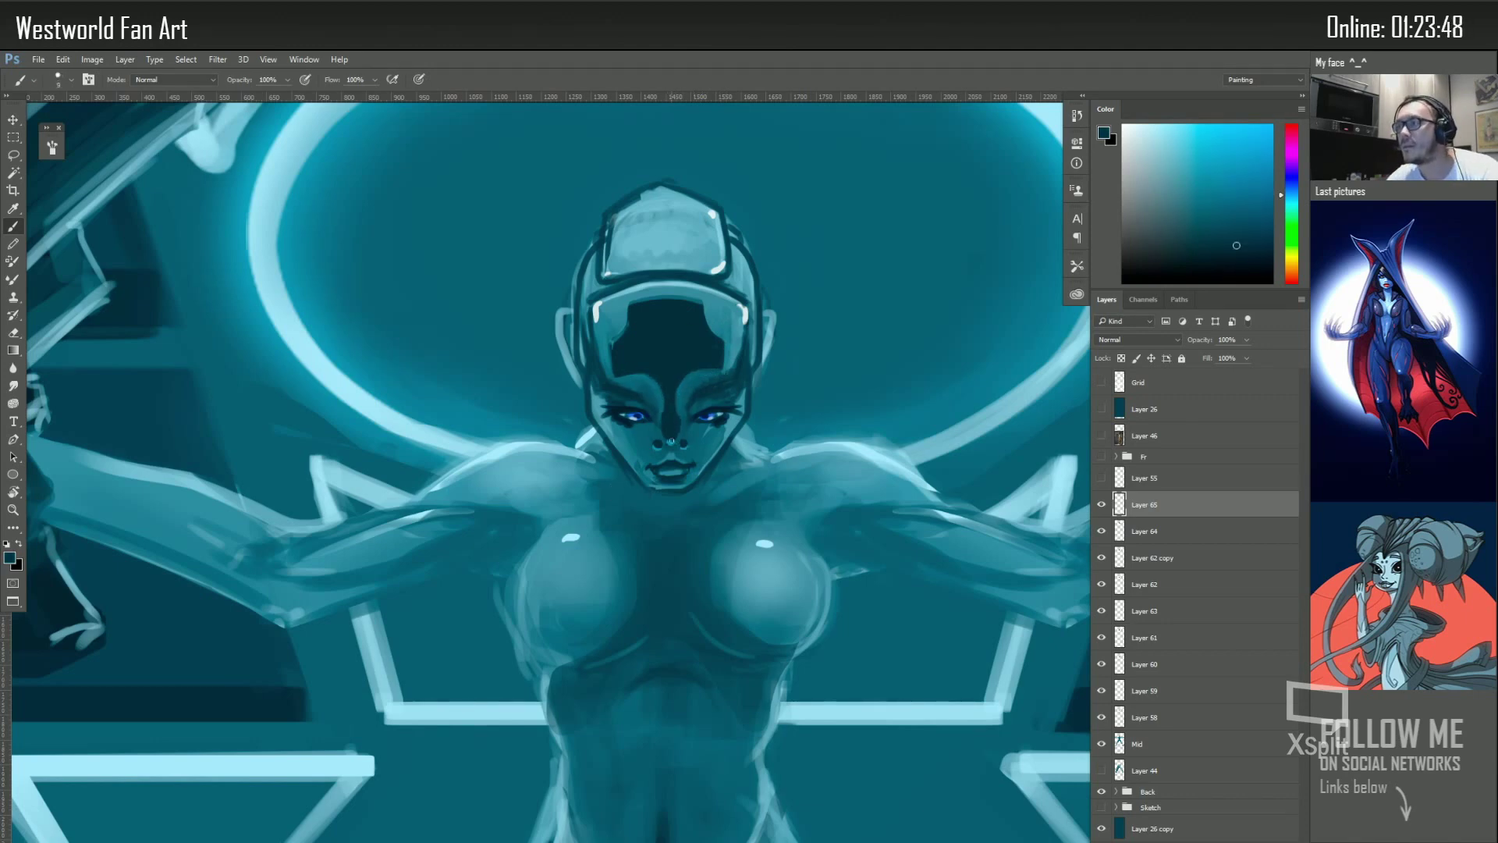
Pick light cyans and dark teals for the helmet, sizing the brush between about 10 and 20
key(bracketright)
key(bracketright)
key(bracketright)
alt+click(644, 378)
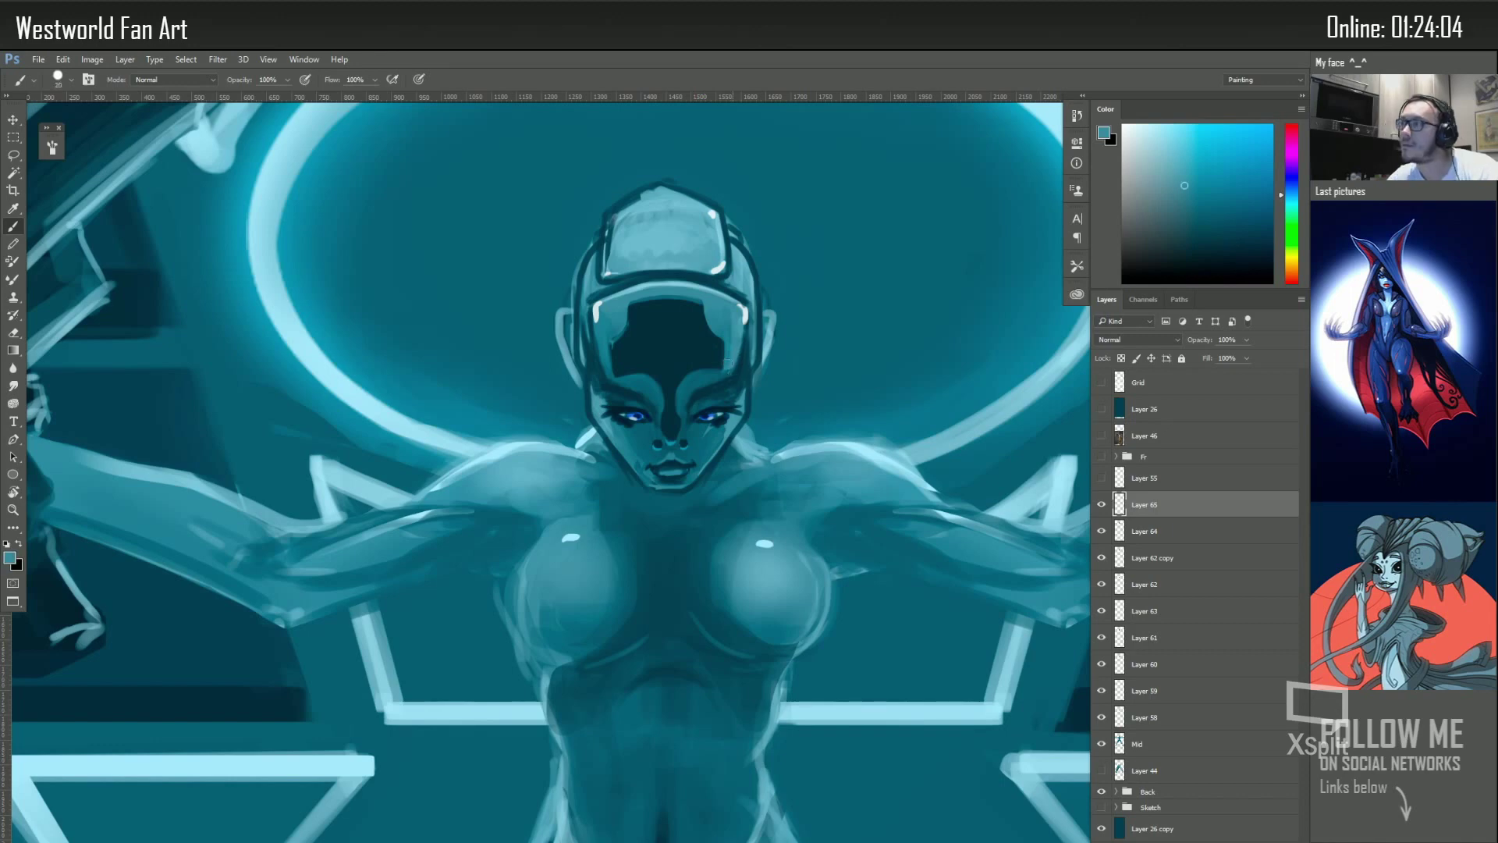
key(bracketleft)
key(bracketleft)
alt+click(680, 395)
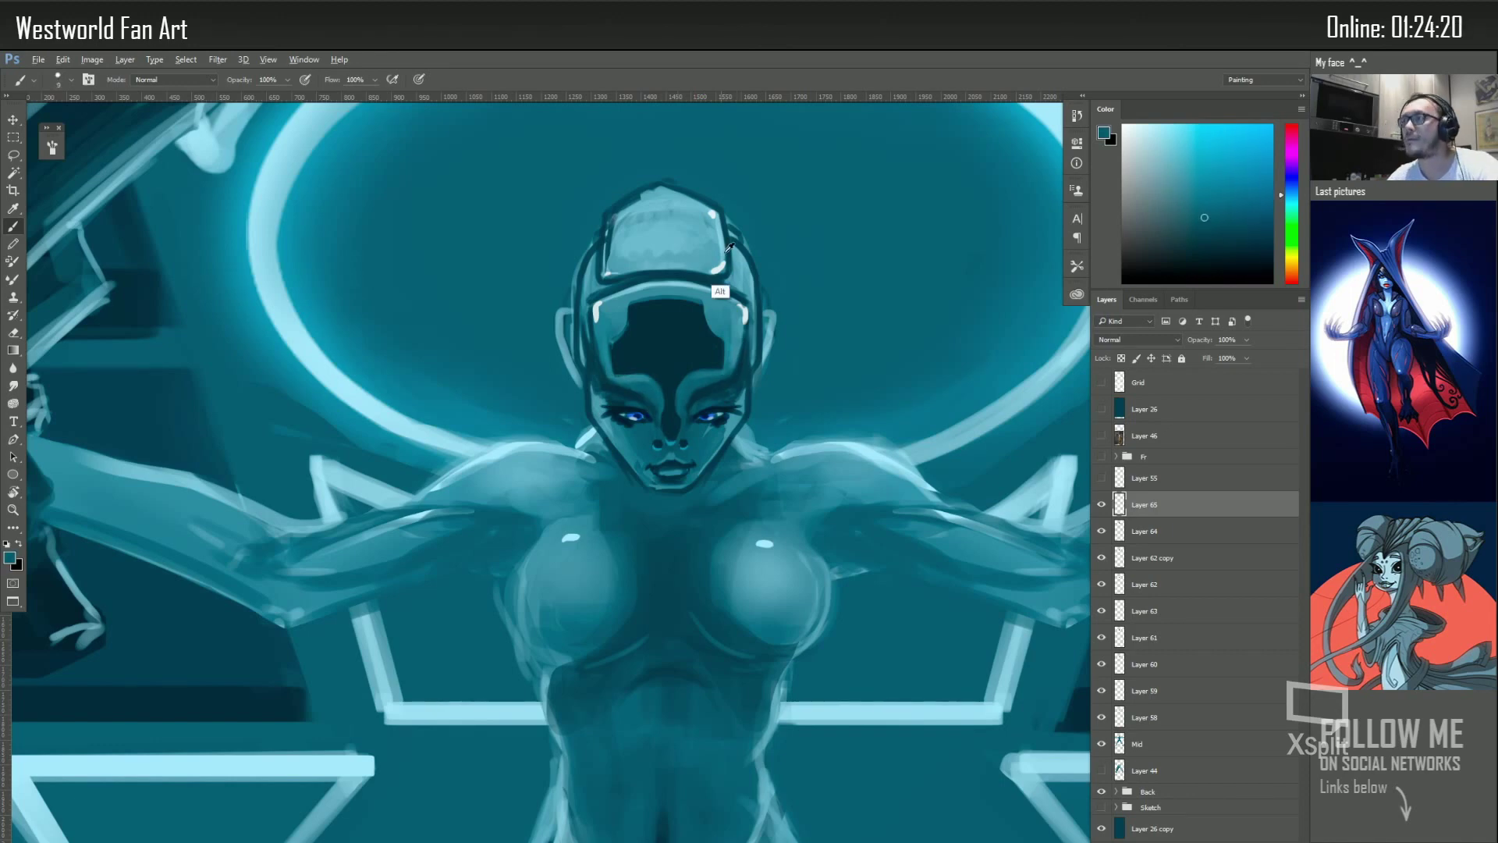
alt+click(730, 247)
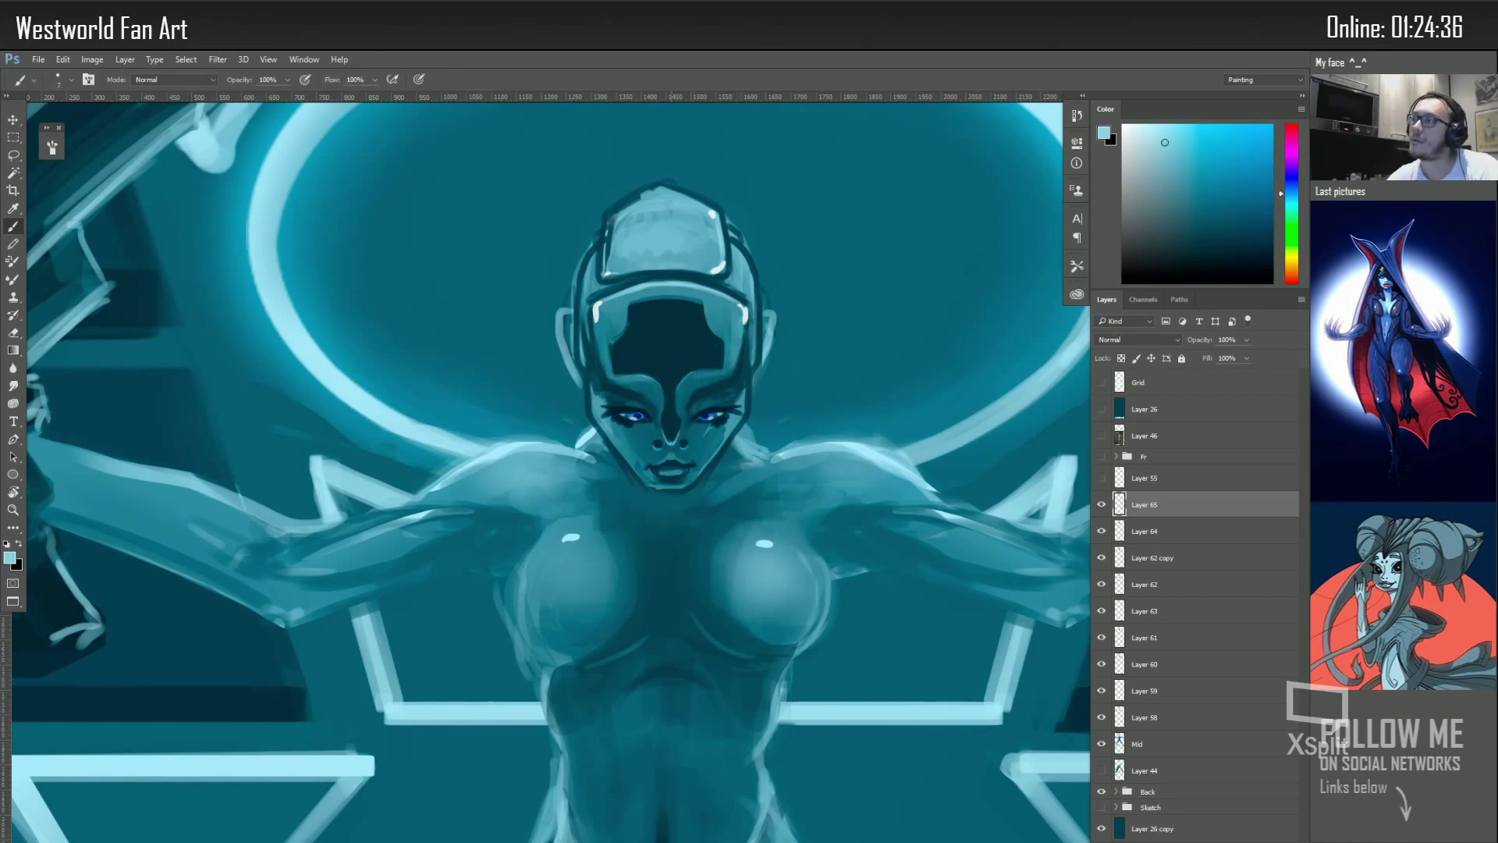
alt+click(684, 425)
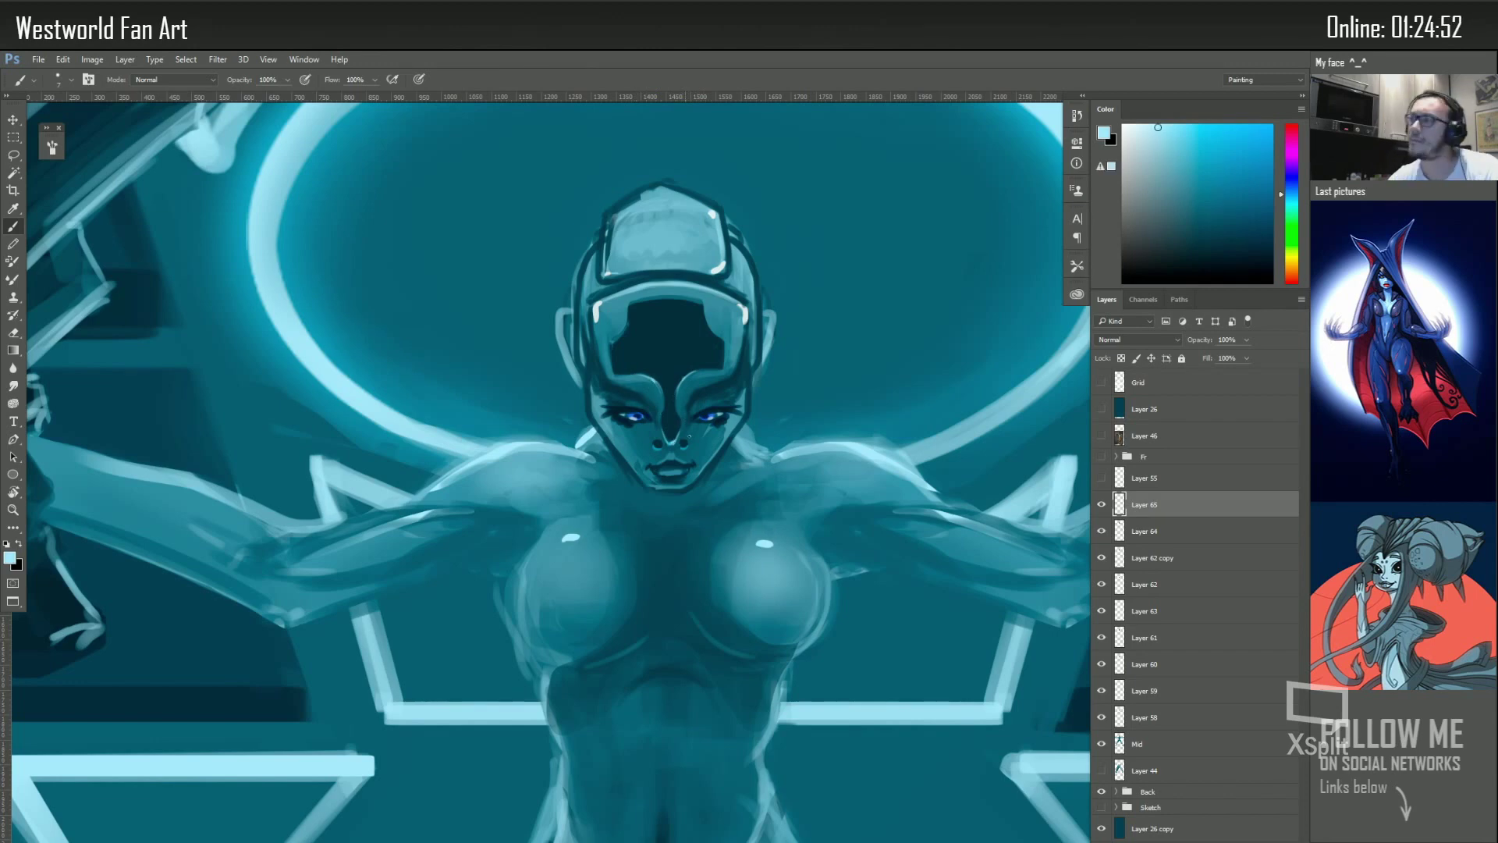
alt+click(701, 402)
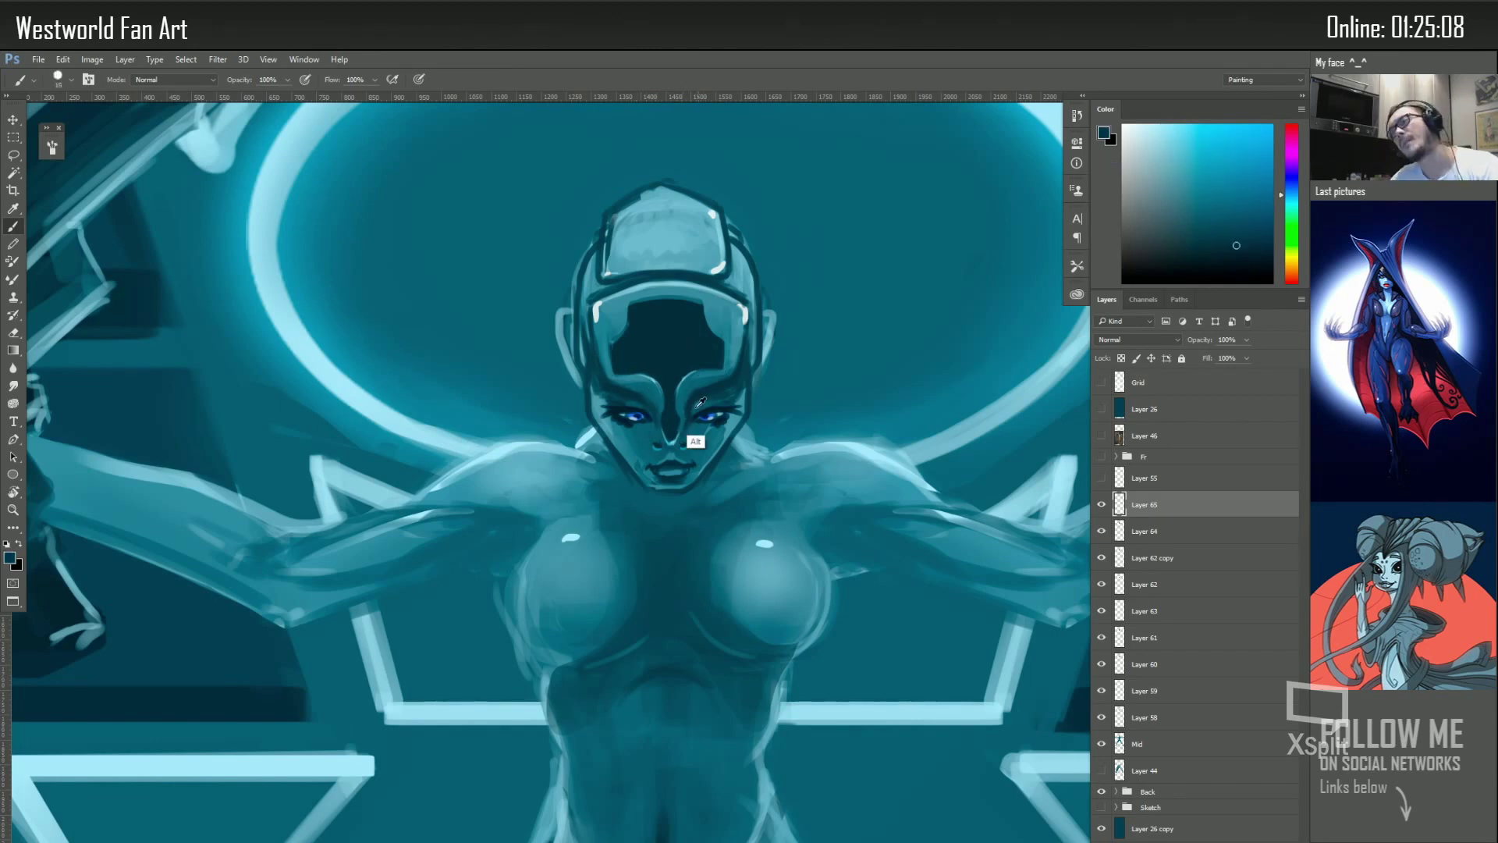
Paint very light cyan highlights on the face's left side and a curved helmet side-panel line
alt+click(715, 401)
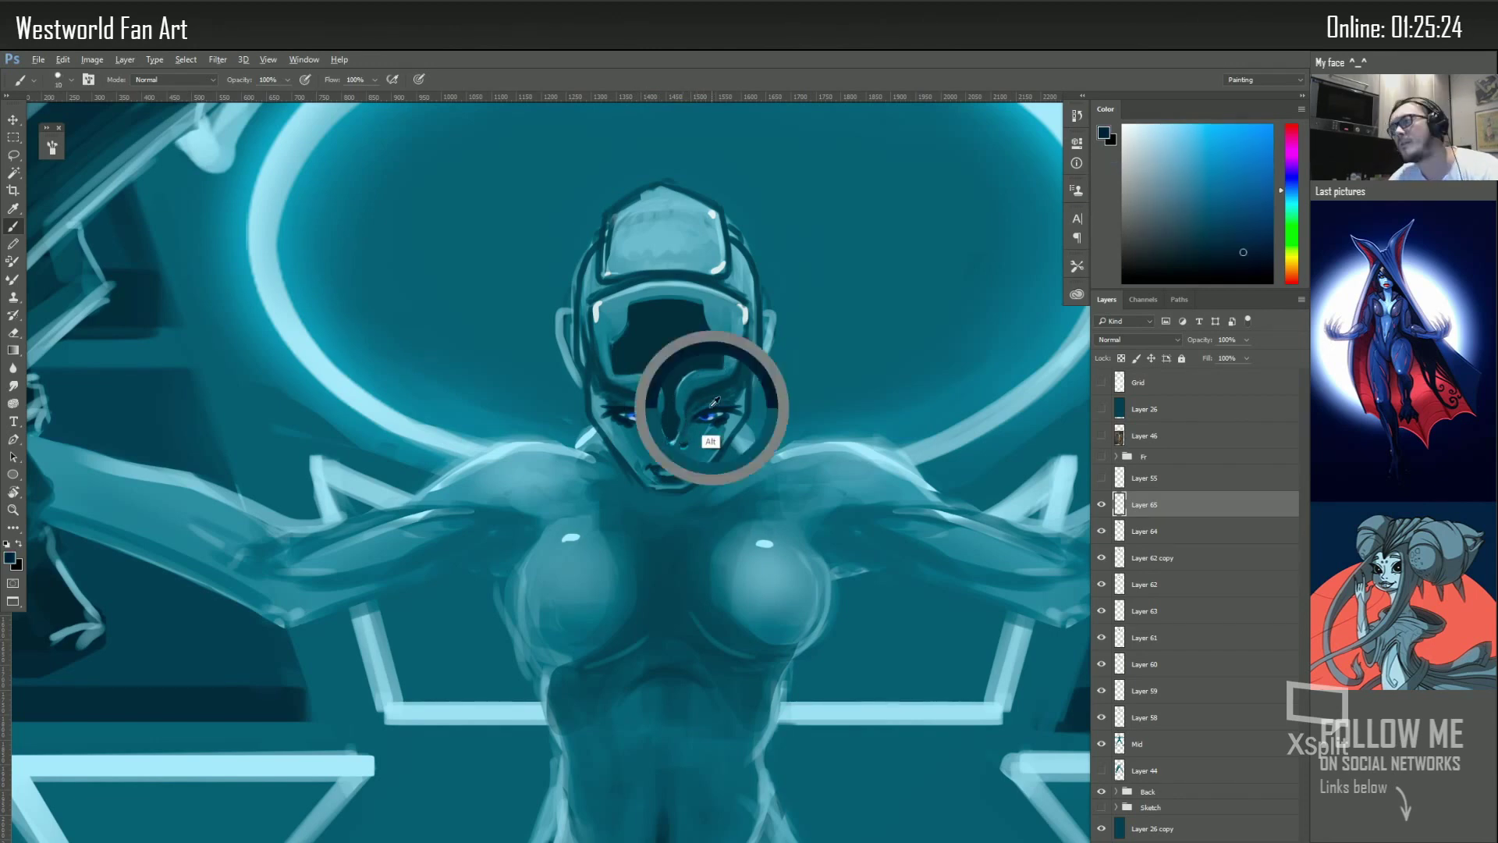
key(bracketleft)
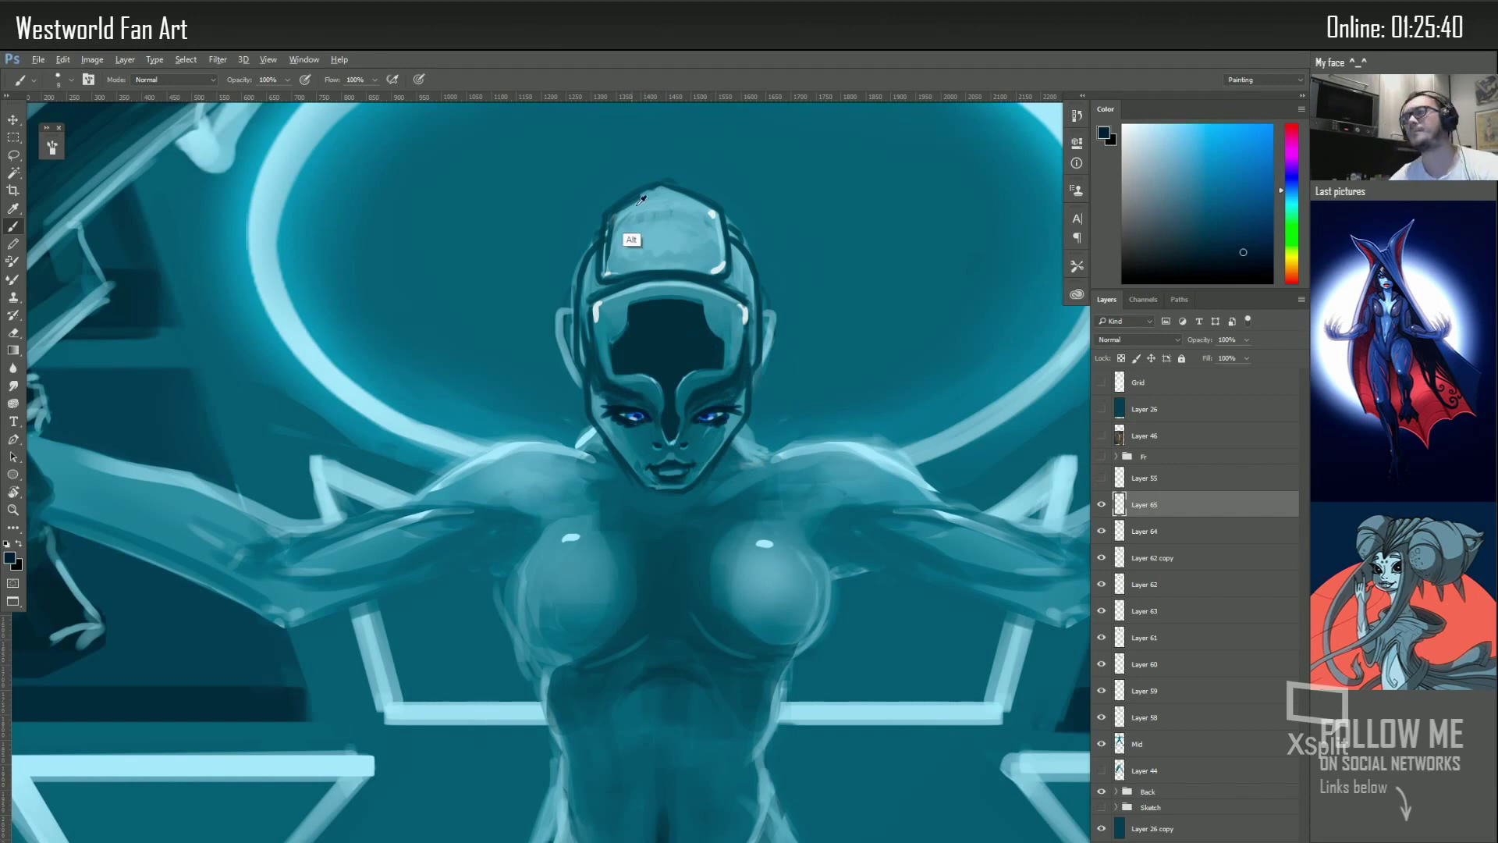
alt+click(641, 199)
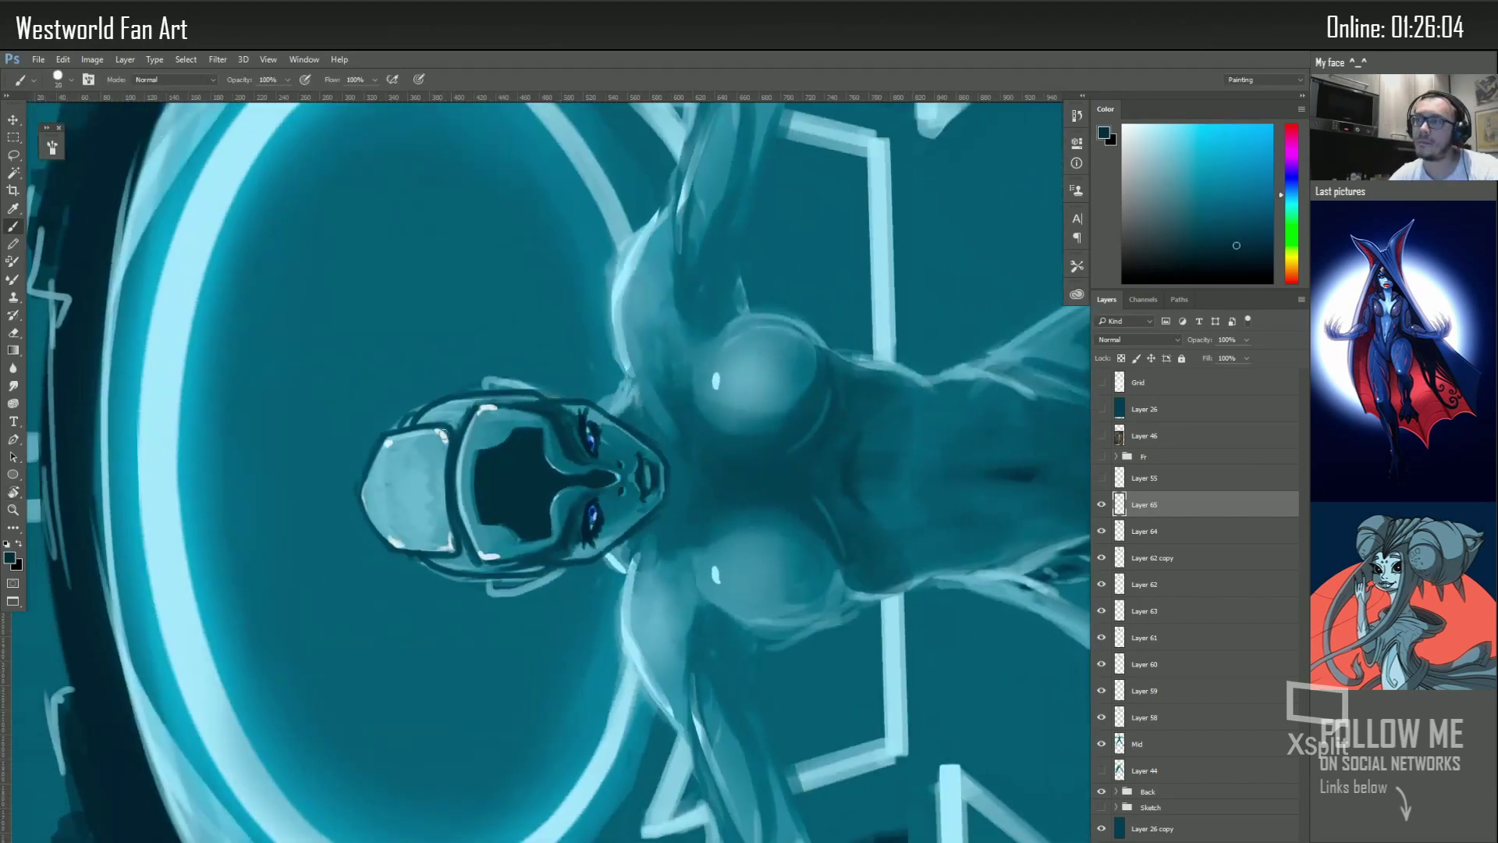
mouse_move(442, 449)
mouse_down()
mouse_move(447, 522)
mouse_move(445, 501)
mouse_move(384, 519)
mouse_move(394, 511)
mouse_up()
drag(403, 441, 420, 473)
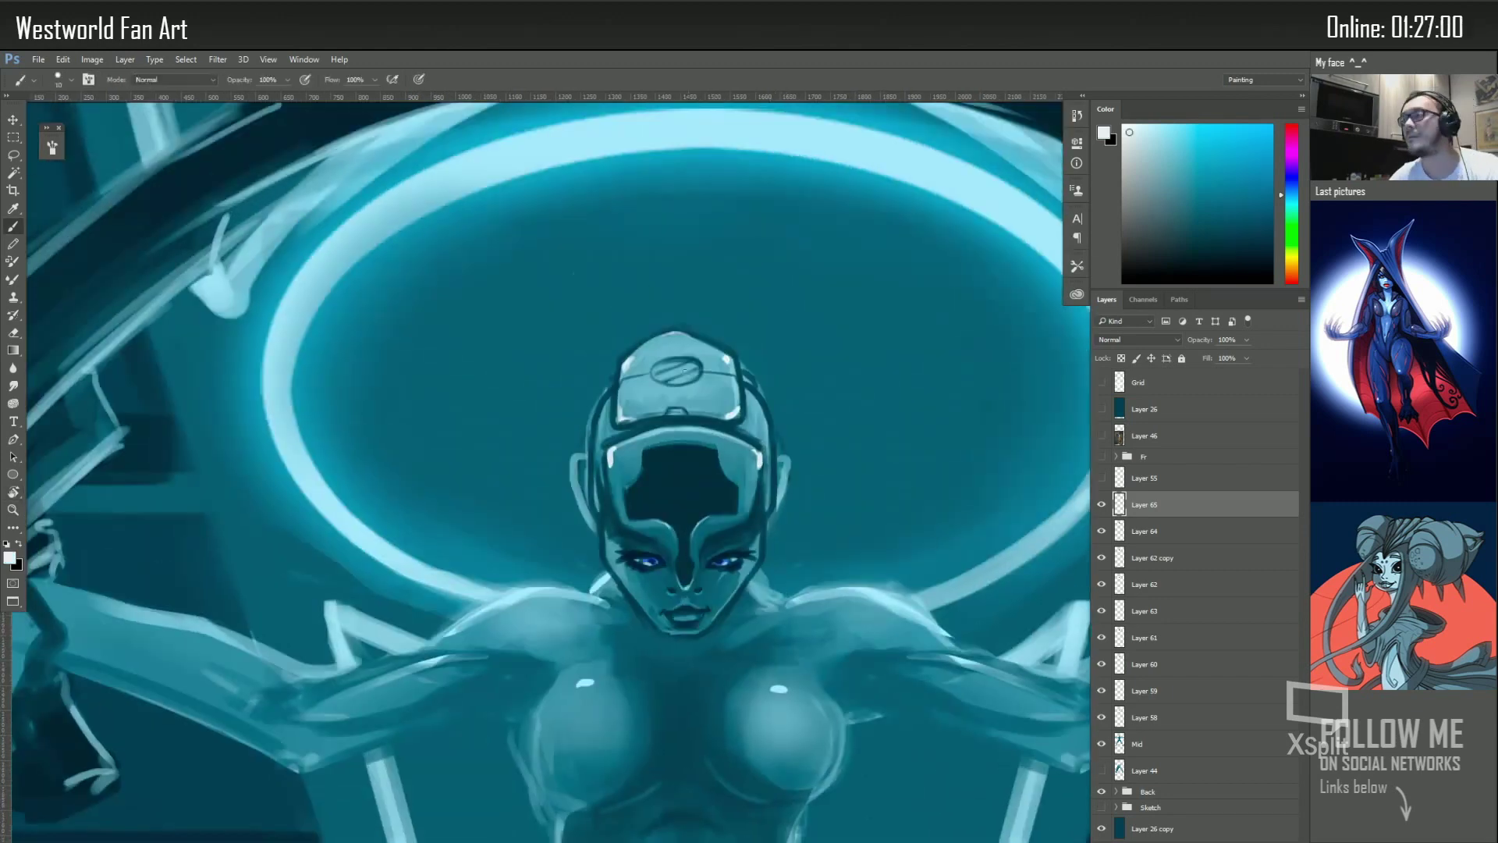
alt+click(658, 410)
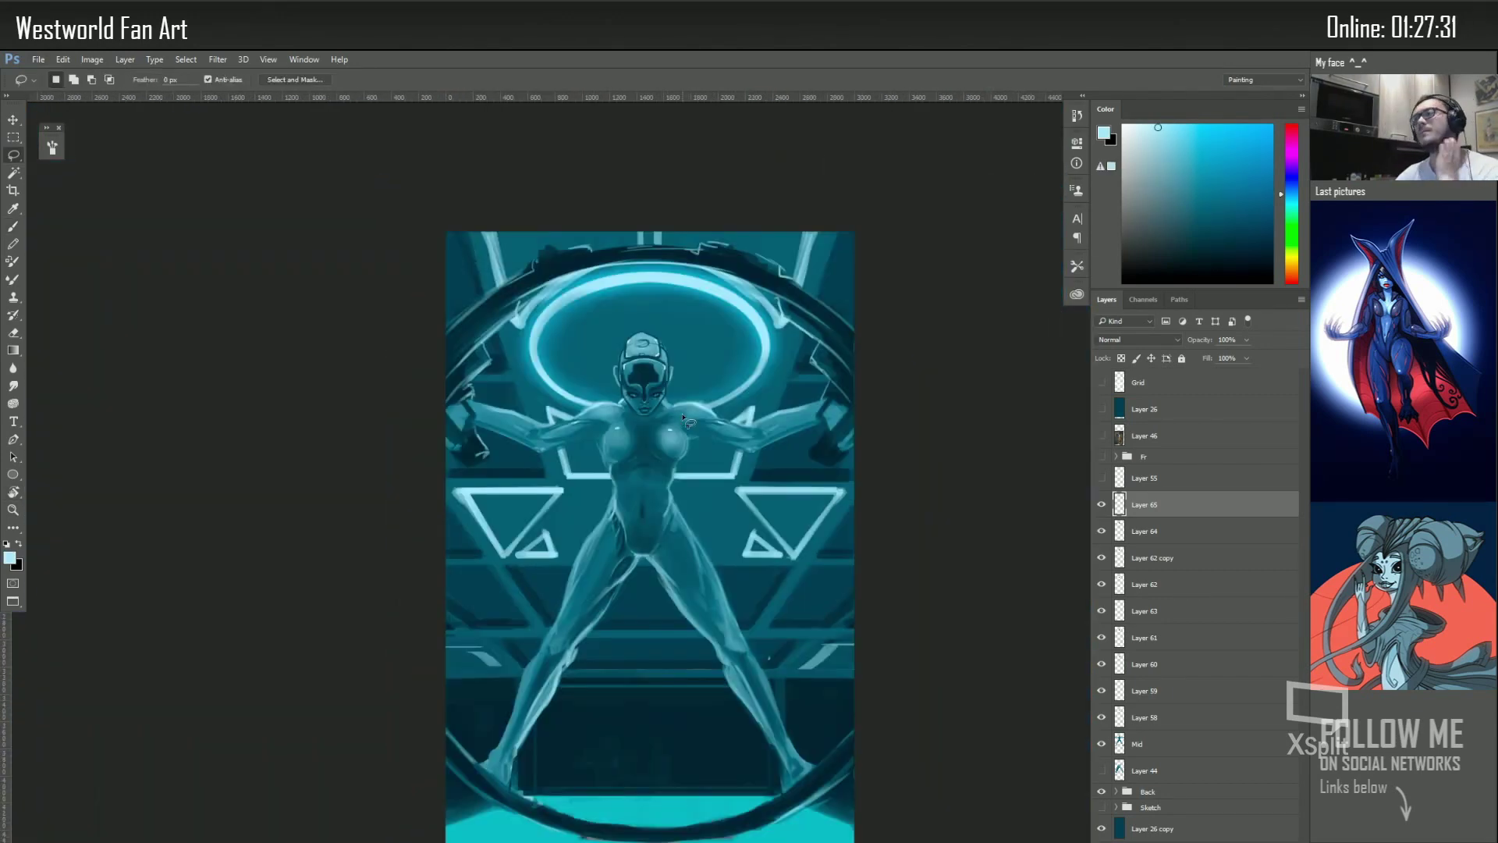
Group the painting layers into Group 1 and save the file
key(ctrl+g)
key(ctrl+s)
key(Return)
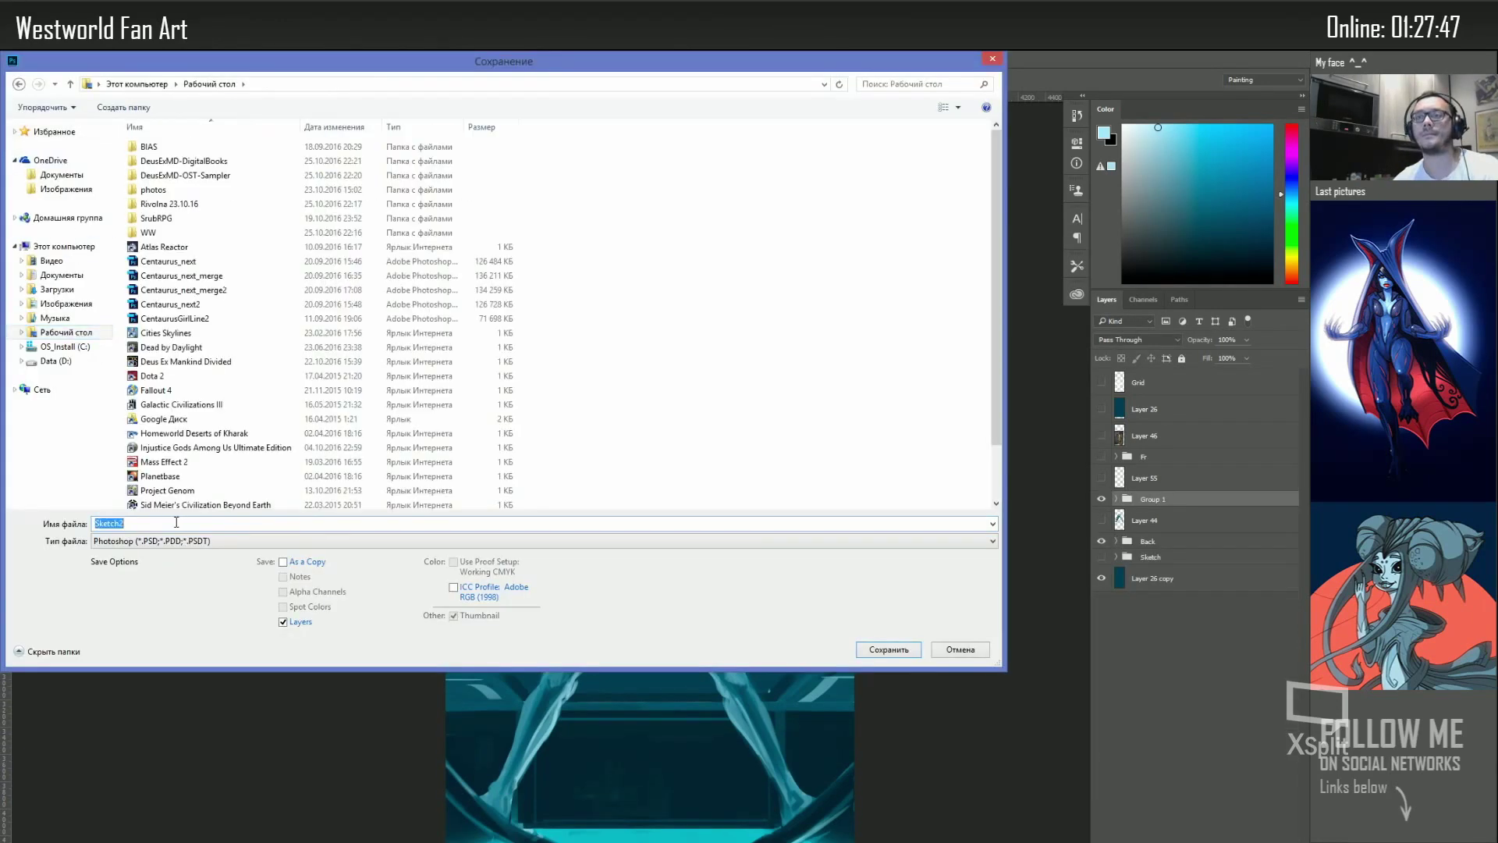
key(Return)
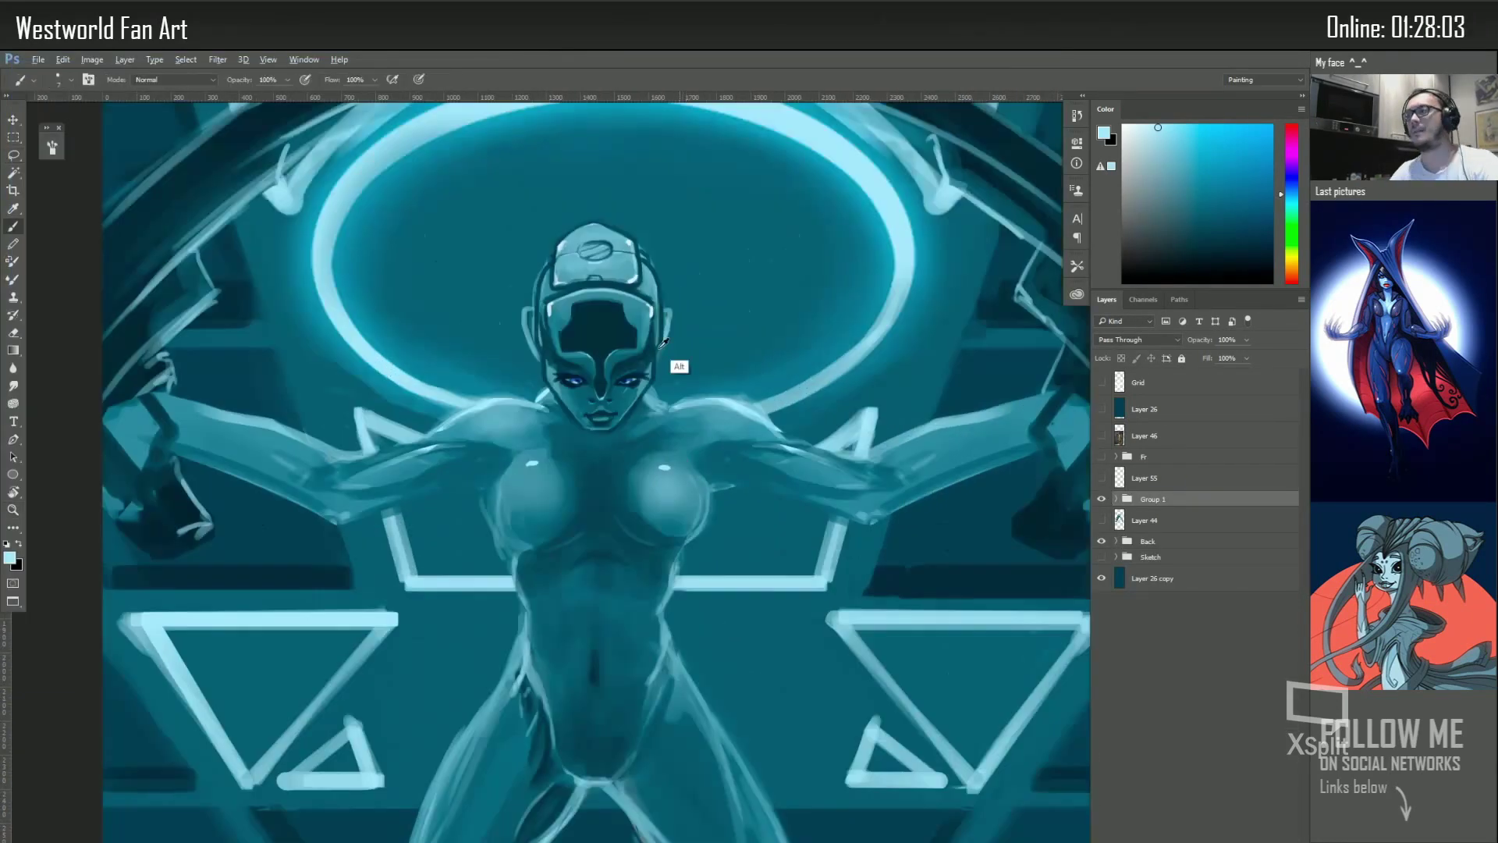
Add Layer 66 and darken the right shoulder contour and the chest's right edge in dark teal
alt+click(664, 342)
key(ctrl+shift+alt+n)
drag(759, 417, 755, 411)
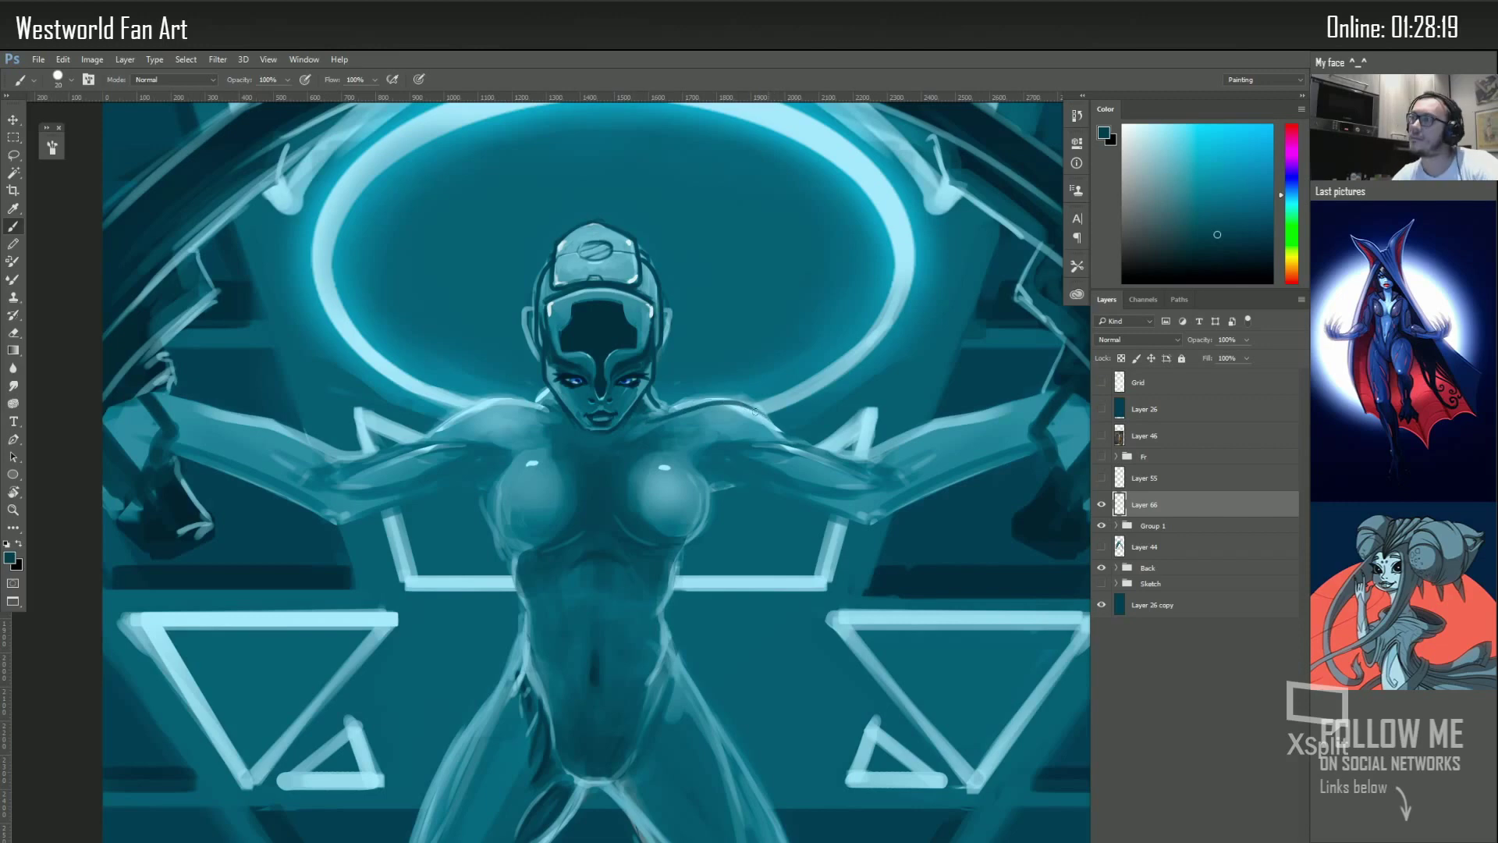
drag(703, 472, 695, 537)
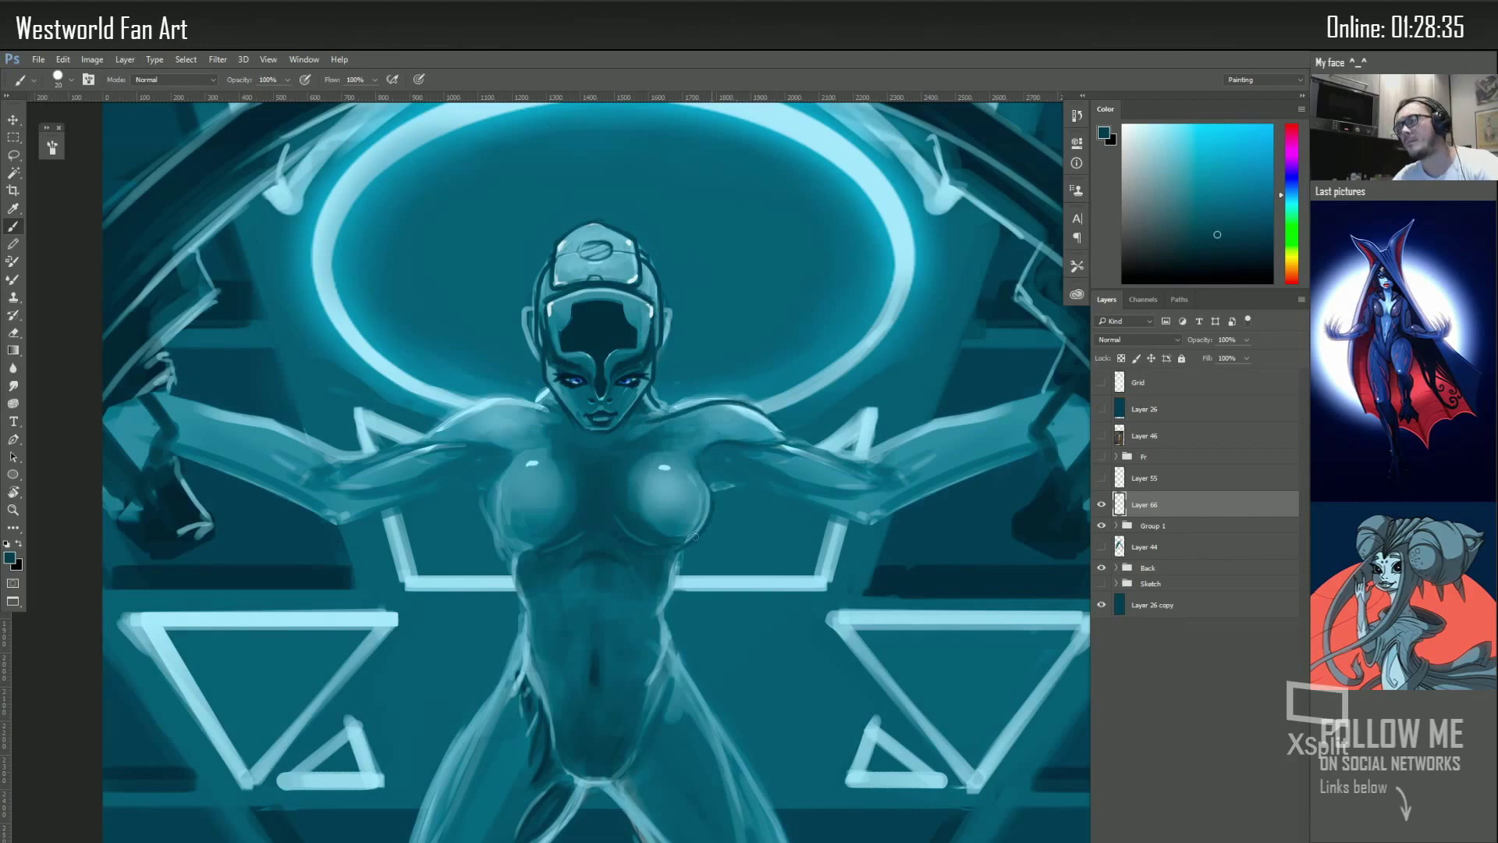
key(ctrl)
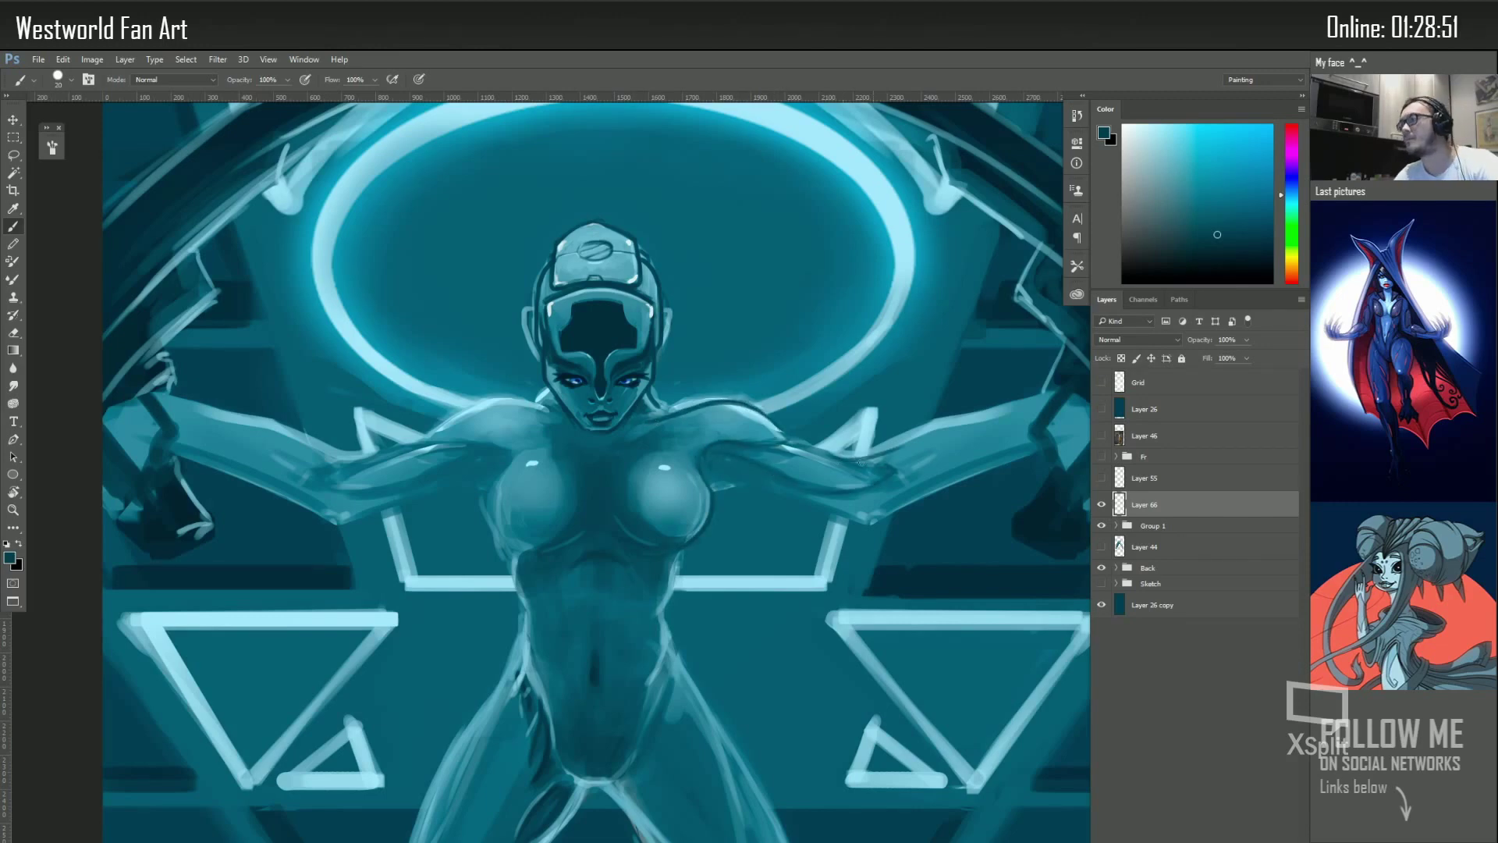
Paint dark strokes along the right arm and lasso the right shoulder with a 30 px brush
drag(886, 452, 1046, 399)
drag(850, 519, 960, 478)
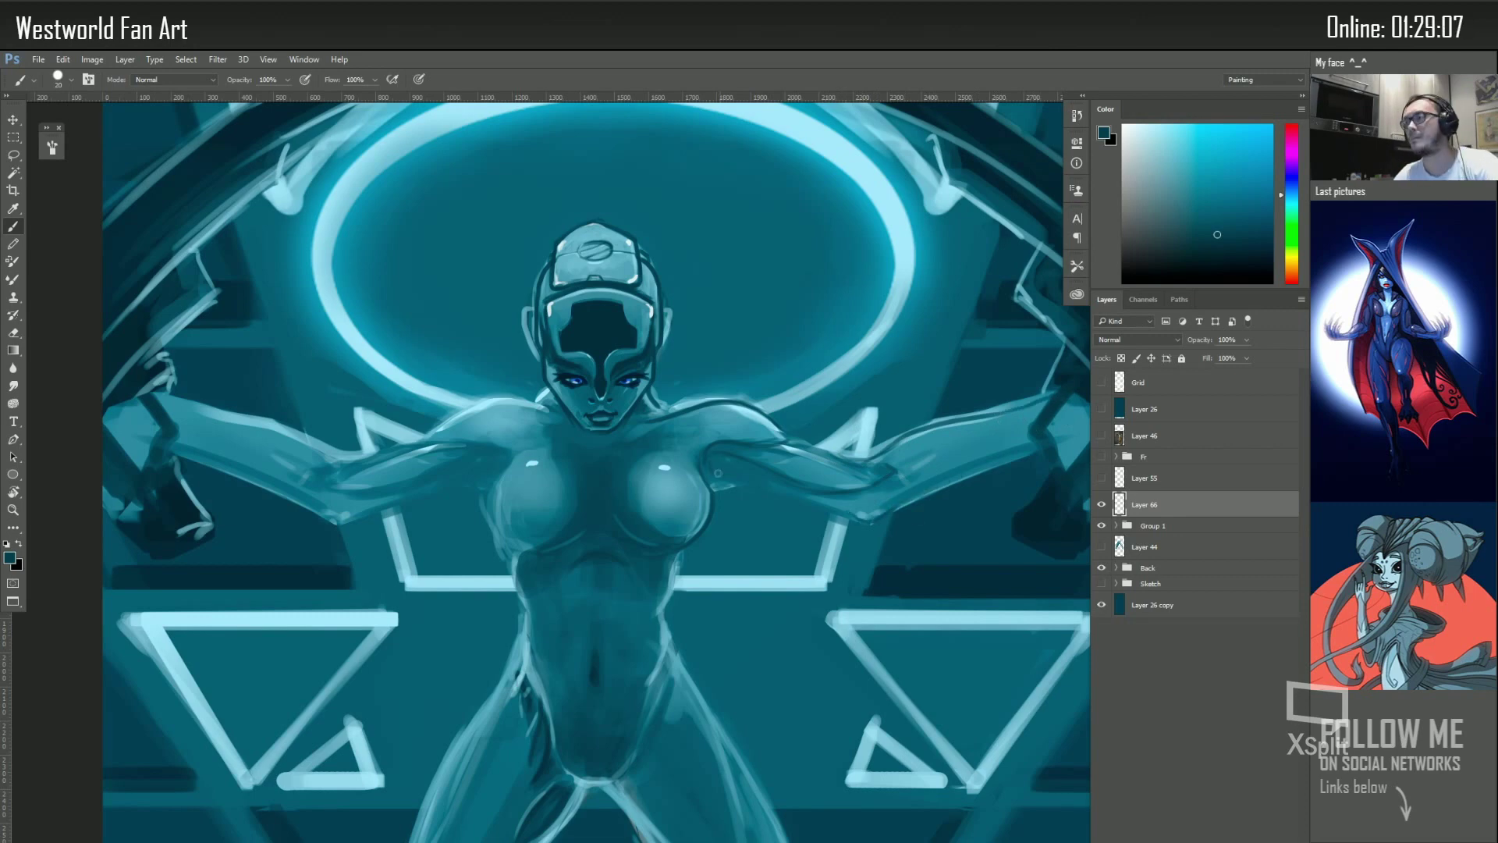
key(l)
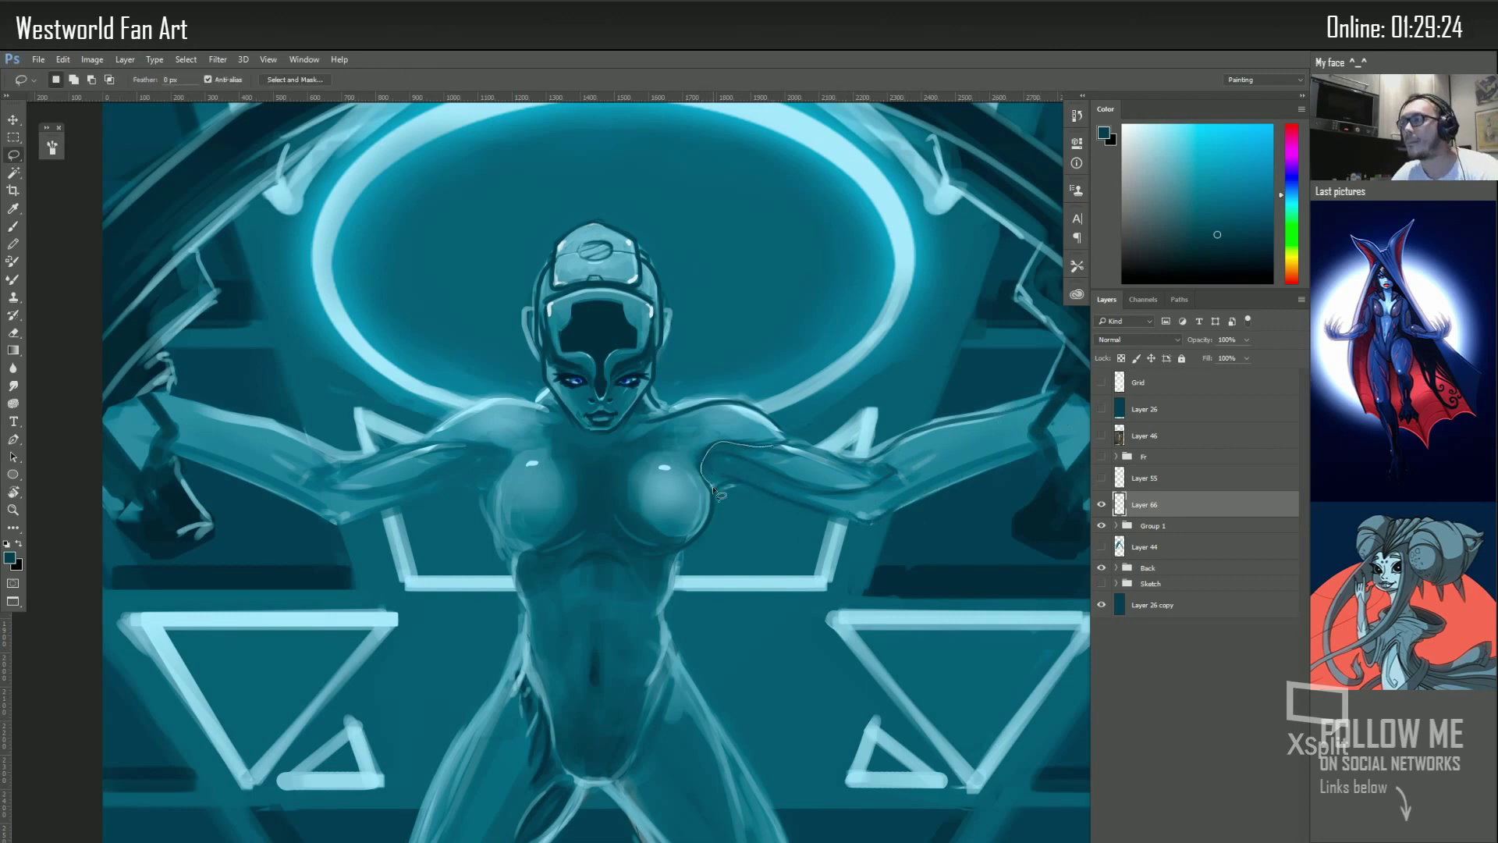
mouse_move(713, 500)
mouse_down()
mouse_move(763, 455)
mouse_move(712, 500)
mouse_move(780, 460)
mouse_up()
key(b)
key(bracketleft)
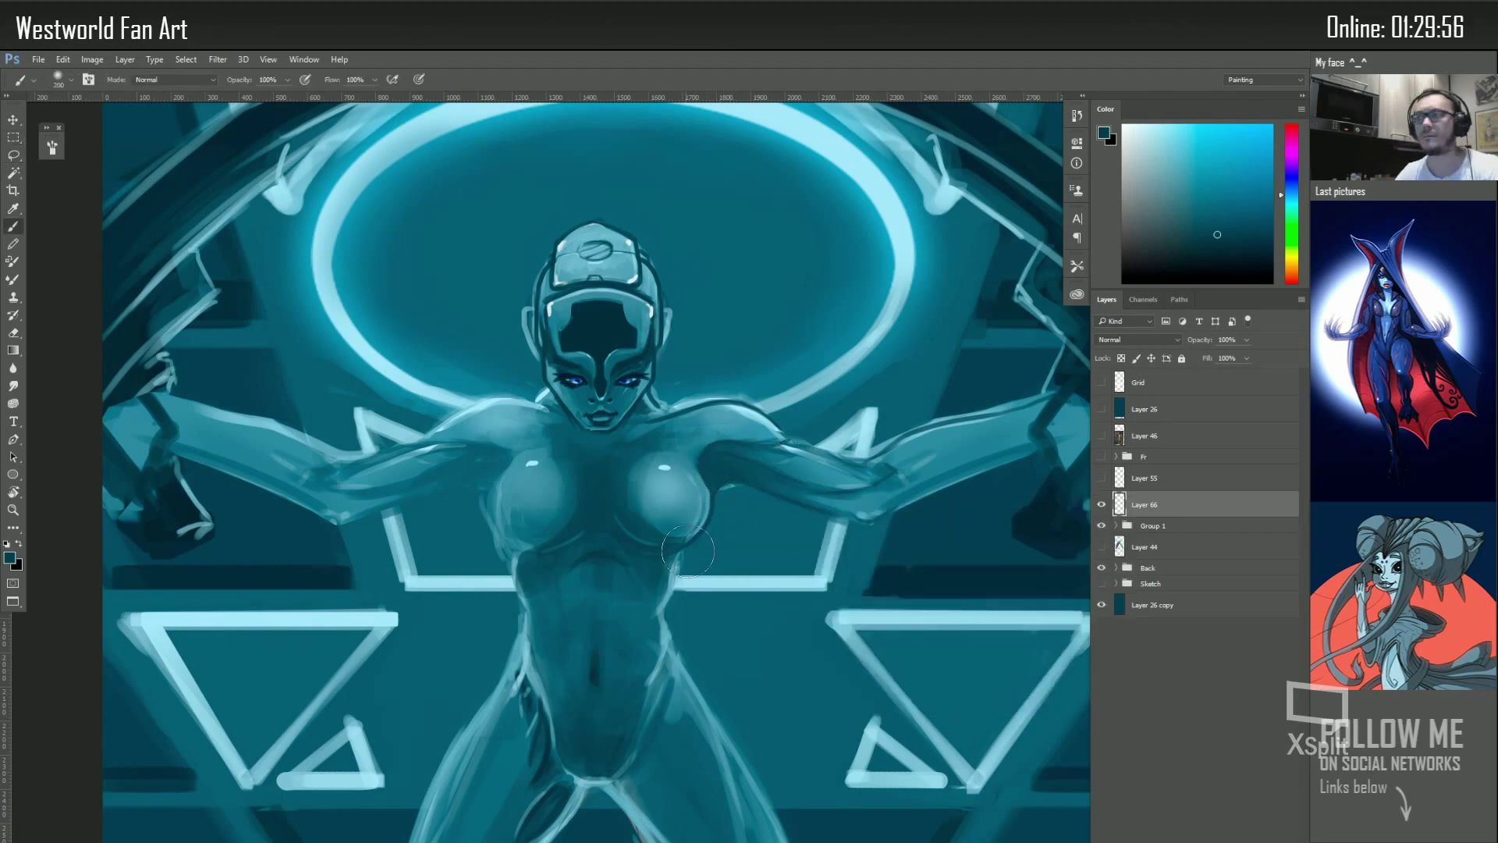
key(ctrl+d)
alt+click(676, 562)
scroll(780, 434, up, 3)
With the view rotated head-left, add small pale cyan strokes near the arm, then reset upright
key(r)
mouse_move(940, 320)
mouse_down()
mouse_move(604, 375)
mouse_move(625, 344)
mouse_up()
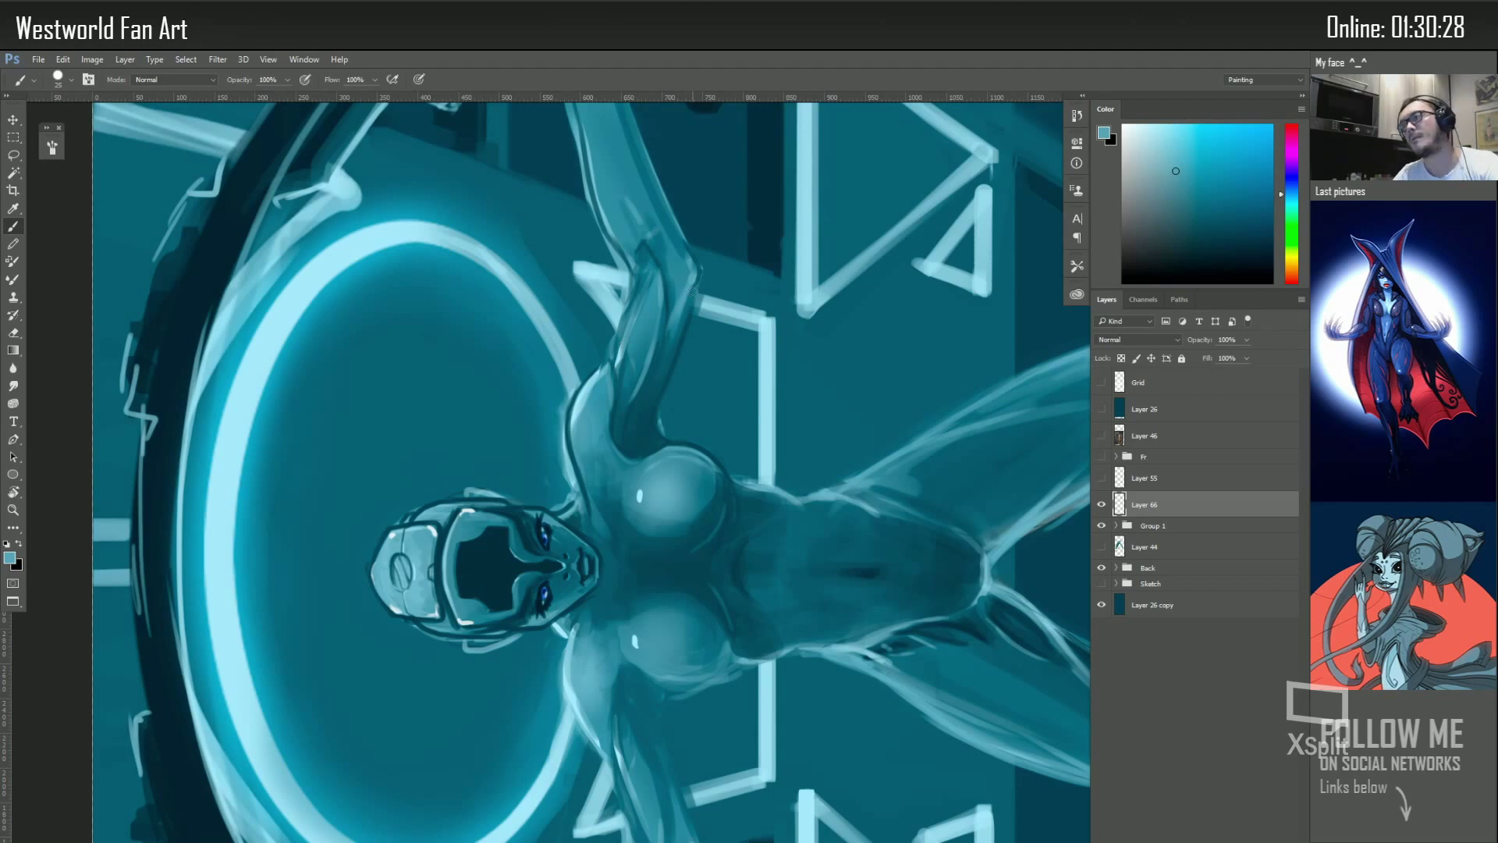
alt+click(620, 453)
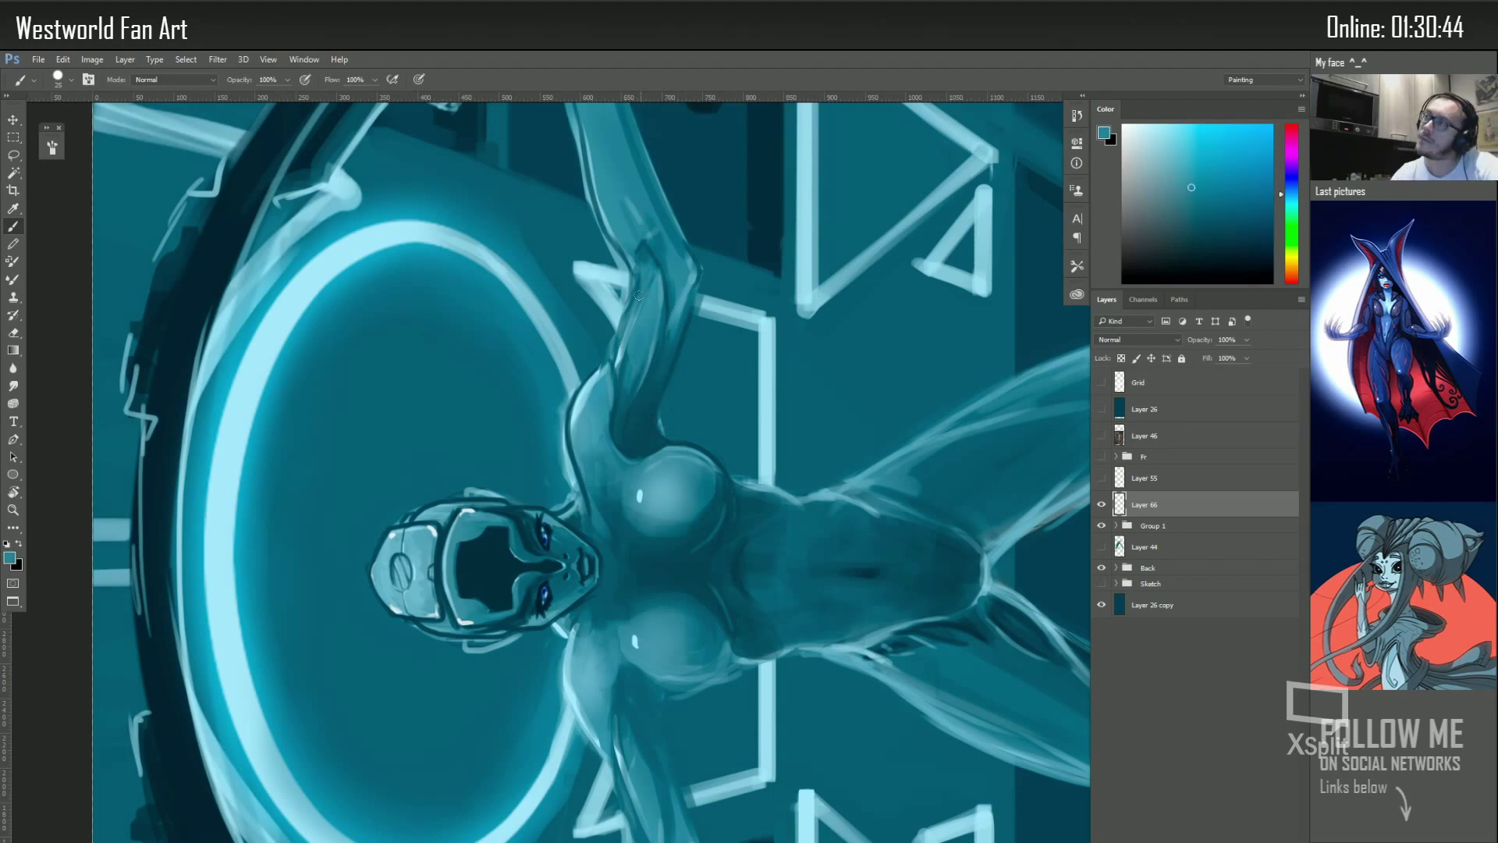
alt+click(626, 331)
drag(621, 343, 634, 296)
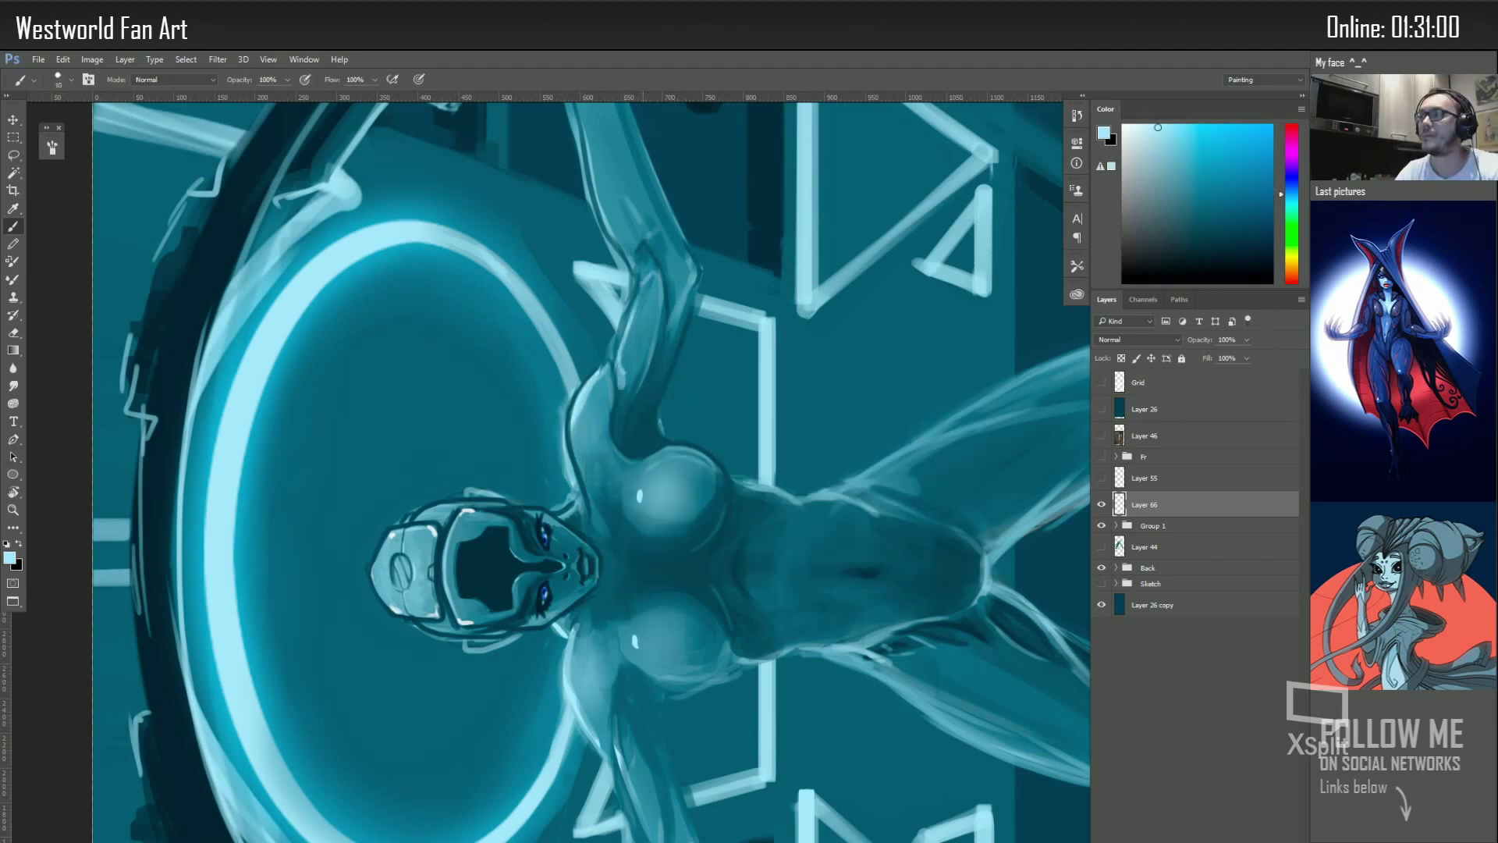
key(ctrl+0)
Draw dark seam lines around the shoulder and down the breast edge, then move Layer 66 into Group 1
alt+click(738, 444)
mouse_move(738, 444)
mouse_down()
mouse_move(772, 445)
mouse_move(792, 472)
mouse_up()
alt+click(760, 460)
drag(687, 444, 703, 505)
alt+click(664, 530)
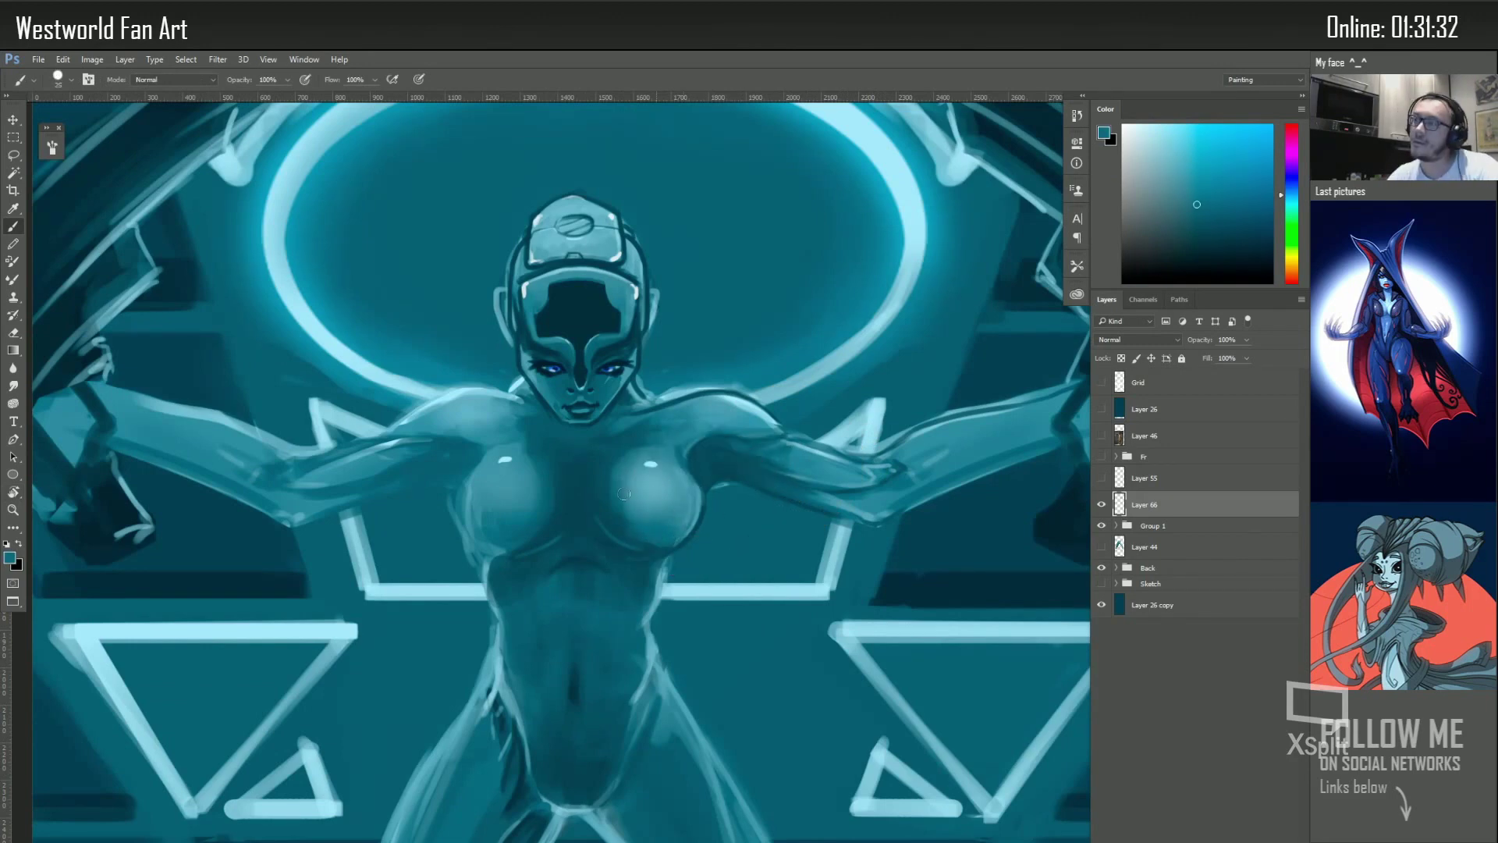
alt+click(723, 382)
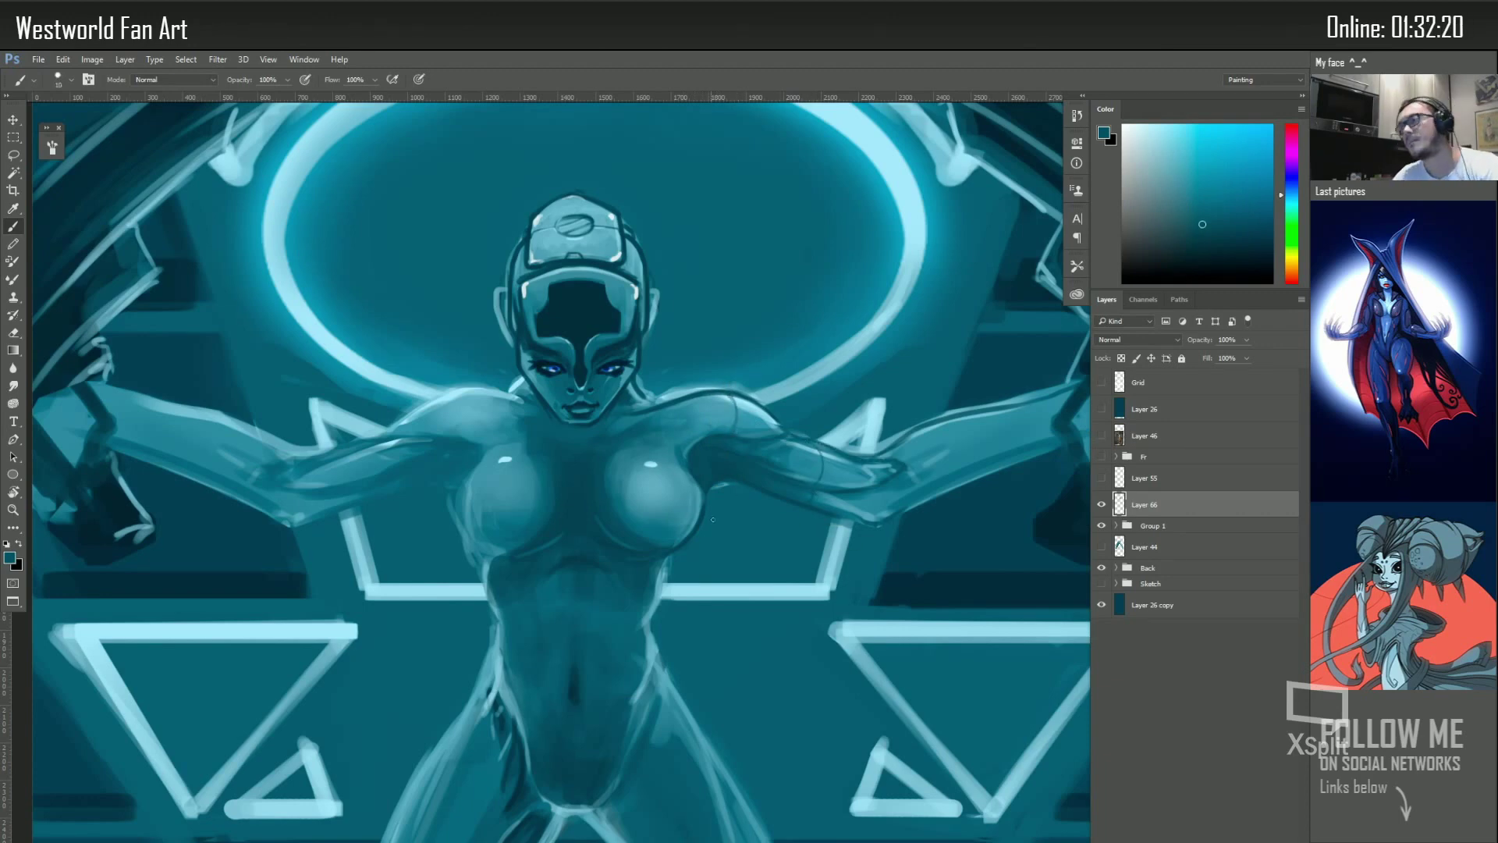
alt+click(694, 391)
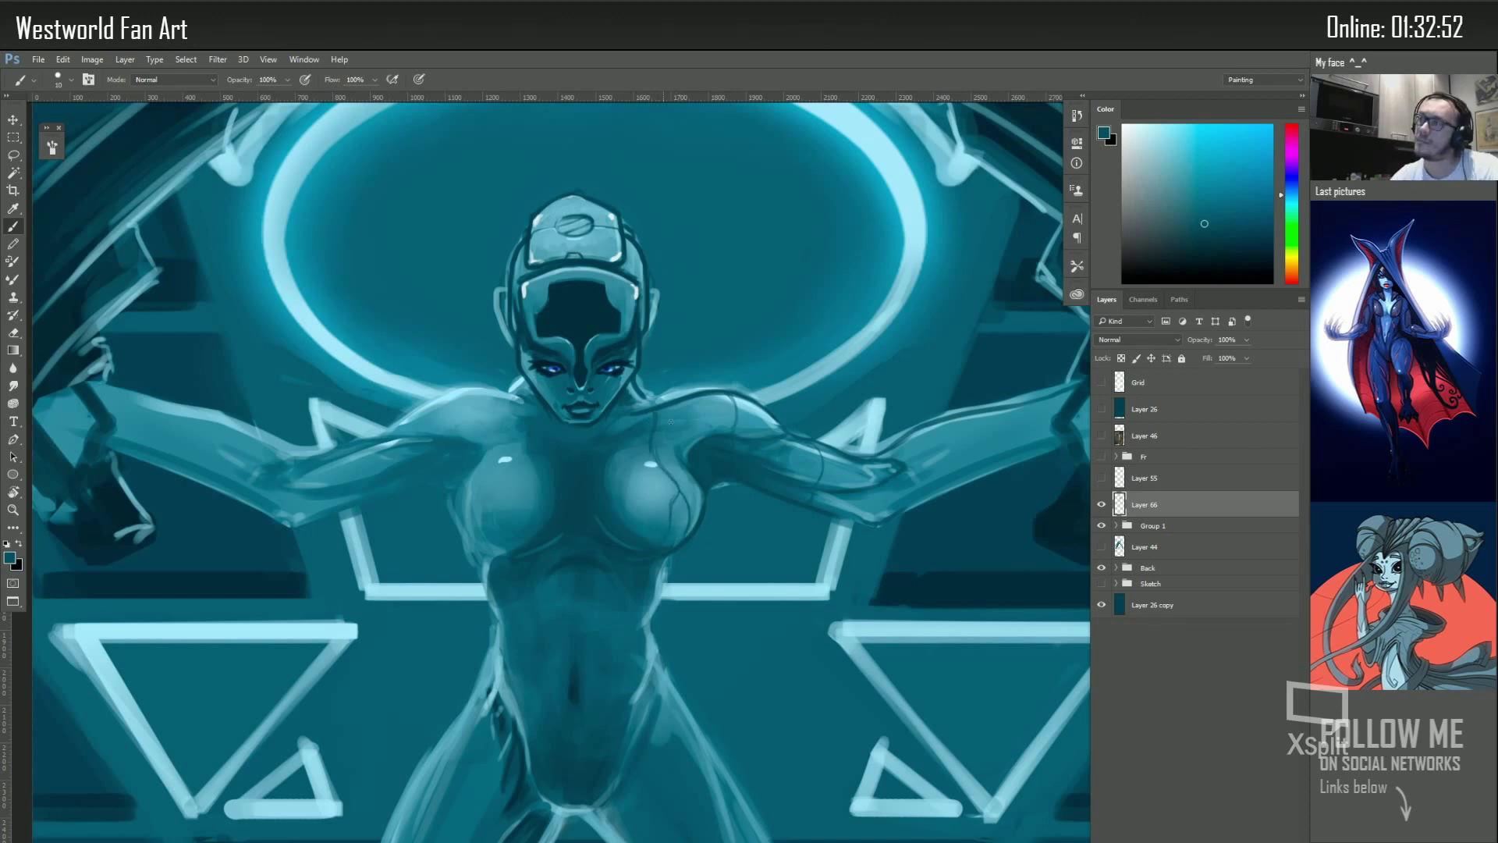
key(bracketright)
key(bracketright)
Add a new layer above Group 1 and sample teal tones from the torso
key(d)
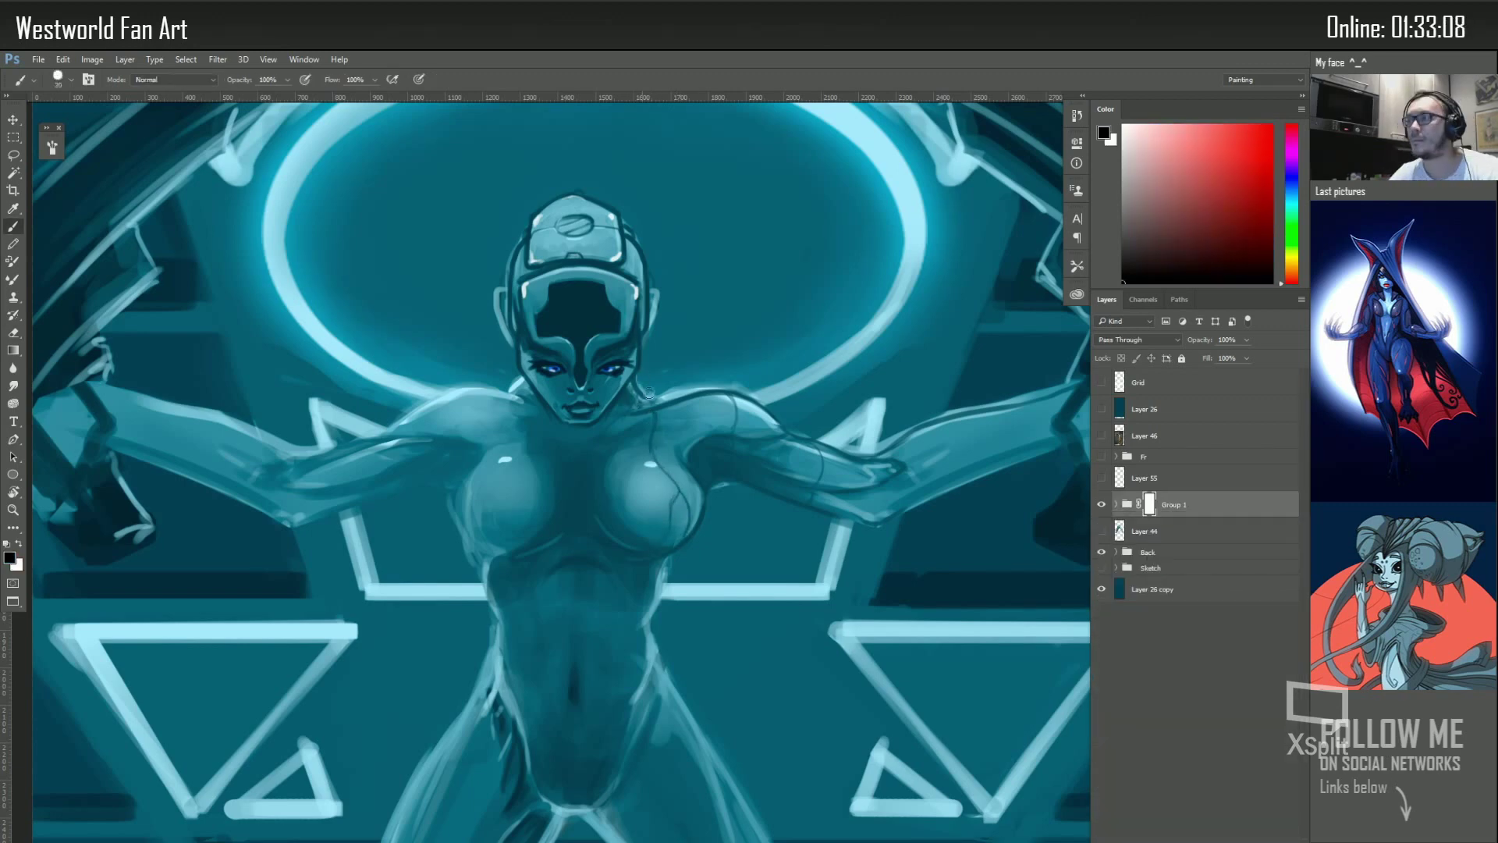
alt+click(633, 400)
key(bracketleft)
key(bracketleft)
key(bracketleft)
key(ctrl+shift+alt+n)
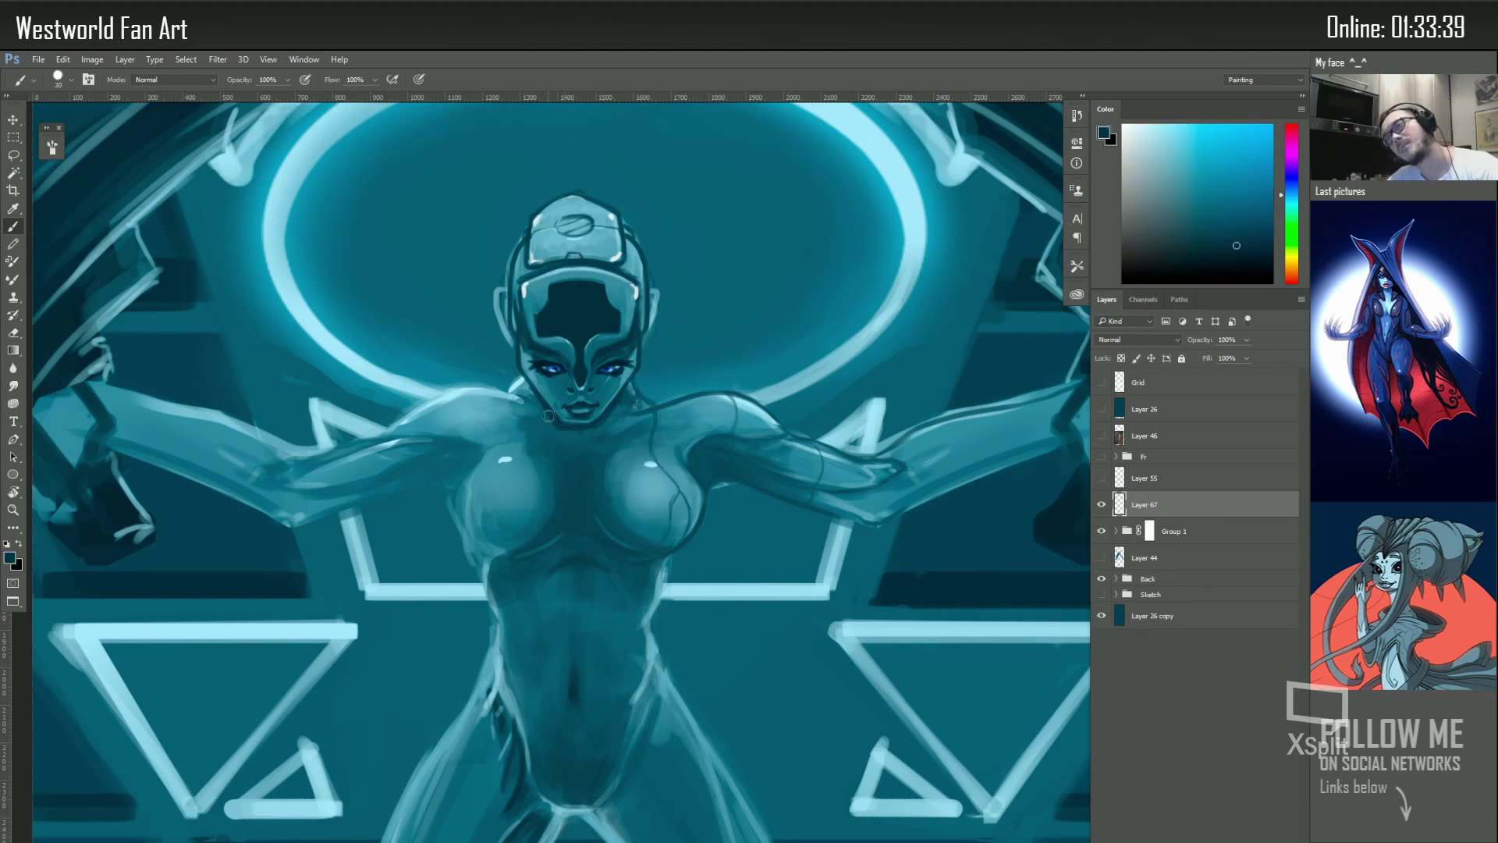
alt+click(665, 556)
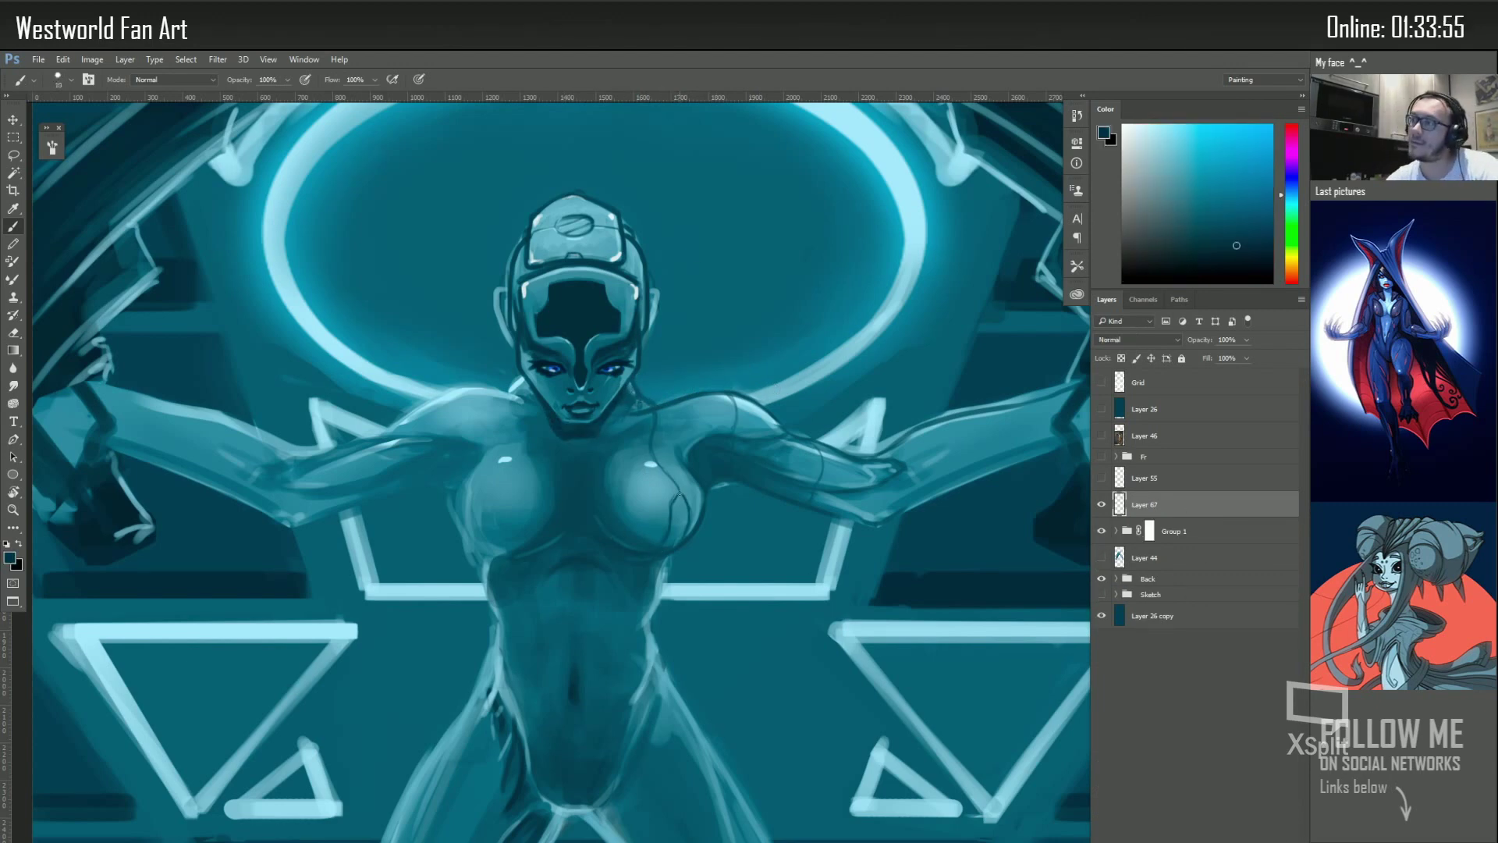
key(e)
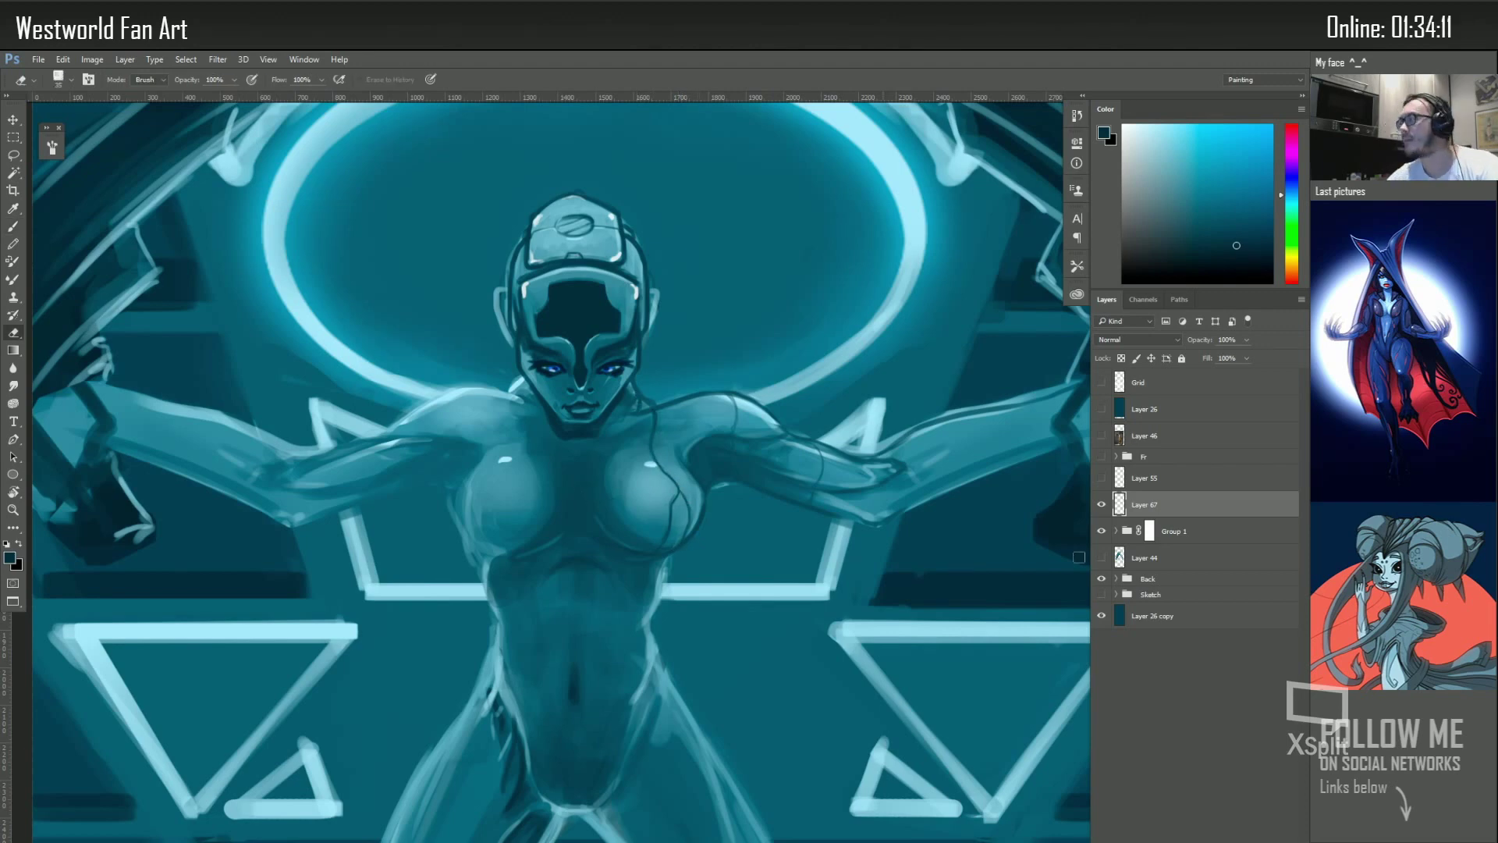
Expand Group 1, select Layer 66, and set white as the painting colour
click(1116, 531)
key(d)
key(x)
key(x)
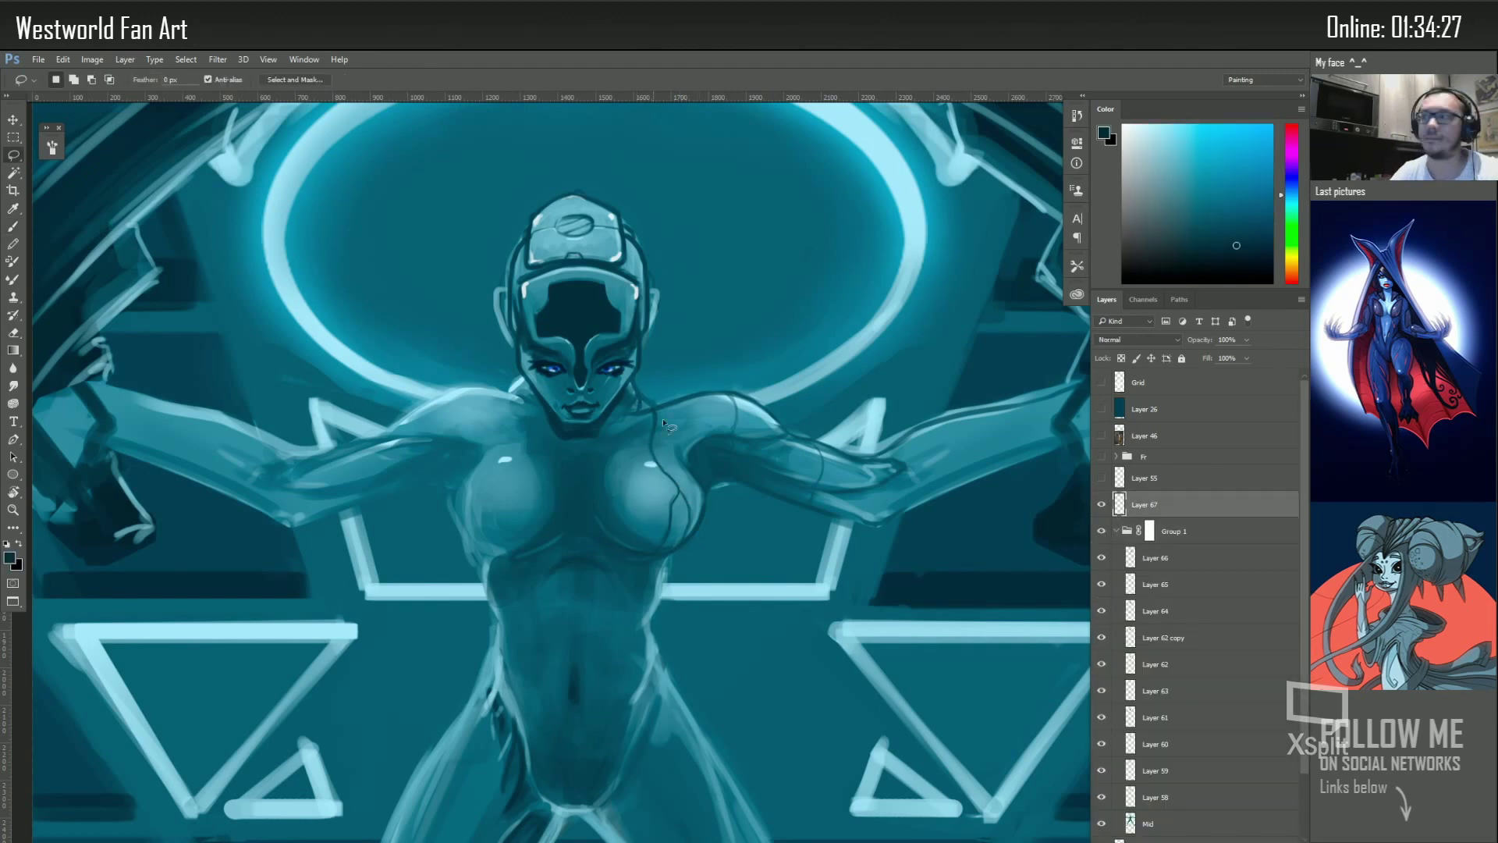
click(1156, 557)
key(b)
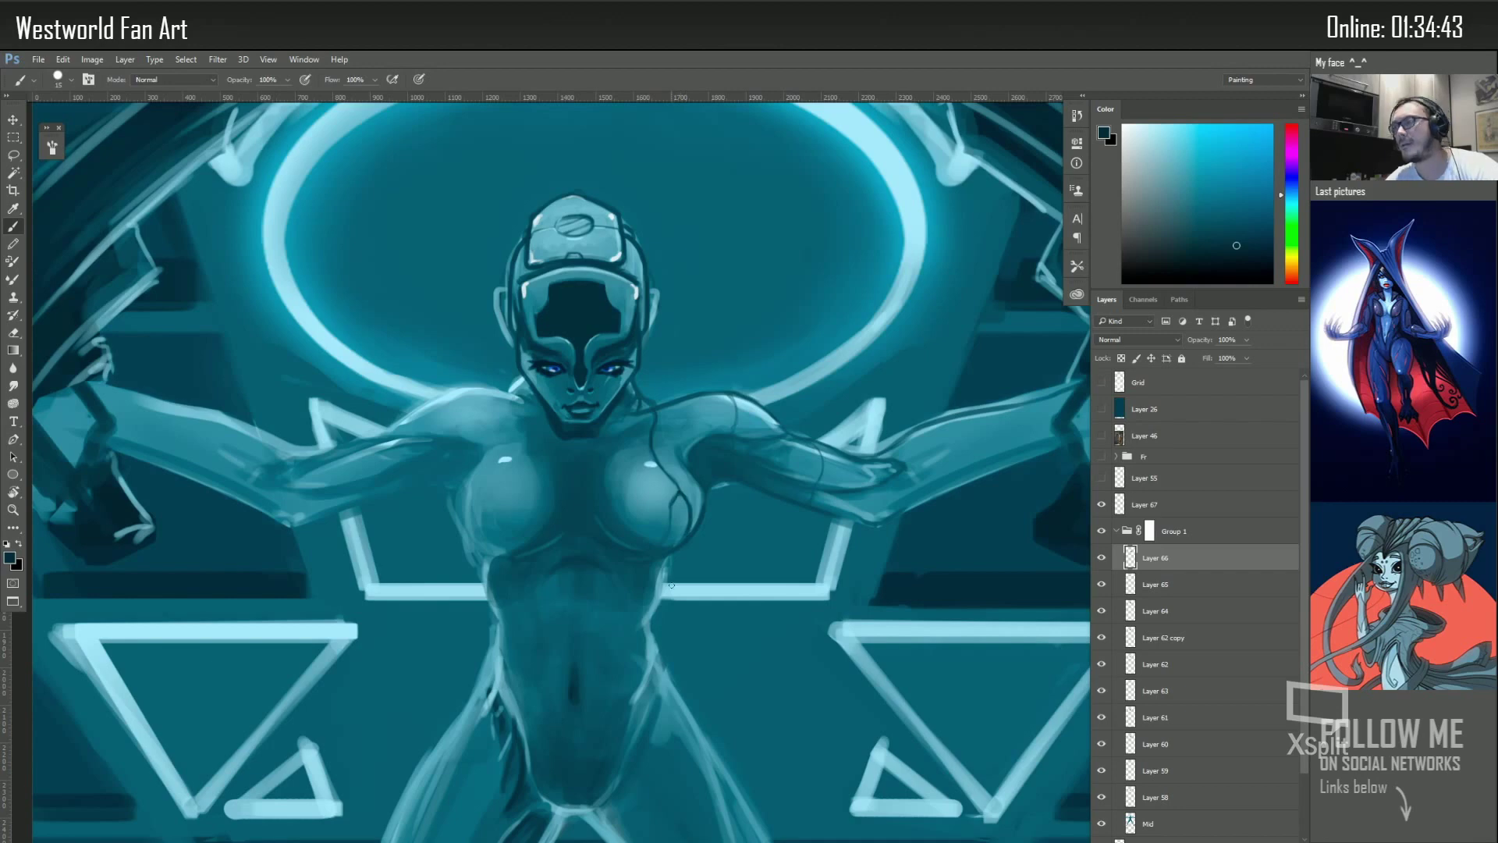
drag(642, 590, 675, 450)
alt+scroll(675, 450, up, 3)
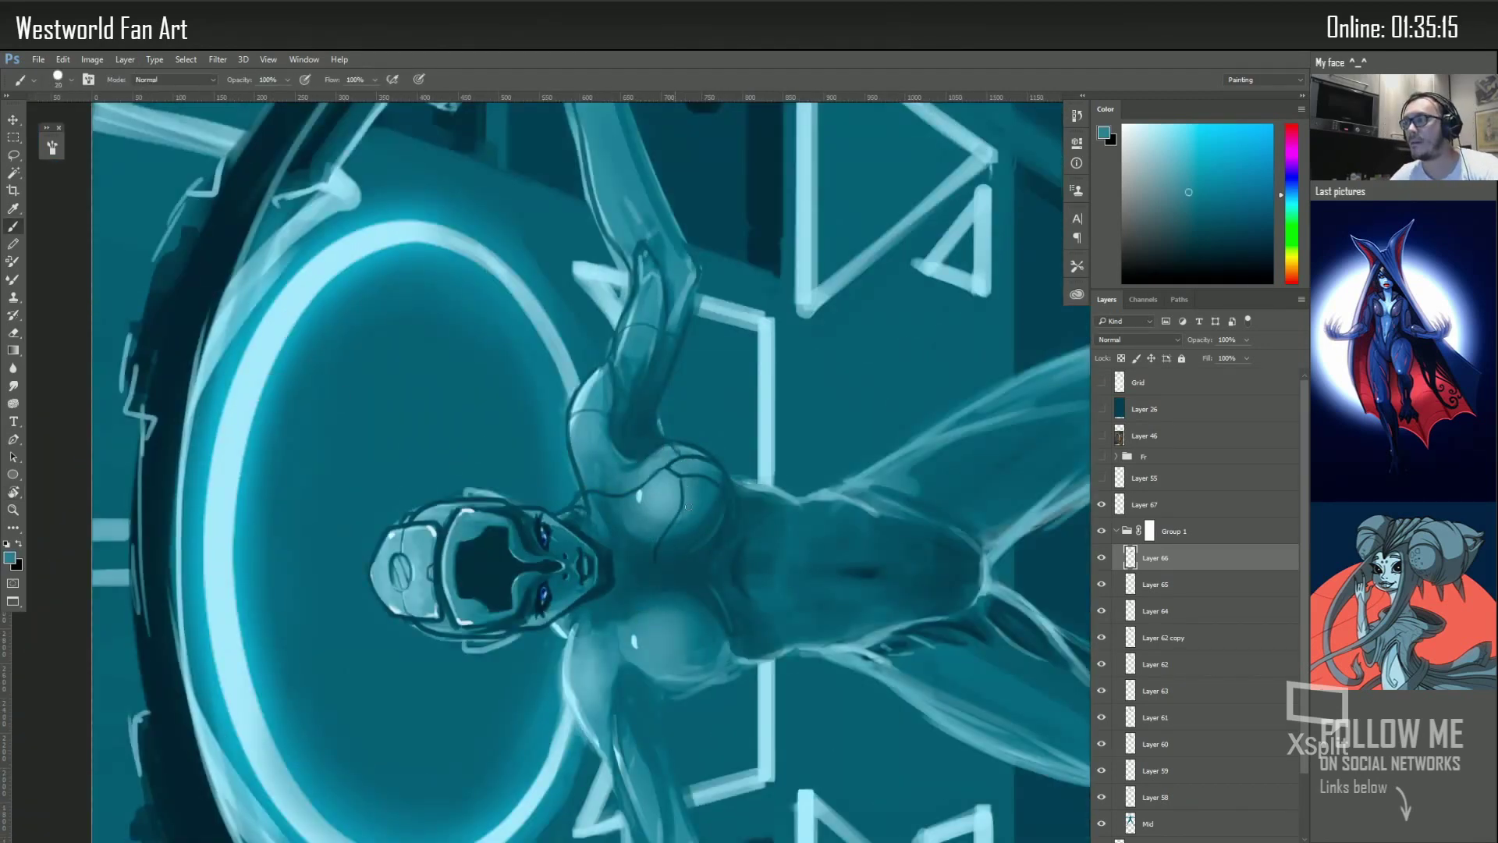
Sample a light cyan, collapse Group 1, and paint a dark stroke near the arm
alt+click(638, 497)
key(bracketleft)
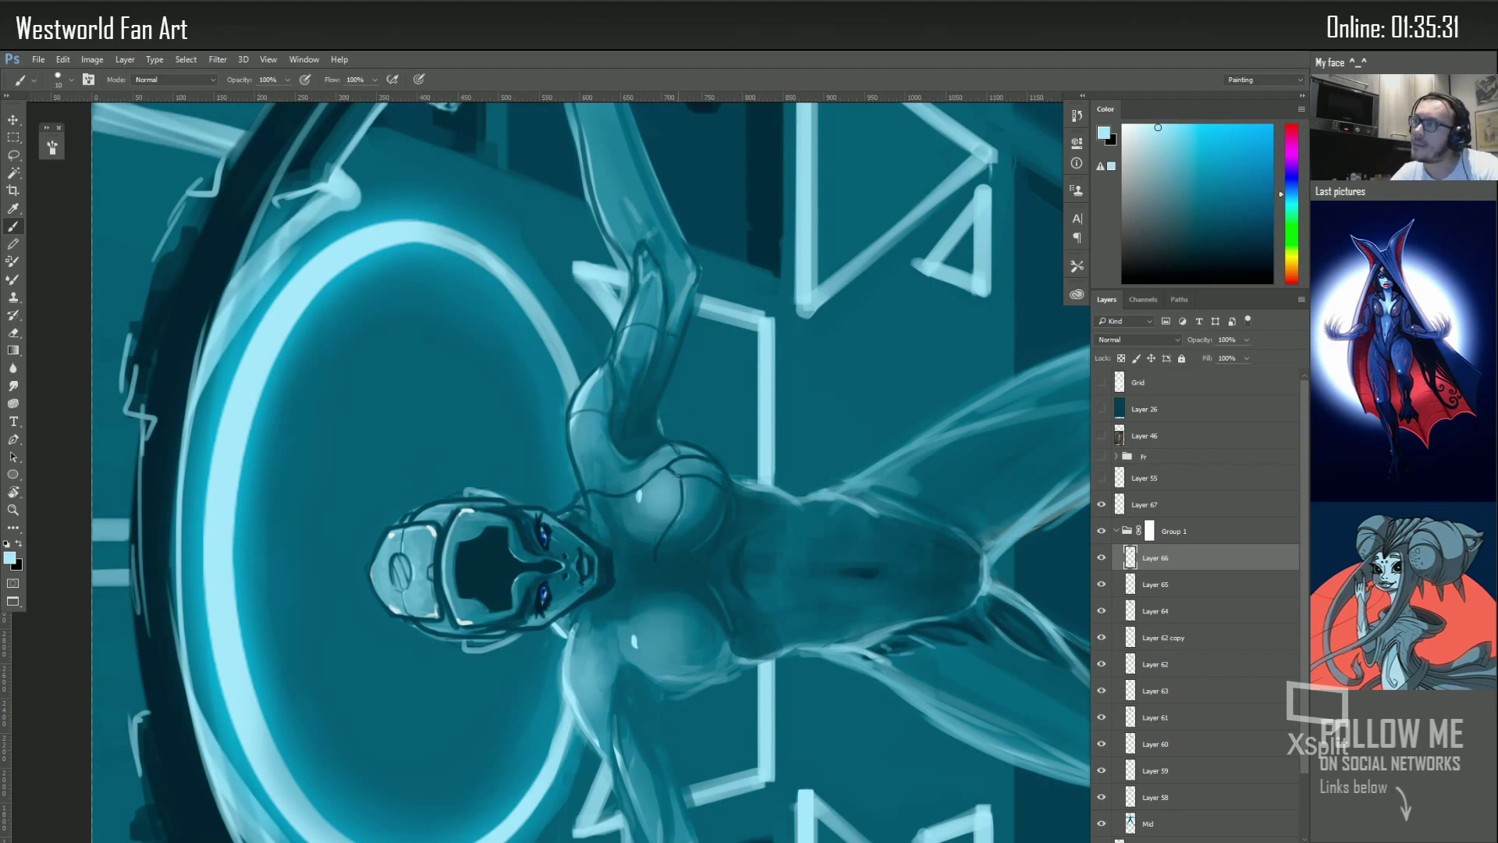
alt+scroll(687, 423, down, 3)
click(1150, 530)
key(d)
key(bracketright)
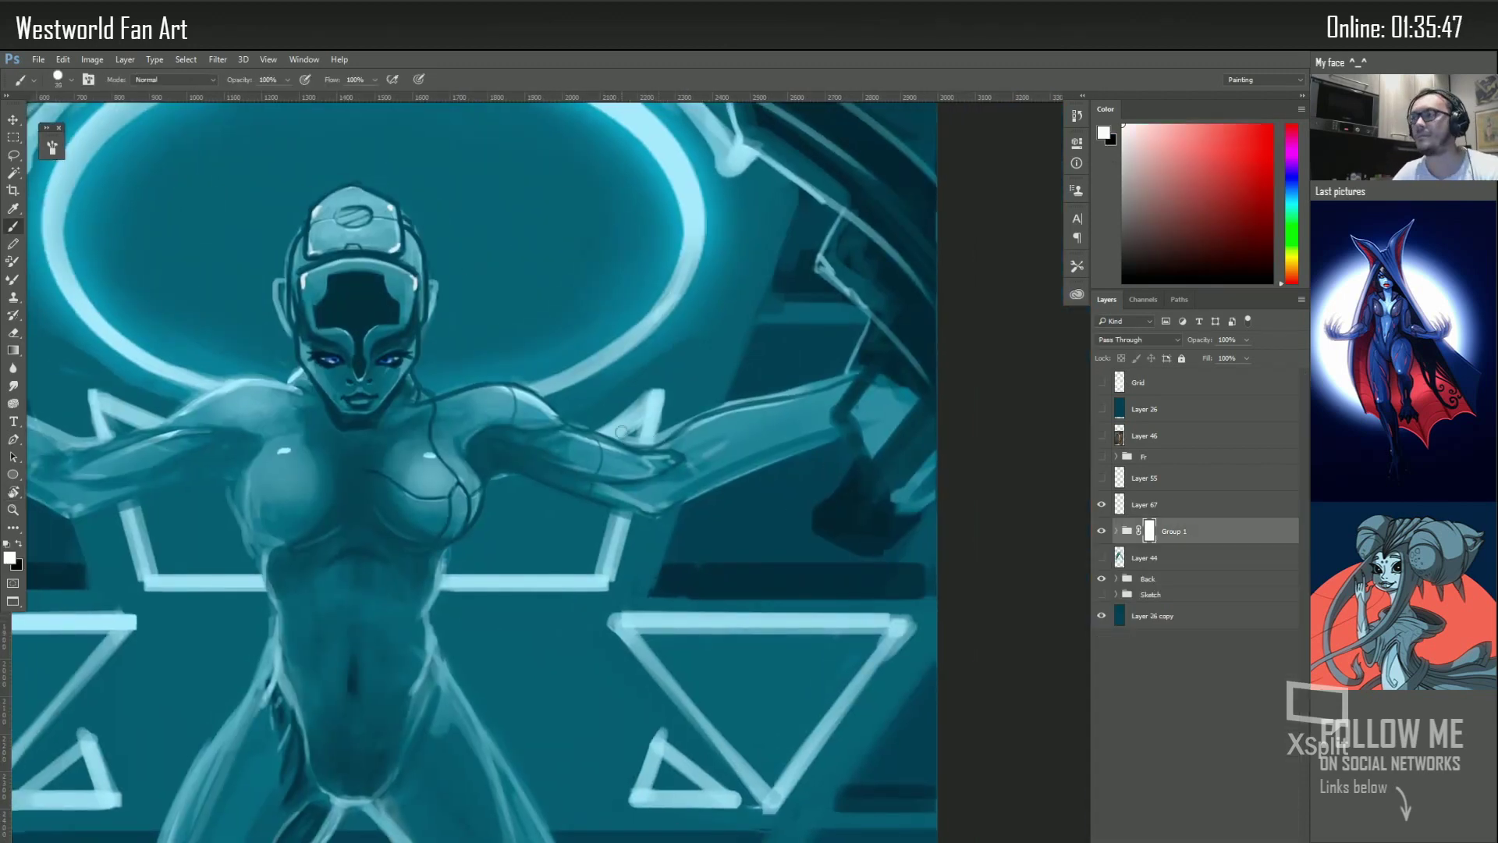
drag(702, 422, 827, 376)
Return to Layer 67, sample darker teal near the eye, and add a layer above it
alt+click(690, 441)
key(alt+bracketright)
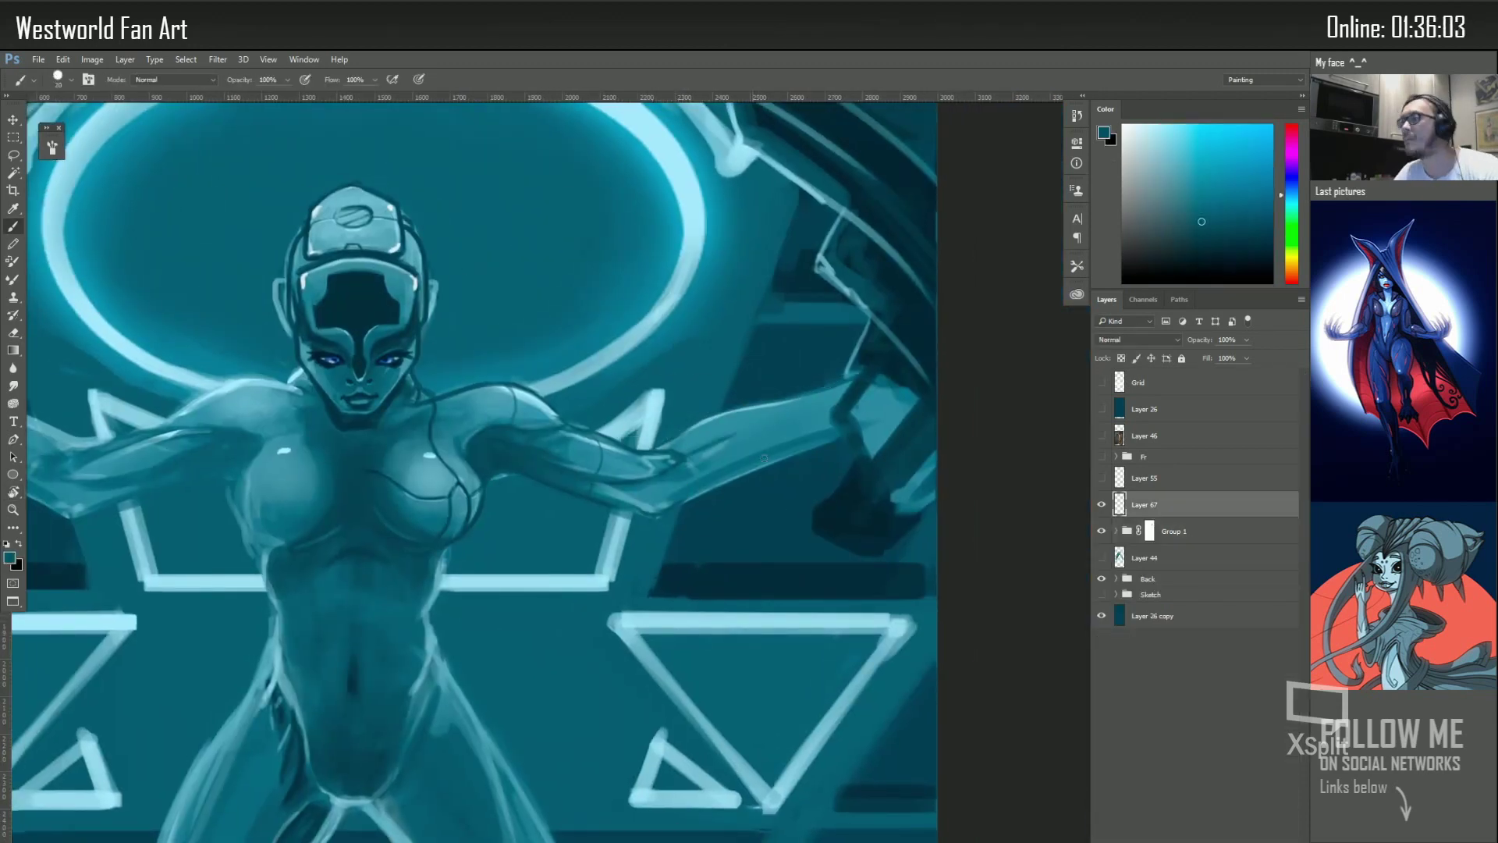
drag(655, 482, 833, 482)
alt+click(551, 361)
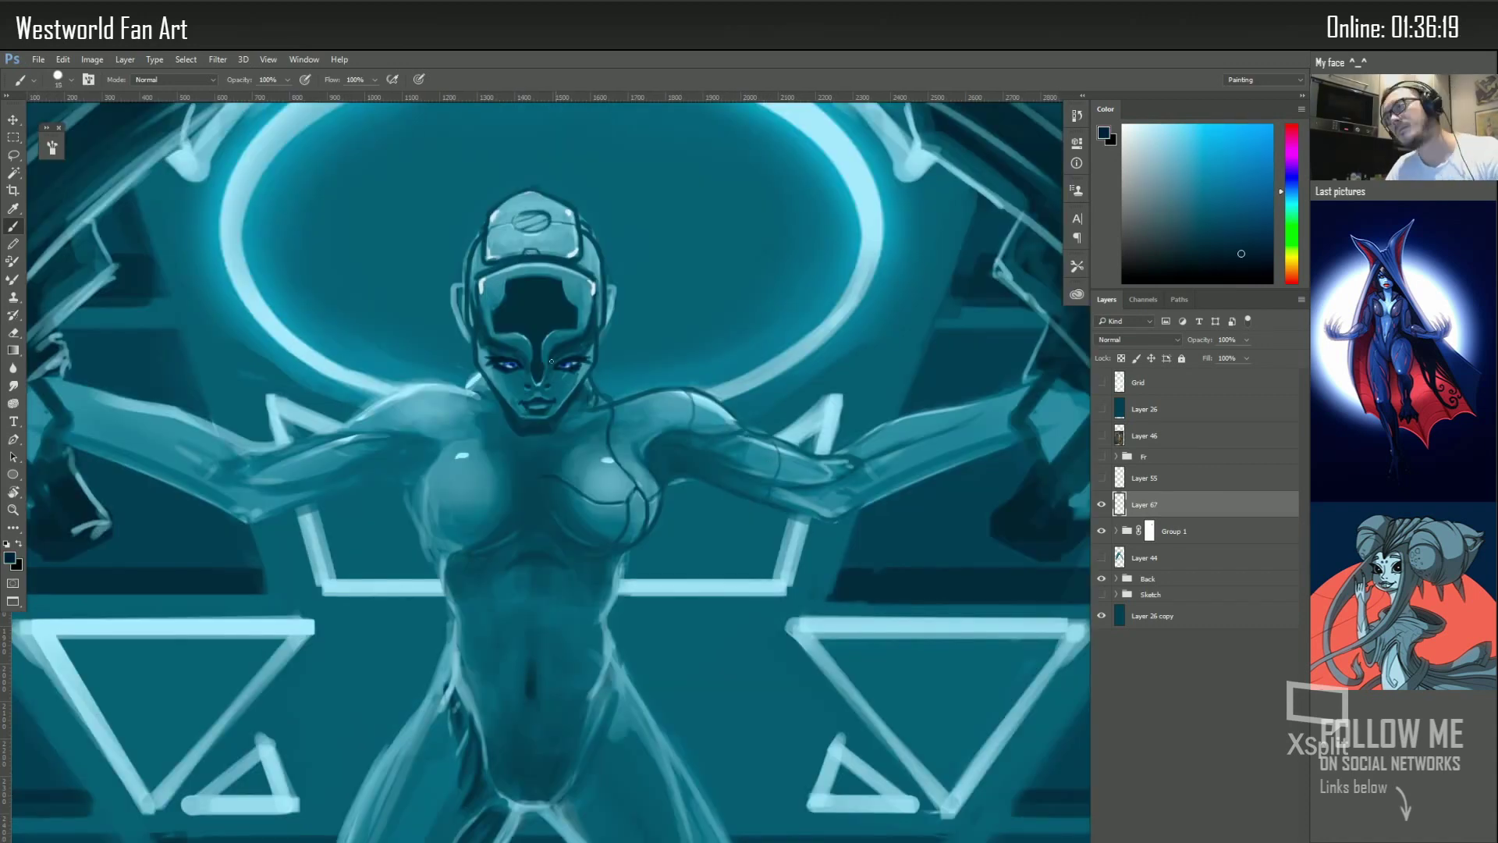
key(v)
key(ctrl+shift+alt+e)
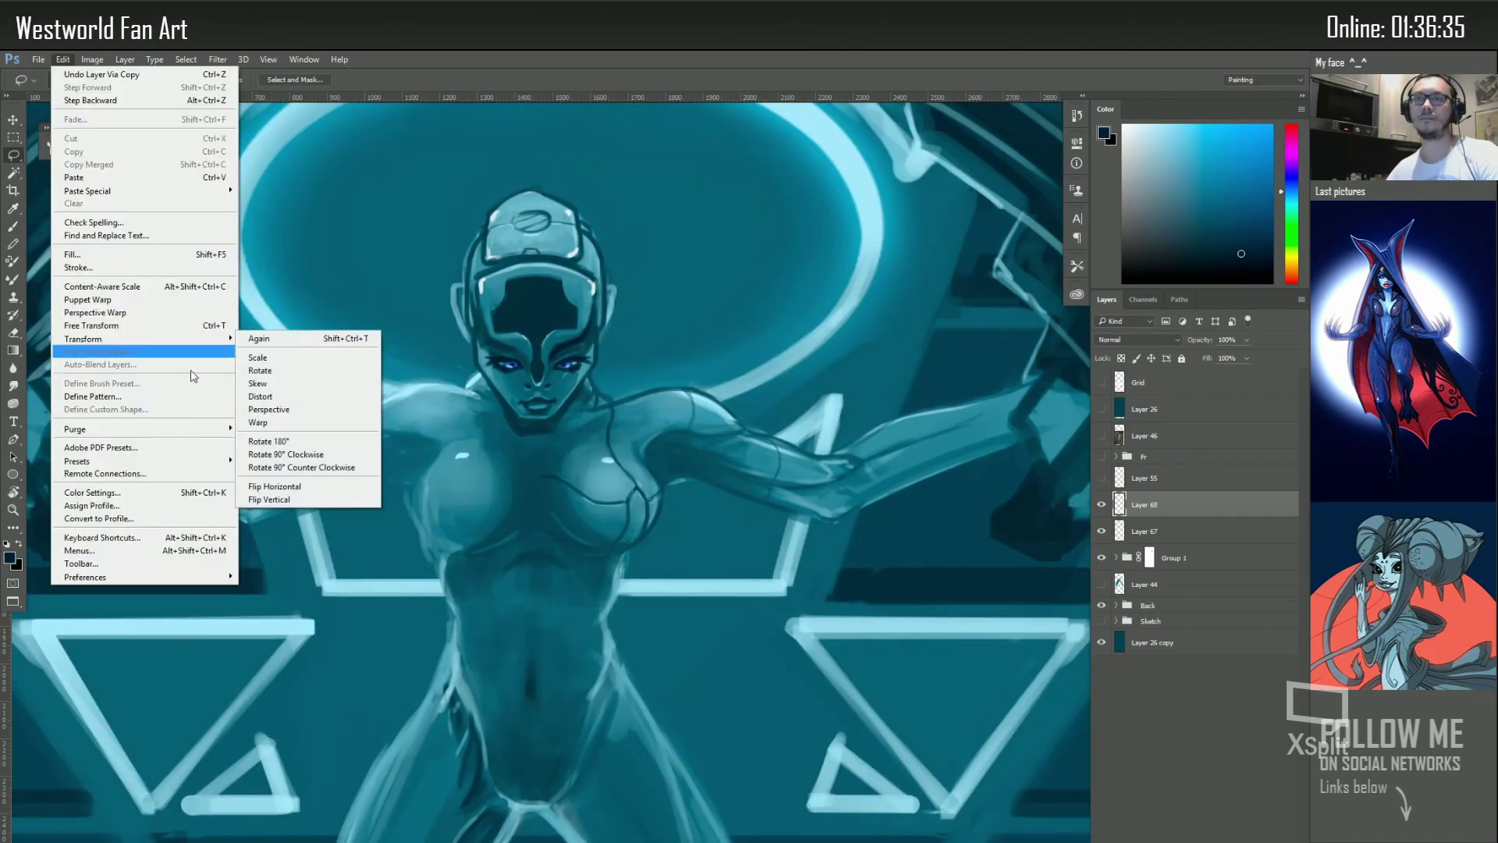
Sample lighter teal and the near-white visor highlight, resizing the brush from 30 to 10
key(b)
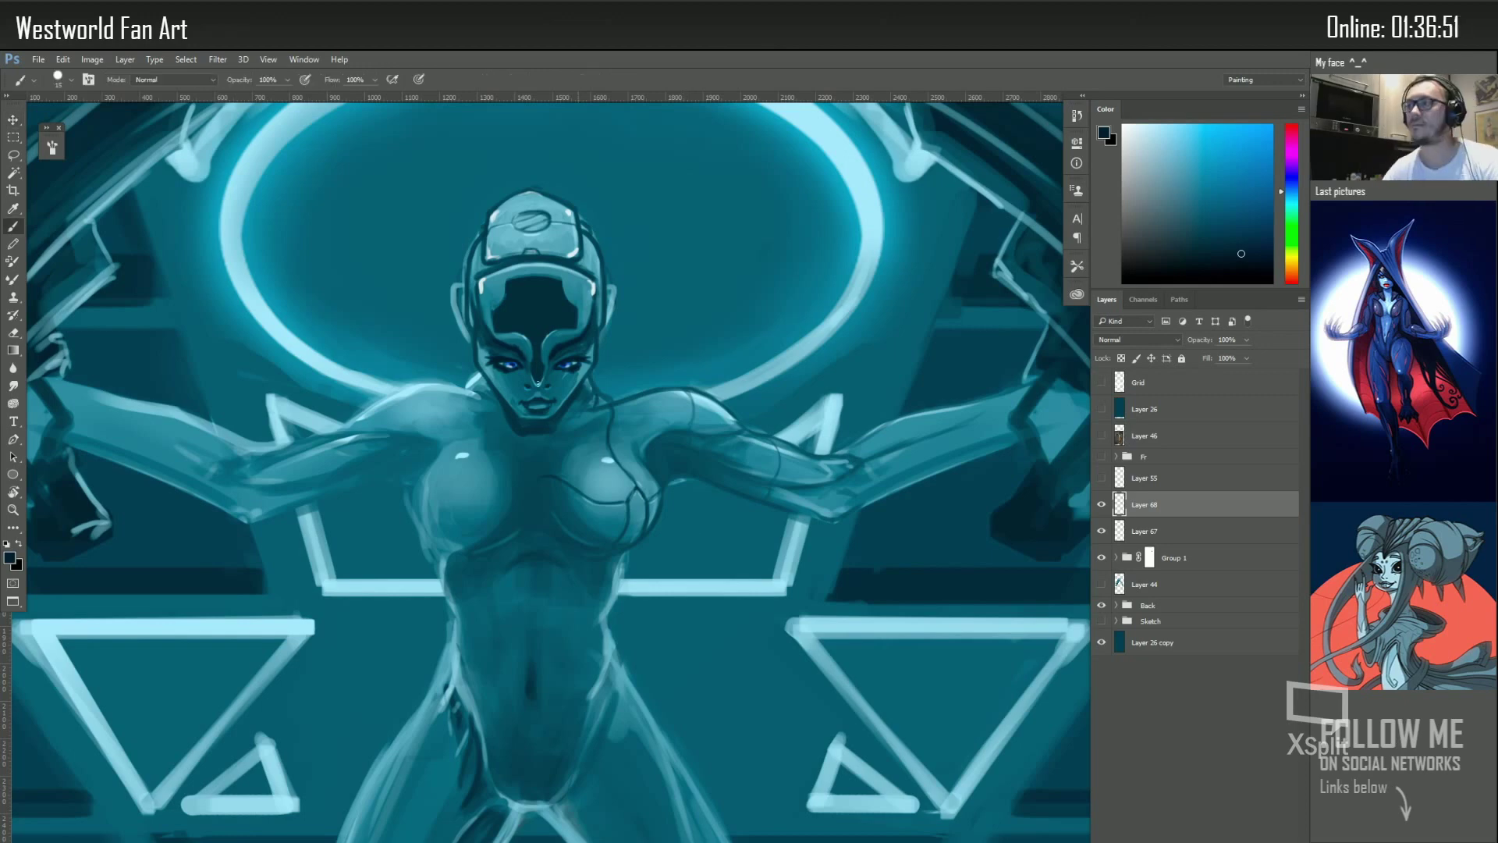
alt+click(579, 373)
key(bracketright)
key(bracketright)
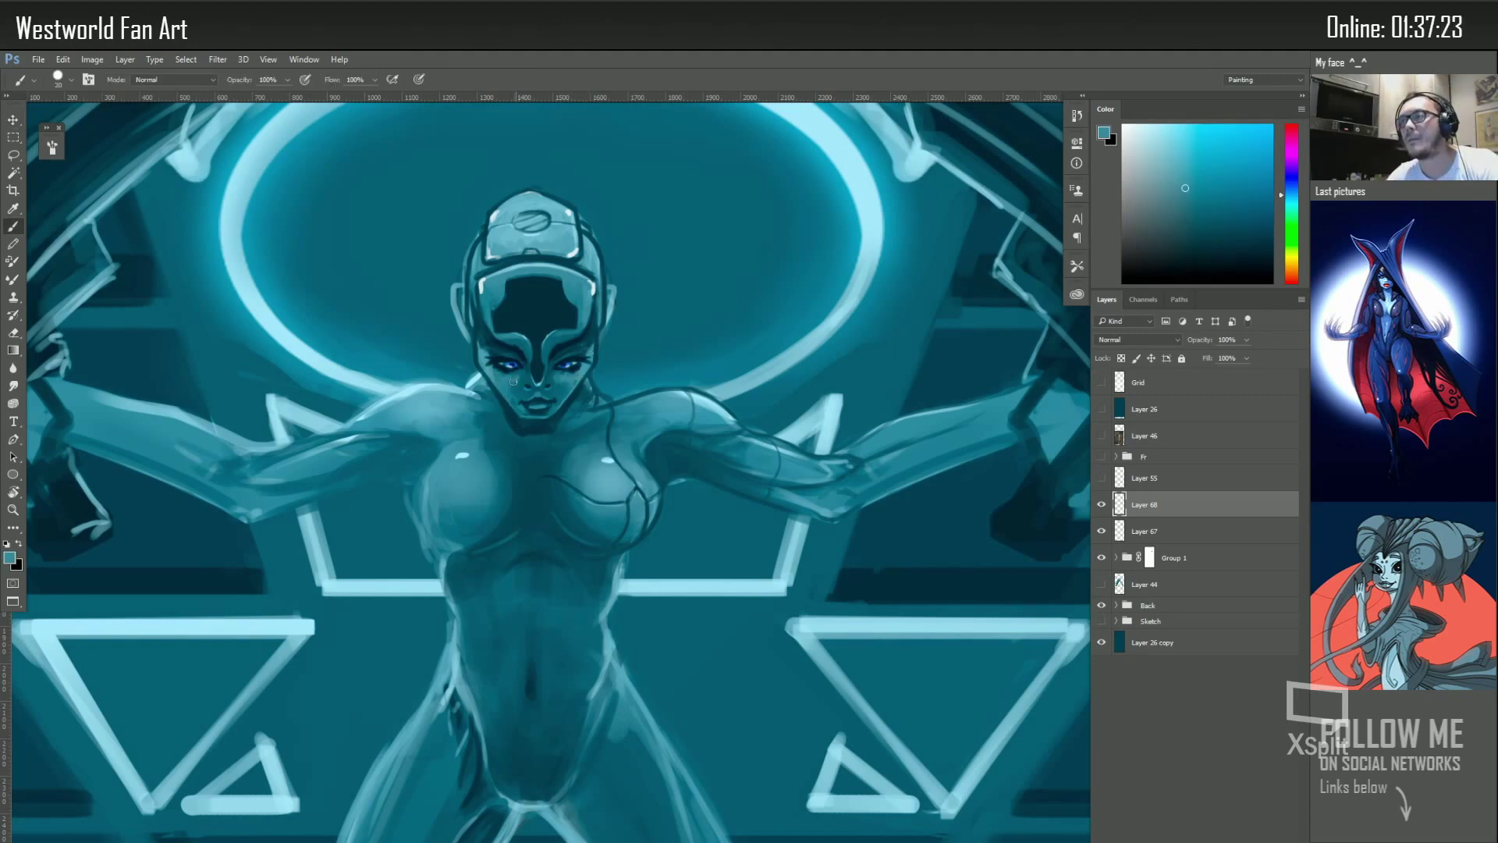
alt+click(578, 272)
key(bracketleft)
key(bracketleft)
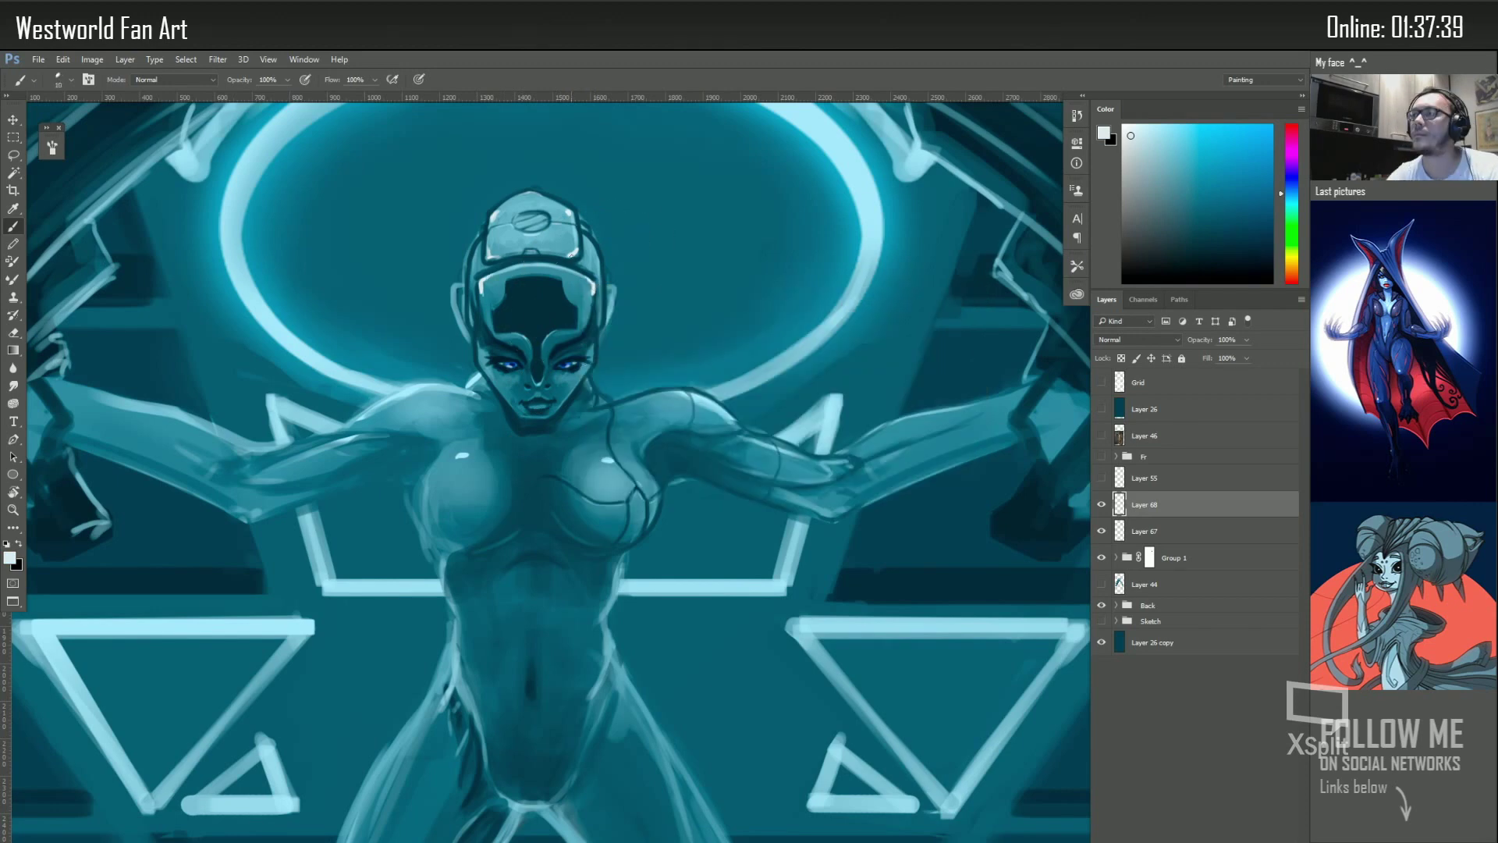
Add a new layer above Group 1 and paint a dark teal stroke along the helmet's left edge
click(1192, 546)
key(d)
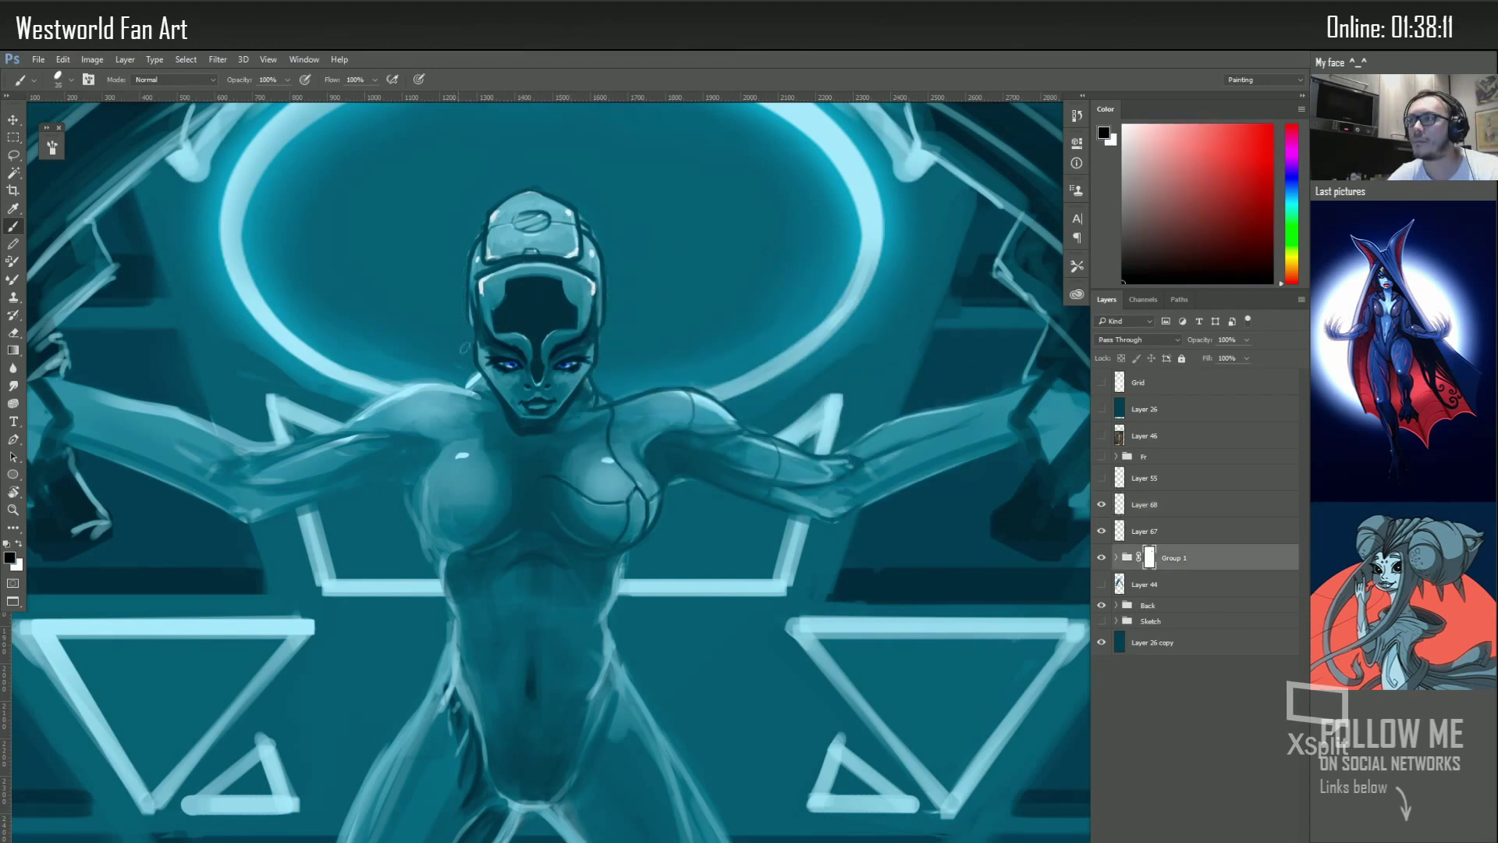
key(ctrl+shift+alt+n)
alt+click(468, 343)
drag(474, 297, 470, 320)
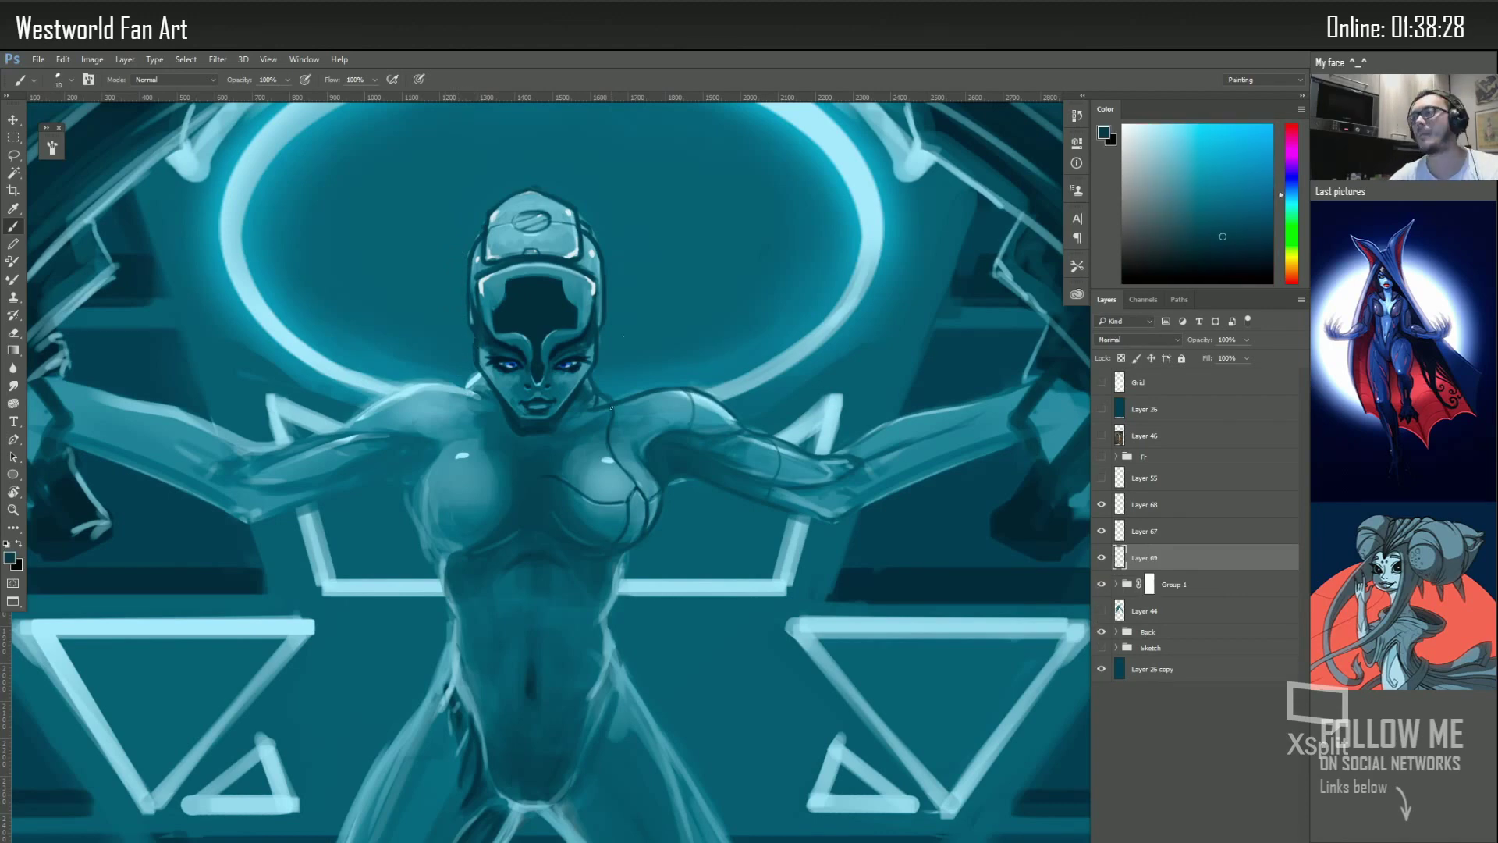
Pick lighter teal tones and move Layer 69 above Layer 68
scroll(611, 407, down, 2)
alt+click(511, 361)
alt+click(511, 359)
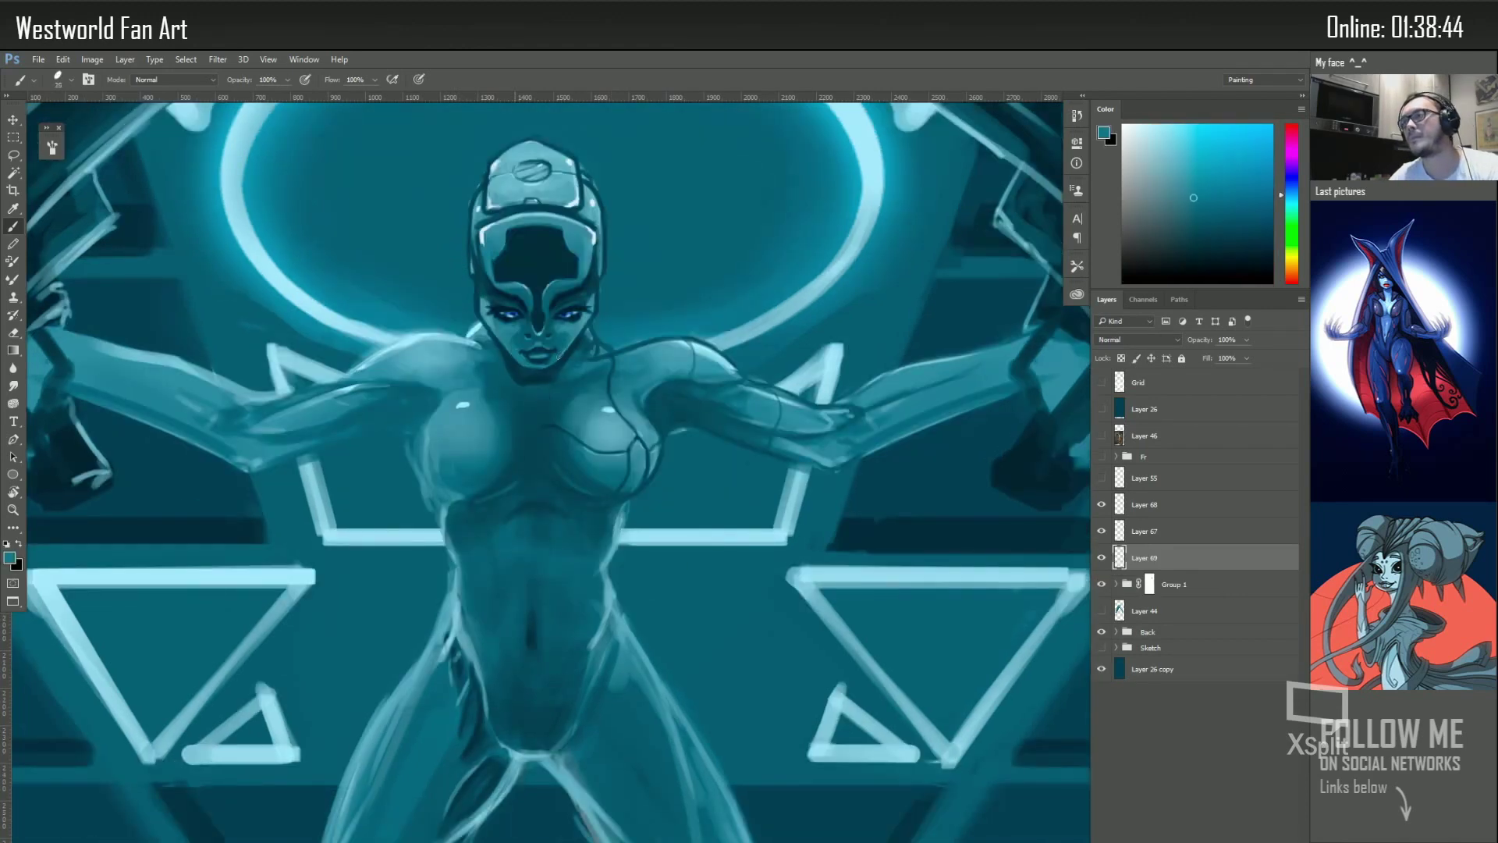
key(ctrl+bracketright)
key(ctrl+bracketright)
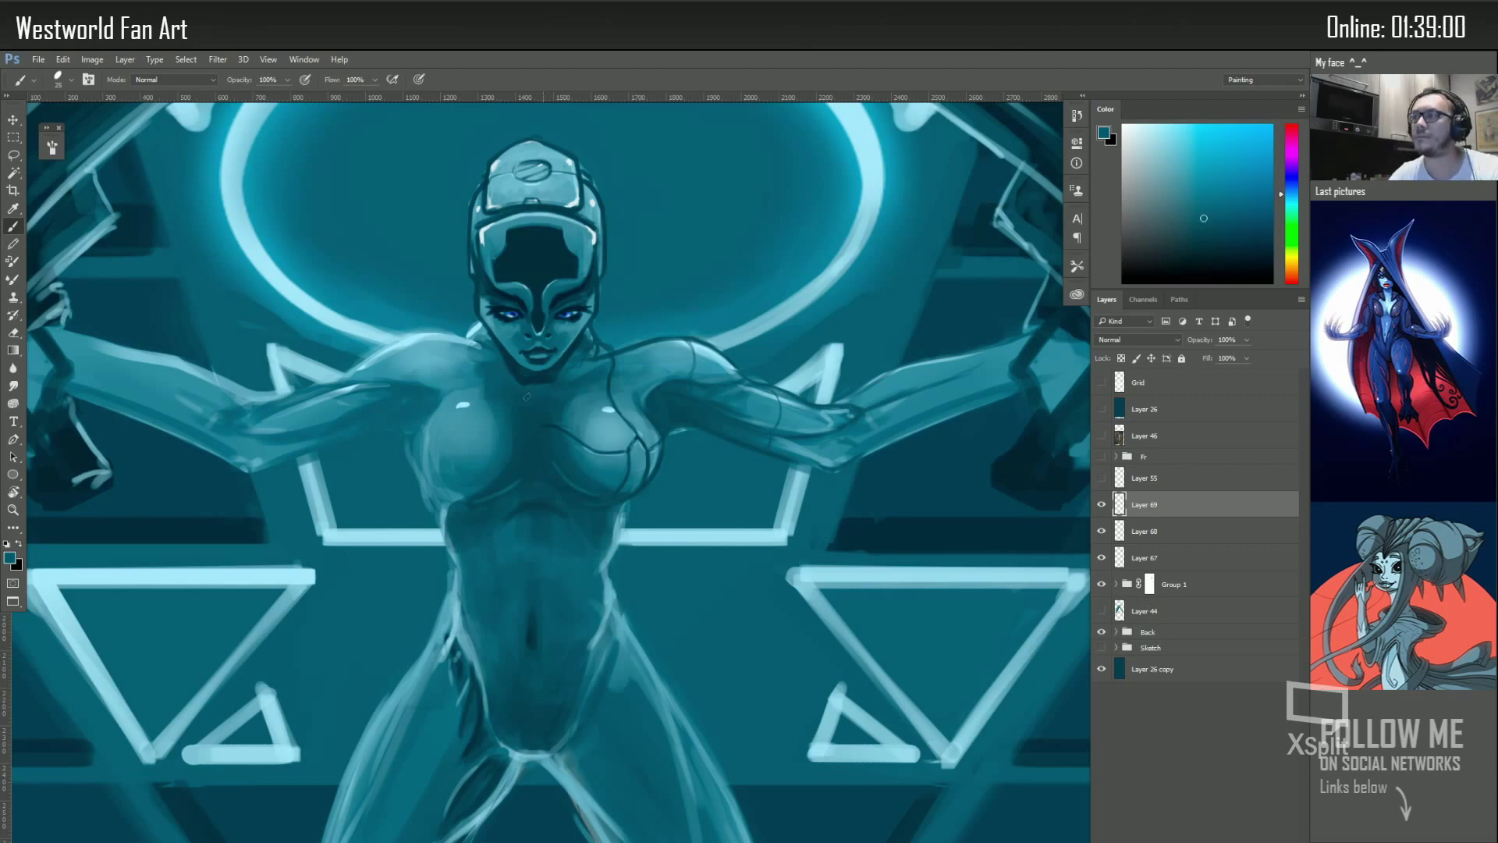
alt+click(526, 396)
Enlarge the brush to 30, refine the teal, and zoom out to the whole figure
right_click(529, 403)
key(Escape)
key(bracketright)
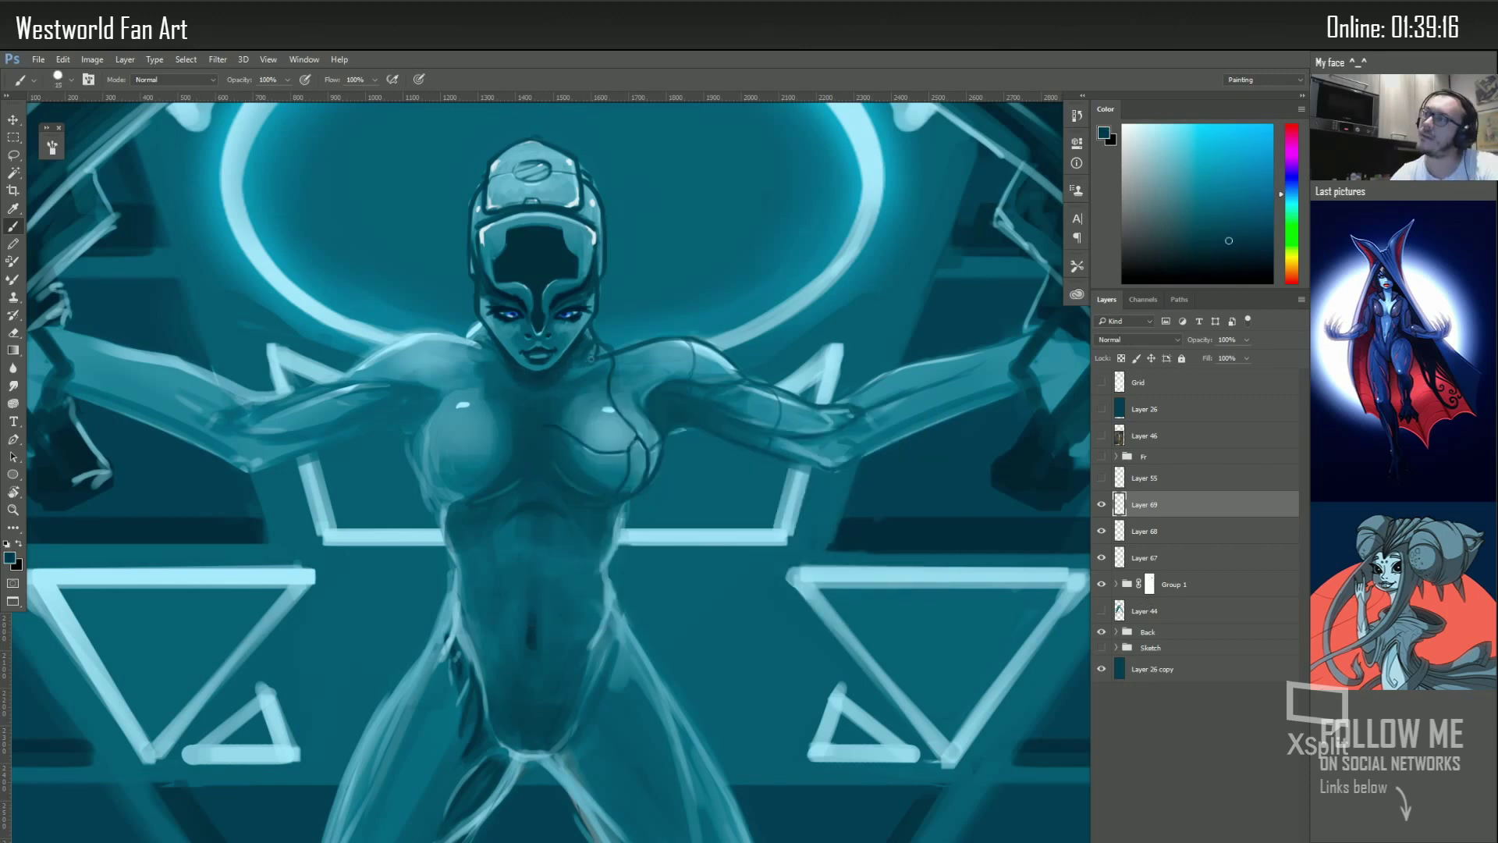
alt+click(587, 367)
key(ctrl+minus)
Group the figure's paint layers into Group 2 and merge a duplicate into one layer
shift+click(1170, 584)
key(ctrl+g)
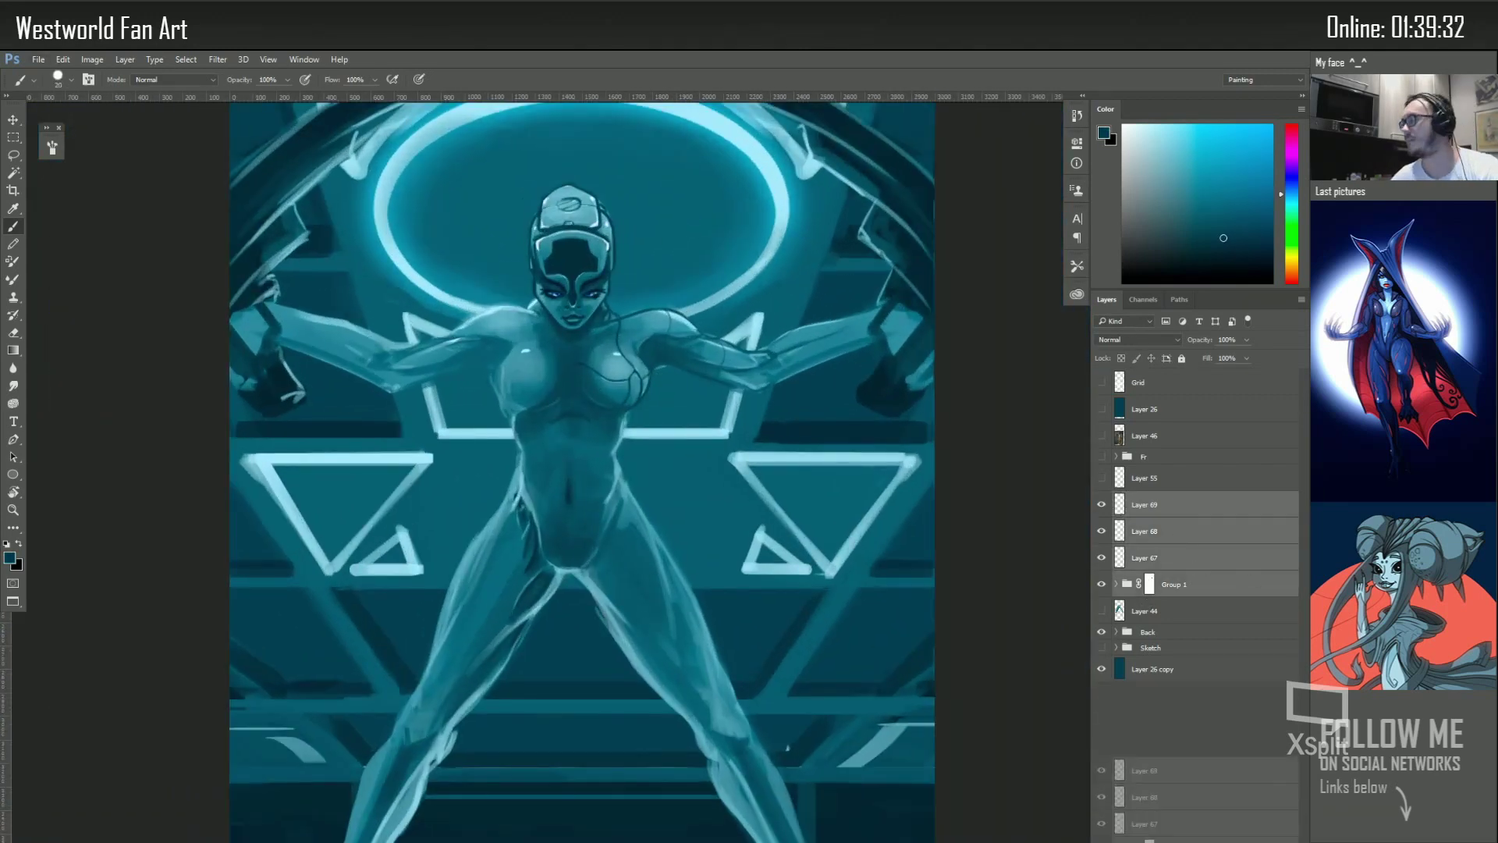
key(ctrl+j)
key(ctrl+e)
click(1101, 525)
key(l)
Push the chest with a size-300 Forward Warp in Liquify and apply it
key(ctrl+shift+x)
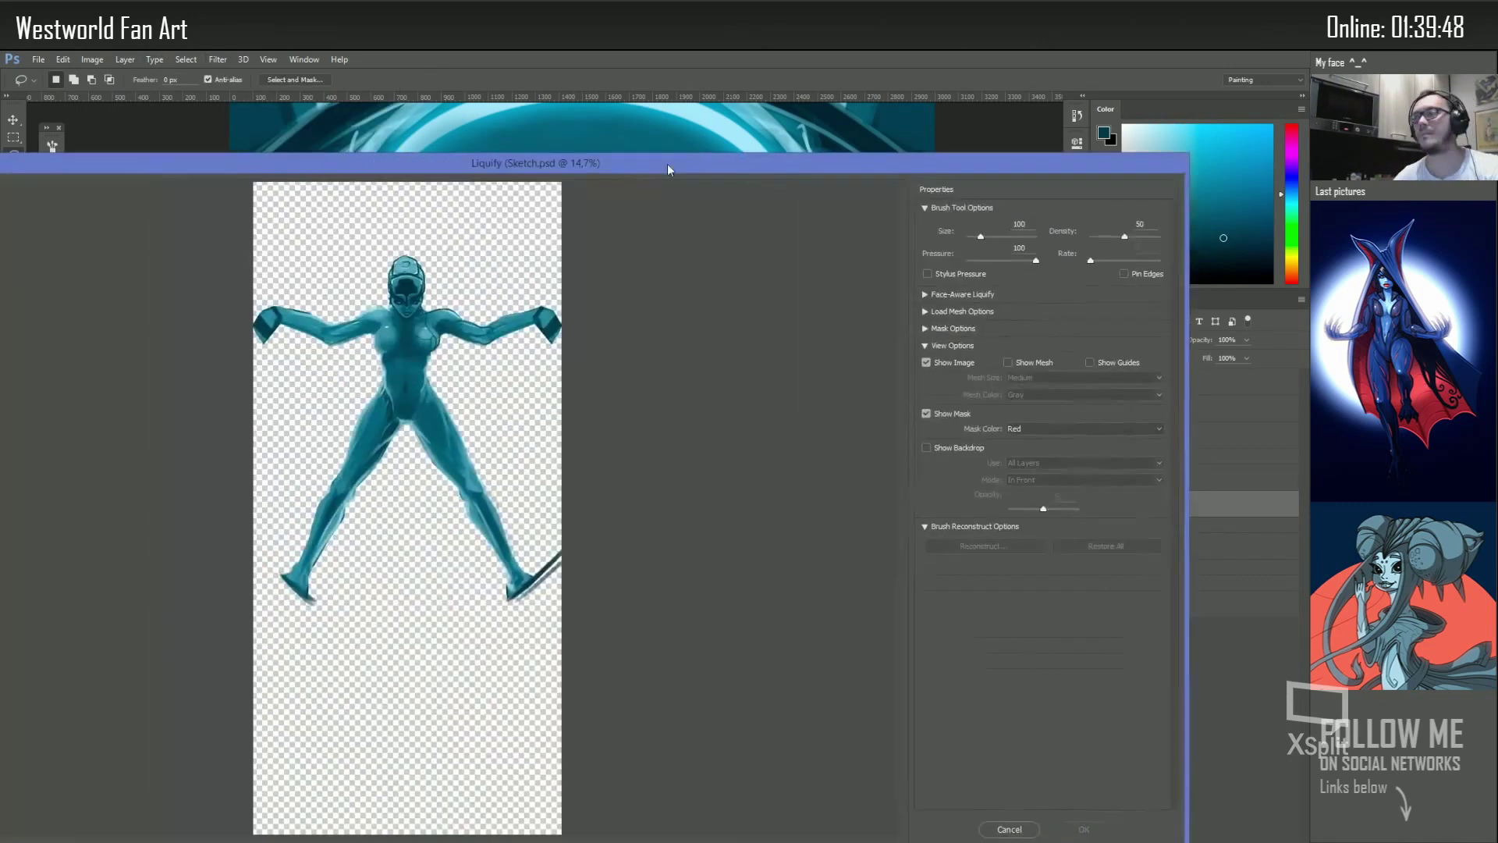
scroll(509, 424, up, 3)
key(bracketleft)
key(bracketleft)
key(bracketleft)
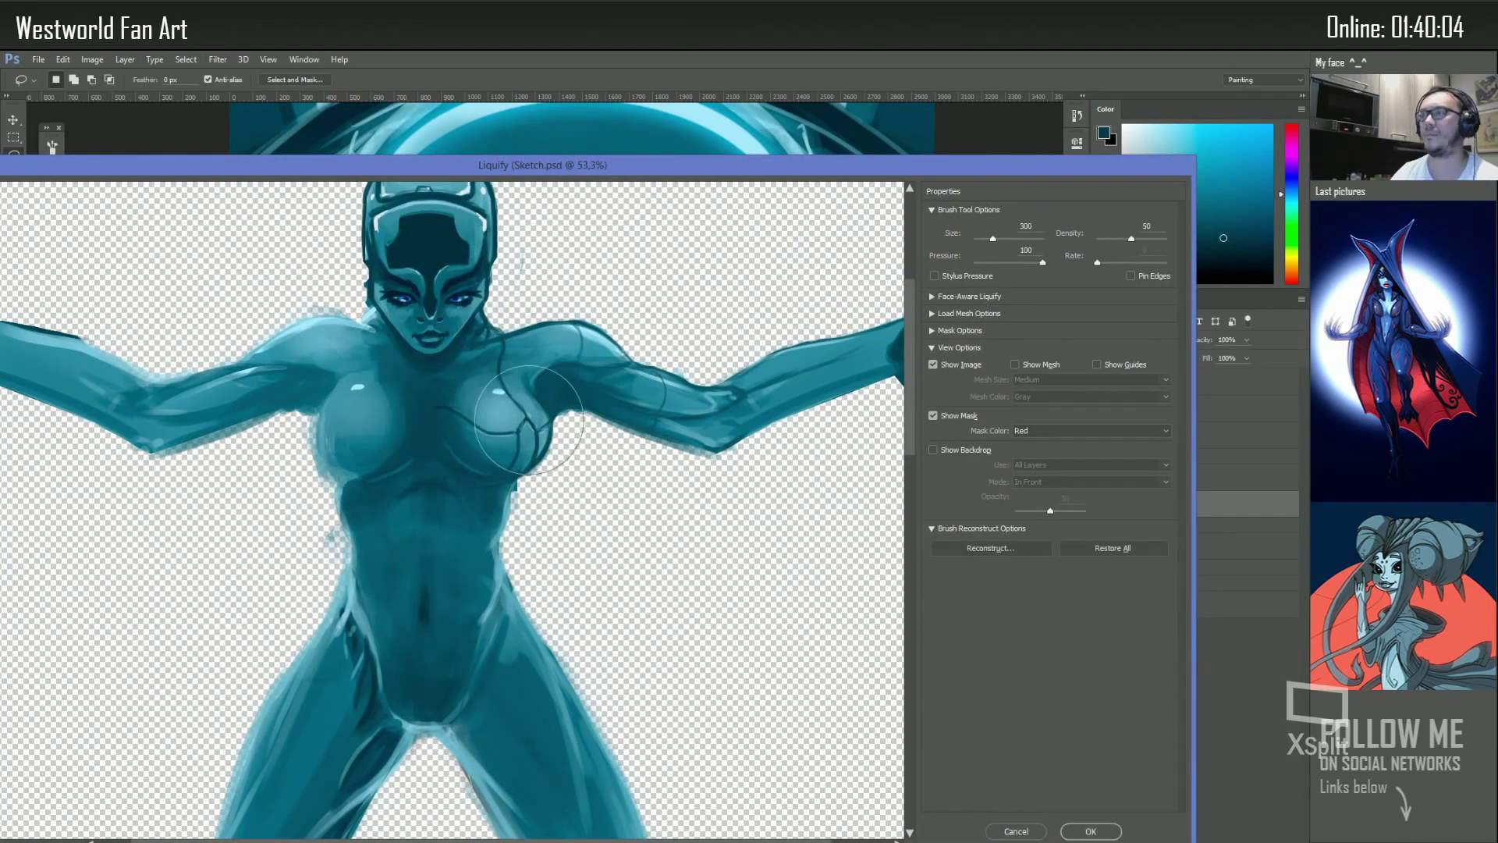
drag(527, 397, 506, 433)
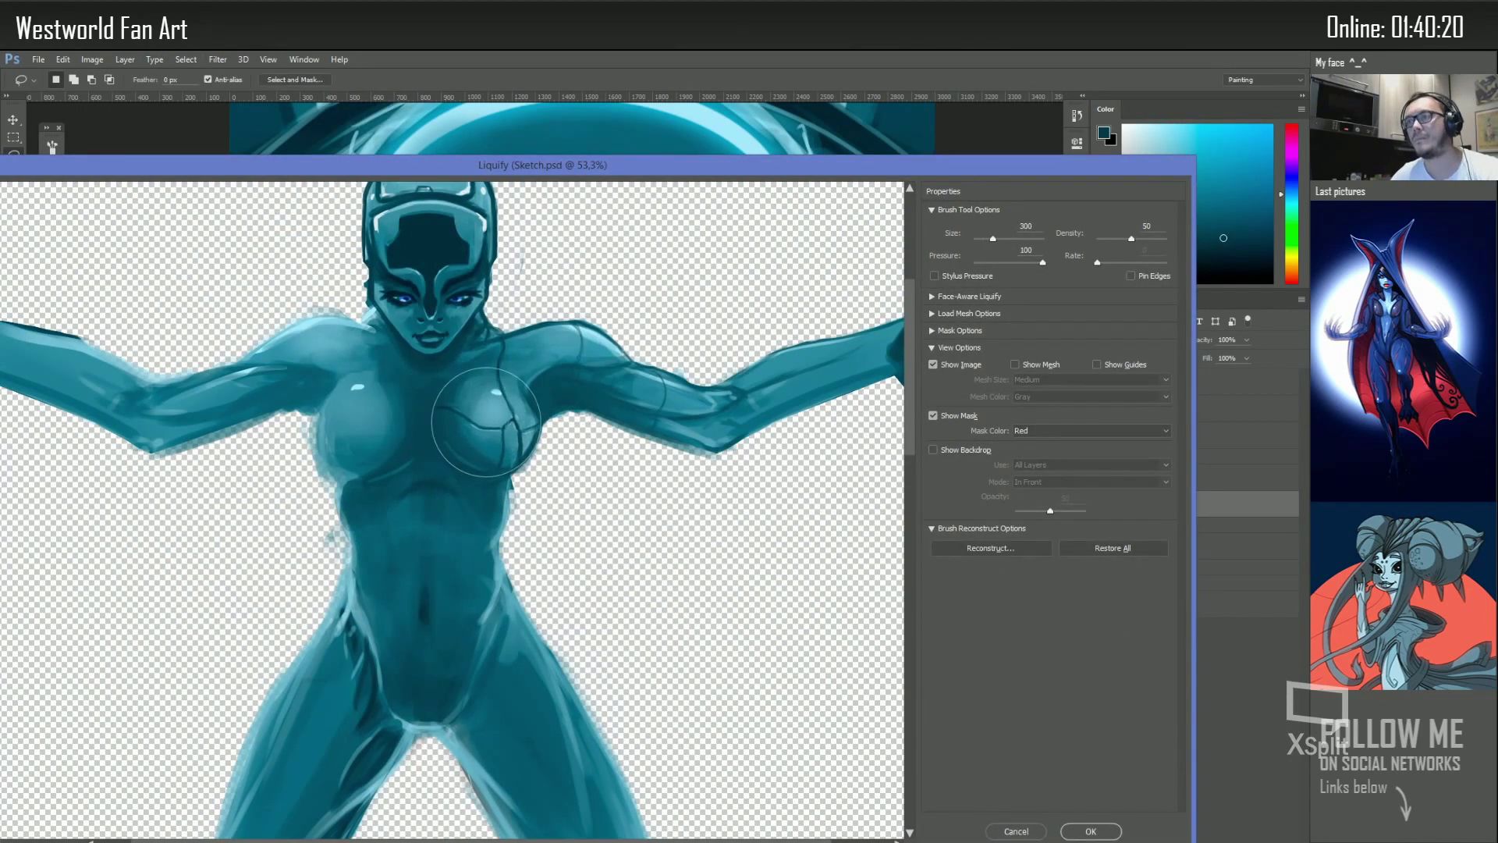
key(Return)
Sample lighter teal tones from the canvas and add a layer above Group 2 copy
key(b)
alt+click(635, 383)
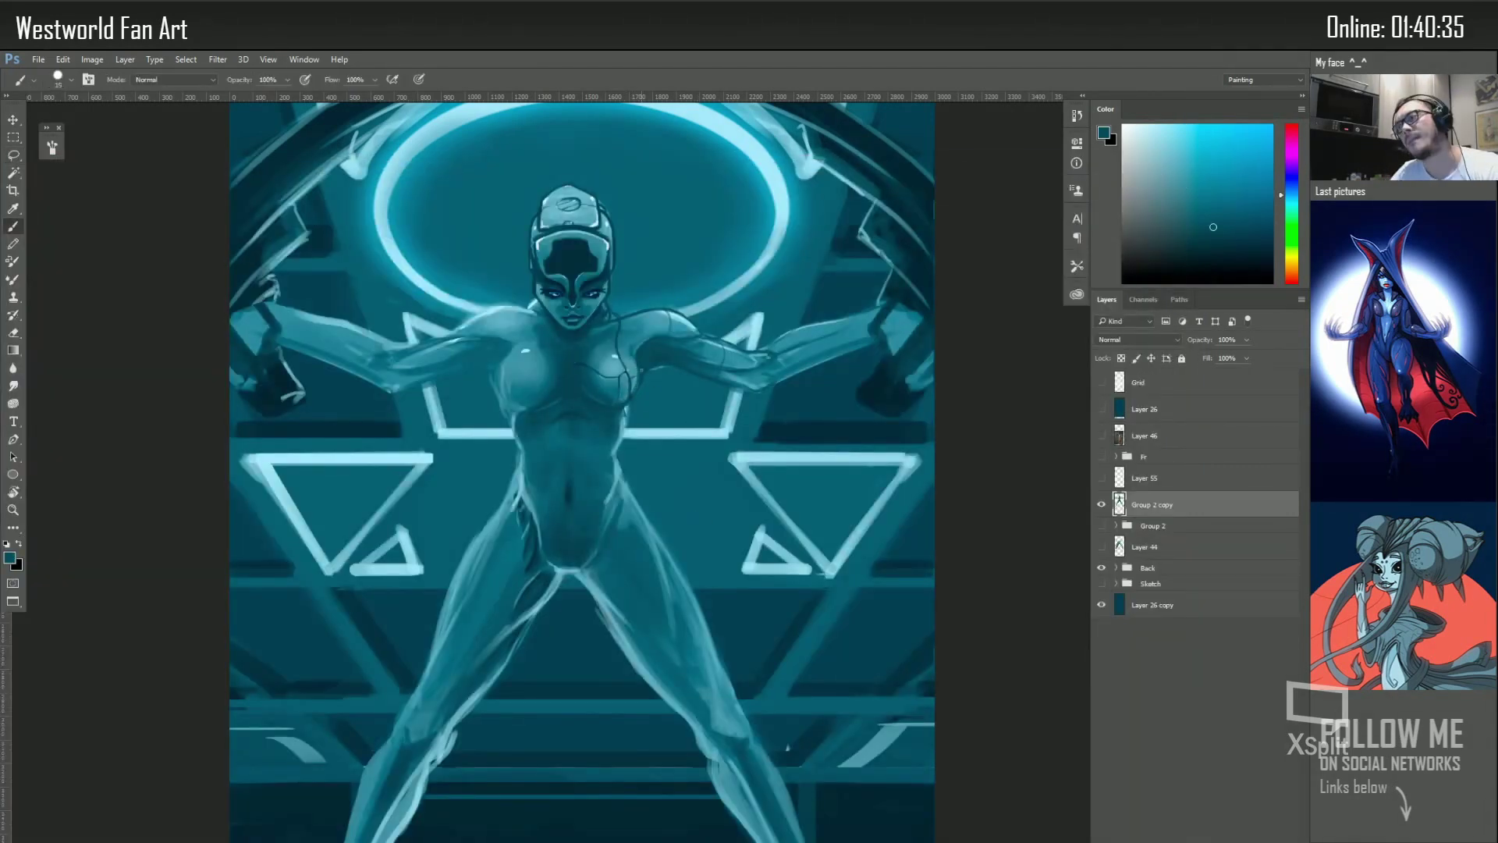
alt+click(570, 370)
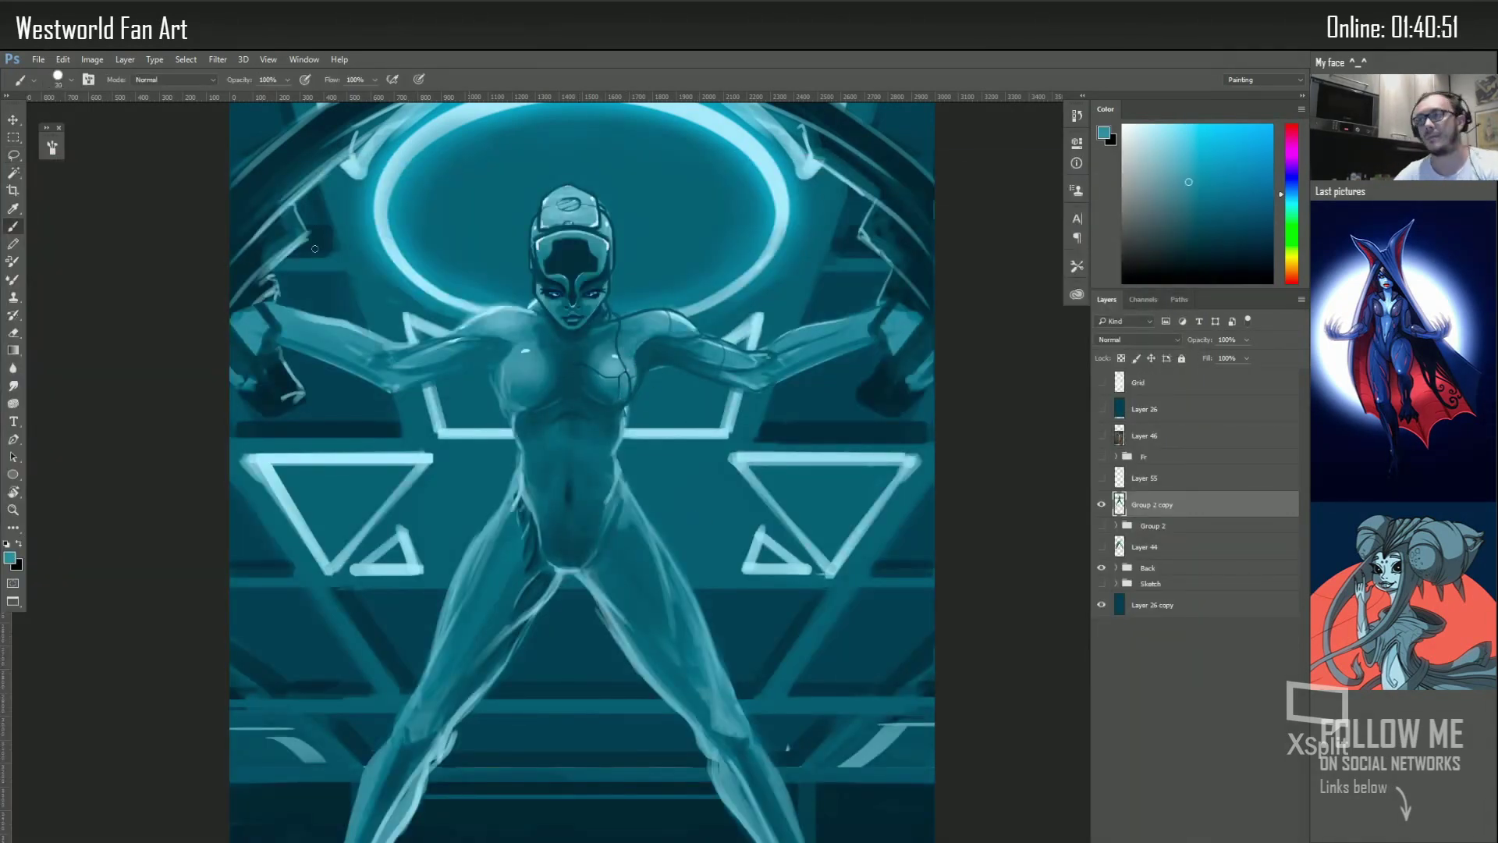
key(v)
key(ctrl+j)
Try shifting and lasso-selecting the left arm and torso, then sample a darker teal
drag(413, 442, 495, 442)
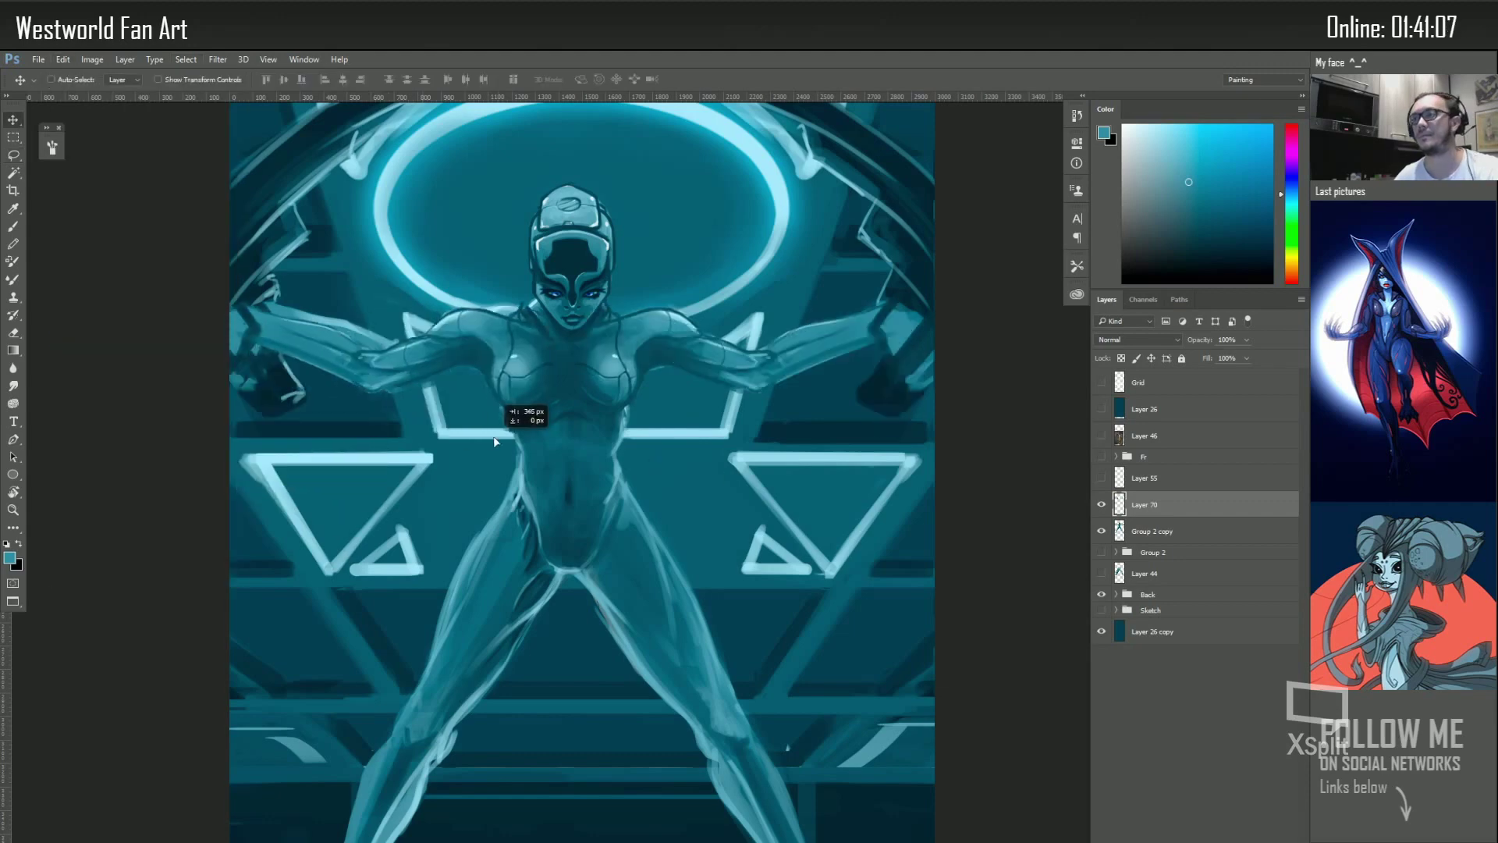
key(ctrl+minus)
key(alt+bracketleft)
key(l)
drag(576, 494, 570, 497)
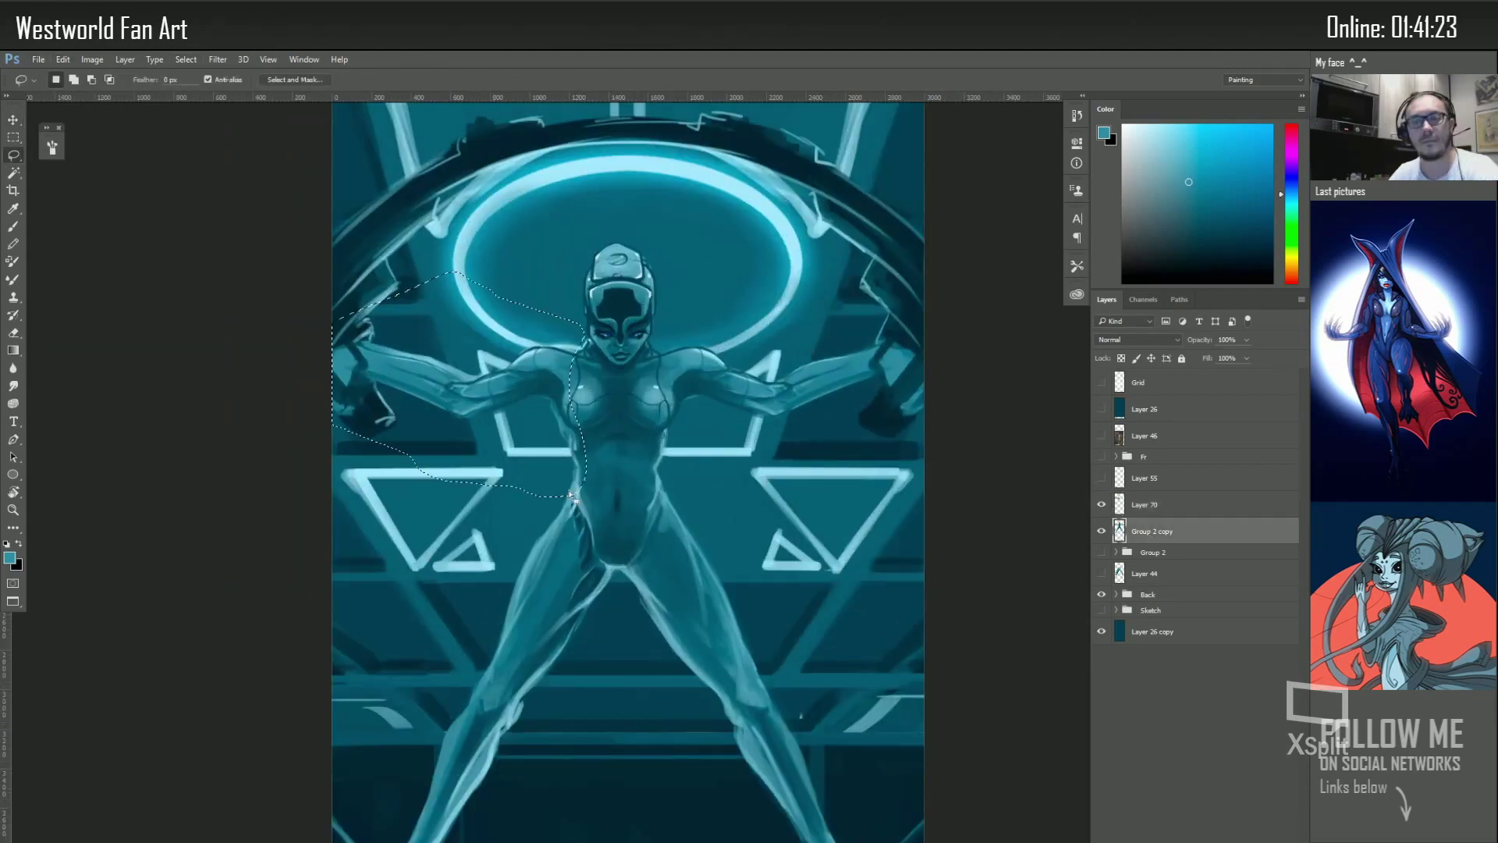
key(ctrl+d)
key(b)
alt+click(567, 441)
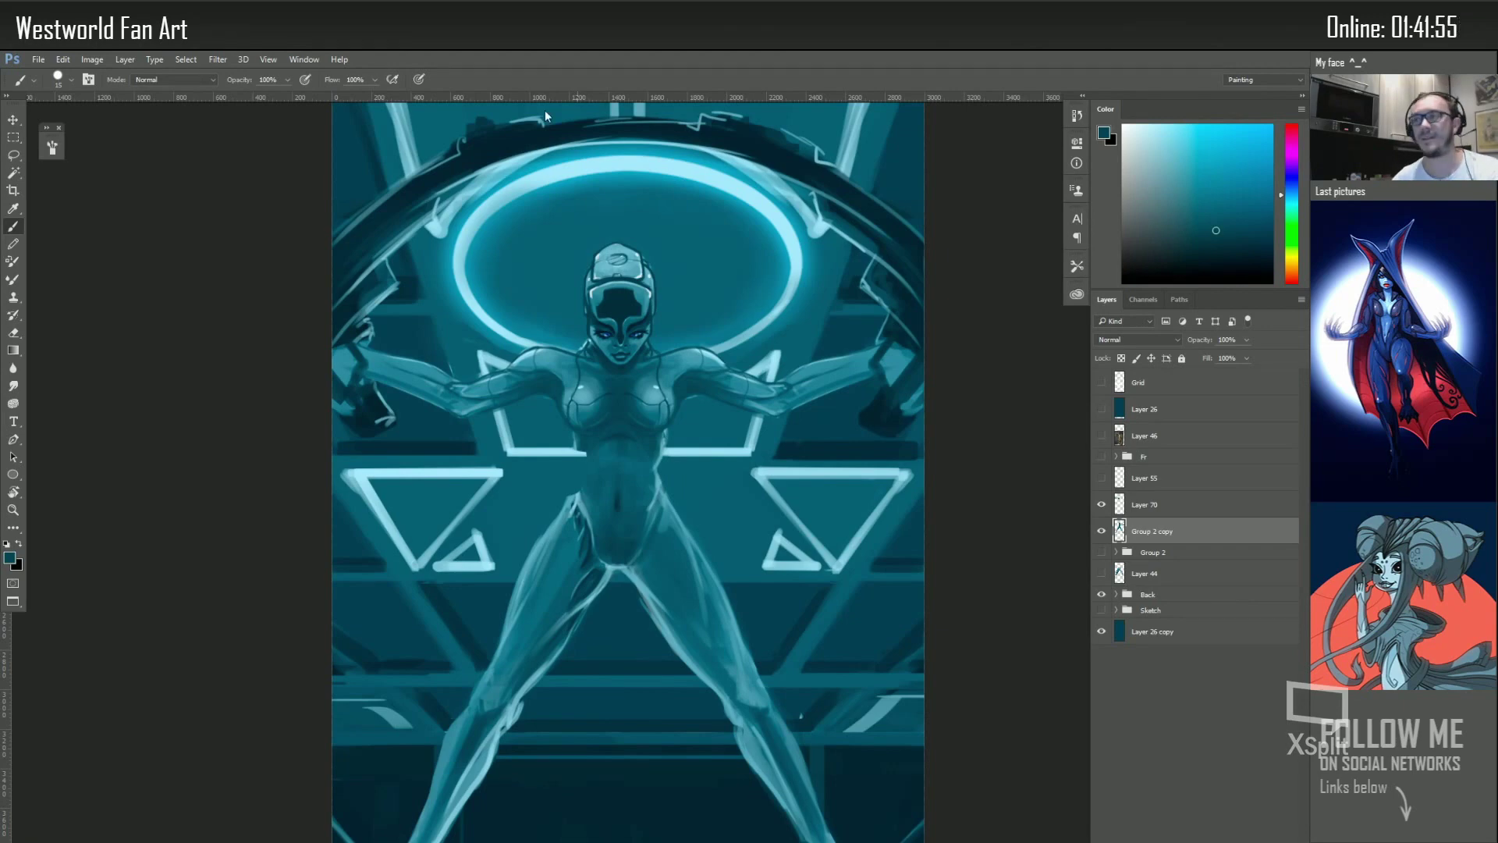
Lasso the left arm and shoulder, then drop the selection
scroll(625, 468, down, 3)
key(l)
drag(582, 355, 537, 406)
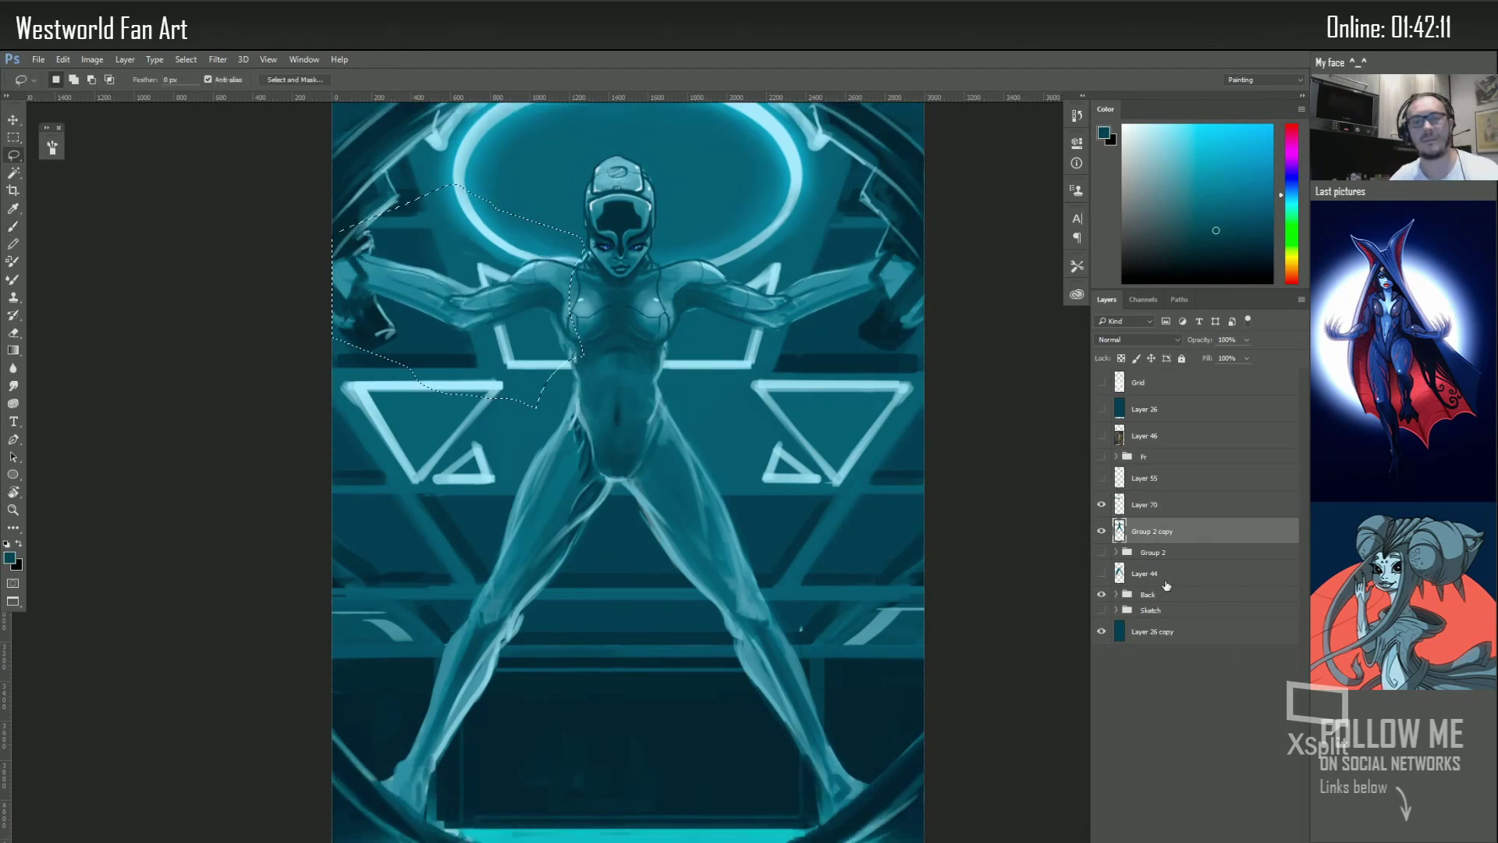
key(ctrl+d)
scroll(624, 468, down, 3)
Brush '2min breake' below the legs with a question mark, down arrow and smiley
key(b)
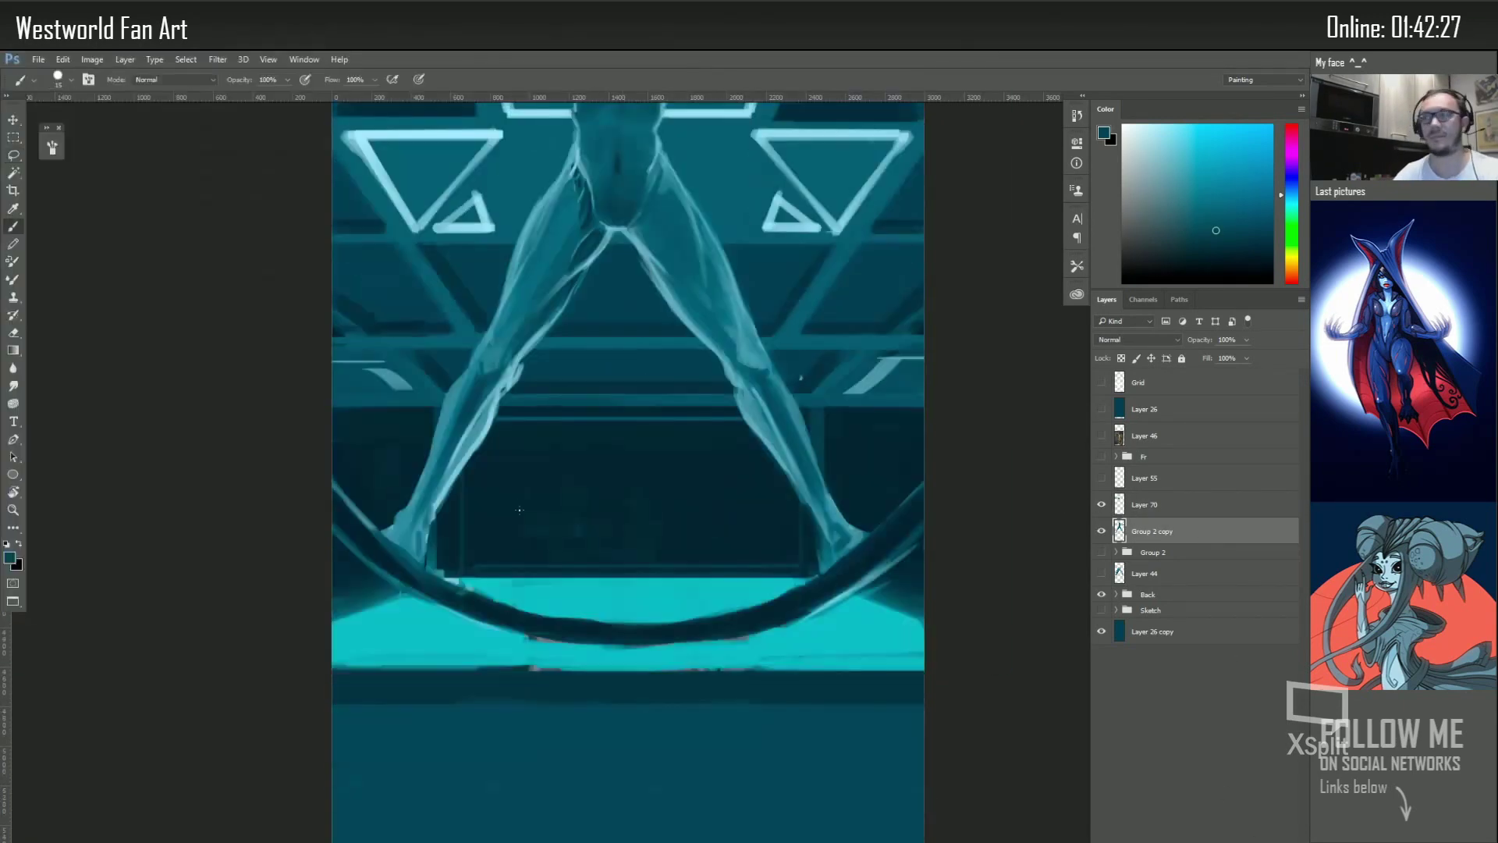
right_click(550, 487)
drag(503, 476, 531, 527)
drag(535, 507, 592, 503)
drag(572, 546, 686, 493)
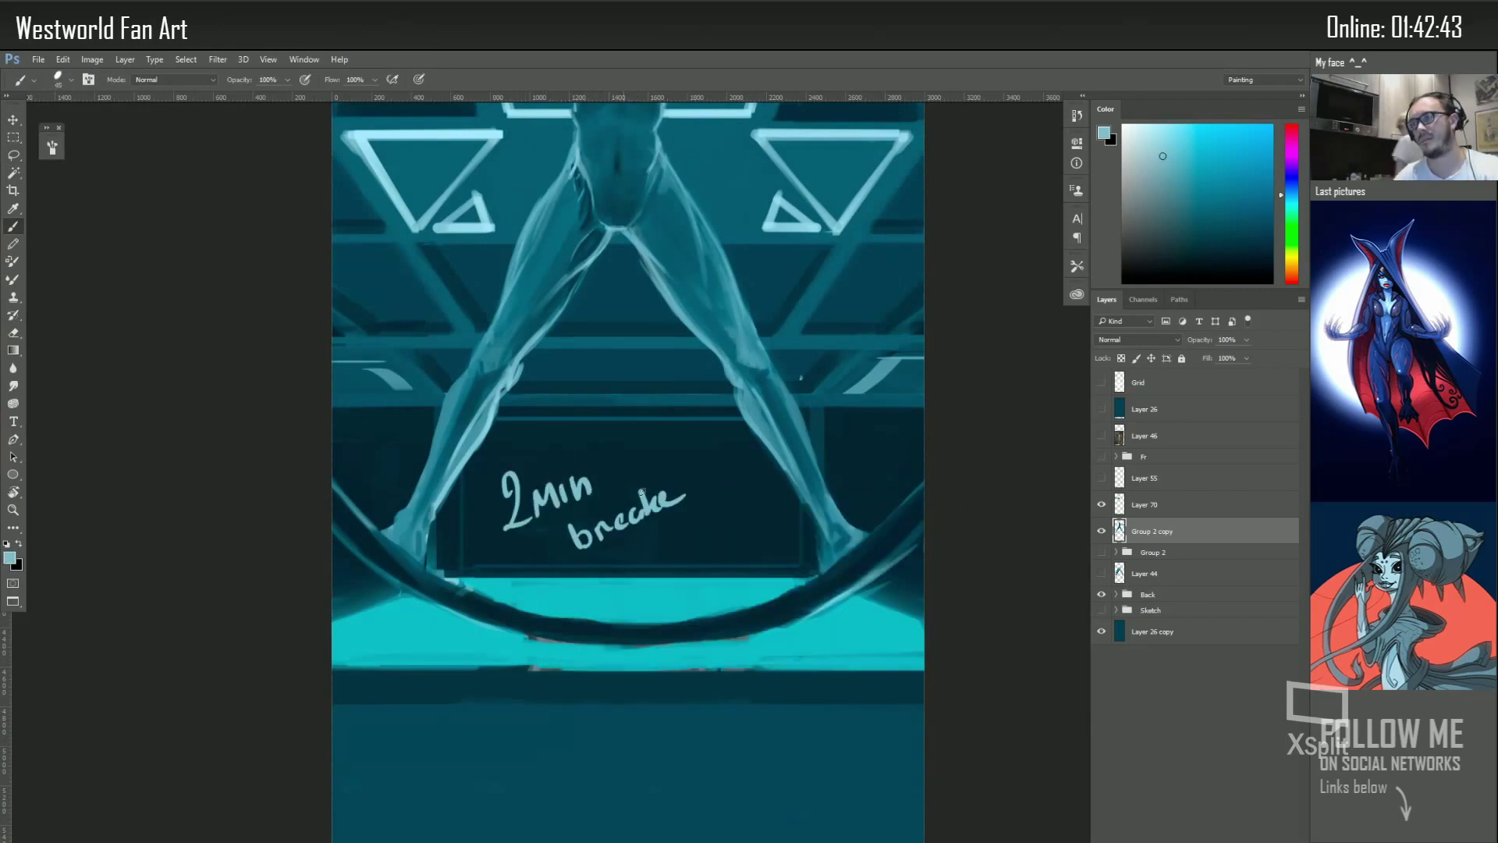
drag(607, 443, 614, 460)
drag(622, 466, 621, 499)
drag(636, 445, 657, 437)
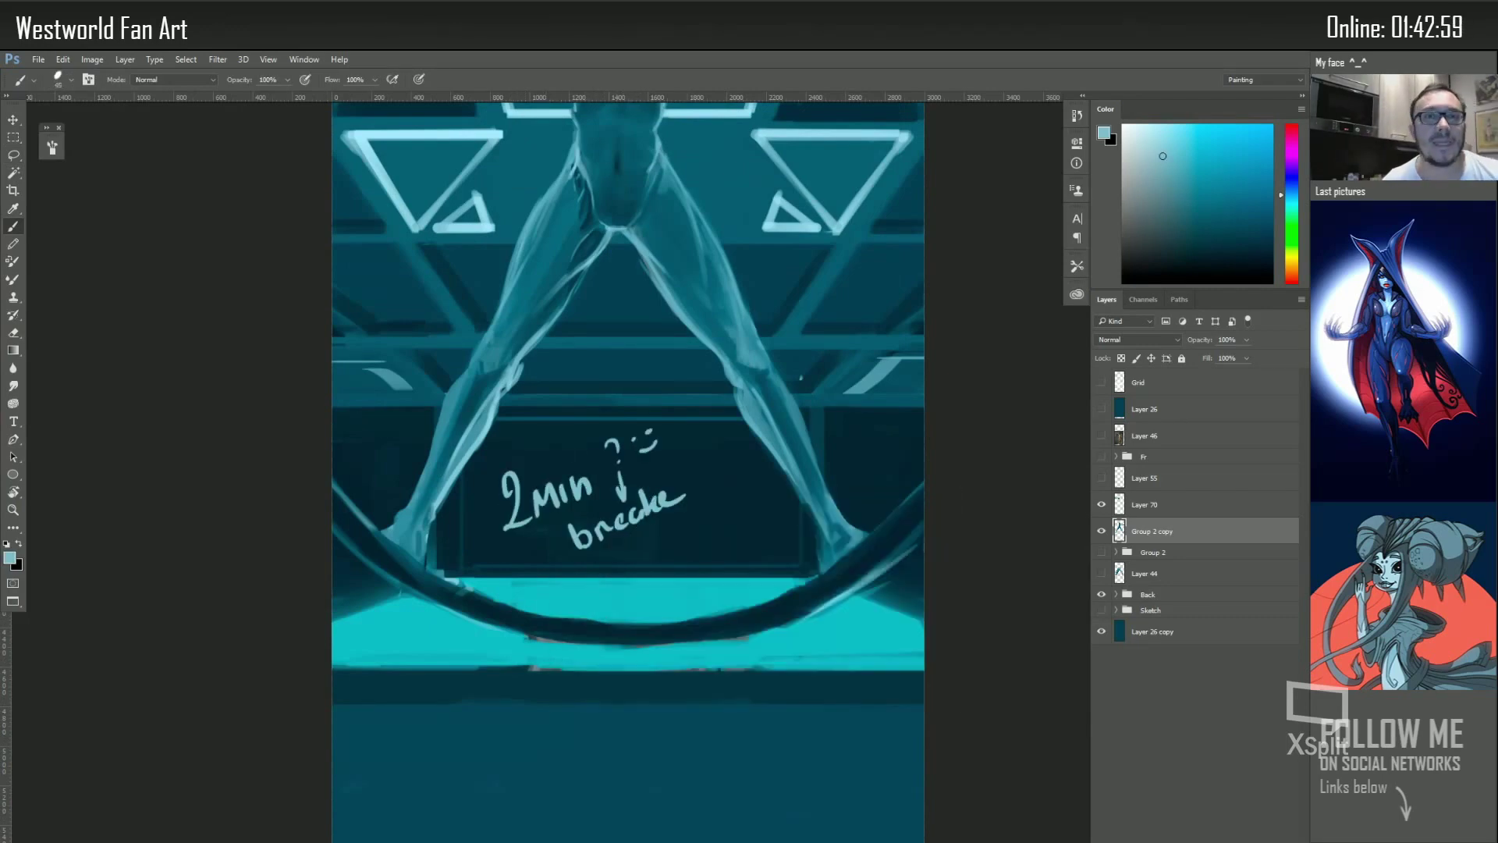
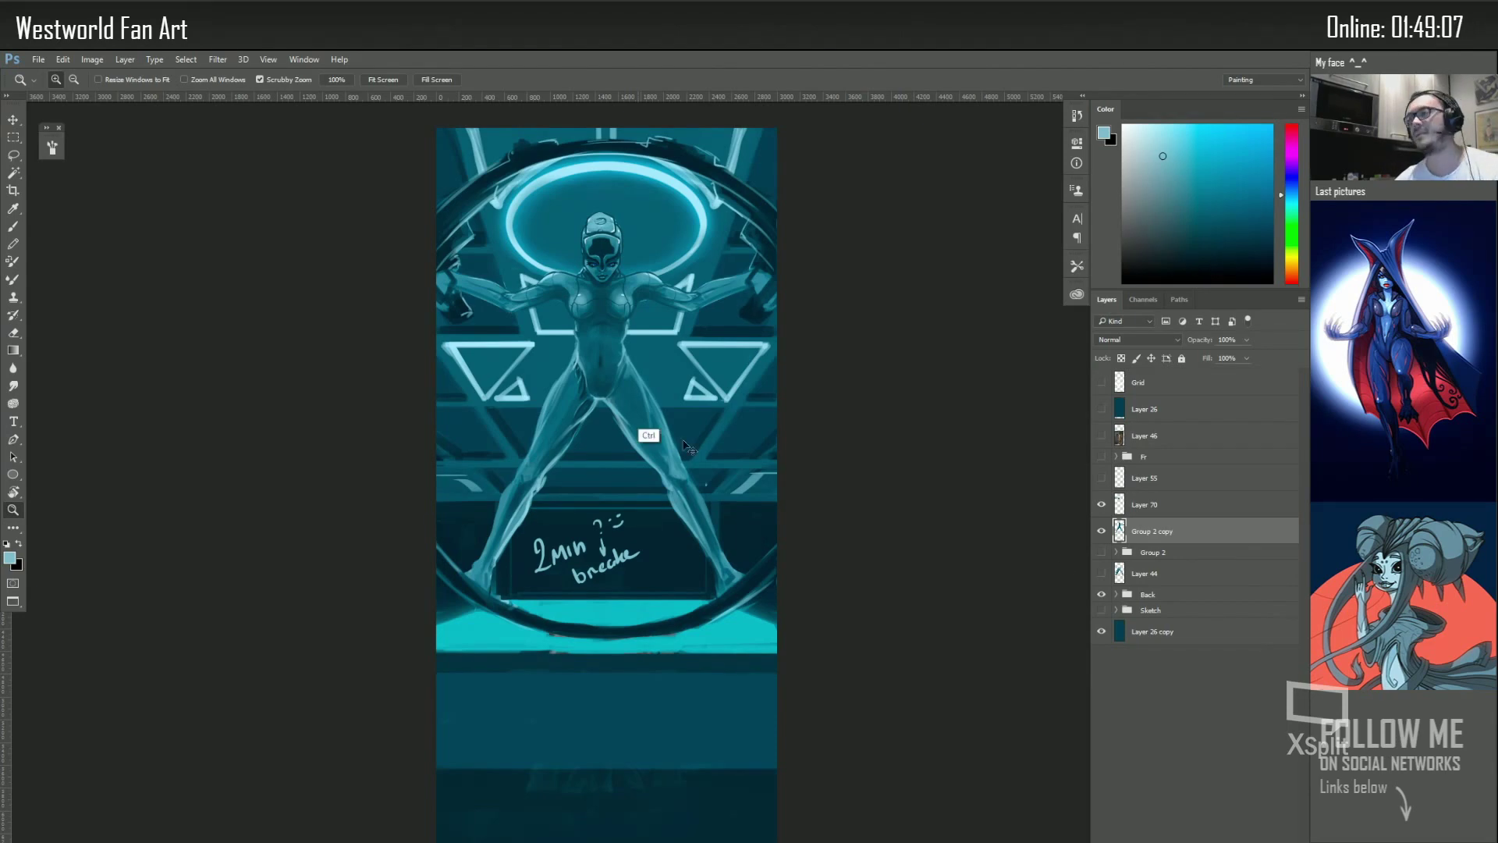
Undo the break note, then lasso the android's head onto its own layer and free-transform it
key(ctrl+z)
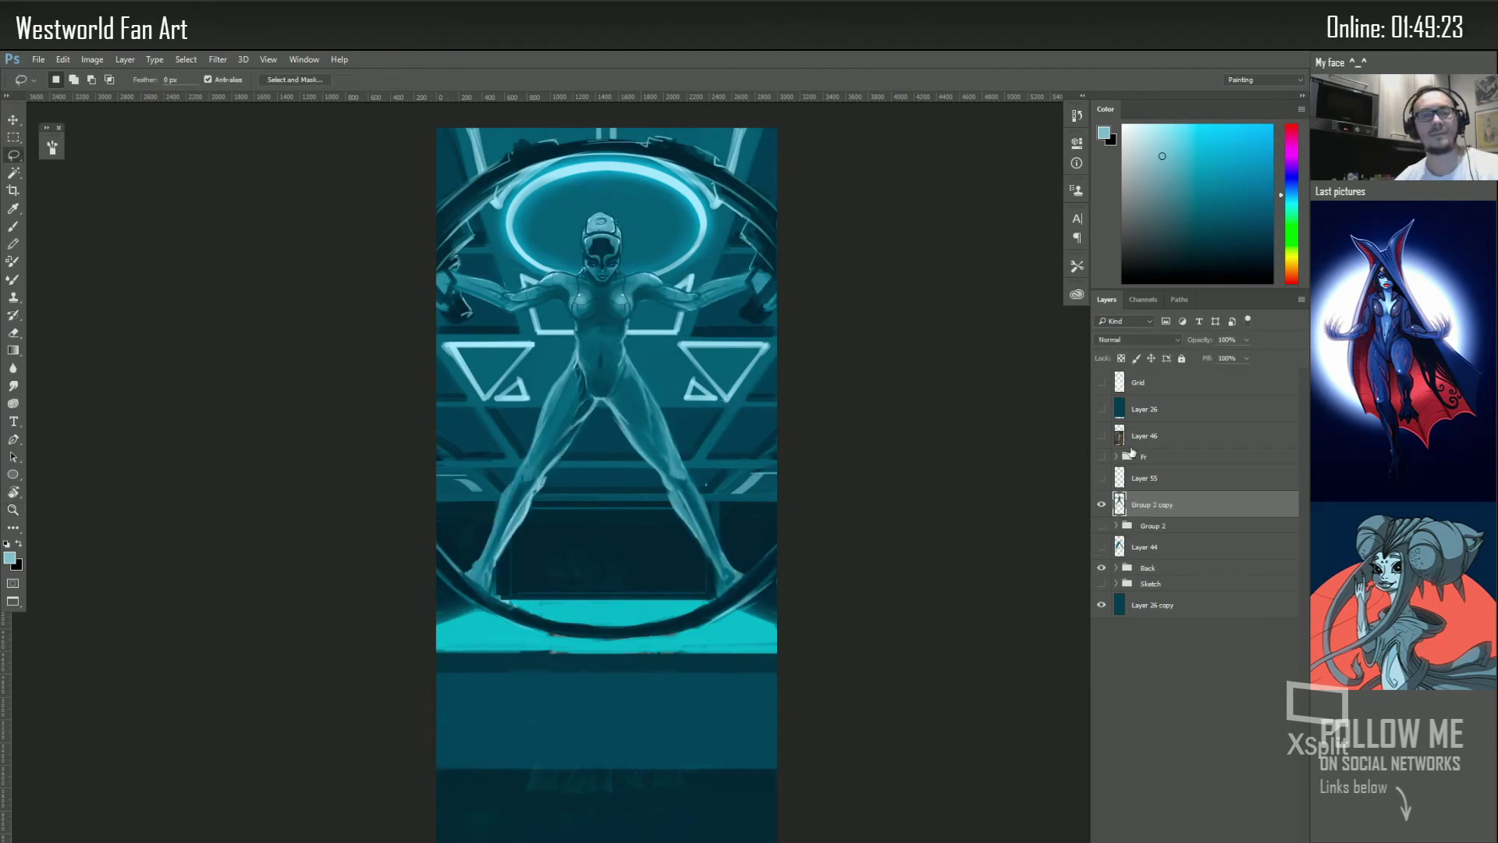
key(ctrl+z)
key(ctrl+plus)
key(l)
drag(562, 282, 625, 275)
key(ctrl+j)
key(ctrl+t)
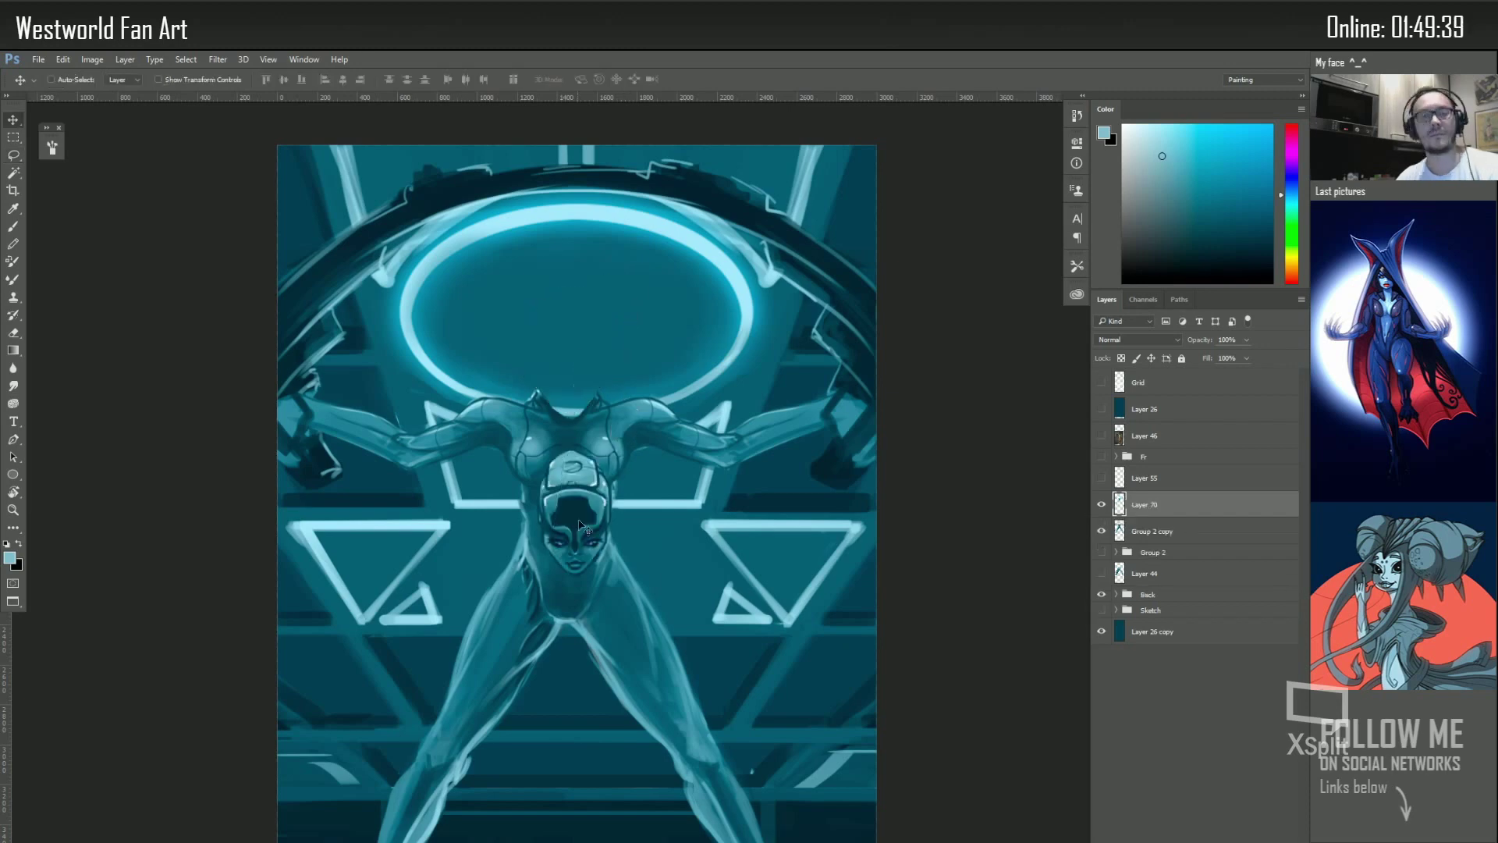
key(Return)
Zoom out to the whole painting and delete the enlarged head copy
key(z)
alt+click(620, 392)
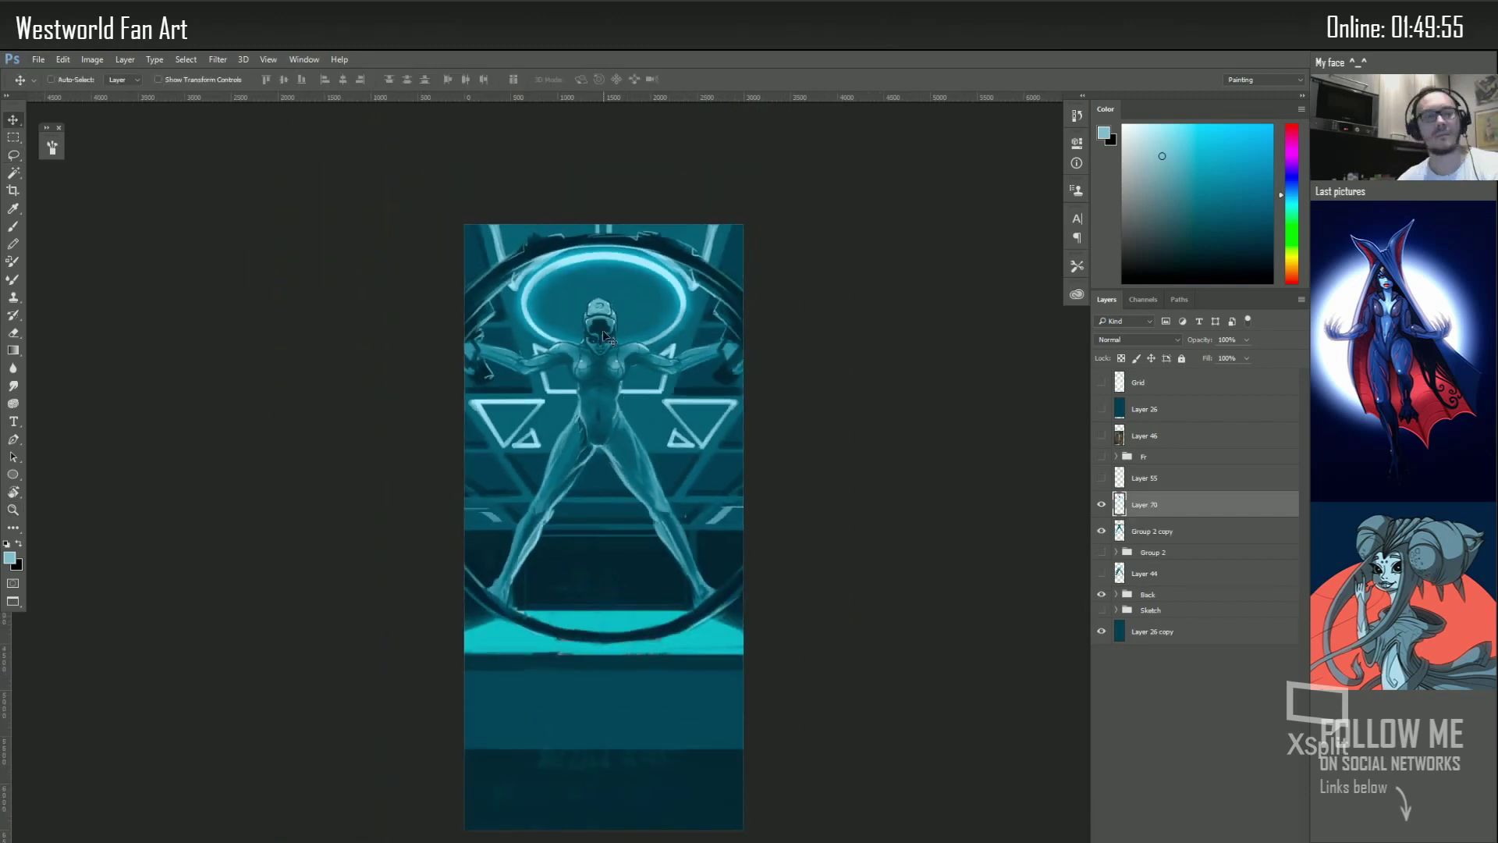
key(v)
scroll(636, 429, up, 3)
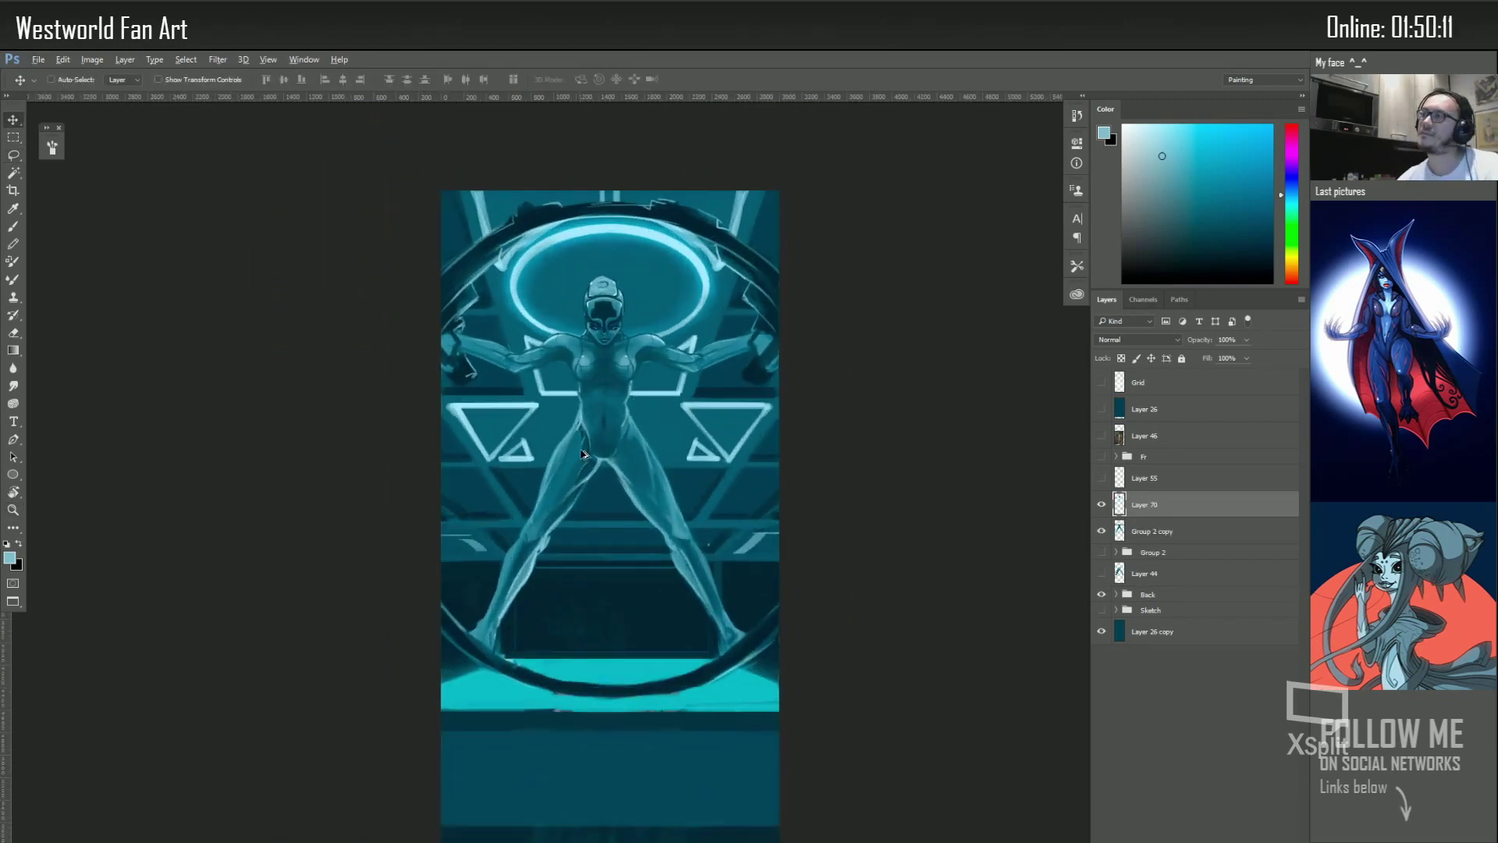
key(Delete)
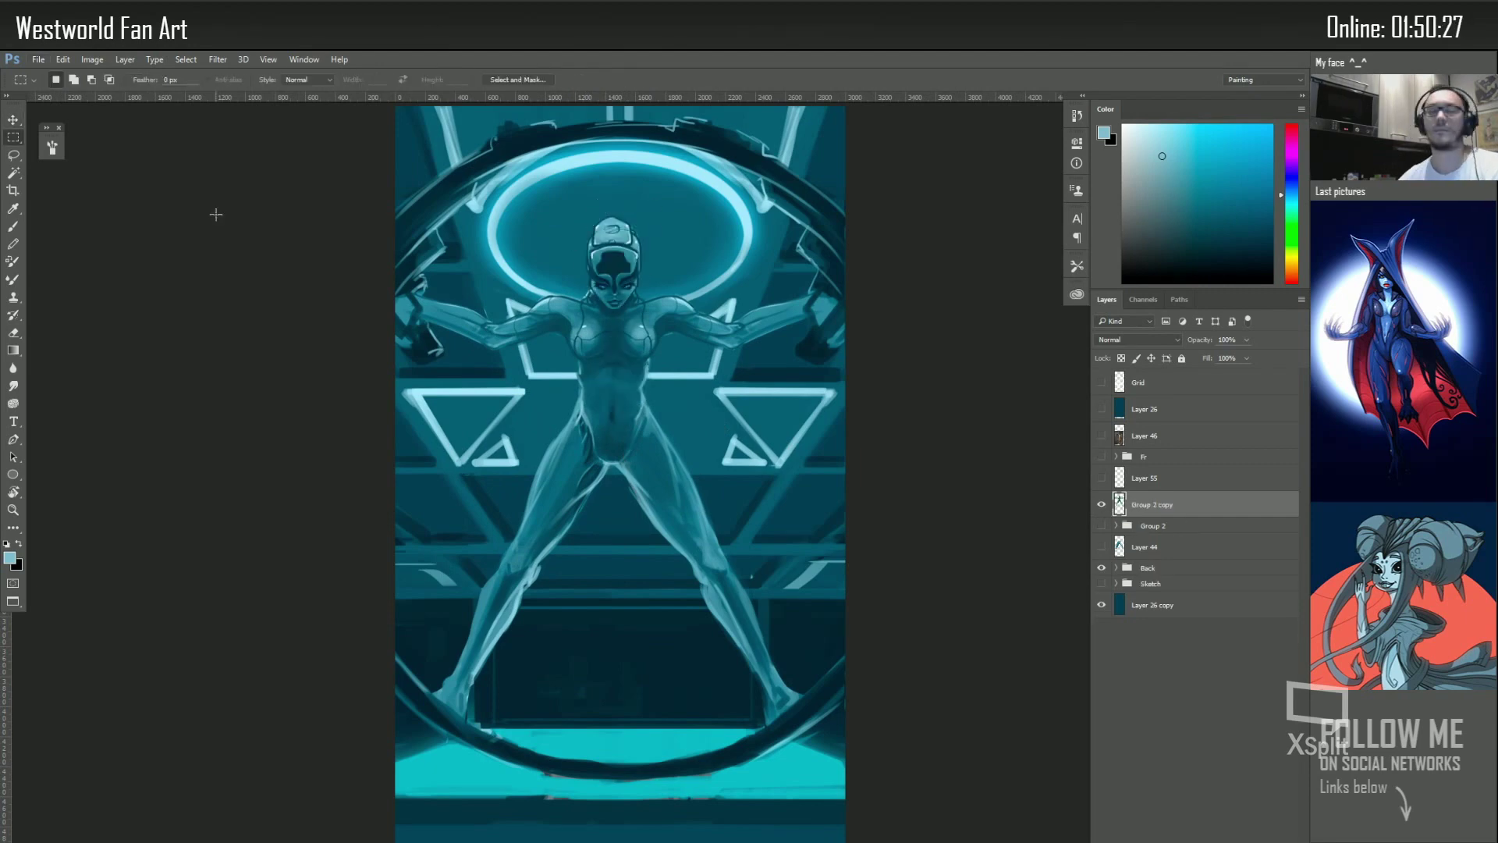
Open and cancel the Lasso's selection refinement, then open and cancel Liquify
key(l)
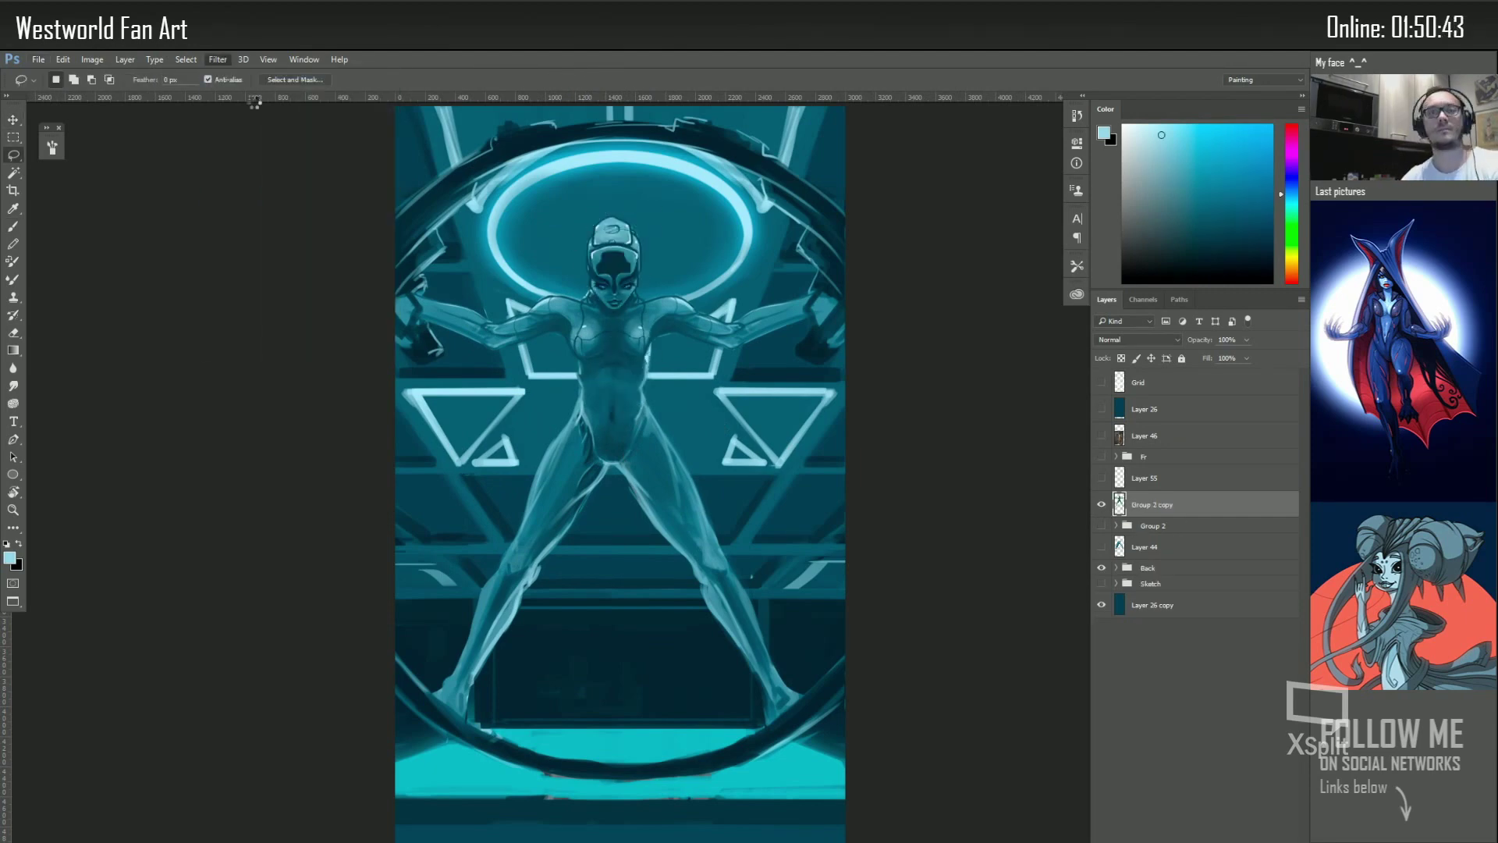
key(alt)
scroll(1048, 578, up, 2)
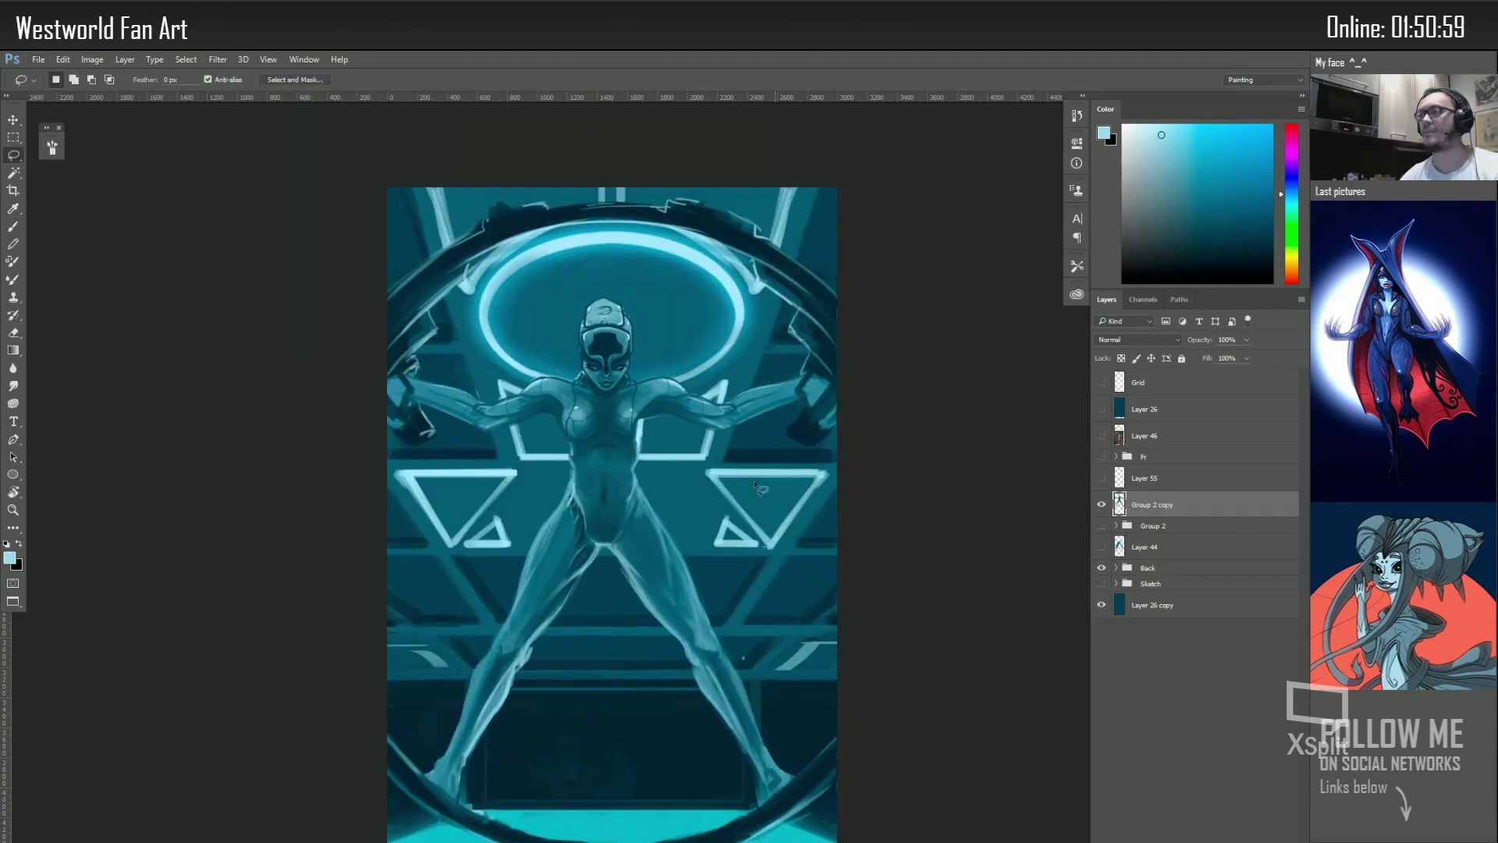
click(186, 59)
click(234, 176)
key(Escape)
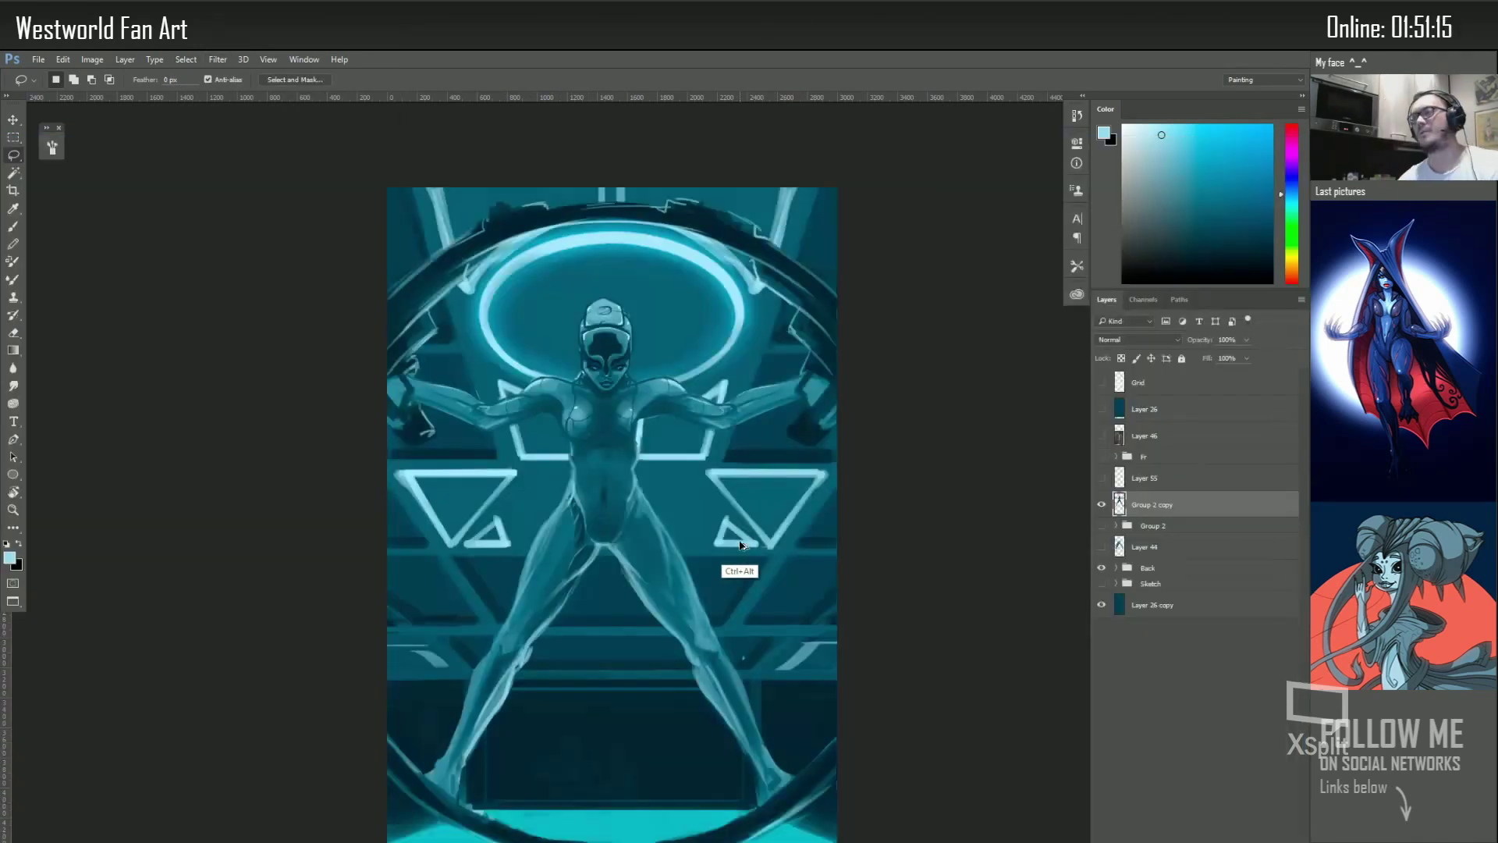
key(ctrl+shift+x)
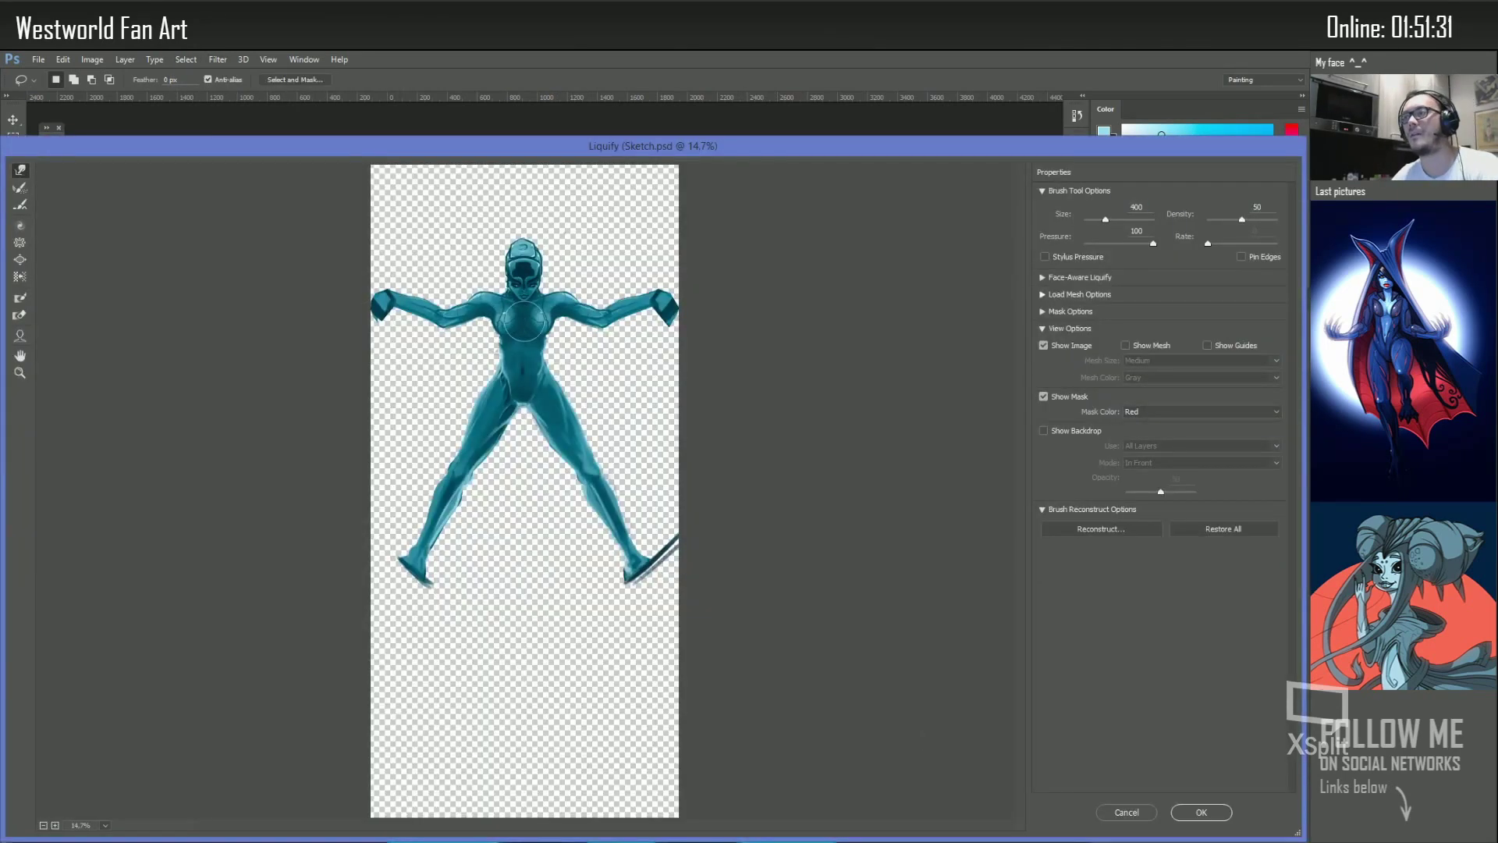
key(Escape)
Sample dark, mid and light teals from the figure and brush shading onto the android's legs
key(b)
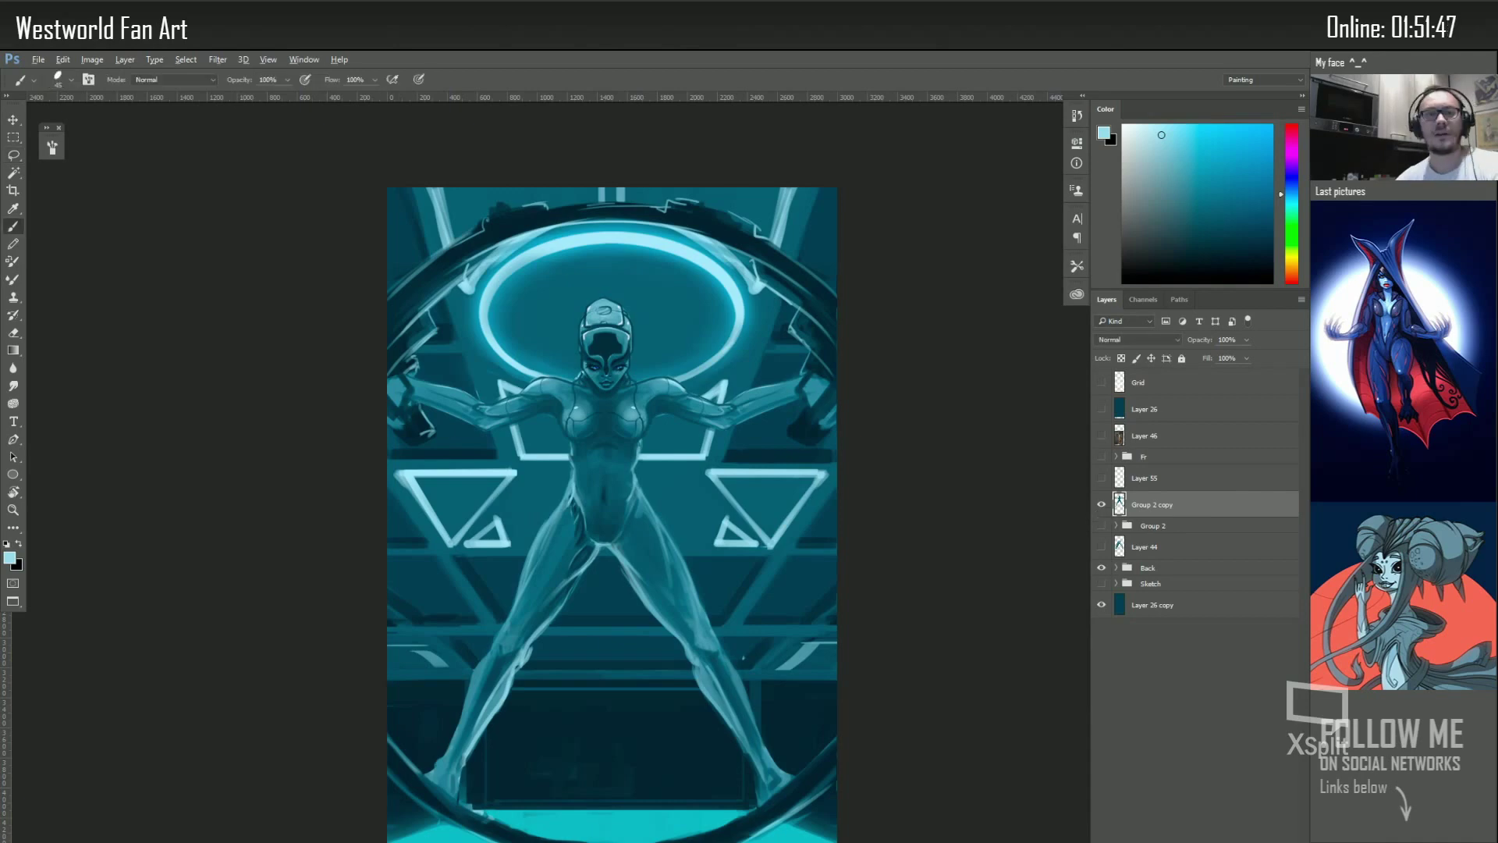
alt+click(606, 535)
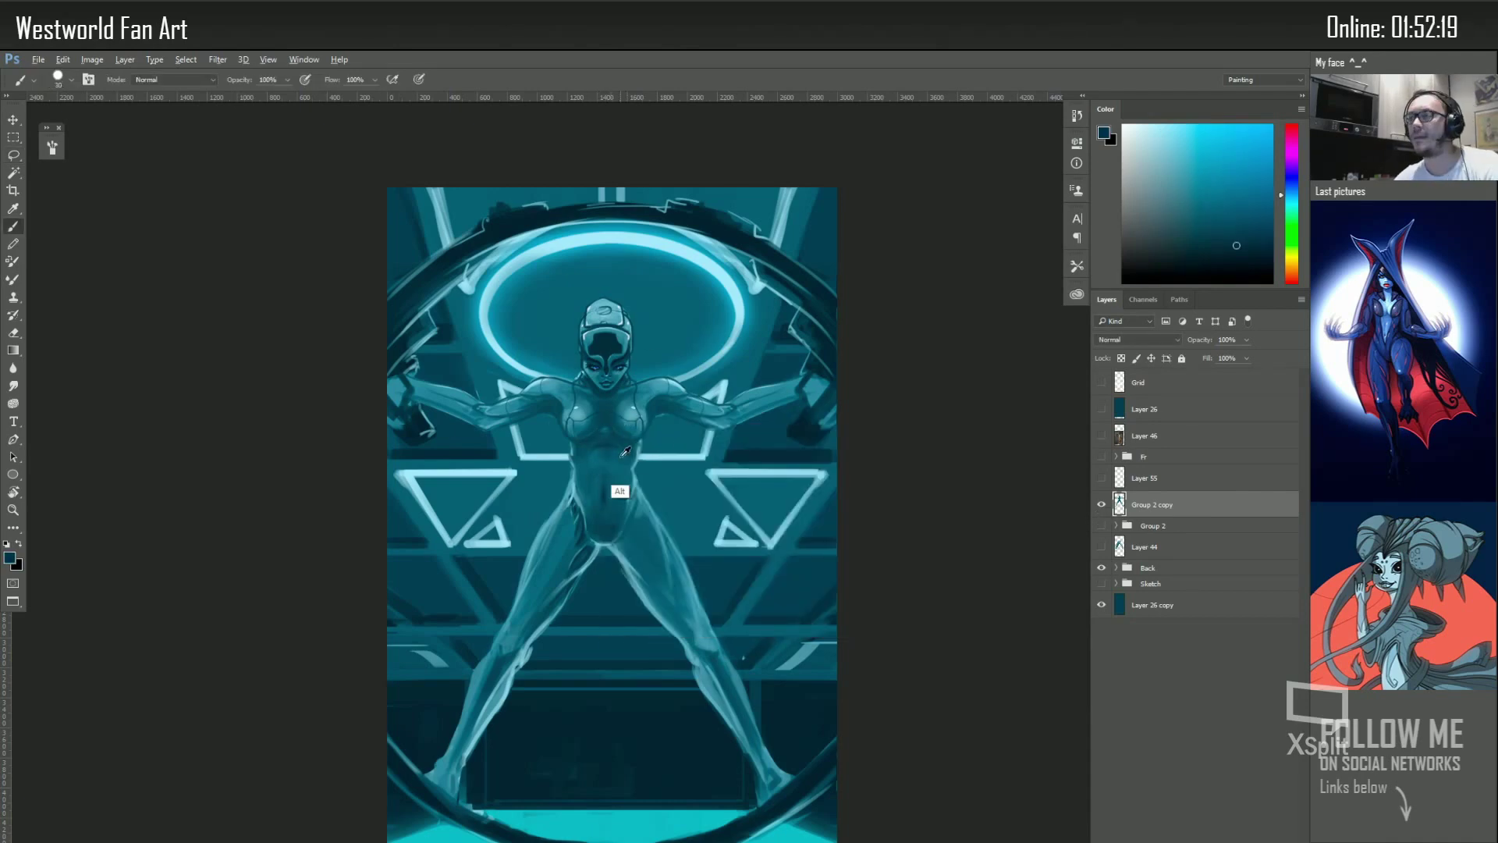
alt+click(611, 496)
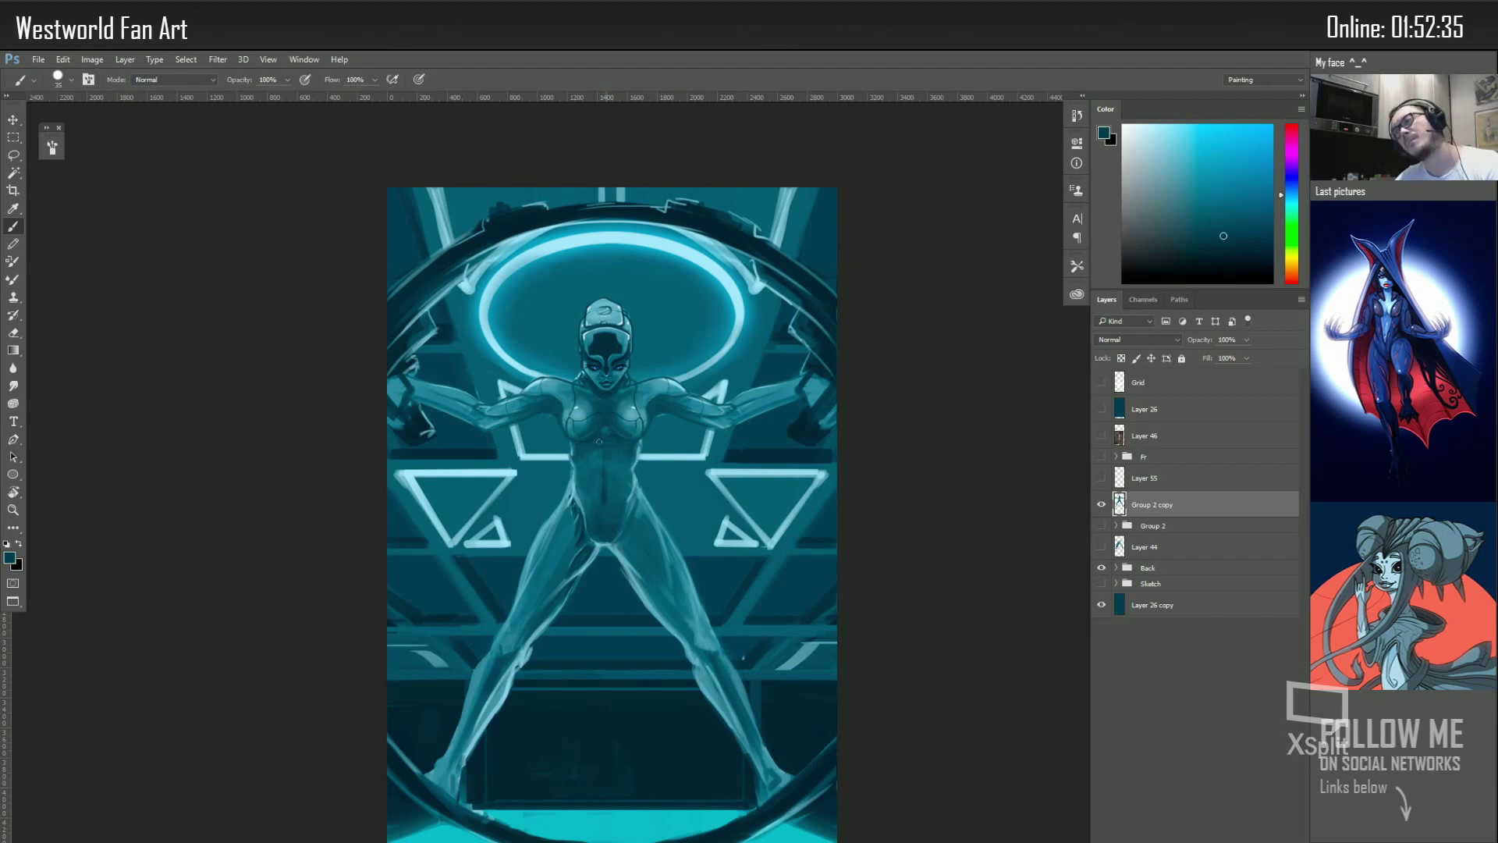
alt+click(581, 478)
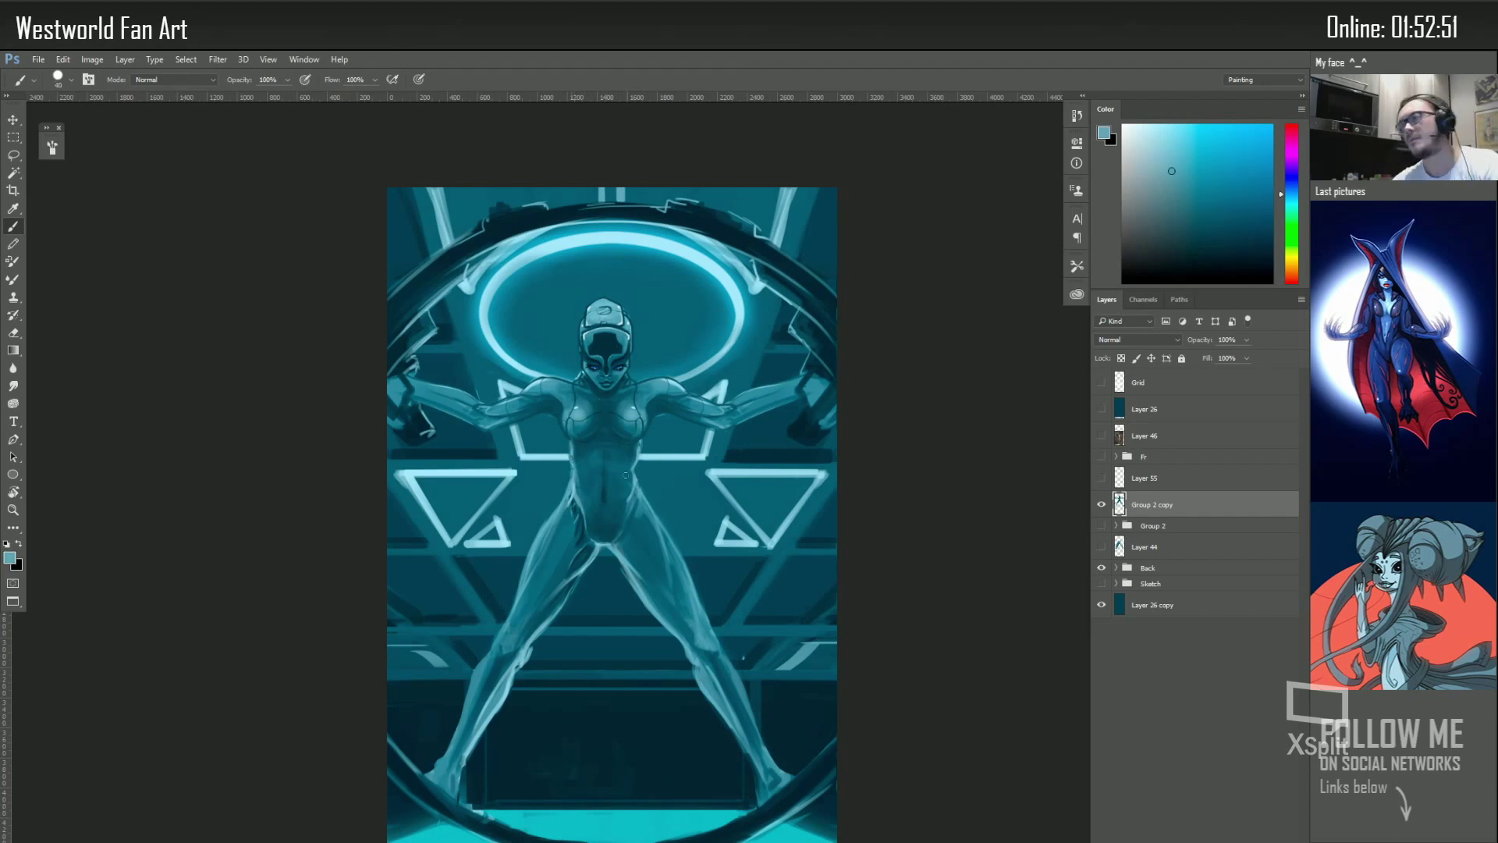
alt+click(628, 477)
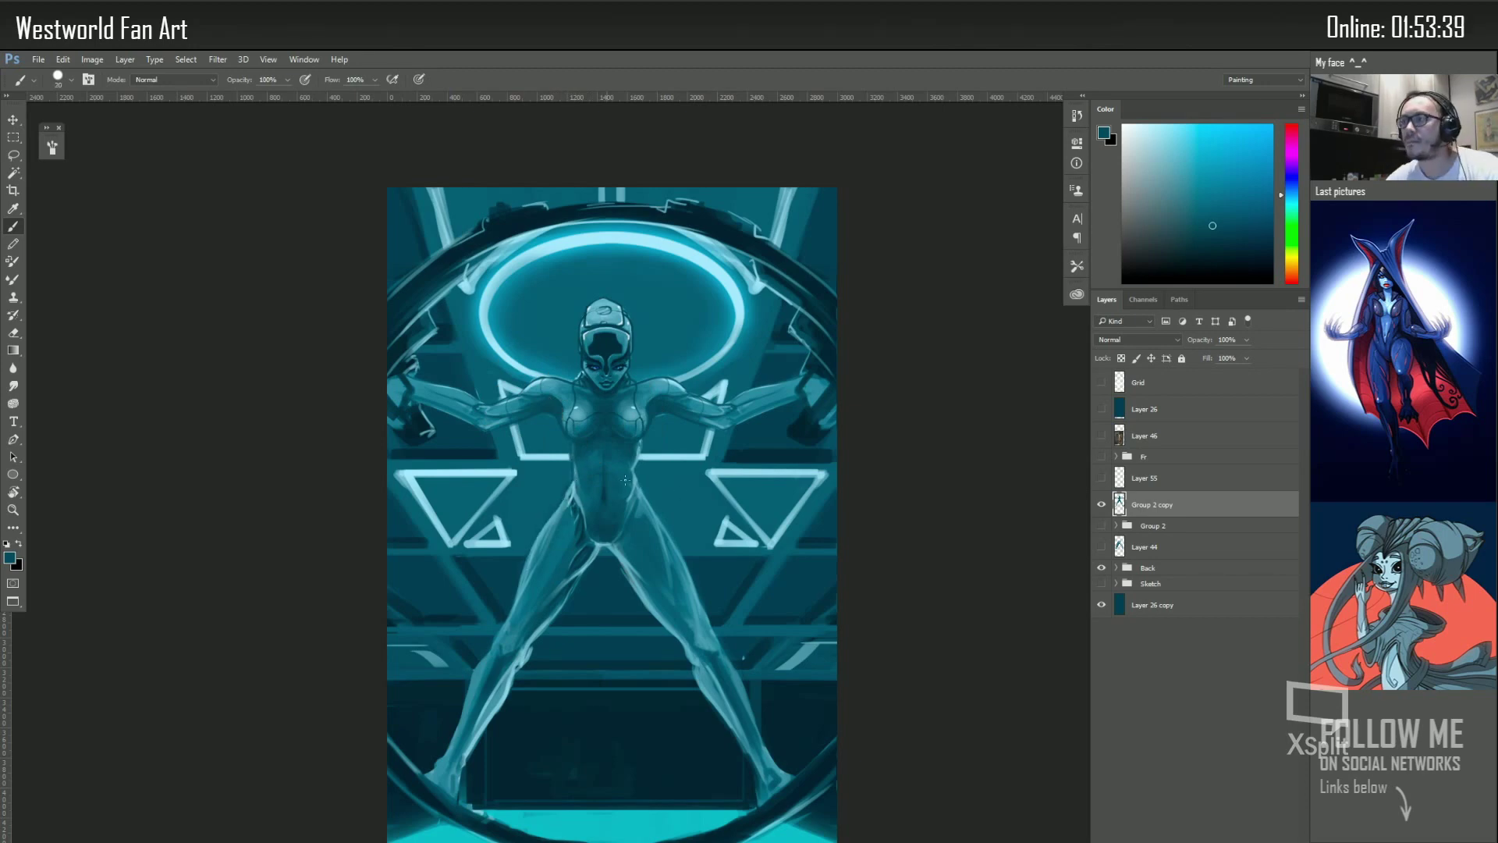
key(e)
key(b)
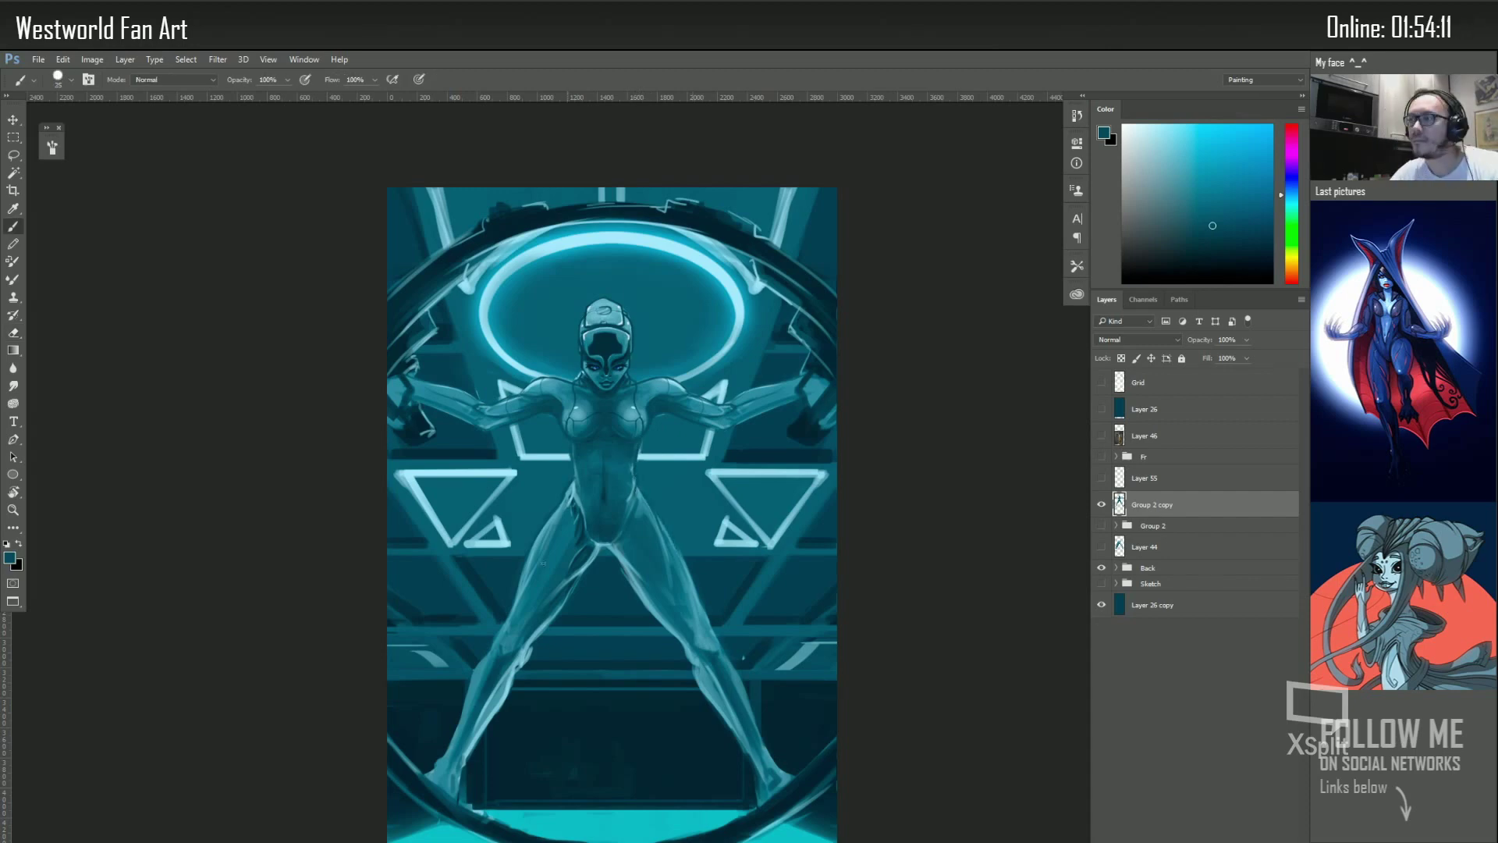
alt+click(581, 524)
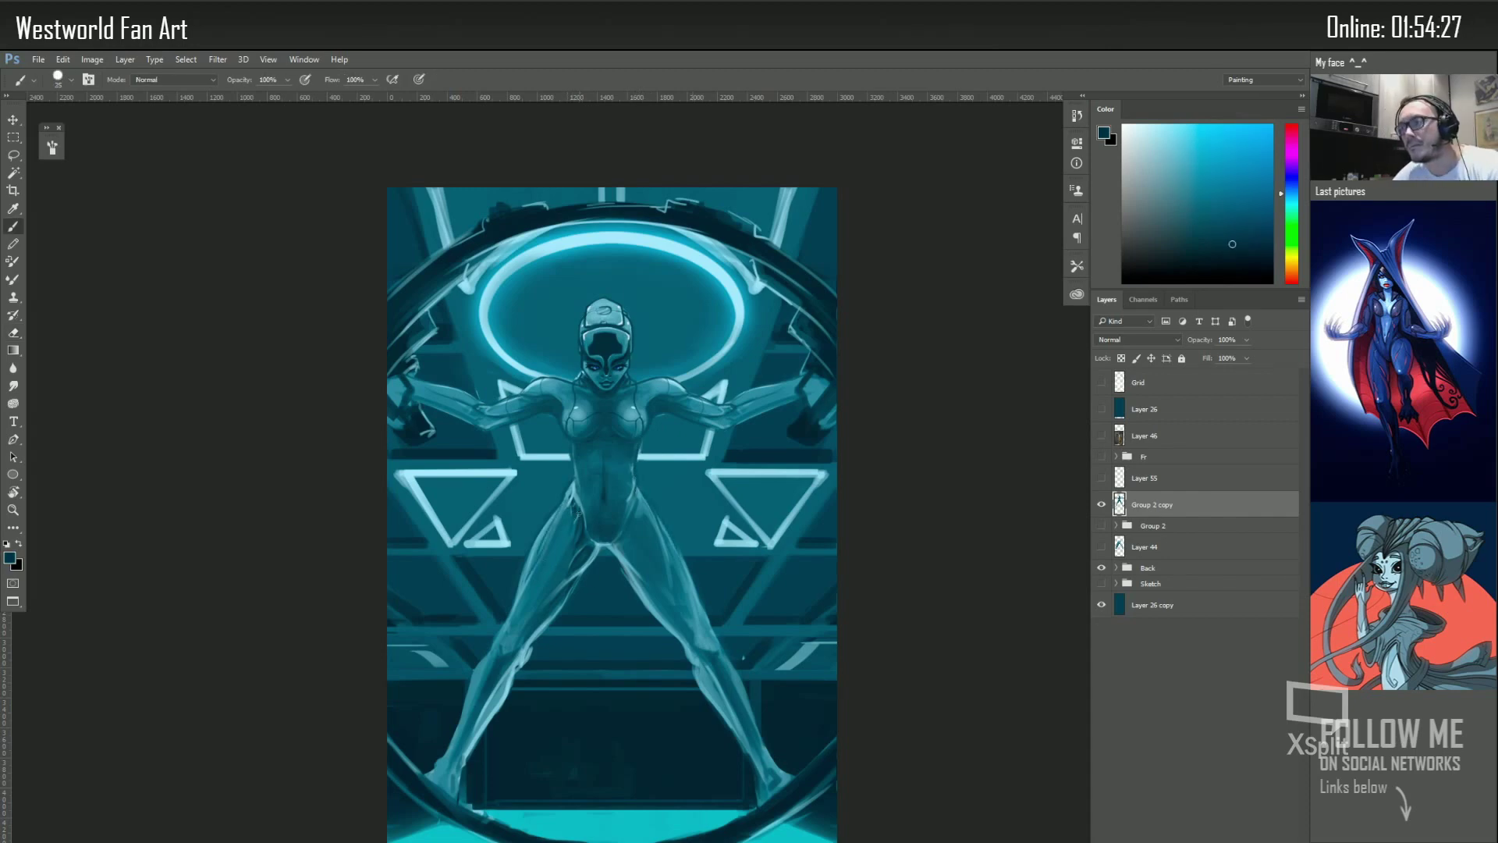
alt+click(577, 519)
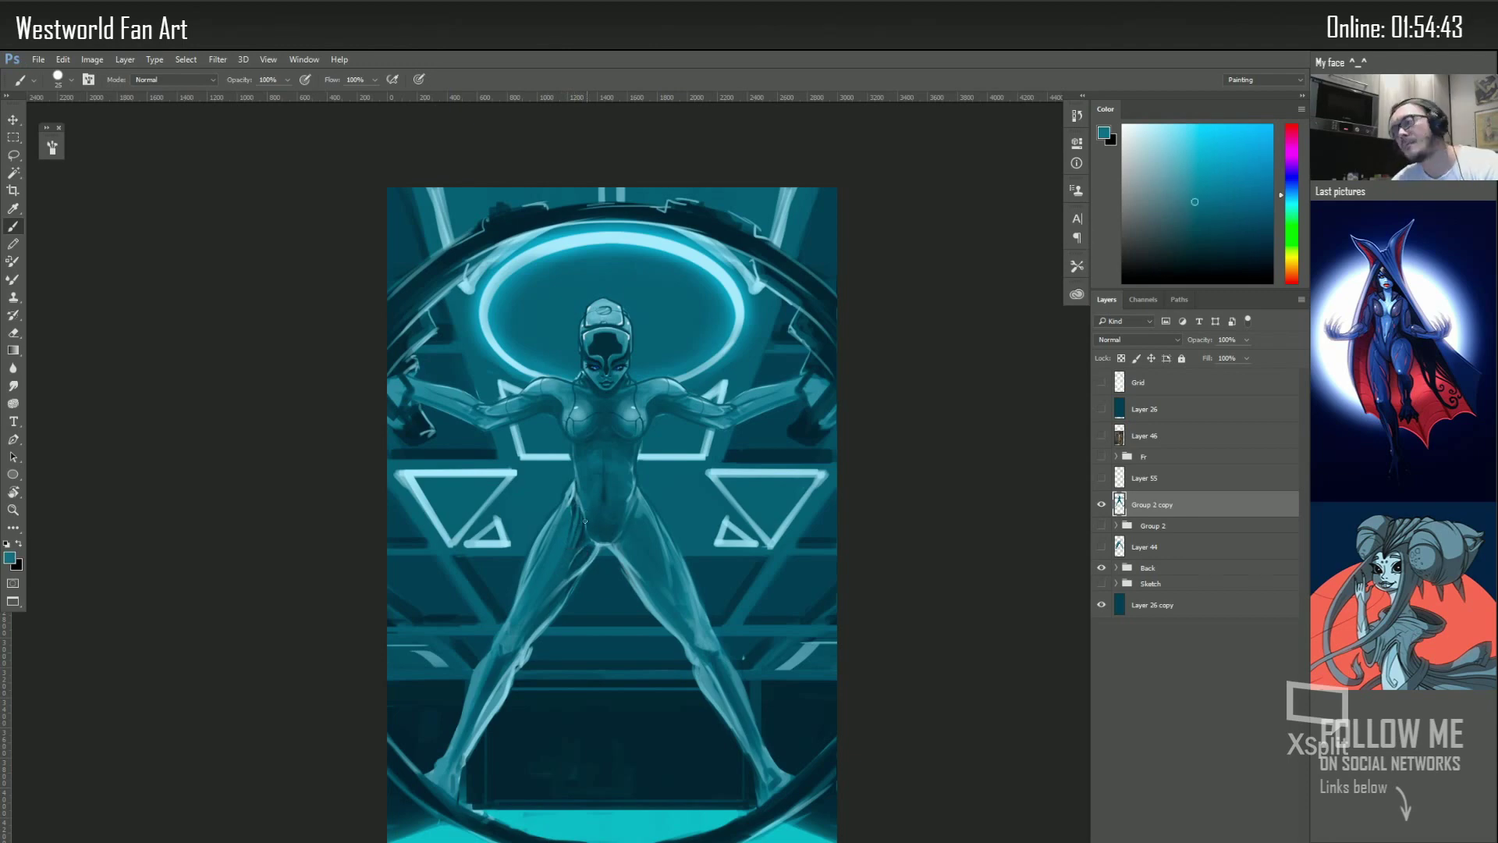
alt+click(564, 556)
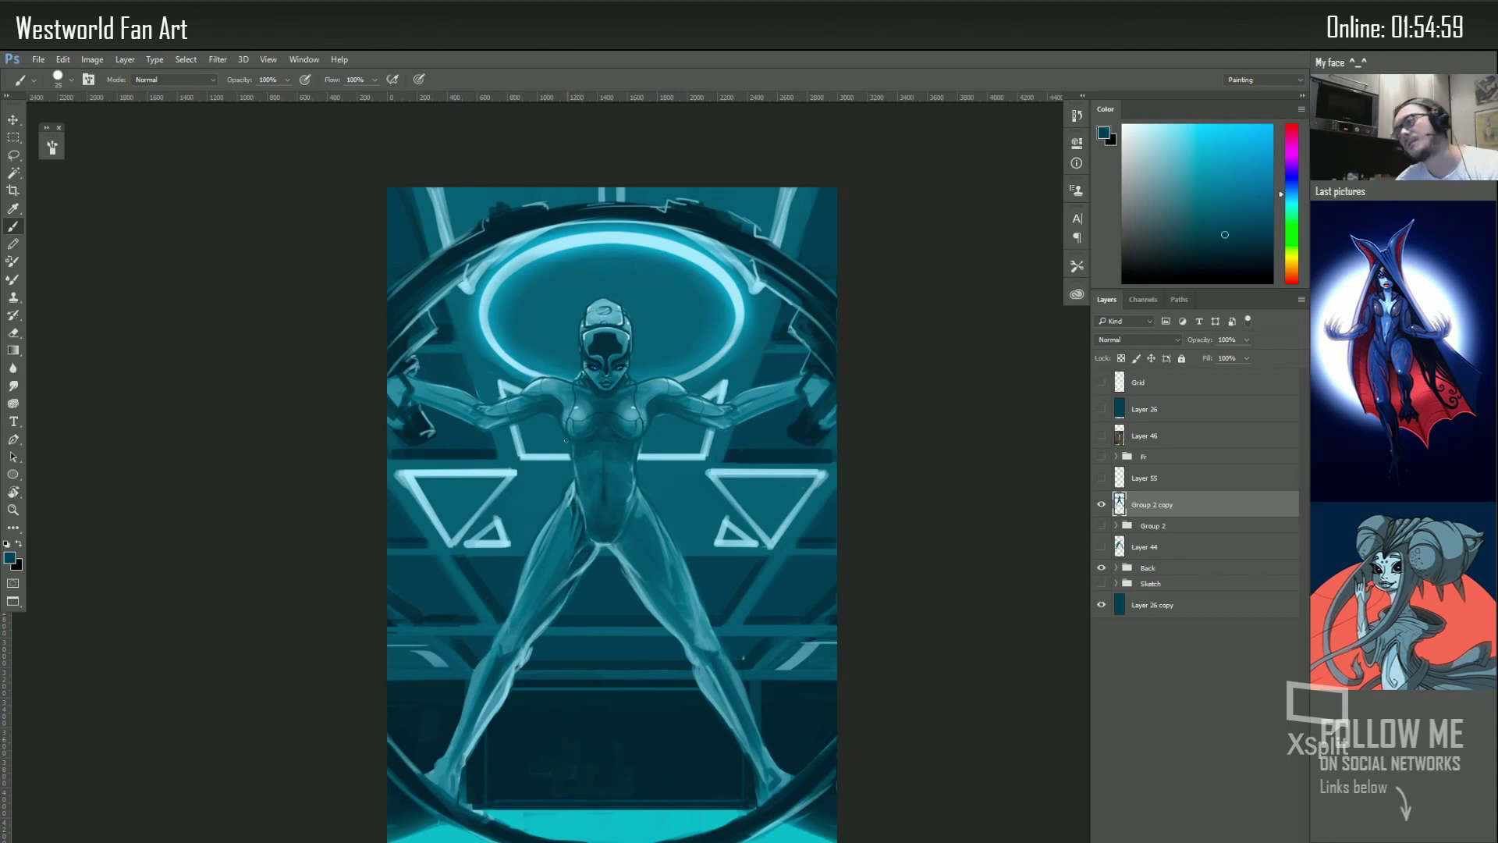
Erase stray marks on the left leg and resample a darker cyan
drag(566, 442, 562, 314)
alt+click(558, 468)
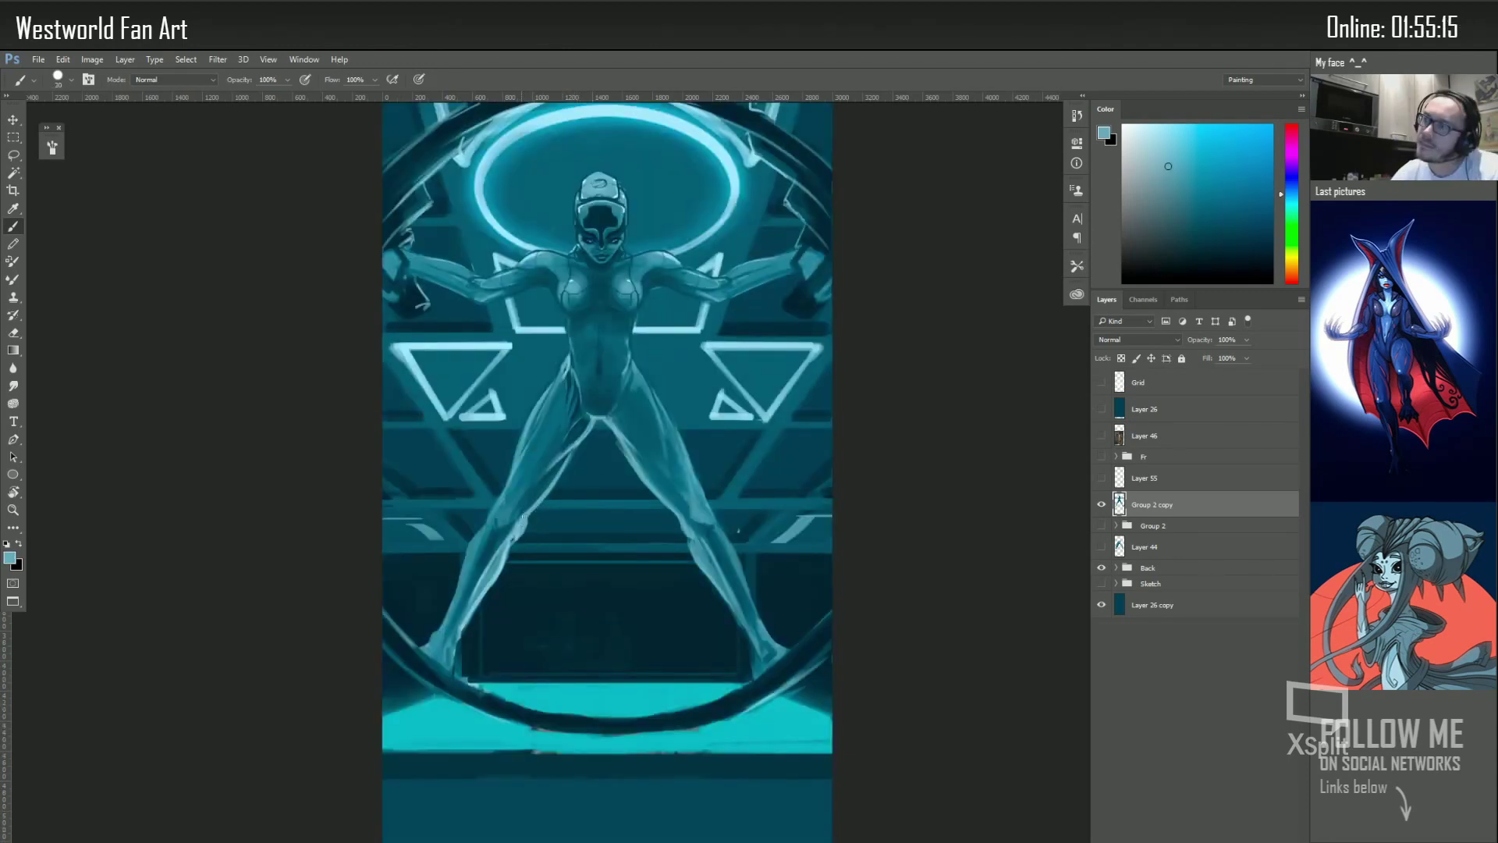
alt+click(523, 519)
key(e)
drag(570, 461, 449, 625)
key(b)
alt+click(554, 295)
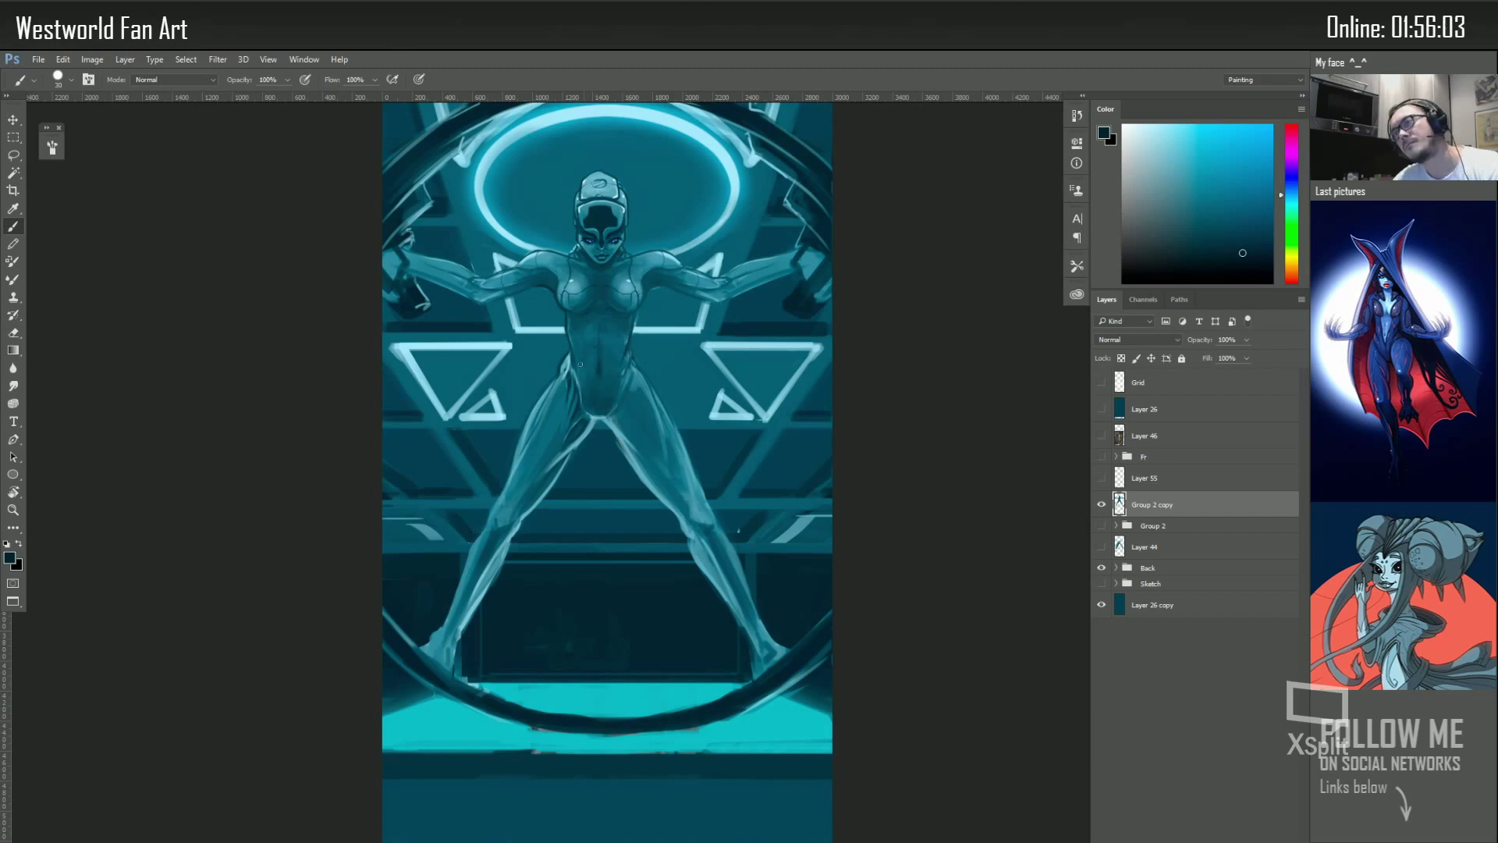
Add a new layer below Group 2 copy and paint dark strokes on the ring's left arc
drag(617, 343, 648, 552)
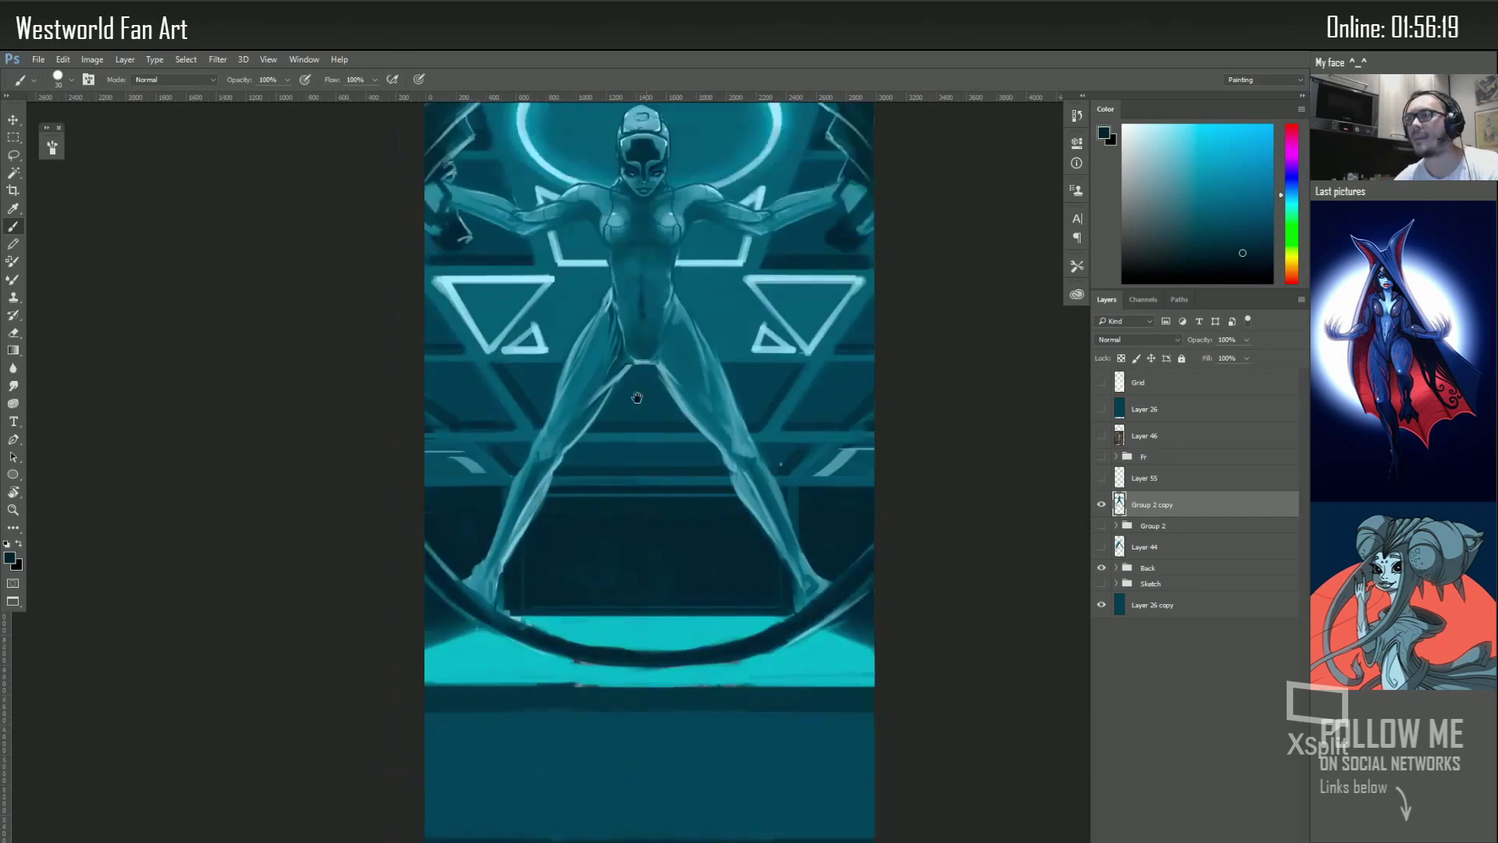
key(ctrl+shift+alt+n)
mouse_move(507, 311)
mouse_down()
mouse_move(421, 383)
mouse_move(429, 398)
mouse_up()
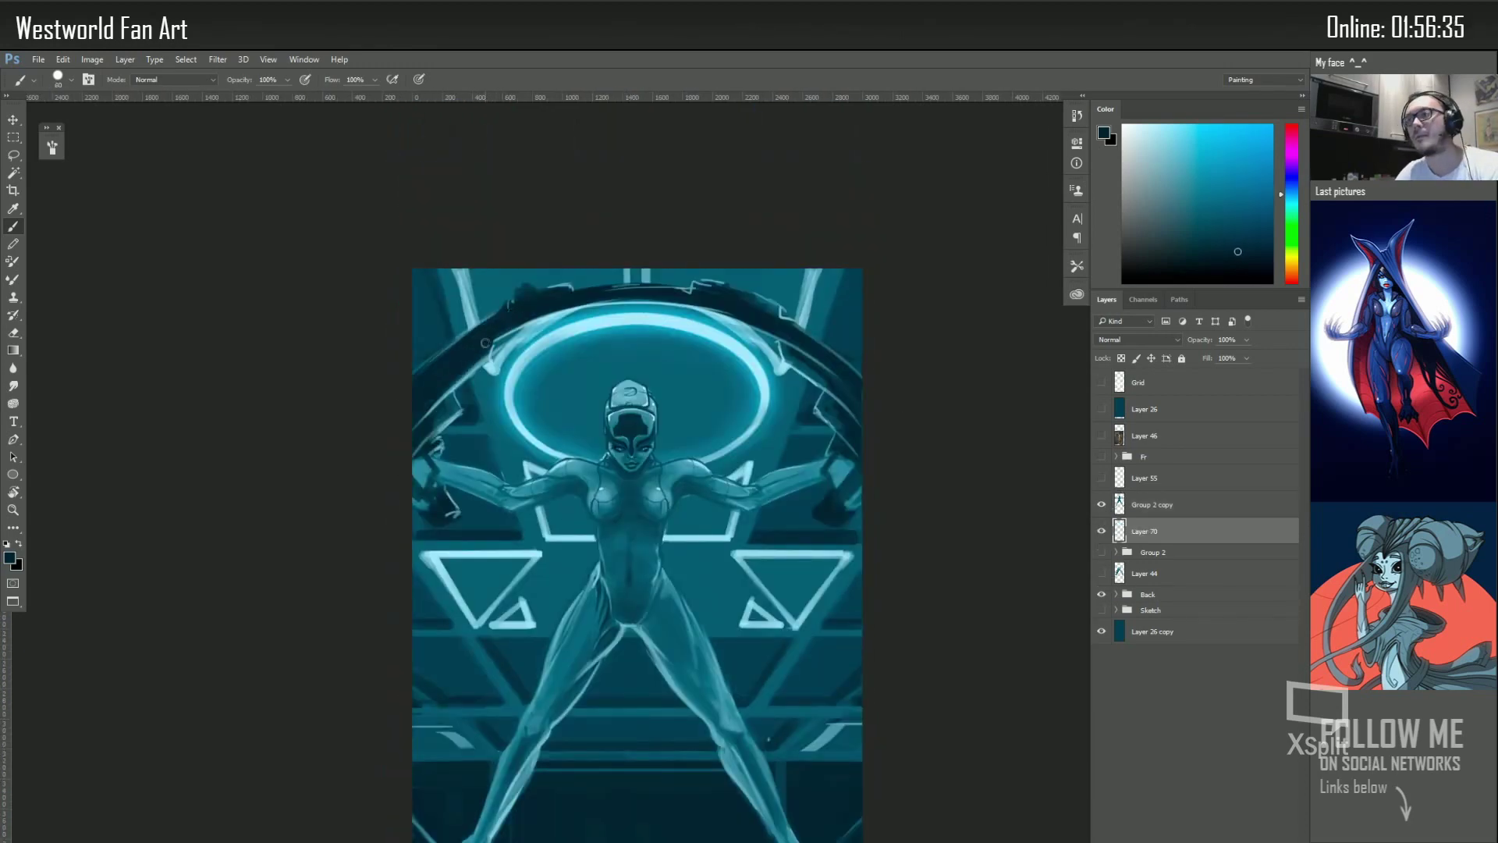
Paint a light cyan stroke along the ring's left arc and darken its upper-left section
alt+click(456, 406)
alt+click(444, 425)
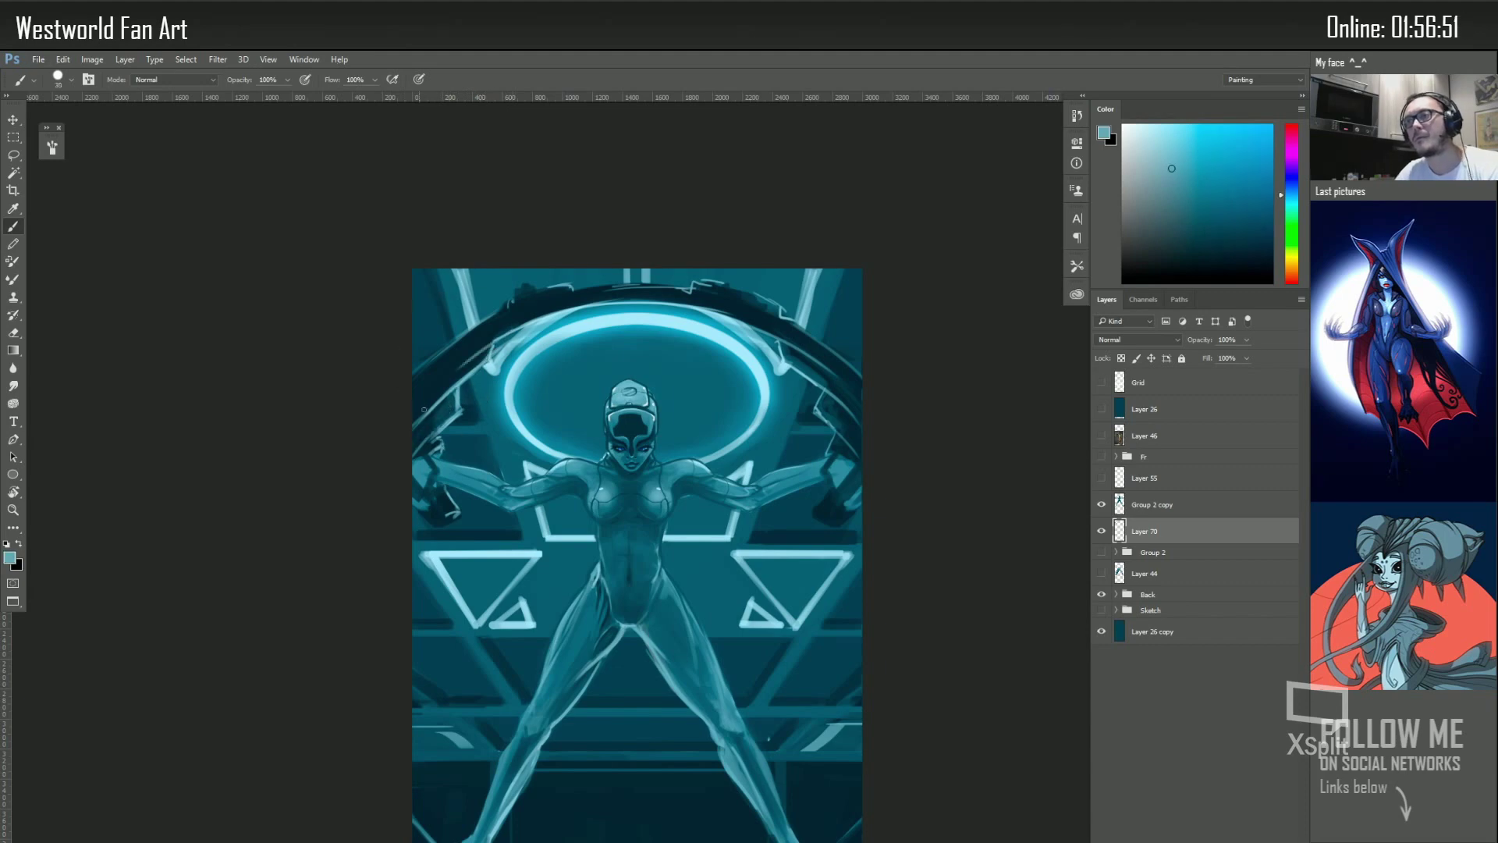
drag(491, 341, 425, 394)
alt+click(568, 300)
mouse_move(492, 316)
mouse_down()
mouse_move(531, 277)
mouse_move(494, 284)
mouse_move(574, 286)
mouse_up()
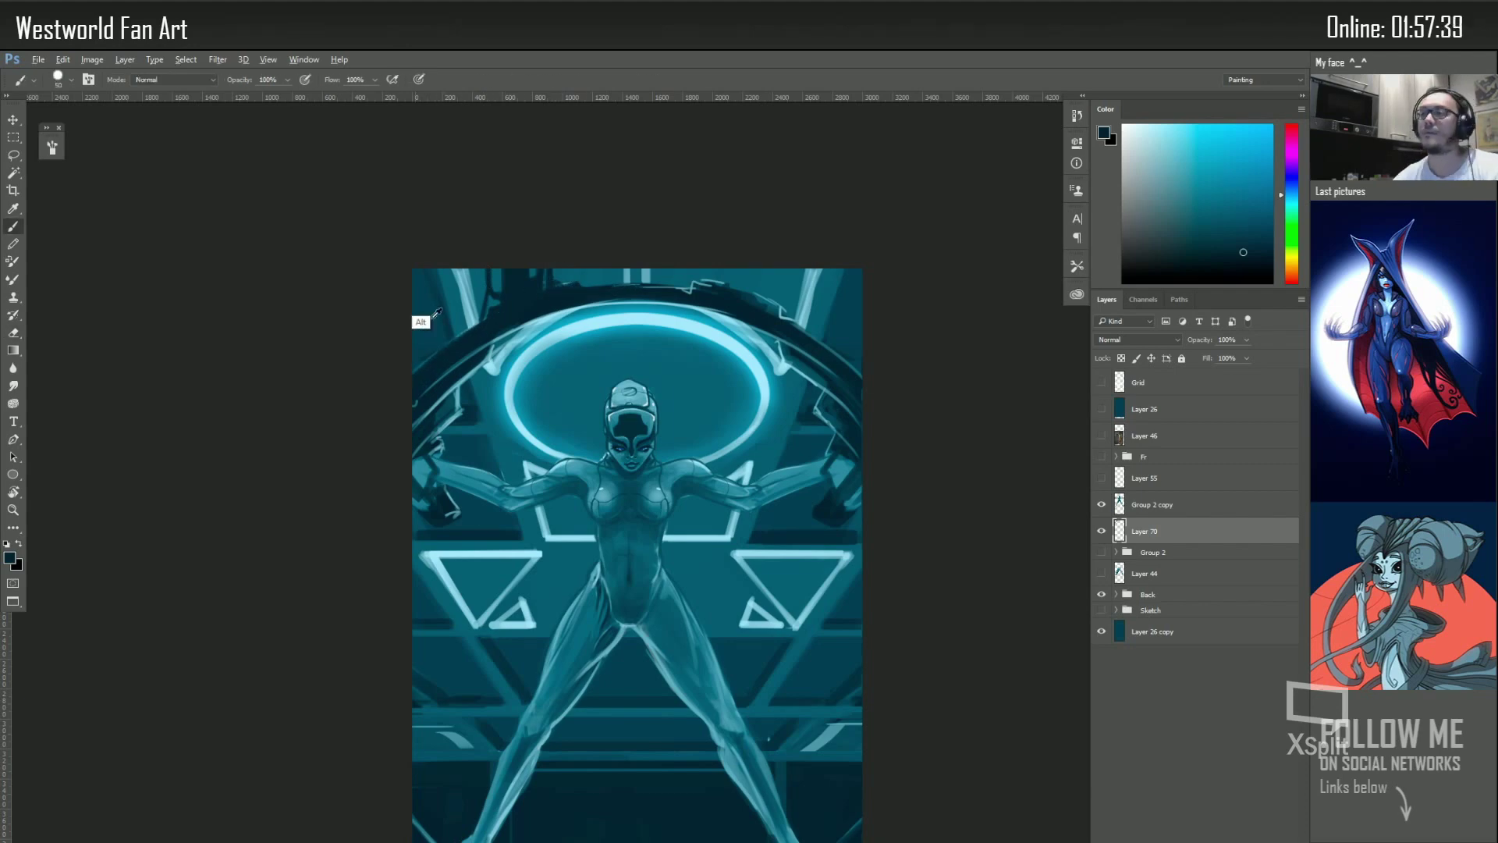
Resample teals and add dark strokes along the upper-left arch
alt+click(463, 334)
alt+click(481, 322)
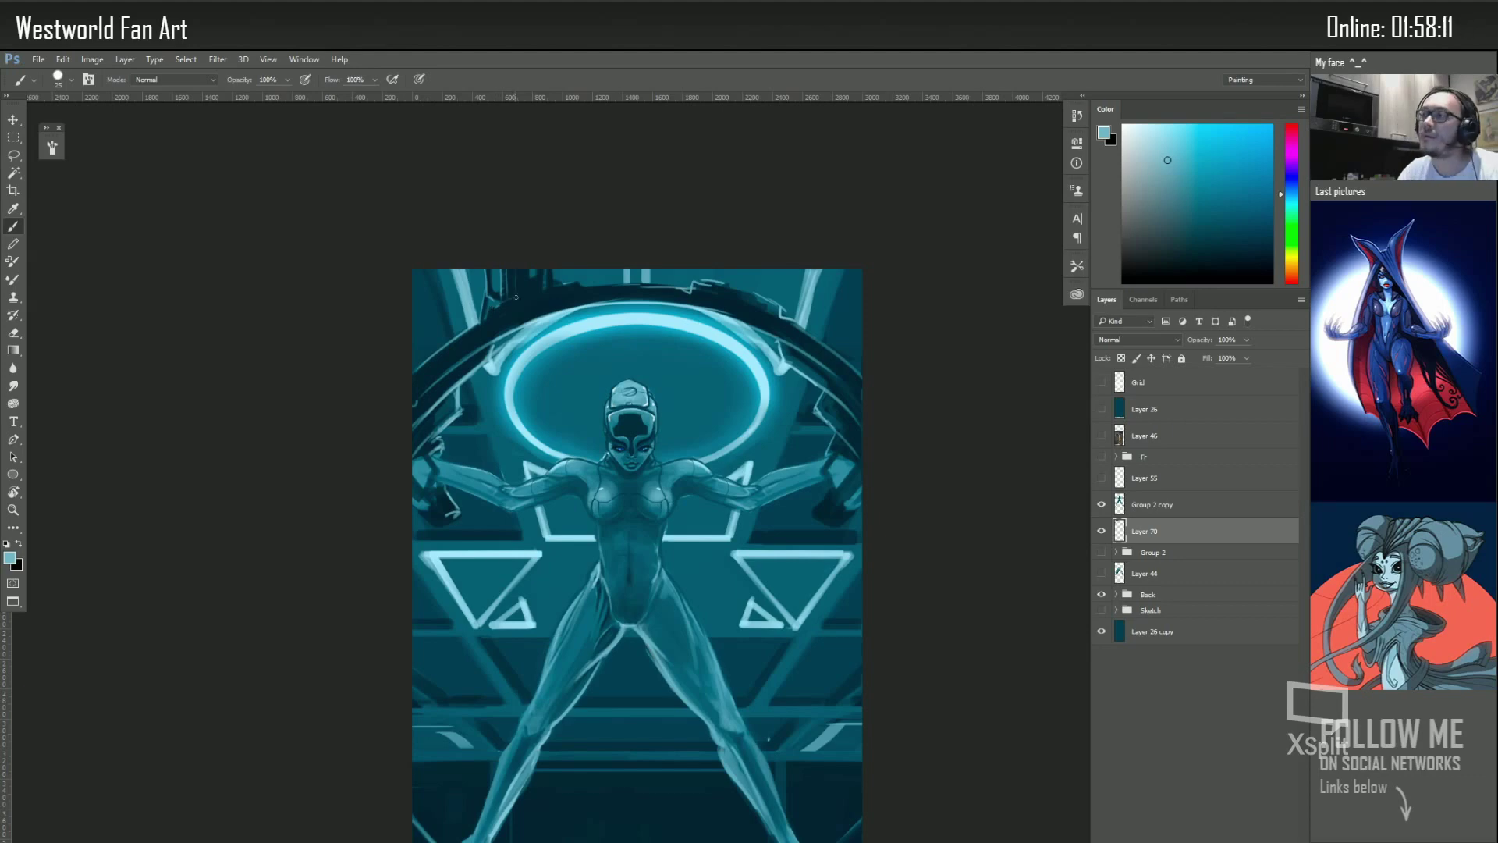
alt+click(422, 355)
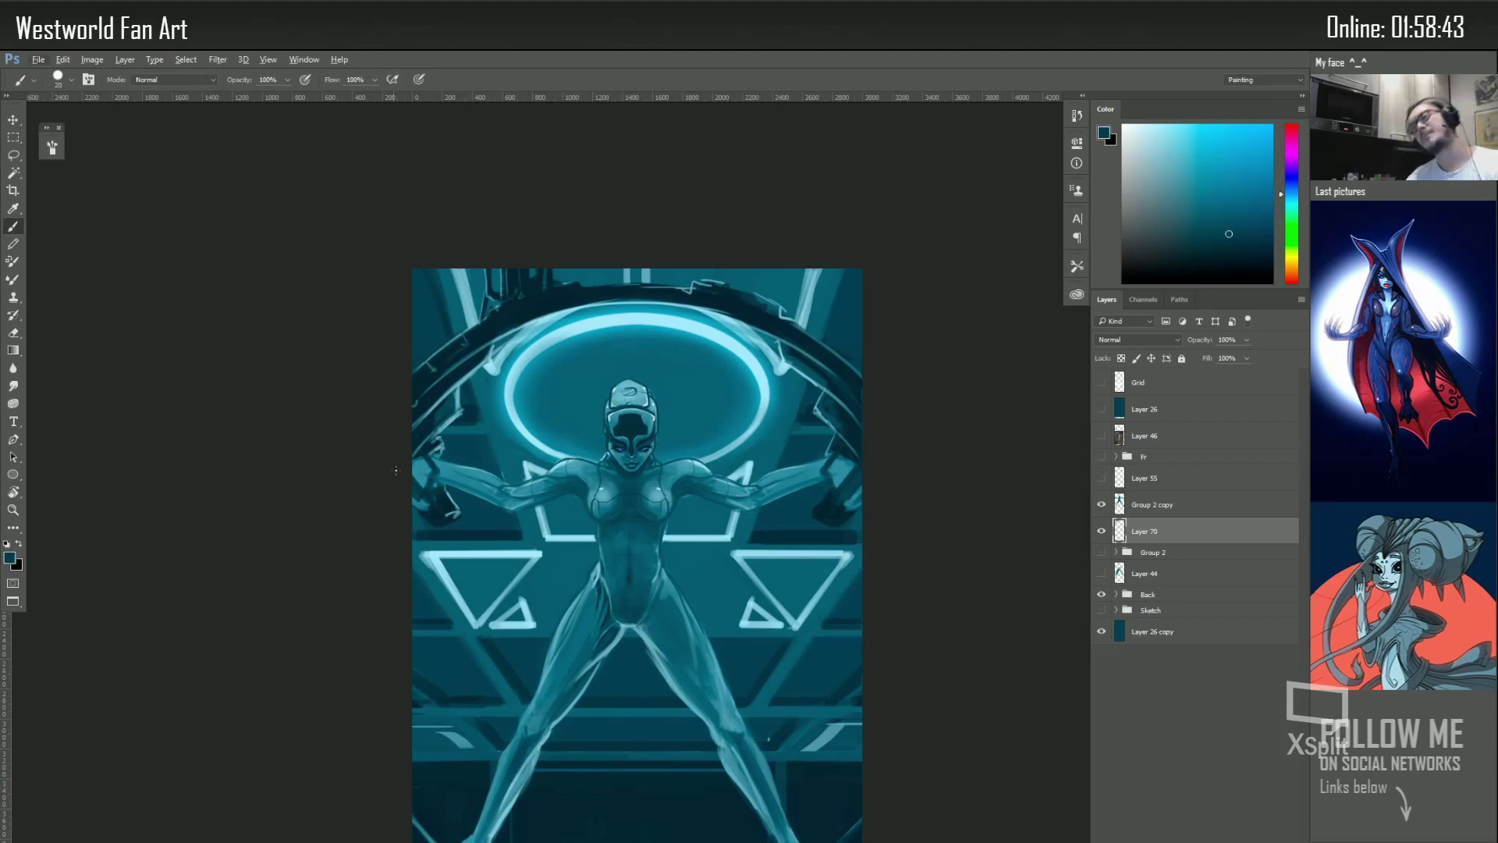
key(l)
key(b)
alt+click(500, 321)
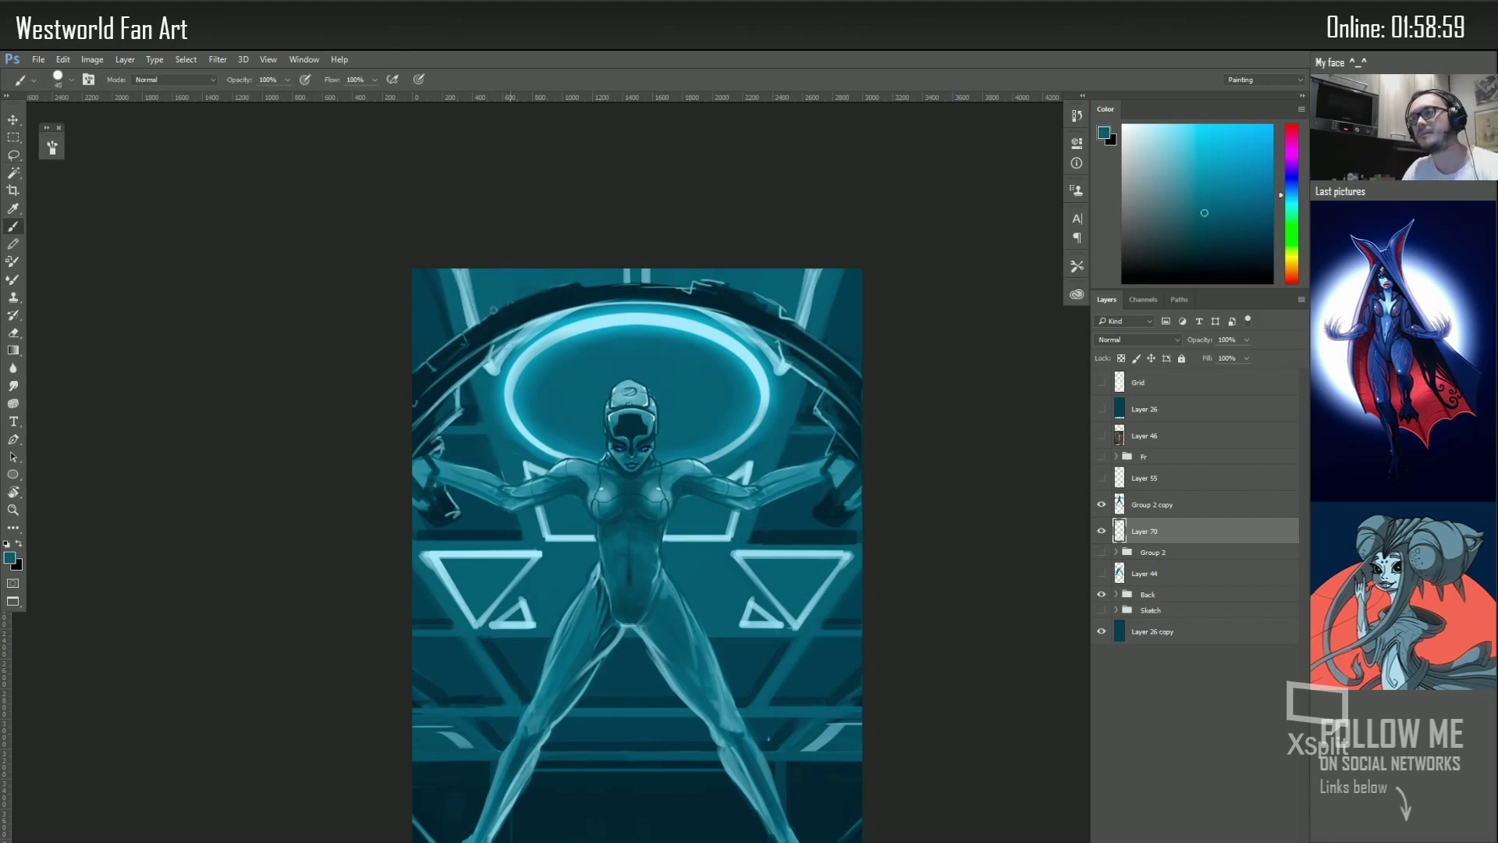
drag(547, 290, 497, 317)
Paint a pale cyan diagonal highlight at the top-left of the ring
alt+click(567, 276)
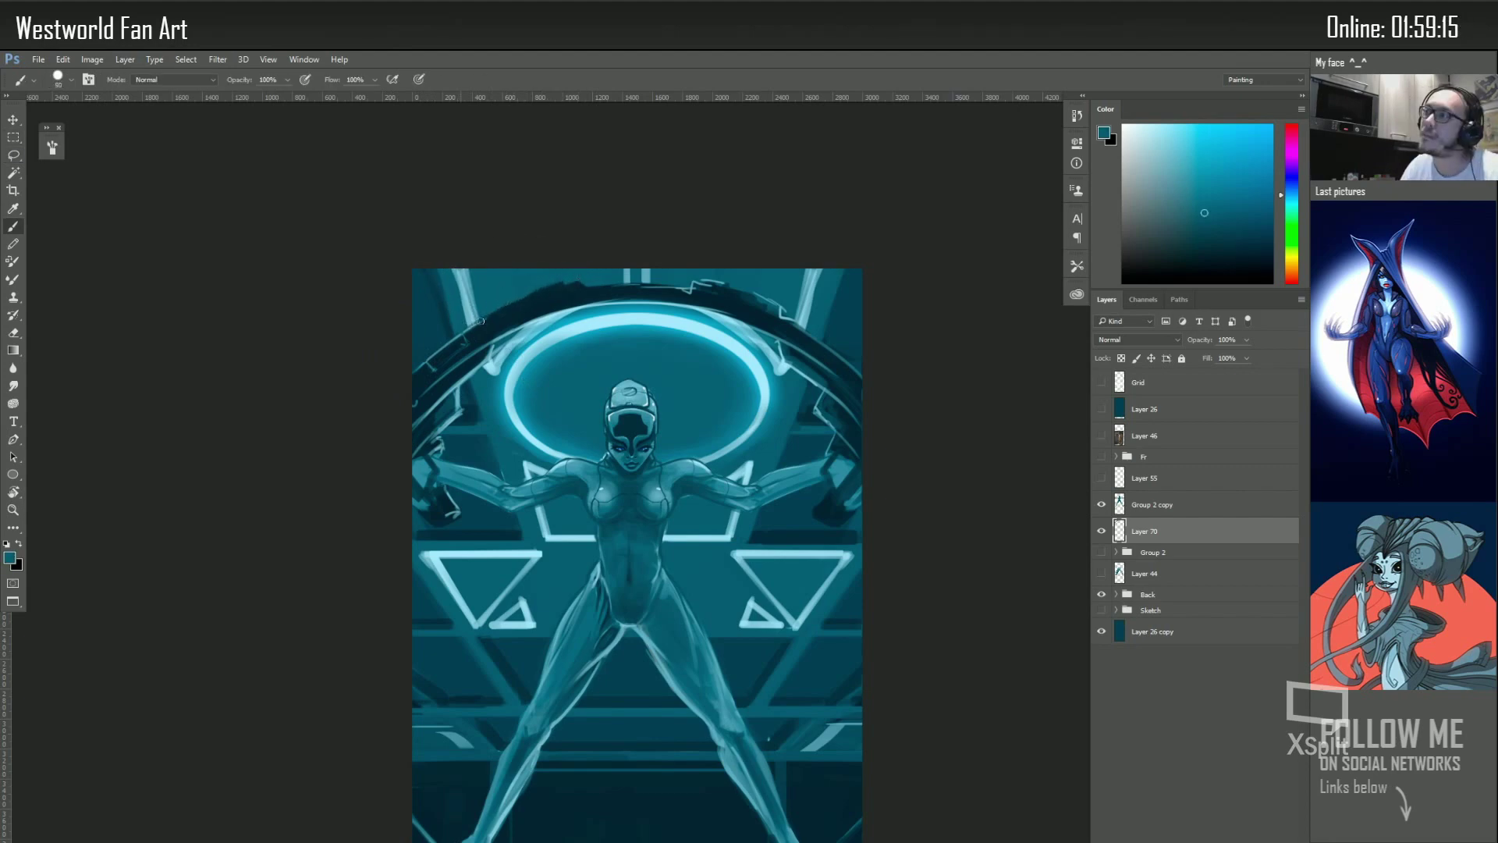
alt+click(552, 293)
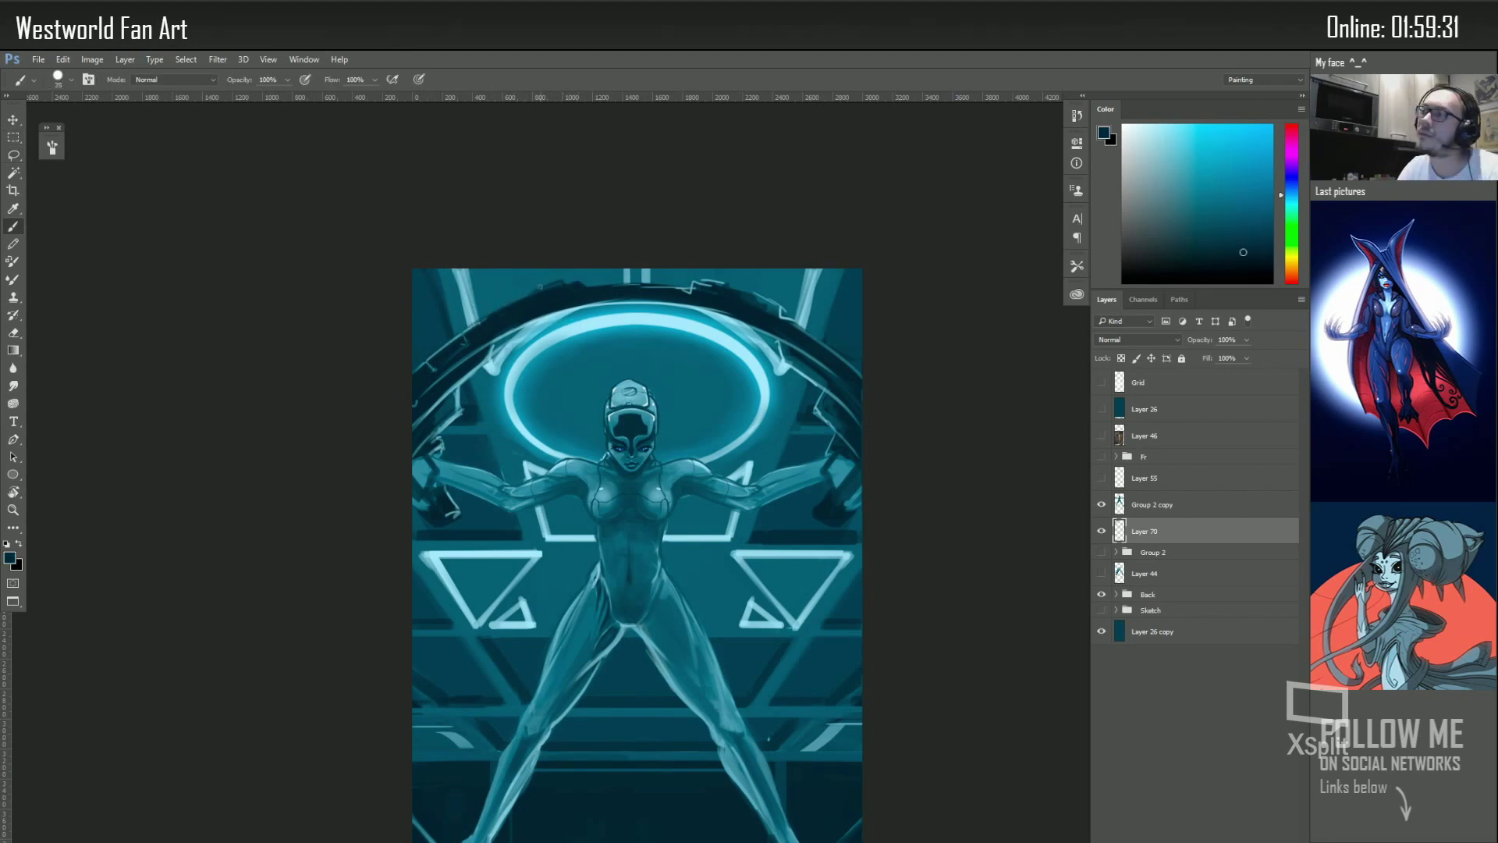
alt+click(484, 343)
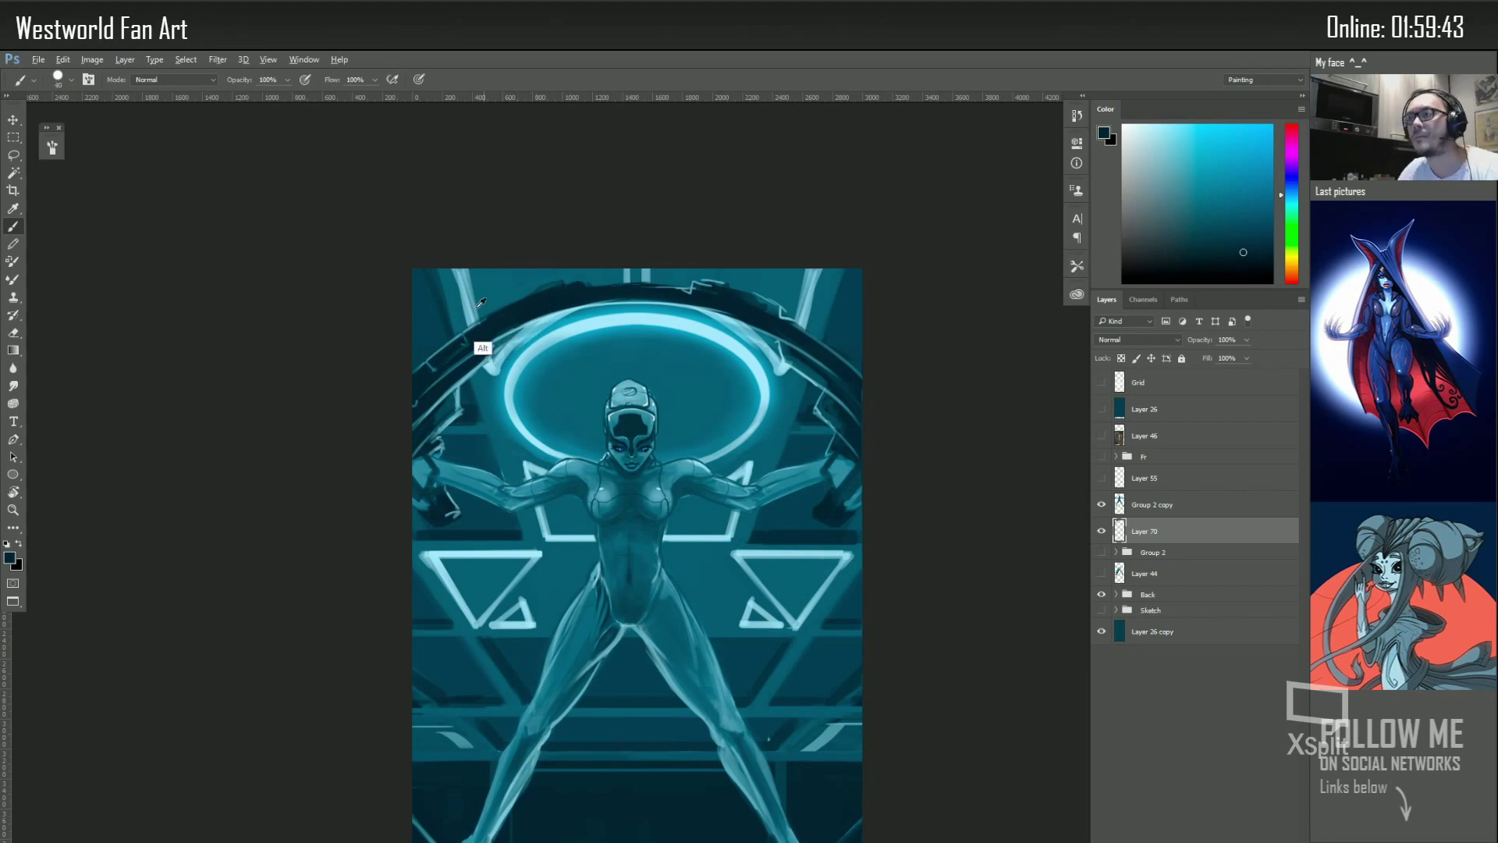
alt+click(480, 347)
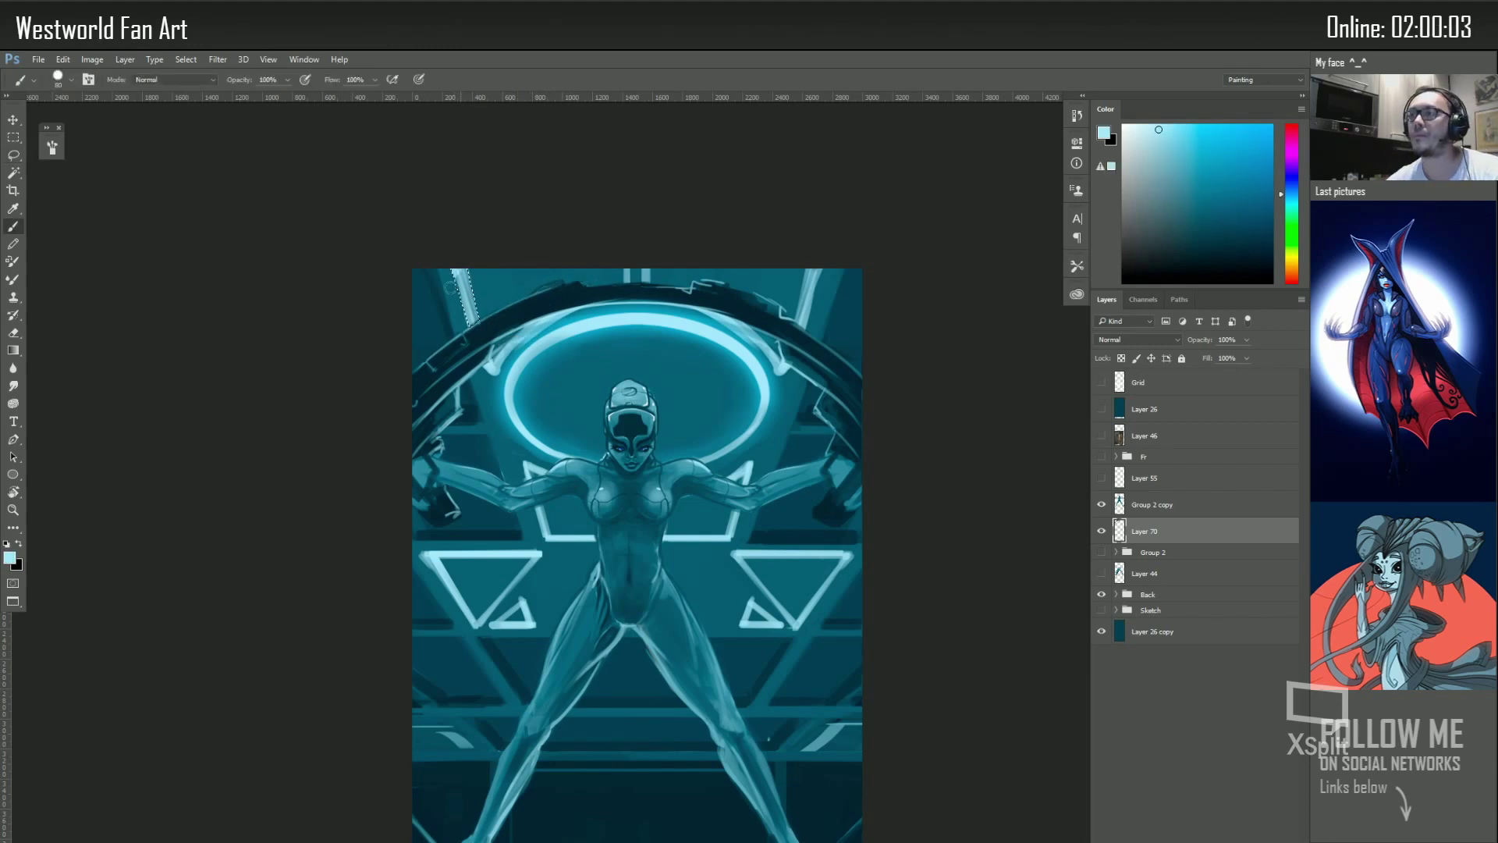
drag(456, 270, 476, 322)
alt+click(493, 365)
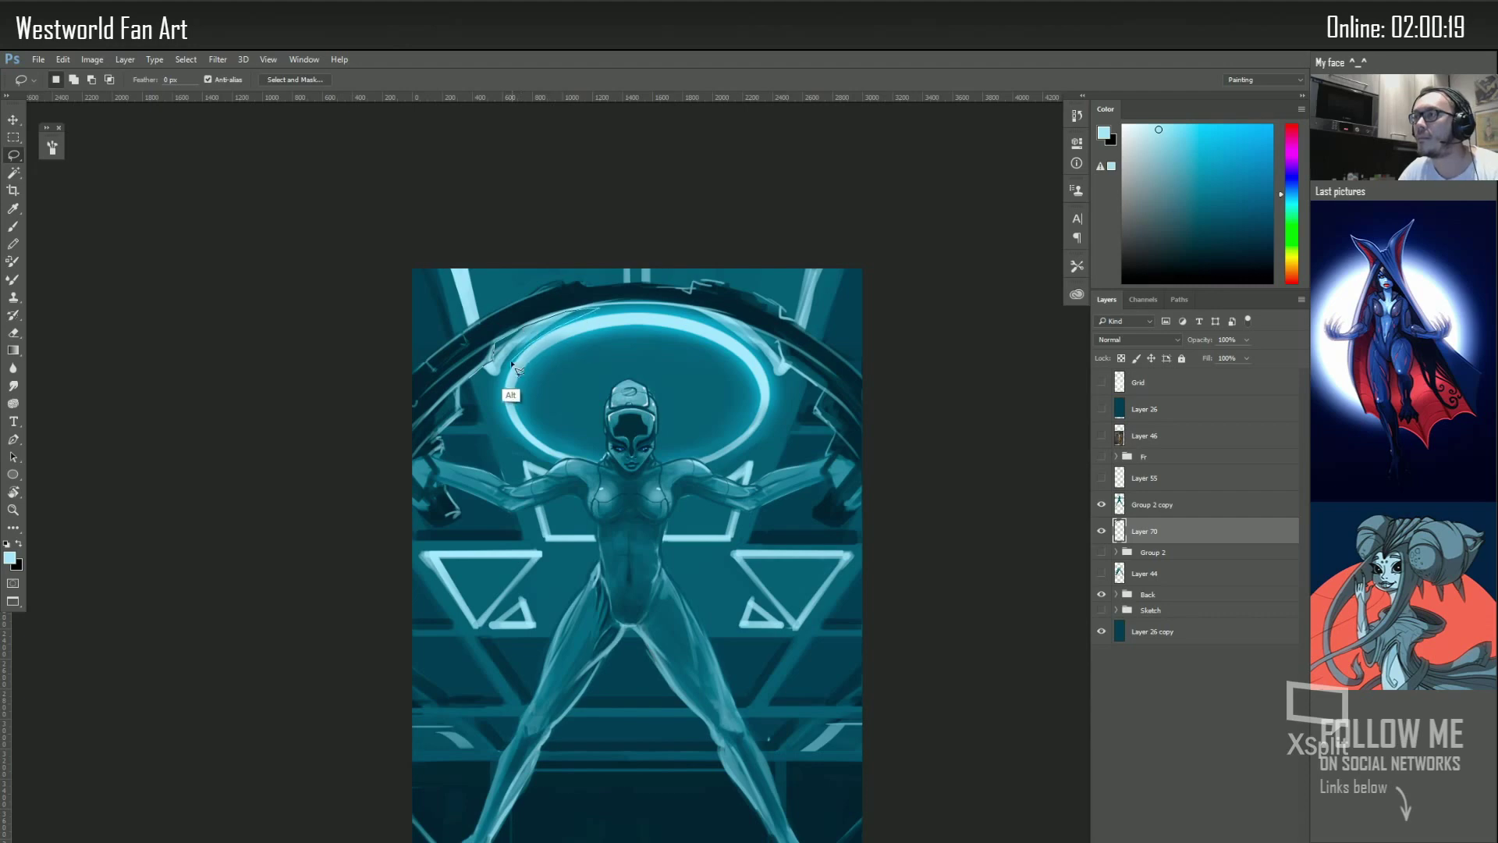
Darken the arch's left edge with dark teal strokes and a small accent stroke
mouse_move(596, 309)
mouse_down()
mouse_move(474, 365)
mouse_move(597, 312)
mouse_up()
alt+click(527, 351)
alt+click(492, 414)
drag(488, 344, 405, 438)
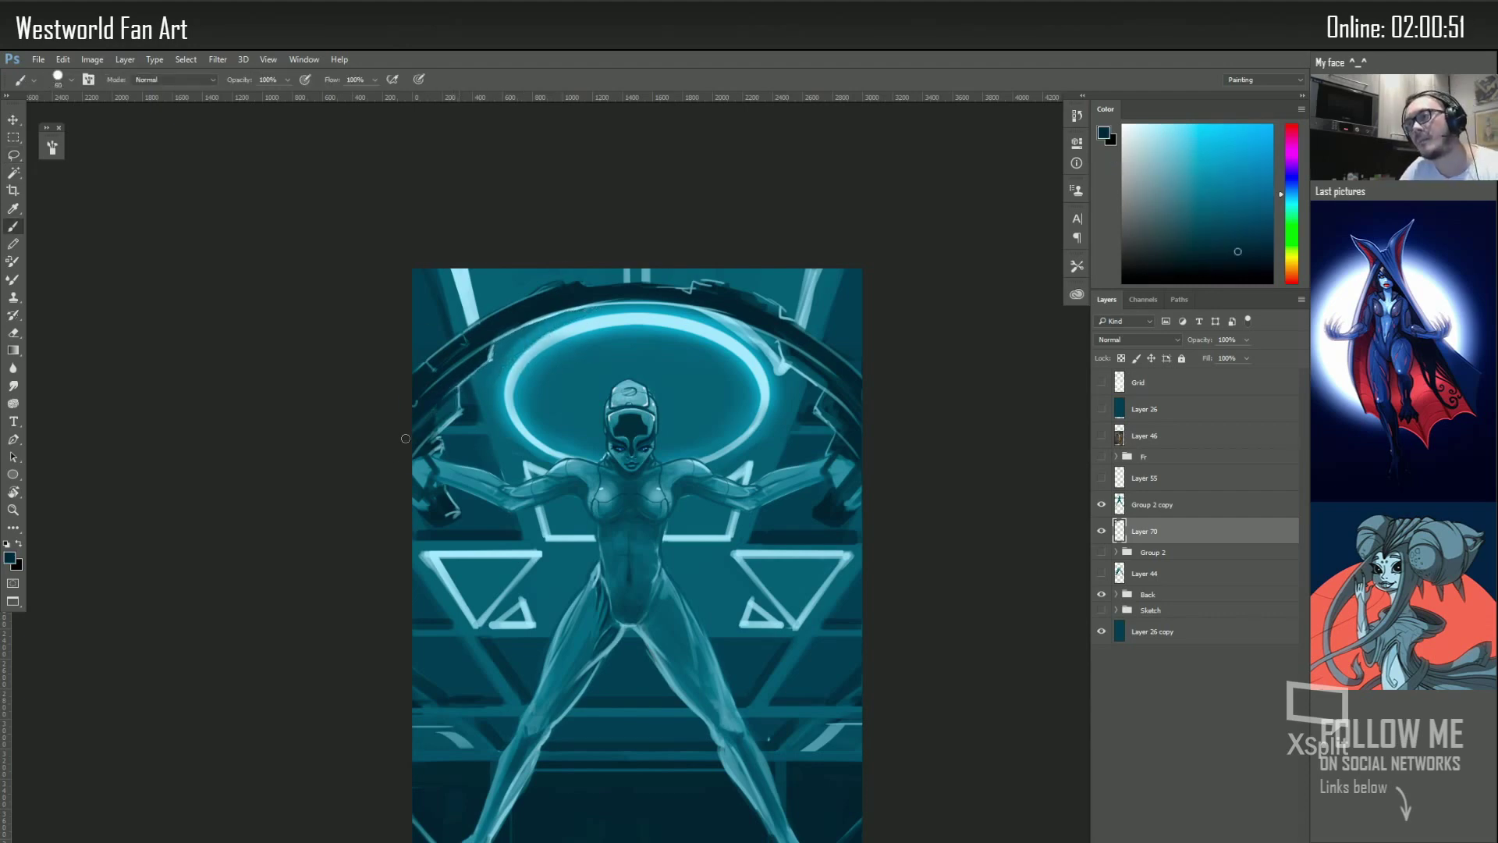
alt+click(479, 349)
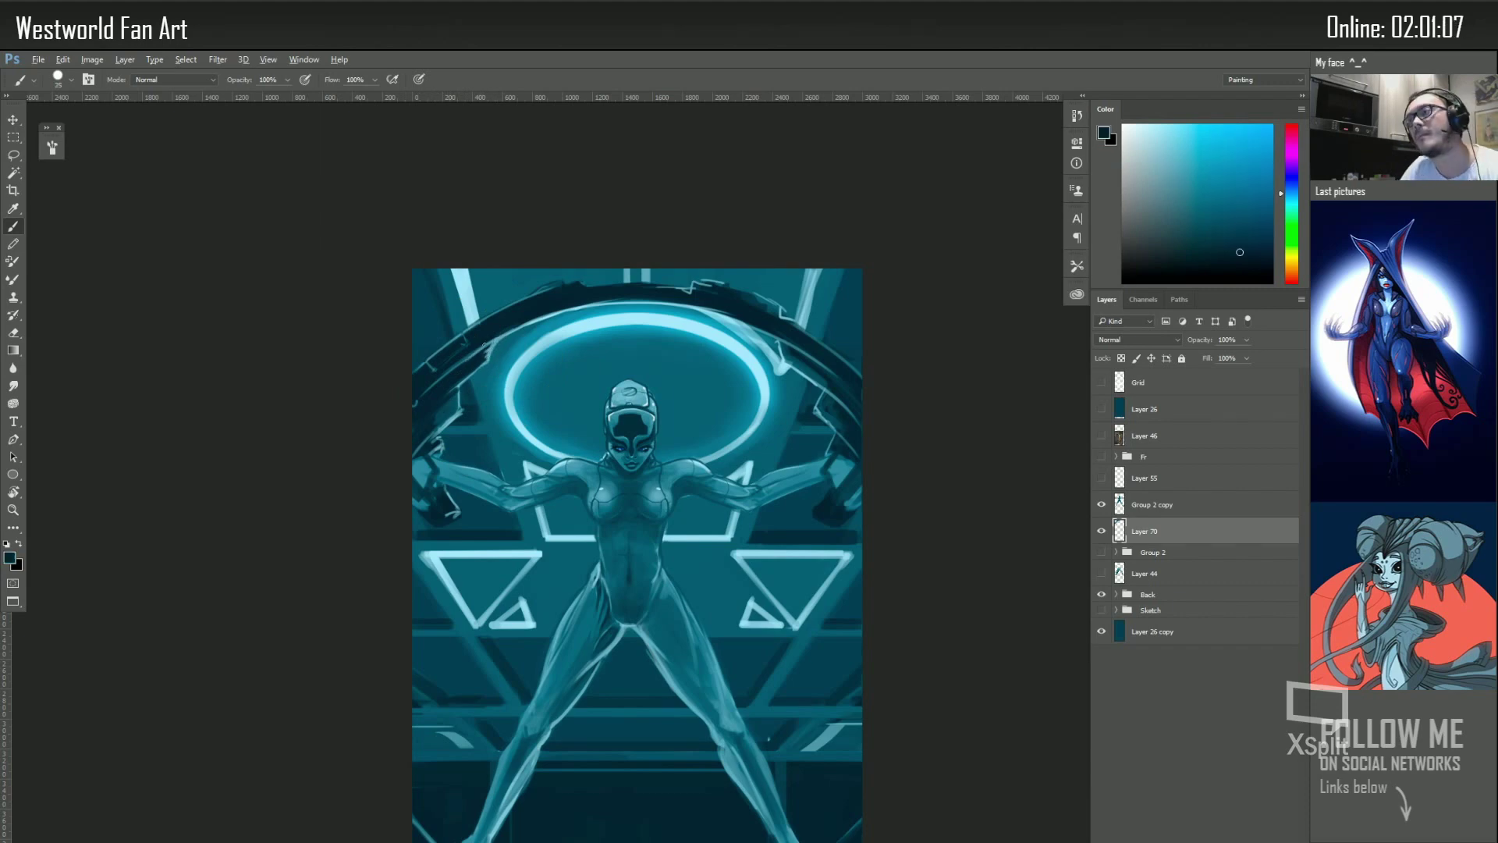
drag(535, 321, 503, 333)
alt+click(521, 327)
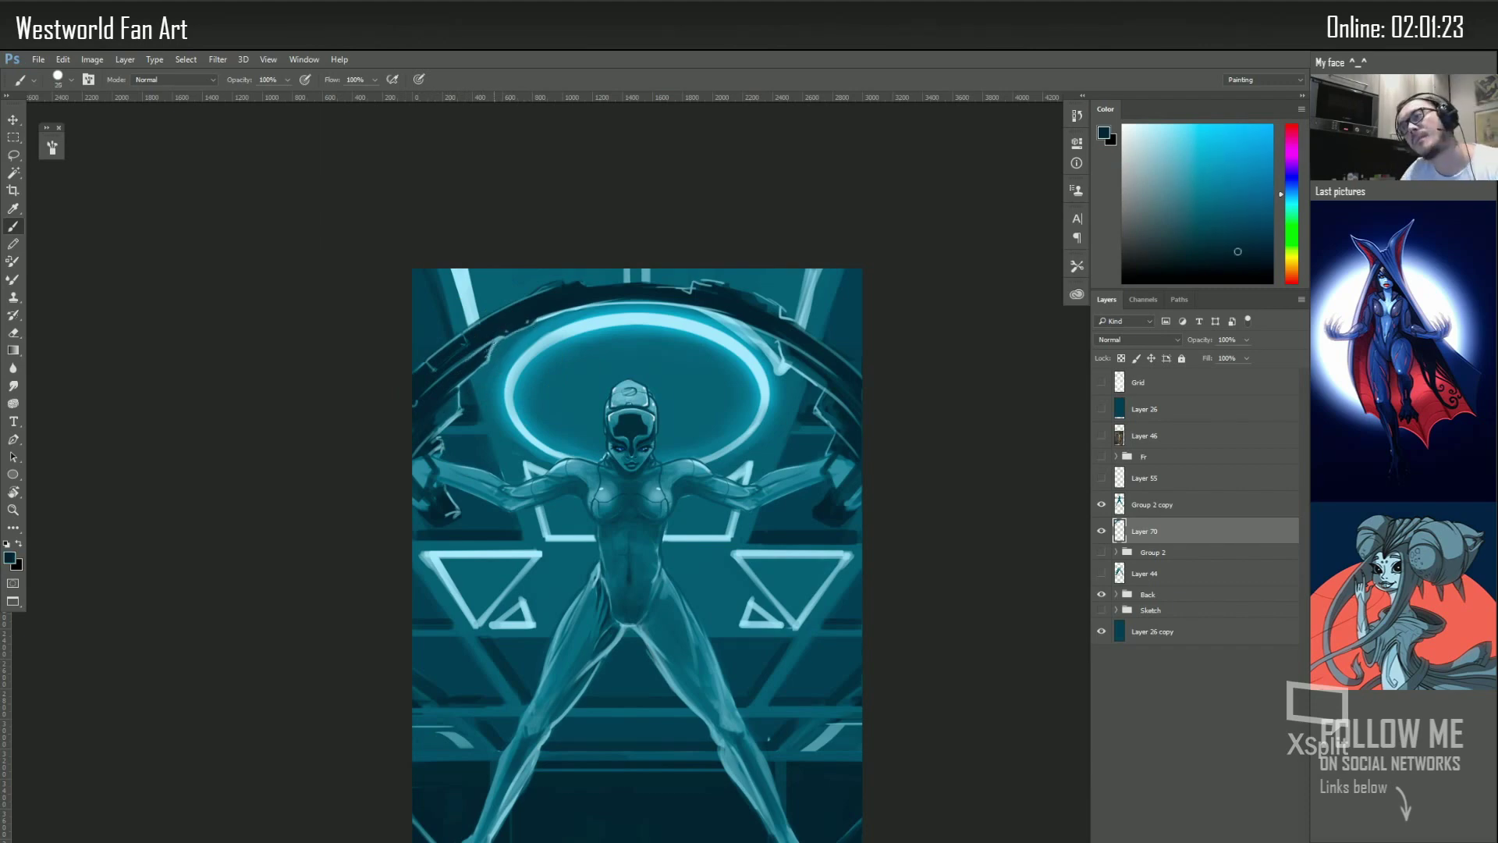
alt+click(443, 413)
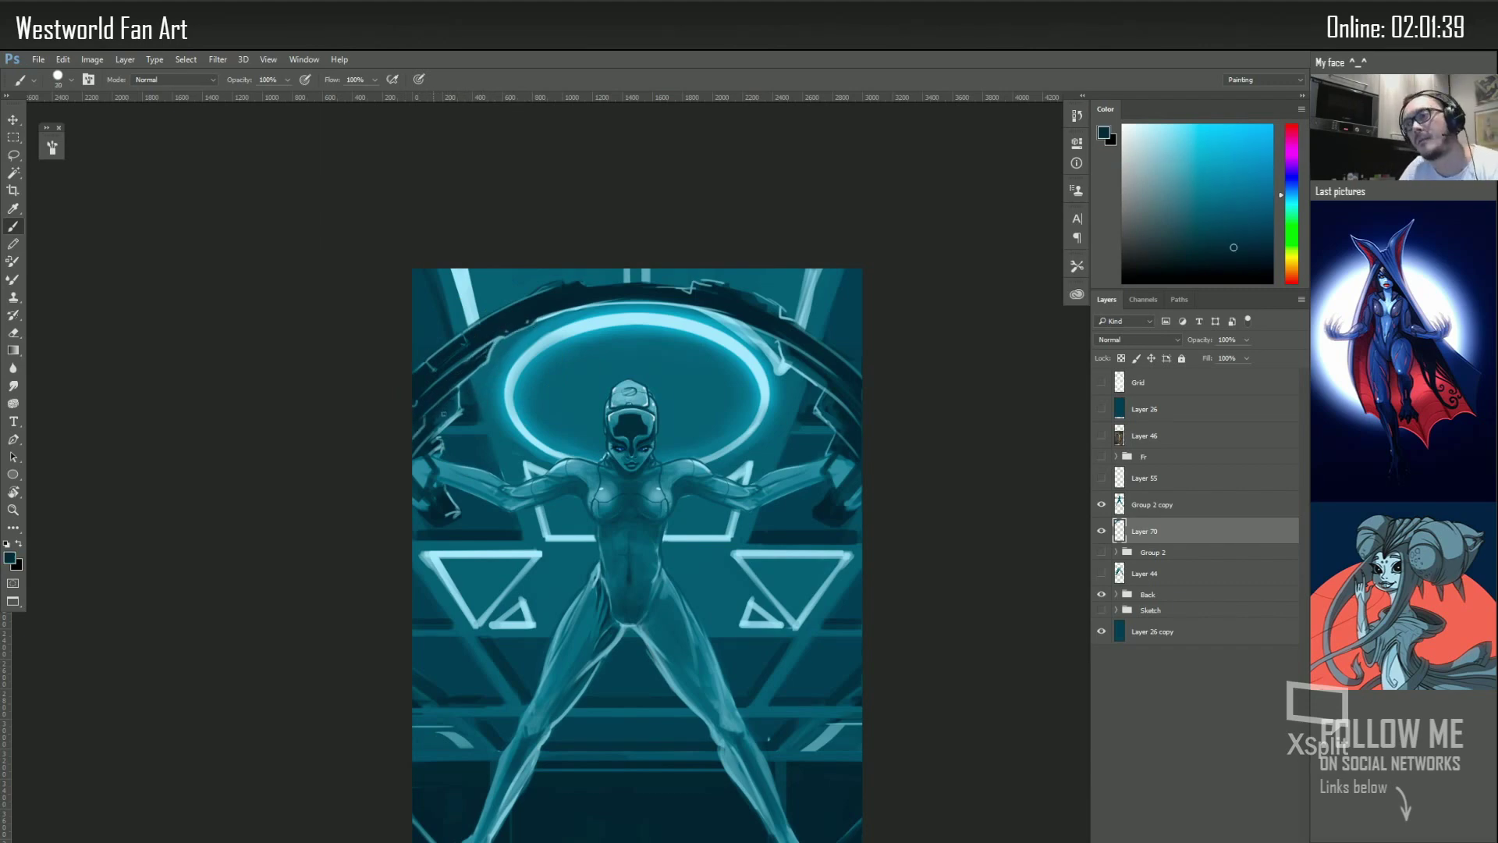
Sample a range of dark navy-teals and light cyans from the arch and glow
alt+click(423, 331)
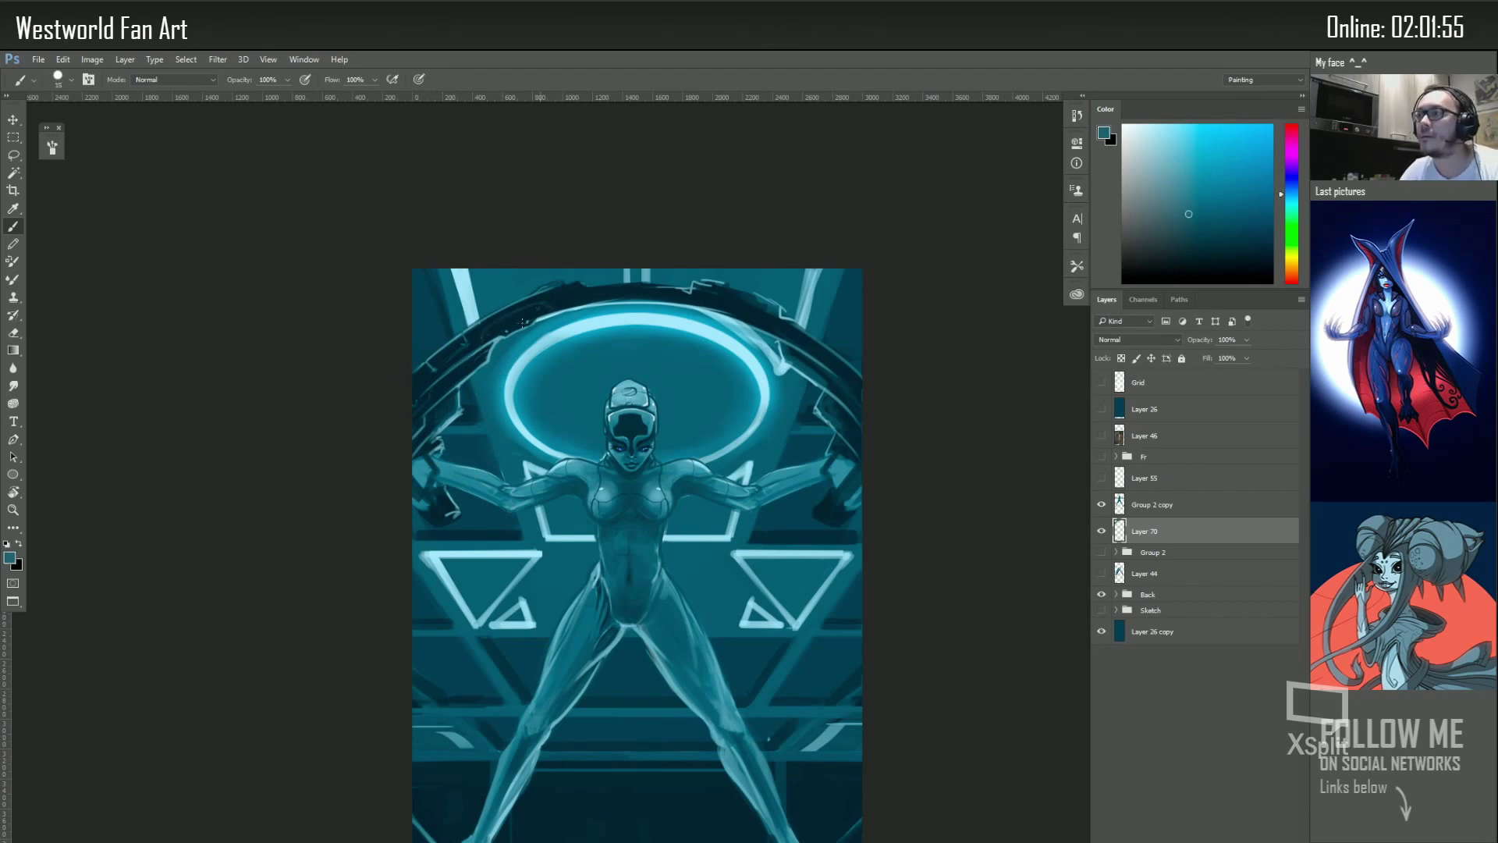
alt+click(497, 332)
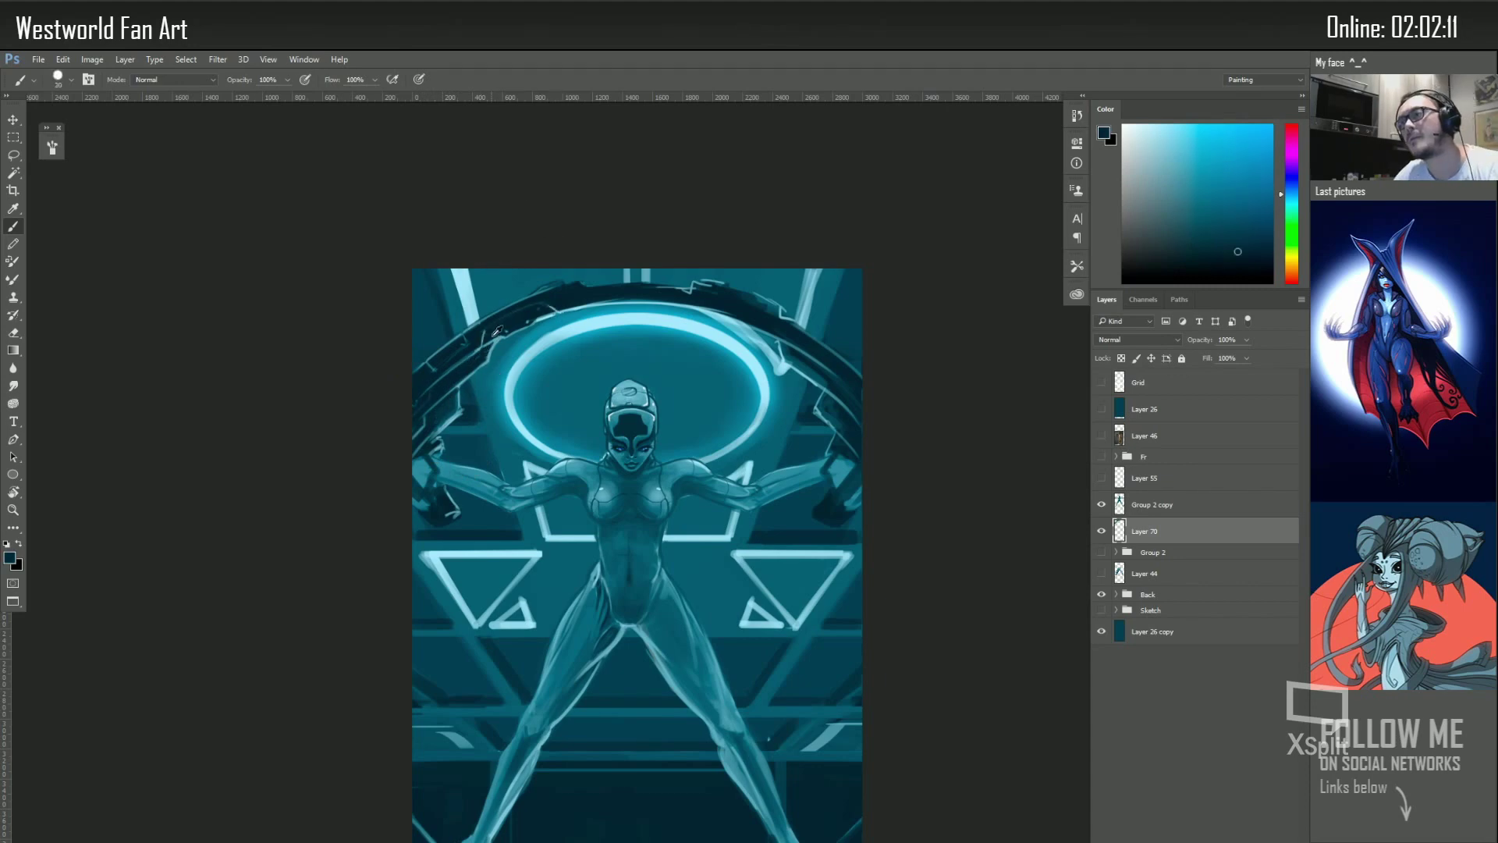
alt+click(576, 301)
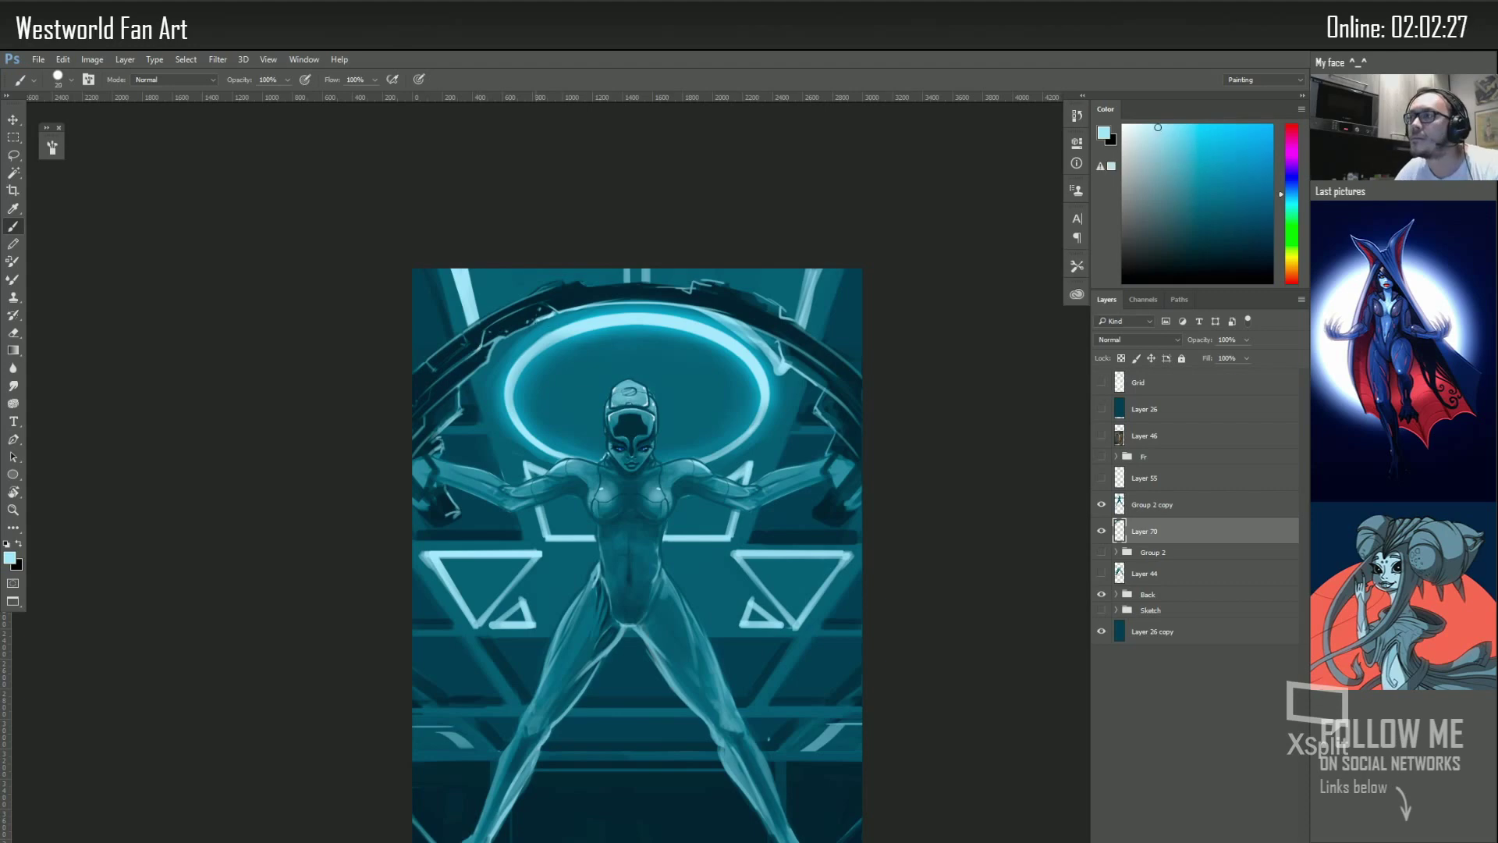
alt+click(439, 426)
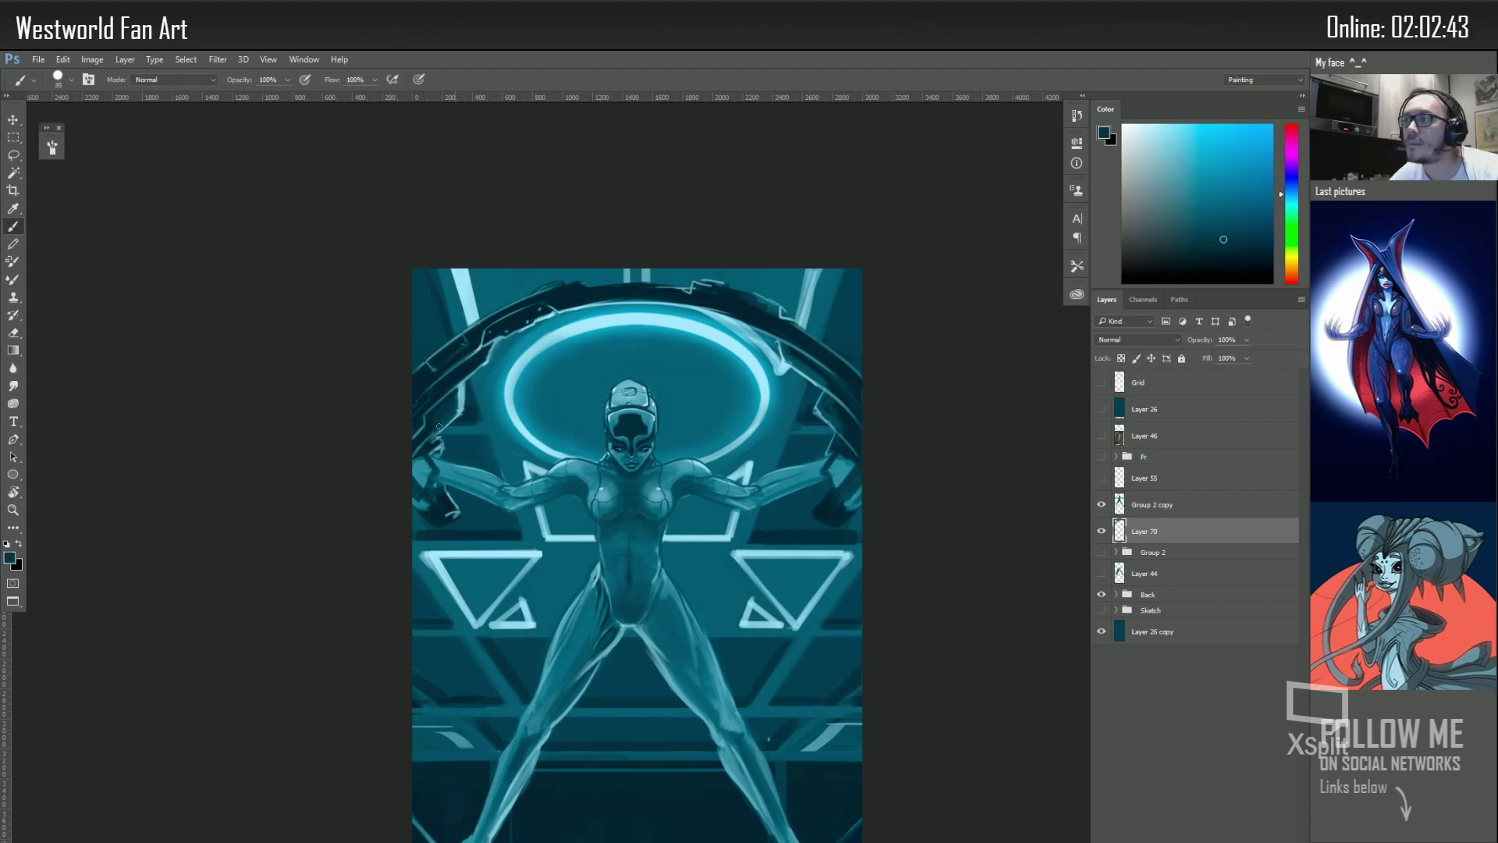
alt+click(461, 425)
alt+click(524, 334)
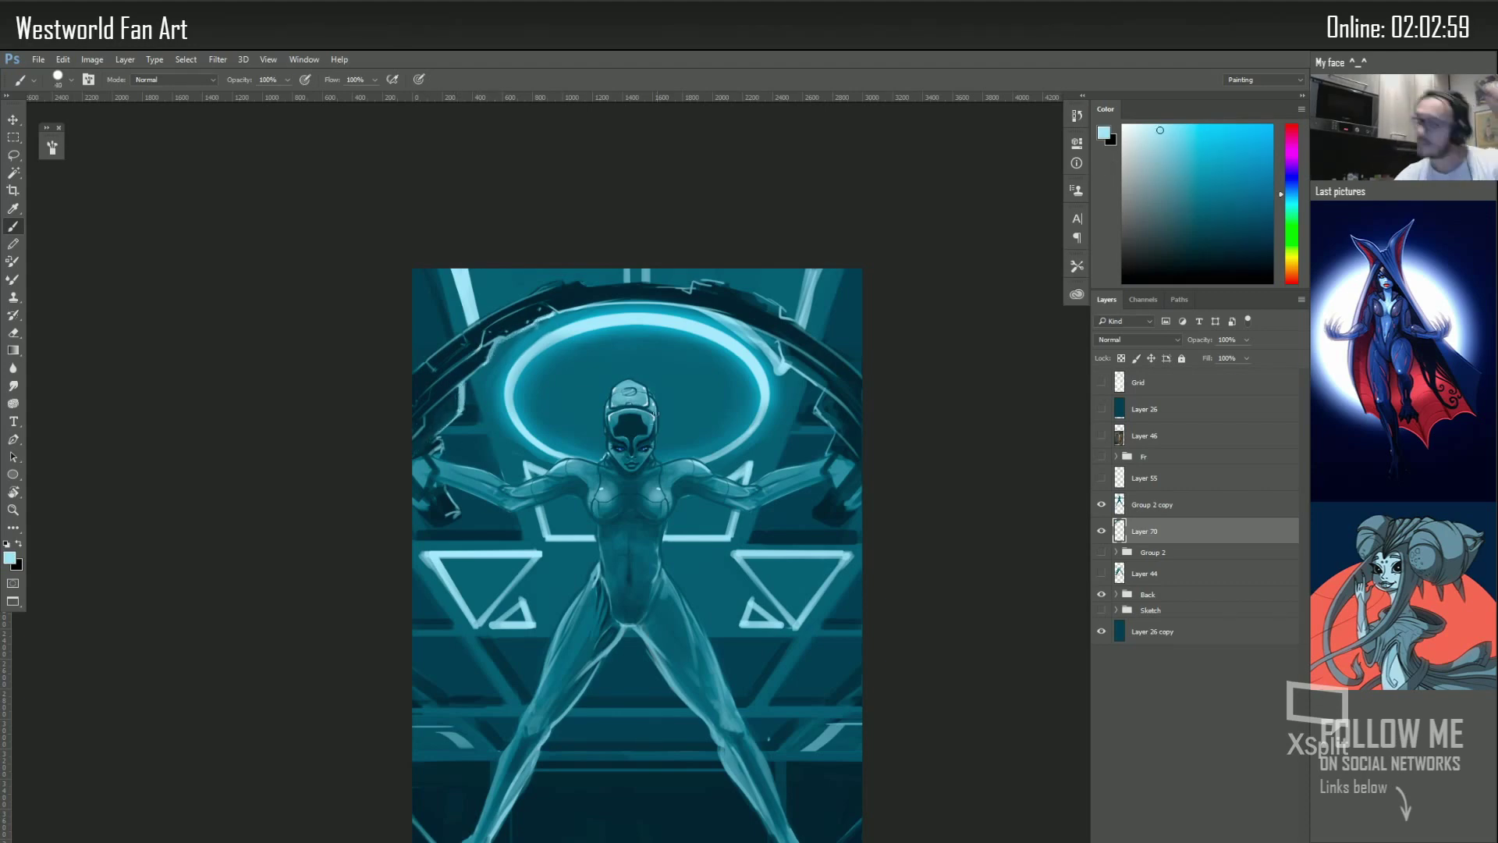
alt+click(579, 283)
alt+click(476, 414)
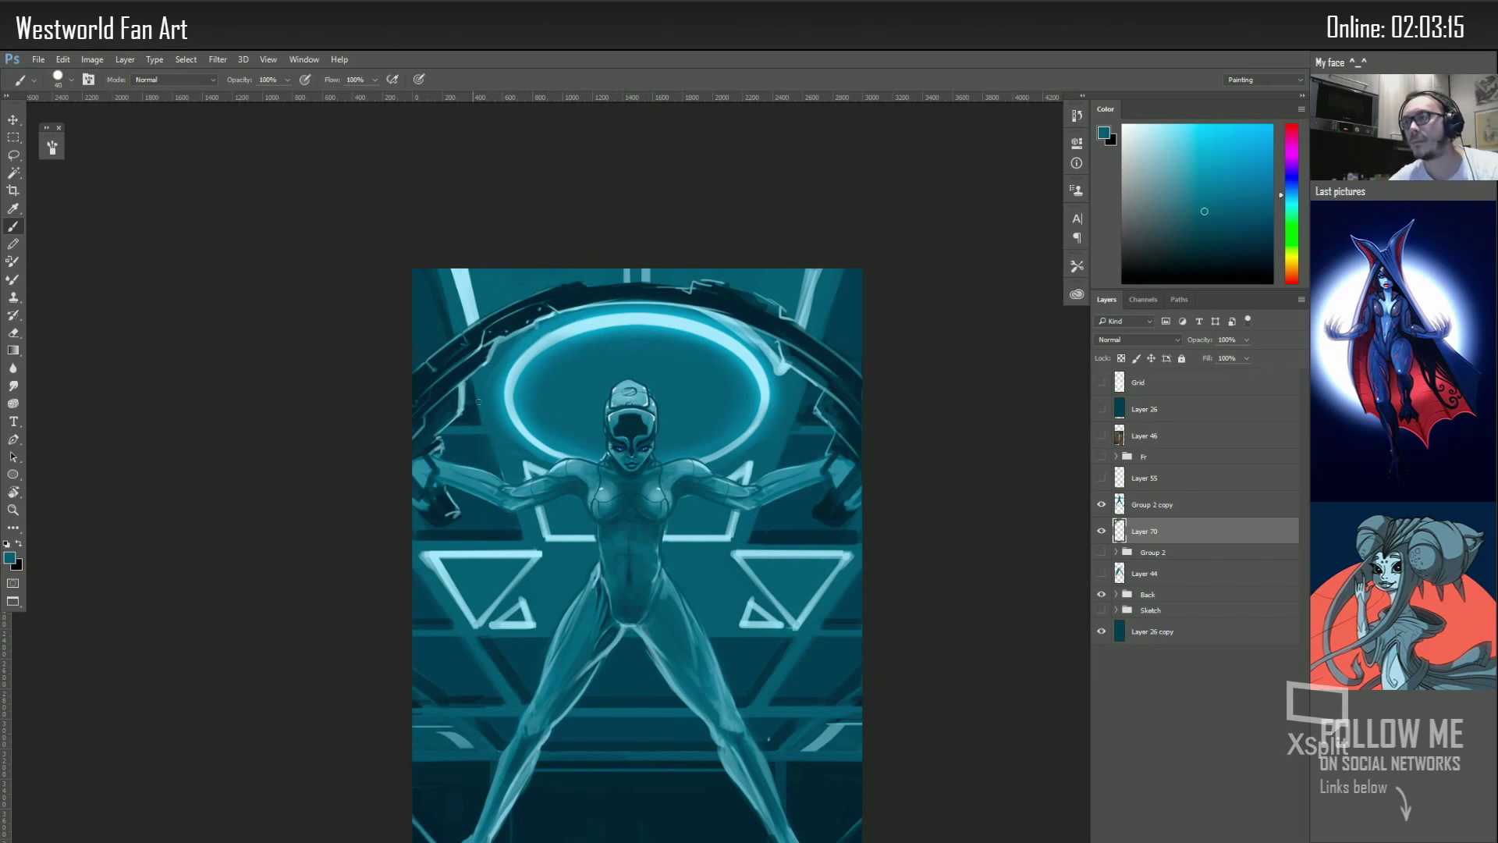
alt+click(447, 312)
Toggle the grid overlay, enlarge the brush to about 20 and pick a medium teal
alt+click(478, 382)
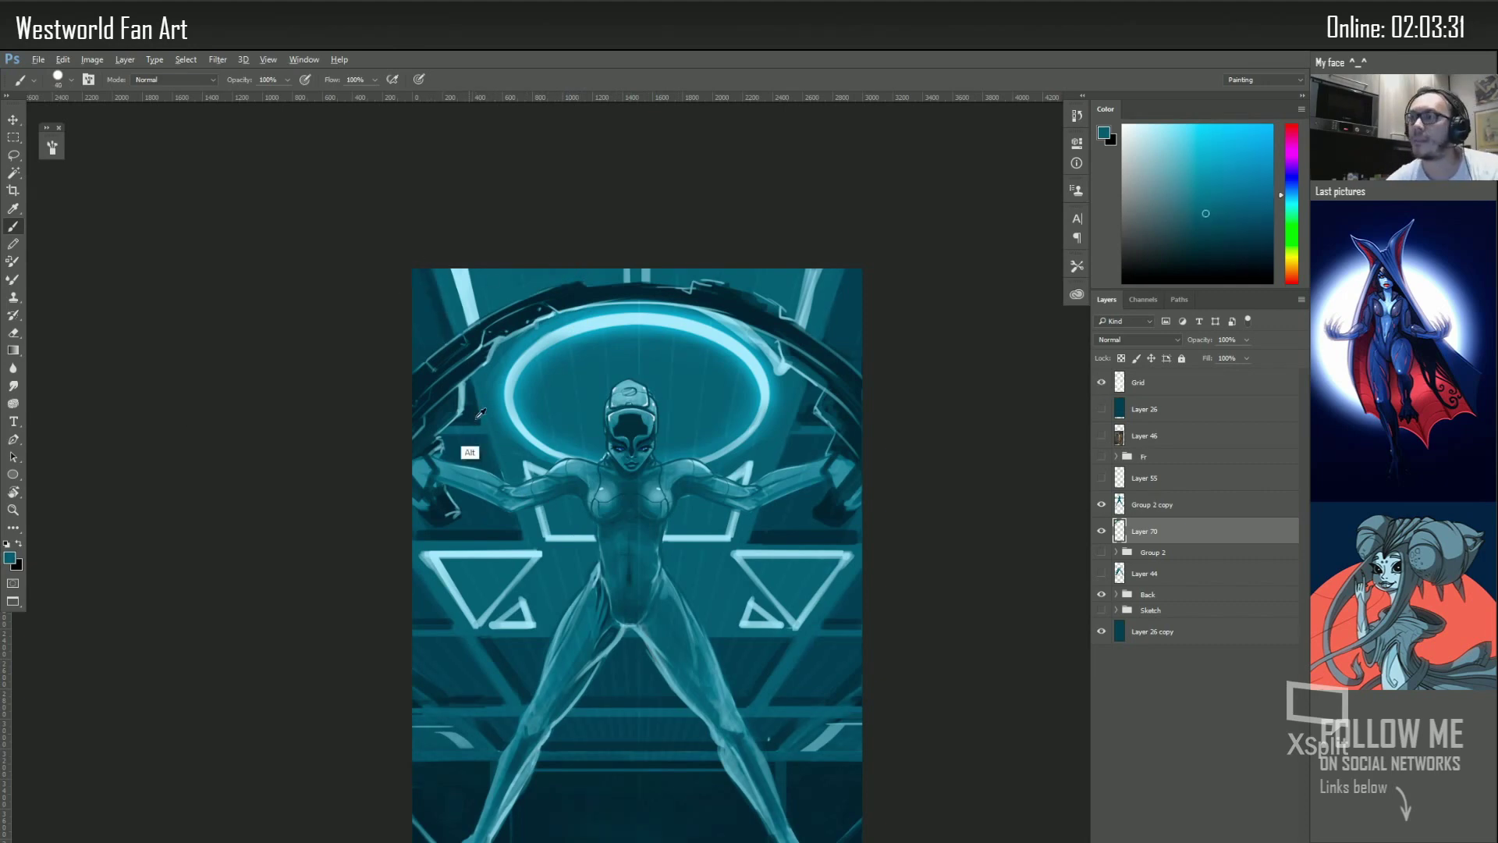
drag(538, 368, 560, 345)
alt+click(560, 345)
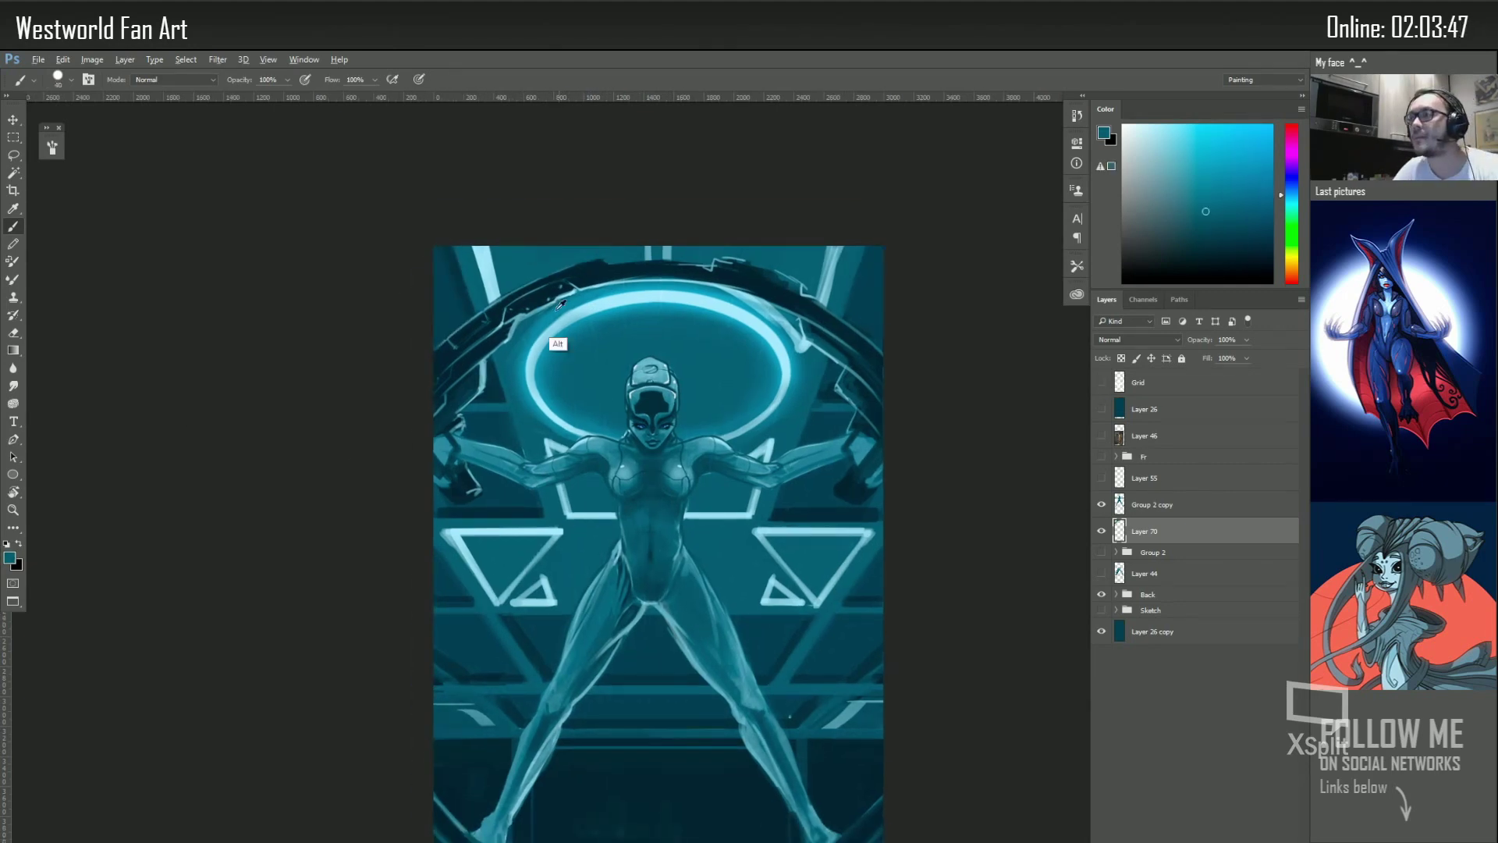
alt+click(582, 289)
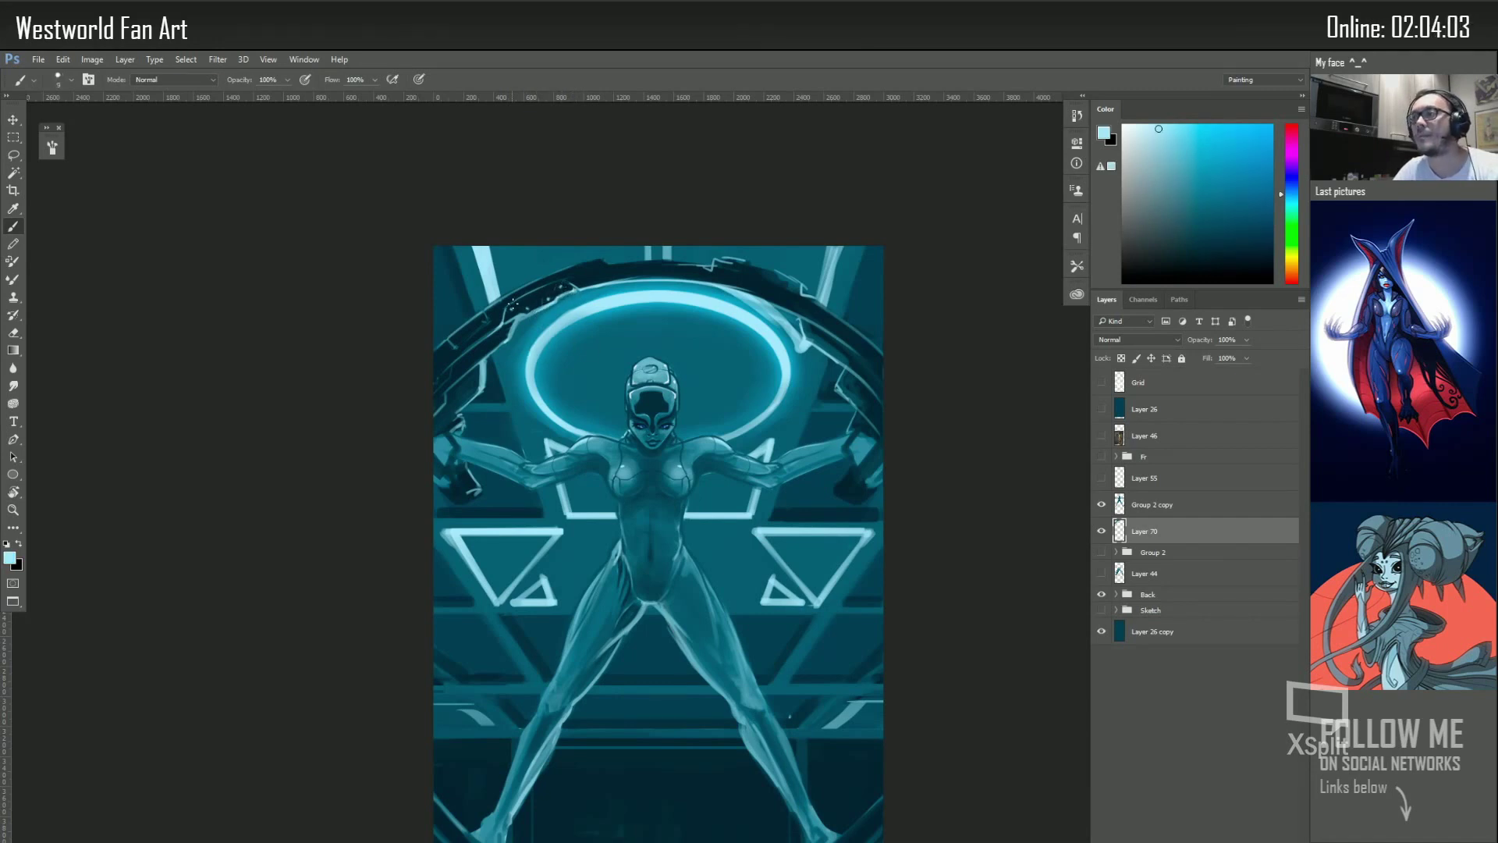
key(bracketright)
key(bracketright)
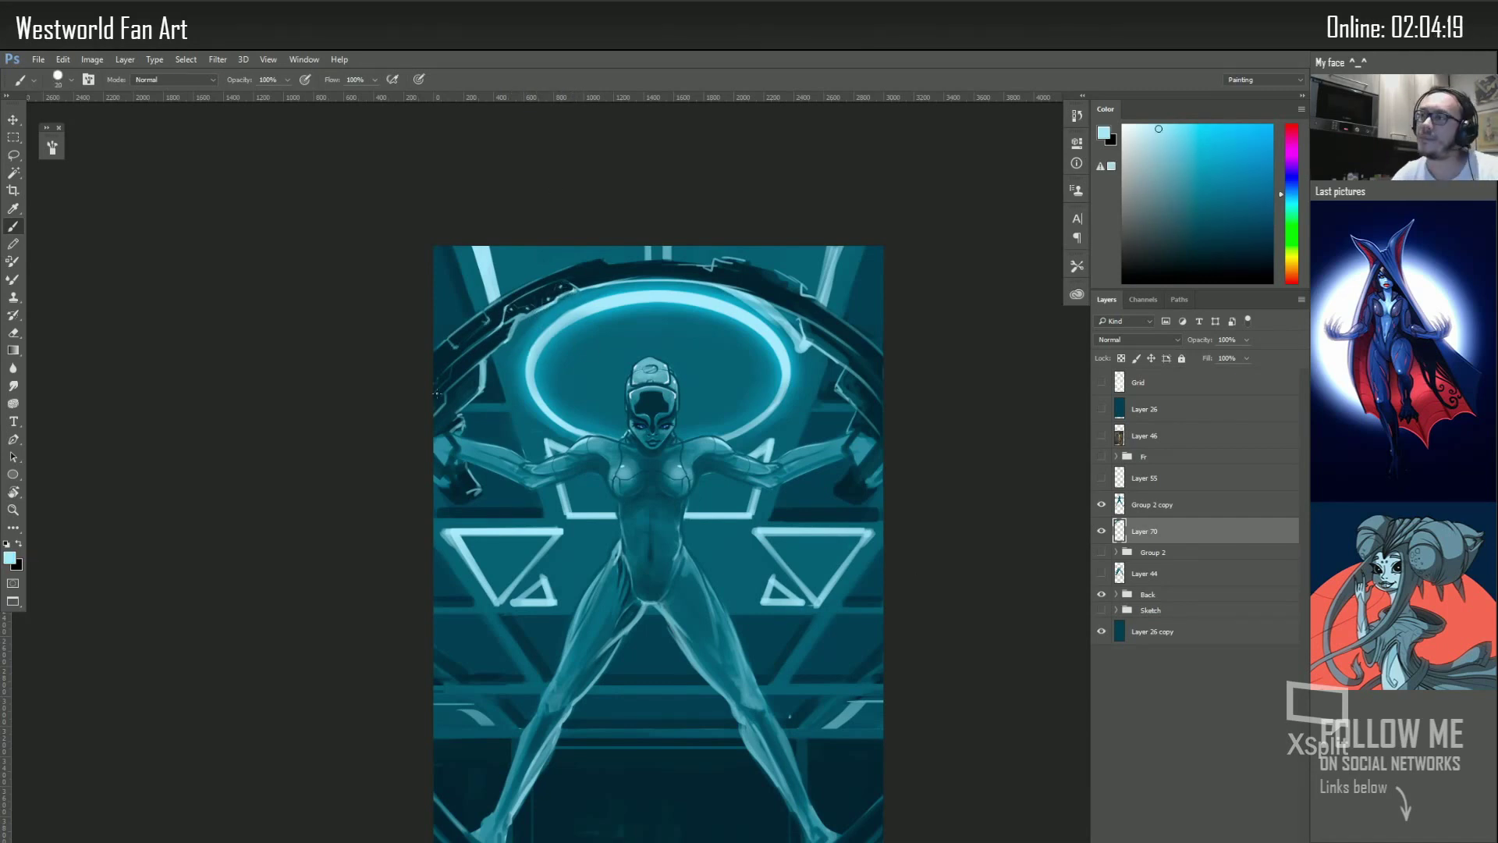
alt+click(515, 321)
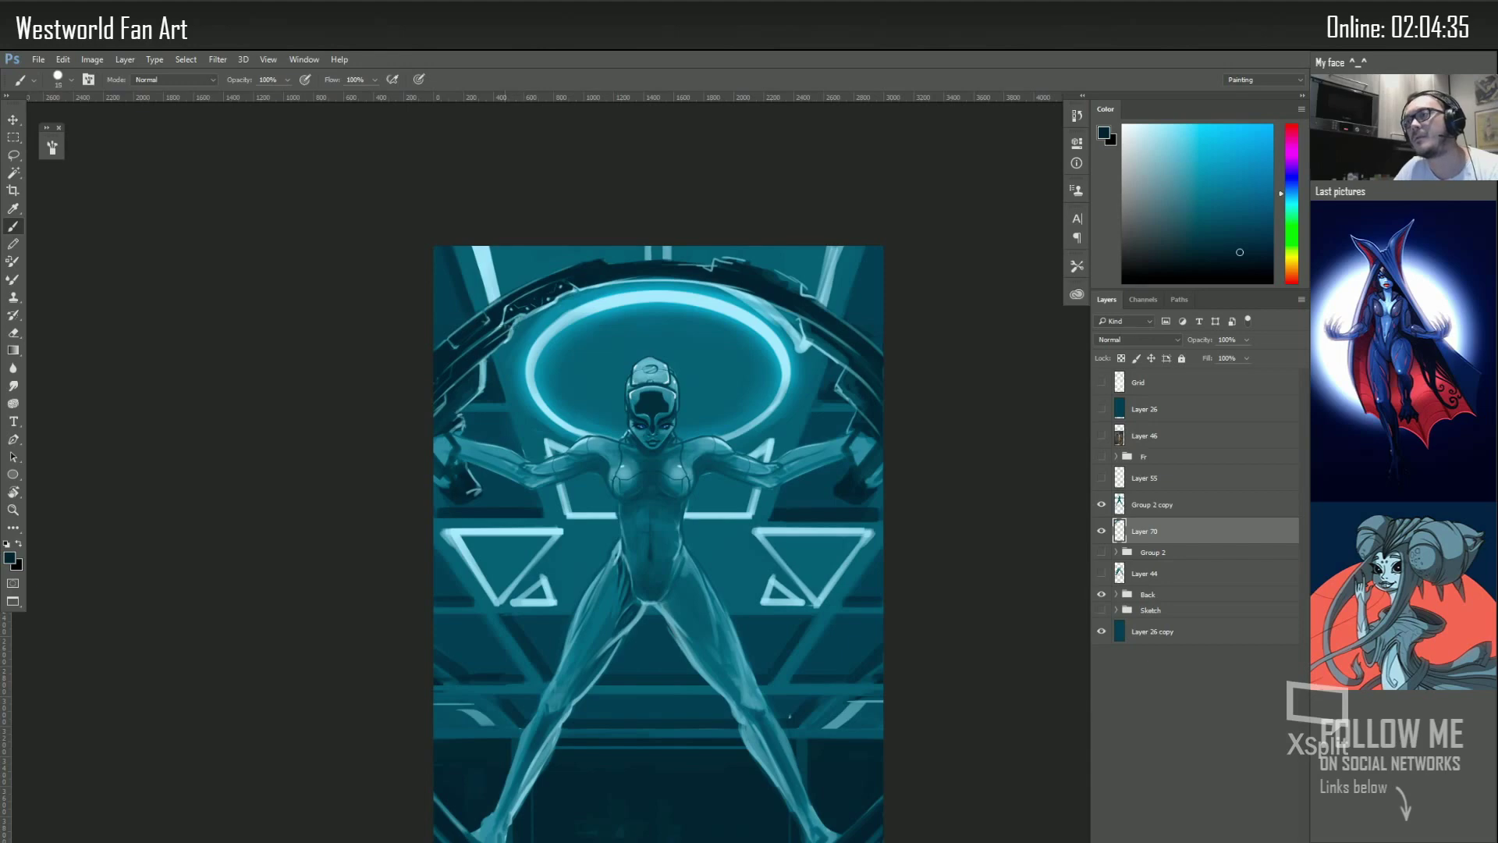
drag(599, 474, 609, 469)
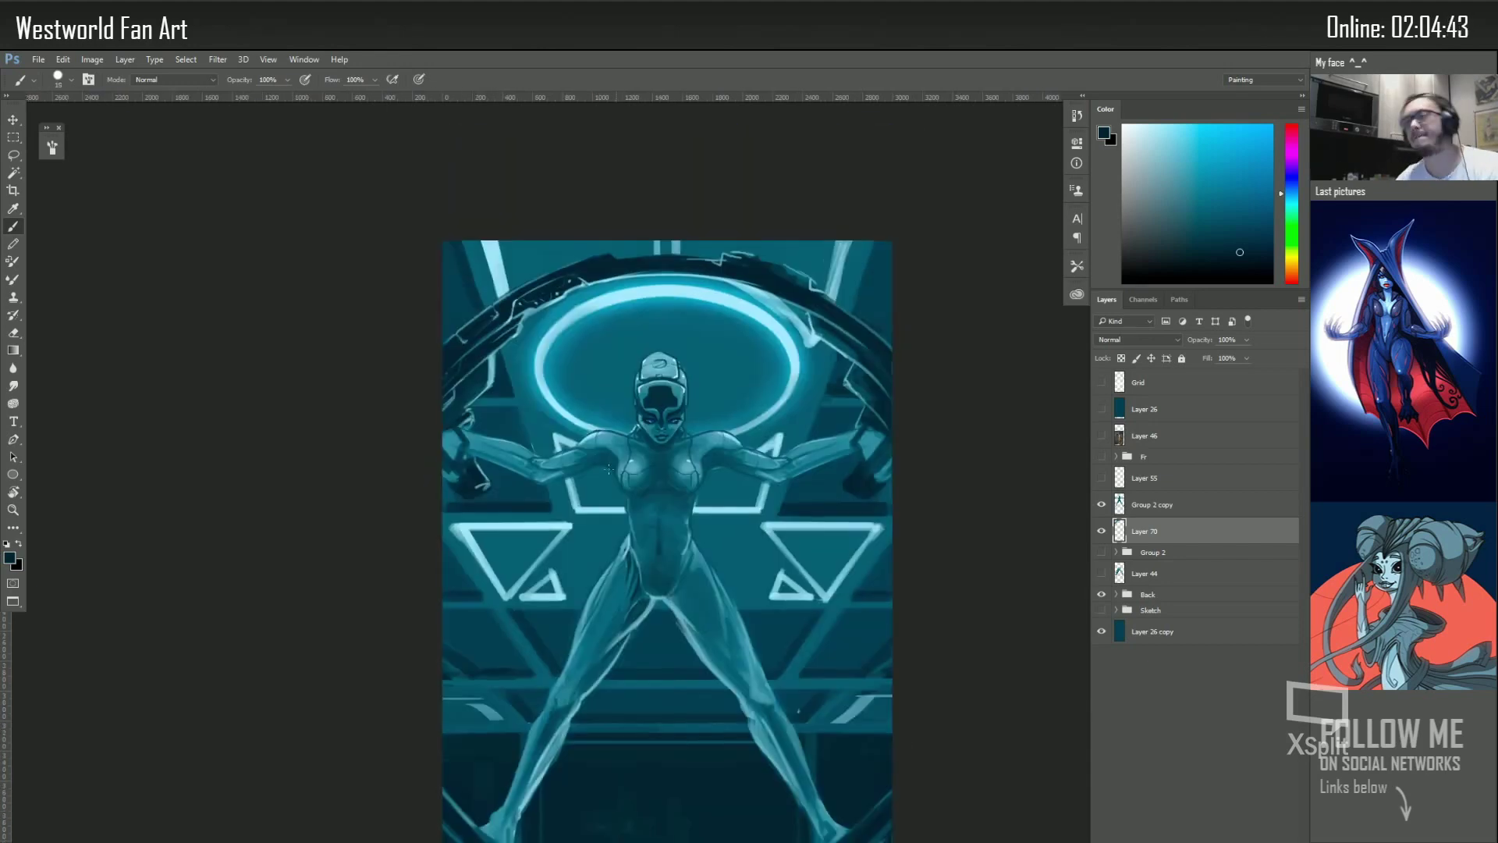
alt+click(450, 356)
Lasso a piece of the upper arc, duplicate it to a new layer and move it up-right
key(l)
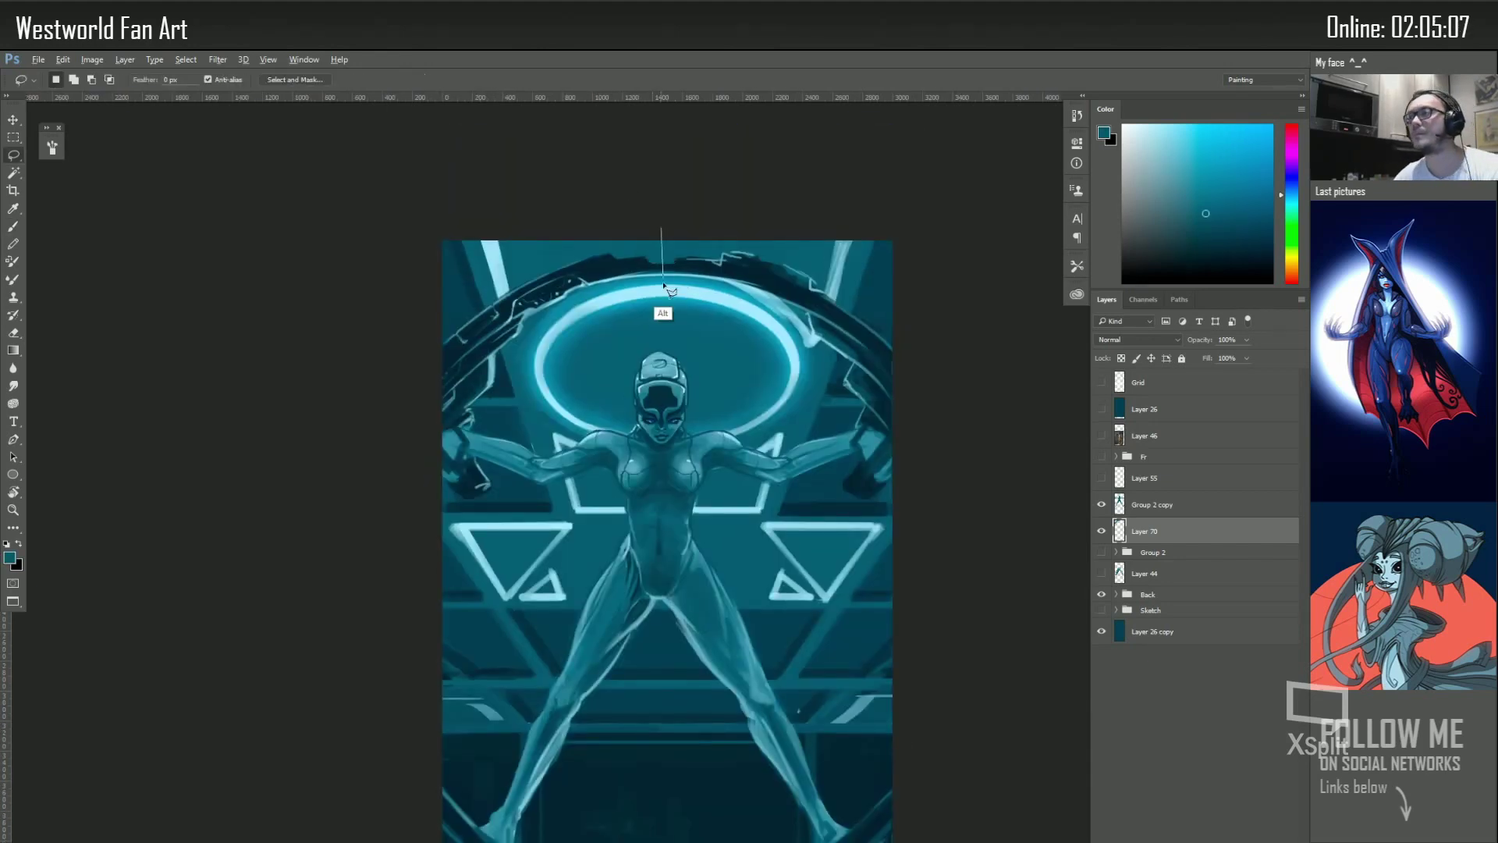
mouse_move(661, 226)
mouse_down()
mouse_move(470, 411)
mouse_move(412, 345)
mouse_up()
key(ctrl+j)
key(v)
drag(566, 417, 872, 406)
click(1102, 531)
On a fresh layer, paint dark strokes at the ring's upper right and light strokes along the top arc
key(b)
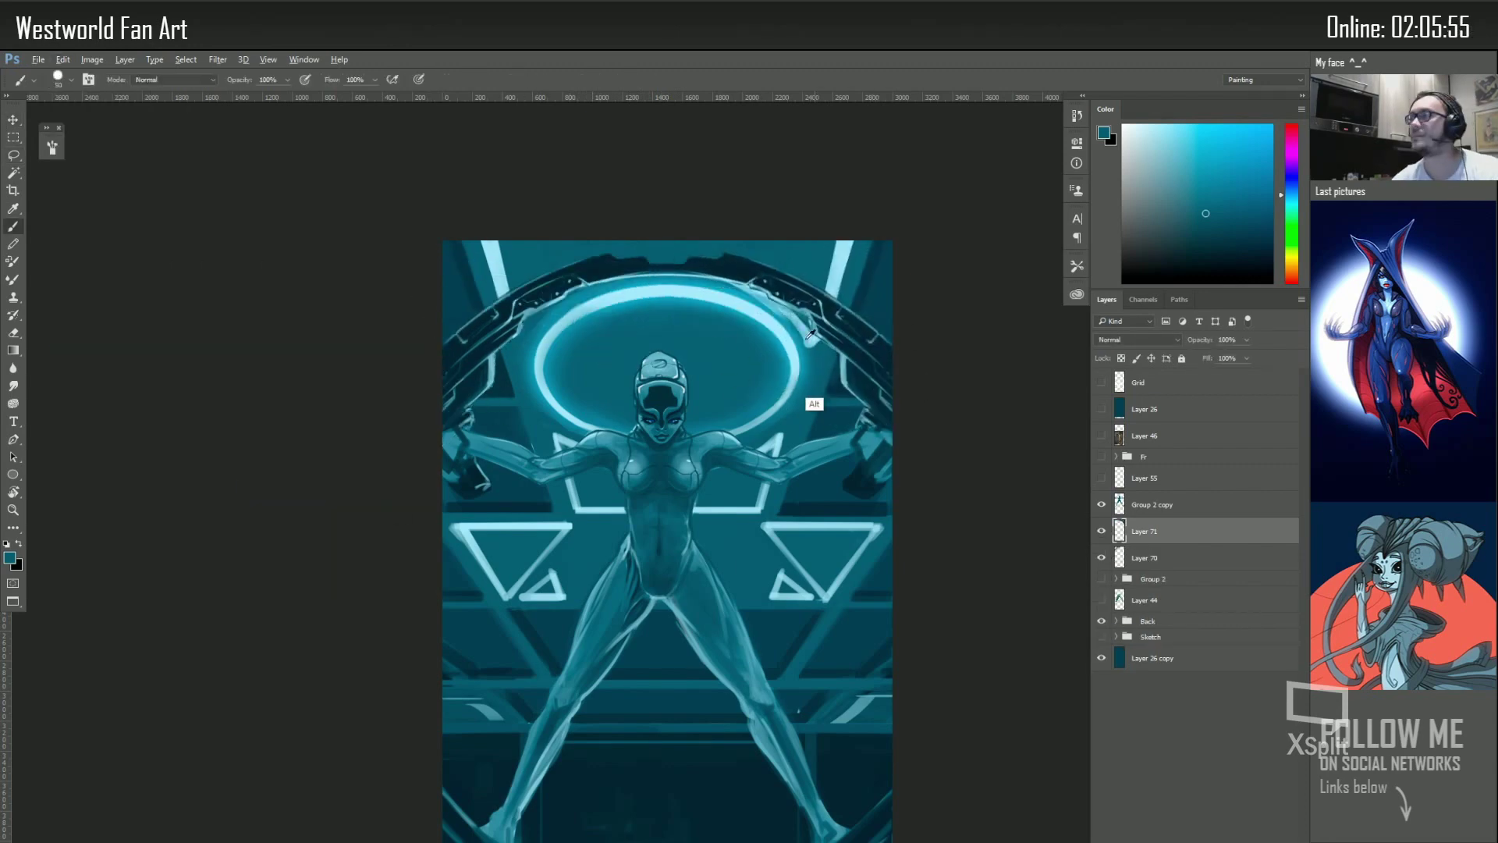
key(ctrl+shift+alt+n)
mouse_move(815, 343)
mouse_down()
mouse_move(788, 308)
mouse_move(734, 285)
mouse_up()
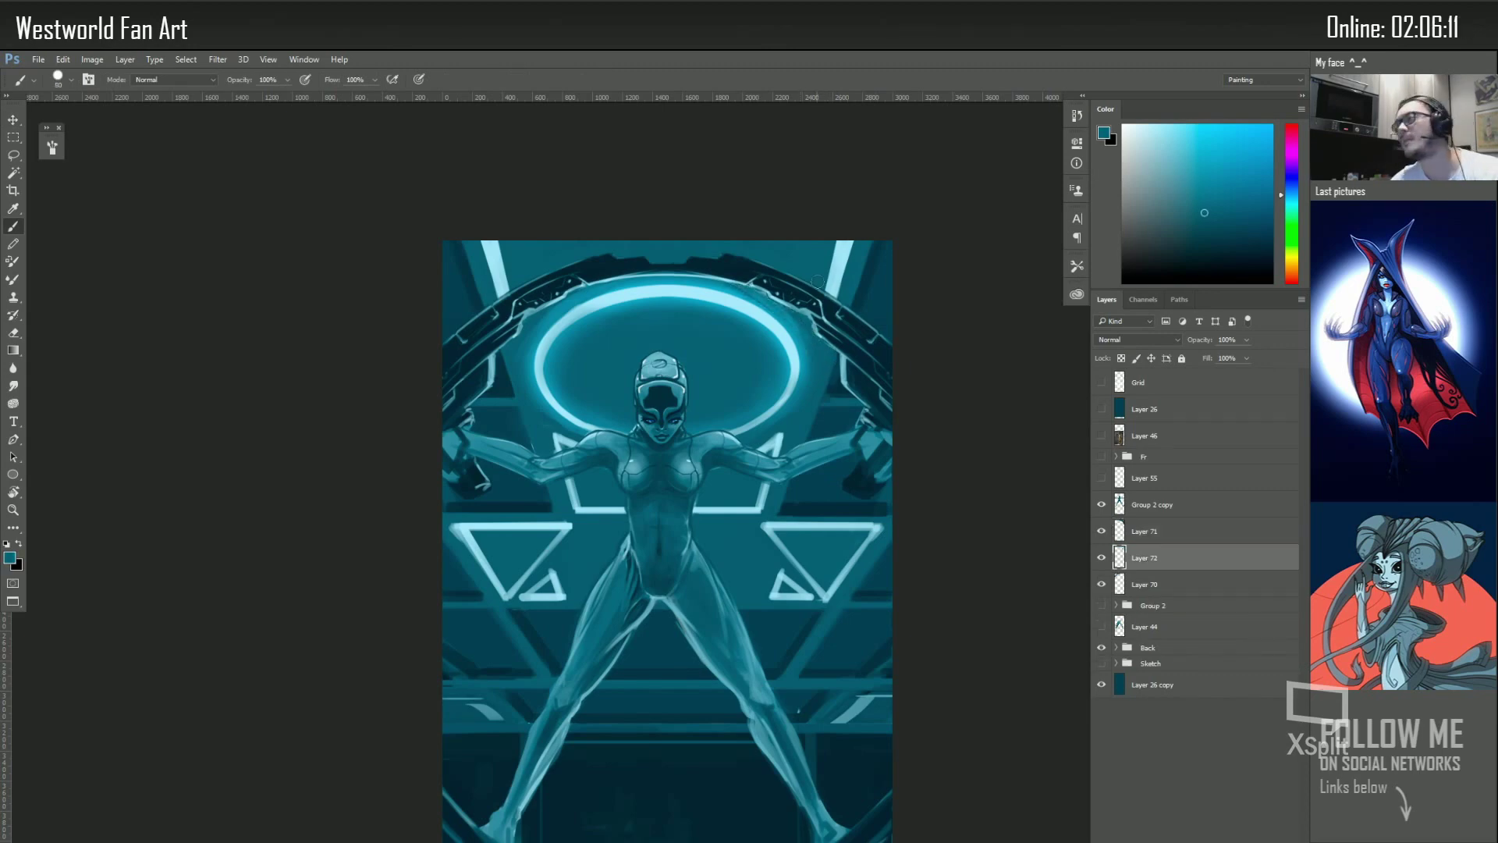
alt+click(562, 265)
drag(507, 250, 617, 273)
click(1155, 504)
click(1102, 532)
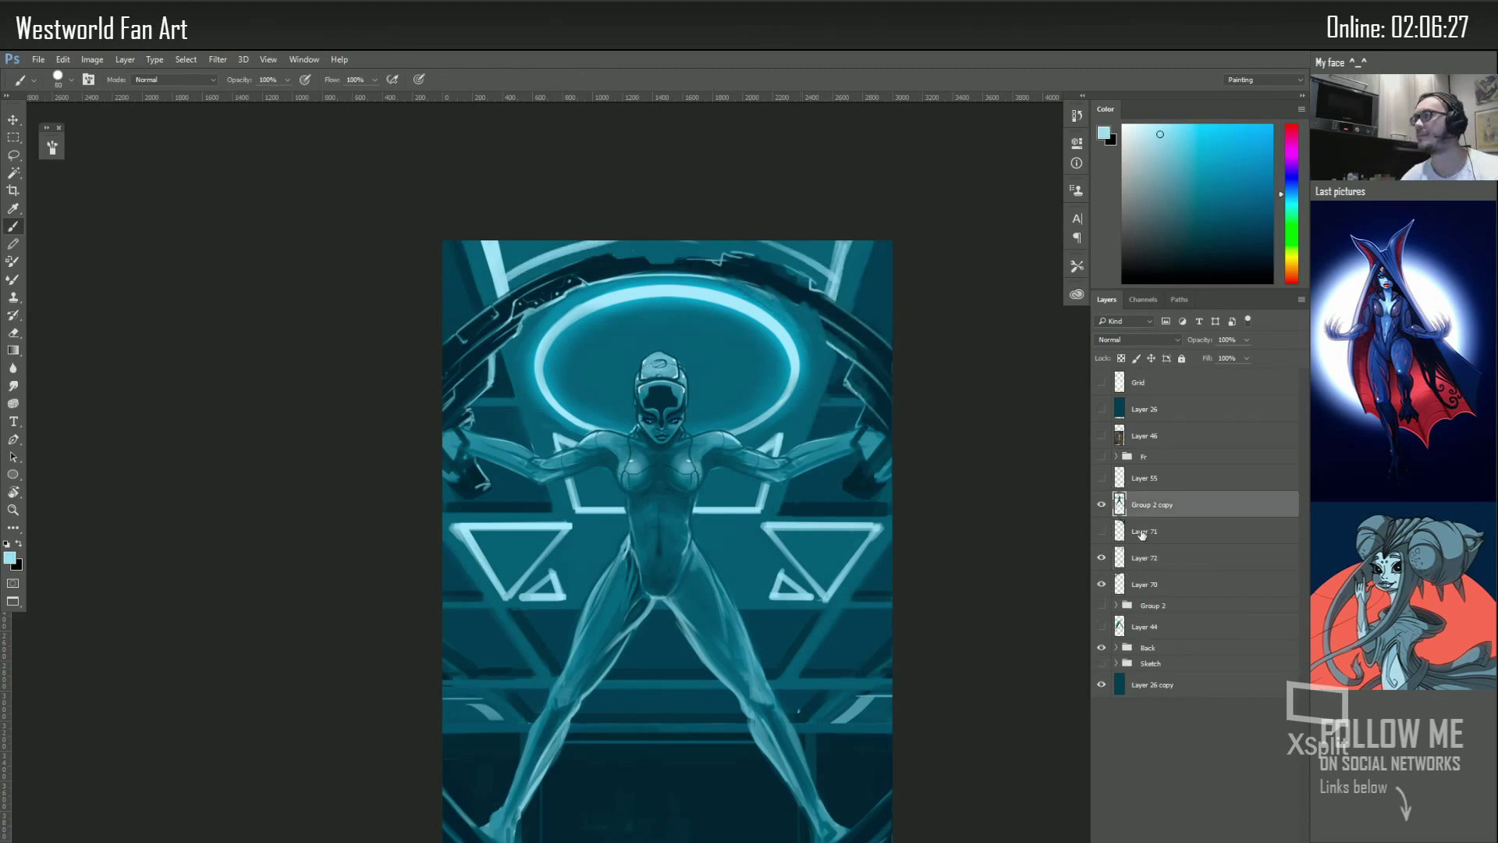
Rotate the view to sample darker teals, then set brush opacity to 20%
key(r)
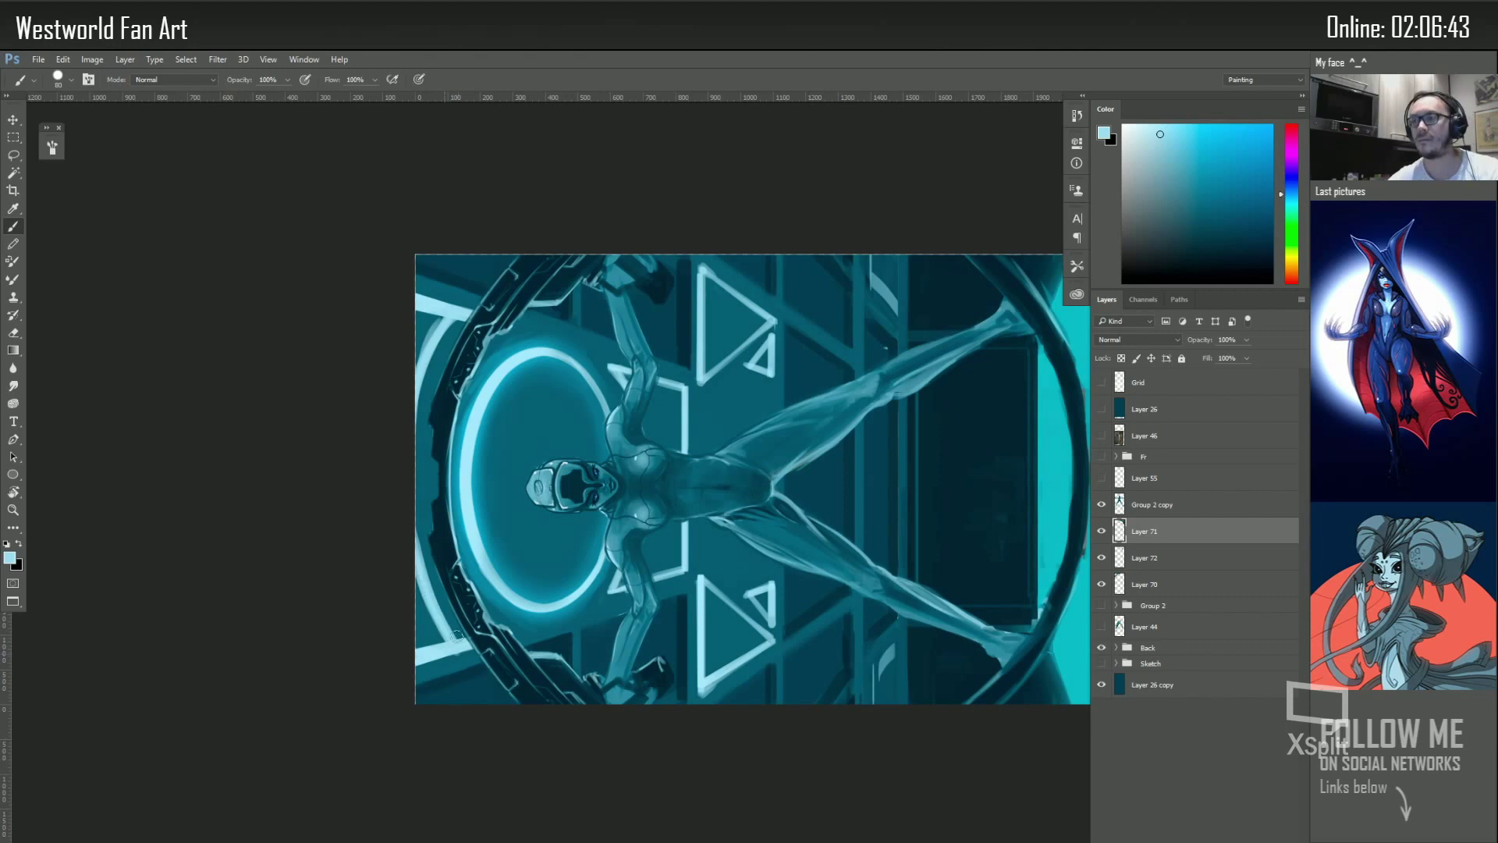
alt+click(468, 312)
alt+click(431, 343)
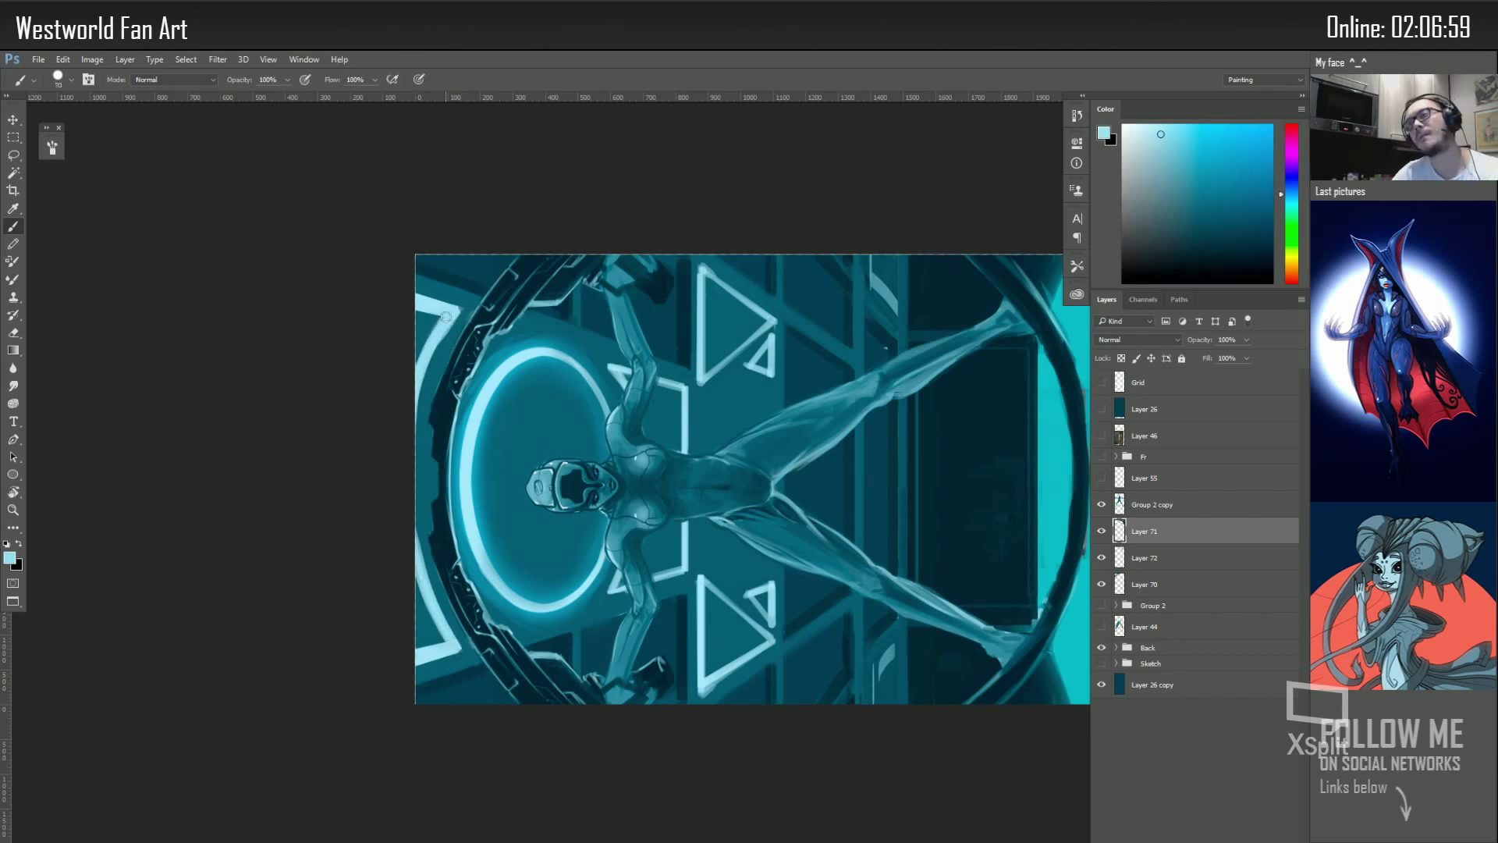
alt+click(433, 616)
key(Escape)
alt+click(521, 283)
key(2)
right_click(520, 286)
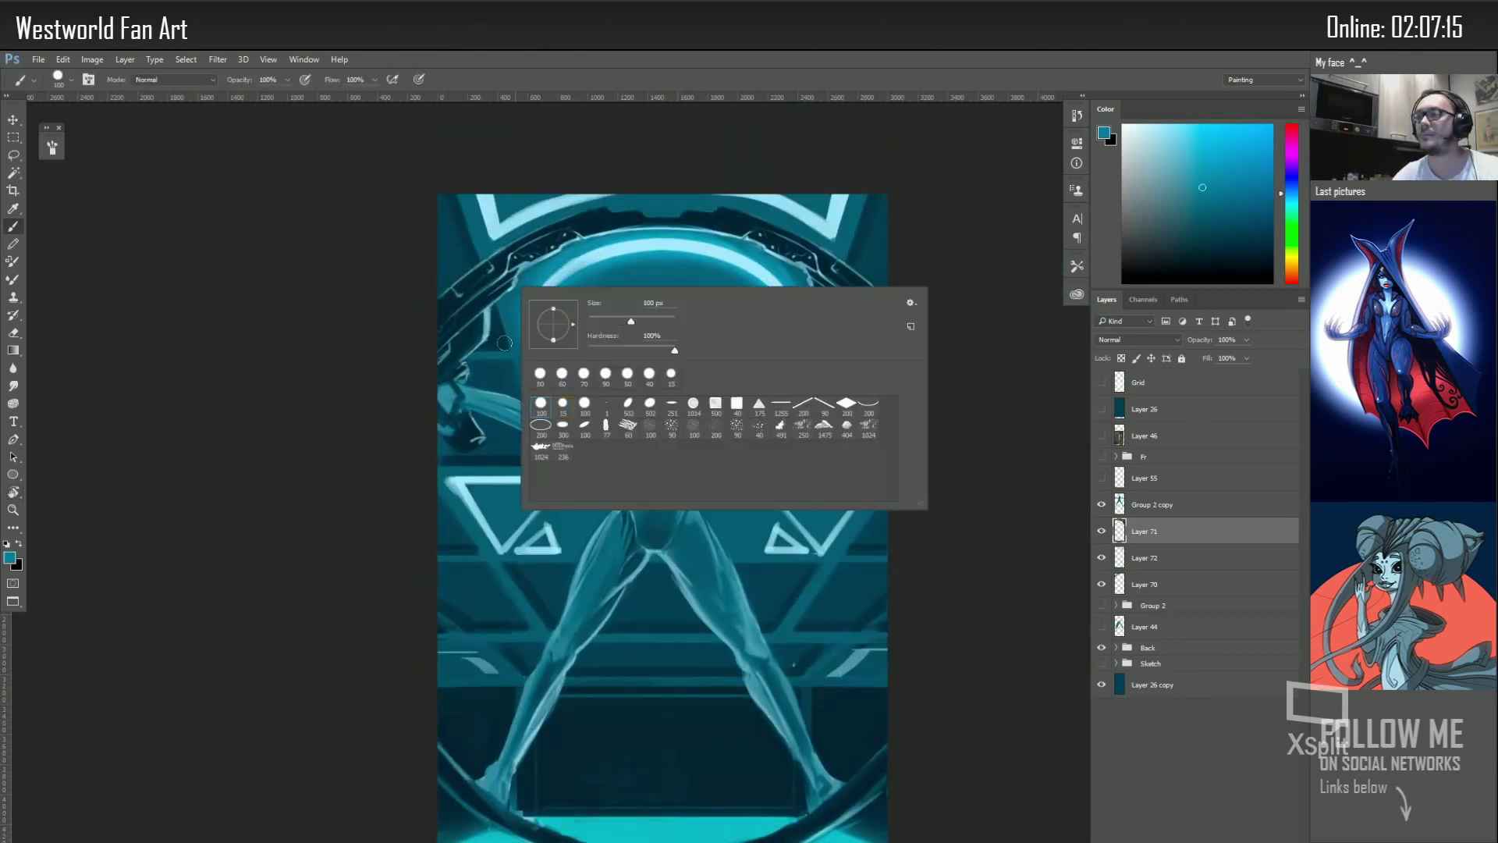
key(Escape)
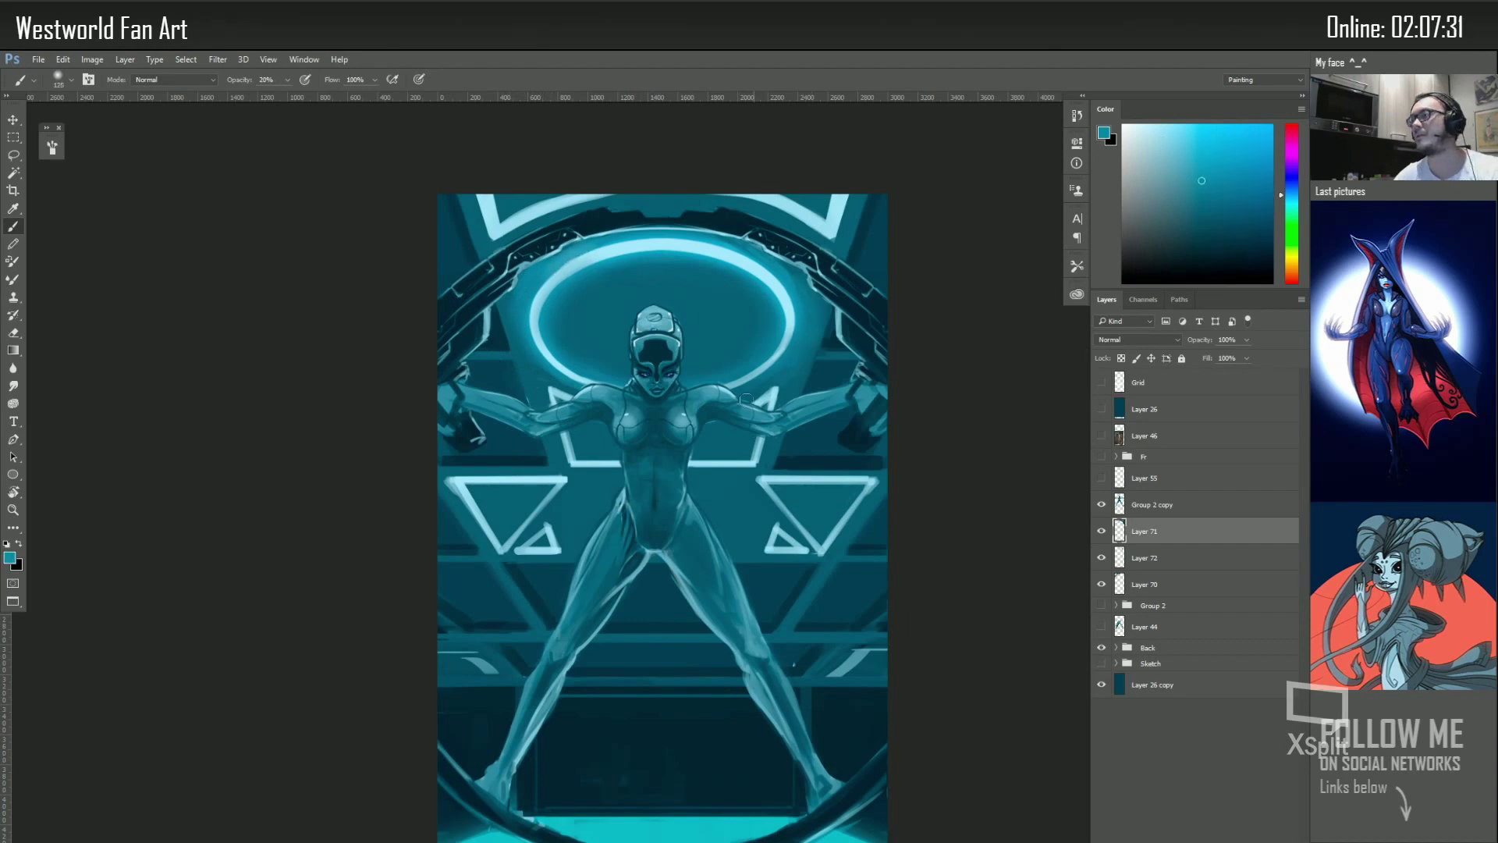
Restore brush opacity to 100% and darken the left inner part of the glowing ring
alt+click(569, 249)
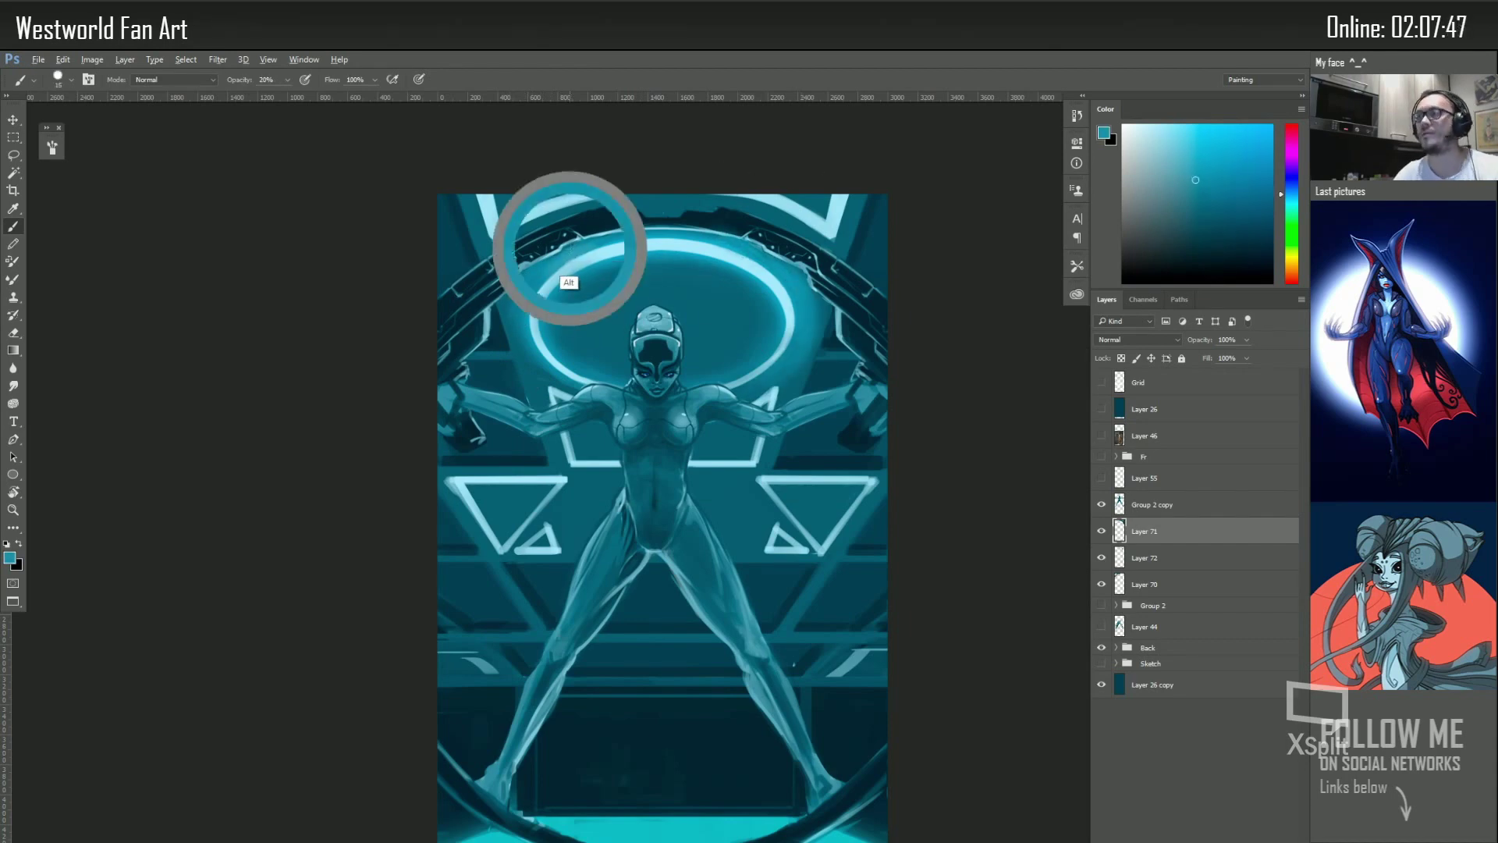
key(0)
alt+click(587, 255)
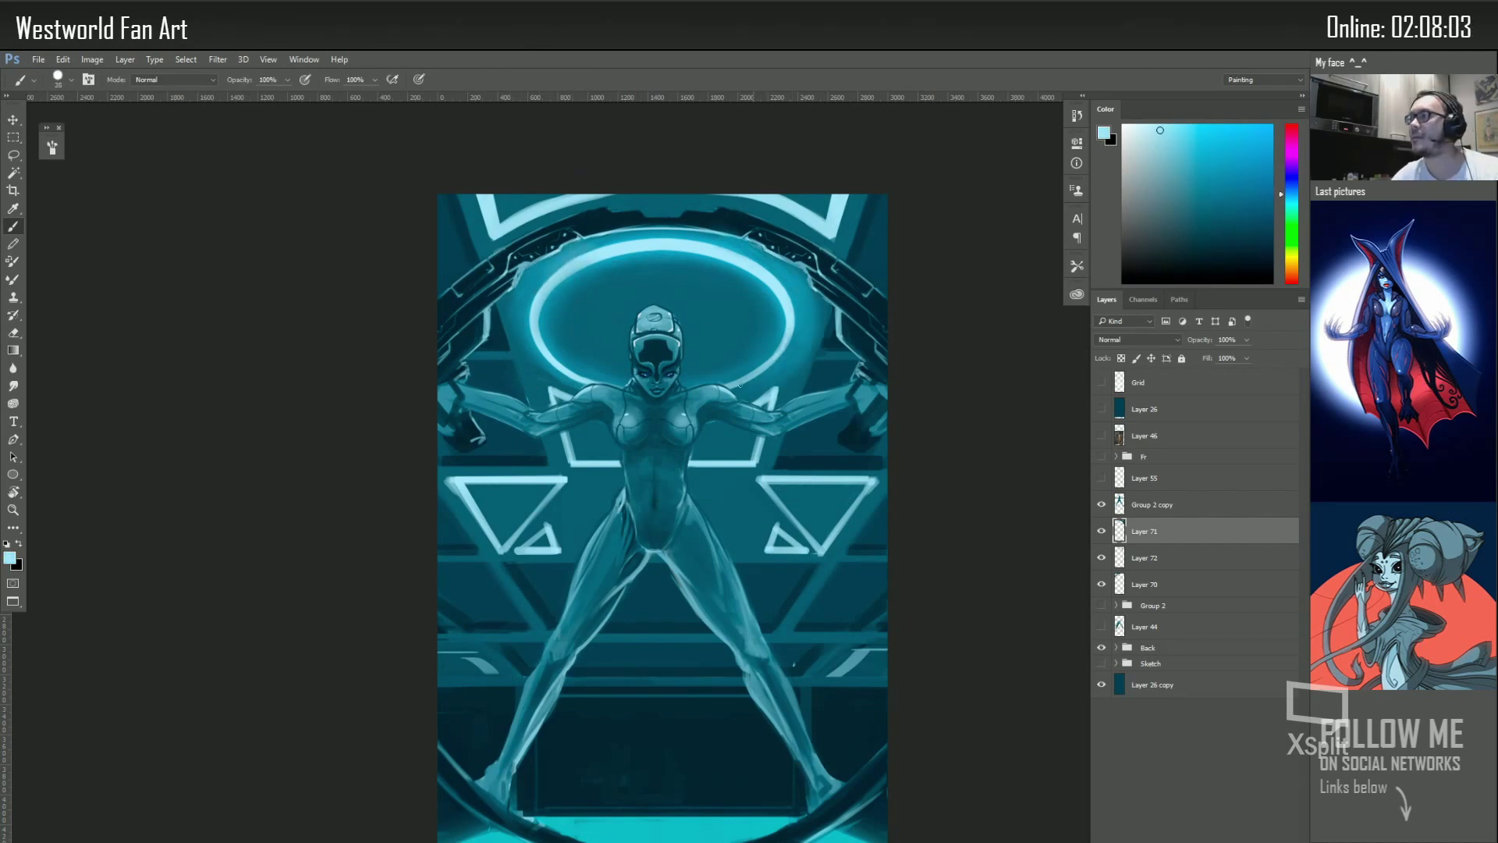
drag(791, 328, 857, 611)
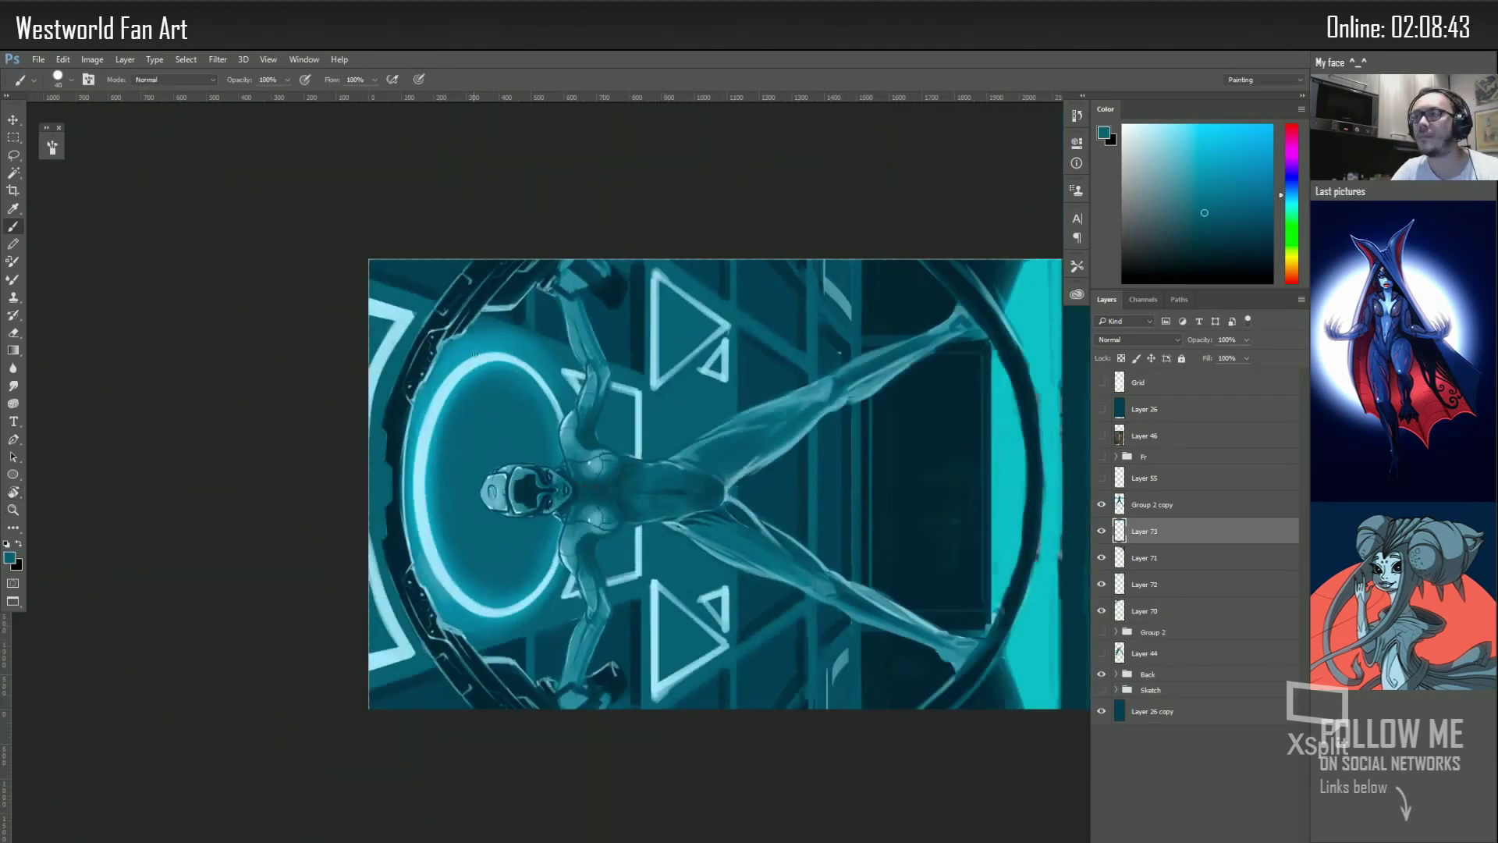
mouse_move(475, 355)
mouse_down()
mouse_move(428, 414)
mouse_move(424, 542)
mouse_up()
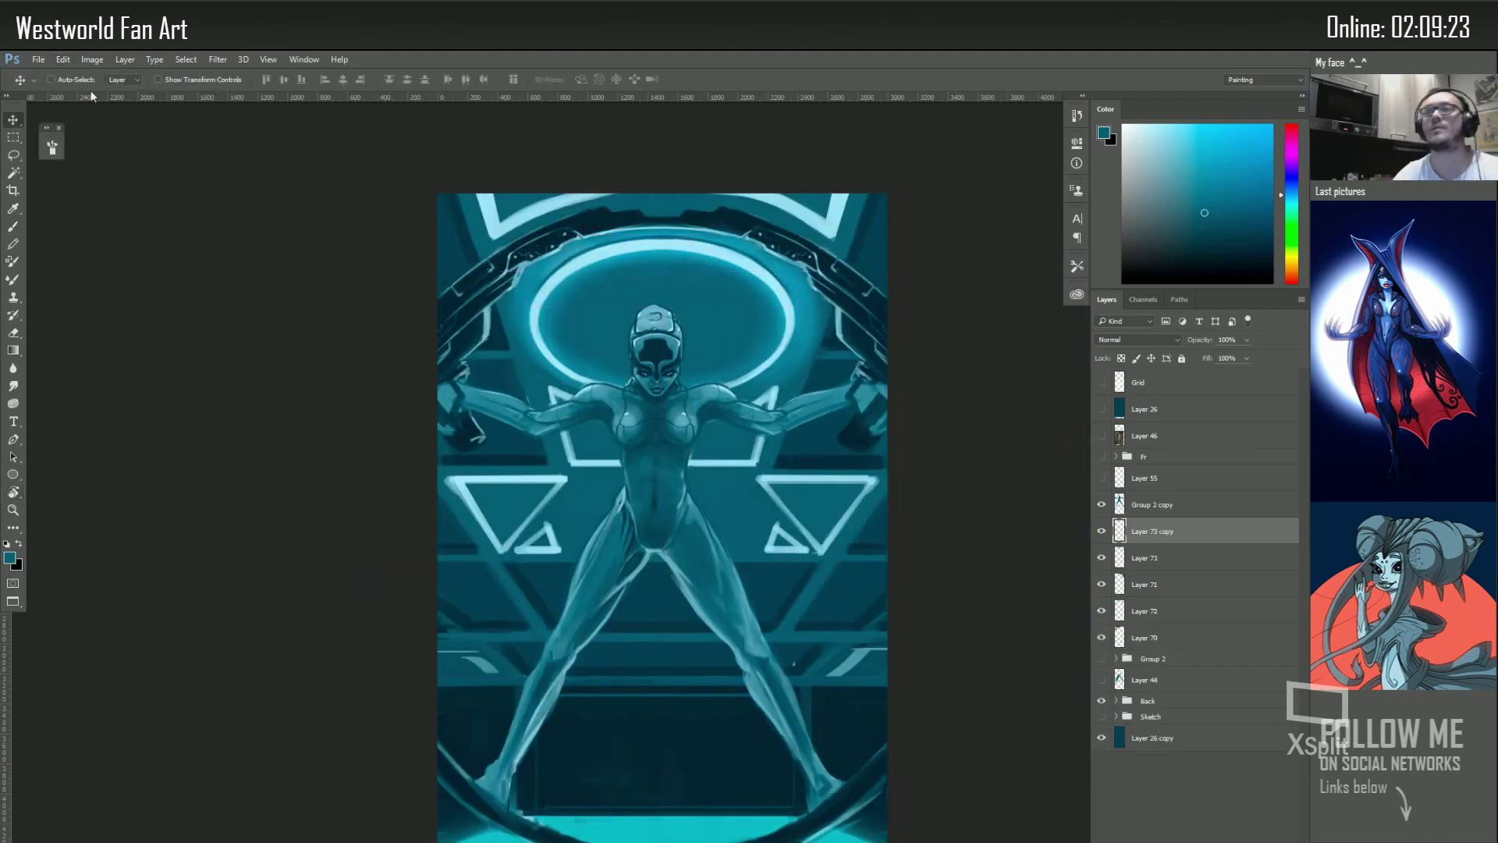
Resize the duplicated head layer with Free Transform, then sample a darker teal on Layer 73
key(ctrl+t)
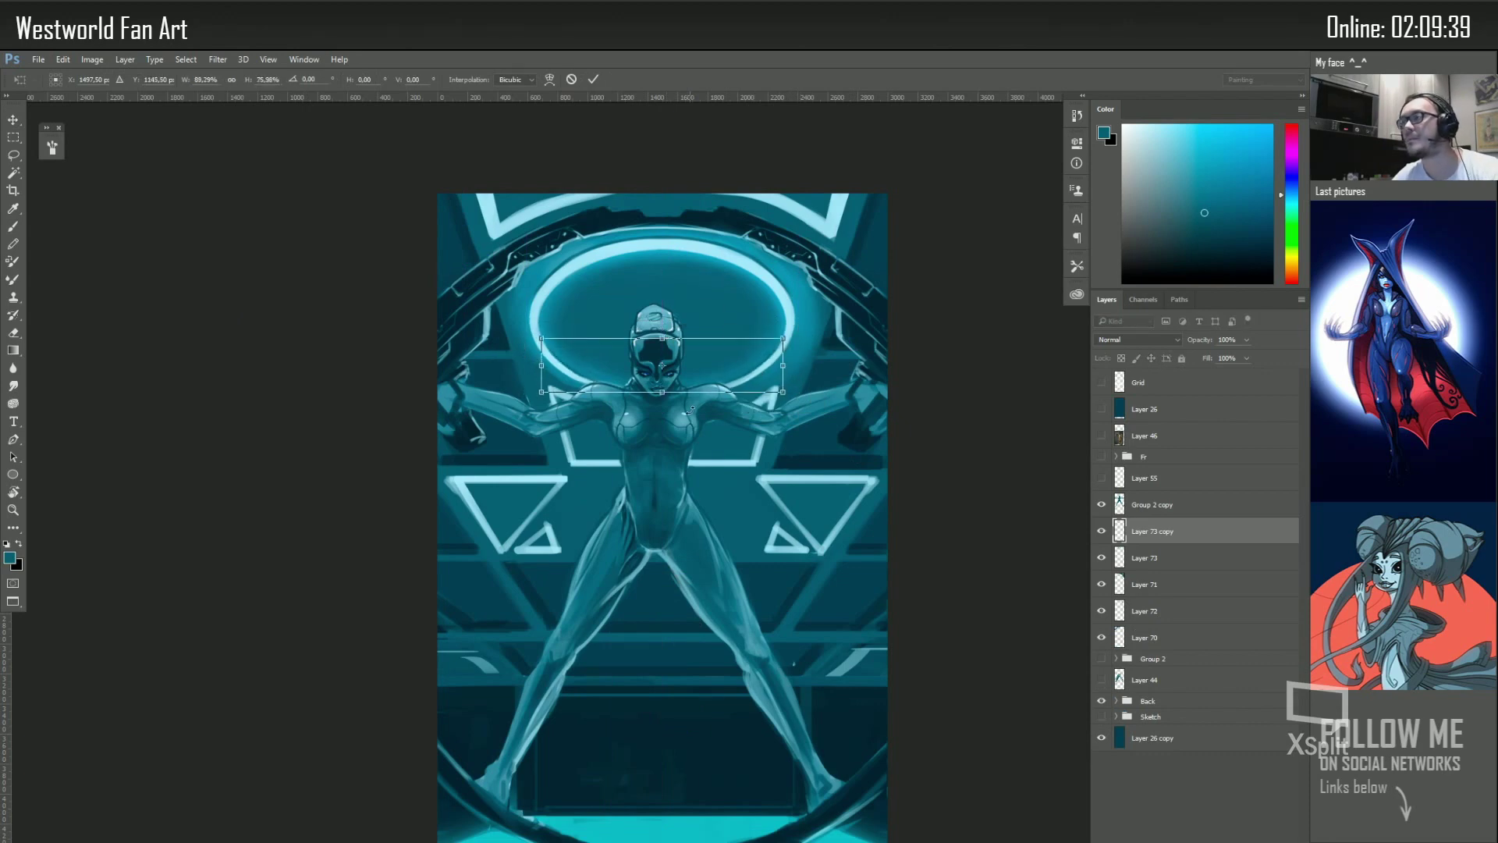
key(Return)
key(e)
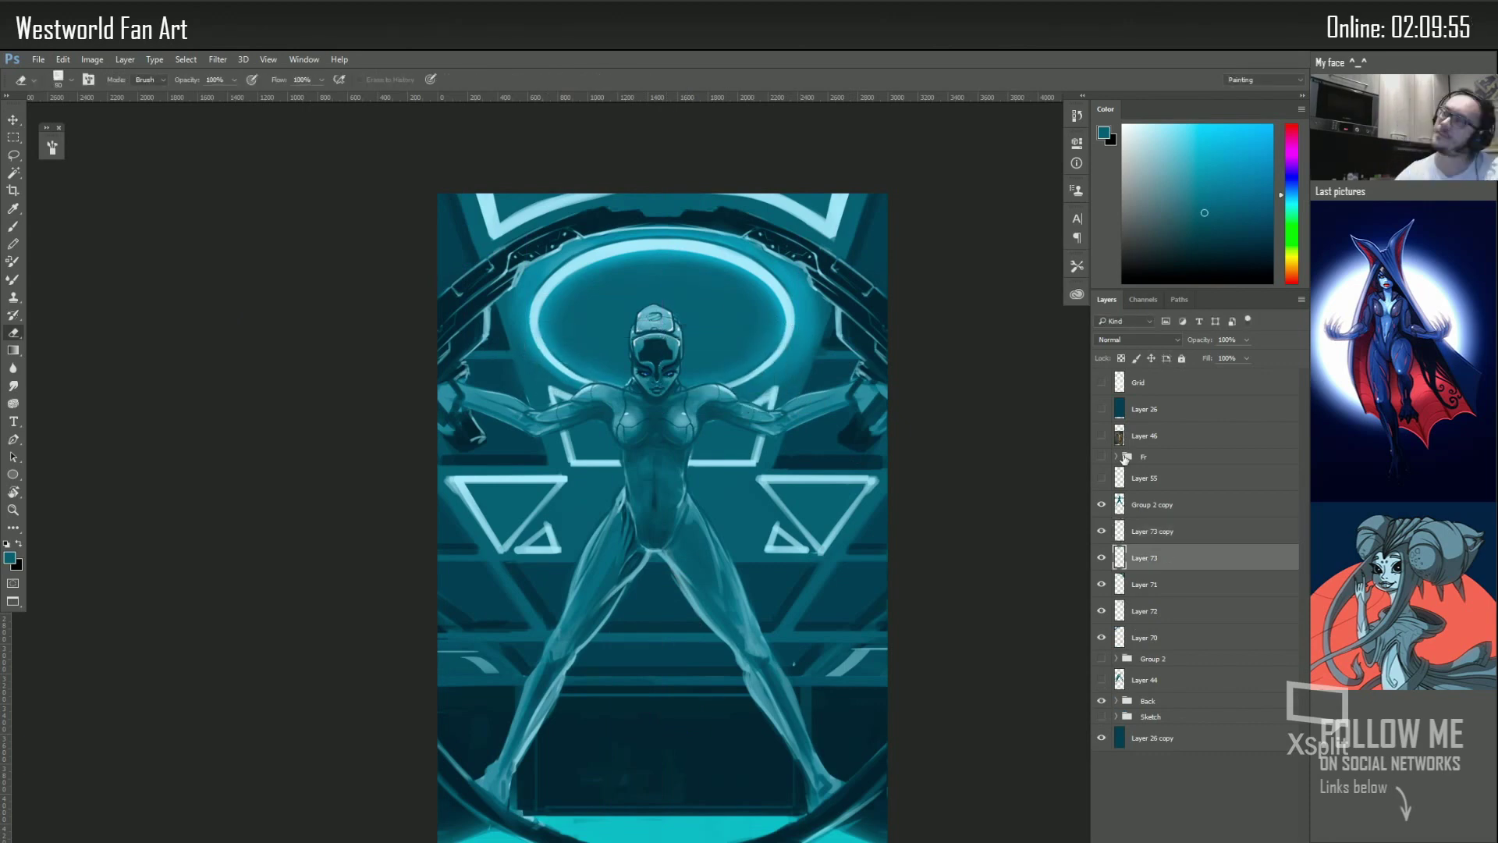
key(alt+bracketleft)
key(b)
alt+click(684, 247)
Tilt the canvas view and set a lighter teal brush at 20% opacity, size 175
key(r)
drag(684, 248, 815, 687)
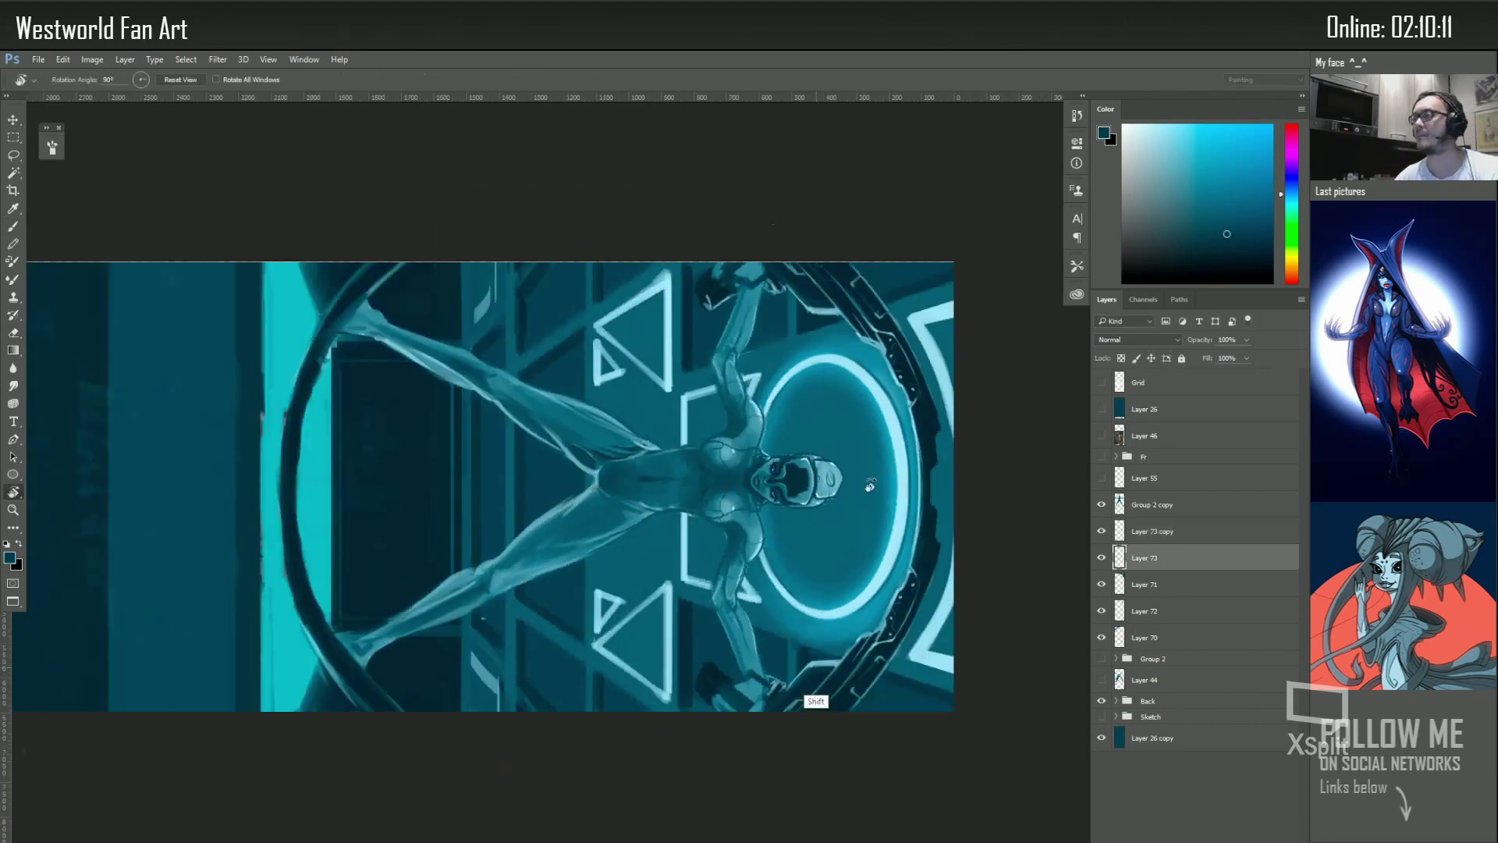
key(Escape)
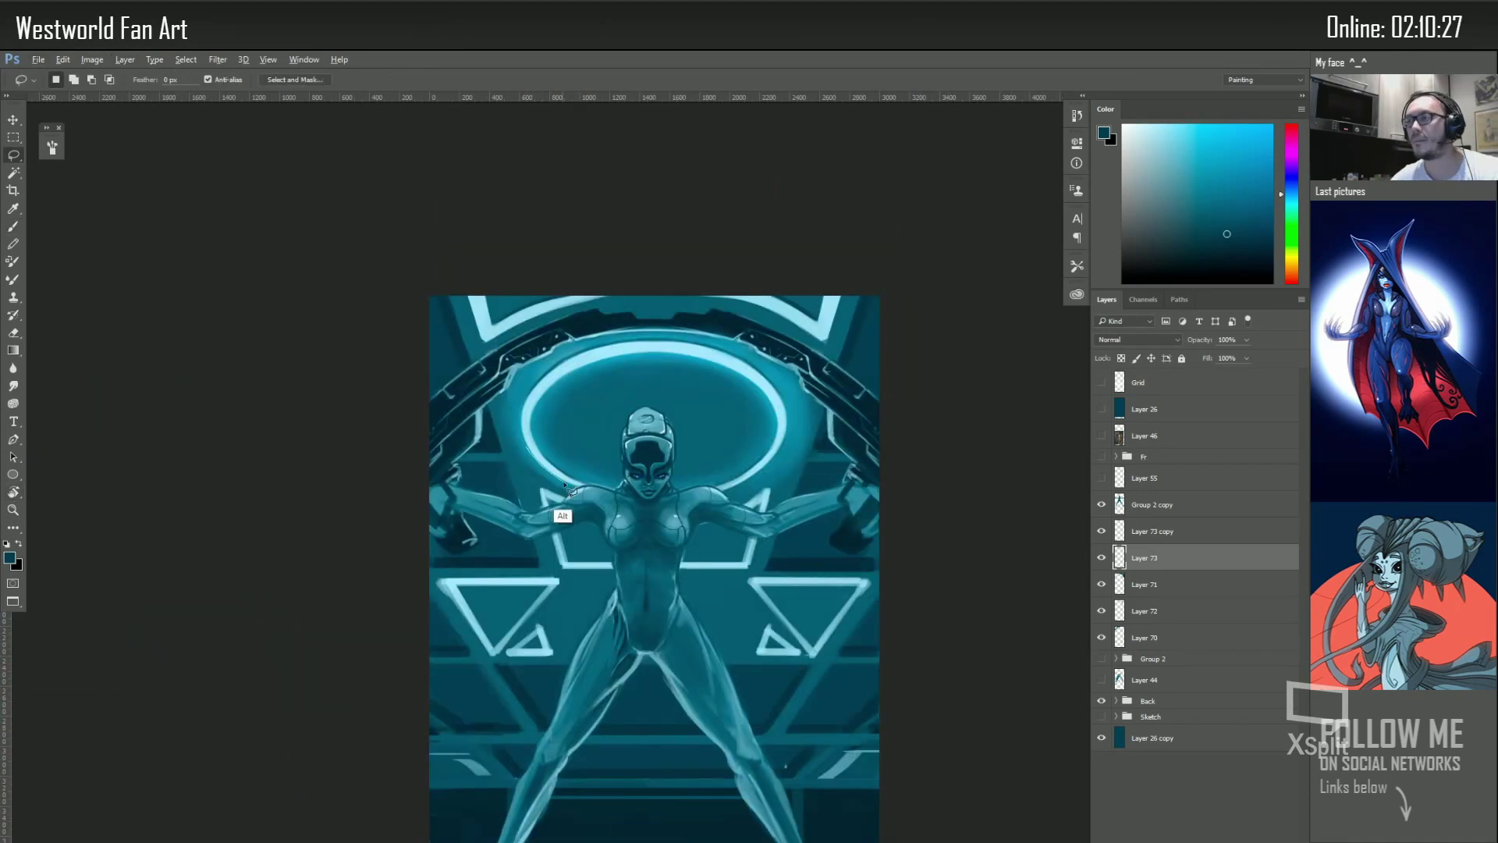
key(b)
alt+click(538, 487)
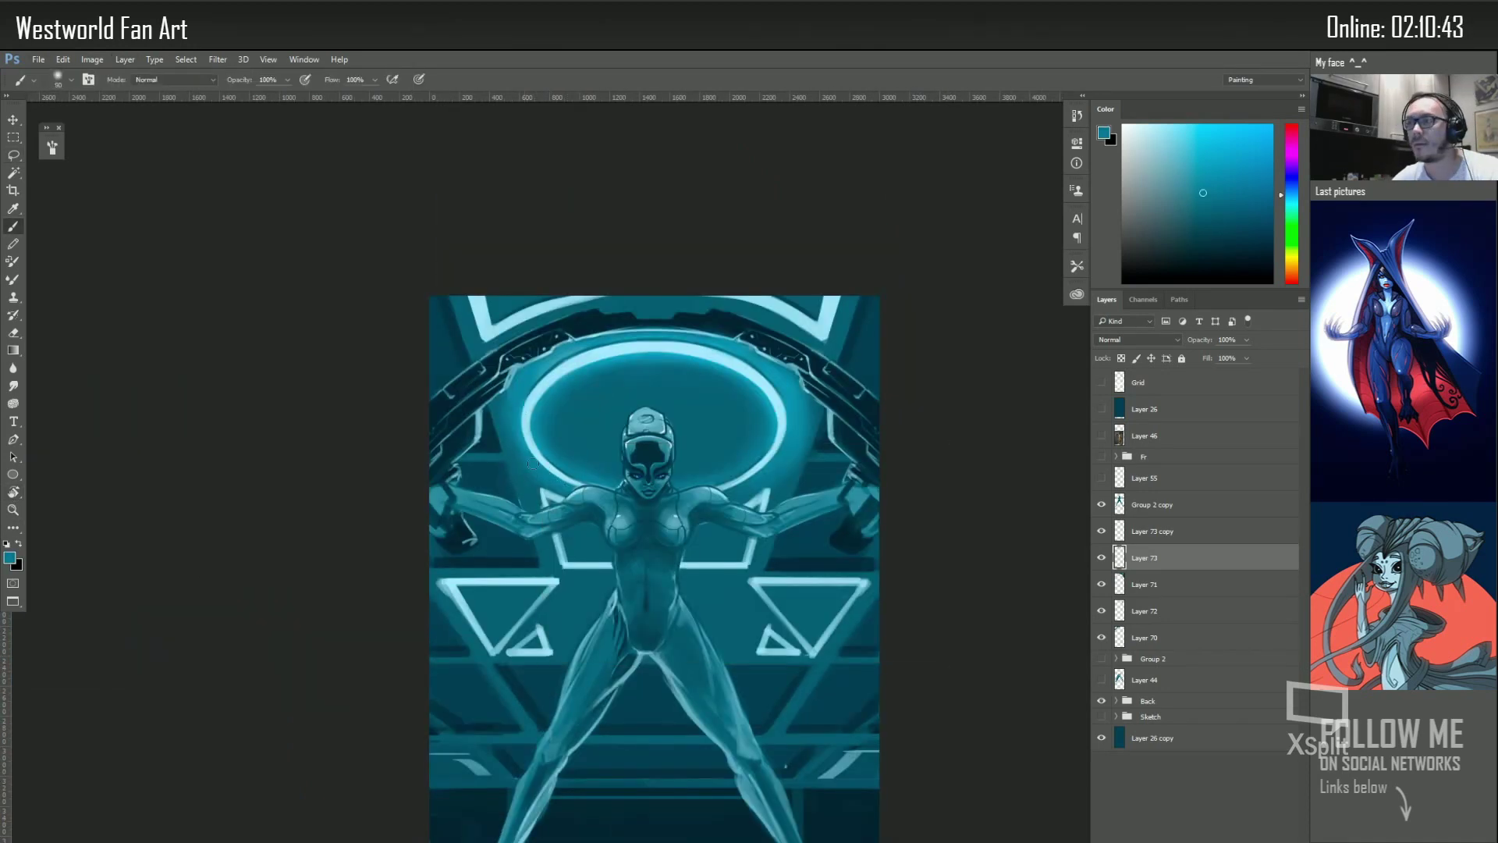
alt+click(533, 463)
key(2)
key(bracketright)
key(bracketright)
key(bracketright)
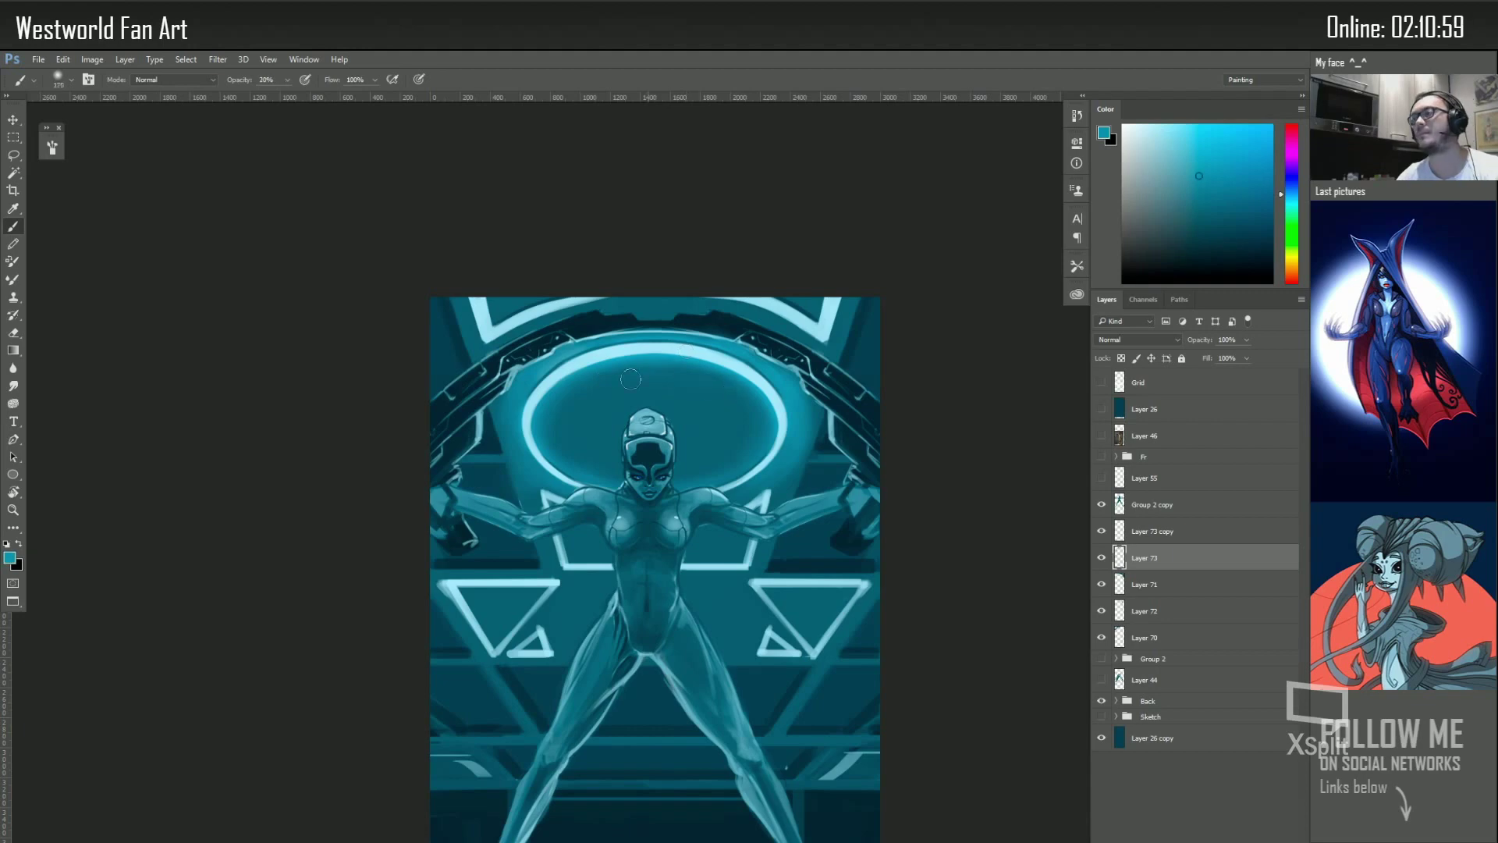
scroll(529, 403, down, 3)
right_click(710, 404)
Add Layer 74 above Group 2 copy and sample dark teal and ring cyan with a 15 px brush
click(524, 409)
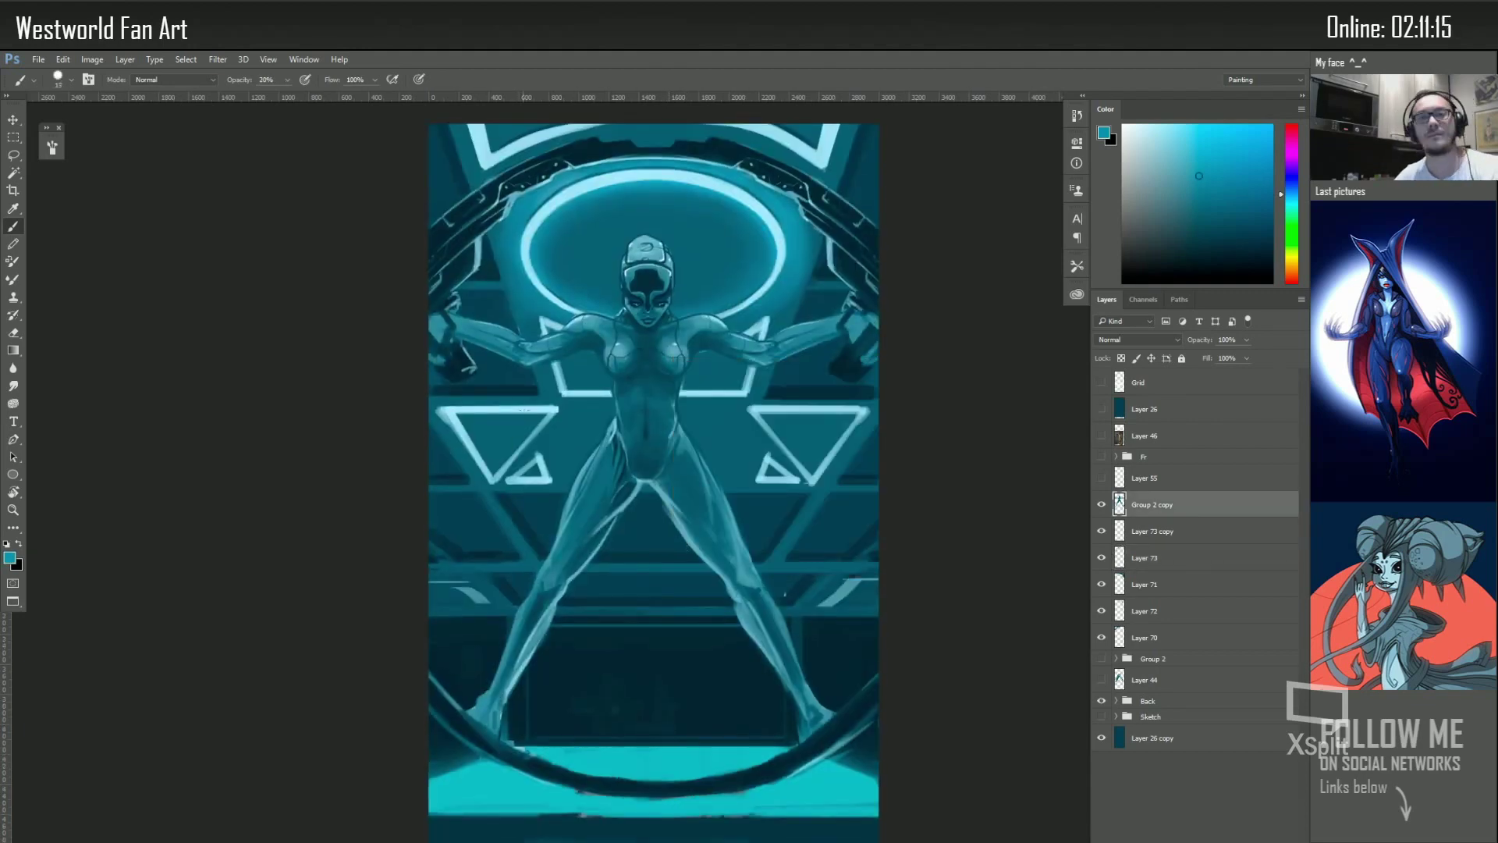
key(ctrl+shift+alt+n)
key(bracketright)
key(bracketright)
key(bracketright)
alt+click(647, 368)
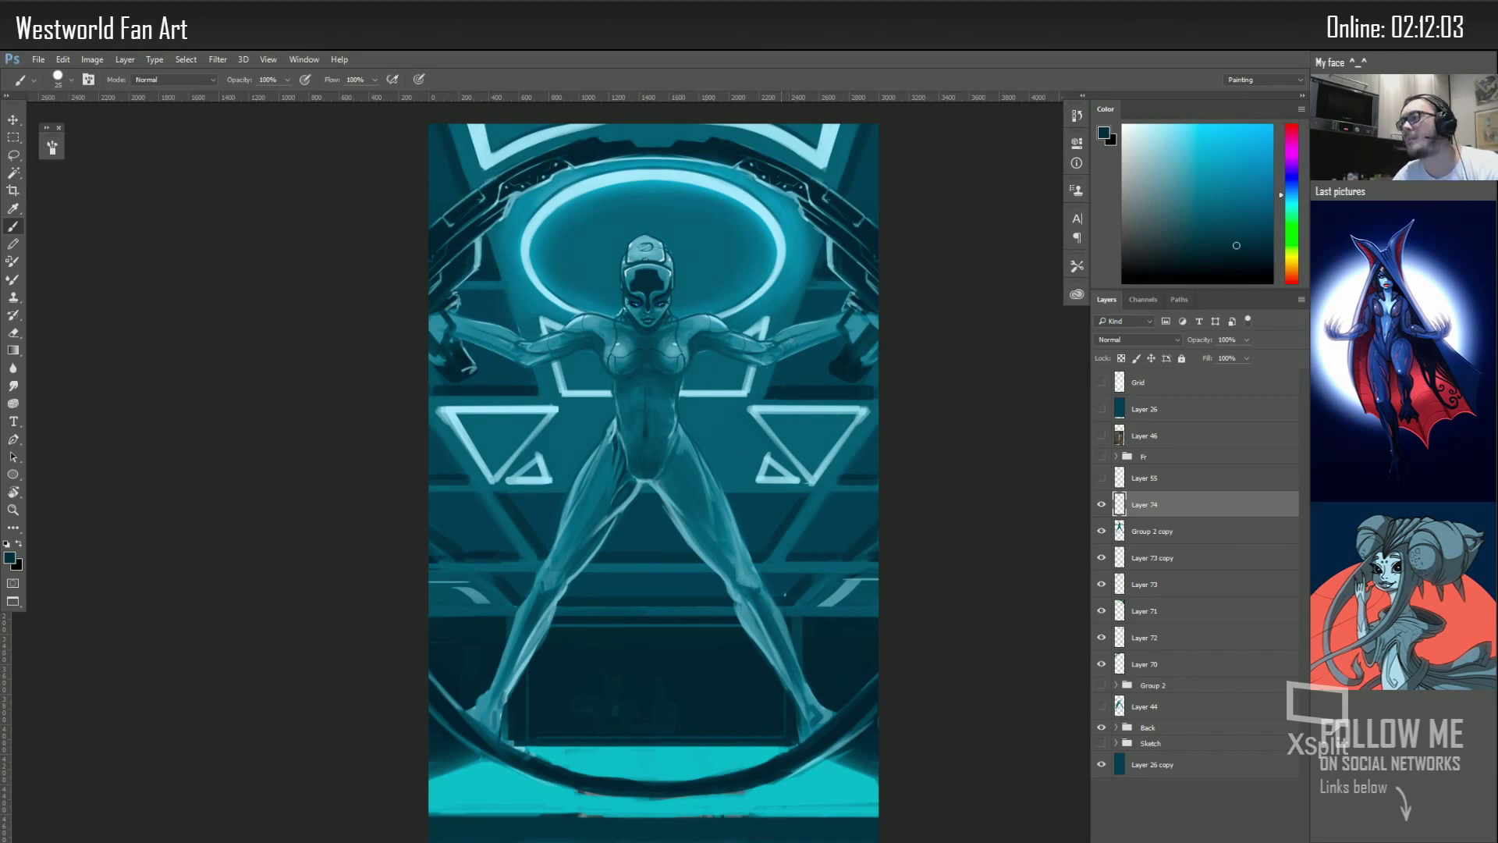
alt+click(719, 336)
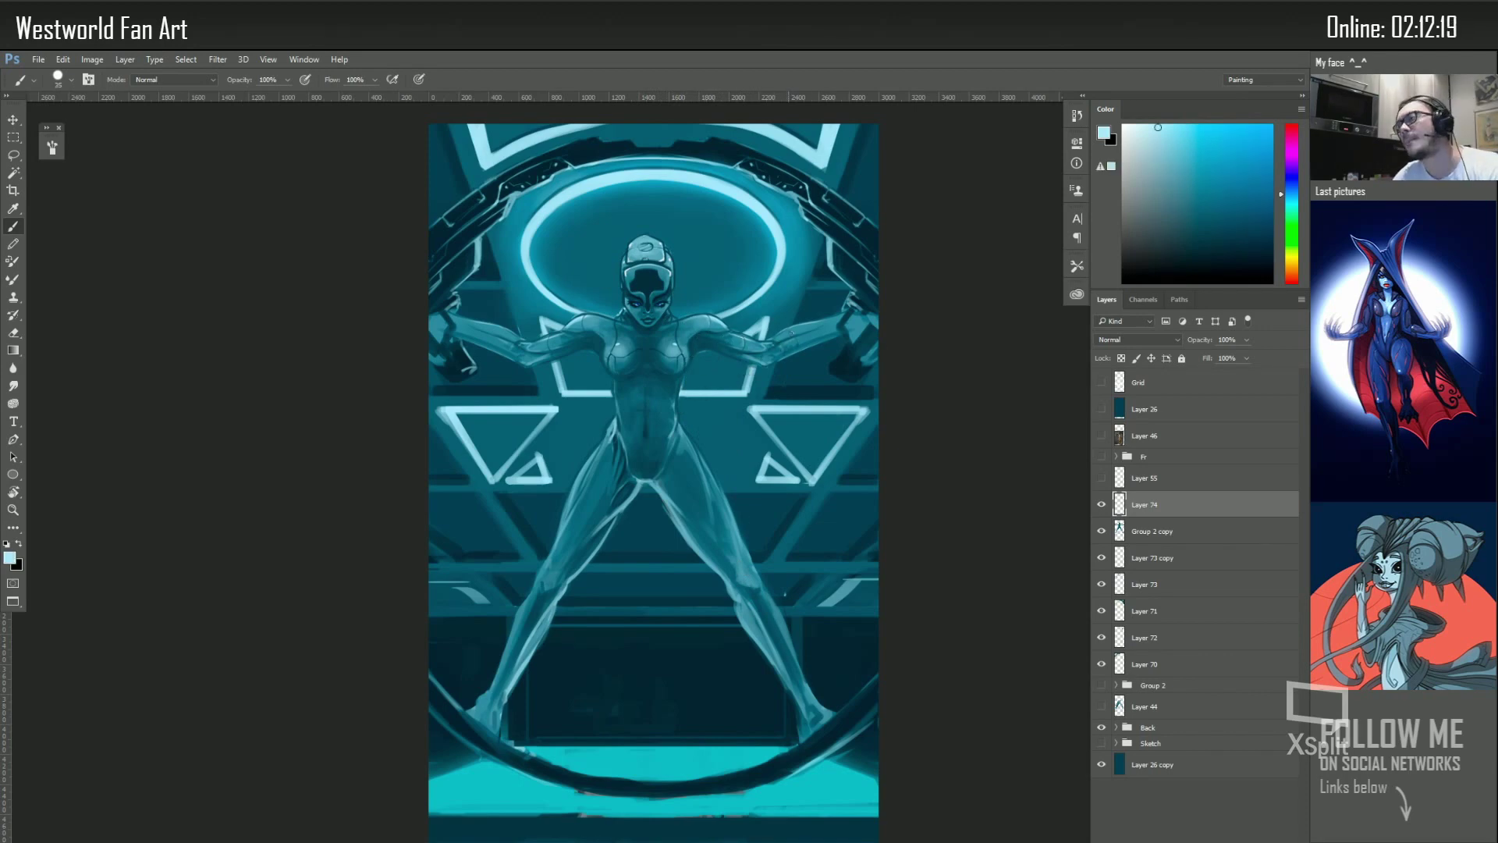
alt+click(660, 356)
right_click(660, 356)
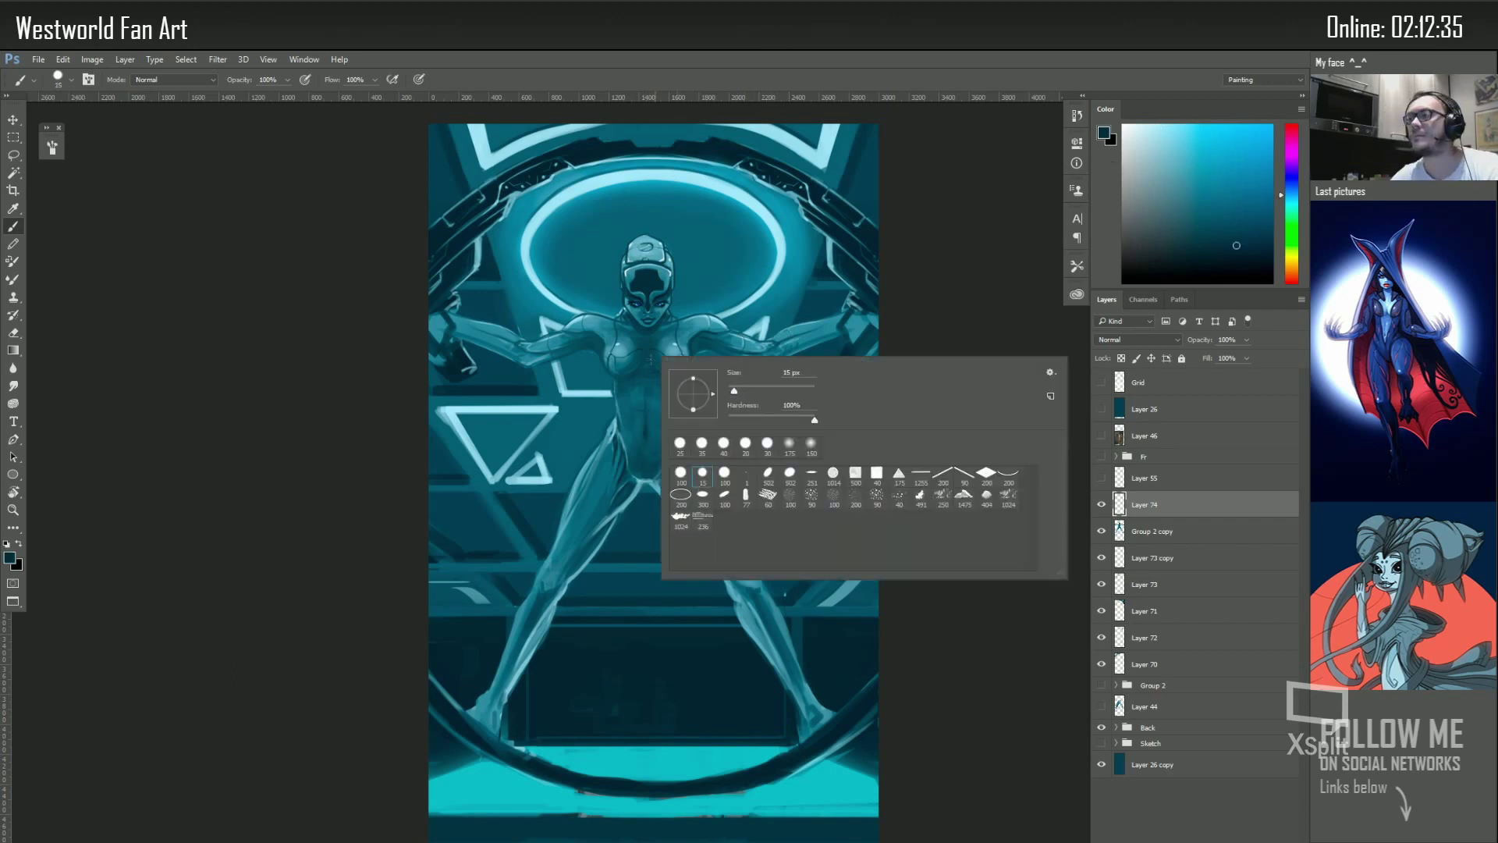
click(660, 420)
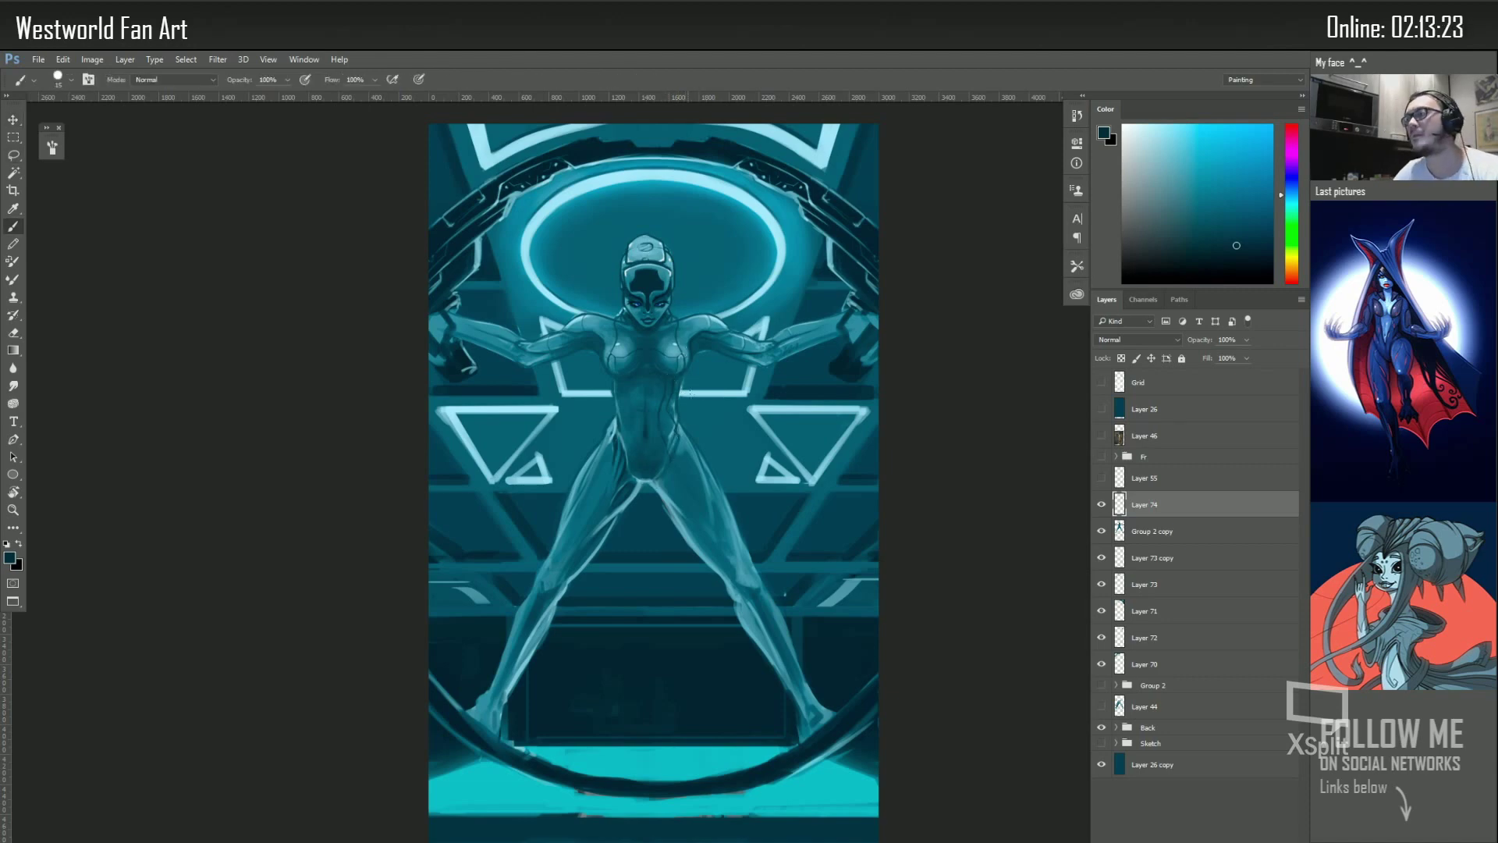
Add Layer 75 and sample a lighter teal from the figure for painting
key(v)
scroll(712, 503, up, 2)
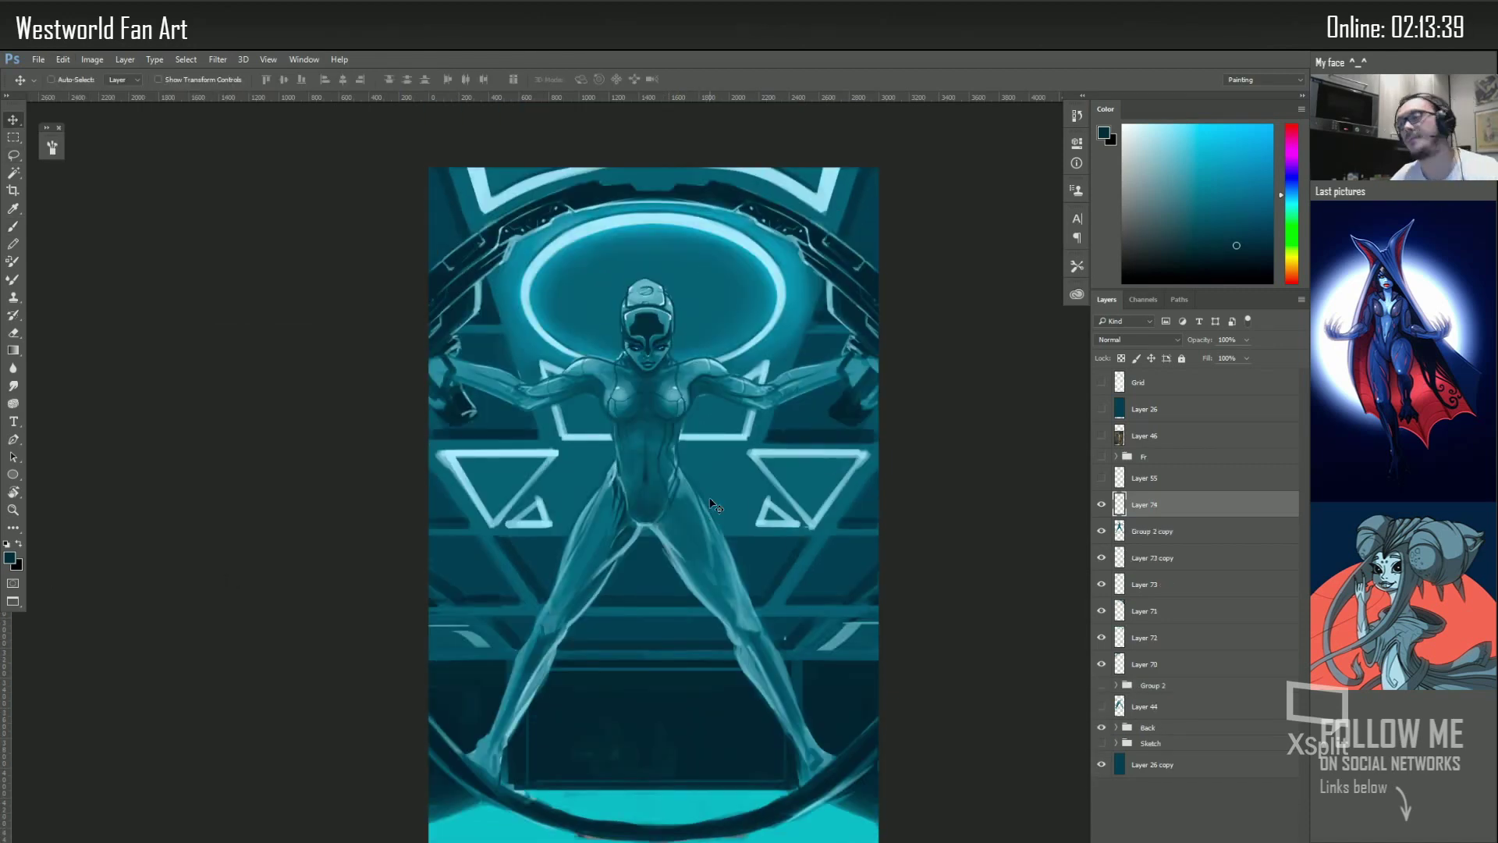
key(b)
alt+click(679, 450)
key(ctrl+shift+alt+n)
right_click(718, 425)
key(Escape)
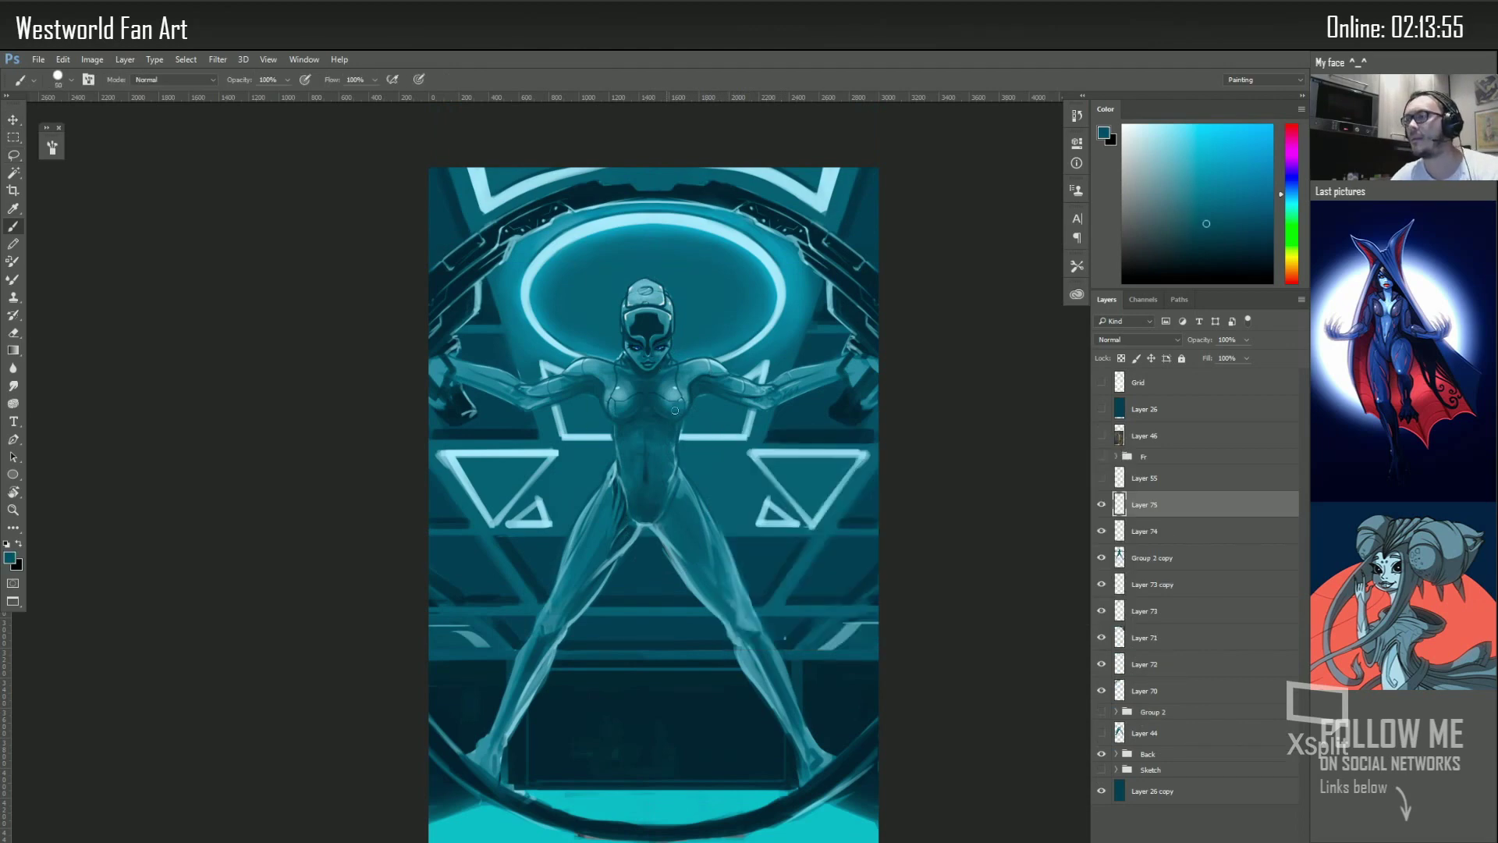
alt+click(675, 410)
scroll(523, 427, up, 3)
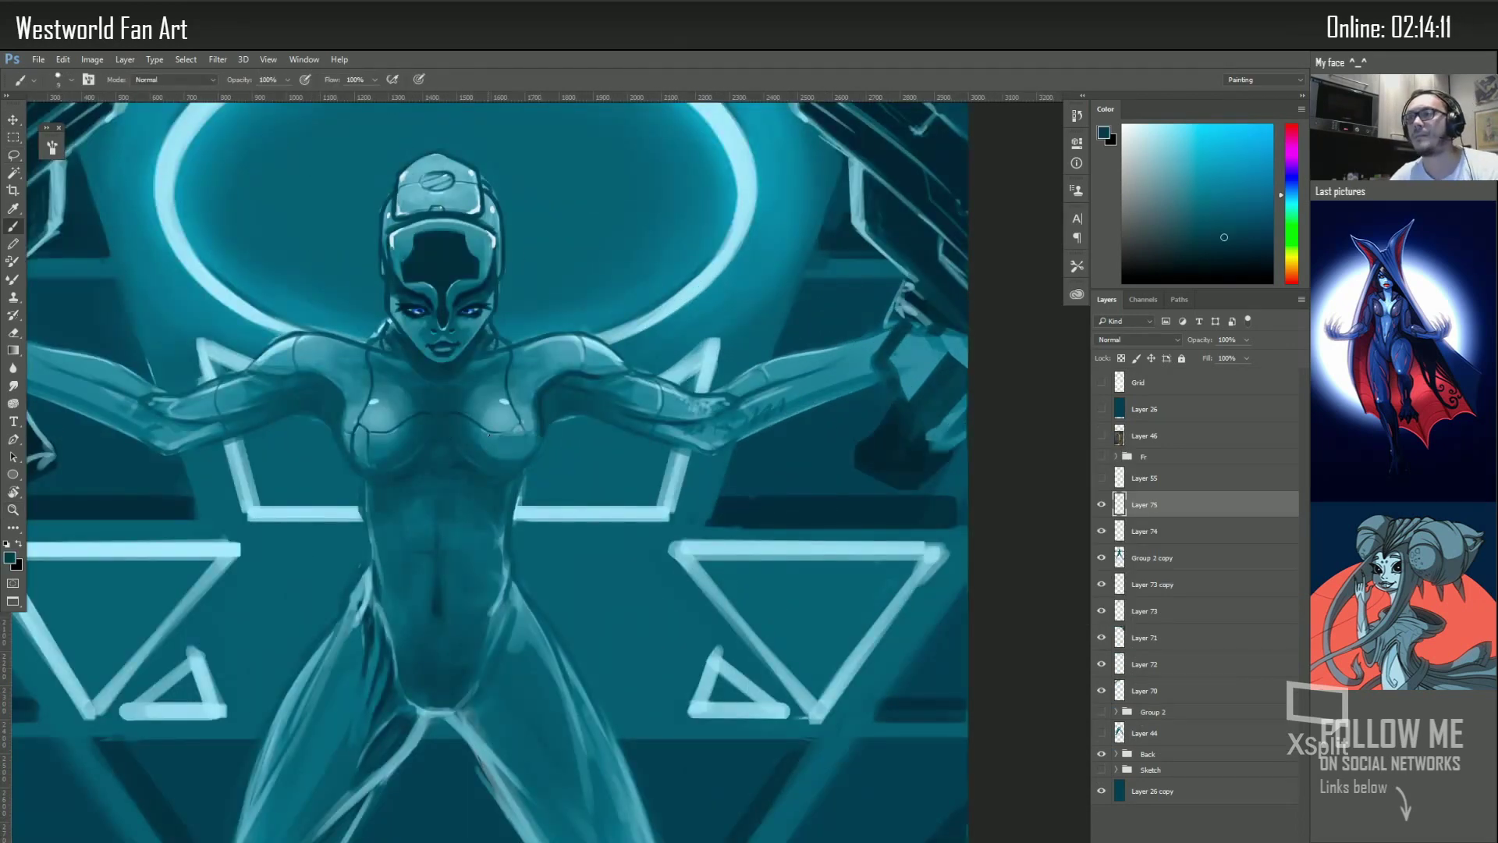
Paint darker teal shading between the breasts with the view rotated sideways
alt+click(471, 433)
key(ctrl+alt+r)
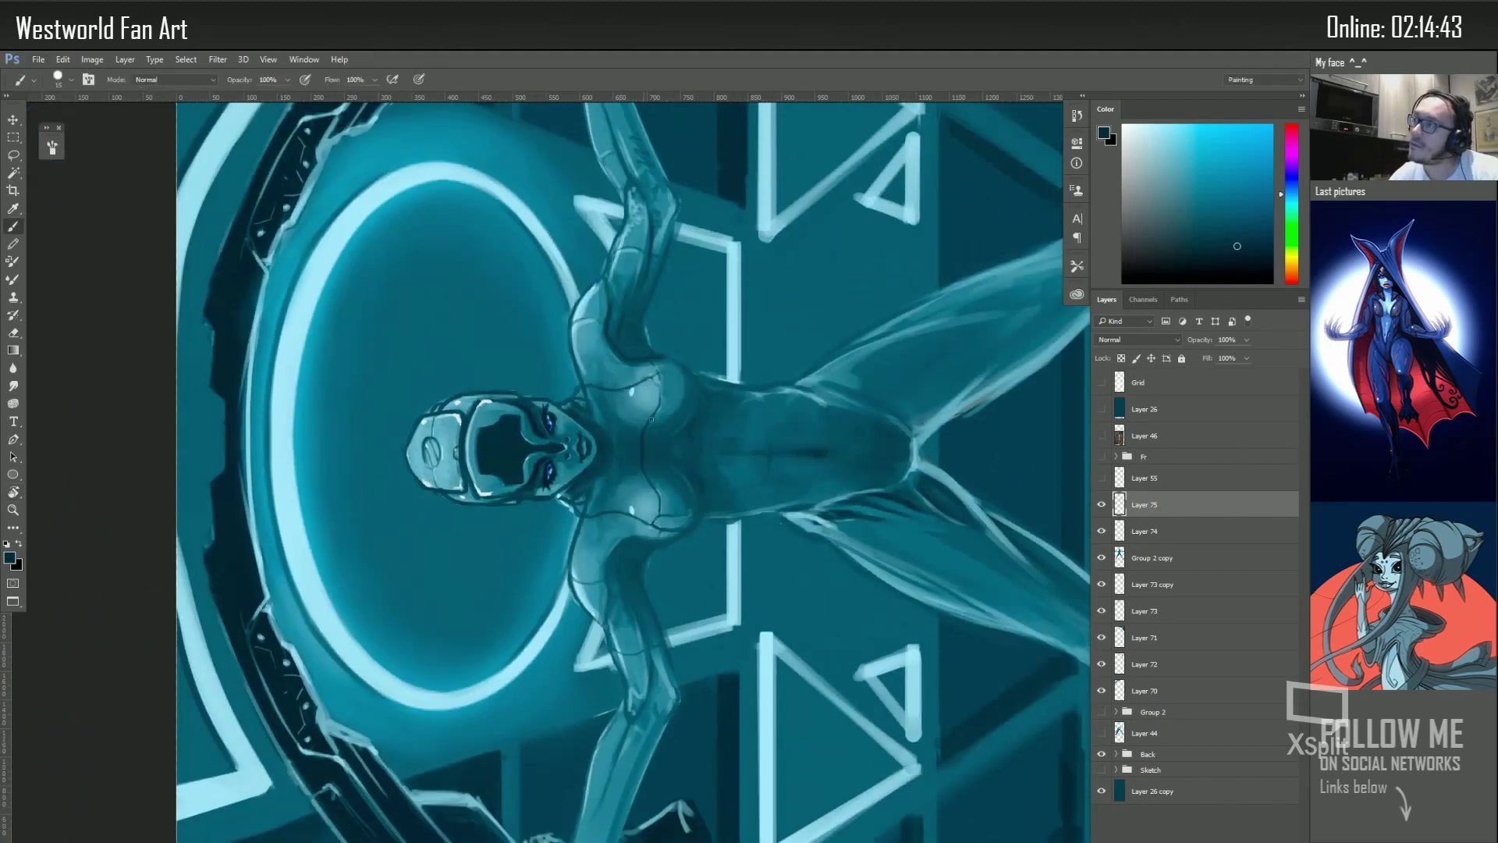
alt+click(665, 387)
alt+click(668, 424)
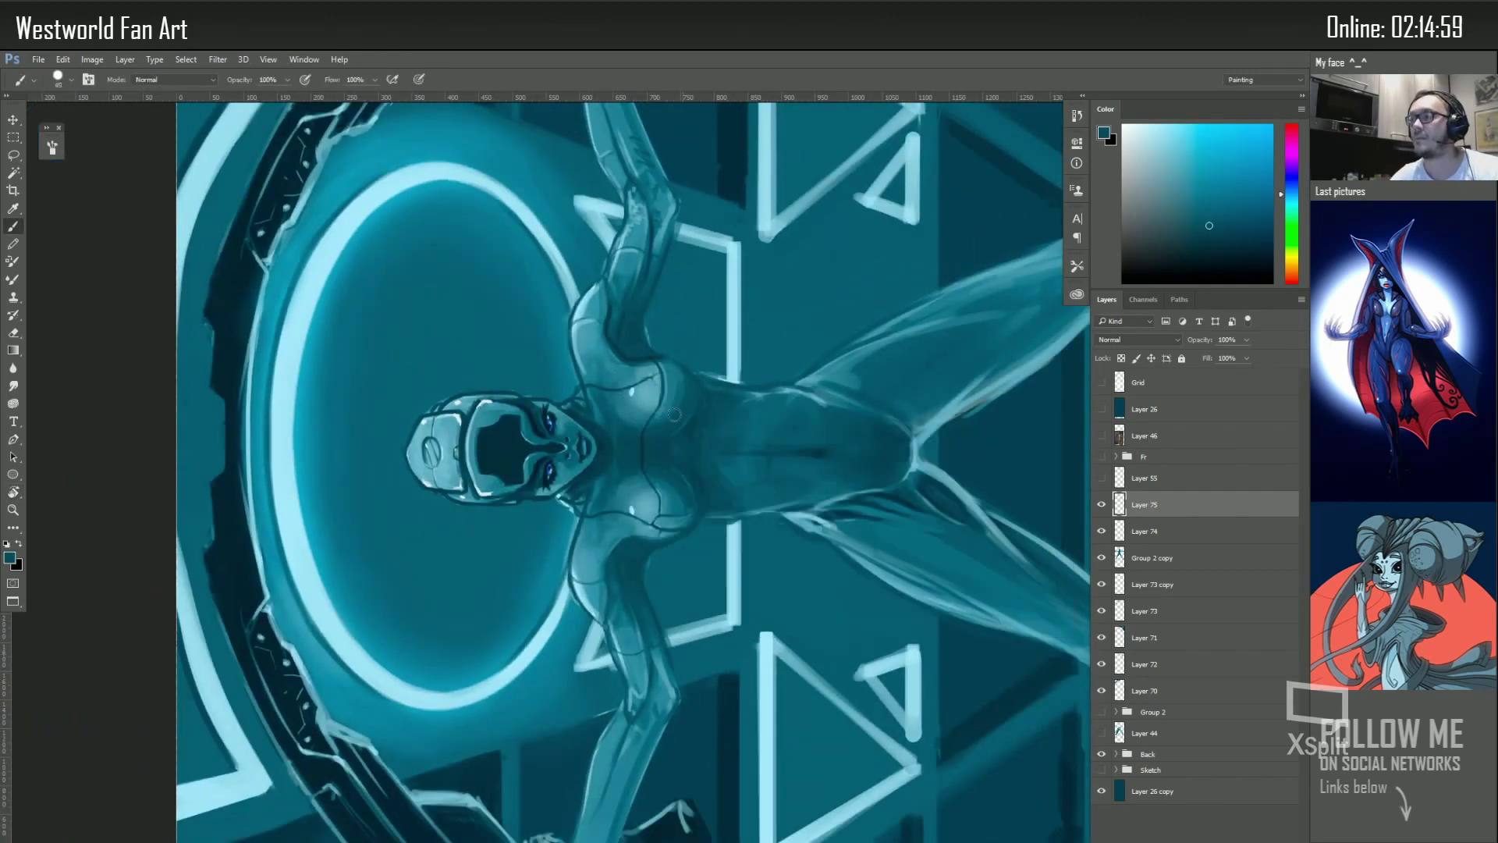
mouse_move(676, 418)
mouse_down()
mouse_move(678, 374)
mouse_move(699, 417)
mouse_up()
alt+click(691, 422)
key(ctrl+alt+r)
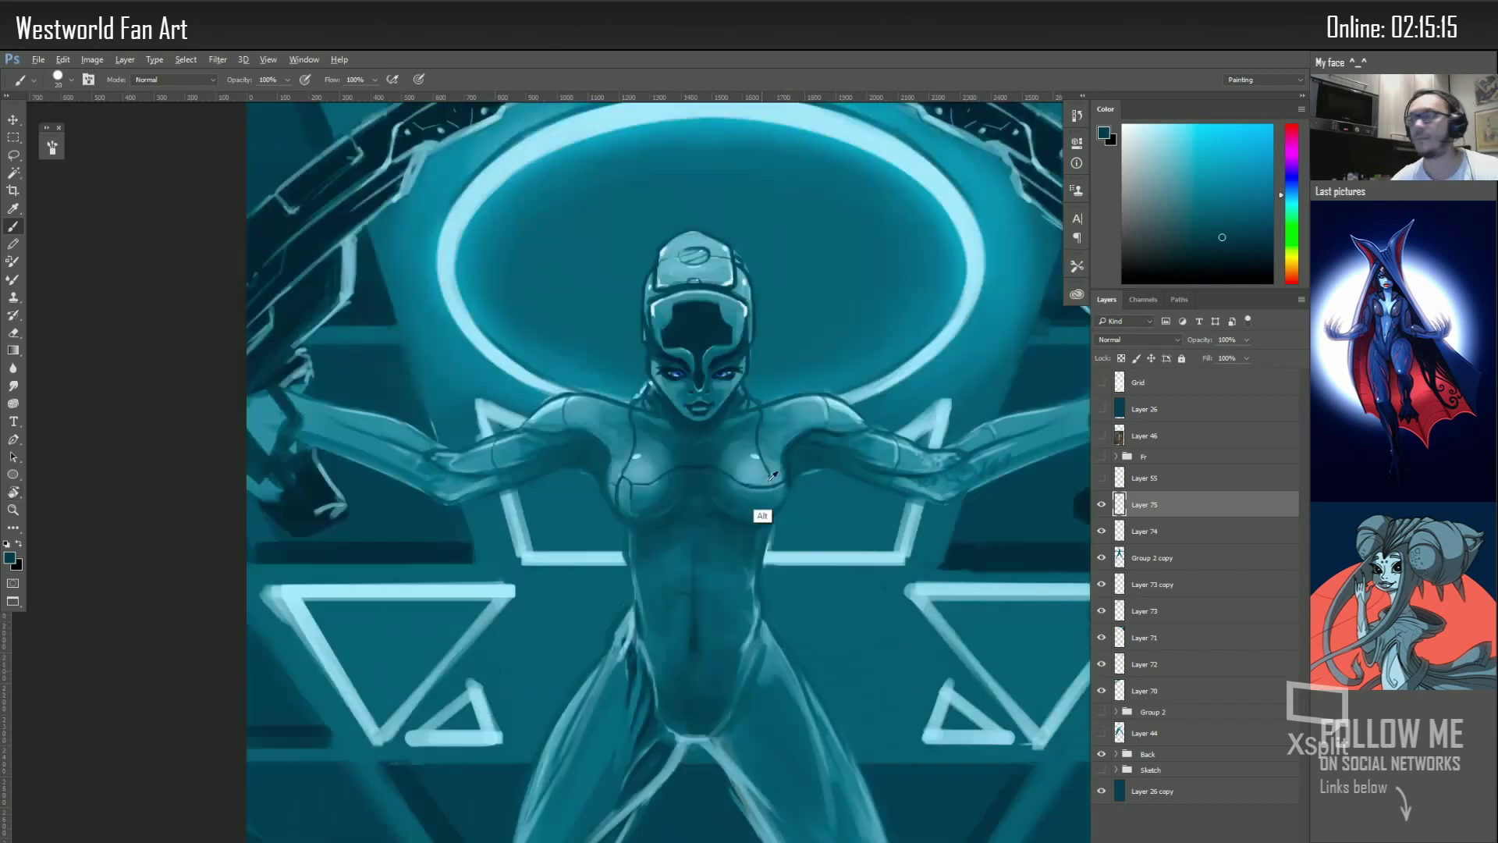
Sample teal tones from the chest and rework the chest shading
alt+click(776, 472)
alt+click(774, 480)
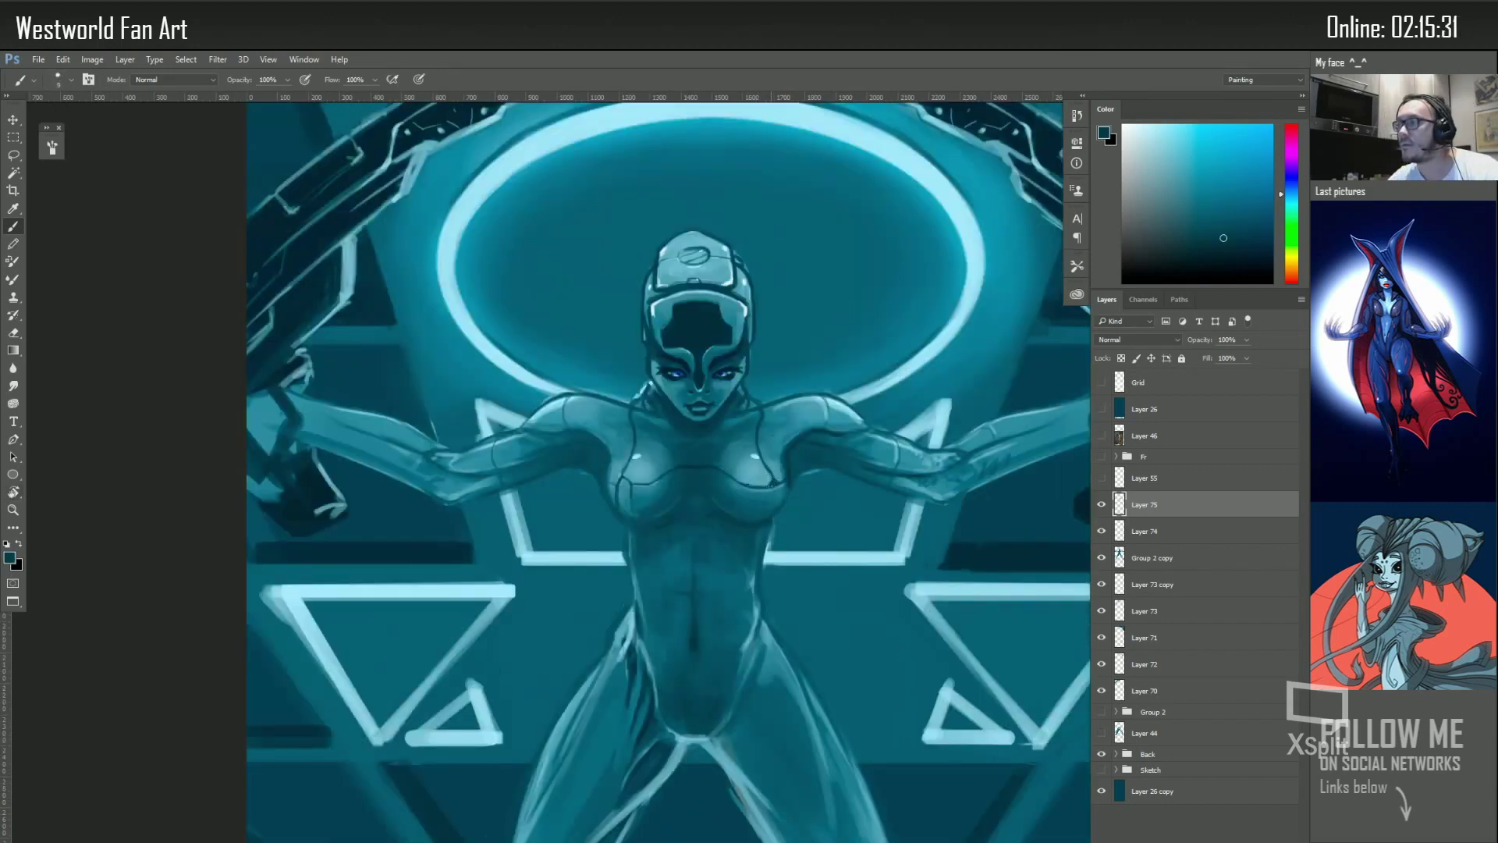
scroll(772, 477, up, 2)
alt+click(738, 472)
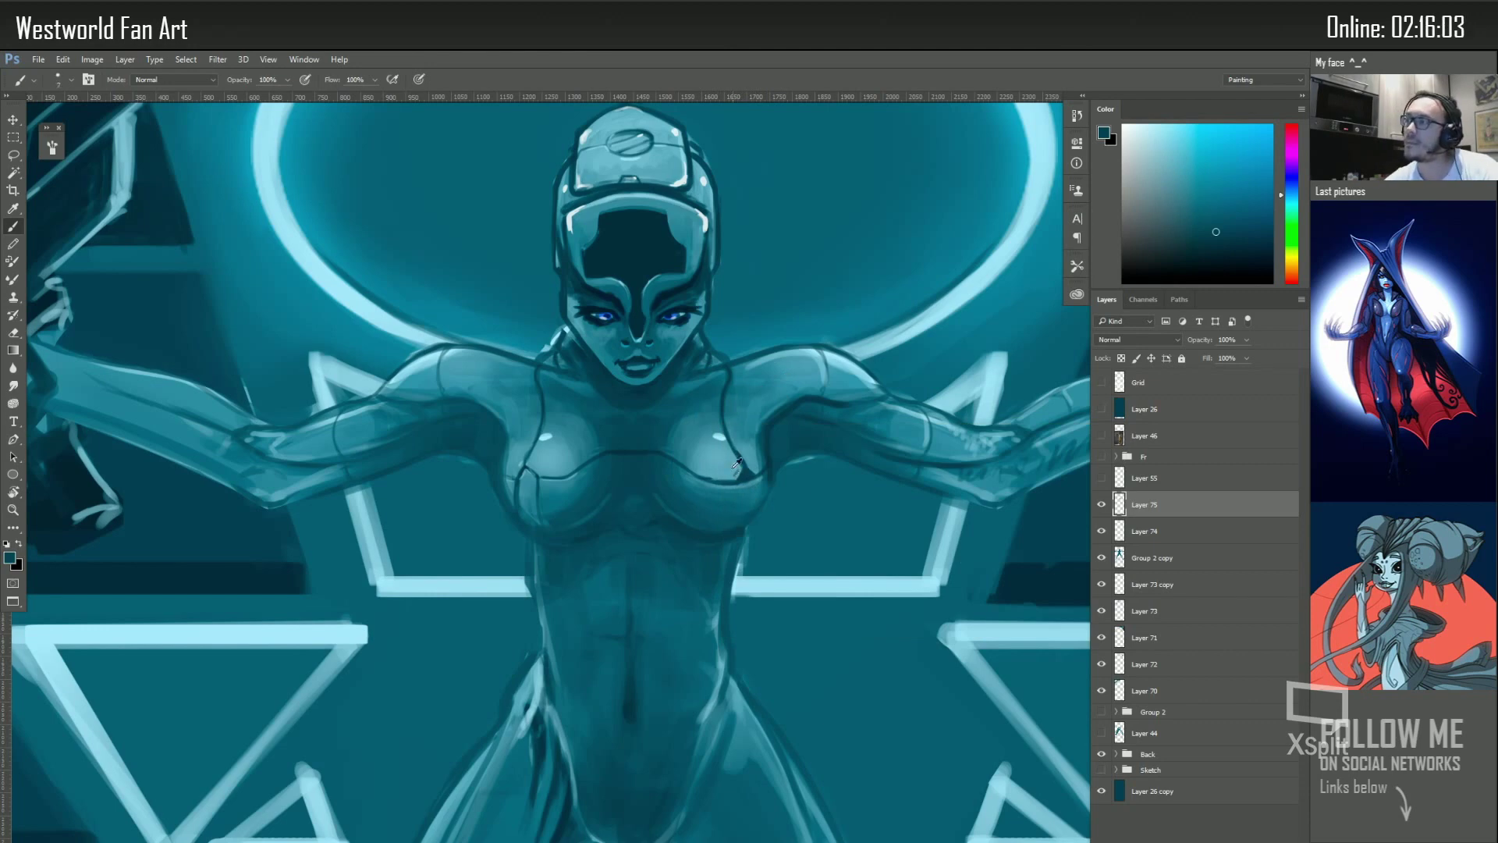
alt+click(736, 463)
drag(733, 468, 677, 529)
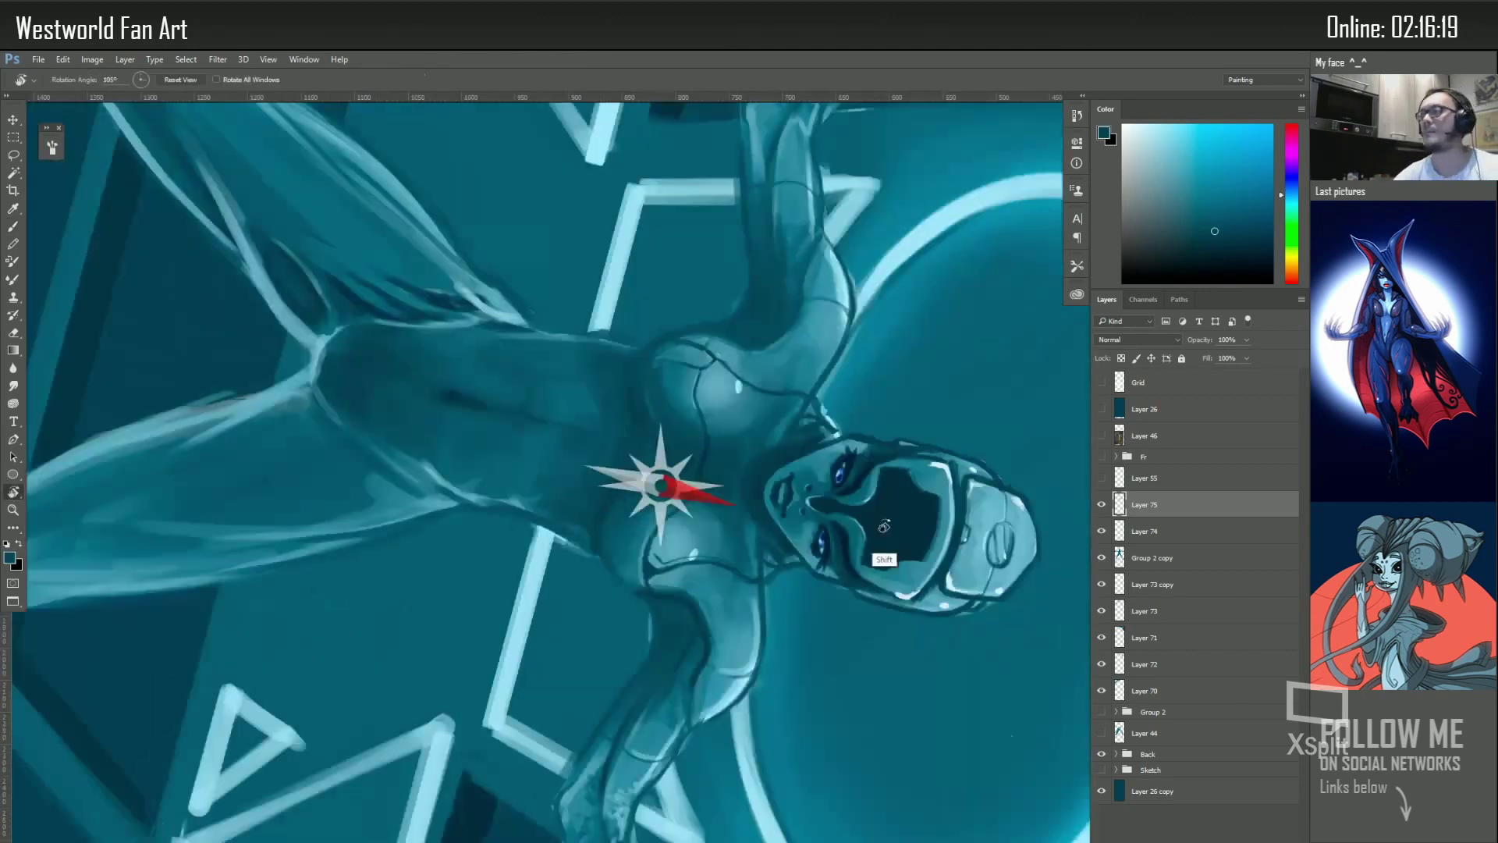
alt+click(703, 476)
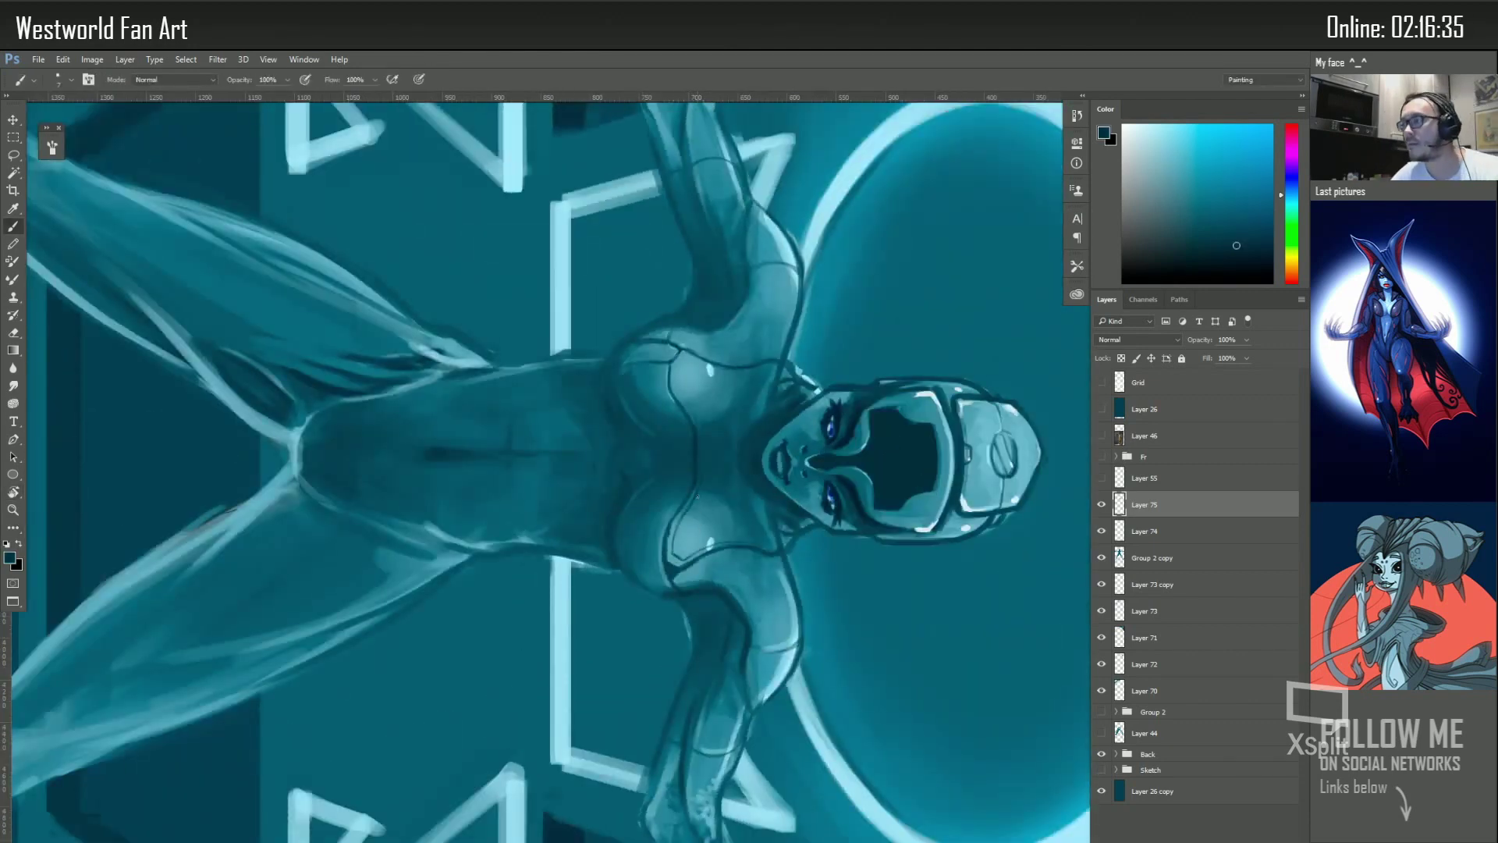
drag(696, 495, 664, 517)
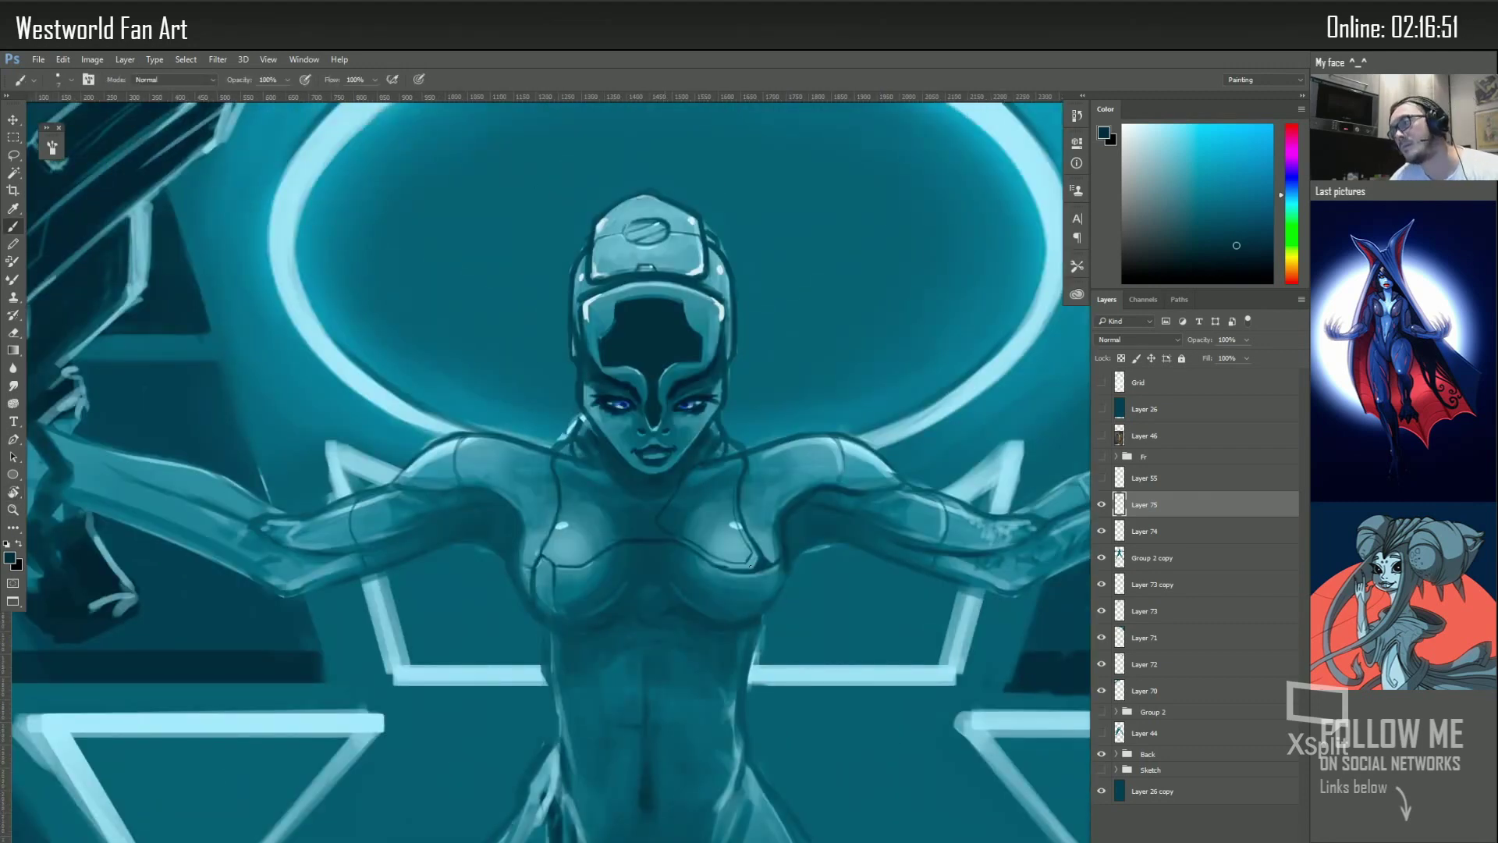
drag(625, 452, 763, 637)
Duplicate Layer 75, nudge the copy's chest shading sideways, and pick another brush preset
key(ctrl+j)
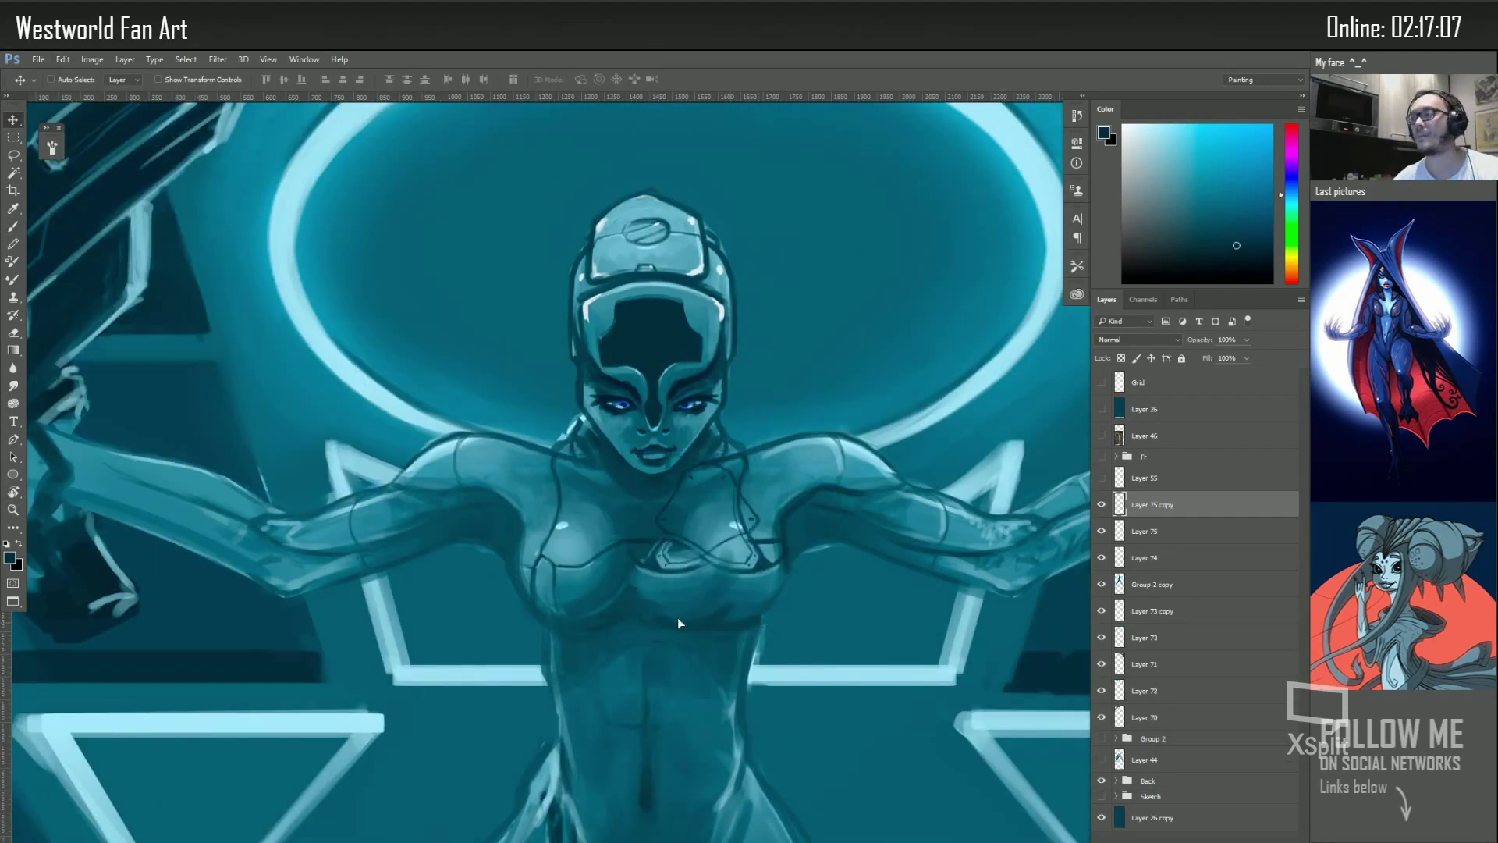
key(v)
drag(678, 616, 617, 621)
scroll(632, 572, down, 2)
key(b)
right_click(703, 361)
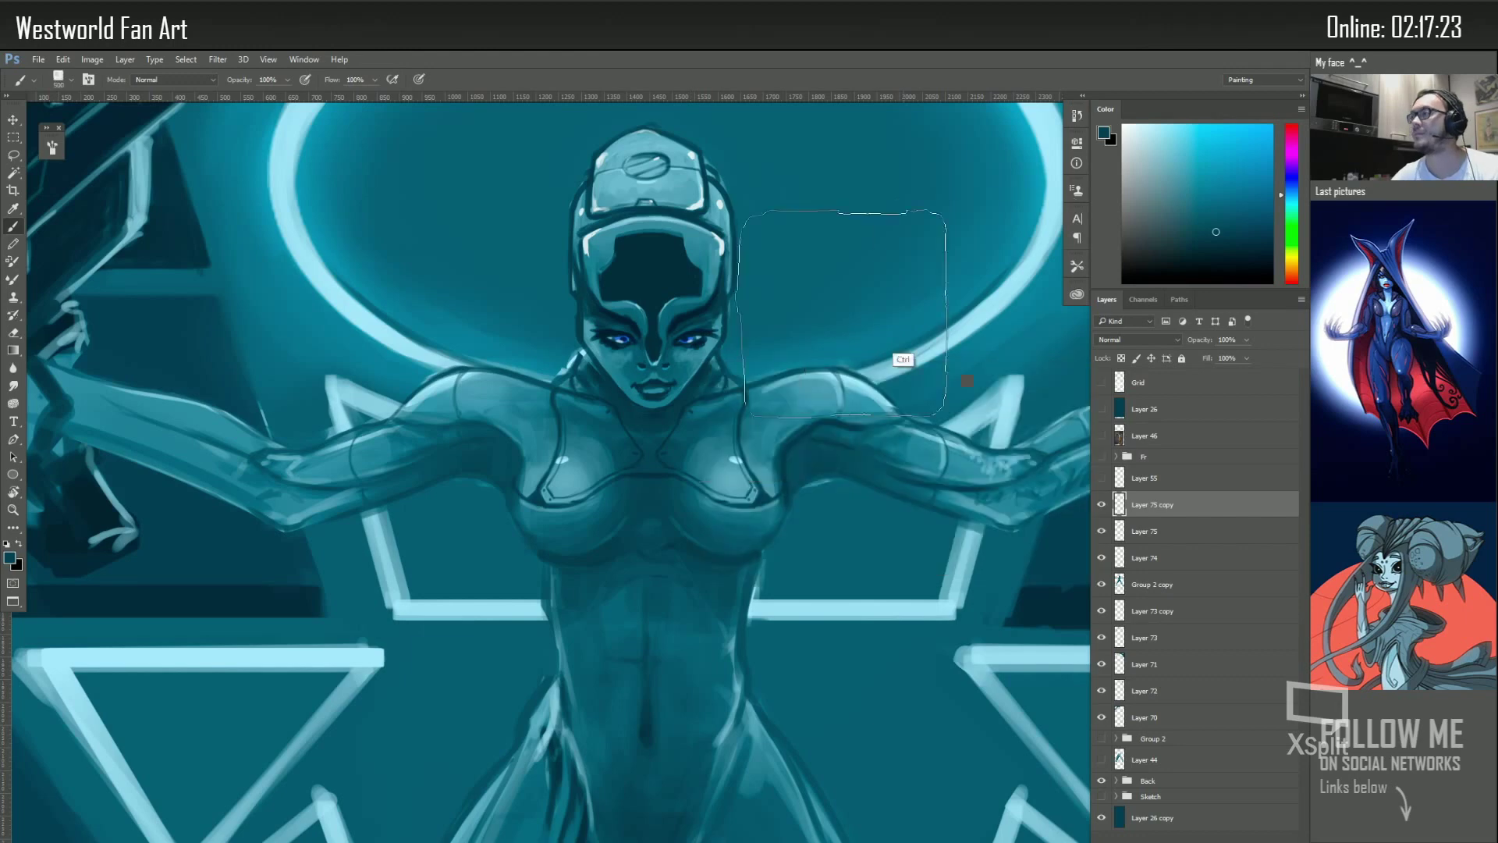
alt+click(731, 384)
On new Layer 76, paint dark navy shadow around the neck and collar with a 20 px brush
alt+click(686, 527)
key(ctrl+shift+alt+n)
drag(734, 359, 647, 461)
mouse_move(562, 359)
mouse_down()
mouse_move(624, 406)
mouse_move(657, 477)
mouse_up()
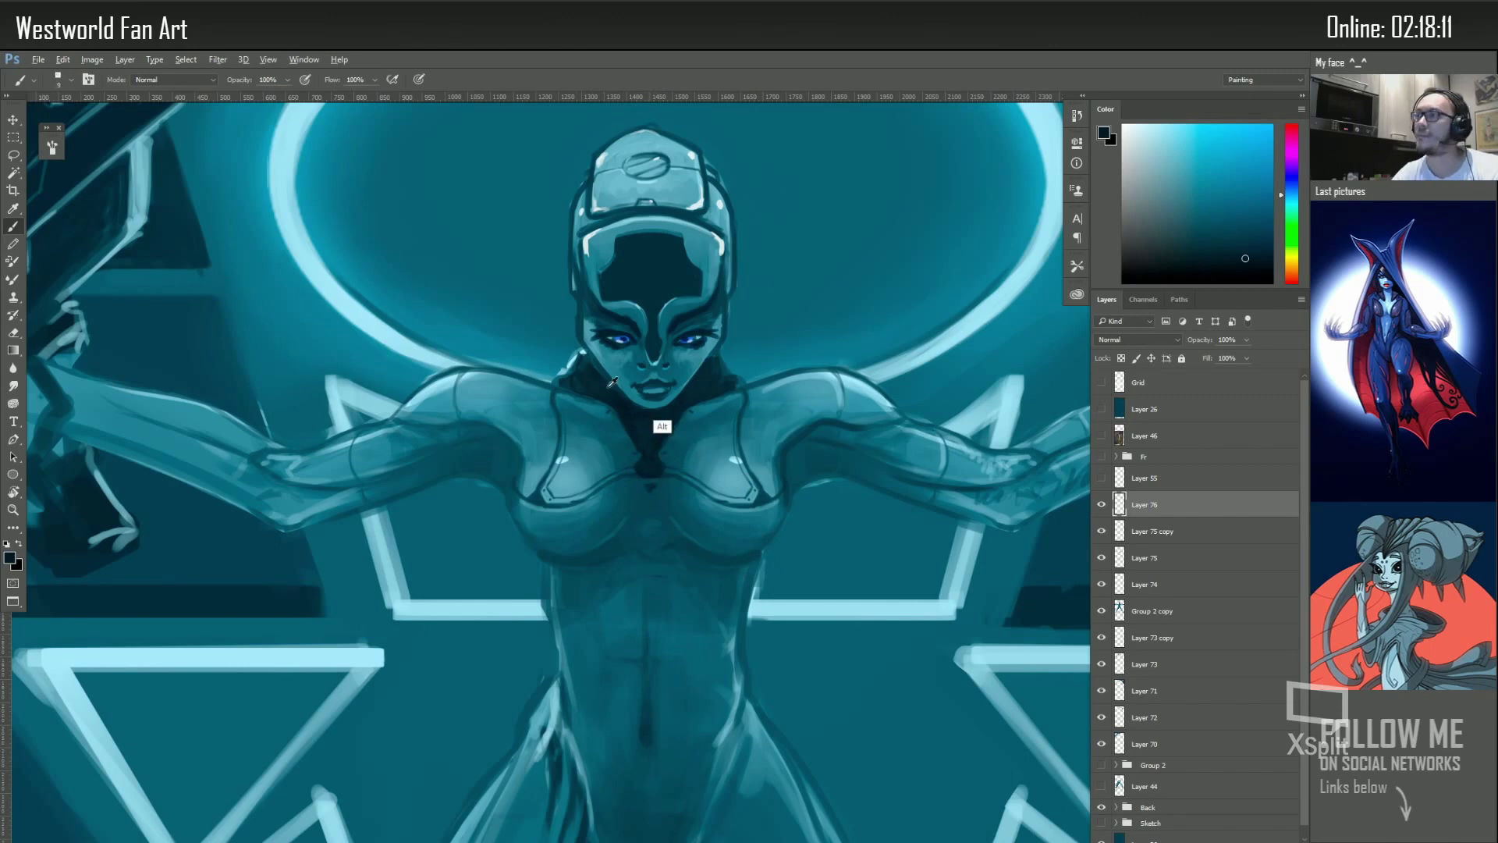
key(bracketright)
key(bracketright)
drag(597, 371, 564, 382)
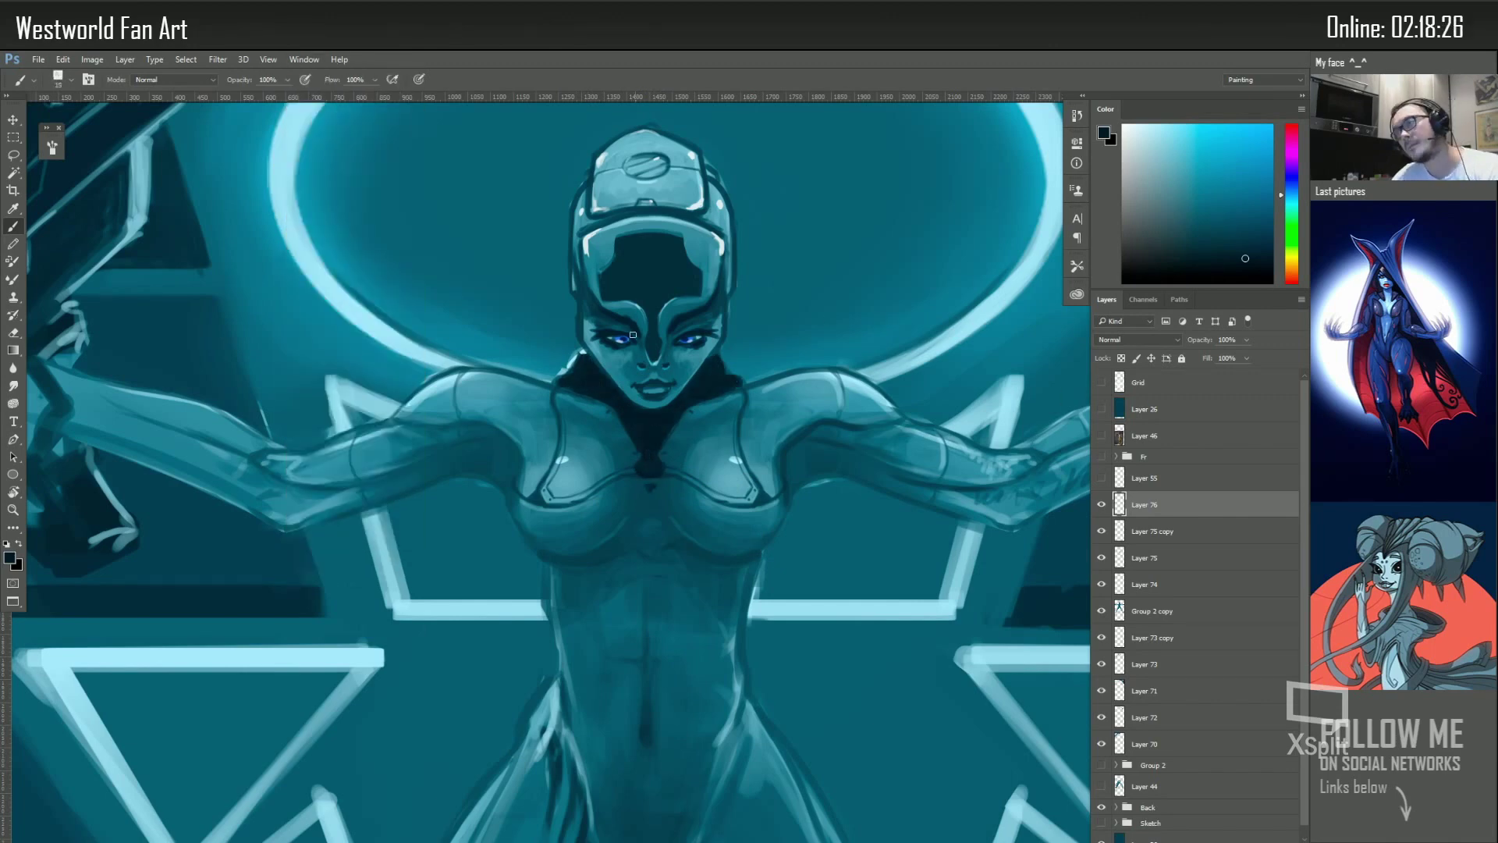
Add Layer 77 and choose a duller, darker cyan paint colour
right_click(538, 499)
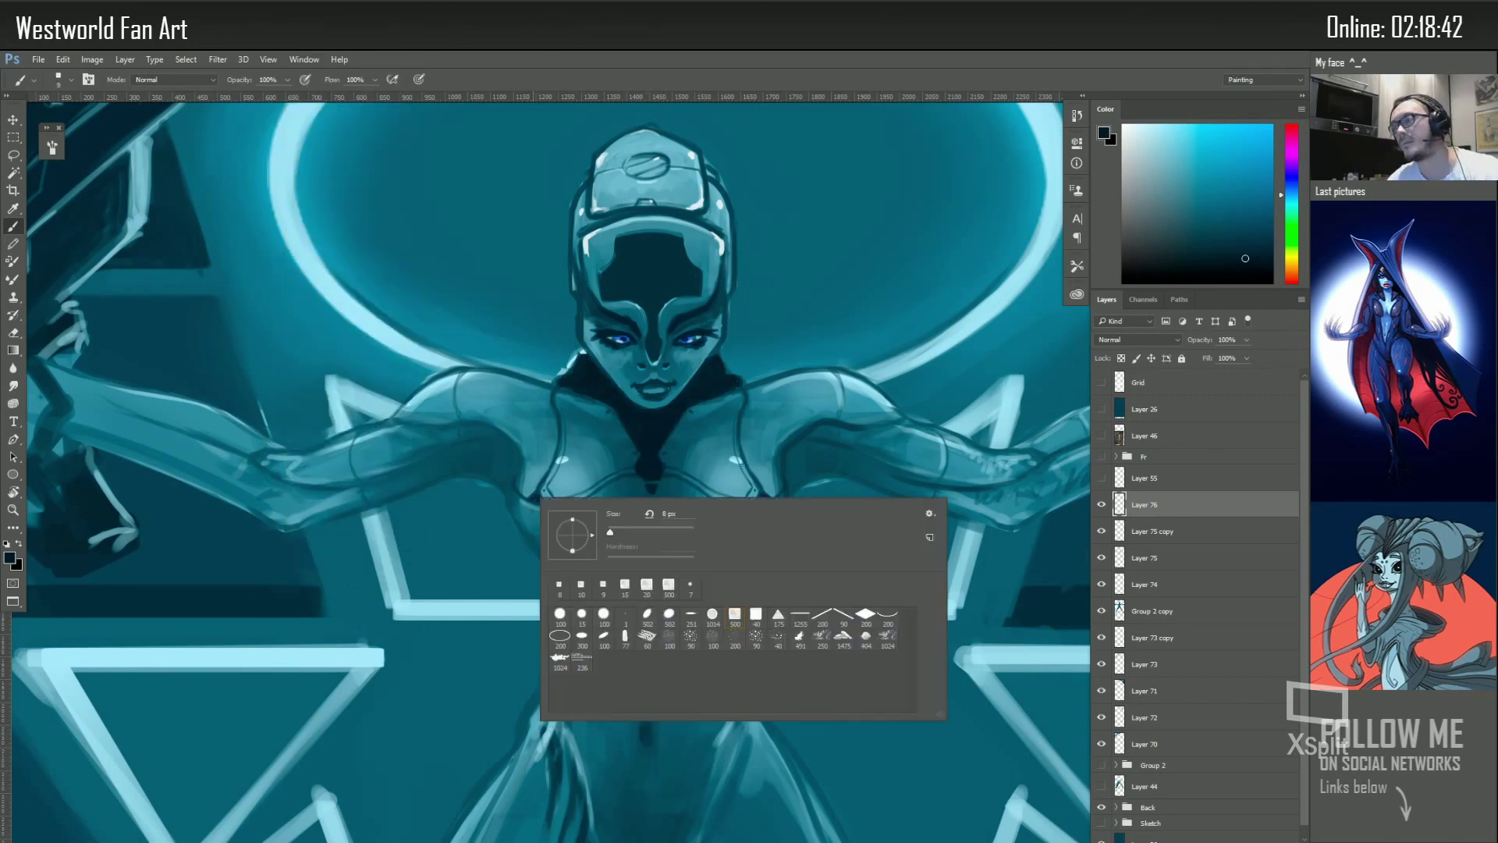
key(Escape)
right_click(754, 438)
key(Escape)
key(ctrl+shift+alt+n)
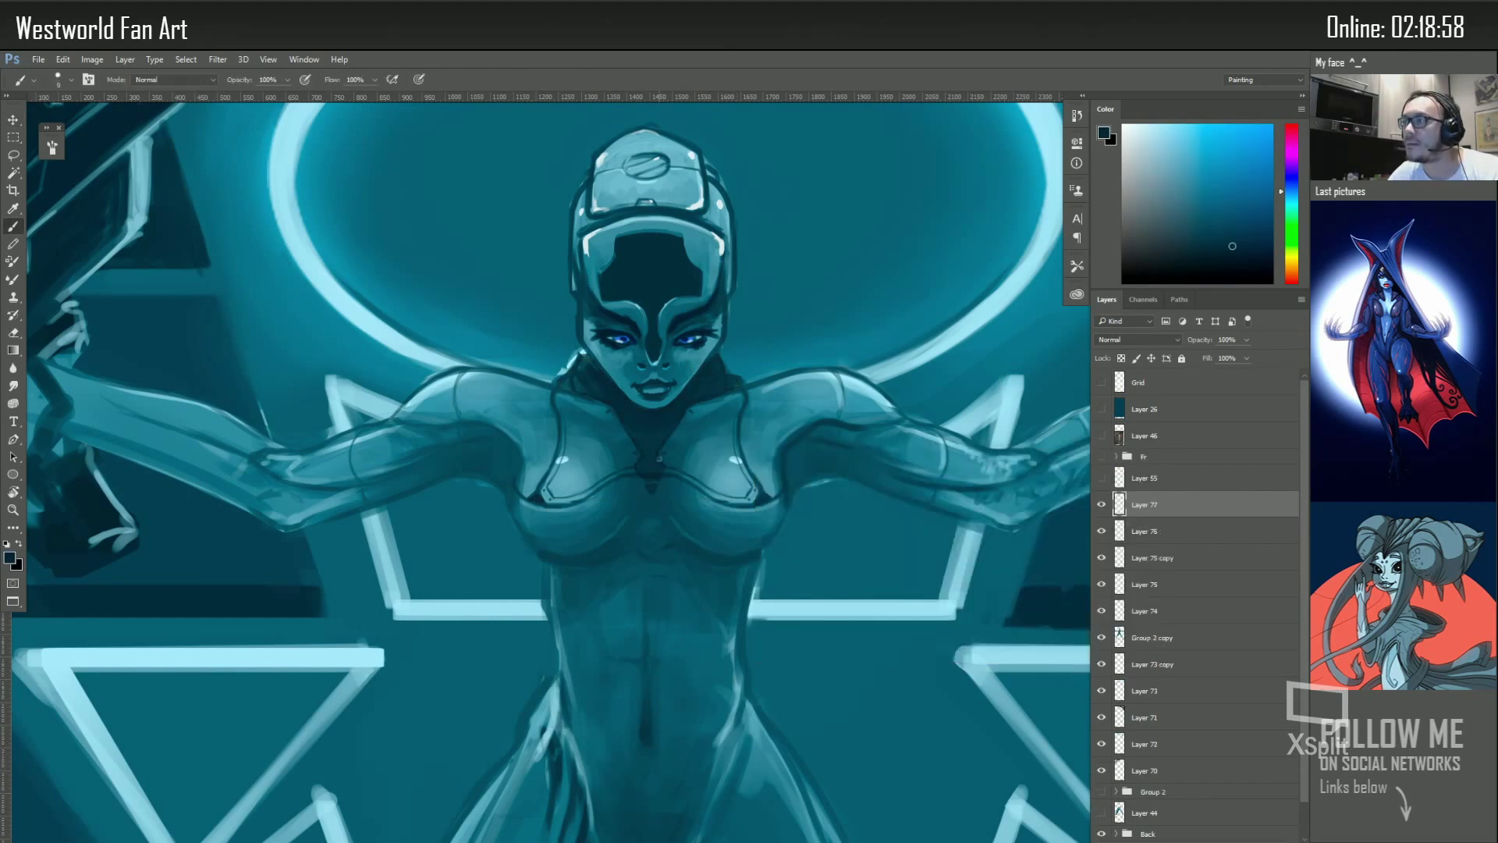
alt+click(657, 499)
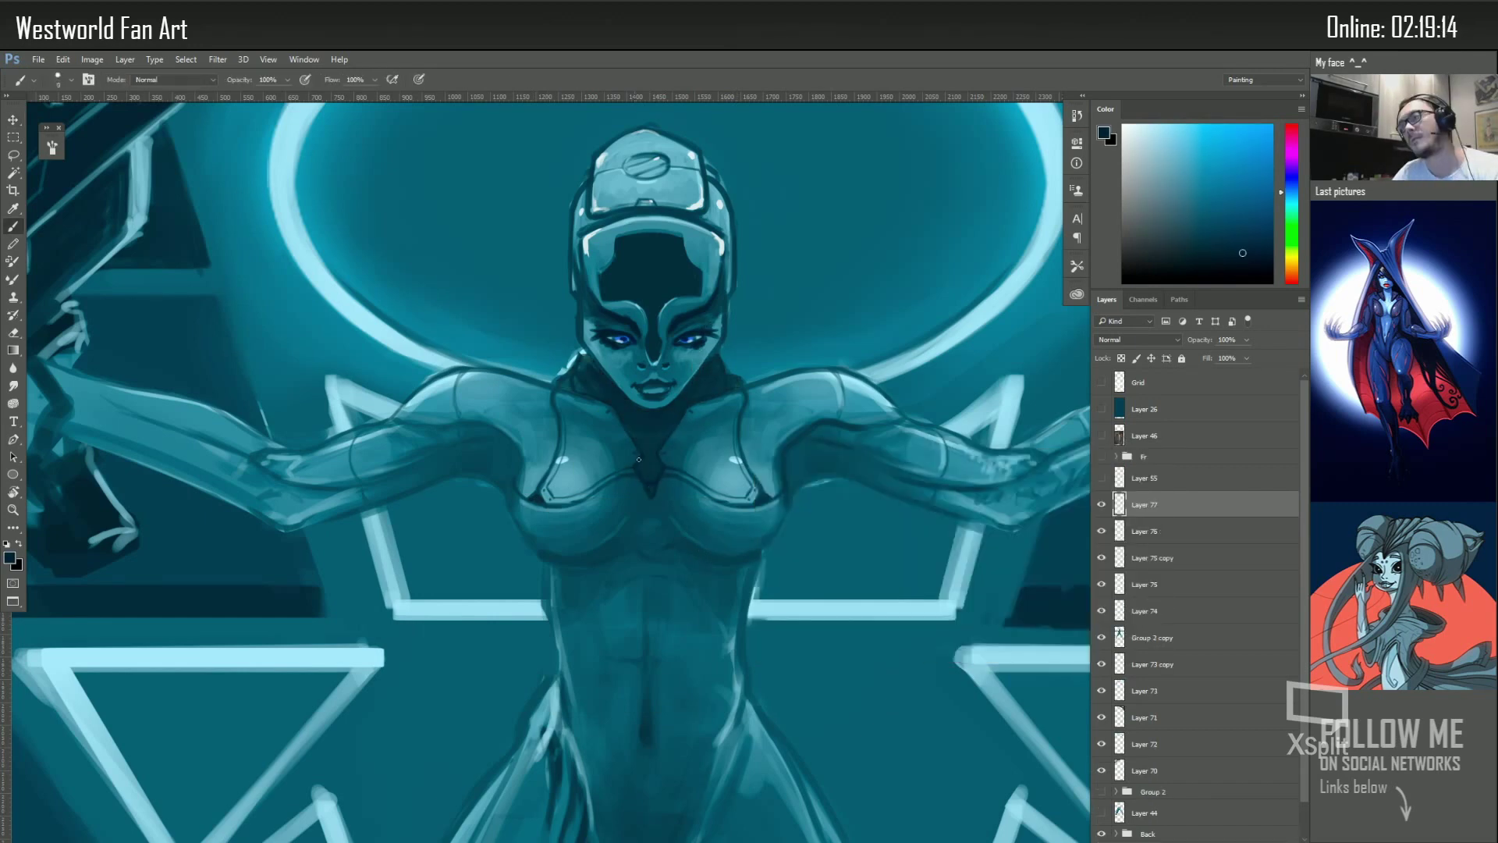
alt+click(734, 460)
click(1173, 162)
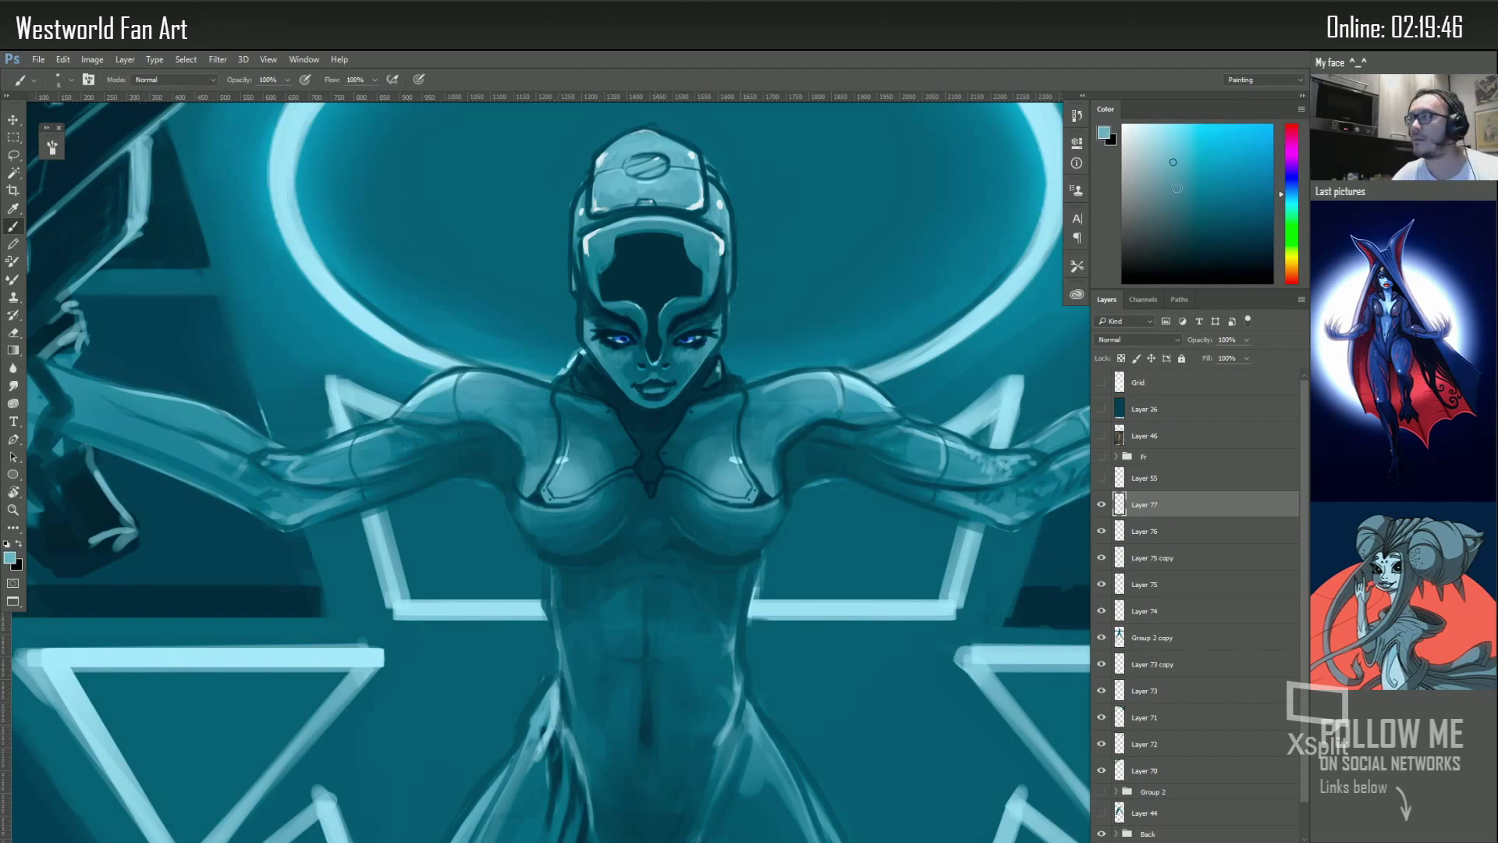
Reset the view upright and fit to screen, and pick a darker navy from the upper body
drag(702, 312, 640, 668)
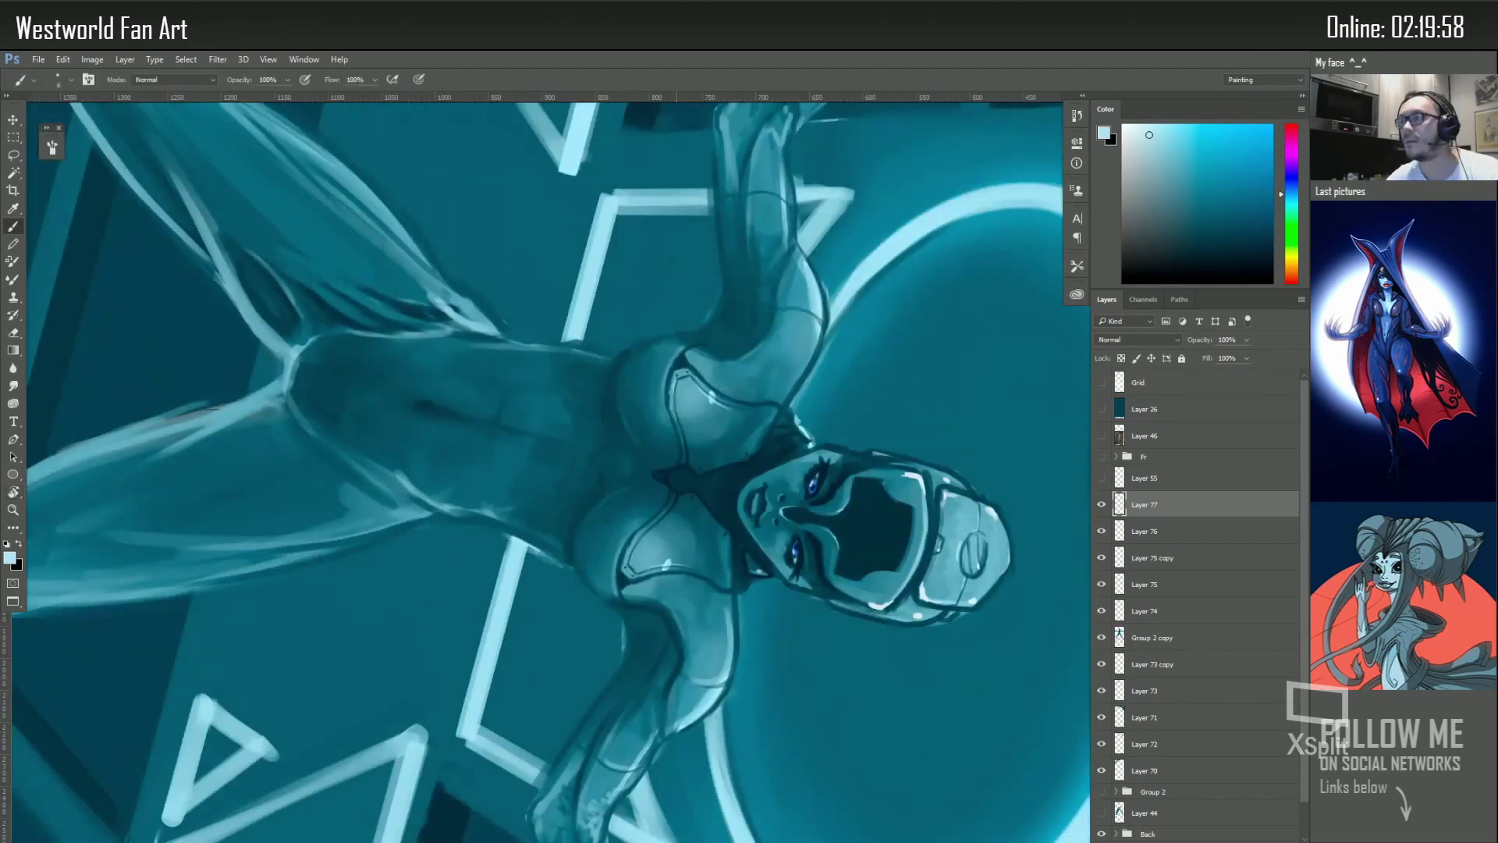
double_click(13, 492)
alt+click(504, 307)
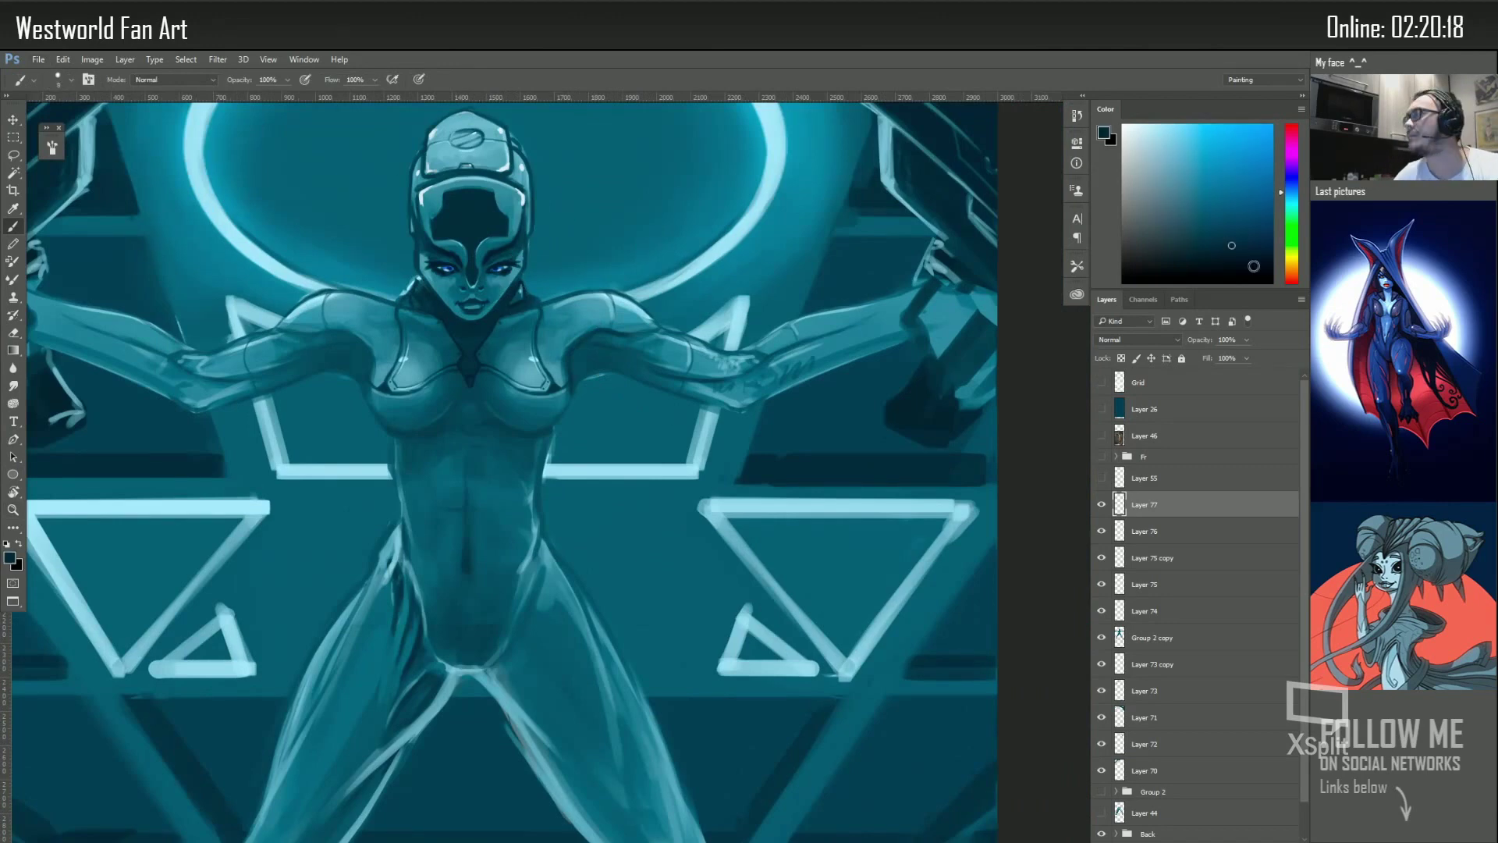
click(1244, 261)
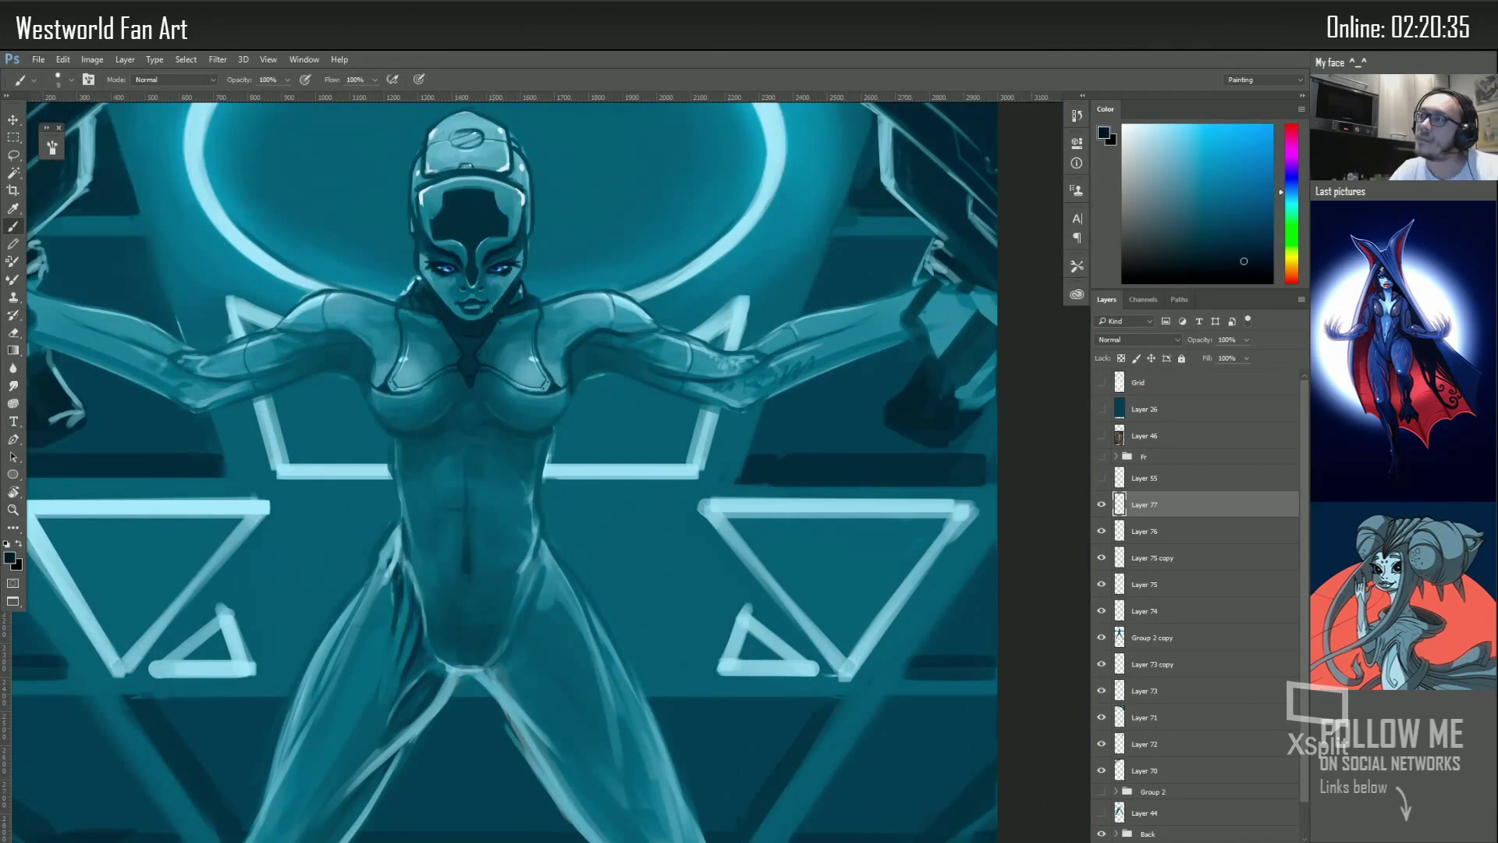
drag(490, 310, 513, 421)
key(l)
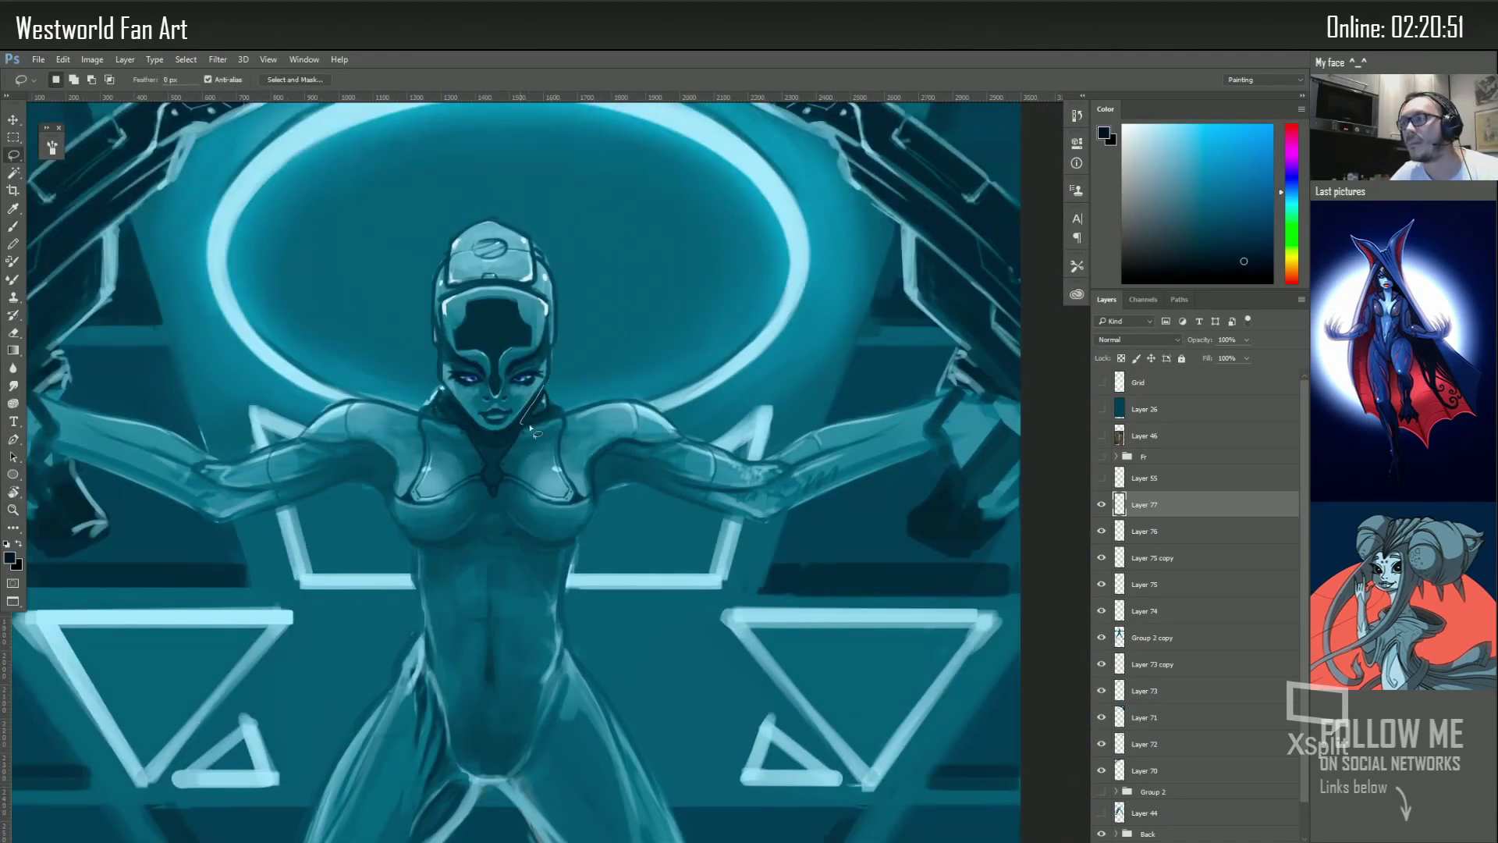
Add Layer 78 and pick a darker teal with a brush below 10 px
key(ctrl+shift+alt+n)
key(b)
alt+click(419, 417)
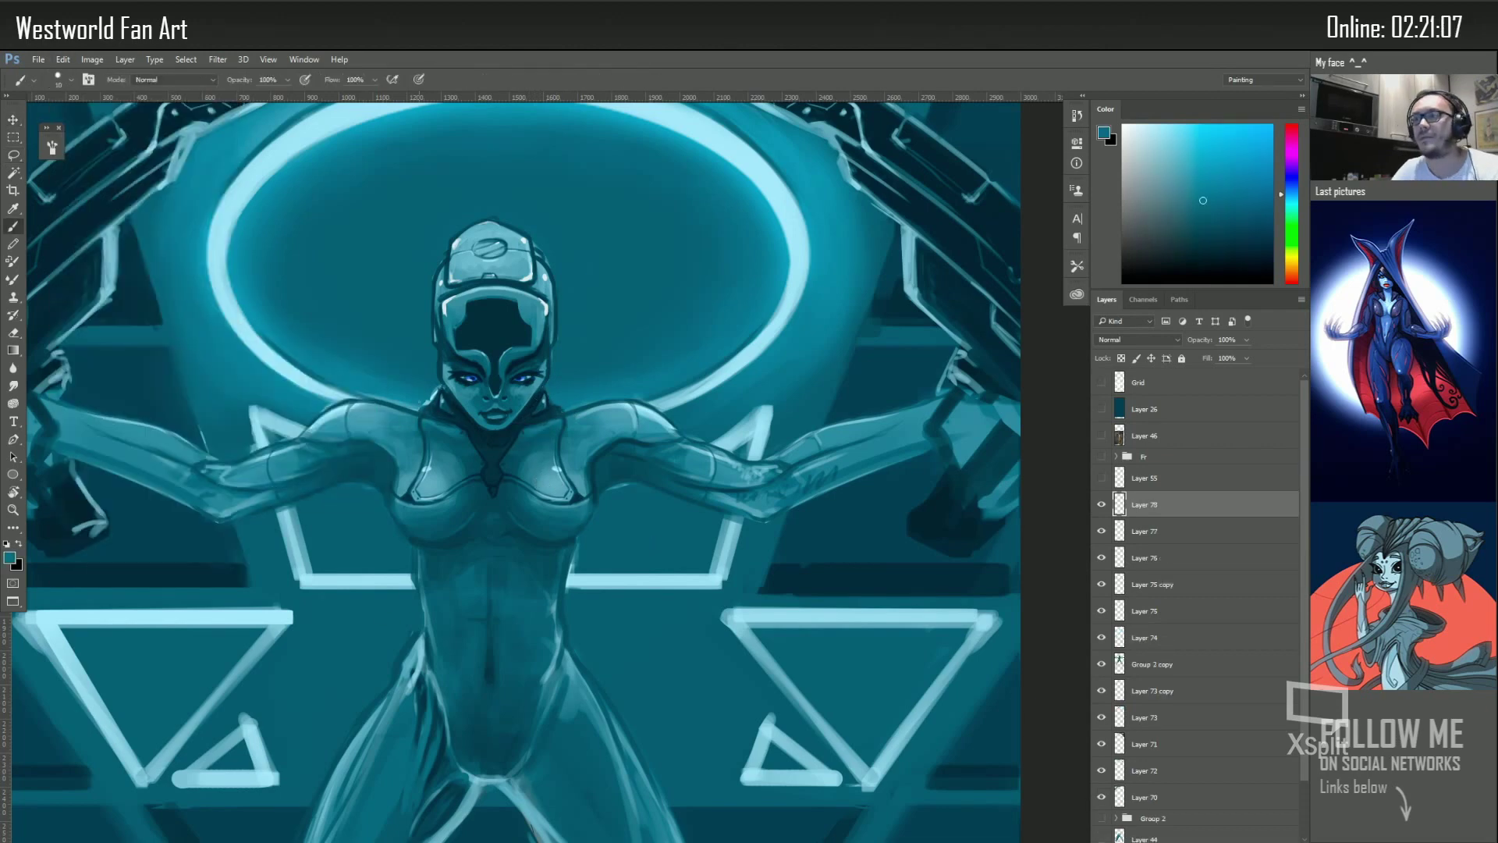
key(bracketright)
key(bracketright)
key(bracketleft)
key(bracketleft)
alt+click(436, 422)
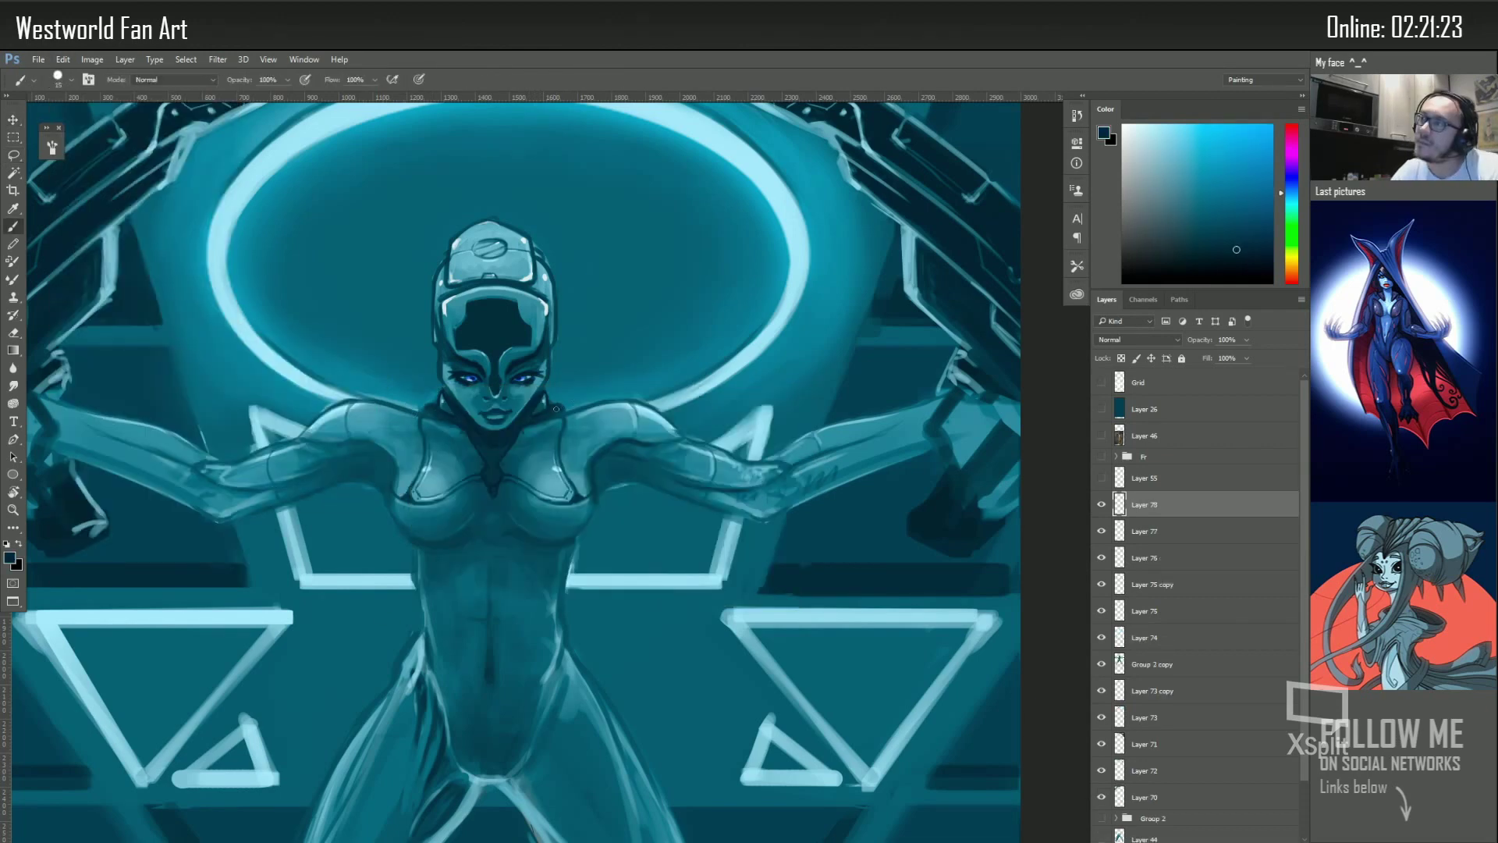
right_click(557, 452)
key(Return)
alt+click(413, 497)
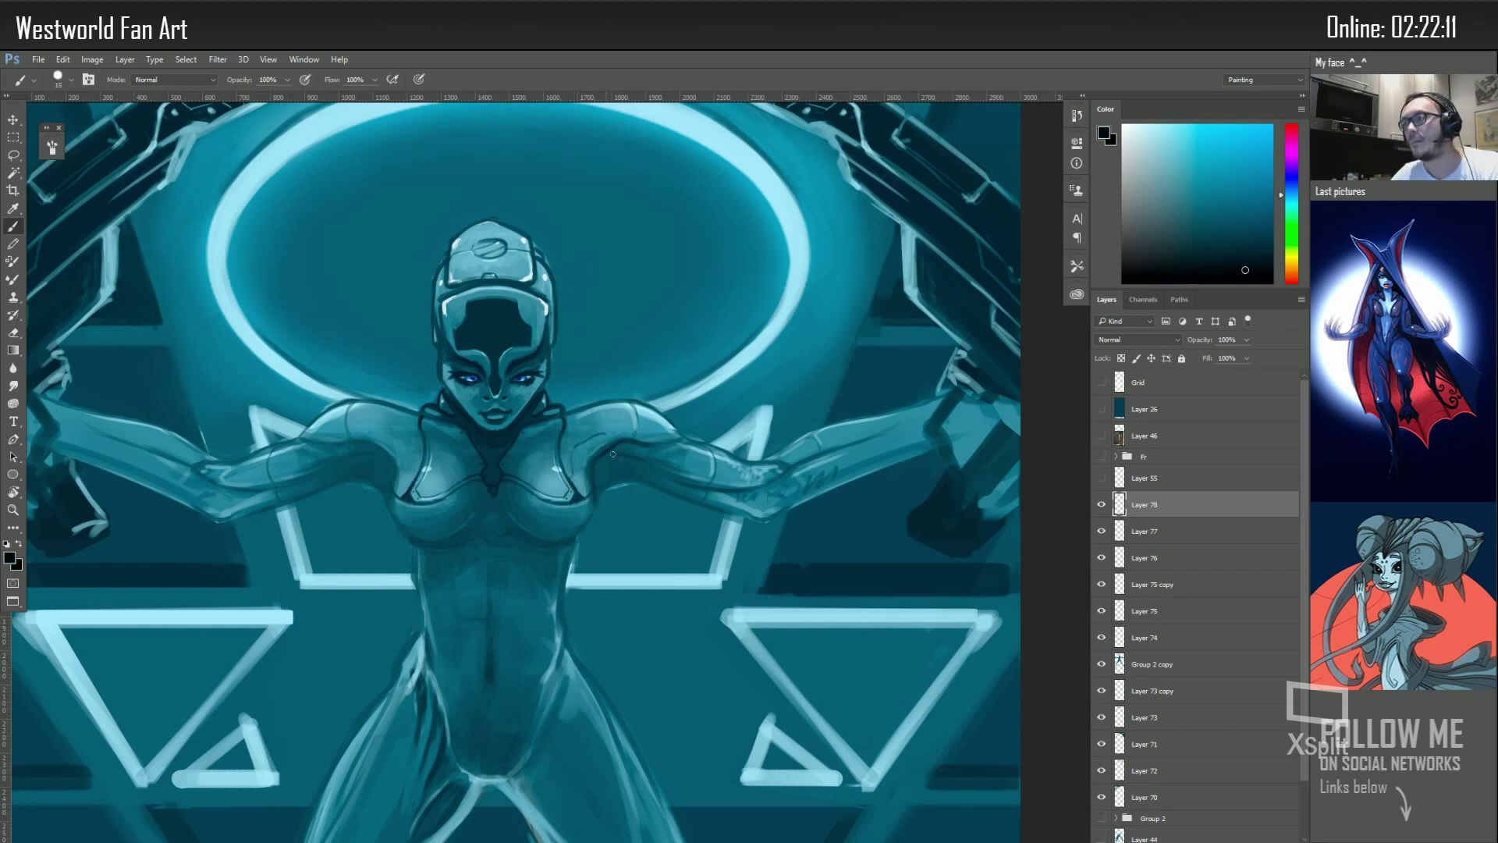
alt+click(597, 499)
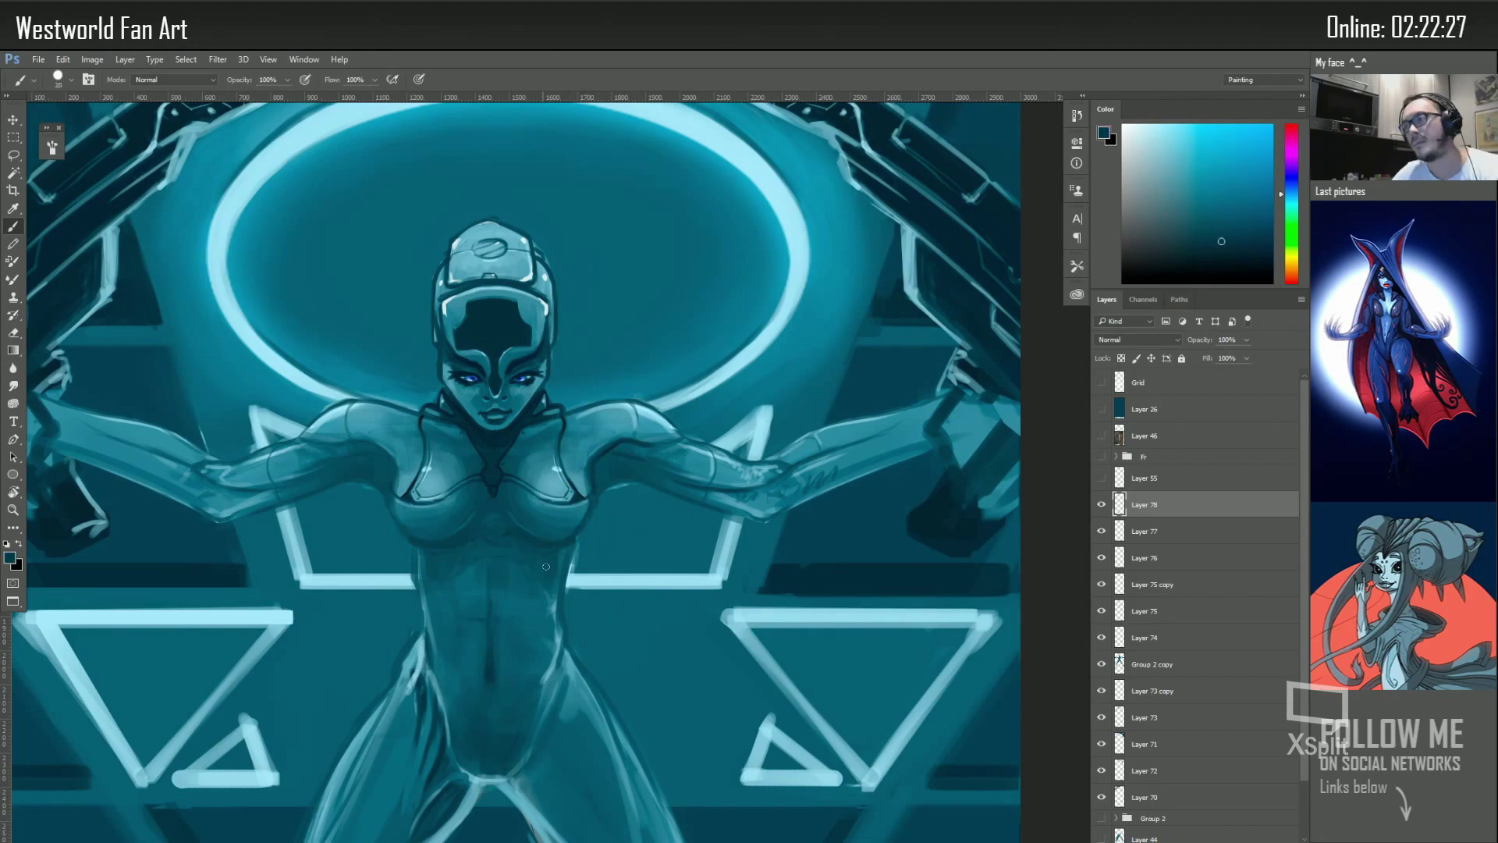
scroll(552, 587, up, 3)
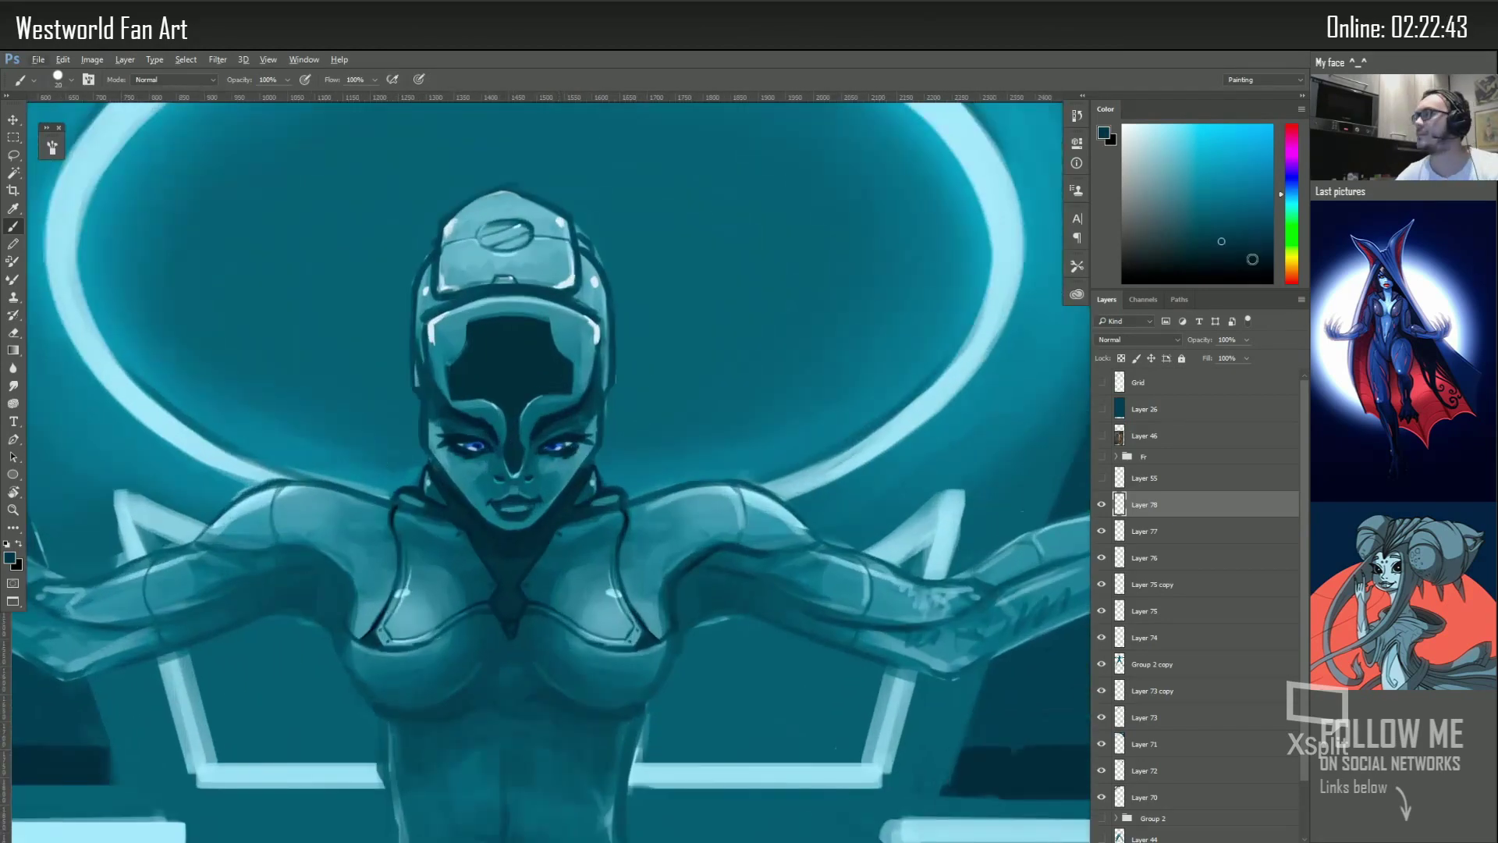
Lasso the mask's forehead and nose area on a new layer and paint it dark
key(r)
drag(469, 275, 498, 669)
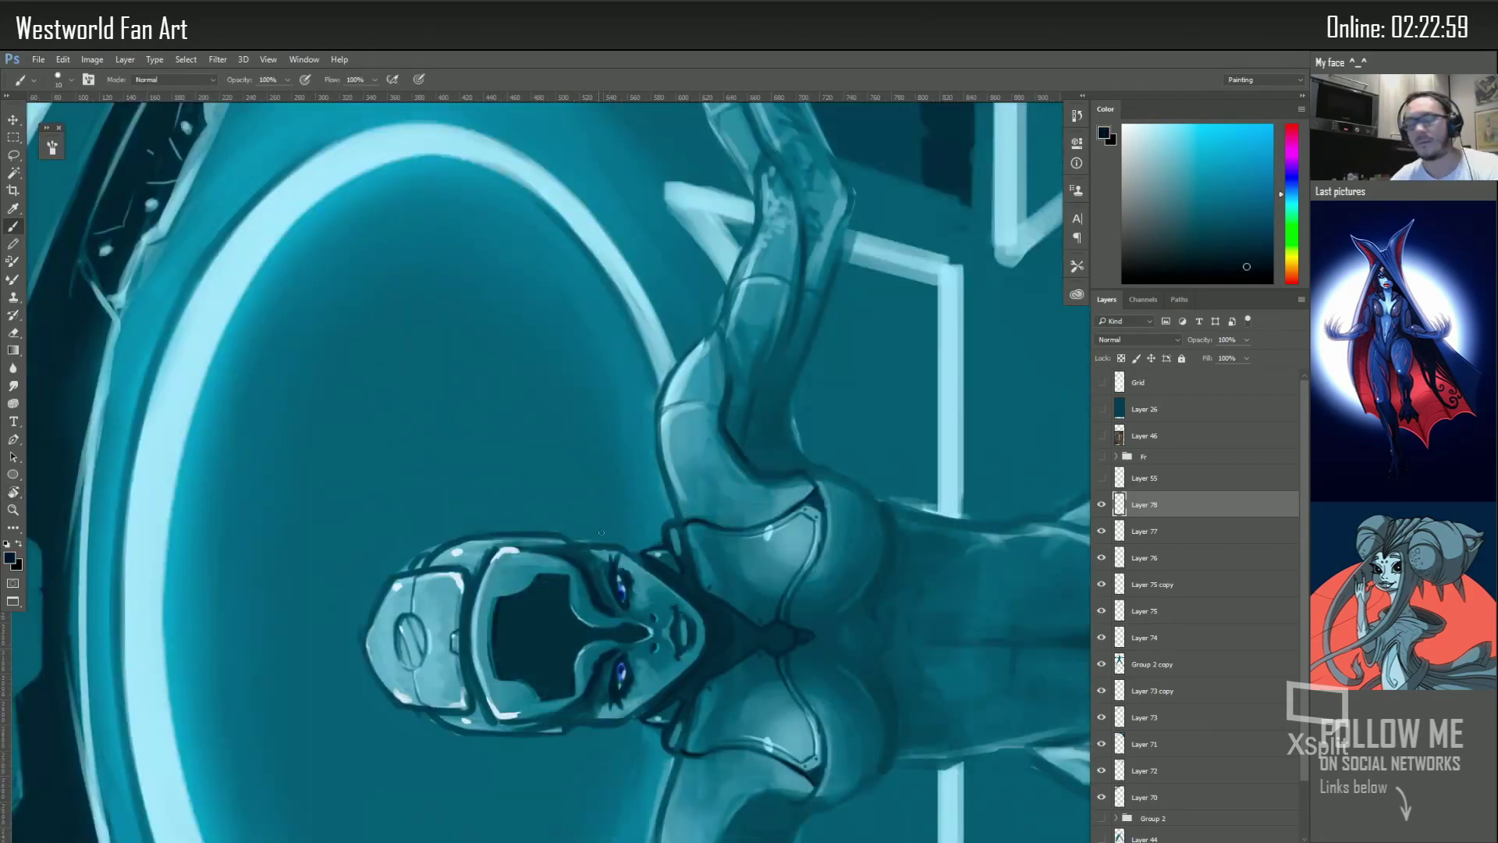
key(Escape)
key(l)
drag(503, 421, 482, 393)
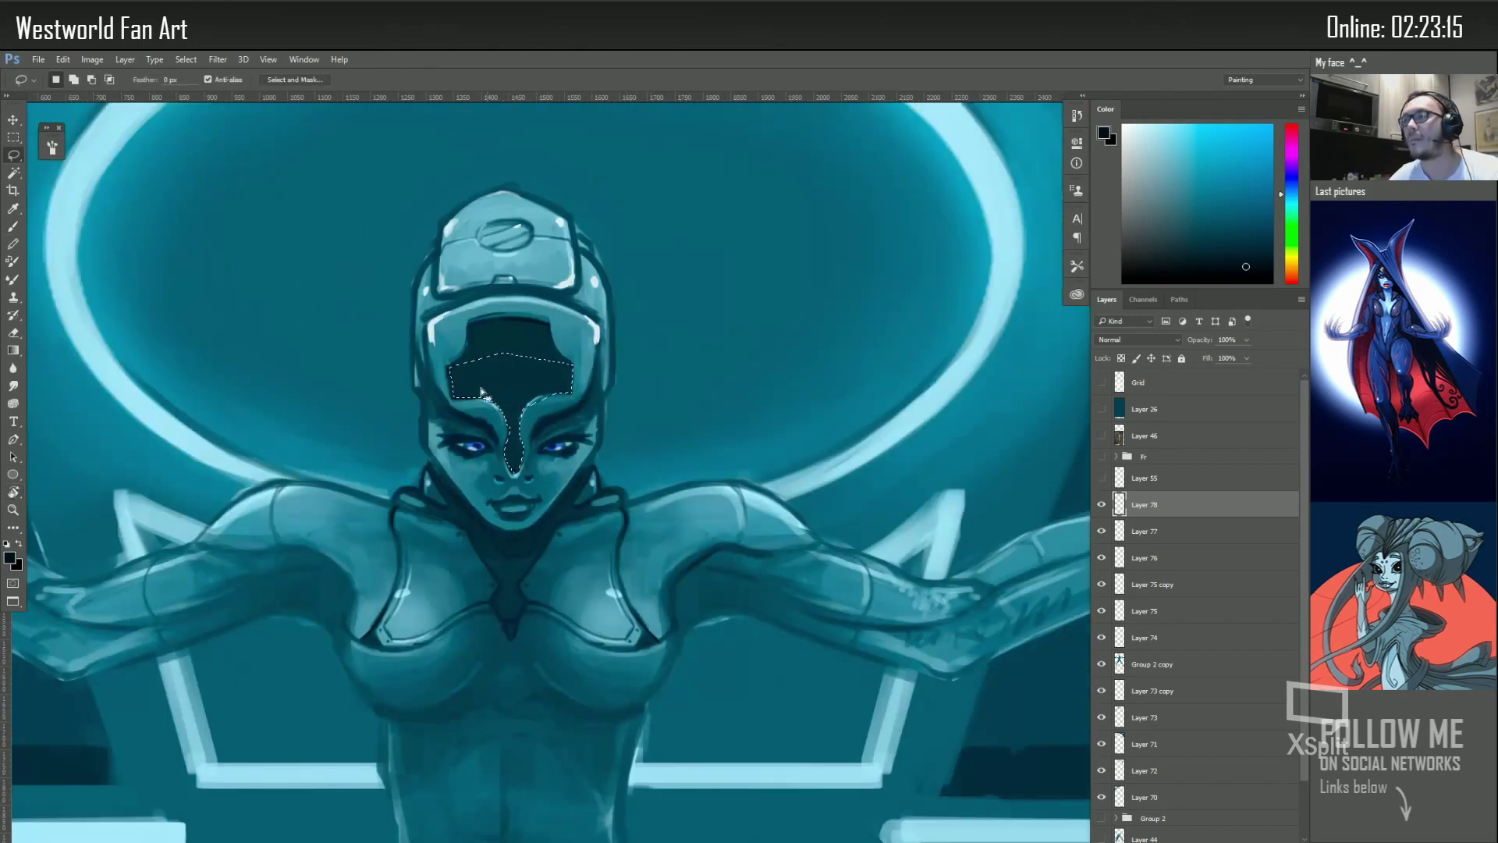
key(b)
key(ctrl+shift+alt+n)
right_click(515, 429)
drag(507, 468, 562, 357)
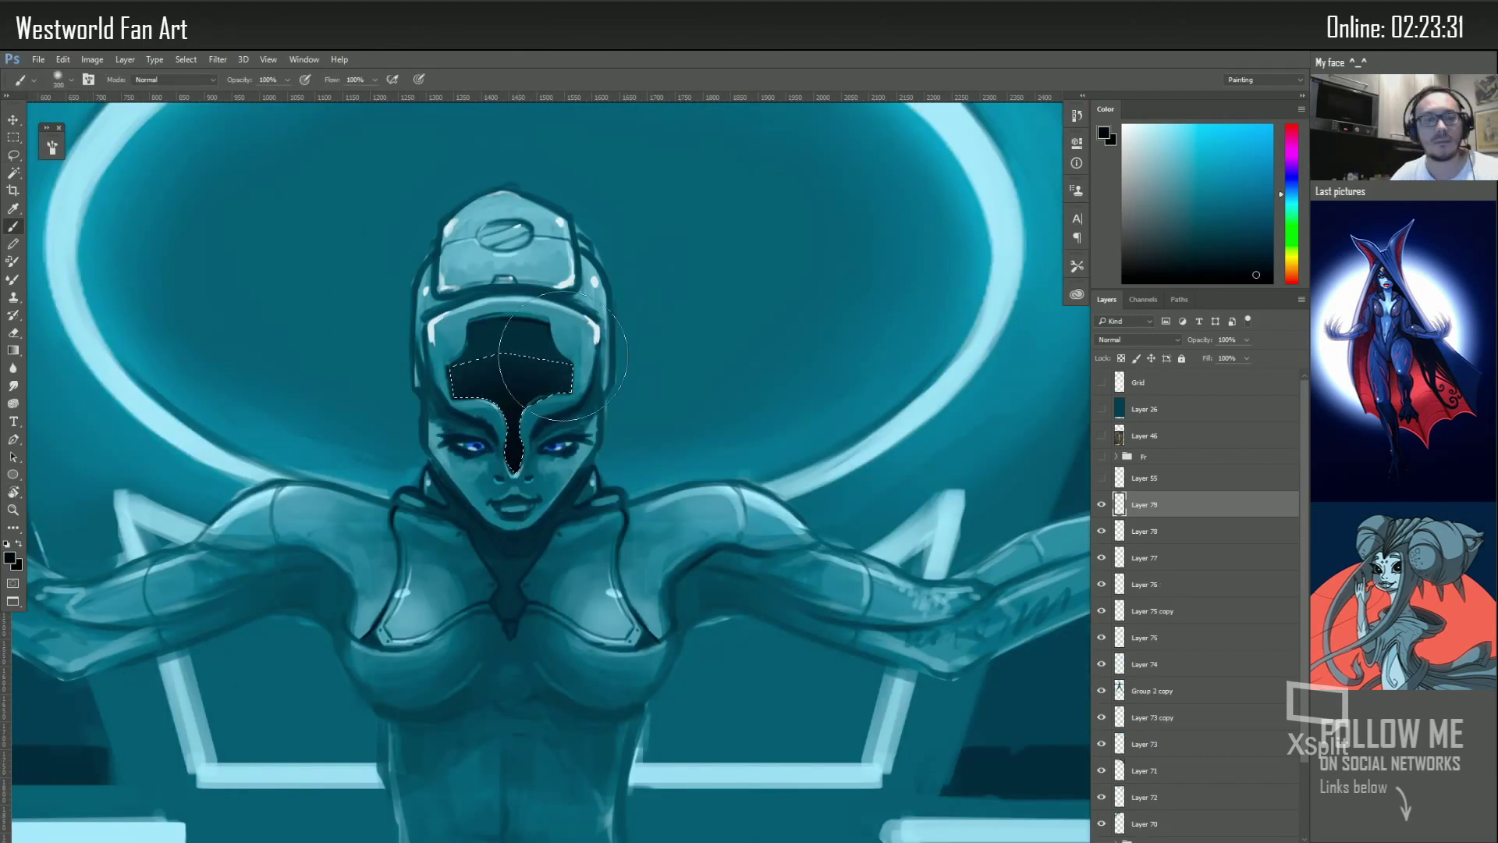
Select the upper visor and nose strip and darken its left edge with a small hard round brush
key(l)
mouse_move(468, 367)
mouse_down()
mouse_move(558, 347)
mouse_move(476, 351)
mouse_up()
key(Return)
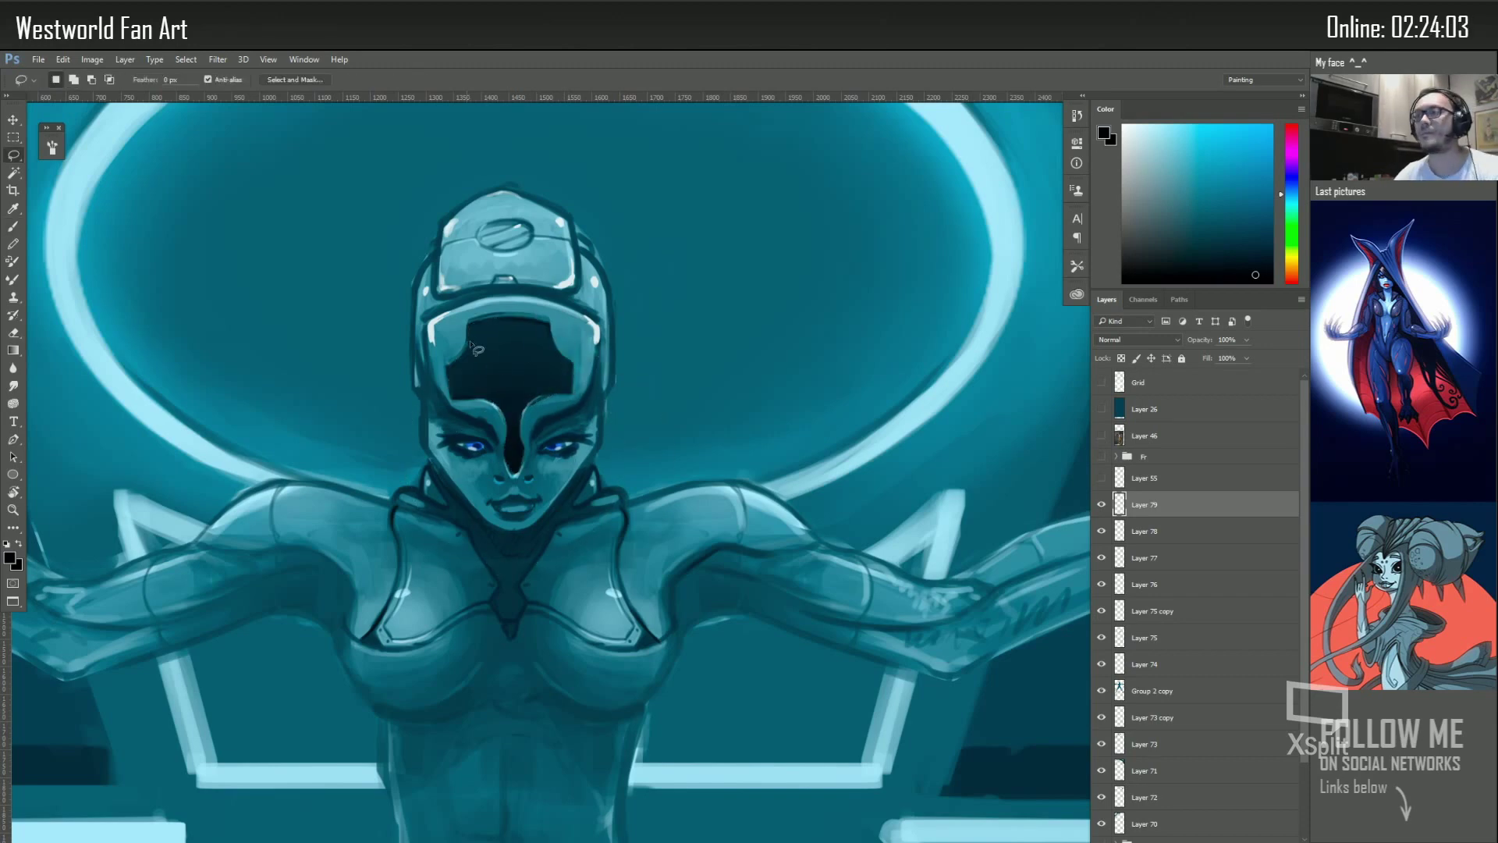
drag(472, 347, 550, 320)
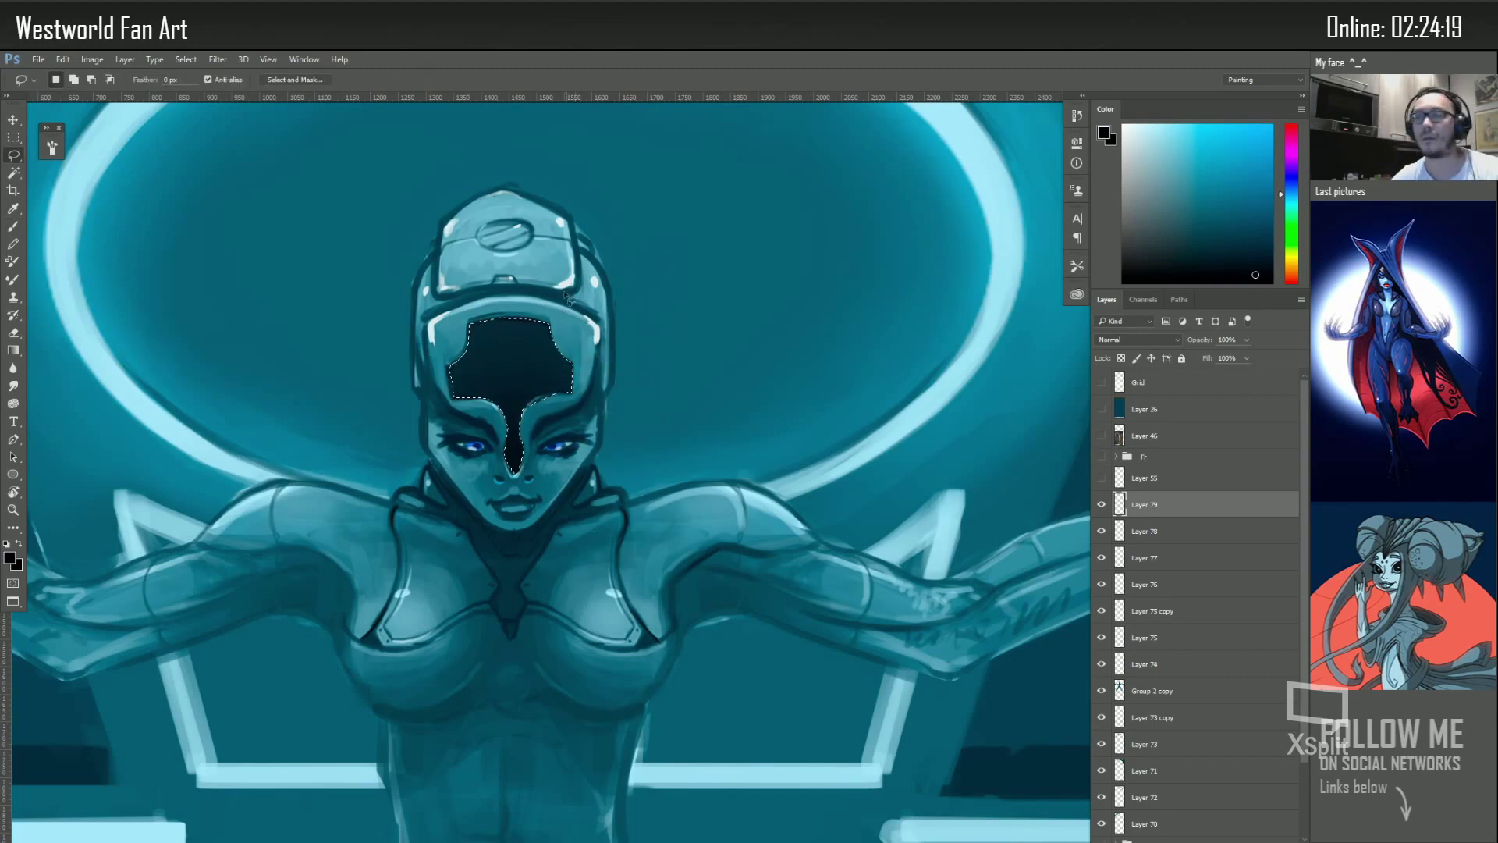
key(b)
right_click(516, 517)
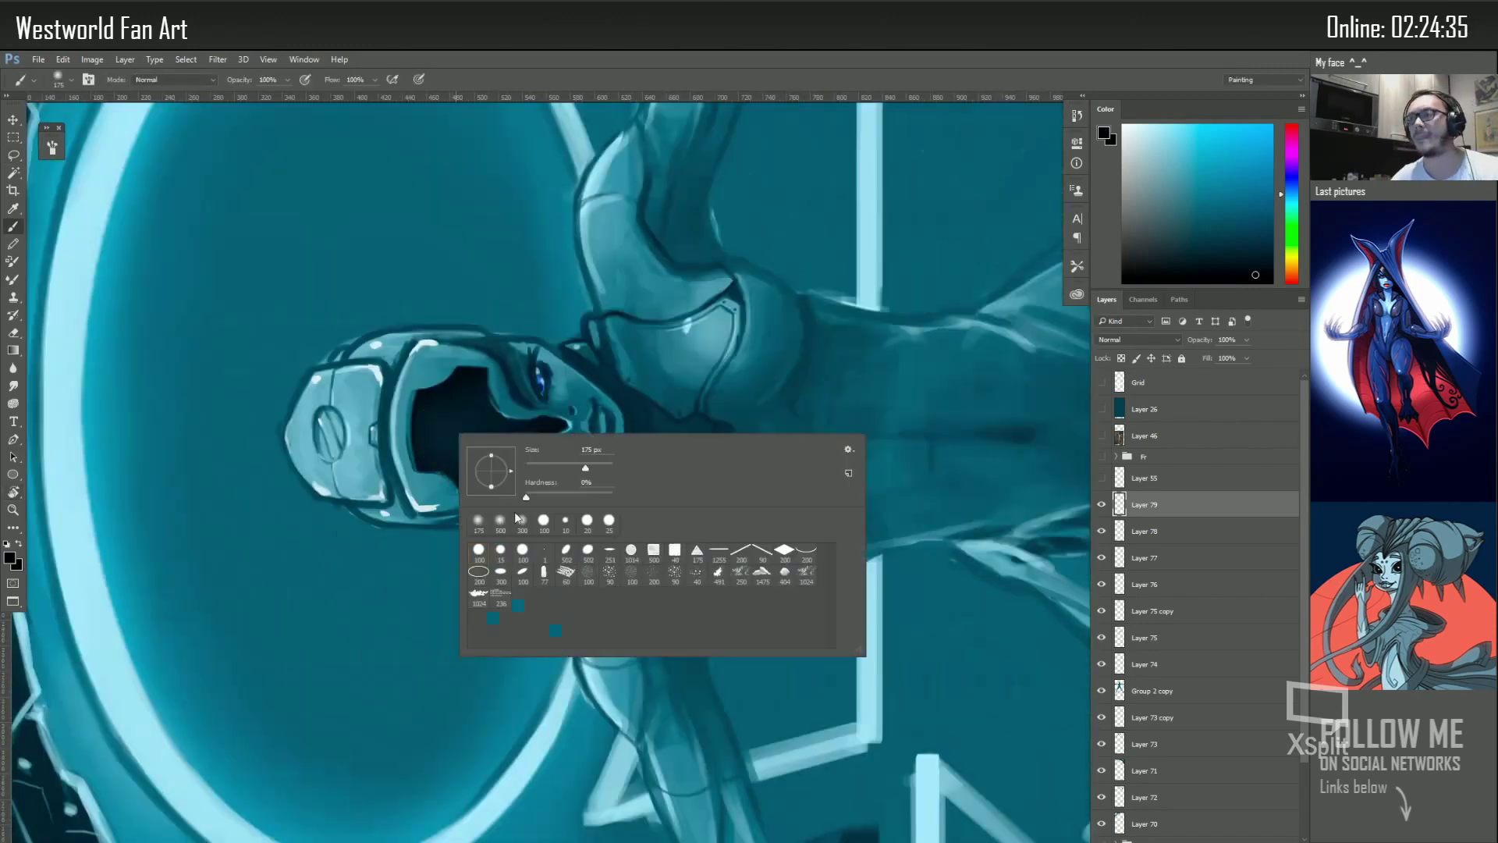
double_click(500, 550)
drag(439, 478, 449, 426)
alt+click(435, 419)
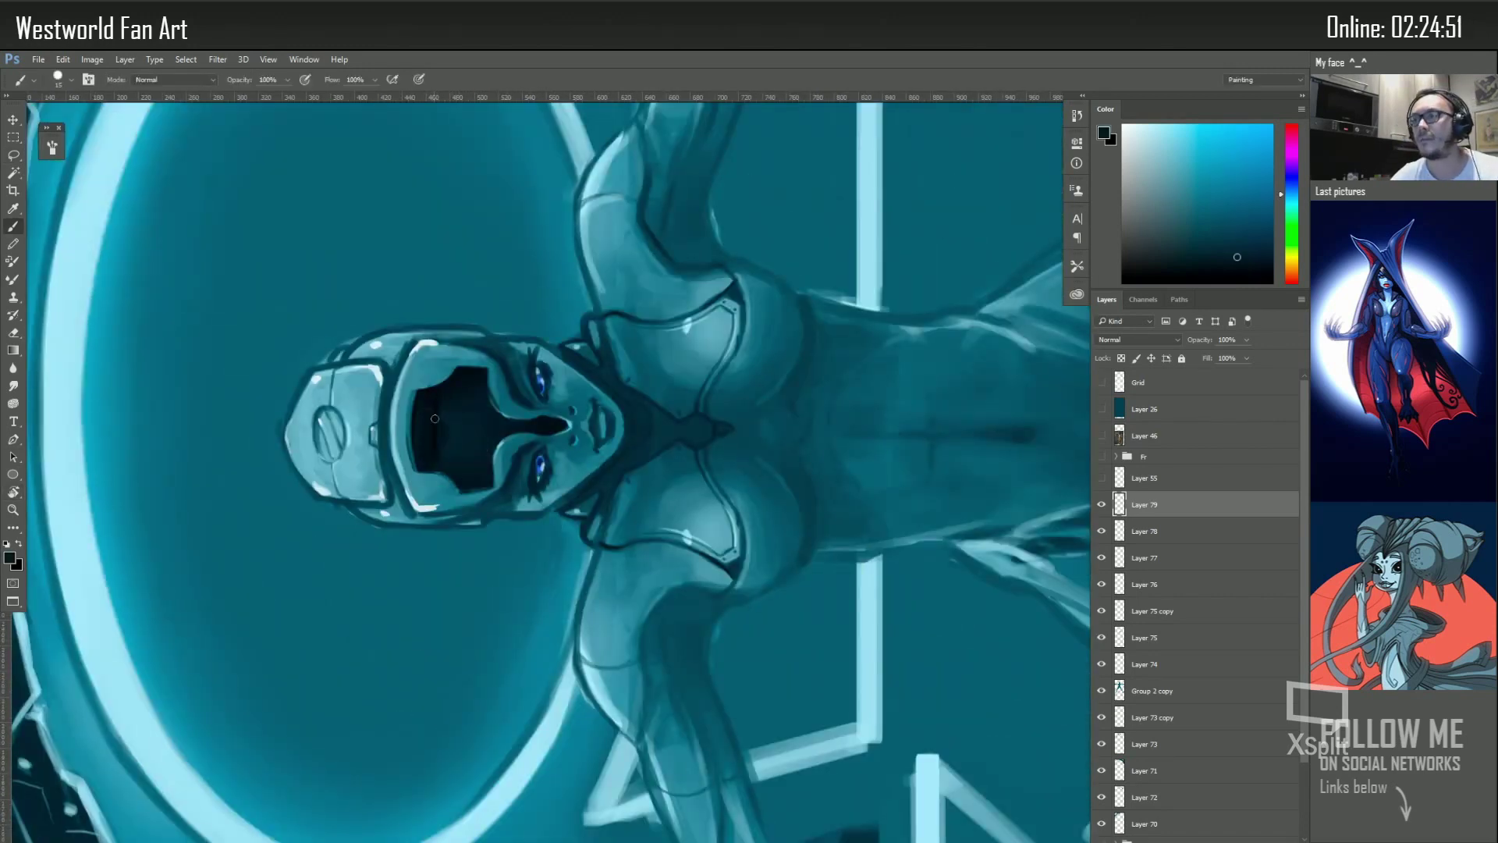
alt+click(432, 459)
key(Escape)
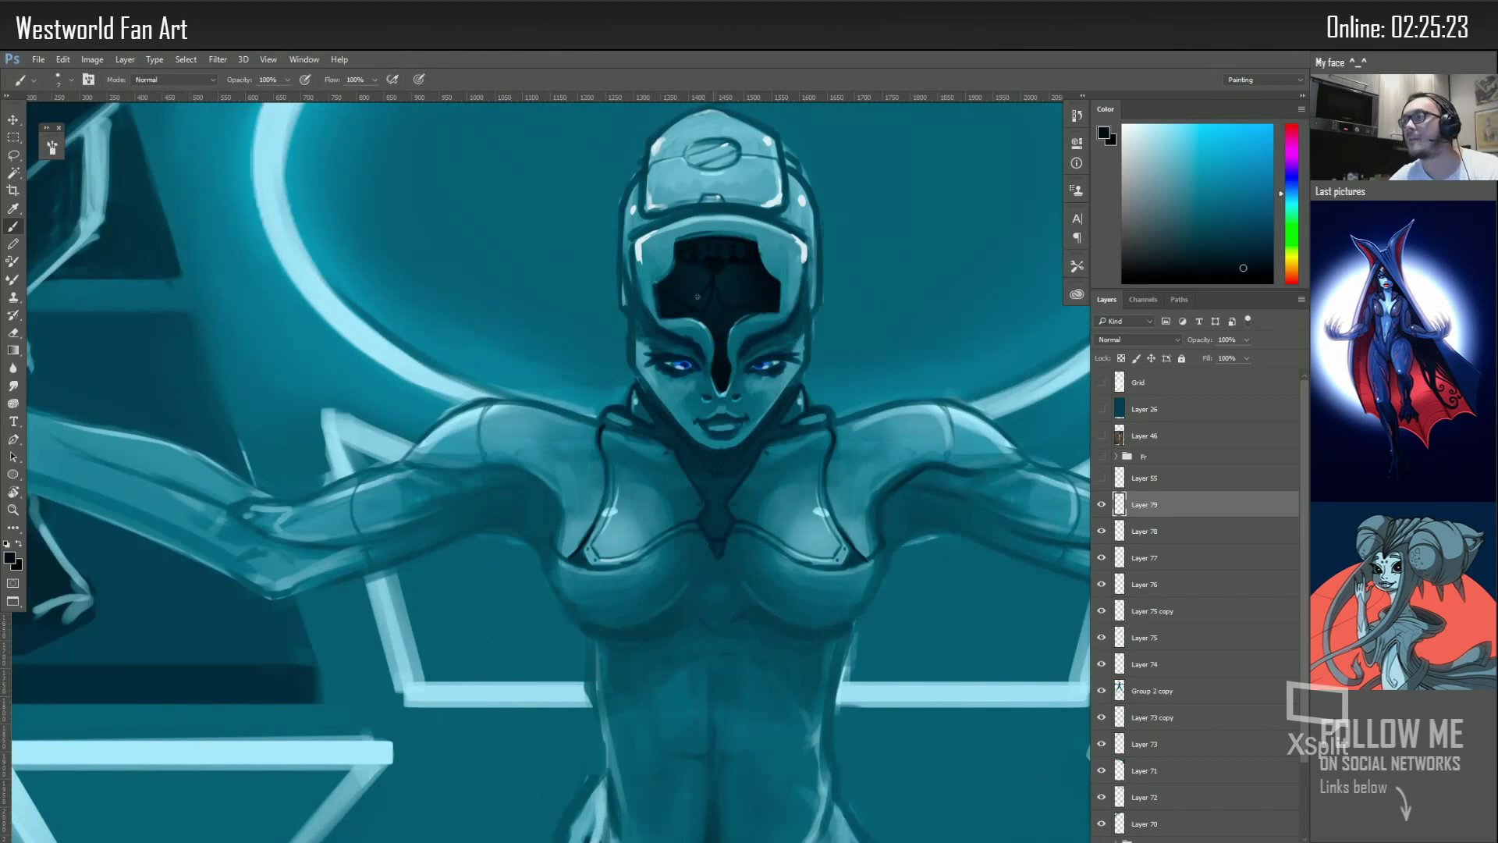
Paint dark teal mechanical detail inside the visor using mid teal and near-black tones
drag(706, 265, 754, 361)
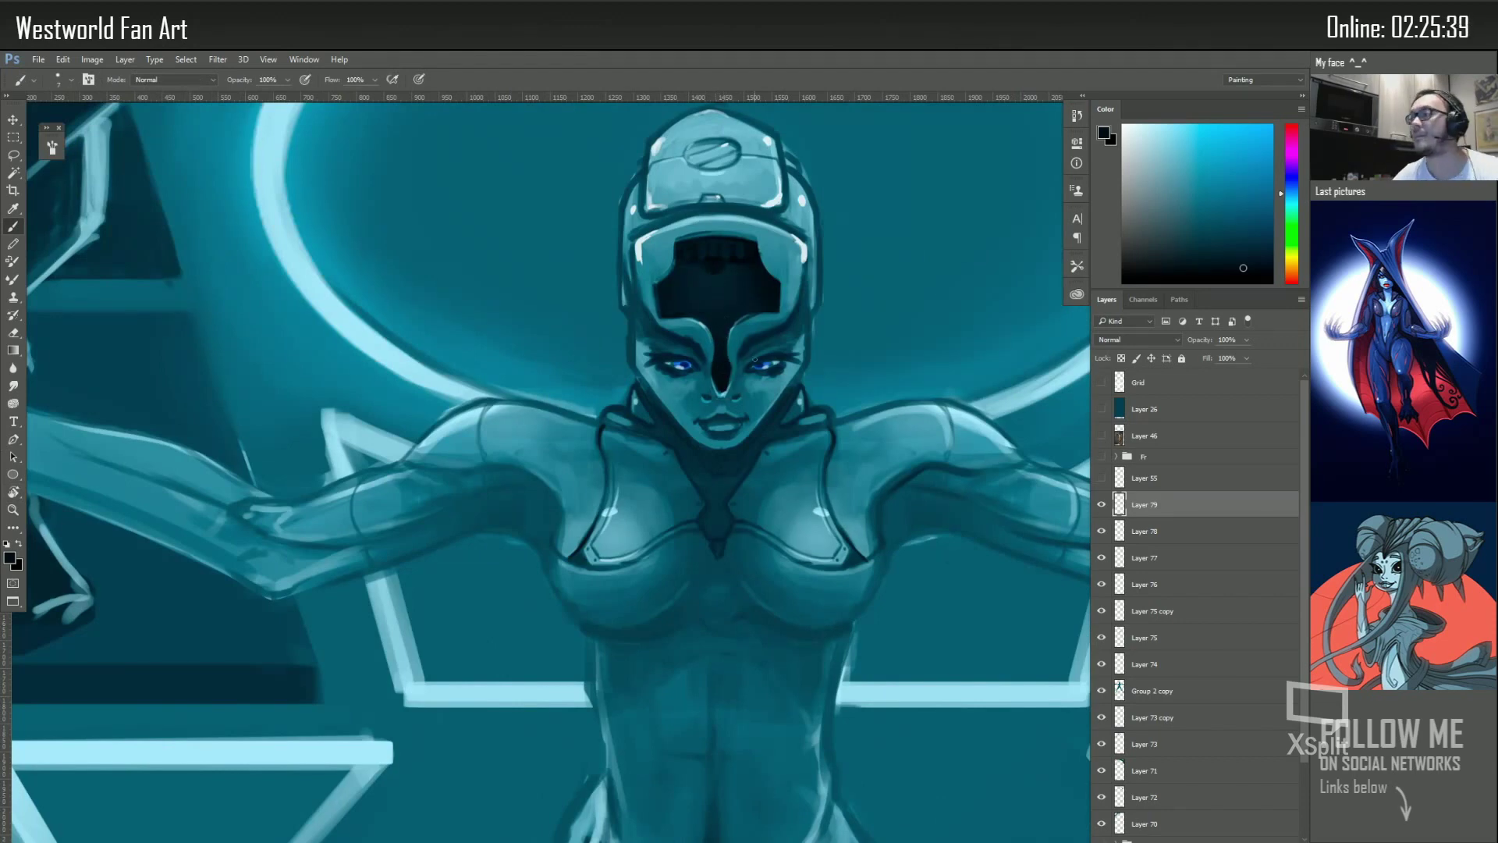
alt+click(758, 317)
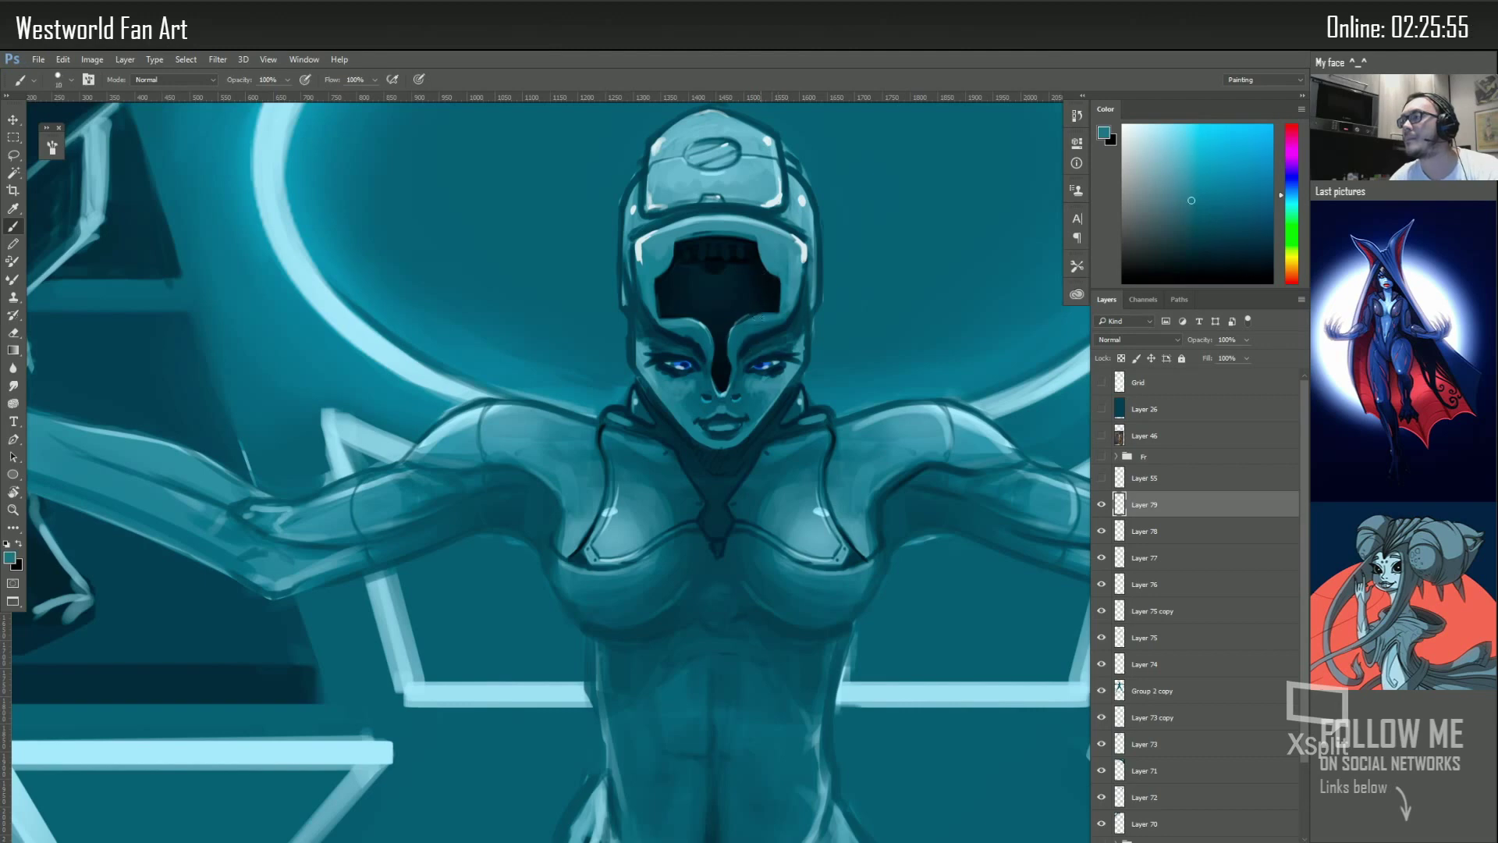
key(d)
key(x)
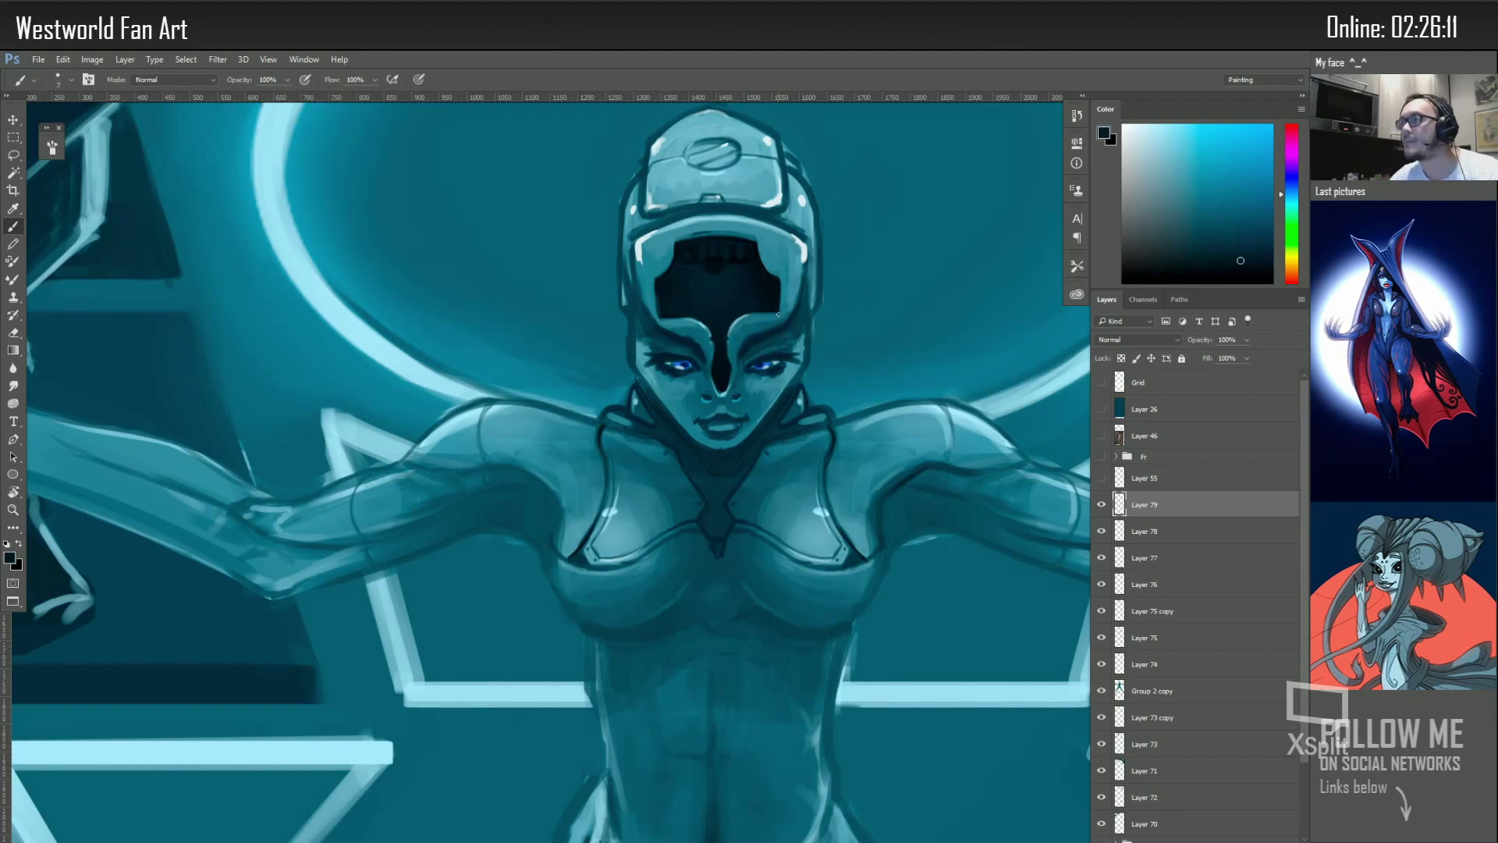
alt+click(662, 322)
alt+click(762, 332)
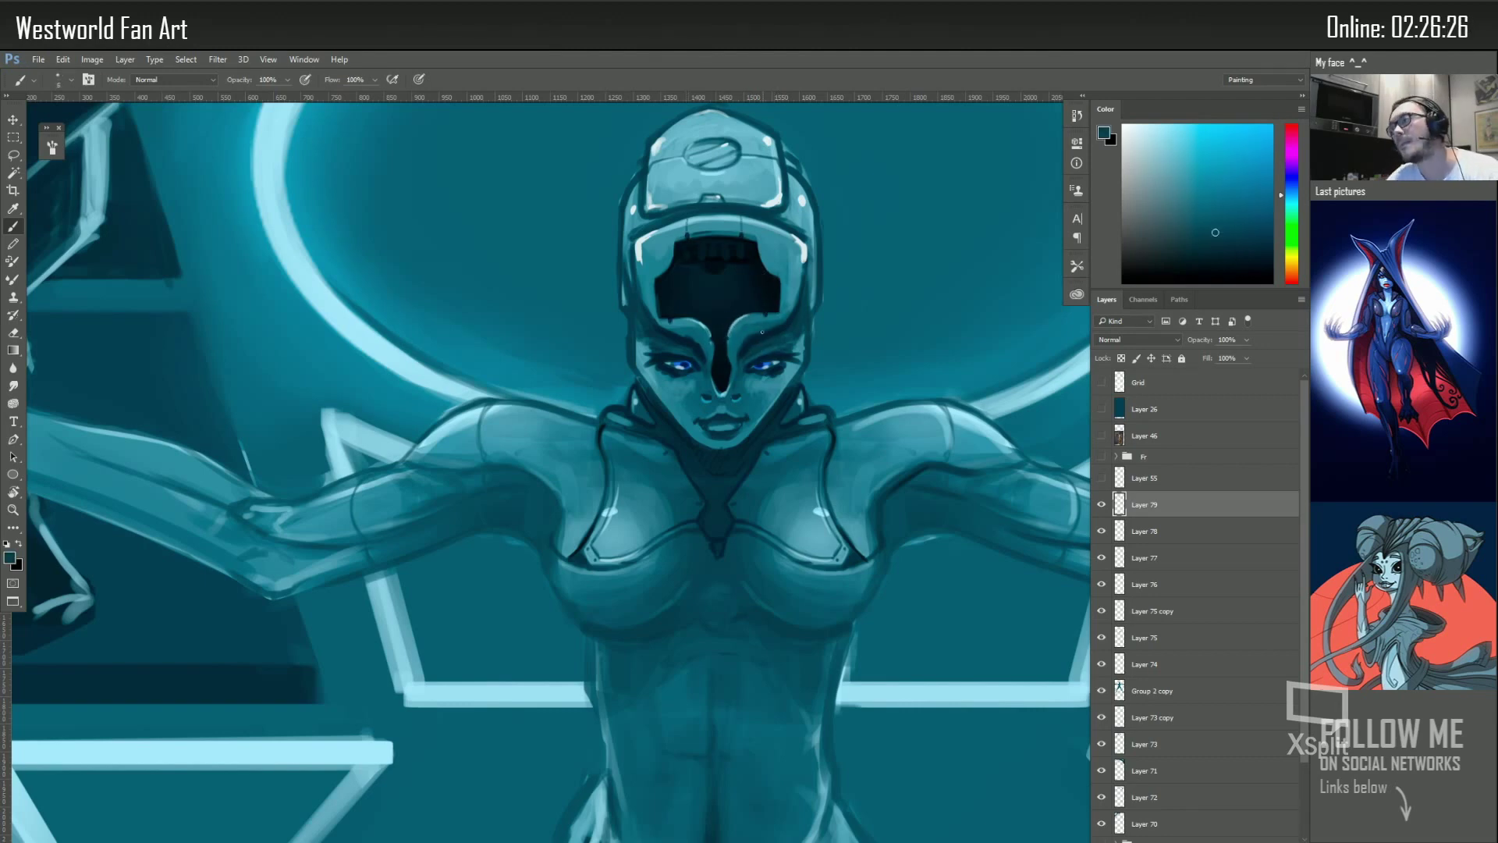
alt+click(766, 337)
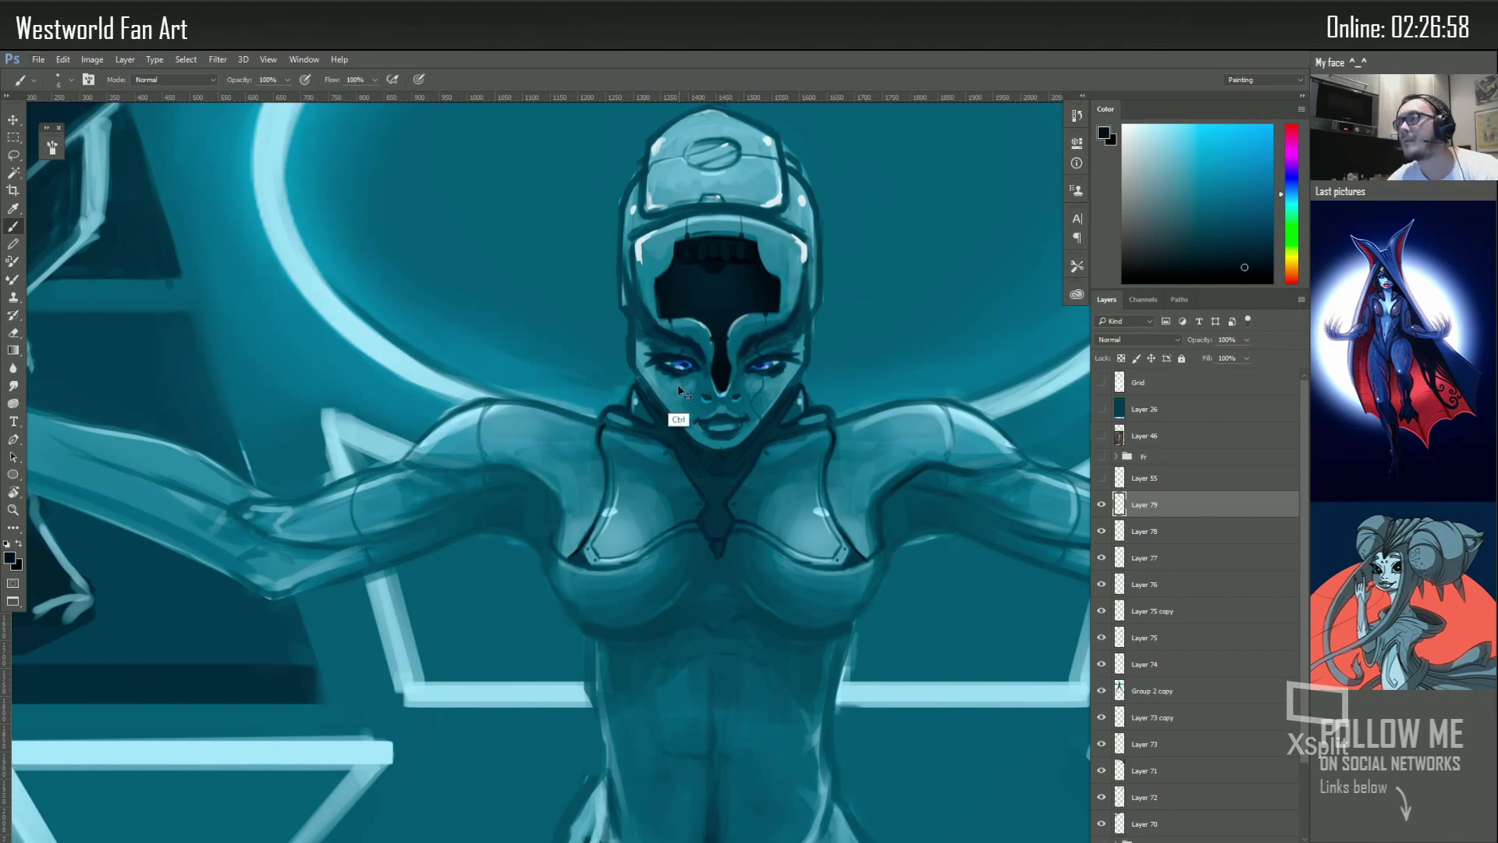
key(e)
key(b)
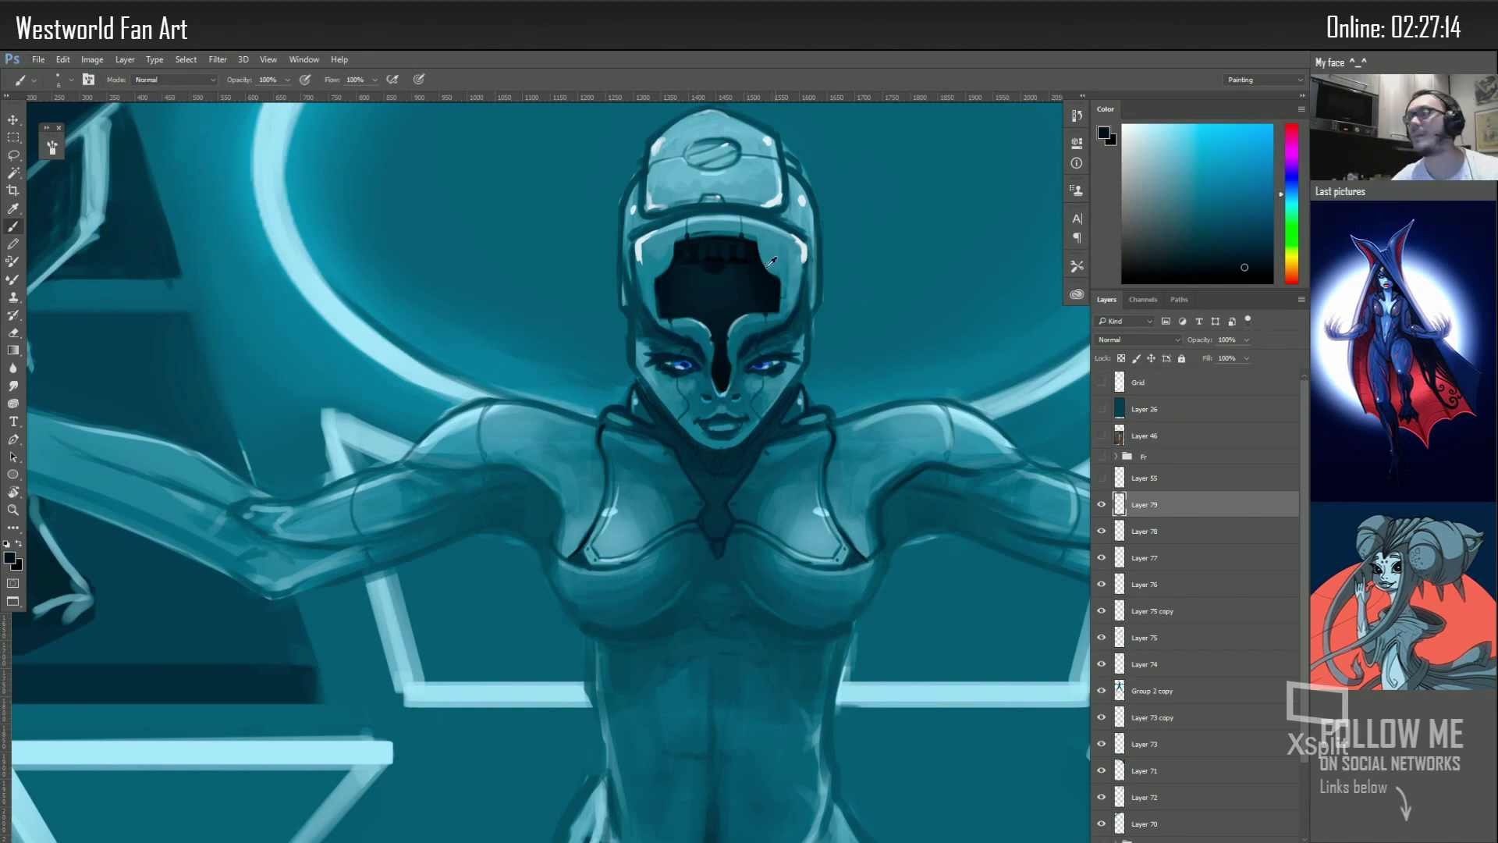
With a 10 px brush, sample helmet teals and near-white light teal for face crack lines
drag(437, 406, 391, 455)
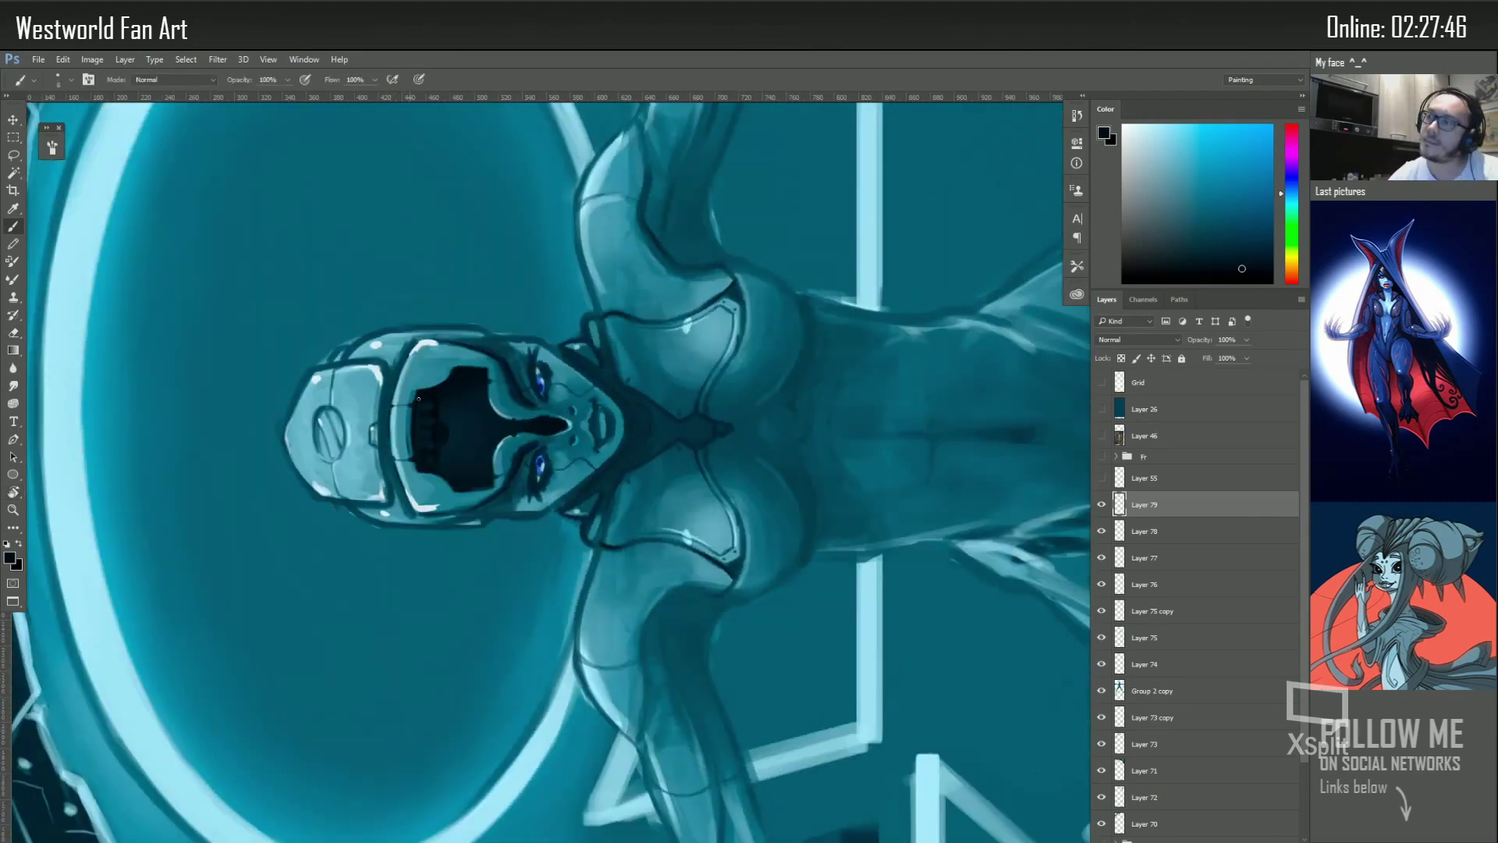
drag(422, 382, 670, 410)
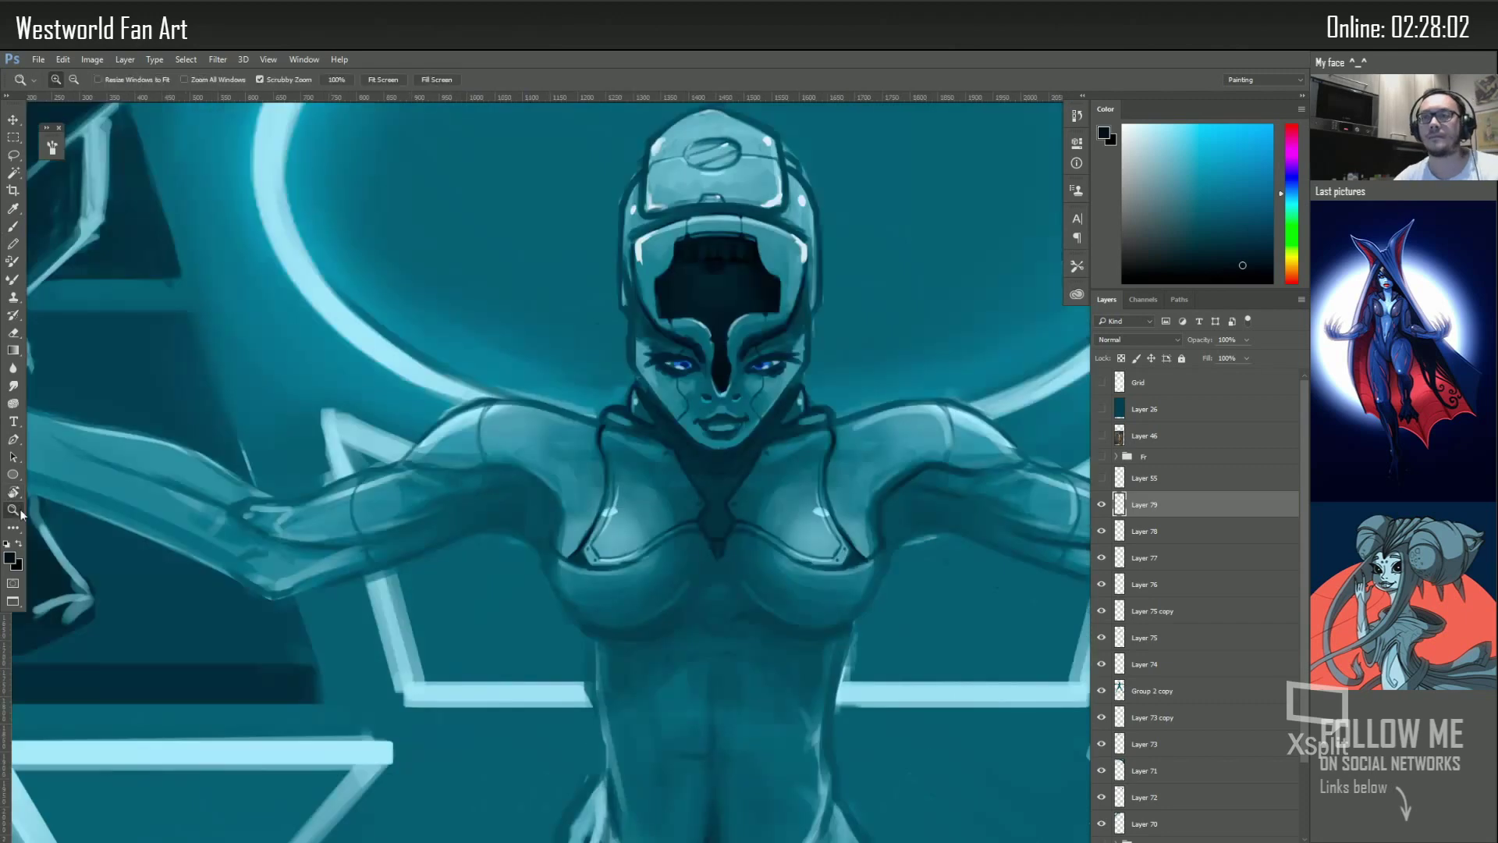
alt+click(669, 410)
key(bracketleft)
key(bracketleft)
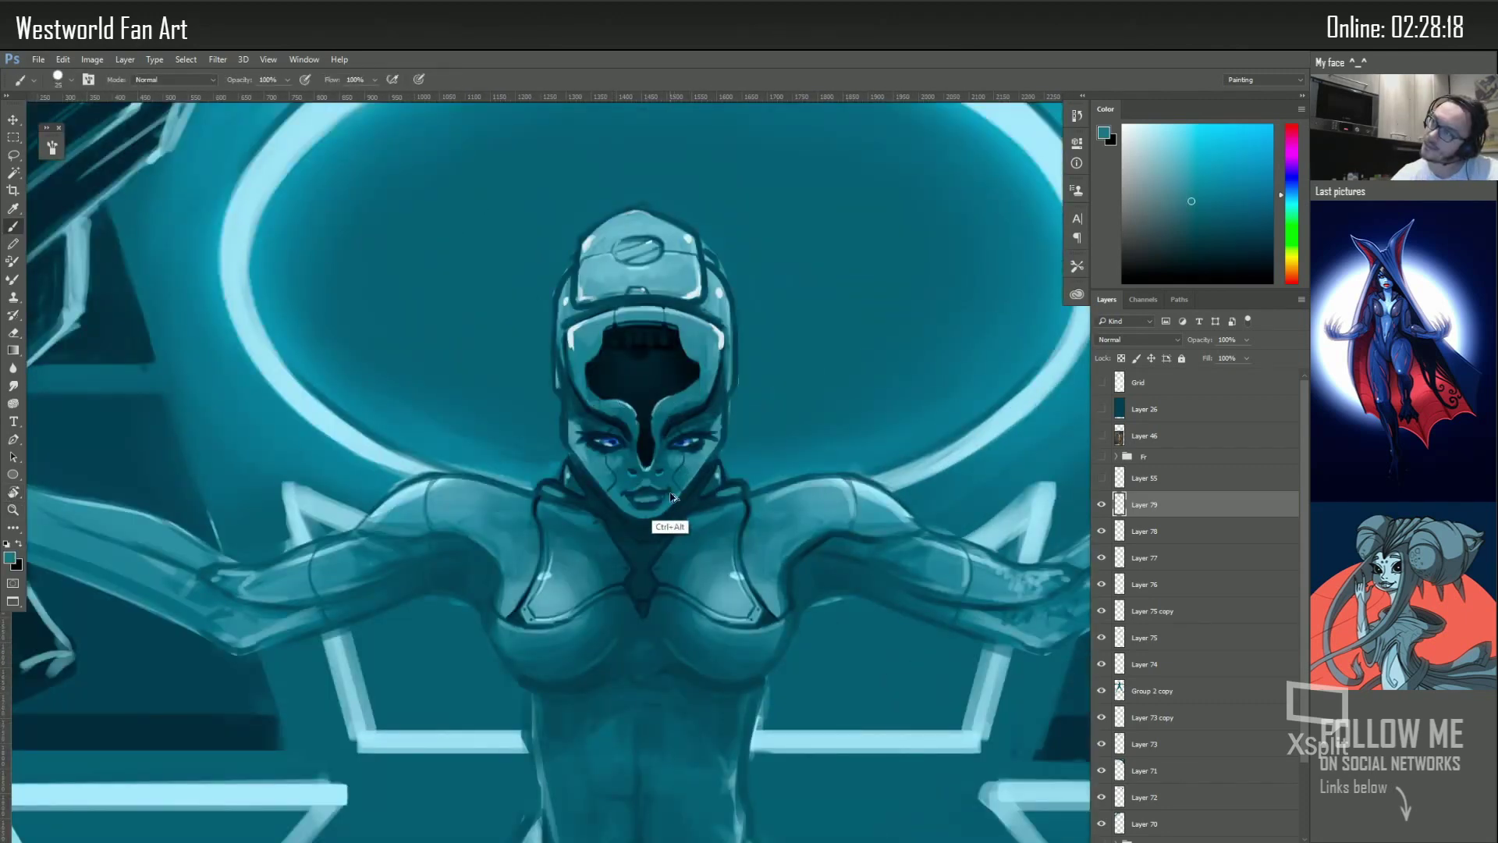
alt+click(597, 390)
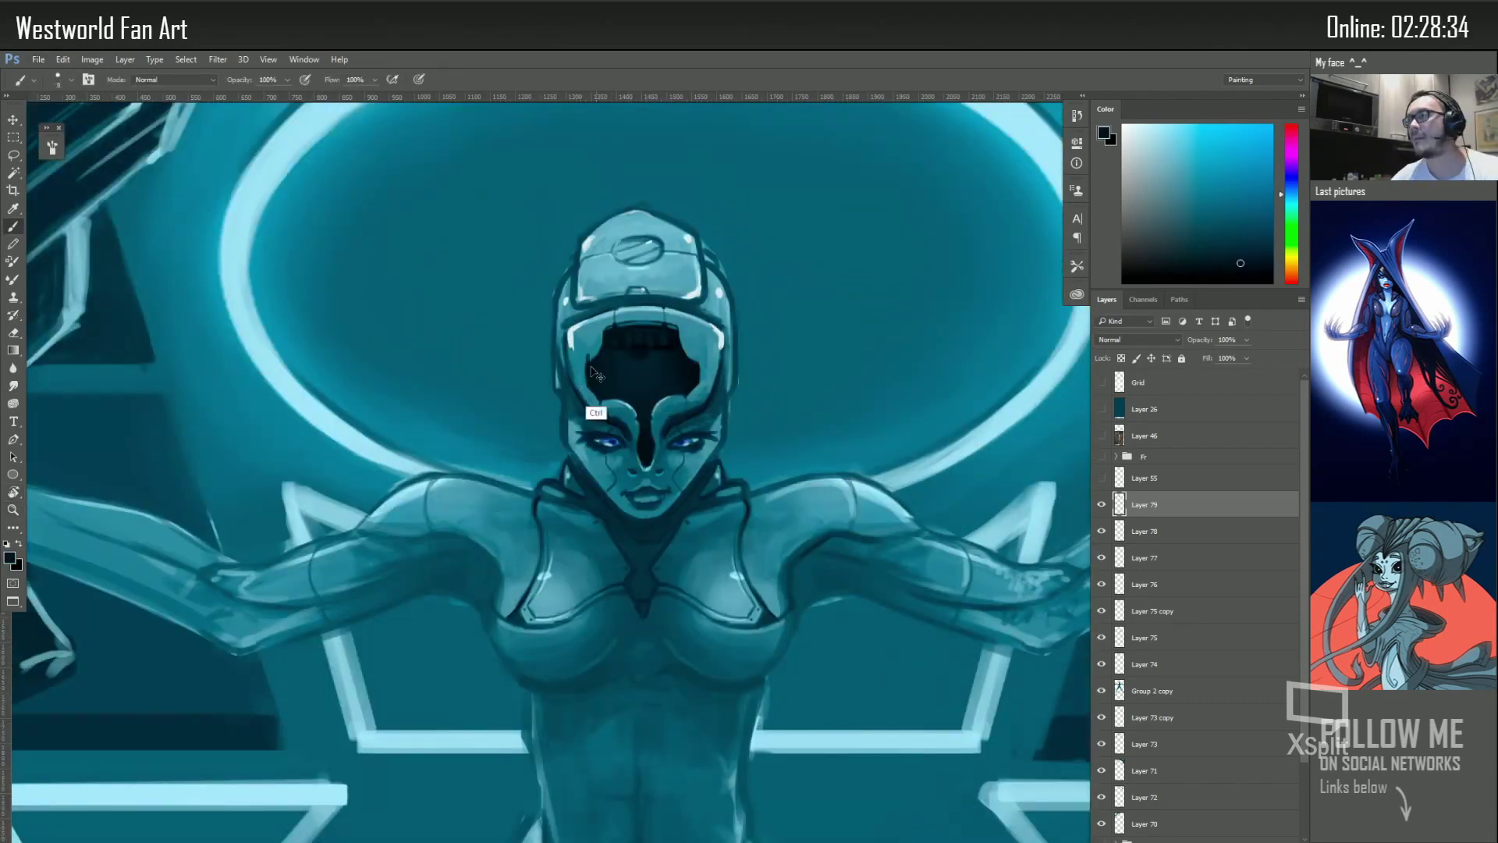
alt+click(715, 351)
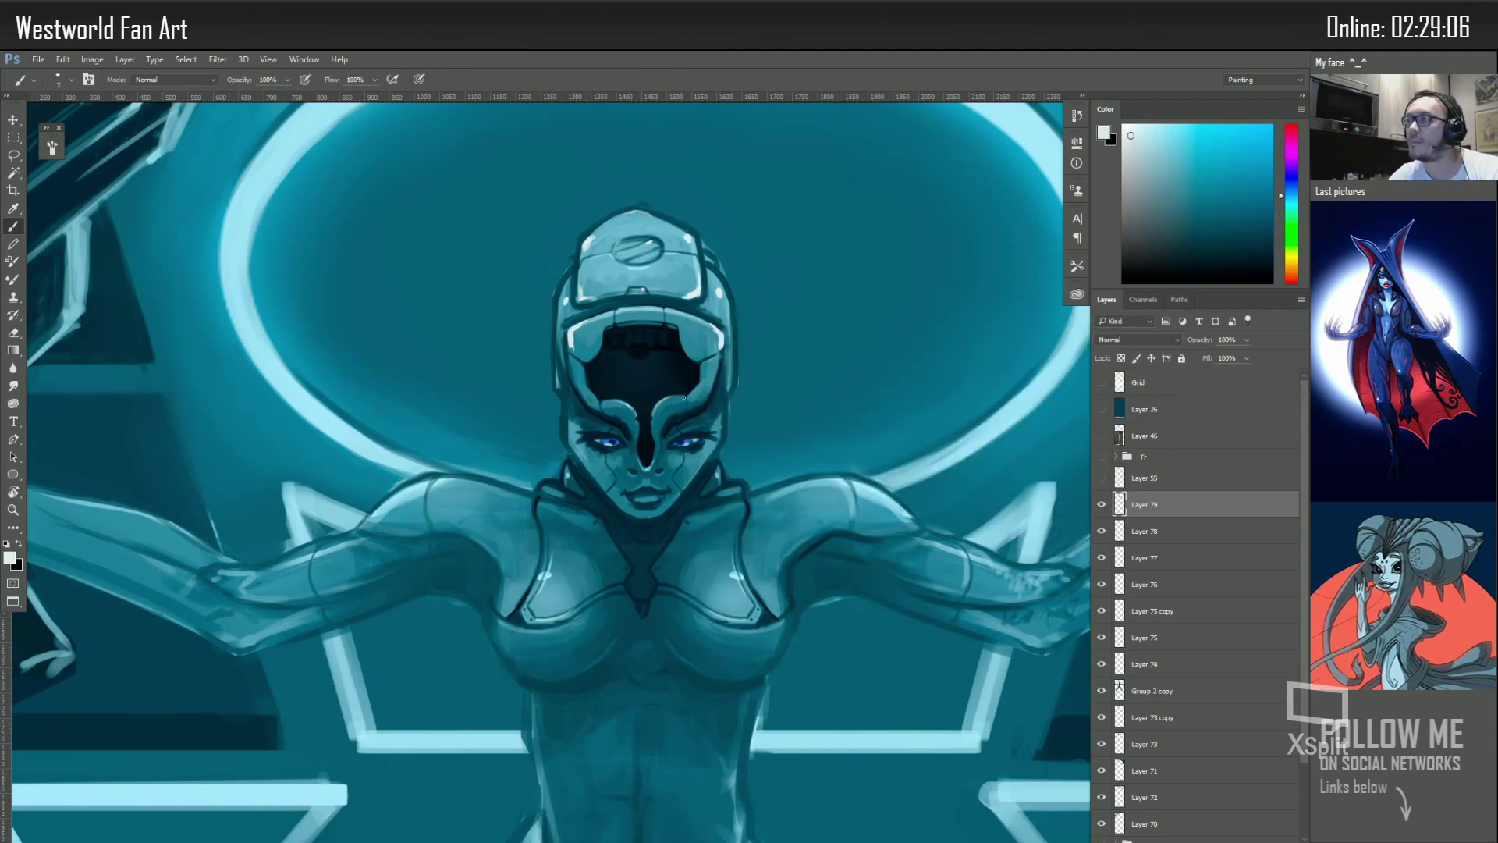
scroll(555, 415, down, 2)
scroll(580, 478, up, 4)
alt+click(580, 478)
On a new layer, extend dark teal eyeliner from the right eye's outer corner
key(ctrl+shift+alt+n)
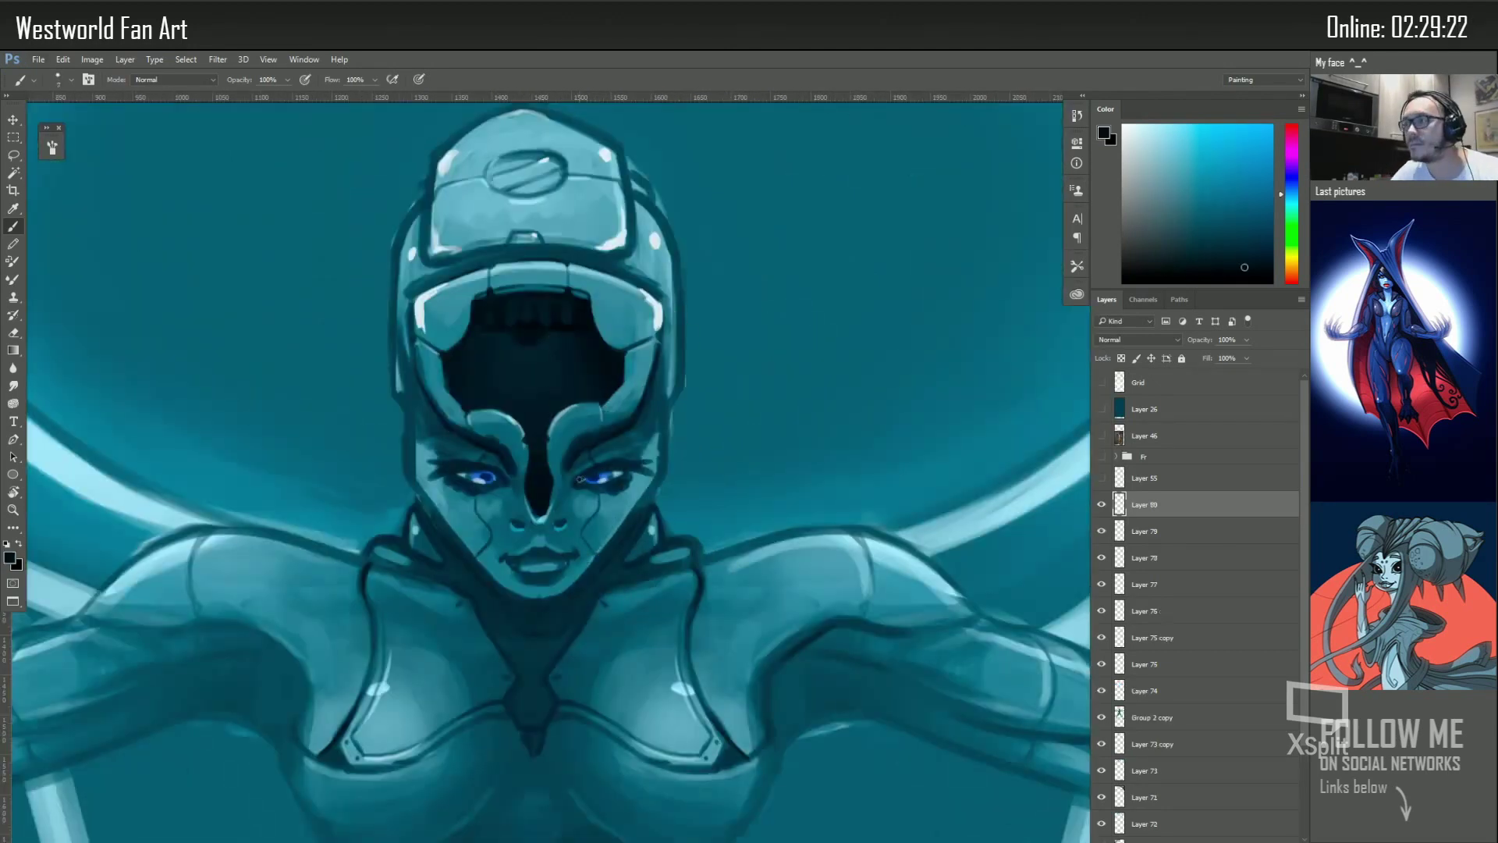
drag(631, 485, 629, 575)
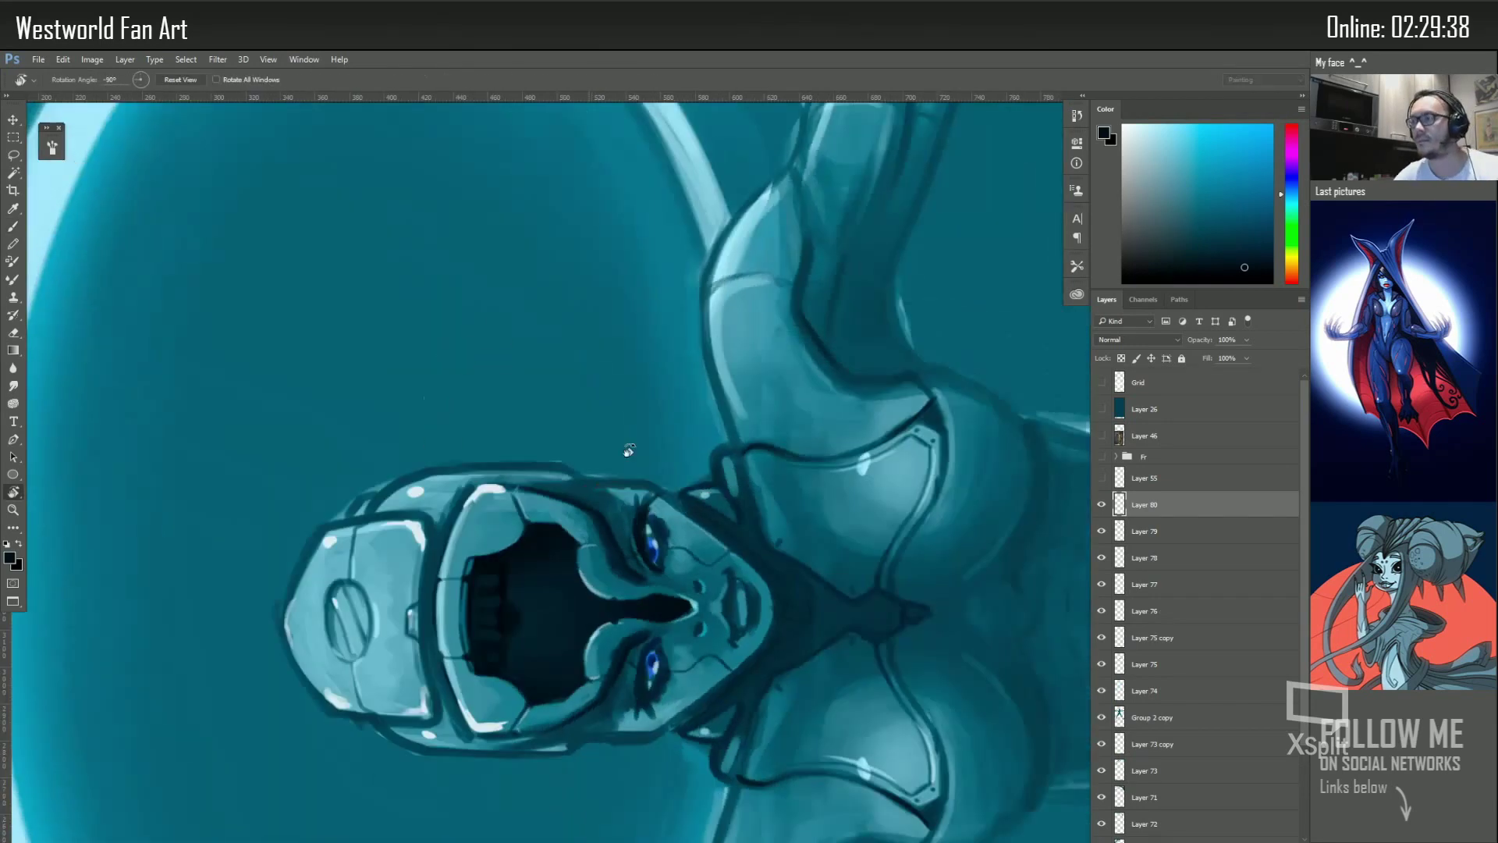
alt+click(641, 541)
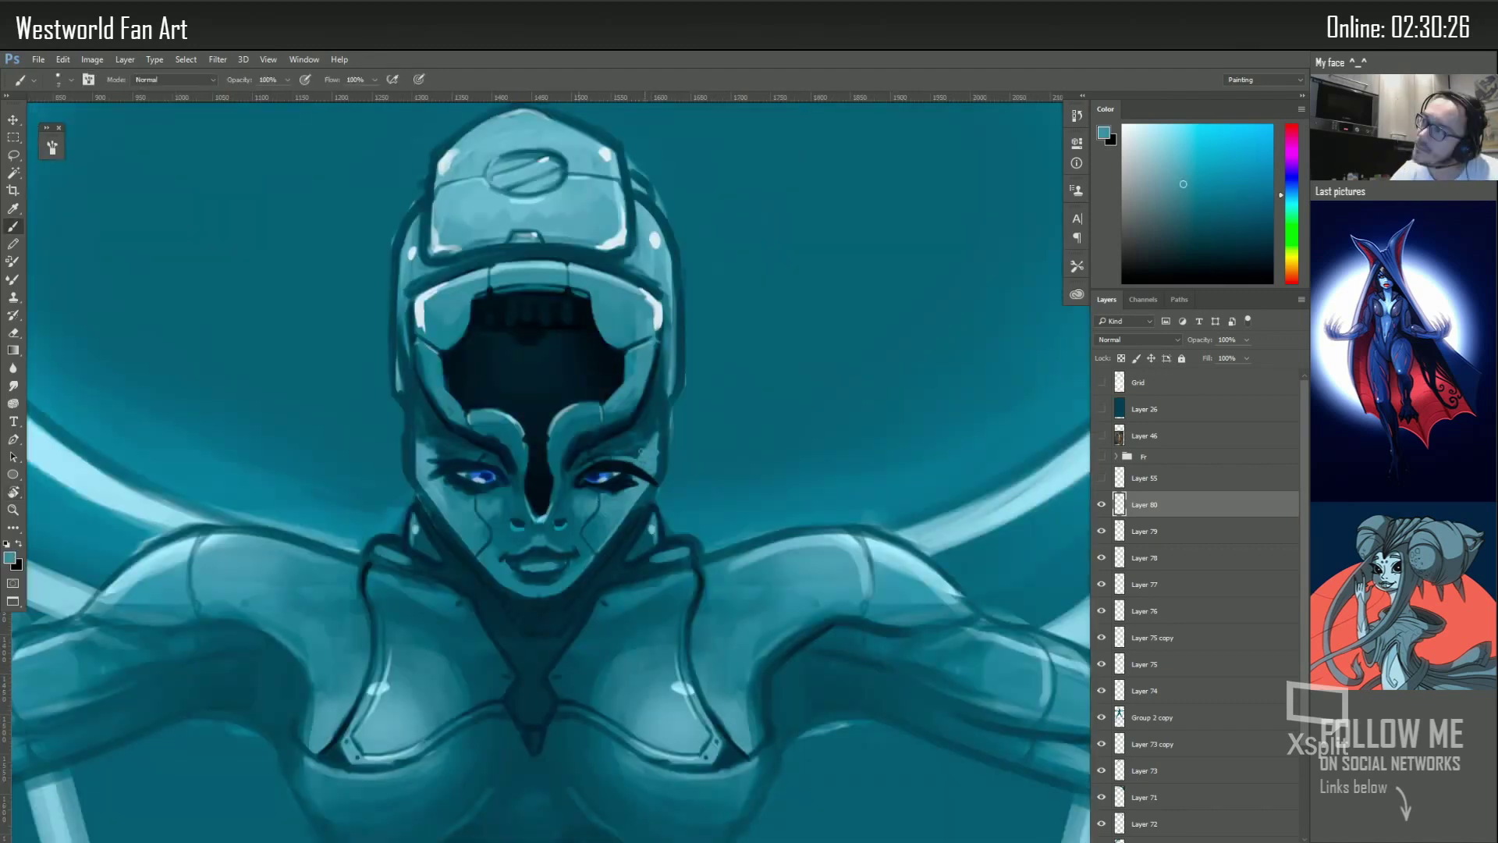
alt+click(659, 406)
drag(593, 468, 655, 481)
alt+click(592, 507)
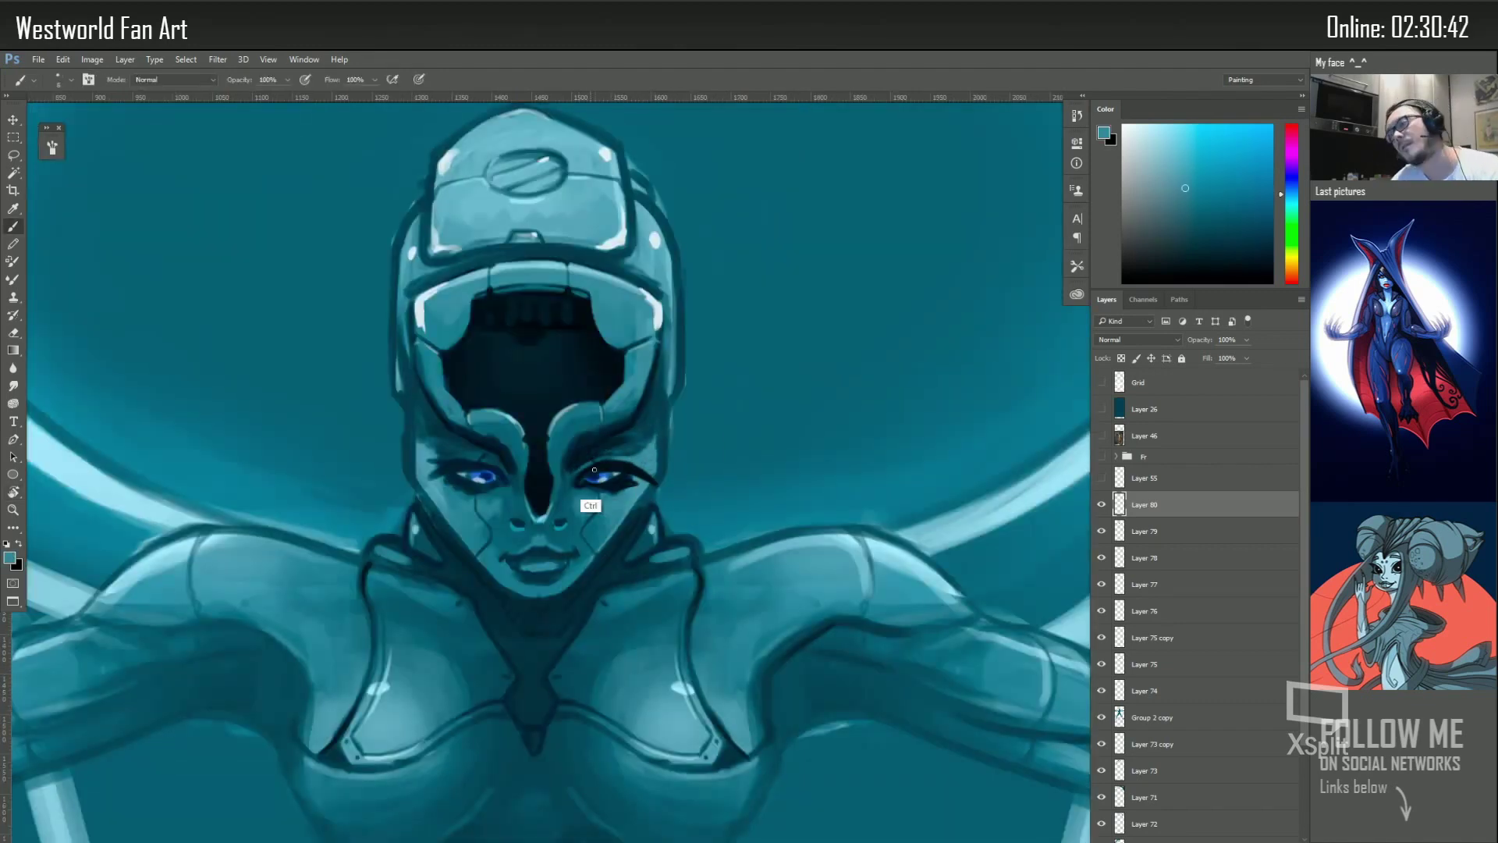
alt+click(659, 394)
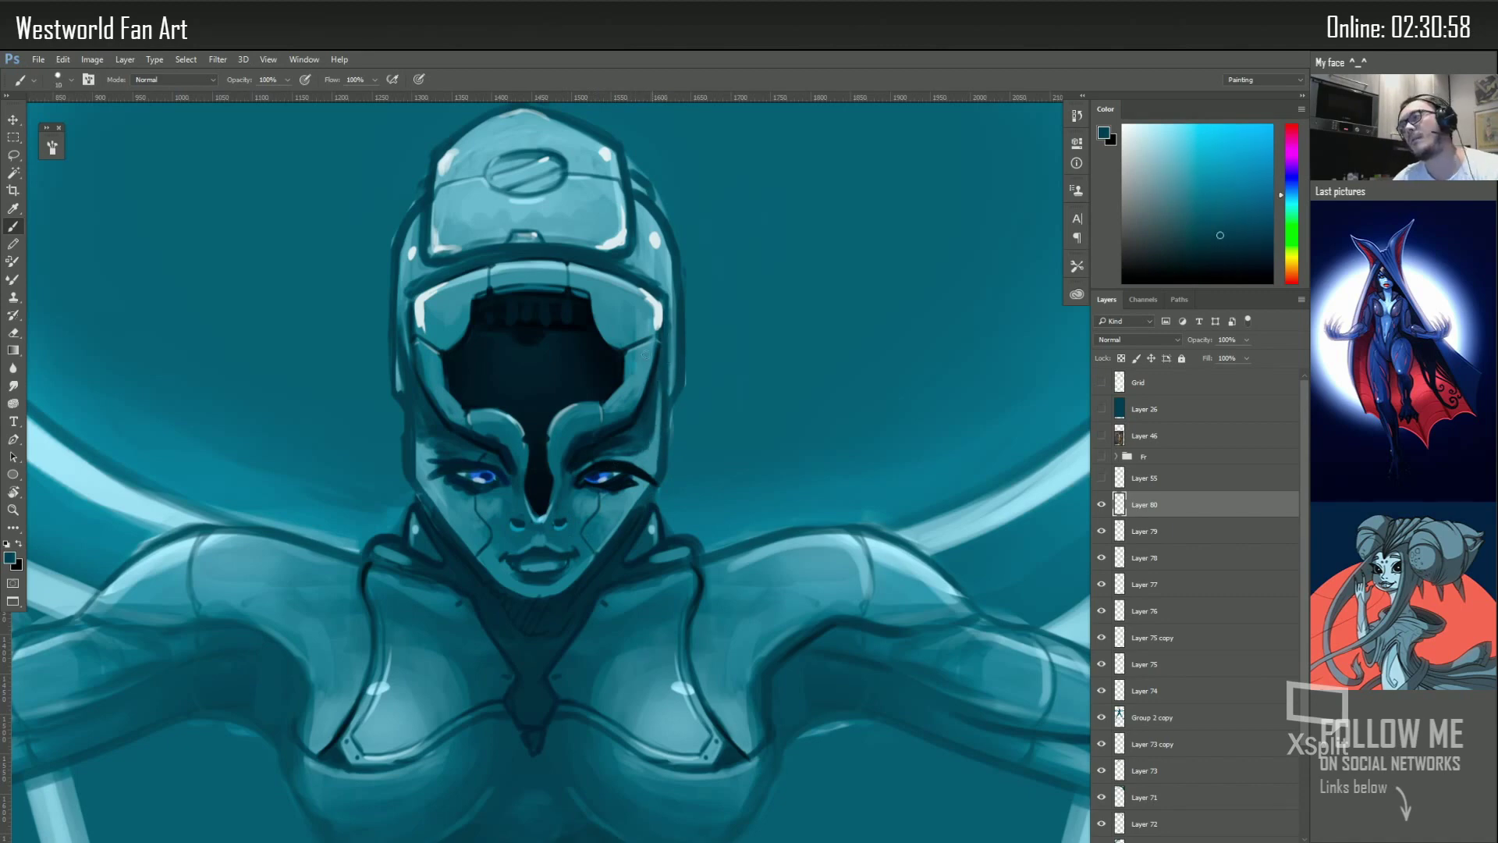
alt+click(598, 400)
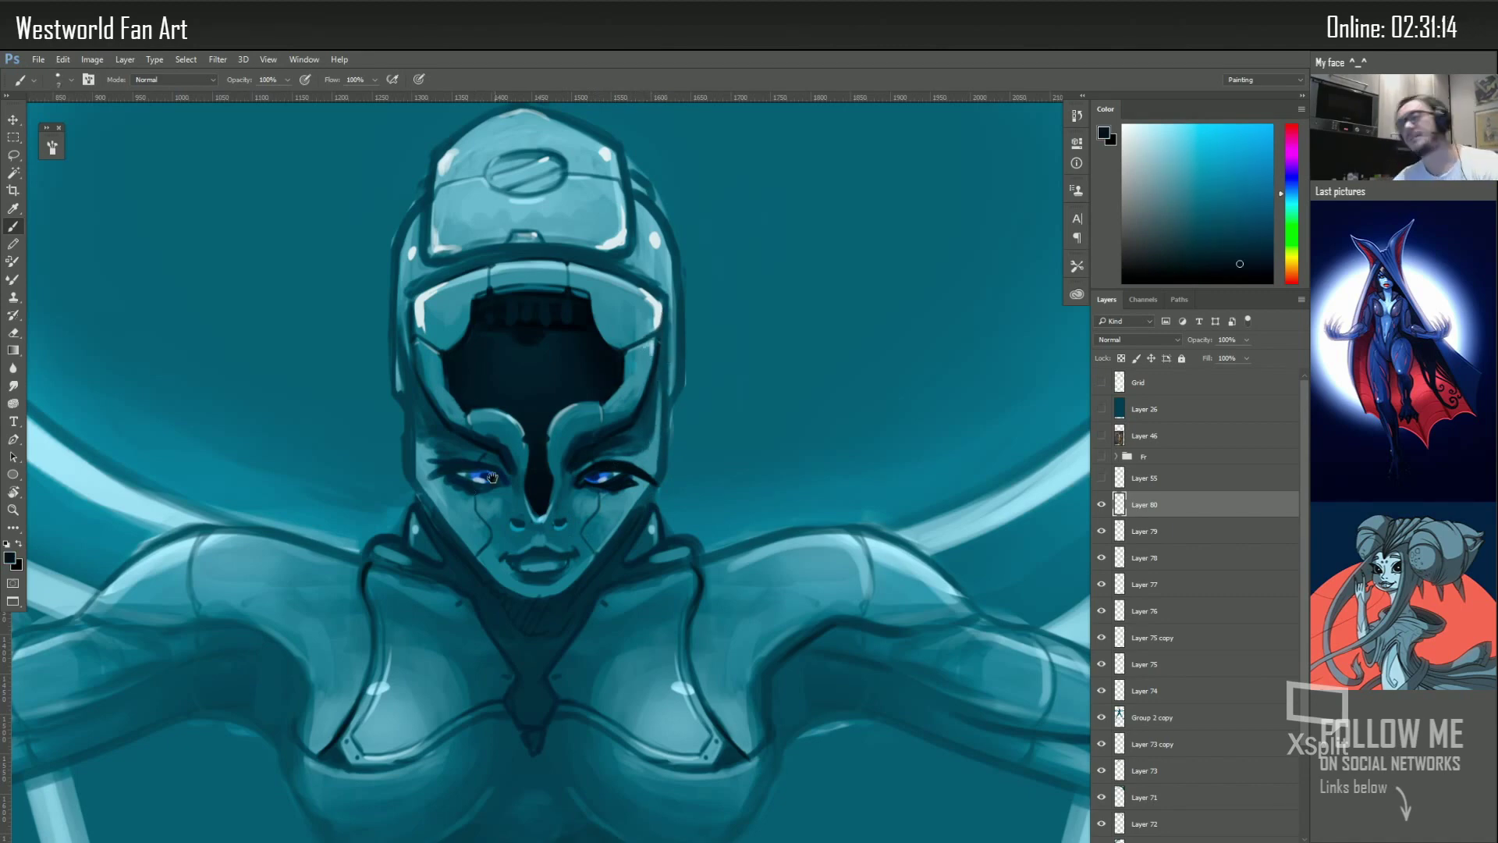
Enlarge the brush to 30 px and paint a short stroke near the cheek
drag(492, 477, 495, 403)
alt+click(538, 482)
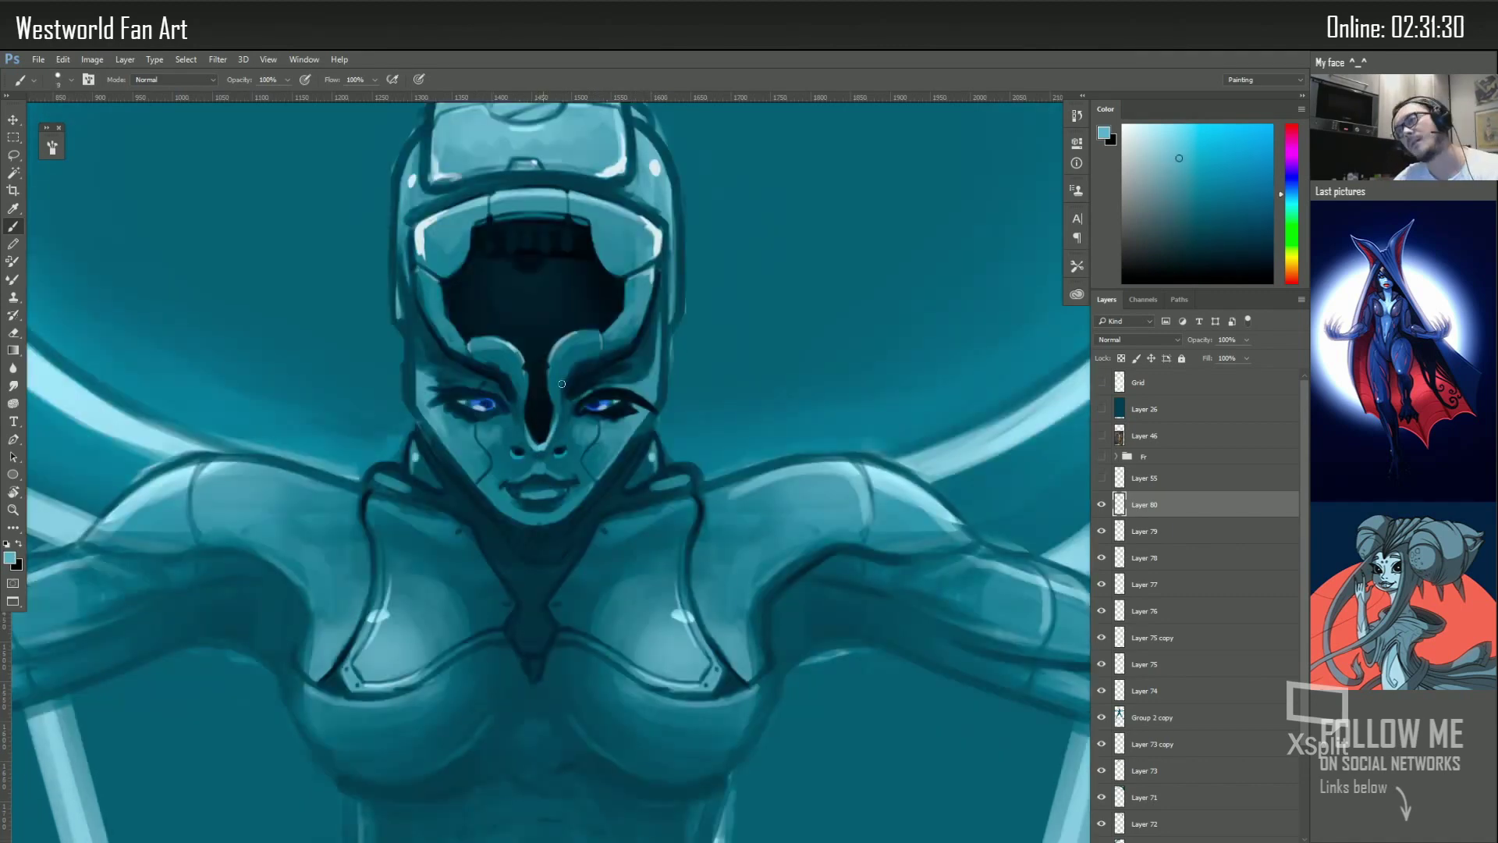
alt+click(562, 384)
alt+click(595, 391)
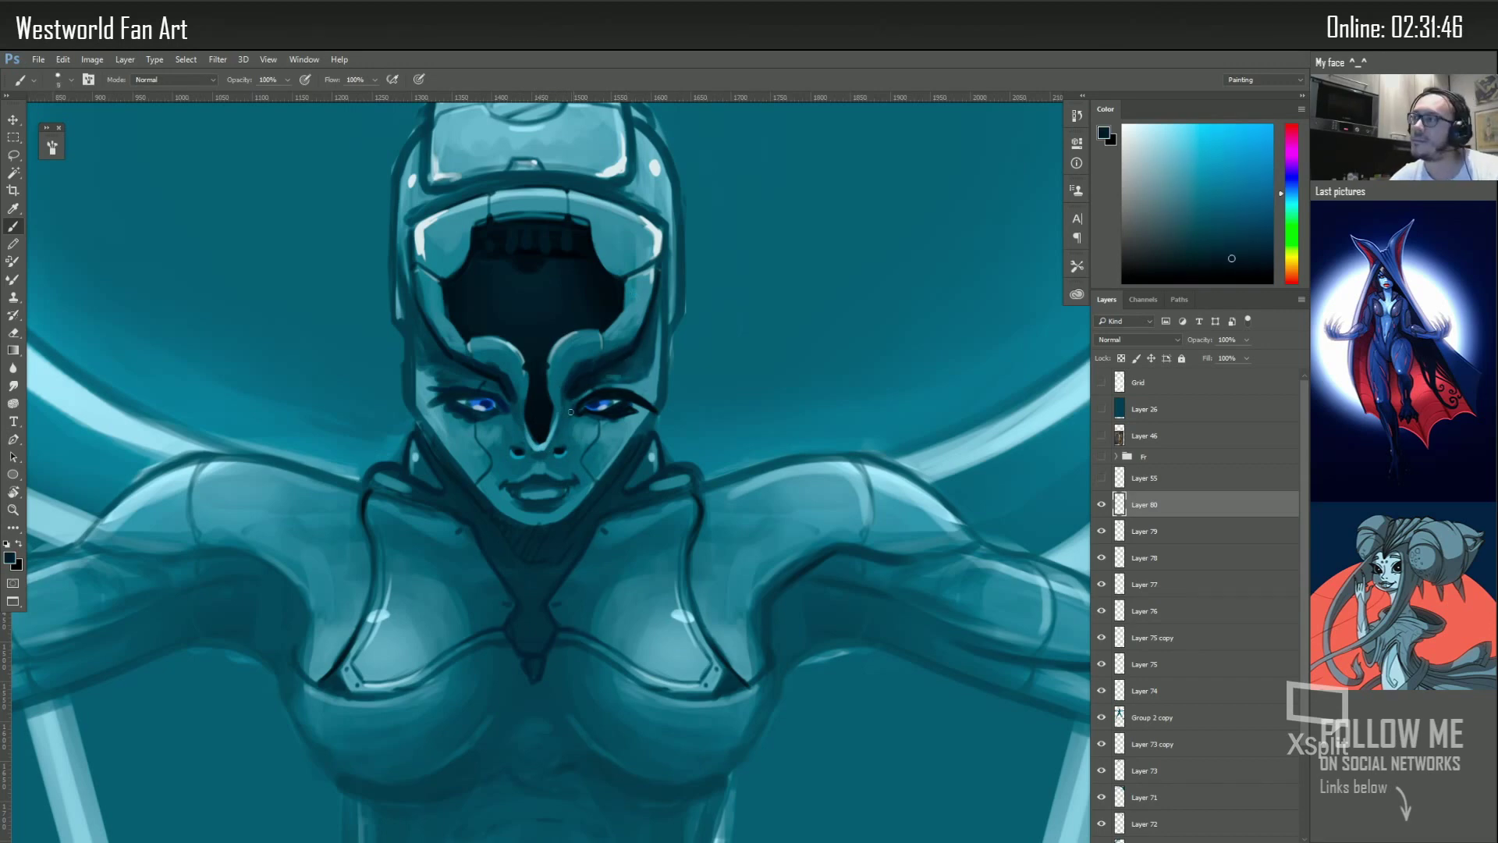
key(bracketright)
key(bracketright)
key(bracketright)
alt+click(590, 387)
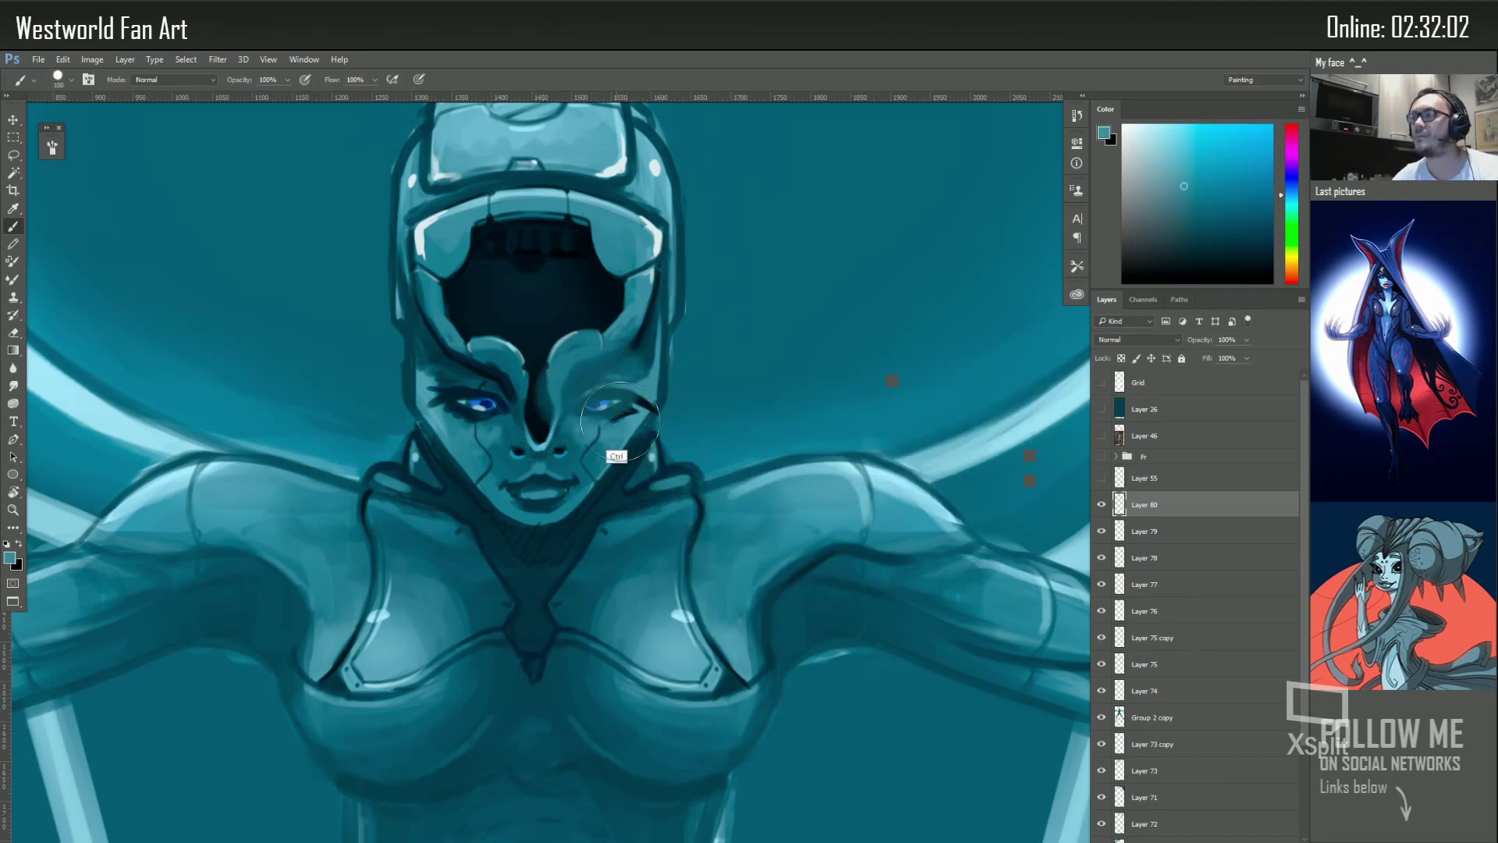
alt+click(629, 400)
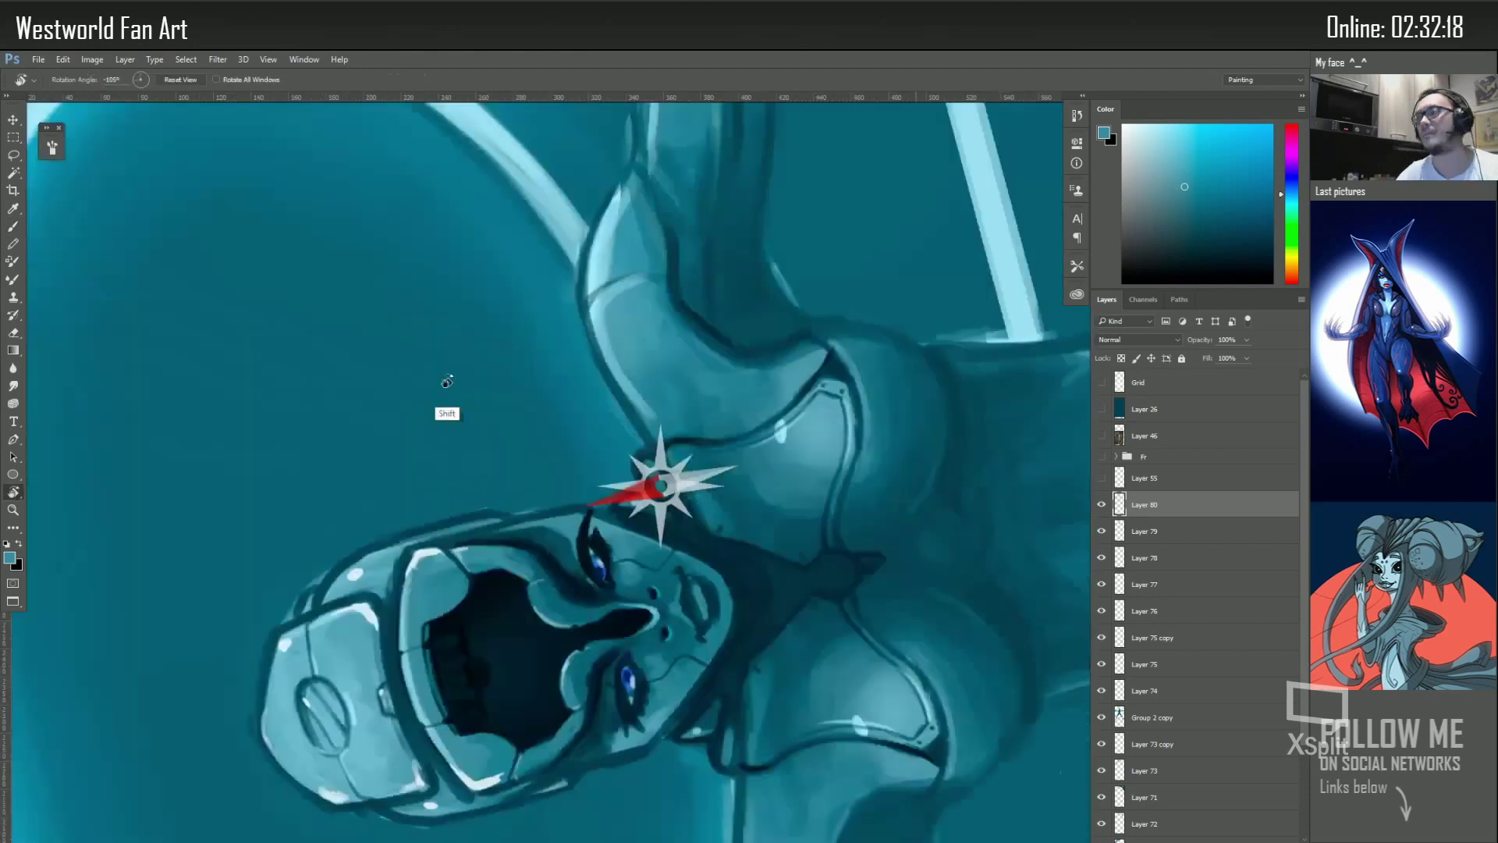
drag(628, 399, 445, 407)
key(Escape)
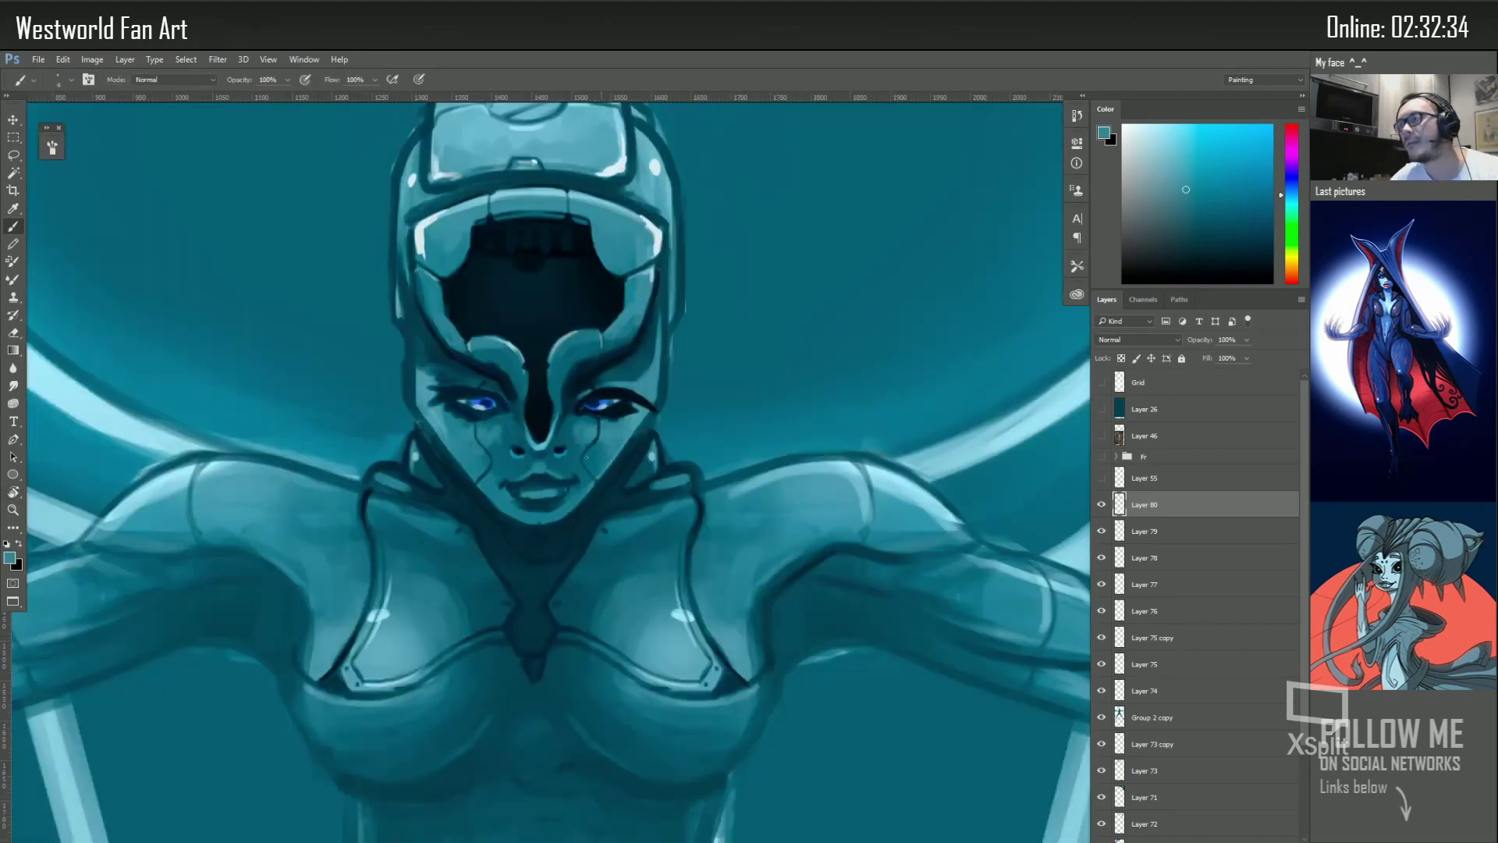
alt+click(590, 476)
drag(590, 473, 593, 490)
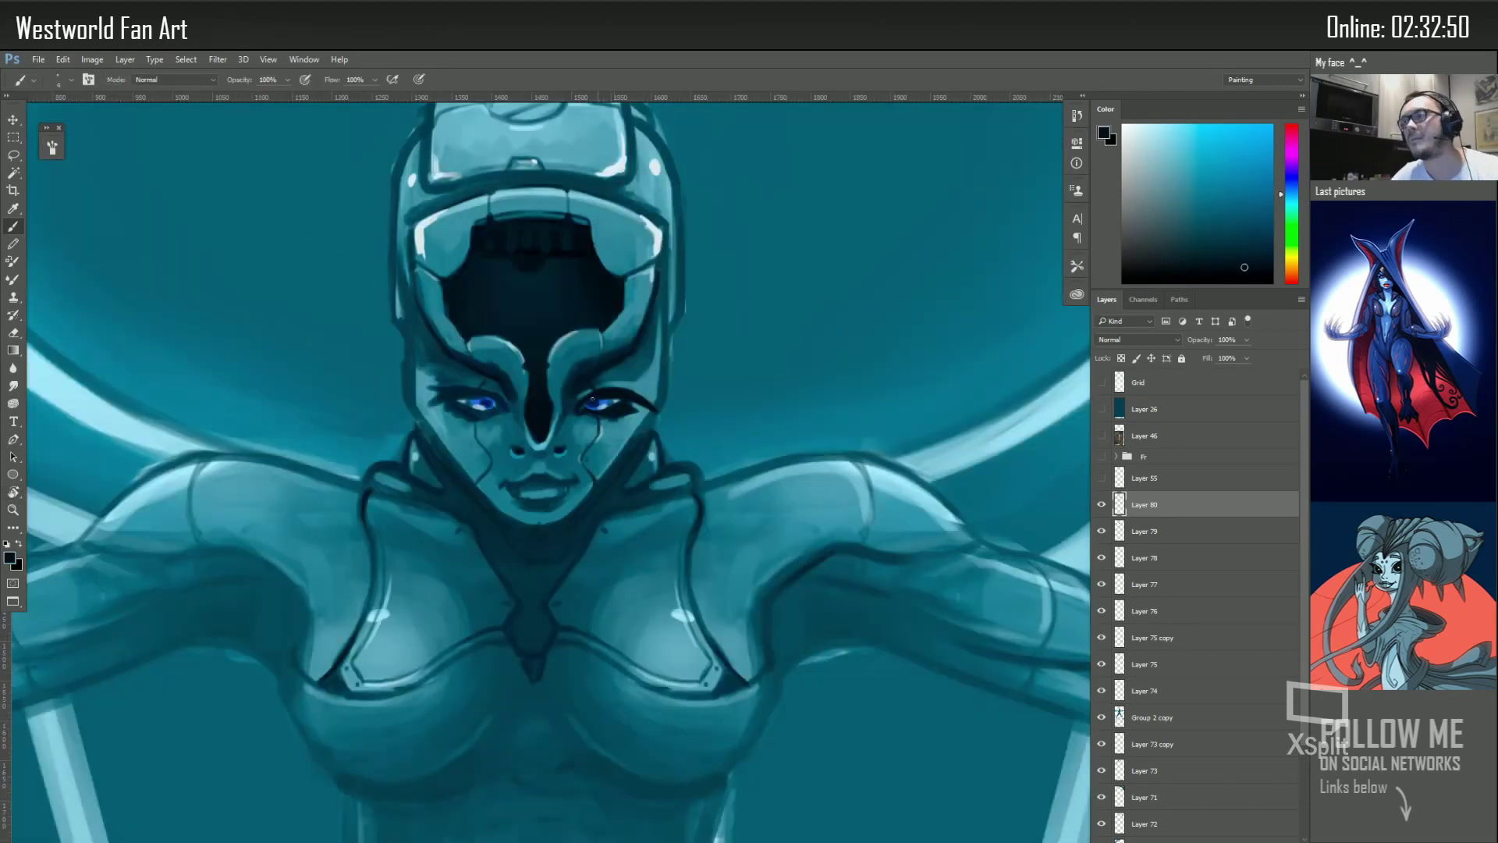
Rework the eye corner using bright blue, light cyan and dark teal sampled from the face
alt+click(593, 404)
alt+click(601, 405)
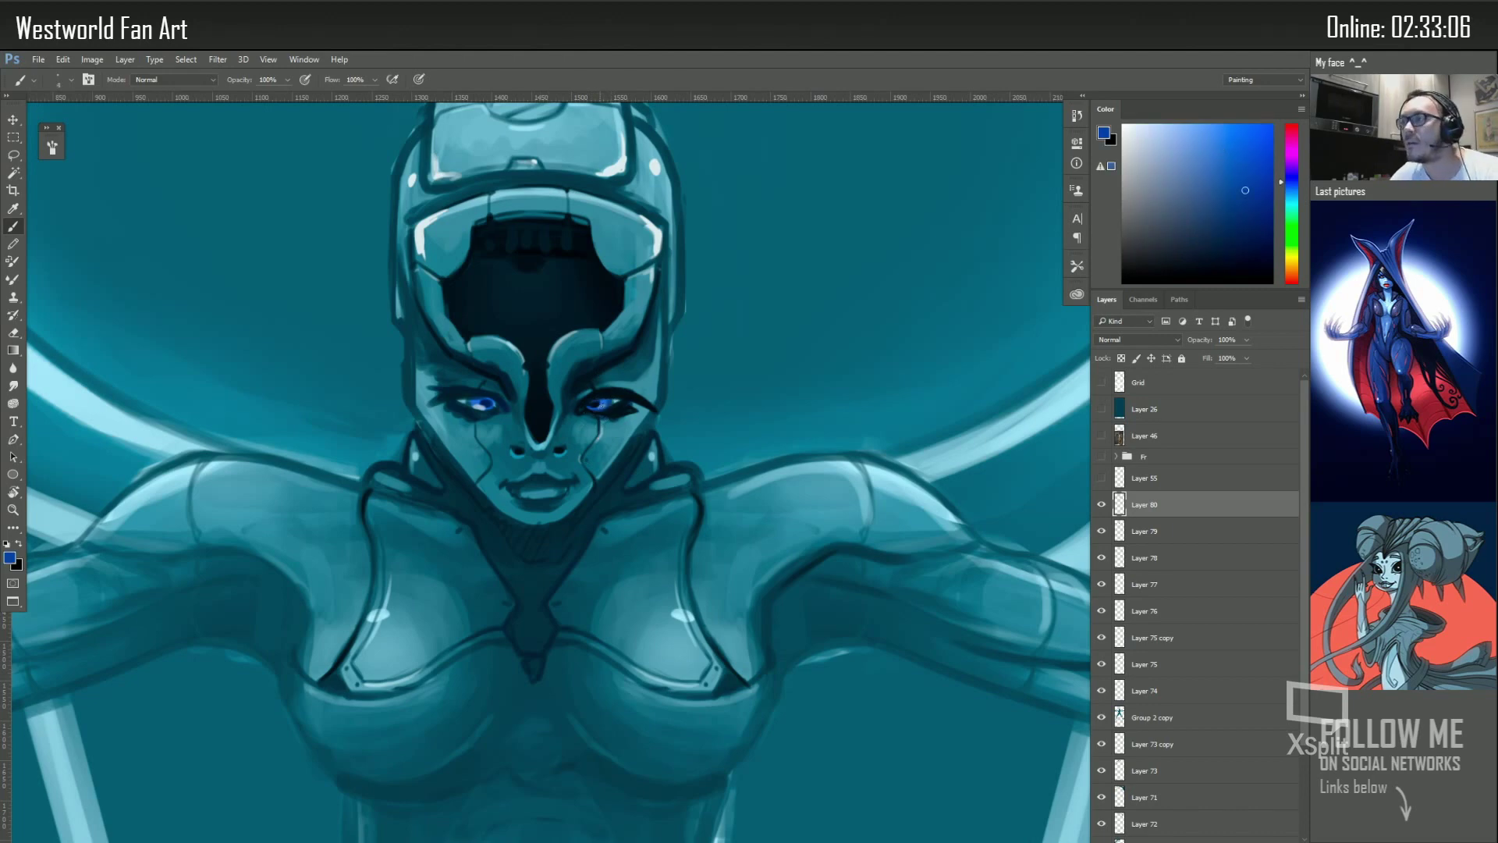
alt+click(617, 433)
alt+click(538, 410)
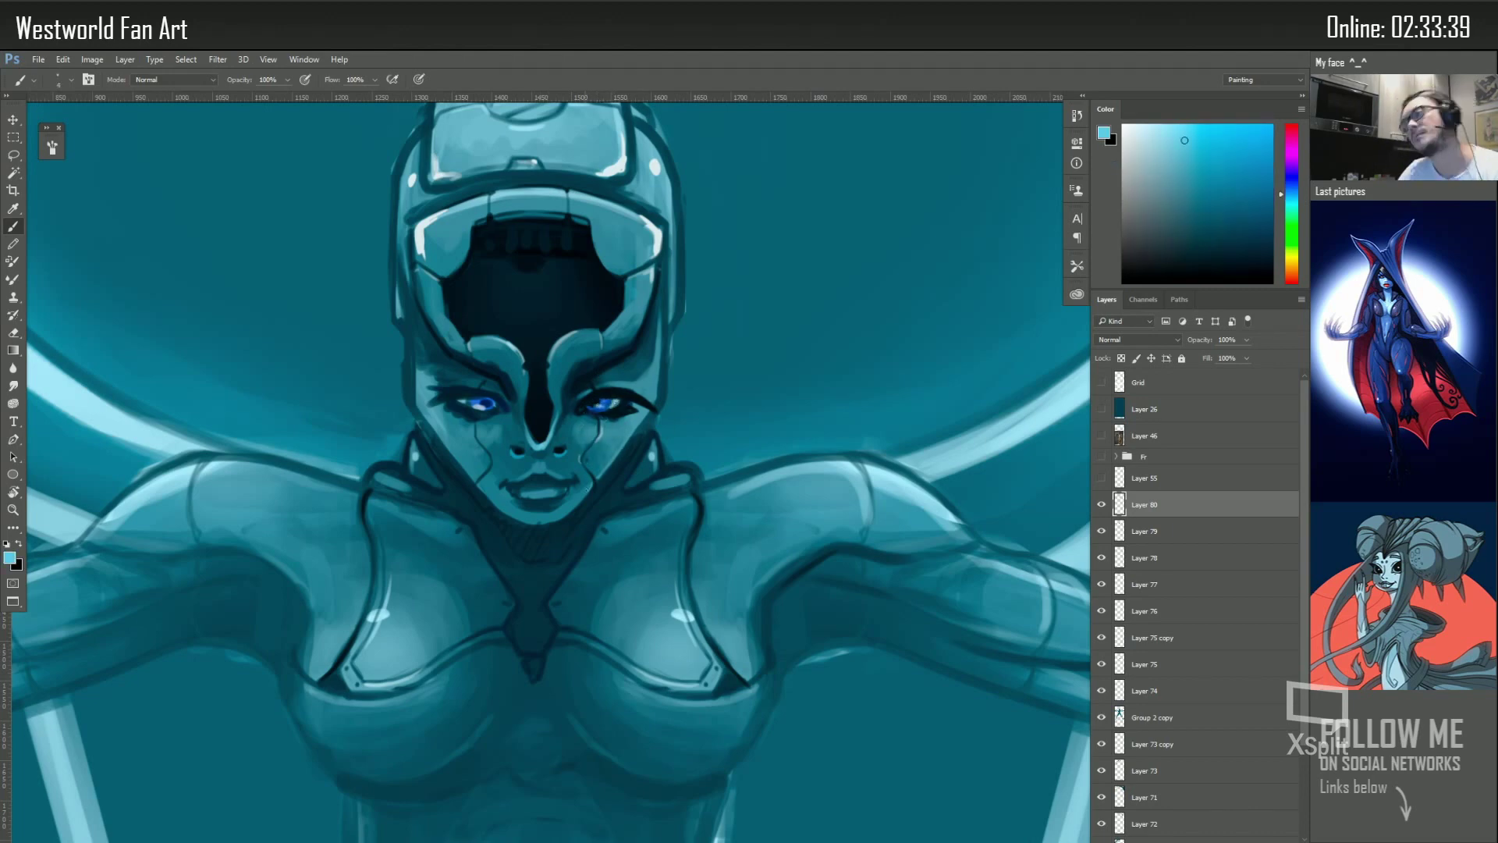
alt+click(636, 405)
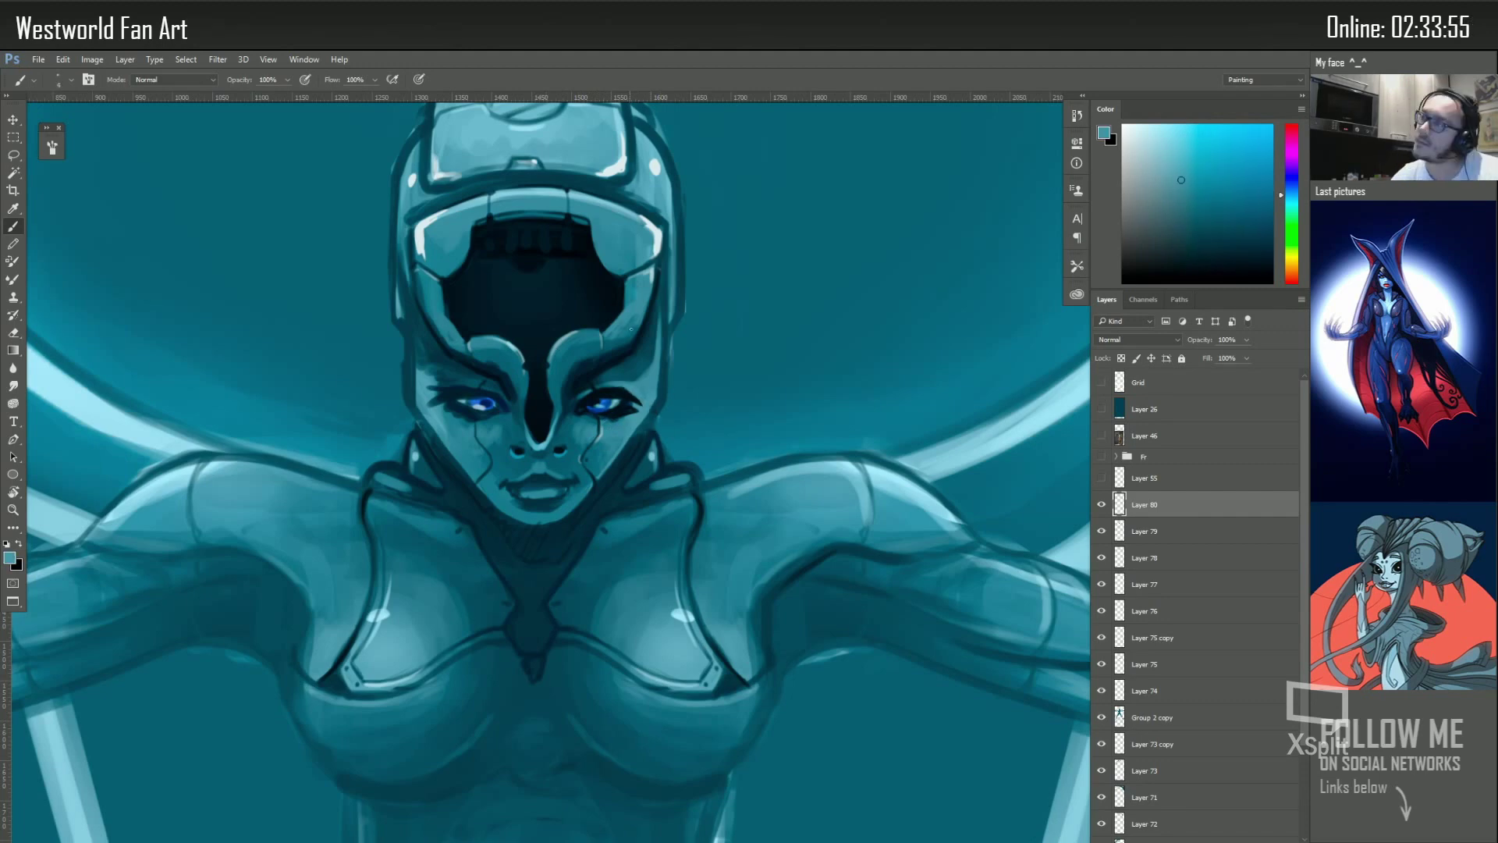
scroll(605, 405, up, 3)
alt+click(614, 399)
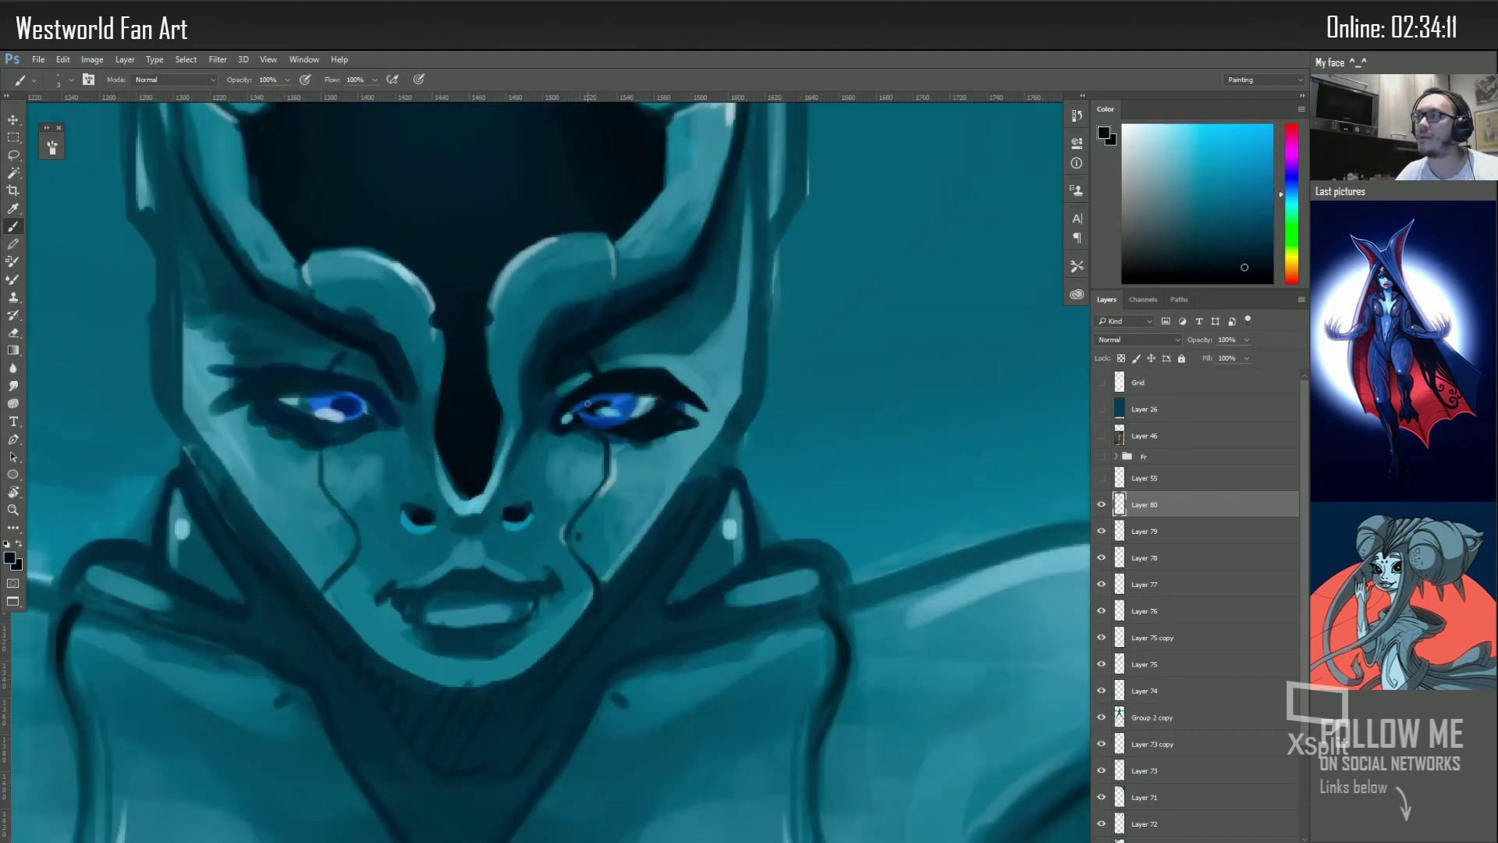
alt+click(579, 431)
scroll(603, 448, down, 5)
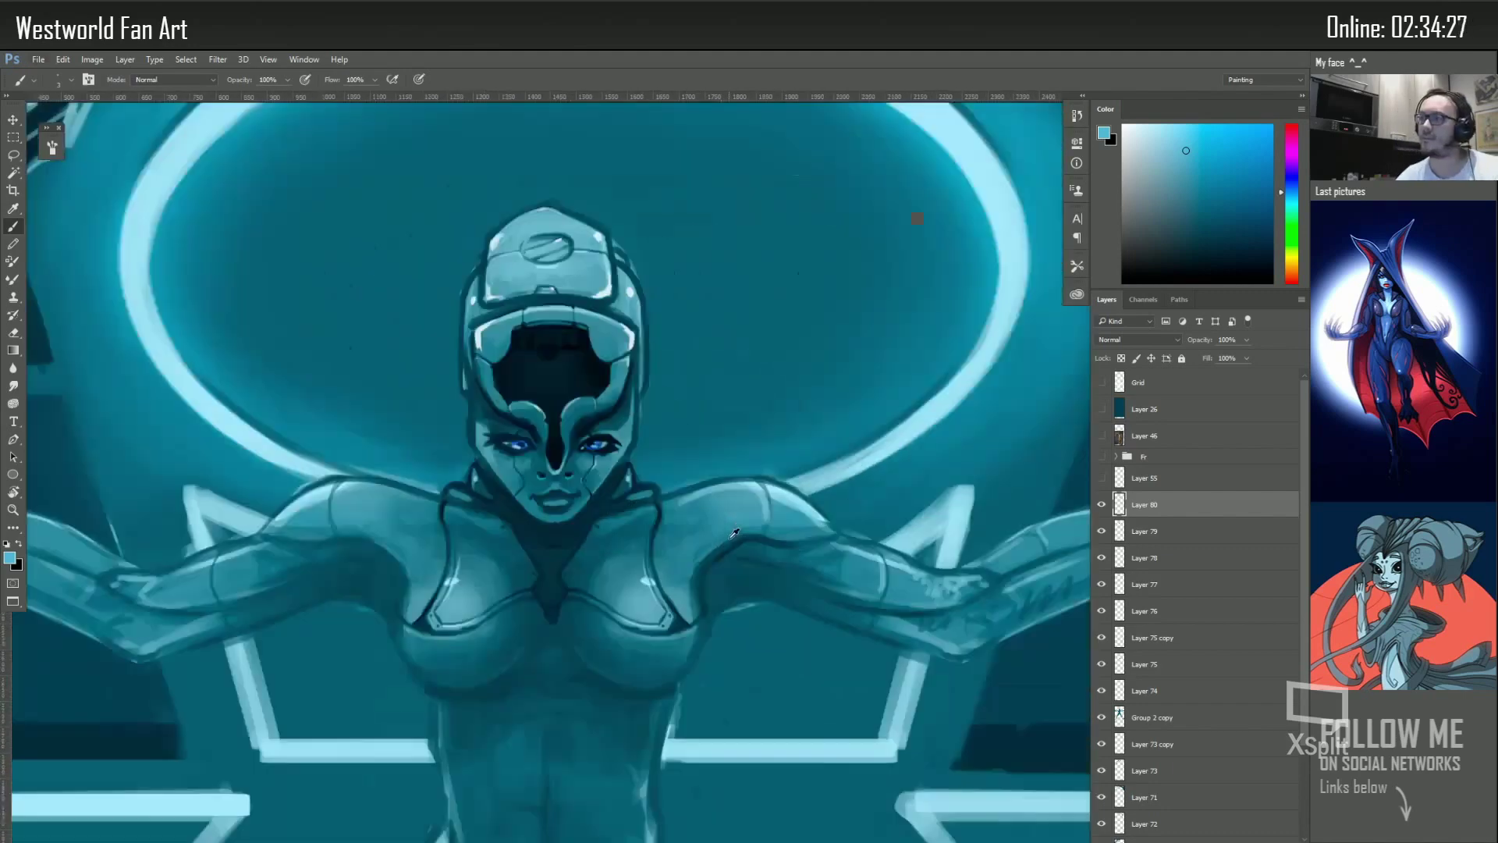
scroll(538, 377, up, 2)
alt+click(517, 361)
alt+click(538, 374)
Lasso the left eye, copy it to its own layer and flip it horizontally
key(l)
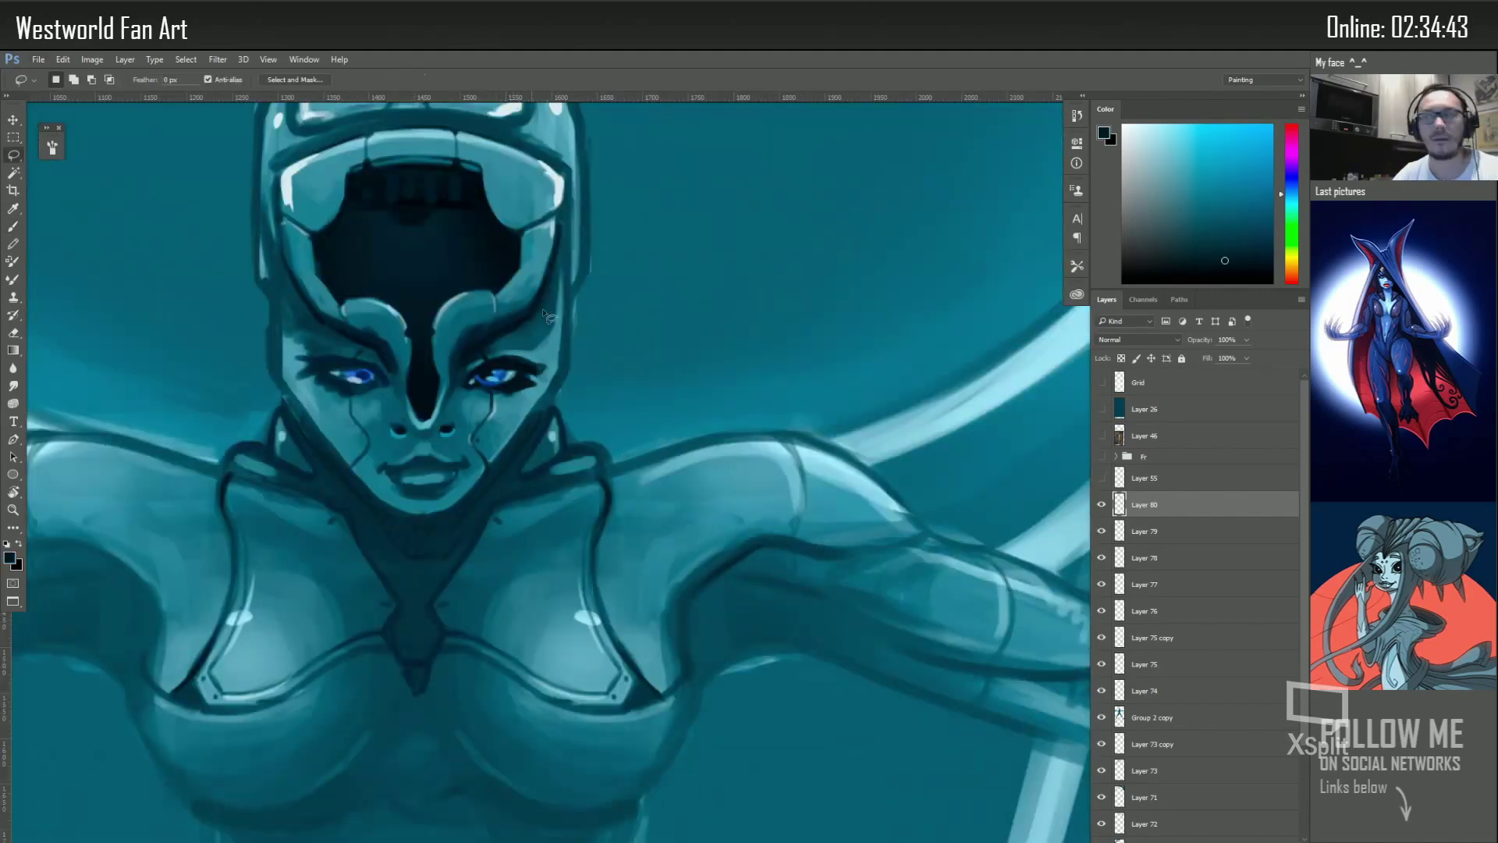
drag(539, 312, 468, 406)
key(ctrl+j)
click(284, 487)
key(v)
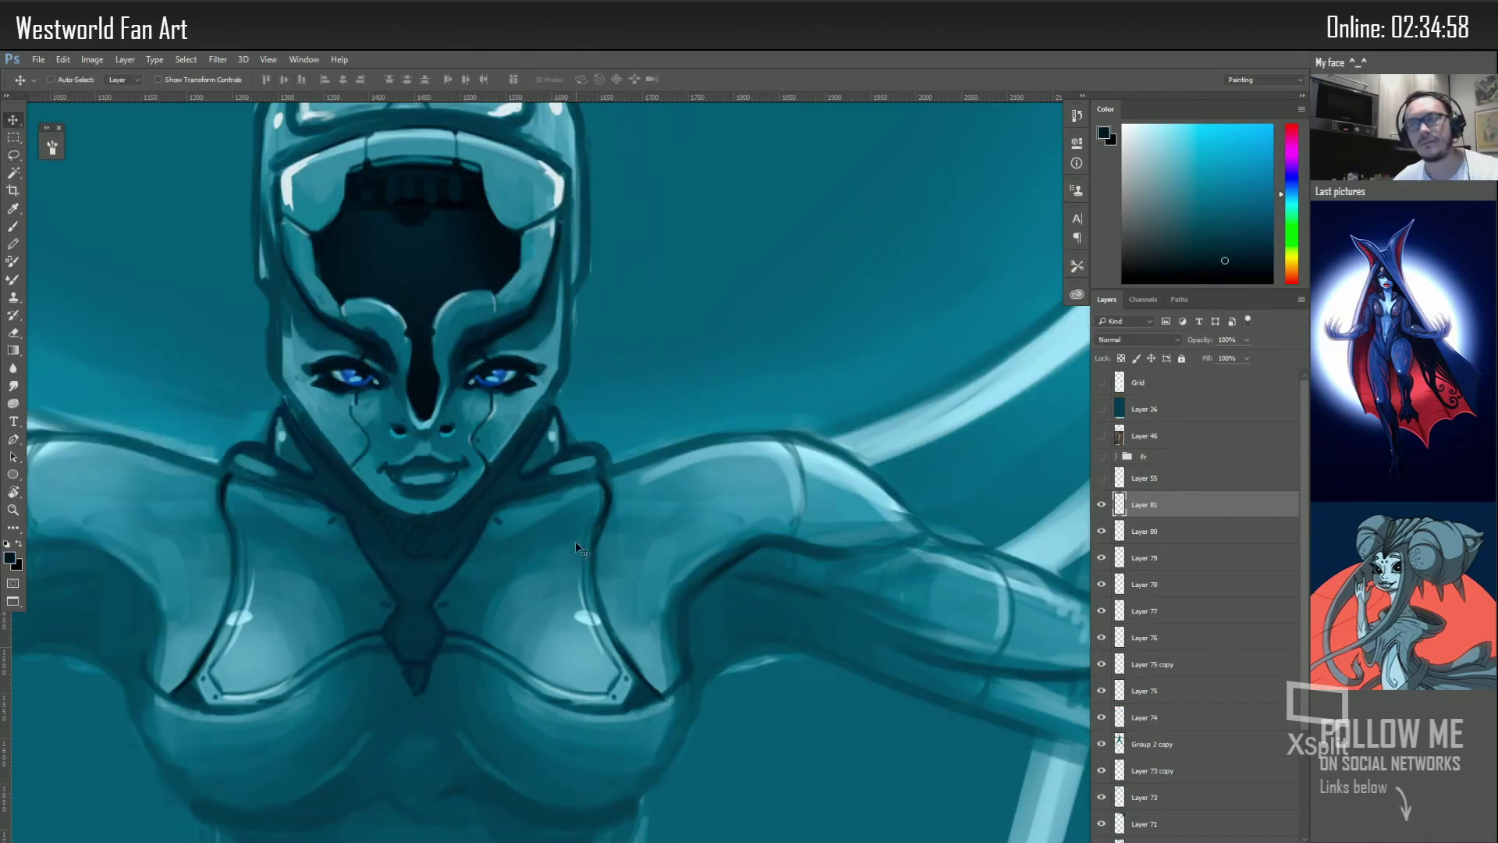
scroll(234, 359, down, 1)
key(b)
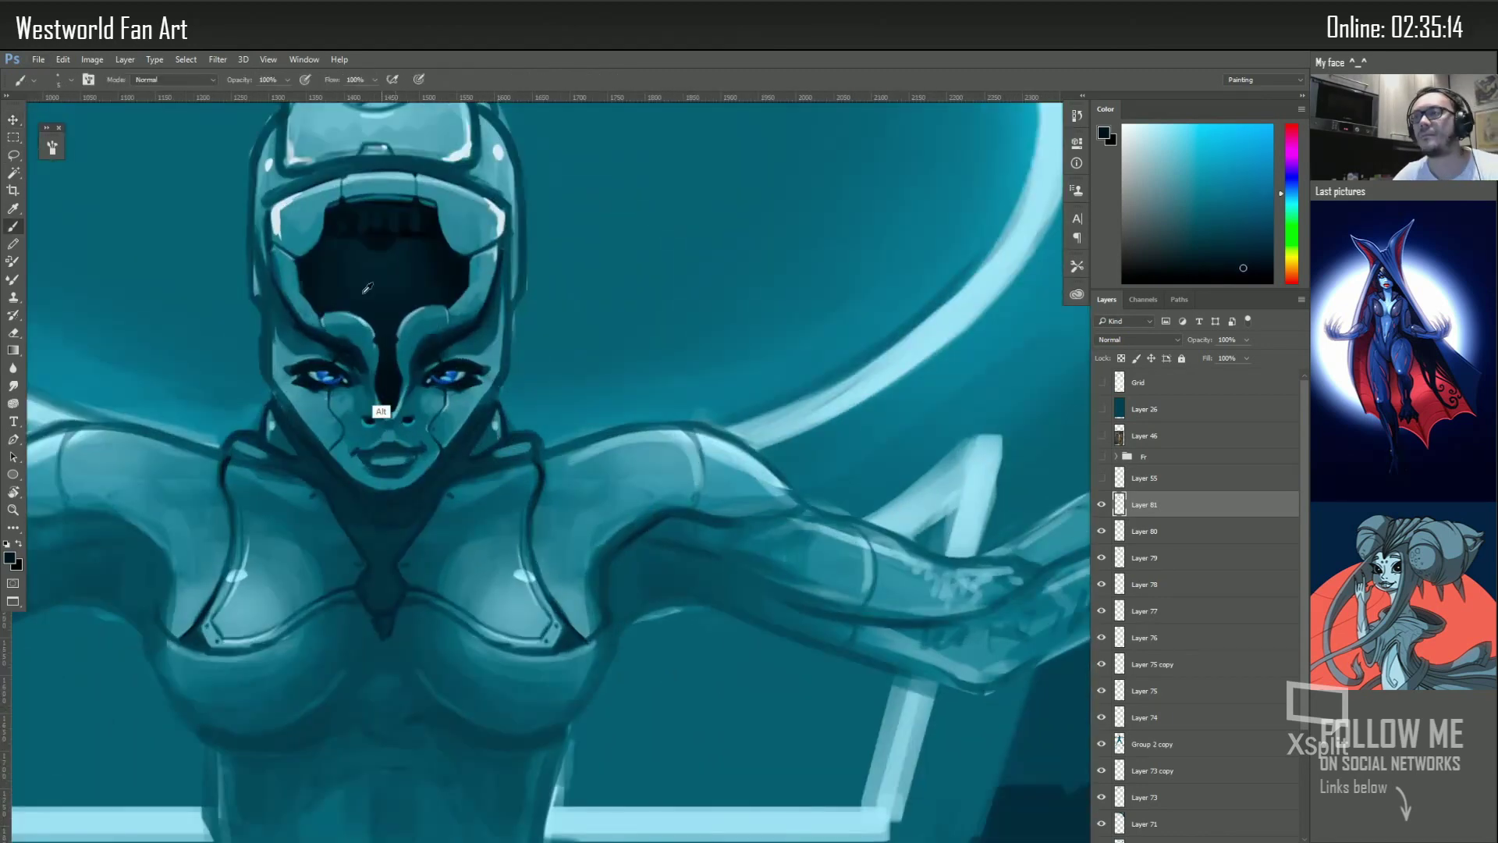
Sample a near-black tone and switch to a small hard round brush
alt+click(375, 394)
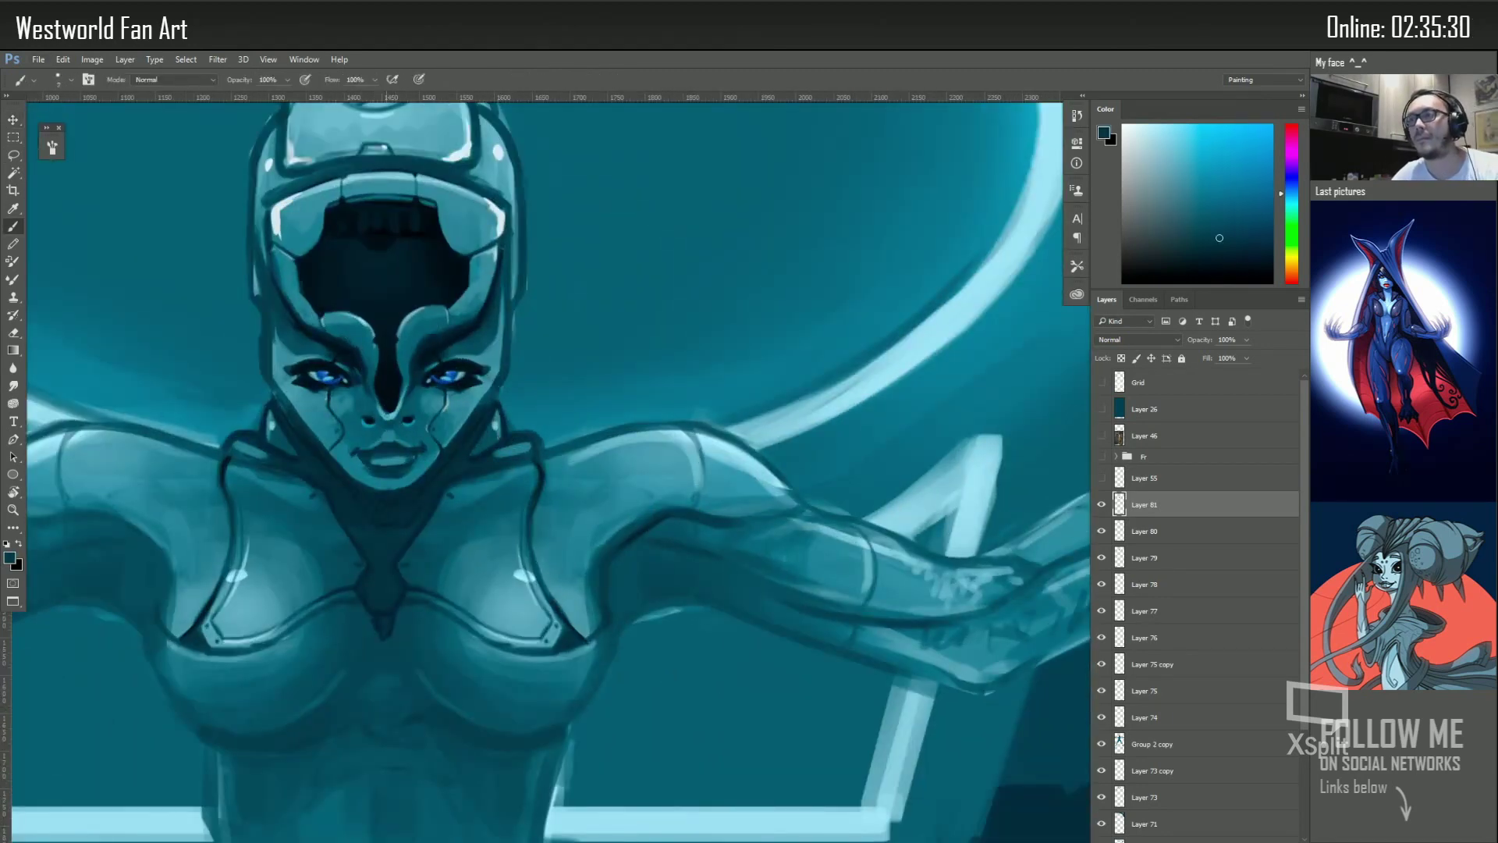
alt+click(400, 394)
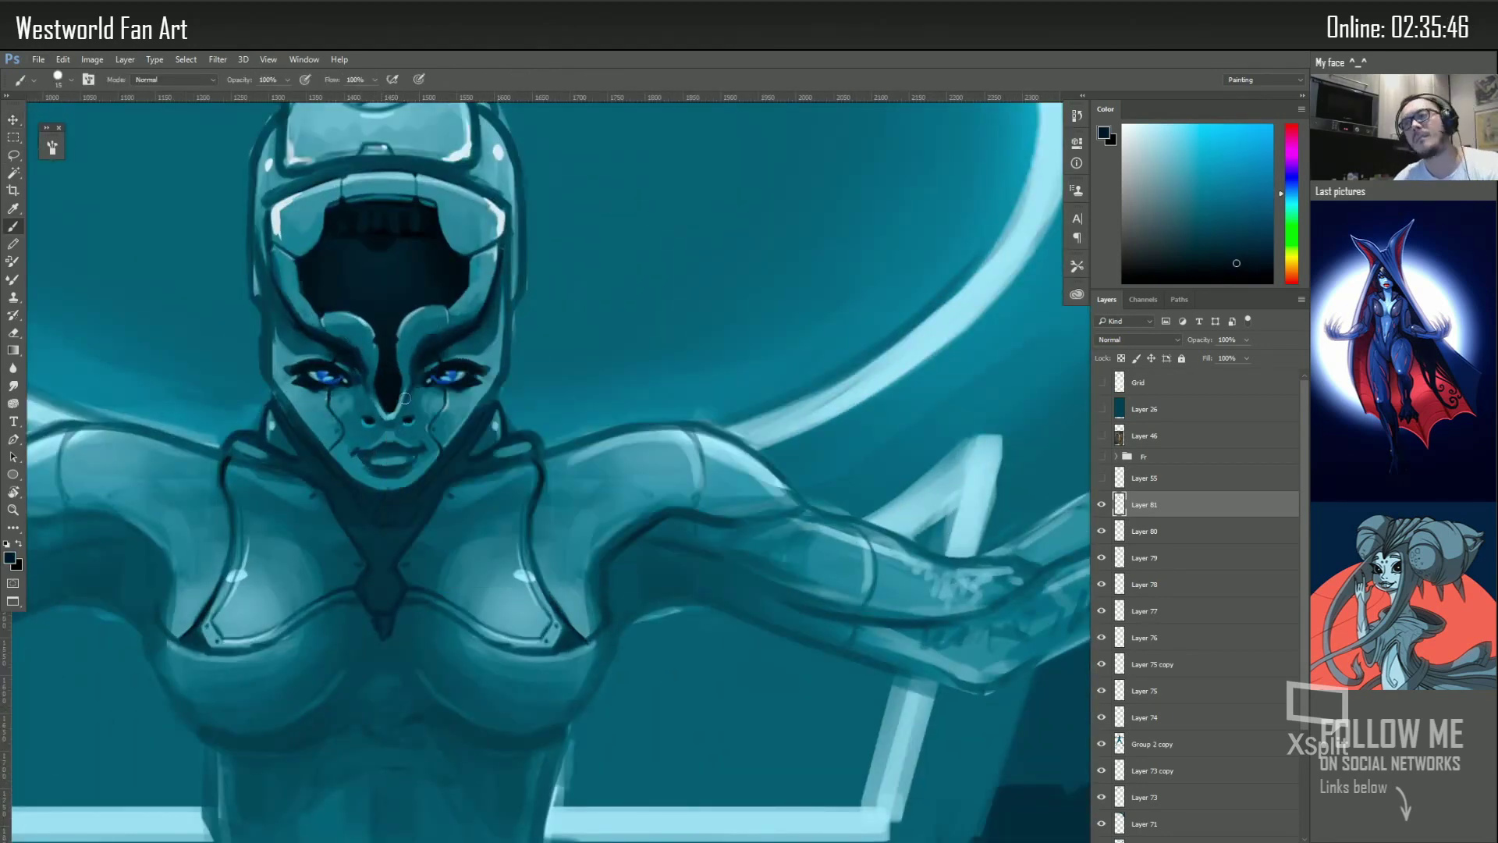
alt+click(374, 380)
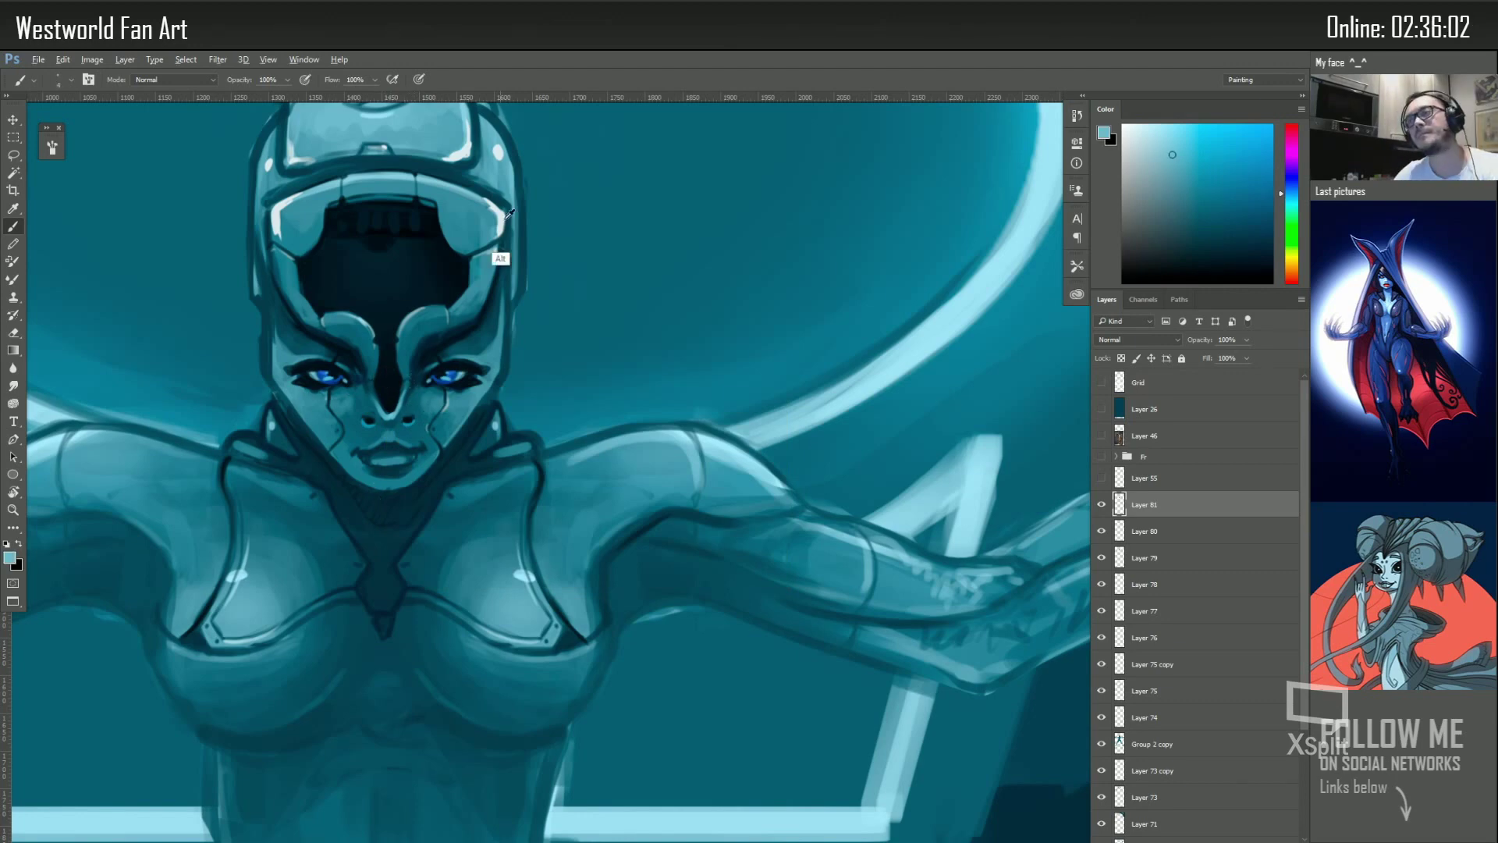
click(268, 59)
key(v)
key(b)
right_click(469, 439)
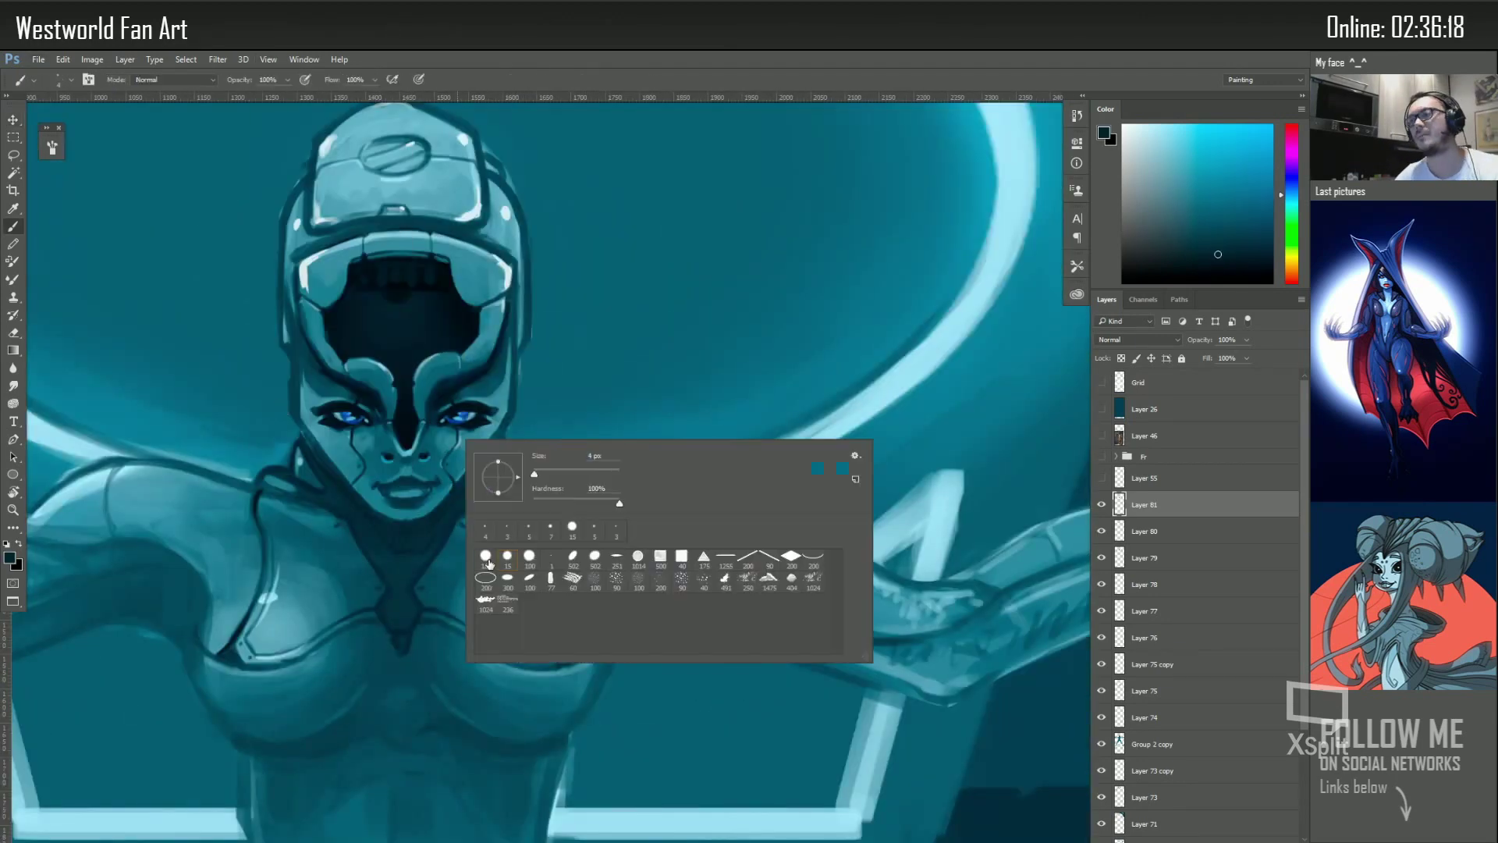
alt+click(472, 414)
scroll(416, 378, down, 5)
Rotate the view sideways and paint light highlights into both eyes
key(r)
drag(703, 351, 781, 468)
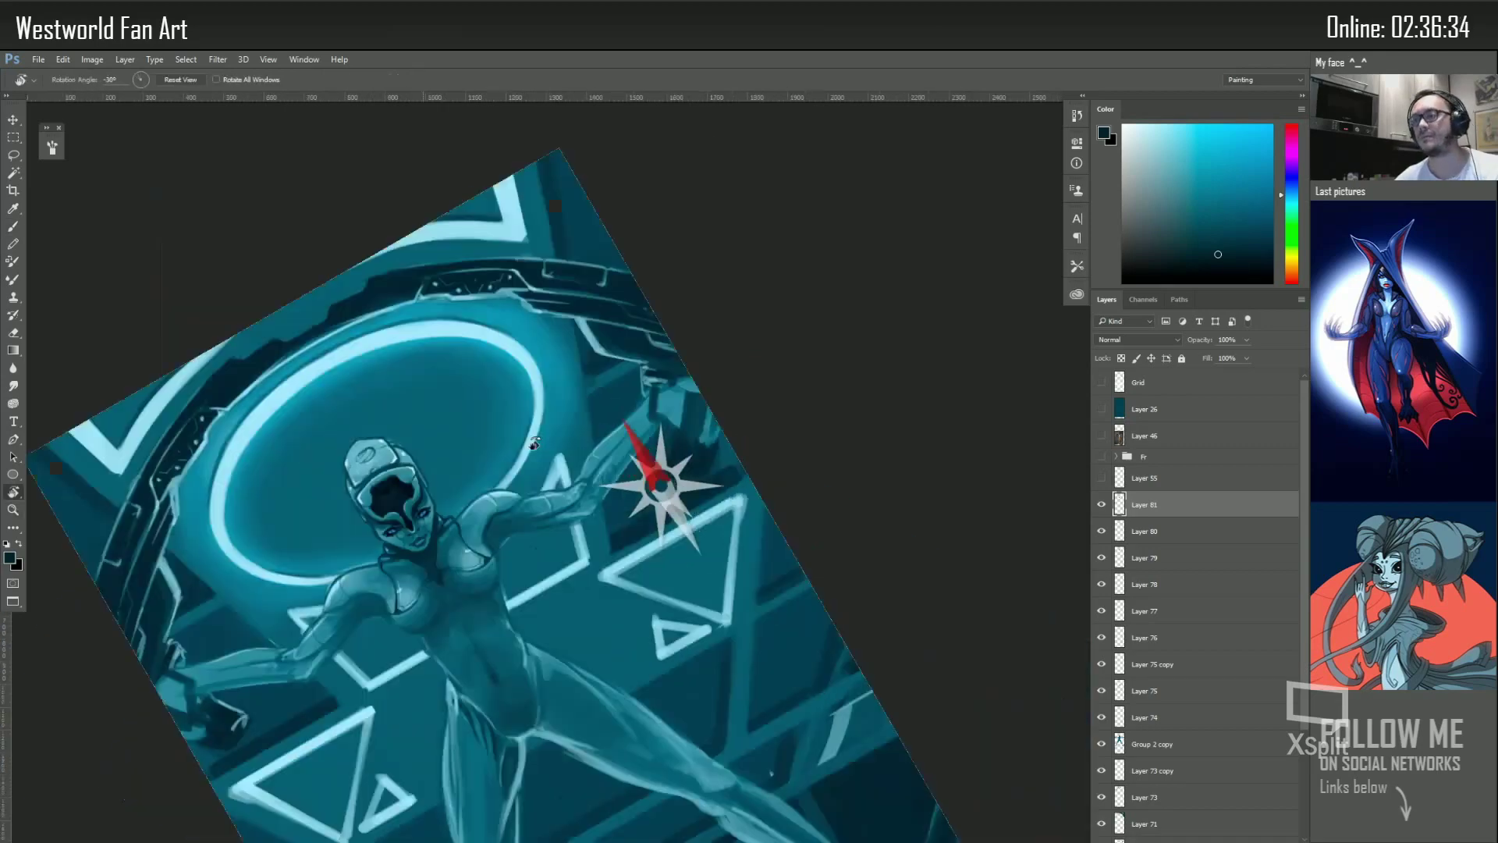
key(Escape)
scroll(438, 376, up, 5)
key(b)
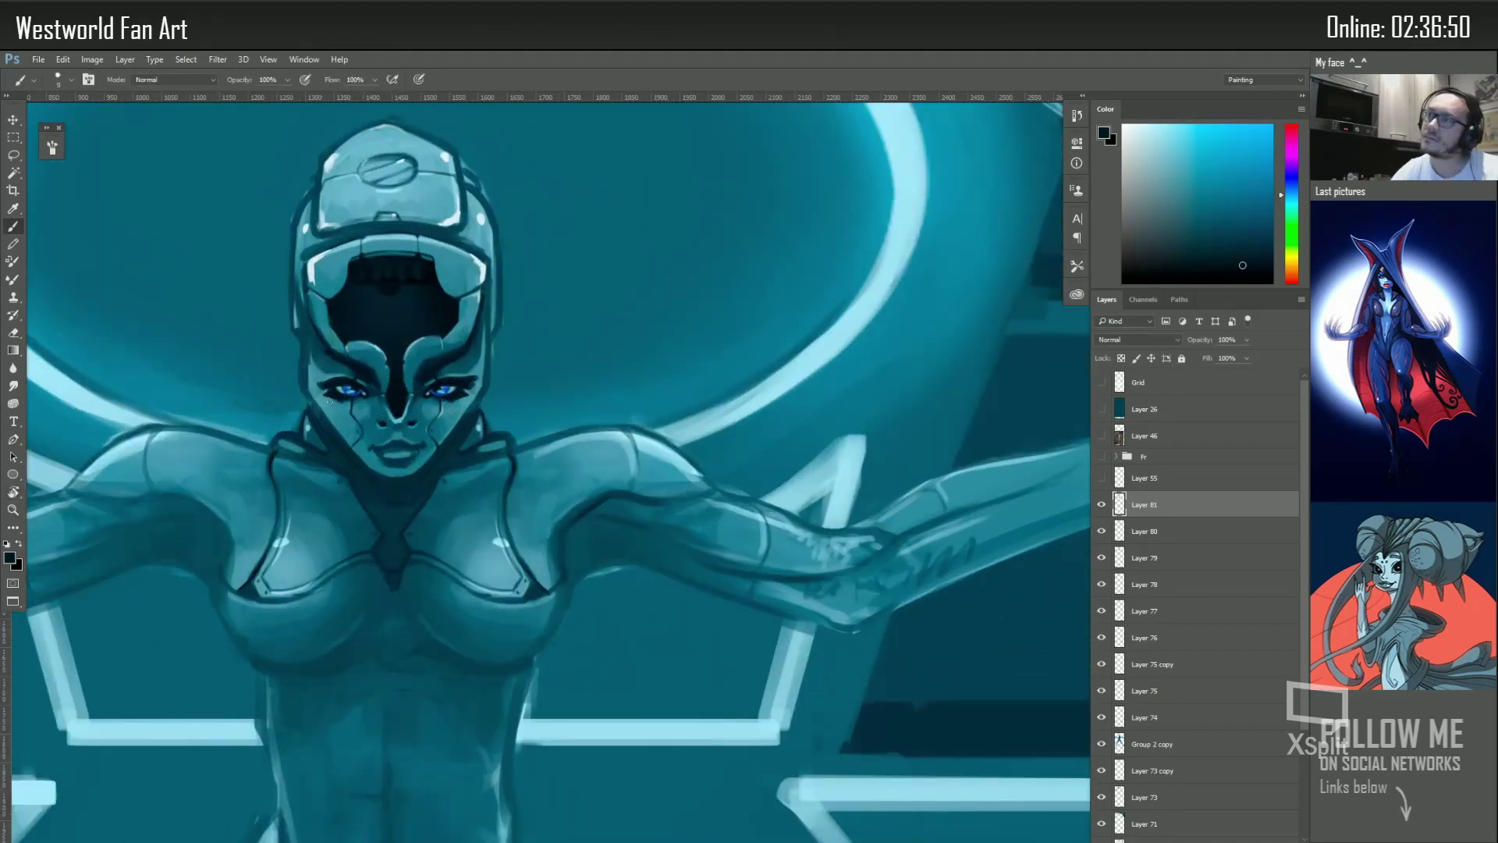
scroll(441, 384, up, 3)
key(r)
drag(483, 390, 546, 312)
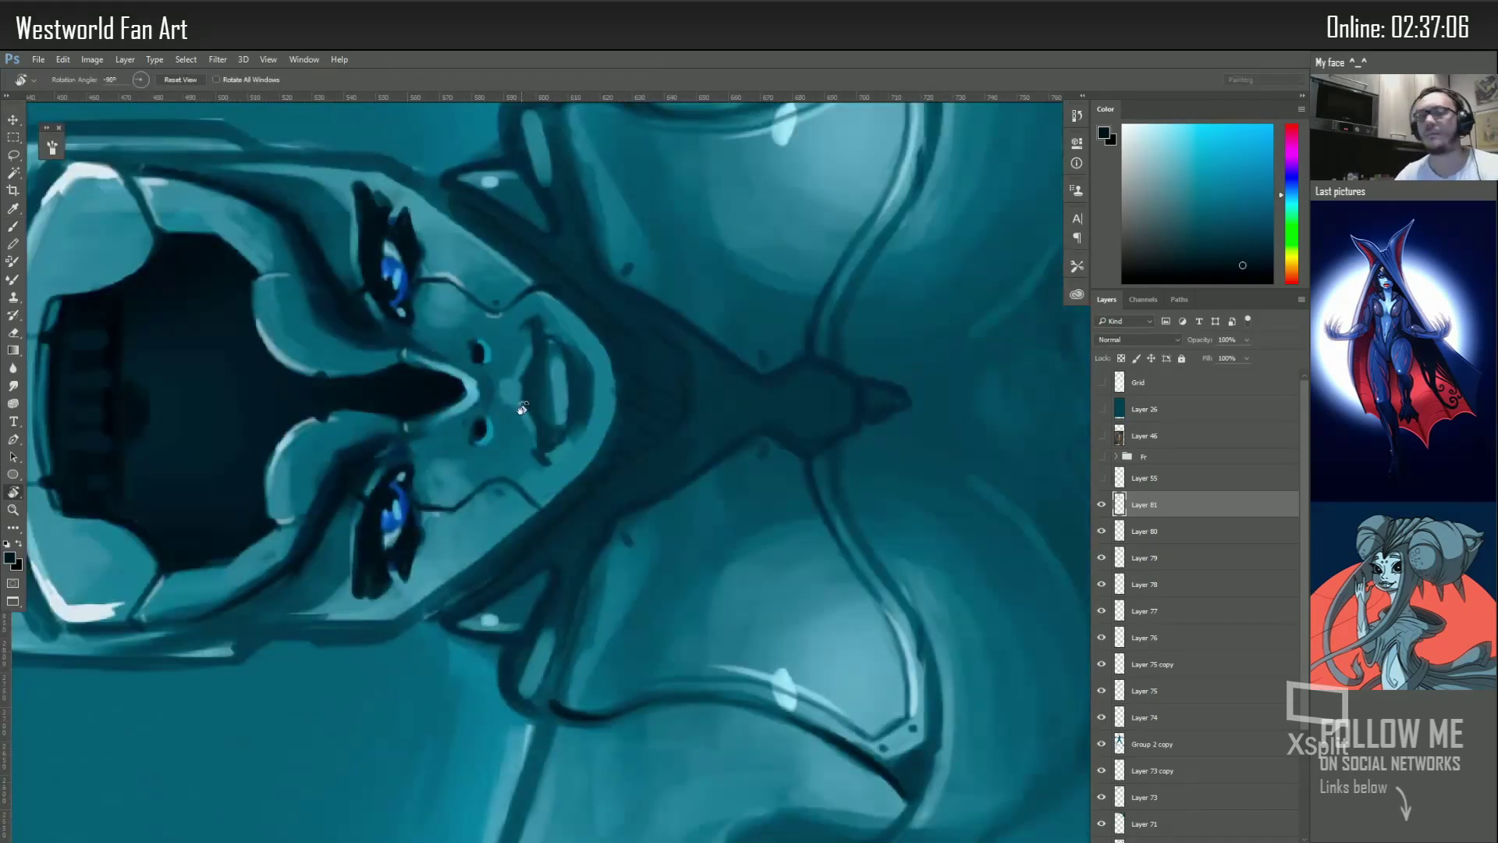
key(b)
drag(397, 253, 402, 279)
drag(398, 505, 403, 540)
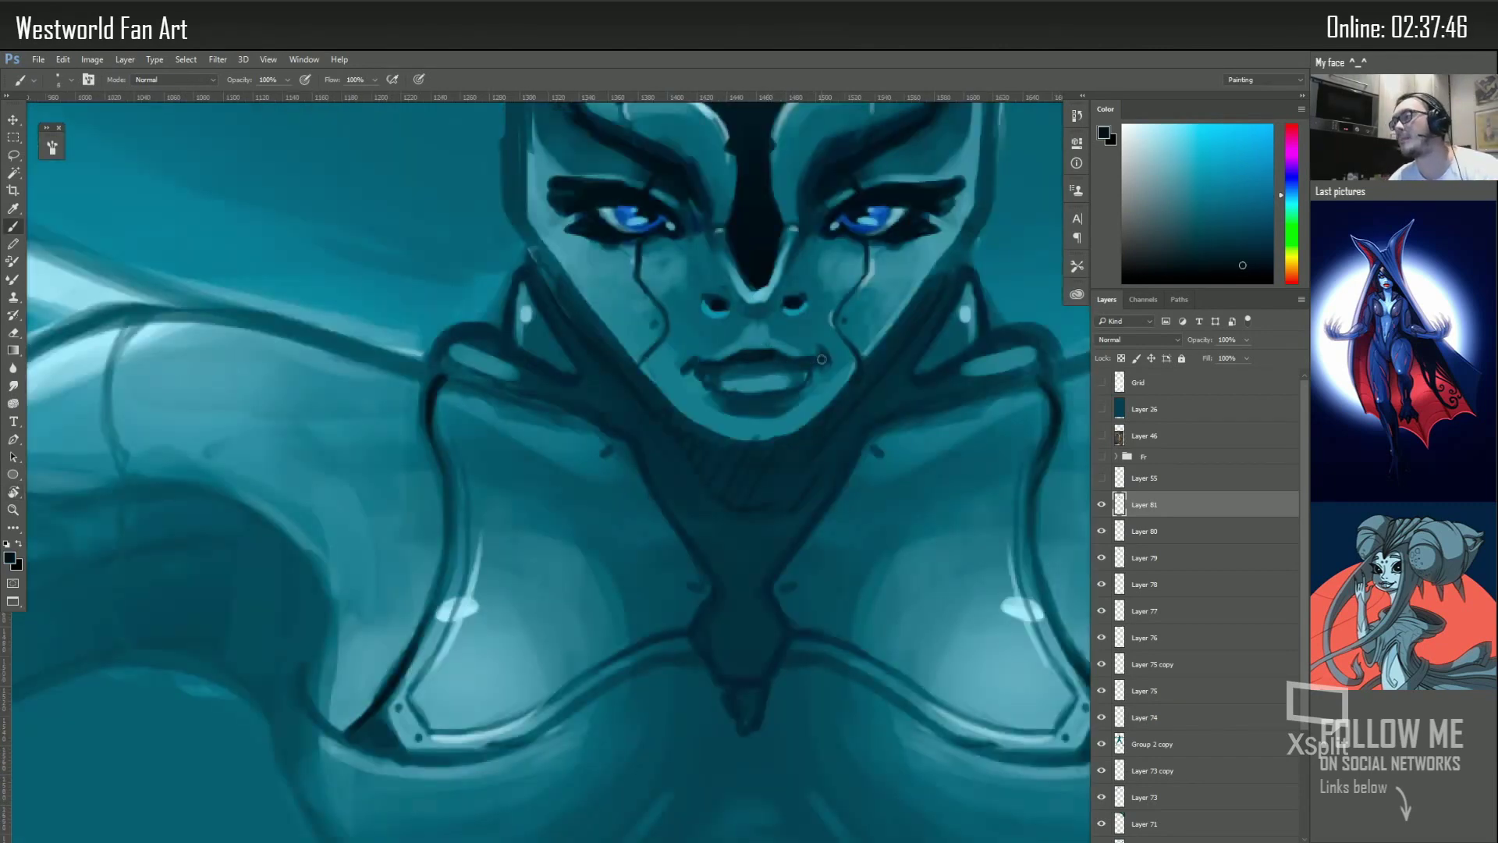
Repaint the mouth, lips and chin shading with dark and light teal
drag(821, 359, 696, 368)
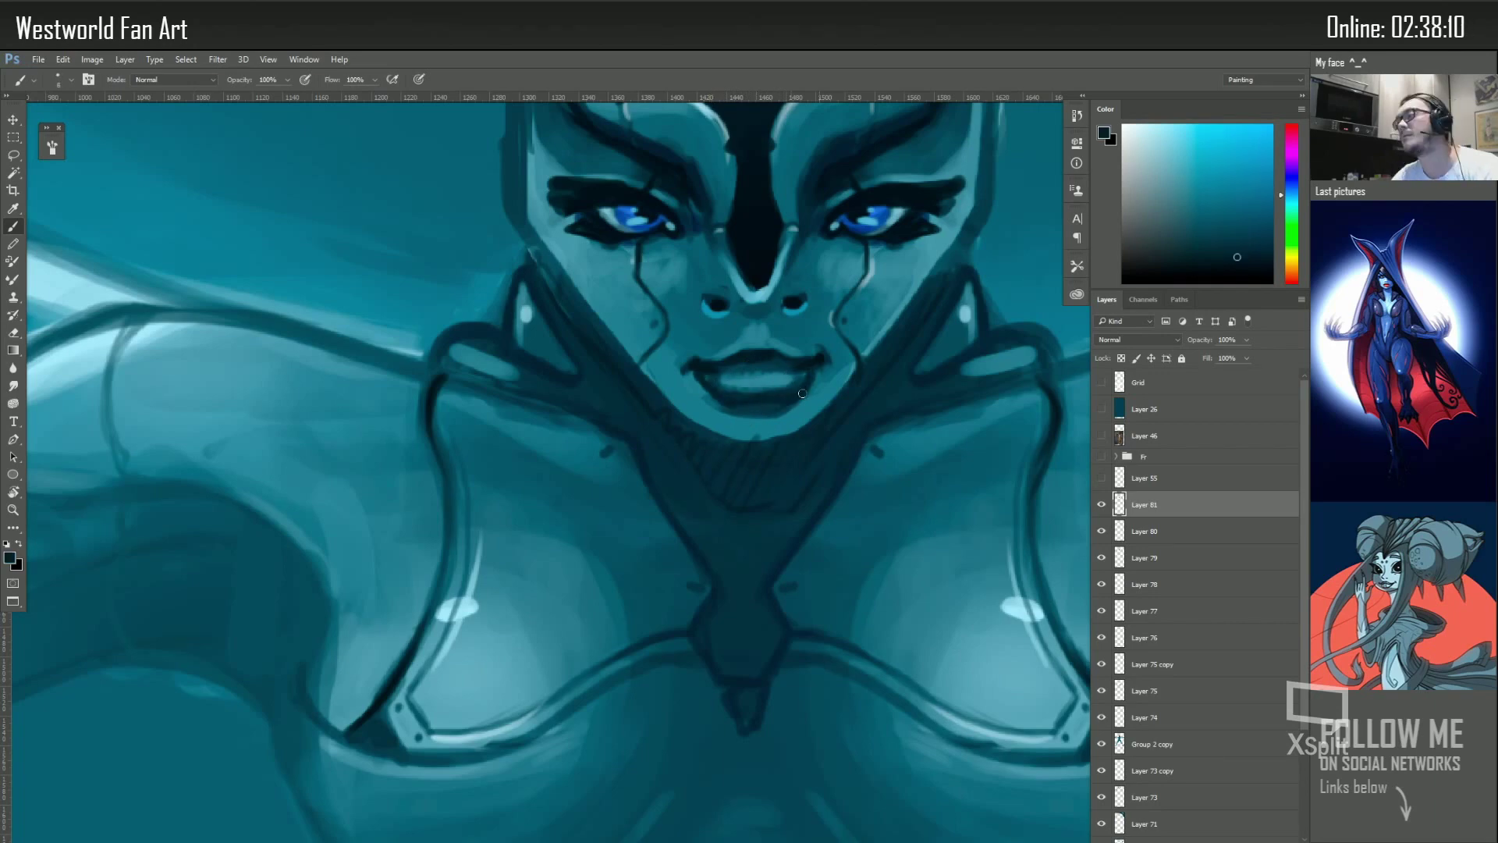
mouse_move(696, 368)
mouse_down()
mouse_move(678, 389)
mouse_move(563, 259)
mouse_up()
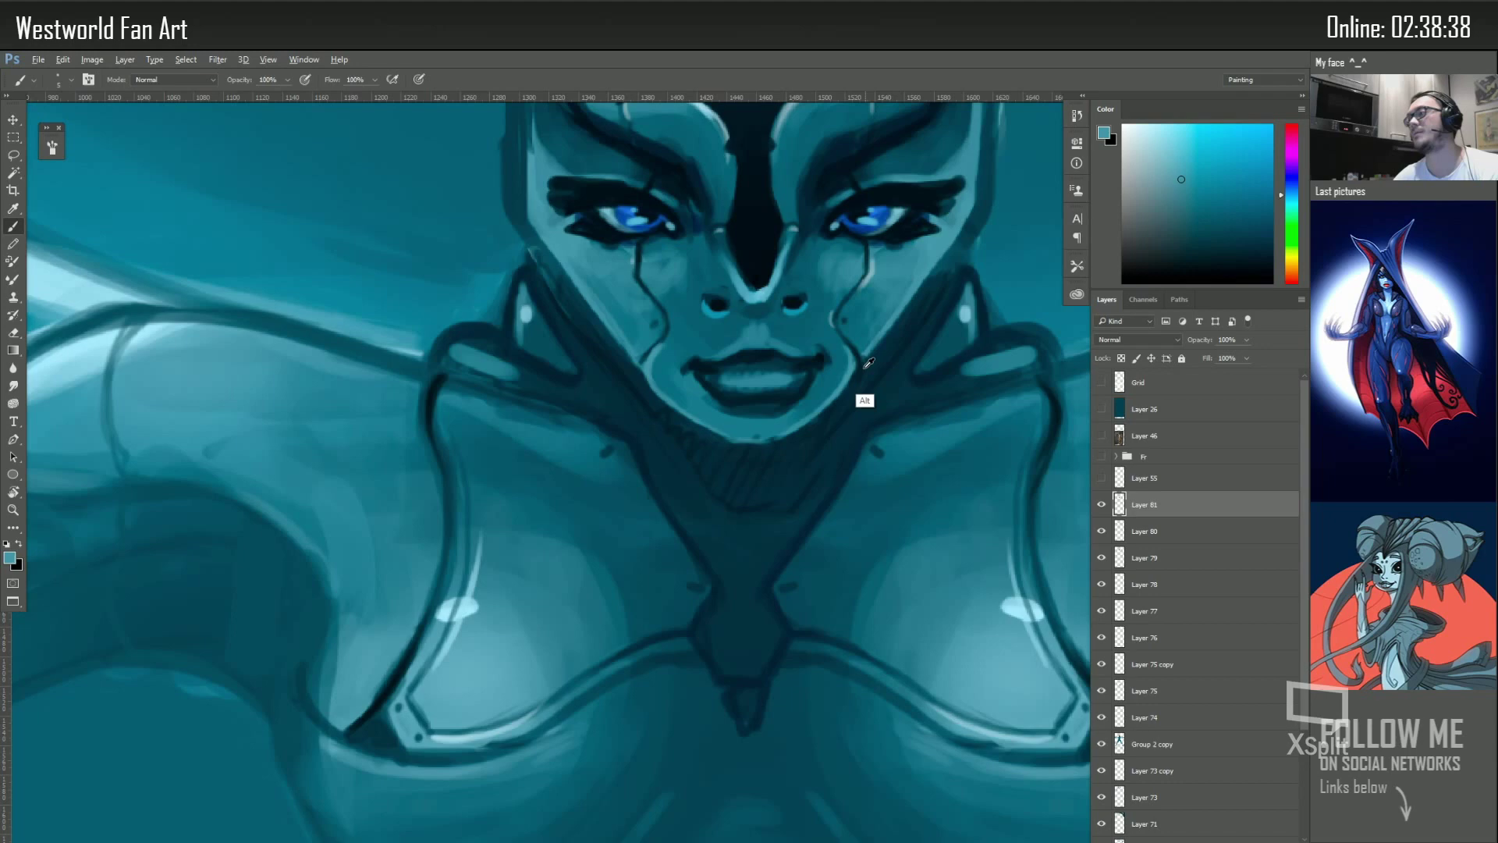
alt+click(869, 363)
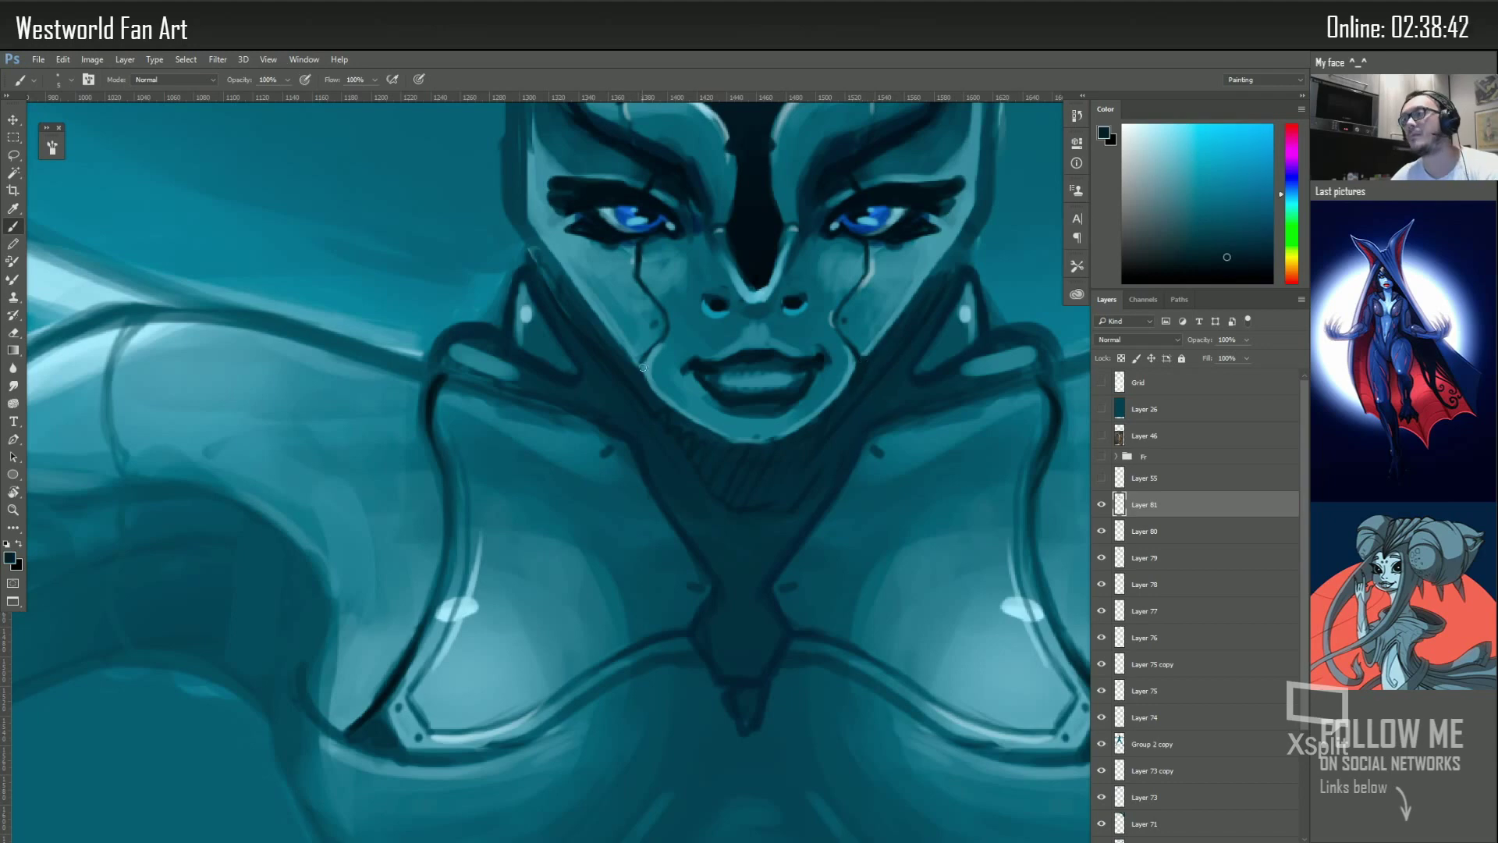
alt+click(653, 392)
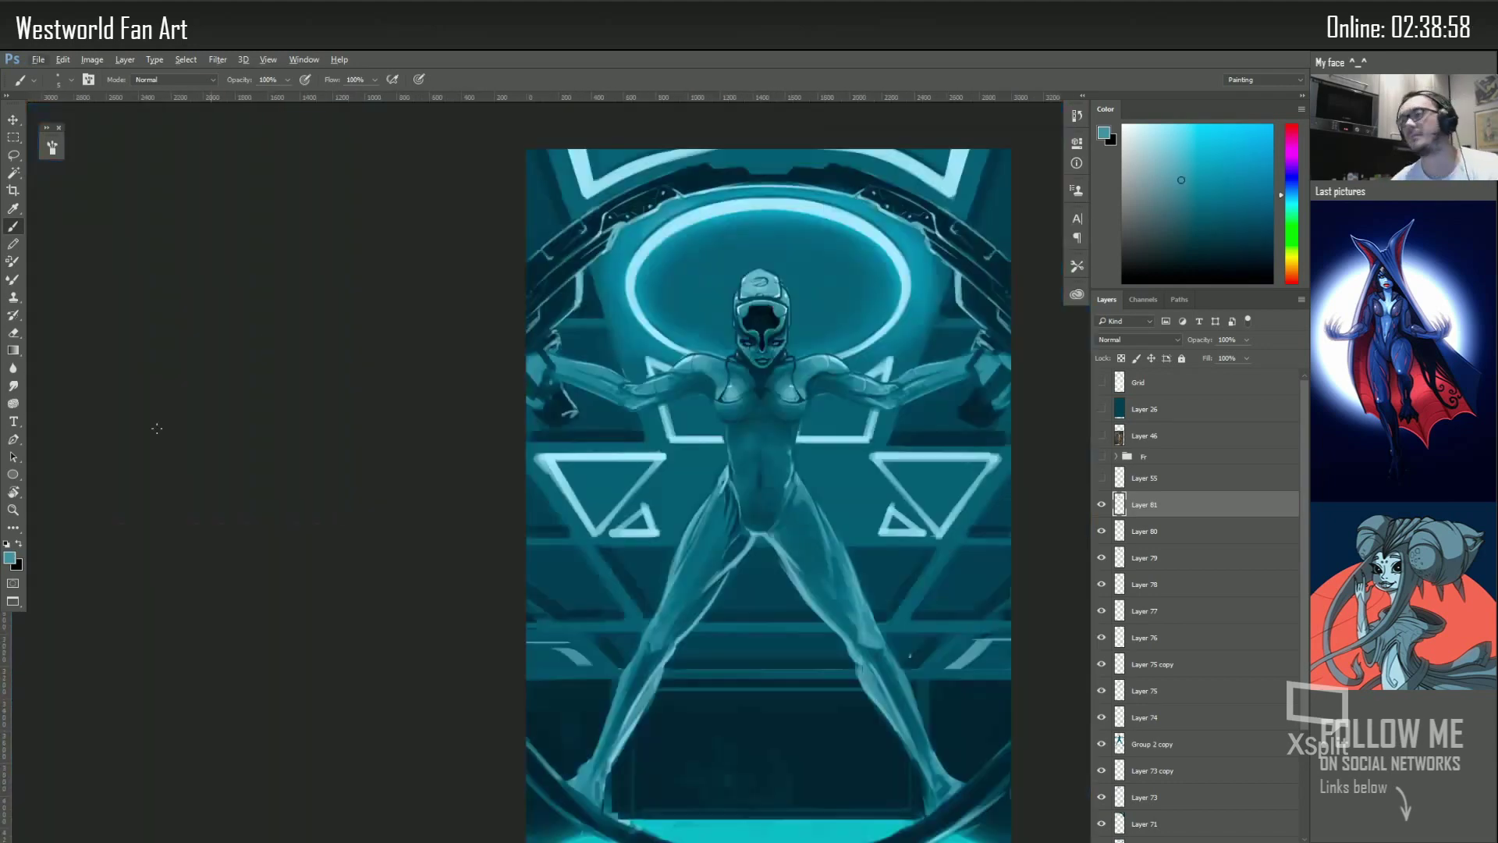
key(ctrl+0)
key(z)
click(778, 363)
key(b)
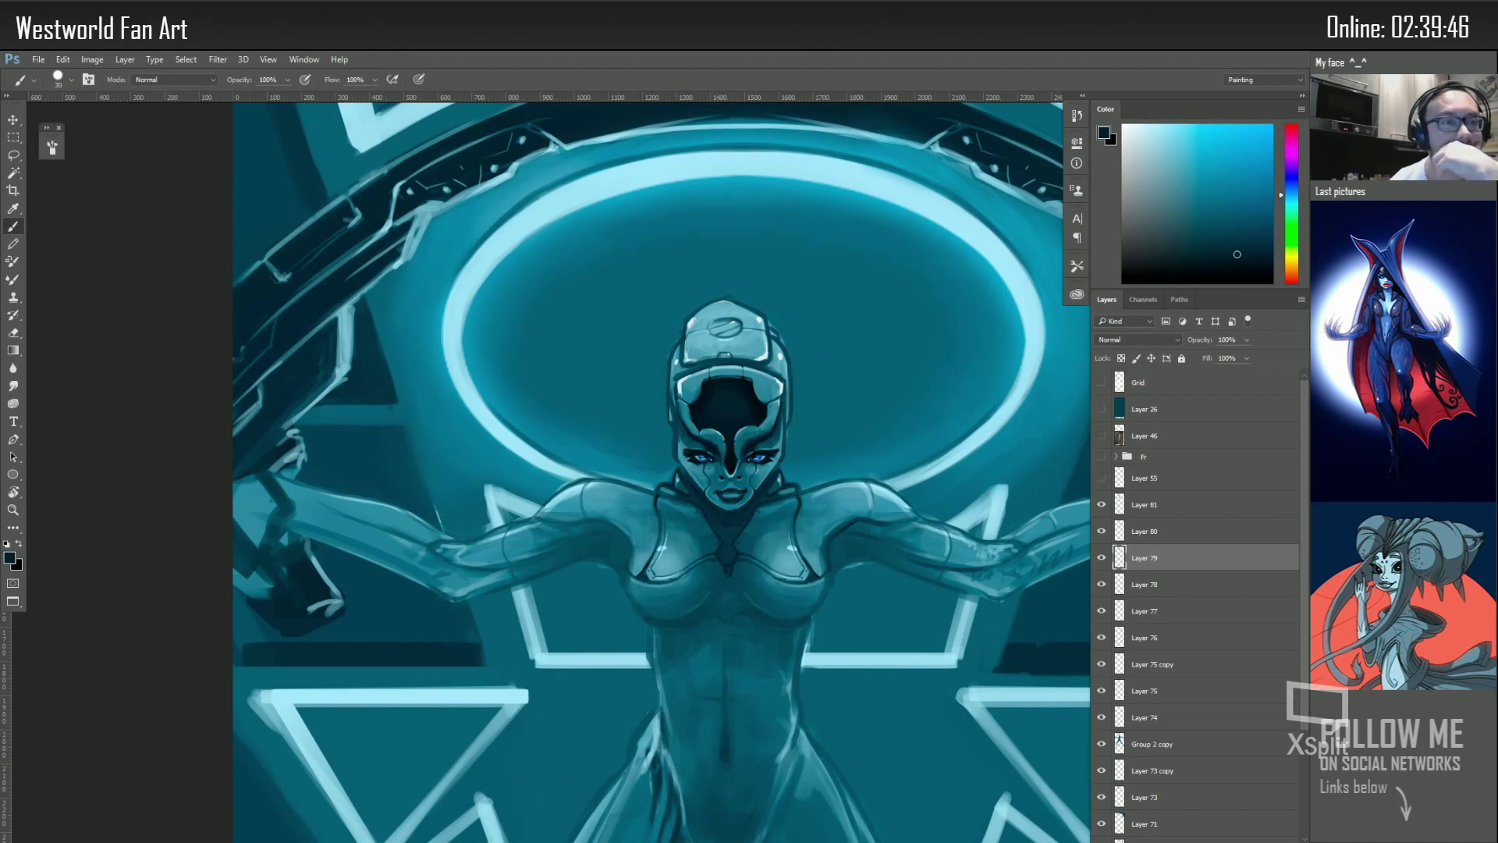
Paste an engine photo, clipped to the lassoed visor shape, scaled and positioned inside it
key(l)
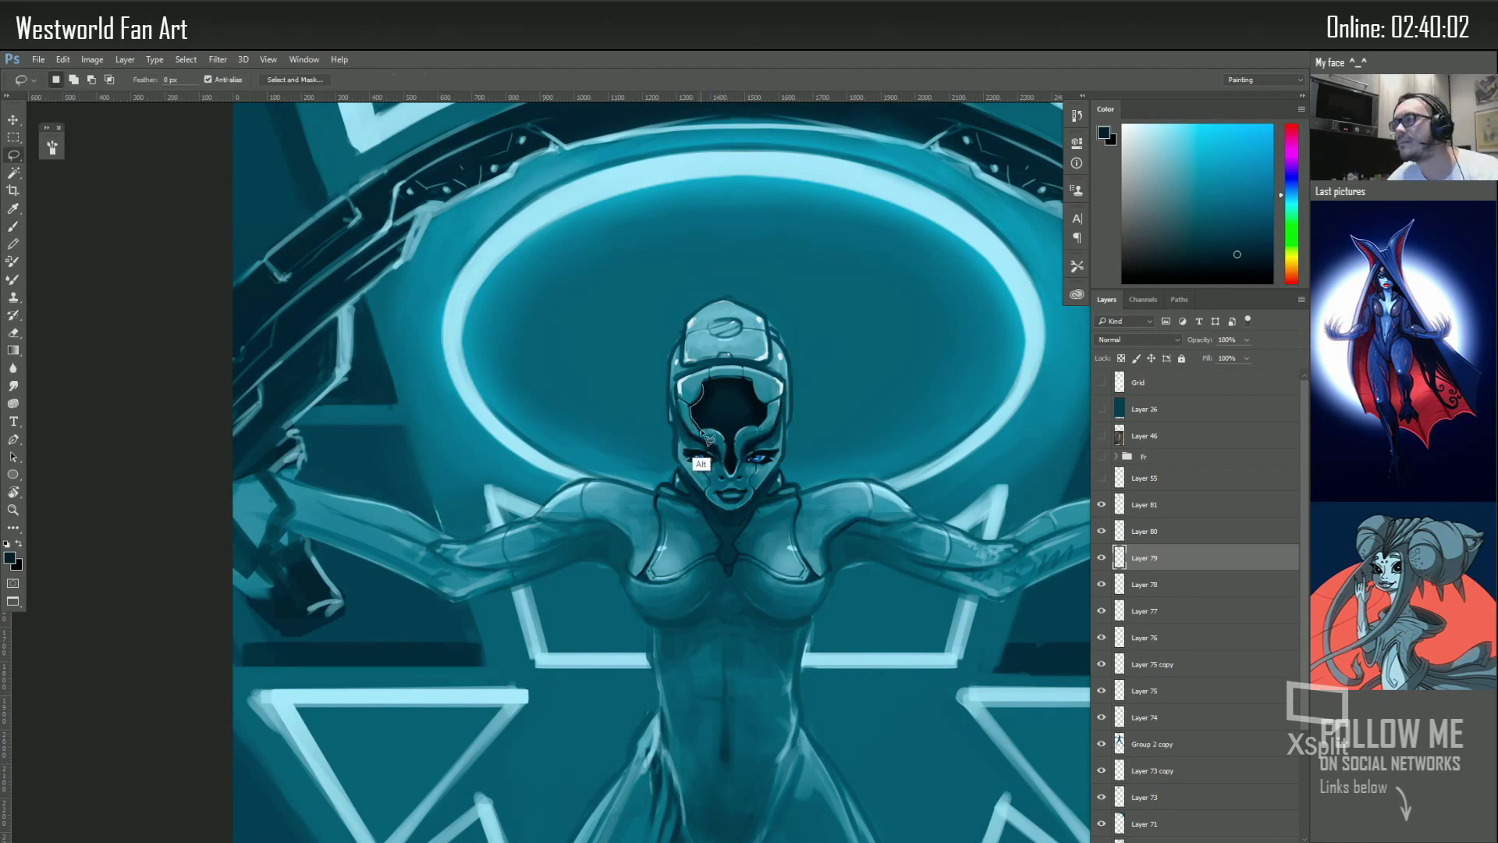
drag(702, 381, 707, 380)
key(ctrl+shift+alt+n)
key(ctrl+v)
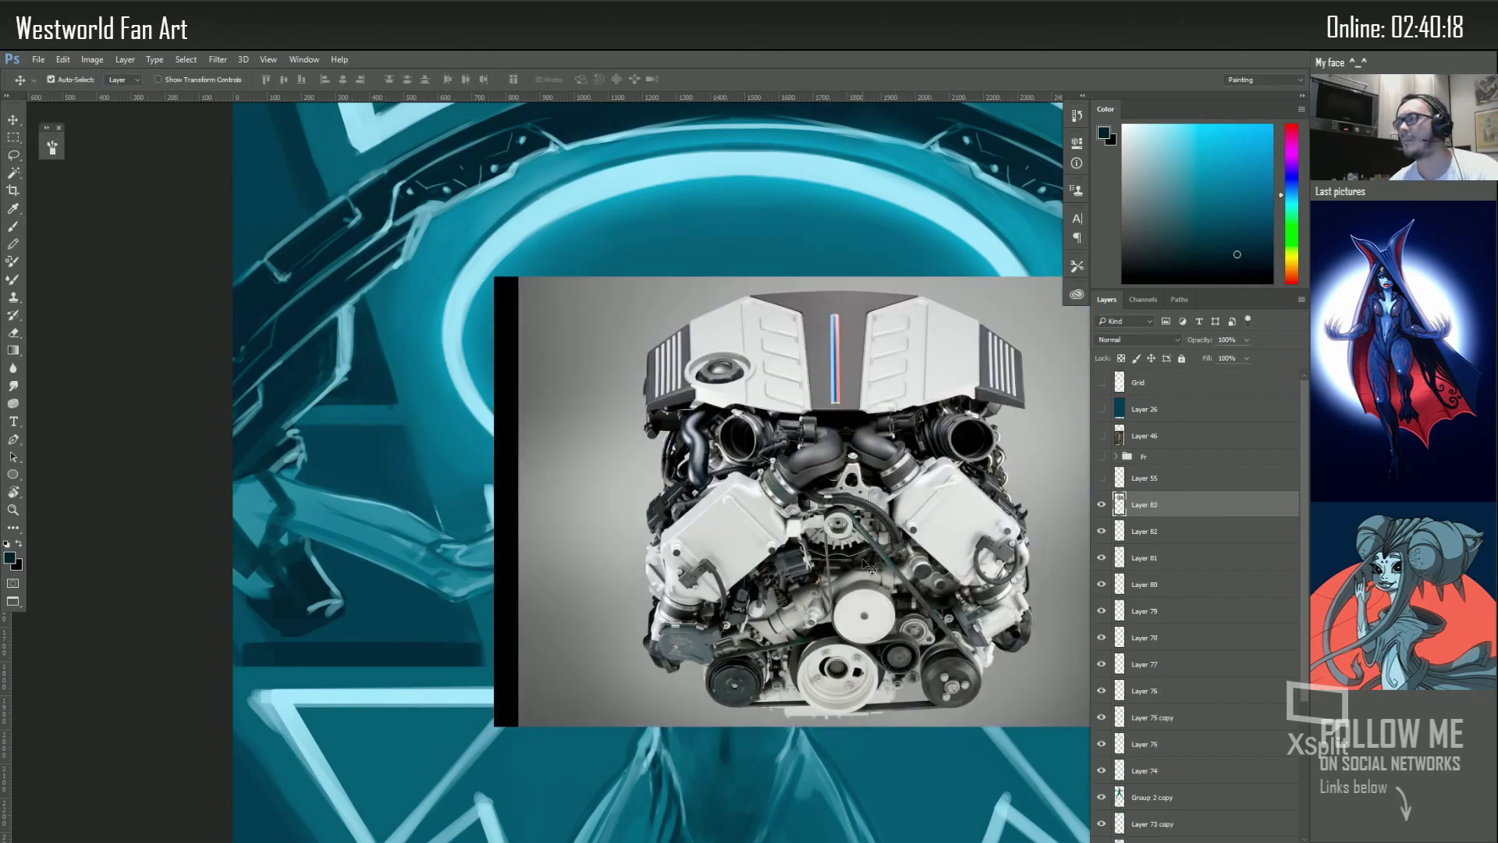
key(ctrl+t)
drag(1091, 719, 858, 489)
key(ctrl+alt+g)
drag(764, 428, 767, 442)
key(Return)
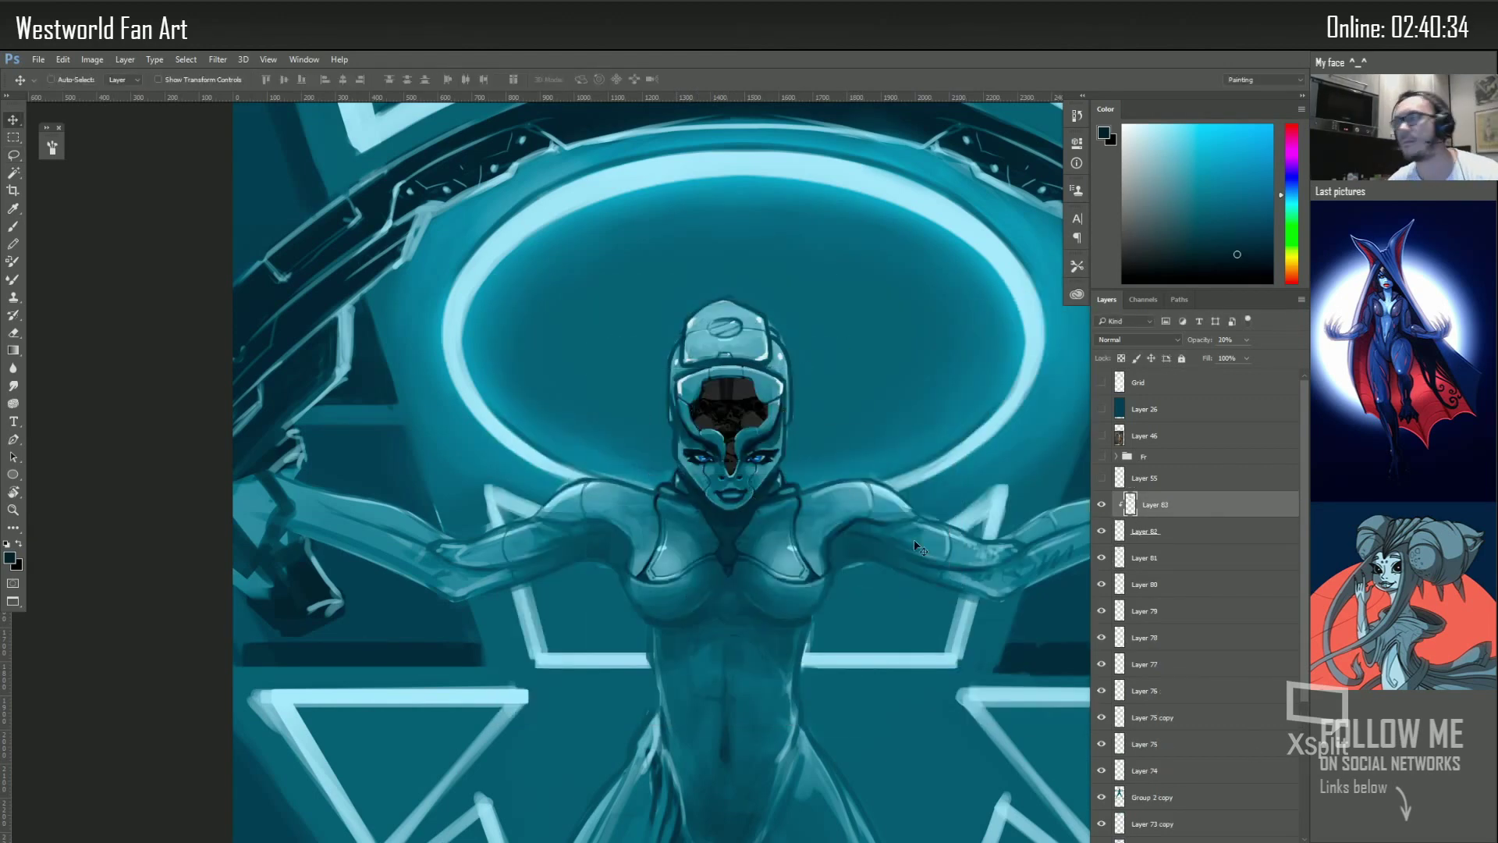
Adjust the engine photo's hue/saturation and blending mode to fit the visor
key(ctrl+u)
key(Return)
click(1137, 340)
click(1138, 384)
click(1152, 531)
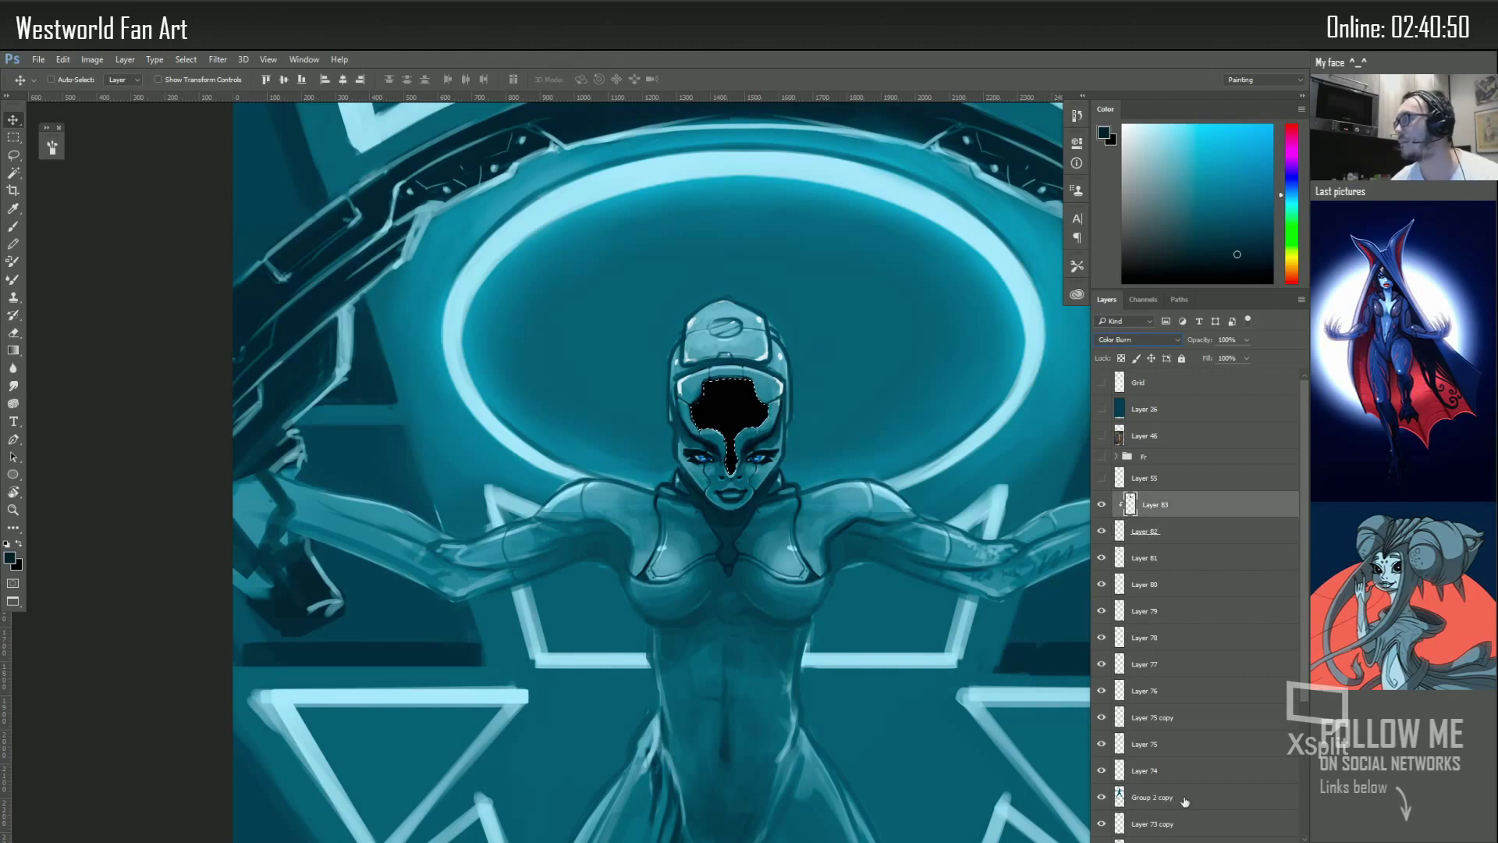
key(ctrl+l)
drag(819, 344, 1213, 411)
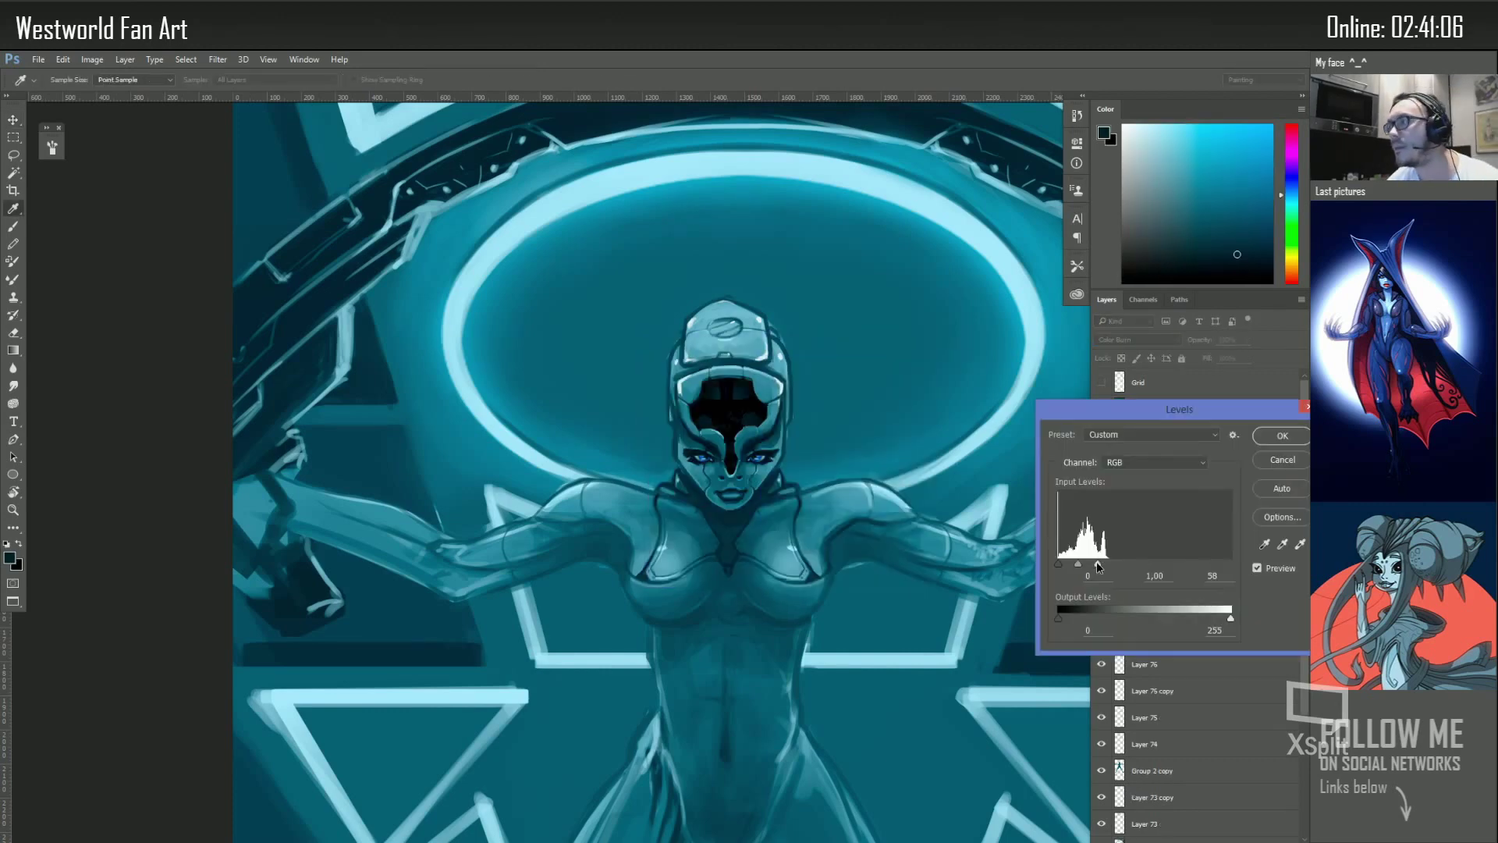
key(Escape)
Set the engine layer to Multiply with levels white input 55, keeping it unmerged
click(1138, 339)
click(1140, 375)
key(ctrl+l)
drag(1148, 543, 1013, 543)
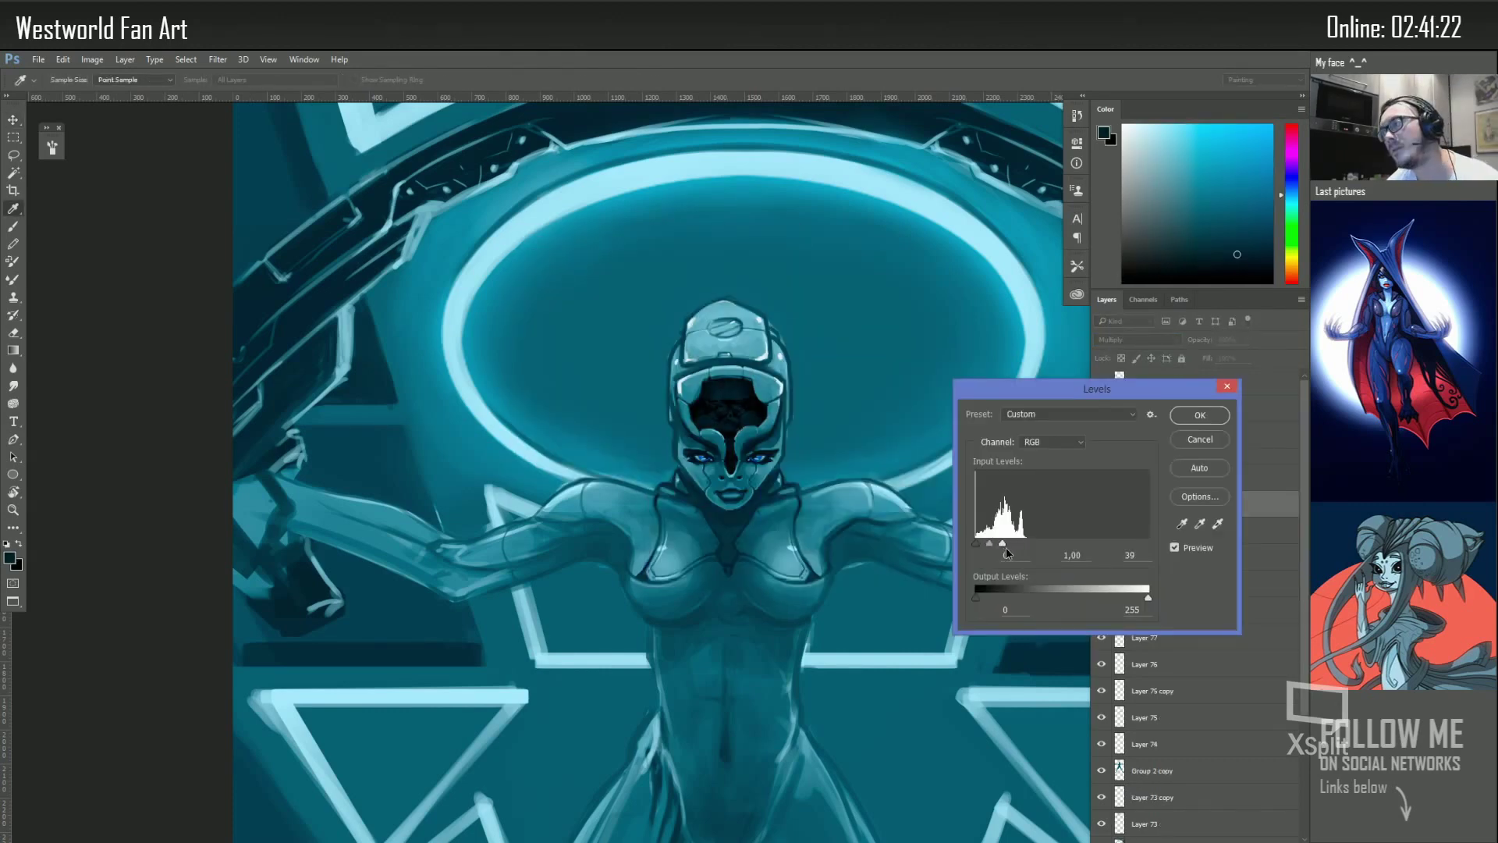
key(Return)
key(ctrl+e)
key(v)
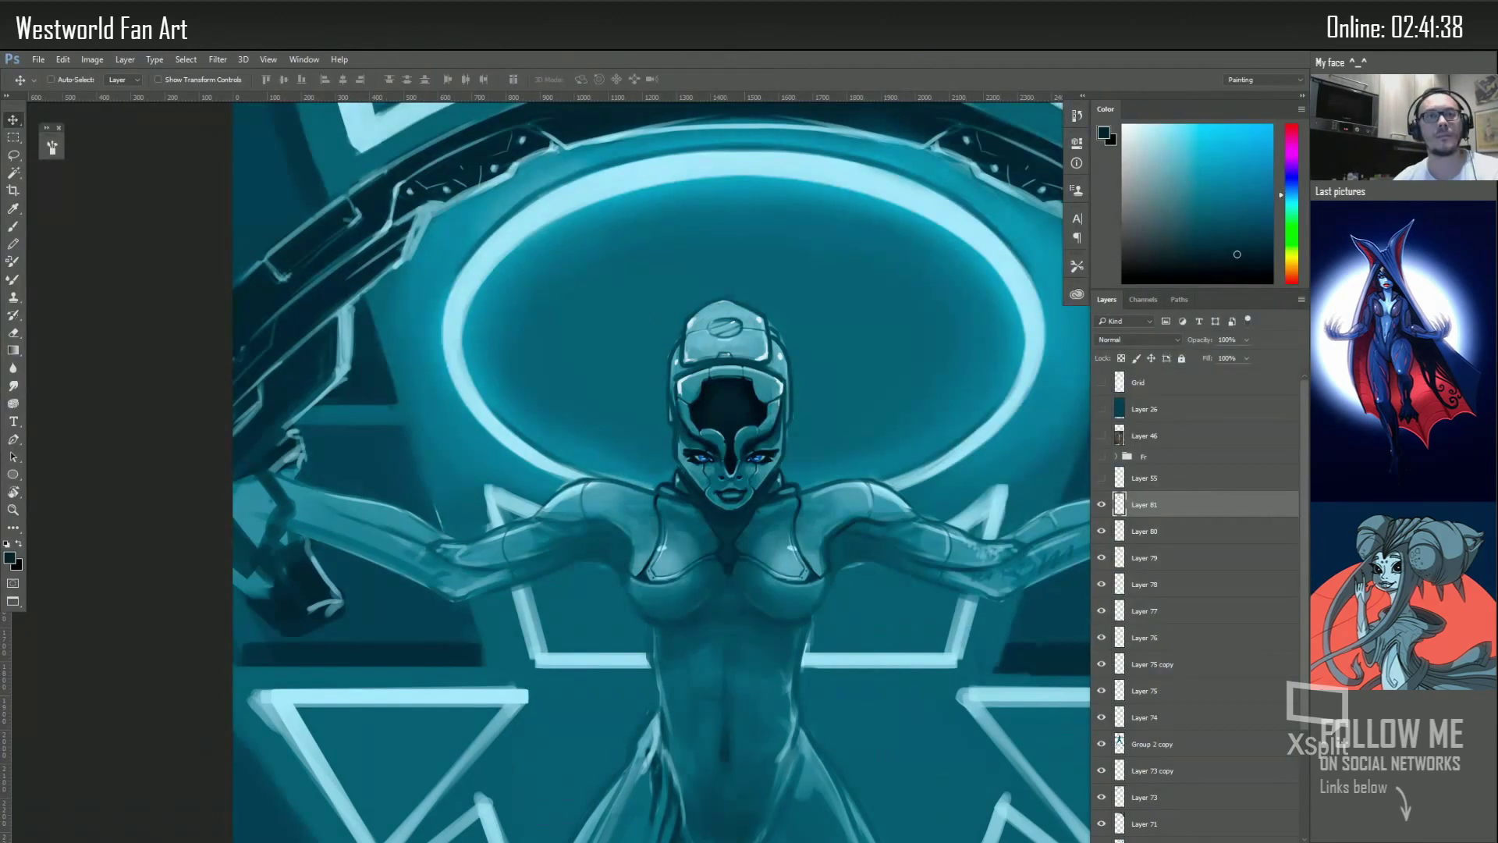
key(ctrl+z)
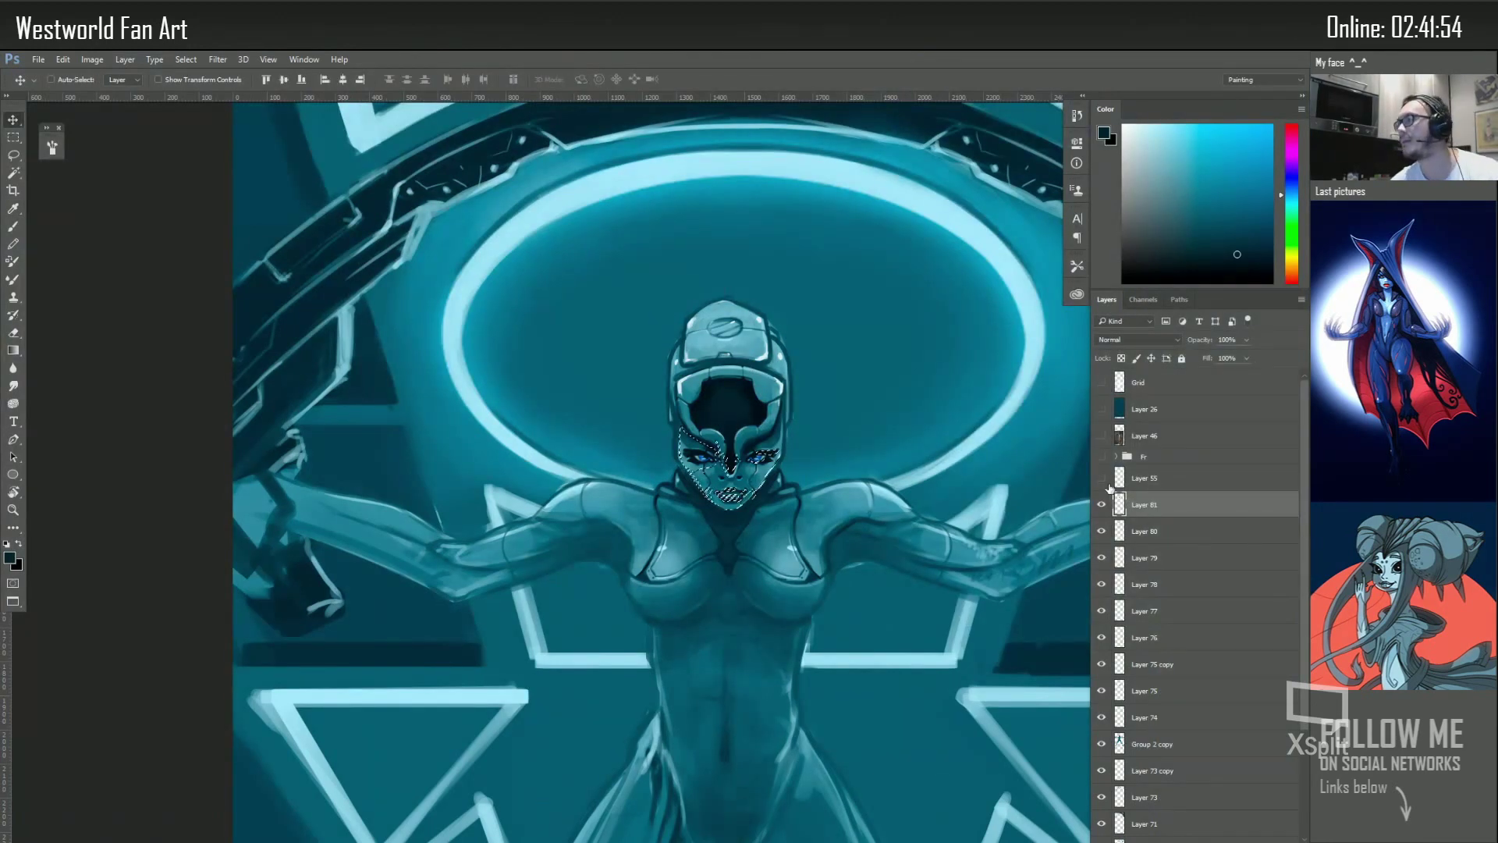
On a new layer above Layer 81, sample teal and near-white tones with a smaller brush
key(ctrl+shift+alt+n)
key(b)
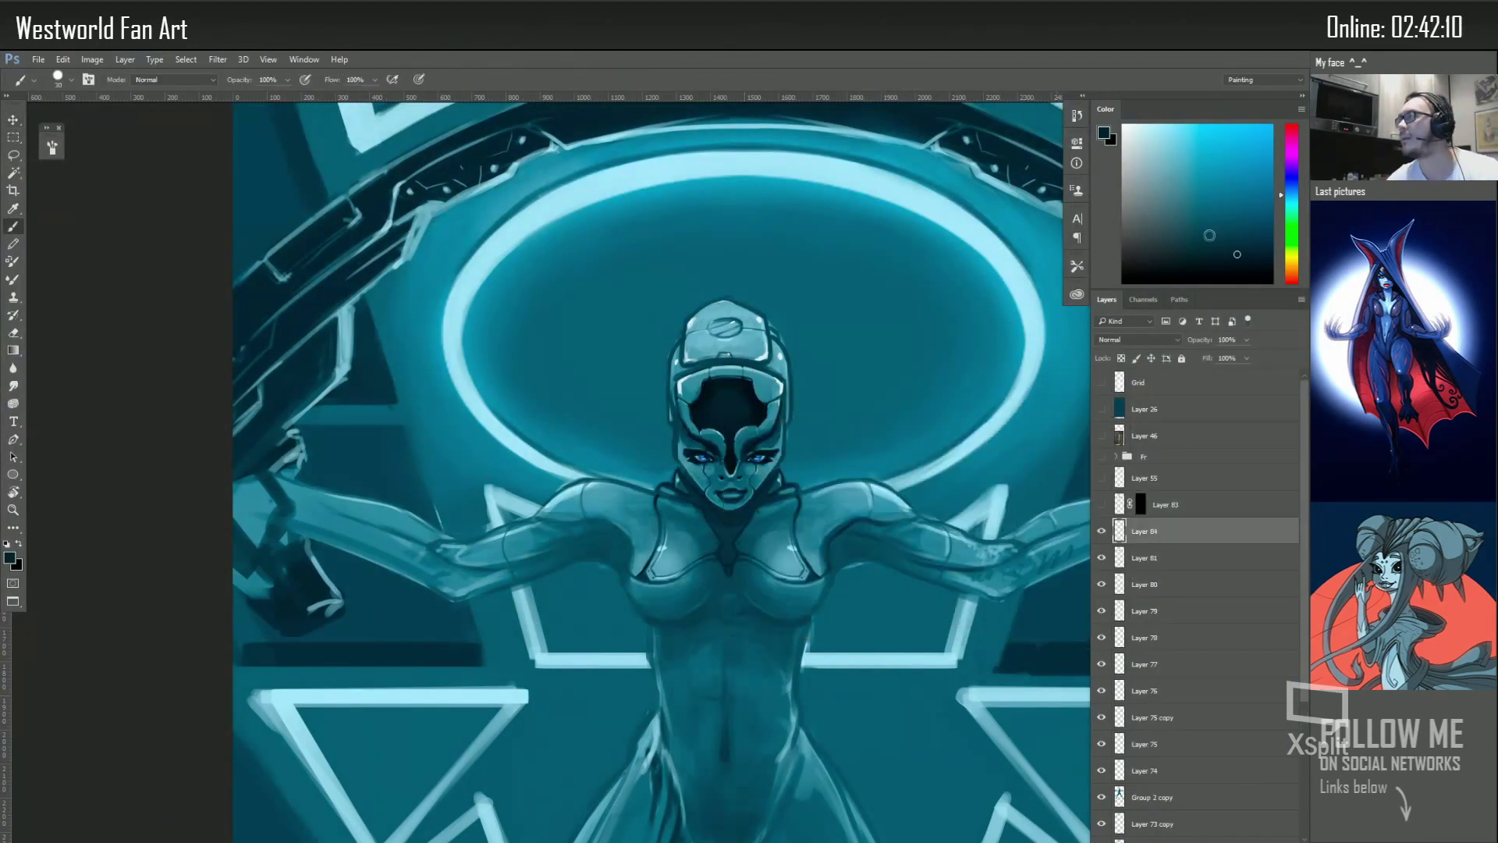
alt+click(732, 385)
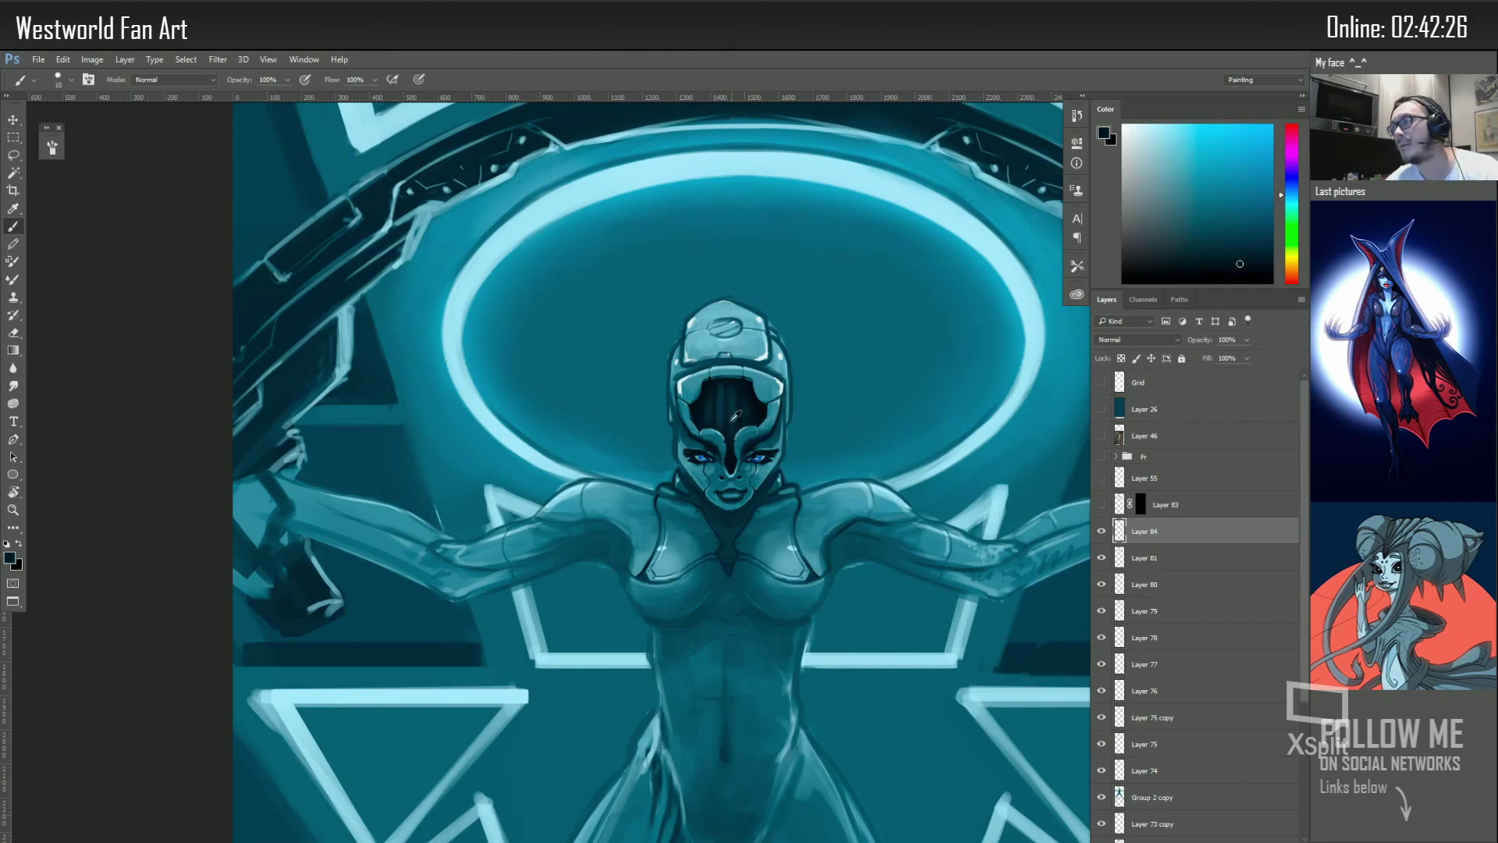
alt+click(733, 417)
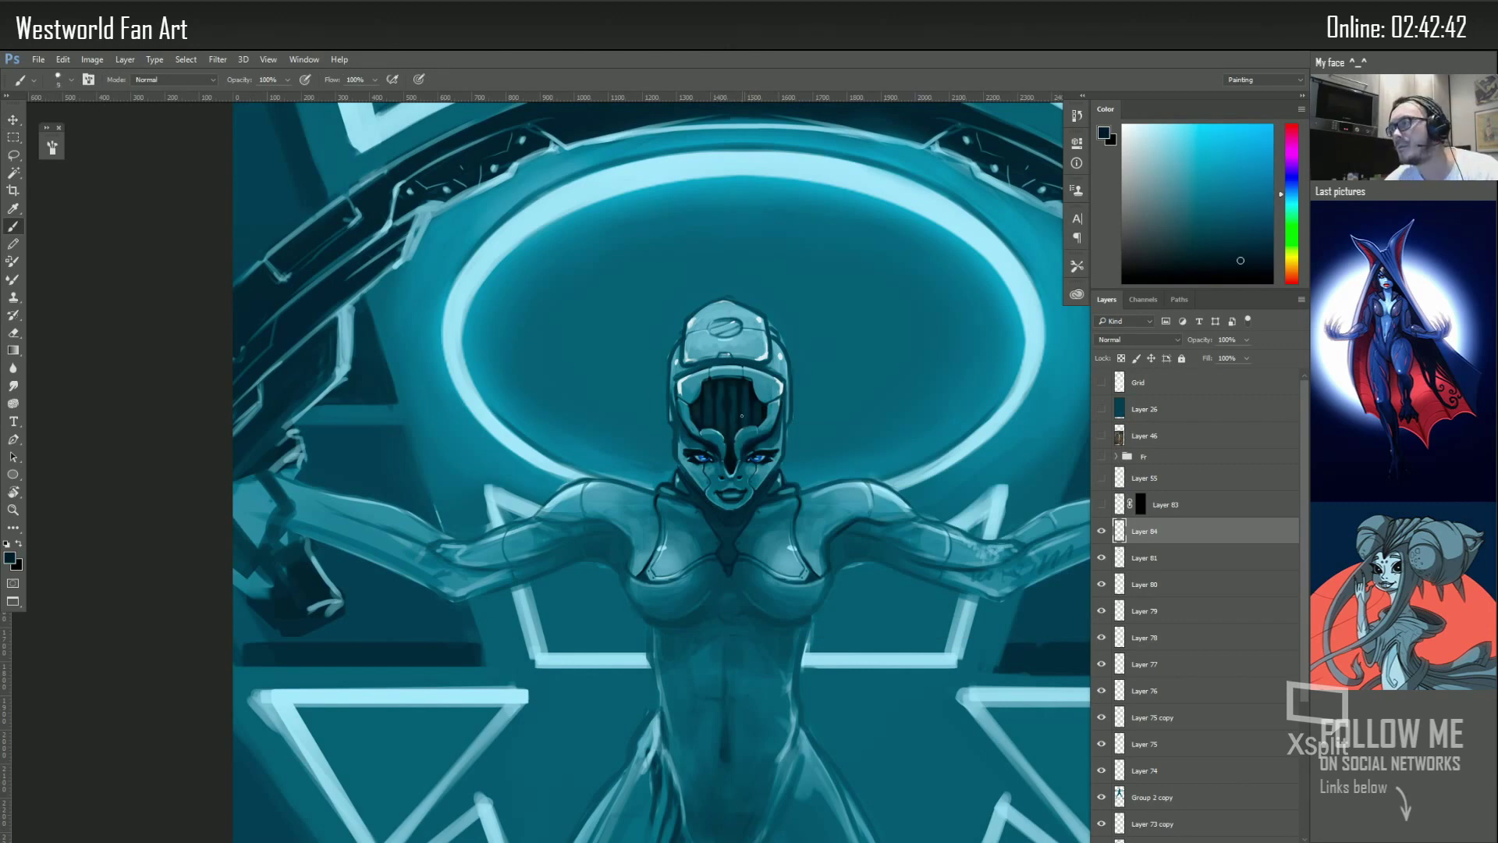
alt+click(728, 405)
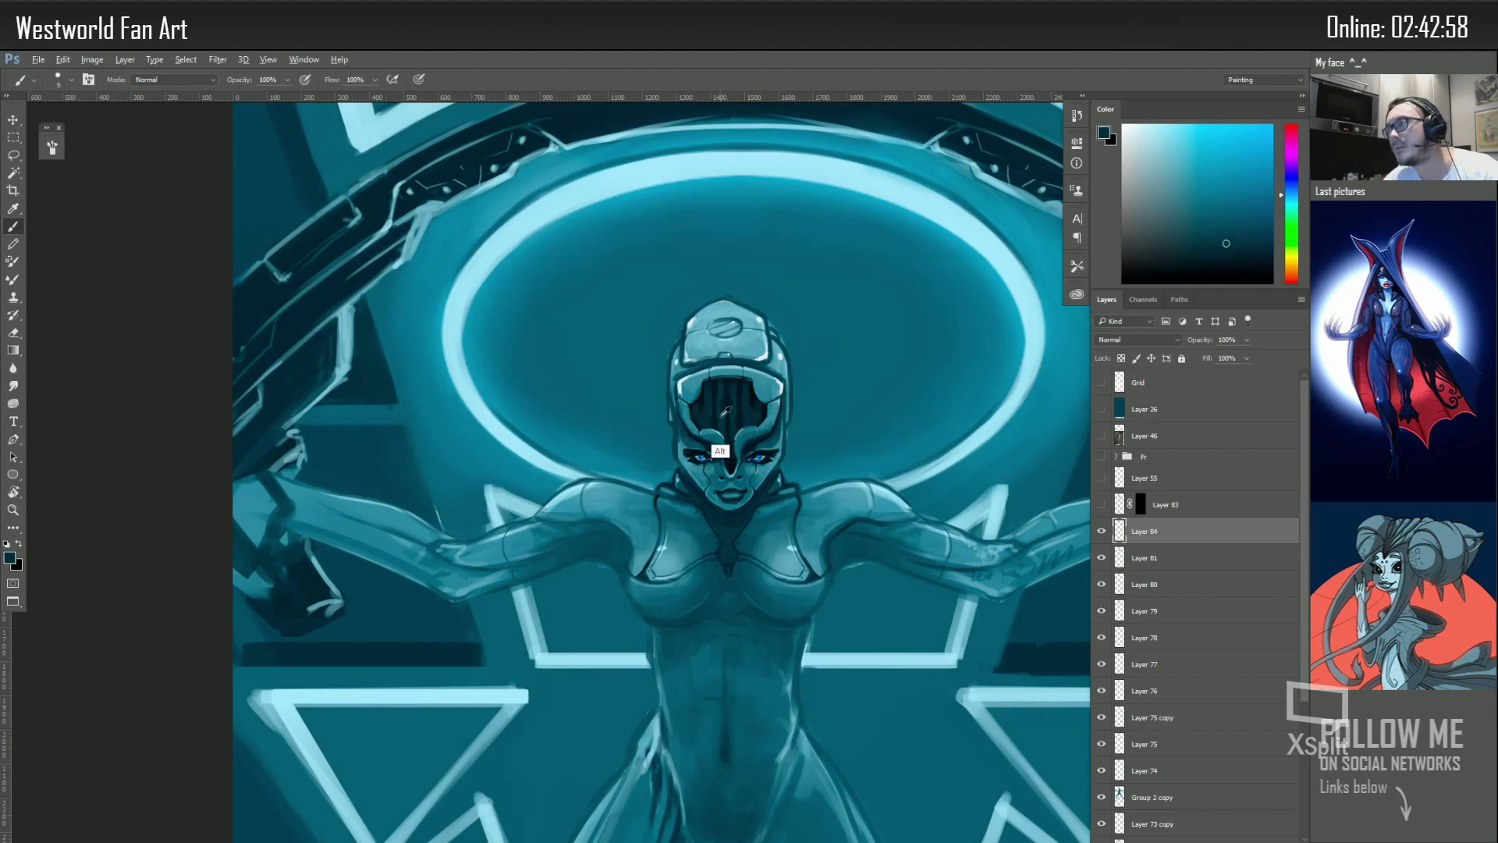
key(bracketleft)
key(bracketleft)
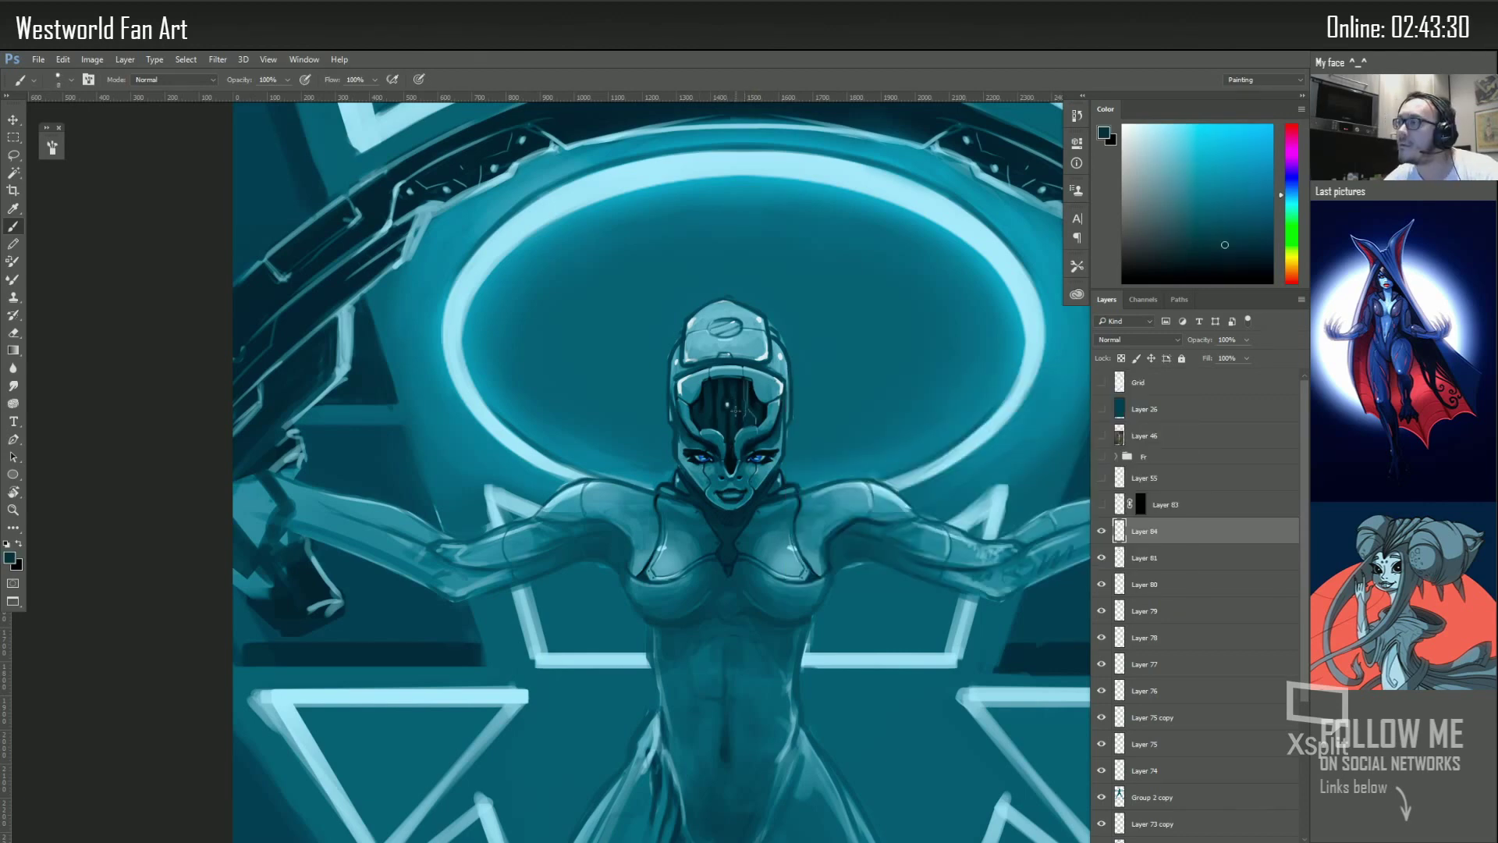
alt+click(728, 415)
alt+click(735, 434)
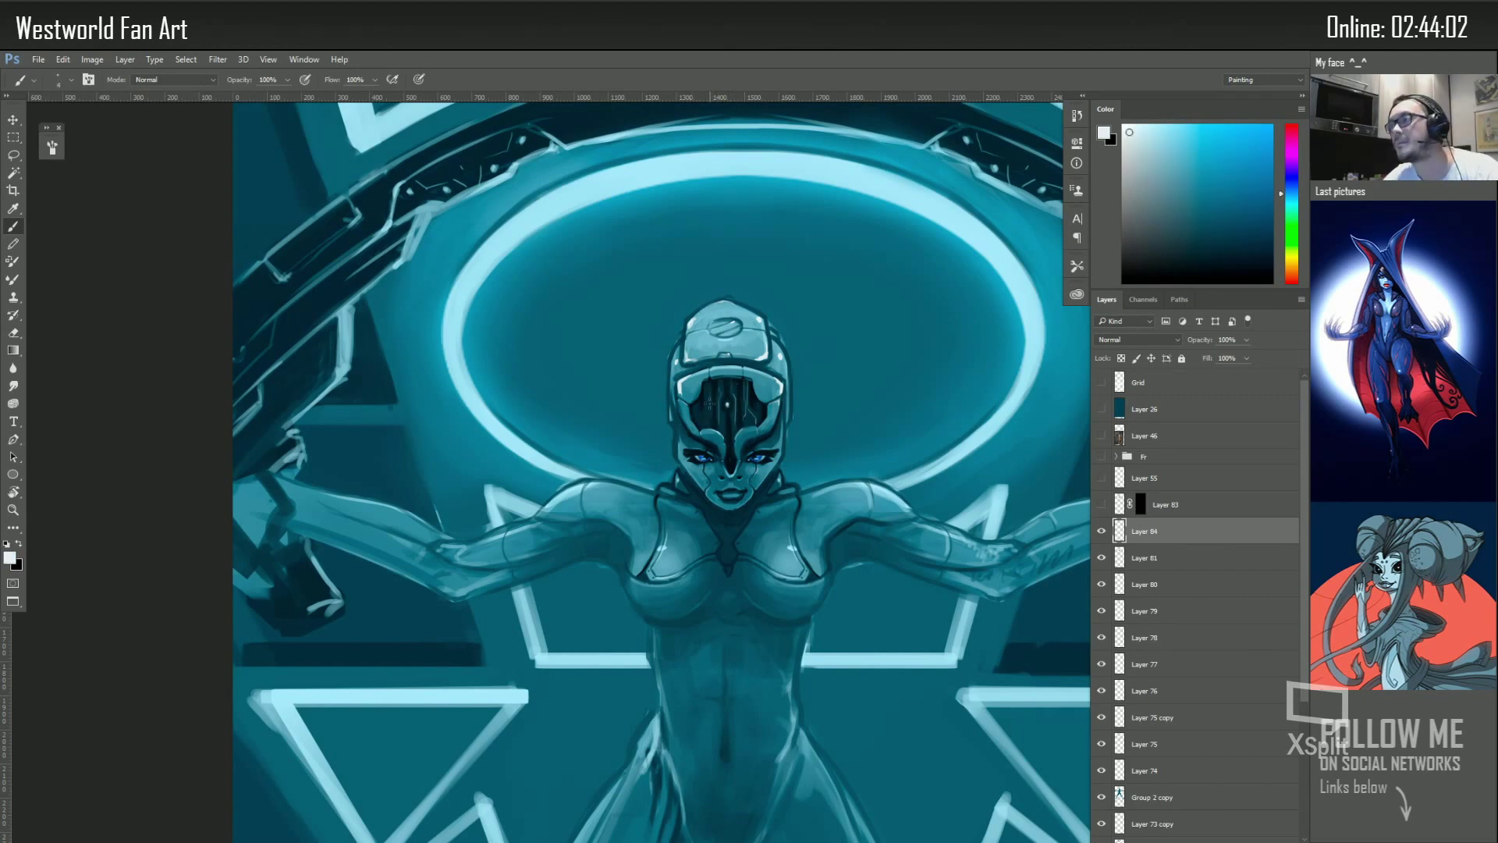
scroll(732, 415, up, 3)
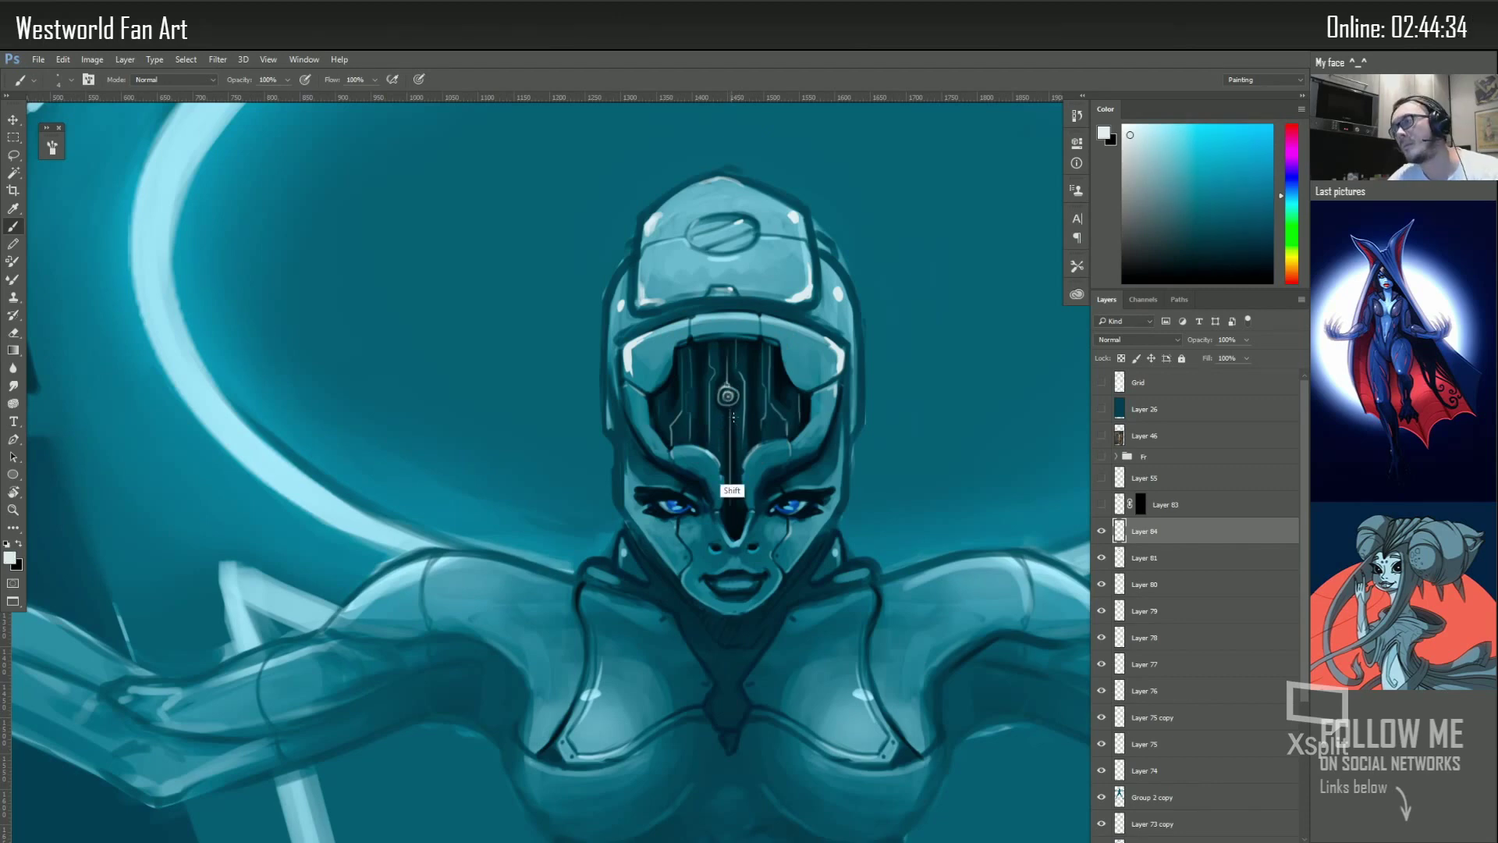
Duplicate the paint layer, undo it, and check the eraser's brush settings
key(m)
key(ctrl+j)
key(ctrl+z)
key(e)
right_click(851, 394)
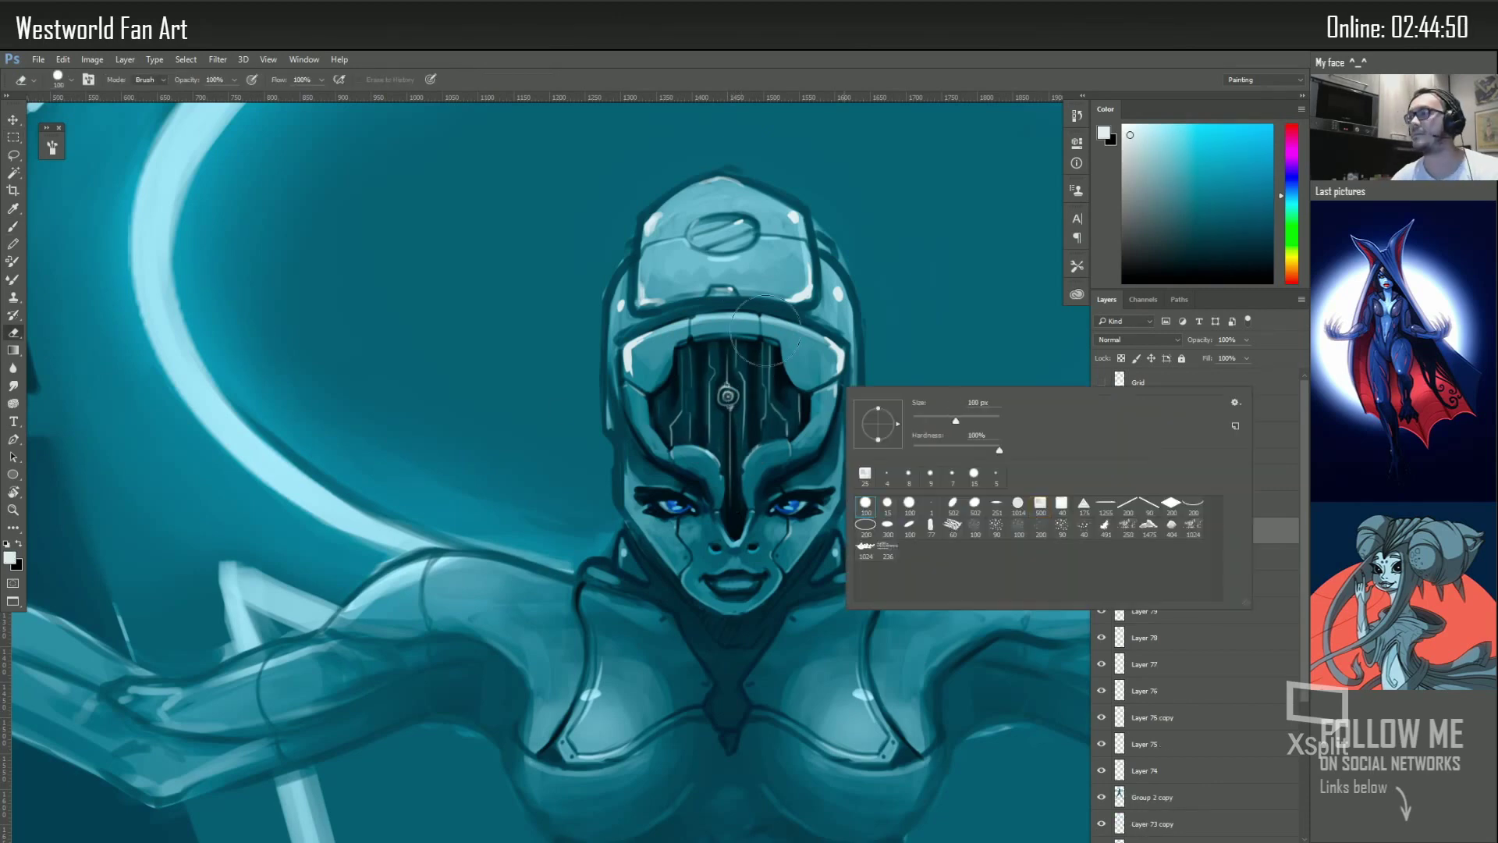
key(Escape)
Add a Linear Dodge (Add) layer and paint a glowing dot on the helmet emblem
key(ctrl+shift+alt+n)
click(1139, 340)
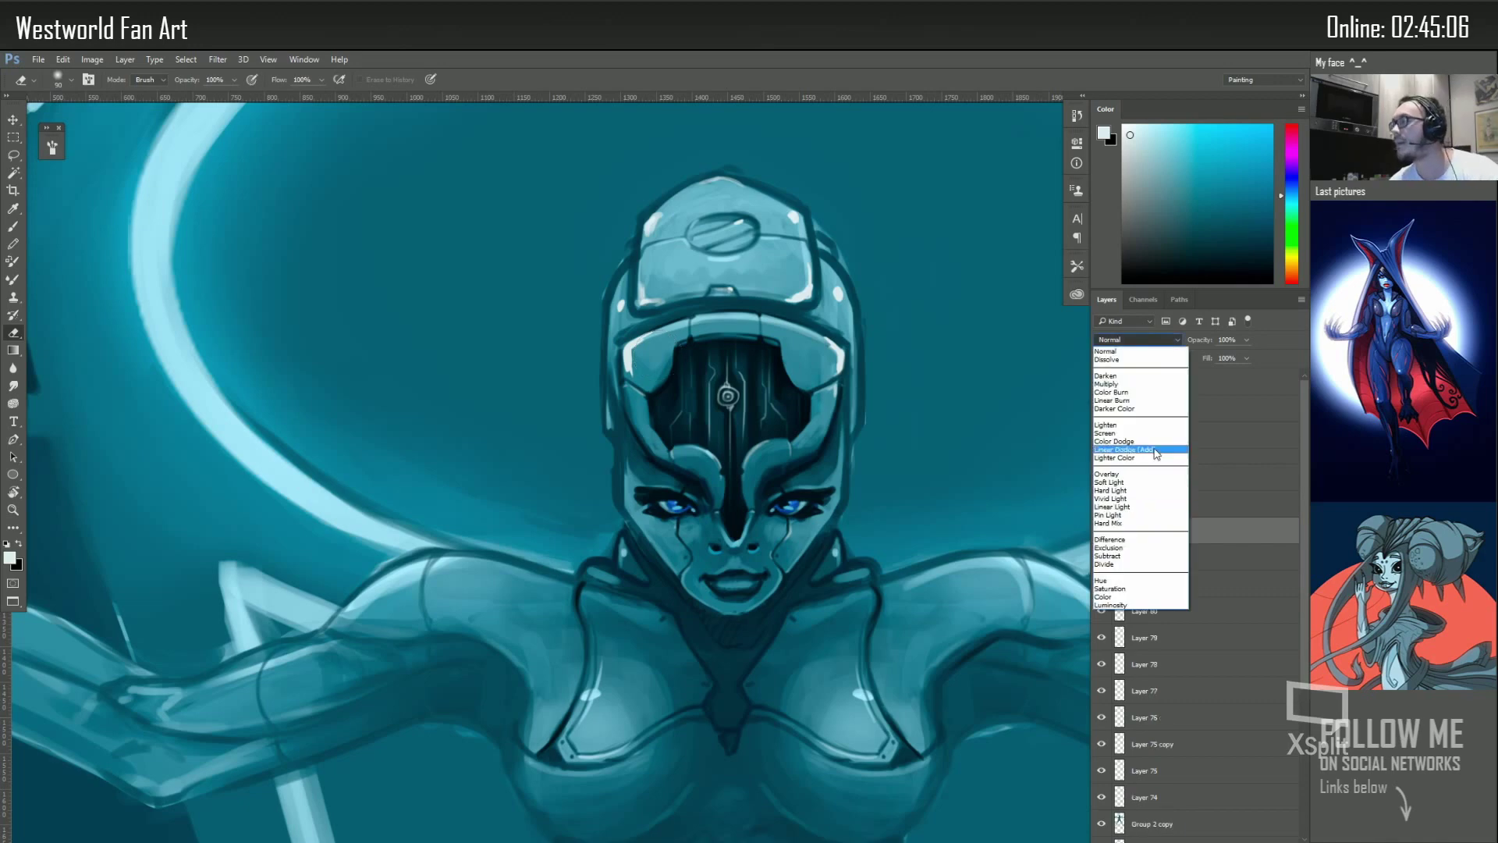
click(1135, 448)
key(b)
alt+click(729, 396)
key(bracketleft)
key(bracketleft)
key(bracketleft)
click(728, 395)
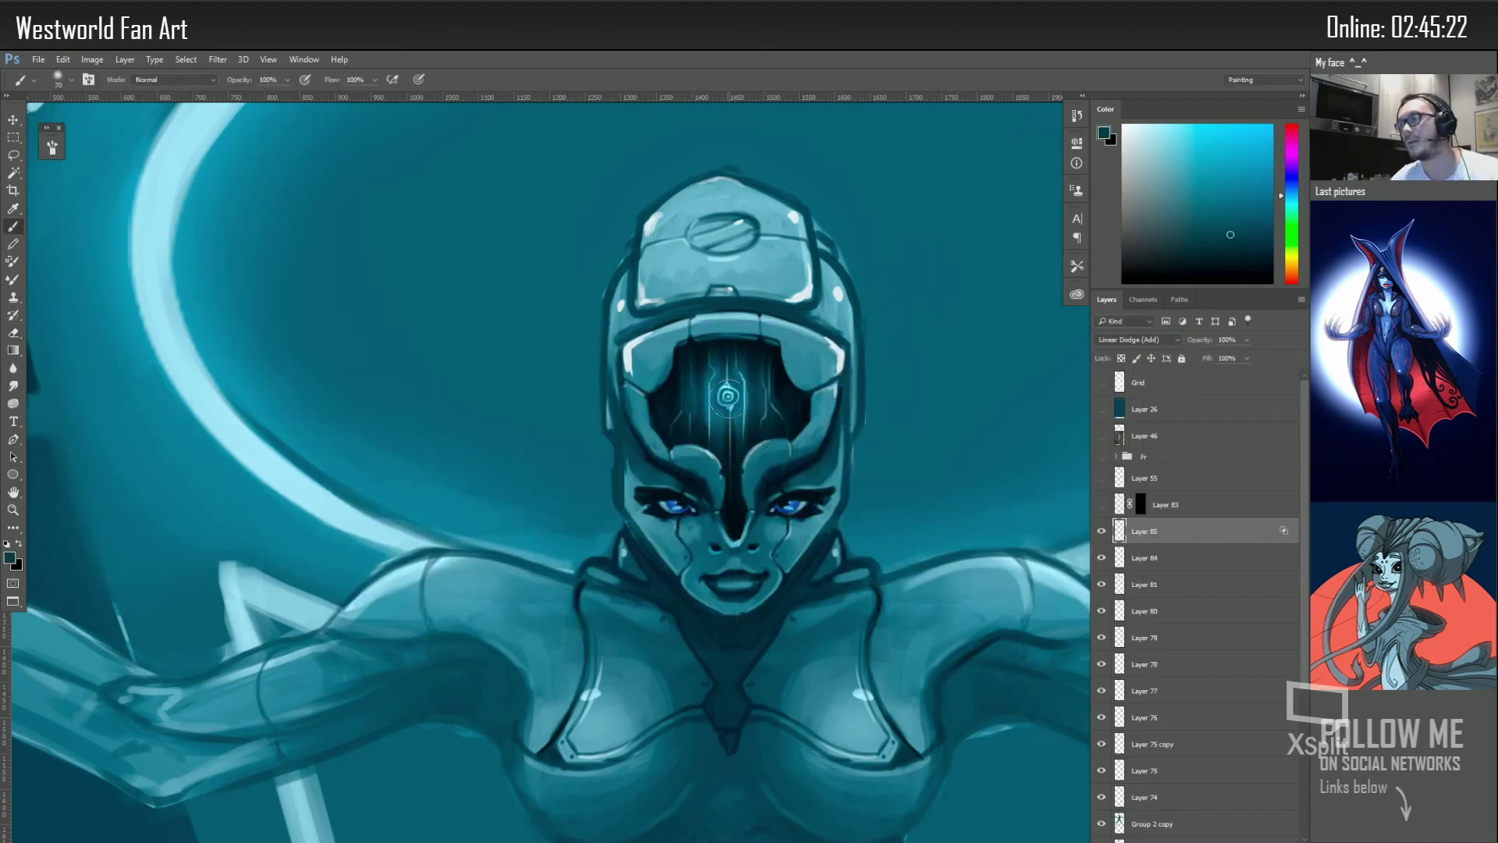
Add another layer and pick pale cyan tones from the emblem with a smaller brush
key(ctrl+shift+alt+n)
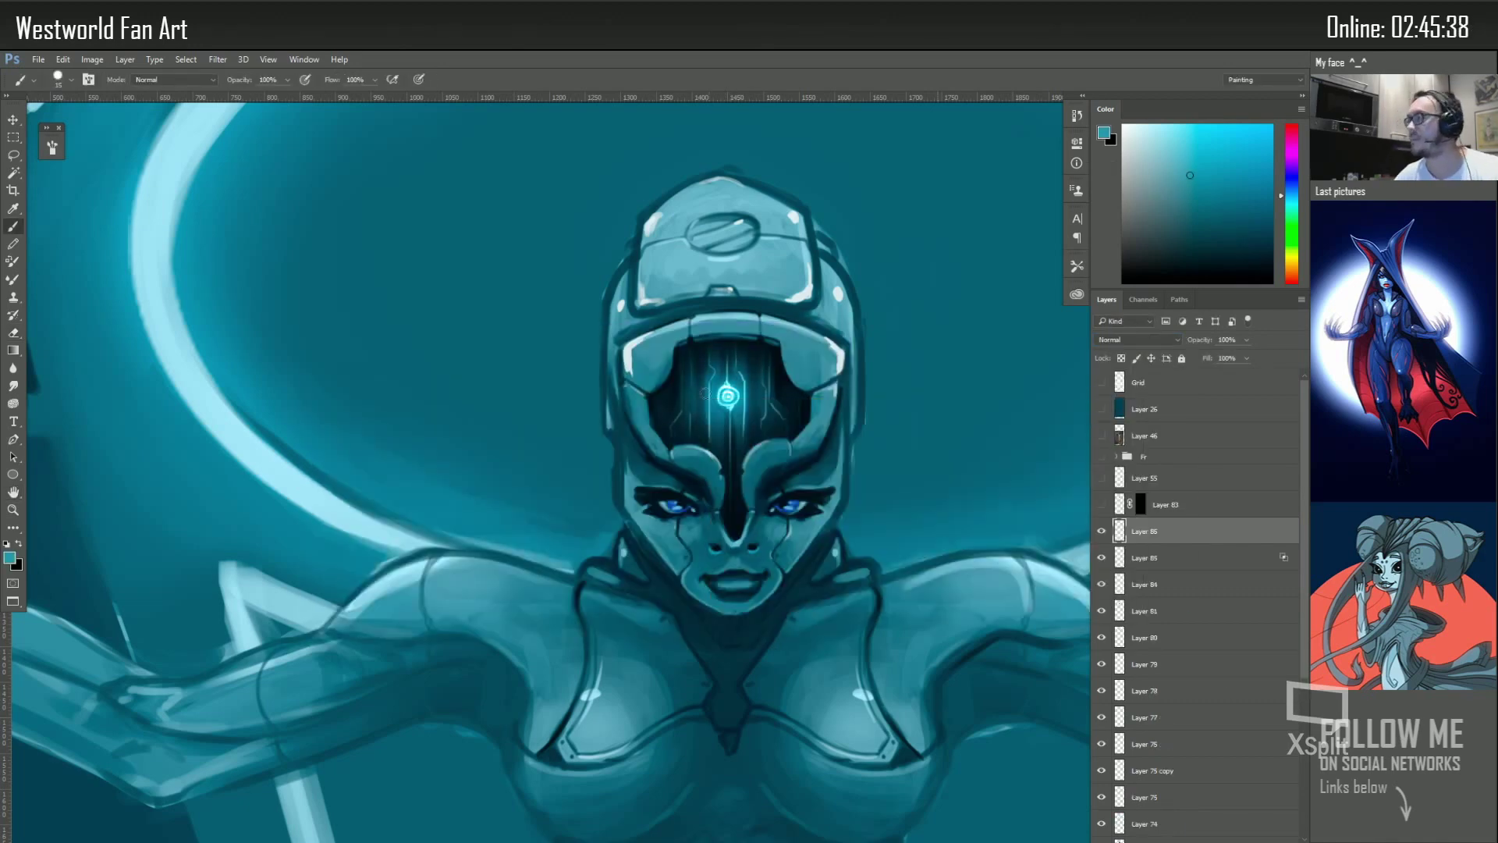
key(bracketleft)
key(d)
key(x)
alt+click(745, 396)
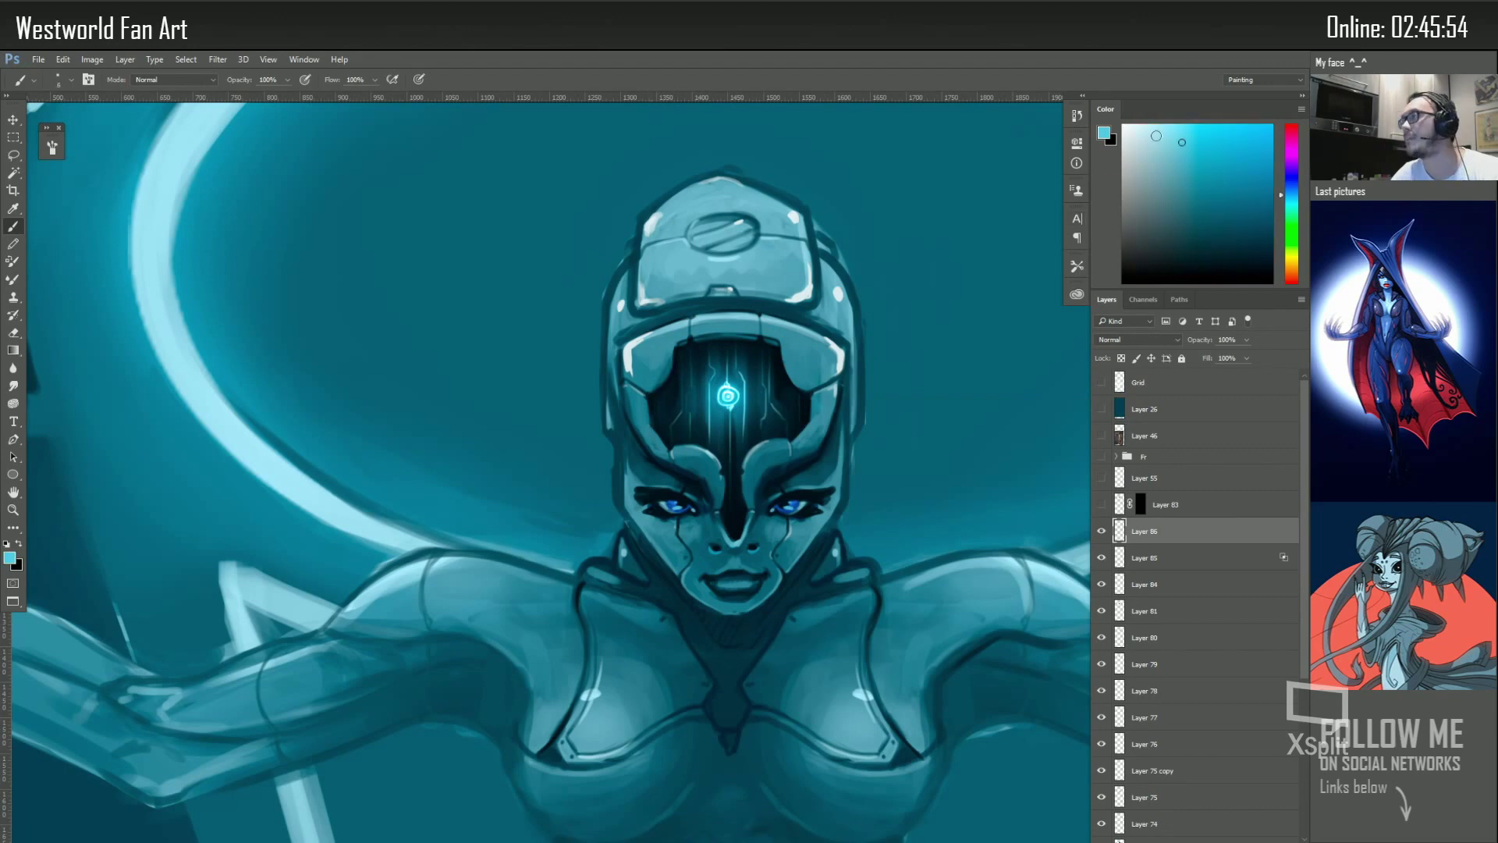
alt+click(819, 371)
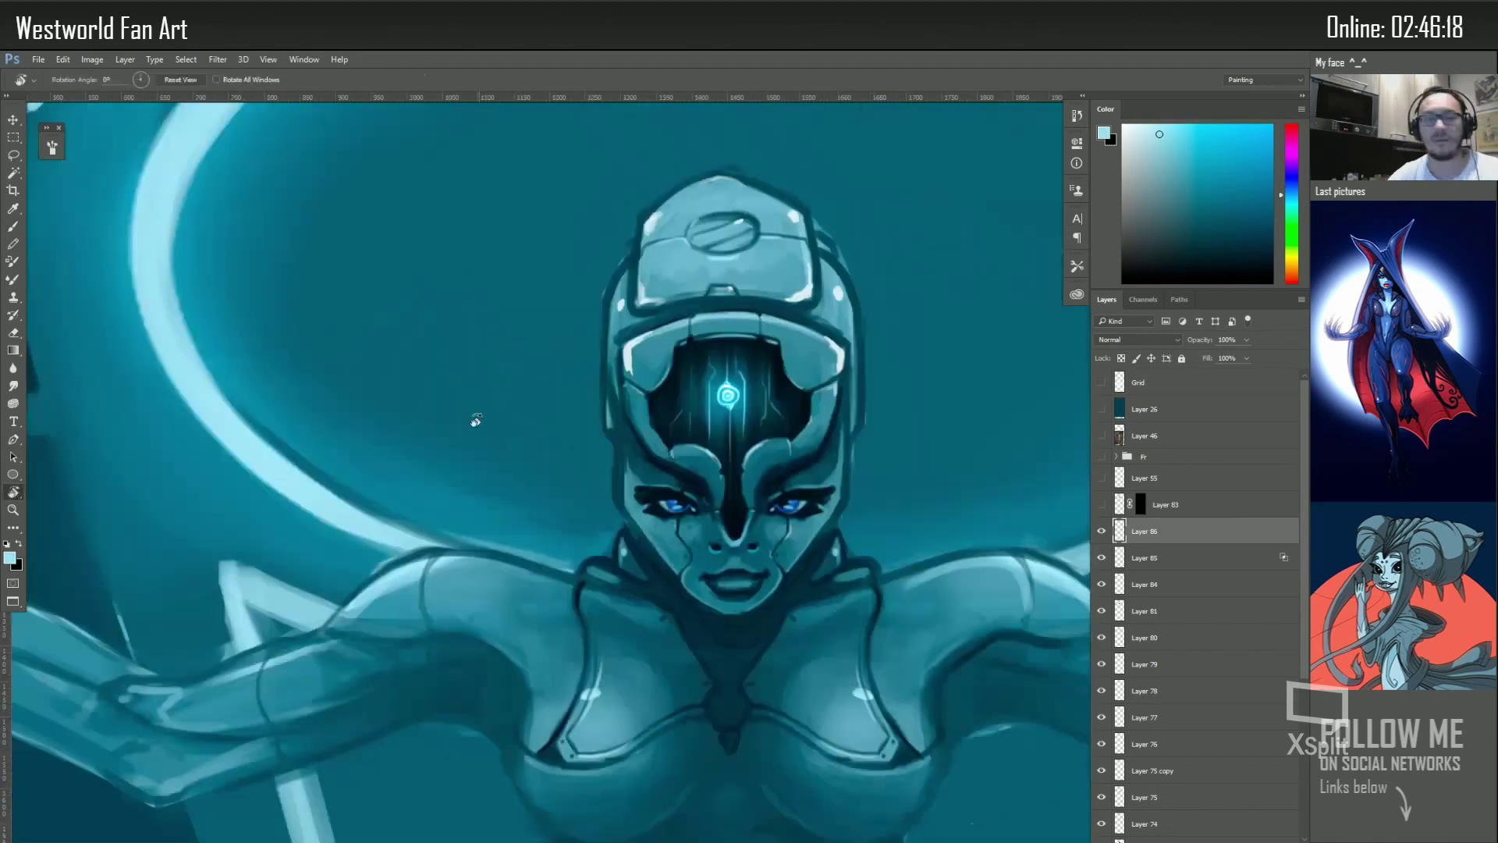
alt+click(673, 377)
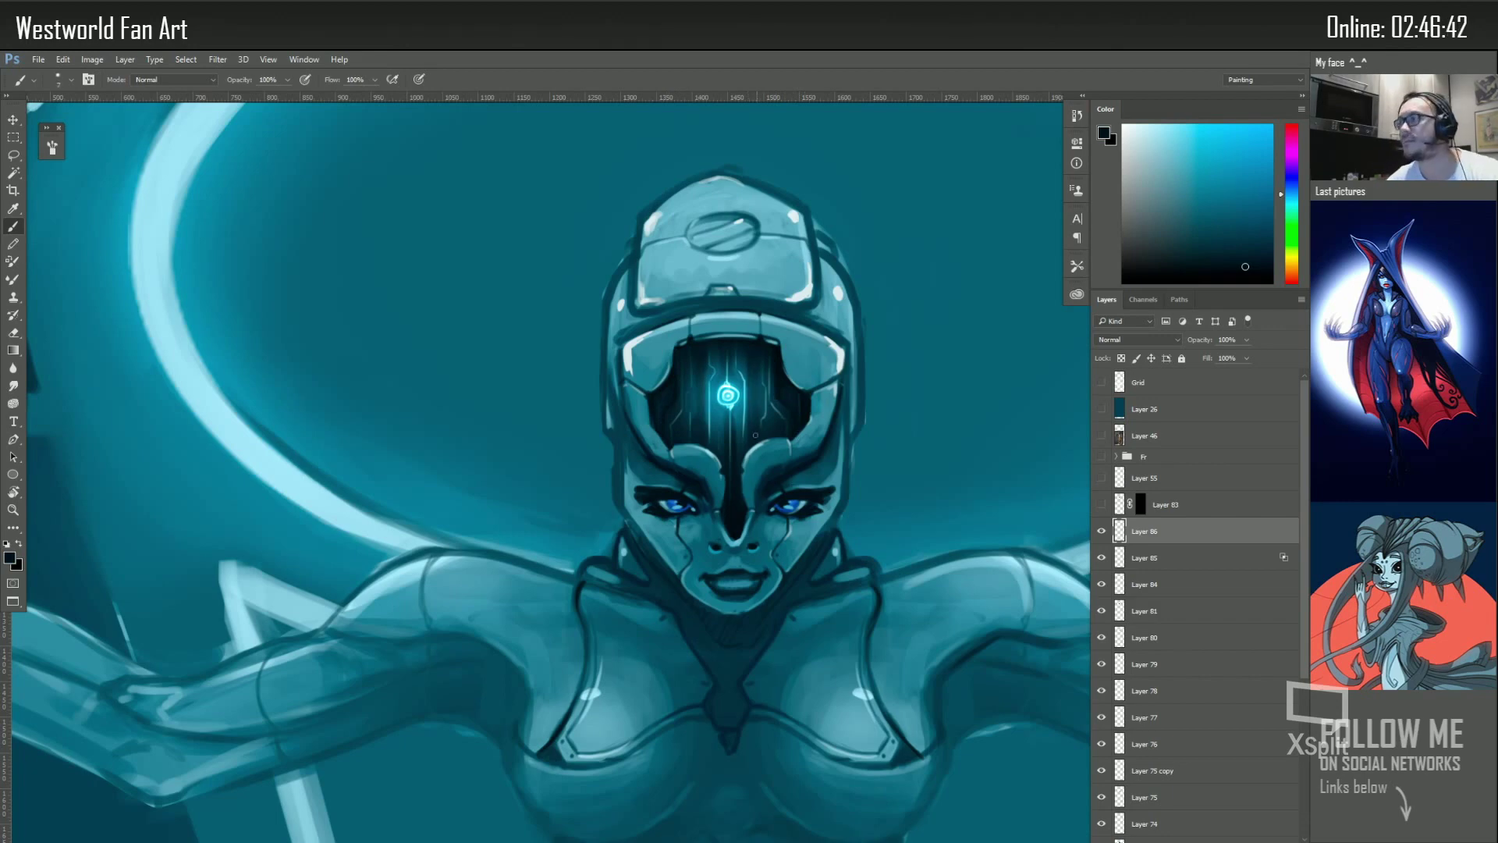
Copy an outlined visor area to its own layer and reshape the visor's right part
key(l)
drag(781, 344, 697, 398)
key(ctrl+j)
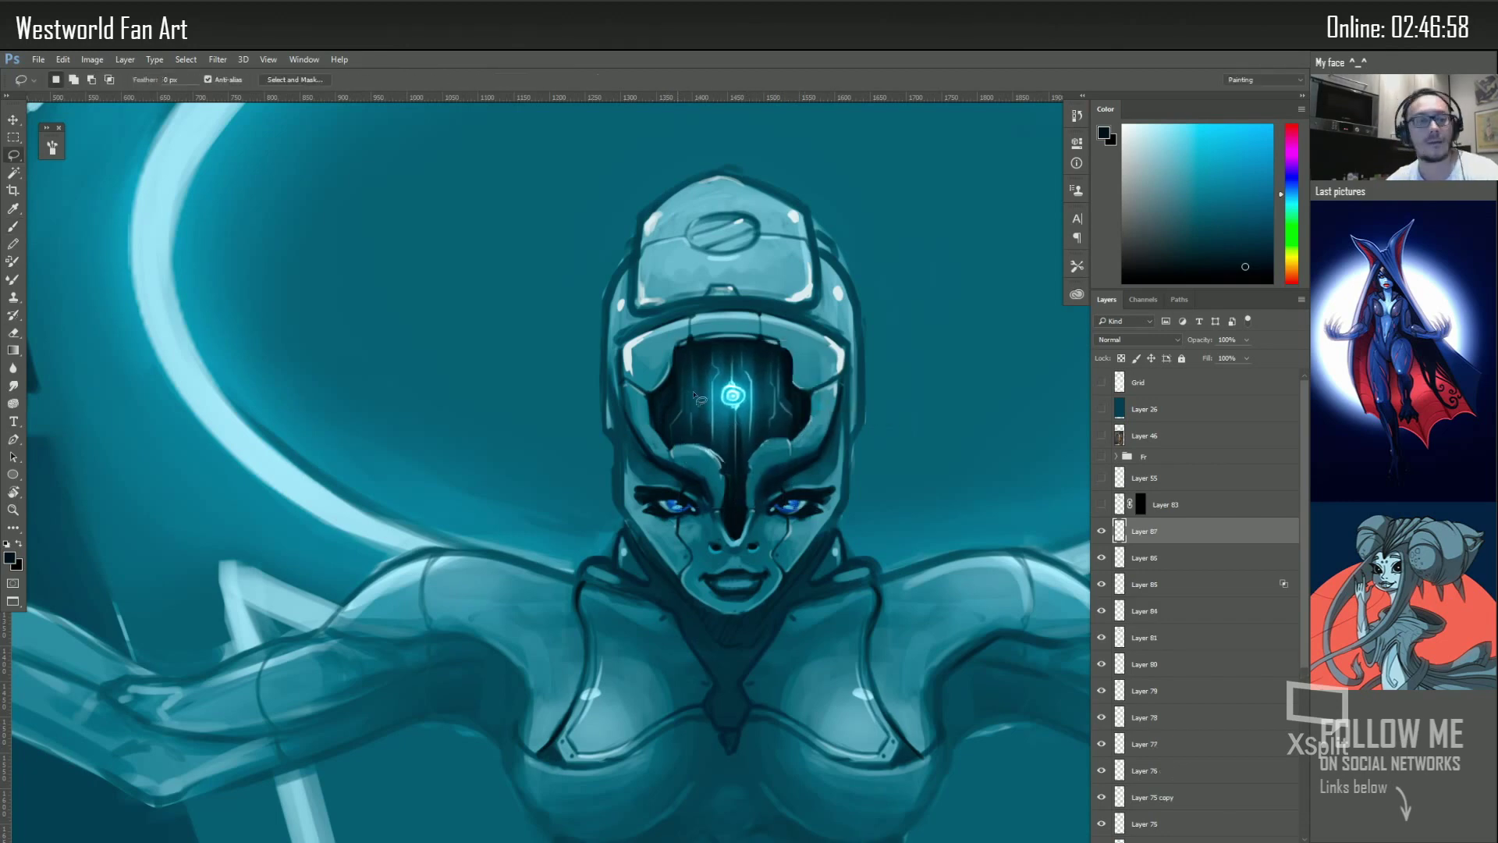
key(b)
alt+click(738, 468)
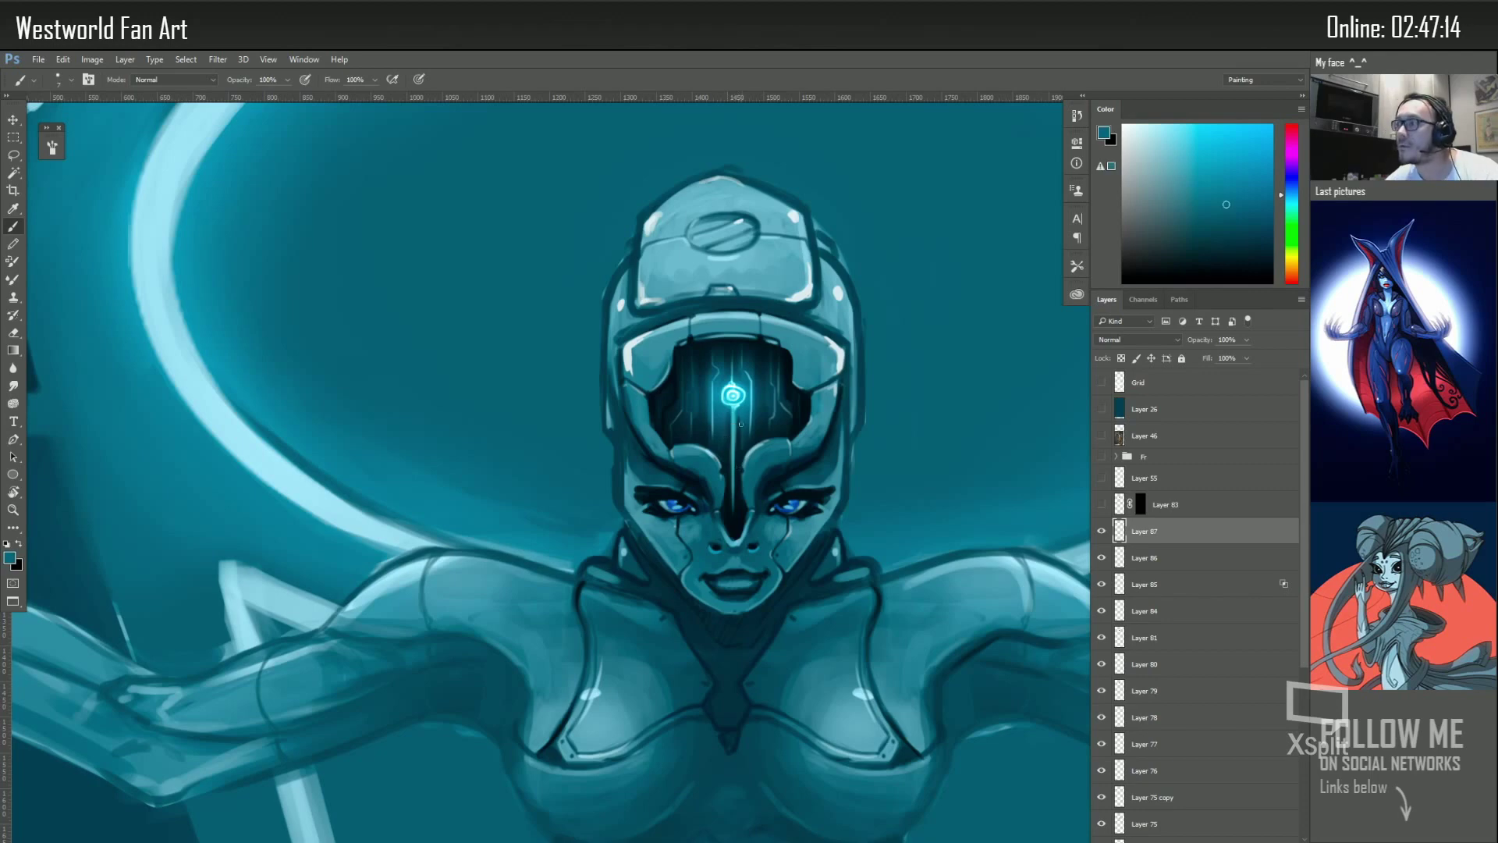
alt+click(756, 356)
key(l)
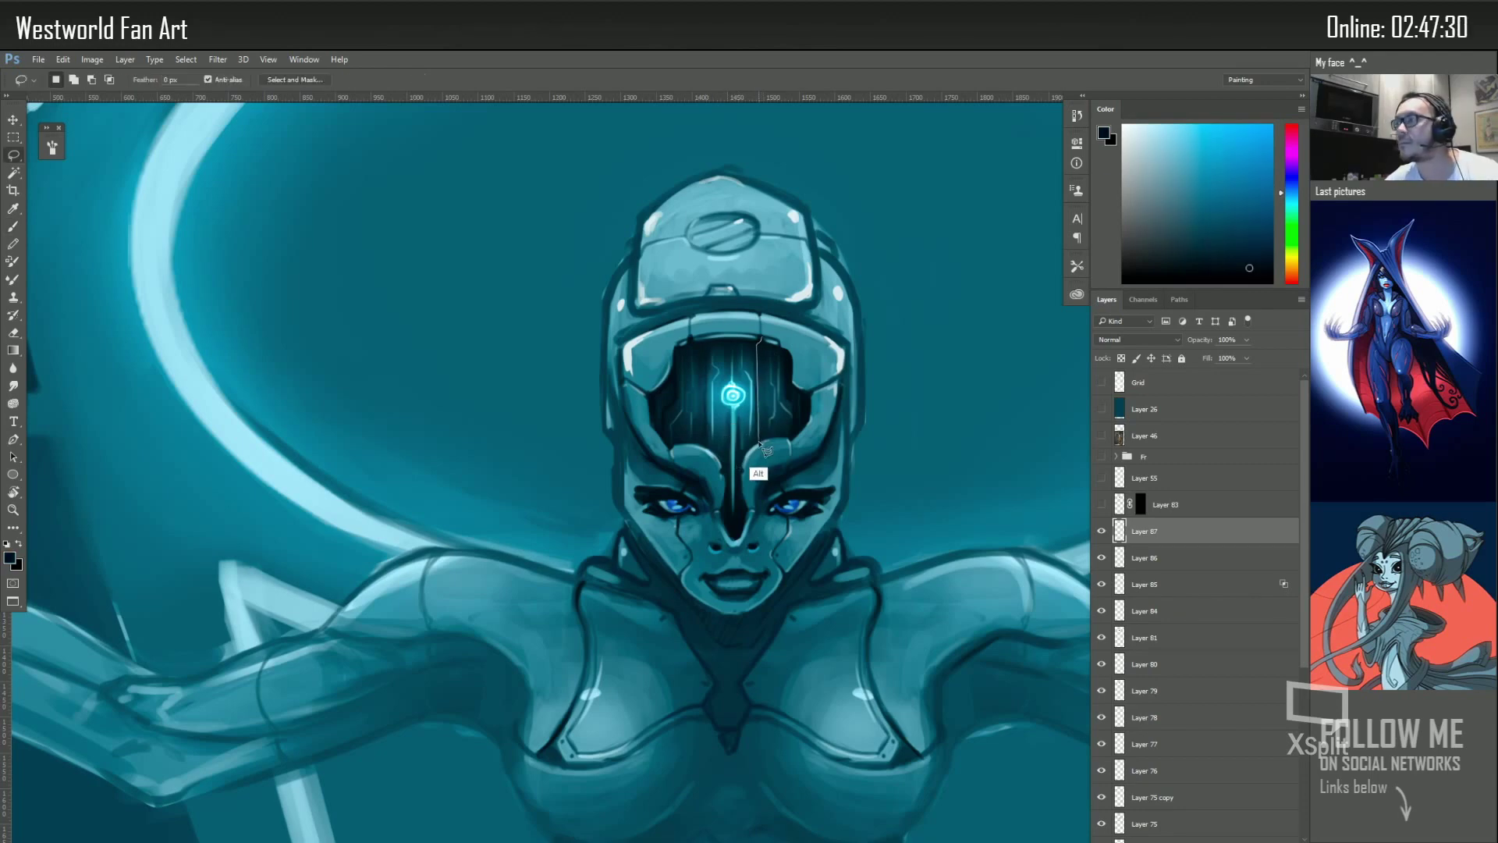
drag(761, 340, 763, 441)
key(ctrl+d)
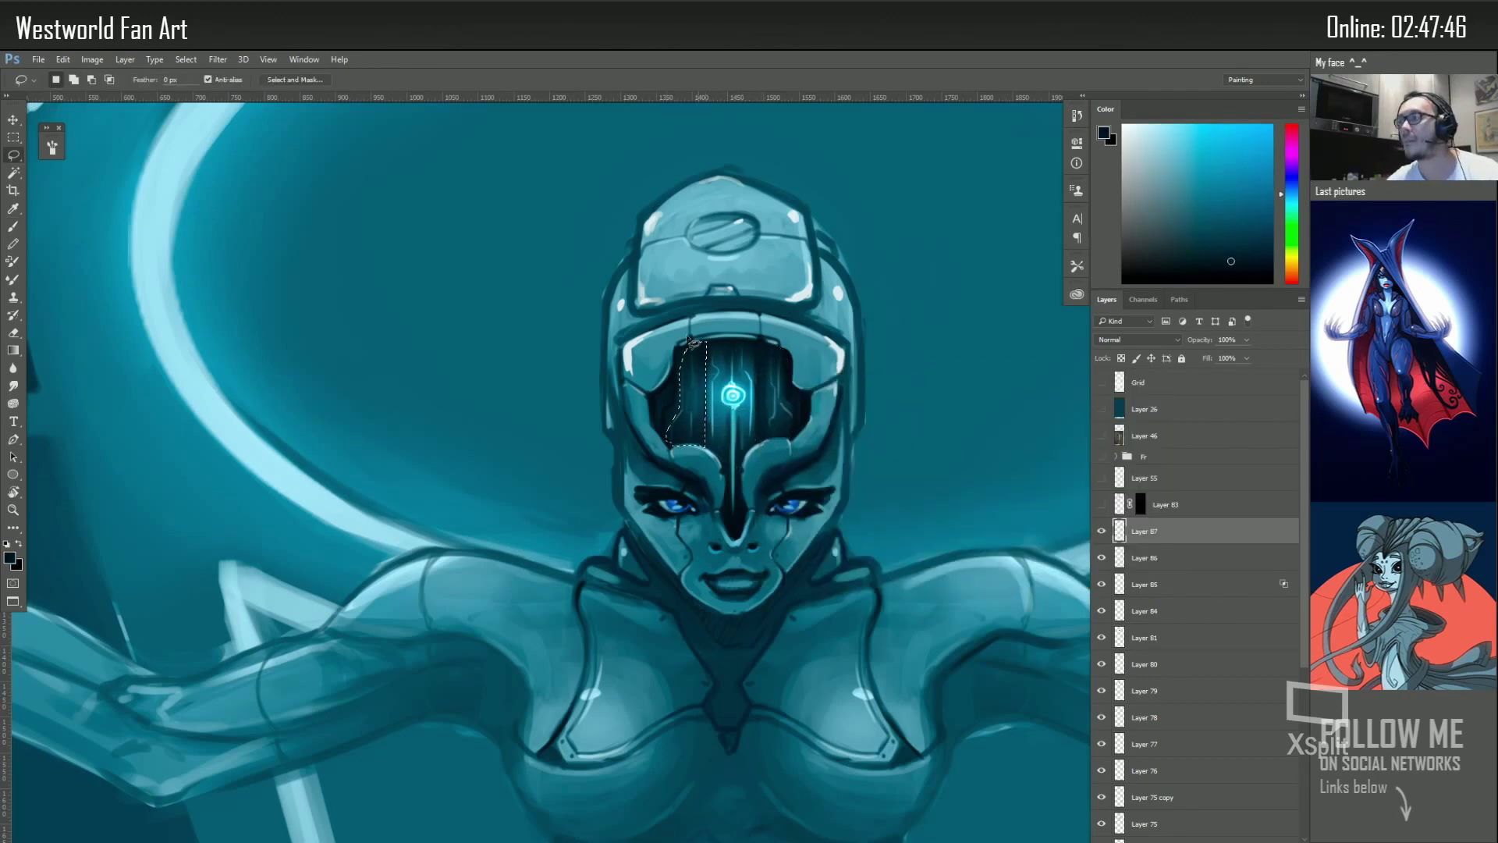
key(b)
alt+click(905, 450)
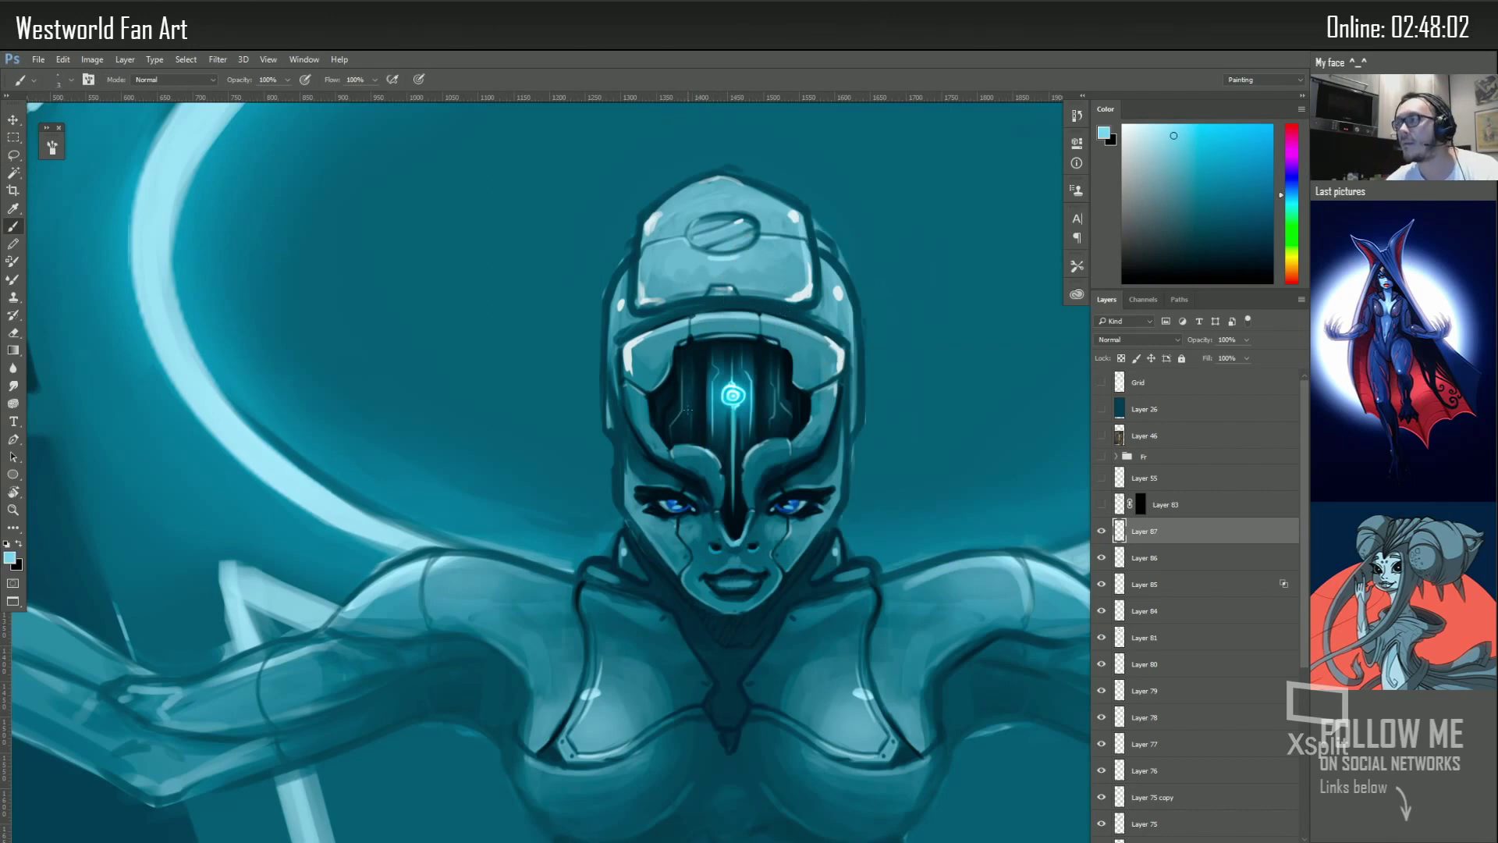
alt+click(732, 395)
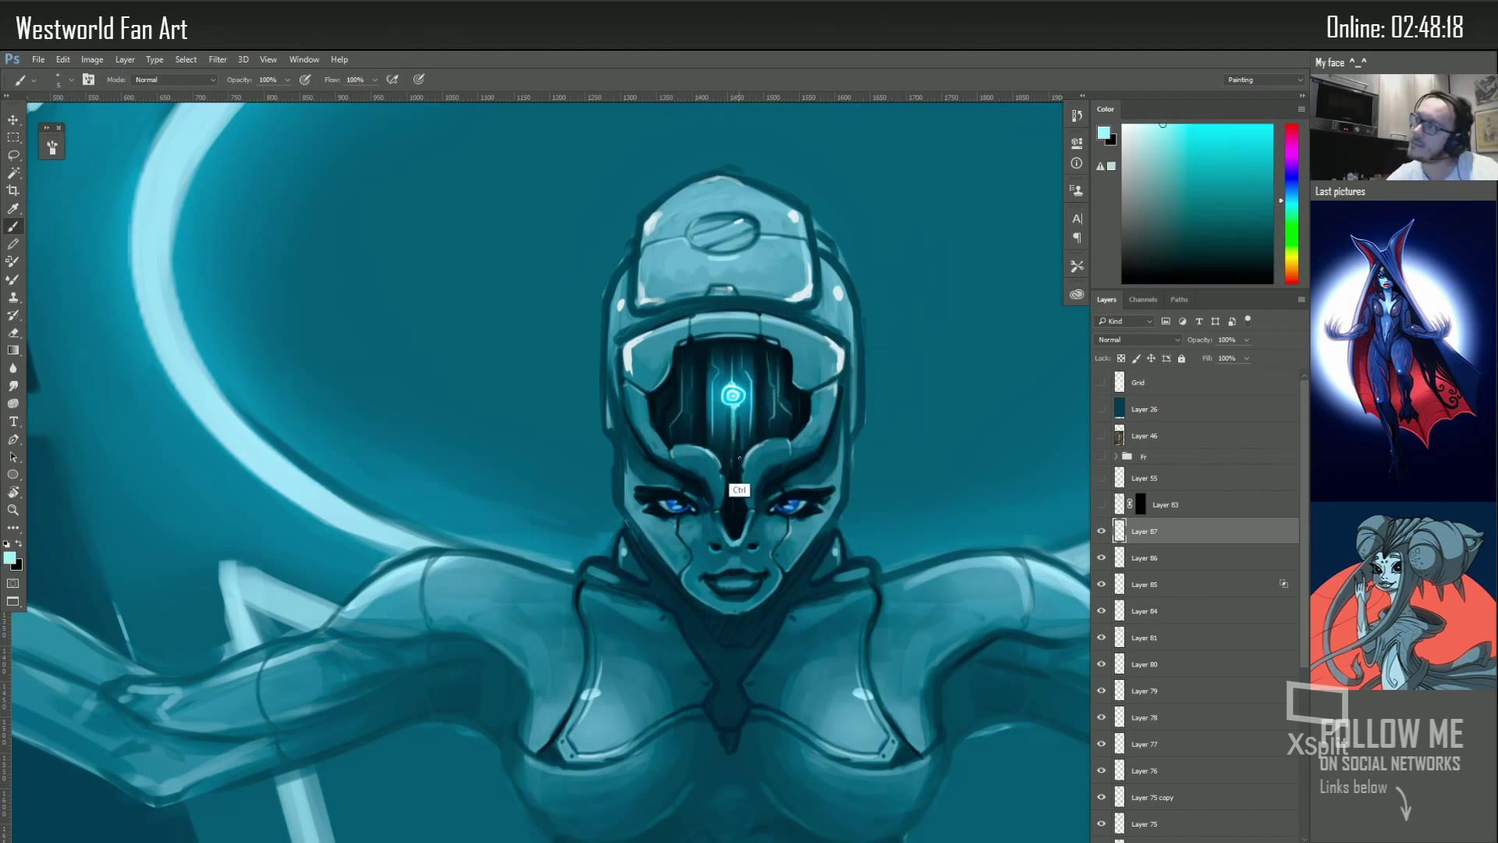
Zoom out, hide the three new detail layers and set Layer 84 to 50% opacity
key(ctrl+minus)
key(ctrl+minus)
drag(1101, 531, 1101, 583)
click(1144, 611)
key(5)
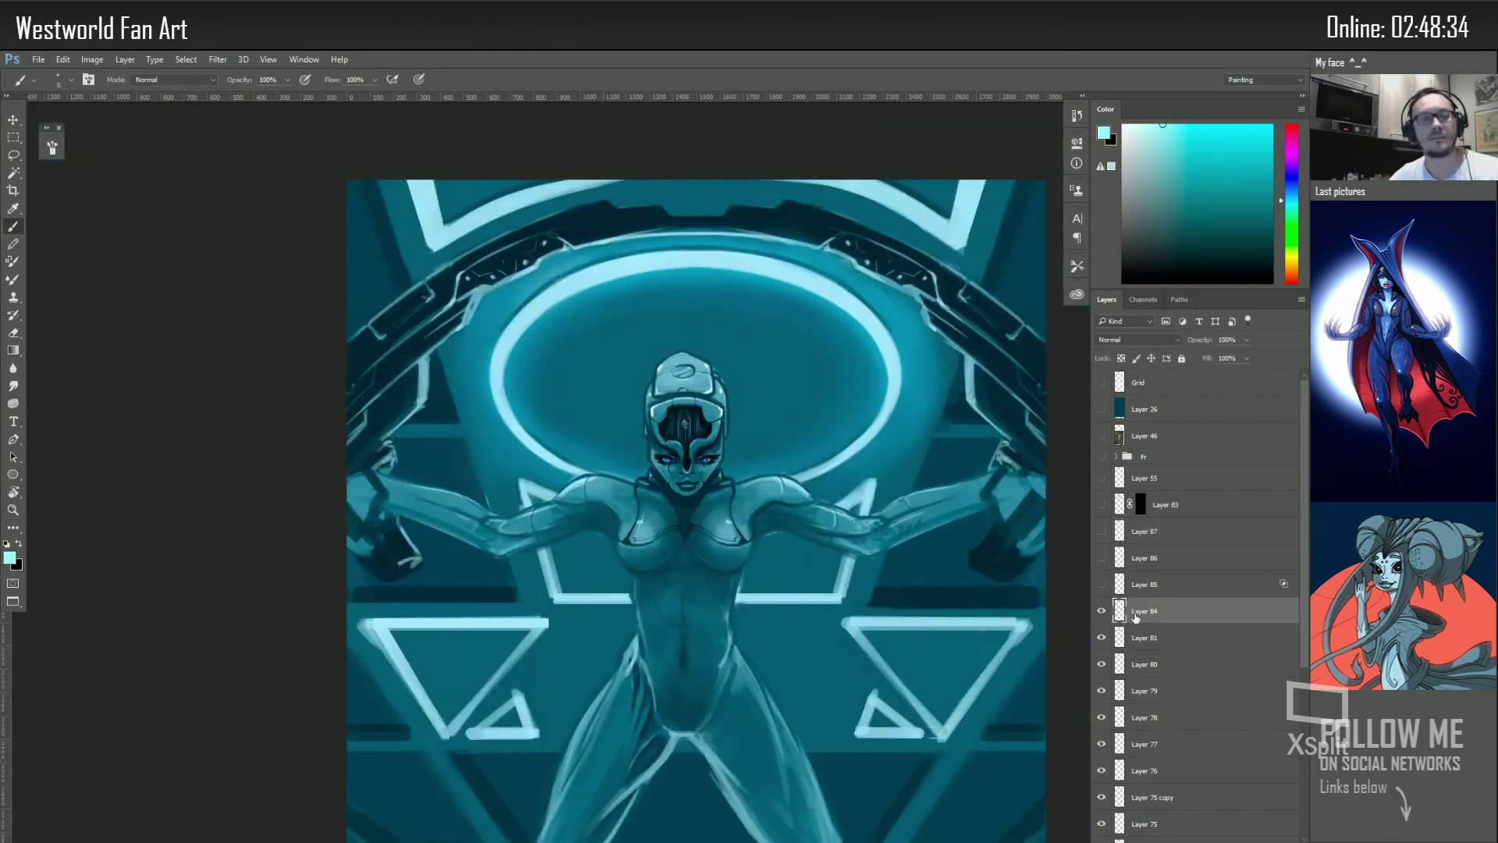
key(v)
click(1144, 584)
Toggle the Fr group and Group 3 visibility to compare the seated figure
key(ctrl+minus)
click(1101, 456)
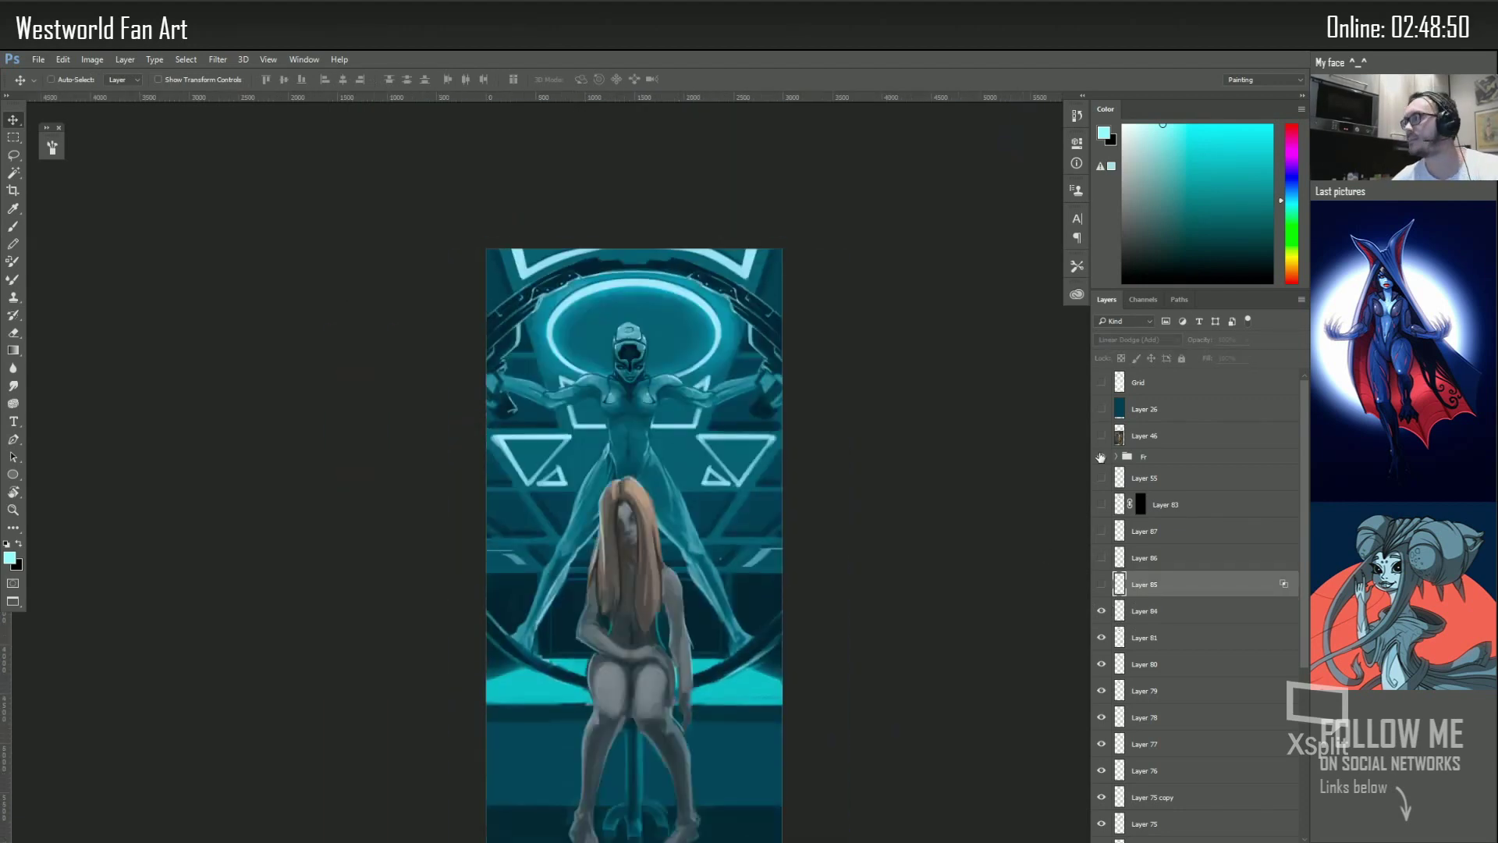
scroll(664, 466, down, 2)
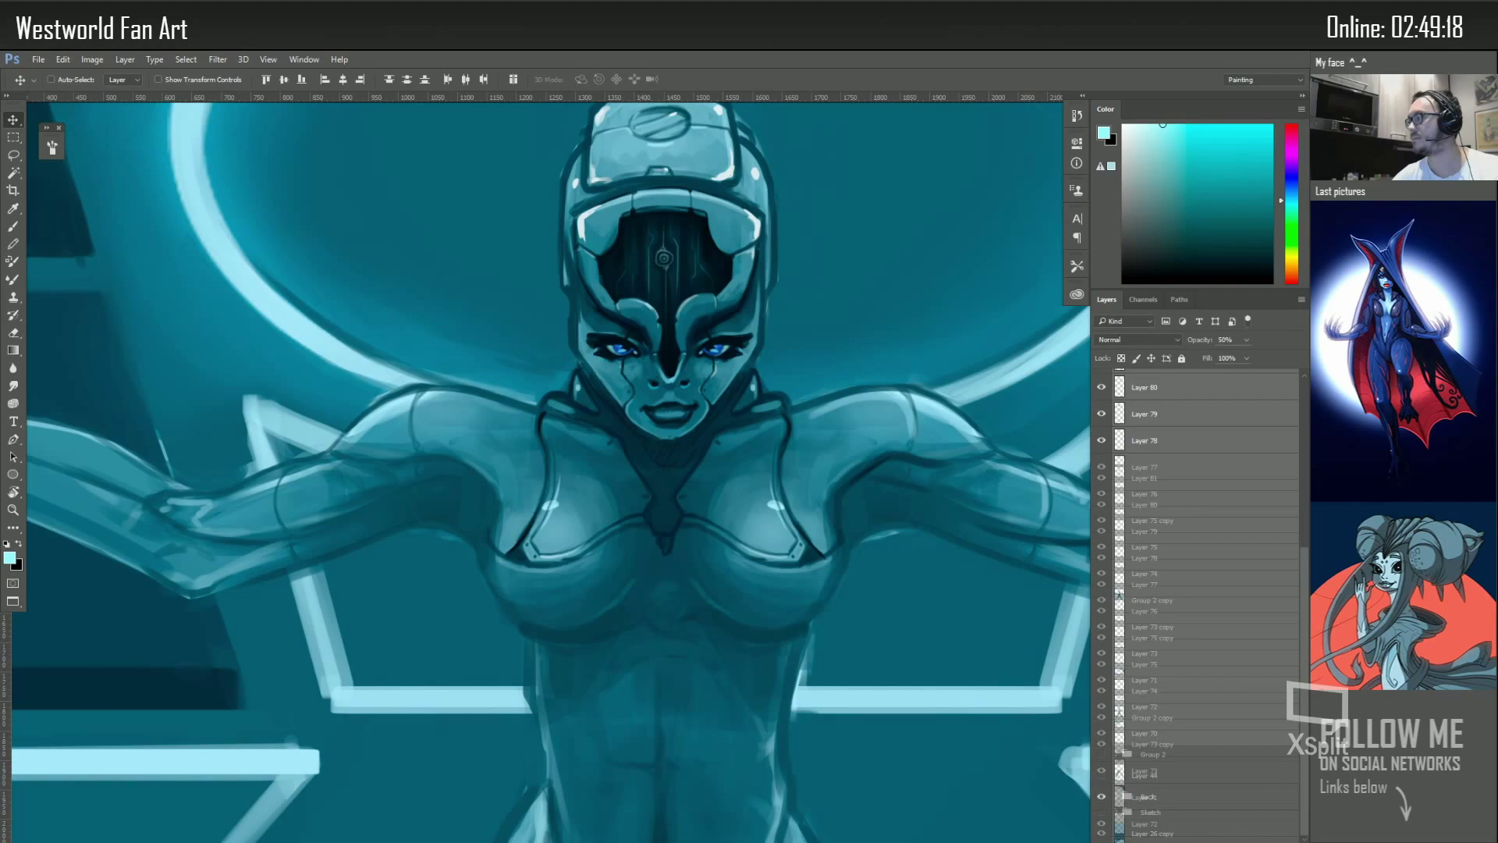
click(1098, 613)
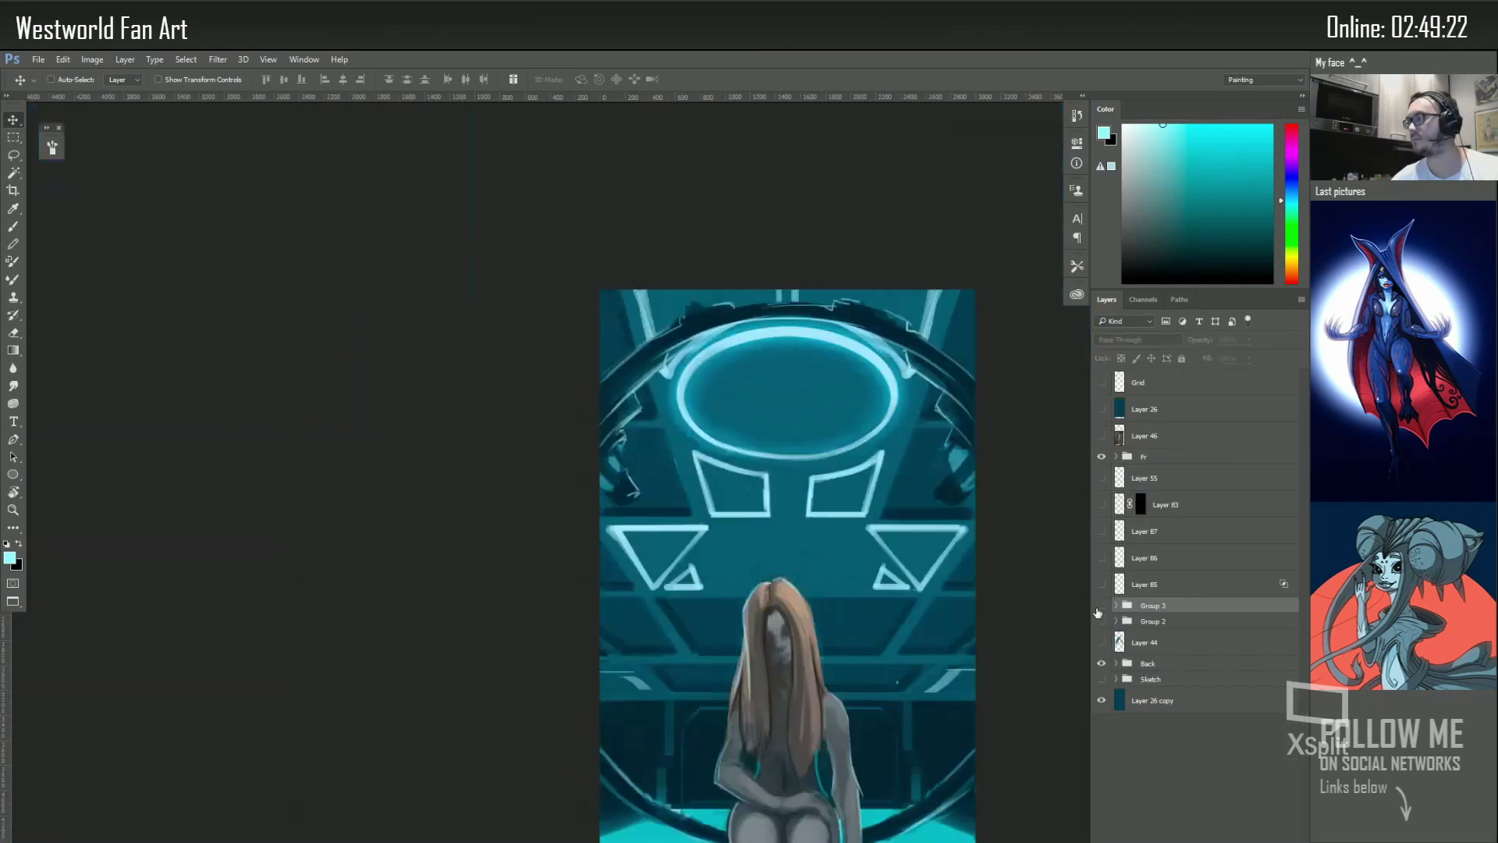
click(1101, 605)
mouse_move(775, 518)
mouse_down()
mouse_move(775, 462)
mouse_move(618, 359)
mouse_up()
scroll(624, 359, down, 1)
scroll(624, 359, up, 2)
scroll(624, 359, up, 4)
Move the Fr group below Layer 85
click(1154, 459)
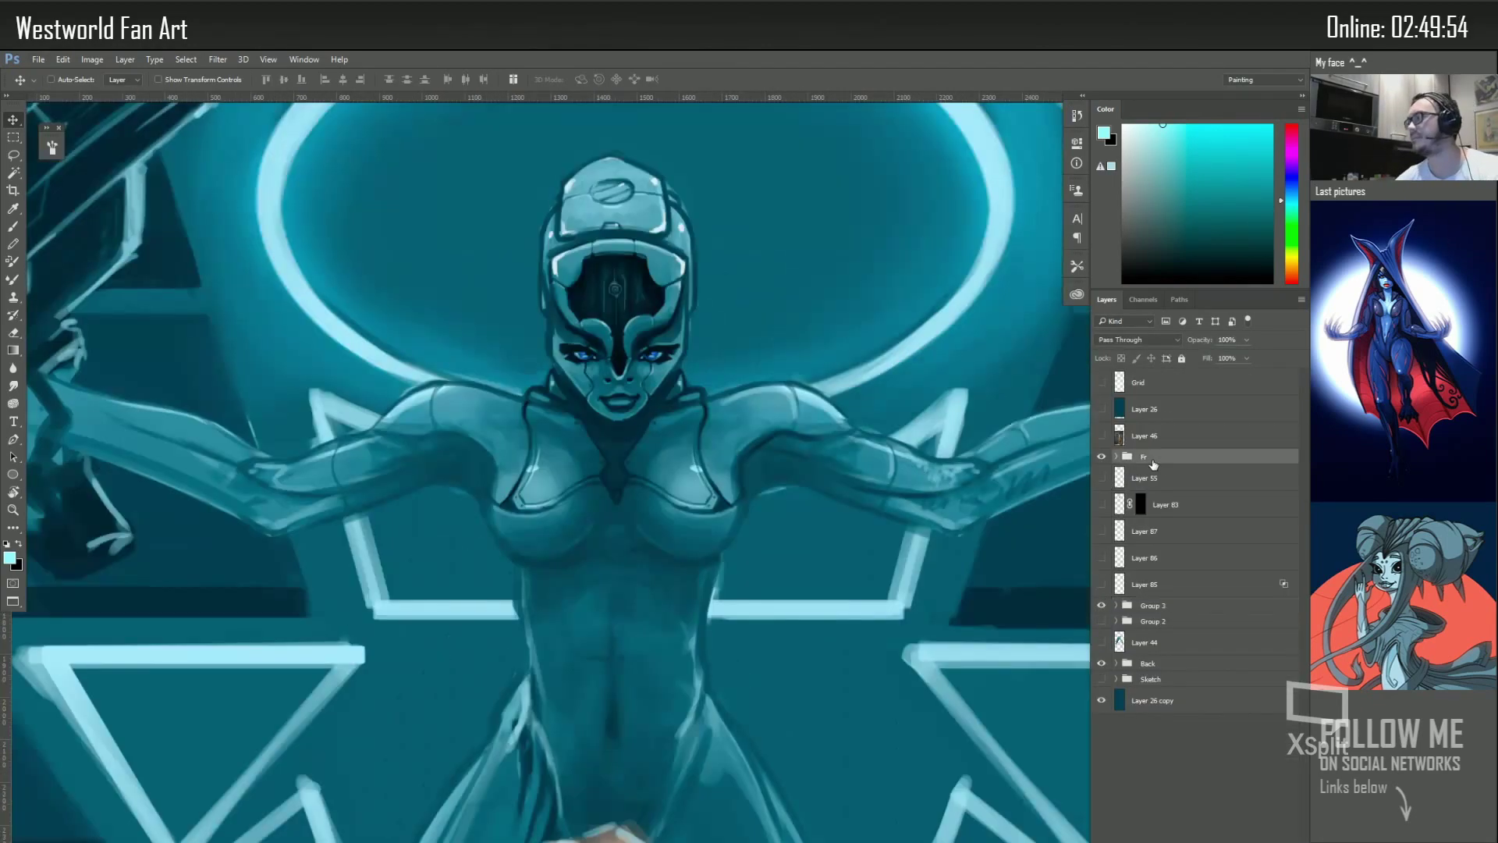
drag(1153, 463, 1154, 593)
click(1155, 542)
Delete the leftover detail layers and add a new empty layer ready to rename
key(ctrl+minus)
key(ctrl+minus)
key(ctrl+minus)
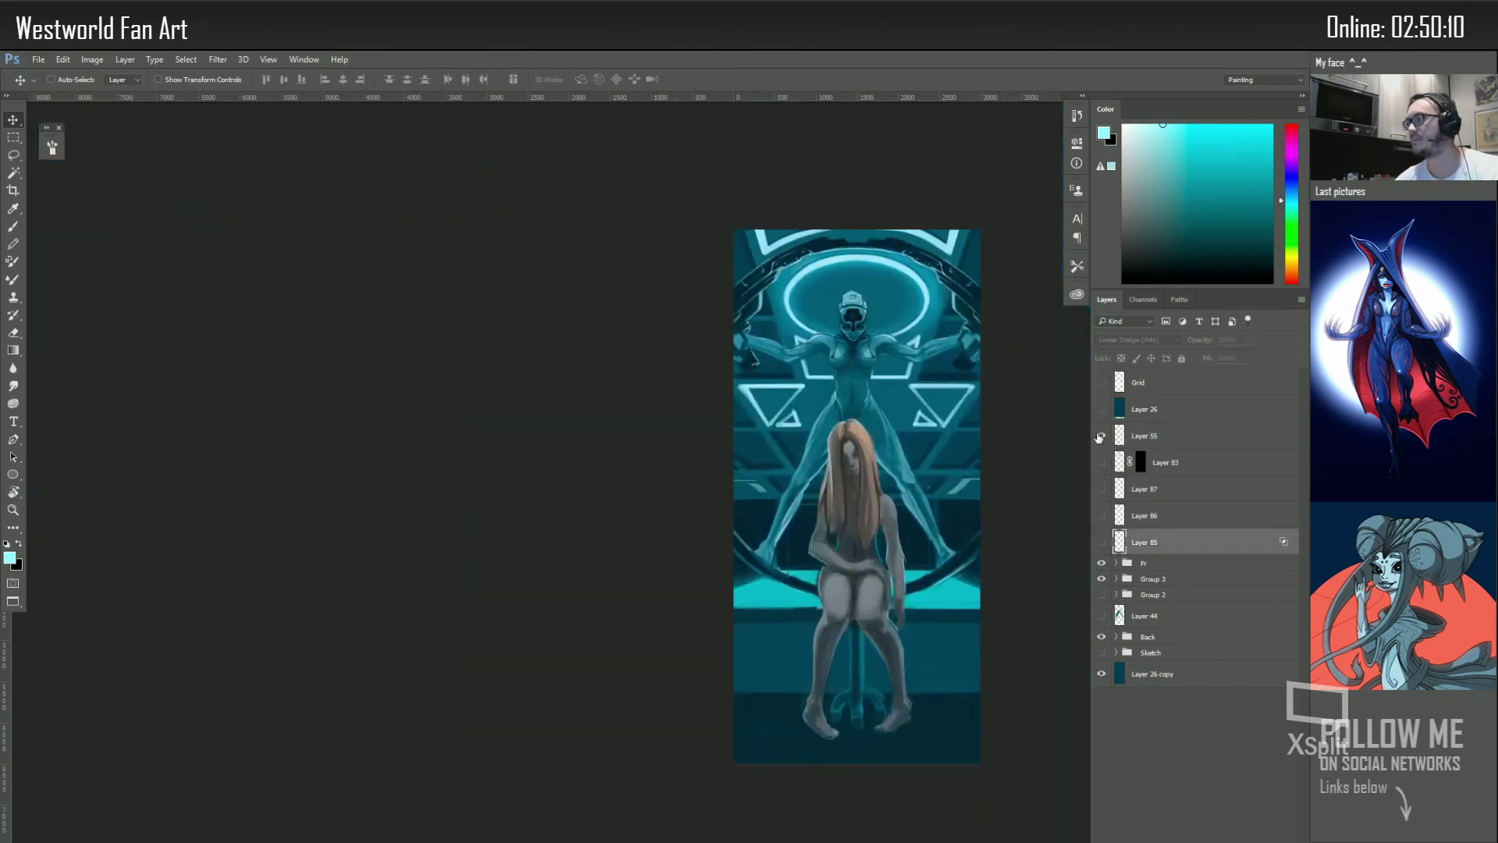
shift+click(1131, 435)
key(Delete)
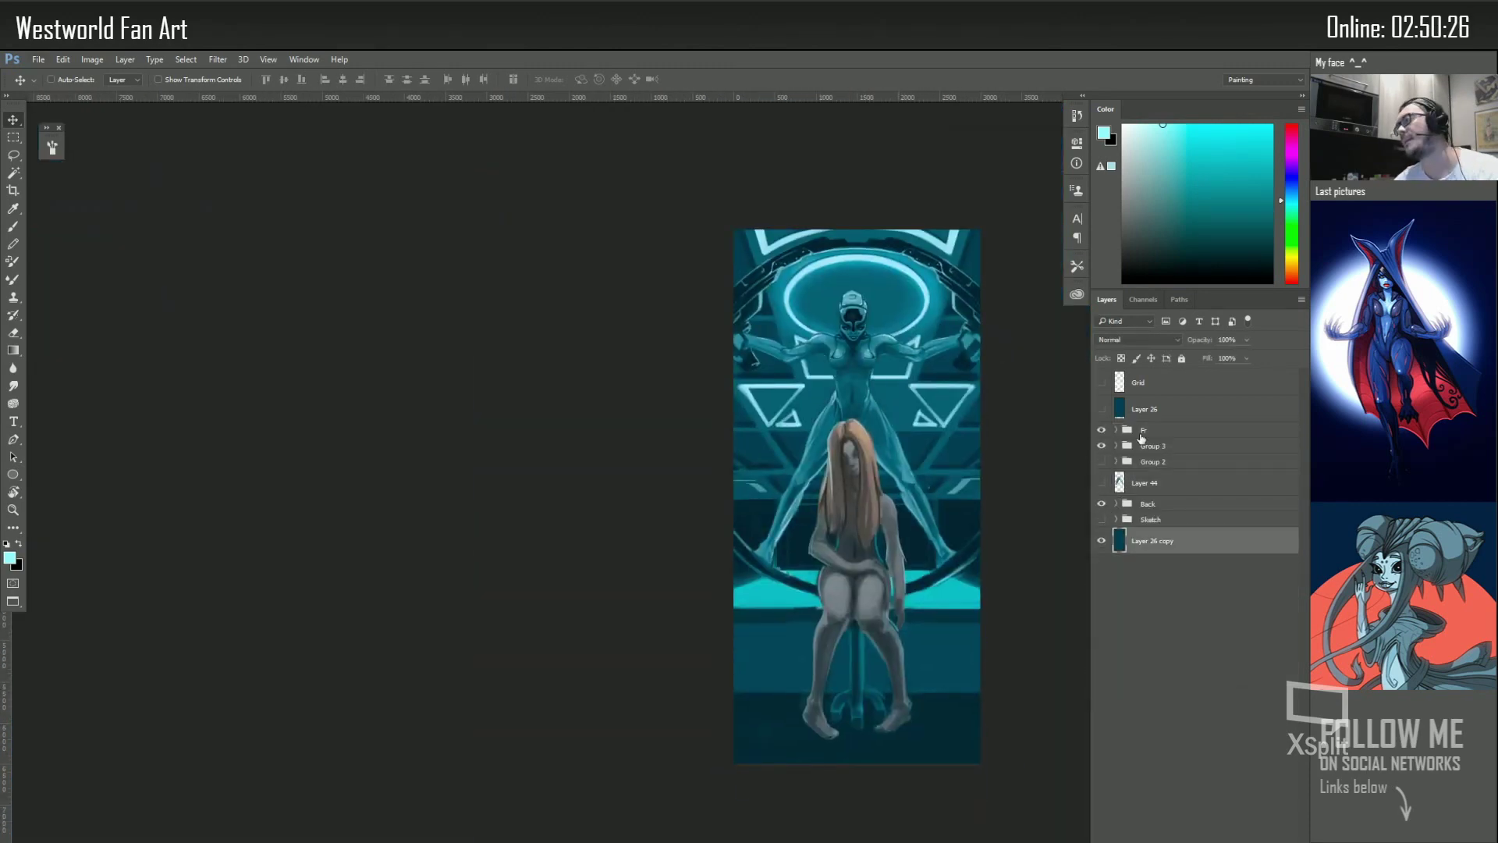
key(ctrl+shift+alt+n)
double_click(1144, 436)
Name the new empty layer IDEAS
text(IDEAS)
key(Return)
key(ctrl+plus)
key(ctrl+plus)
key(ctrl+plus)
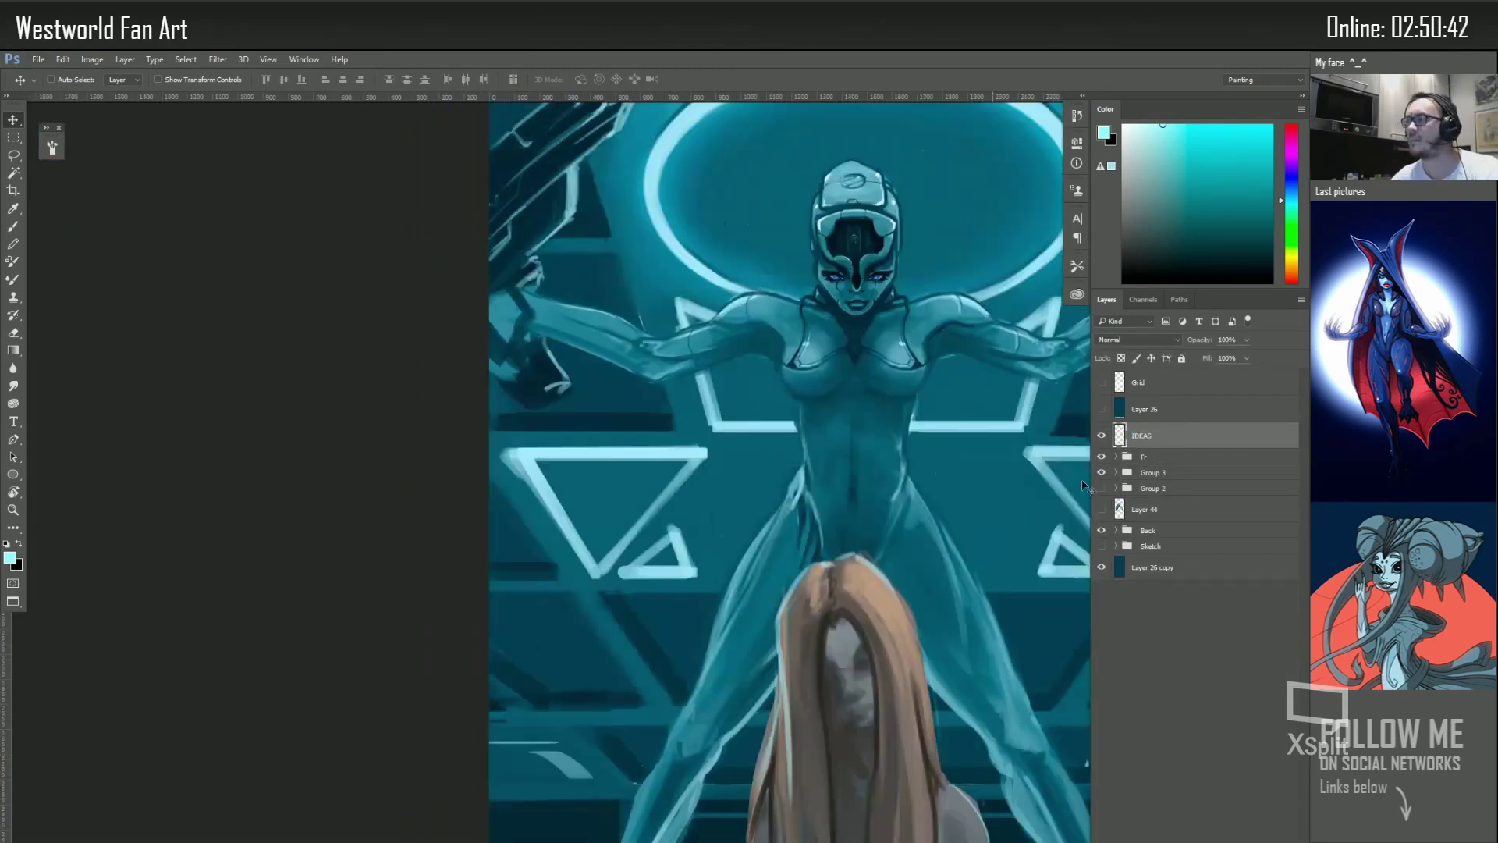
Set up the Brush with a dark sampled tone and a different brush preset
key(b)
right_click(871, 234)
alt+click(865, 274)
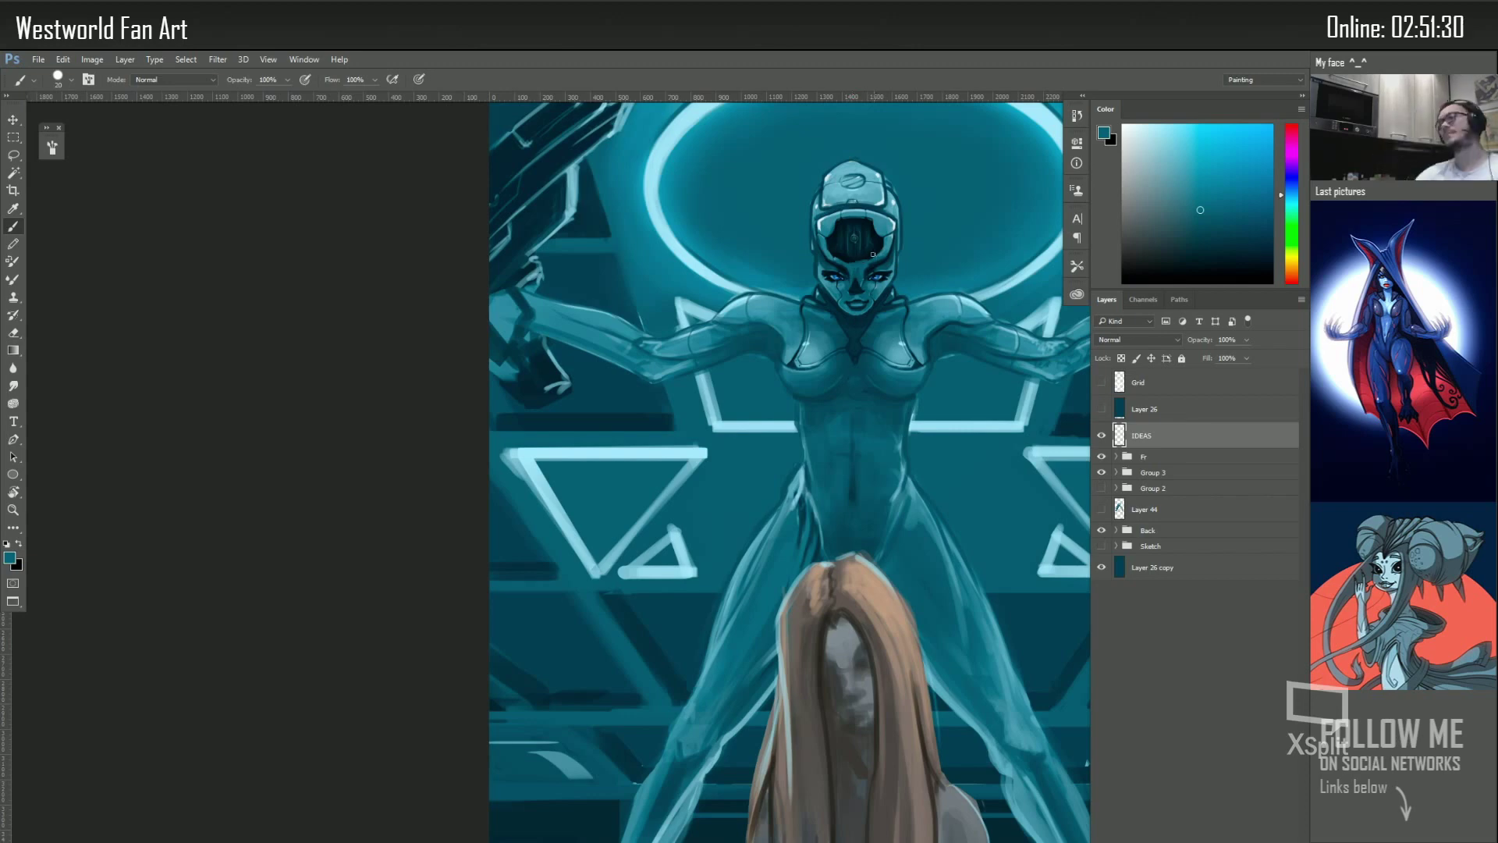
alt+click(873, 255)
right_click(875, 253)
key(Return)
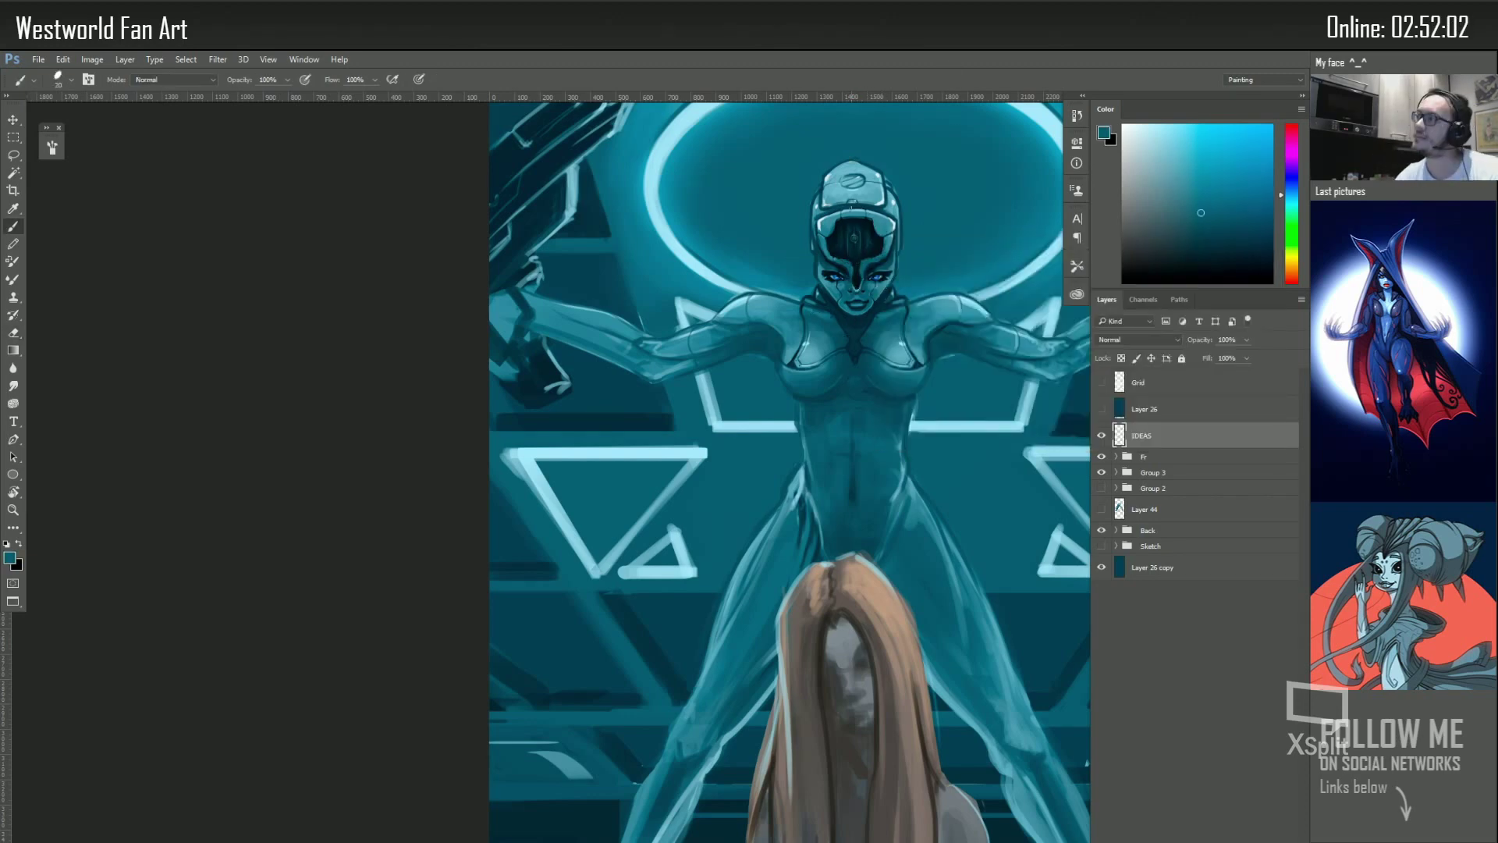
scroll(792, 391, down, 5)
scroll(792, 390, down, 5)
key(ctrl+minus)
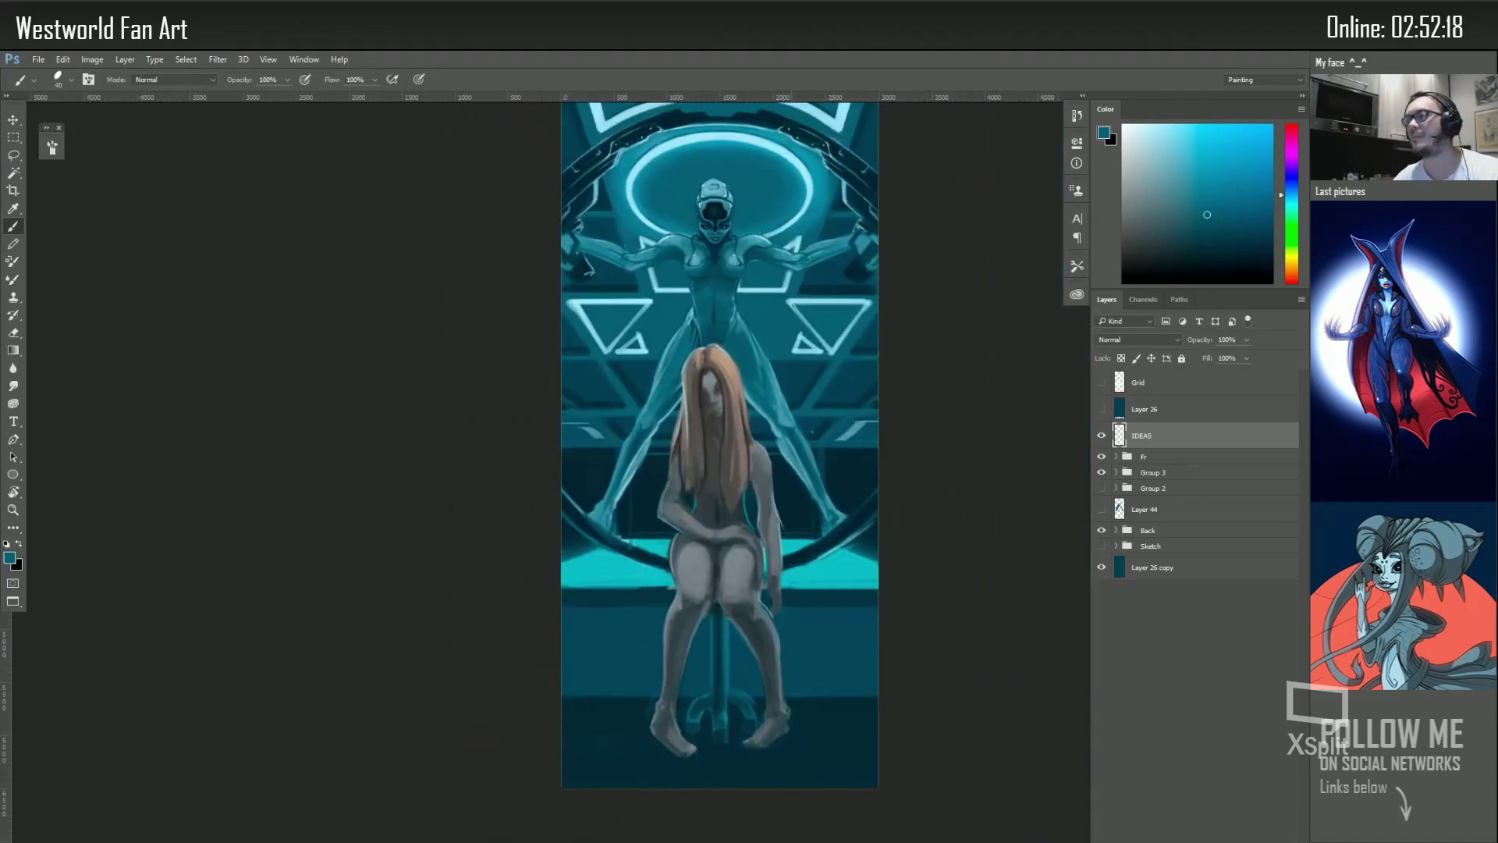
Lasso the left and right triangle areas, then clear it and sample a darker teal
key(l)
drag(873, 296, 779, 355)
drag(658, 294, 563, 295)
key(b)
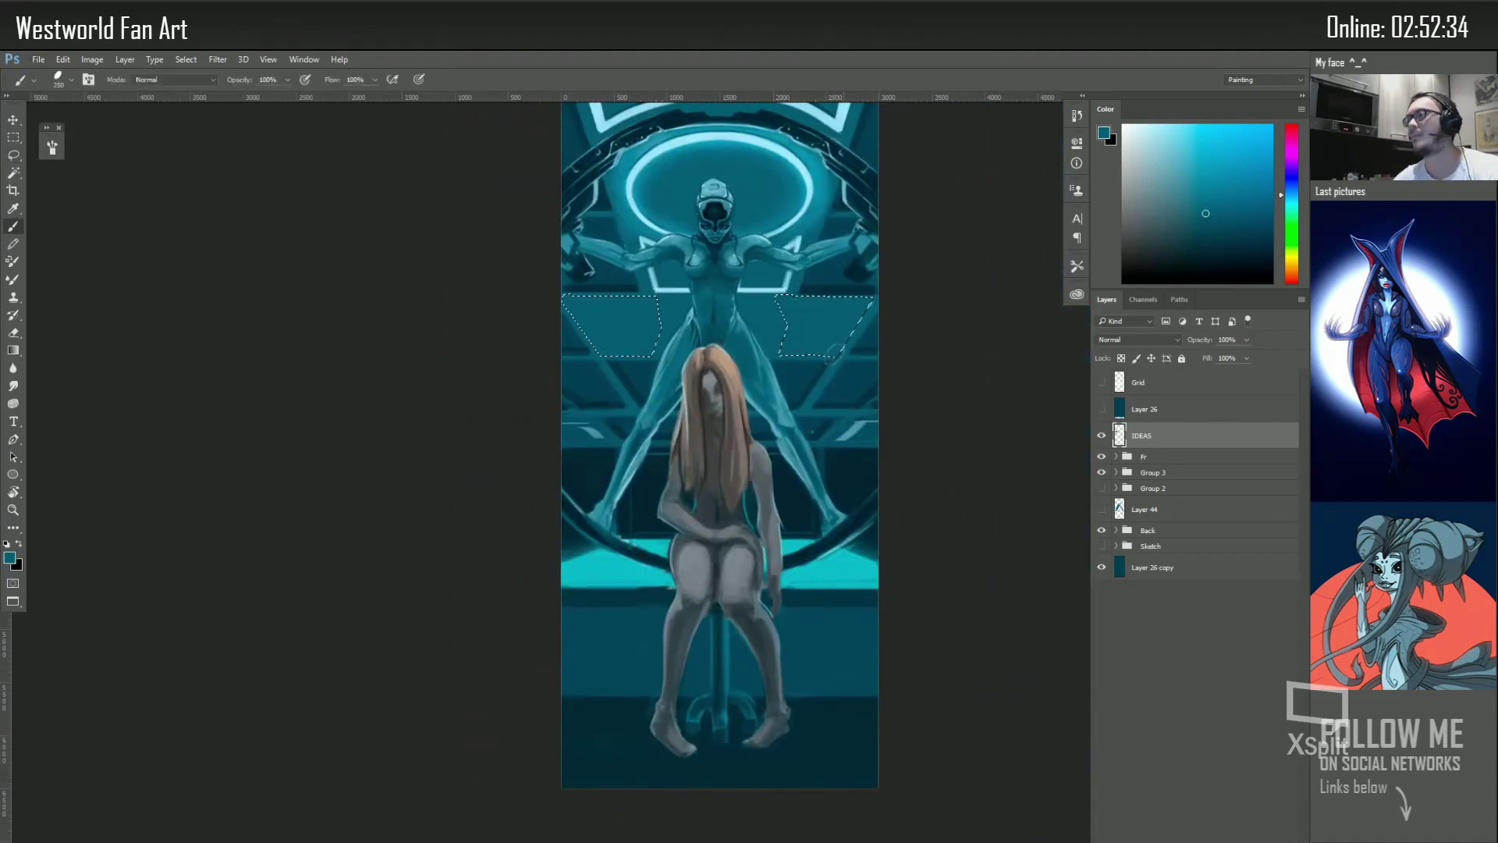
key(ctrl+d)
key(shift)
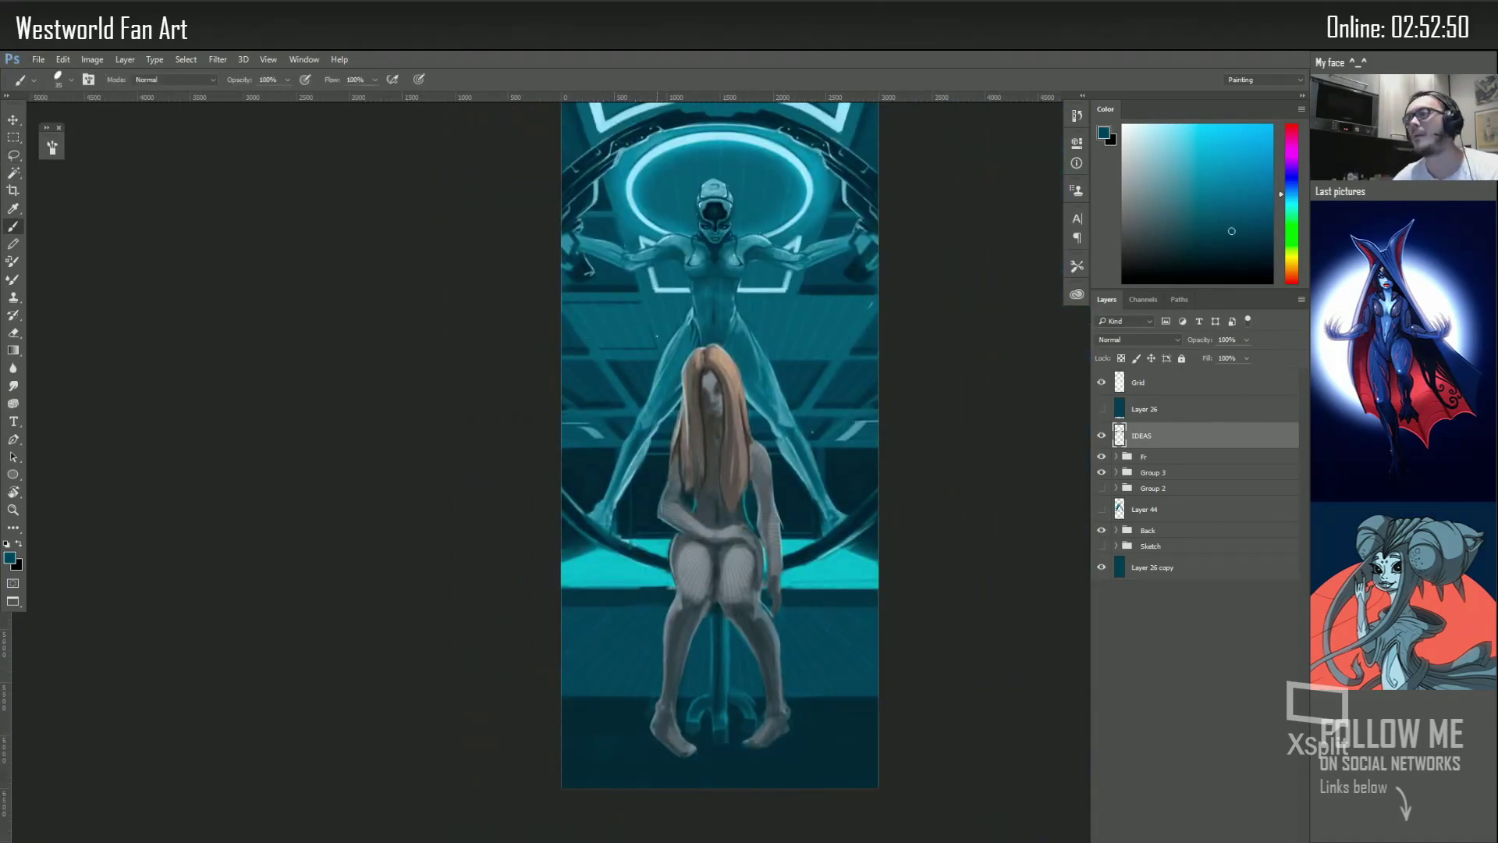
alt+click(647, 347)
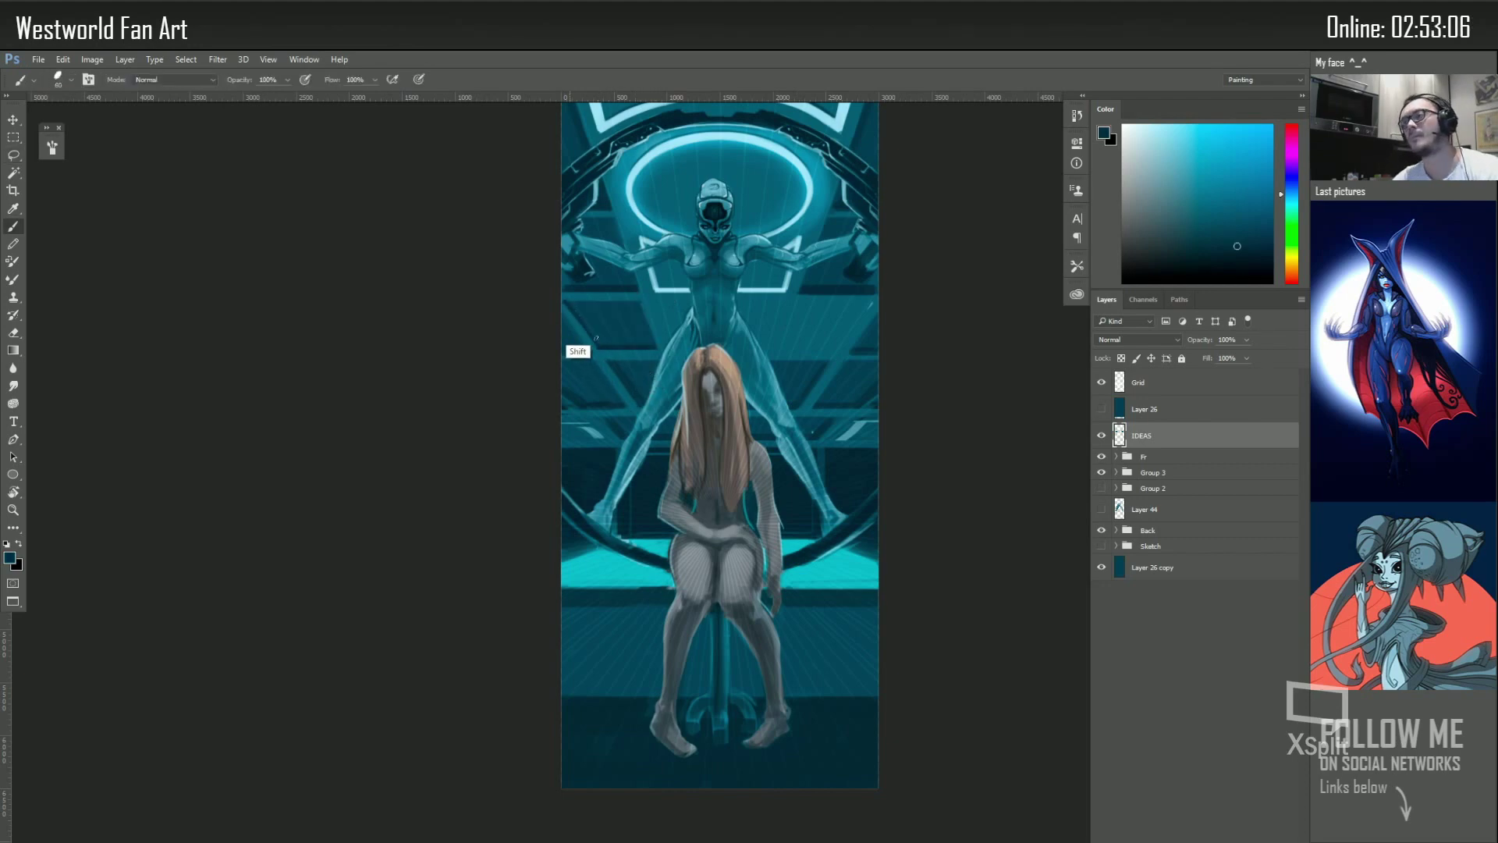
Paste content onto a new line-work layer and move it into place on the figure
key(v)
key(ctrl+v)
click(63, 59)
click(343, 461)
drag(509, 454, 731, 453)
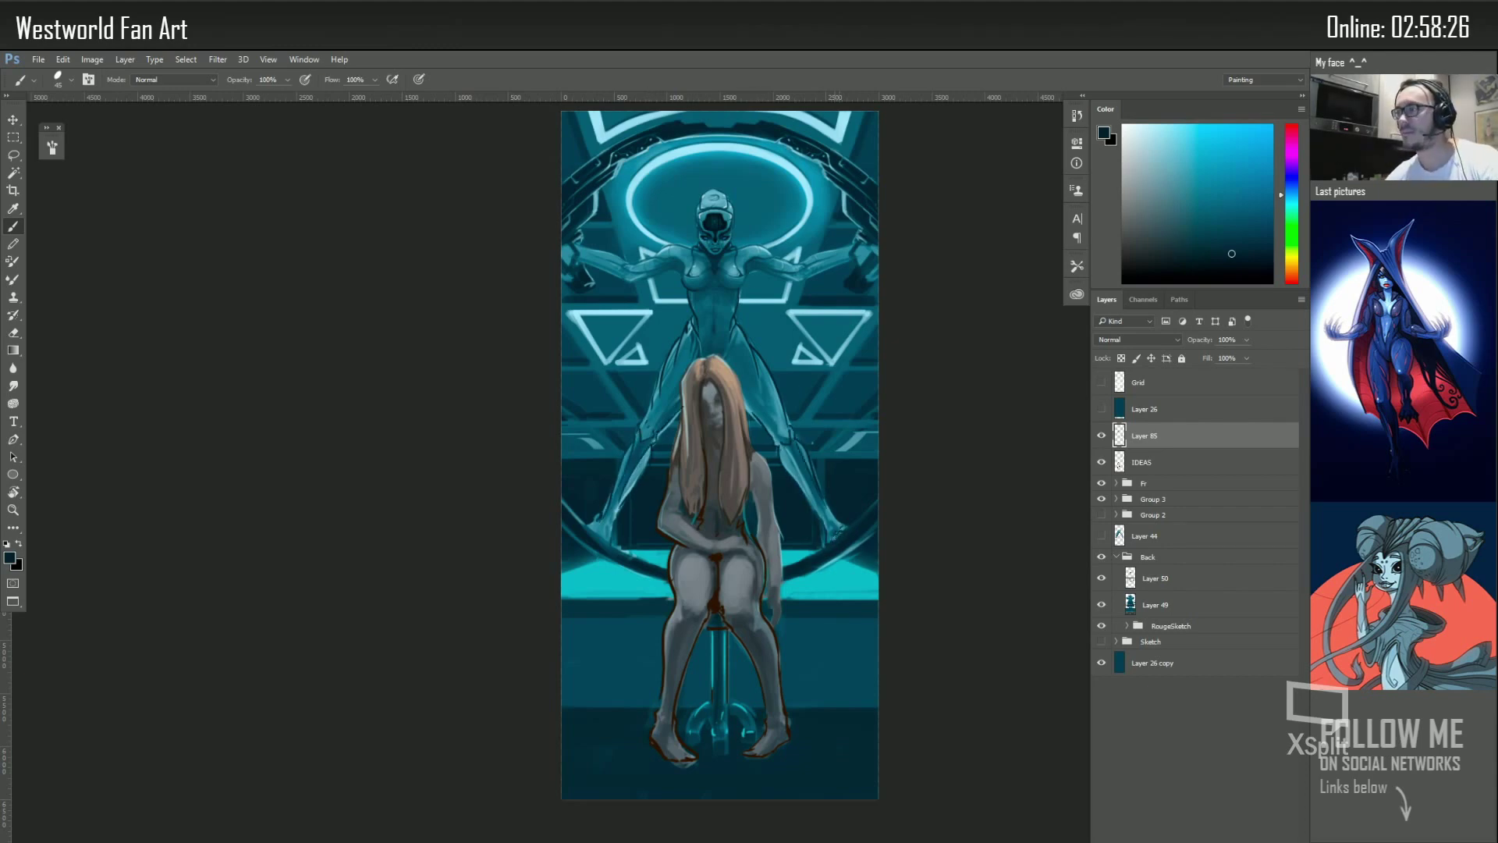
Lasso the area around both of the seated woman's feet
key(l)
drag(646, 736, 630, 759)
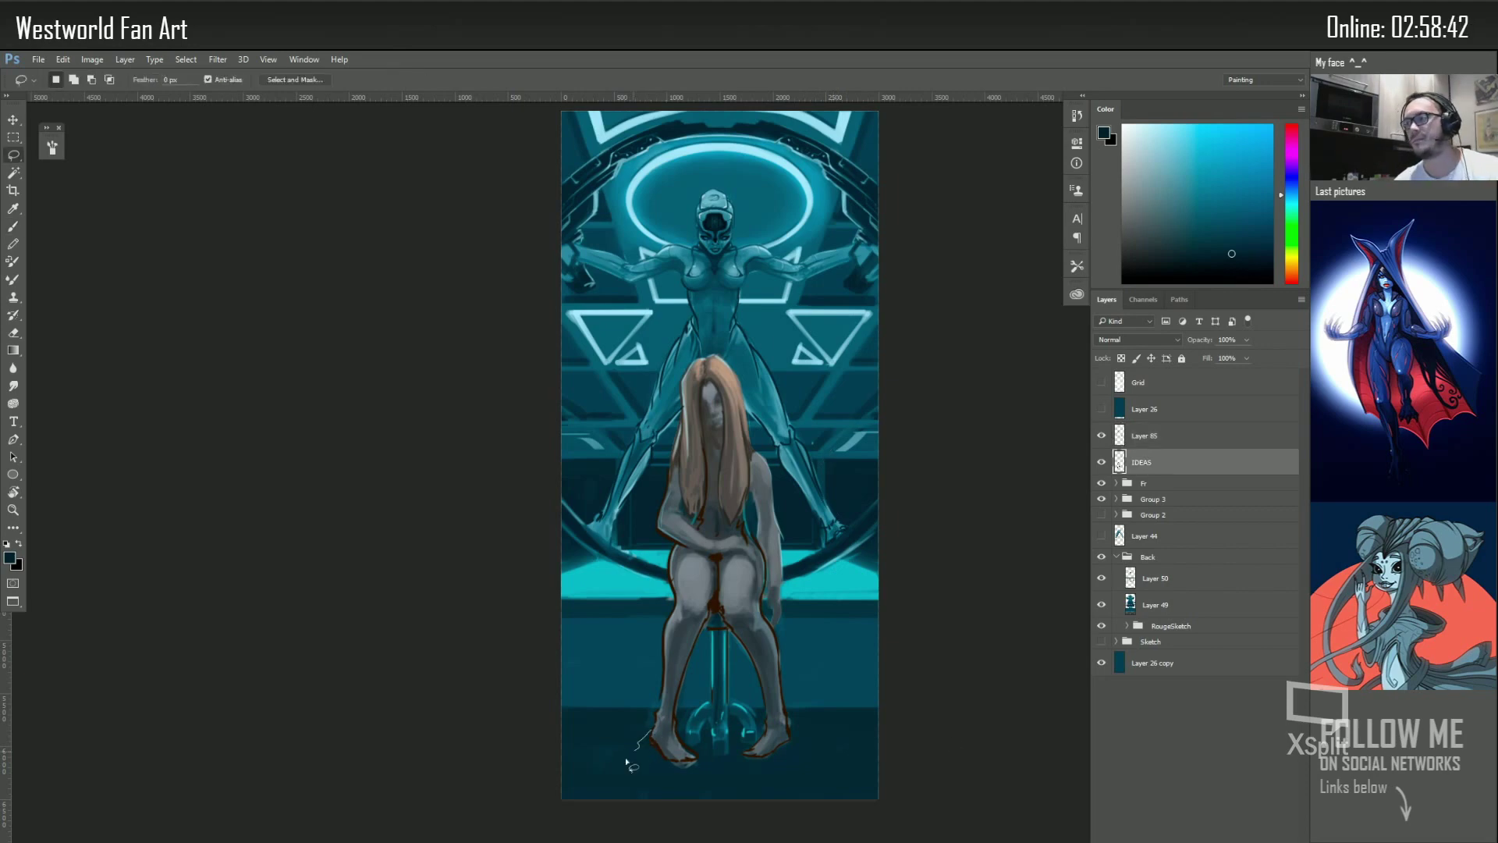
drag(784, 741, 749, 756)
mouse_move(652, 741)
mouse_down()
mouse_move(696, 768)
mouse_move(677, 796)
mouse_move(842, 784)
mouse_up()
key(b)
Paint a cyan glow near the feet with a 300 px brush, then deselect
right_click(750, 564)
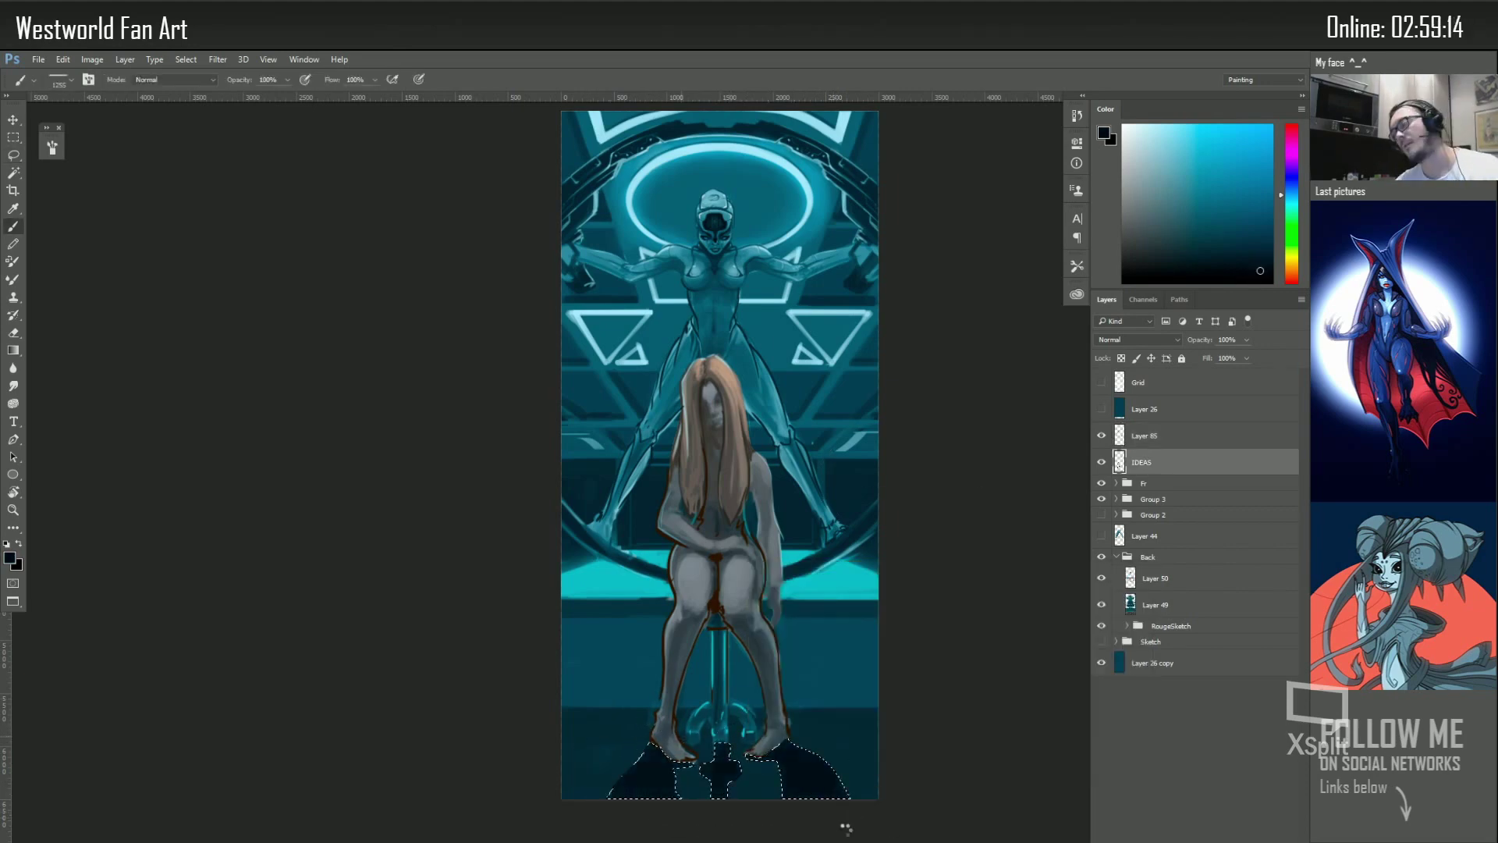
right_click(882, 511)
right_click(803, 459)
click(852, 485)
drag(686, 780, 734, 756)
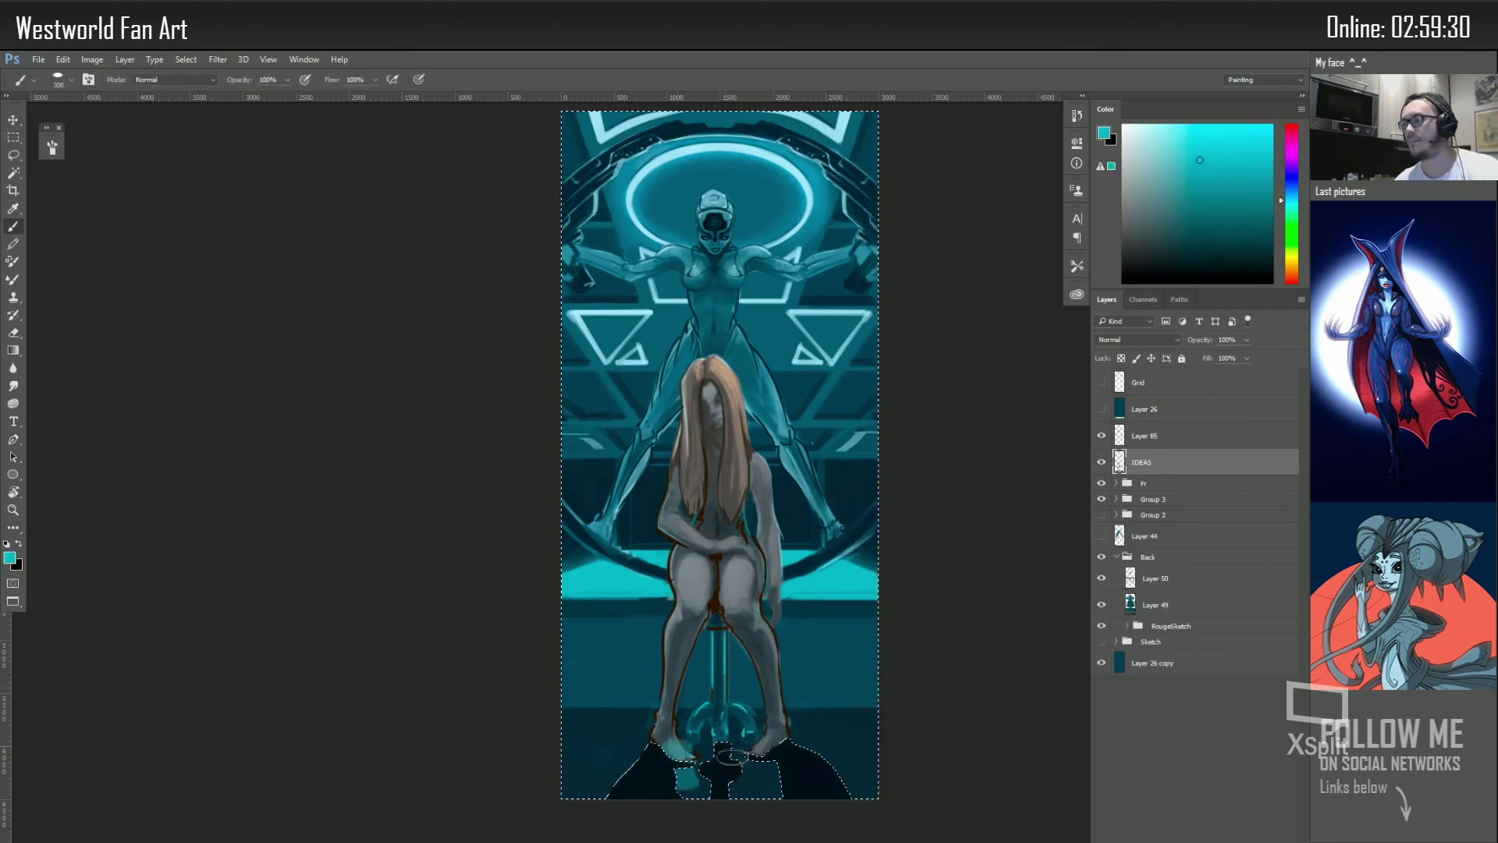
key(ctrl+d)
Add a new shadow layer and set up an eraser tip, switching between IDEAS and Layer 85
key(ctrl+shift+alt+n)
key(l)
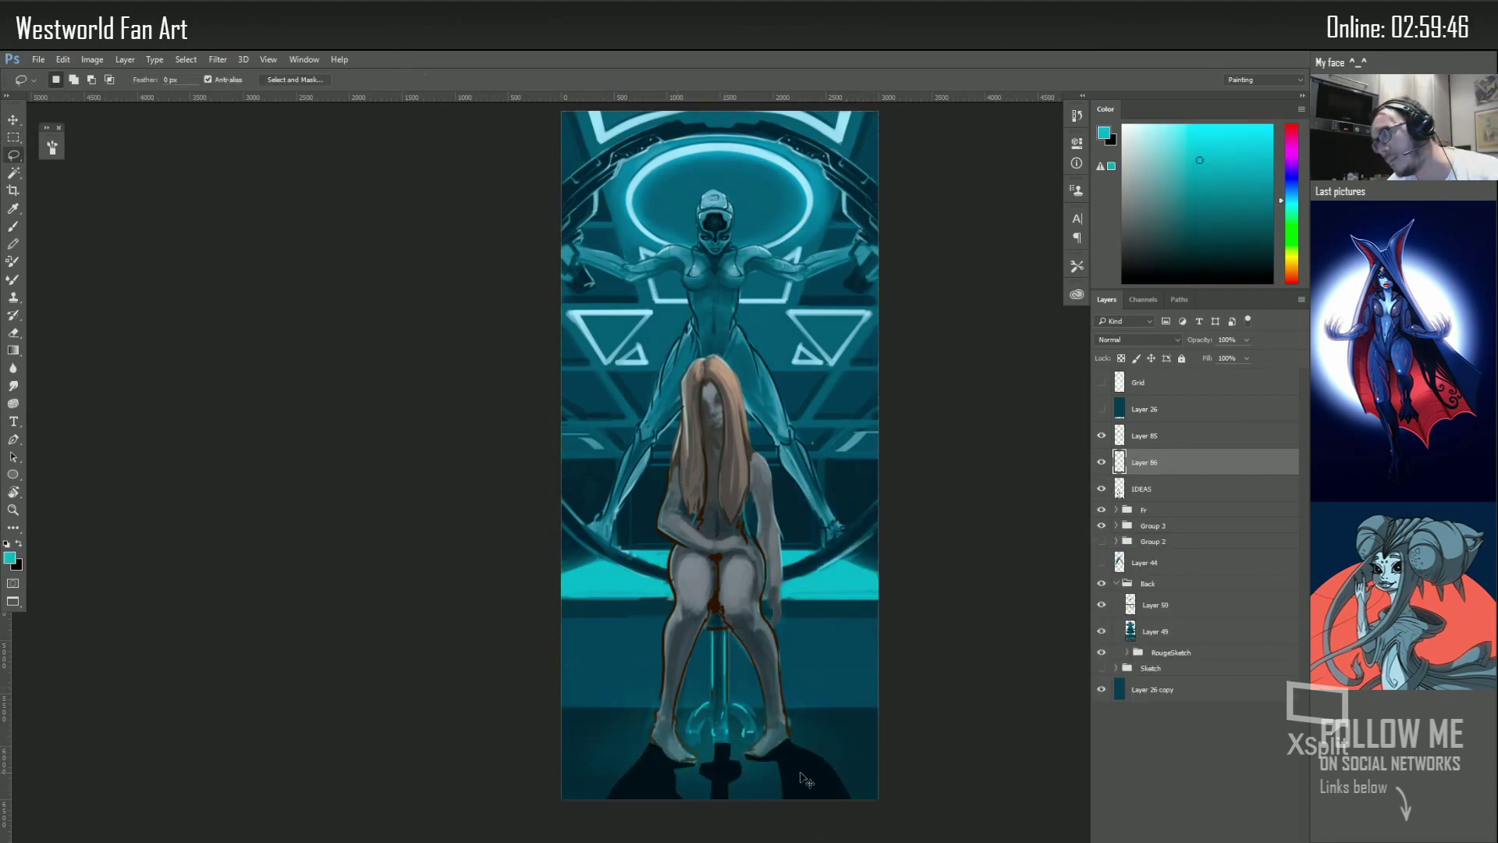
click(1140, 488)
key(e)
right_click(804, 778)
scroll(845, 737, up, 1)
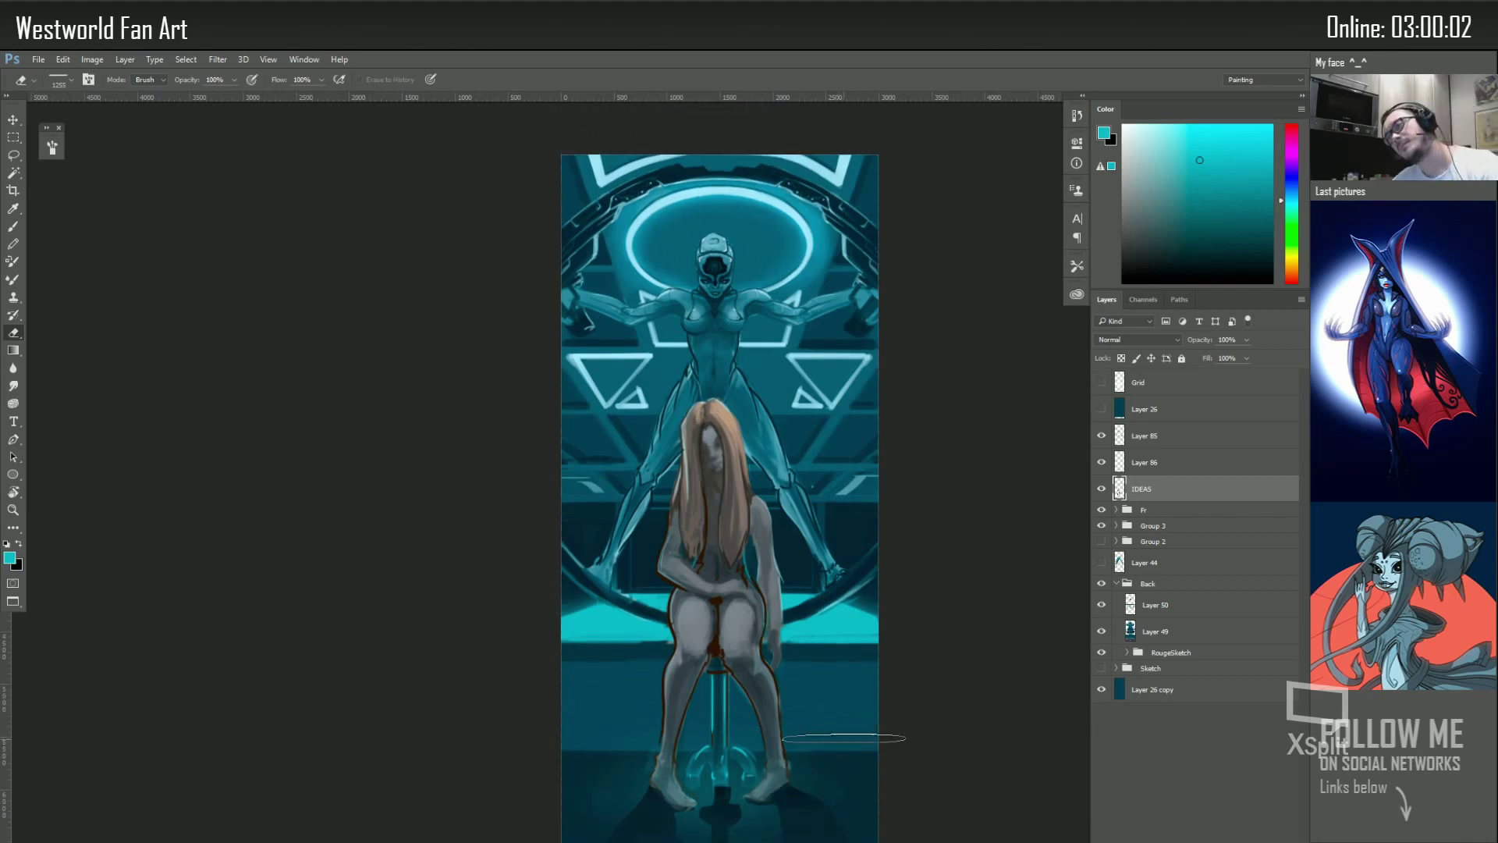
click(1139, 436)
Return to the Brush and pick a dark teal colour
key(b)
right_click(800, 444)
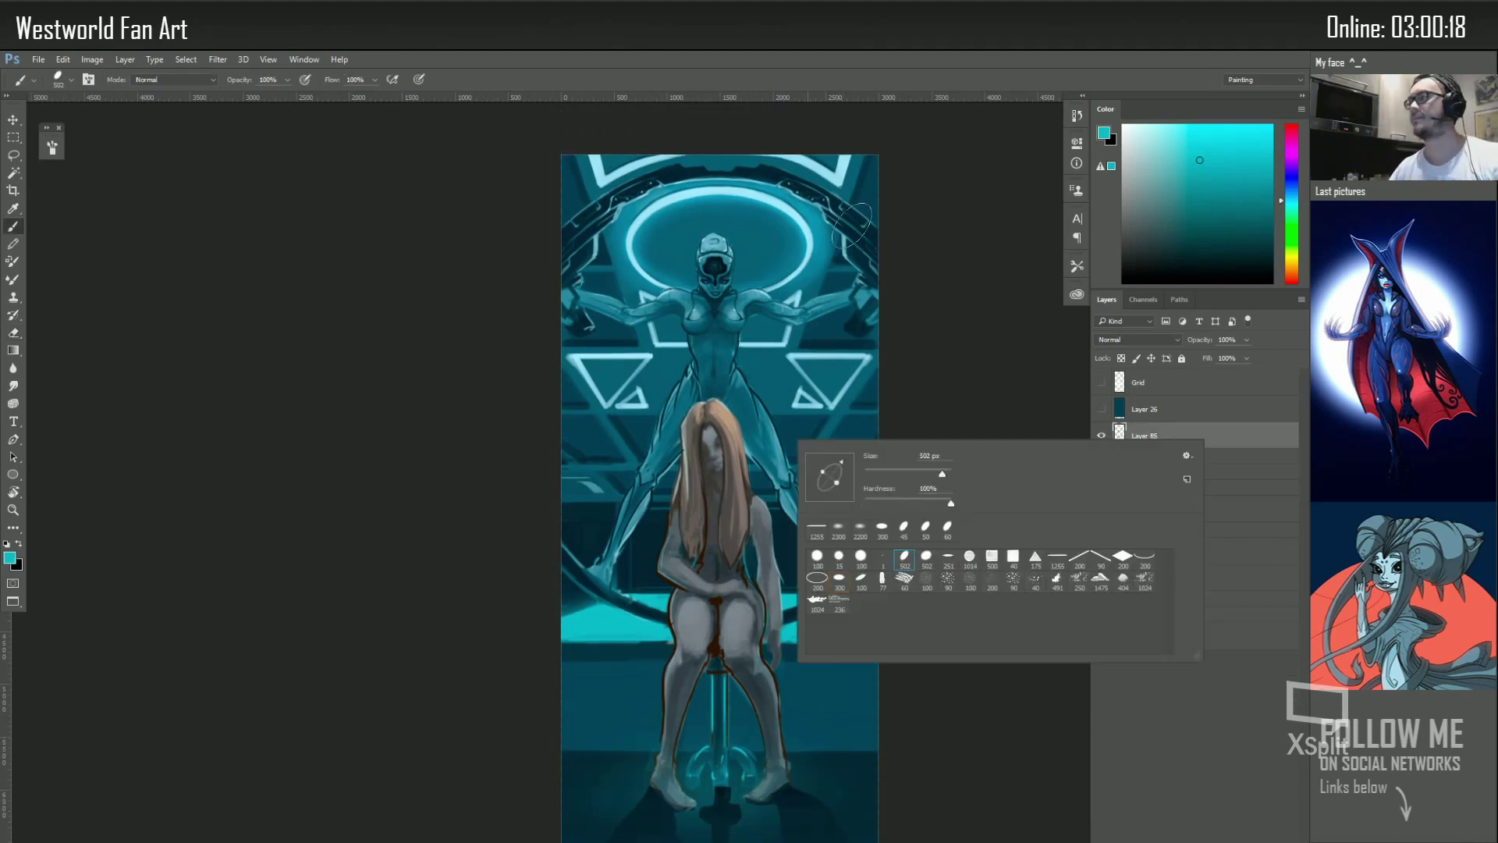
key(Escape)
alt+click(741, 343)
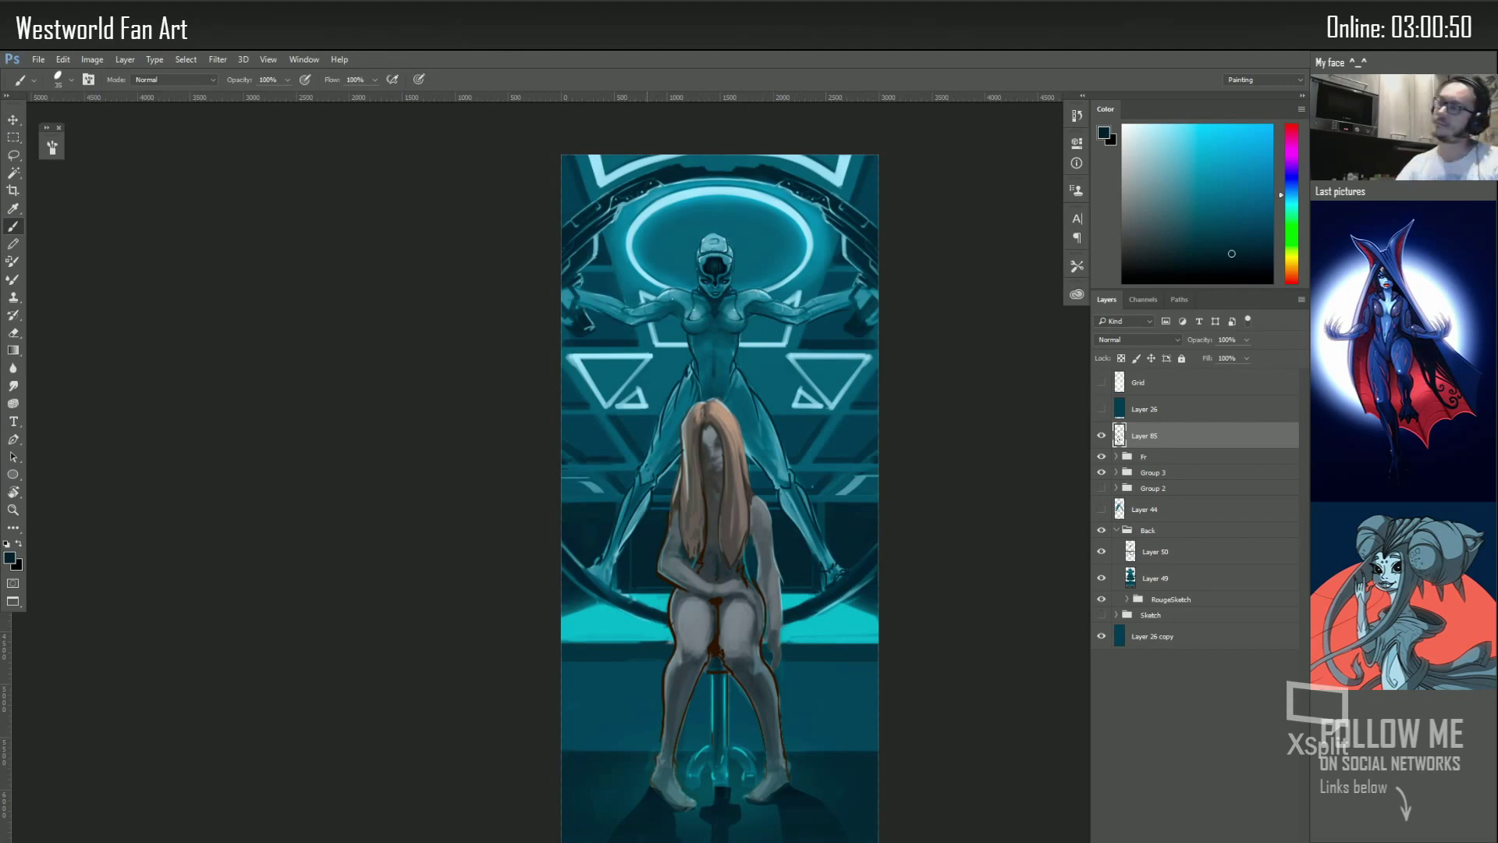
Lasso the stray strokes on the torso and delete them
key(l)
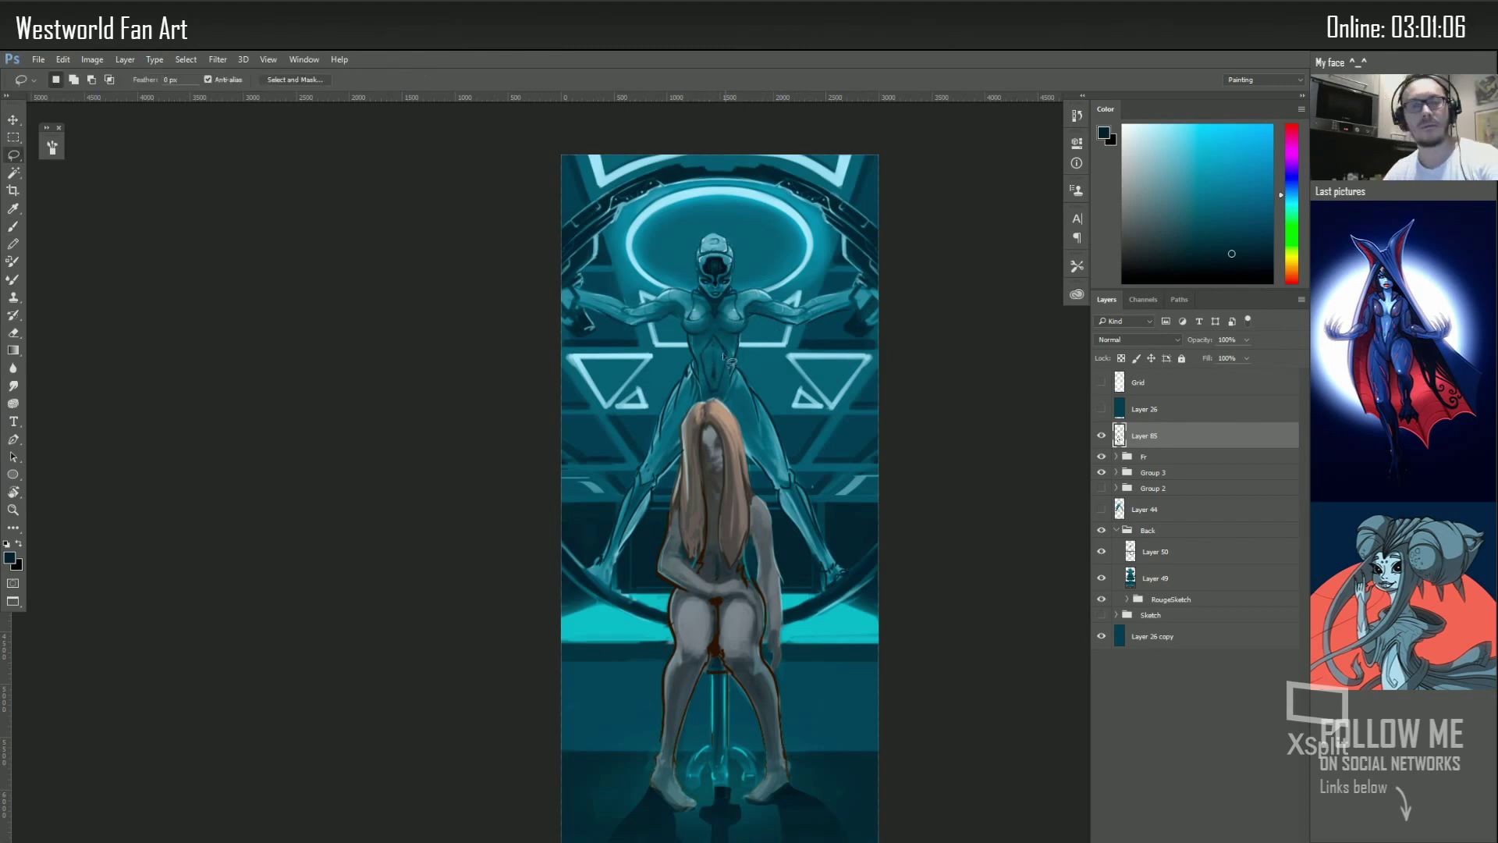
drag(714, 336, 712, 392)
key(Delete)
key(ctrl+d)
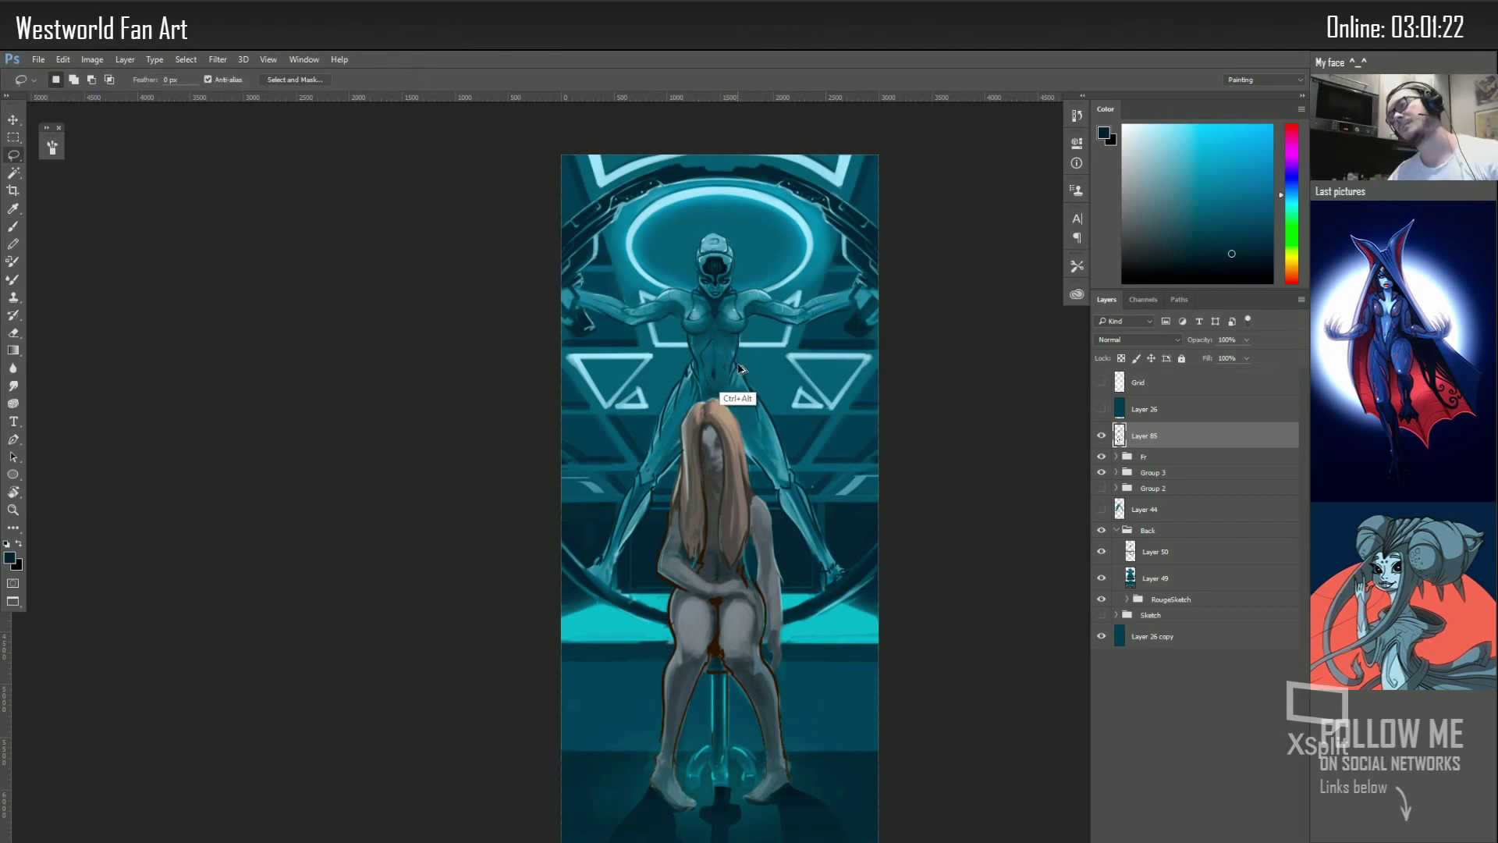
Show Layer 85's line work, choose a large square brush tip and save the painting
key(b)
click(1101, 436)
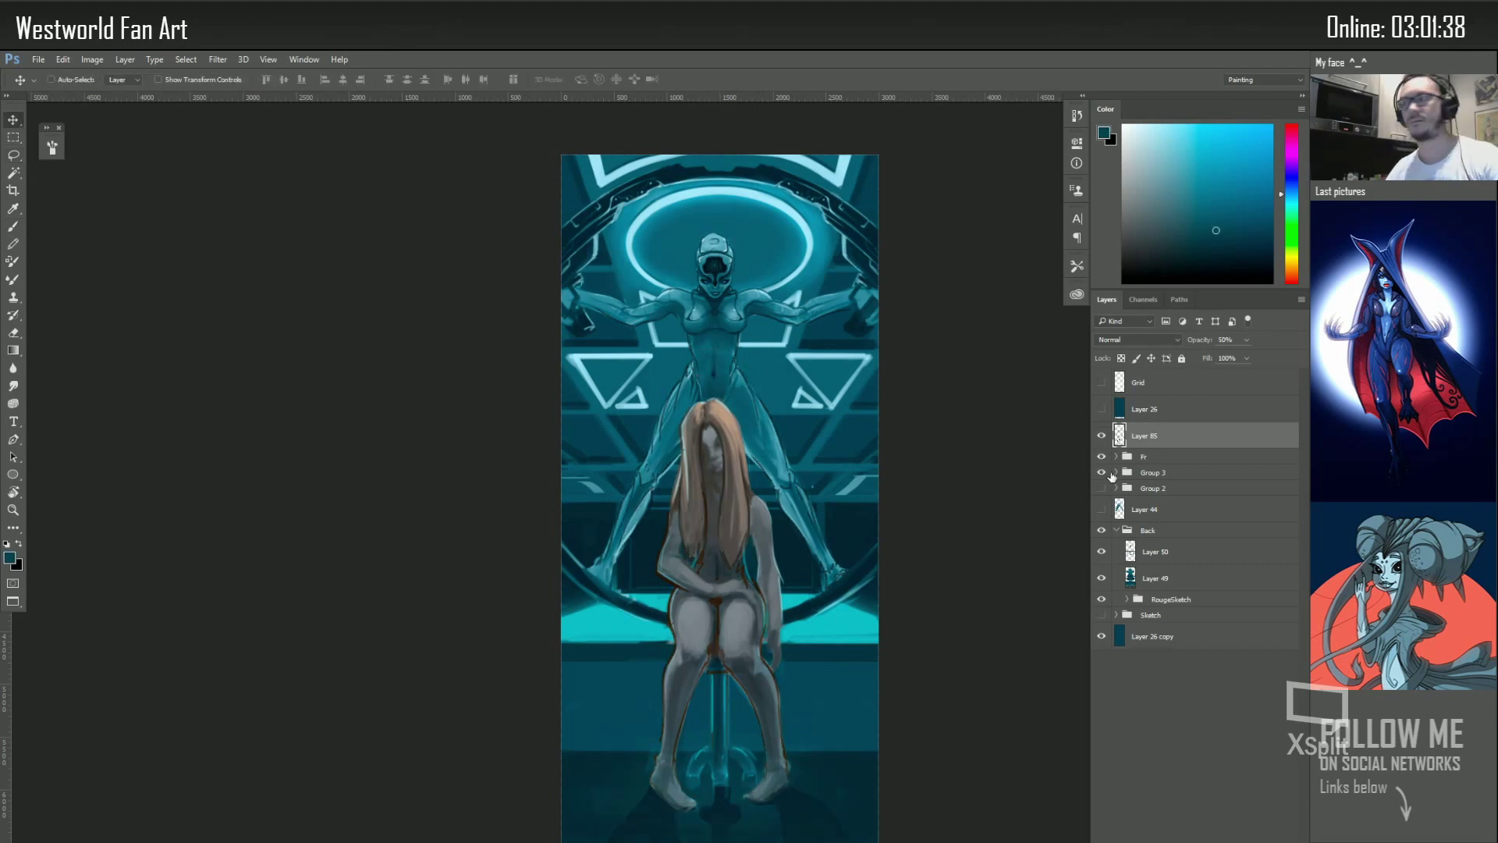
right_click(746, 669)
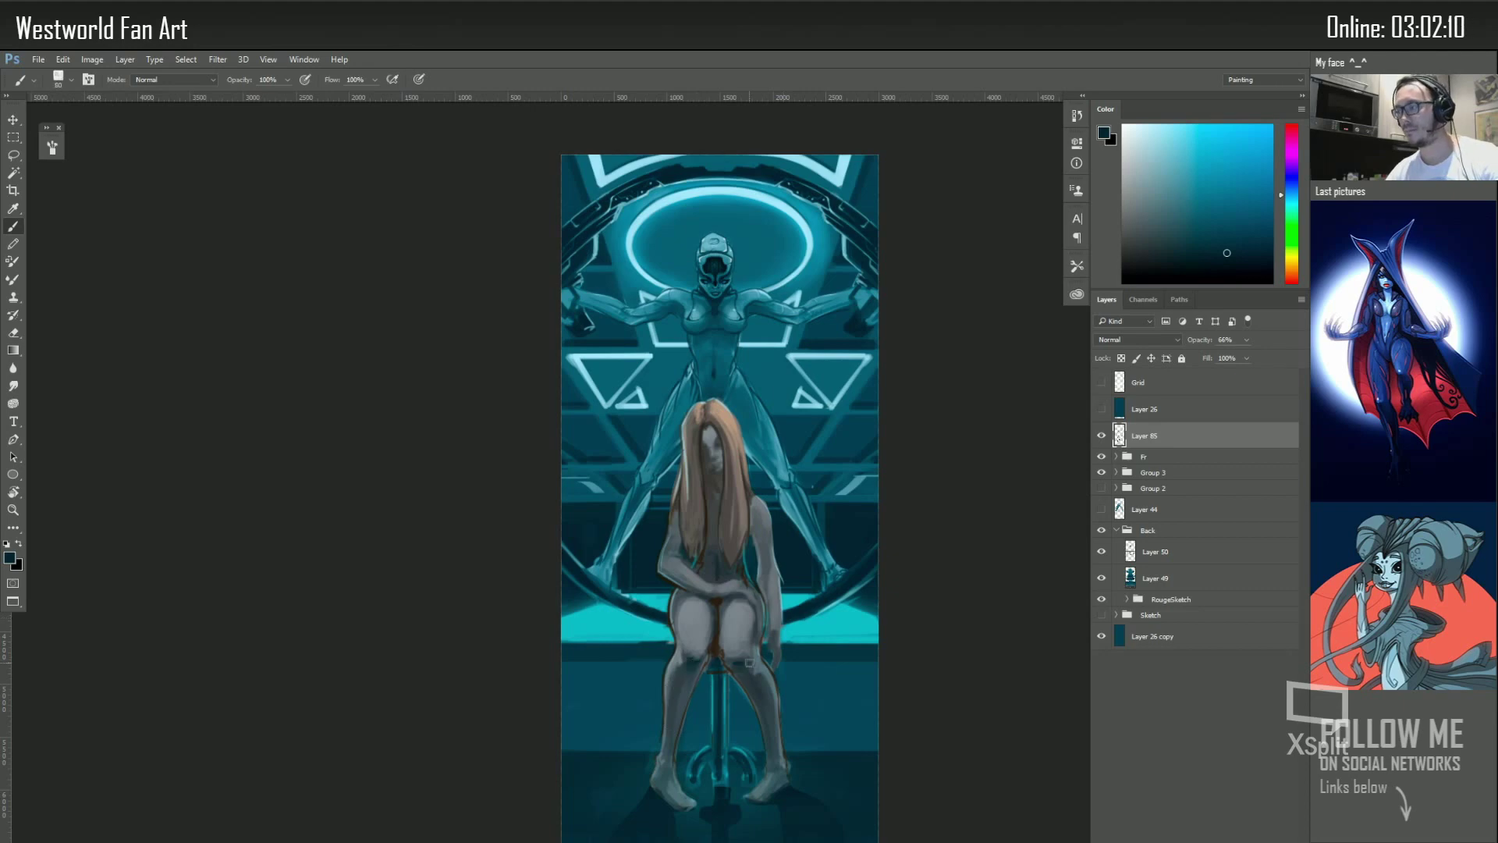
scroll(749, 662, down, 1)
key(ctrl+shift+s)
Letter 'WiP^^' in the lower-left on a new layer, then scale and rotate it
key(Escape)
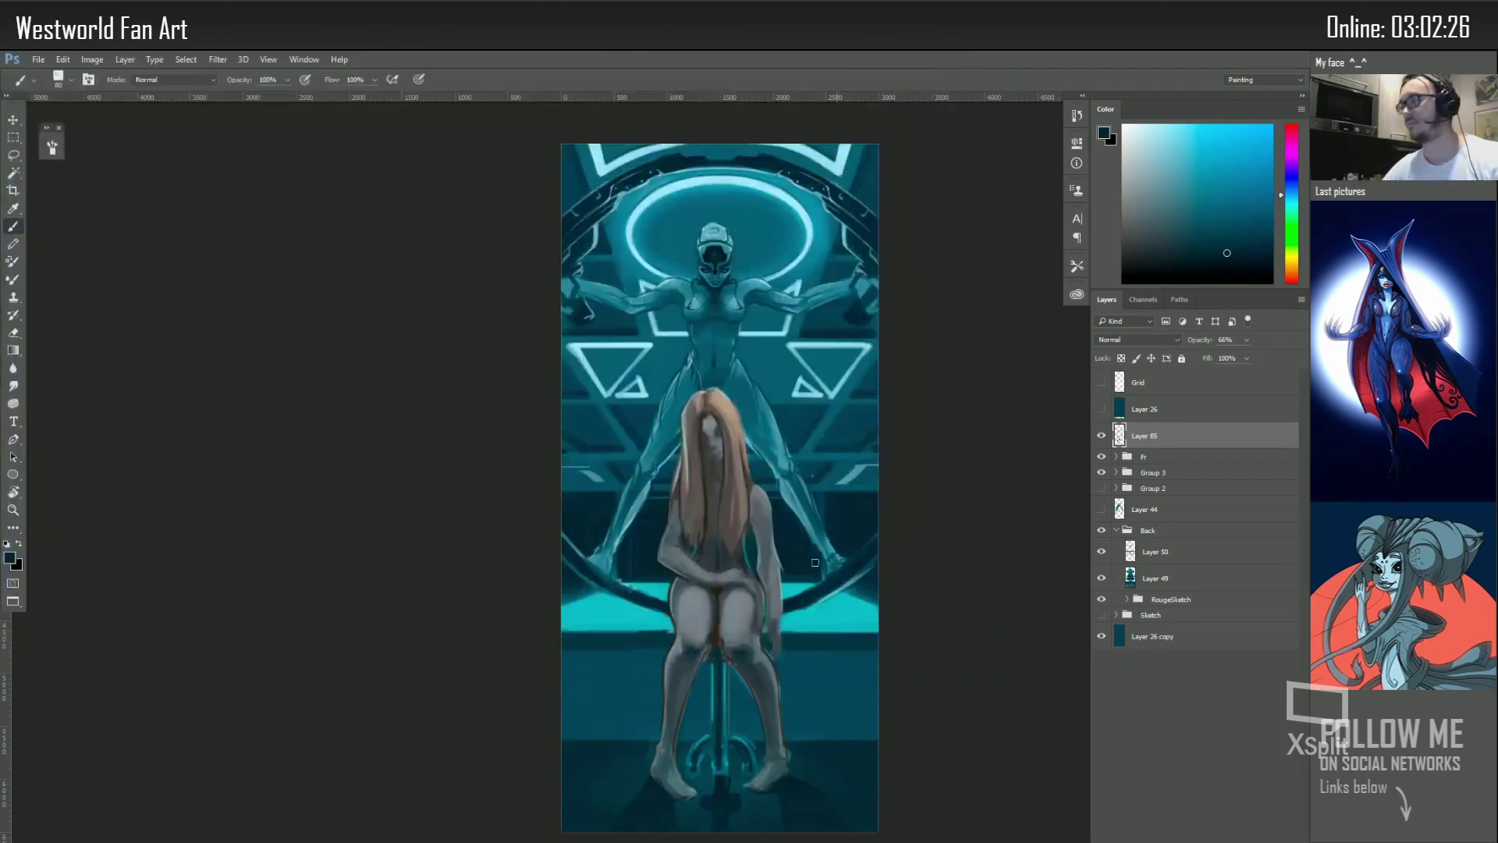
key(ctrl+shift+alt+n)
click(1146, 137)
drag(568, 687, 645, 676)
mouse_move(646, 676)
mouse_down()
mouse_move(659, 672)
mouse_move(648, 710)
mouse_up()
key(ctrl+t)
key(Return)
Collapse the Back group and toggle Layer 85, Fr group and Layer 26 visibility
click(1117, 556)
click(1101, 462)
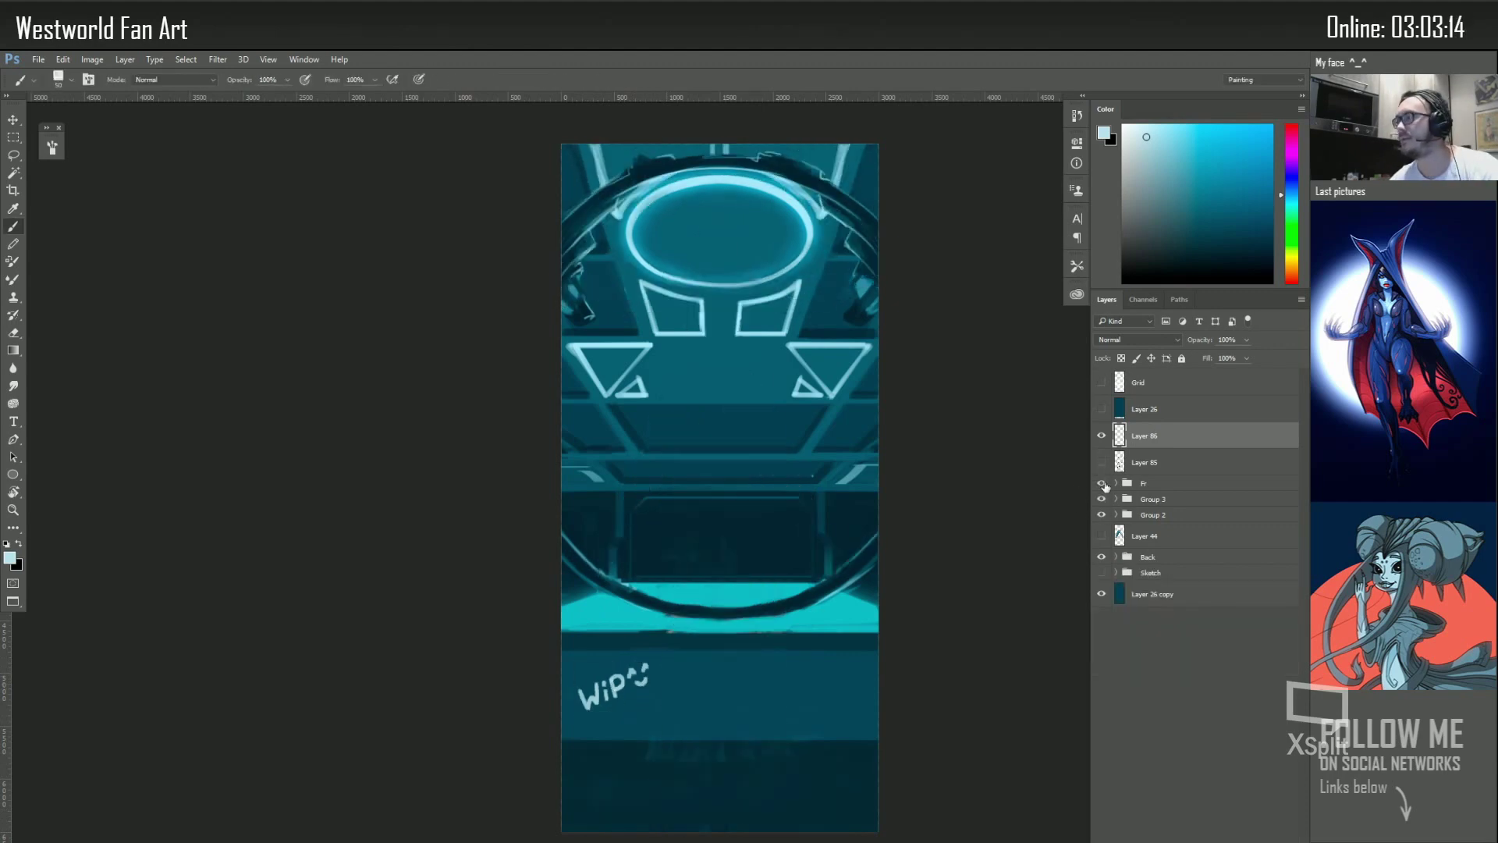
click(1101, 483)
click(1101, 409)
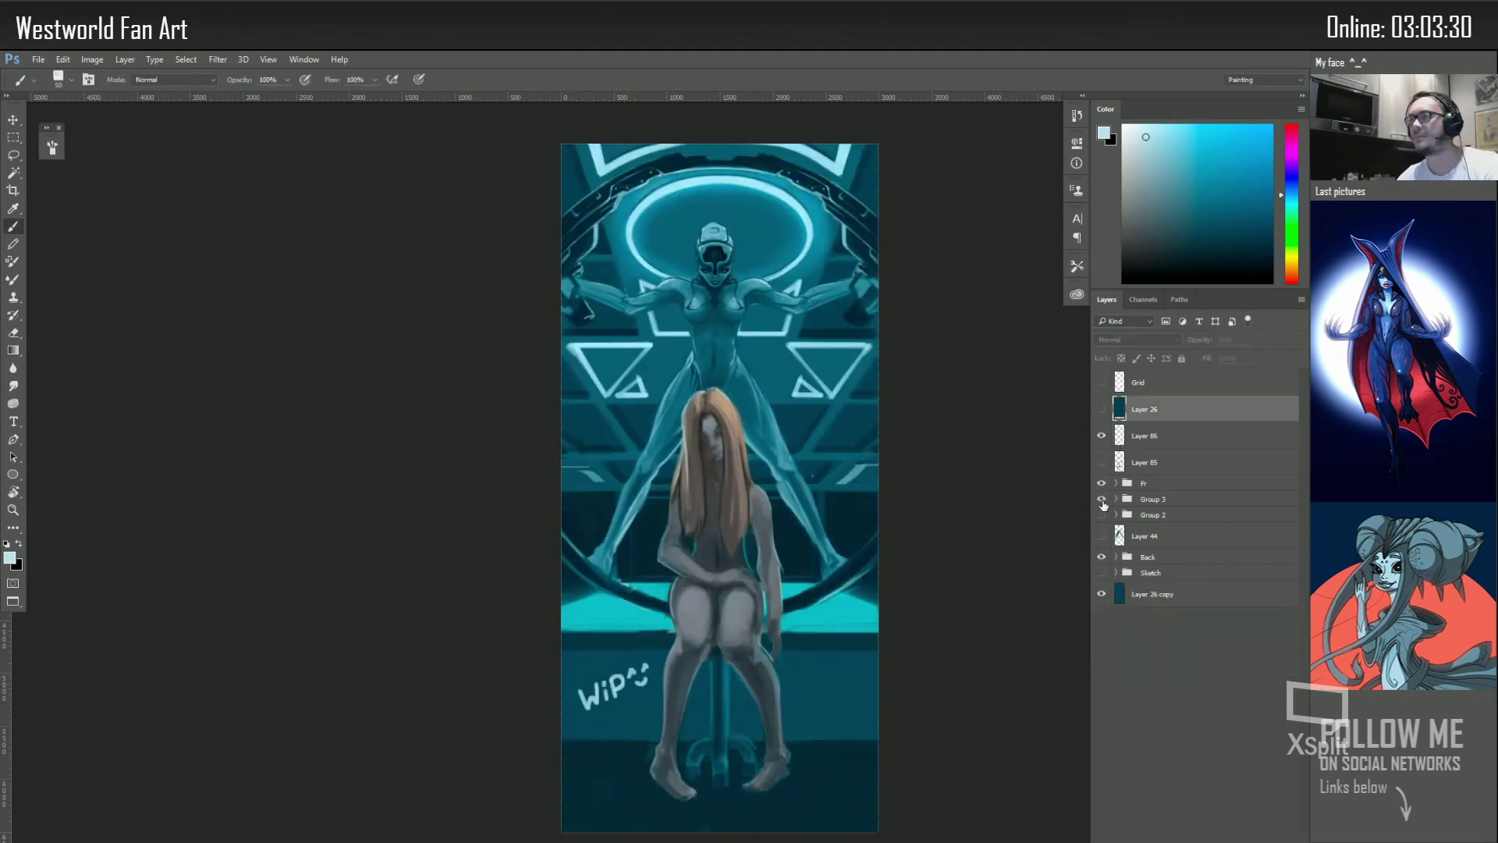
Paint dark teal over the background behind the android with a large soft brush, up to 2600
click(1126, 492)
key(ctrl+shift+alt+n)
right_click(602, 419)
click(616, 507)
alt+click(686, 566)
drag(717, 461, 897, 304)
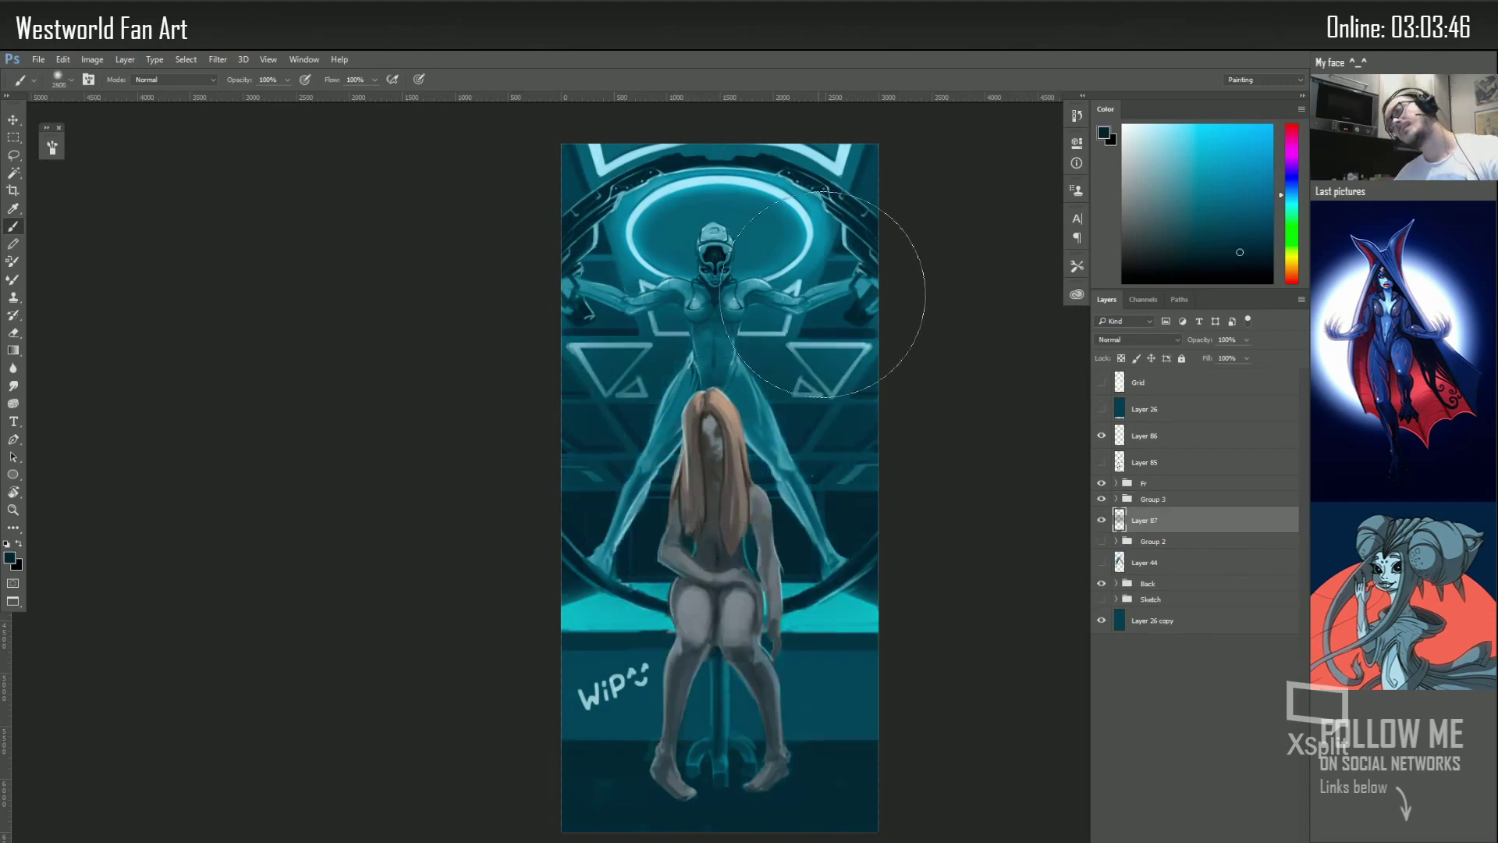
right_click(703, 394)
drag(703, 394, 834, 596)
Merge a copy of the Fr group, try a Levels adjustment, then delete the copy
key(v)
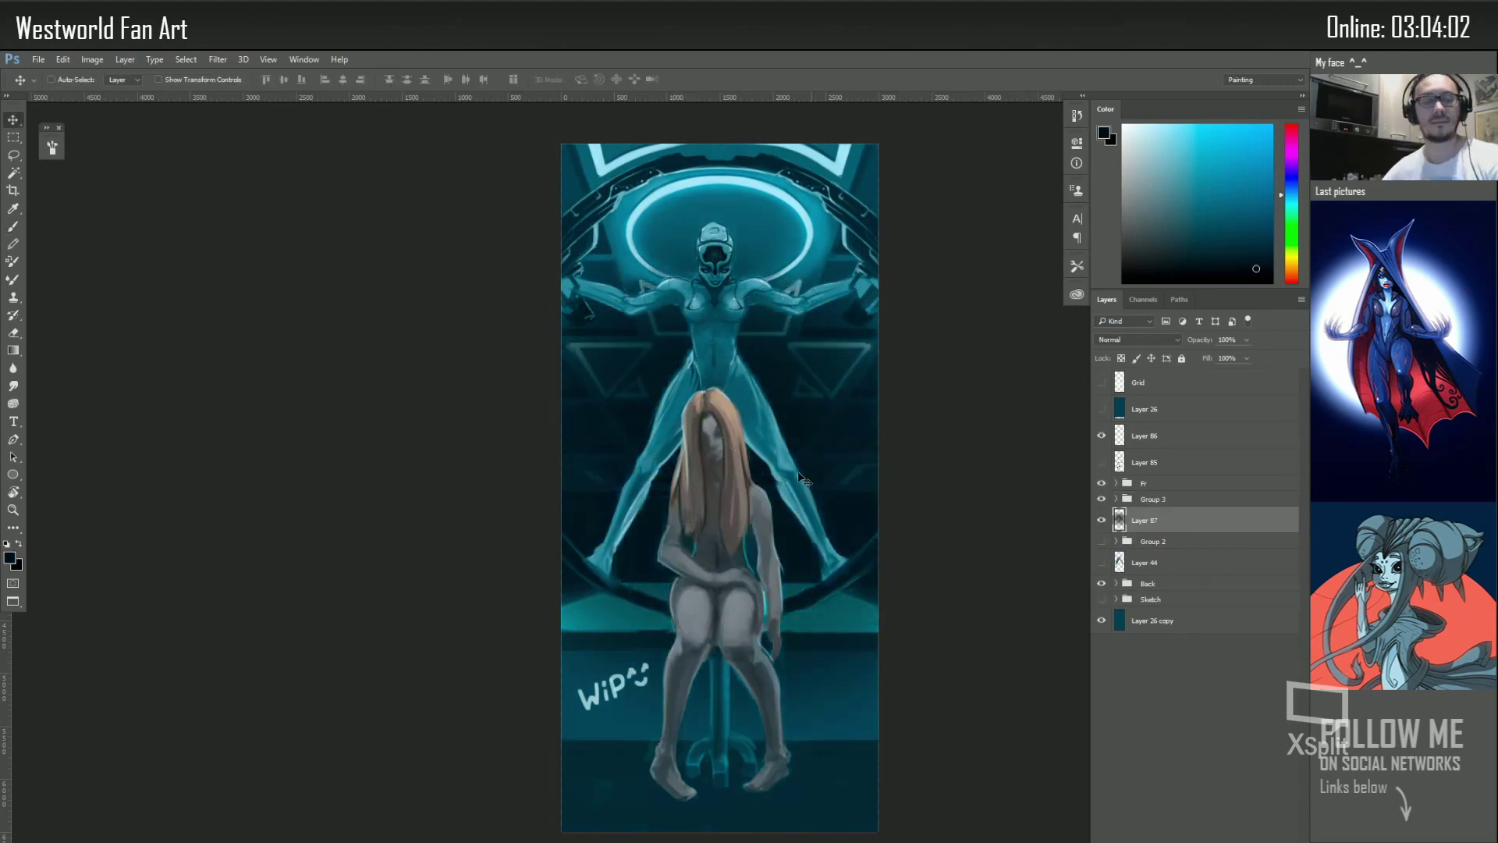
right_click(1147, 483)
click(1108, 430)
key(ctrl+l)
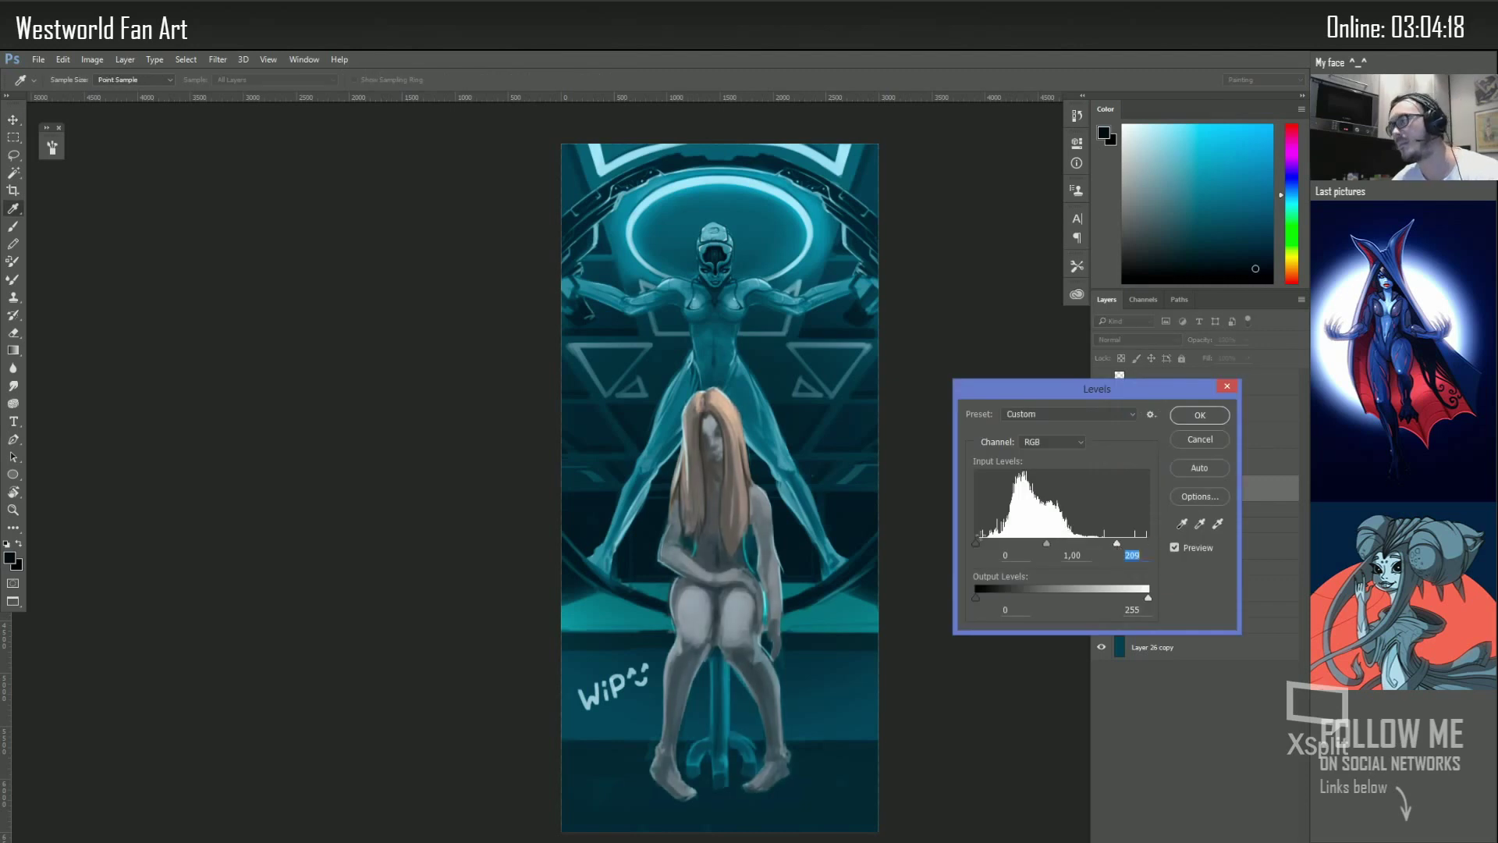
key(Escape)
key(Delete)
Show the Fr group and Layer 85 again, disable auto-select and set opacity to 50%
click(1101, 483)
click(50, 79)
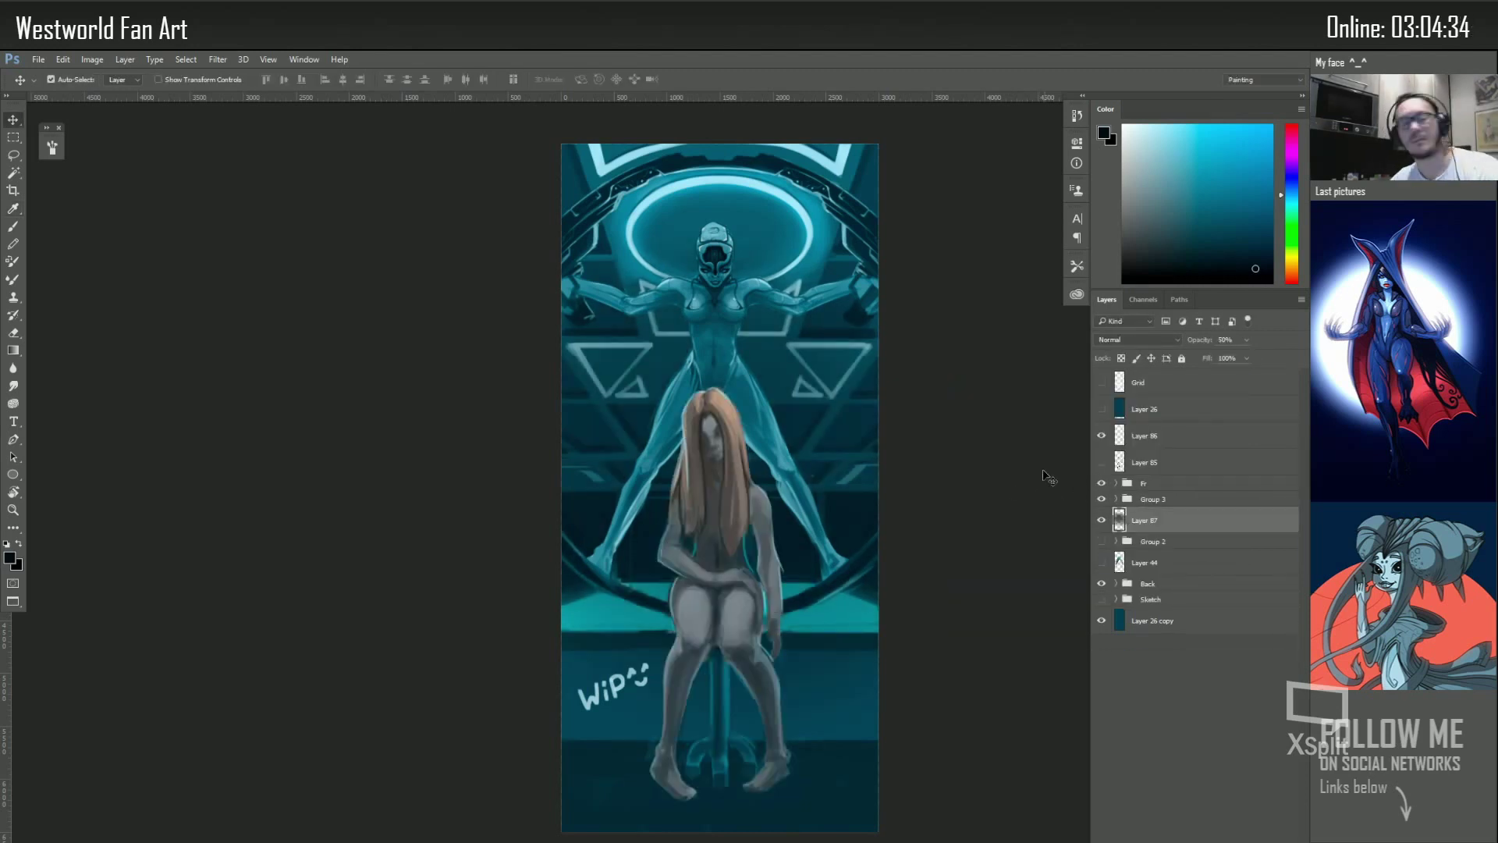
key(5)
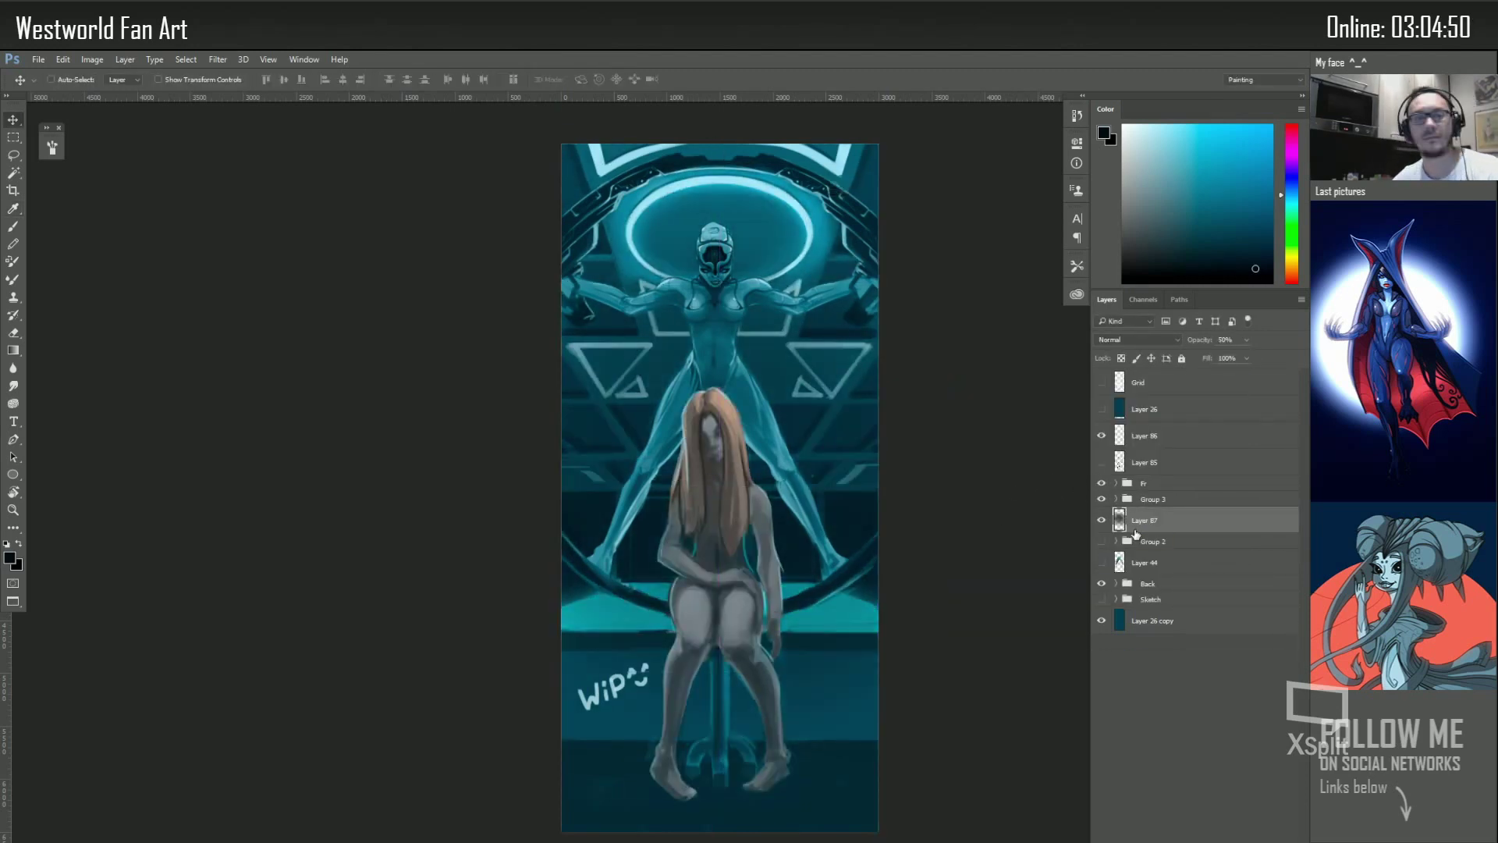
click(1101, 462)
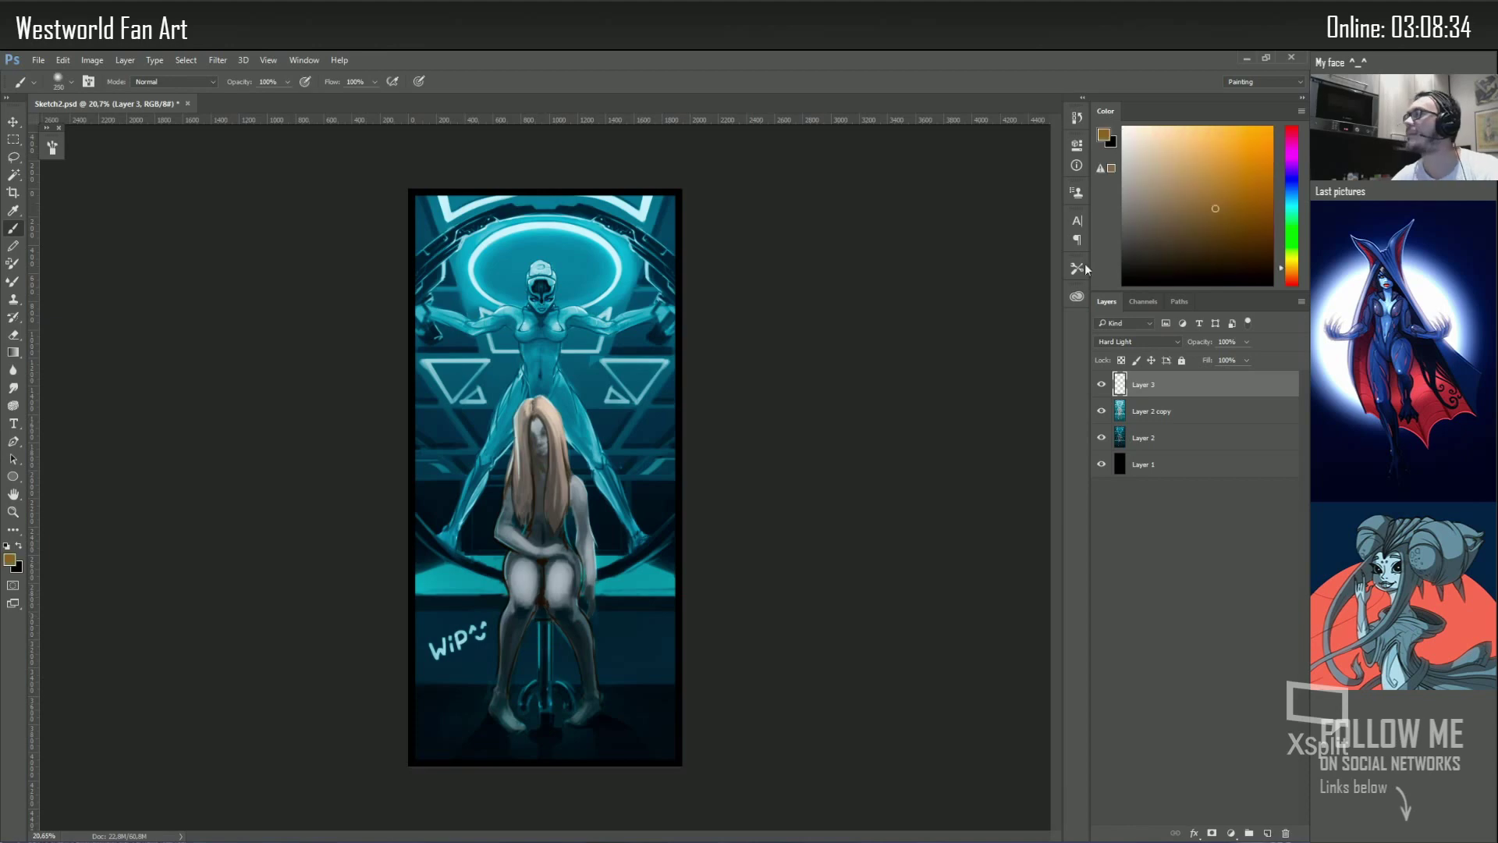
Pick a red-orange colour and bring up the Save for Web export settings
click(1293, 275)
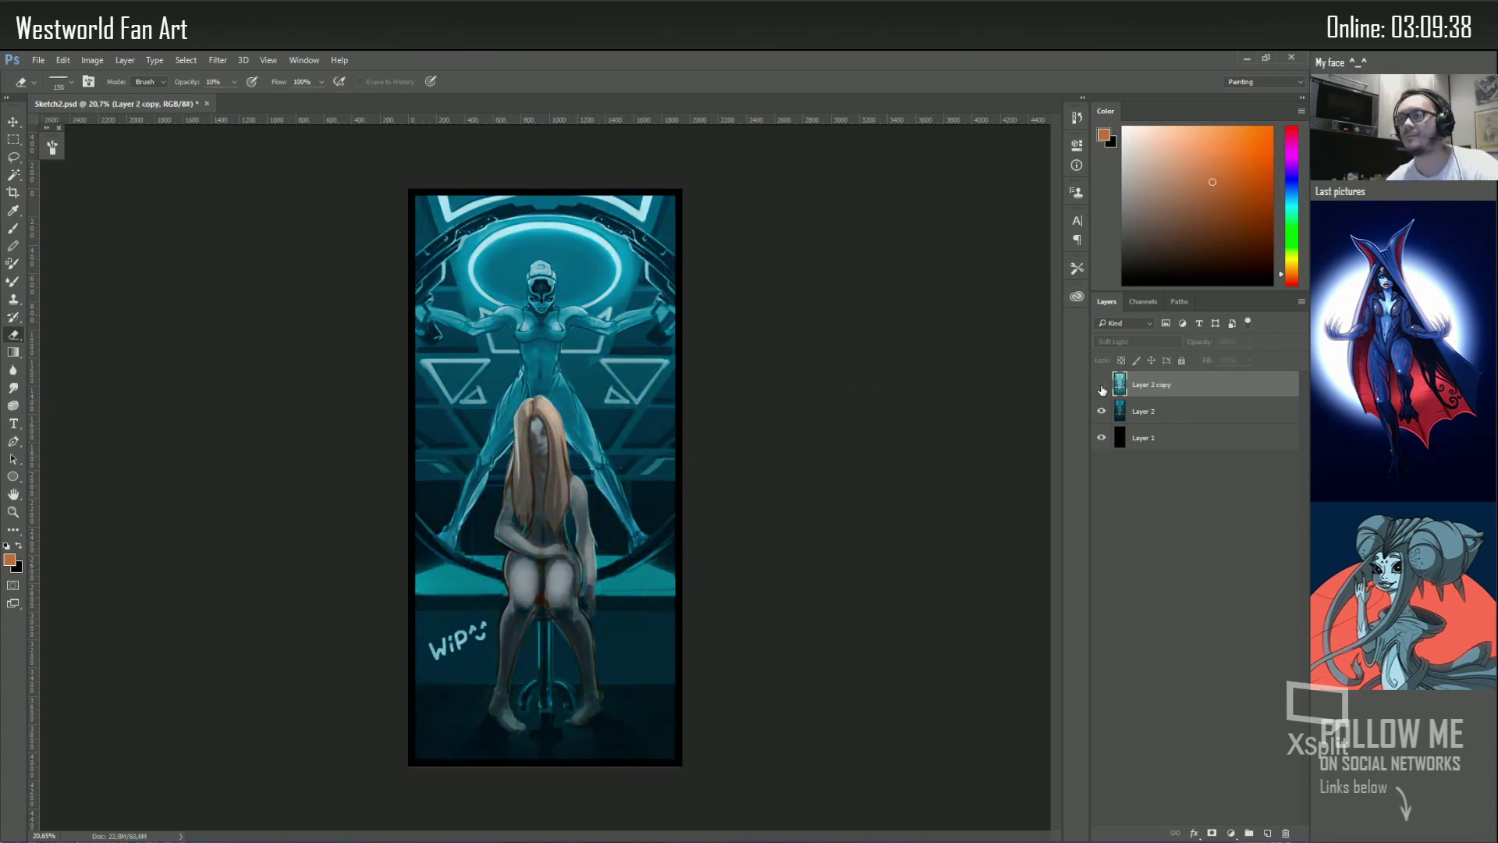
key(ctrl+alt+shift+s)
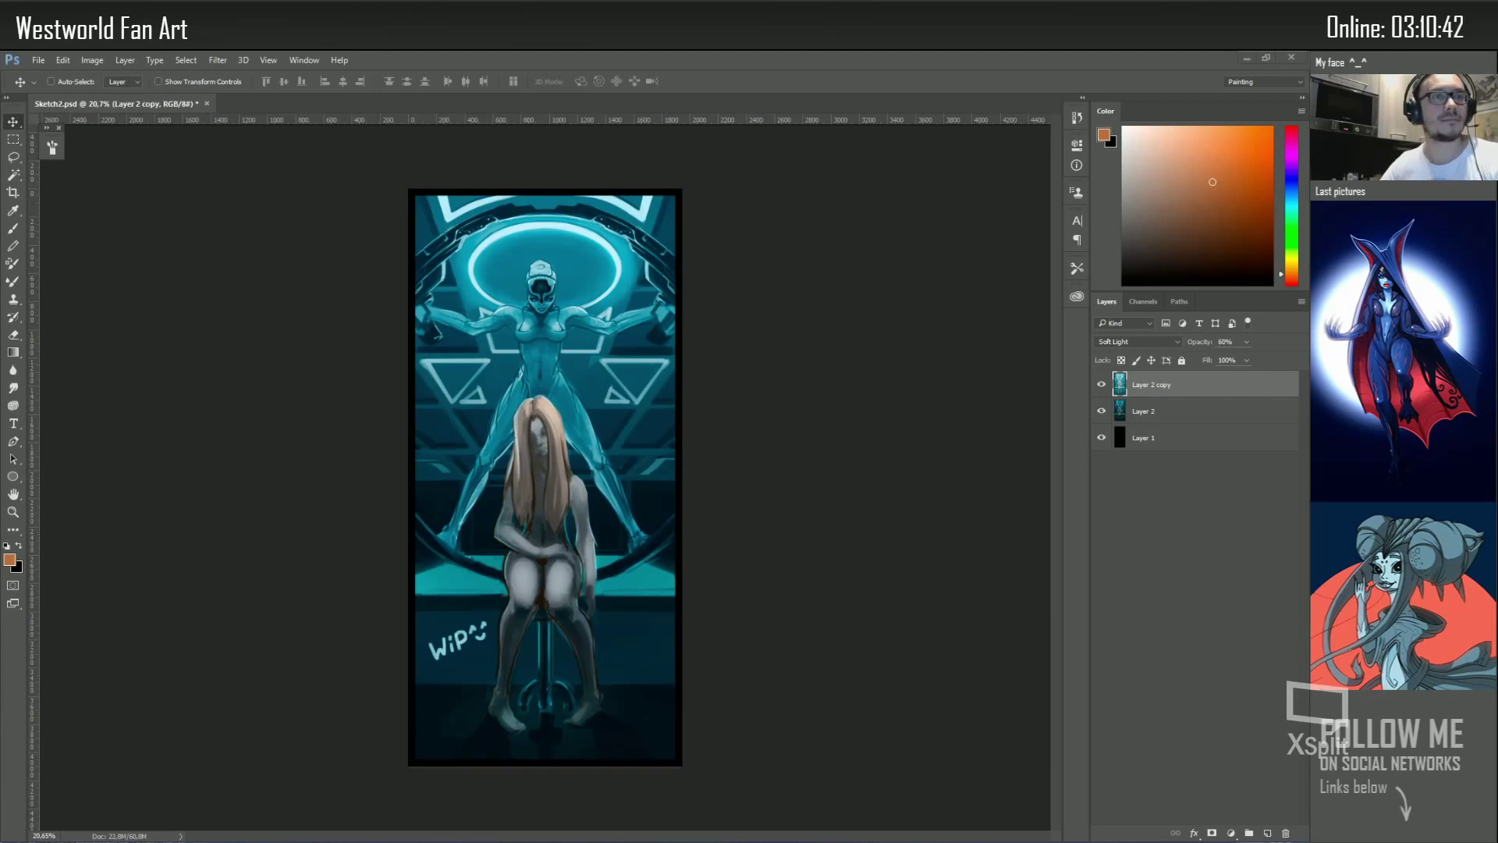
Close Sketch2, answer the save prompt and dismiss the Open dialog
key(ctrl+w)
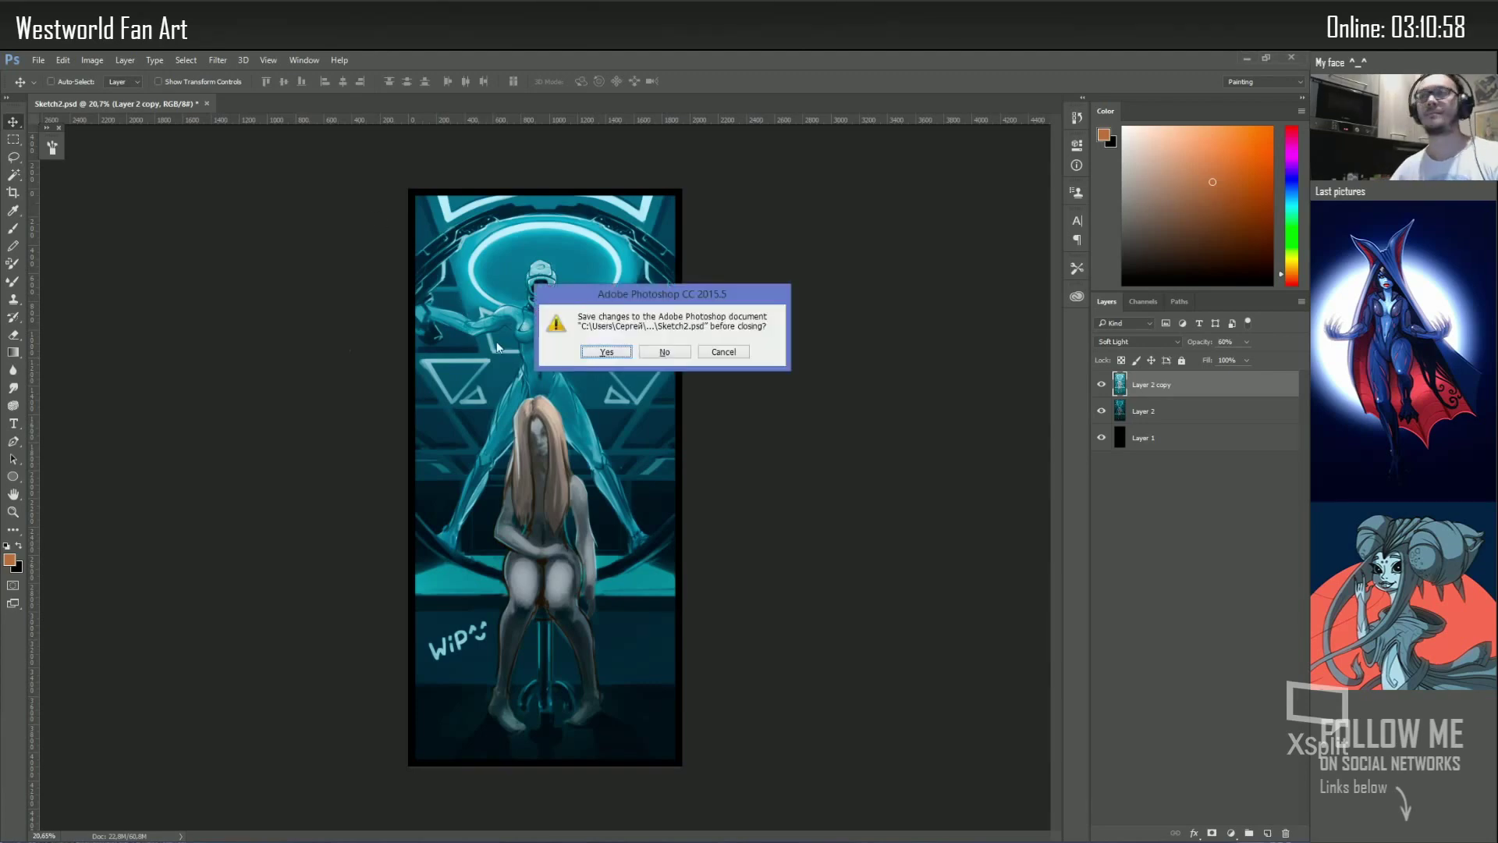
click(666, 352)
key(ctrl+o)
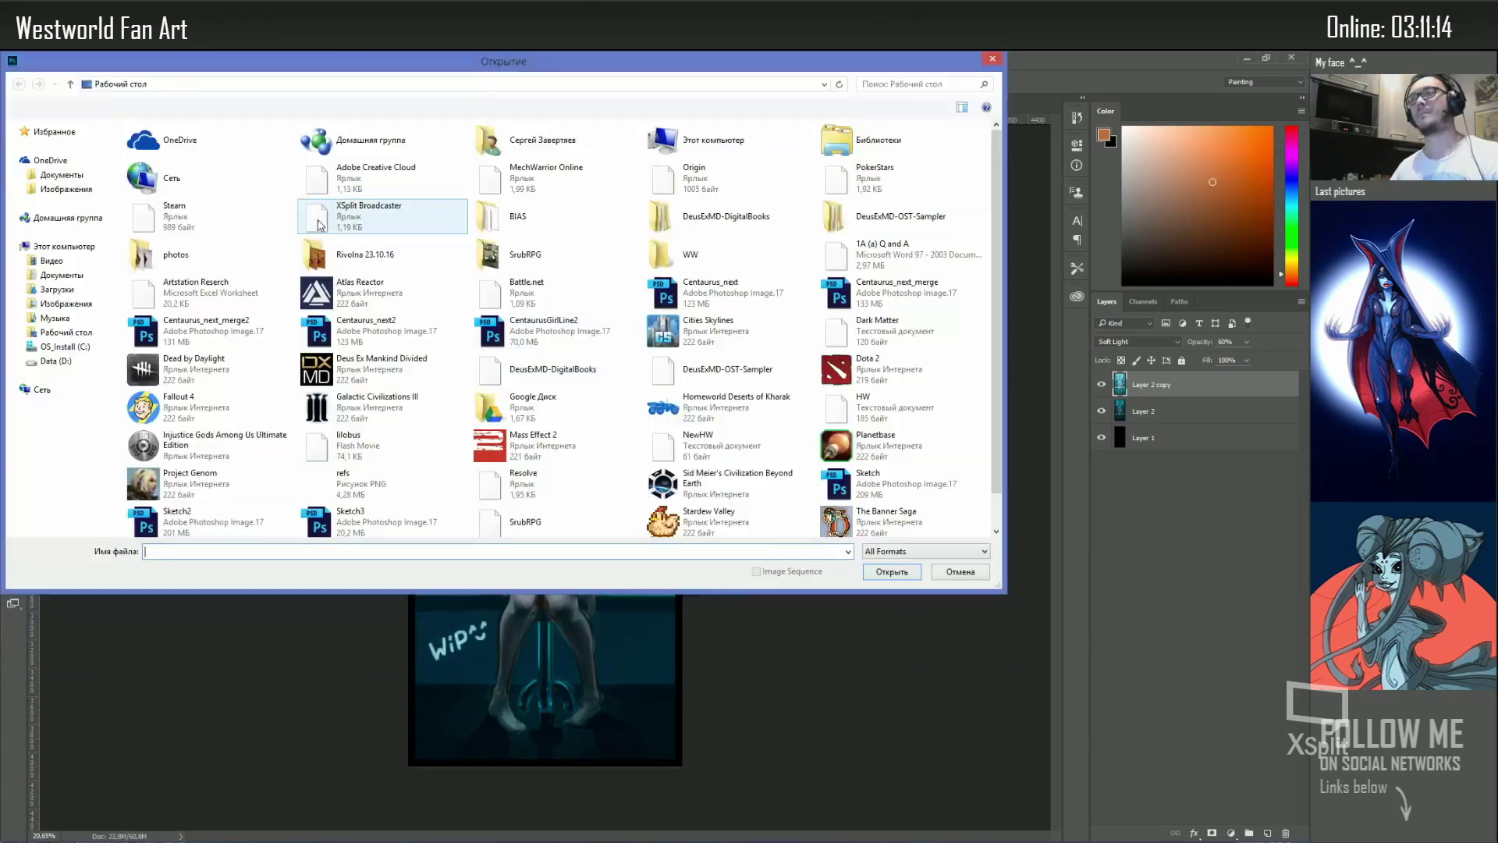
double_click(228, 487)
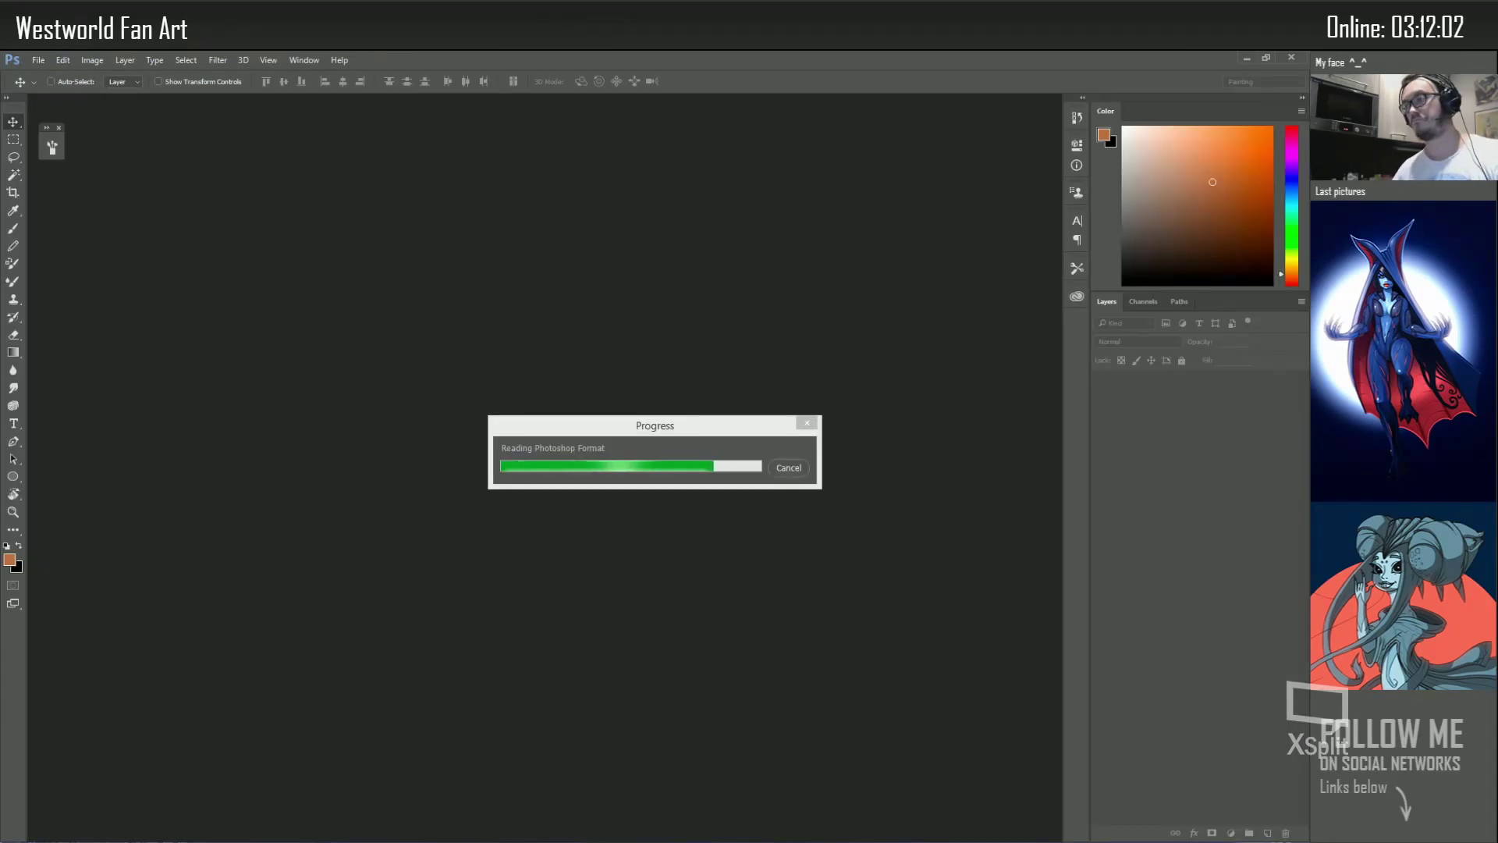
click(573, 387)
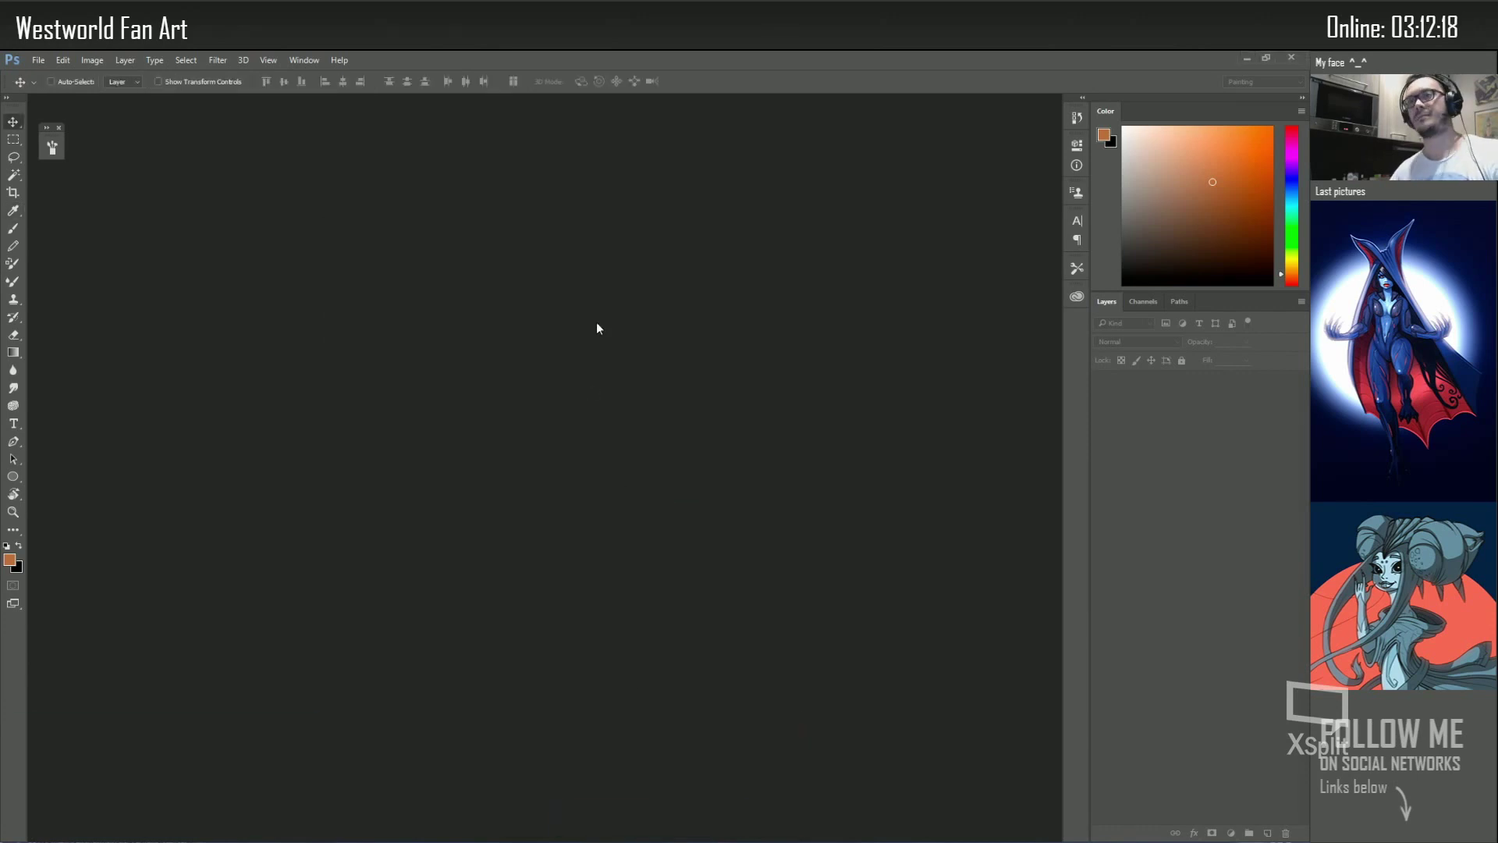
Create a new blank document and brush underlines beneath 'Thank' and 'you'
click(234, 246)
key(b)
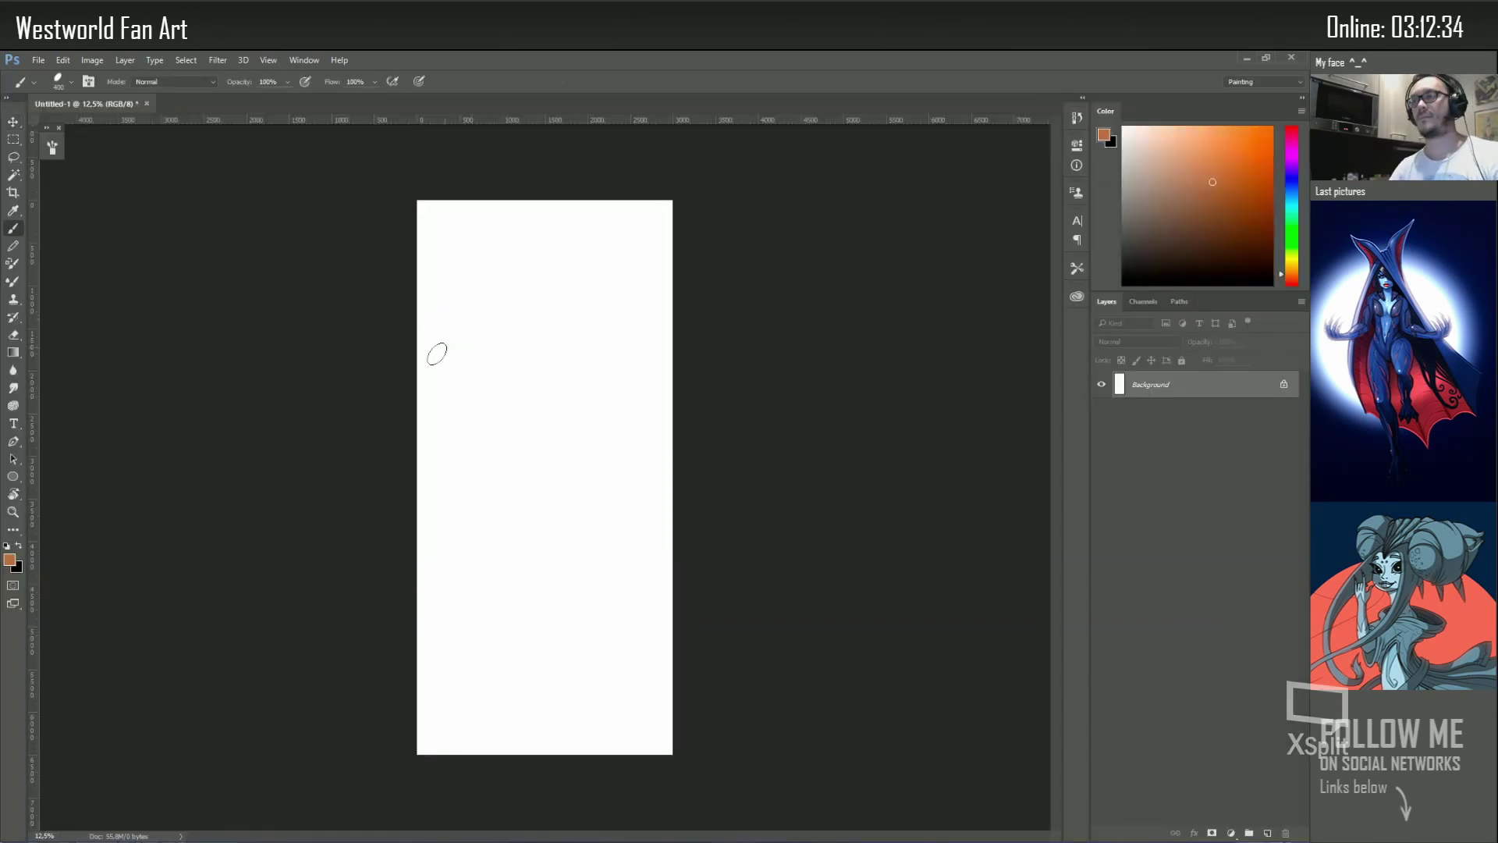
drag(443, 418, 537, 377)
drag(573, 351, 655, 310)
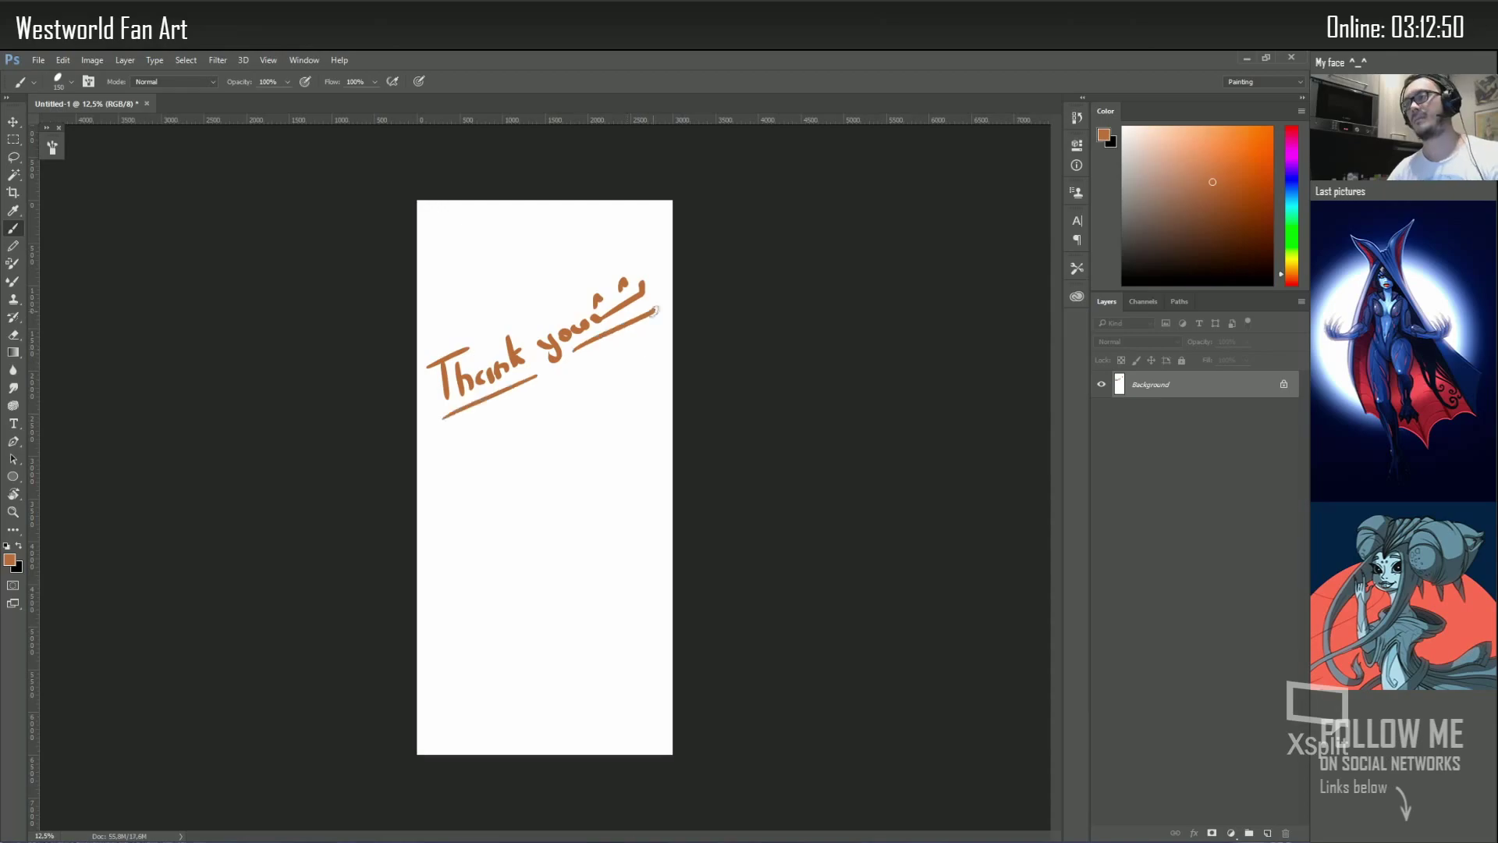